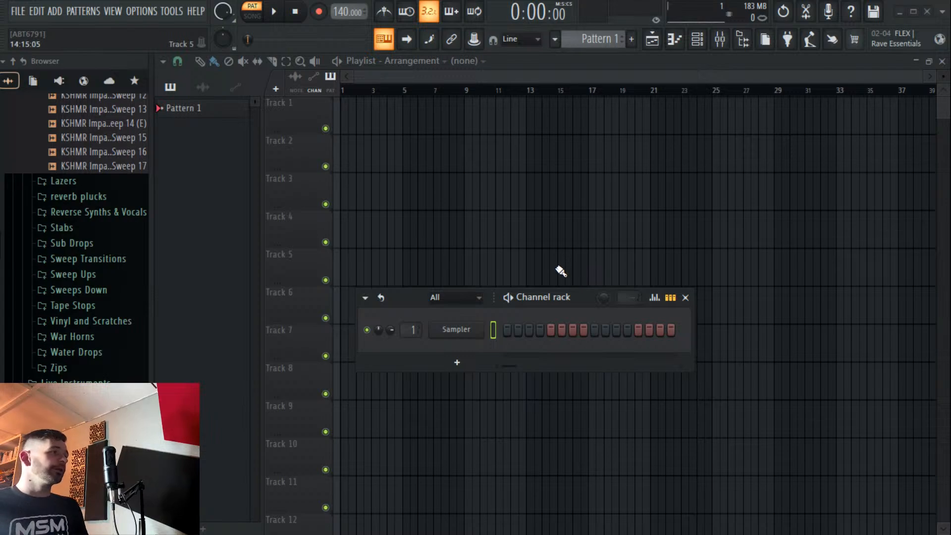
pyautogui.click(469, 364)
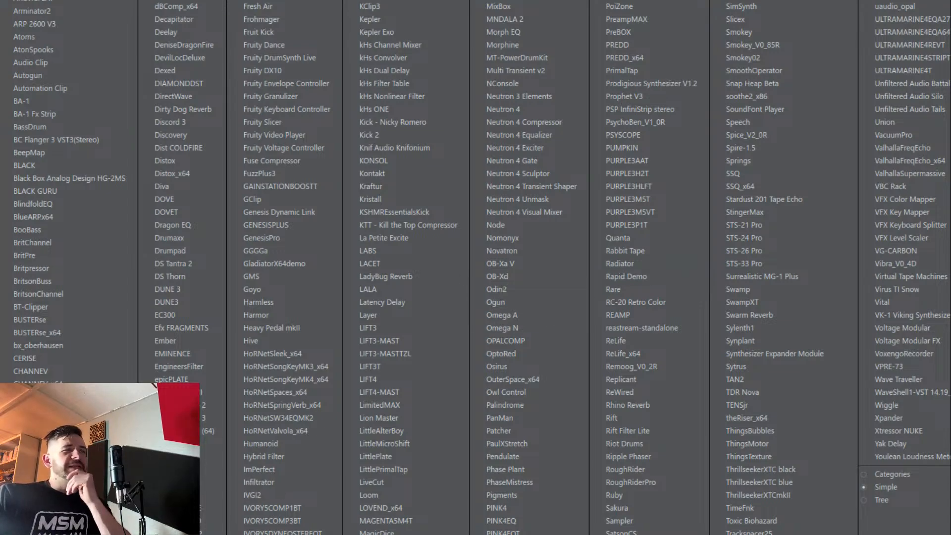
pyautogui.press('Escape')
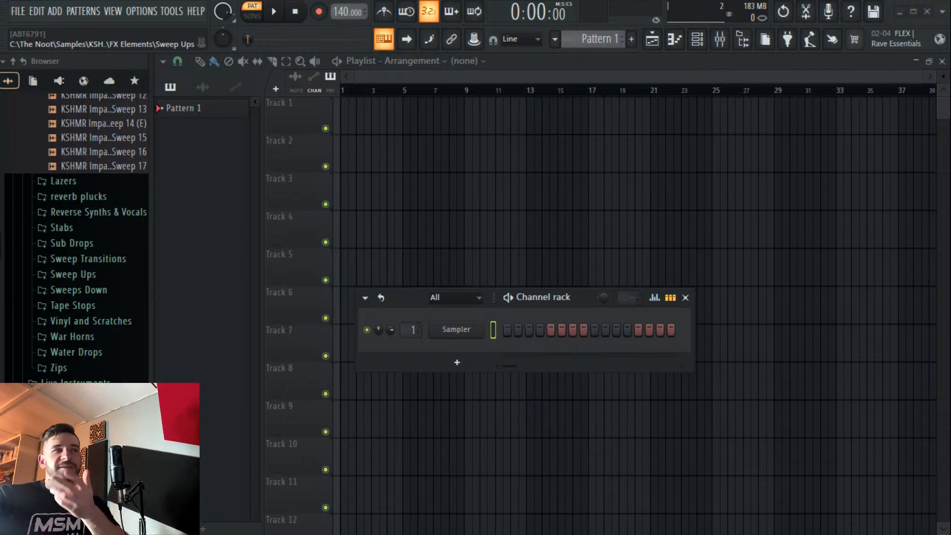
pyautogui.scroll(-5, 45, 225)
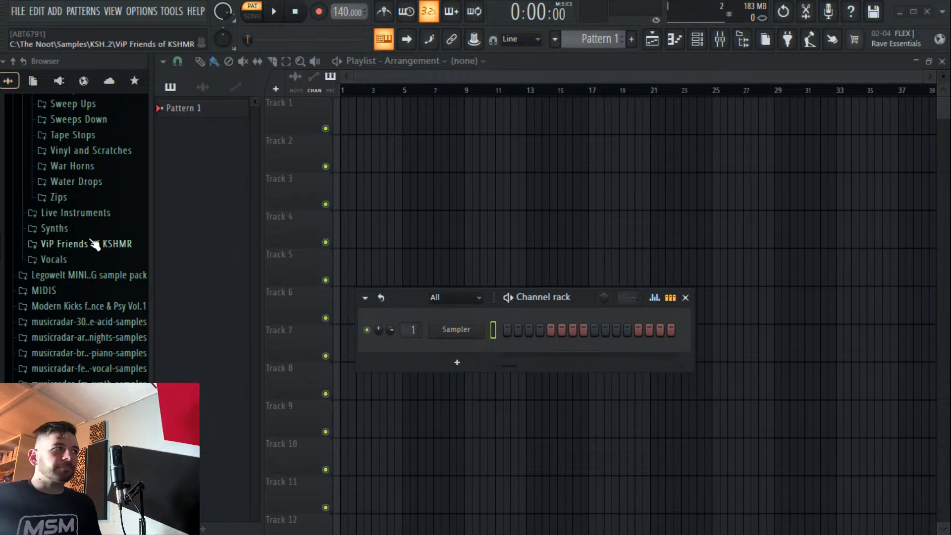
pyautogui.scroll(-5, 44, 287)
pyautogui.scroll(-3, 47, 295)
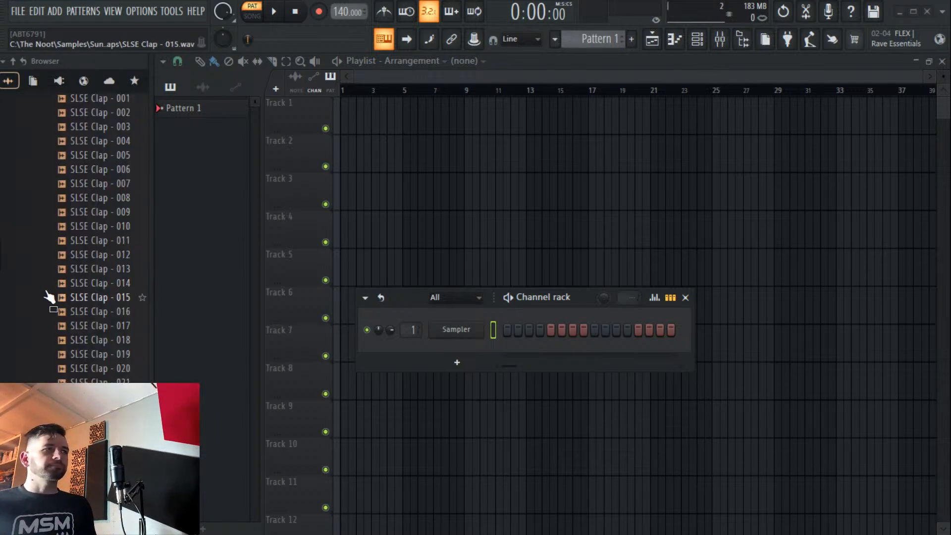
pyautogui.scroll(15, 50, 282)
pyautogui.scroll(-10, 91, 268)
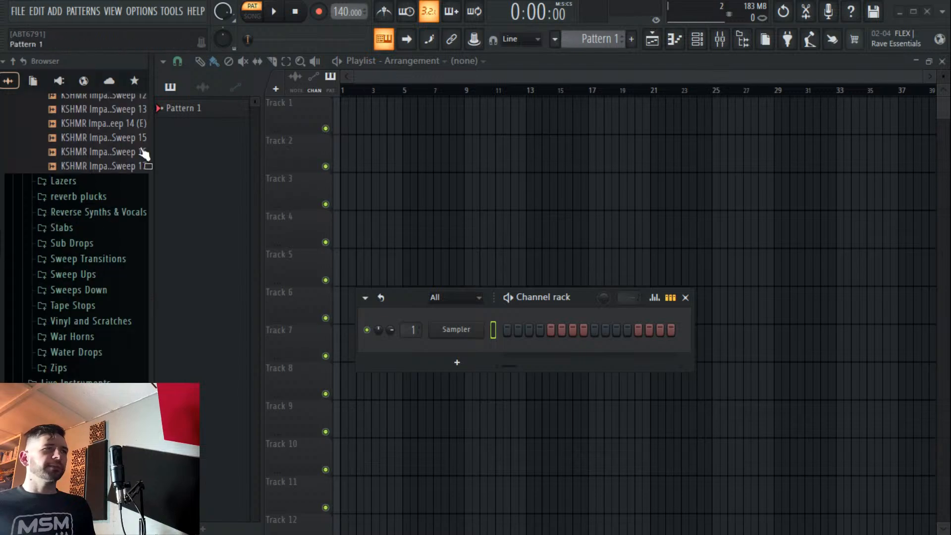
# Set the project tempo to 138 BPM.
pyautogui.moveTo(346, 11)
pyautogui.mouseDown()
pyautogui.moveTo(346, 22)
pyautogui.moveTo(346, 14)
pyautogui.mouseUp()
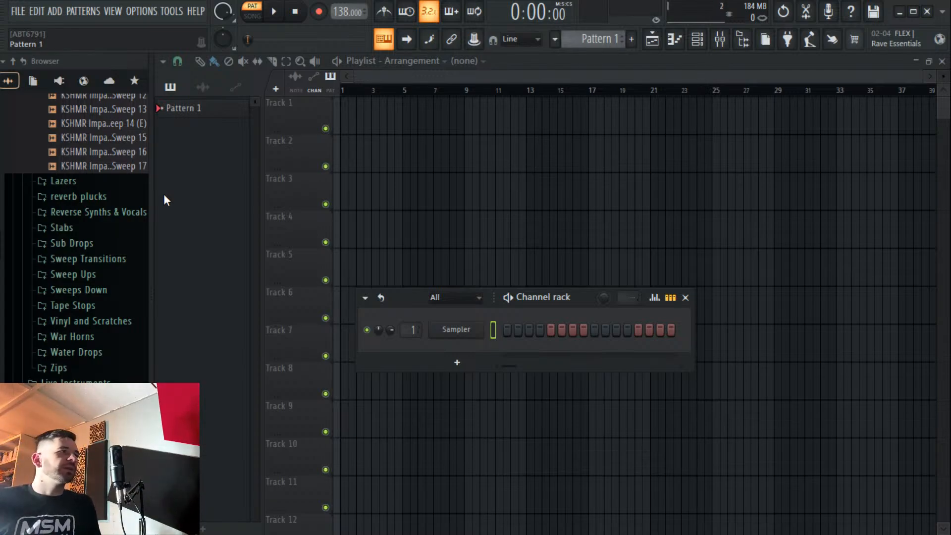
# Widen the sample browser slightly so that more of the file names fits.
pyautogui.scroll(4, 127, 244)
pyautogui.scroll(-7, 128, 243)
pyautogui.scroll(-15, 128, 244)
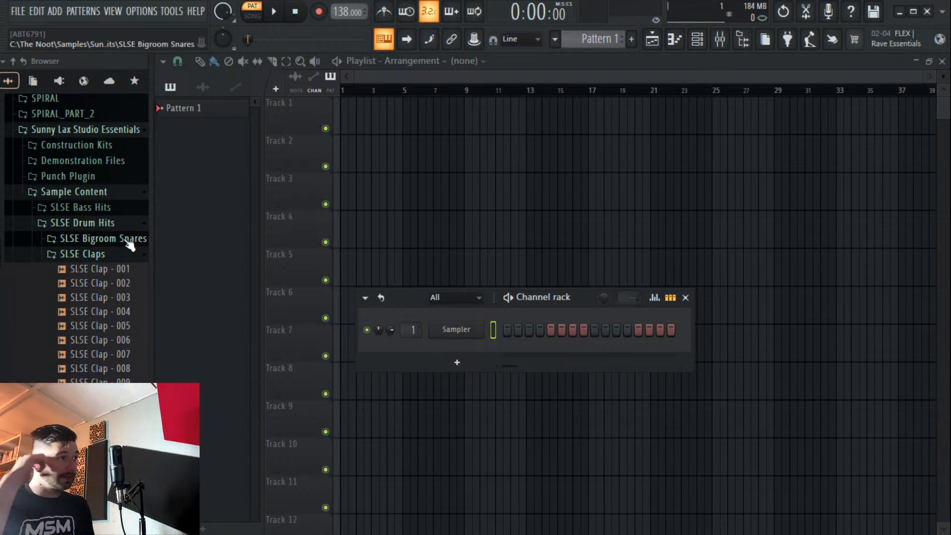
pyautogui.scroll(-6, 129, 244)
pyautogui.scroll(15, 129, 247)
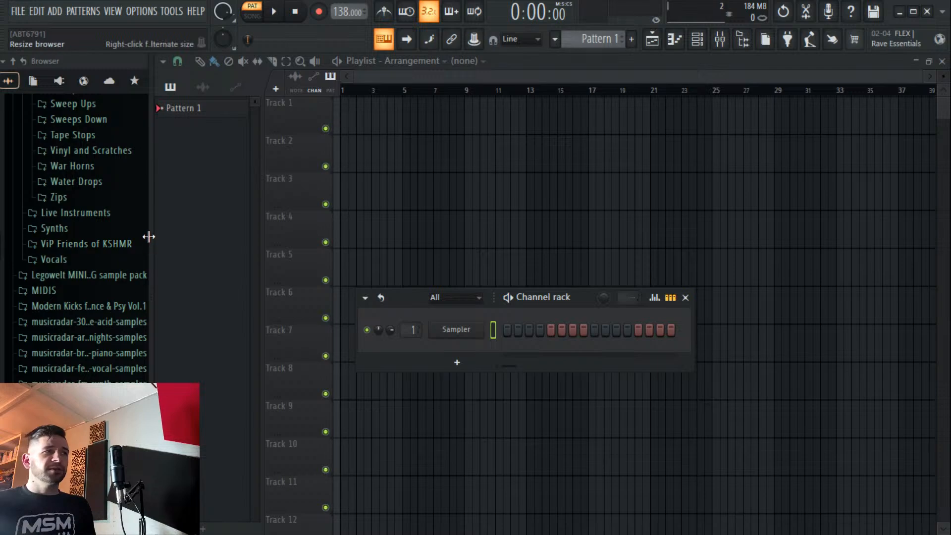
pyautogui.moveTo(149, 237); pyautogui.dragTo(155, 243)
# Look through the sample pack folders in the browser for a kick drum collection.
pyautogui.scroll(10, 133, 247)
pyautogui.scroll(5, 133, 248)
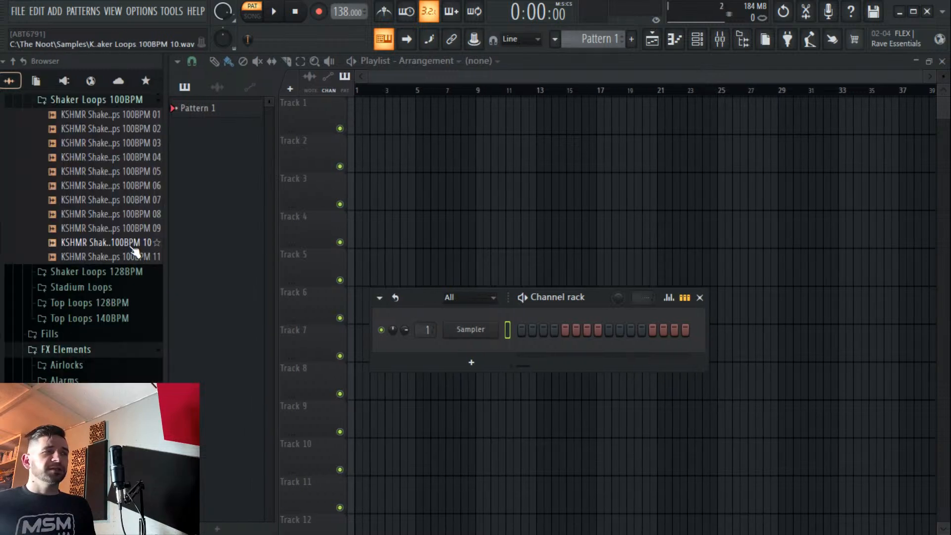
pyautogui.scroll(-5, 133, 248)
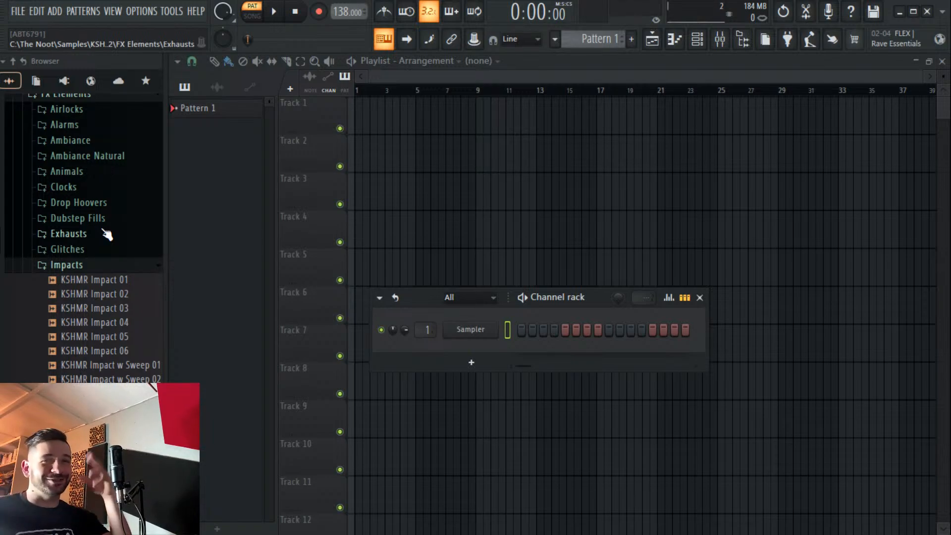
pyautogui.scroll(-15, 95, 248)
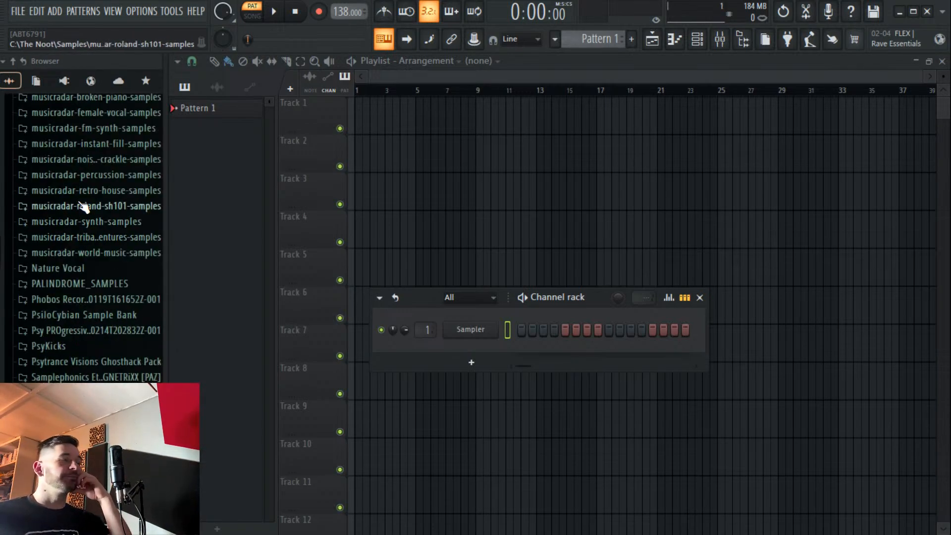
pyautogui.scroll(-15, 85, 206)
pyautogui.scroll(5, 99, 225)
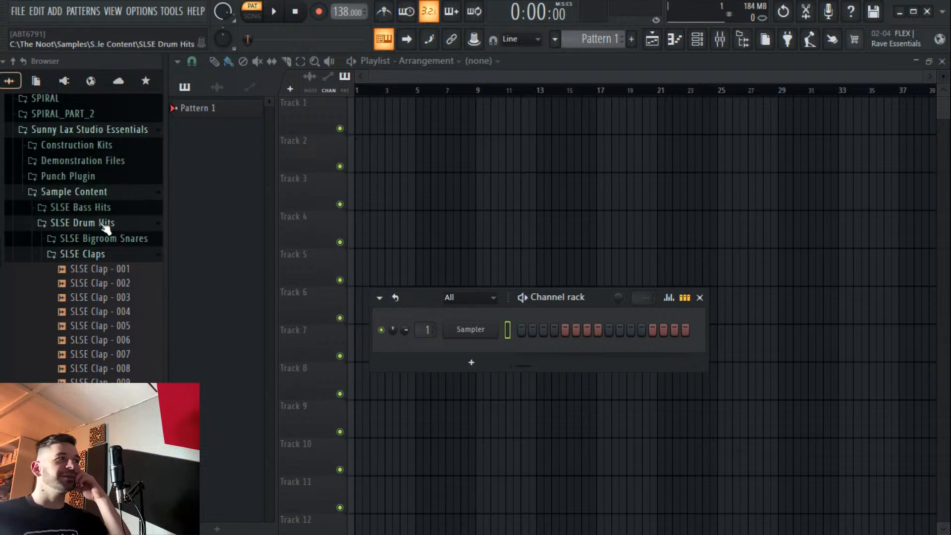
pyautogui.scroll(10, 107, 230)
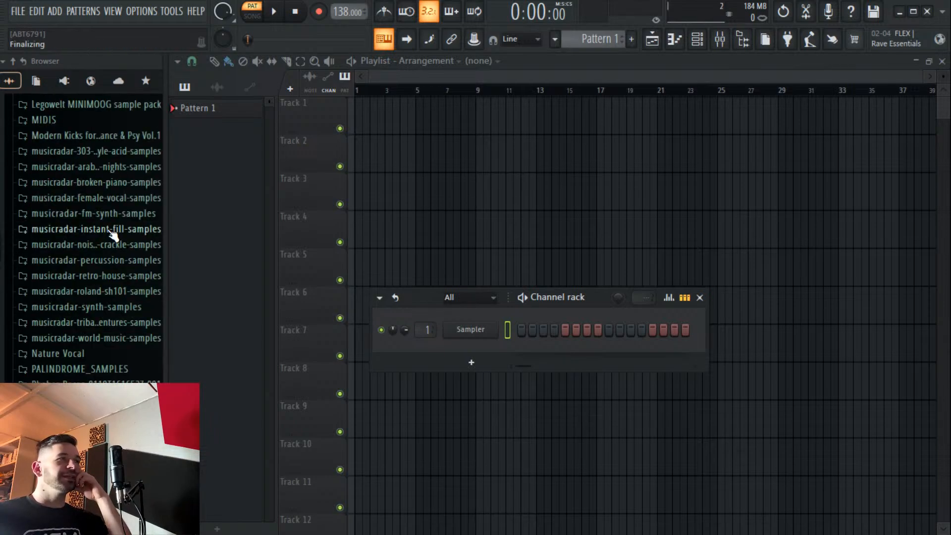
pyautogui.scroll(-6, 106, 233)
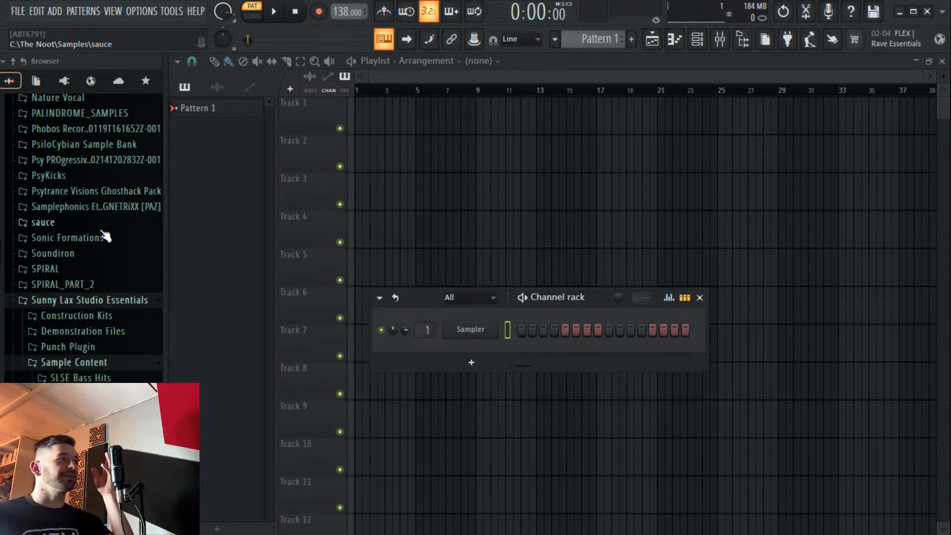
pyautogui.scroll(-4, 102, 235)
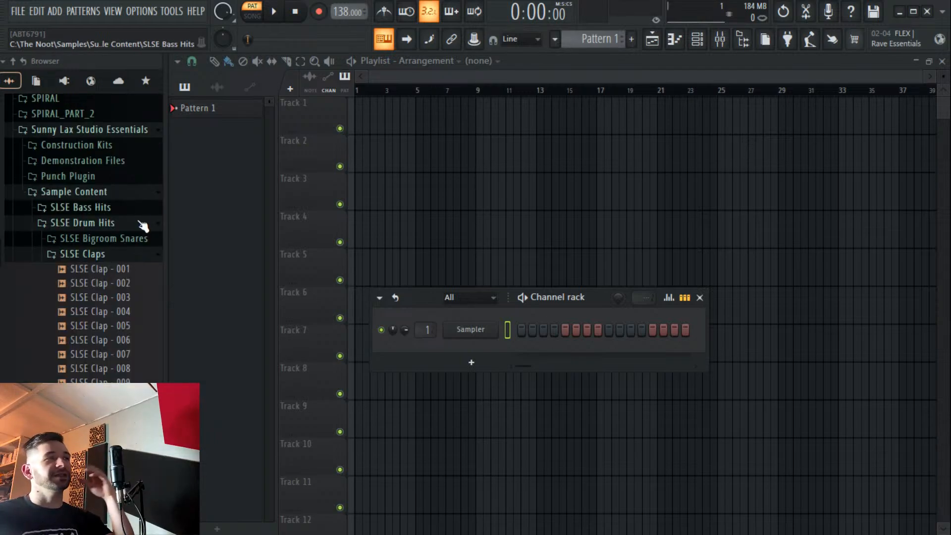
pyautogui.scroll(-8, 139, 218)
pyautogui.scroll(18, 143, 214)
pyautogui.scroll(5, 139, 228)
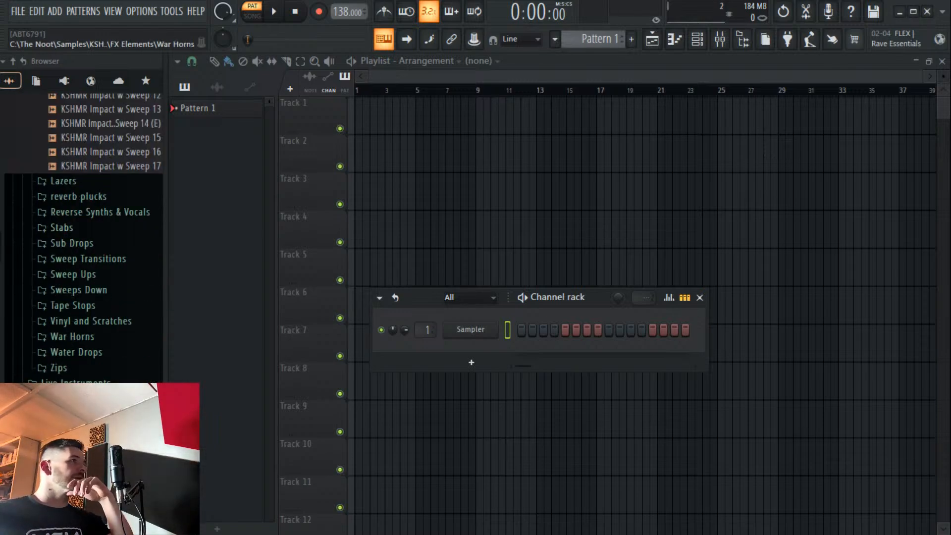
pyautogui.scroll(10, 135, 250)
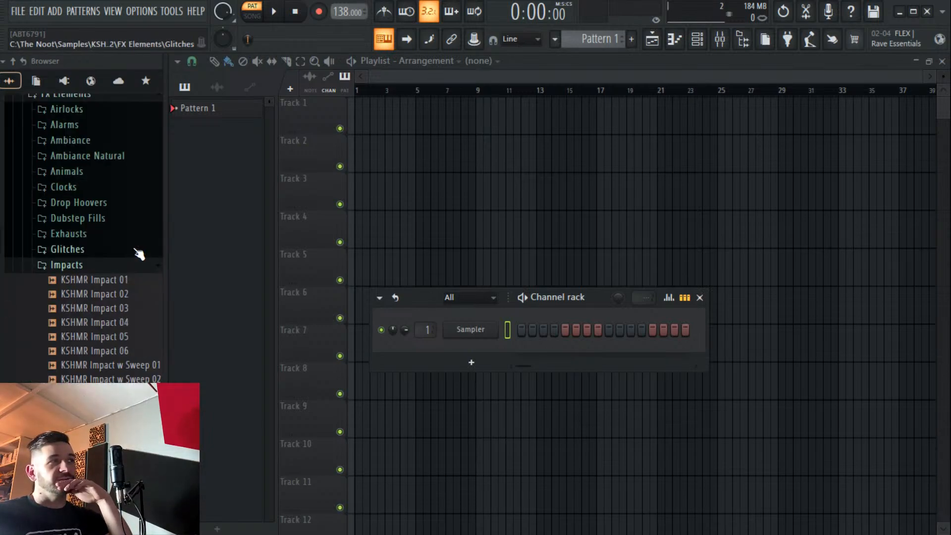
pyautogui.scroll(20, 138, 257)
pyautogui.scroll(-5, 137, 302)
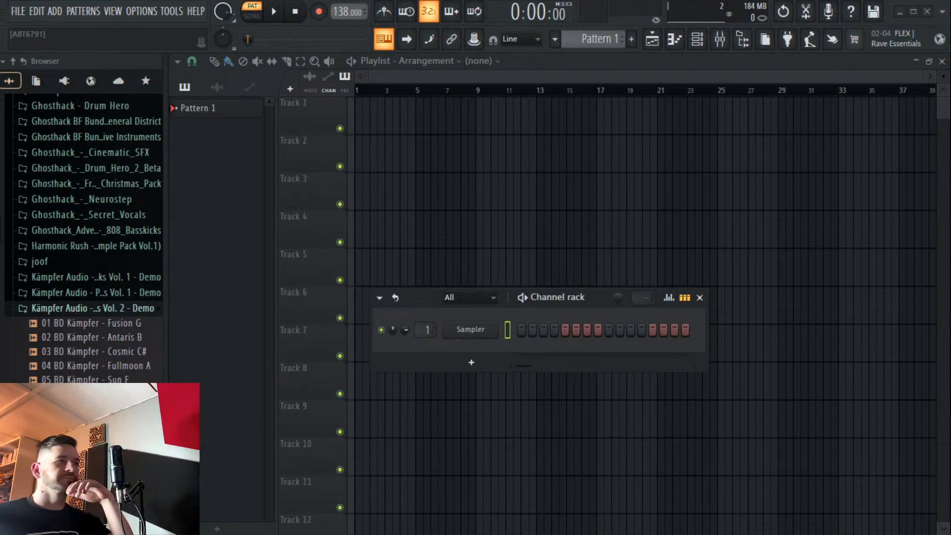
# Audition the kick samples in the Kämpfer Audio Vol. 2 demo folder, including Cosmic C#, Fullmoon A and Sun F.
pyautogui.click(89, 351)
pyautogui.click(89, 366)
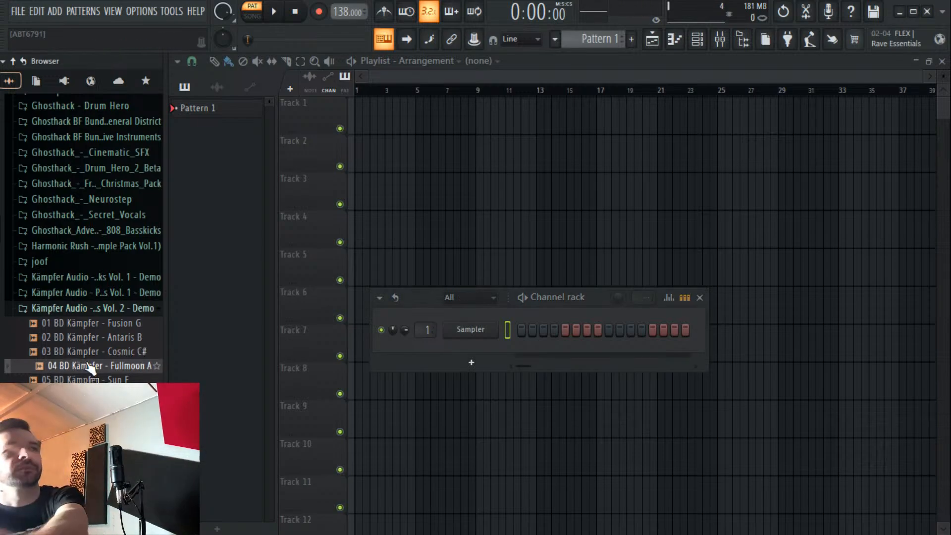
pyautogui.click(89, 379)
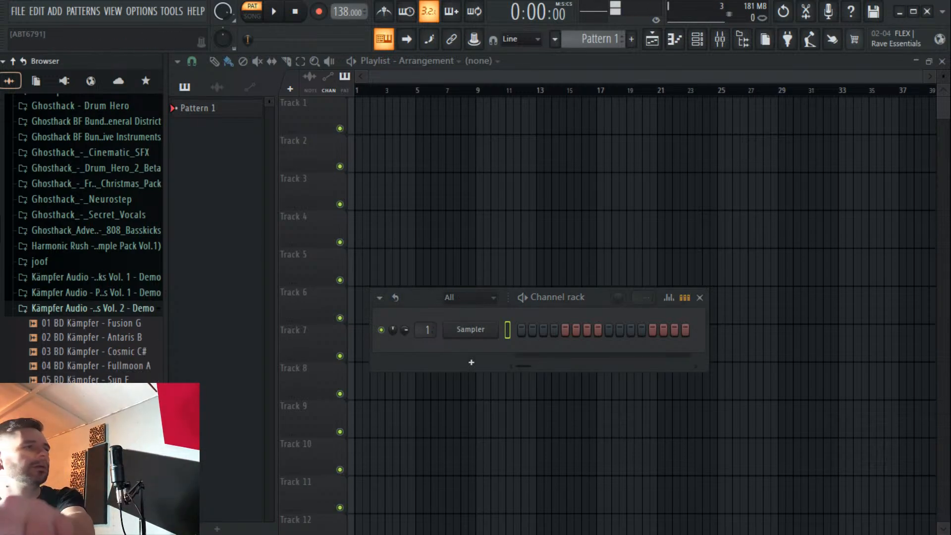
pyautogui.moveTo(94, 351); pyautogui.dragTo(97, 369)
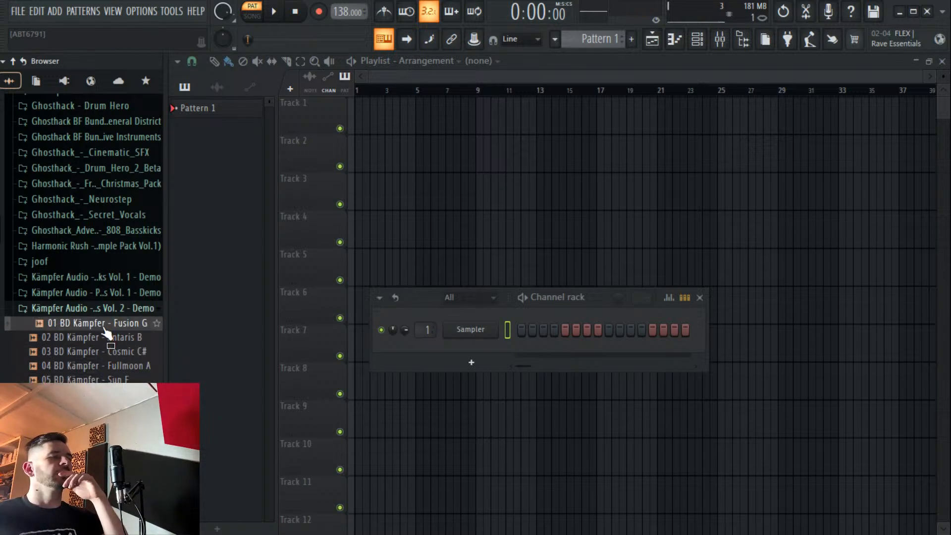
# Load the 05 BD Kämpfer - Sun F kick into the Sampler channel and place a hit on every fourth step.
pyautogui.click(109, 378)
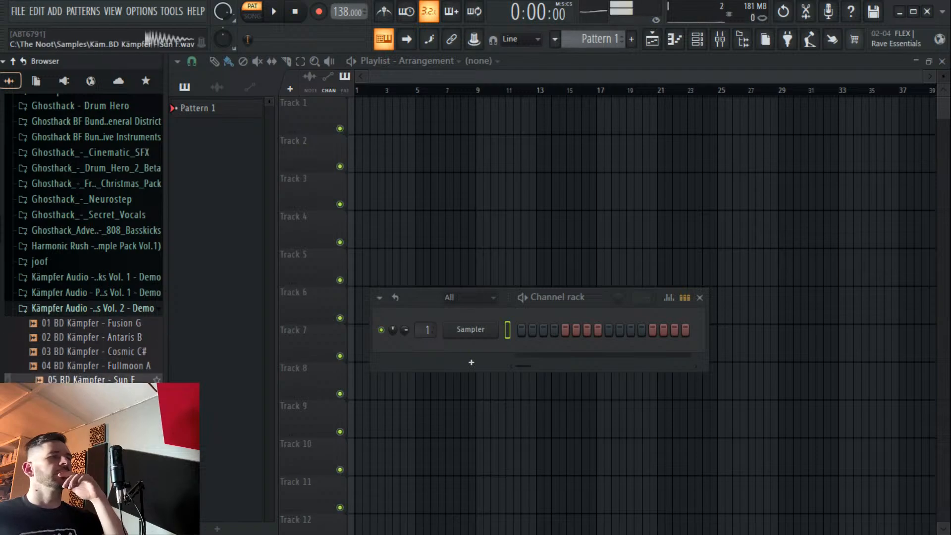
pyautogui.moveTo(110, 379); pyautogui.dragTo(508, 332)
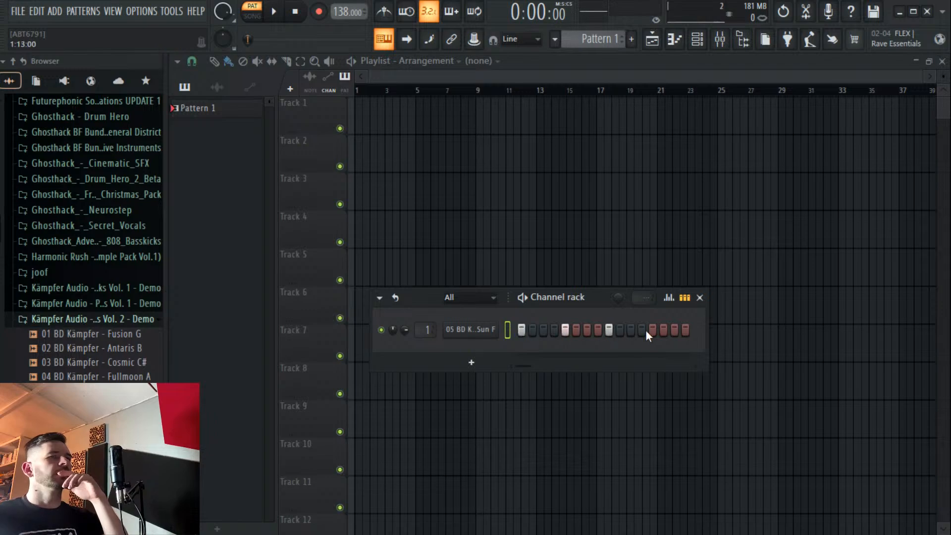
# Paint a continuous row of Pattern 1 clips in the playlist and move it to Track 1, starting at bar 1.
pyautogui.click(194, 108)
pyautogui.moveTo(429, 141); pyautogui.dragTo(678, 142)
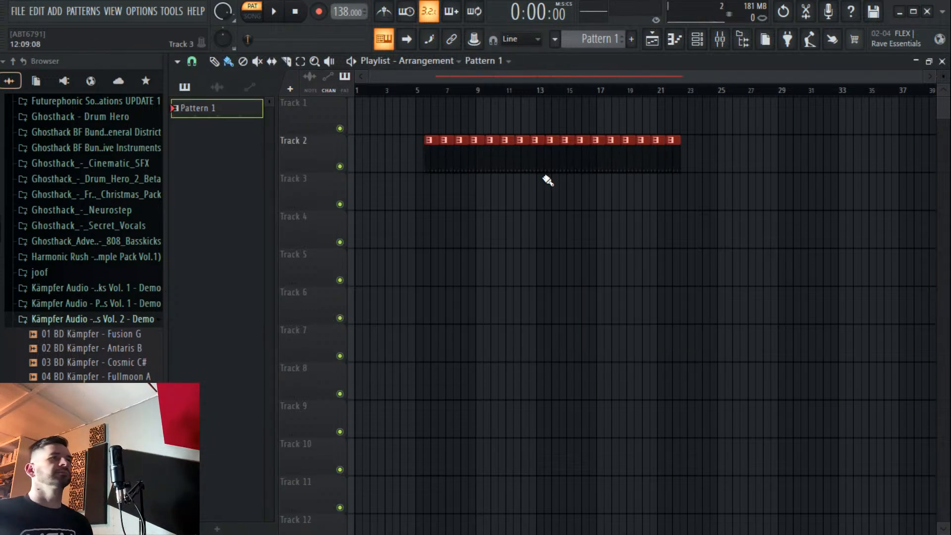
pyautogui.moveTo(494, 167); pyautogui.dragTo(393, 125)
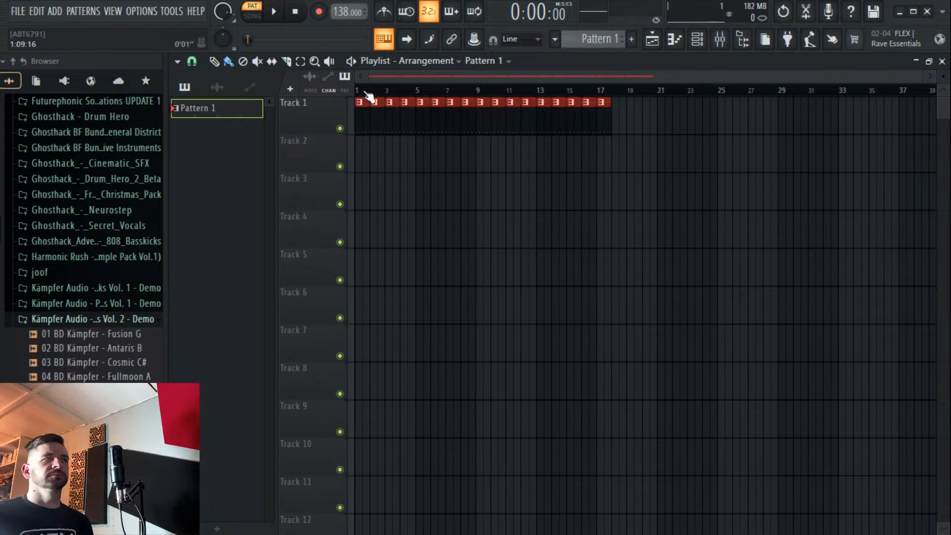
# Switch to song mode and briefly play the arranged kick pattern from the start.
pyautogui.press('l')
pyautogui.press('space')
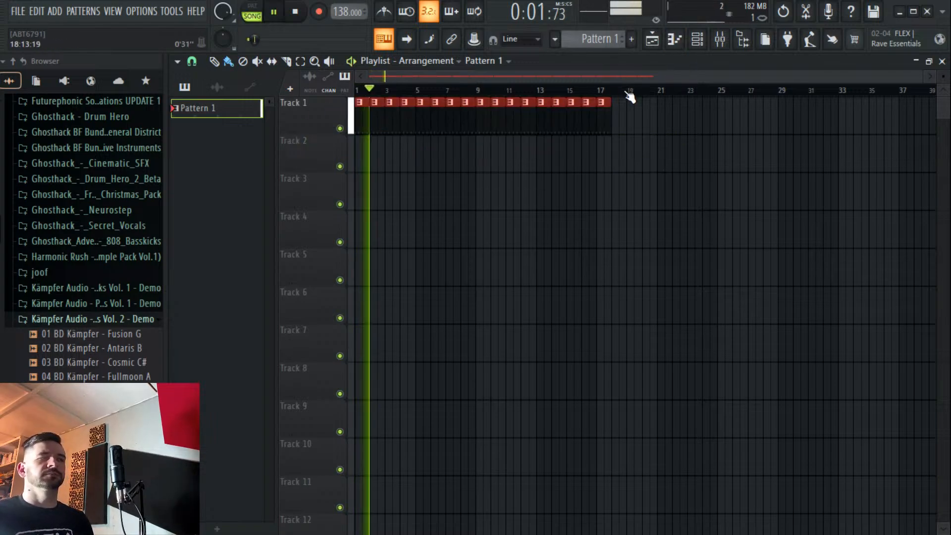
pyautogui.press('space')
# Audition the other Kämpfer kicks and replace the kick channel's sample with 03 BD Kämpfer - Cosmic C#.
pyautogui.click(128, 378)
pyautogui.click(129, 363)
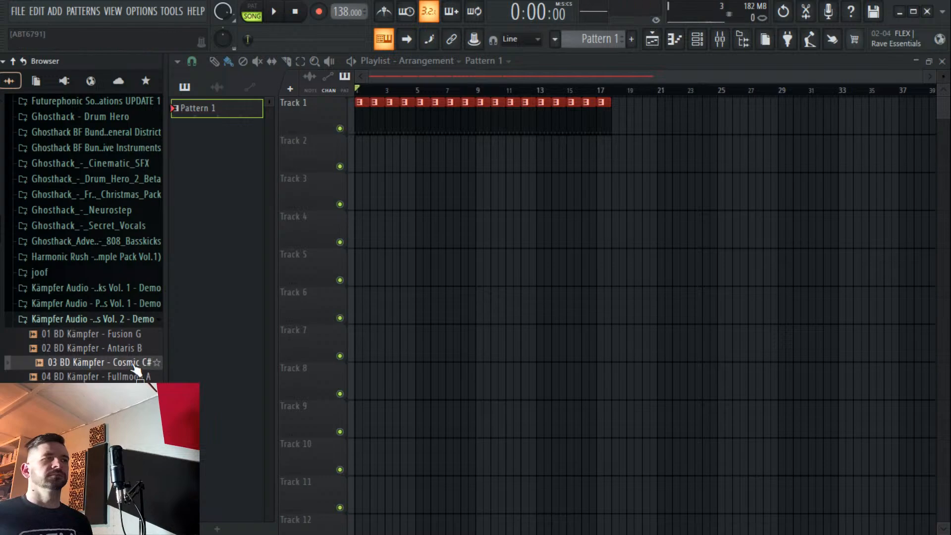
pyautogui.click(130, 349)
pyautogui.click(131, 362)
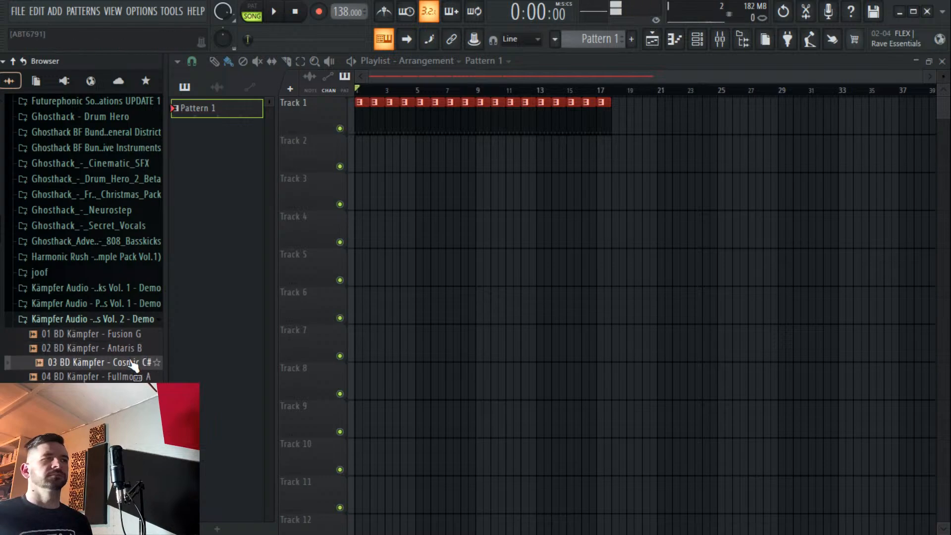
pyautogui.click(707, 41)
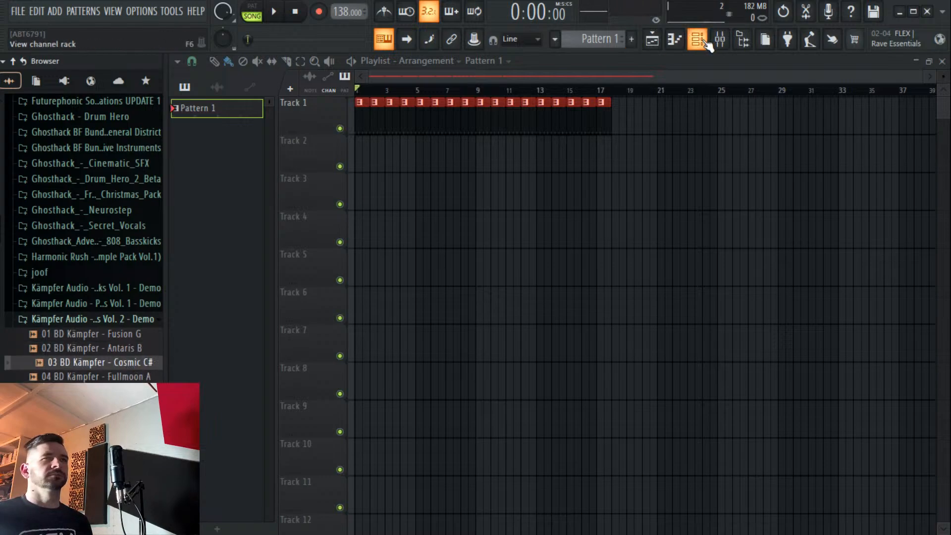
pyautogui.moveTo(126, 362); pyautogui.dragTo(488, 329)
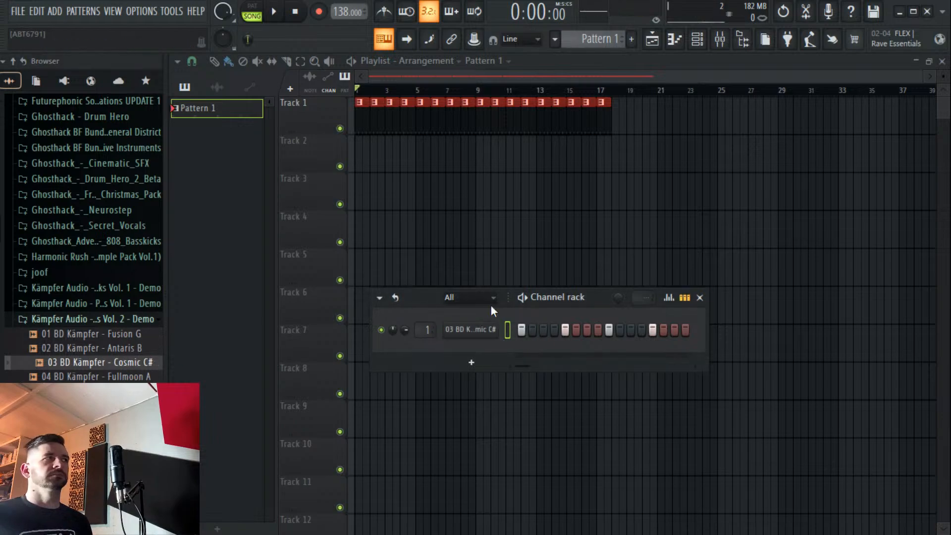
# Add a Phase Plant instrument channel, move its window to show more of the synth, and open its preset browser.
pyautogui.click(471, 362)
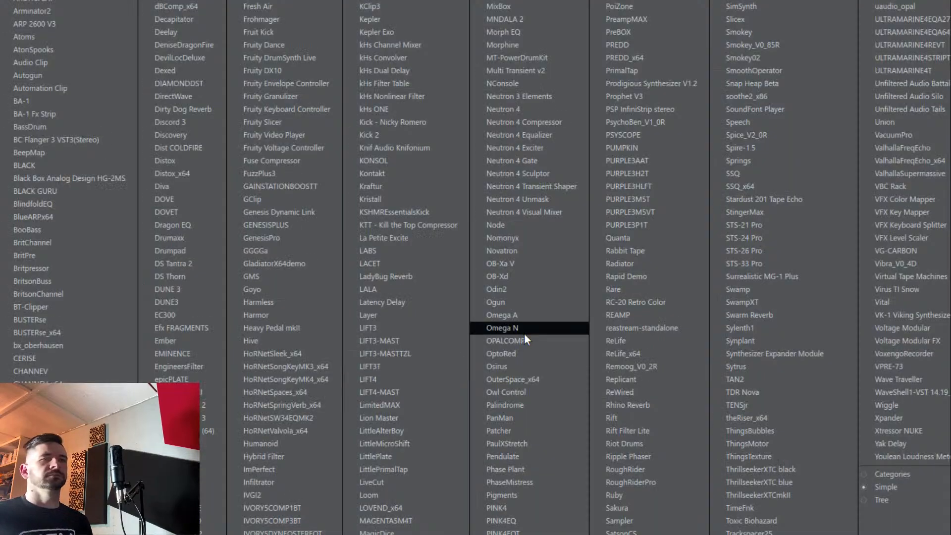
pyautogui.press('Escape')
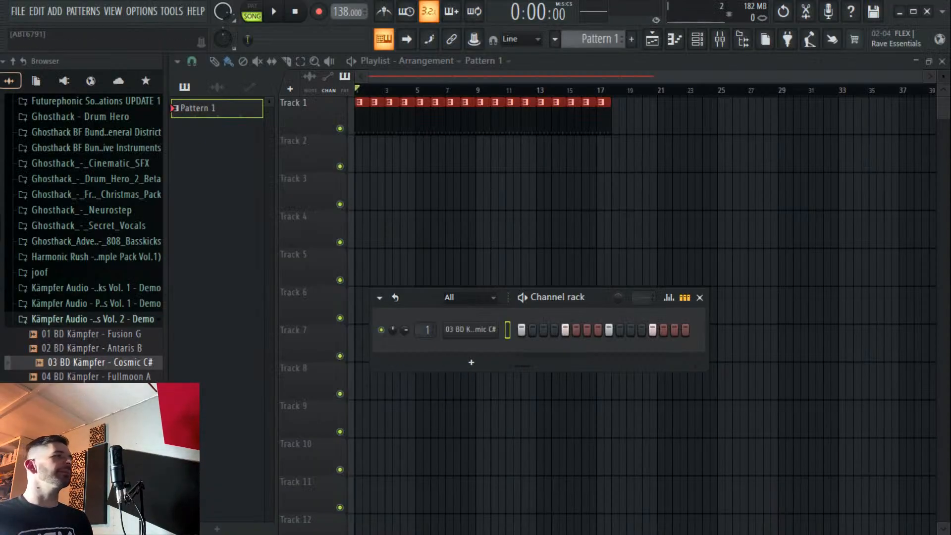
pyautogui.click(472, 363)
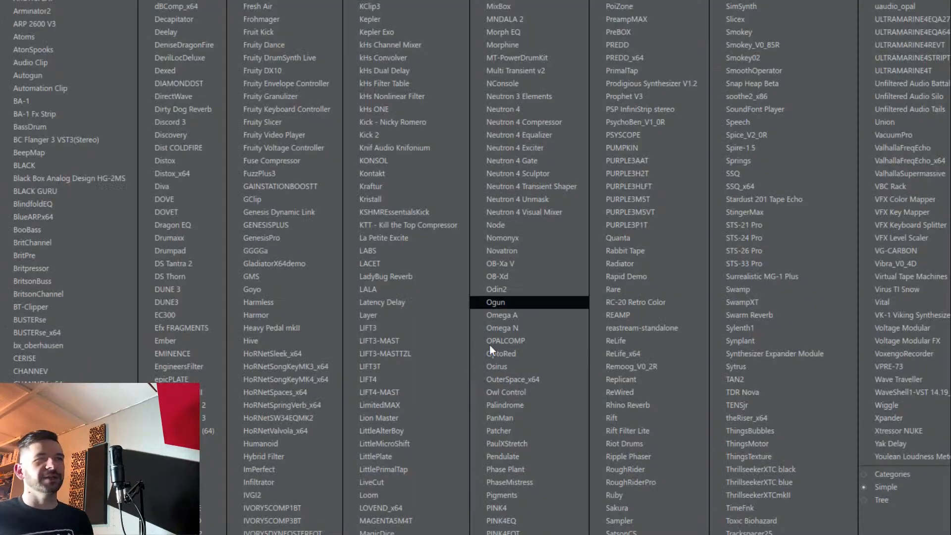
pyautogui.click(554, 470)
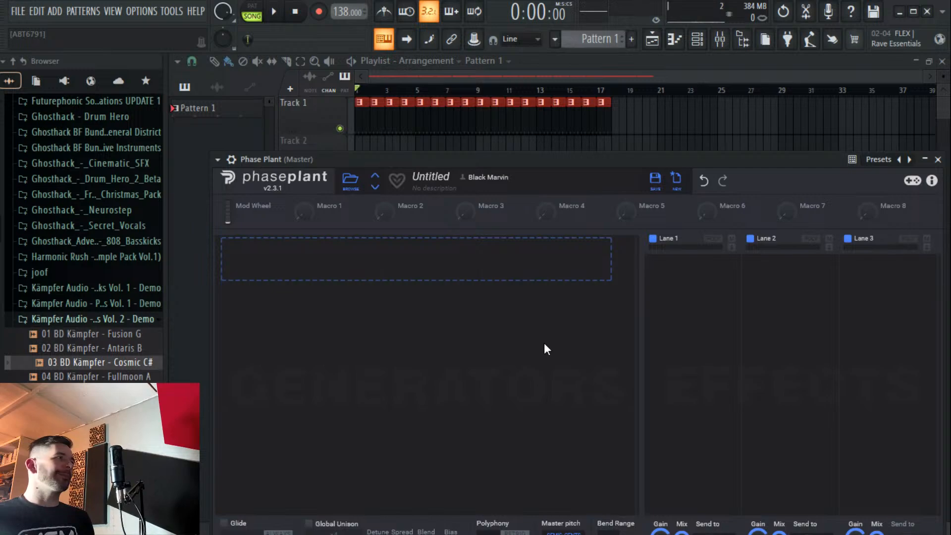
pyautogui.moveTo(357, 158); pyautogui.dragTo(255, 25)
pyautogui.click(337, 72)
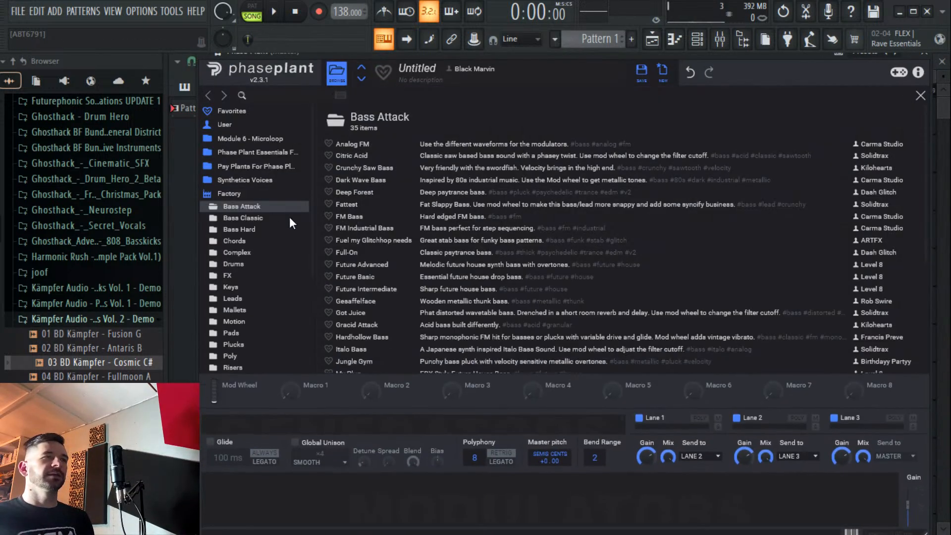
# Load the Bass - Melting preset from the Horizon Bass folder and close the preset browser and synth window.
pyautogui.click(243, 311)
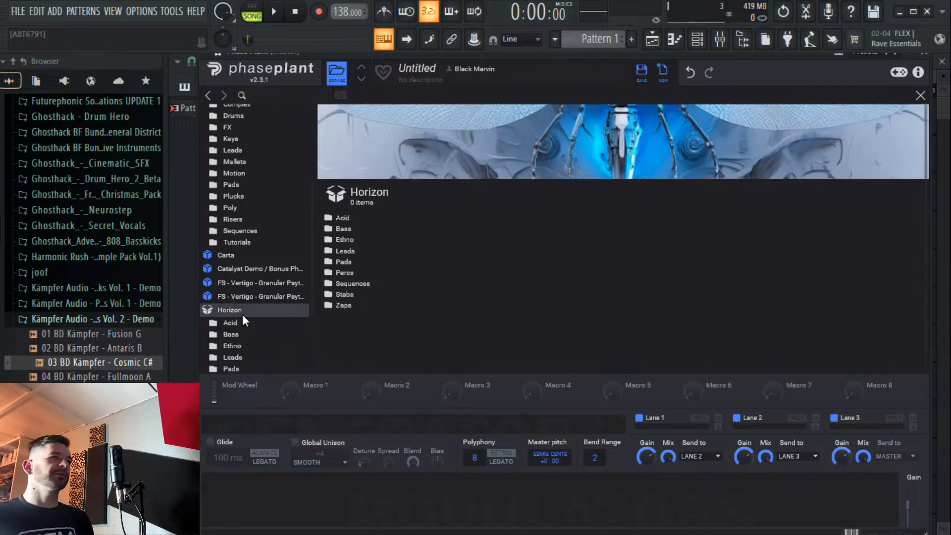
pyautogui.click(348, 230)
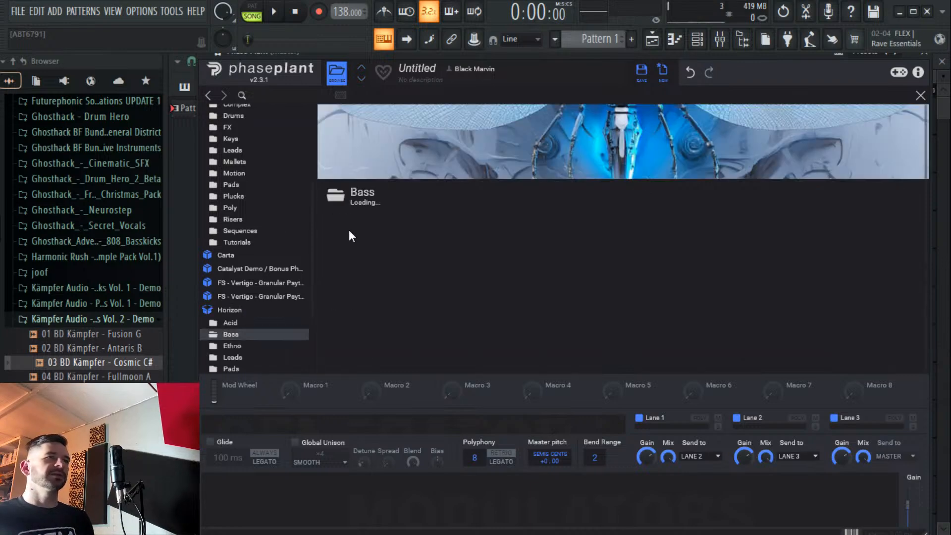
pyautogui.click(361, 230)
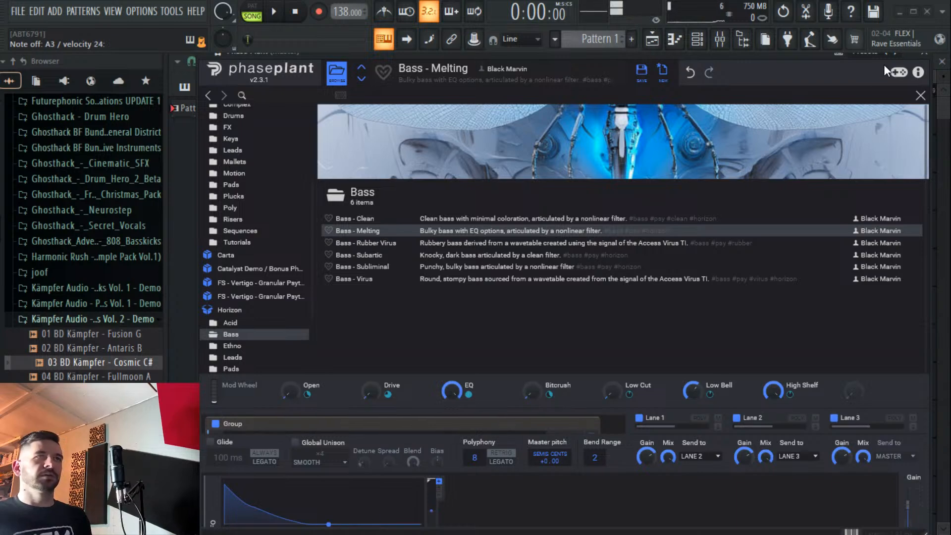
pyautogui.click(920, 95)
pyautogui.click(924, 51)
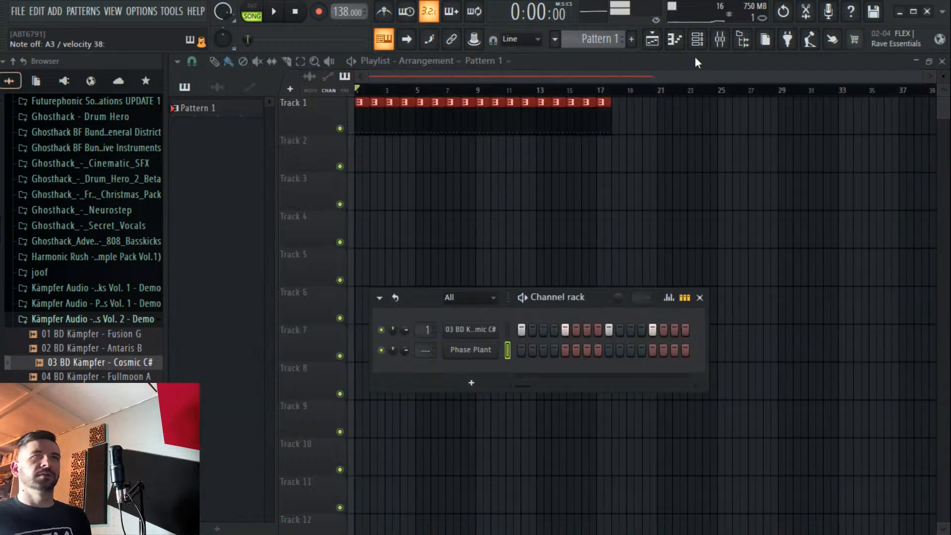
# Rename Pattern 1 as Kick and add a new pattern named Bass.
pyautogui.click(599, 38)
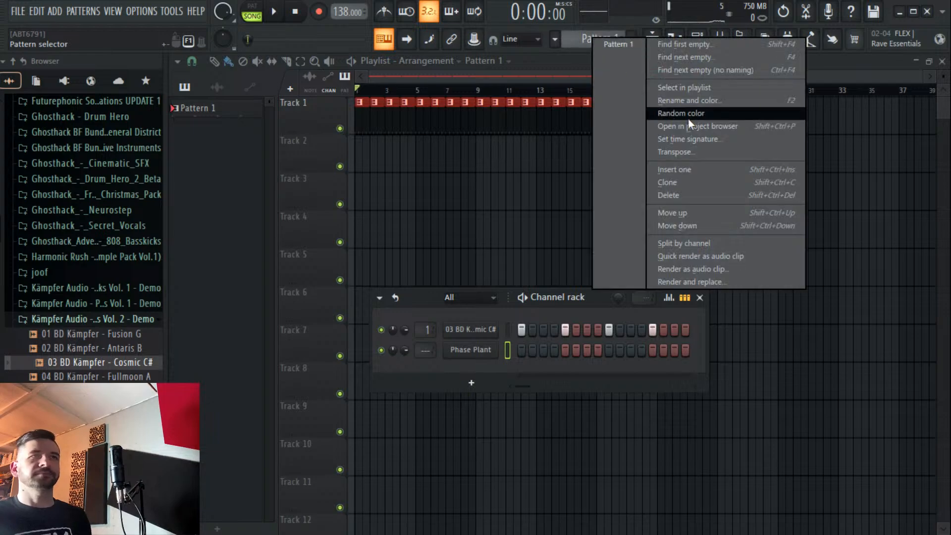
pyautogui.click(699, 101)
pyautogui.write('Kick')
pyautogui.press('Return')
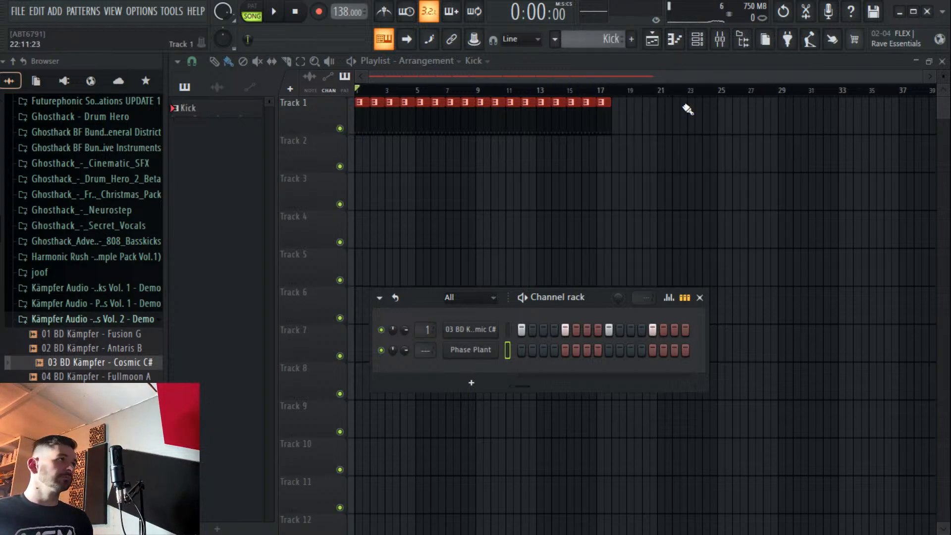
pyautogui.click(630, 40)
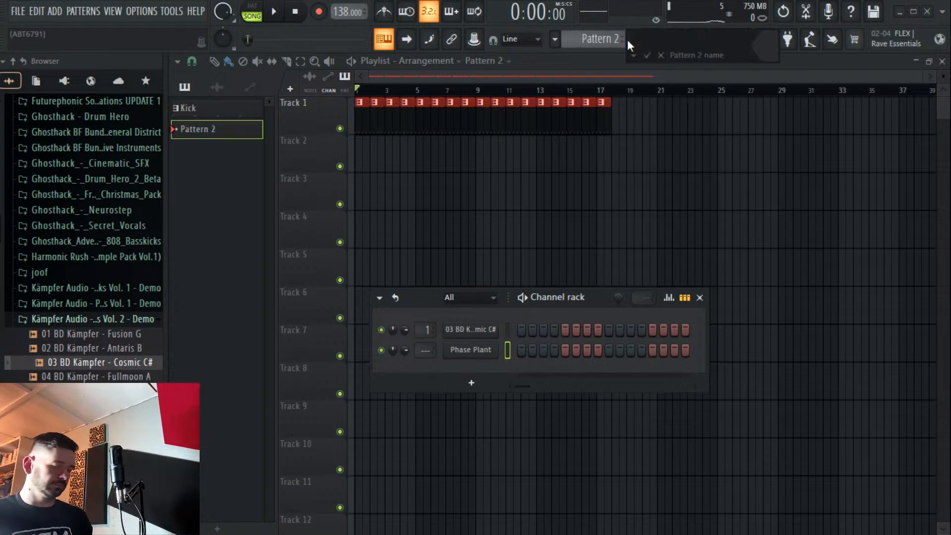
pyautogui.write('Bass')
pyautogui.press('Return')
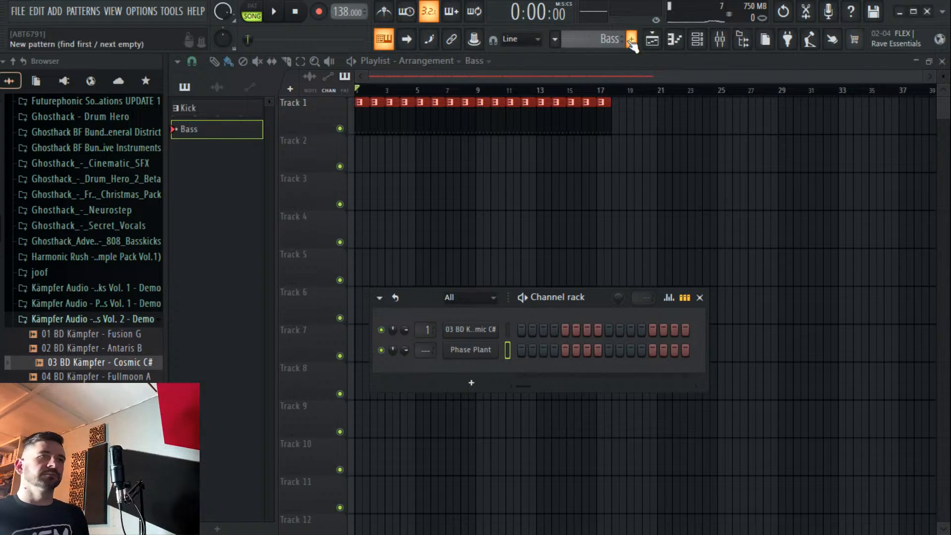
# Draw a note at the start of bar 1 in Phase Plant's piano roll, transpose it to E3, and switch to pattern mode.
pyautogui.rightClick(490, 354)
pyautogui.click(516, 349)
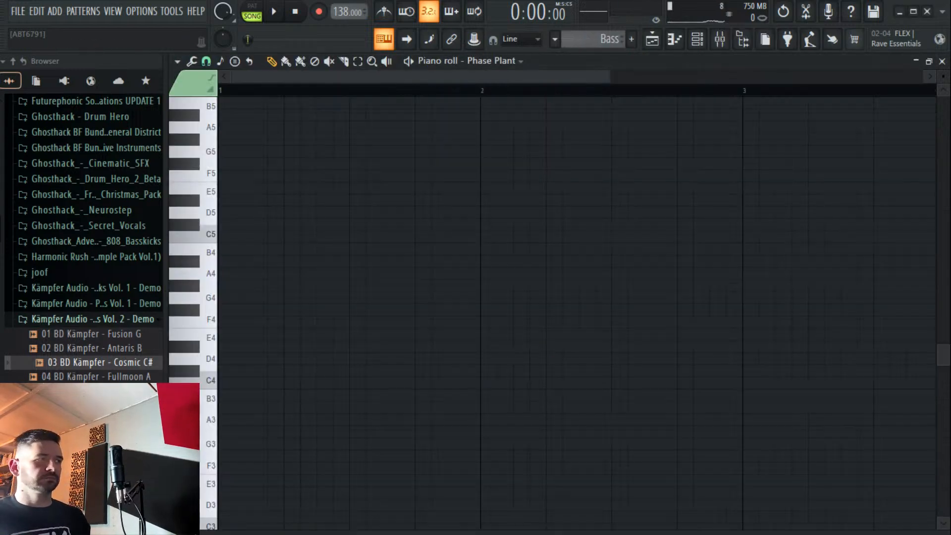
pyautogui.click(234, 345)
pyautogui.moveTo(233, 345); pyautogui.dragTo(217, 337)
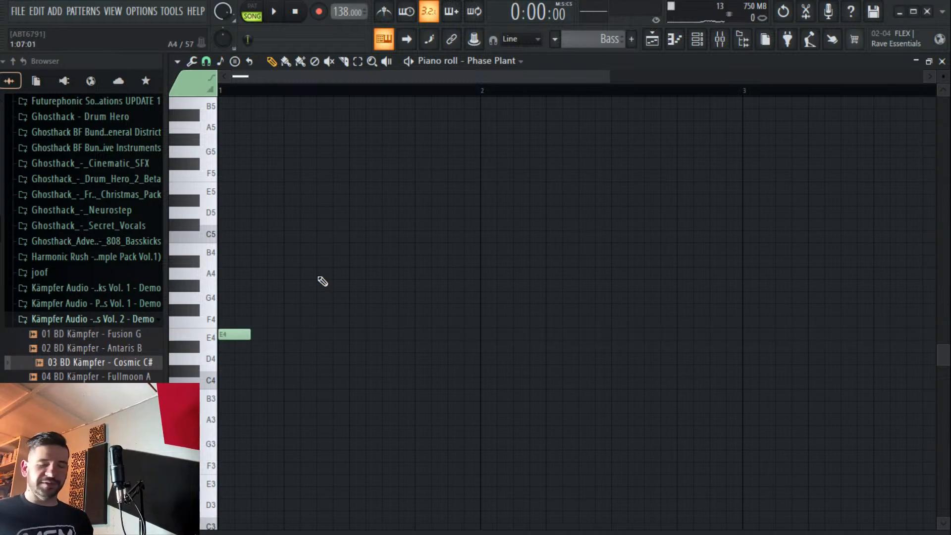
pyautogui.hotkey('ctrl', 'Down')
pyautogui.scroll(-4, 498, 330)
pyautogui.press('l')
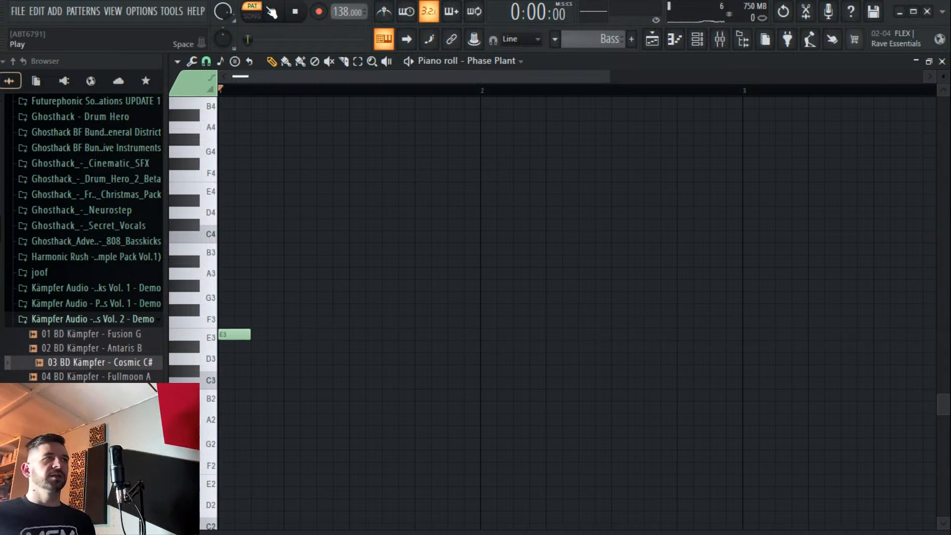
# Move the E3 note to sixteenth step 2, shorten it to one step, and add matching E3 notes on steps 3, 4 and 7.
pyautogui.moveTo(220, 335); pyautogui.dragTo(235, 335)
pyautogui.click(256, 336)
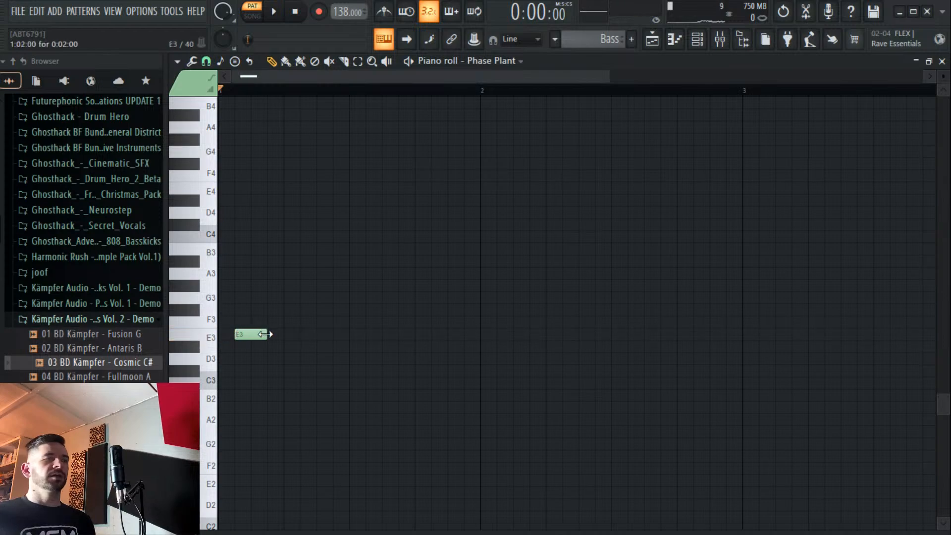
pyautogui.click(276, 335)
pyautogui.click(319, 335)
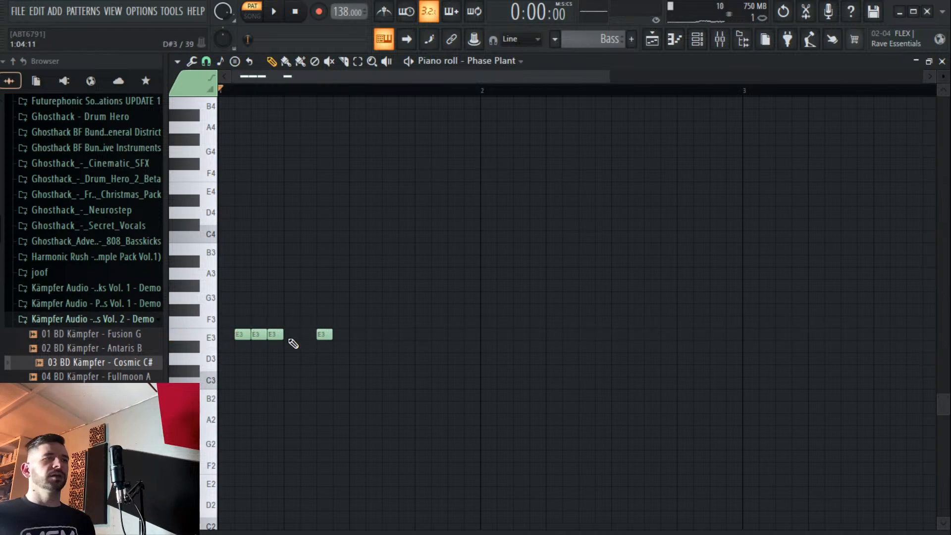
# Place a Bass pattern clip on Track 2 of the playlist, starting at bar 1.
pyautogui.click(652, 39)
pyautogui.click(418, 161)
pyautogui.moveTo(421, 156); pyautogui.dragTo(362, 157)
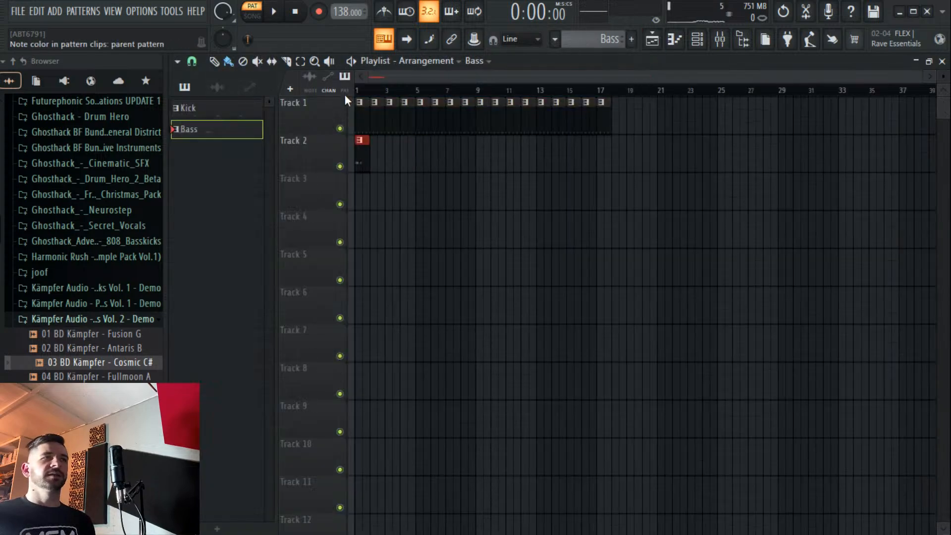
# Clear the Bass clips painted over Track 1 and rebuild a continuous row of Kick clips from bar 1 through bar 12.
pyautogui.moveTo(602, 117)
pyautogui.mouseDown()
pyautogui.moveTo(357, 119)
pyautogui.moveTo(605, 132)
pyautogui.mouseUp()
pyautogui.click(191, 61)
pyautogui.click(206, 99)
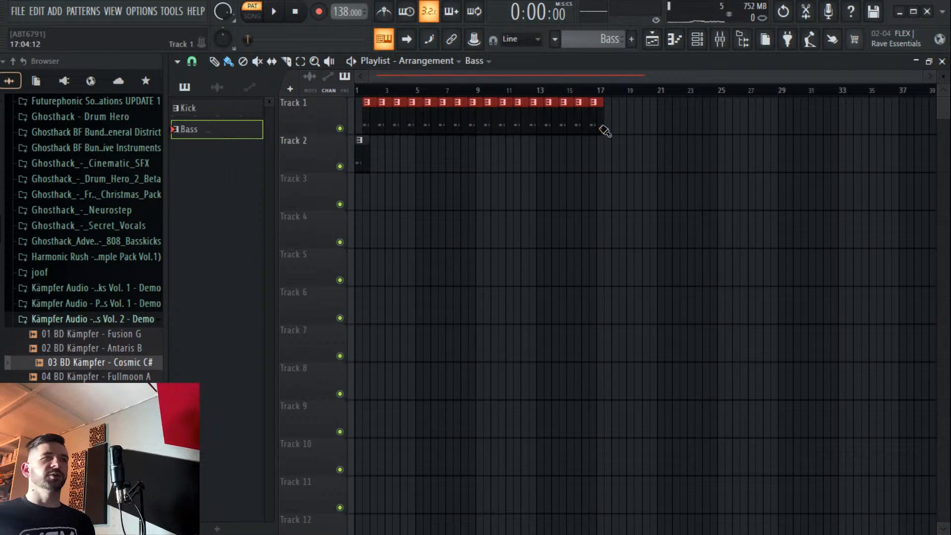
pyautogui.moveTo(542, 119); pyautogui.dragTo(361, 124)
pyautogui.moveTo(602, 119)
pyautogui.mouseDown()
pyautogui.moveTo(340, 117)
pyautogui.moveTo(537, 118)
pyautogui.mouseUp()
pyautogui.click(554, 39)
pyautogui.click(611, 52)
pyautogui.click(488, 115)
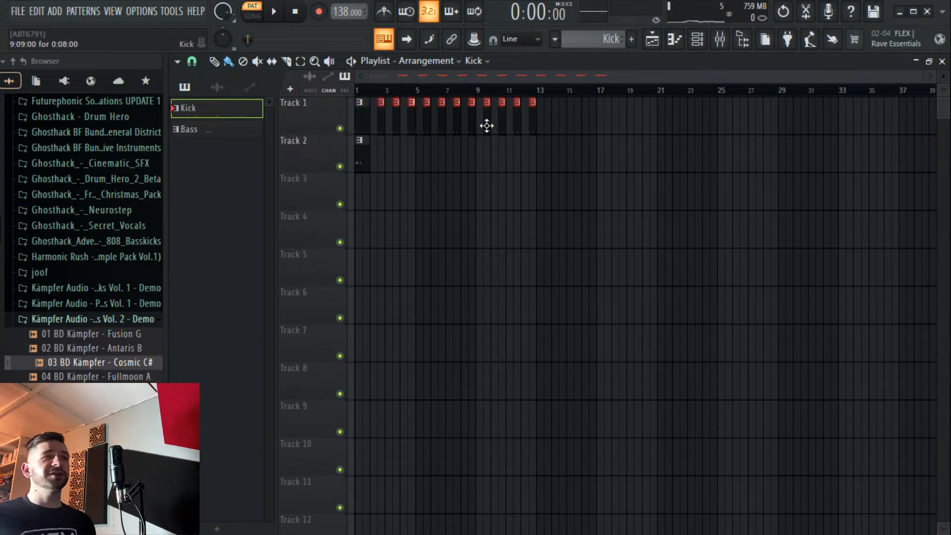
pyautogui.moveTo(477, 121); pyautogui.dragTo(472, 122)
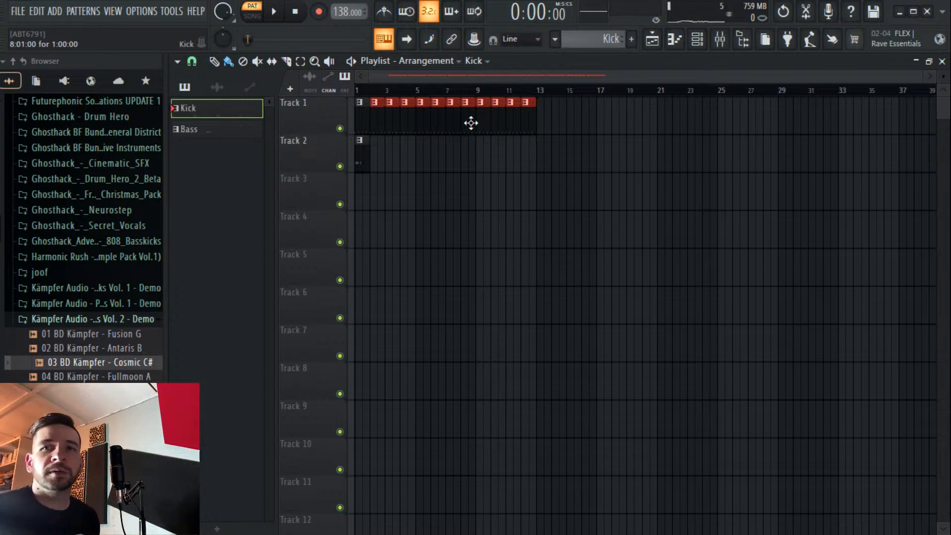
# Fill Track 2 with consecutive Bass clips from bar 1 through bar 14 and look over the pattern's notes.
pyautogui.click(368, 154)
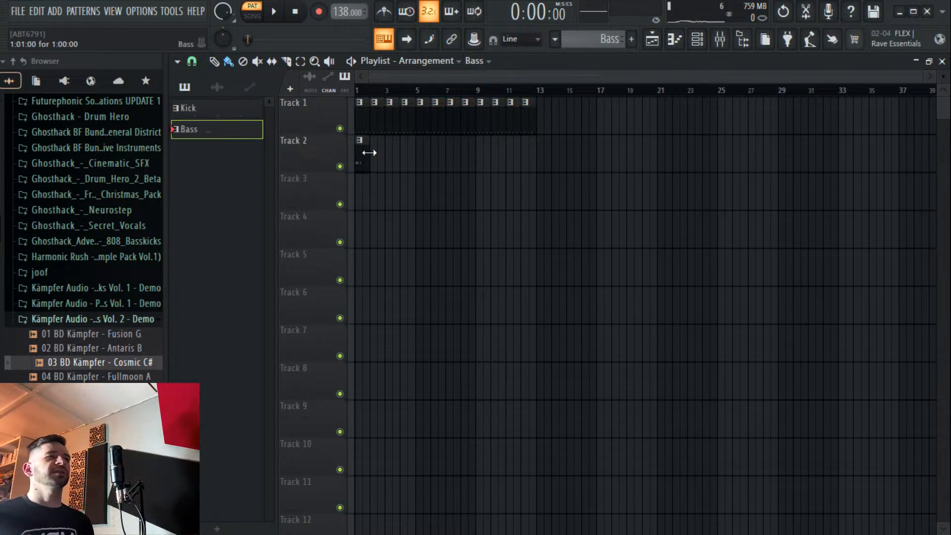
pyautogui.moveTo(369, 152); pyautogui.dragTo(564, 144)
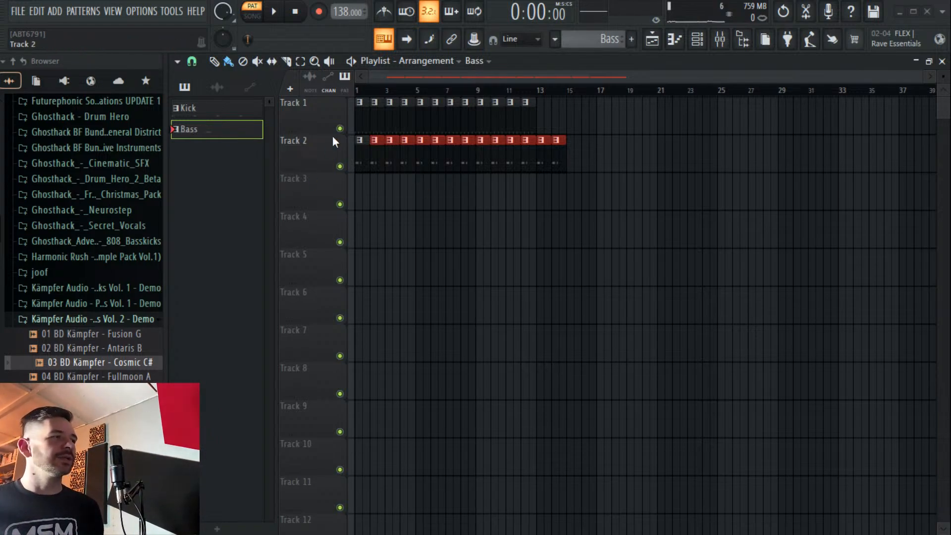
pyautogui.doubleClick(360, 151)
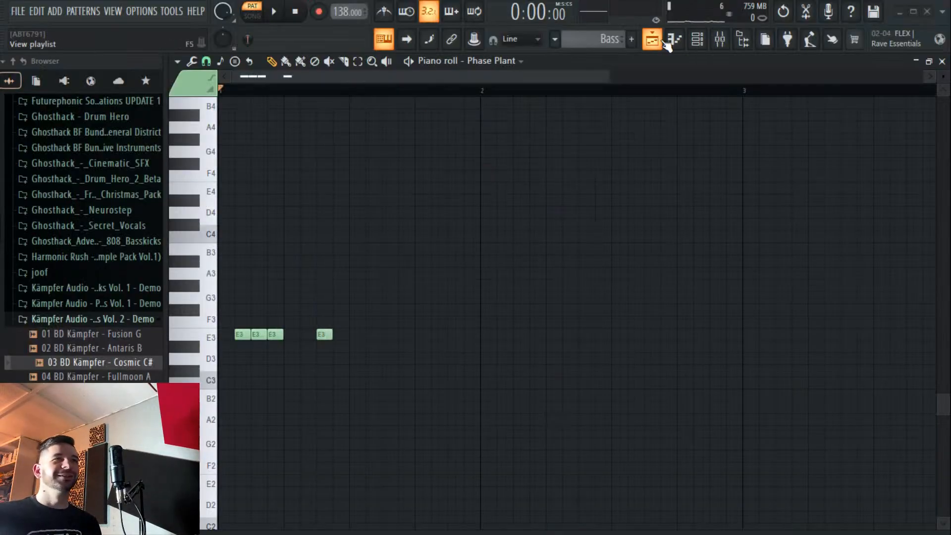
pyautogui.click(665, 42)
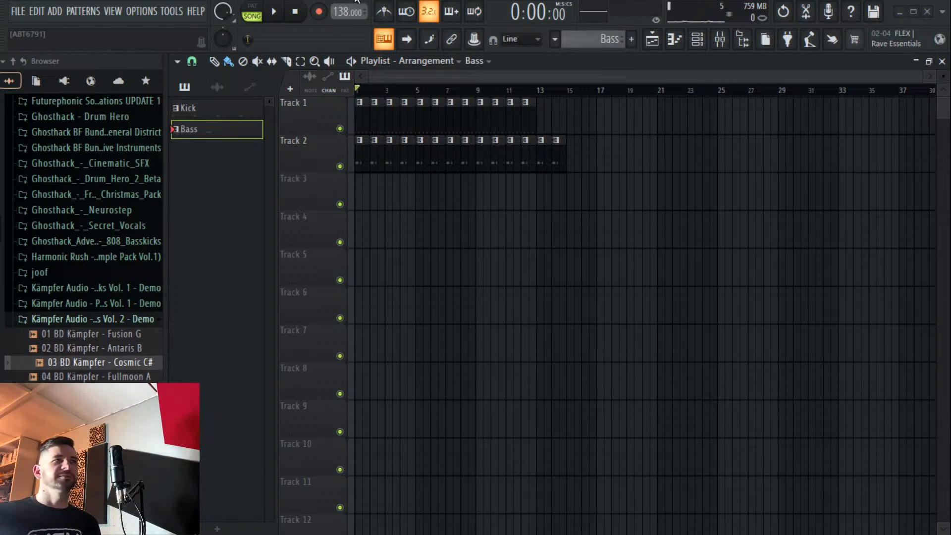
# Play the song and add E3 notes on sixteenth steps 6, 8 and 11 of the Bass pattern.
pyautogui.press('space')
pyautogui.doubleClick(364, 168)
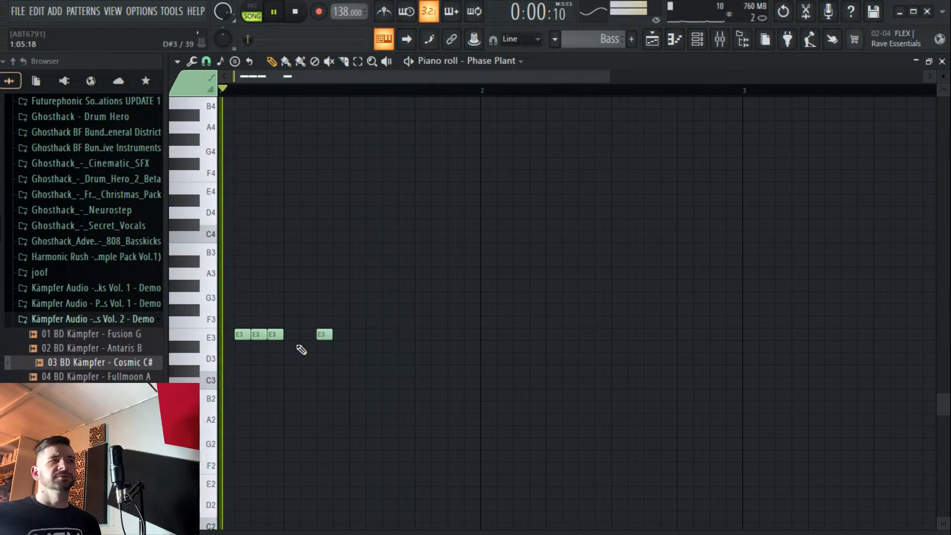
pyautogui.click(307, 335)
pyautogui.click(342, 335)
pyautogui.click(389, 336)
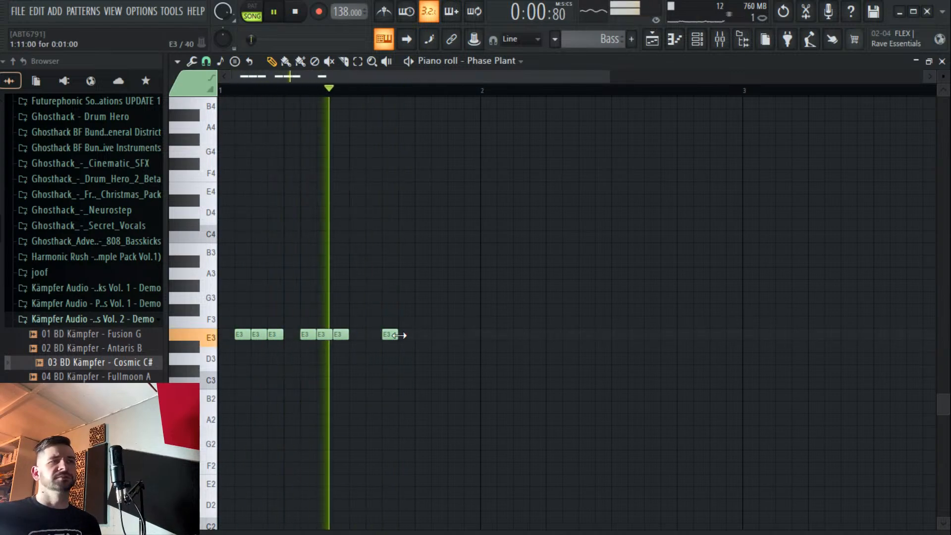
# Route the Phase Plant channel to mixer Insert 2 and name the insert after it.
pyautogui.click(719, 39)
pyautogui.rightClick(299, 174)
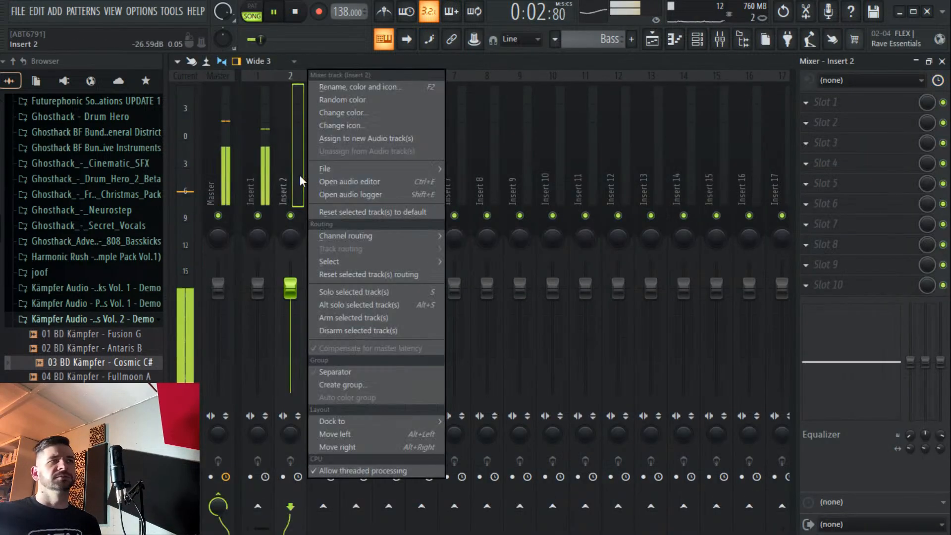
pyautogui.moveTo(346, 238)
pyautogui.click(505, 238)
pyautogui.click(860, 167)
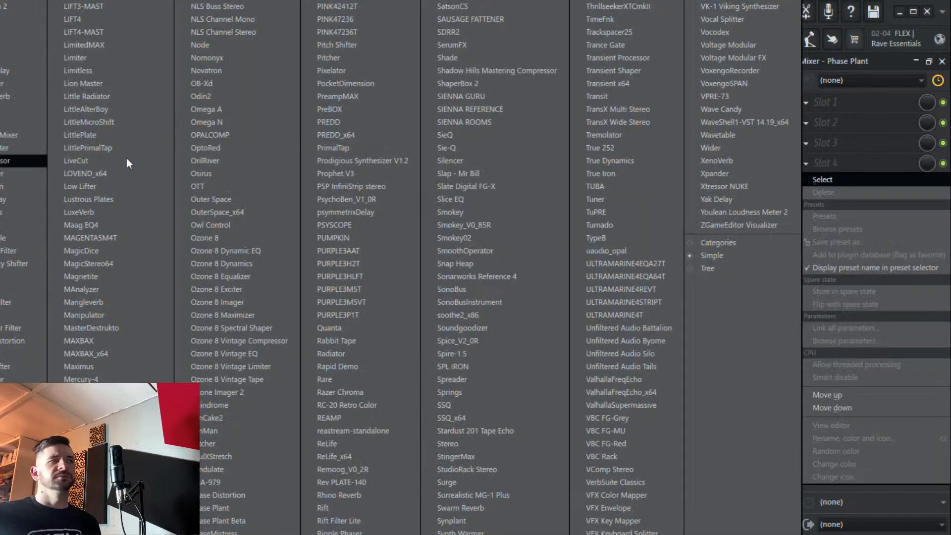
pyautogui.click(220, 508)
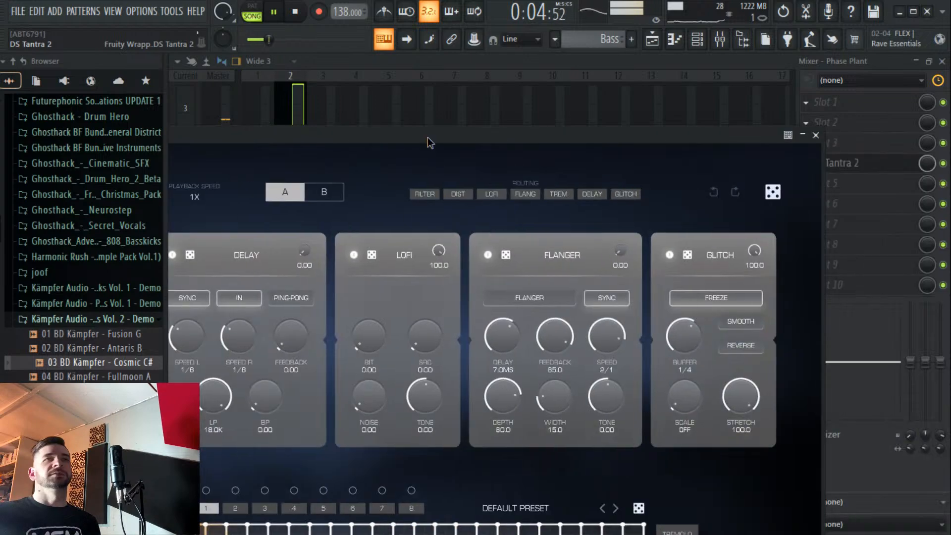
pyautogui.click(808, 168)
pyautogui.click(808, 169)
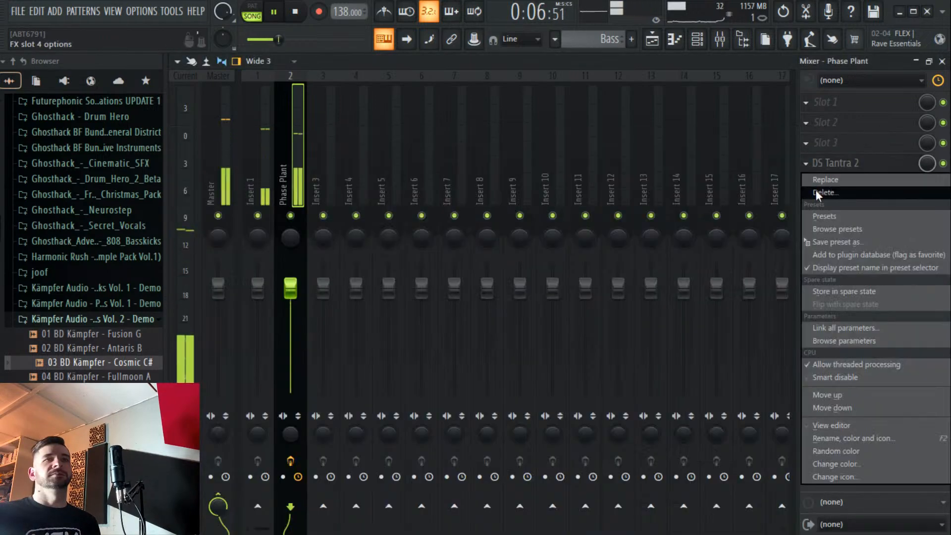
pyautogui.click(823, 192)
# Load Duck into effect slot 4 of the Phase Plant mixer track and choose its user preset Synth 3.
pyautogui.click(827, 164)
pyautogui.click(153, 147)
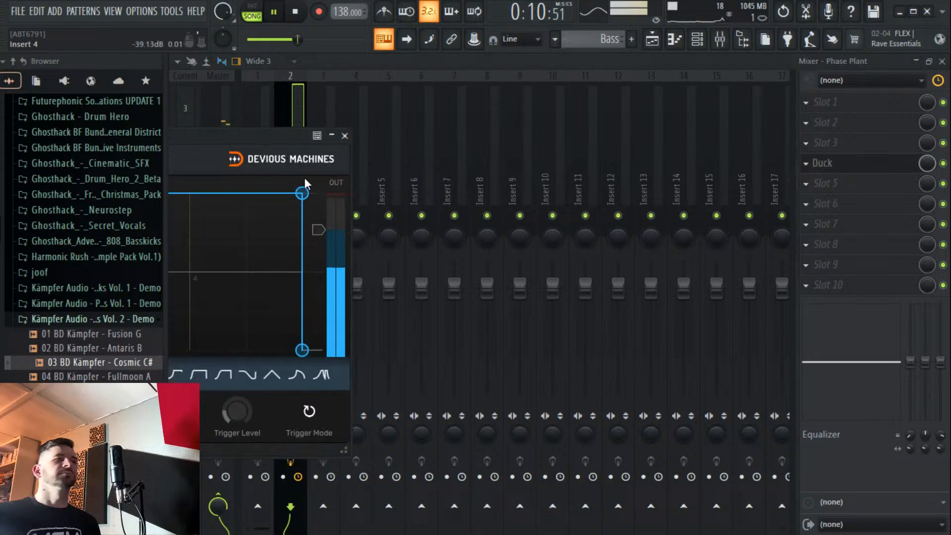
pyautogui.click(438, 171)
pyautogui.moveTo(453, 198)
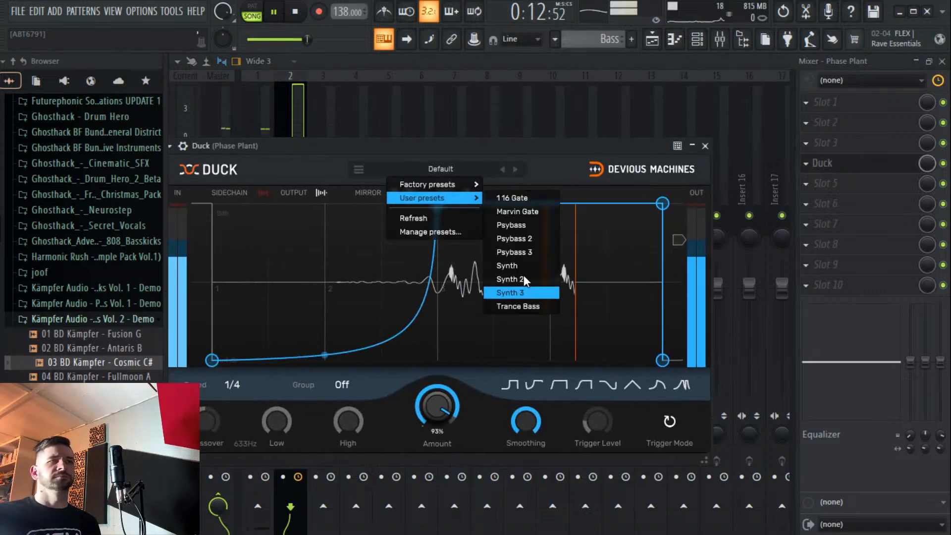
pyautogui.click(525, 293)
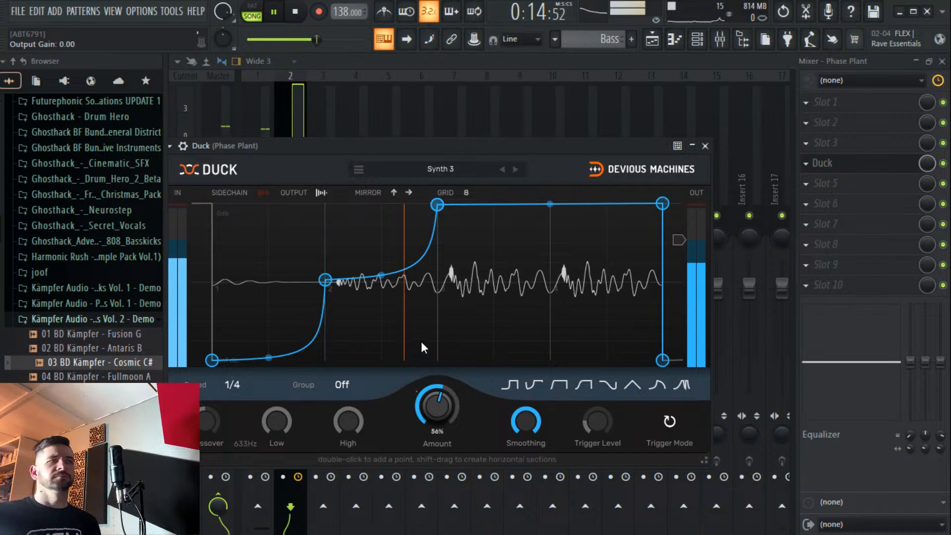
# Set Duck's Amount to 100% and lower the curve point at grid line 2 slightly.
pyautogui.moveTo(437, 407); pyautogui.dragTo(438, 367)
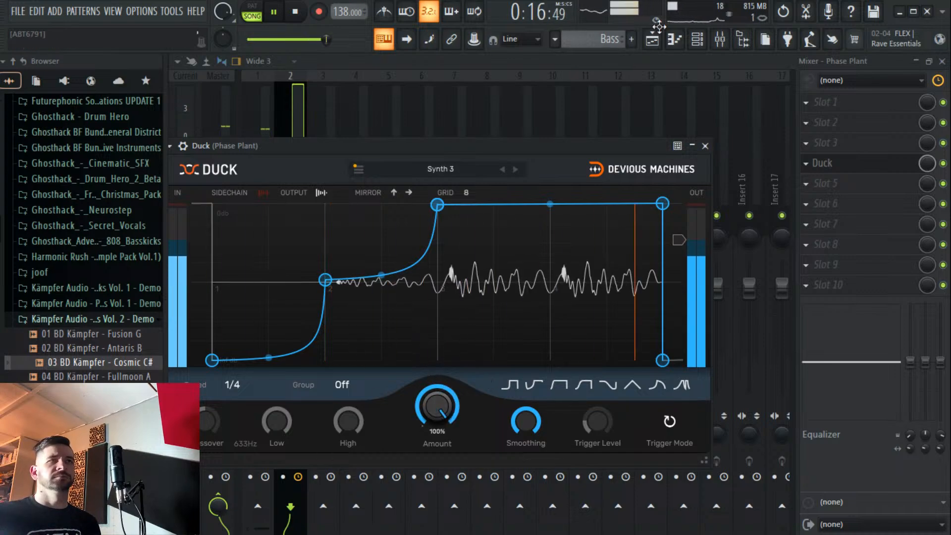
pyautogui.moveTo(325, 280); pyautogui.dragTo(325, 297)
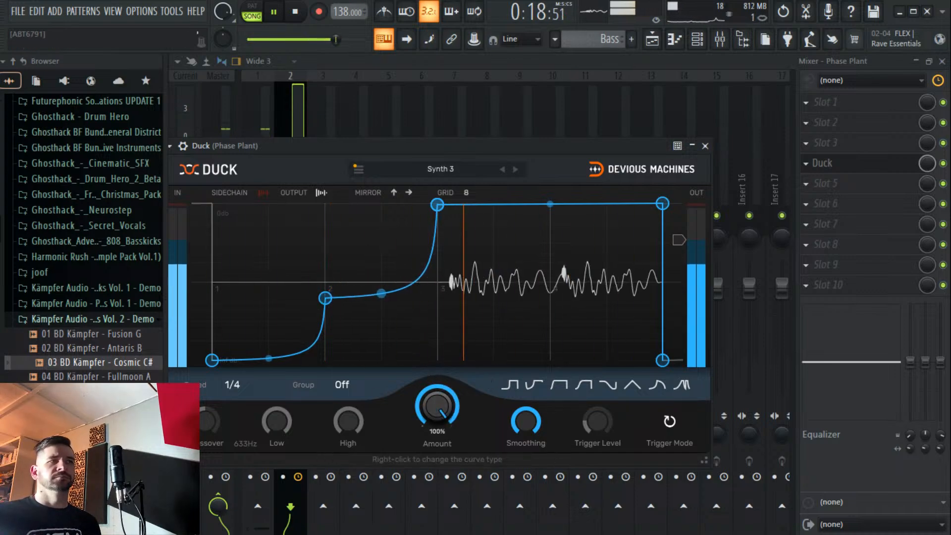
# Add E3 notes on sixteenth steps 10, 12, 14, 15 and 16 of the Phase Plant bassline, and stop playback.
pyautogui.press('F6')
pyautogui.rightClick(483, 351)
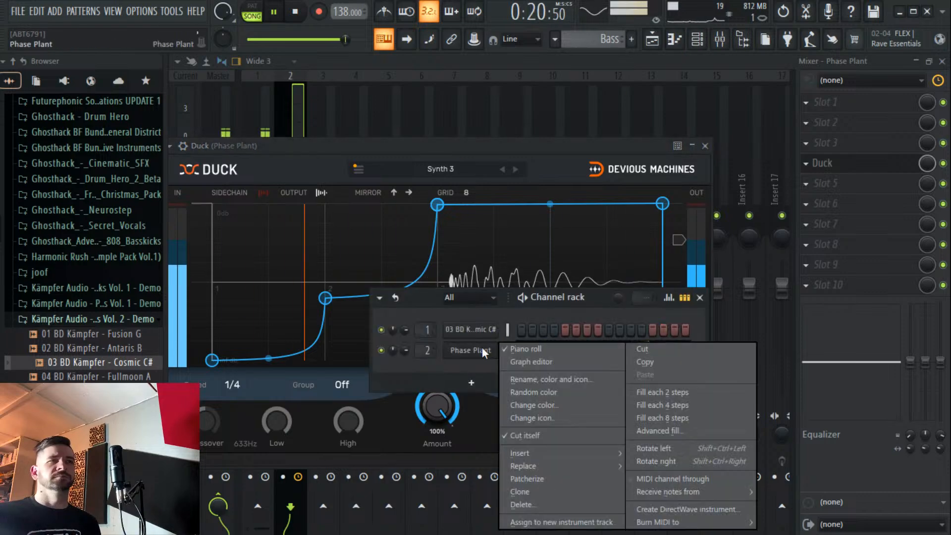
pyautogui.press('Escape')
pyautogui.rightClick(476, 350)
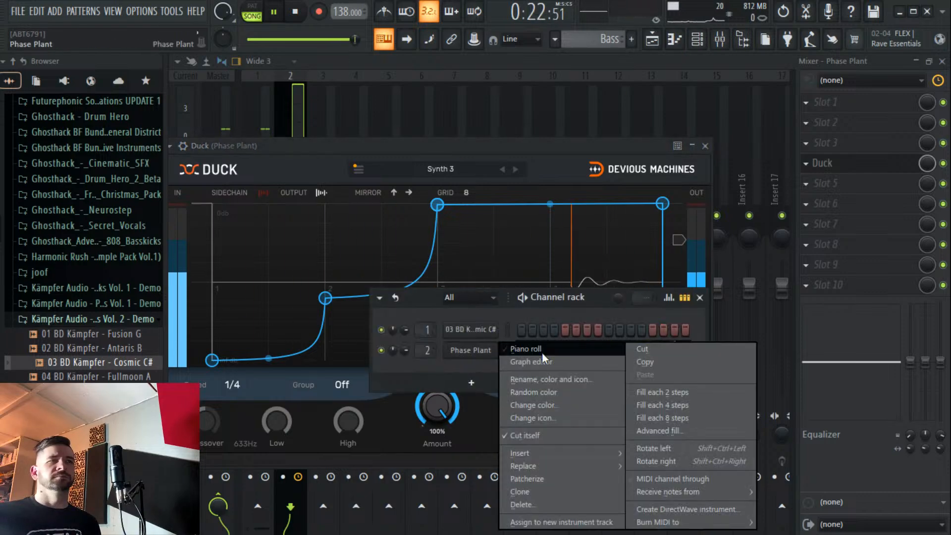
pyautogui.click(542, 352)
pyautogui.click(369, 335)
pyautogui.click(403, 334)
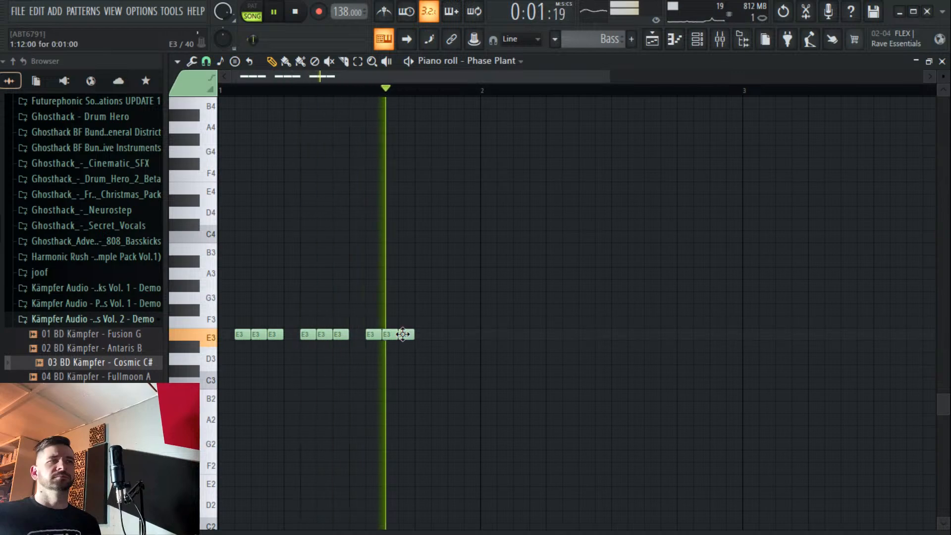
pyautogui.click(438, 334)
pyautogui.click(471, 334)
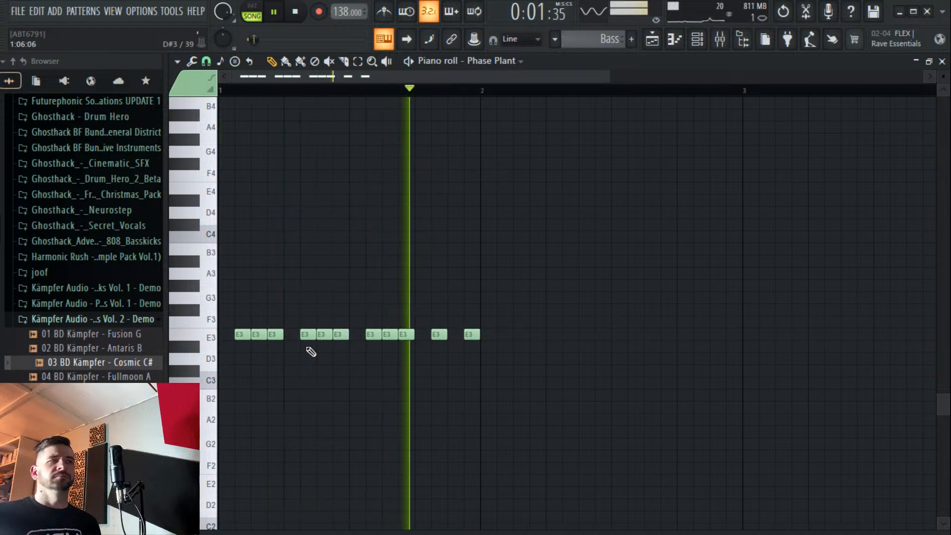
pyautogui.click(451, 331)
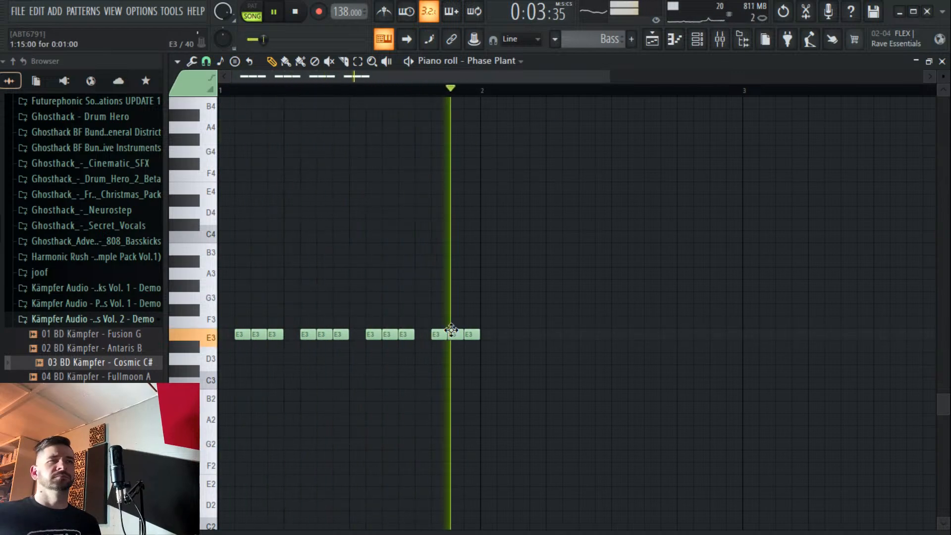
pyautogui.press('F6')
pyautogui.press('space')
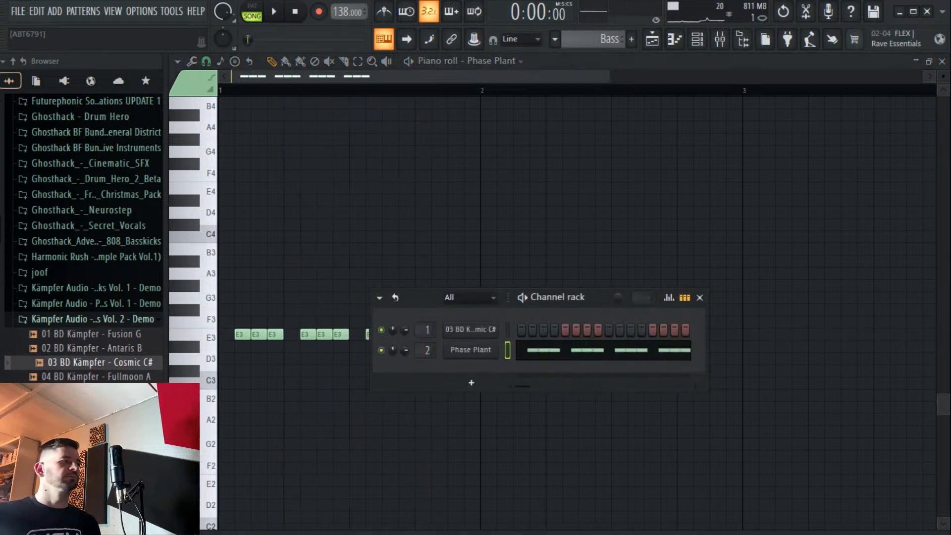
# Load the PHA-979 plugin into effect slot 6 of the Phase Plant mixer track.
pyautogui.click(719, 40)
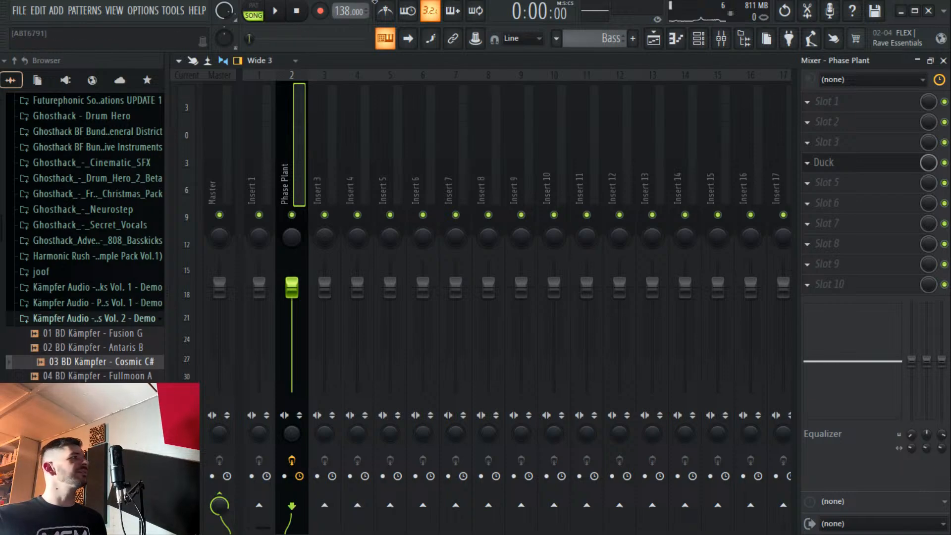
pyautogui.moveTo(374, 1); pyautogui.dragTo(380, 2)
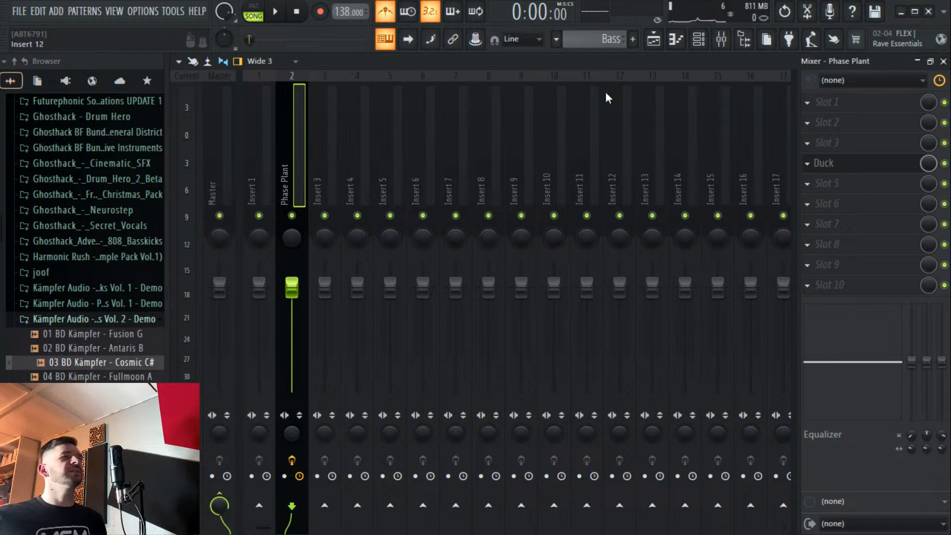
pyautogui.click(865, 205)
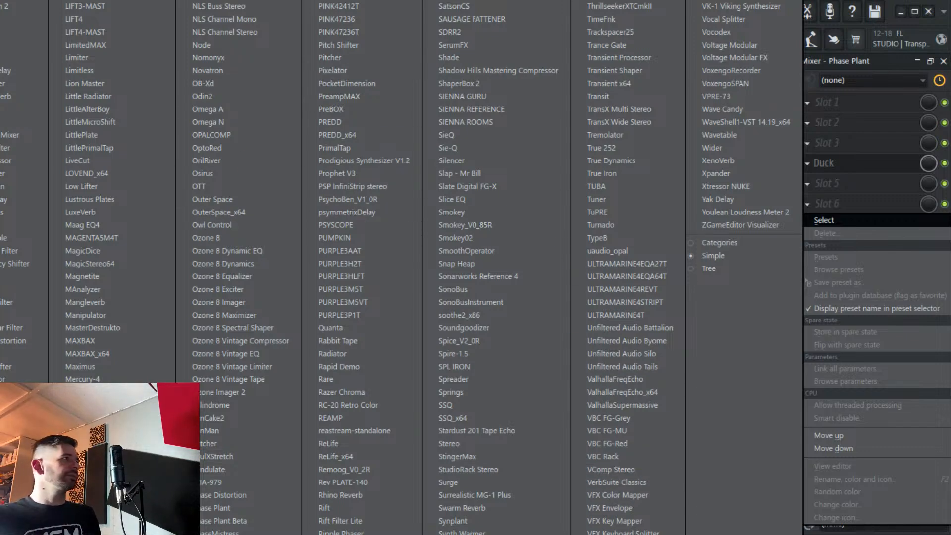
pyautogui.click(824, 220)
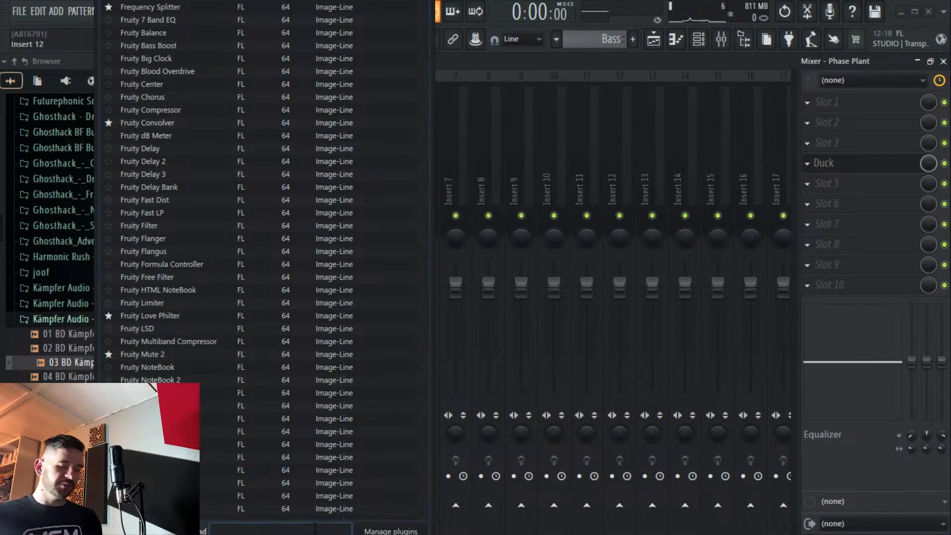
pyautogui.write('pha')
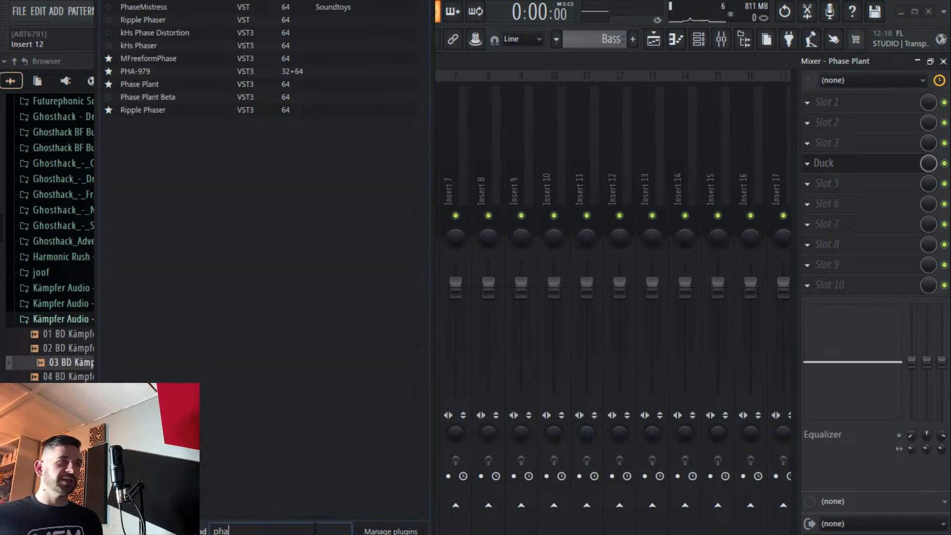
pyautogui.click(143, 71)
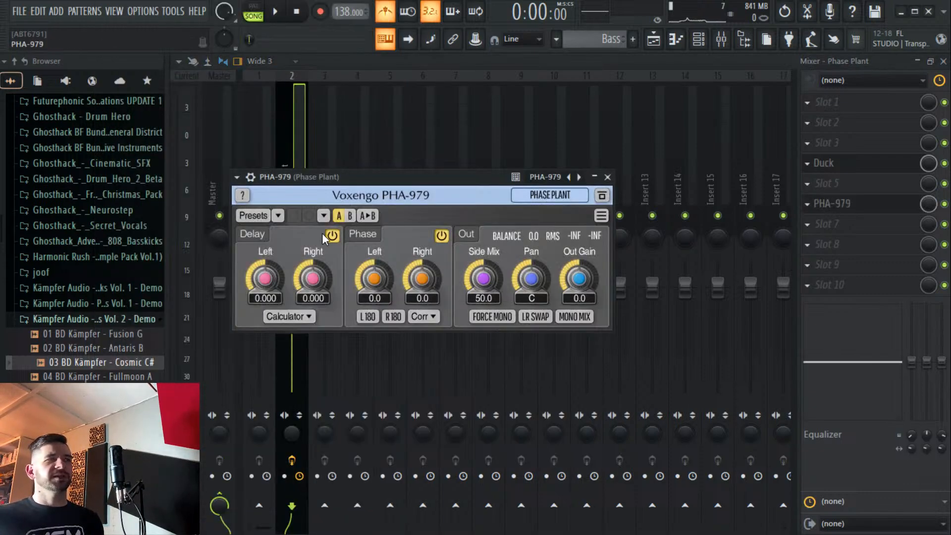
# Turn off PHA-979's Phase section, enable Force Mono, and move the plugin into slot 4 ahead of Duck.
pyautogui.click(330, 236)
pyautogui.click(440, 236)
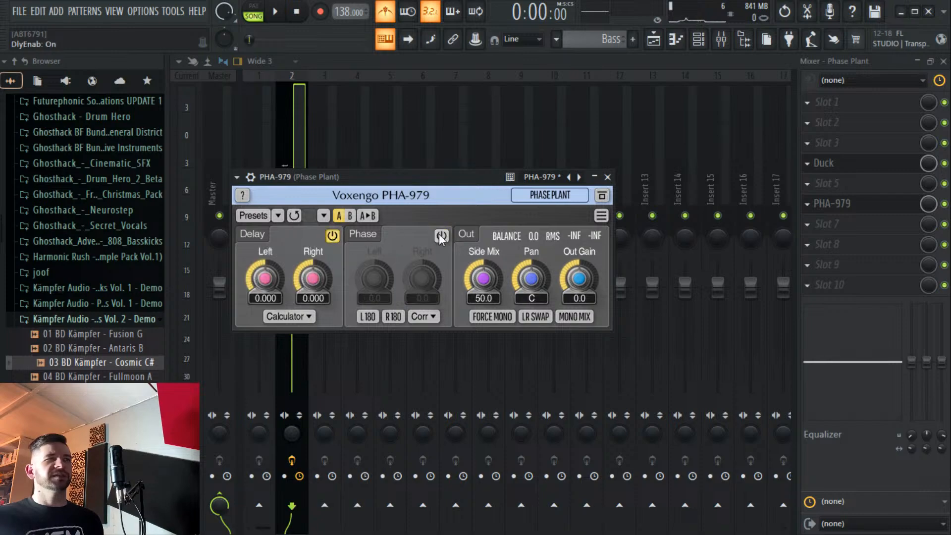
pyautogui.click(492, 316)
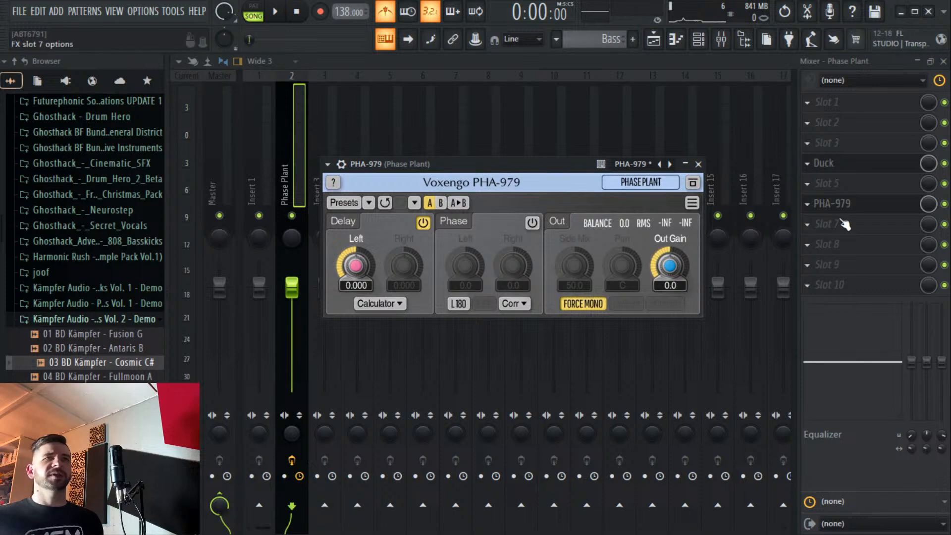
pyautogui.moveTo(845, 224); pyautogui.dragTo(845, 165)
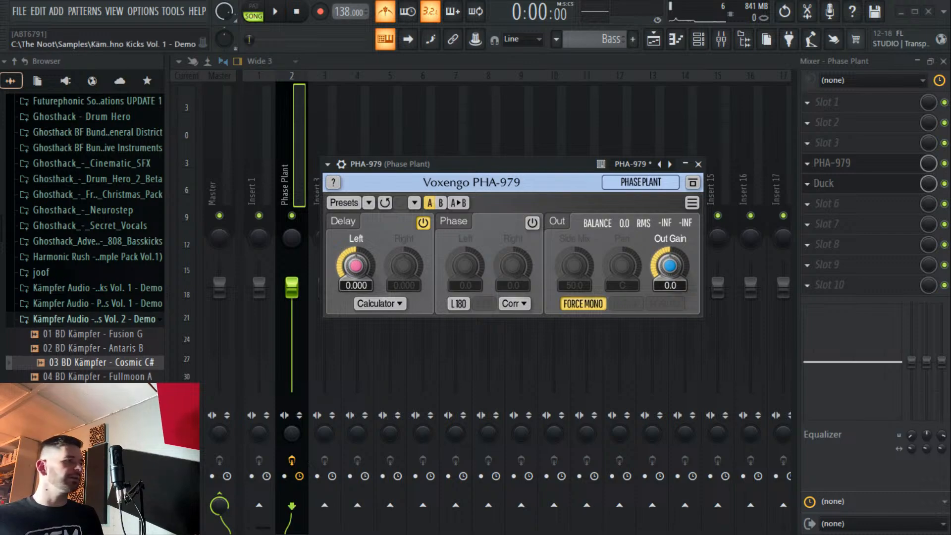
# Play the song, arrange the PHA-979 and Duck windows together, and set PHA-979's left delay to -8.834 ms.
pyautogui.click(286, 14)
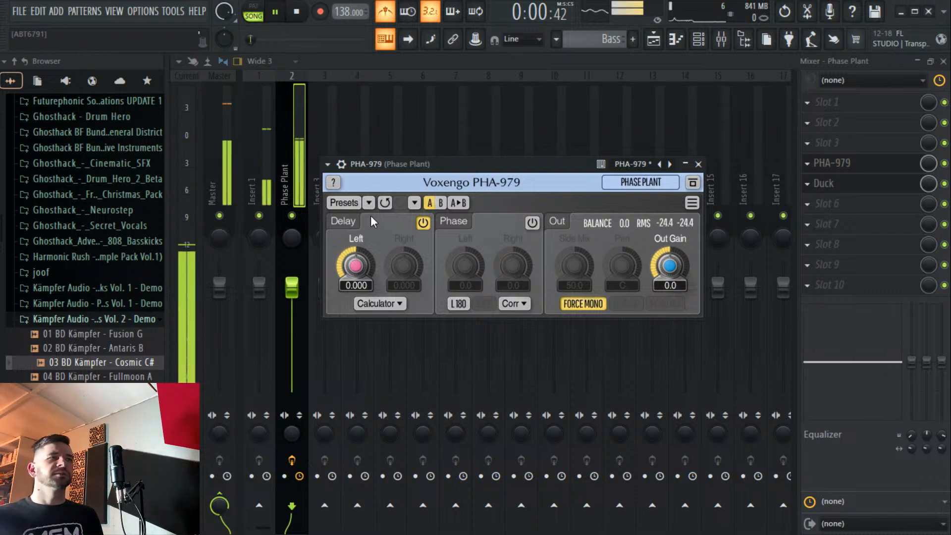
pyautogui.moveTo(350, 267); pyautogui.dragTo(353, 274)
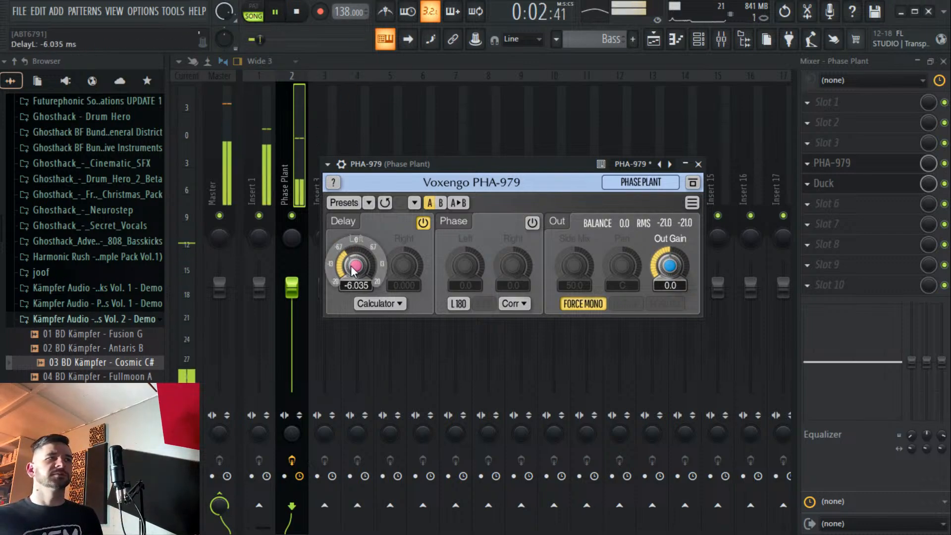
pyautogui.click(850, 165)
pyautogui.click(854, 169)
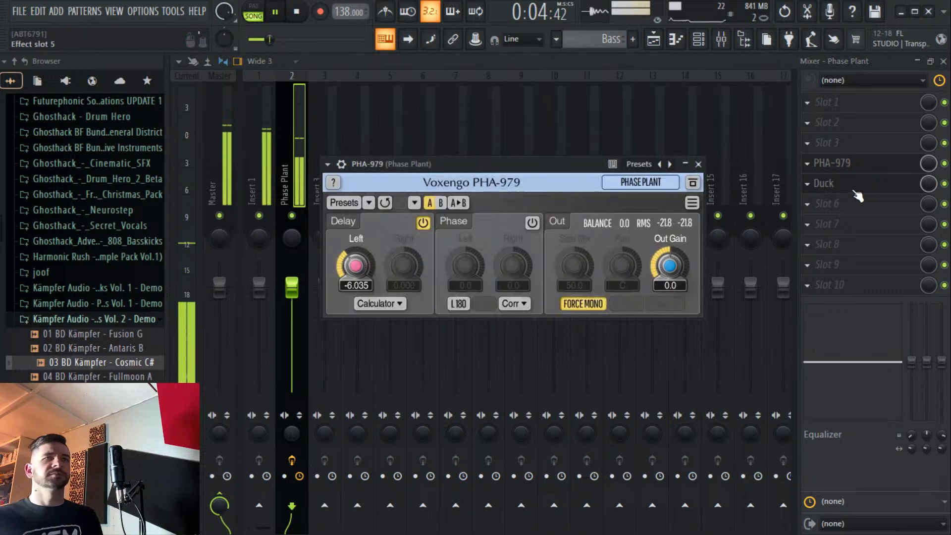
pyautogui.click(816, 188)
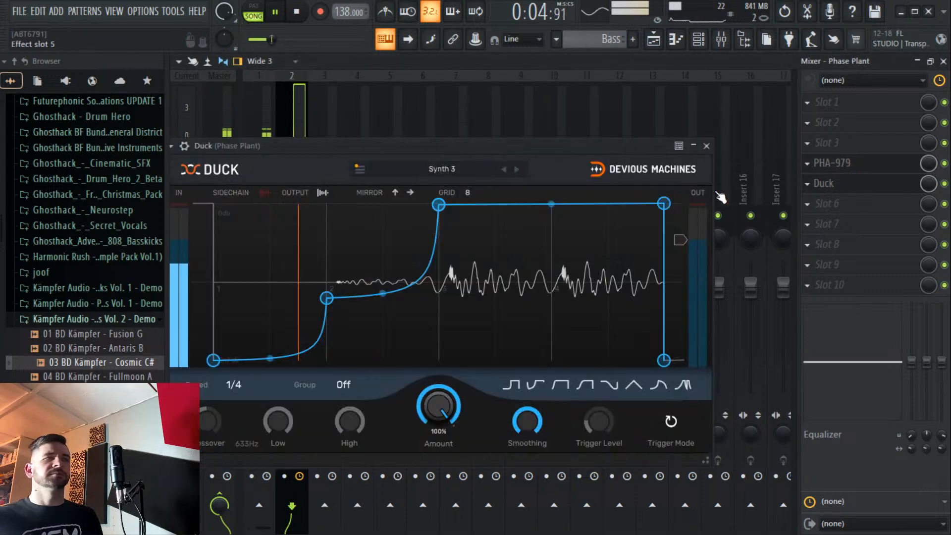
pyautogui.click(173, 146)
pyautogui.click(174, 146)
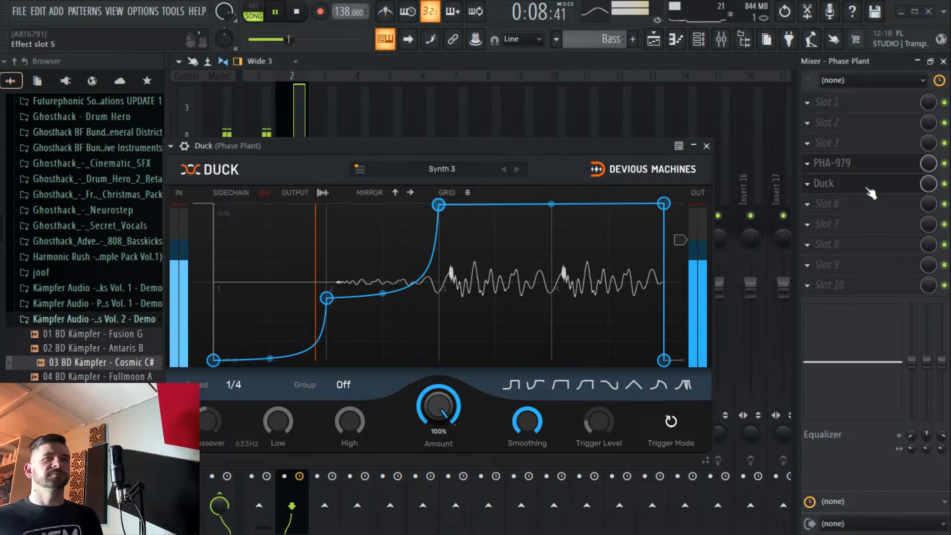
pyautogui.click(861, 166)
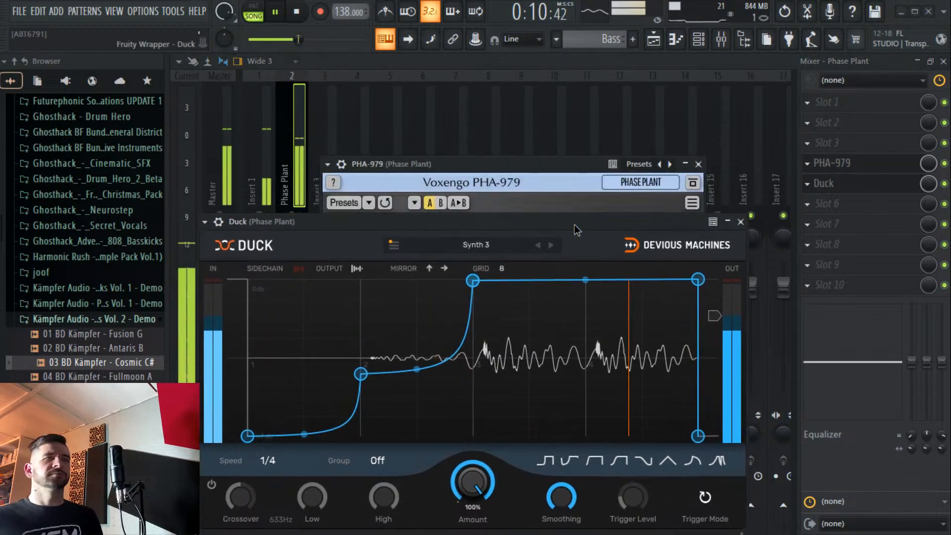
pyautogui.moveTo(532, 159); pyautogui.dragTo(503, 93)
pyautogui.moveTo(327, 196); pyautogui.dragTo(319, 188)
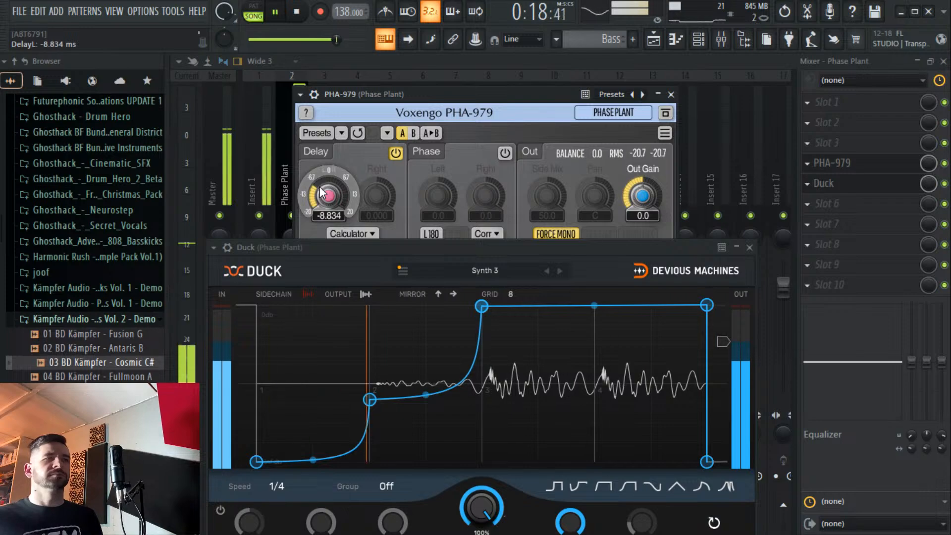
# Enable PHA-979's Phase section with left phase at -52.4 degrees, then stop playback and close both effect windows.
pyautogui.click(672, 94)
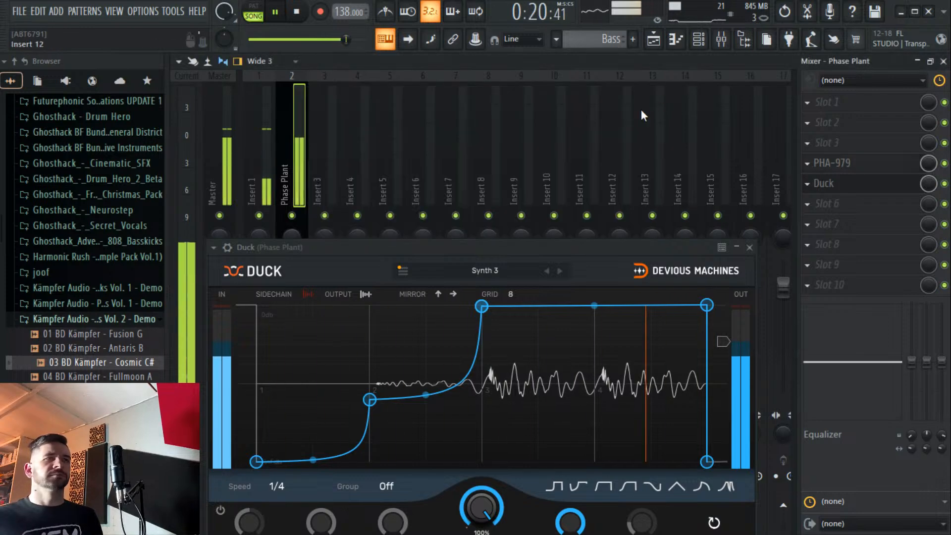
pyautogui.click(862, 166)
pyautogui.click(863, 166)
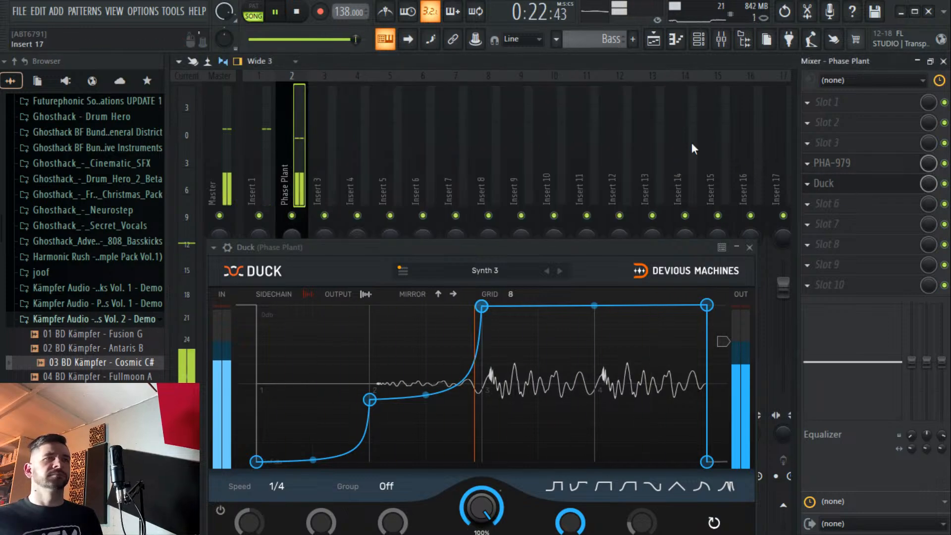
pyautogui.click(862, 165)
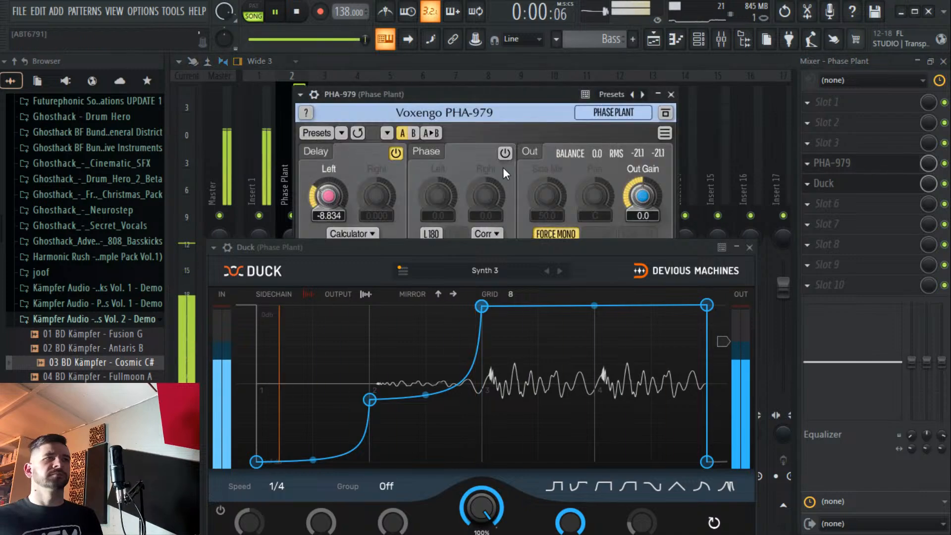
pyautogui.click(505, 152)
pyautogui.moveTo(438, 196)
pyautogui.mouseDown()
pyautogui.moveTo(453, 201)
pyautogui.moveTo(436, 200)
pyautogui.mouseUp()
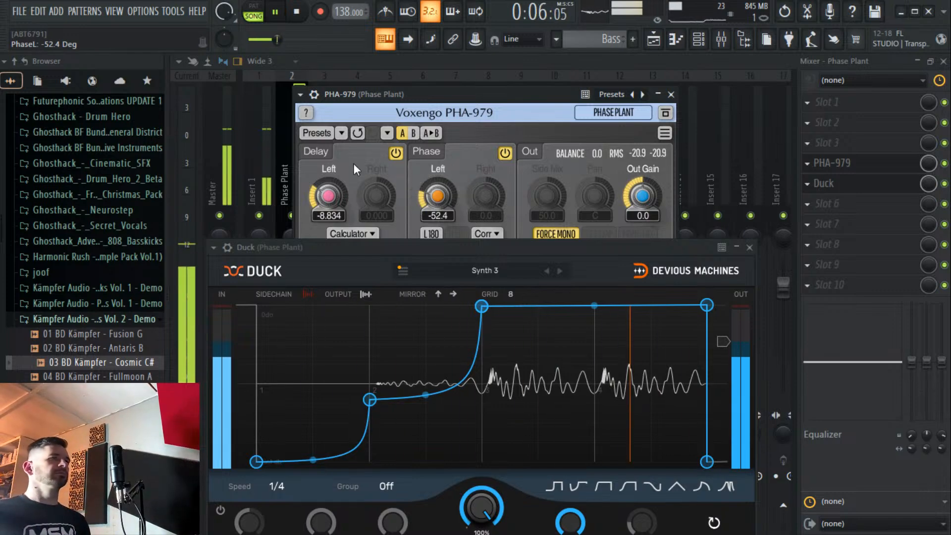
pyautogui.press('space')
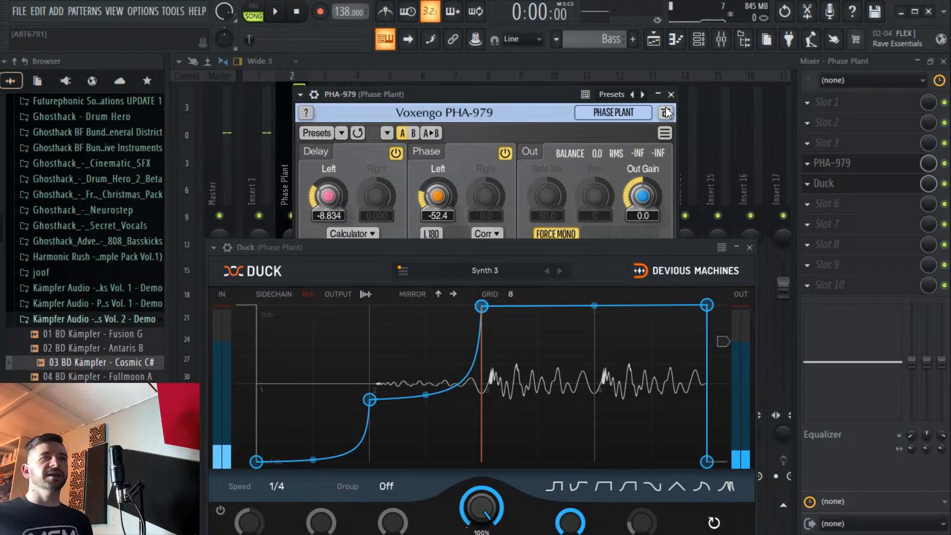
pyautogui.click(670, 94)
pyautogui.moveTo(704, 249); pyautogui.dragTo(752, 103)
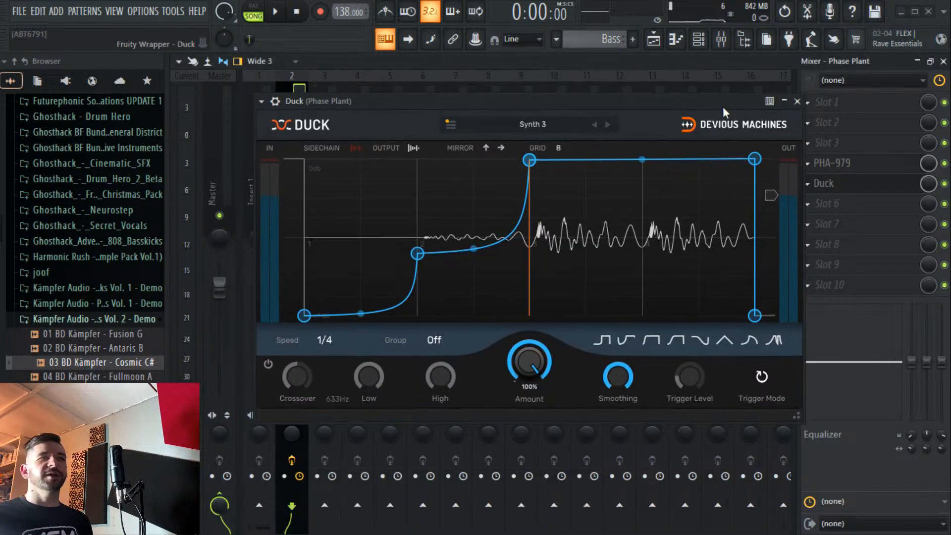
pyautogui.click(796, 101)
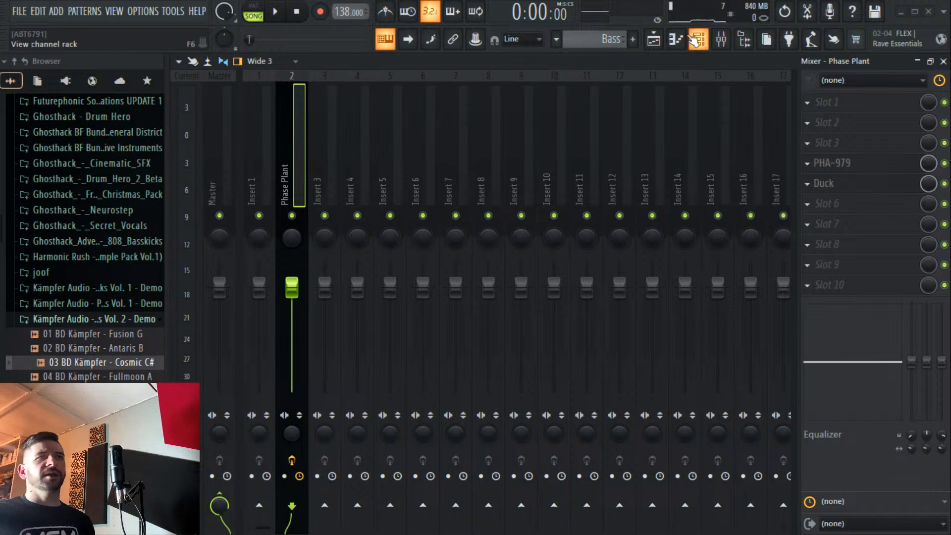
# Name mixer Insert 1 after its kick channel, 03 BD Kämpfer - Cosmic C#.
pyautogui.click(695, 41)
pyautogui.click(470, 329)
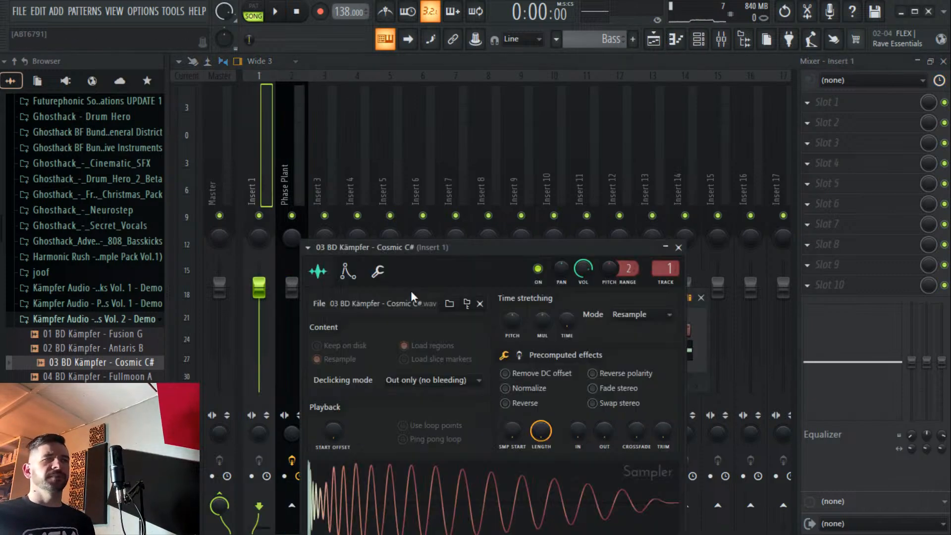
pyautogui.rightClick(256, 173)
pyautogui.moveTo(391, 236)
pyautogui.click(449, 237)
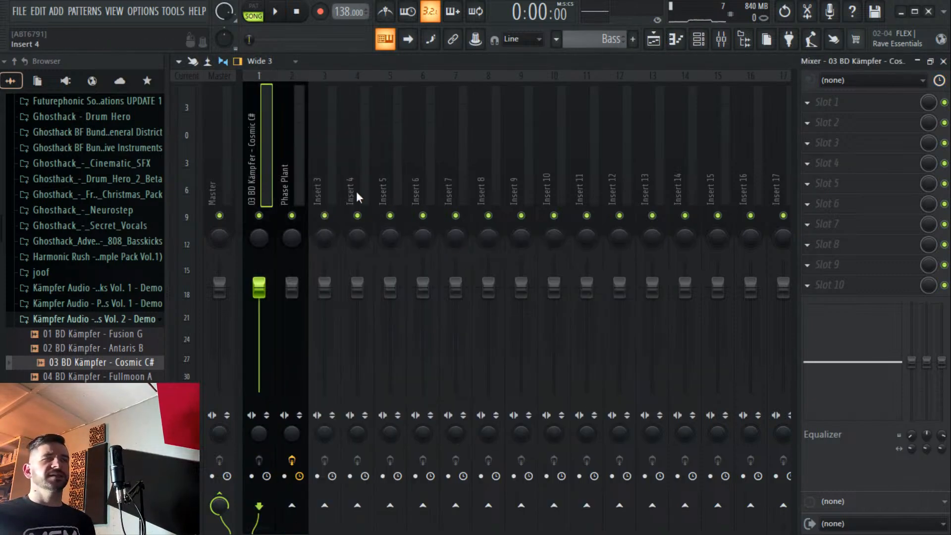
# Open Phase Plant, play the song, and change the synth's preset to Bass - Rubber Virus.
pyautogui.click(698, 39)
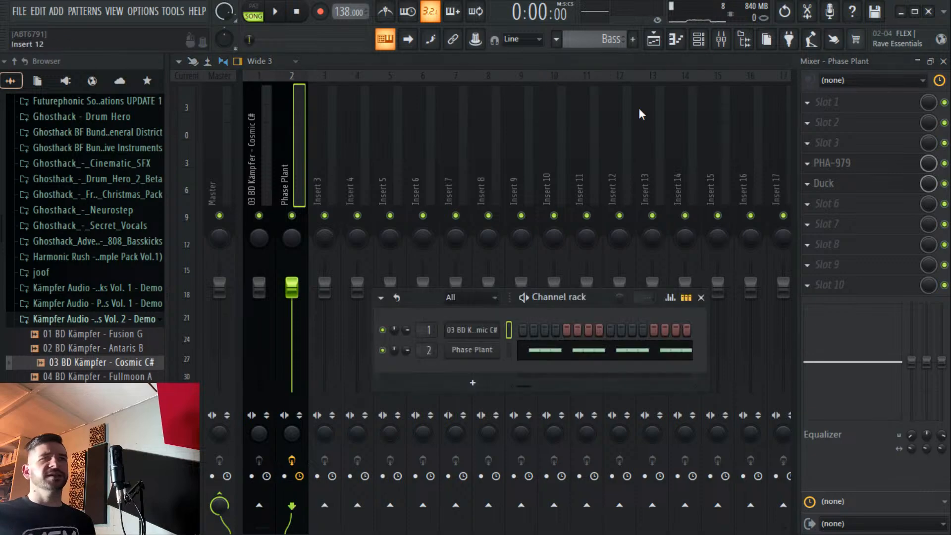
pyautogui.click(473, 350)
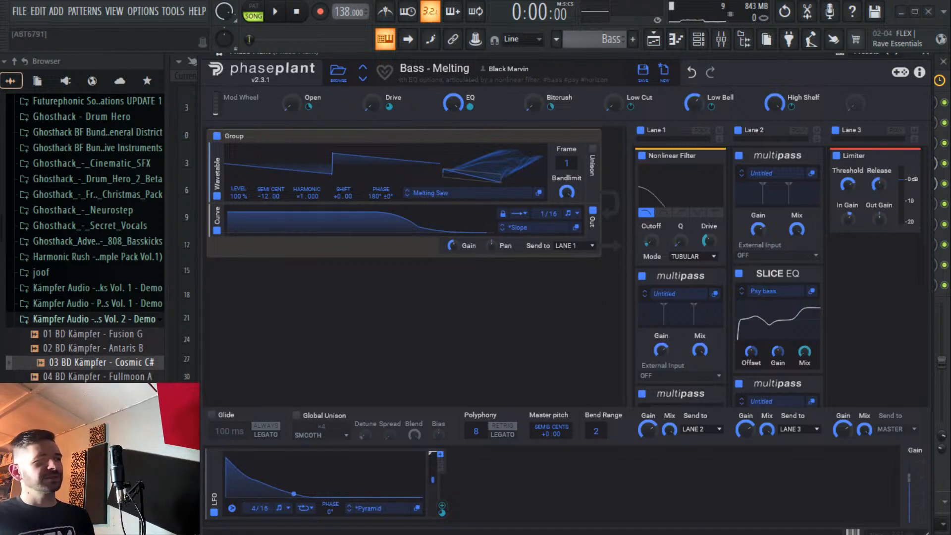
pyautogui.click(275, 11)
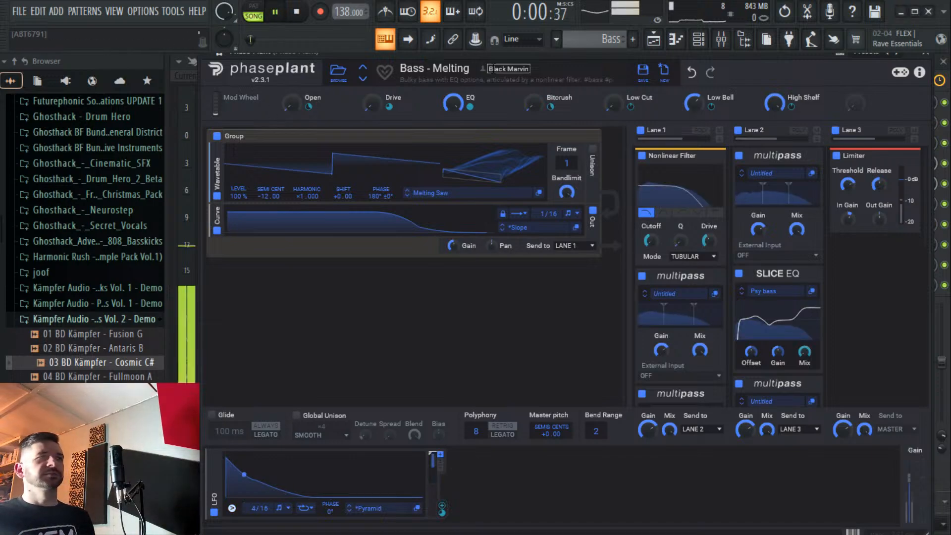
pyautogui.click(363, 78)
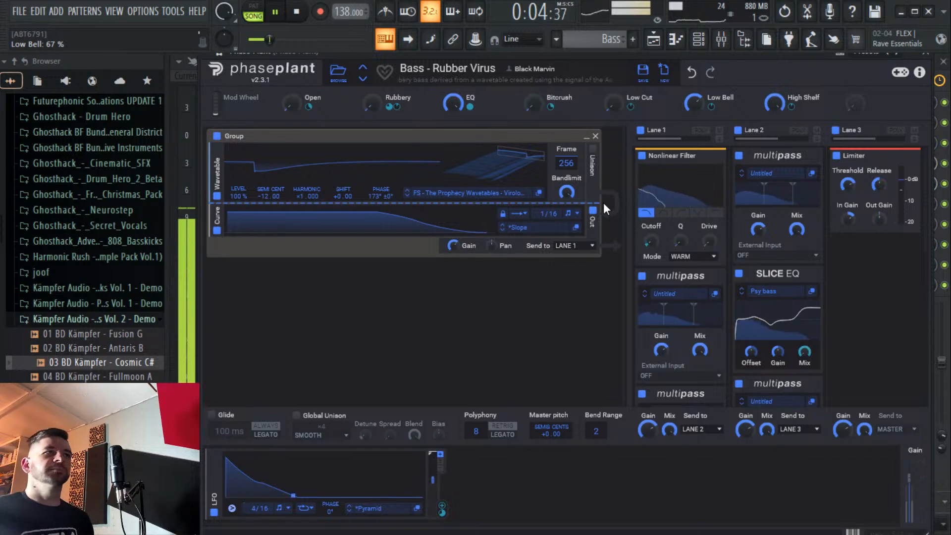
# Close Phase Plant, arrange PHA-979 and Duck together, set PHA-979's left delay to -0.087 ms, and close both effects.
pyautogui.click(929, 51)
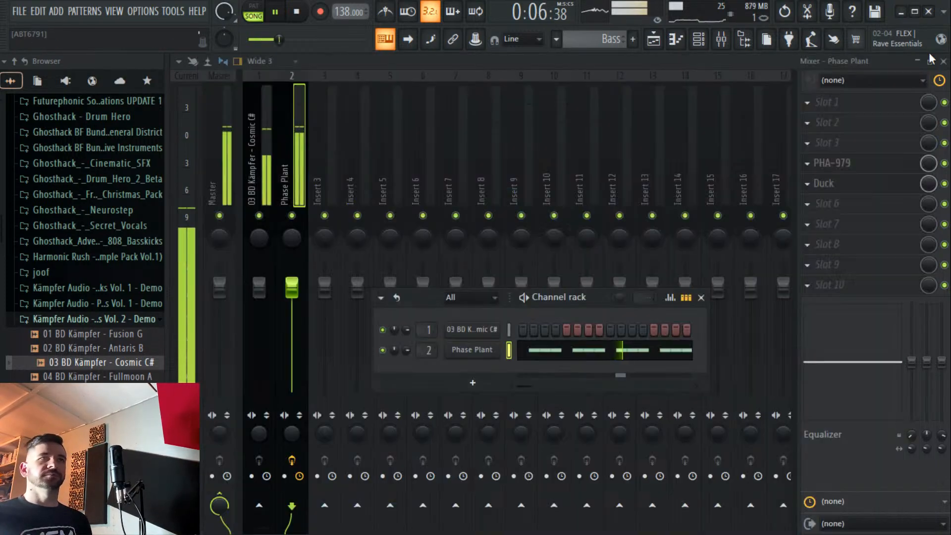
pyautogui.click(832, 163)
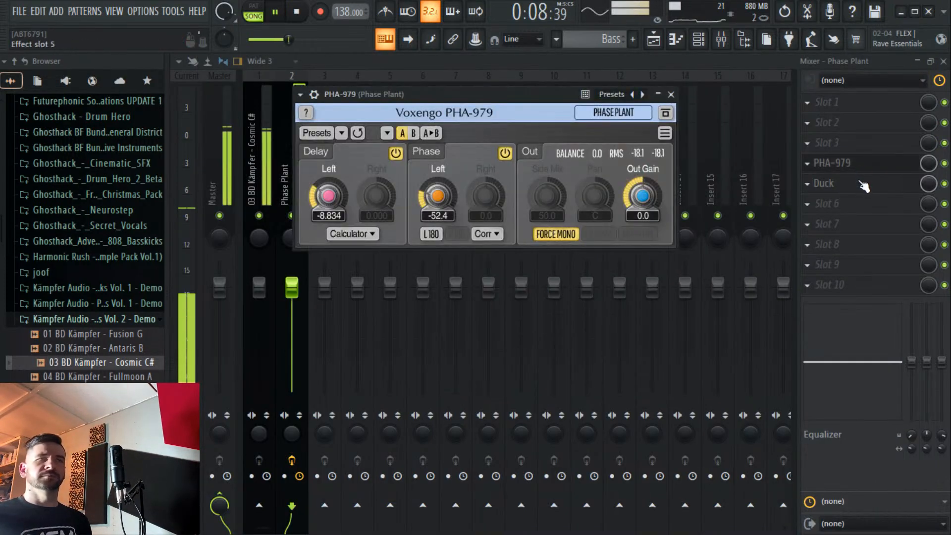
pyautogui.click(832, 163)
pyautogui.click(863, 186)
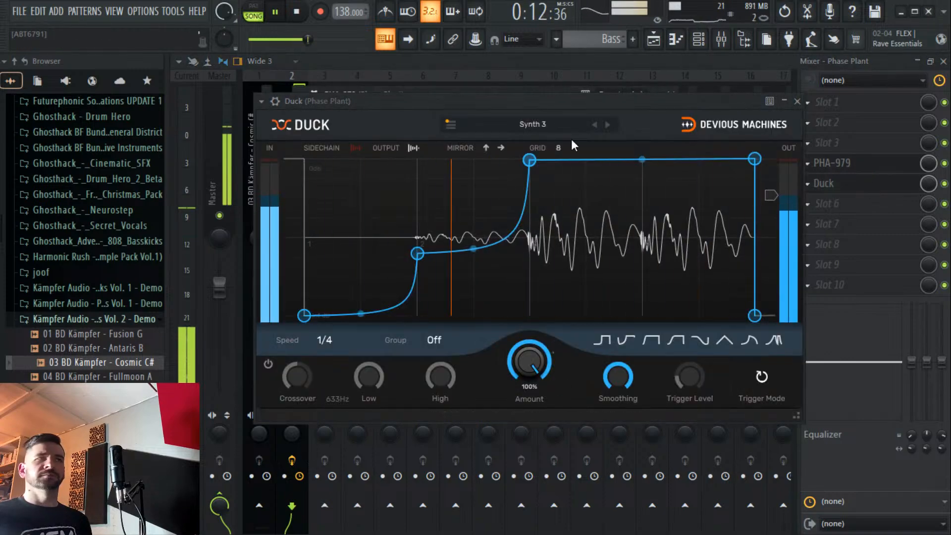
pyautogui.moveTo(568, 101); pyautogui.dragTo(576, 261)
pyautogui.moveTo(328, 195); pyautogui.dragTo(335, 198)
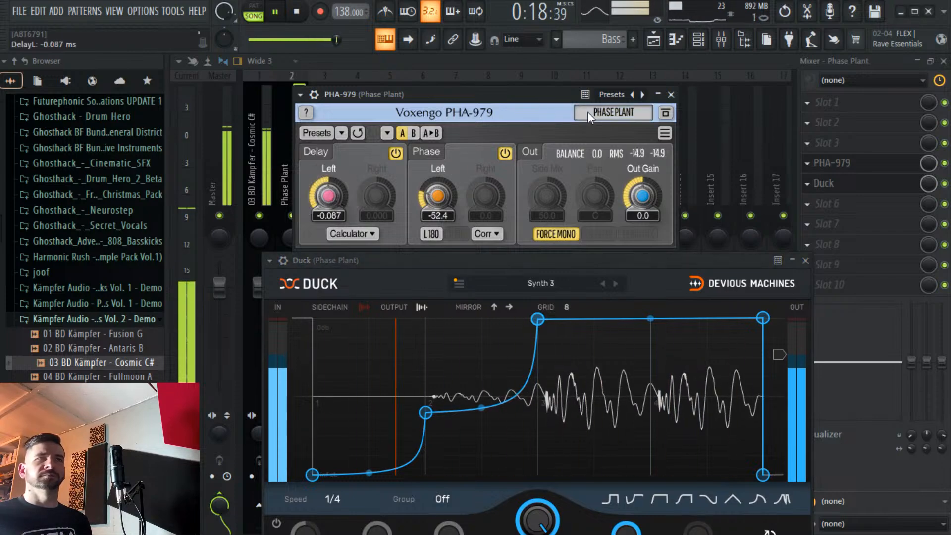
pyautogui.click(671, 94)
pyautogui.click(806, 260)
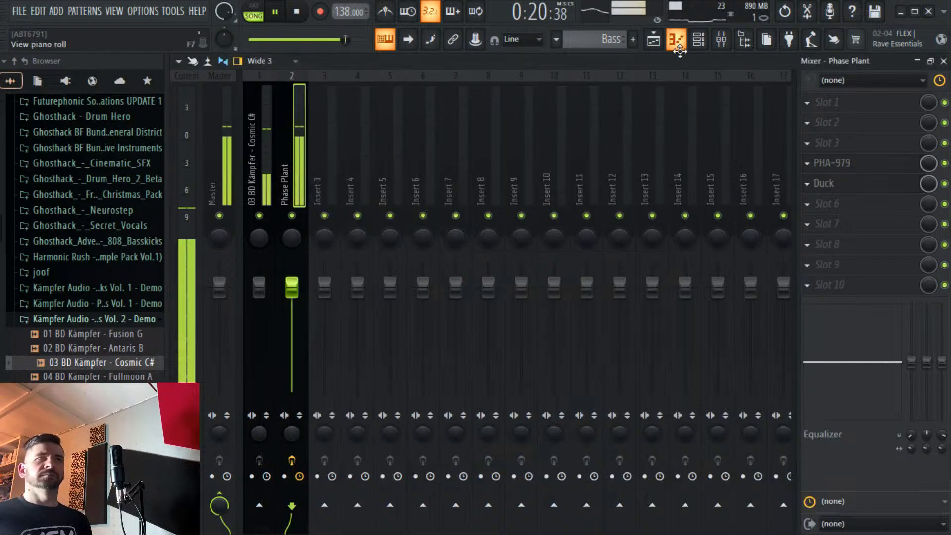
# Restart song playback and set the left phase in the bass insert's PHA-979 to -90.0 degrees.
pyautogui.click(654, 41)
pyautogui.press('space')
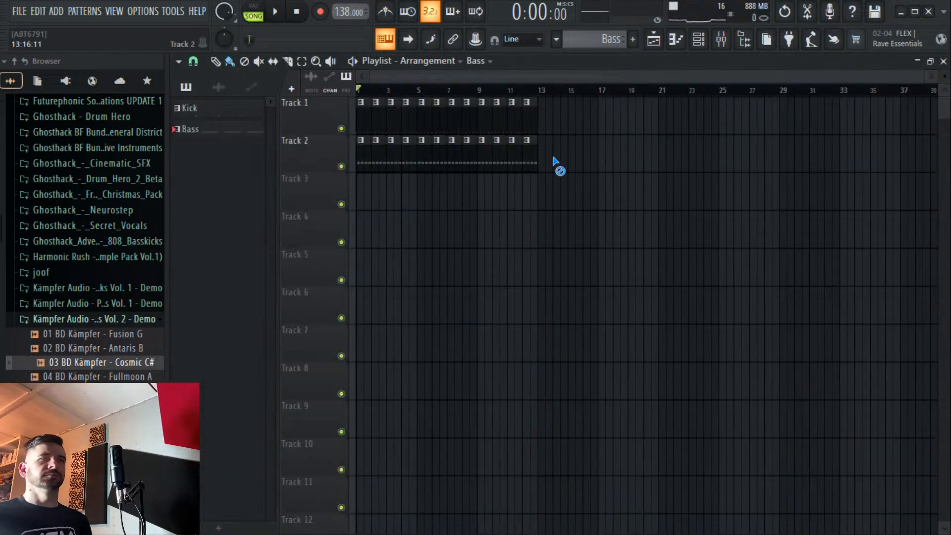
pyautogui.press('space')
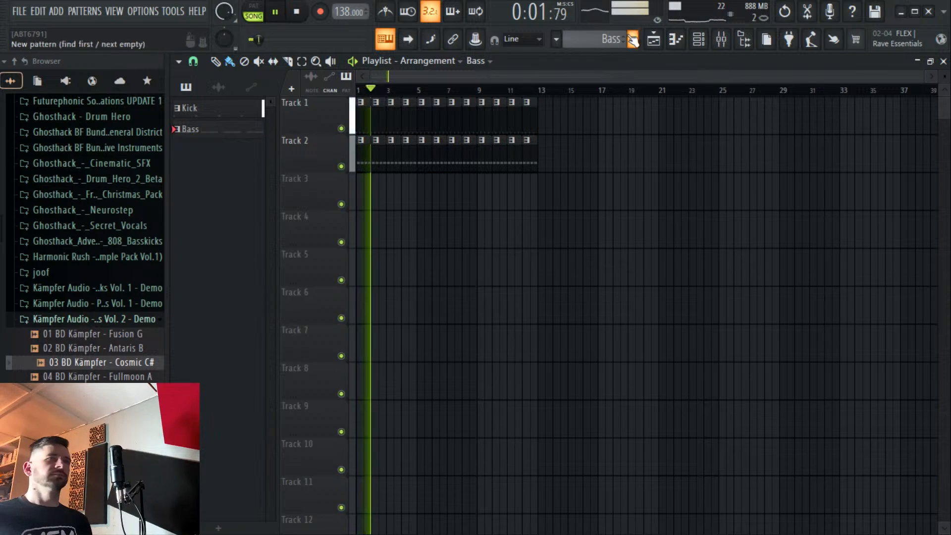
pyautogui.click(721, 40)
pyautogui.click(831, 163)
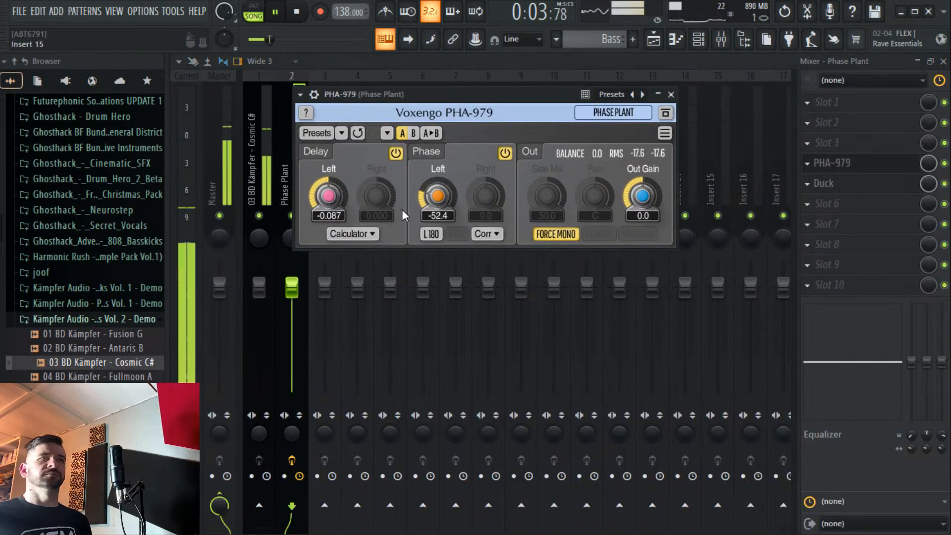
pyautogui.moveTo(437, 196); pyautogui.dragTo(453, 213)
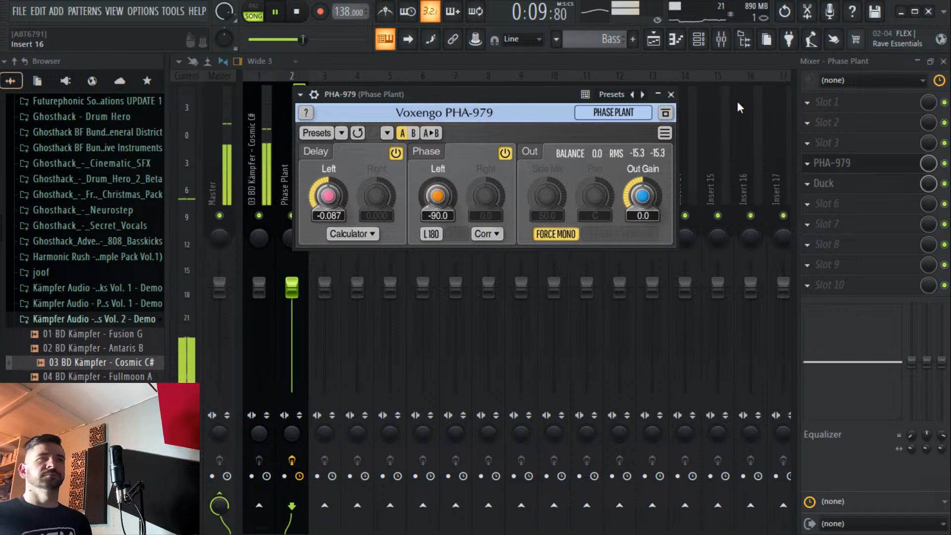
pyautogui.click(670, 94)
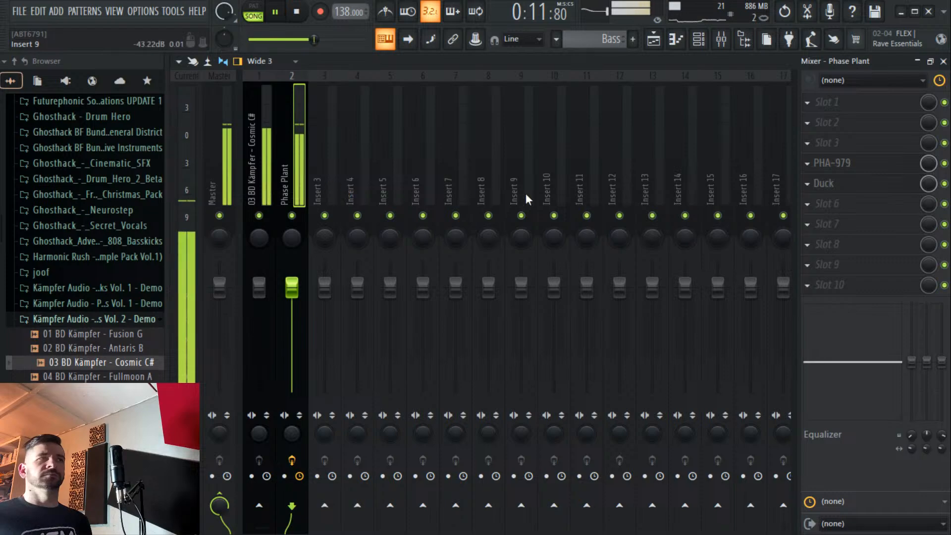
# Load NConsole into slot 7 of the Phase Plant insert and lower its channel fader to -1.4 dB.
pyautogui.click(866, 218)
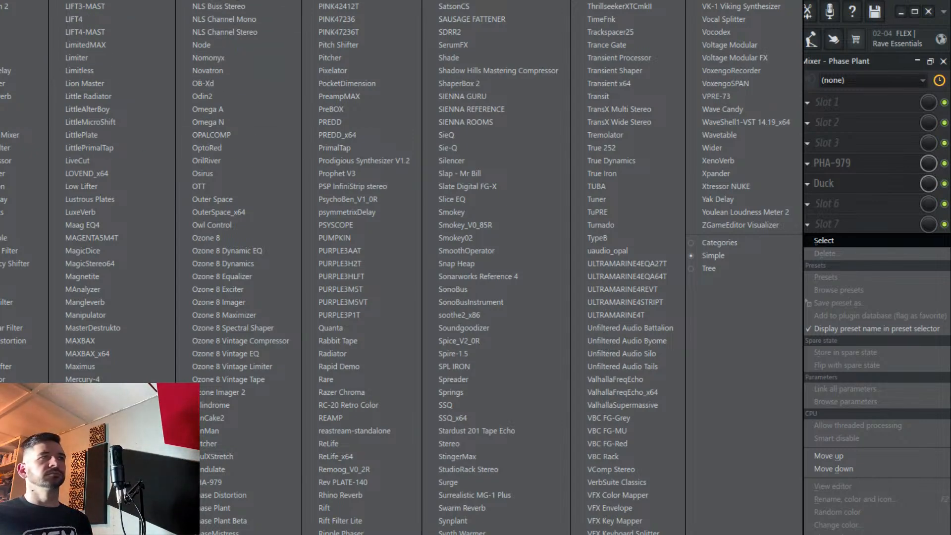
pyautogui.click(109, 93)
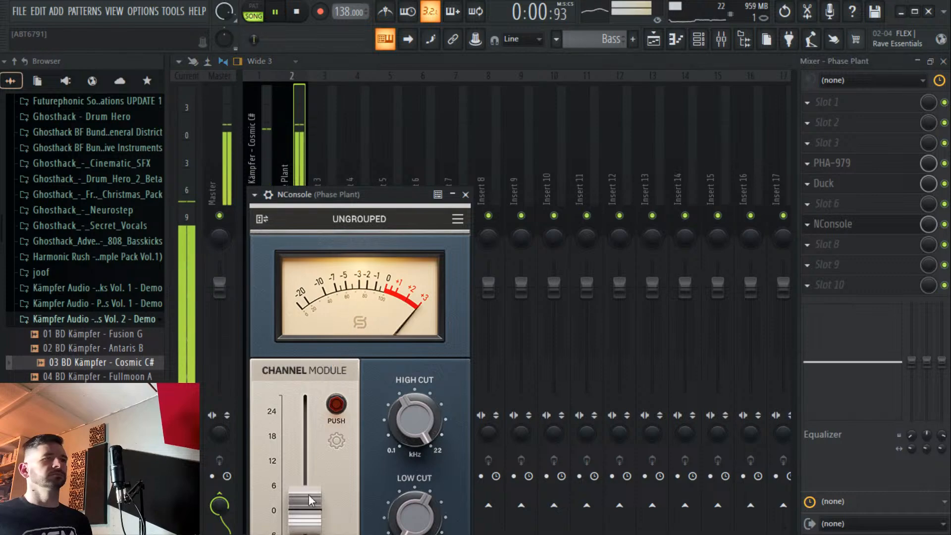
pyautogui.moveTo(375, 415); pyautogui.dragTo(374, 423)
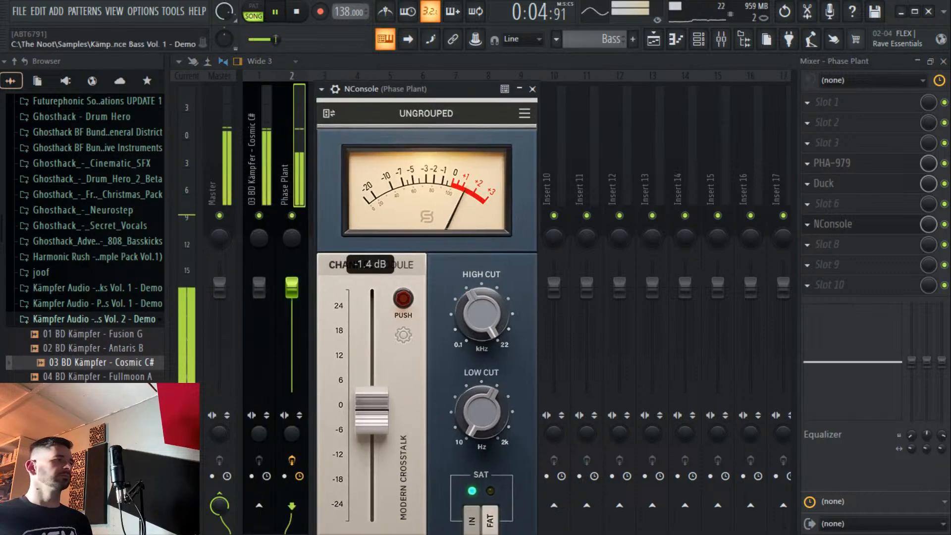
pyautogui.click(299, 16)
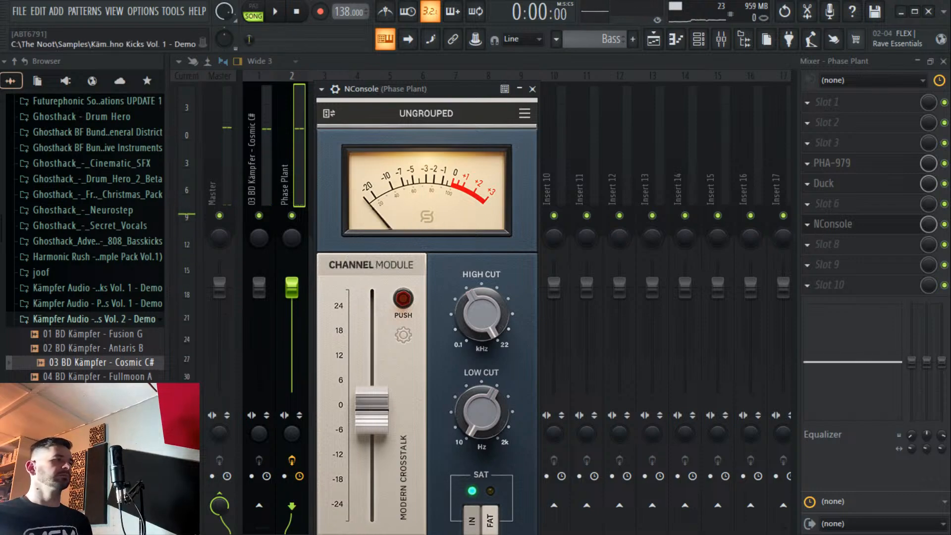
# Enable the kick sampler's volume envelope with a short decay, zero sustain and 100% decay tension.
pyautogui.click(705, 44)
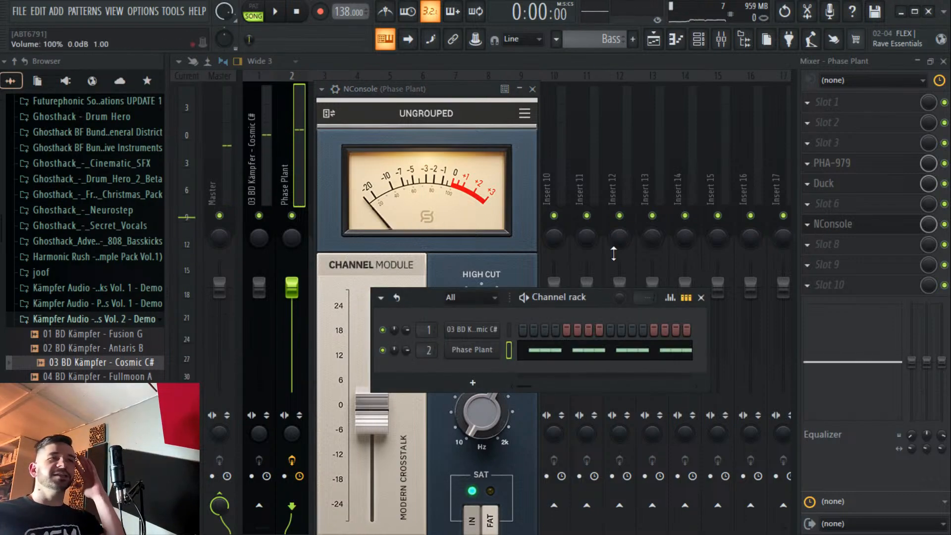
pyautogui.click(495, 334)
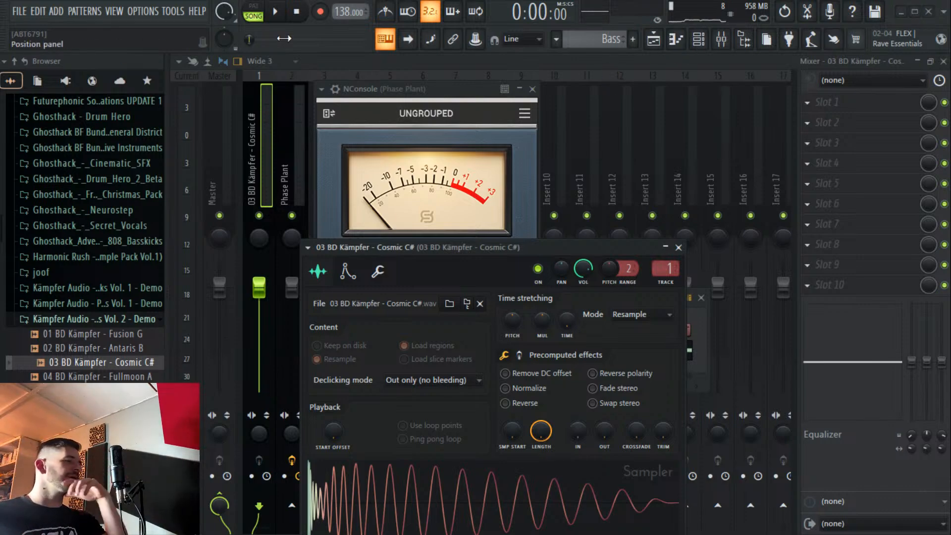
pyautogui.click(654, 42)
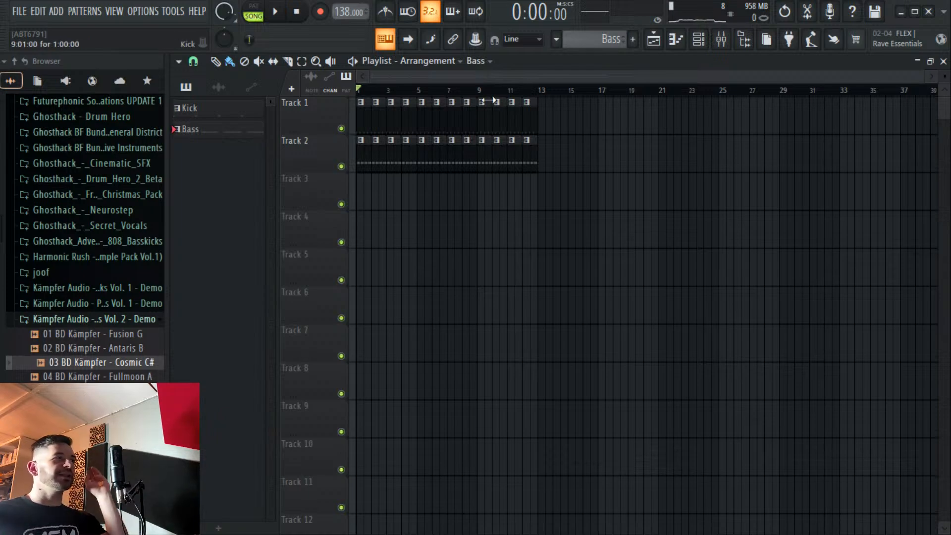
pyautogui.click(705, 47)
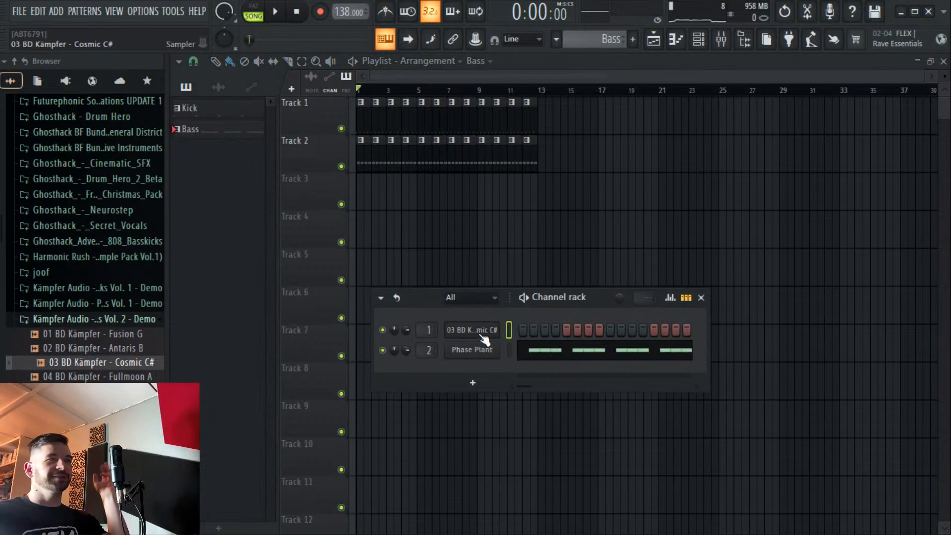
pyautogui.click(494, 337)
pyautogui.moveTo(450, 245); pyautogui.dragTo(448, 133)
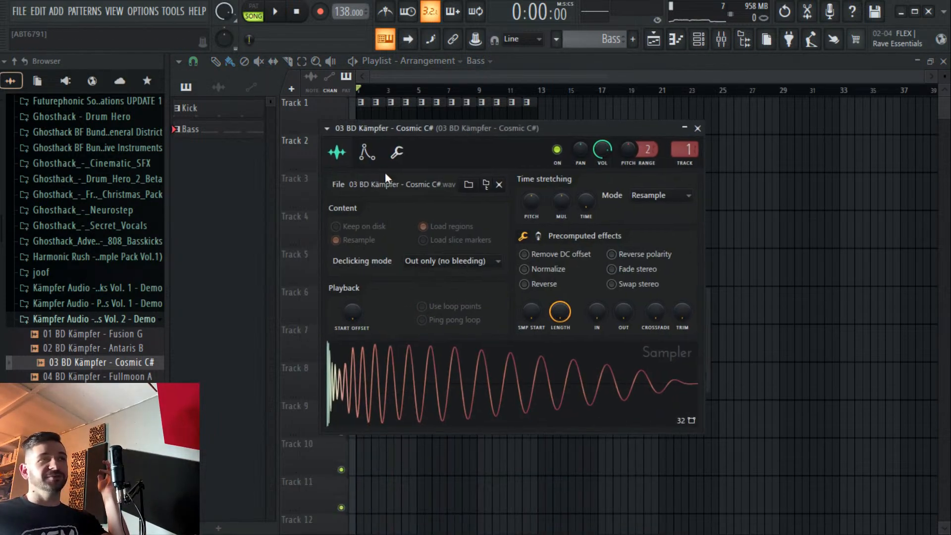
pyautogui.click(366, 152)
pyautogui.click(354, 202)
pyautogui.moveTo(364, 285); pyautogui.dragTo(412, 317)
pyautogui.moveTo(435, 286); pyautogui.dragTo(421, 291)
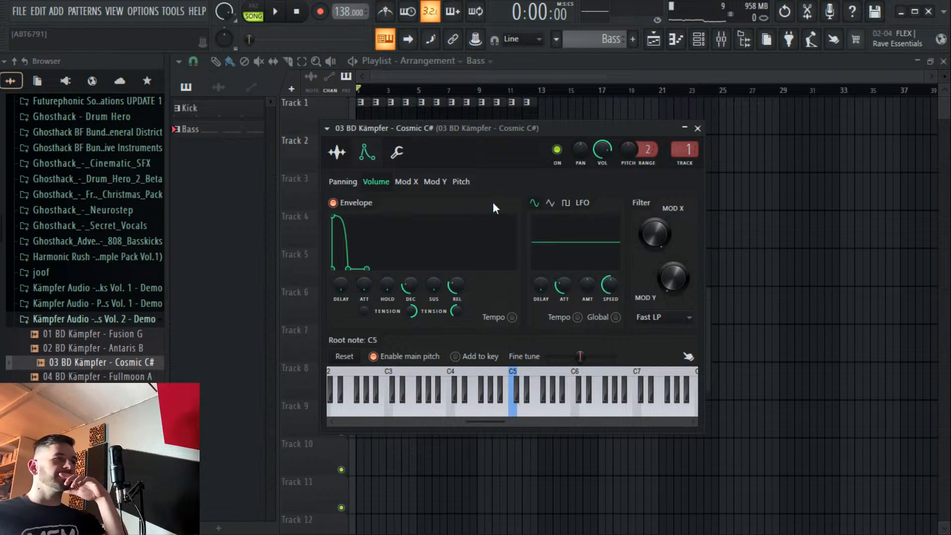
pyautogui.click(655, 40)
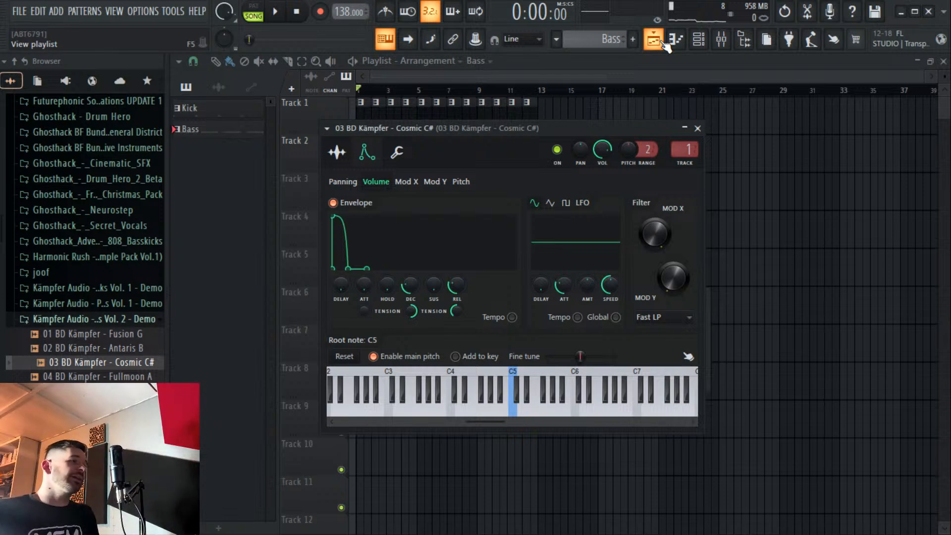
pyautogui.click(721, 39)
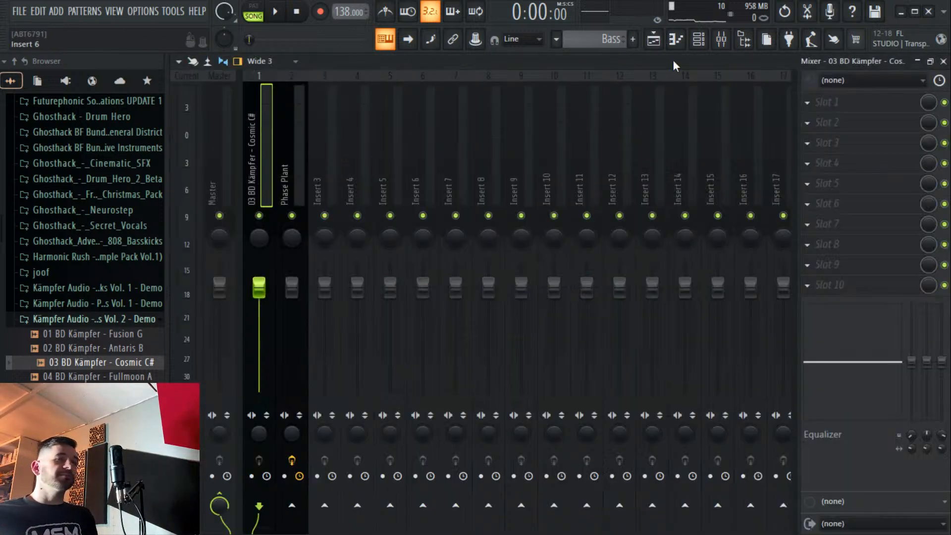
pyautogui.click(653, 39)
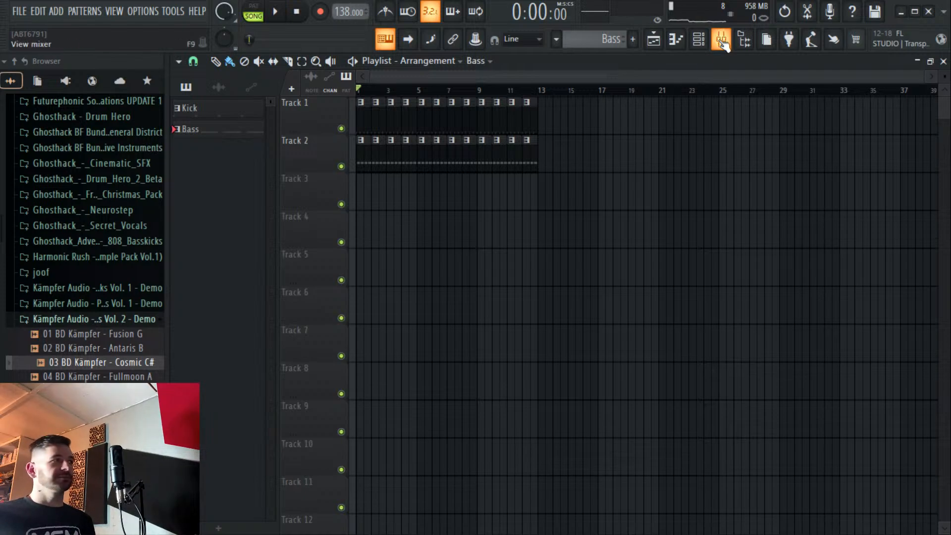
pyautogui.click(720, 39)
pyautogui.click(654, 42)
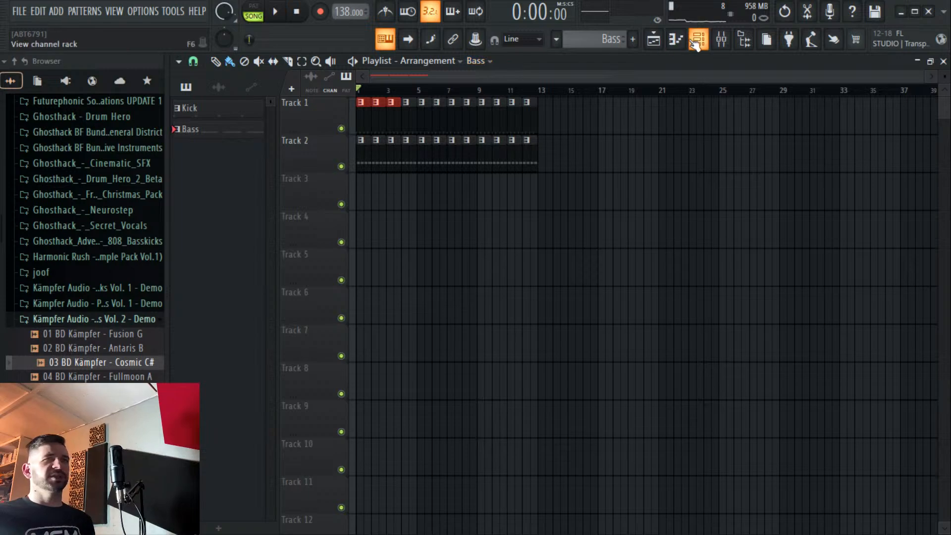
pyautogui.click(698, 39)
pyautogui.click(480, 330)
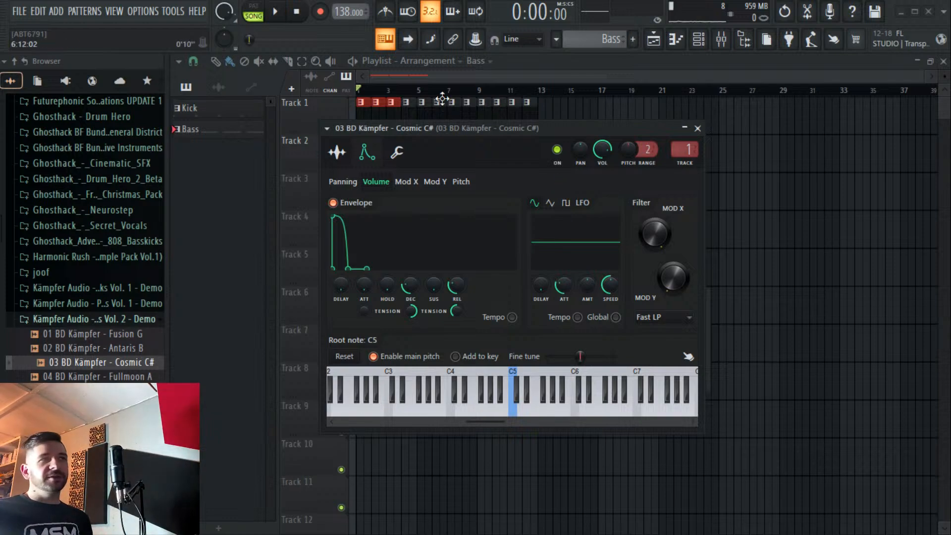
pyautogui.click(291, 101)
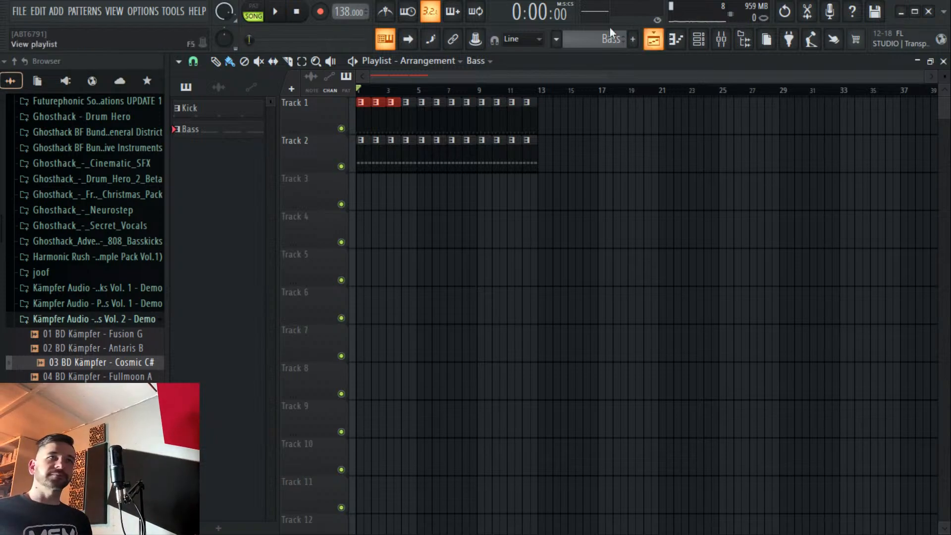
pyautogui.click(700, 46)
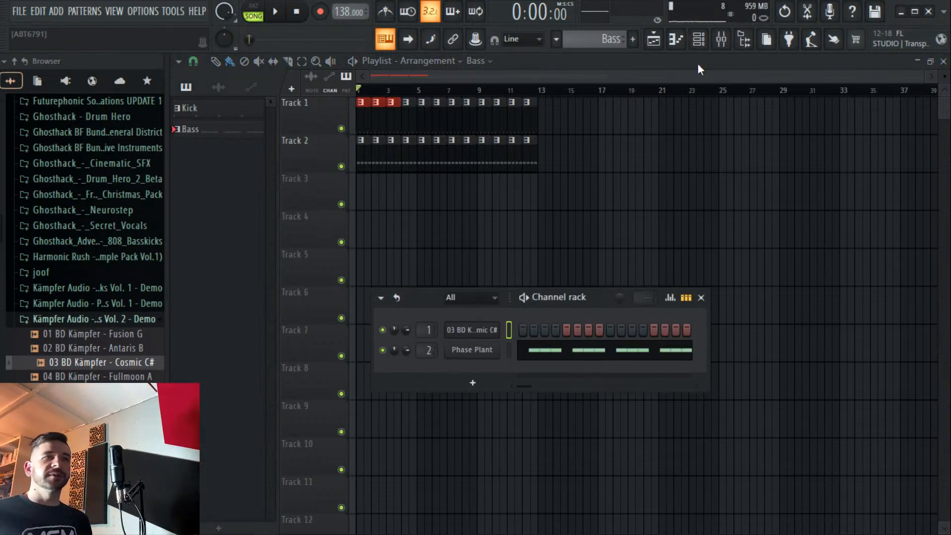
pyautogui.press('F6')
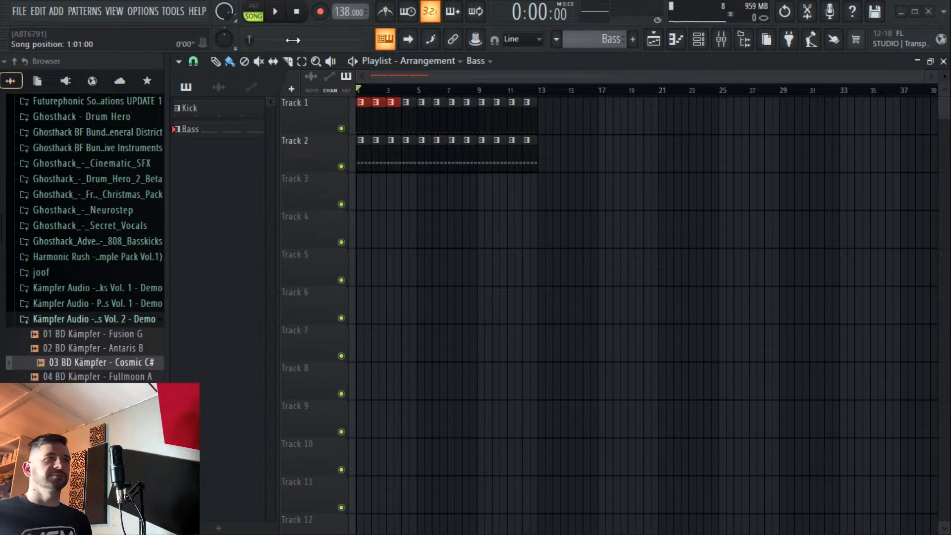
# Play the song, shorten the kick's volume envelope decay time to 20%, and pause playback in the mixer.
pyautogui.press('space')
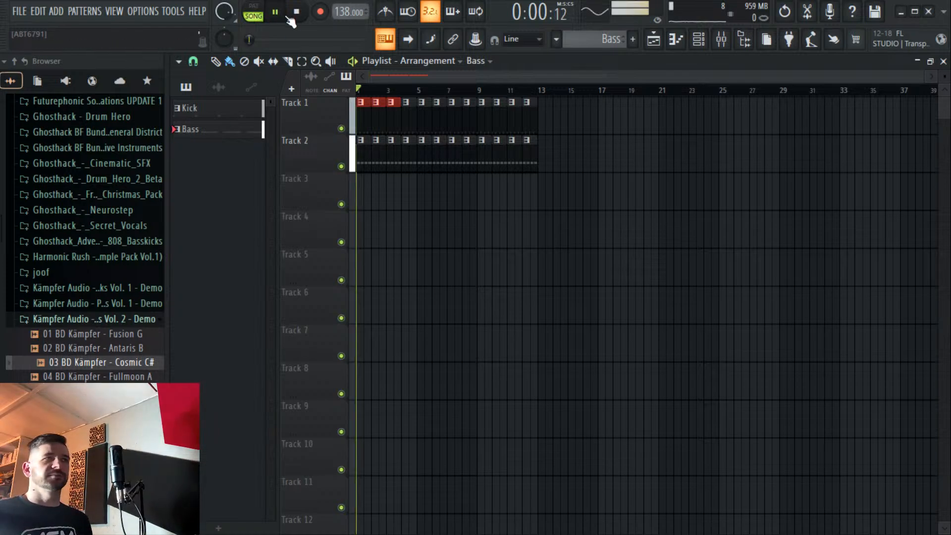
pyautogui.click(699, 39)
pyautogui.click(477, 330)
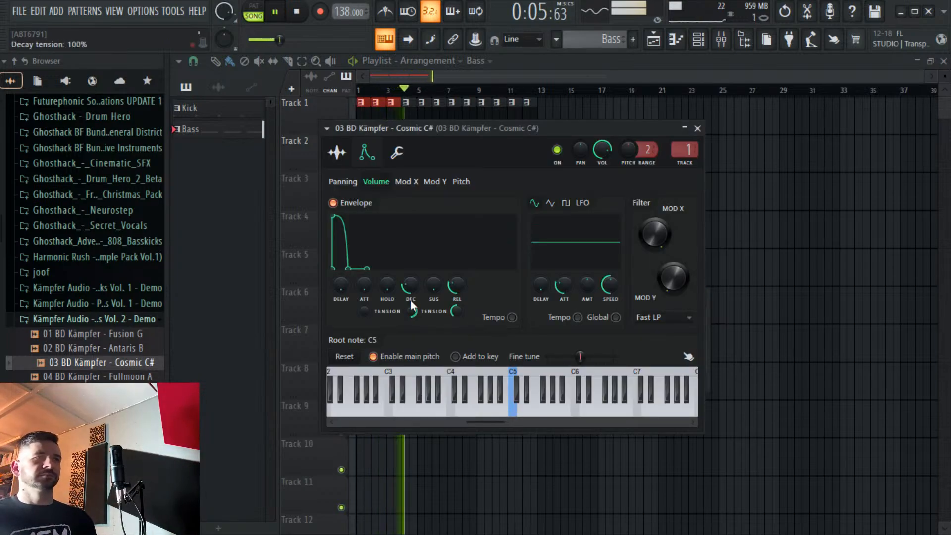
pyautogui.moveTo(410, 294); pyautogui.dragTo(410, 305)
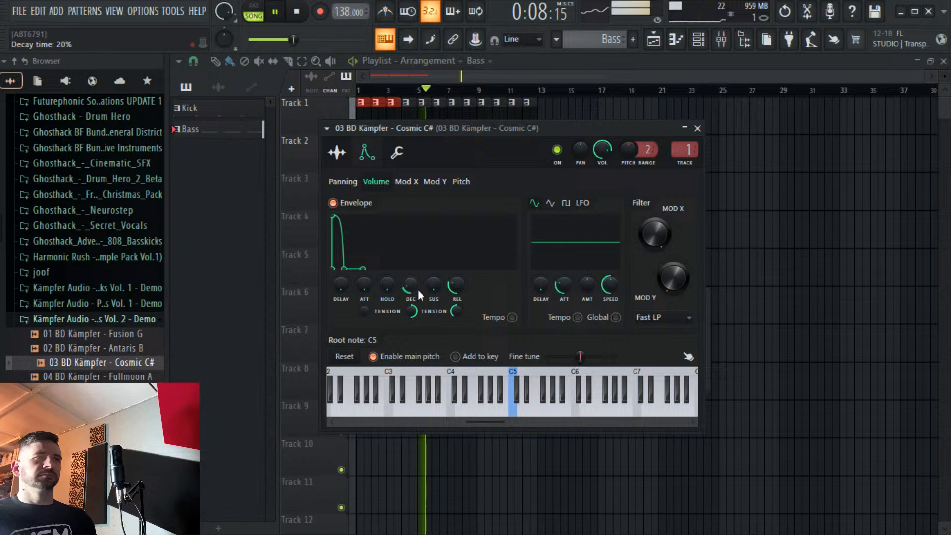
pyautogui.click(721, 39)
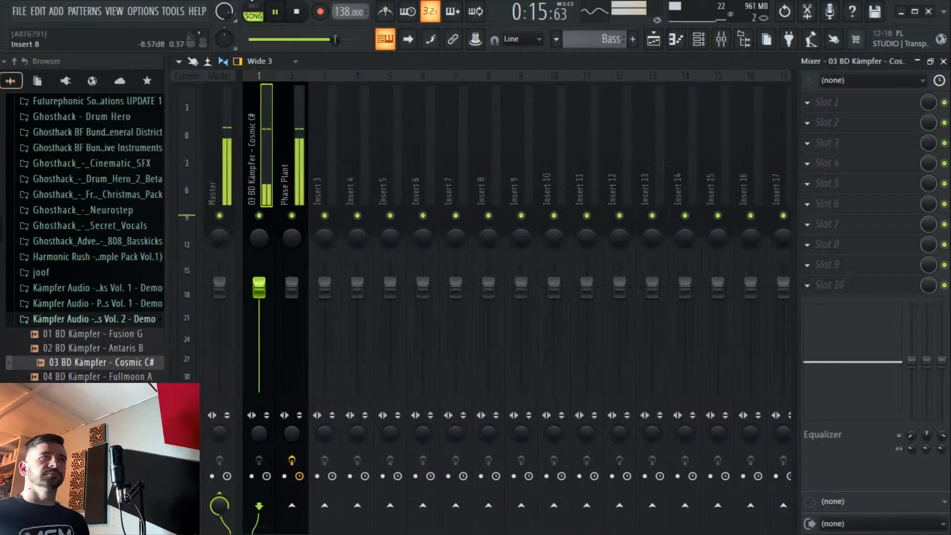
pyautogui.click(281, 21)
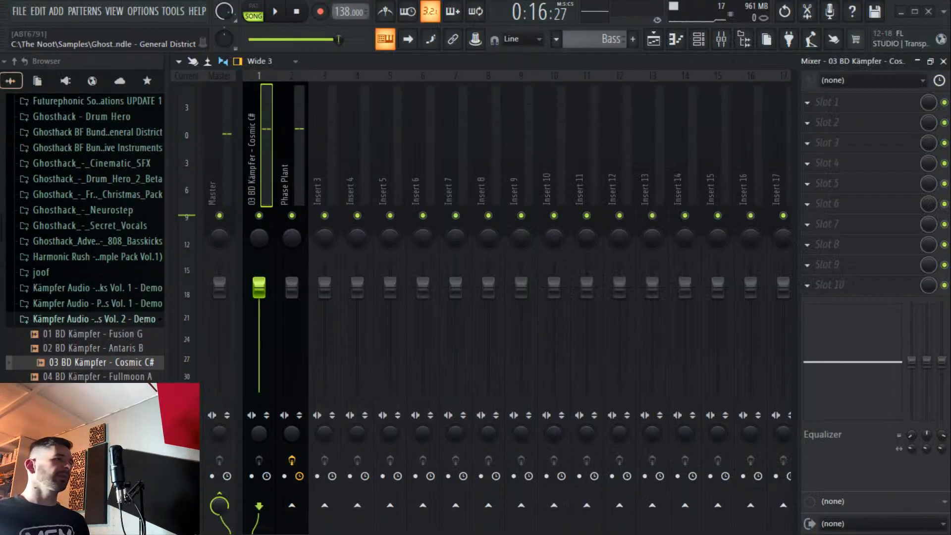
# Save the project under the title Over The Horizon and bring up the channel rack.
pyautogui.click(19, 11)
pyautogui.click(43, 81)
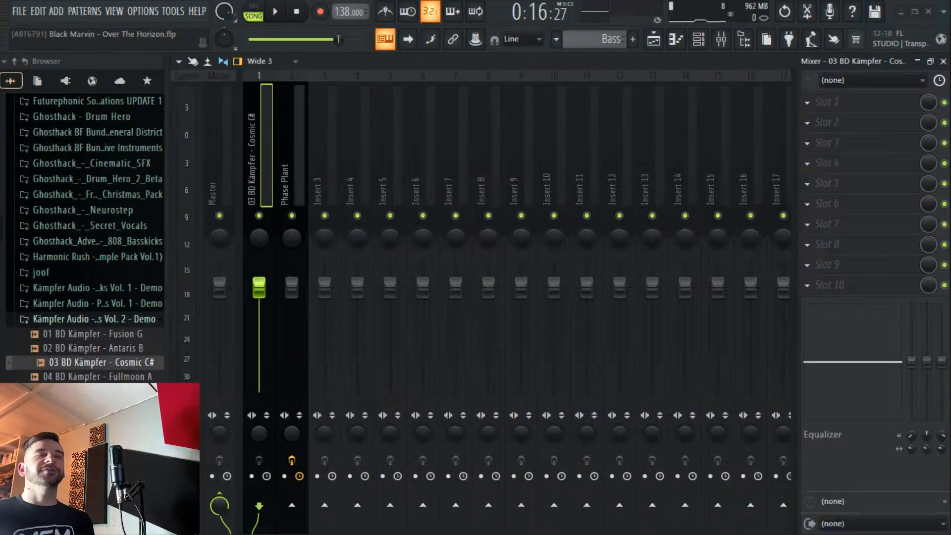
pyautogui.click(698, 40)
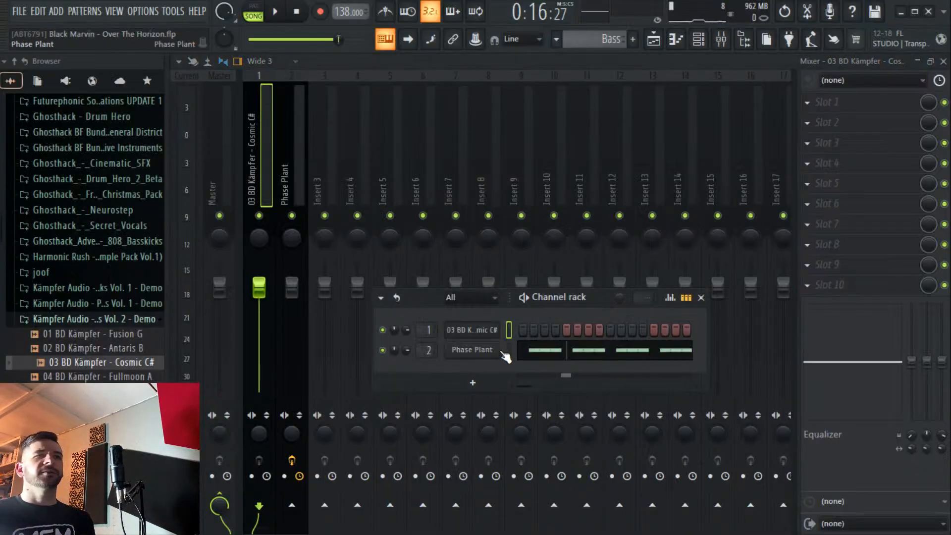
# Browse the sample library down to the SLSE Claps folder in Sunny Lax Studio Essentials.
pyautogui.scroll(-8, 99, 272)
pyautogui.scroll(-20, 104, 280)
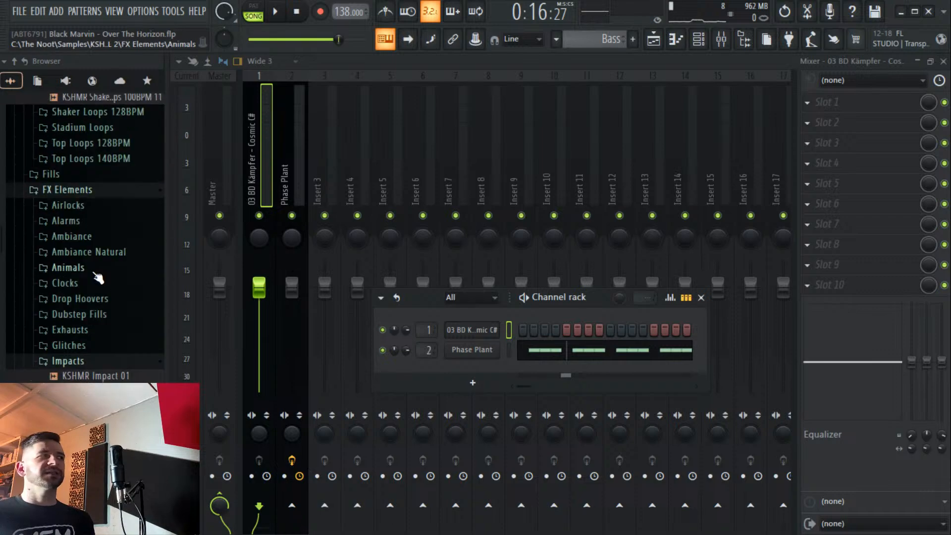
pyautogui.scroll(-20, 109, 253)
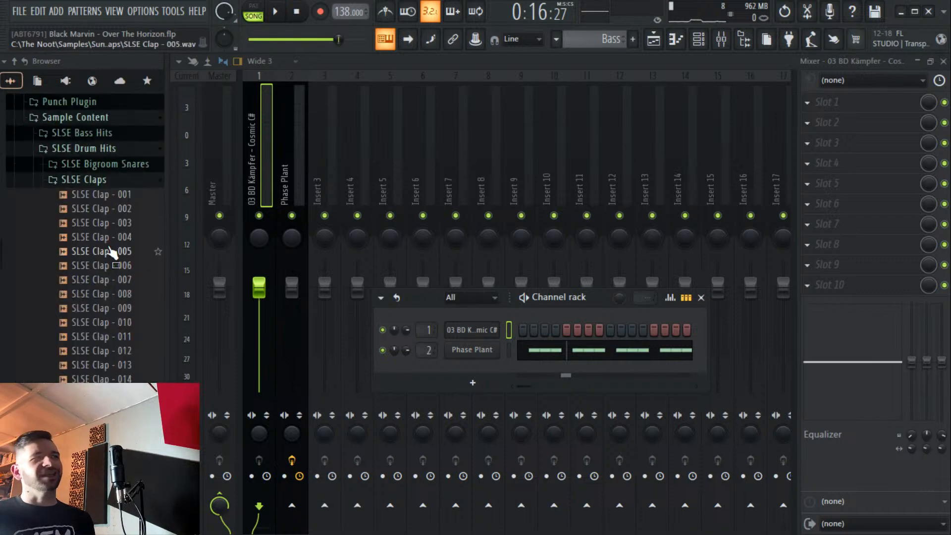
pyautogui.scroll(20, 117, 255)
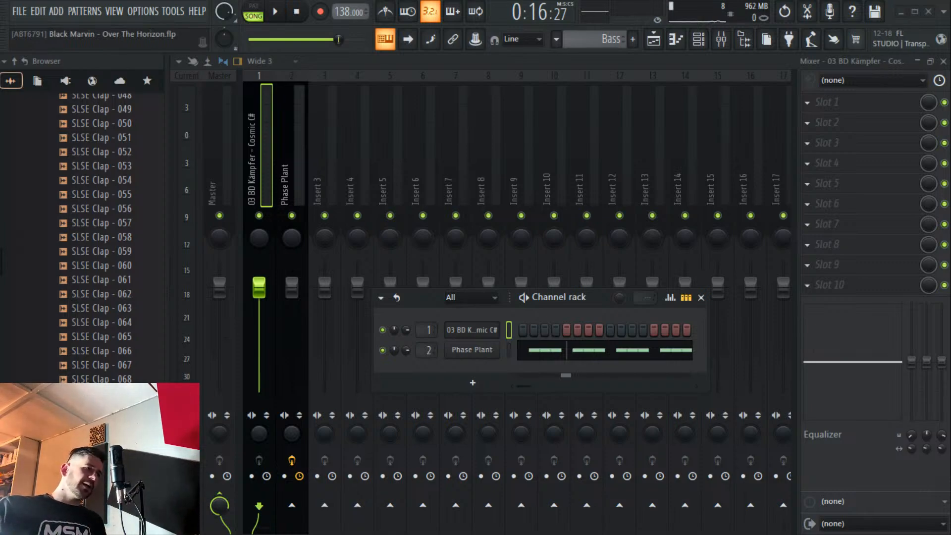
pyautogui.click(921, 534)
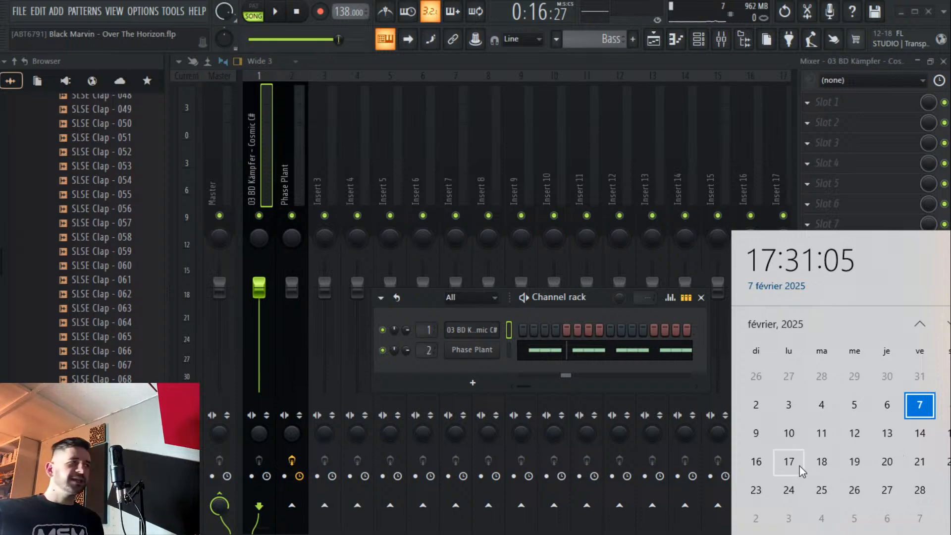
pyautogui.press('Escape')
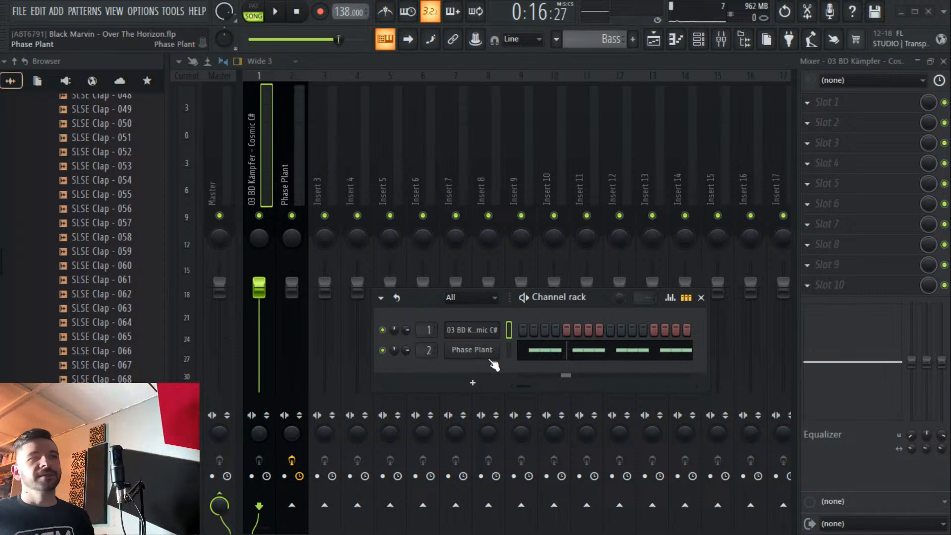
# Bring up the playlist and look through the SLSE Claps samples, auditioning SLSE Clap - 069.
pyautogui.click(653, 38)
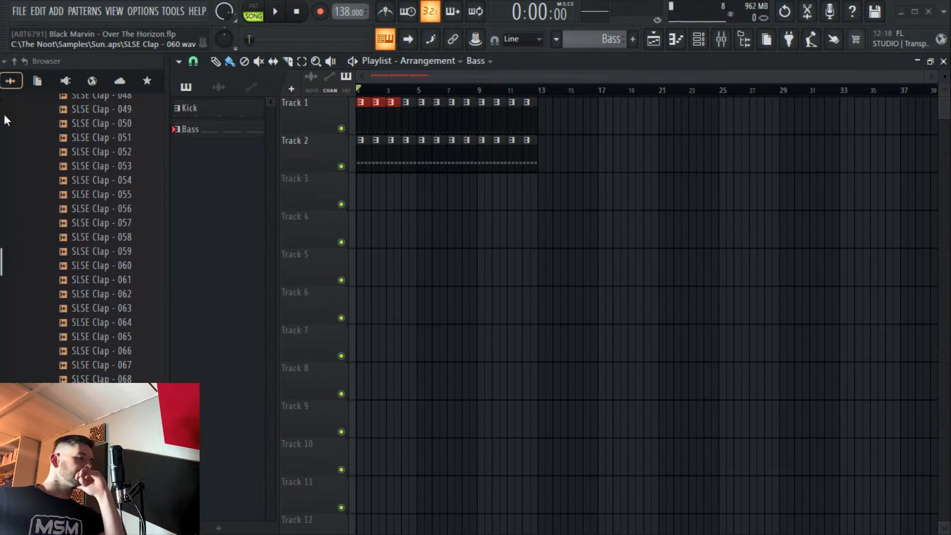
pyautogui.scroll(-2, 129, 189)
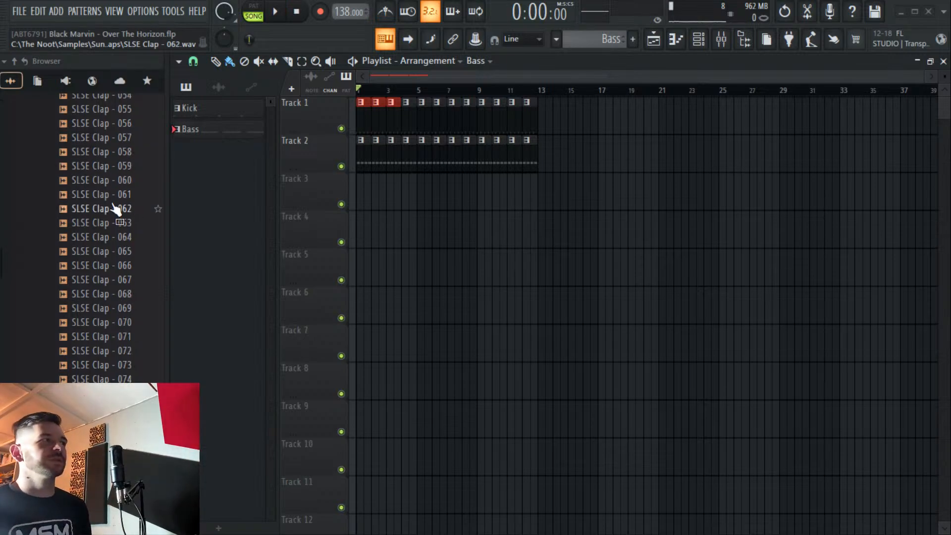
pyautogui.scroll(-10, 117, 209)
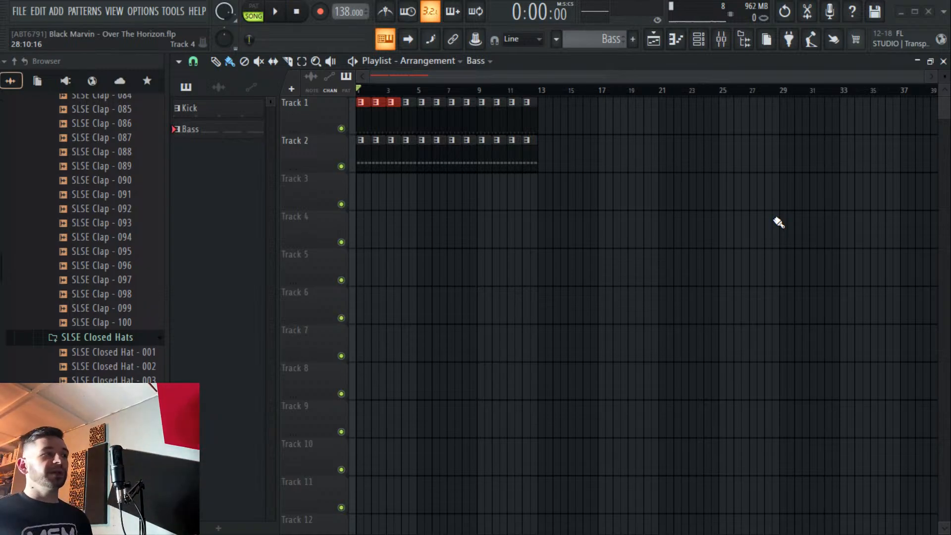
pyautogui.scroll(-5, 146, 250)
pyautogui.scroll(5, 144, 246)
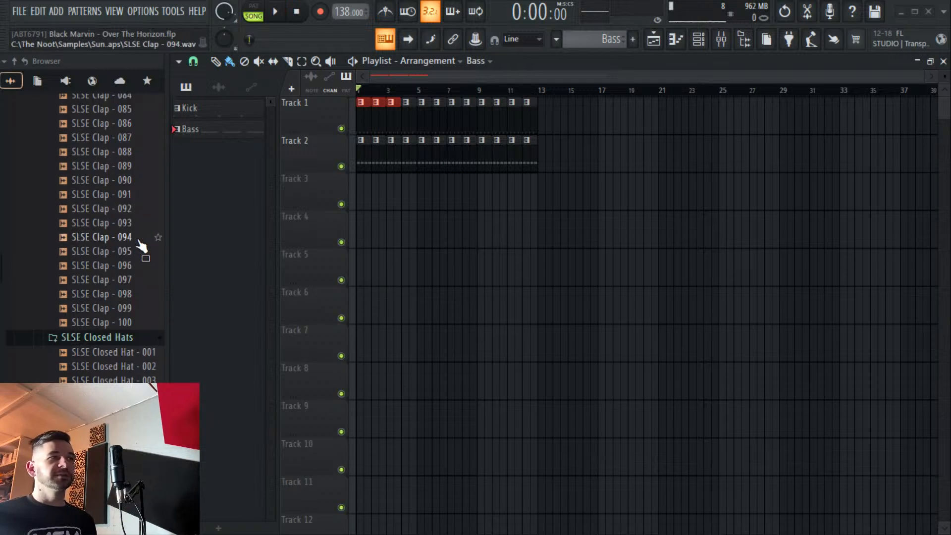
pyautogui.scroll(4, 144, 243)
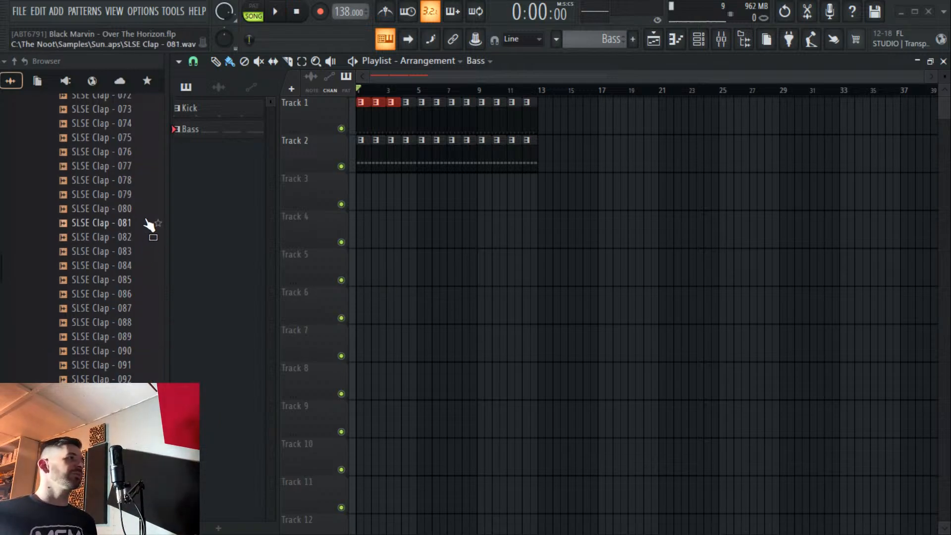
pyautogui.scroll(4, 146, 224)
pyautogui.click(141, 223)
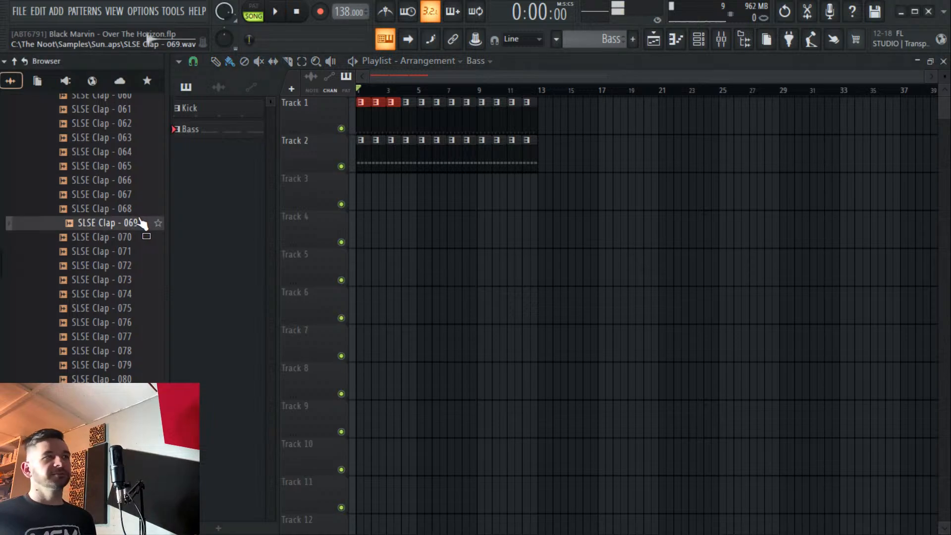
pyautogui.scroll(6, 141, 221)
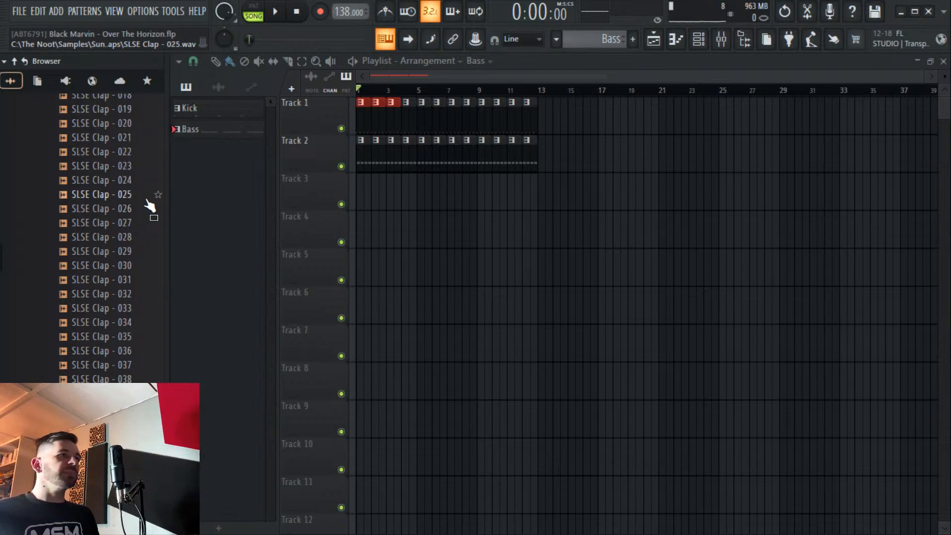
pyautogui.scroll(15, 146, 200)
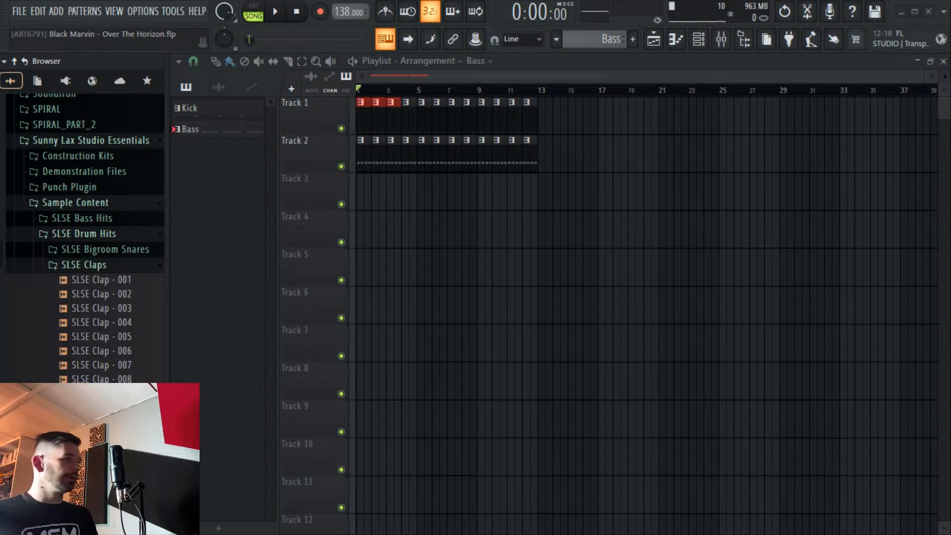
# Play the song and audition several SLSE Closed Hats samples against it, including 017, 019 and 021.
pyautogui.press('space')
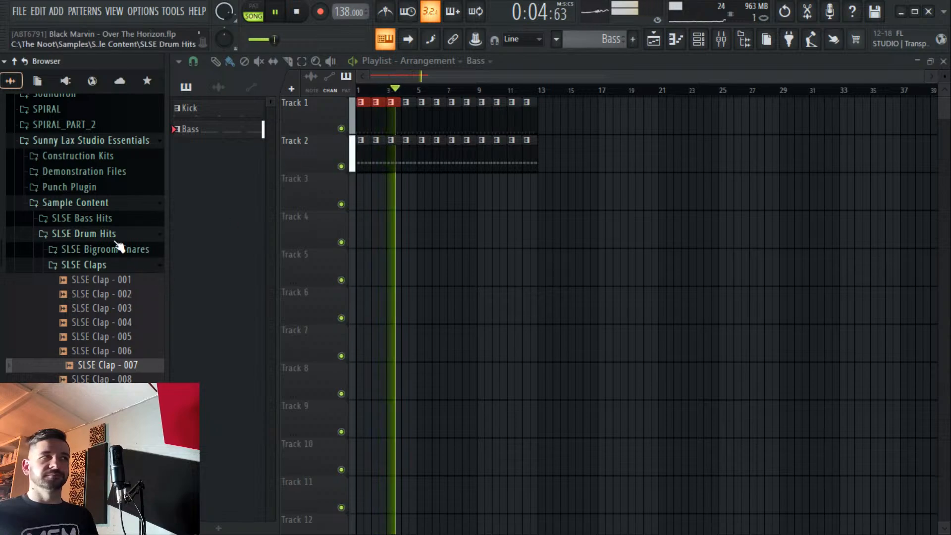
pyautogui.click(99, 264)
pyautogui.click(117, 280)
pyautogui.scroll(-8, 117, 322)
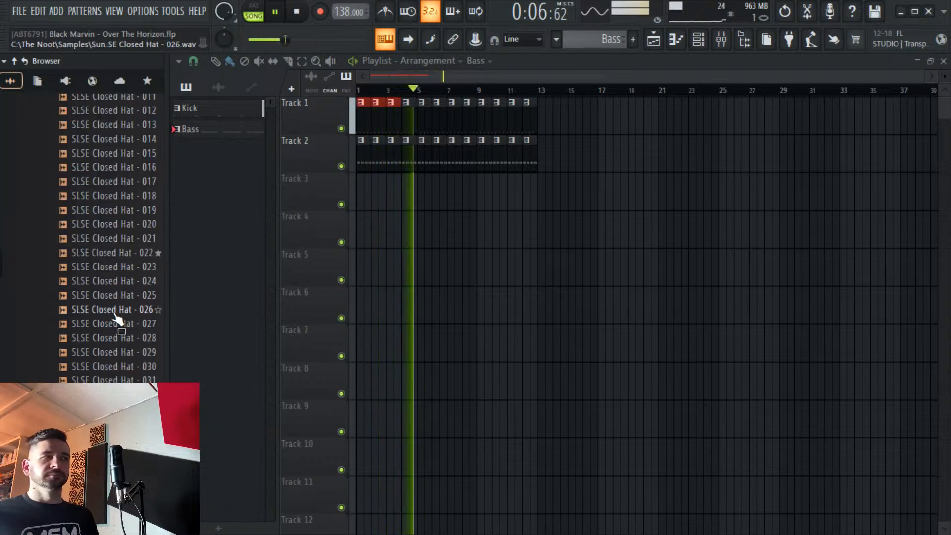
pyautogui.click(117, 310)
pyautogui.click(106, 238)
pyautogui.click(101, 211)
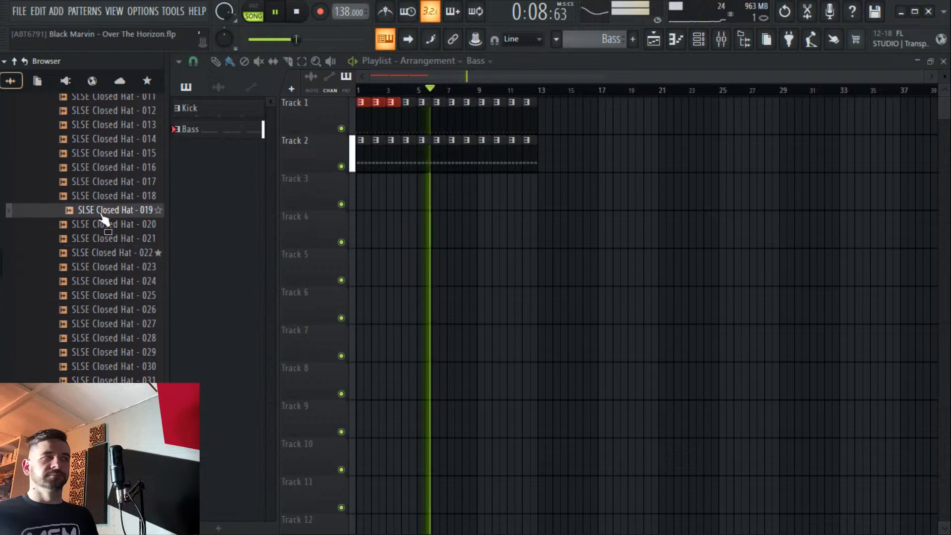
pyautogui.click(99, 182)
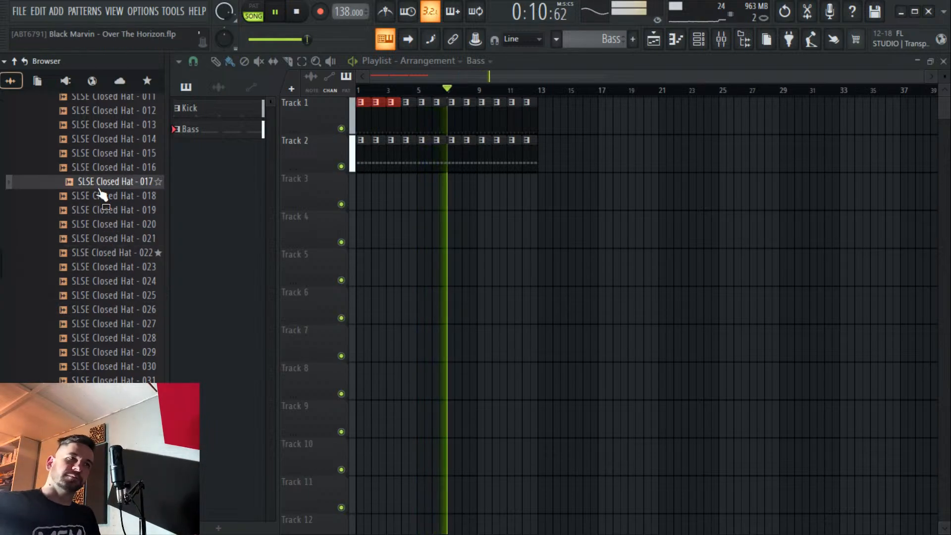
pyautogui.click(77, 239)
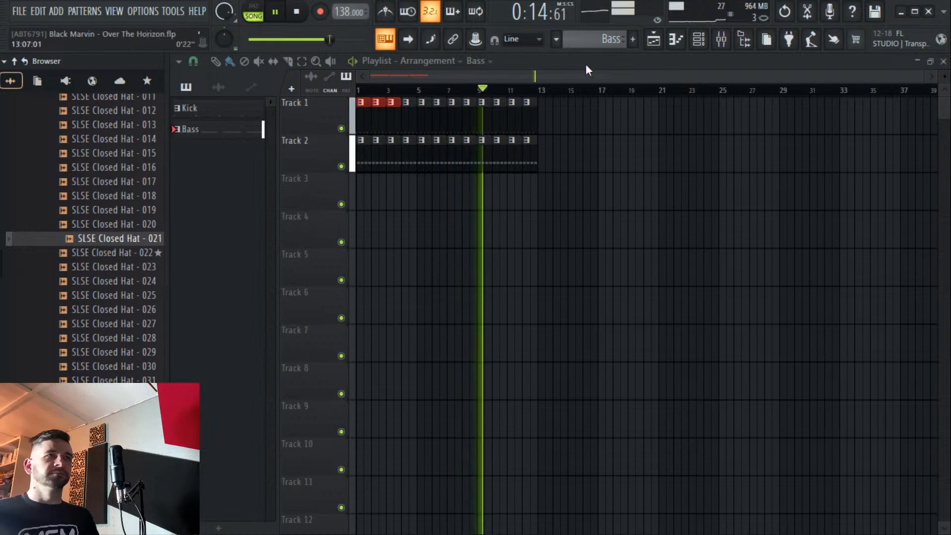
# Create a new pattern named HH and add SLSE Closed Hat - 021 as a new channel.
pyautogui.click(632, 39)
pyautogui.write('HH')
pyautogui.press('Return')
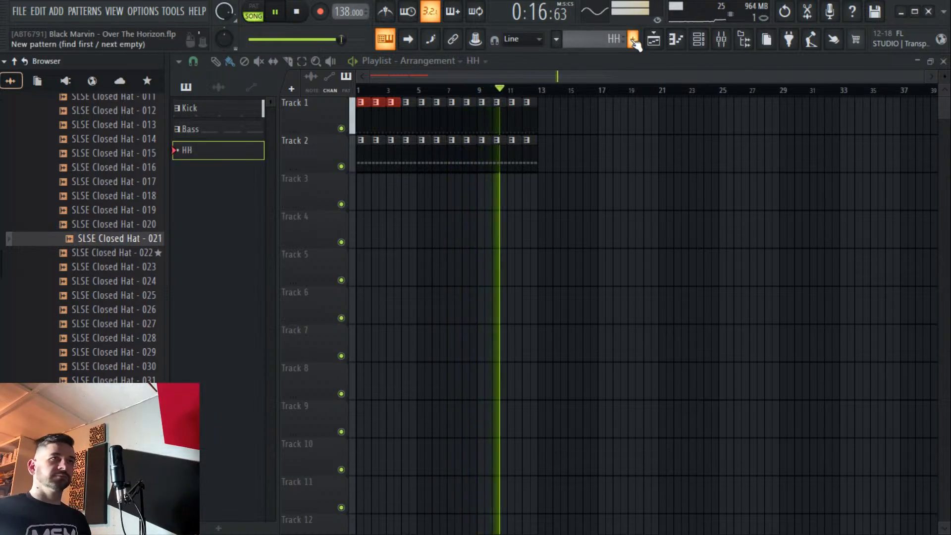
pyautogui.click(741, 43)
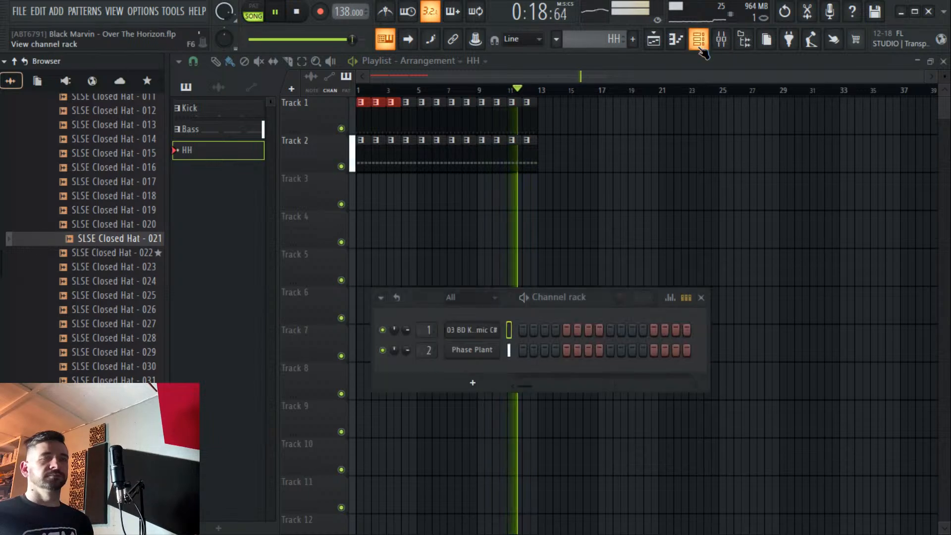
pyautogui.moveTo(466, 374); pyautogui.dragTo(466, 374)
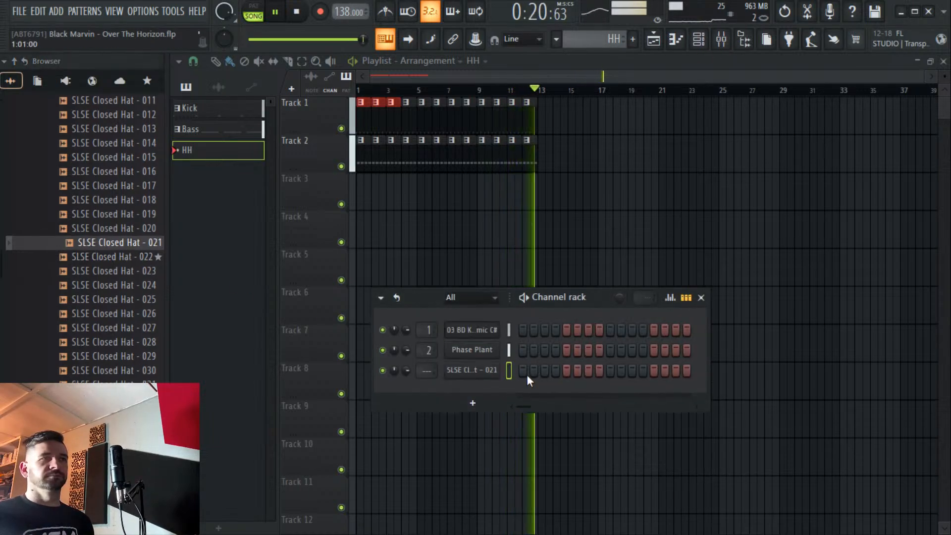
# Place HH pattern clips on Track 3, starting at bar 1 and repeating through bar 12.
pyautogui.press('space')
pyautogui.click(397, 181)
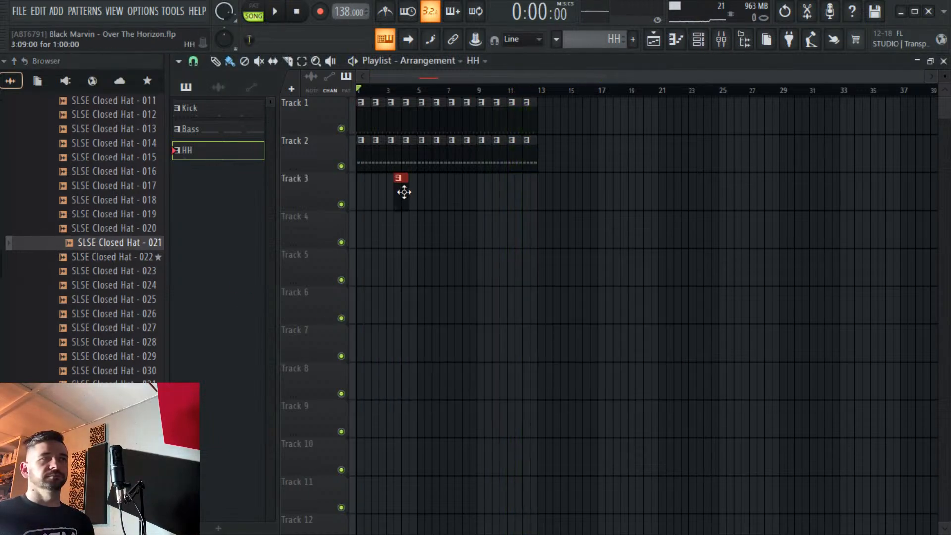
pyautogui.moveTo(403, 191); pyautogui.dragTo(308, 187)
pyautogui.press('space')
pyautogui.click(384, 198)
pyautogui.moveTo(385, 198); pyautogui.dragTo(525, 194)
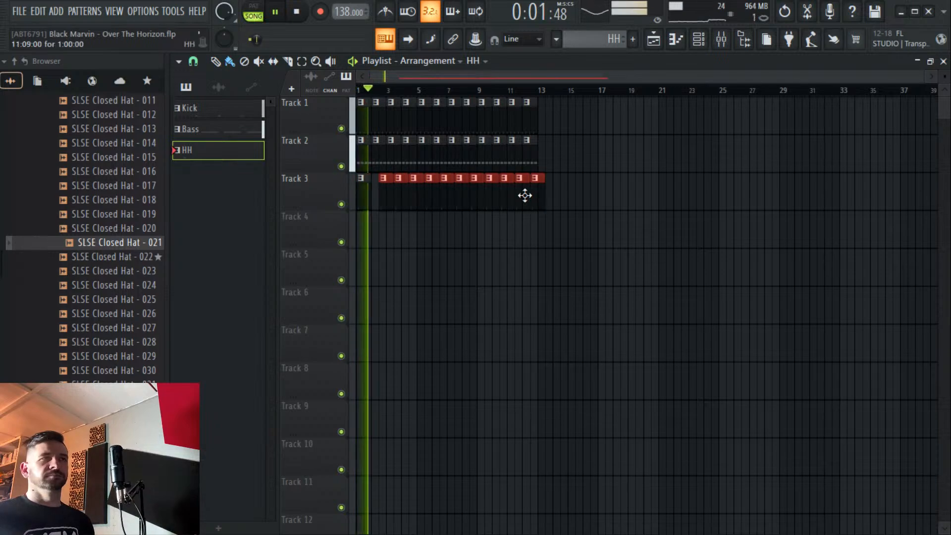
# Program off-beat hits for the closed hat on steps 3, 7, 11 and 15 of the HH pattern.
pyautogui.press('F7')
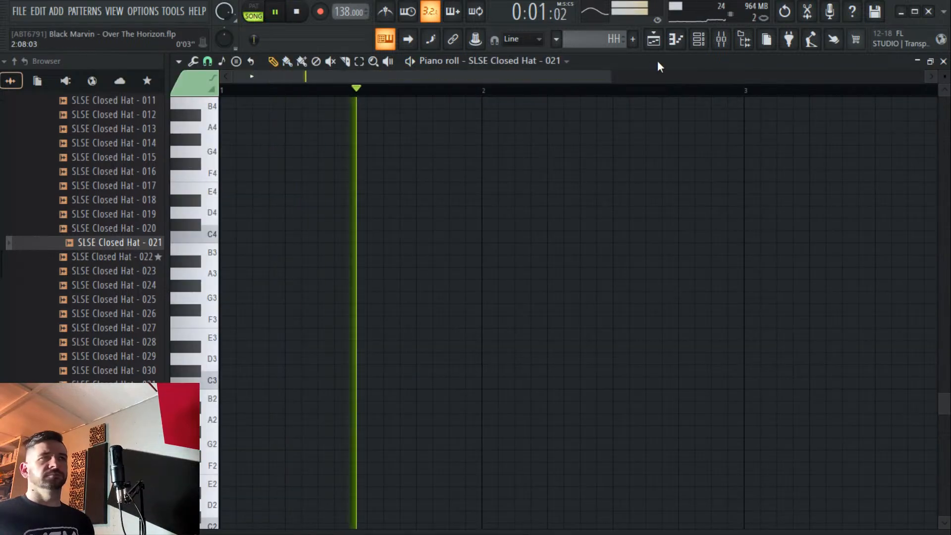
pyautogui.click(698, 38)
pyautogui.click(544, 370)
pyautogui.click(588, 370)
pyautogui.click(632, 370)
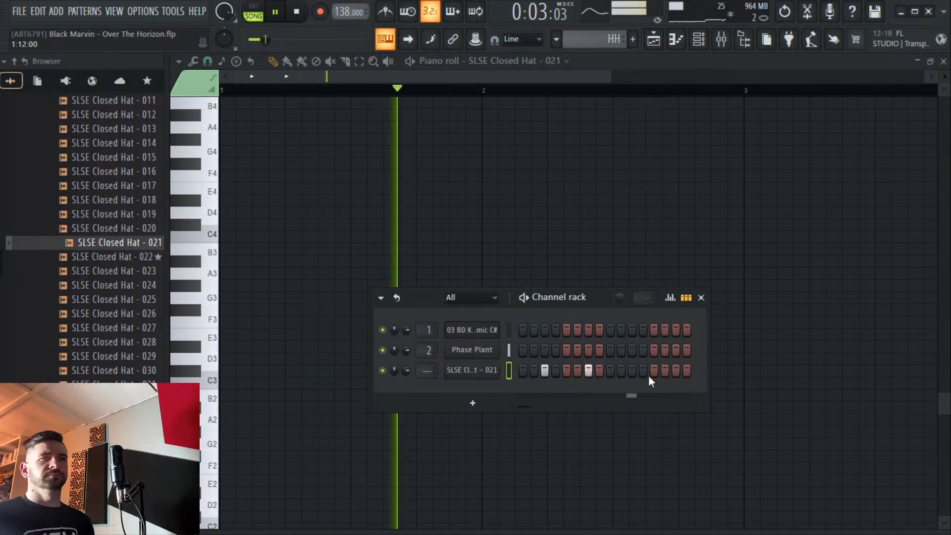
pyautogui.click(675, 371)
pyautogui.click(684, 372)
pyautogui.click(686, 370)
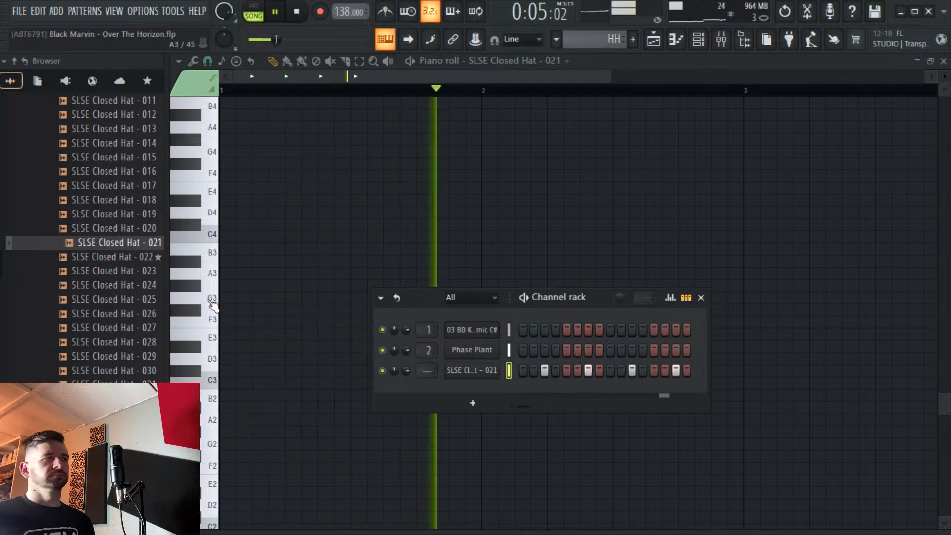
# Replace the hat channel's sample with SLSE Closed Hat - 022 and route the channel to mixer insert 7.
pyautogui.moveTo(124, 257); pyautogui.dragTo(466, 370)
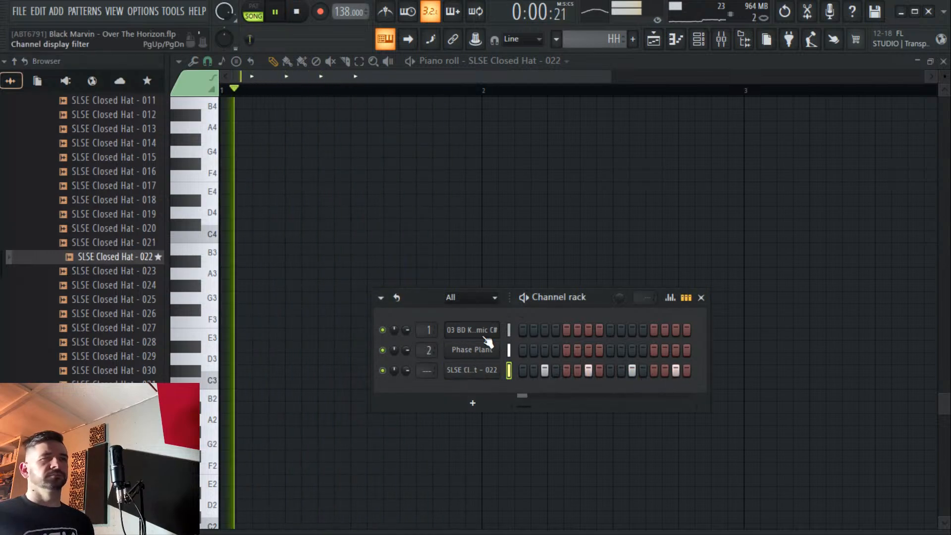
pyautogui.click(721, 38)
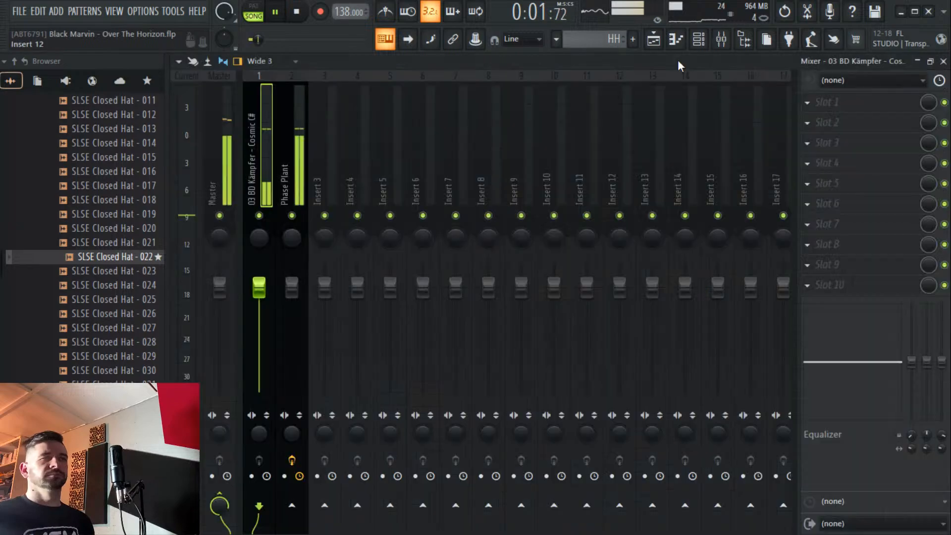
pyautogui.rightClick(453, 178)
pyautogui.moveTo(607, 249)
pyautogui.click(647, 240)
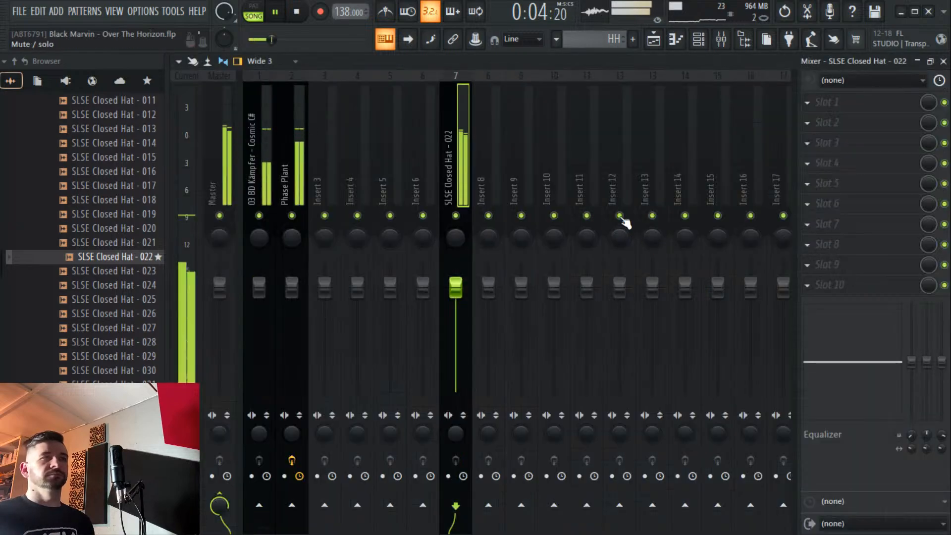
# Move the closed hat's mixer track to insert 14.
pyautogui.hotkey('alt', 'Right')
pyautogui.hotkey('alt', 'Right')
pyautogui.hotkey('alt', 'Right')
pyautogui.hotkey('alt', 'Right')
pyautogui.hotkey('alt', 'Right')
pyautogui.hotkey('alt', 'Right')
pyautogui.hotkey('alt', 'Right')
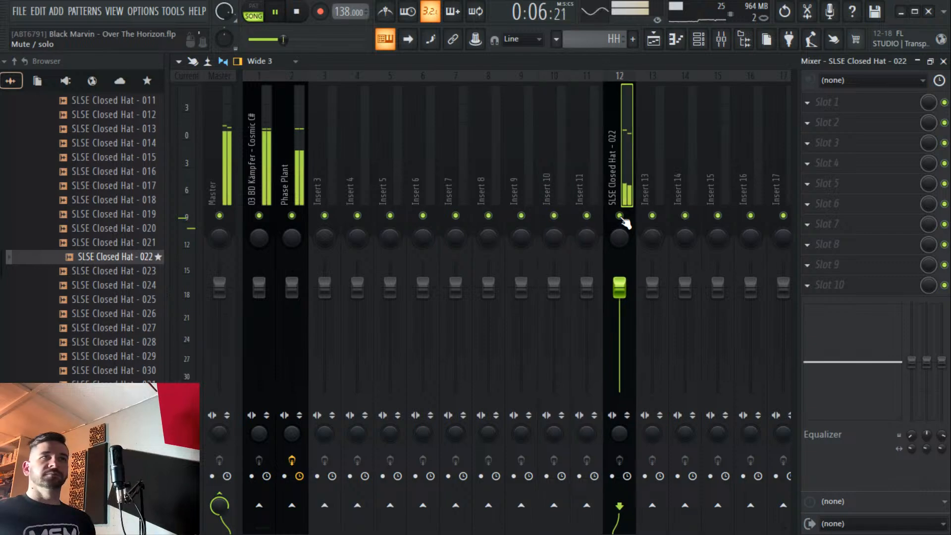
# Return to the playlist and audition SLSE Closed Hat samples 024 and 025.
pyautogui.click(652, 41)
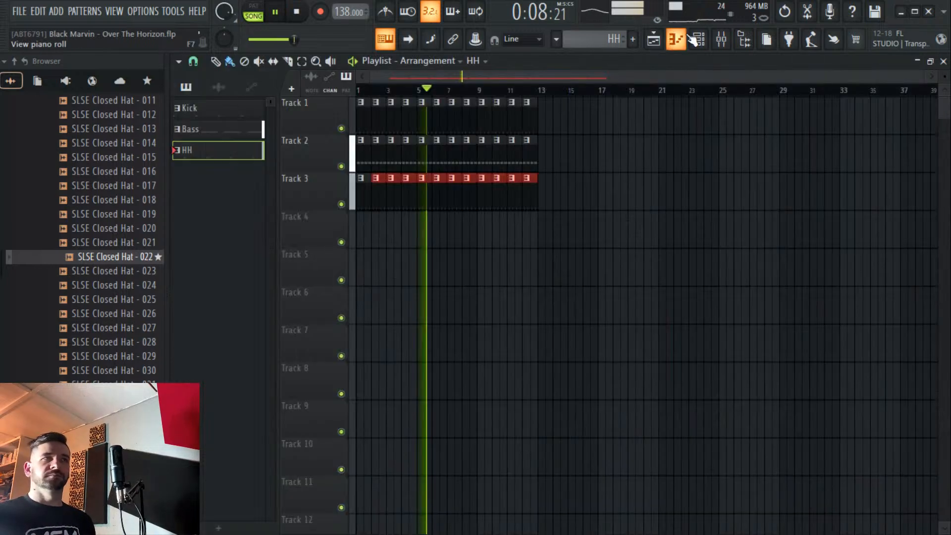
pyautogui.click(141, 286)
pyautogui.click(125, 303)
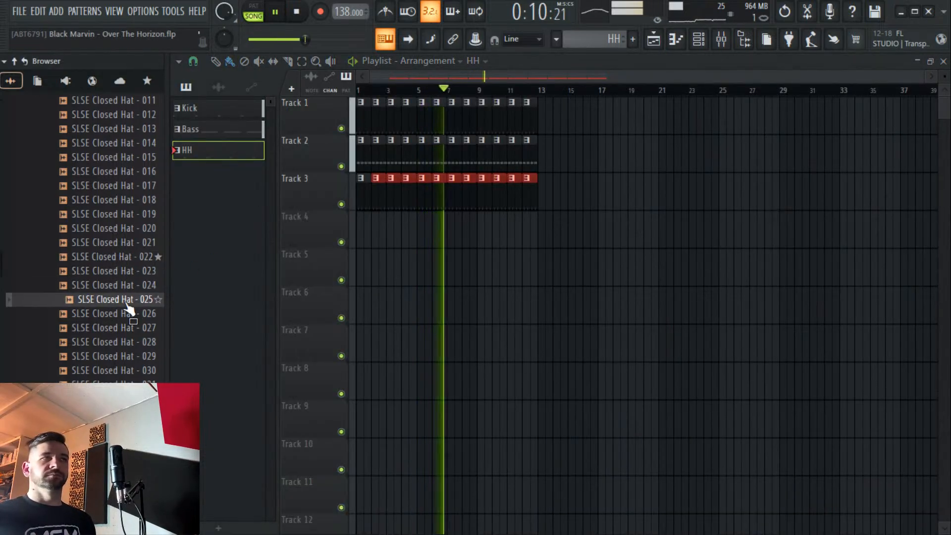
# Set the channel rack's main swing to 13%.
pyautogui.click(704, 46)
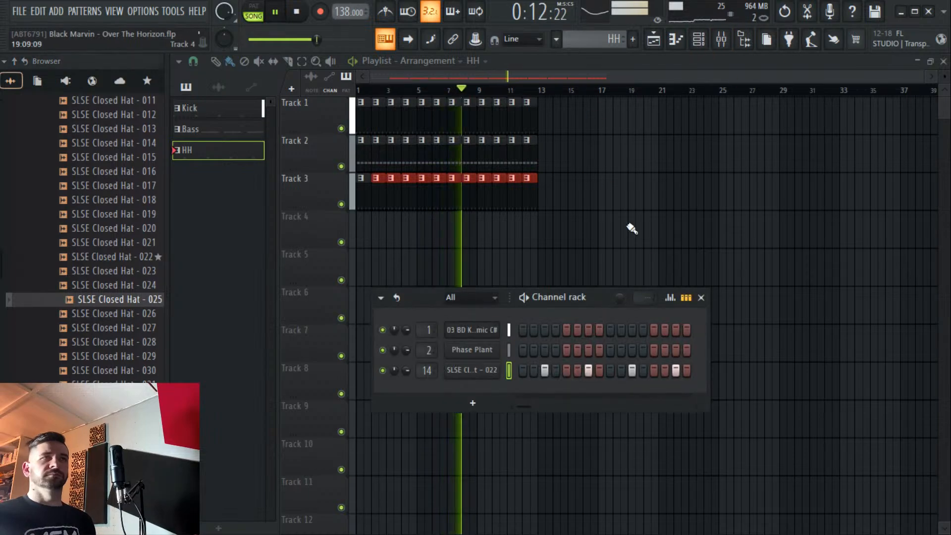
pyautogui.scroll(-3, 617, 299)
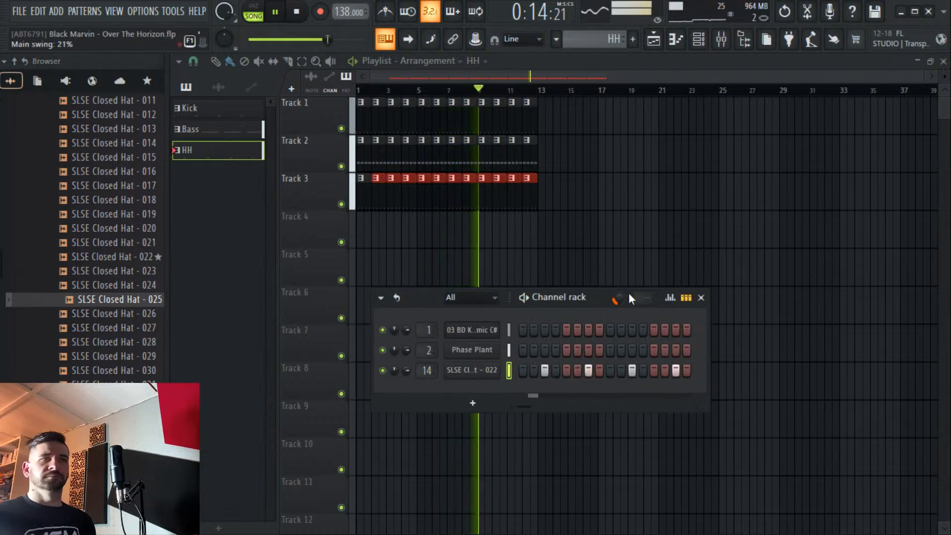
pyautogui.scroll(3, 616, 299)
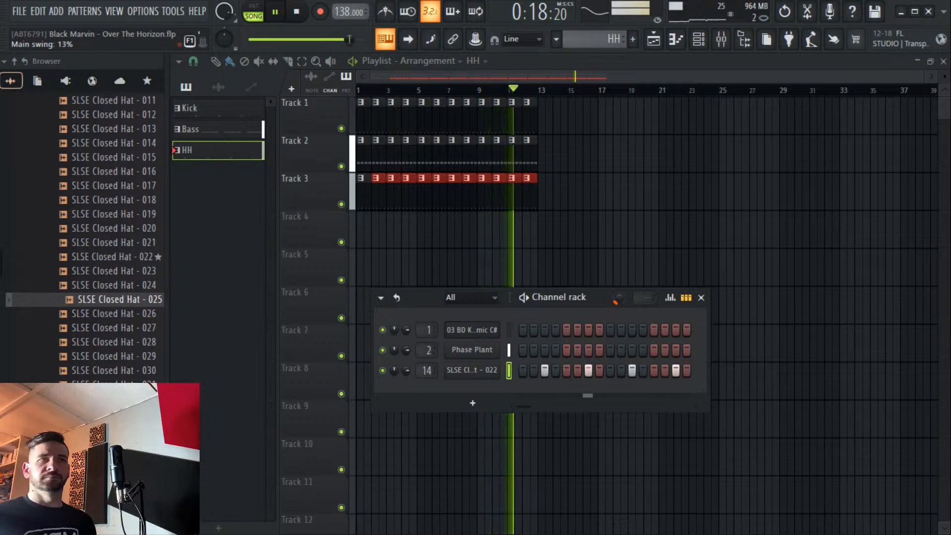
# Audition SLSE Closed Hat samples 026 to 028 and add SLSE Closed Hat - 027 as a new channel.
pyautogui.click(119, 314)
pyautogui.click(119, 327)
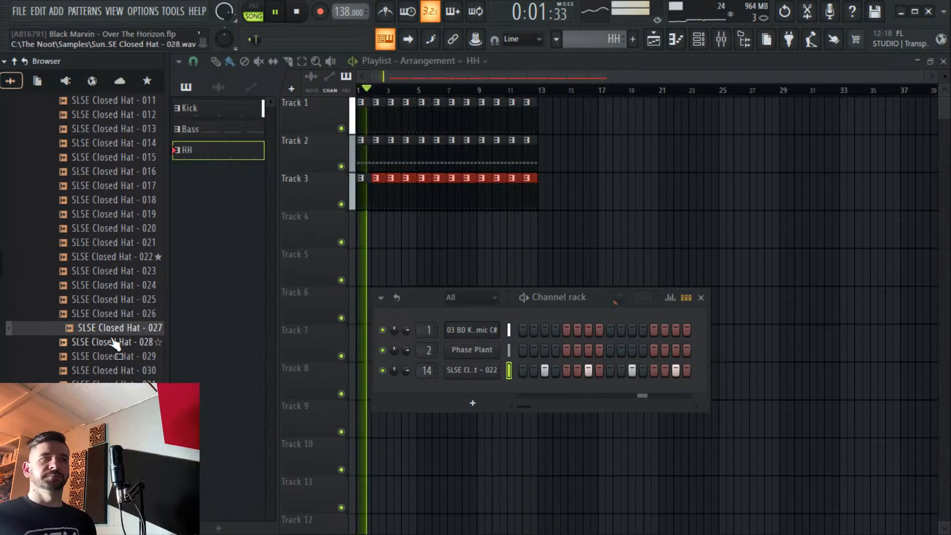
pyautogui.click(114, 342)
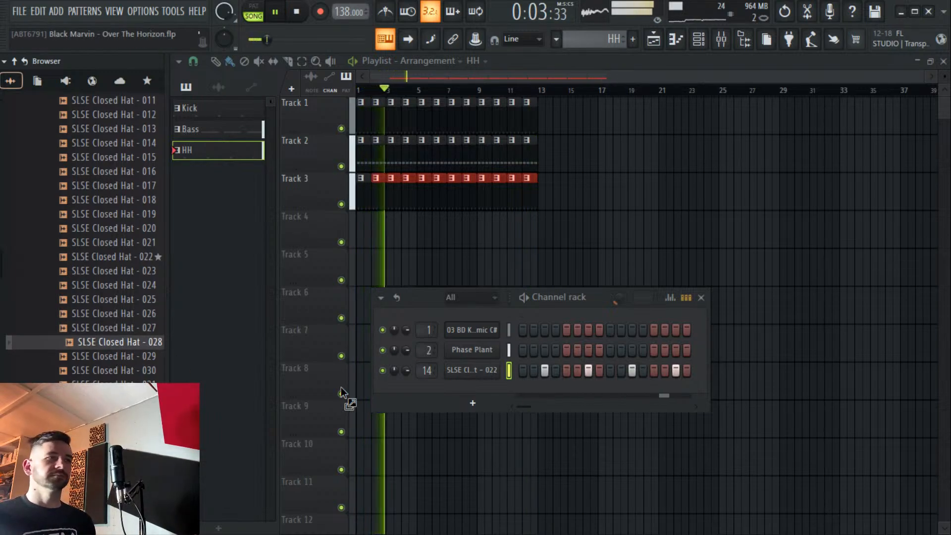
pyautogui.moveTo(124, 337); pyautogui.dragTo(451, 396)
# Create a new pattern named HH roll and lay it across the first 12 bars of Track 4.
pyautogui.click(633, 39)
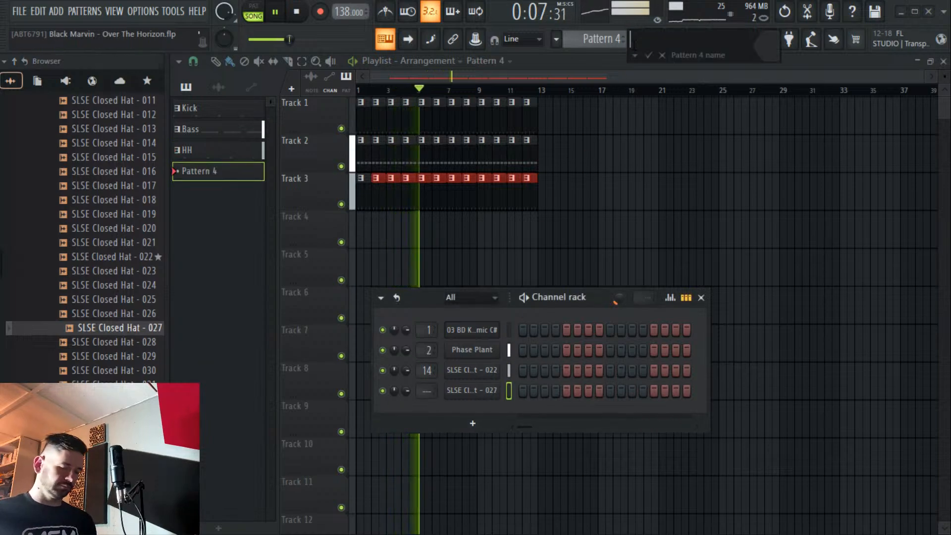
pyautogui.write('HH roll')
pyautogui.press('Return')
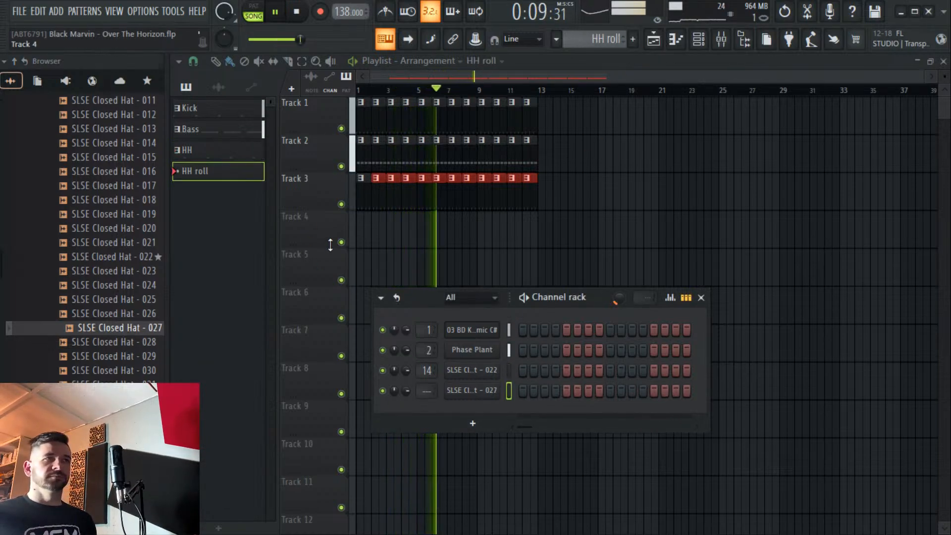
pyautogui.moveTo(360, 240)
pyautogui.mouseDown()
pyautogui.moveTo(458, 233)
pyautogui.moveTo(534, 243)
pyautogui.mouseUp()
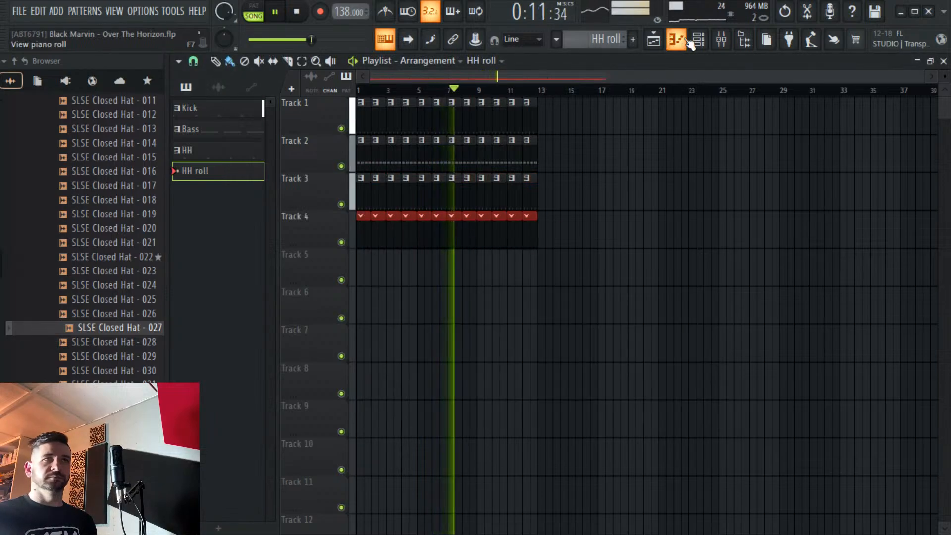
# Fill all 16 steps of the closed hat 027 channel and set the channel volume to 56%.
pyautogui.press('F6')
pyautogui.moveTo(523, 391); pyautogui.dragTo(686, 391)
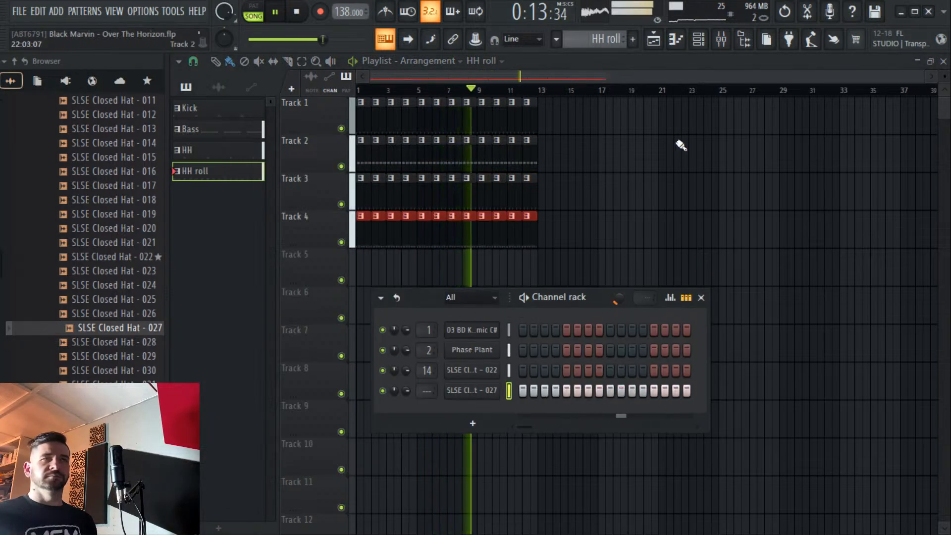
pyautogui.moveTo(406, 391); pyautogui.dragTo(406, 404)
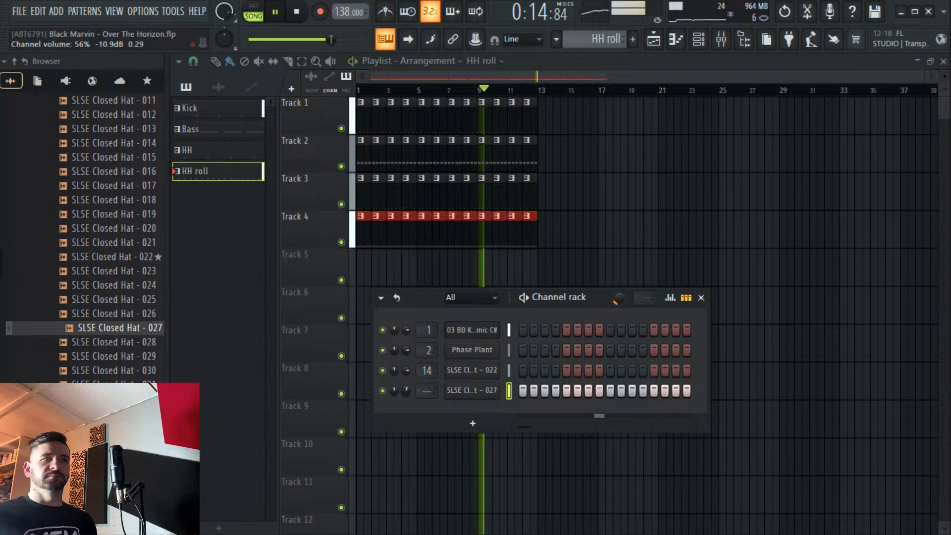
# Shorten closed hat 027 with a sample fade-out and a volume envelope with 0% attack, no hold and a short decay.
pyautogui.click(472, 390)
pyautogui.moveTo(549, 381); pyautogui.dragTo(550, 369)
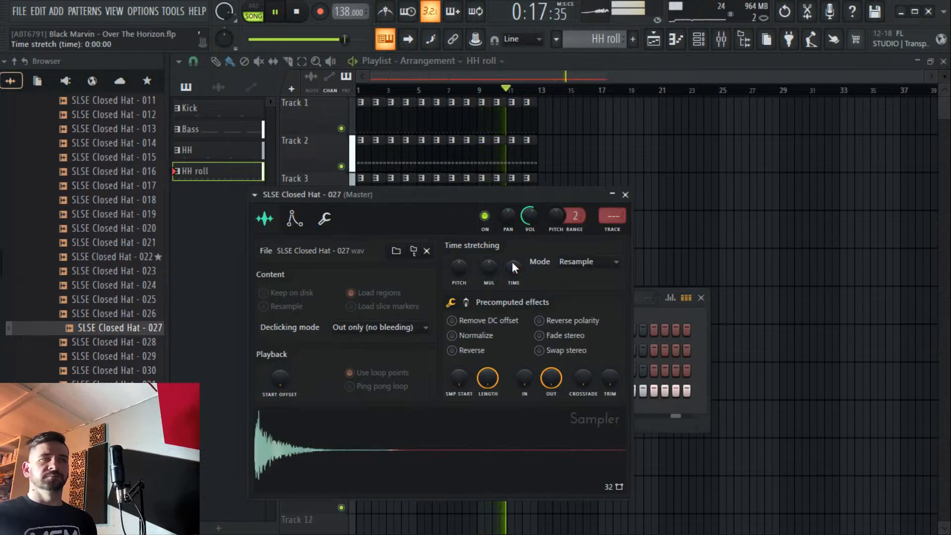
pyautogui.click(294, 218)
pyautogui.moveTo(278, 282); pyautogui.dragTo(261, 282)
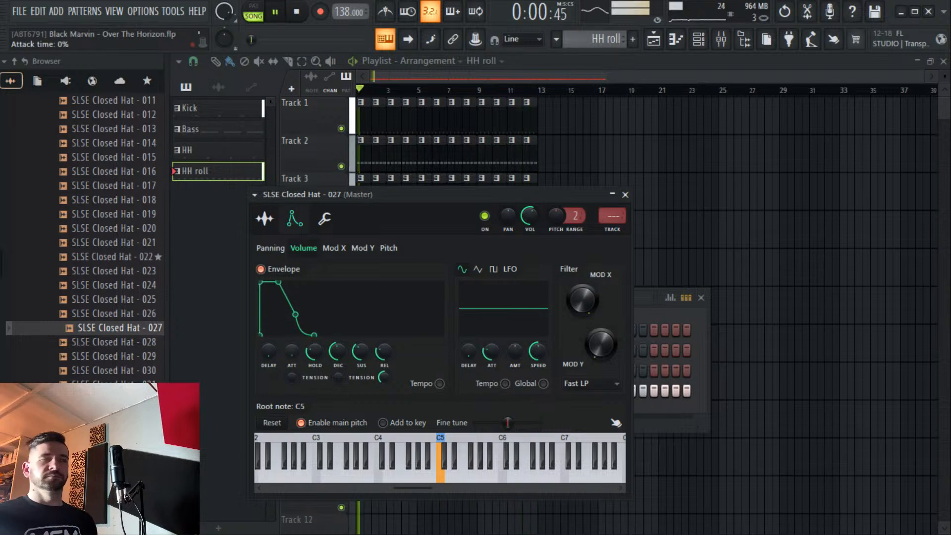
pyautogui.moveTo(319, 355); pyautogui.dragTo(338, 373)
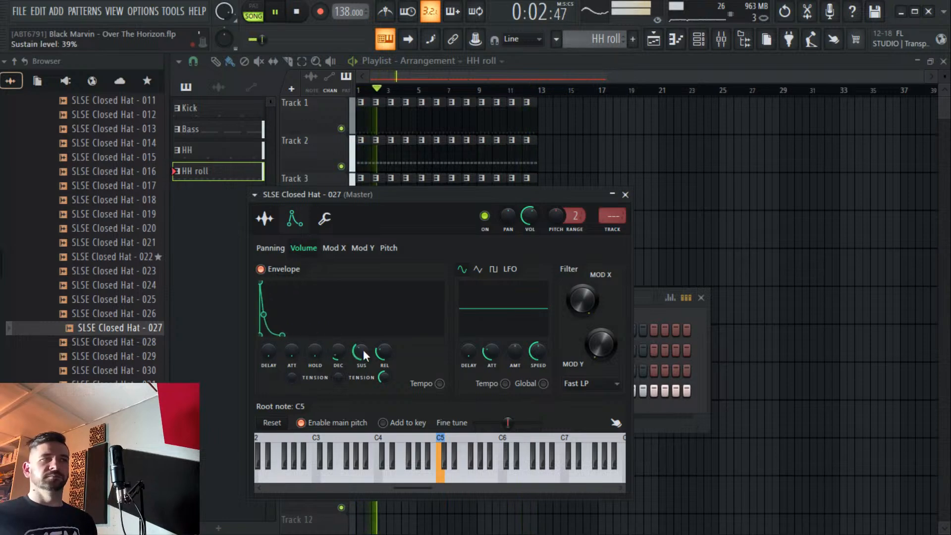
# Route the closed hat 027 channel to mixer insert 15.
pyautogui.click(721, 39)
pyautogui.rightClick(713, 193)
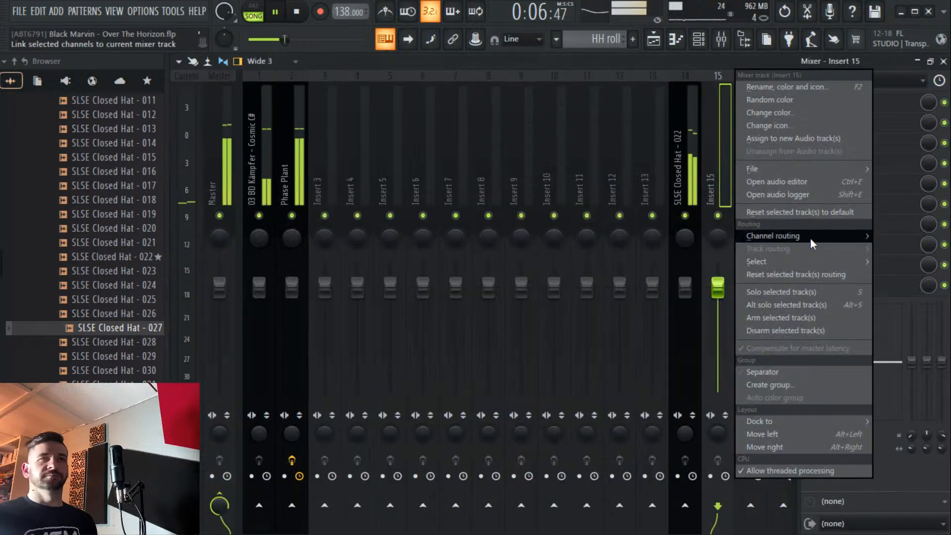
pyautogui.moveTo(810, 237)
pyautogui.click(700, 244)
# Load the Duck plugin into effect slot 3 of closed hat 027's mixer track.
pyautogui.click(822, 129)
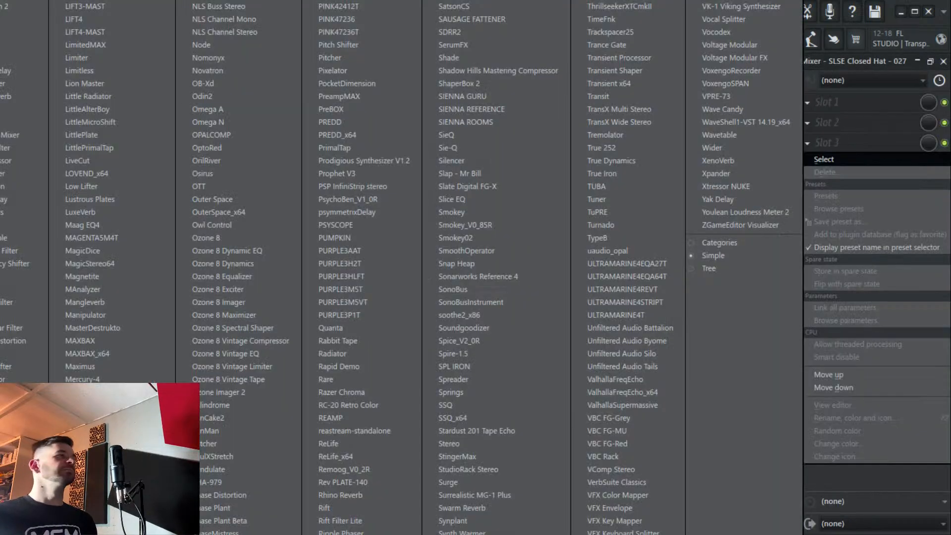
pyautogui.write('duck')
pyautogui.press('Return')
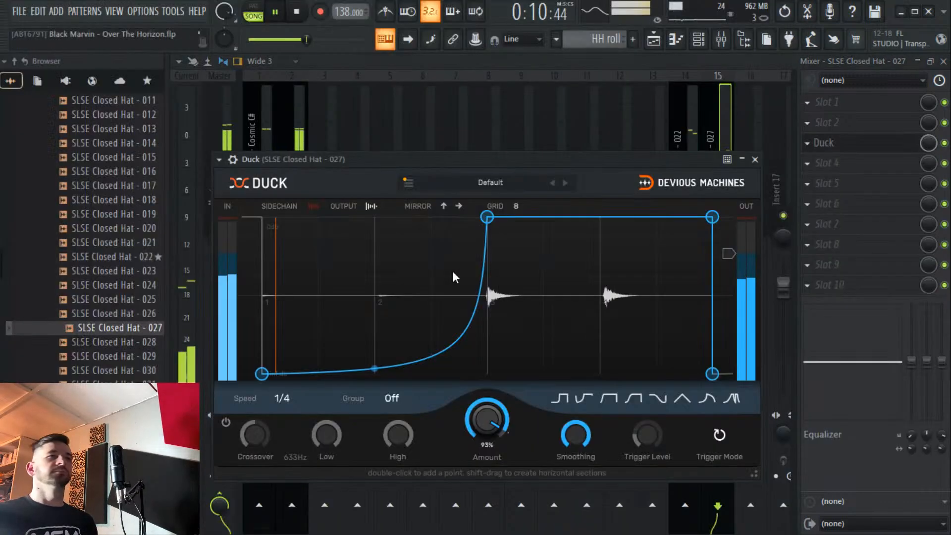
# Load Duck's user preset Synth 3, set its amount to 83% and stop playback.
pyautogui.moveTo(483, 428); pyautogui.dragTo(483, 436)
pyautogui.click(471, 178)
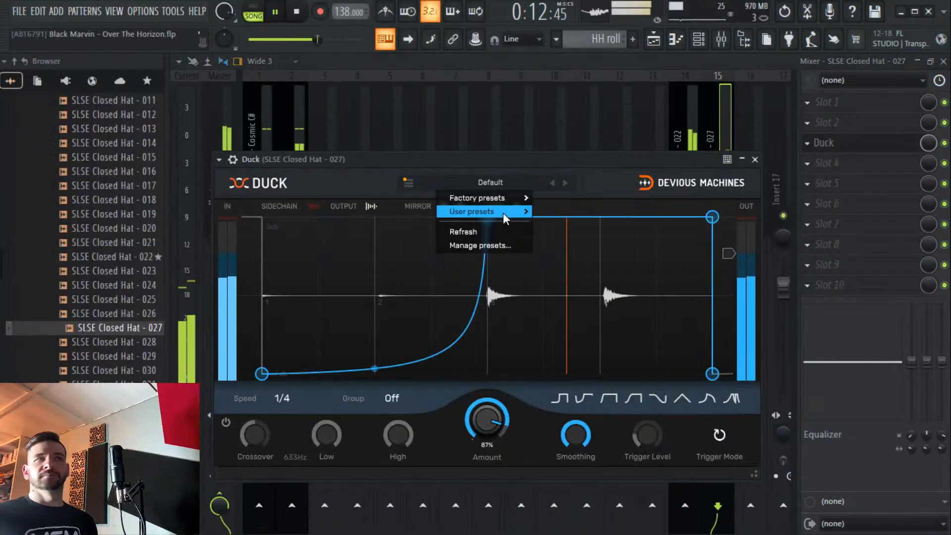
pyautogui.moveTo(500, 211)
pyautogui.click(557, 306)
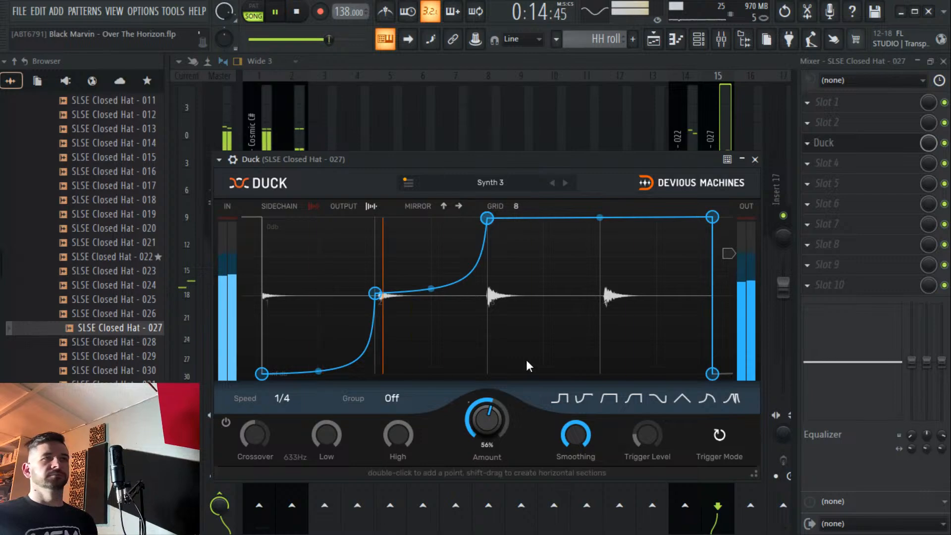
pyautogui.moveTo(487, 421); pyautogui.dragTo(486, 425)
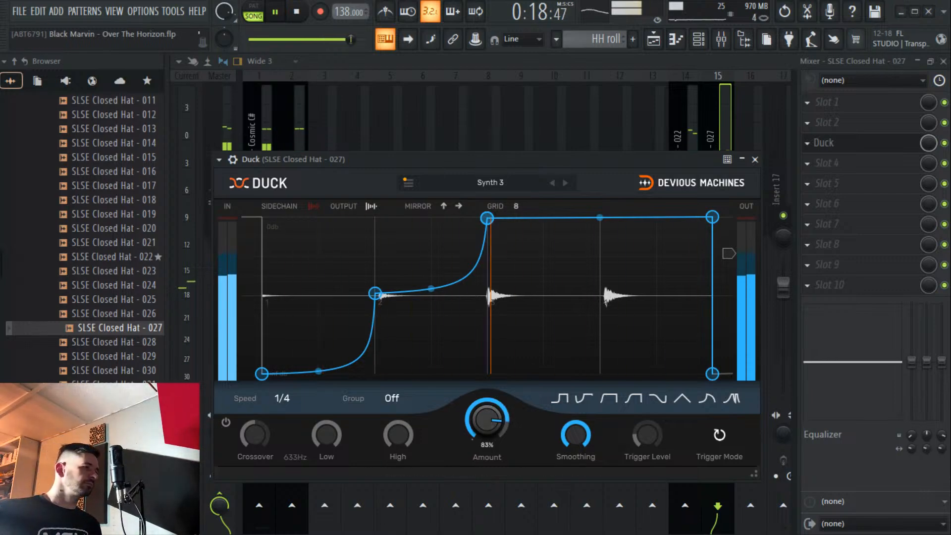
pyautogui.press('space')
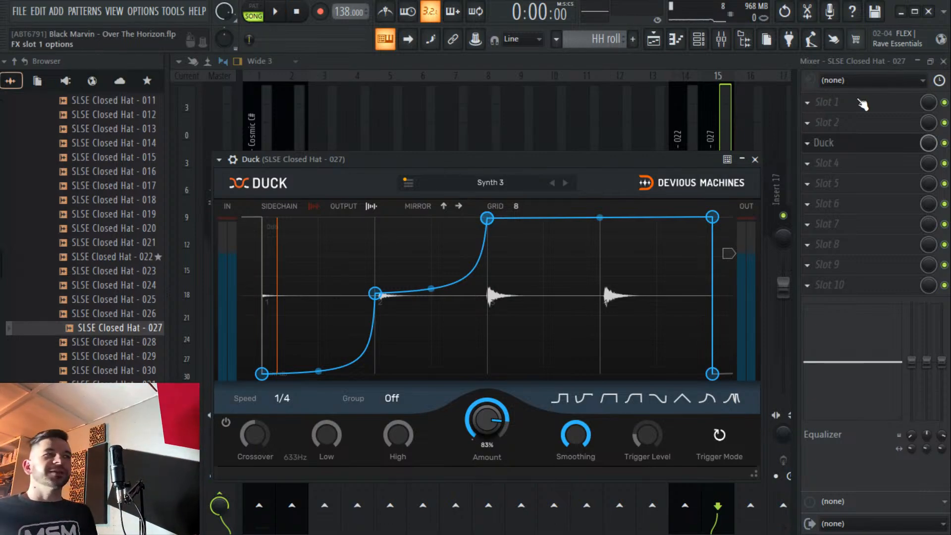
# Return to the playlist, browse the closed hat samples and add SLSE Closed Hat - 053 as a new channel.
pyautogui.click(651, 42)
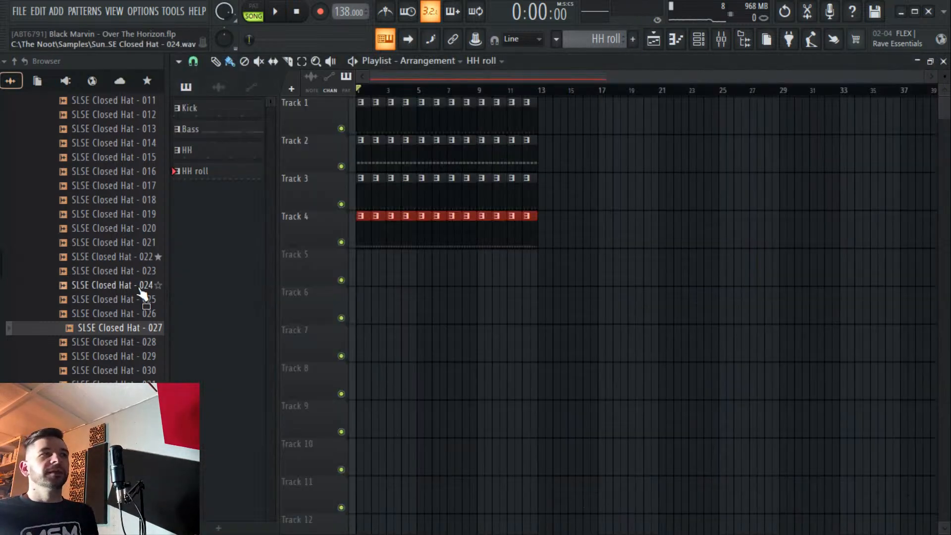
pyautogui.scroll(-4, 132, 287)
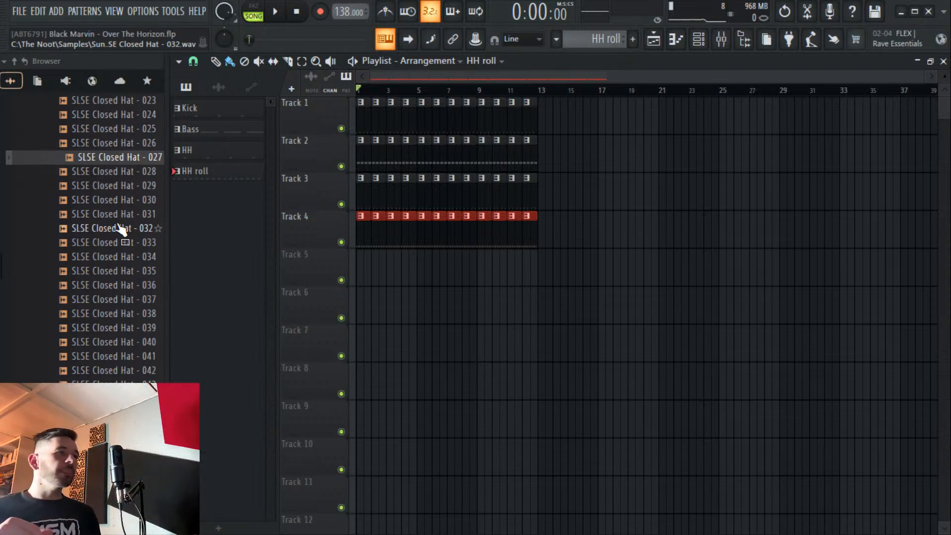
pyautogui.scroll(12, 122, 229)
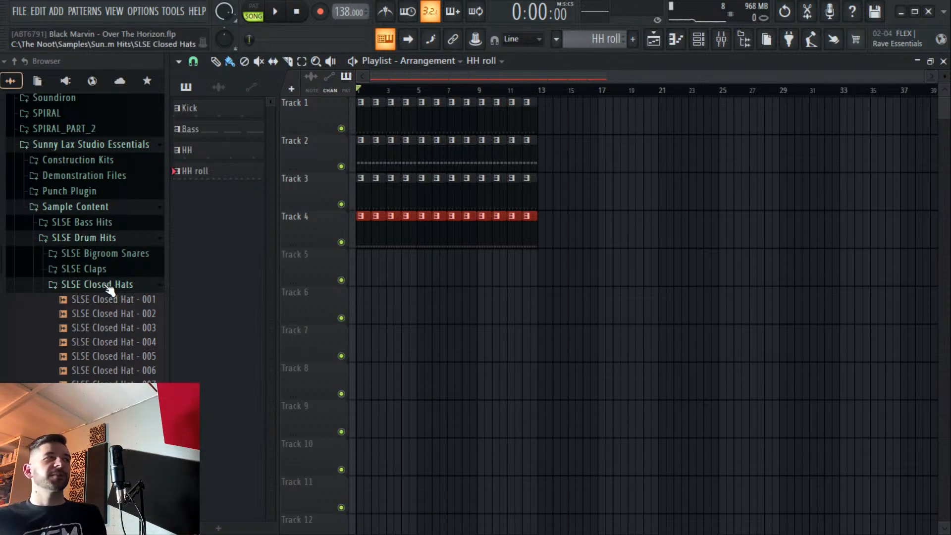
pyautogui.scroll(-10, 109, 290)
pyautogui.scroll(4, 132, 265)
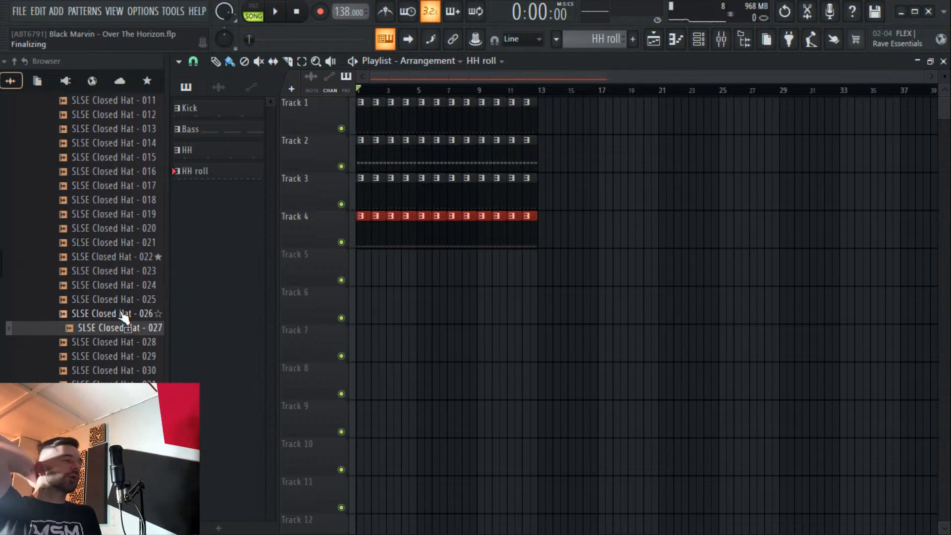
pyautogui.scroll(-12, 124, 317)
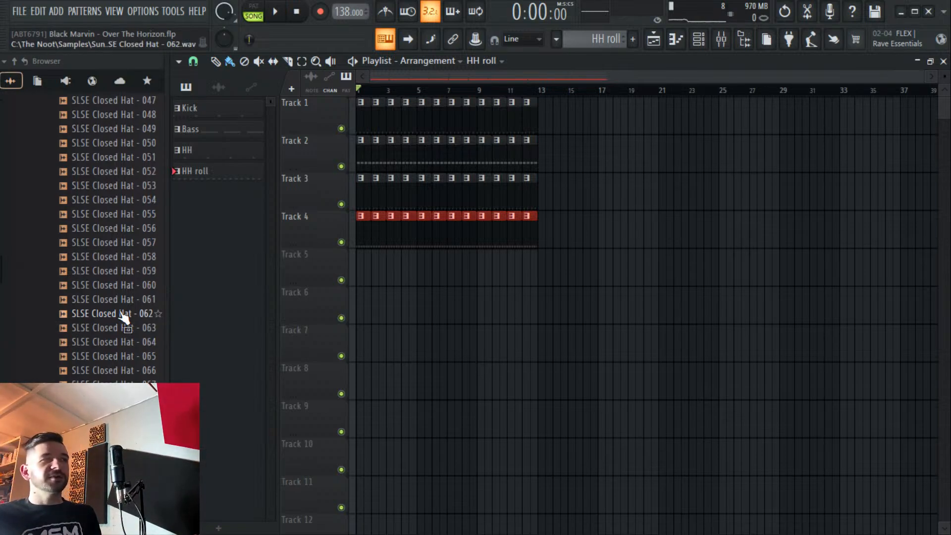
pyautogui.moveTo(140, 190); pyautogui.dragTo(129, 187)
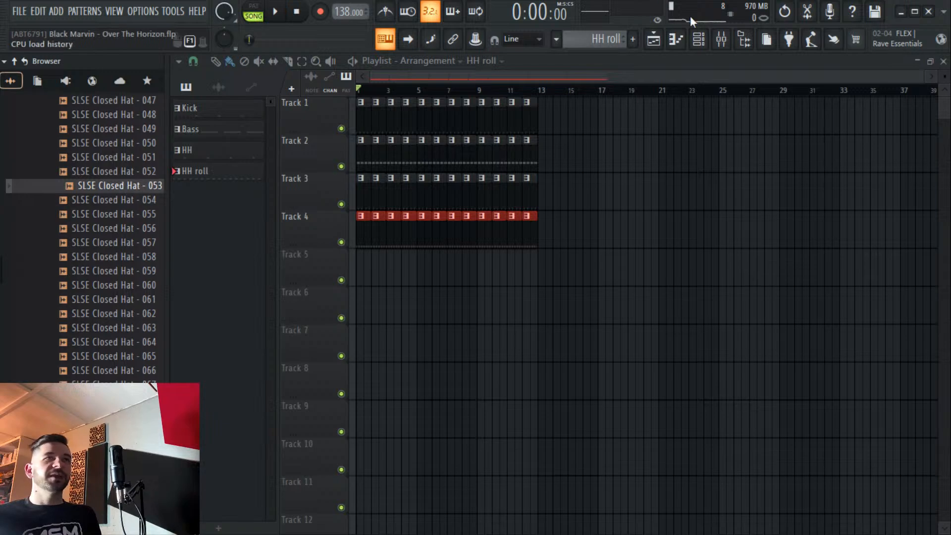
pyautogui.moveTo(690, 16)
pyautogui.mouseDown()
pyautogui.moveTo(548, 106)
pyautogui.moveTo(508, 403)
pyautogui.moveTo(508, 393)
pyautogui.mouseUp()
# Create a new pattern named HH roll 2 and fill all 16 steps of the closed hat 053 channel.
pyautogui.click(634, 42)
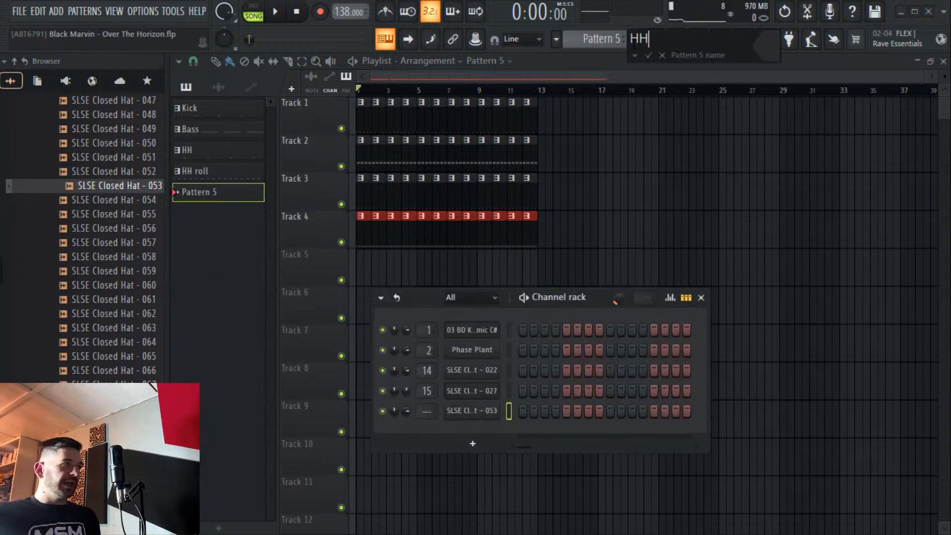
pyautogui.press('Return')
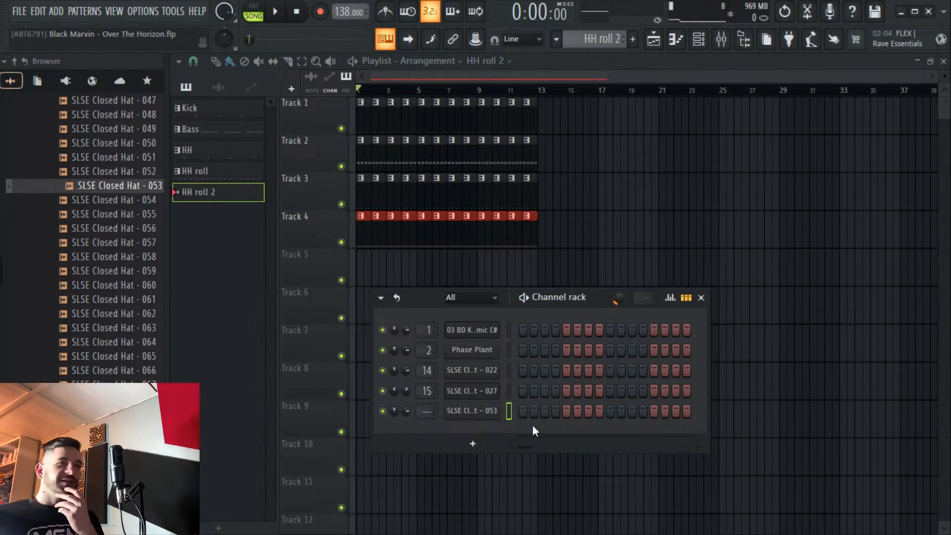
pyautogui.click(710, 39)
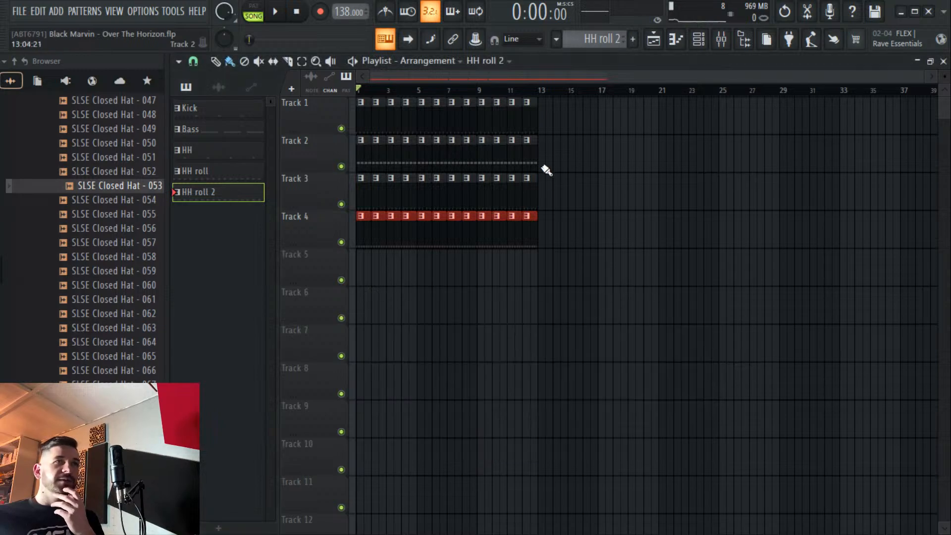
pyautogui.click(708, 44)
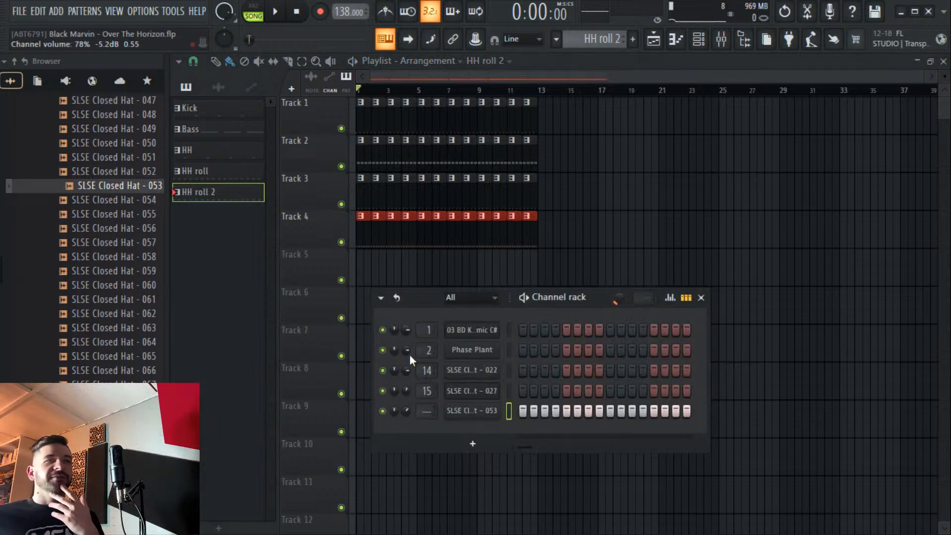
# Lay the HH roll 2 pattern across the first 12 bars of Track 5.
pyautogui.click(402, 268)
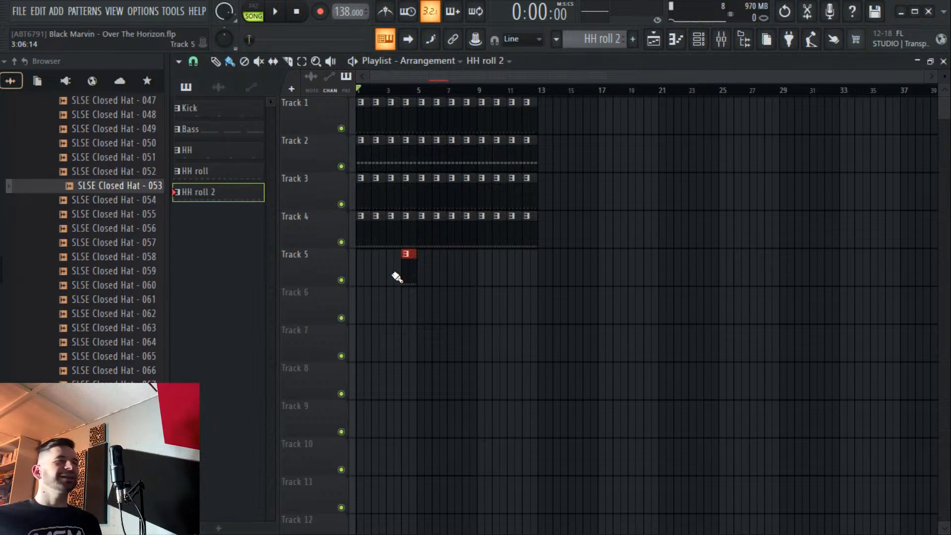
pyautogui.moveTo(378, 265); pyautogui.dragTo(503, 272)
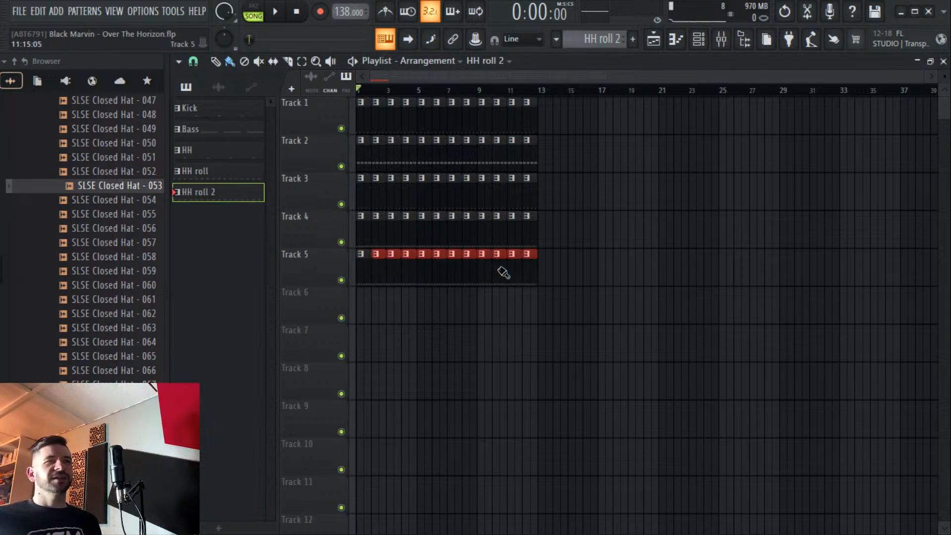
pyautogui.moveTo(603, 268); pyautogui.dragTo(558, 275)
# Route the closed hat 053 channel to mixer insert 16 and load Duck into its effect slot 3.
pyautogui.click(723, 42)
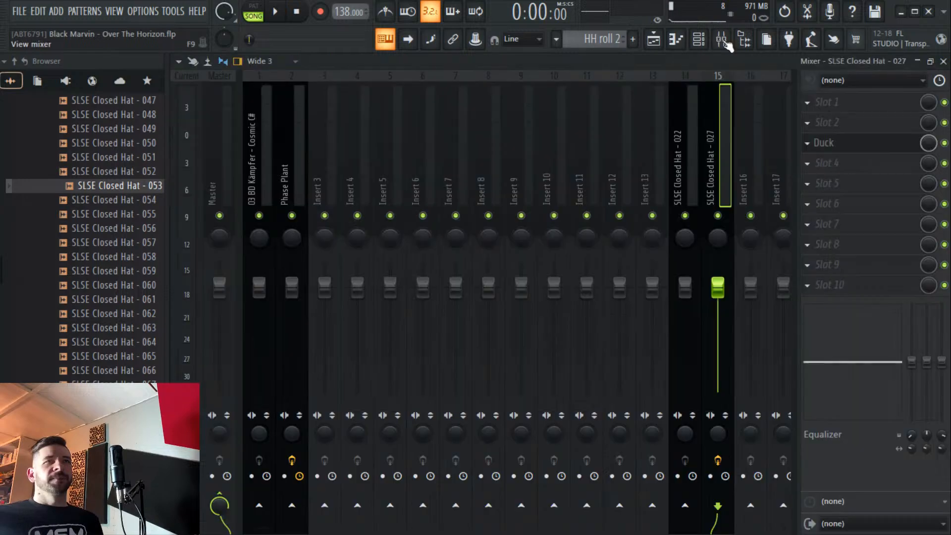
pyautogui.click(748, 177)
pyautogui.rightClick(750, 175)
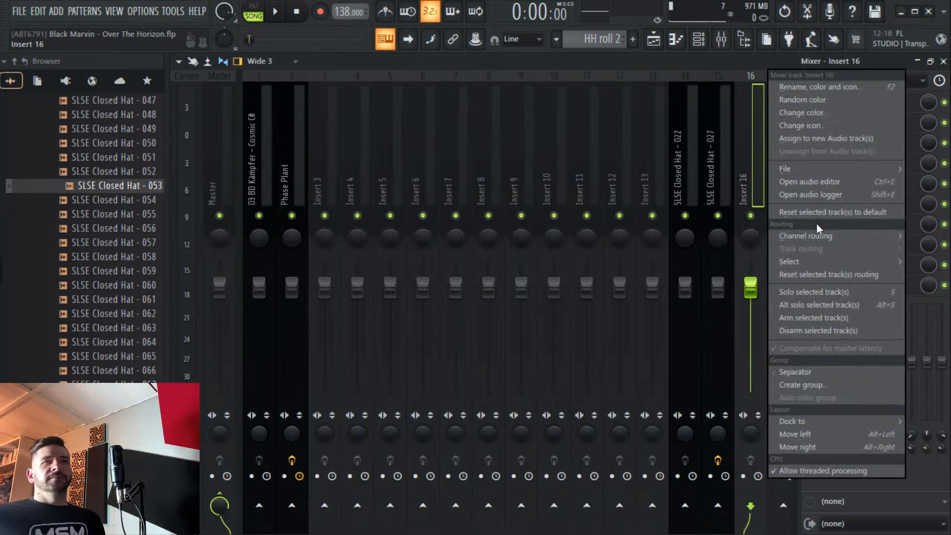
pyautogui.moveTo(817, 237)
pyautogui.click(717, 238)
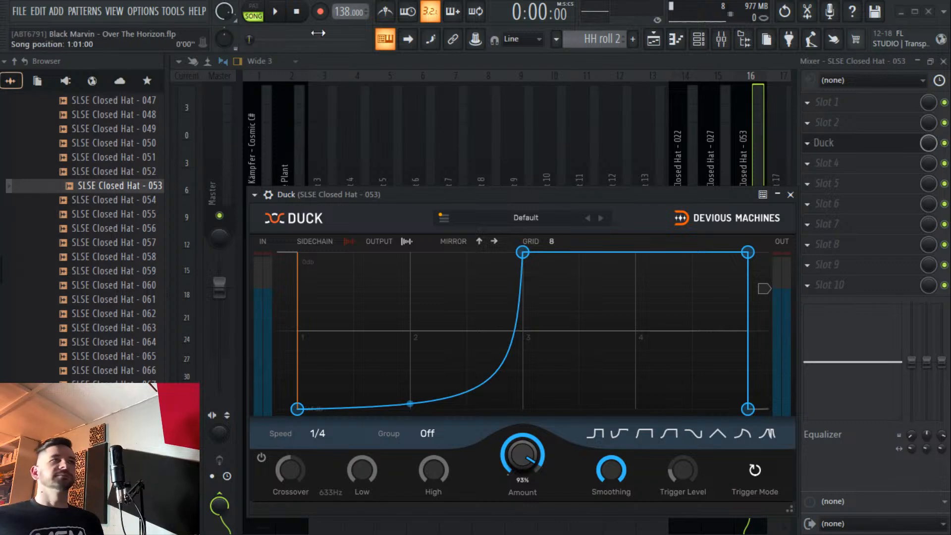
# Start playback and set the Duck amount on closed hat 053 to 91%.
pyautogui.press('space')
pyautogui.scroll(-2, 522, 454)
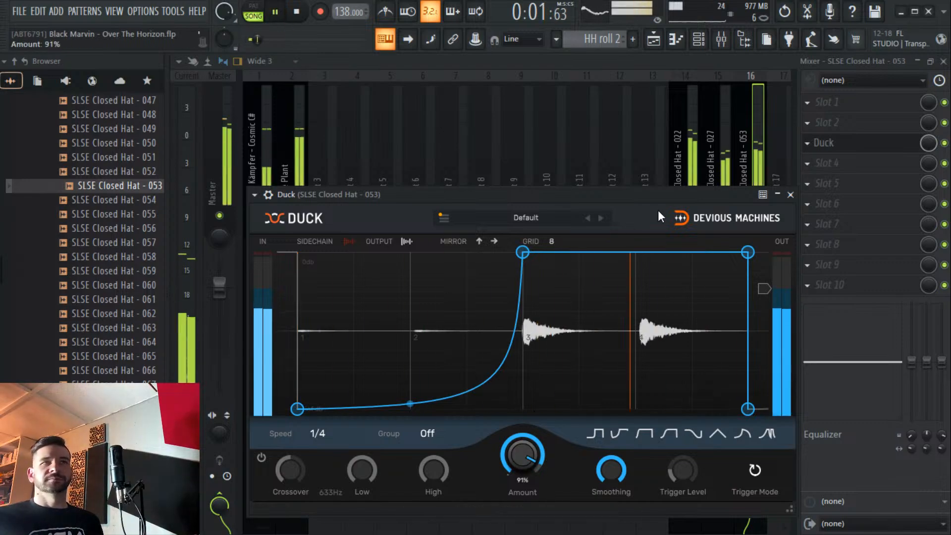
# Load Fruity parametric EQ 2 into effect slot 7 of closed hat 053's mixer track.
pyautogui.click(861, 233)
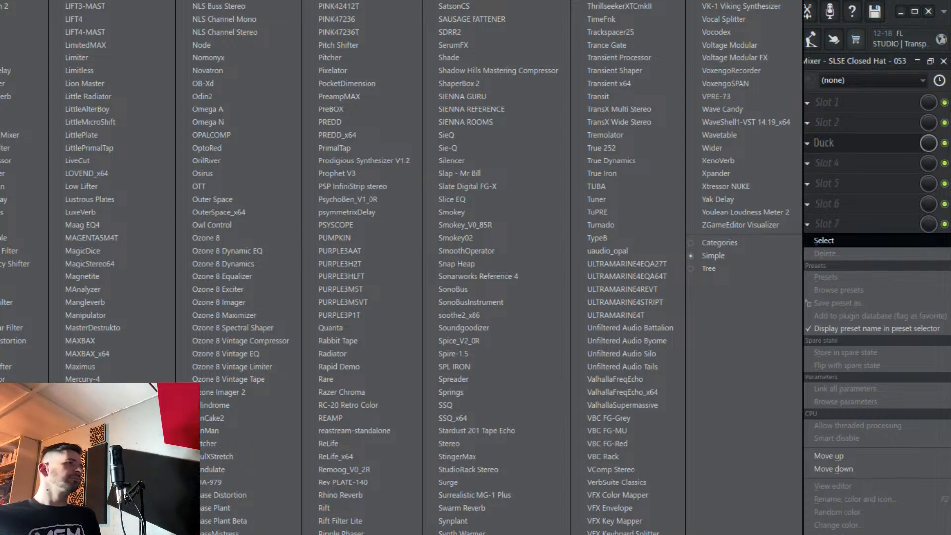
pyautogui.press('Escape')
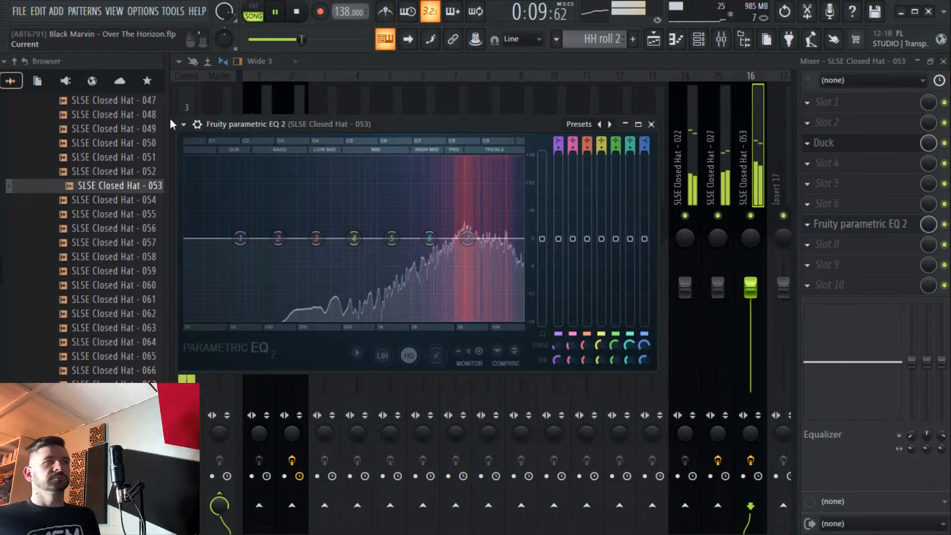
# Apply the HP preset to closed hat 053's EQ, raise its cutoff to about 2 kHz and cut band 6 near 5 kHz.
pyautogui.click(184, 124)
pyautogui.click(351, 252)
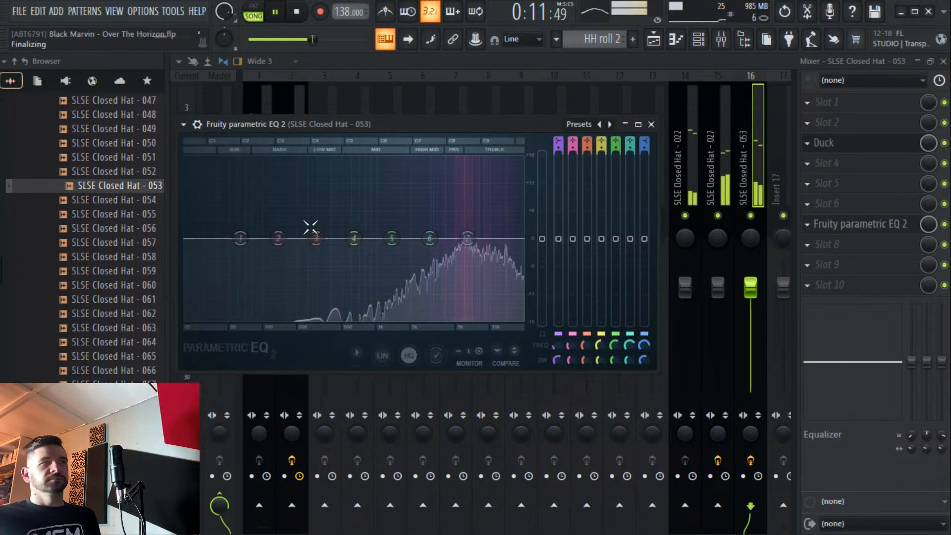
pyautogui.moveTo(282, 259); pyautogui.dragTo(475, 275)
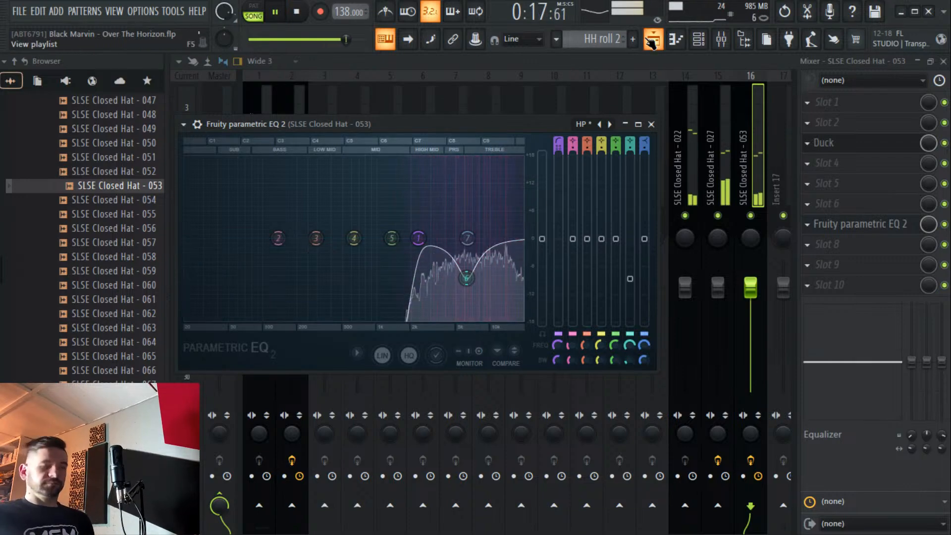
pyautogui.click(653, 40)
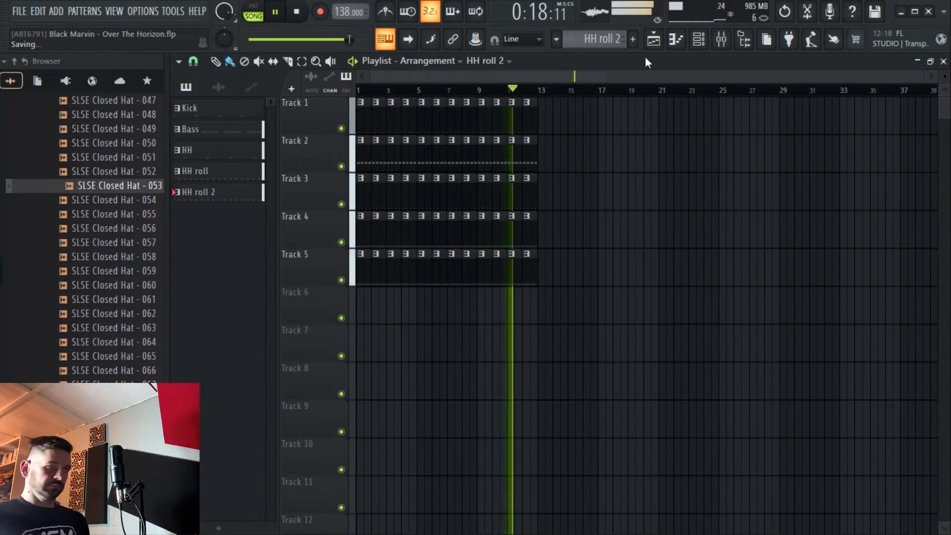
# Show the channel rack and switch the sample browser from the SLSE Closed Hats folder to the SLSE Open Hats folder.
pyautogui.click(698, 39)
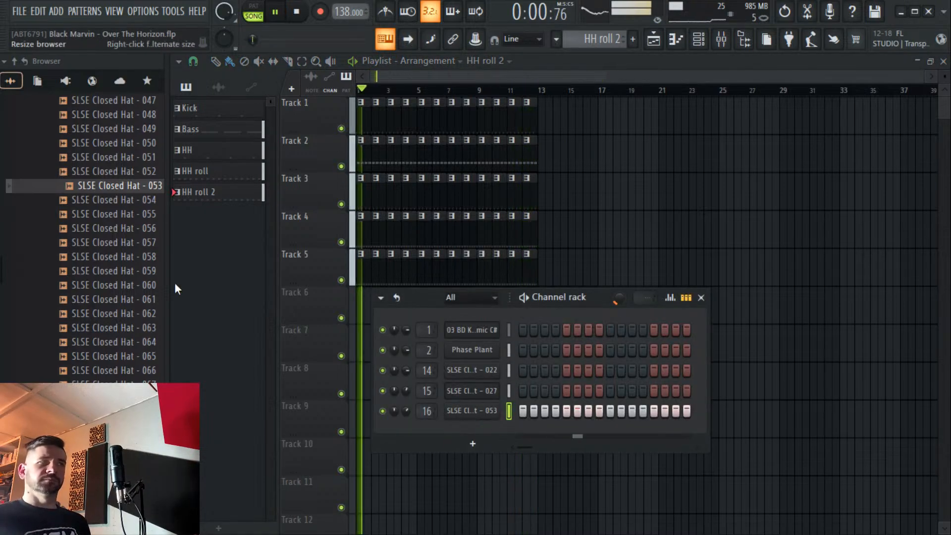
pyautogui.scroll(-10, 121, 286)
pyautogui.scroll(20, 121, 287)
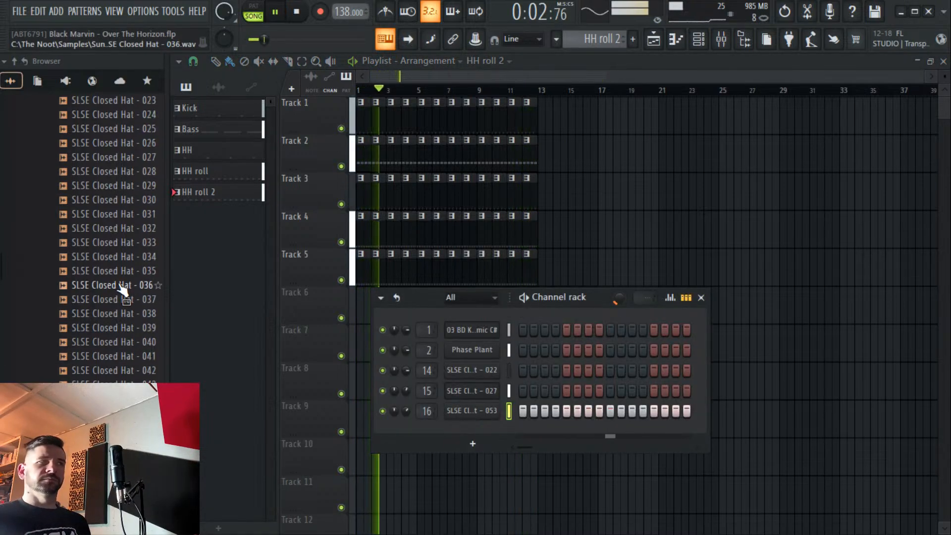
pyautogui.scroll(-5, 120, 287)
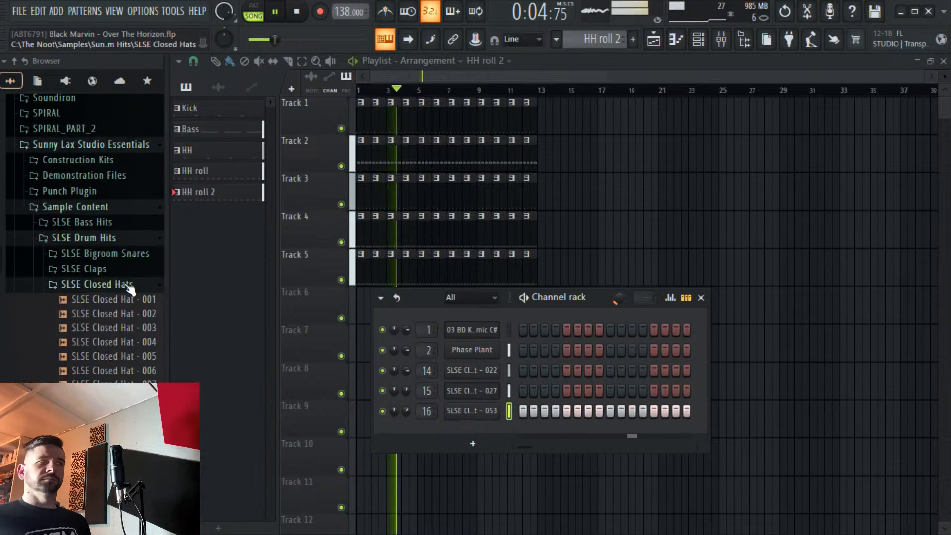
pyautogui.click(123, 286)
pyautogui.scroll(-7, 129, 379)
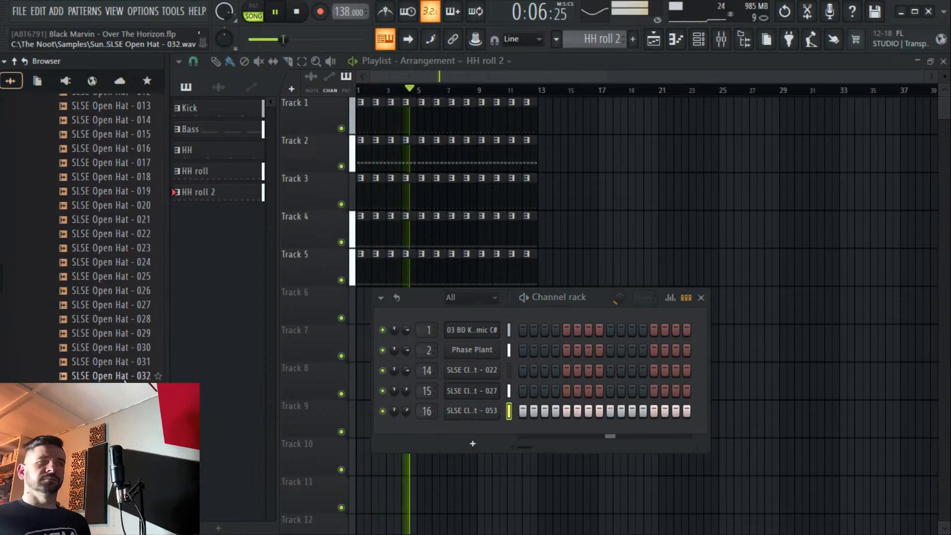
# Audition the SLSE open hat samples from 032 to 043 one by one against the playing loop.
pyautogui.click(122, 305)
pyautogui.click(120, 334)
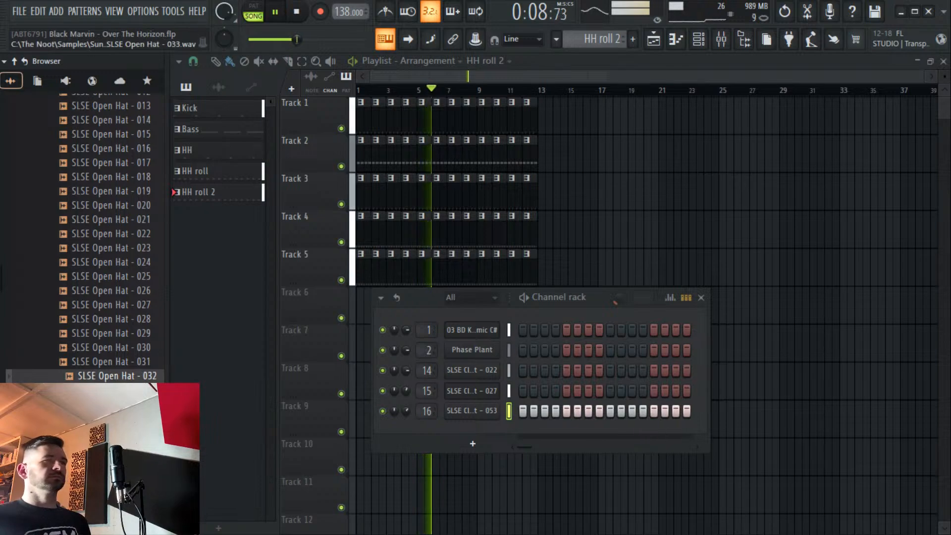
pyautogui.scroll(-3, 106, 322)
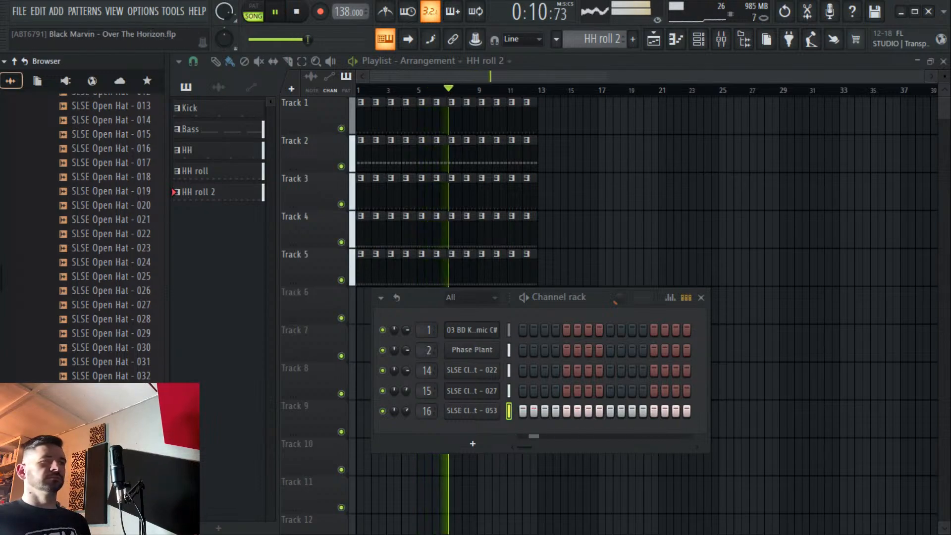
pyautogui.click(104, 334)
pyautogui.scroll(-6, 105, 321)
pyautogui.click(82, 179)
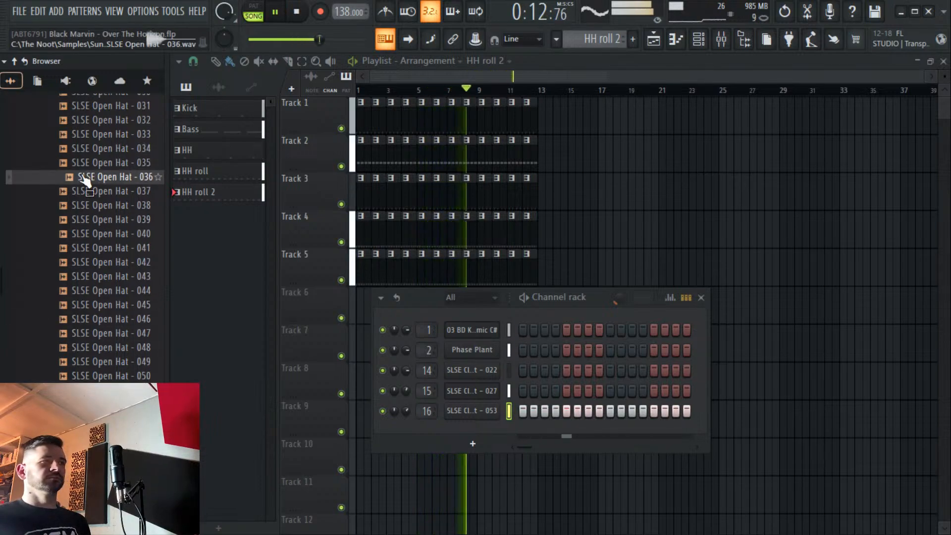
pyautogui.click(99, 192)
pyautogui.click(101, 205)
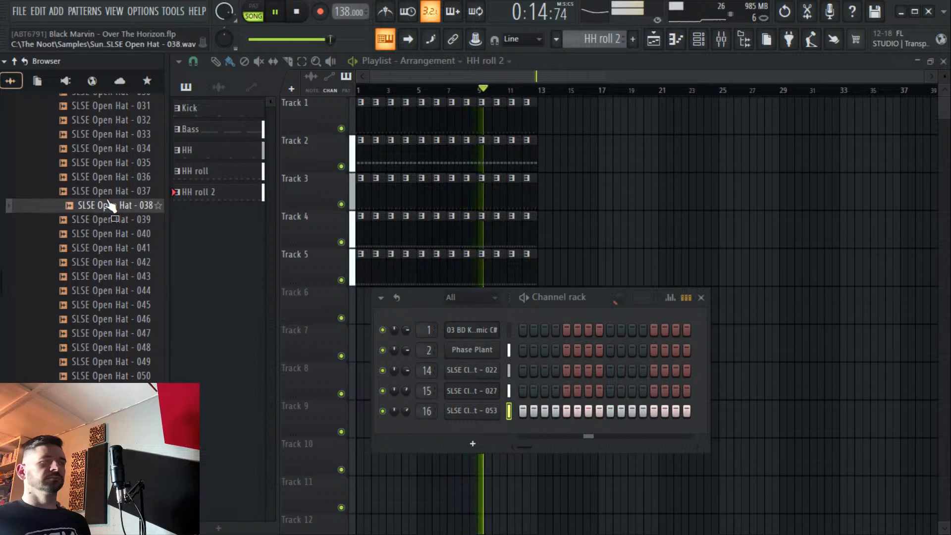
pyautogui.click(110, 232)
pyautogui.click(112, 219)
pyautogui.click(113, 234)
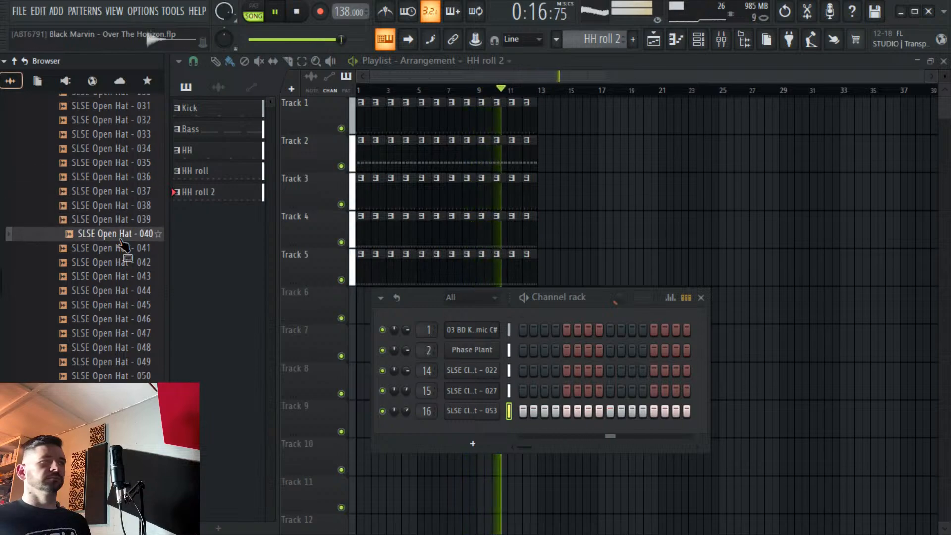
pyautogui.click(126, 262)
pyautogui.click(128, 250)
pyautogui.click(126, 275)
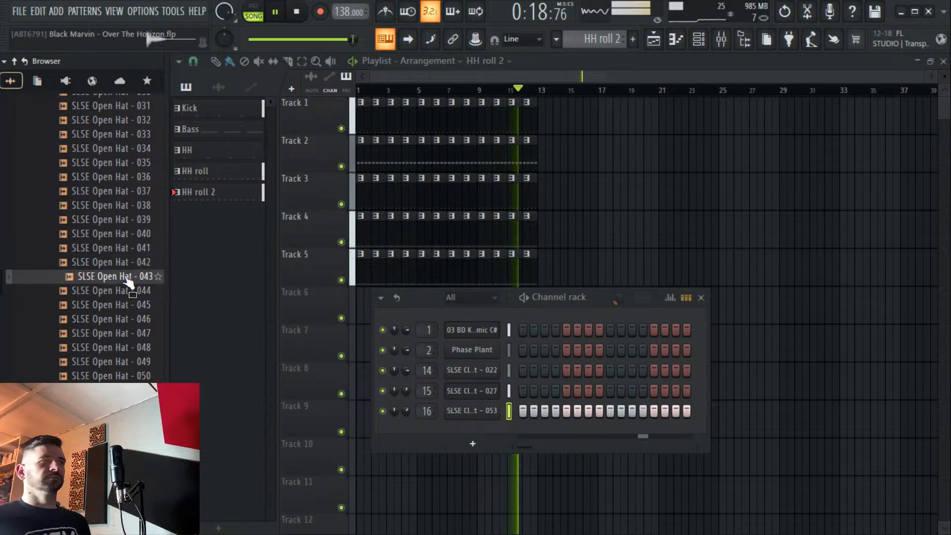
# Add SLSE Open Hat - 044 as a new channel and create a new pattern named OH.
pyautogui.click(126, 291)
pyautogui.moveTo(127, 297); pyautogui.dragTo(490, 436)
pyautogui.click(632, 39)
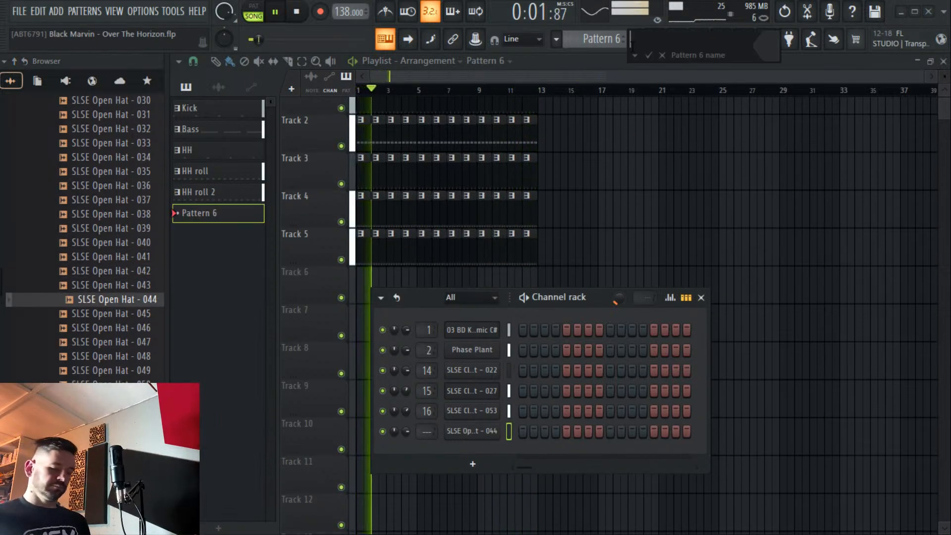
pyautogui.write('OH')
pyautogui.press('Return')
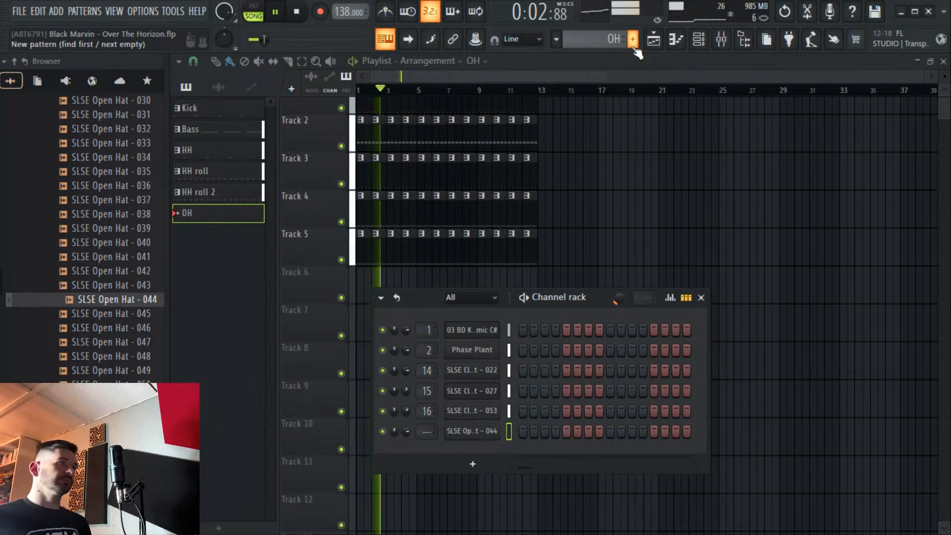
# Program open hat 044 on steps 3, 7, 11 and 15 and lay the OH pattern across the first 12 bars of Track 6.
pyautogui.click(545, 433)
pyautogui.click(588, 434)
pyautogui.click(632, 431)
pyautogui.click(676, 432)
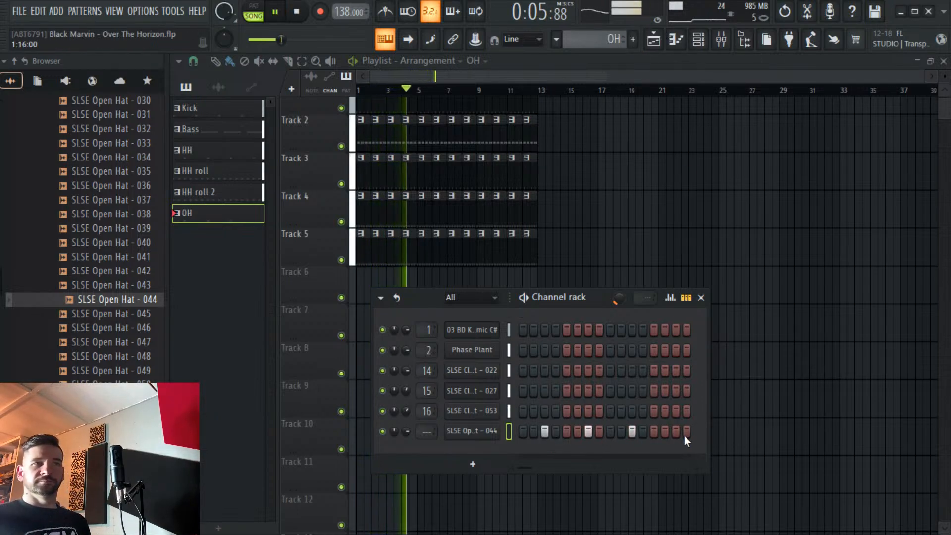
pyautogui.moveTo(484, 271)
pyautogui.mouseDown()
pyautogui.moveTo(515, 278)
pyautogui.moveTo(462, 286)
pyautogui.moveTo(362, 271)
pyautogui.mouseUp()
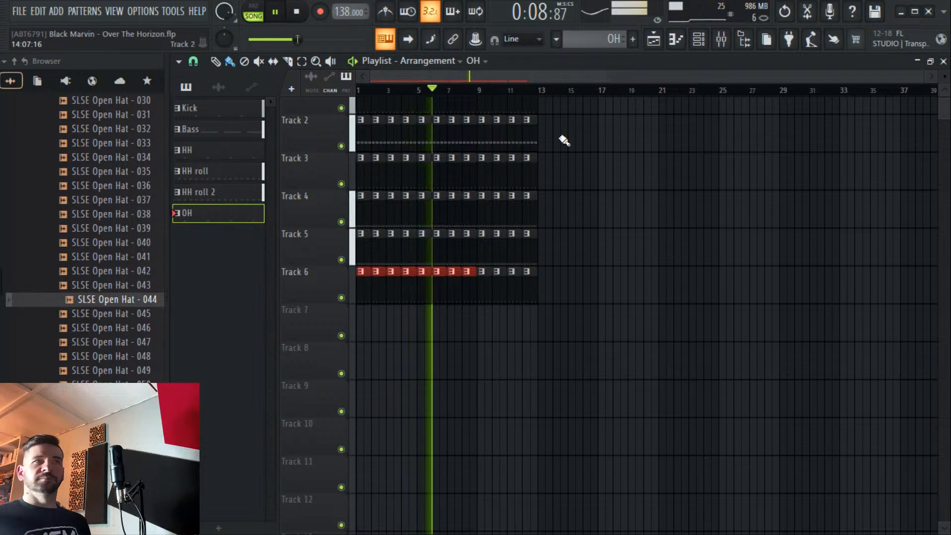
# Route the open hat 044 channel to mixer insert 17.
pyautogui.click(698, 39)
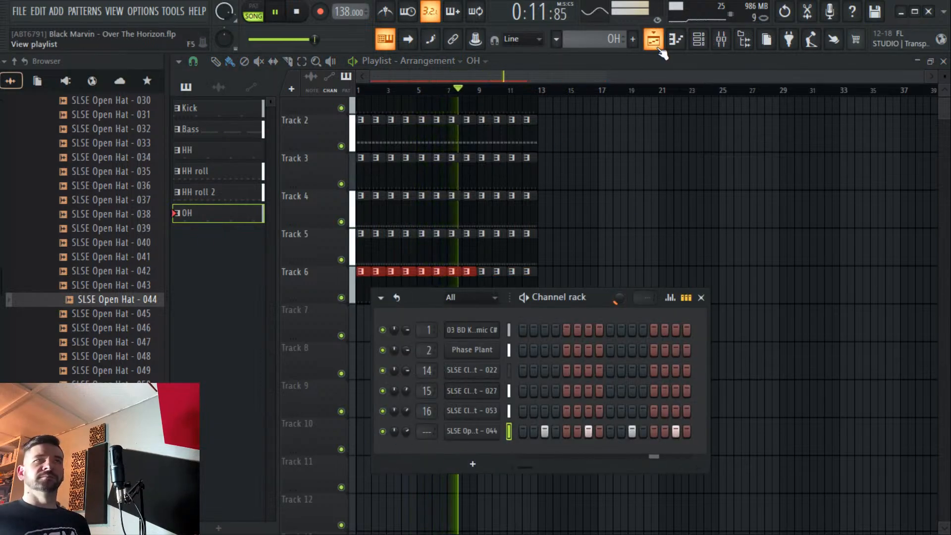
pyautogui.click(721, 39)
pyautogui.scroll(-3, 487, 198)
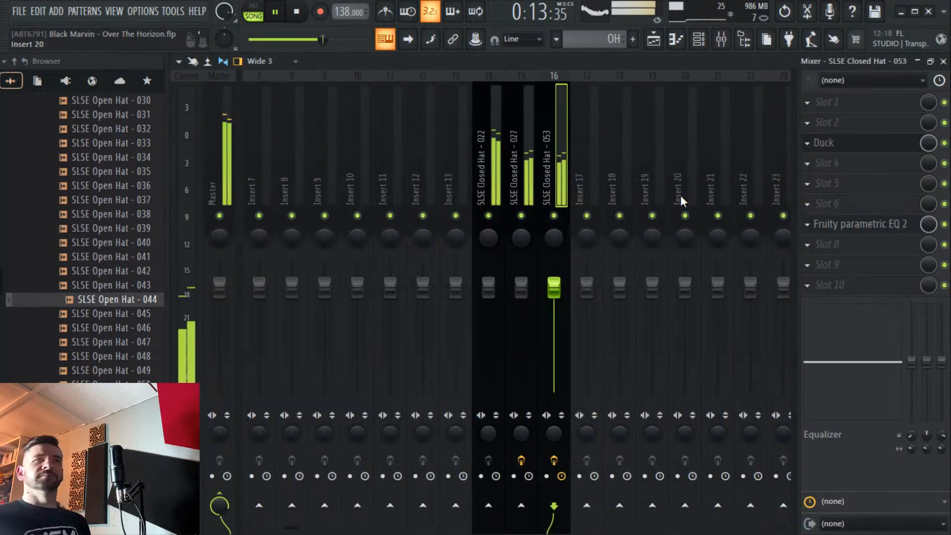
pyautogui.rightClick(601, 192)
pyautogui.moveTo(662, 238)
pyautogui.click(812, 235)
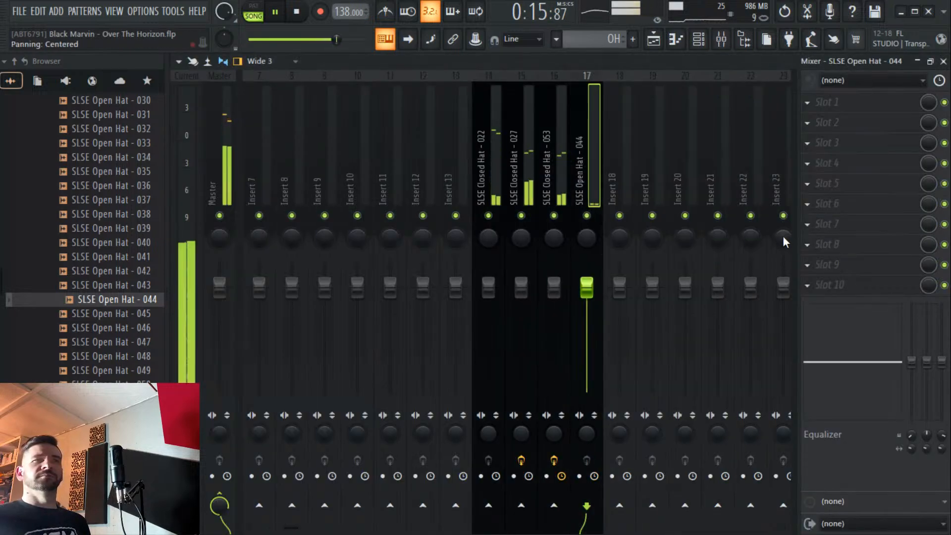
pyautogui.click(817, 201)
pyautogui.moveTo(824, 199)
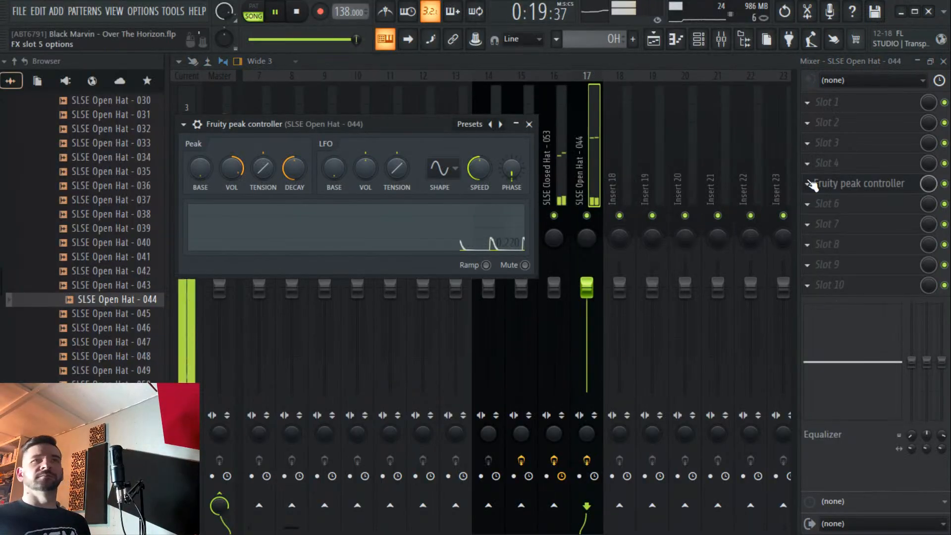
pyautogui.click(808, 184)
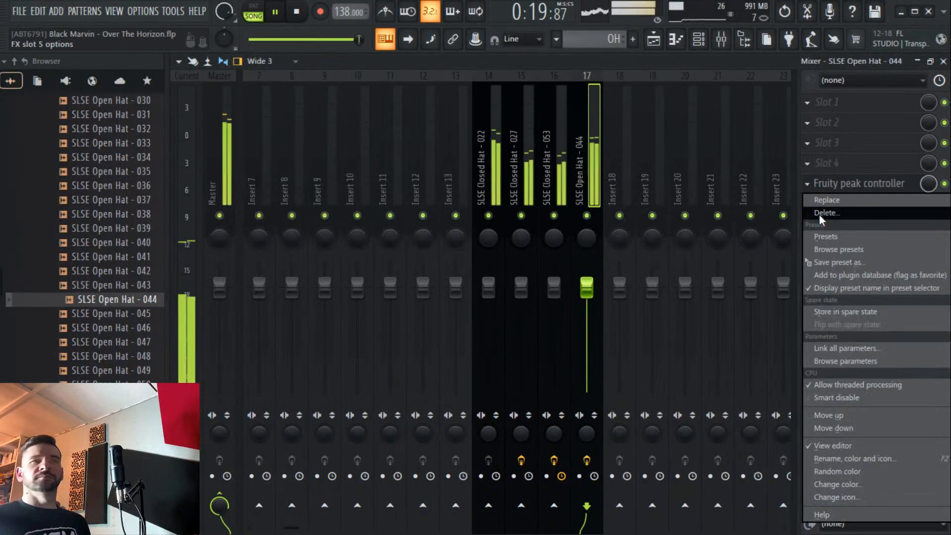
pyautogui.click(819, 214)
# Load Fruity parametric EQ 2 into effect slot 2 of open hat 044's mixer track.
pyautogui.click(826, 122)
pyautogui.moveTo(823, 139)
pyautogui.click(9, 6)
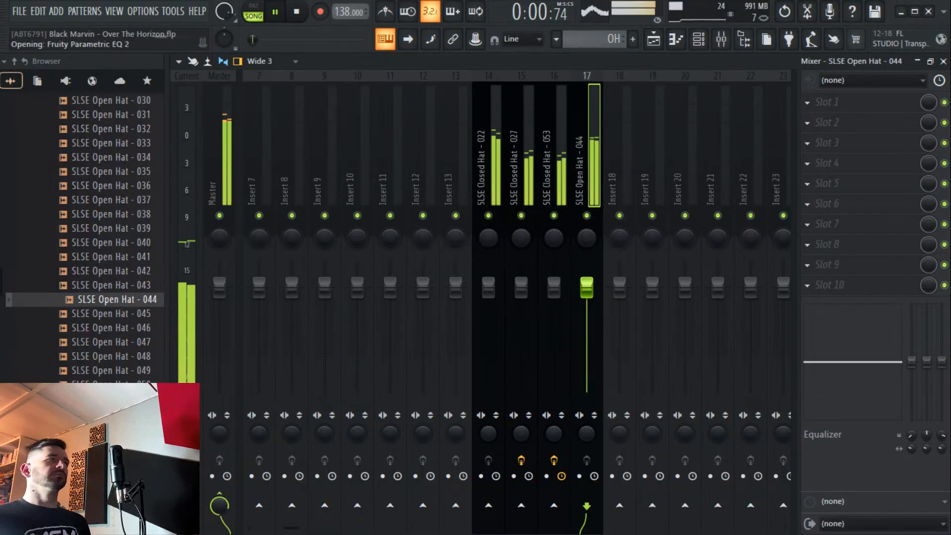
# Apply a high-pass preset to open hat 044's EQ, adjust its curve, and stop playback back in the playlist.
pyautogui.click(272, 212)
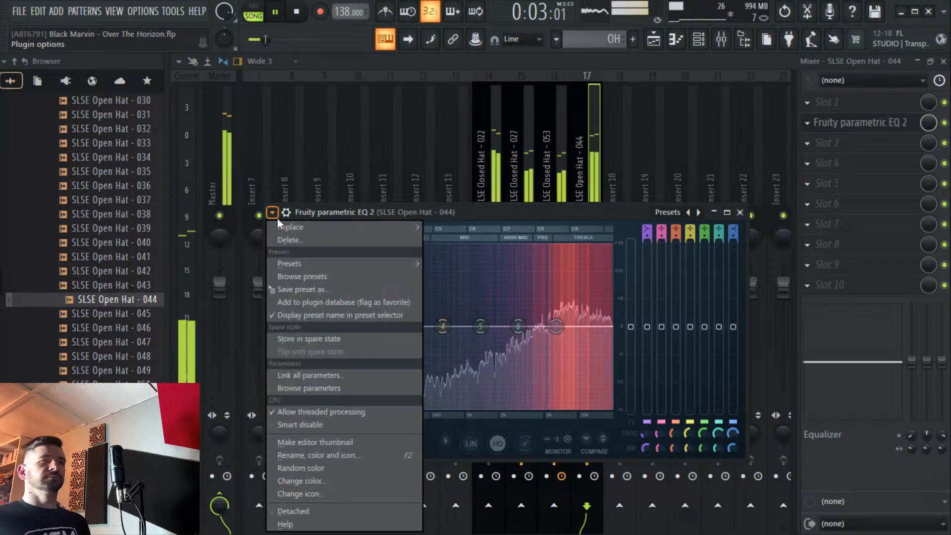
pyautogui.moveTo(282, 264)
pyautogui.click(453, 324)
pyautogui.moveTo(329, 325); pyautogui.dragTo(589, 346)
pyautogui.click(740, 212)
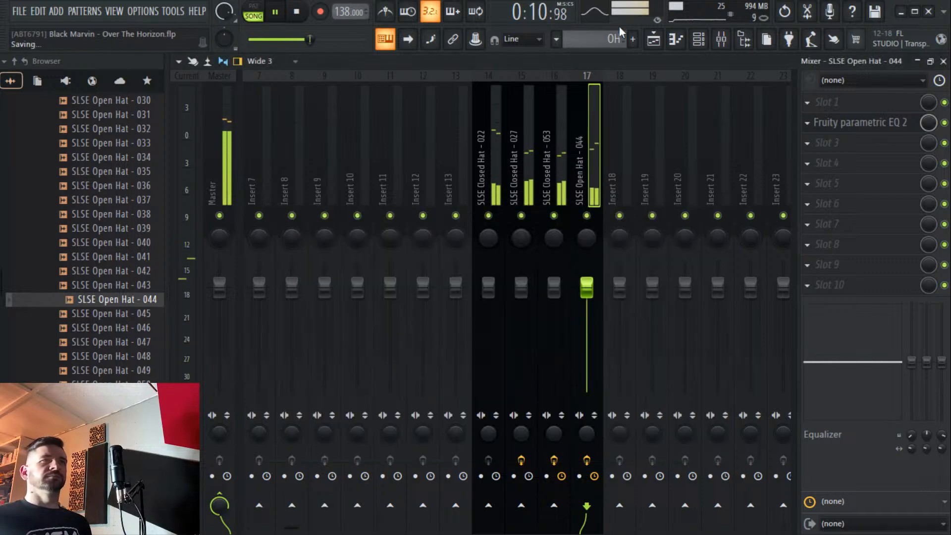
pyautogui.click(653, 39)
pyautogui.press('space')
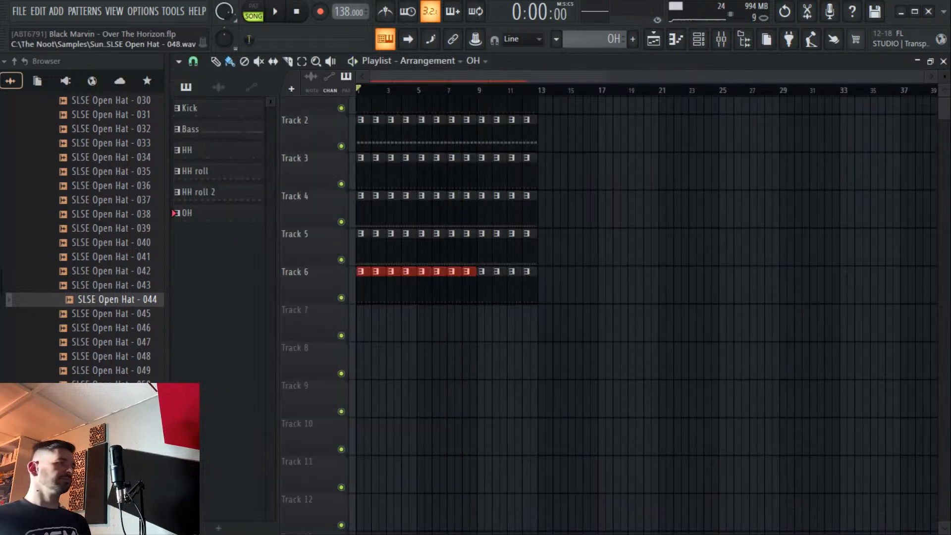
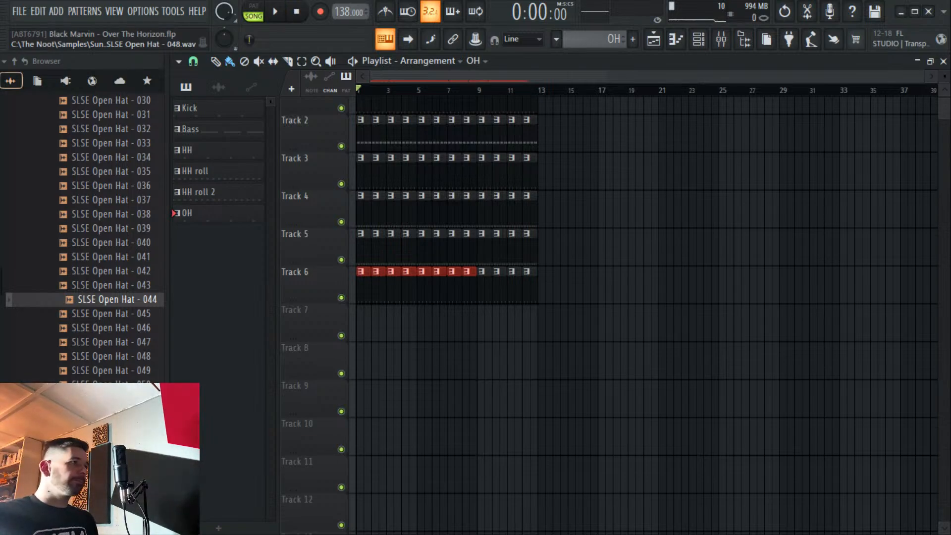
# Browse through the remaining open hat samples and the other SLSE drum hit folders.
pyautogui.scroll(-20, 154, 257)
pyautogui.click(143, 299)
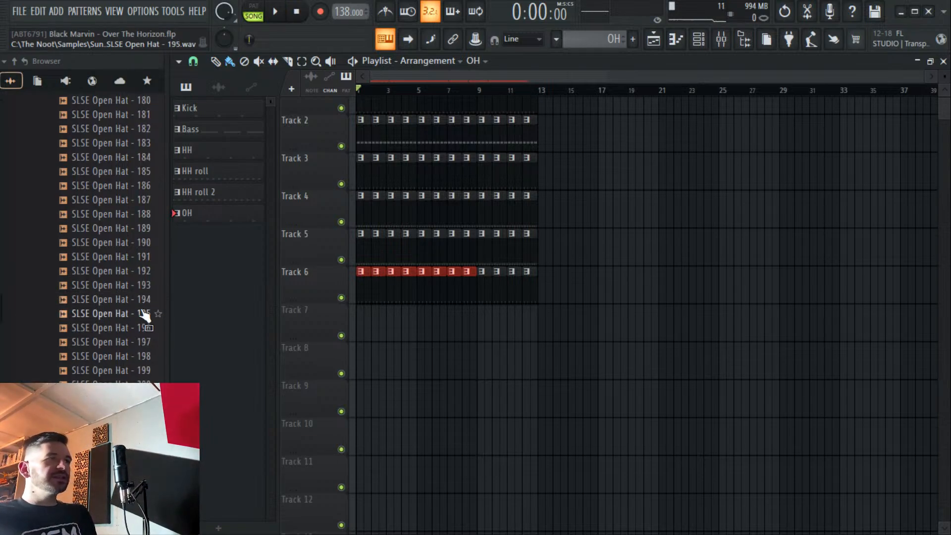
pyautogui.scroll(-7, 149, 307)
pyautogui.scroll(7, 124, 346)
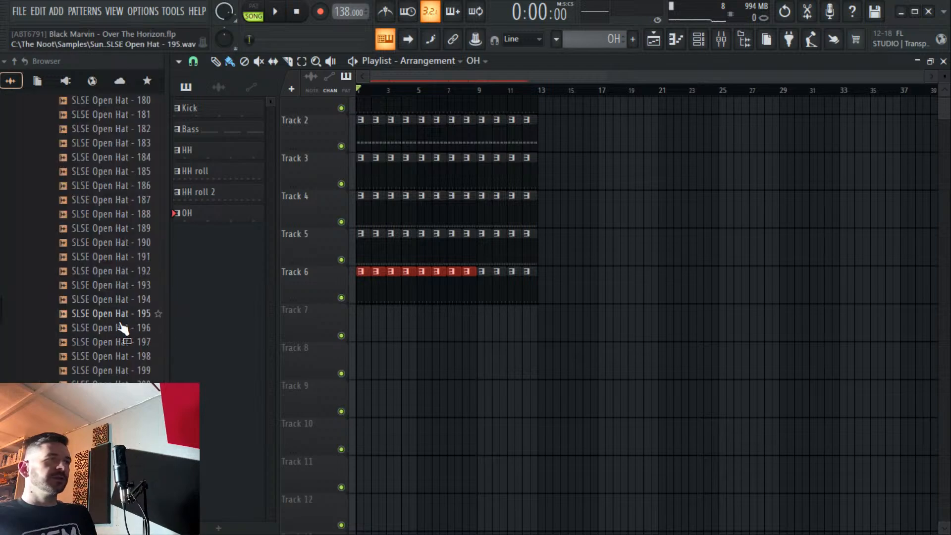
pyautogui.scroll(20, 119, 315)
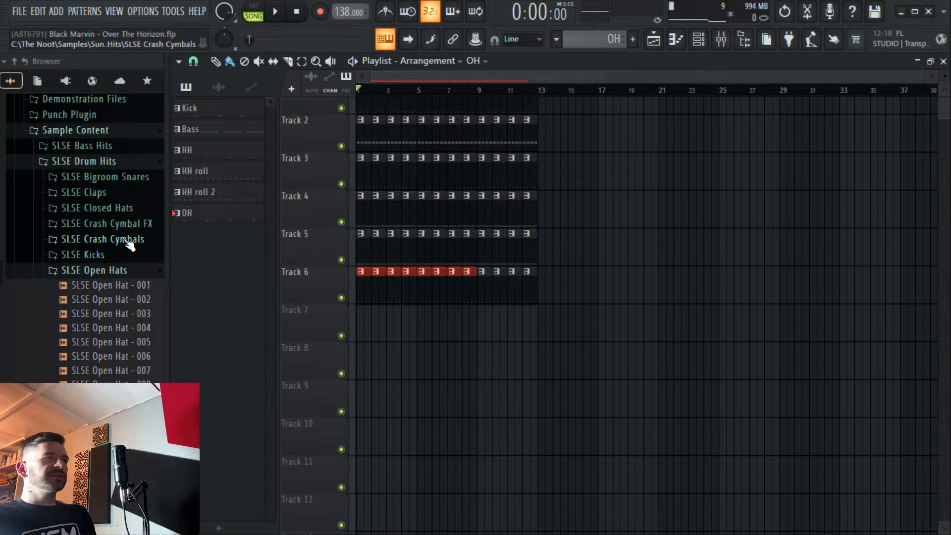
pyautogui.scroll(4, 129, 244)
pyautogui.scroll(-6, 118, 232)
pyautogui.scroll(2, 121, 258)
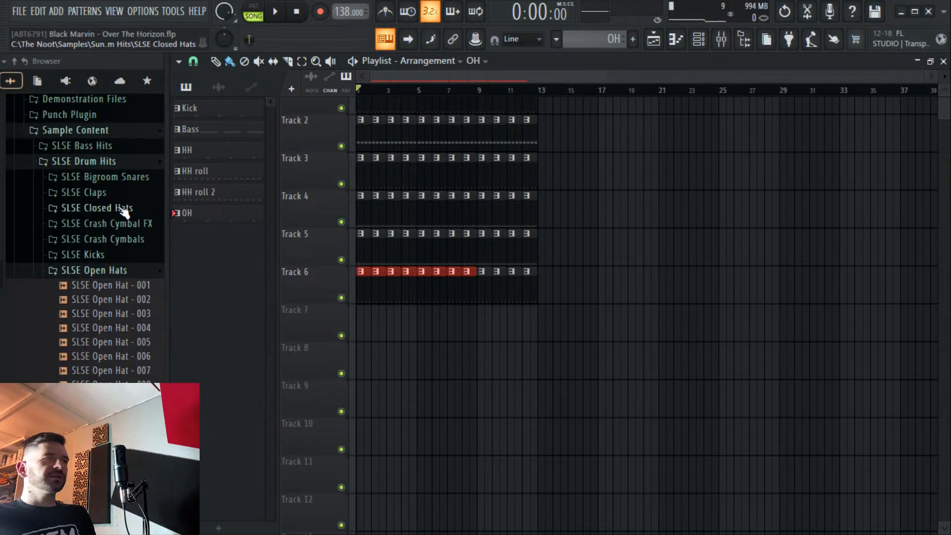
# Open the SLSE Claps folder and audition SLSE Clap - 018 and SLSE Clap - 011.
pyautogui.click(120, 197)
pyautogui.click(127, 307)
pyautogui.scroll(-4, 127, 292)
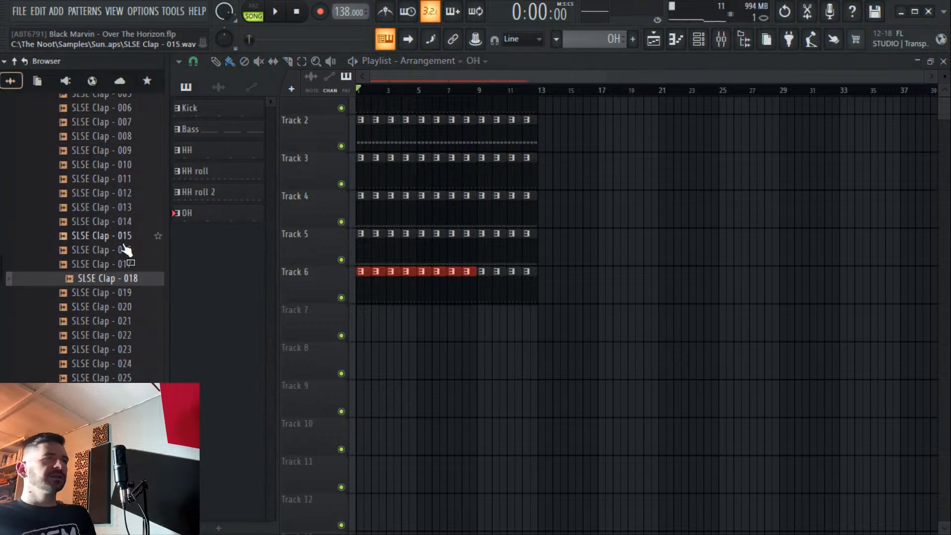
pyautogui.click(114, 180)
# Create a new pattern named Clap with the channel rack shown.
pyautogui.click(698, 40)
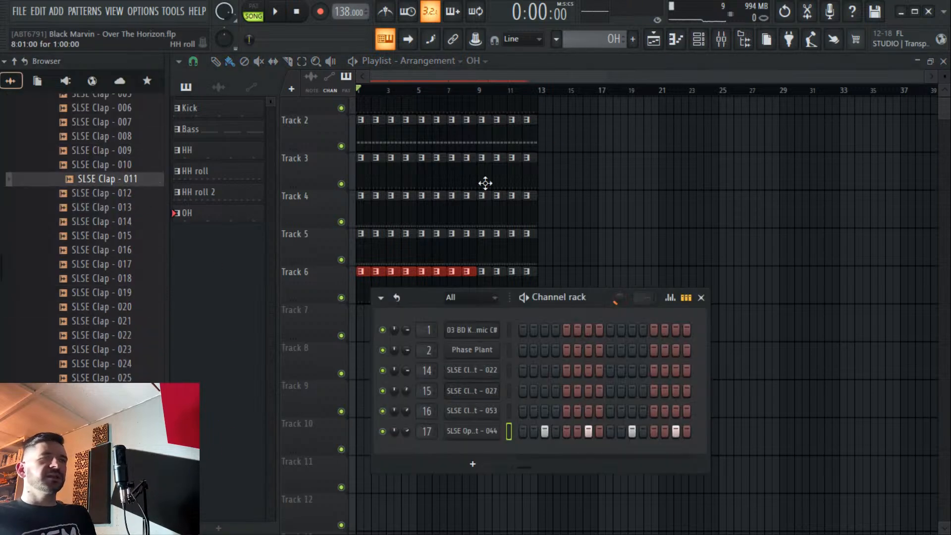
pyautogui.click(632, 39)
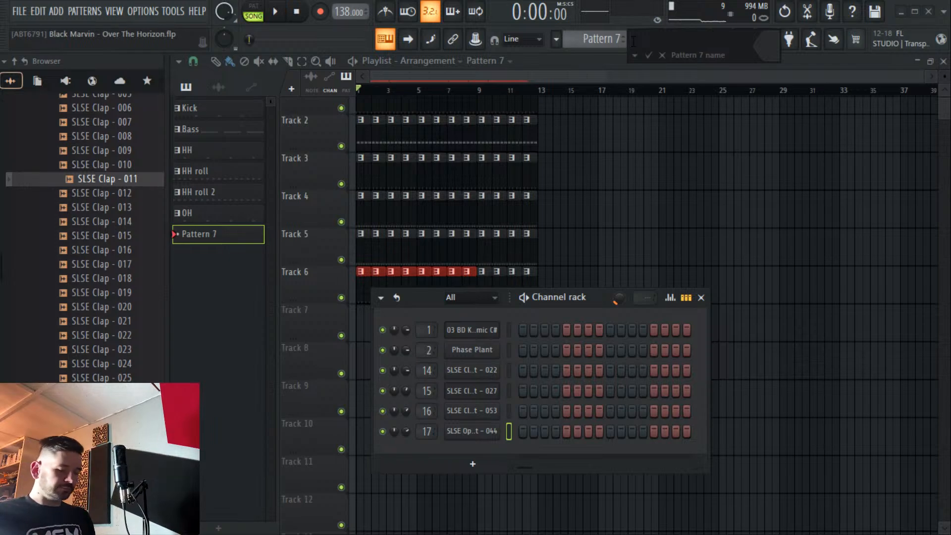
pyautogui.press('Return')
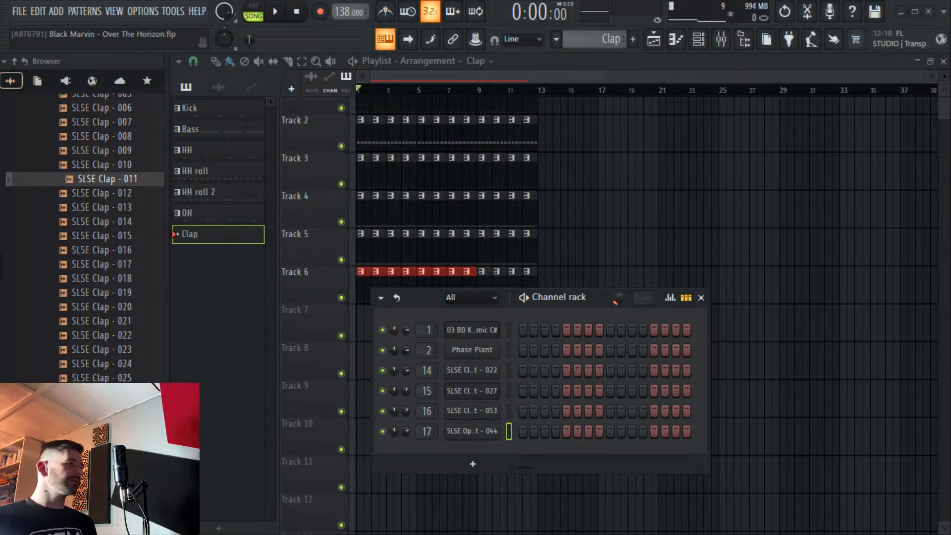
# Audition the claps around SLSE Clap - 011 and add SLSE Clap - 010 as a channel with hits on steps 5 and 13.
pyautogui.press('Down')
pyautogui.press('Up')
pyautogui.press('Up')
pyautogui.press('Up')
pyautogui.press('Up')
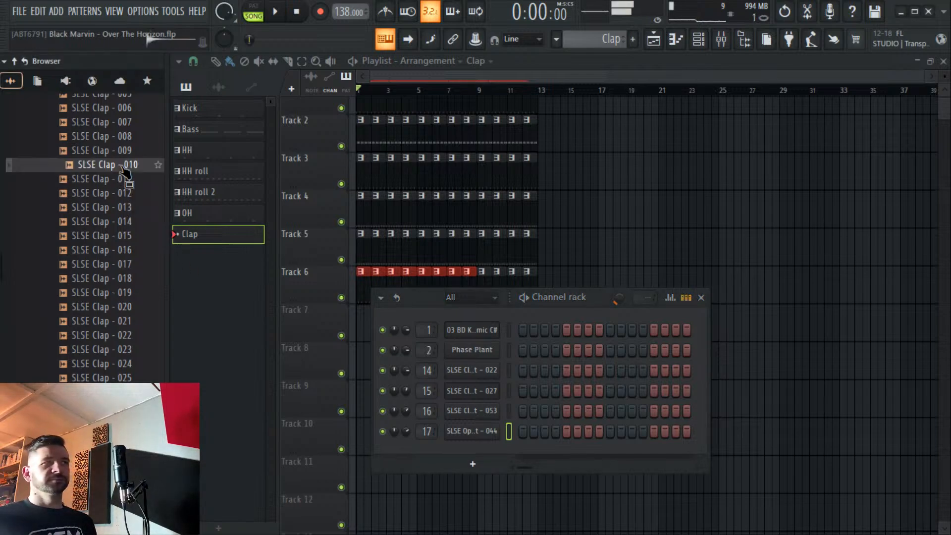
pyautogui.moveTo(123, 165); pyautogui.dragTo(535, 453)
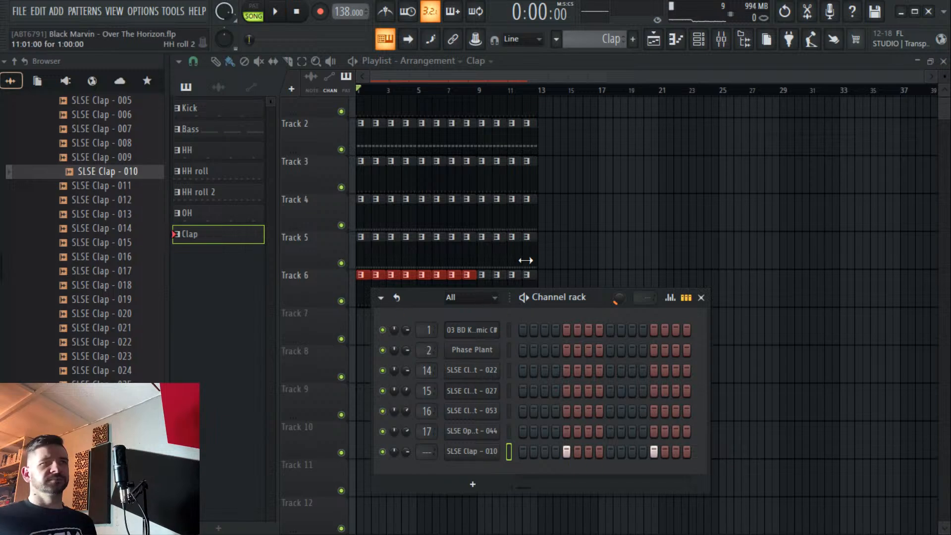
# Fill Track 7 of the playlist with the Clap pattern from bar 1 through bar 12 and start playback.
pyautogui.press('F6')
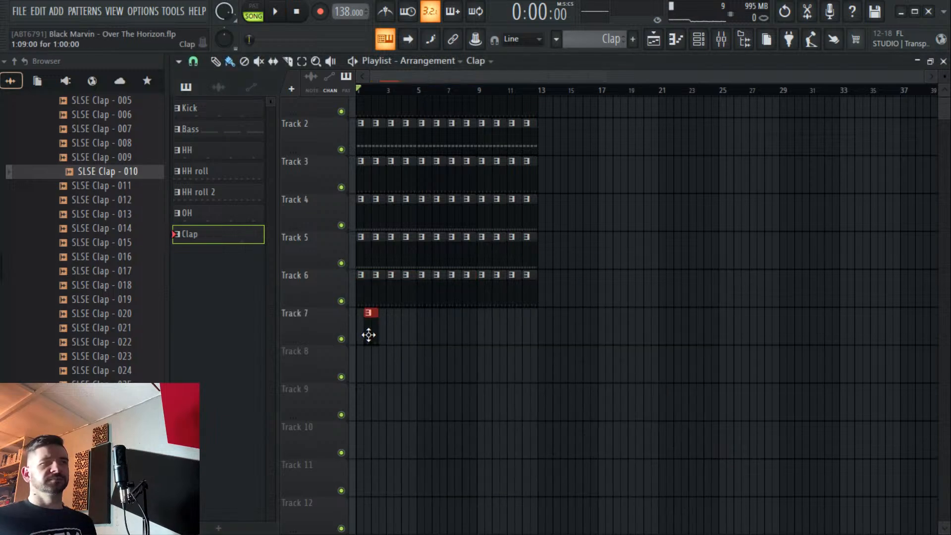
pyautogui.press('space')
pyautogui.moveTo(369, 335)
pyautogui.mouseDown()
pyautogui.moveTo(364, 327)
pyautogui.moveTo(528, 344)
pyautogui.mouseUp()
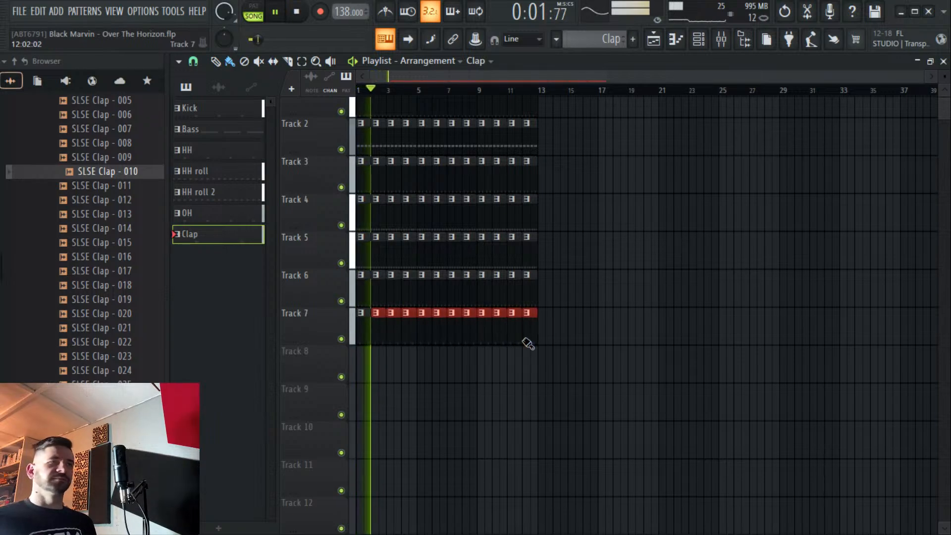
# Shape the SLSE Clap - 010 volume envelope with a decay time of 15%.
pyautogui.press('F7')
pyautogui.click(698, 39)
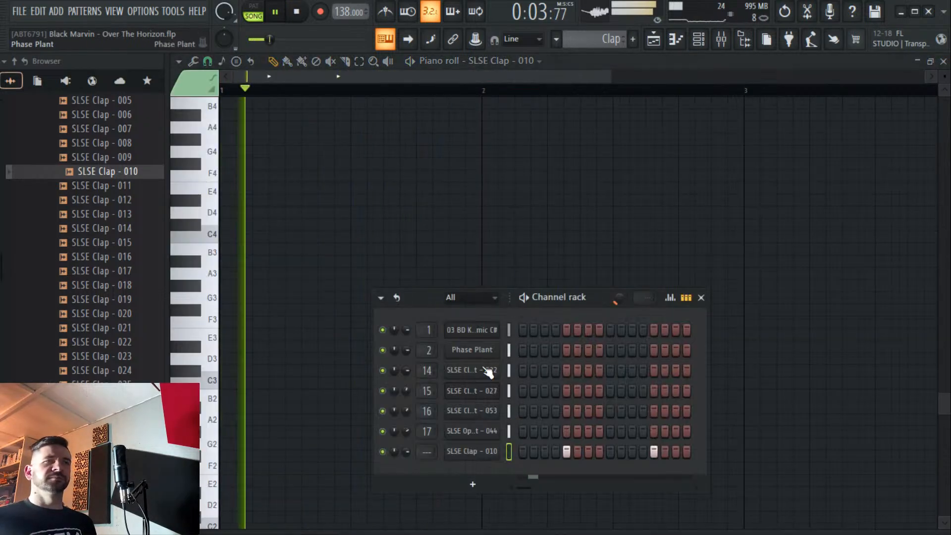
pyautogui.click(476, 451)
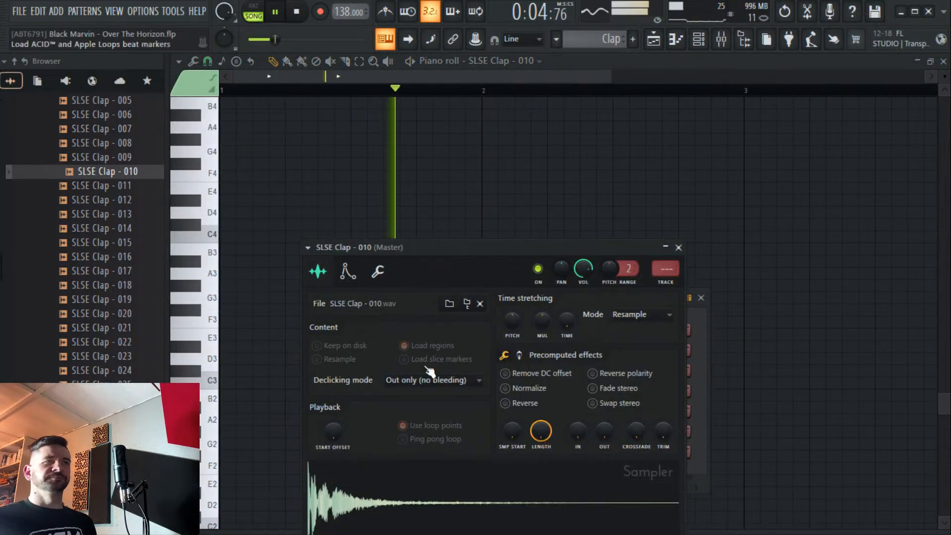
pyautogui.click(358, 276)
pyautogui.moveTo(360, 400); pyautogui.dragTo(401, 414)
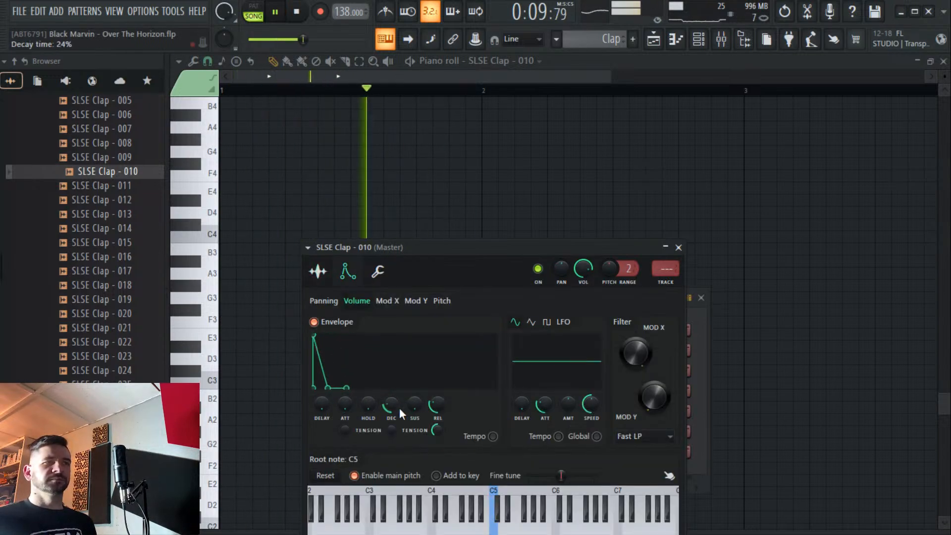
pyautogui.moveTo(393, 415); pyautogui.dragTo(393, 421)
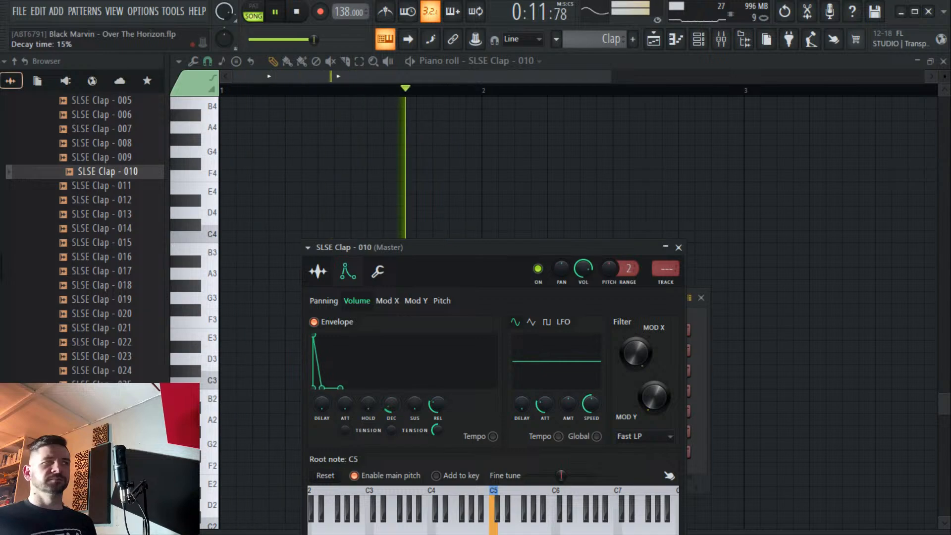
# Collapse the claps and open hats sample folders and open the SLSE Snares folder.
pyautogui.click(718, 43)
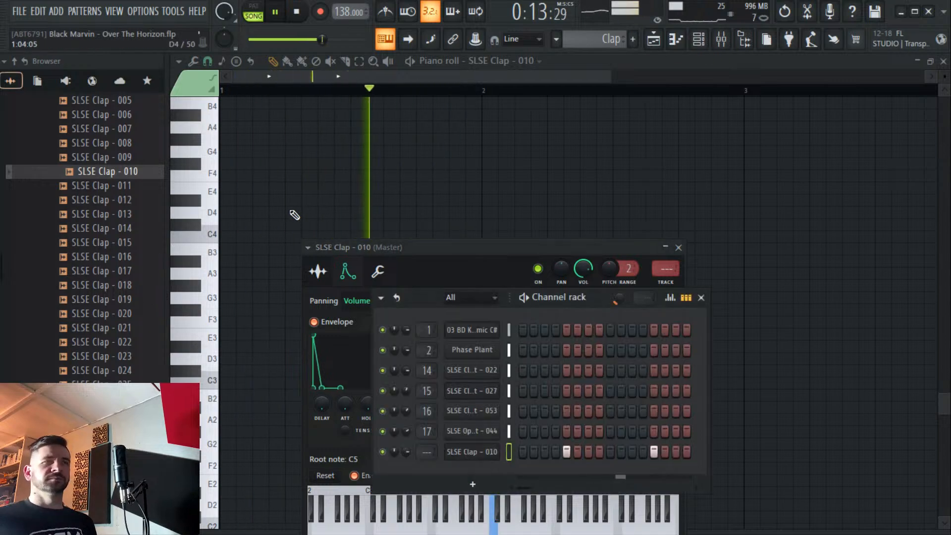
pyautogui.click(127, 187)
pyautogui.click(124, 229)
pyautogui.scroll(5, 123, 268)
pyautogui.click(119, 286)
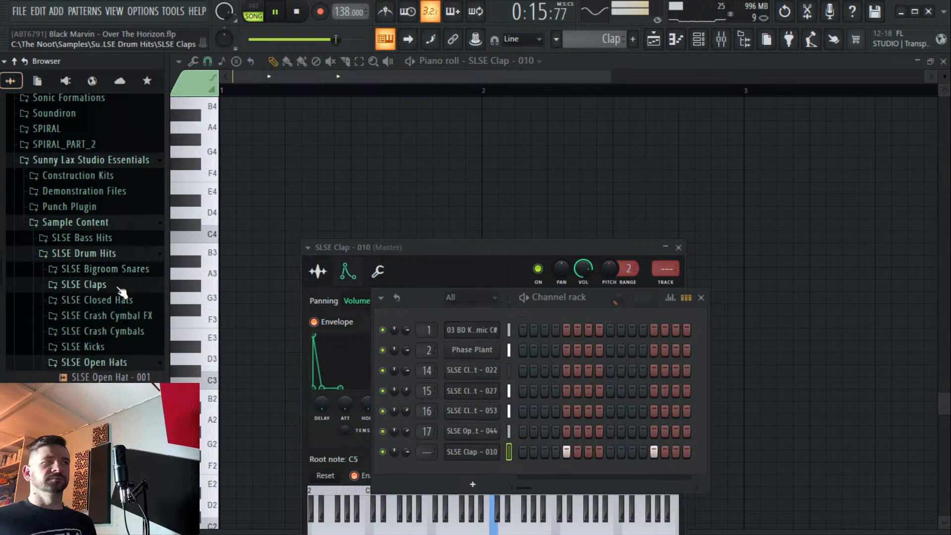
pyautogui.click(119, 363)
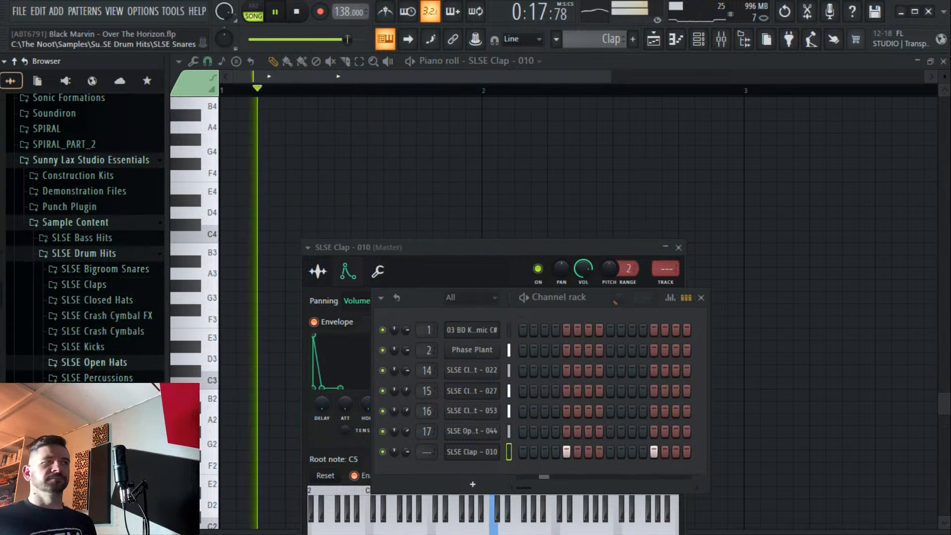
pyautogui.click(104, 269)
# Audition various samples in the SLSE Snares folder, starting with SLSE Snare - 030.
pyautogui.scroll(-5, 127, 333)
pyautogui.click(119, 336)
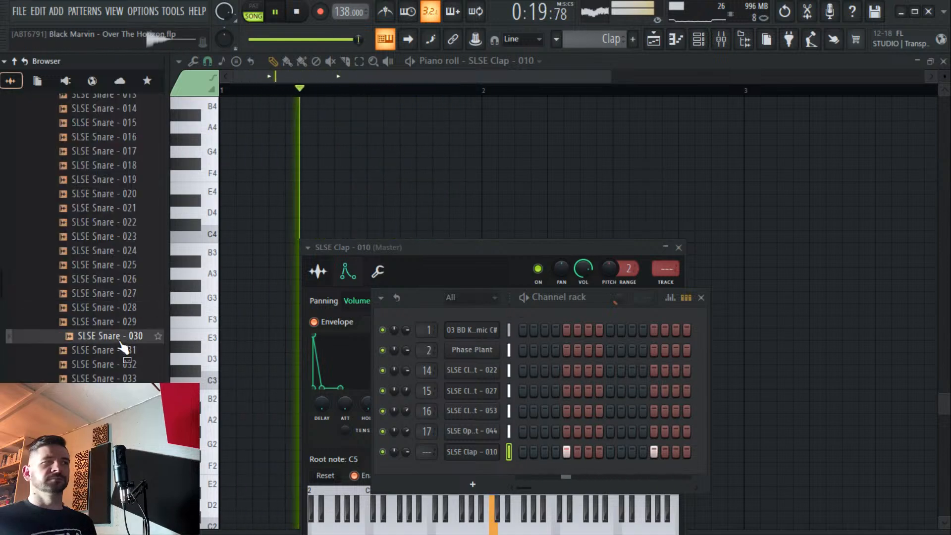
pyautogui.click(121, 352)
pyautogui.scroll(-6, 121, 342)
pyautogui.click(121, 337)
pyautogui.click(120, 294)
pyautogui.click(118, 212)
pyautogui.scroll(-2, 117, 267)
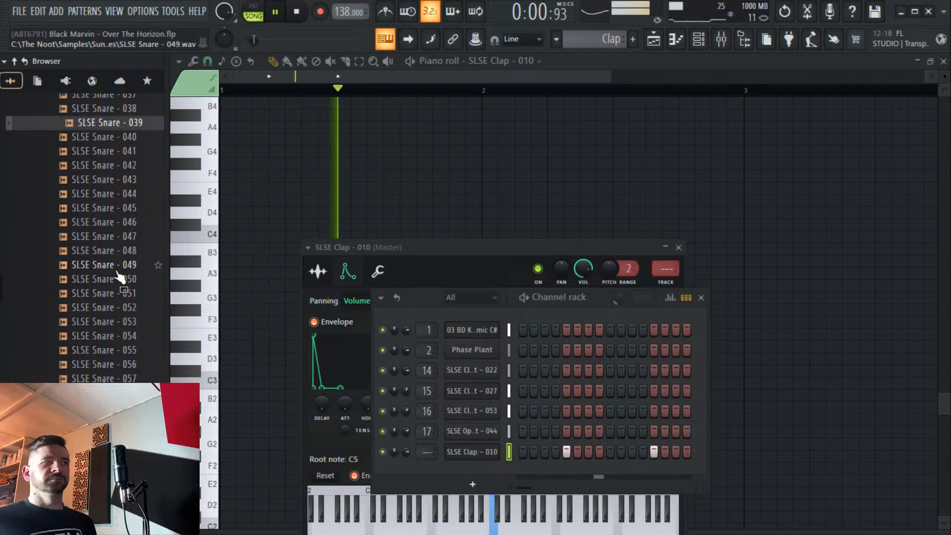
pyautogui.scroll(-5, 117, 272)
pyautogui.click(111, 266)
pyautogui.click(112, 307)
pyautogui.scroll(-8, 113, 305)
# Add SLSE Snare - 087 as a new channel and also load it in place of SLSE Clap - 010.
pyautogui.click(111, 295)
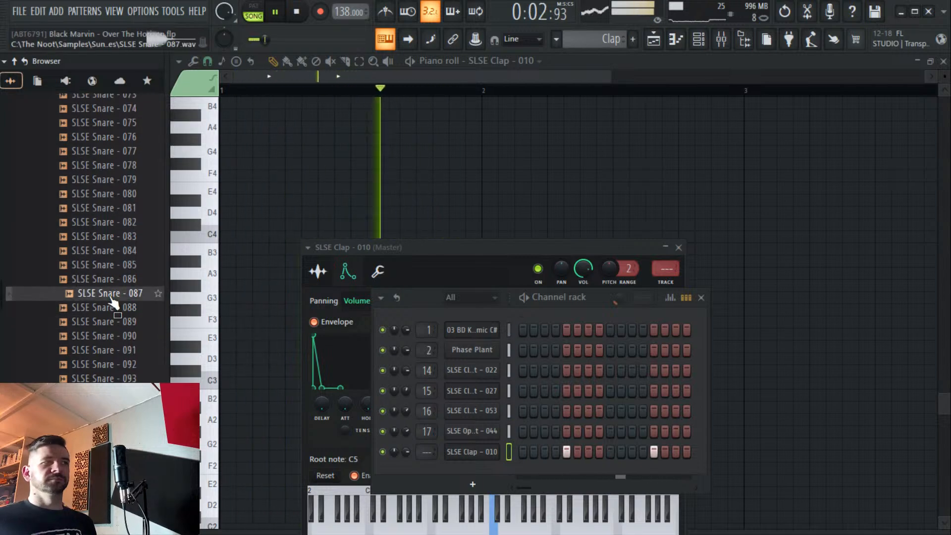
pyautogui.moveTo(112, 296); pyautogui.dragTo(473, 468)
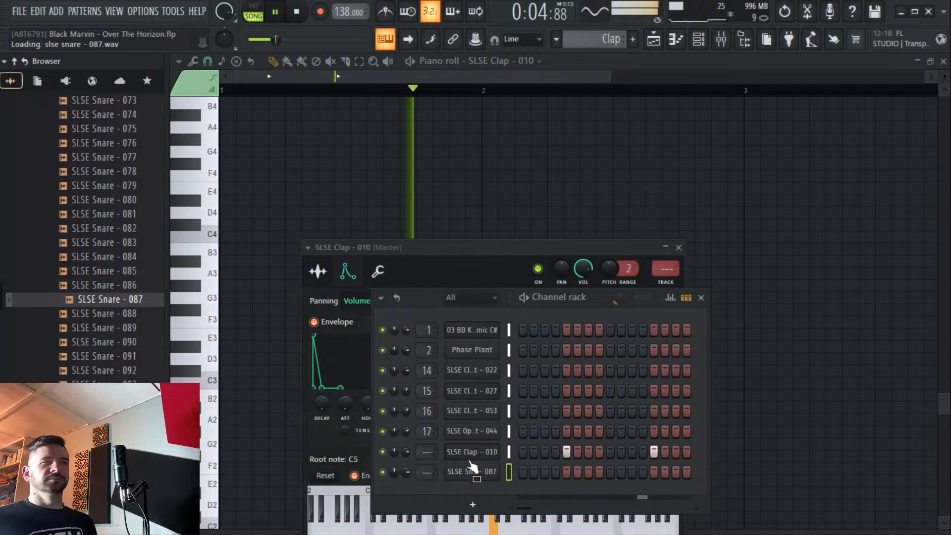
pyautogui.moveTo(109, 299); pyautogui.dragTo(488, 453)
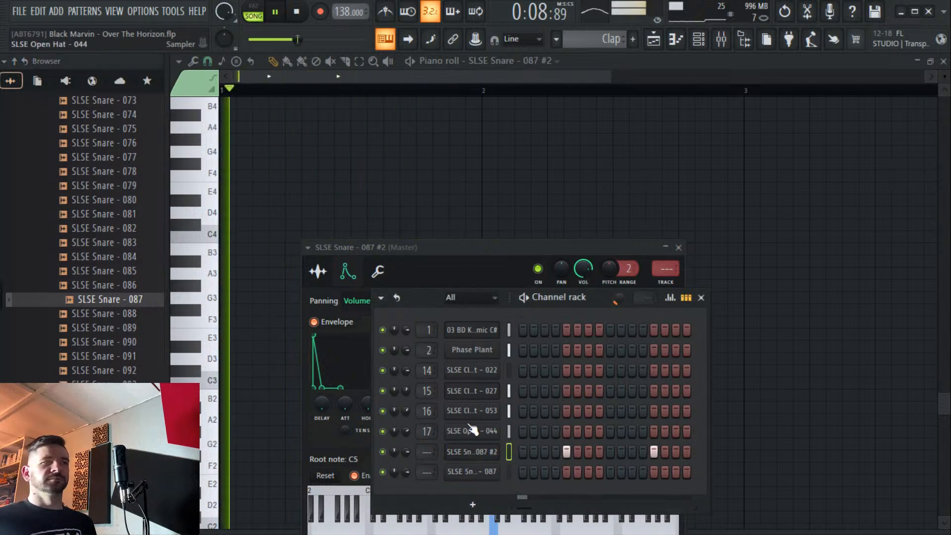
# Route the SLSE Snare - 087 #2 channel to mixer insert 11.
pyautogui.press('F9')
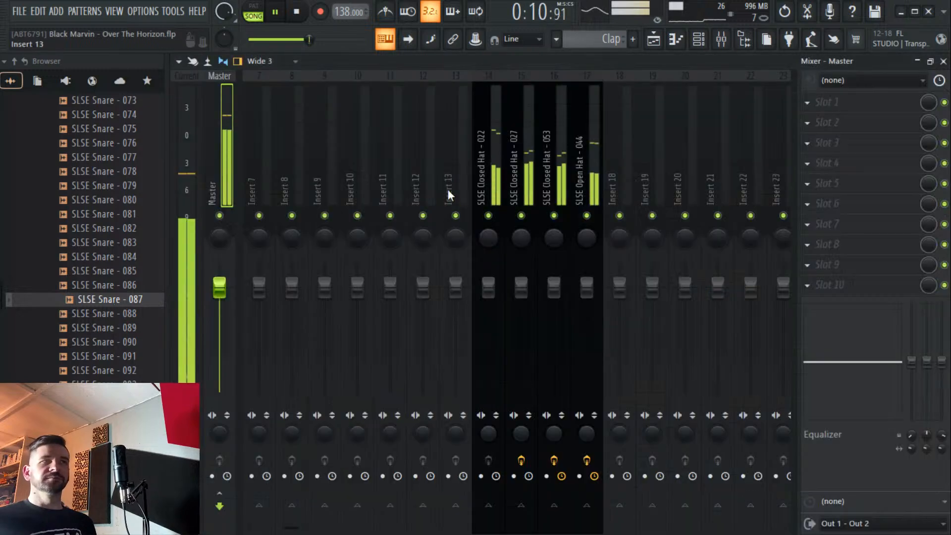
pyautogui.rightClick(402, 195)
pyautogui.moveTo(483, 240)
pyautogui.click(609, 240)
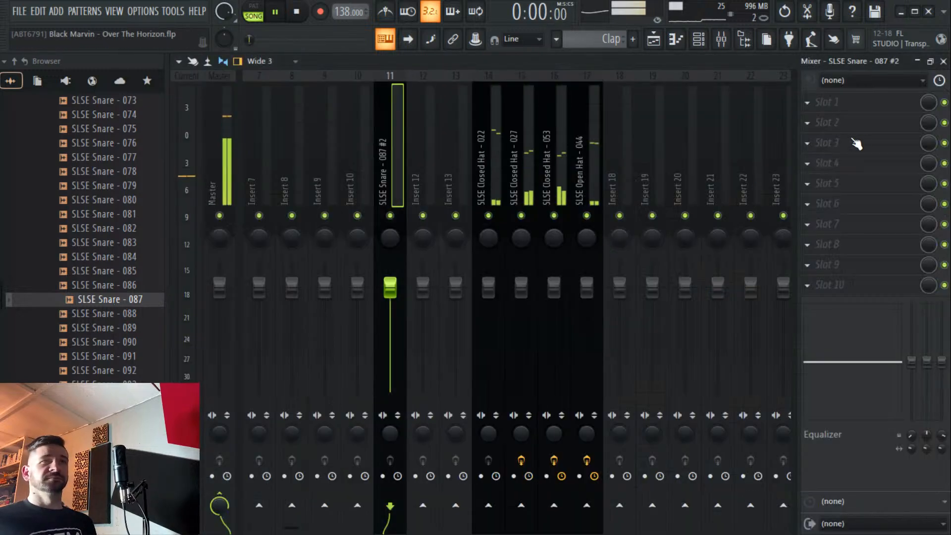
# Load Fruity Parametric EQ 2 in slot 3 of the snare's mixer insert and apply the HP preset.
pyautogui.click(856, 143)
pyautogui.press('Escape')
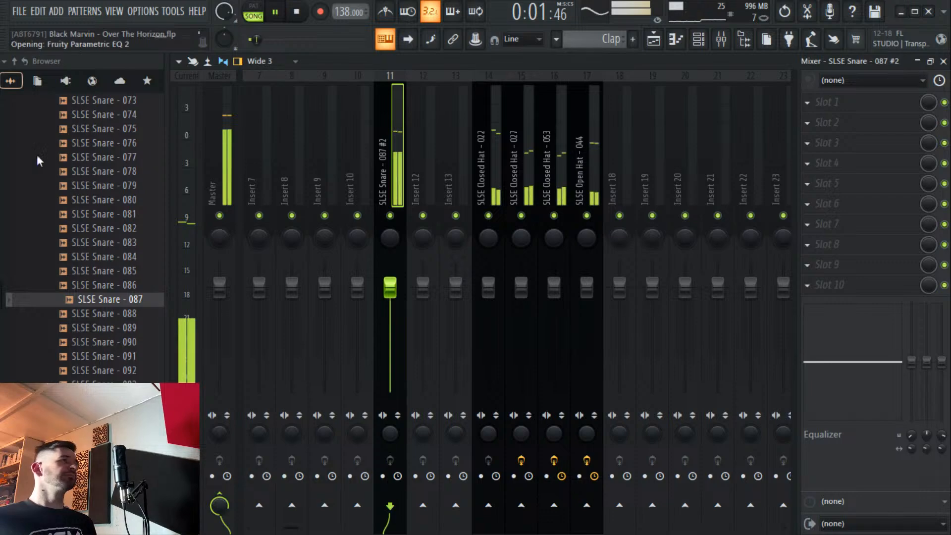
pyautogui.click(267, 195)
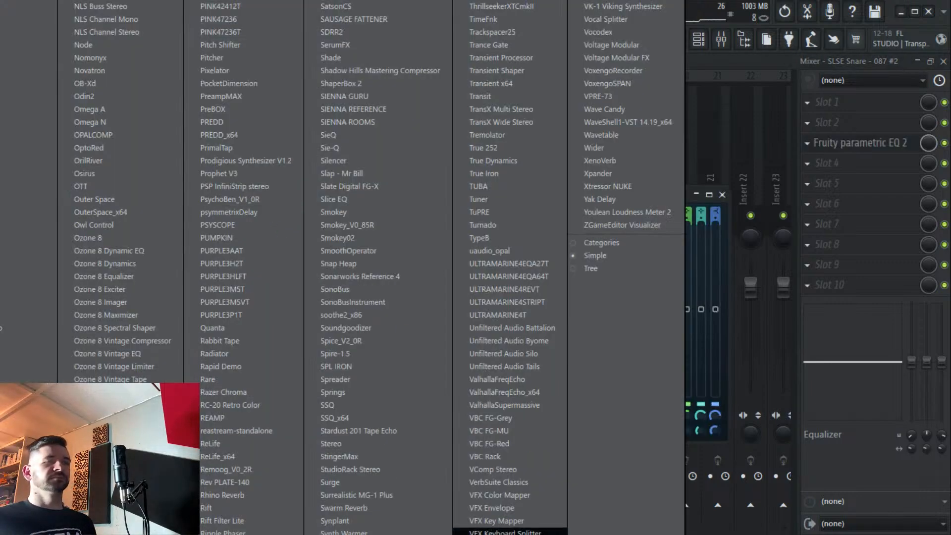
pyautogui.press('Escape')
pyautogui.click(254, 194)
pyautogui.moveTo(297, 246)
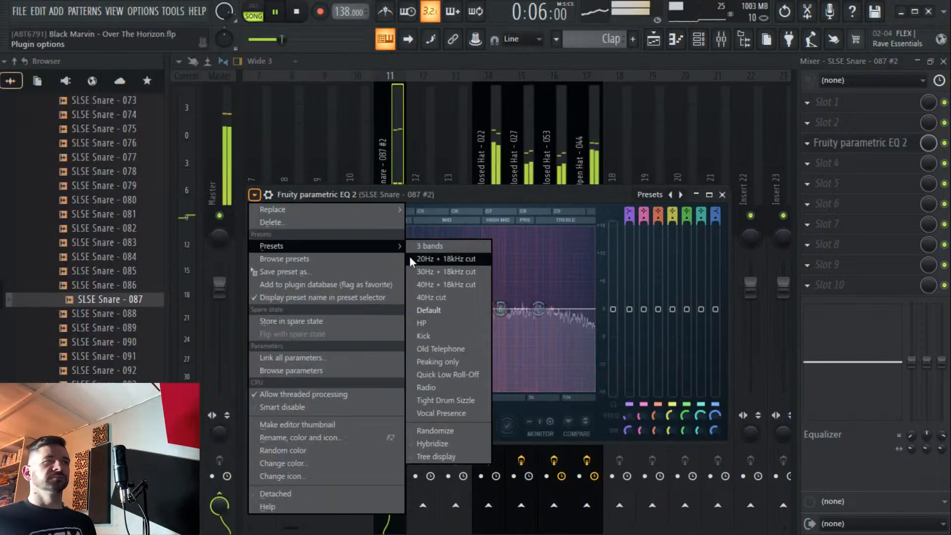
pyautogui.click(430, 323)
# Raise the snare EQ's high-pass cutoff and pull band 5 to about -4.7 dB at 2730 Hz, returning to the playlist.
pyautogui.moveTo(373, 308); pyautogui.dragTo(415, 308)
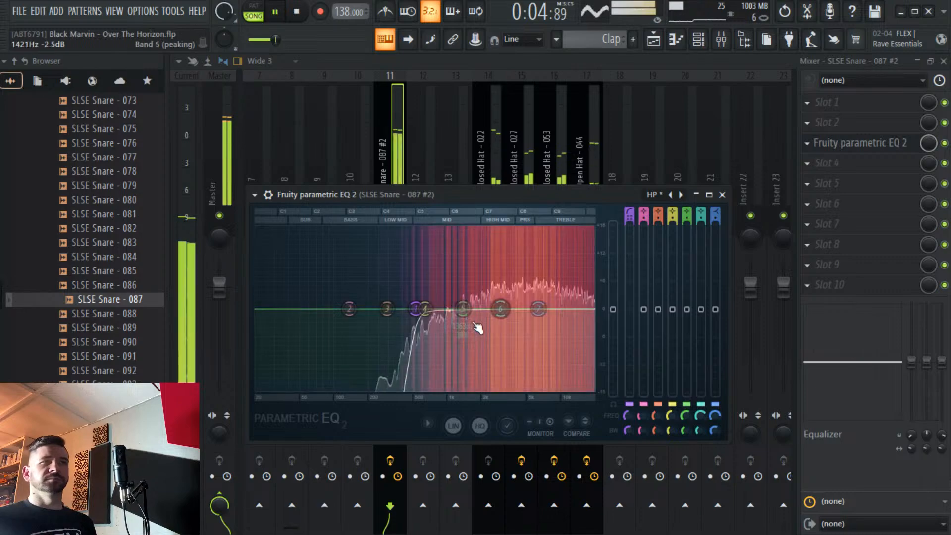
pyautogui.moveTo(477, 327); pyautogui.dragTo(497, 330)
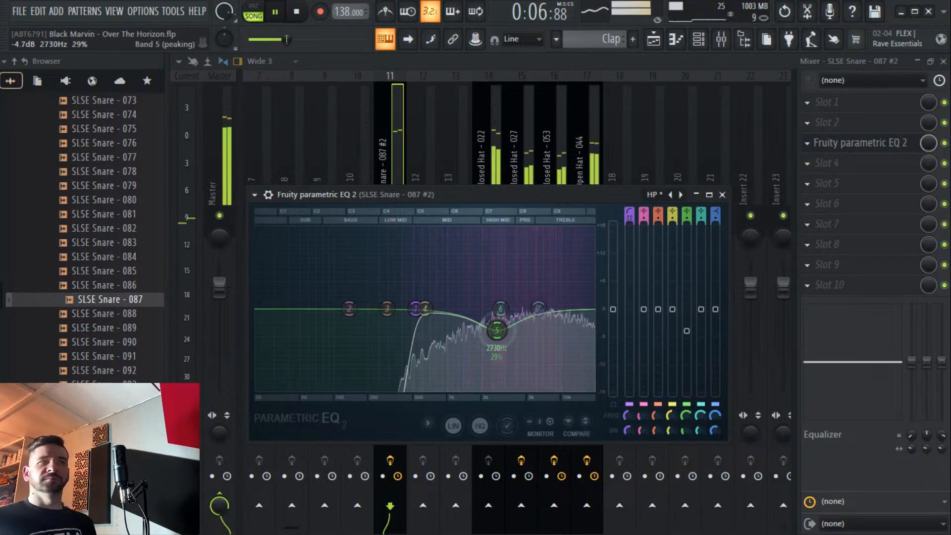
pyautogui.click(653, 39)
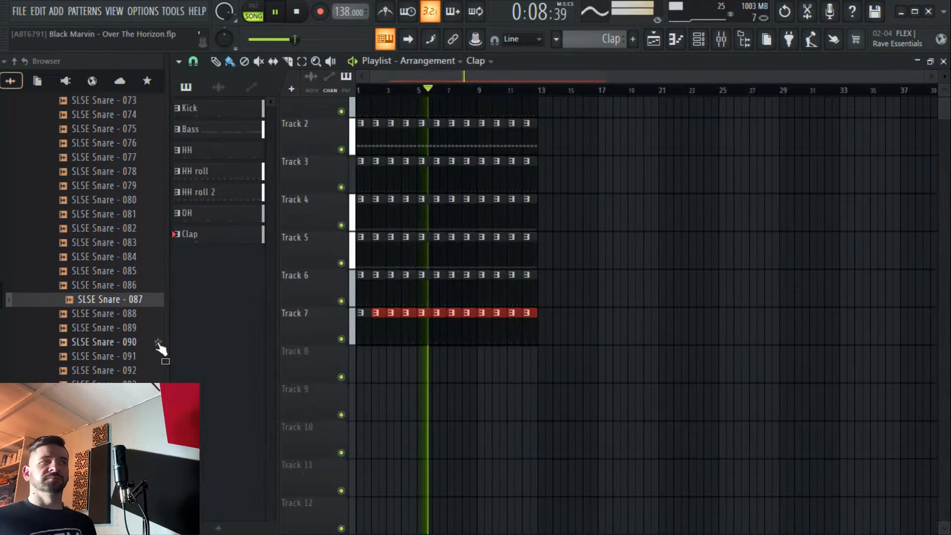
# Audition SLSE Snare - 088 and shorten the SLSE Snare - 087 #2 volume envelope decay to about 11%, bending its decay tension.
pyautogui.click(128, 315)
pyautogui.click(698, 39)
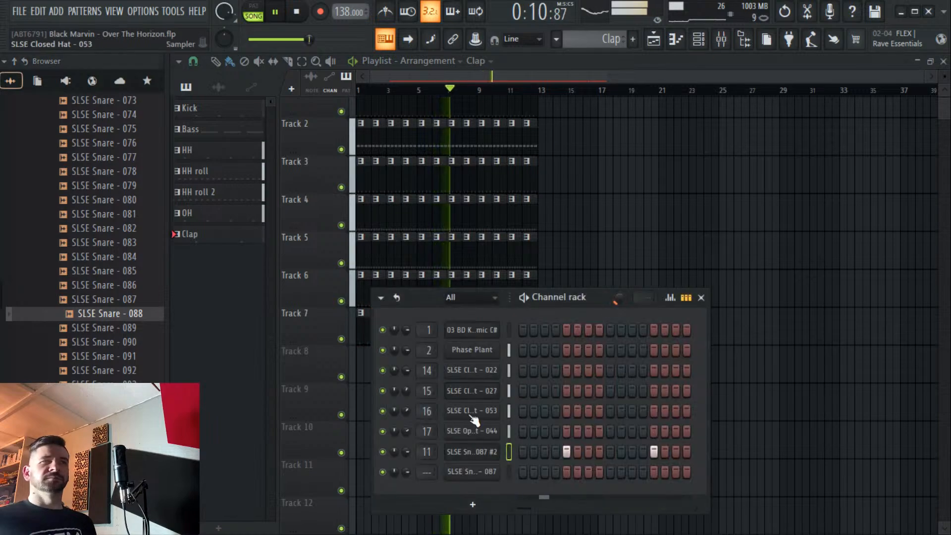
pyautogui.click(477, 452)
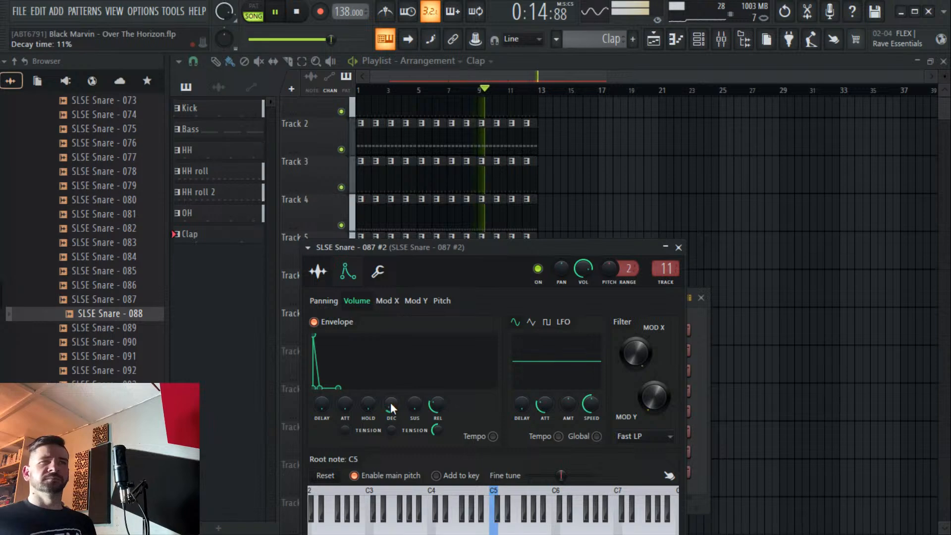
pyautogui.moveTo(389, 406); pyautogui.dragTo(388, 397)
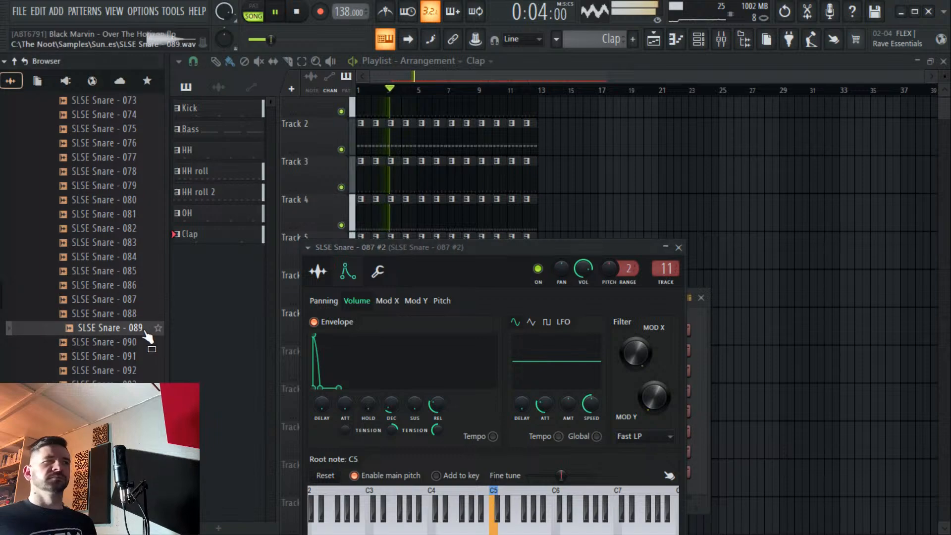
# Browse the sample folders and the SLSE snare list, and audition SLSE Snare - 055.
pyautogui.scroll(15, 143, 332)
pyautogui.scroll(20, 135, 221)
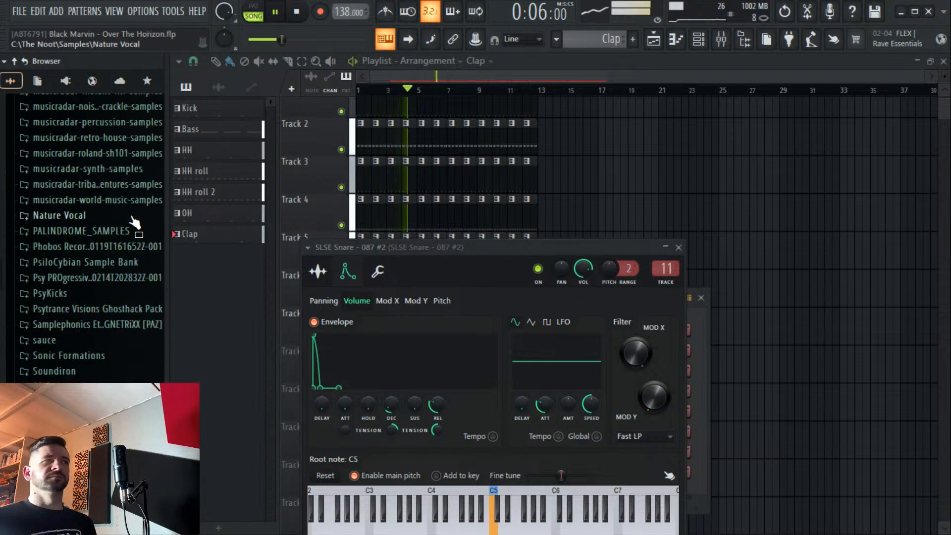
pyautogui.scroll(-20, 127, 228)
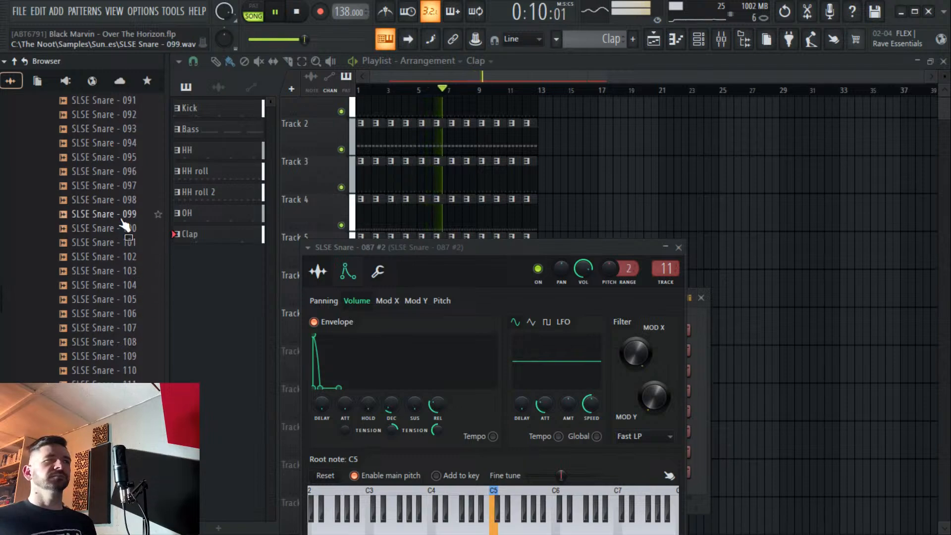
pyautogui.scroll(8, 121, 213)
pyautogui.scroll(6, 117, 211)
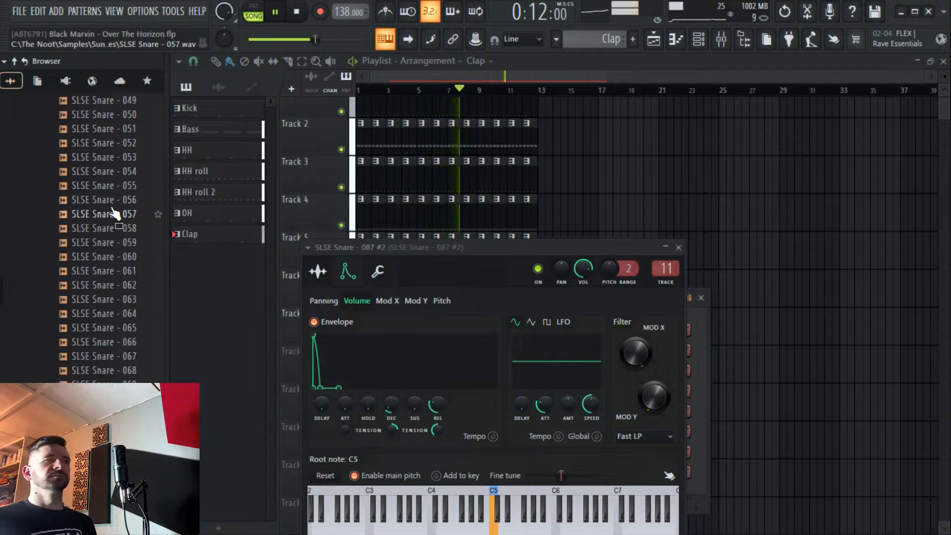
pyautogui.click(113, 186)
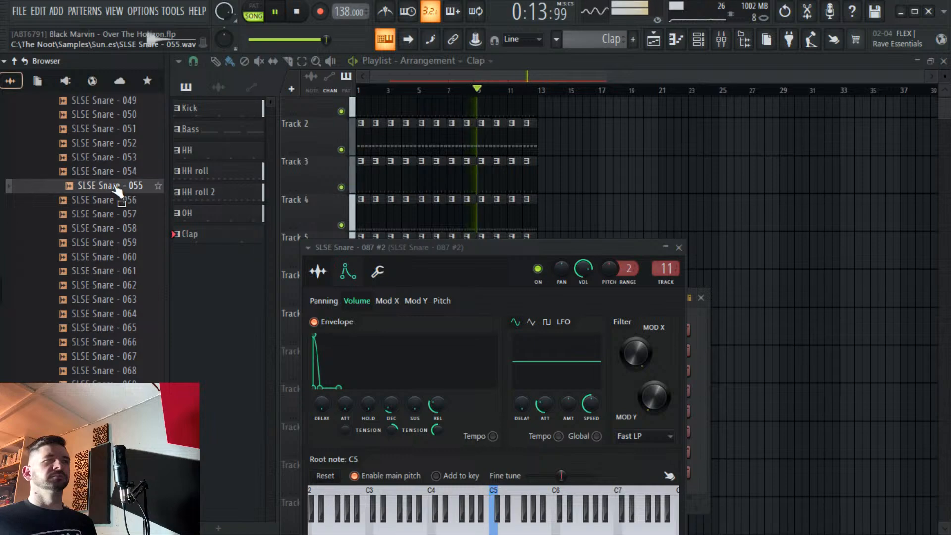
# Raise the high-pass cutoff of the snare's Fruity Parametric EQ 2 to about 700 Hz.
pyautogui.click(721, 39)
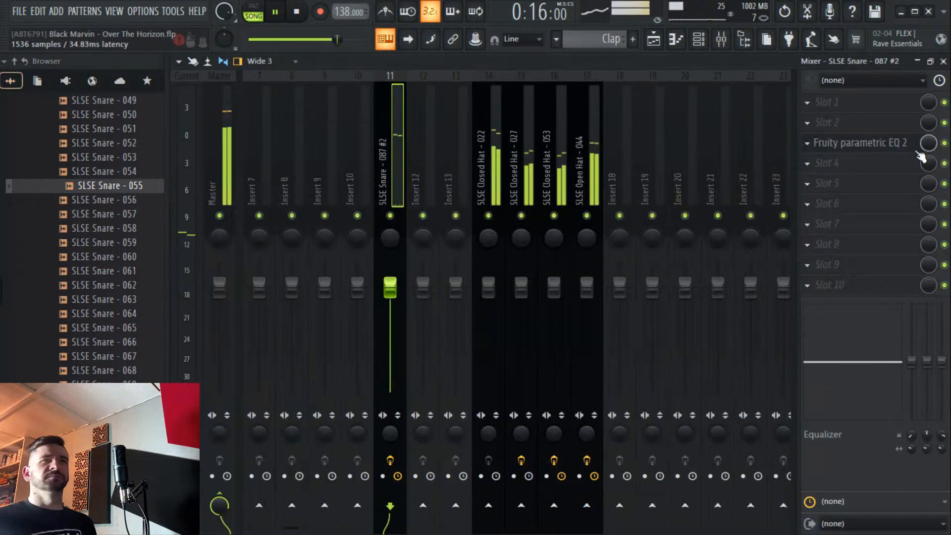
pyautogui.click(860, 143)
pyautogui.moveTo(439, 308); pyautogui.dragTo(431, 310)
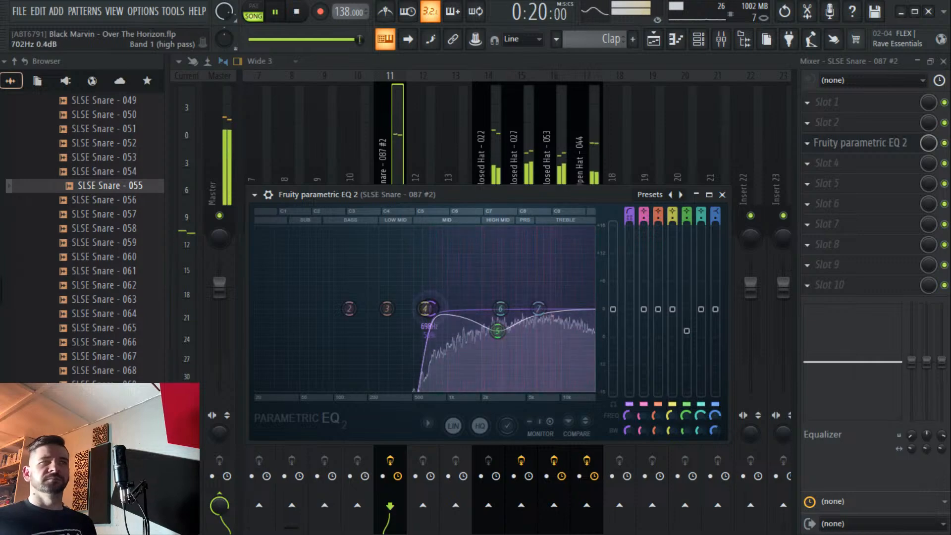
# Set the SLSE Snare - 087 #2 channel's volume envelope decay to 15%, return to the mixer and stop playback.
pyautogui.press('F6')
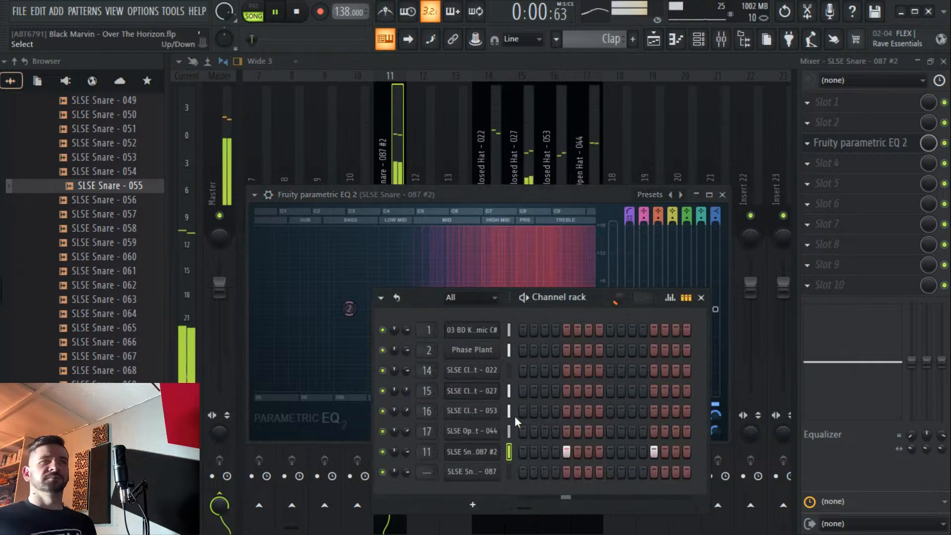
pyautogui.click(478, 452)
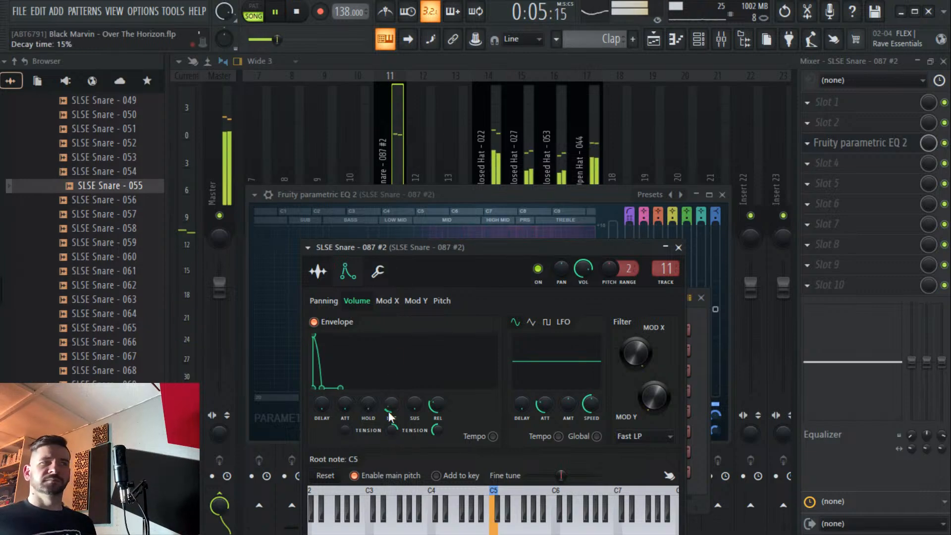
pyautogui.press('F9')
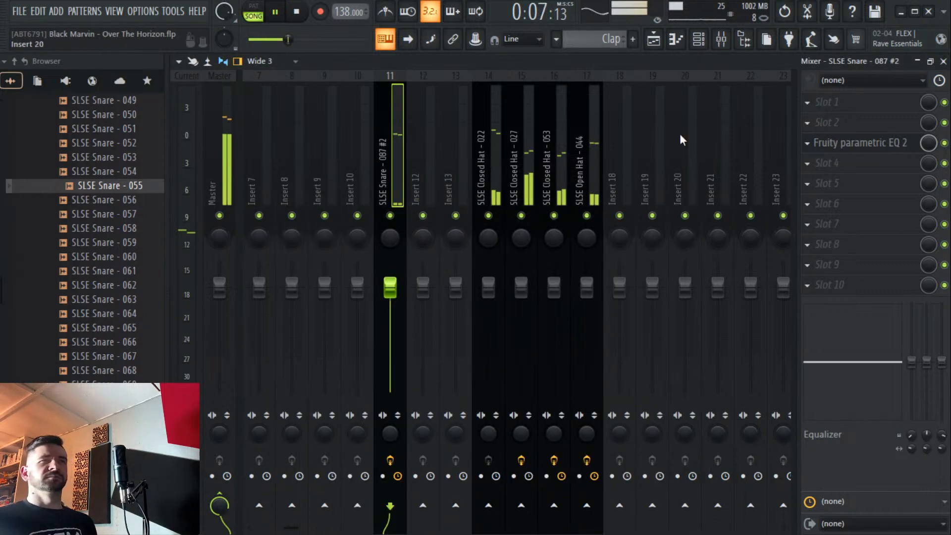
pyautogui.press('space')
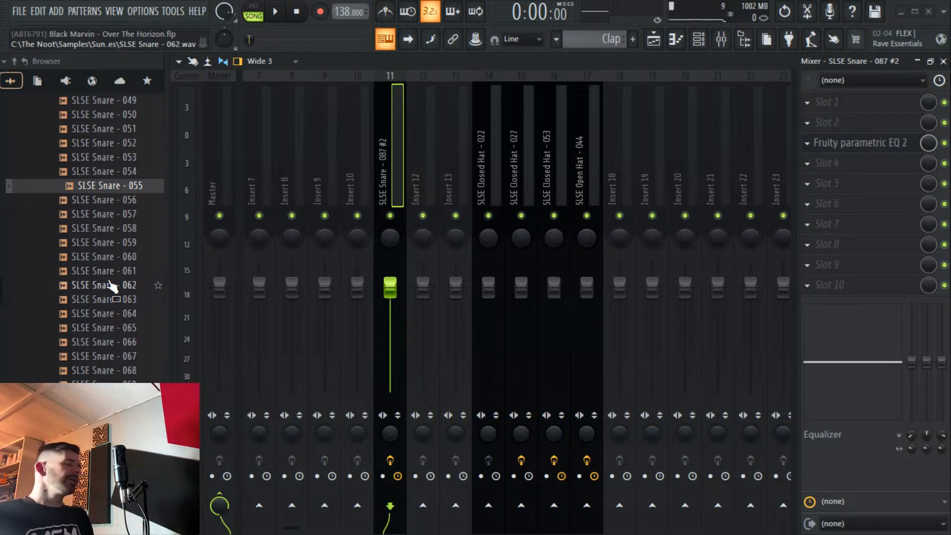
# Browse the sample library to the Future Geometrics FF Snares folder and audition FP_FG Center Snare.
pyautogui.scroll(15, 113, 287)
pyautogui.click(125, 342)
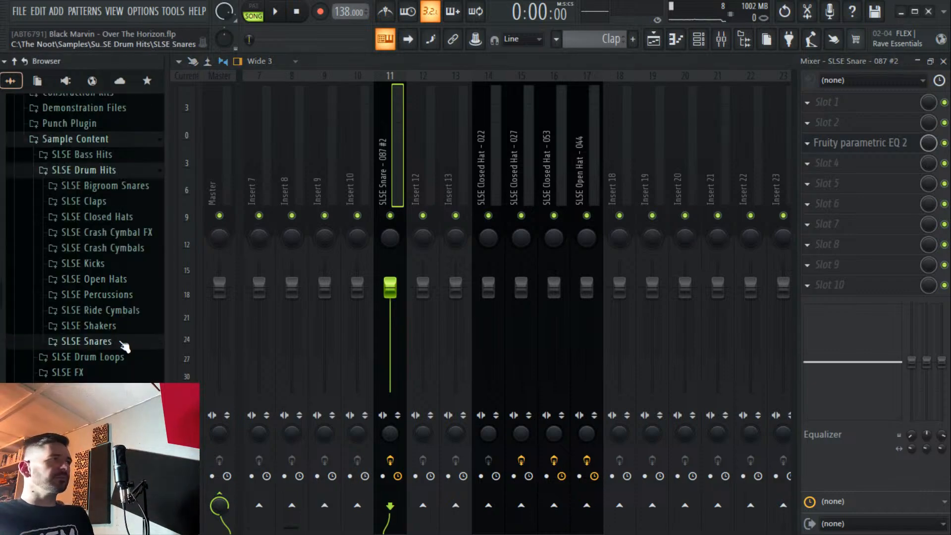
pyautogui.scroll(-20, 121, 272)
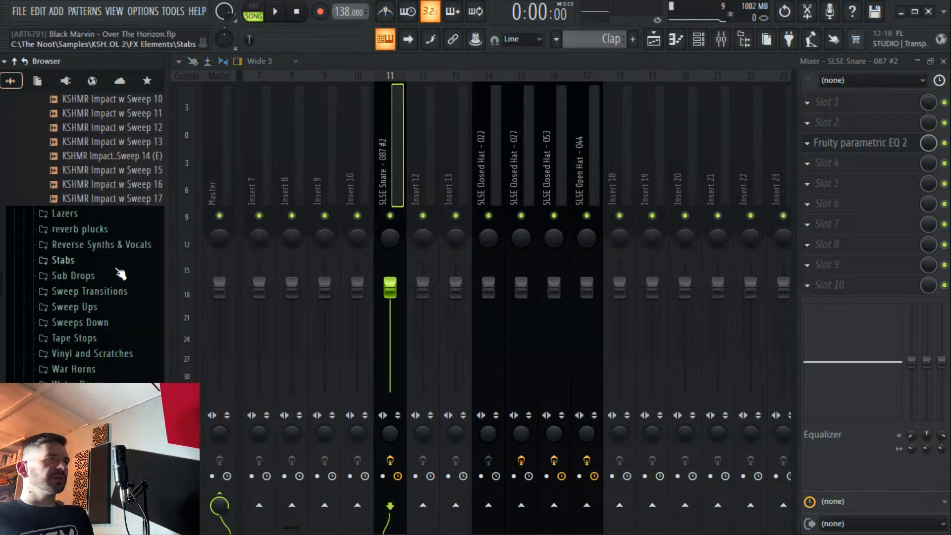
pyautogui.scroll(5, 121, 272)
pyautogui.scroll(20, 120, 273)
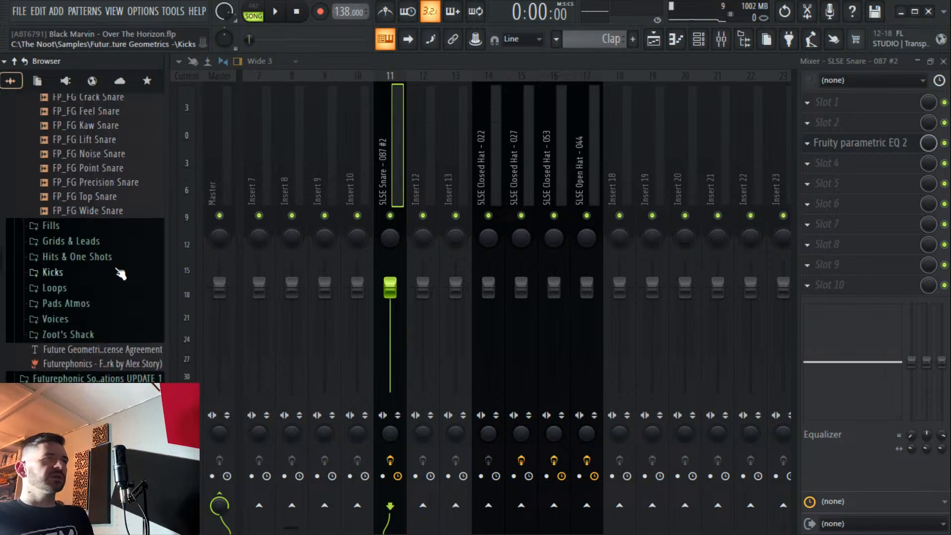
pyautogui.scroll(4, 118, 273)
pyautogui.click(119, 339)
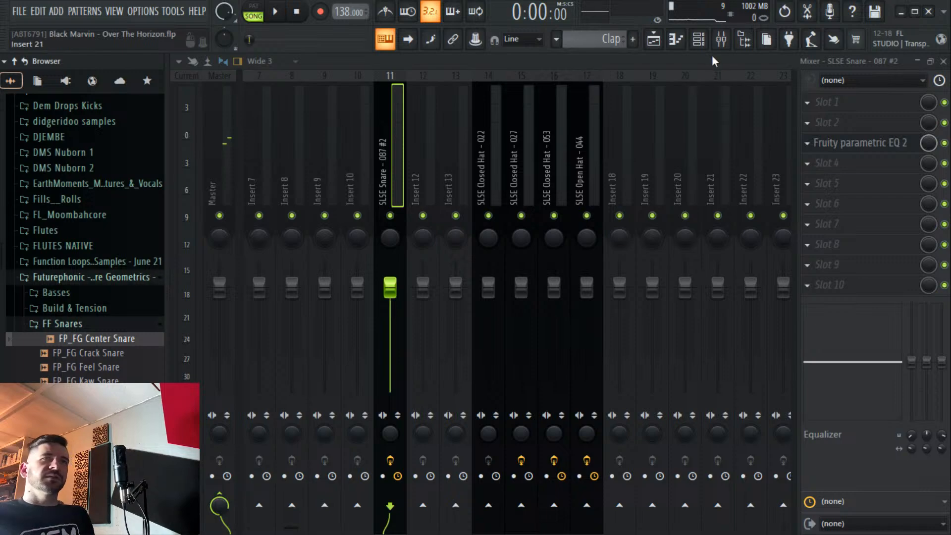
# Replace the SLSE Snare - 087 #2 channel's sample with FP_FG Center Snare during playback and lengthen its volume envelope decay slightly.
pyautogui.click(698, 40)
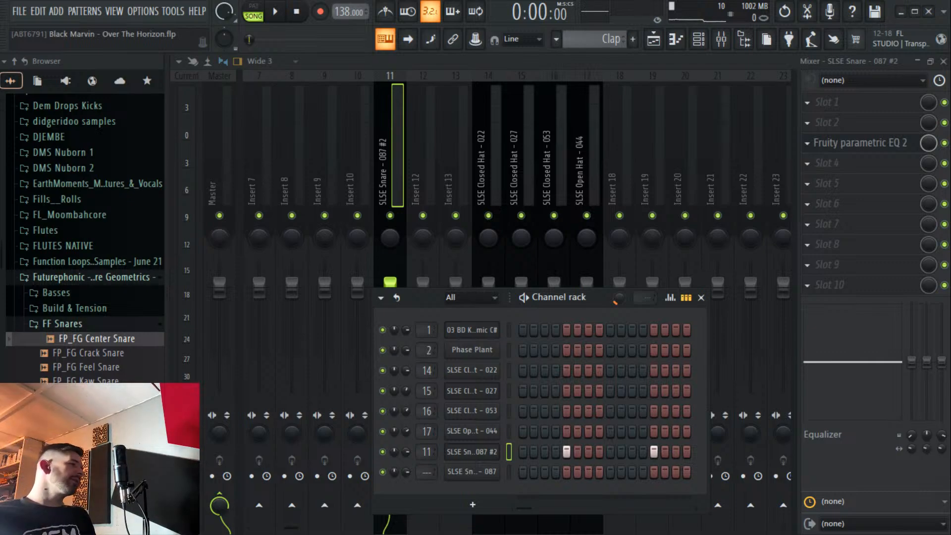
pyautogui.press('space')
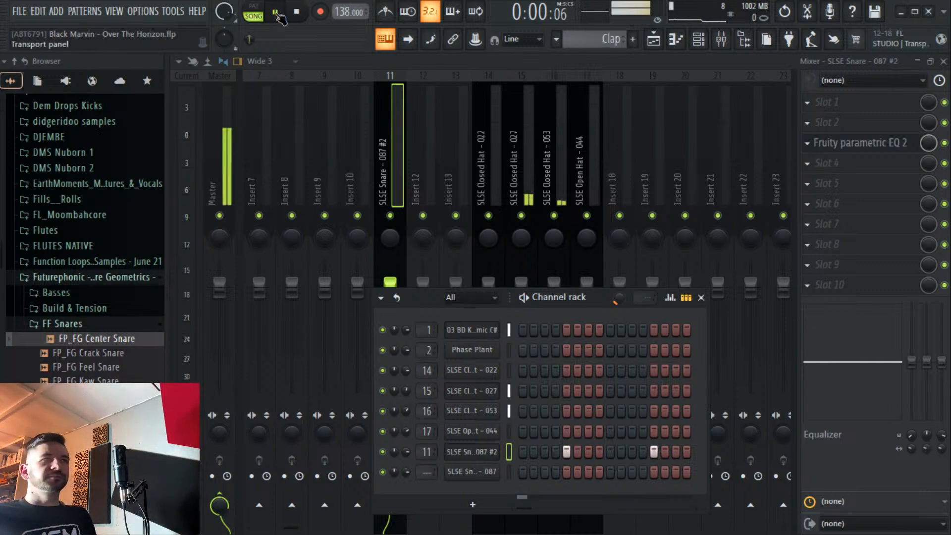
pyautogui.moveTo(489, 456); pyautogui.dragTo(490, 457)
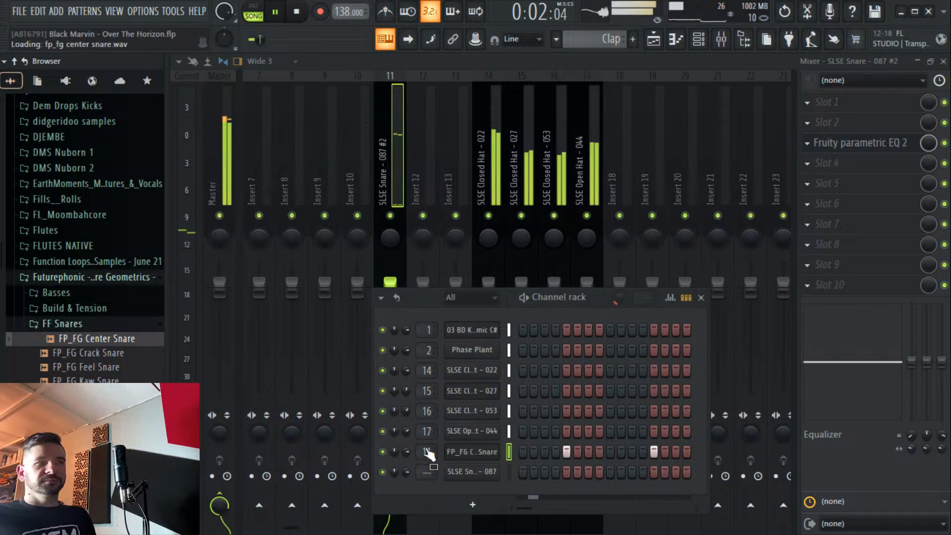
pyautogui.click(493, 463)
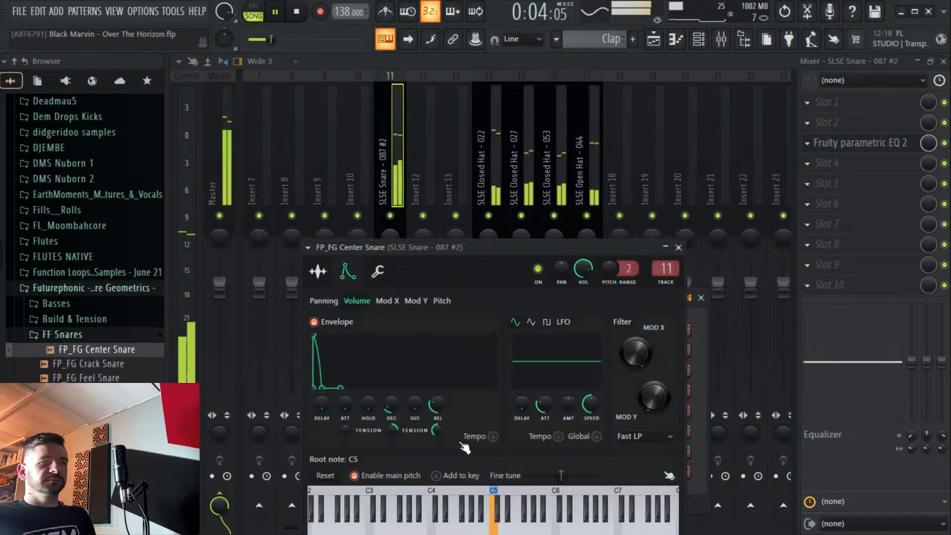
pyautogui.moveTo(390, 405); pyautogui.dragTo(390, 400)
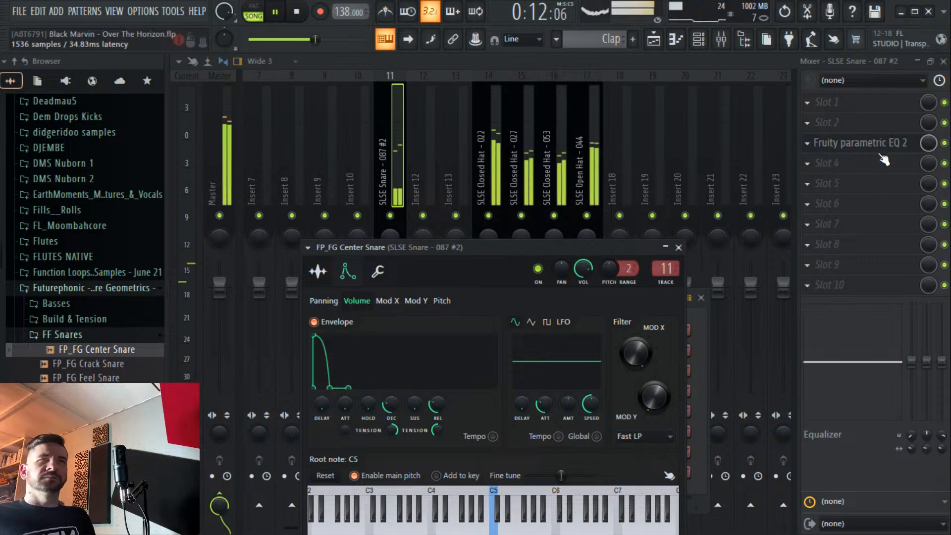
# Load NConsole in slot 5 of the snare's mixer track and raise its channel module fader.
pyautogui.click(881, 183)
pyautogui.click(881, 184)
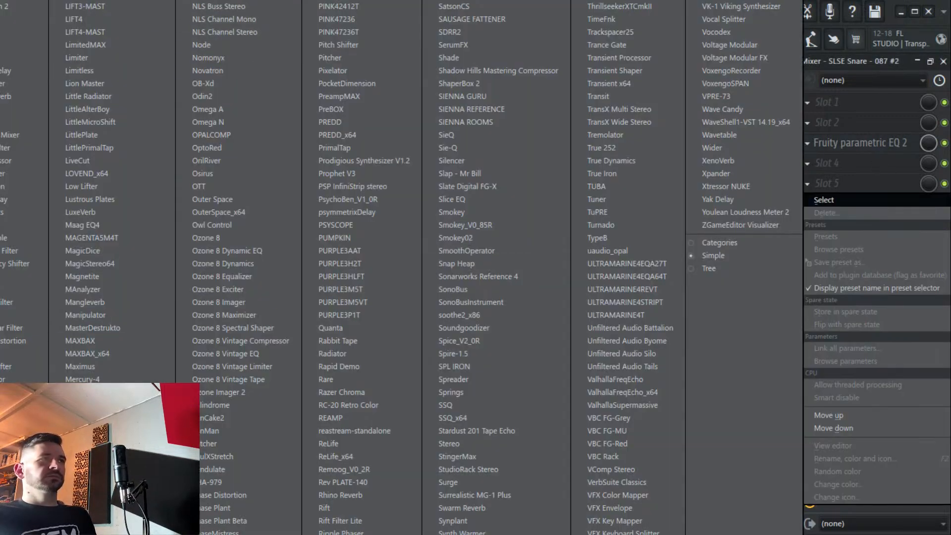
pyautogui.click(82, 520)
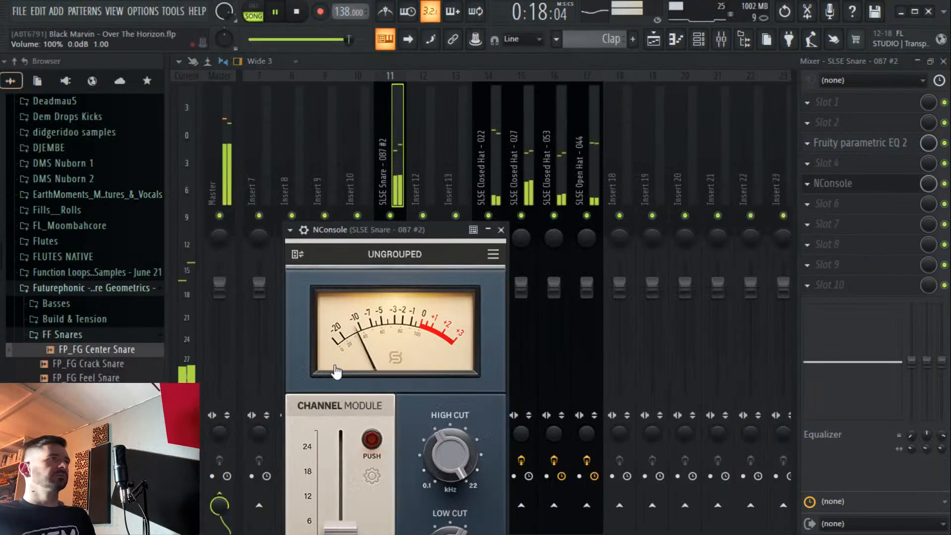
pyautogui.moveTo(363, 233); pyautogui.dragTo(407, 92)
pyautogui.moveTo(385, 399); pyautogui.dragTo(397, 373)
pyautogui.click(546, 88)
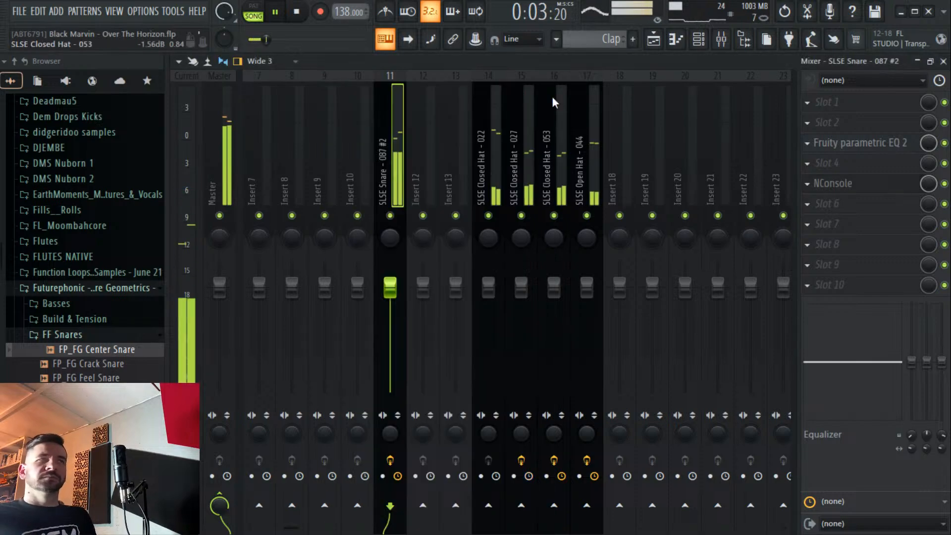
# In the snare's Fruity Parametric EQ 2, lower the high-pass cutoff to 555 Hz and narrow band 5 at -3.8 dB and 3851 Hz.
pyautogui.click(855, 143)
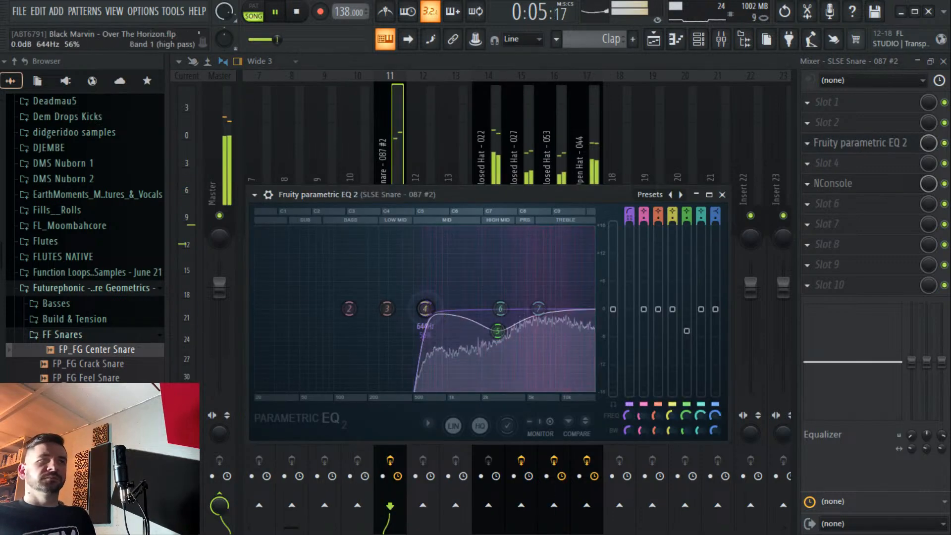
pyautogui.moveTo(424, 308)
pyautogui.mouseDown()
pyautogui.moveTo(393, 308)
pyautogui.moveTo(418, 308)
pyautogui.mouseUp()
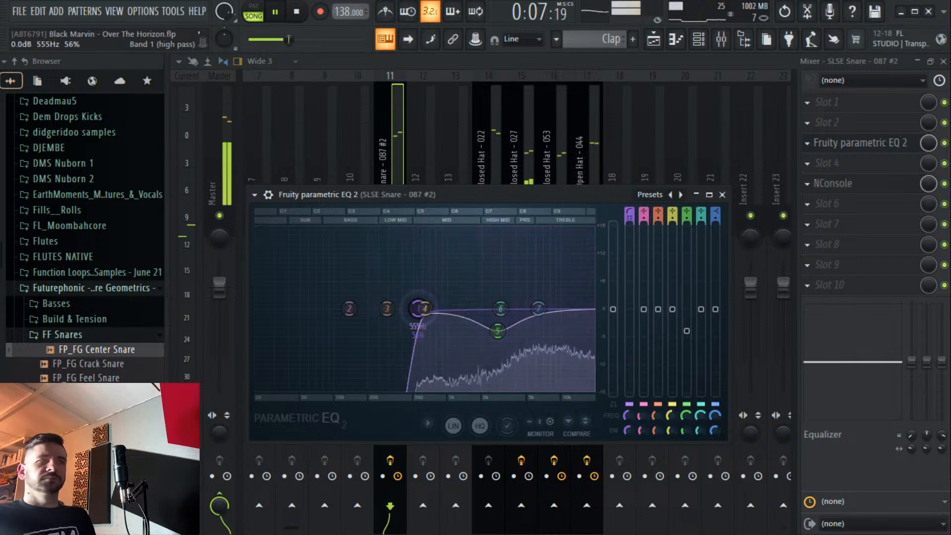
pyautogui.moveTo(497, 331)
pyautogui.mouseDown()
pyautogui.moveTo(503, 321)
pyautogui.moveTo(513, 325)
pyautogui.mouseUp()
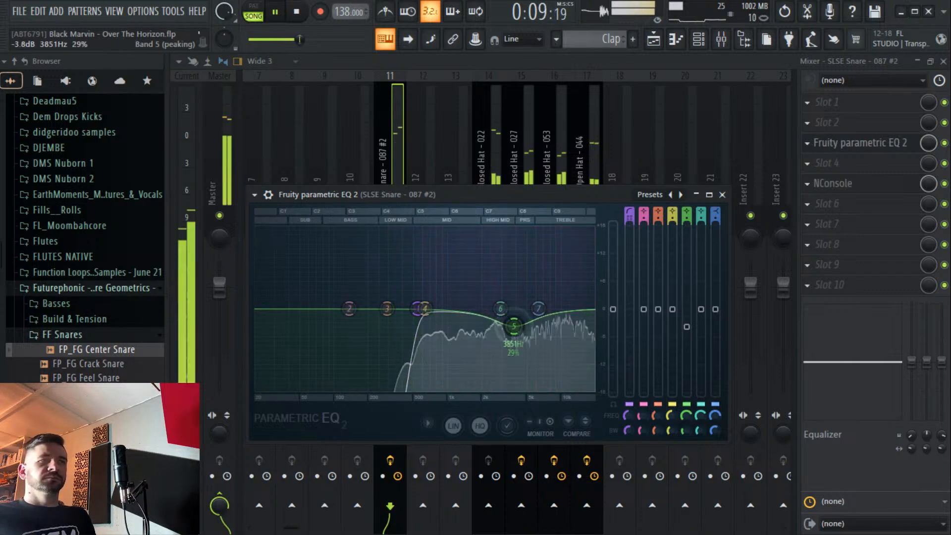
pyautogui.scroll(-3, 515, 327)
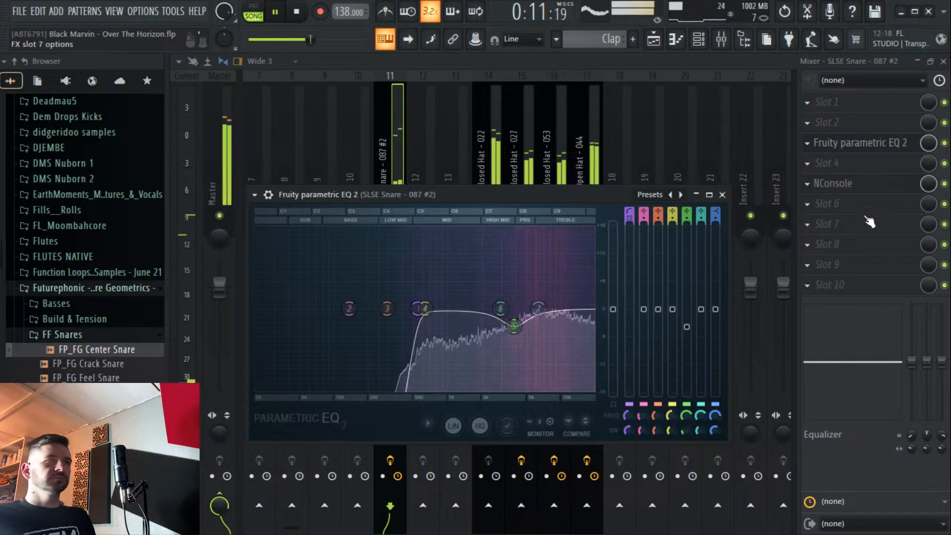
# Load the API-2500 Stereo compressor in slot 7 of the snare's mixer track and close its window.
pyautogui.click(895, 226)
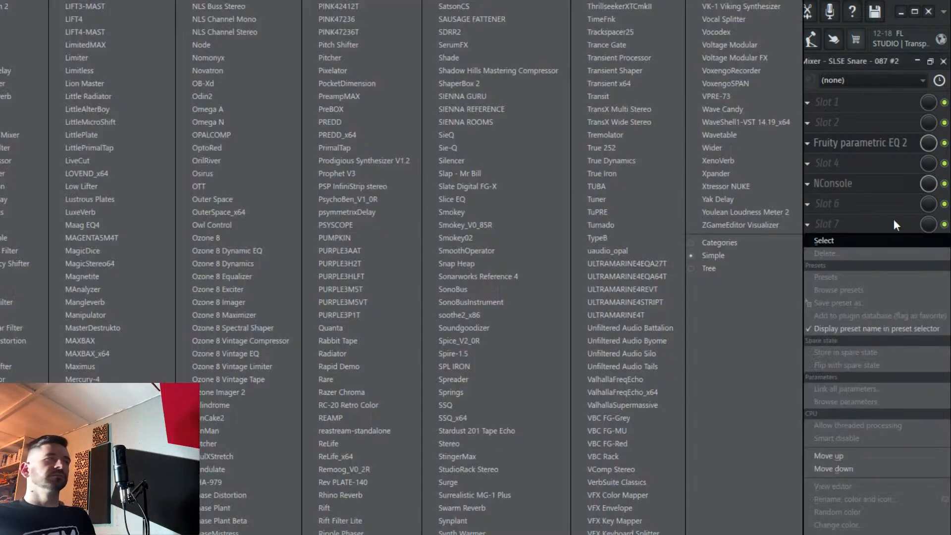
pyautogui.click(611, 186)
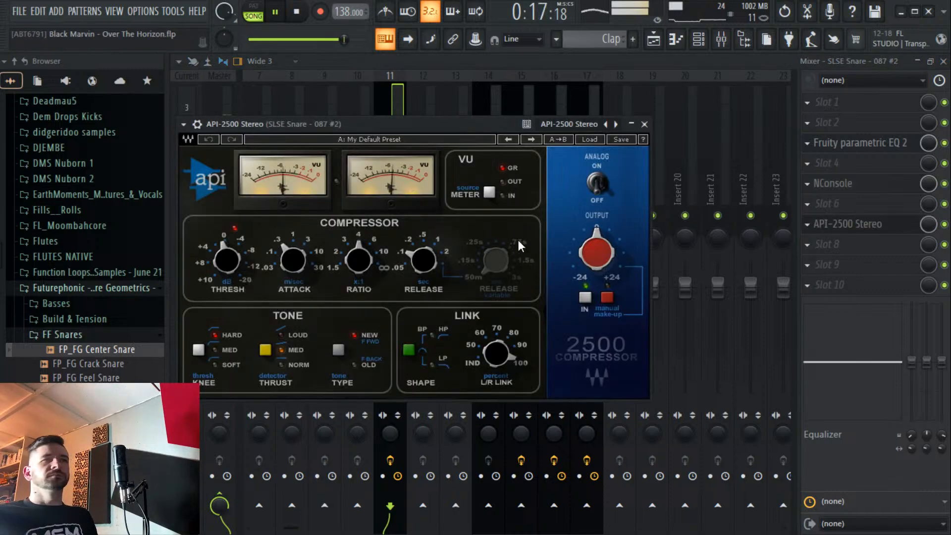
pyautogui.press('Escape')
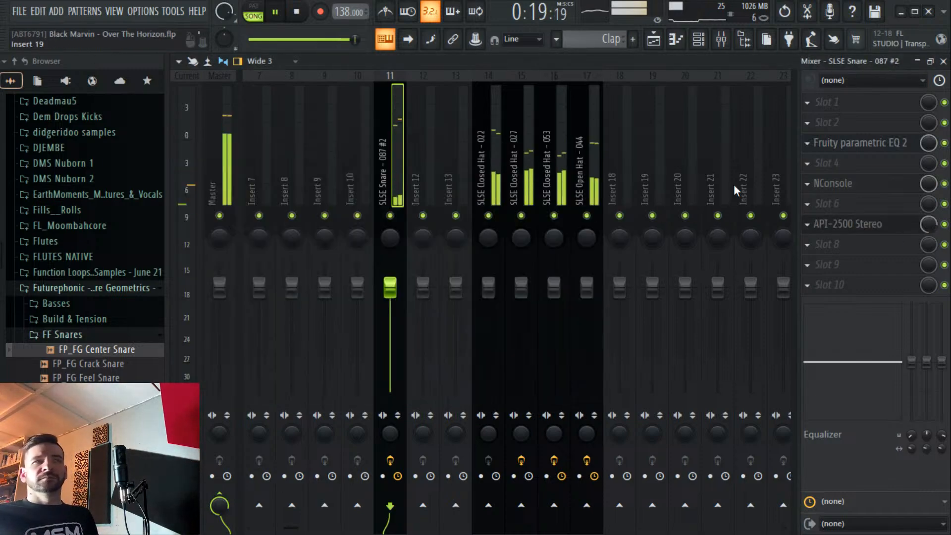
# Move the SLSE Snare - 087 #2 mixer track from insert 11 to insert 3, beside Phase Plant, and stop playback.
pyautogui.scroll(6, 308, 178)
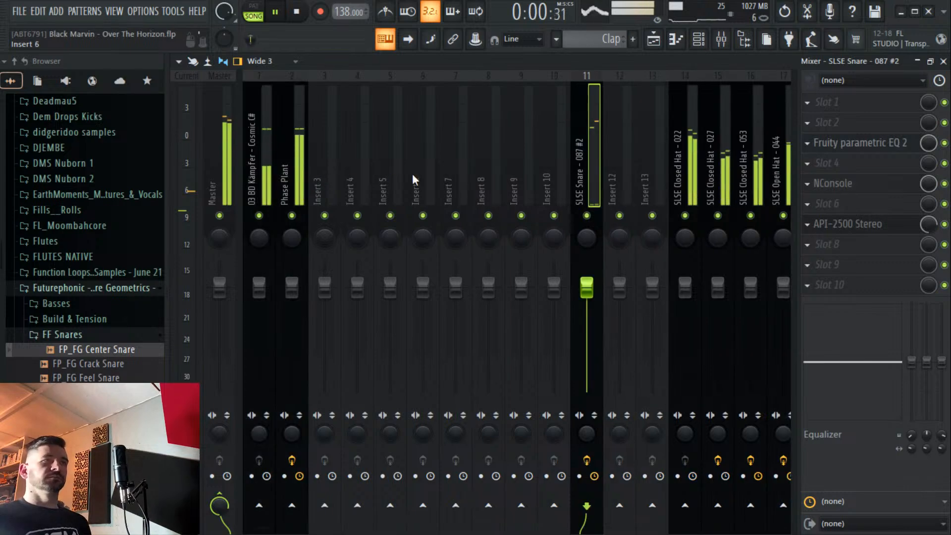
pyautogui.hotkey('alt', 'Left')
pyautogui.hotkey('alt', 'Left')
pyautogui.hotkey('alt', 'Left')
pyautogui.hotkey('alt', 'Left')
pyautogui.hotkey('alt', 'Left')
pyautogui.hotkey('alt', 'Left')
pyautogui.hotkey('alt', 'Left')
pyautogui.hotkey('alt', 'Left')
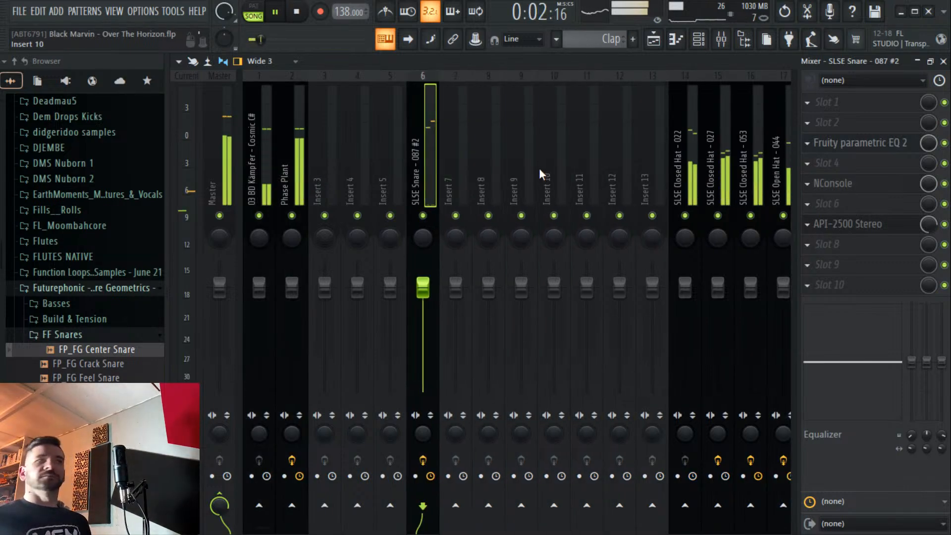
pyautogui.press('space')
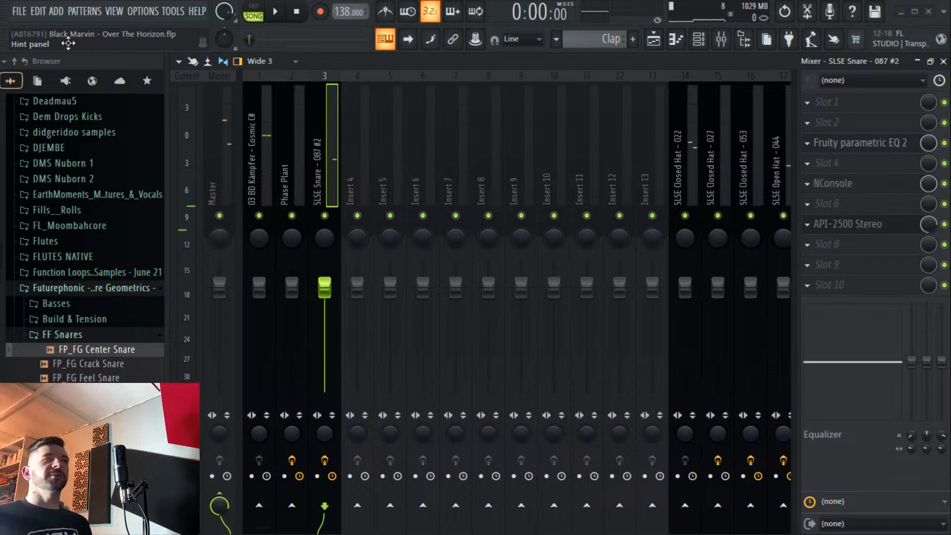
# Save the project and create a new pattern named Lead.
pyautogui.click(32, 16)
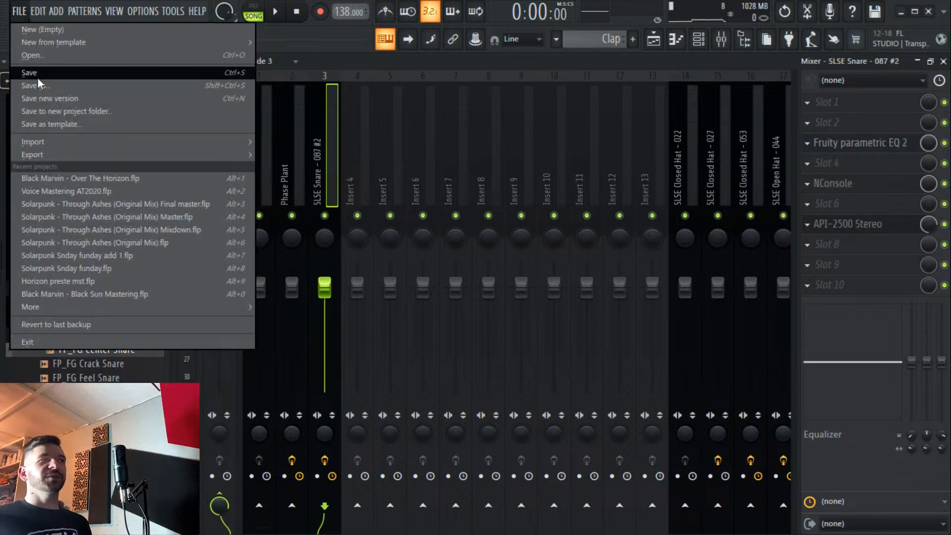
pyautogui.click(633, 41)
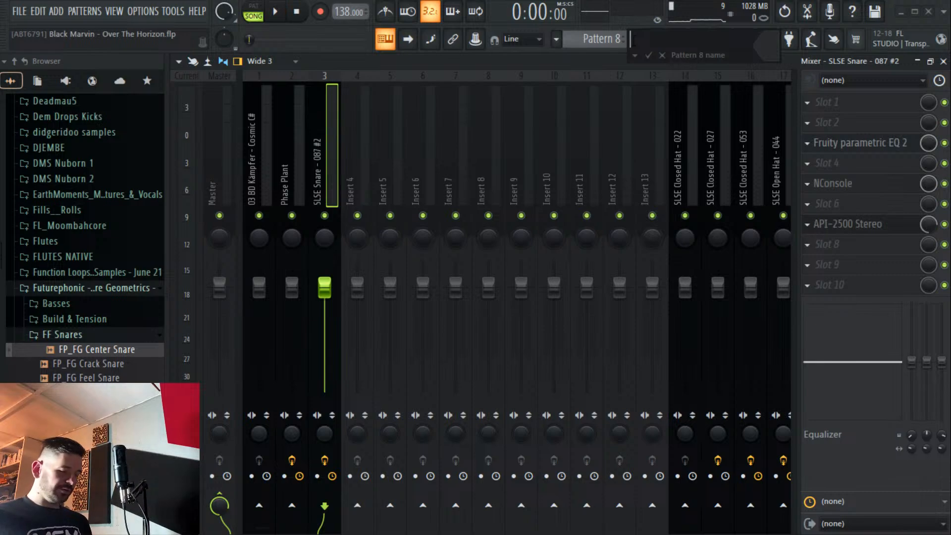
pyautogui.write('Lea')
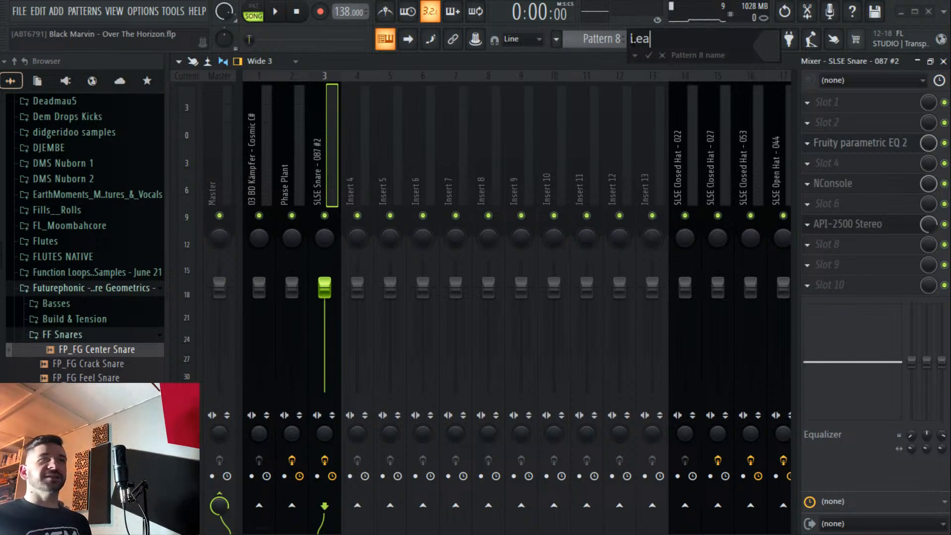
pyautogui.write('d')
pyautogui.press('Return')
# Add a second Phase Plant instrument to the channel rack and move its window higher to show more of the interface.
pyautogui.click(698, 41)
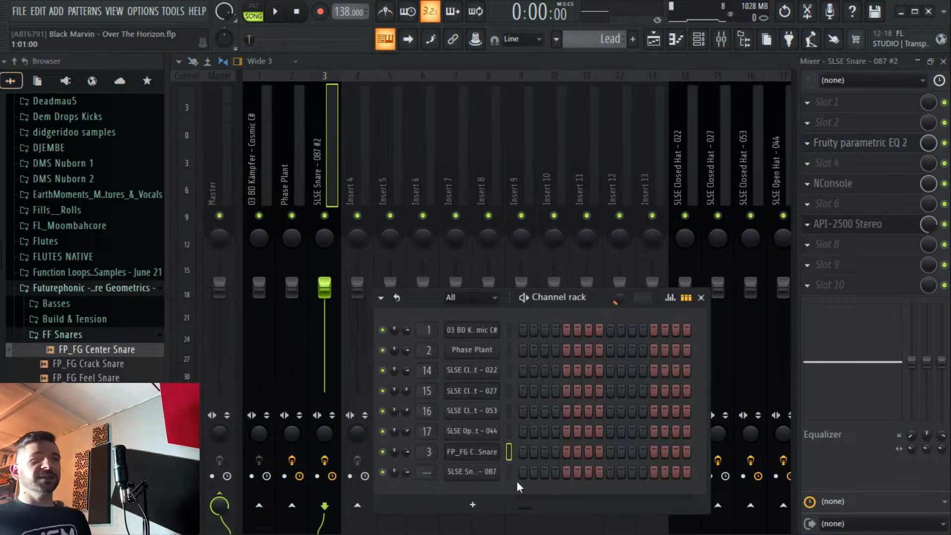
pyautogui.click(472, 504)
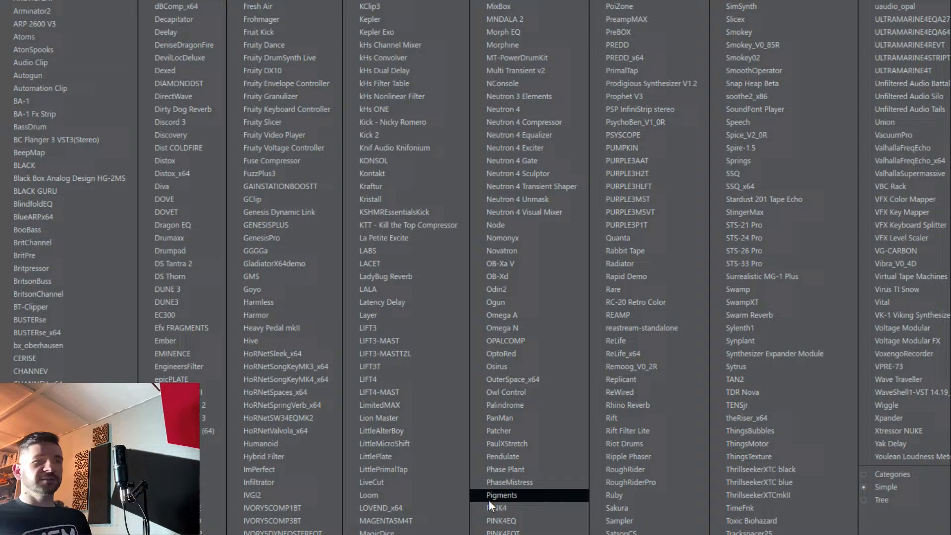
pyautogui.click(540, 471)
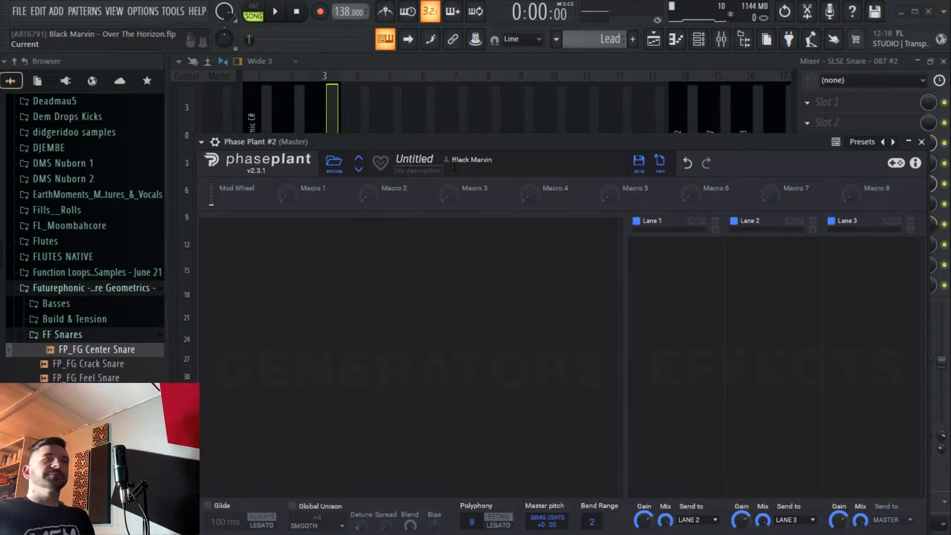
pyautogui.moveTo(460, 144); pyautogui.dragTo(443, 56)
# Load the Lead - Hydromaniac preset from the Horizon pack's Leads folder into Phase Plant #2 to audition it.
pyautogui.click(316, 72)
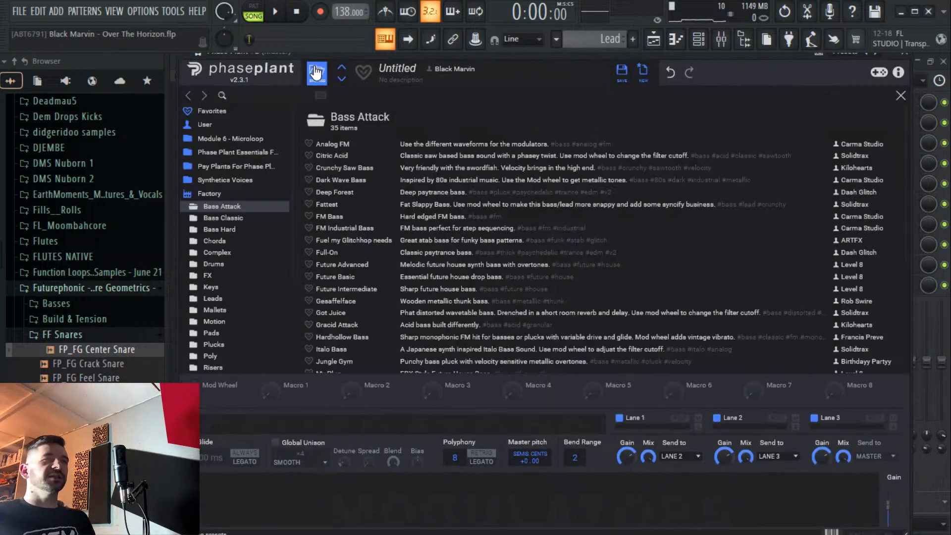
pyautogui.scroll(-5, 247, 330)
pyautogui.click(209, 310)
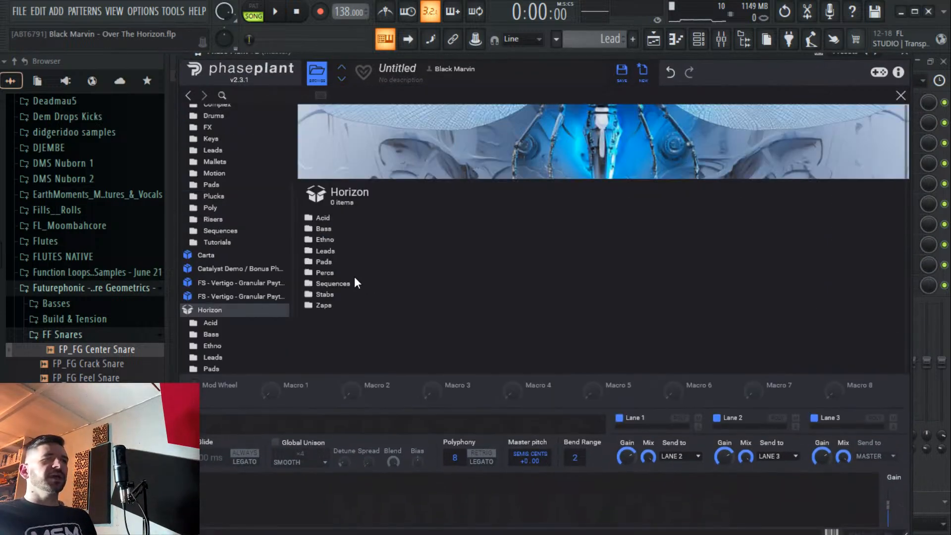
pyautogui.click(331, 253)
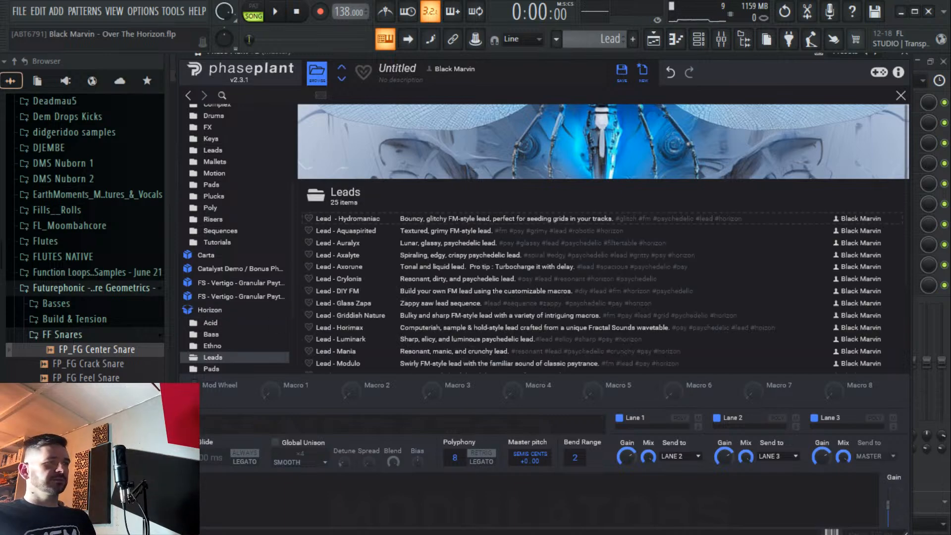
pyautogui.press('Return')
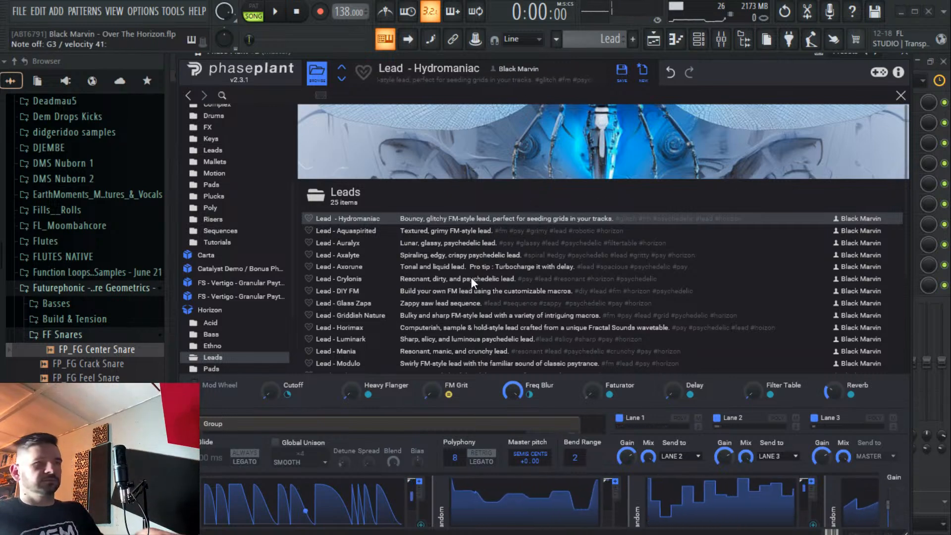
# Load the Lead - Aquaspirited preset instead, close the preset browser and turn the FM macro fully down.
pyautogui.click(355, 231)
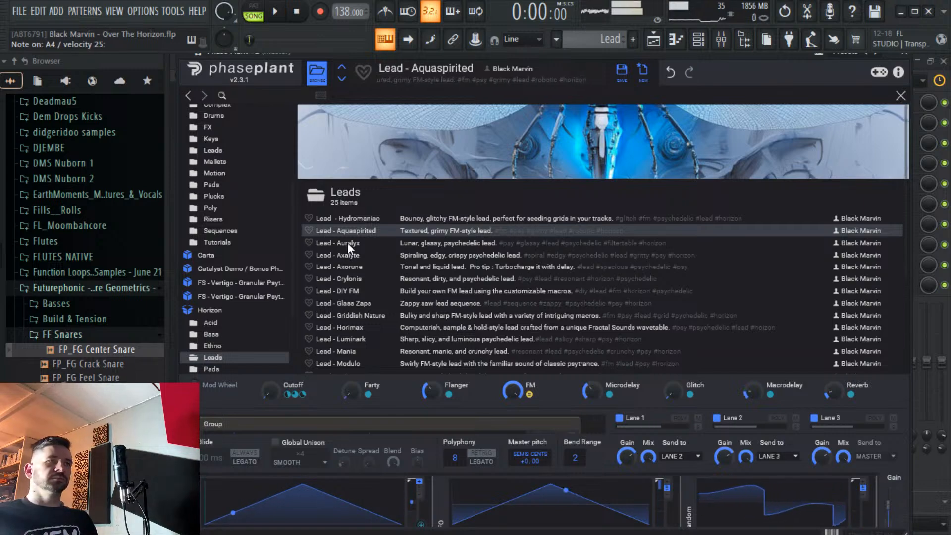
pyautogui.click(900, 96)
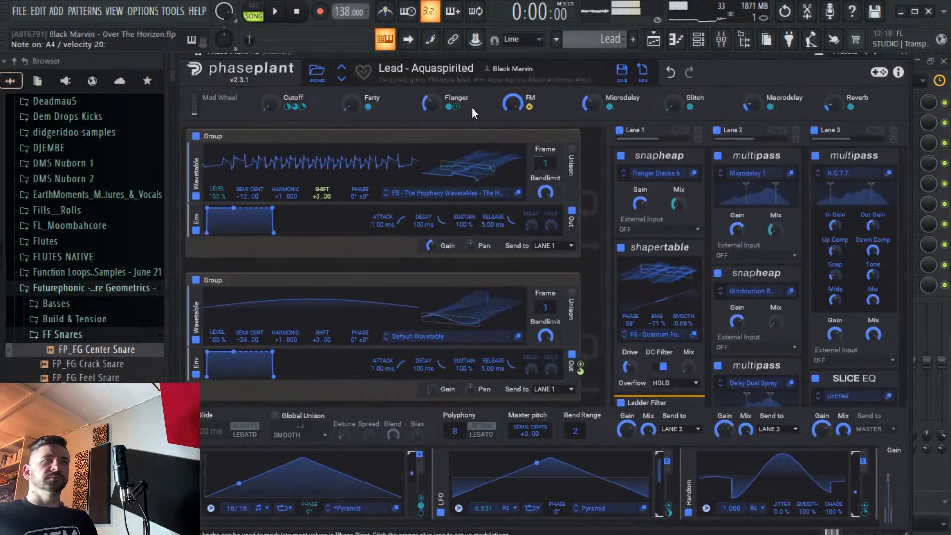
pyautogui.moveTo(507, 103); pyautogui.dragTo(509, 124)
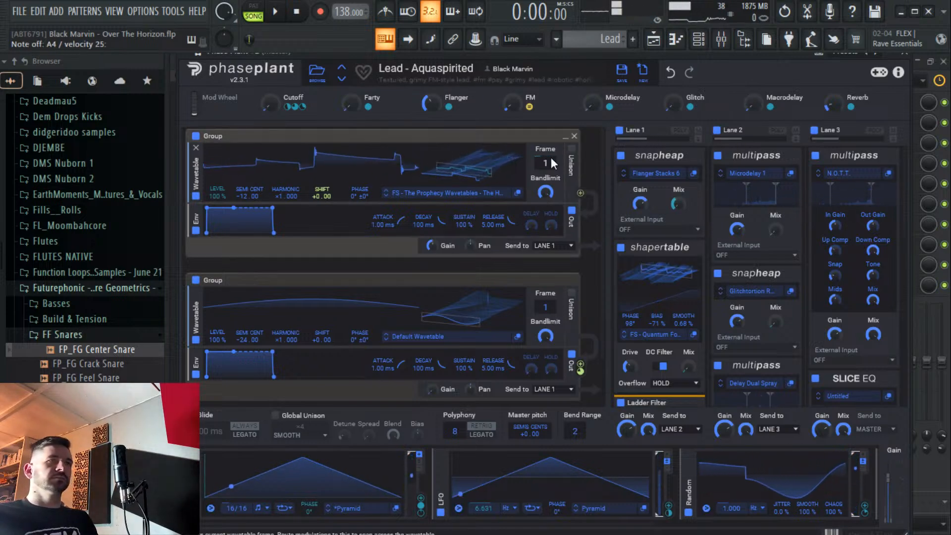
# Place a Lead pattern clip on Track 8 of the playlist.
pyautogui.click(698, 41)
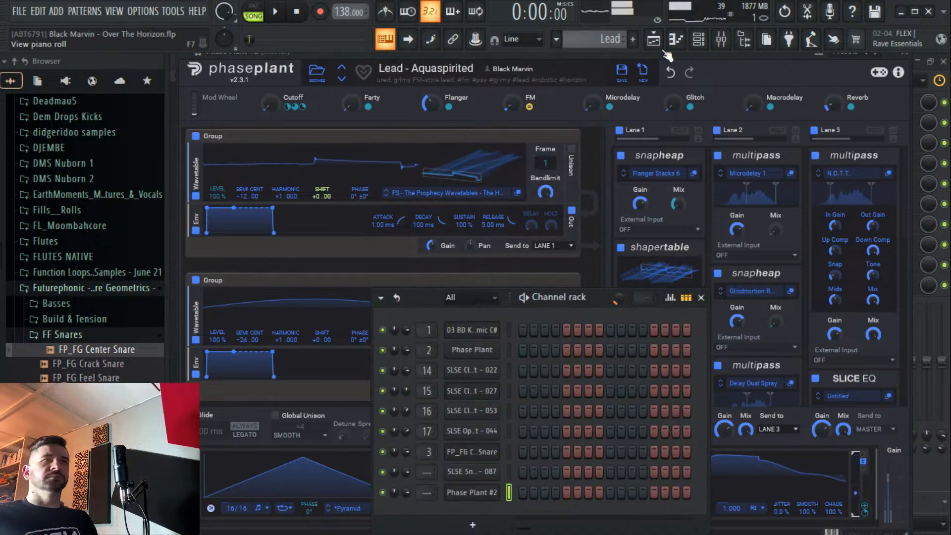
pyautogui.rightClick(464, 504)
pyautogui.click(548, 373)
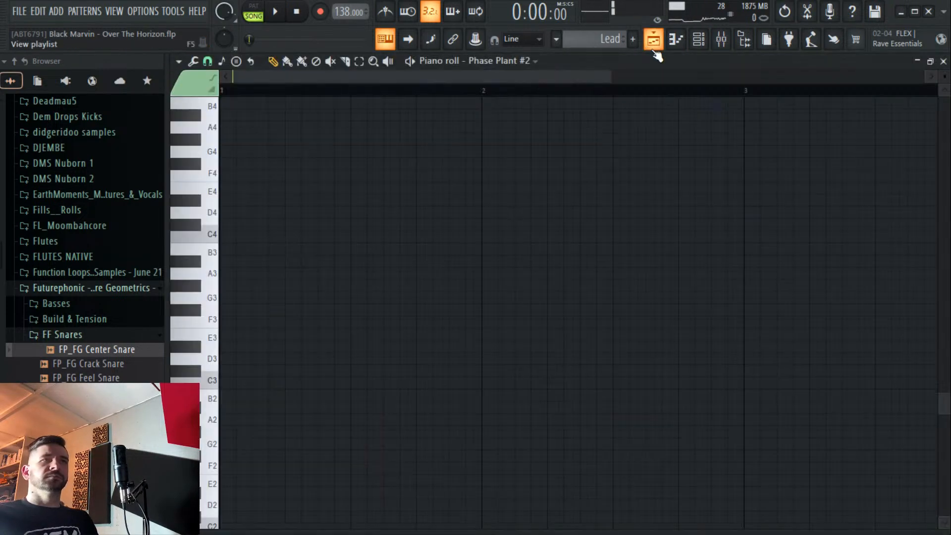
pyautogui.click(653, 39)
pyautogui.click(381, 365)
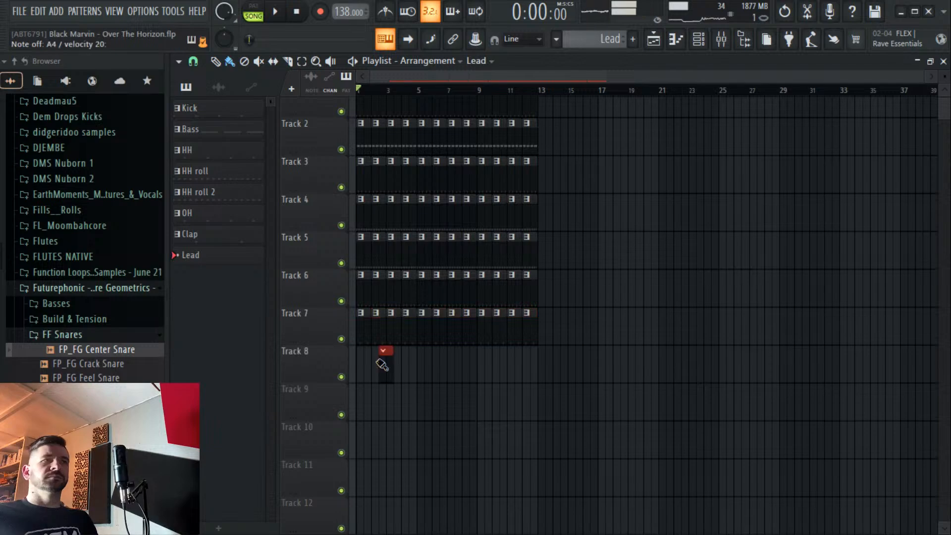
pyautogui.click(698, 41)
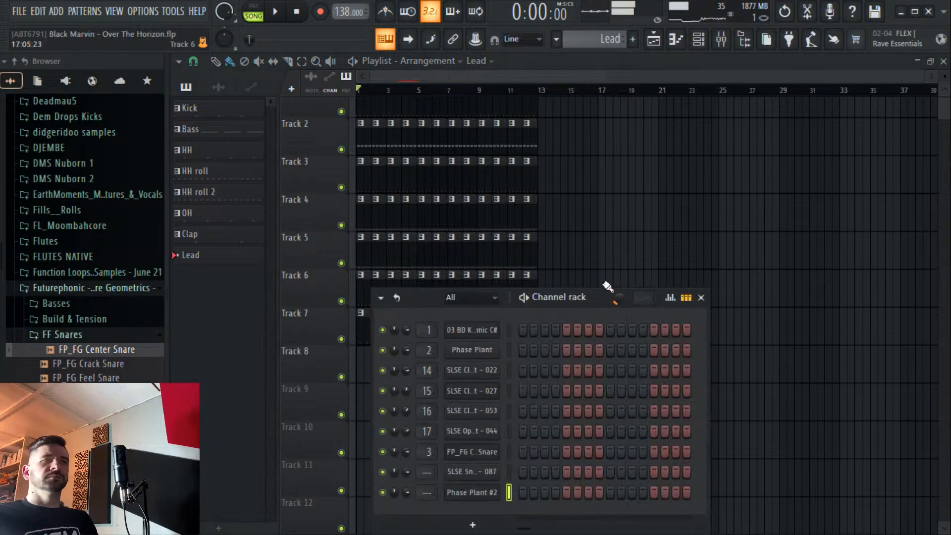
pyautogui.doubleClick(430, 134)
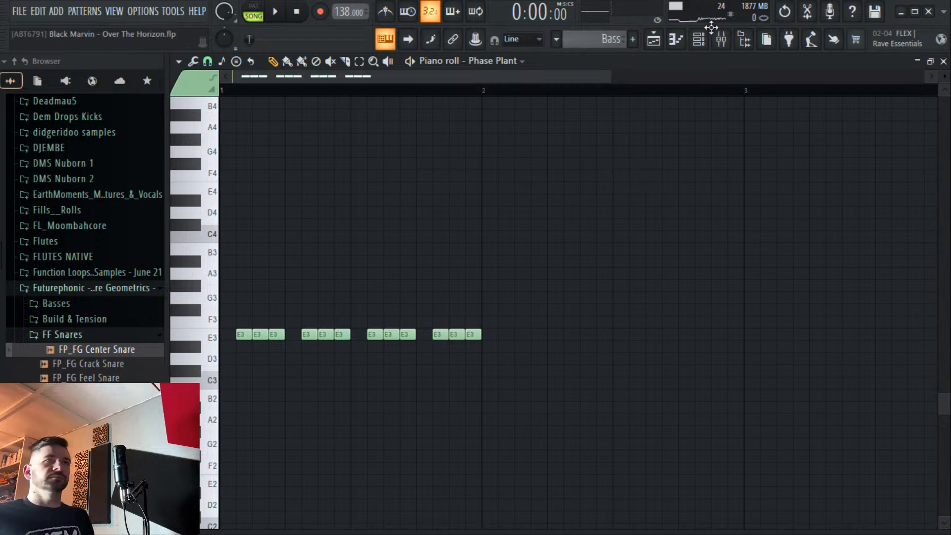
pyautogui.click(597, 44)
pyautogui.click(632, 144)
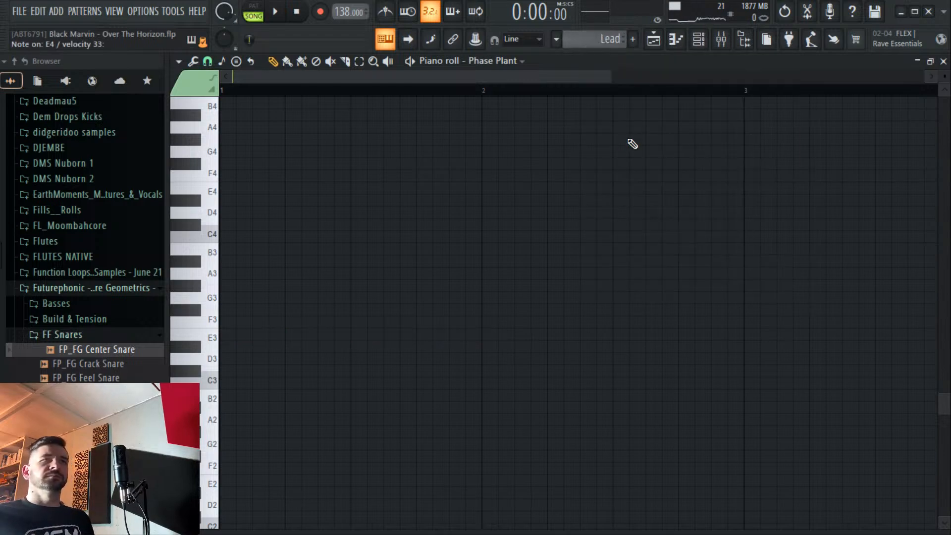
# Draw a one-beat E4 note for Phase Plant #2 in the Lead pattern, and move its clip to the start of Track 8.
pyautogui.click(707, 45)
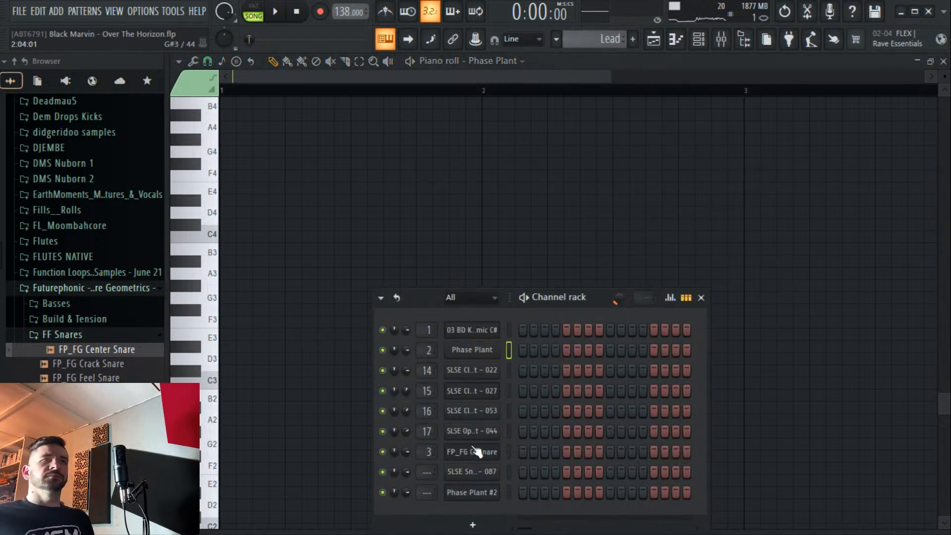
pyautogui.click(465, 492)
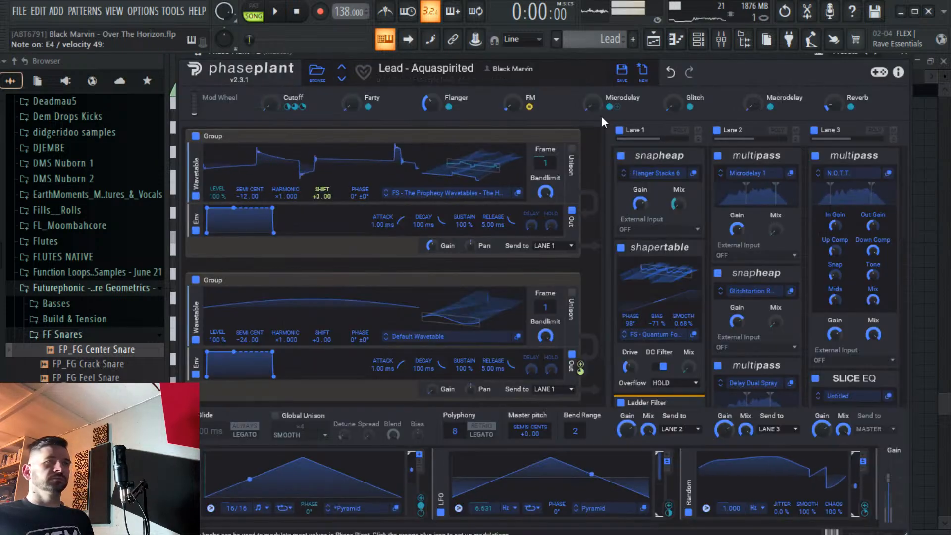
pyautogui.click(906, 57)
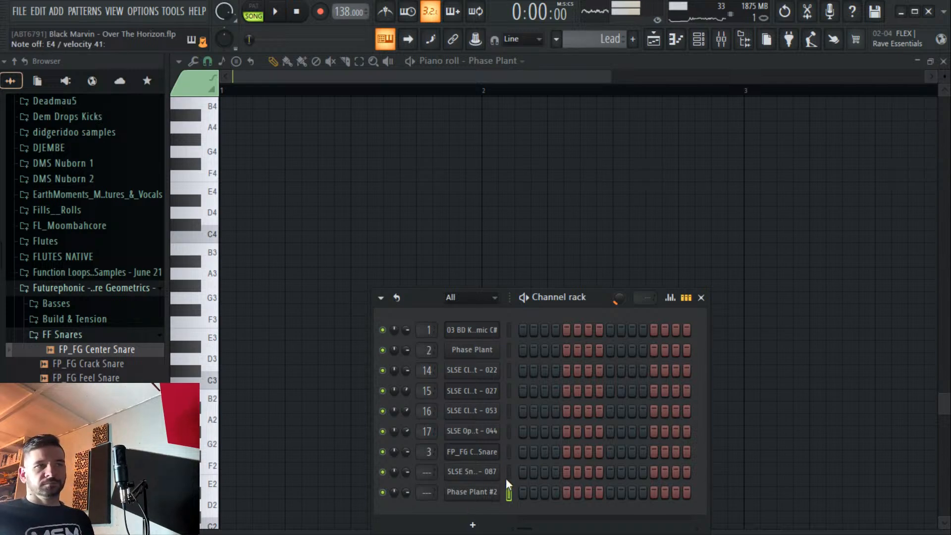
pyautogui.rightClick(498, 490)
pyautogui.click(554, 377)
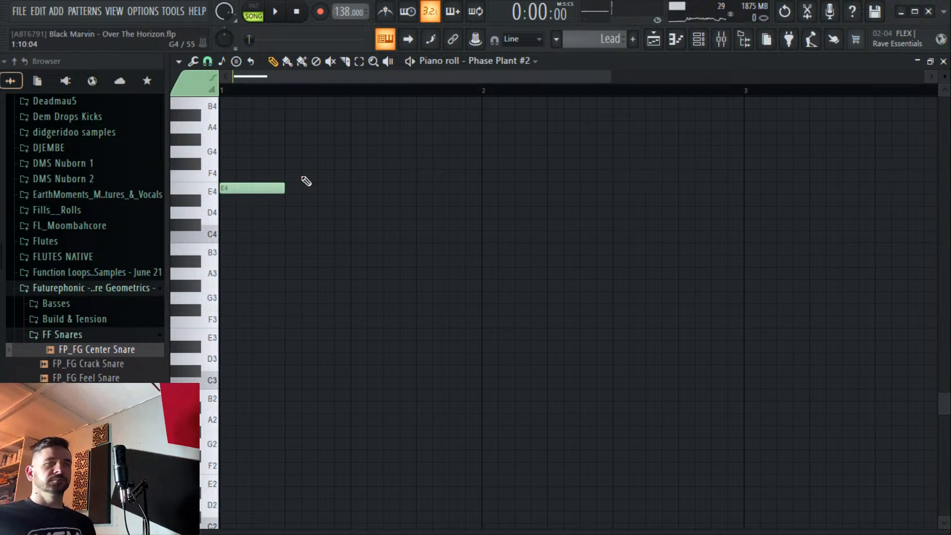
pyautogui.click(672, 44)
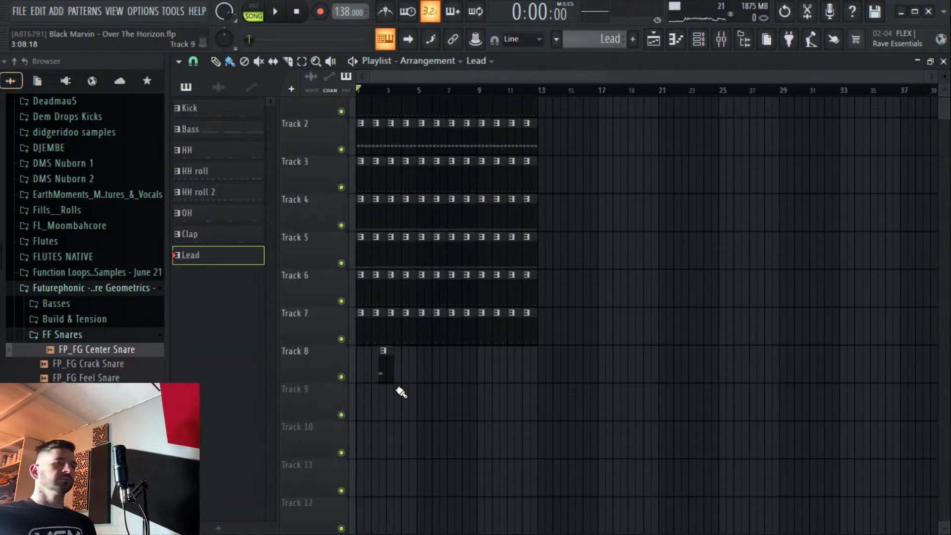
pyautogui.press('space')
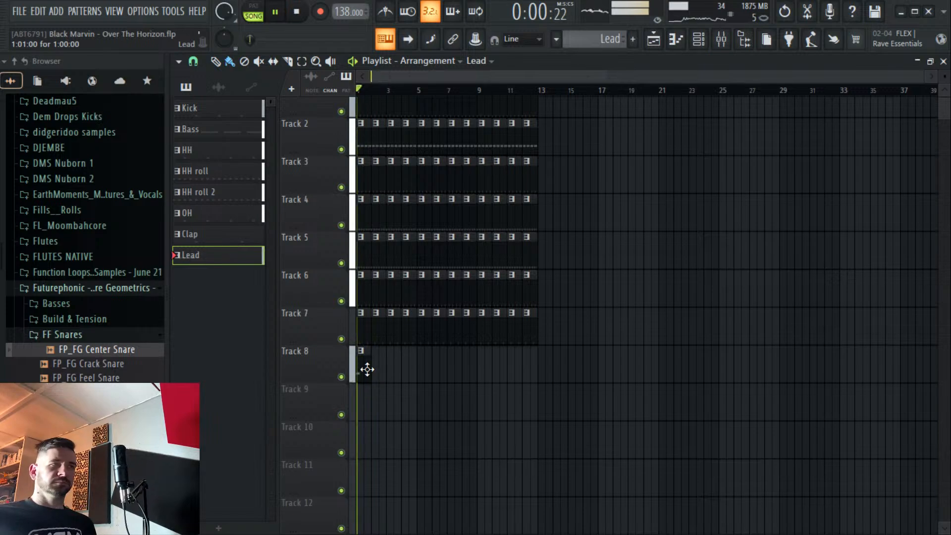
# Add a second one-beat E4 note in the latter half of the Lead pattern's bar and repeat the clip along Track 8 through bar 12.
pyautogui.doubleClick(365, 369)
pyautogui.moveTo(285, 188); pyautogui.dragTo(356, 180)
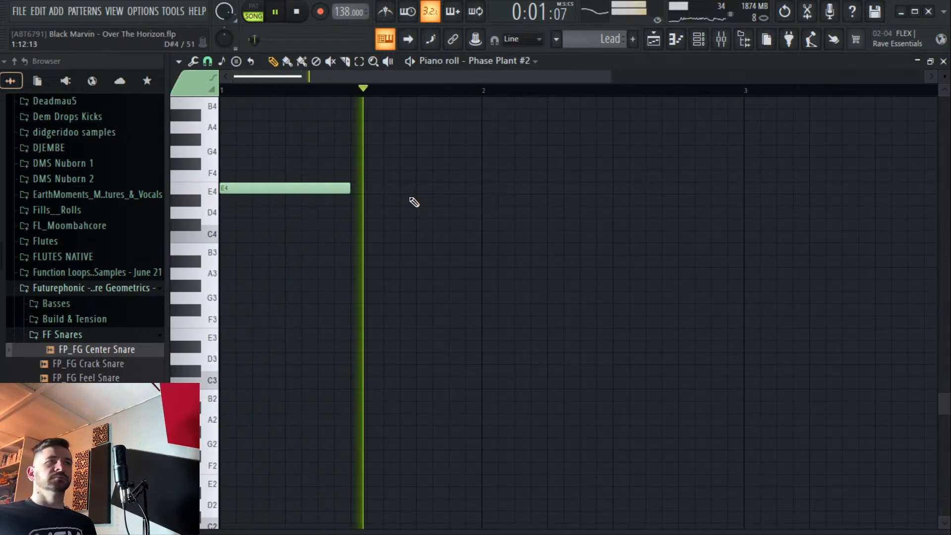
pyautogui.moveTo(350, 189); pyautogui.dragTo(271, 189)
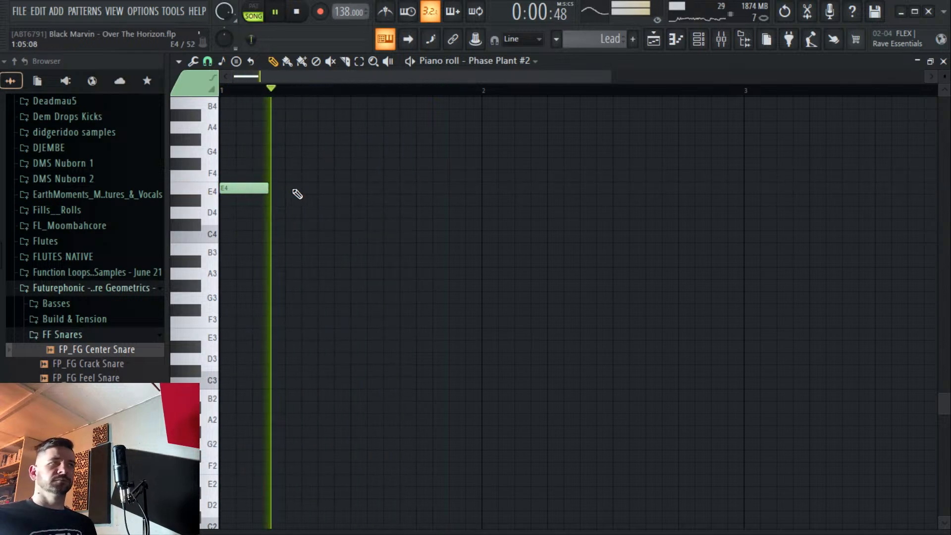
pyautogui.moveTo(265, 186); pyautogui.dragTo(285, 186)
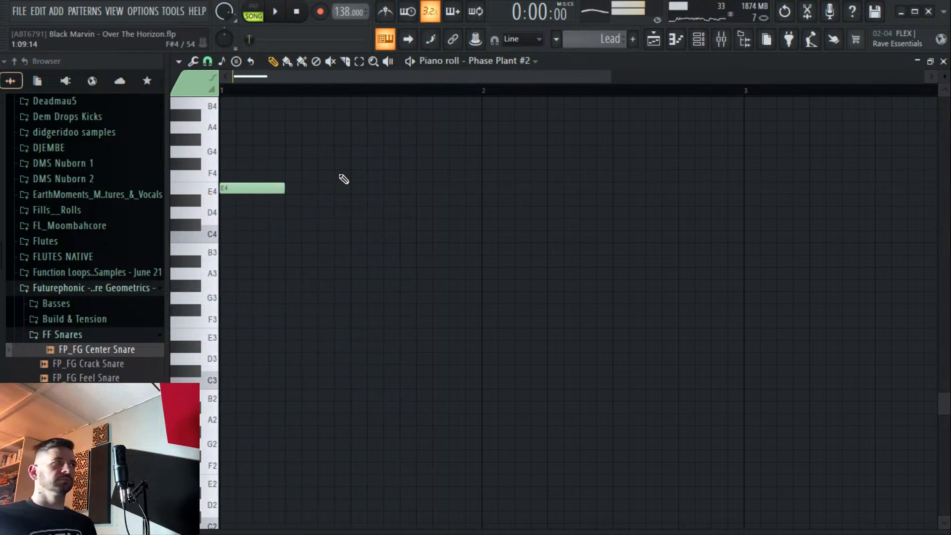
pyautogui.click(401, 194)
pyautogui.press('F5')
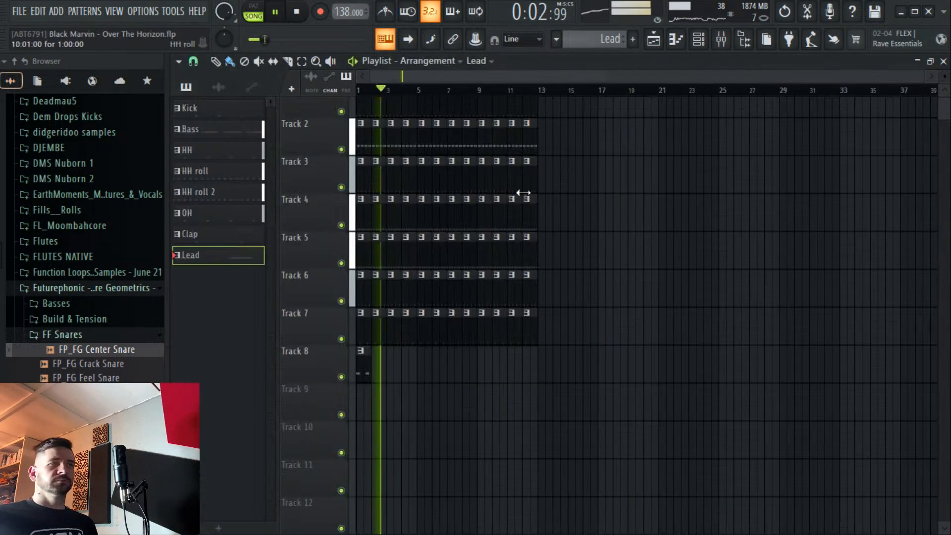
pyautogui.moveTo(373, 365); pyautogui.dragTo(528, 370)
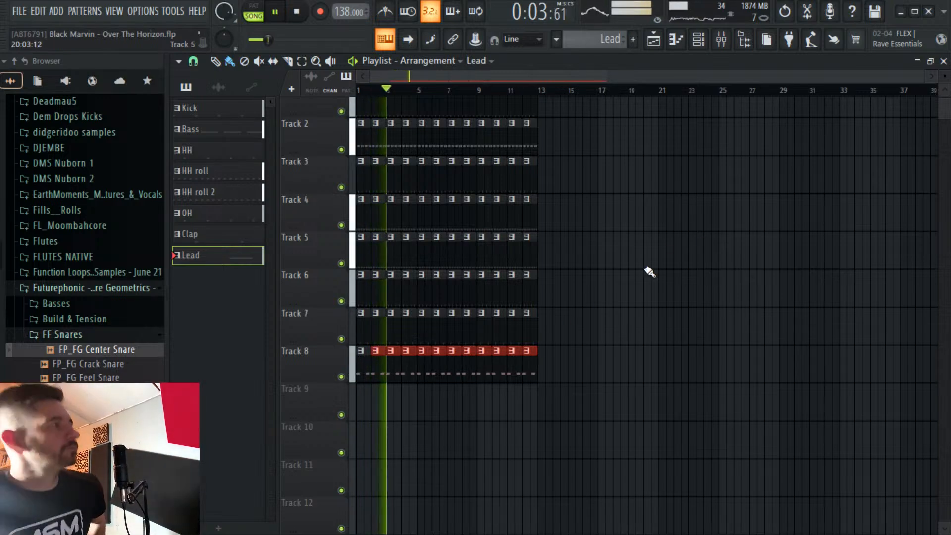
# Adjust the Cutoff macro of Phase Plant #2 during playback and close the instrument window.
pyautogui.click(708, 43)
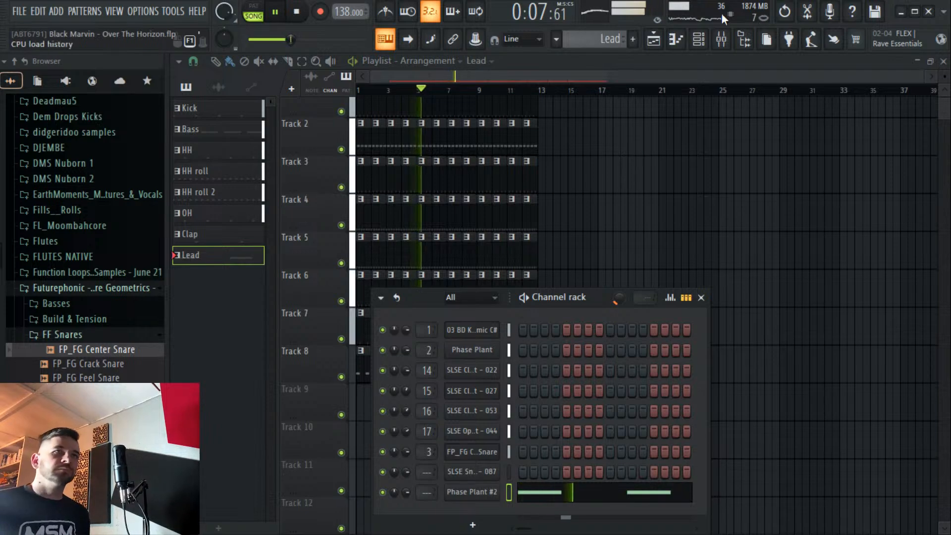
pyautogui.click(486, 492)
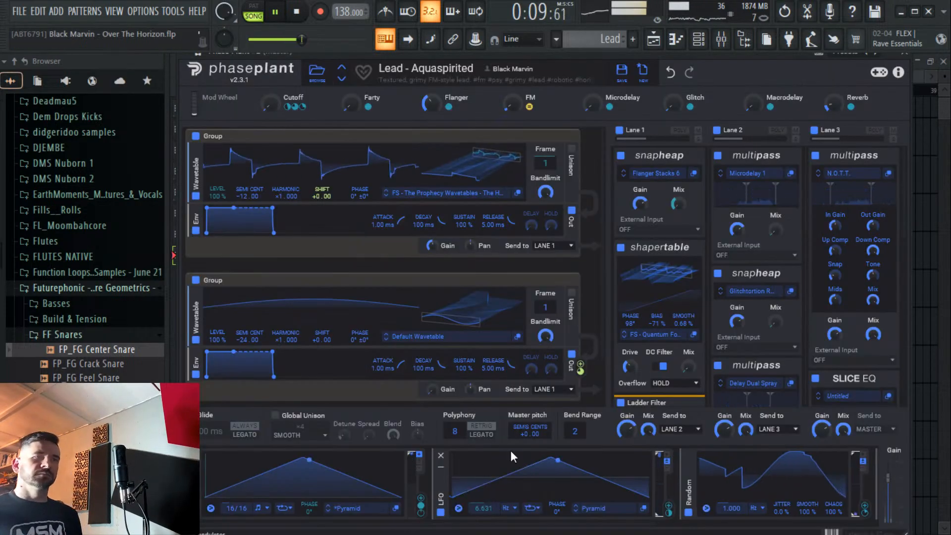
pyautogui.scroll(-2, 525, 462)
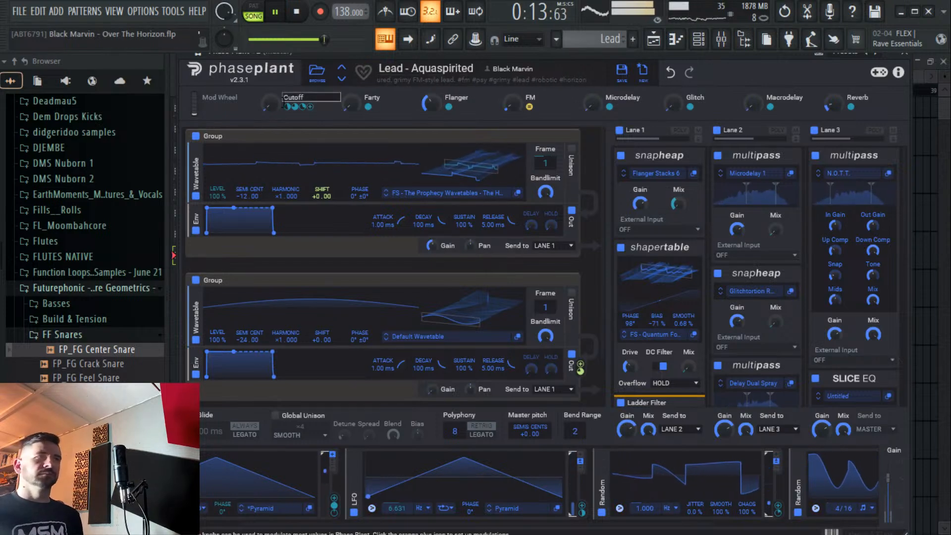
pyautogui.scroll(2, 276, 38)
pyautogui.scroll(2, 275, 38)
pyautogui.moveTo(270, 103); pyautogui.dragTo(270, 155)
pyautogui.click(743, 39)
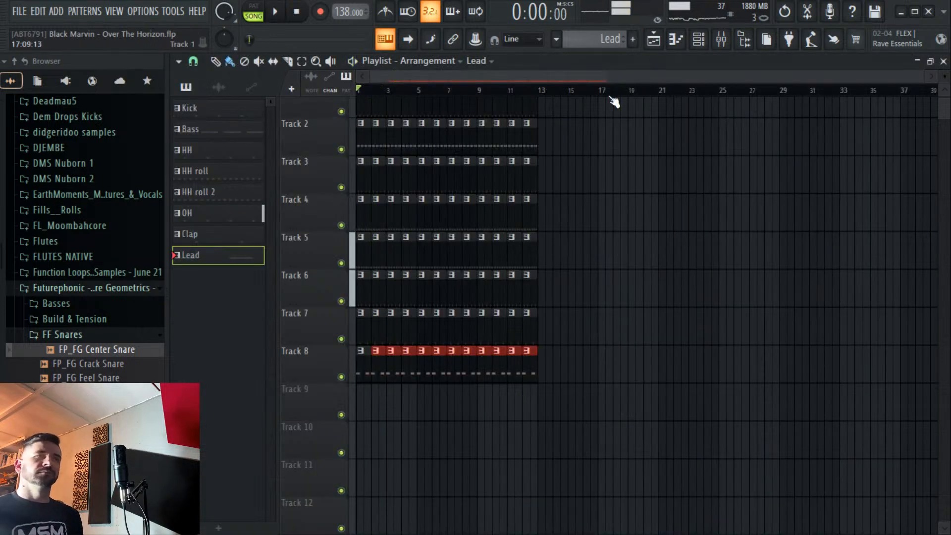
# Route the Phase Plant #2 channel to mixer insert 5.
pyautogui.click(721, 39)
pyautogui.rightClick(399, 195)
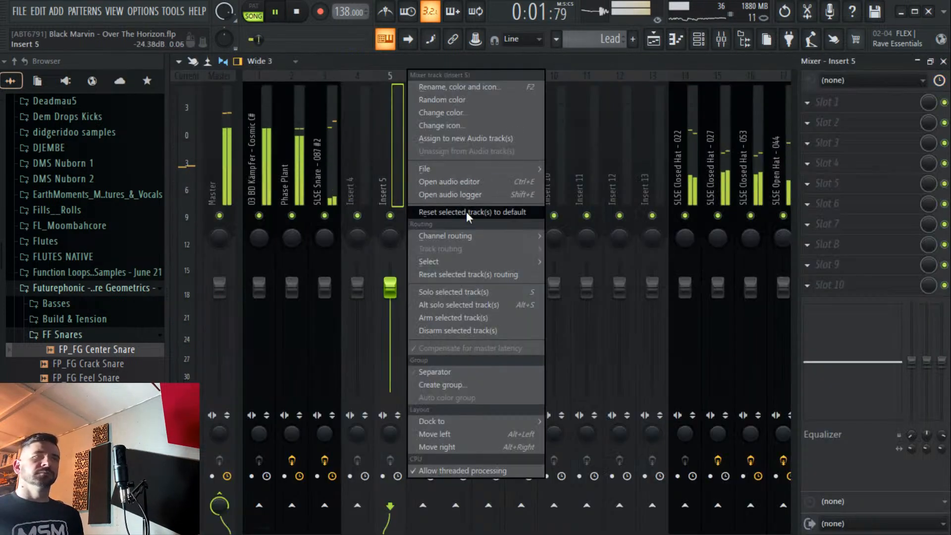
pyautogui.moveTo(522, 235)
pyautogui.click(617, 235)
# Load the Duck plugin into slot 1 of the Phase Plant #2 mixer track.
pyautogui.click(842, 105)
pyautogui.moveTo(823, 118)
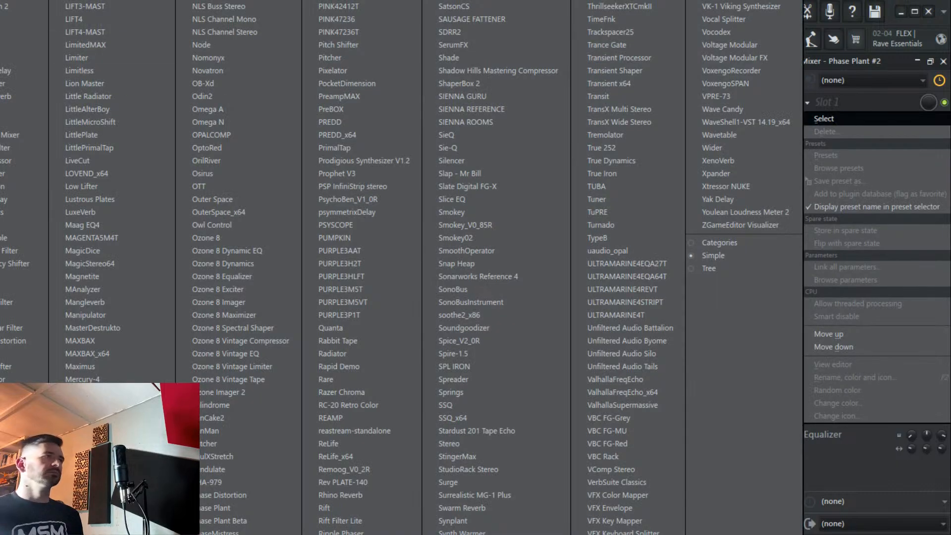
pyautogui.click(1, 198)
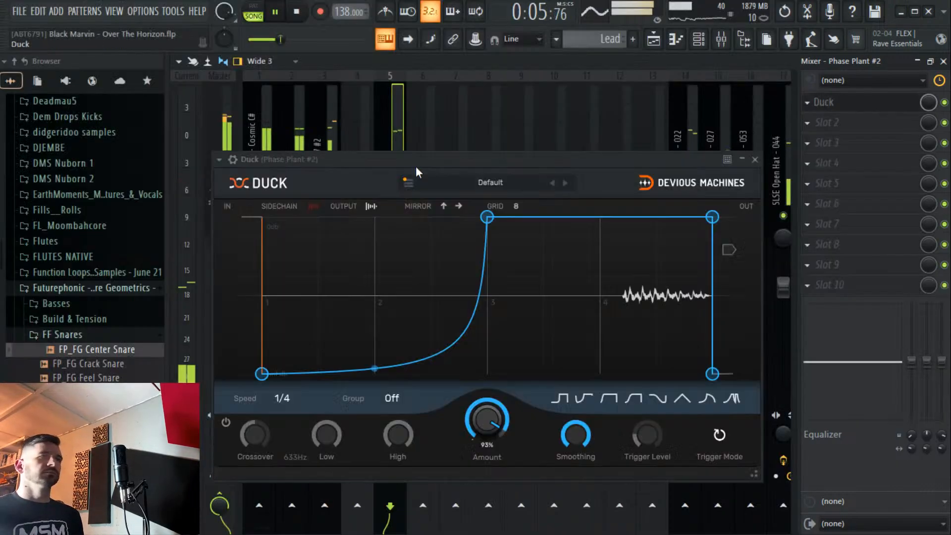
# Choose Duck's Synth 3 preset, set its Amount to 84% and close the plugin window.
pyautogui.click(469, 190)
pyautogui.moveTo(477, 210)
pyautogui.click(503, 306)
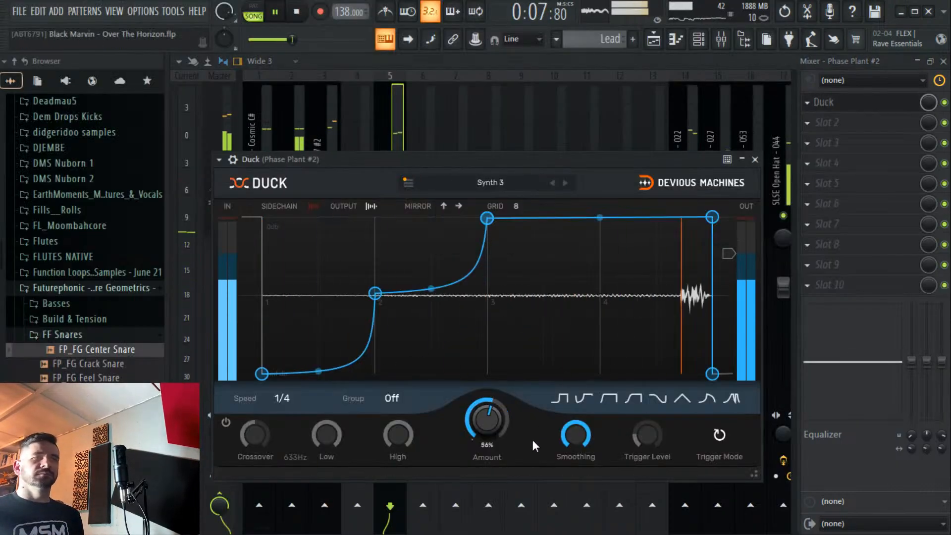
pyautogui.moveTo(502, 424); pyautogui.dragTo(503, 422)
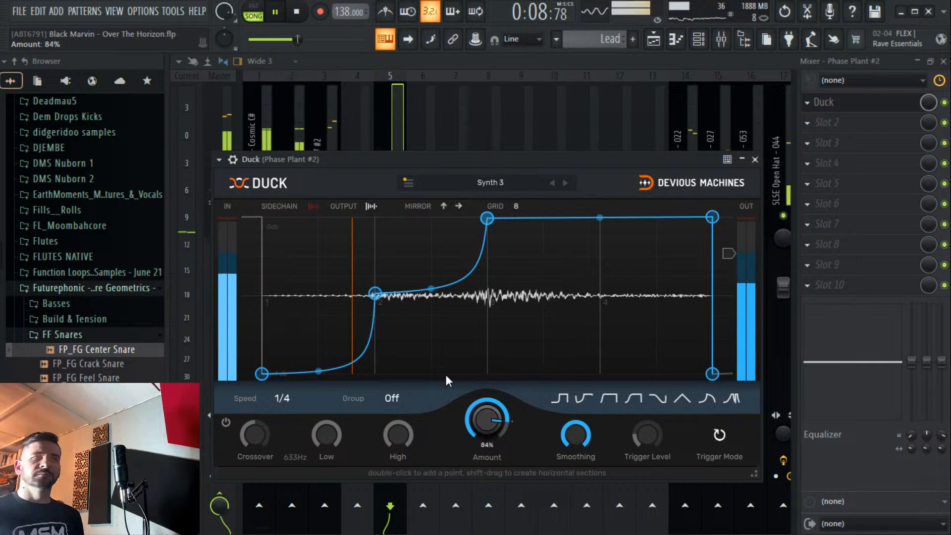
pyautogui.click(406, 135)
# Play the arrangement from bar 1 in the playlist to hear the ducked lead.
pyautogui.press('F5')
pyautogui.click(360, 90)
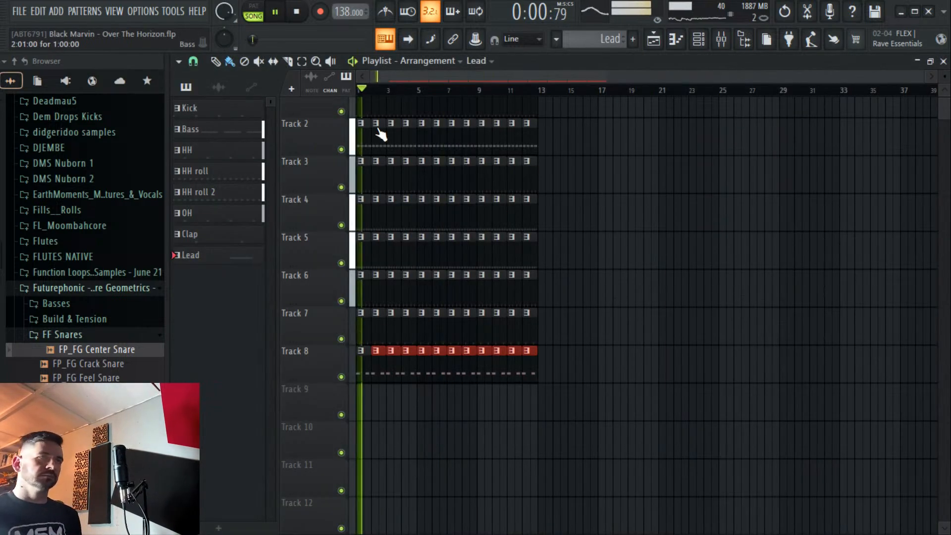
pyautogui.scroll(3, 392, 98)
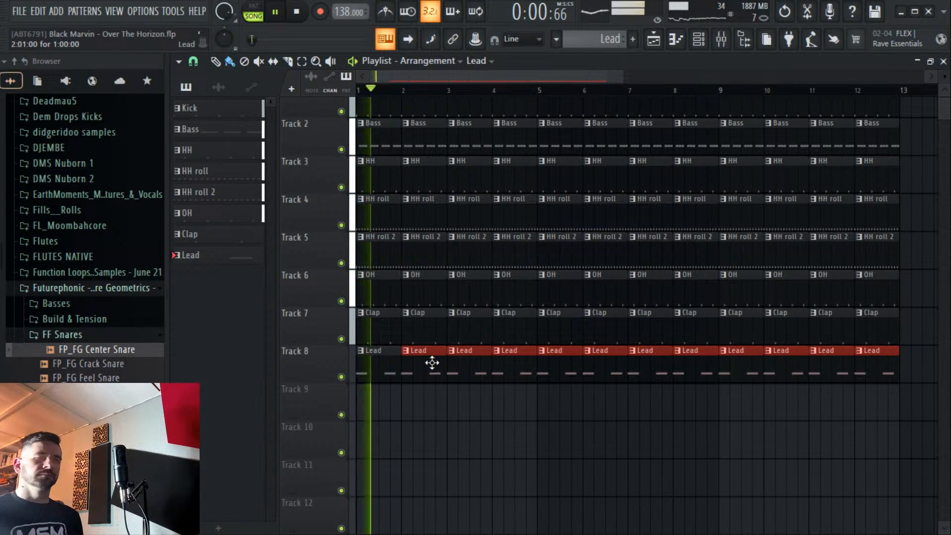
# Rebuild the Lead clips on Track 8 as one full clip plus a short one-beat clip, repeated from bars 1, 3, 5 and 7.
pyautogui.moveTo(444, 358); pyautogui.dragTo(410, 365)
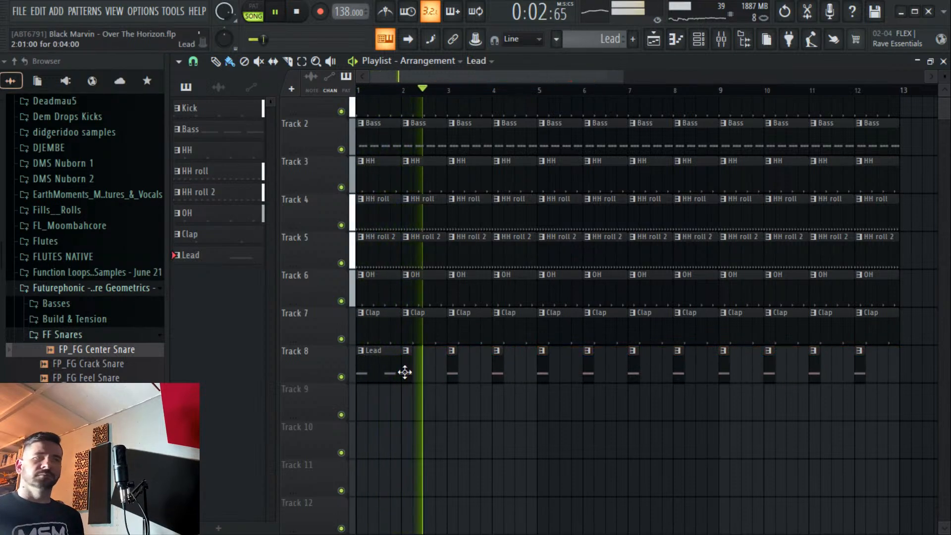
pyautogui.moveTo(369, 364)
pyautogui.mouseDown()
pyautogui.moveTo(504, 365)
pyautogui.moveTo(460, 372)
pyautogui.mouseUp()
pyautogui.moveTo(538, 369); pyautogui.dragTo(898, 371)
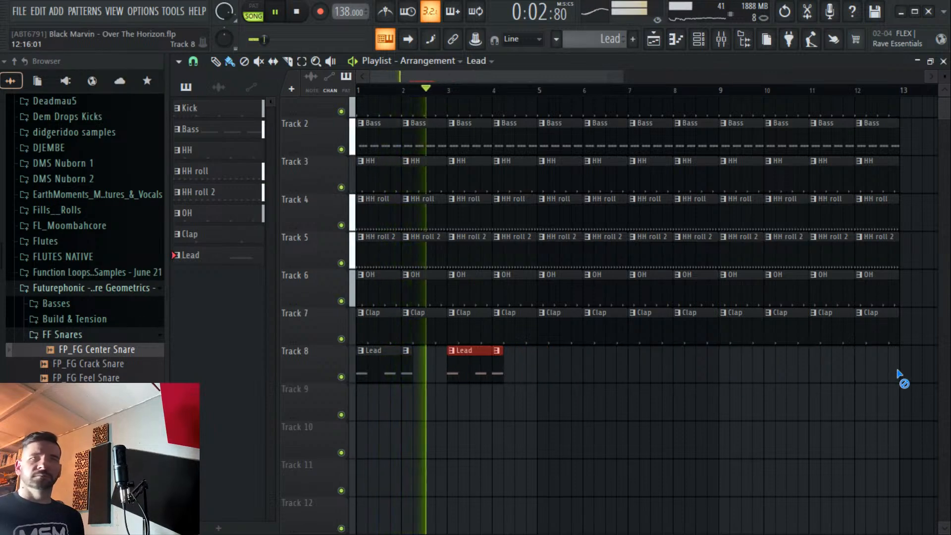
pyautogui.moveTo(594, 369); pyautogui.dragTo(545, 341)
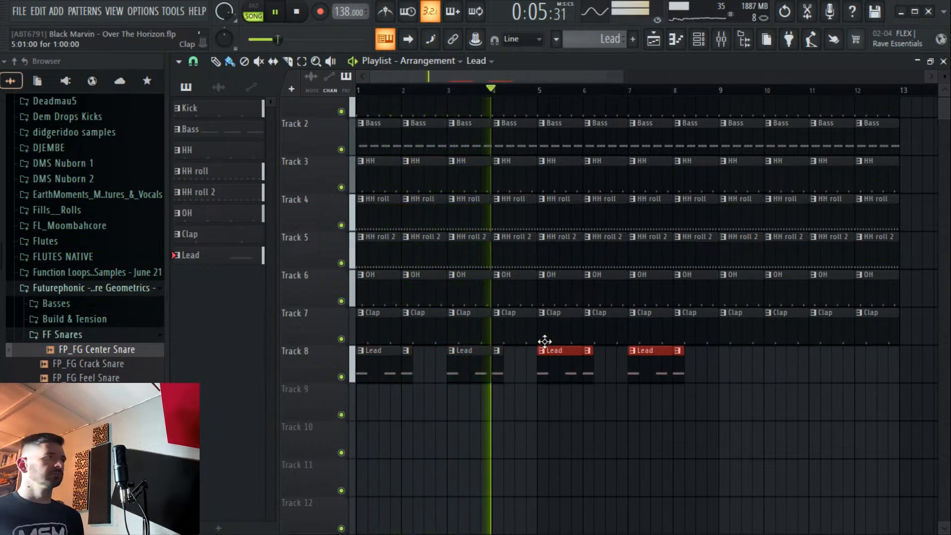
# Stop playback, check the lead's mixer track and review its Phase Plant #2 patch before closing the plugin window.
pyautogui.click(722, 41)
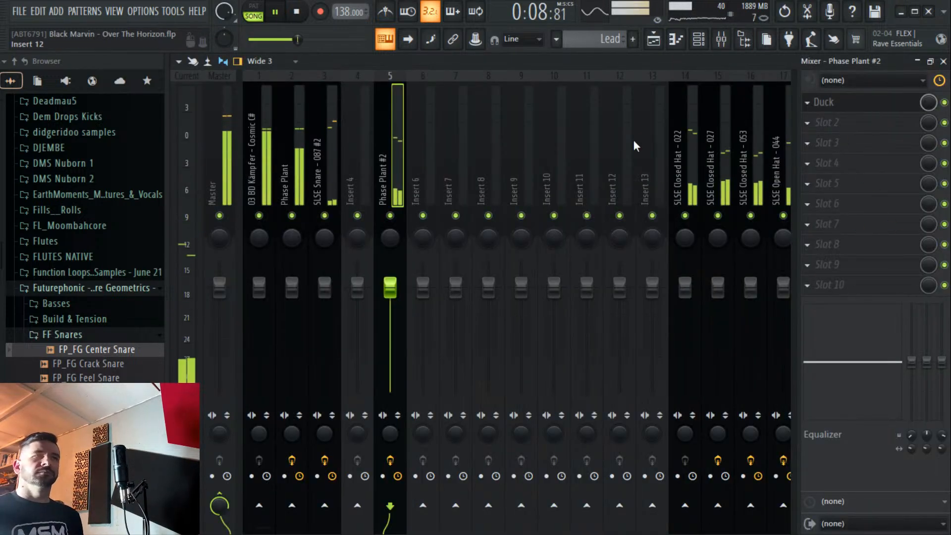
pyautogui.press('space')
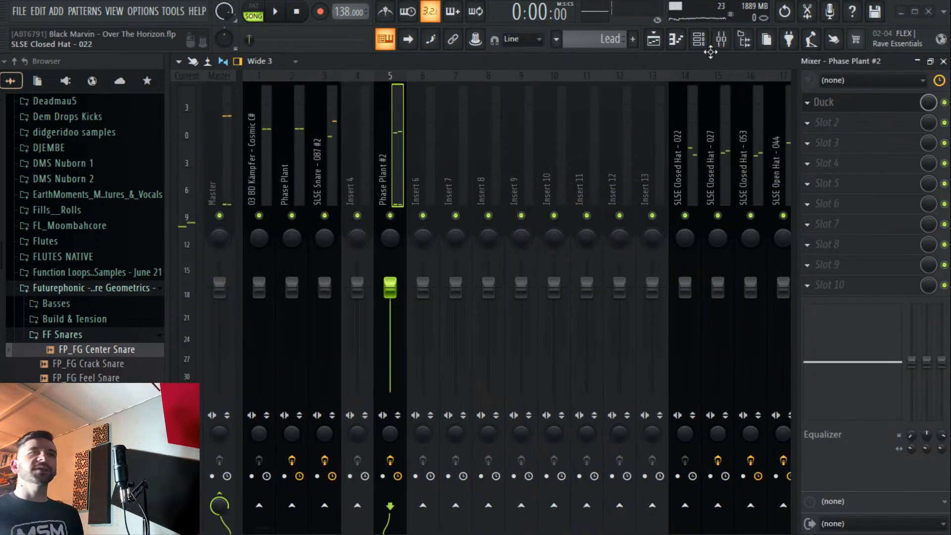
pyautogui.click(707, 45)
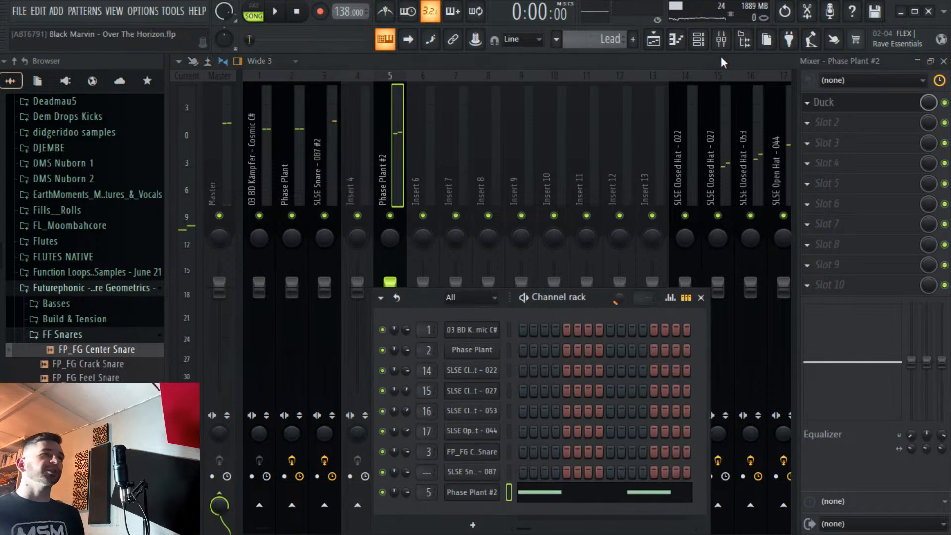
pyautogui.click(490, 493)
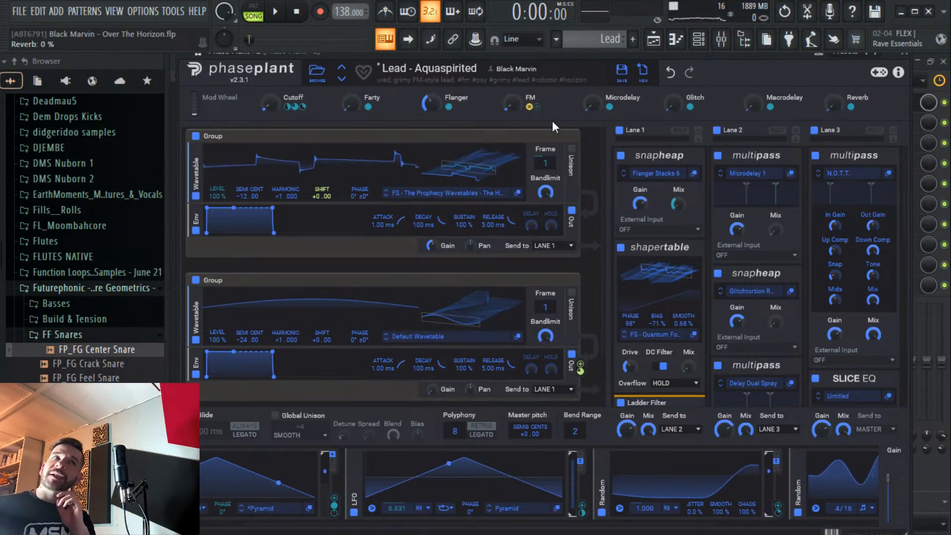
pyautogui.click(910, 63)
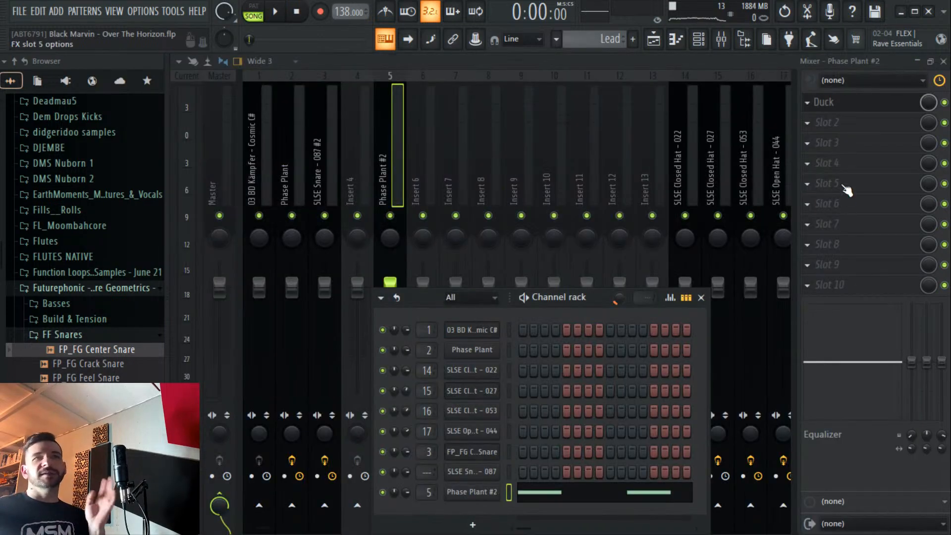
# Load Fruity parametric EQ 2 into slot 4 of the Phase Plant #2 mixer track, choose the HP preset and close the plugin window.
pyautogui.click(844, 168)
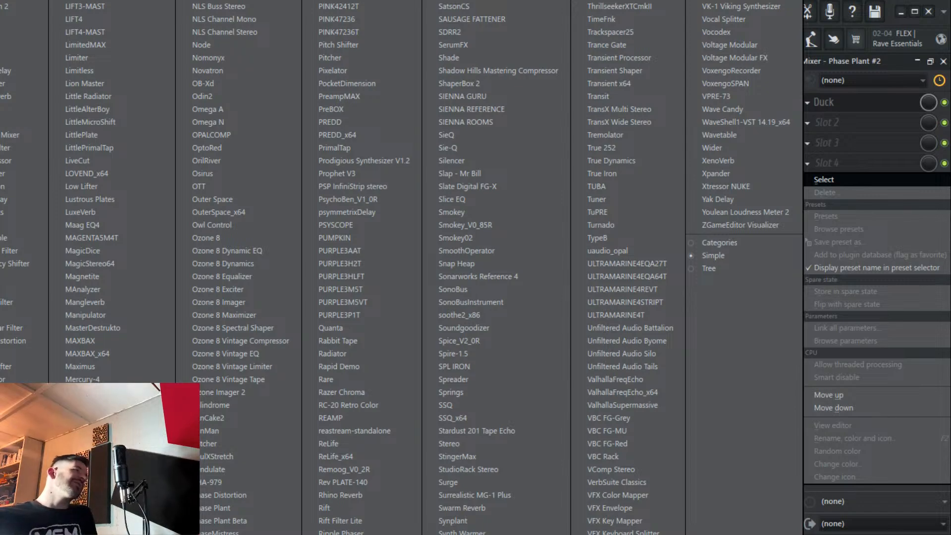
pyautogui.click(16, 89)
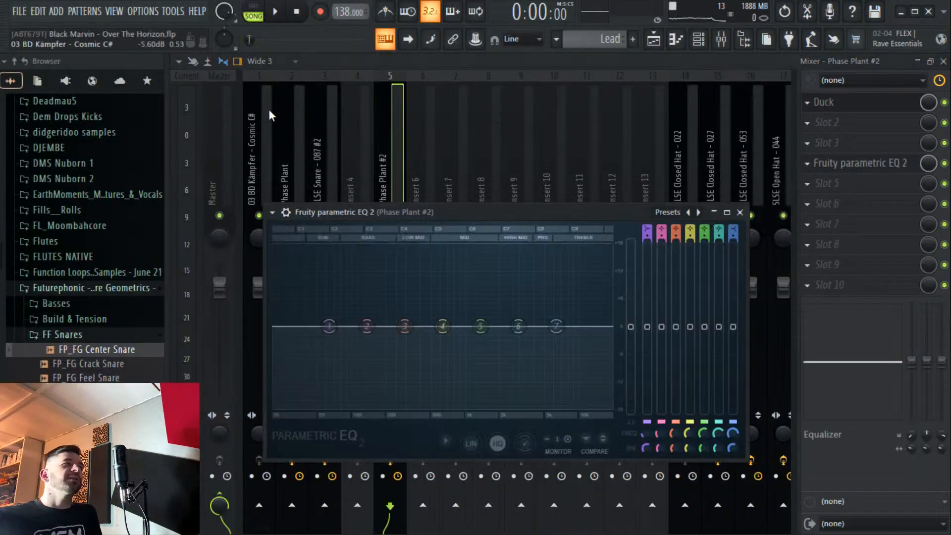
pyautogui.click(272, 213)
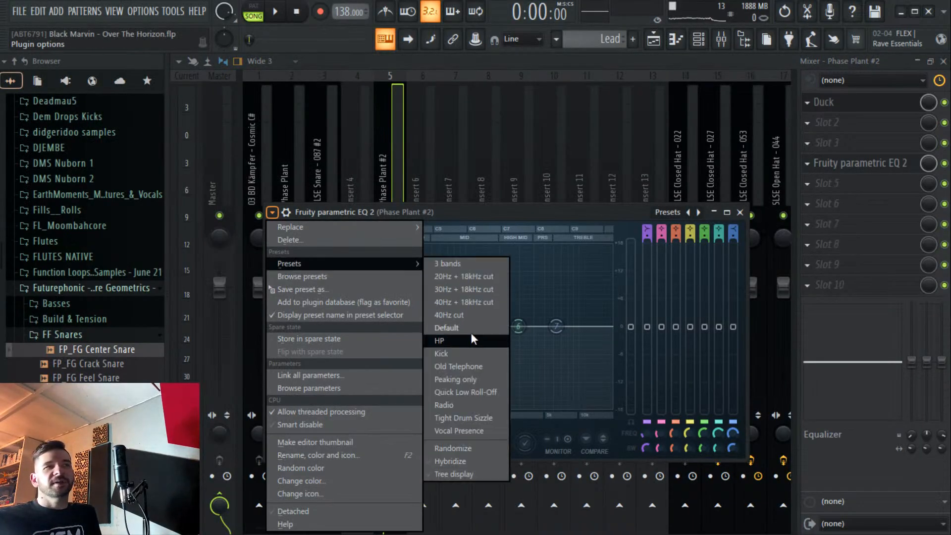
pyautogui.click(472, 335)
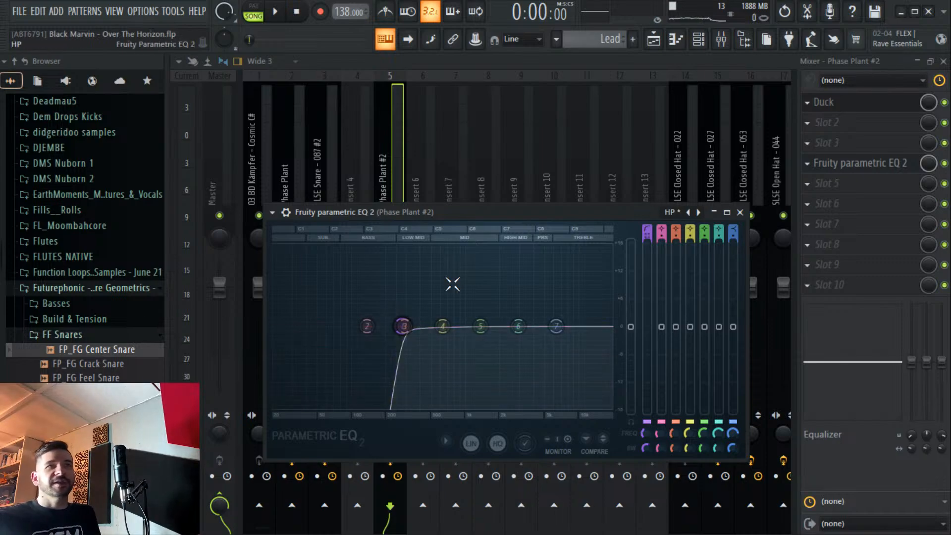
pyautogui.press('Escape')
# Copy the Lead clip pairs on Track 8 to around bars 9 and 11, removing the extra copy around bar 13.
pyautogui.click(653, 41)
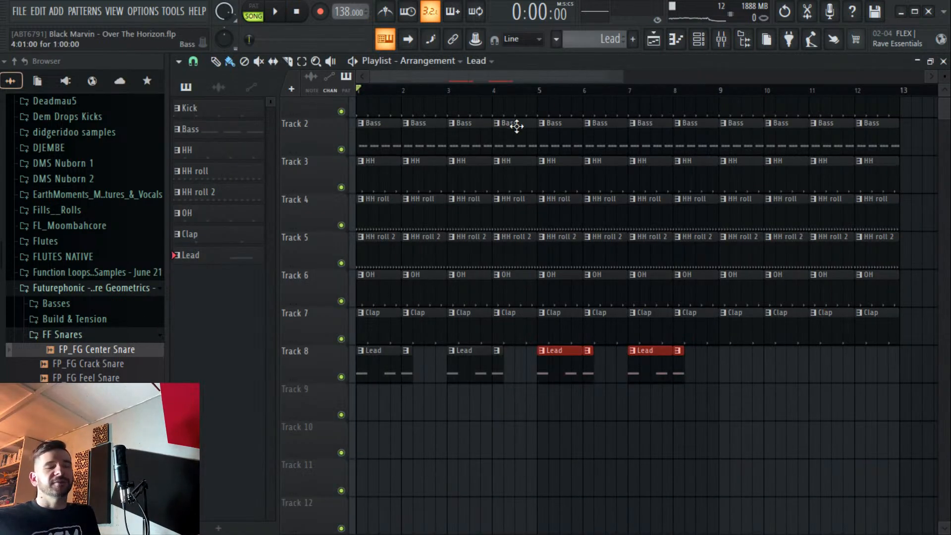
pyautogui.moveTo(816, 382); pyautogui.dragTo(747, 357)
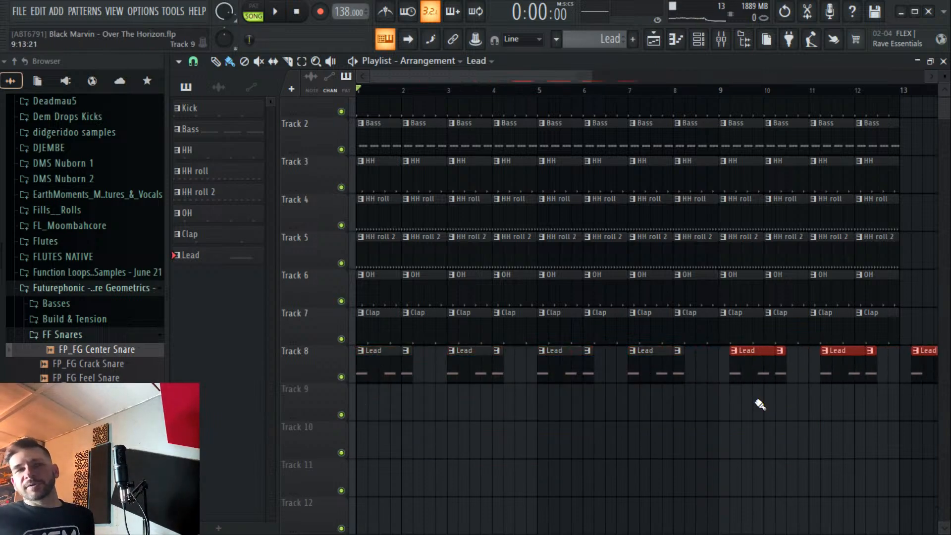
pyautogui.scroll(-4, 662, 95)
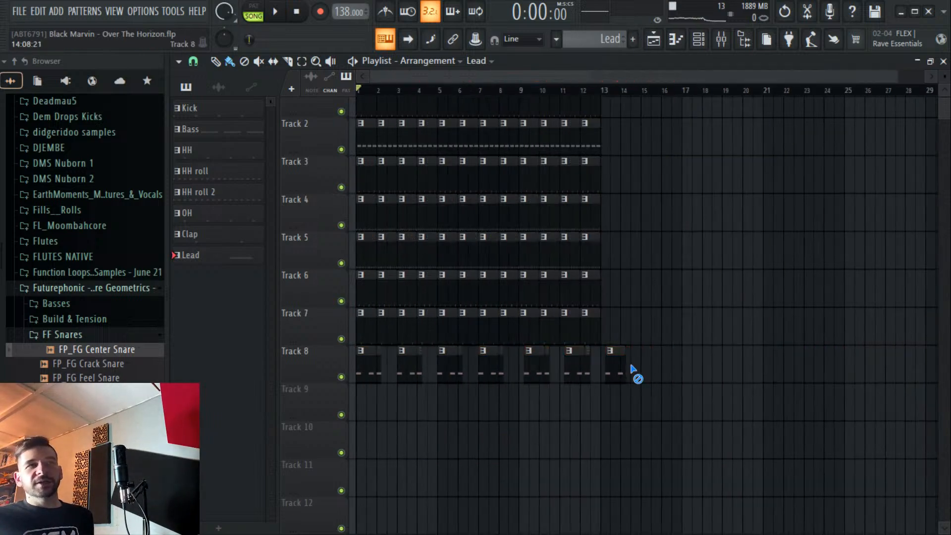
pyautogui.moveTo(625, 368); pyautogui.dragTo(523, 380)
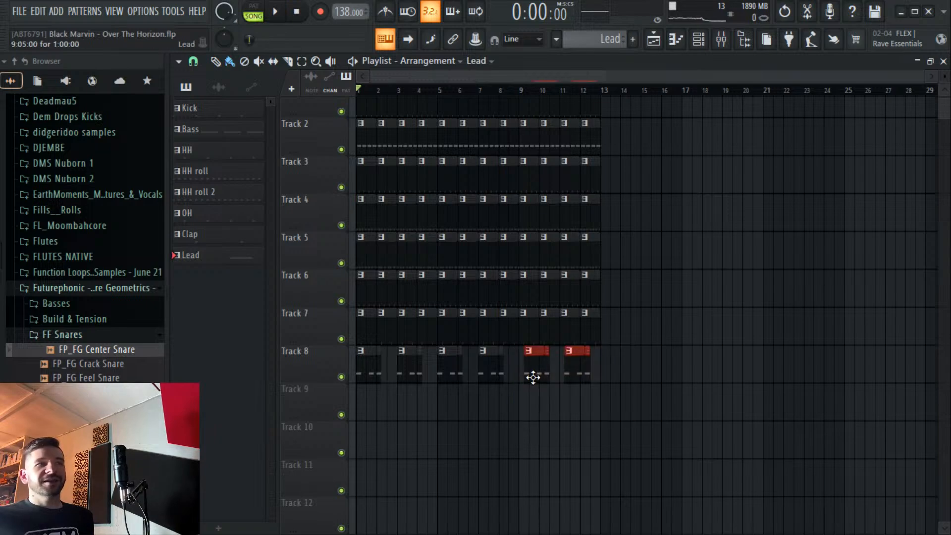
pyautogui.scroll(4, 556, 94)
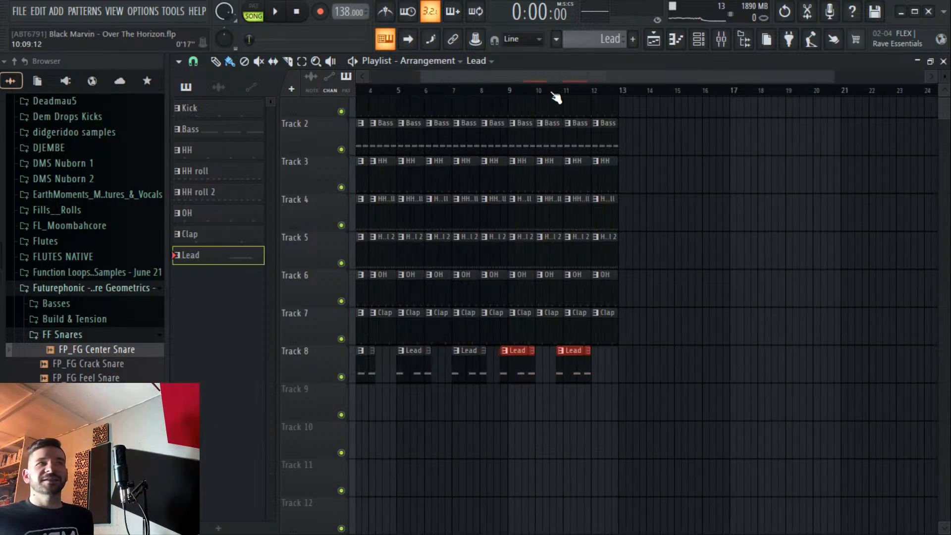
# Open the channel rack.
pyautogui.click(682, 33)
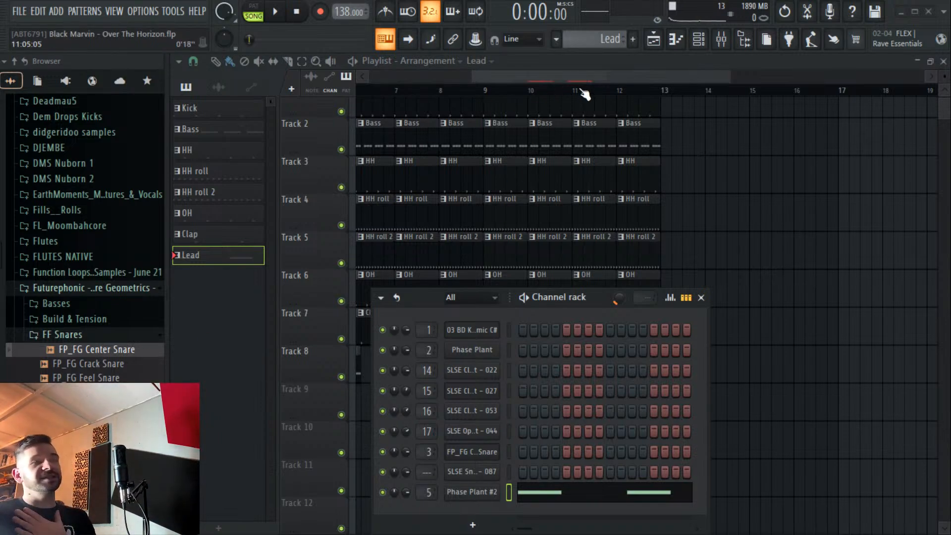
# Open the Phase Plant #2 instrument to look at its lead patch.
pyautogui.click(721, 38)
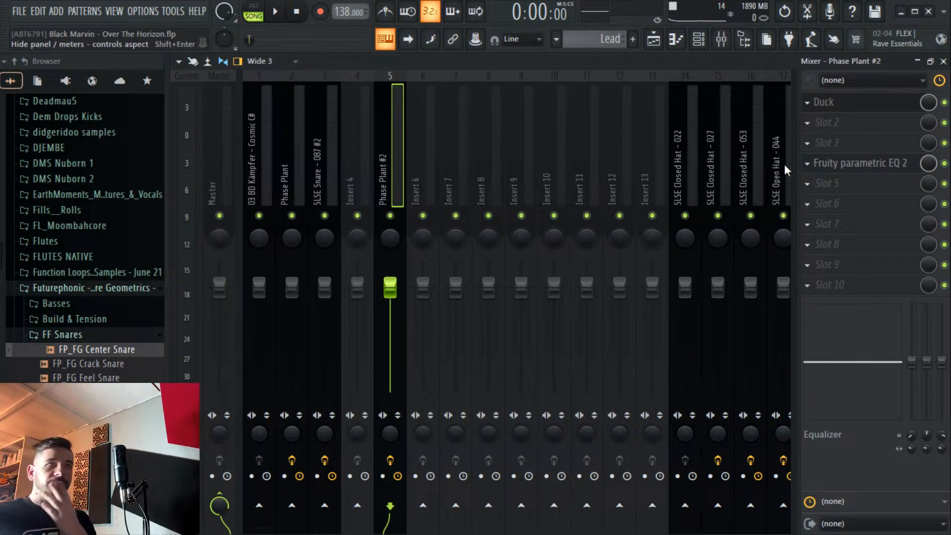
pyautogui.click(698, 40)
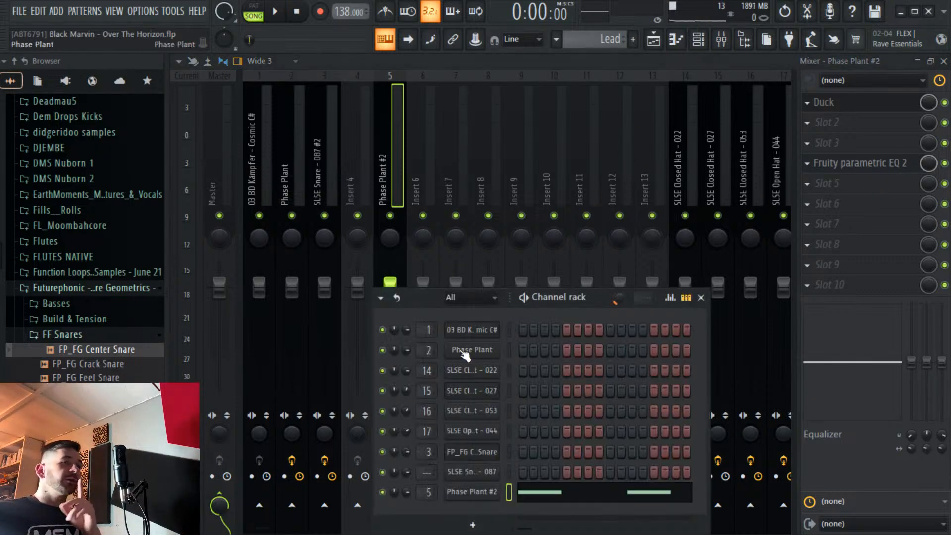
pyautogui.click(475, 493)
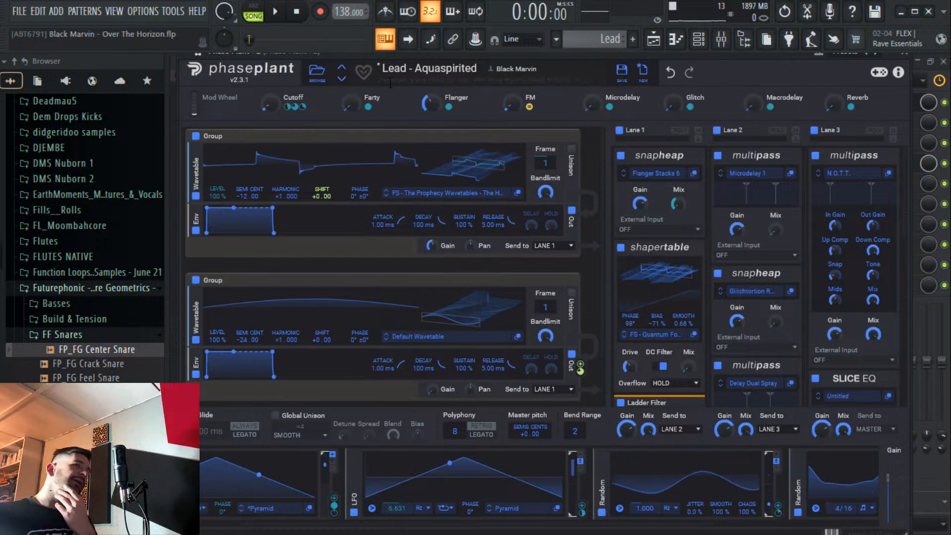
# Load True Iron on the Phase Plant #2 mixer track and move it up to the first effect slot.
pyautogui.click(721, 38)
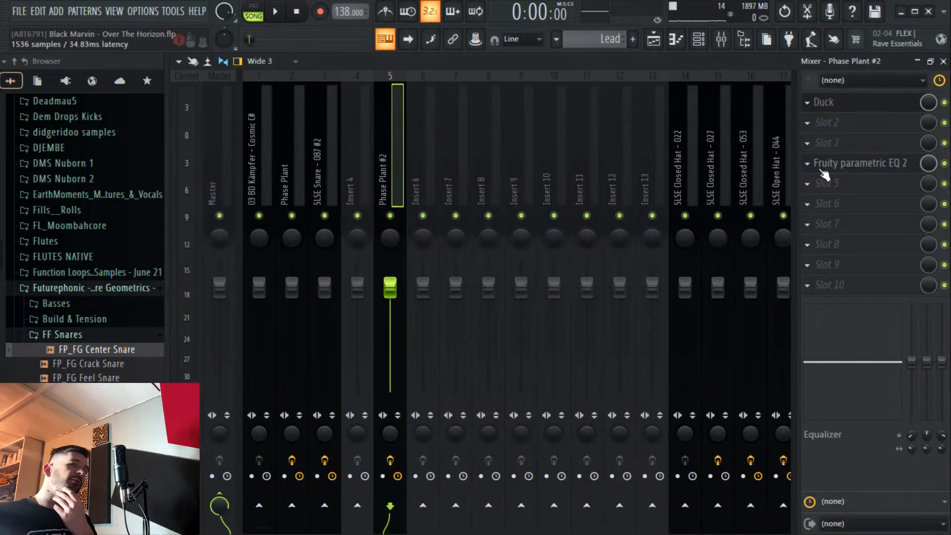
pyautogui.click(833, 184)
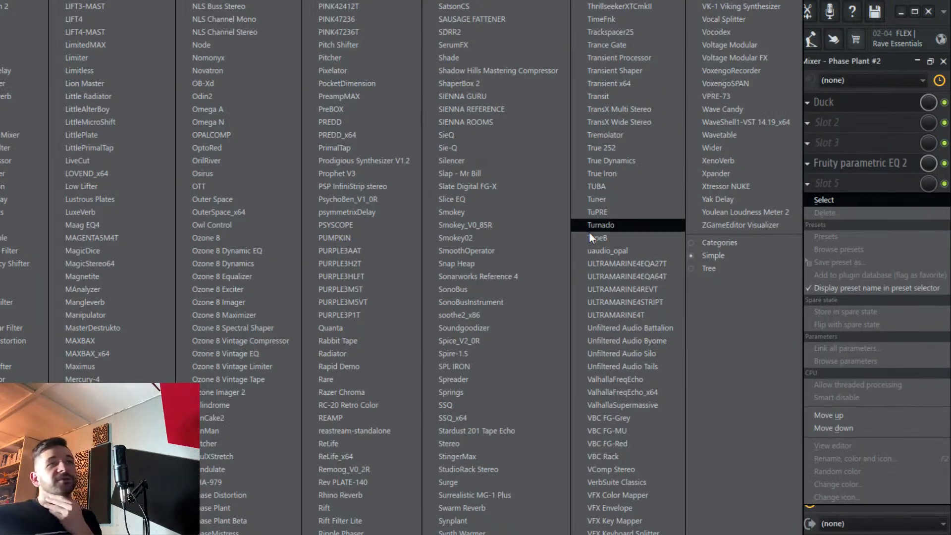
pyautogui.click(601, 174)
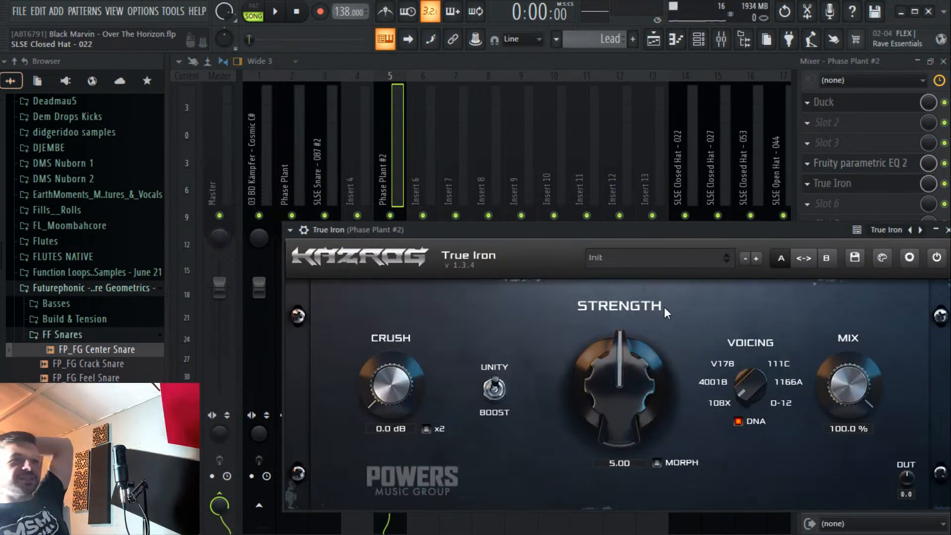
pyautogui.moveTo(663, 309); pyautogui.dragTo(686, 14)
pyautogui.moveTo(872, 184)
pyautogui.mouseDown()
pyautogui.moveTo(870, 122)
pyautogui.moveTo(872, 168)
pyautogui.mouseUp()
pyautogui.click(868, 145)
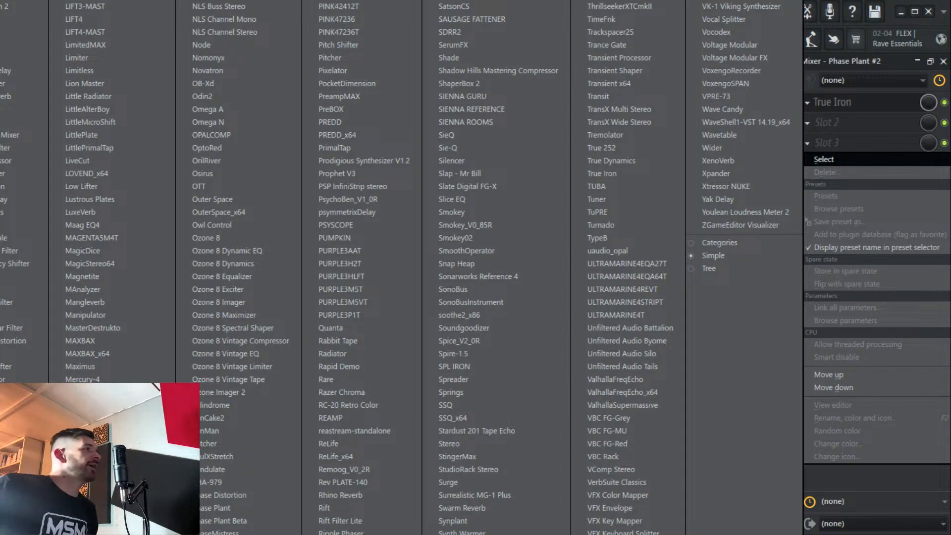
pyautogui.press('Escape')
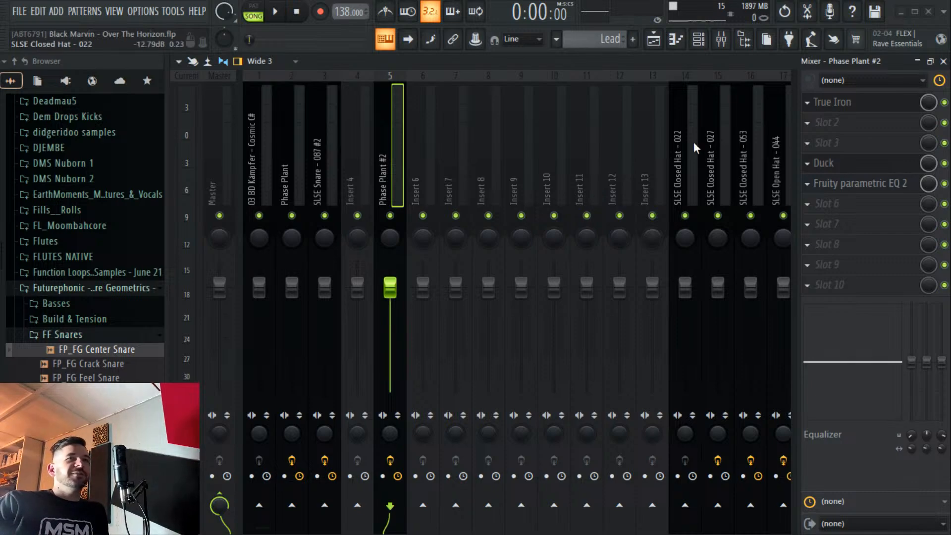
# Load DAISYT into effect slot 2 of the Phase Plant #2 mixer track and raise its Drive to 22.
pyautogui.click(858, 123)
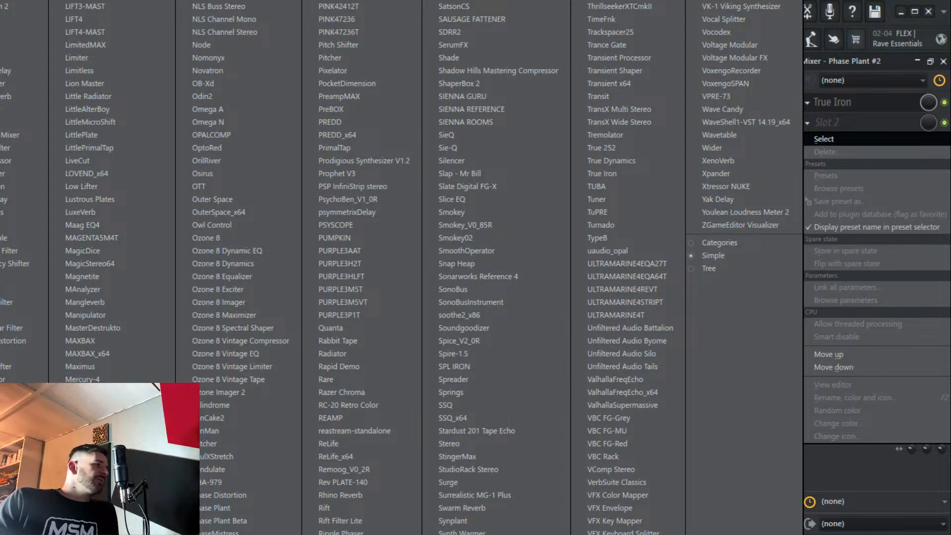
pyautogui.click(56, 134)
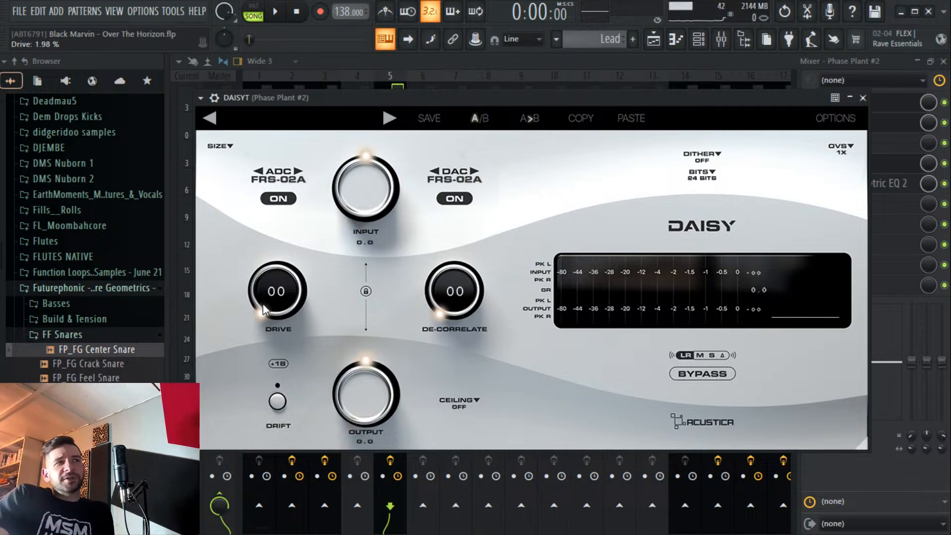
pyautogui.moveTo(275, 299); pyautogui.dragTo(272, 287)
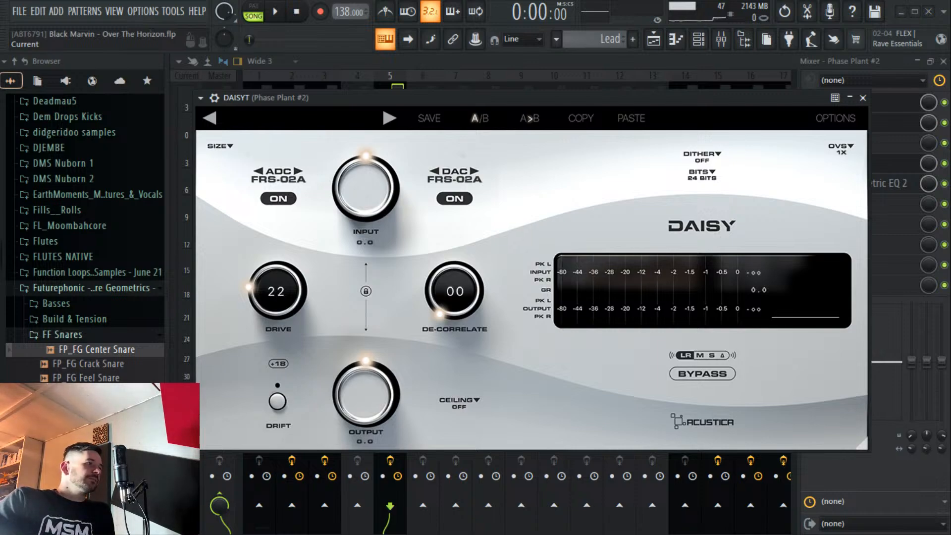
# With the song playing, set DAISYT's Drive to 31 and its Input to 4.6 dB, with Drift turned on.
pyautogui.click(275, 16)
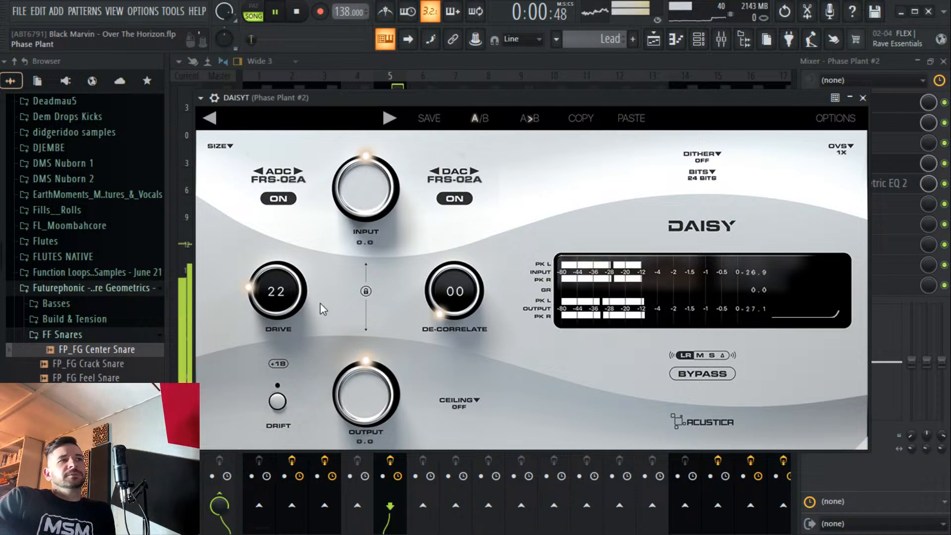
pyautogui.scroll(10, 295, 301)
pyautogui.scroll(-10, 295, 301)
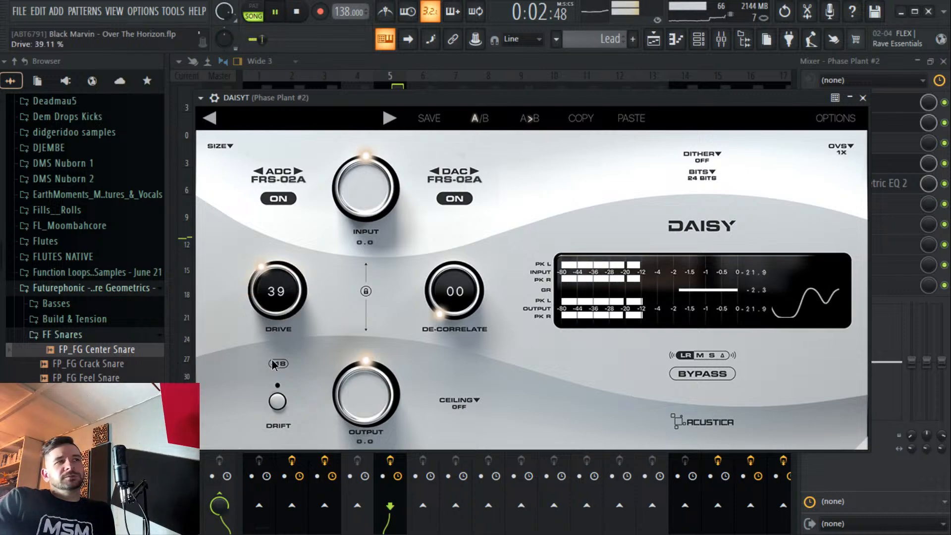
pyautogui.scroll(1, 277, 292)
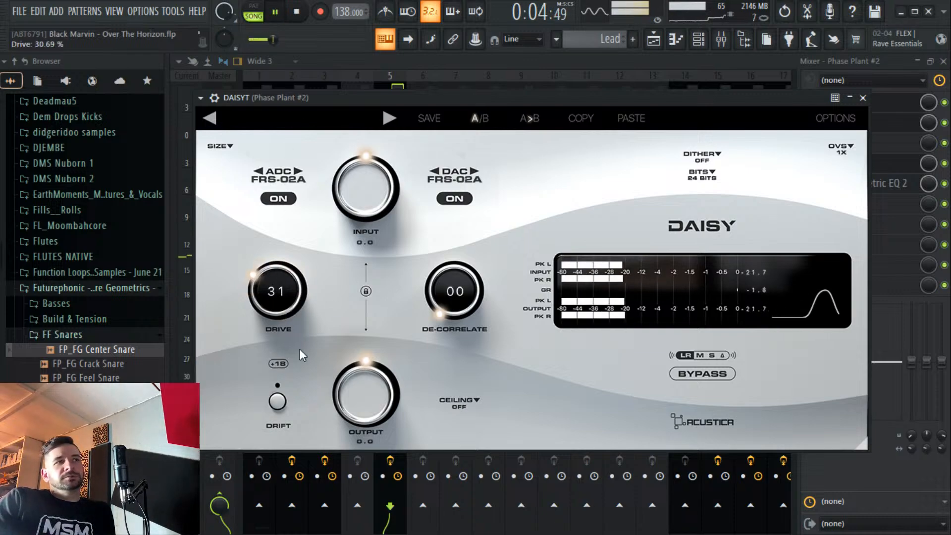
pyautogui.scroll(4, 359, 183)
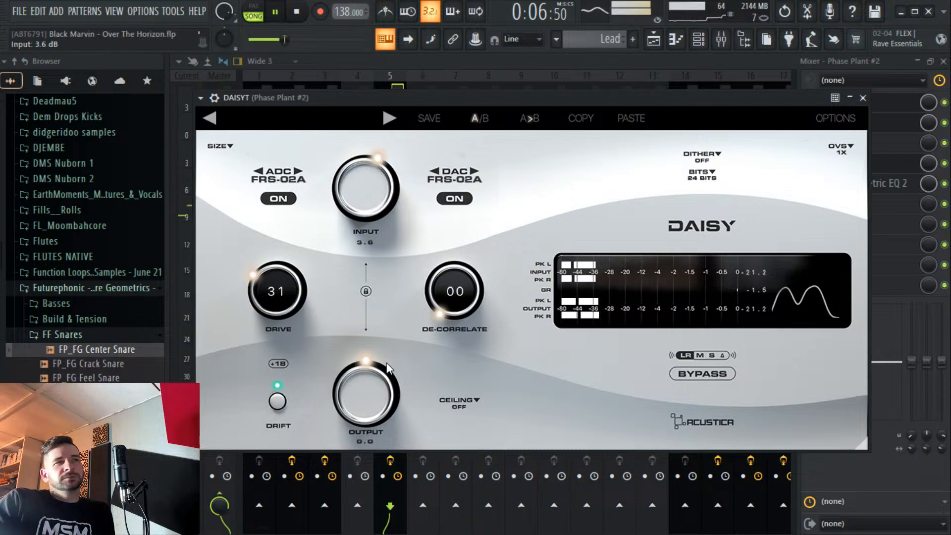
pyautogui.scroll(5, 371, 217)
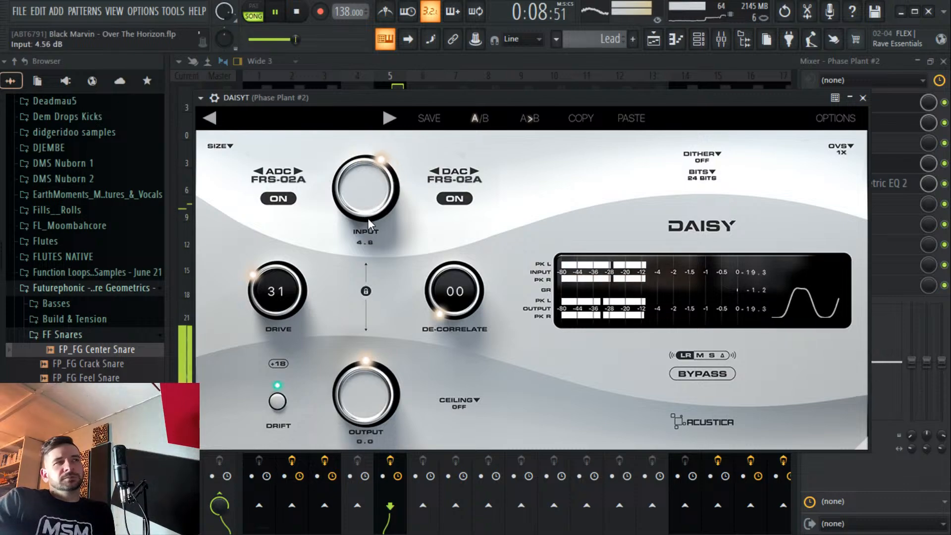
# Sweep DAISYT's Drive up to 64 during playback and bring it back down to 29.
pyautogui.scroll(-4, 368, 218)
pyautogui.scroll(10, 307, 269)
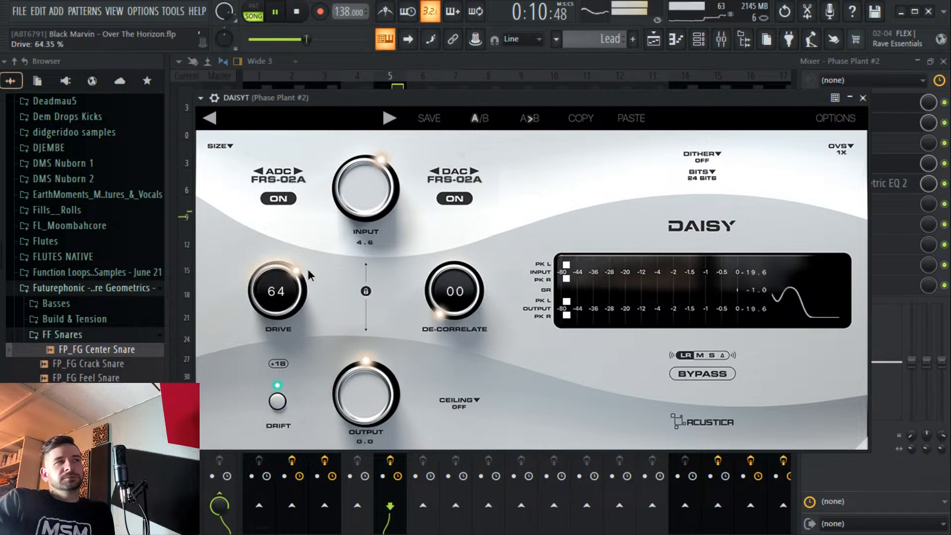
pyautogui.scroll(-10, 307, 269)
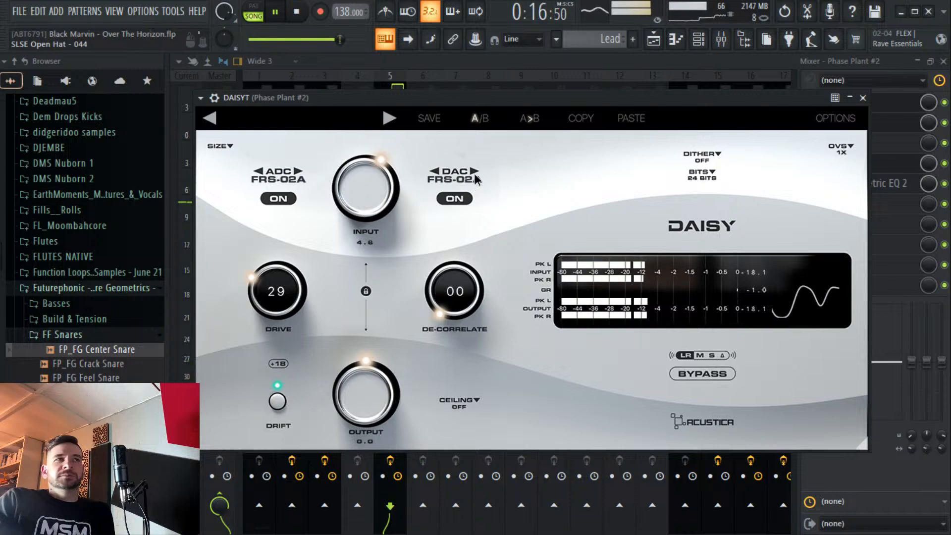
# Switch DAISYT's DAC model to BRI-01M and set its Drive to 30.
pyautogui.click(461, 180)
pyautogui.click(463, 182)
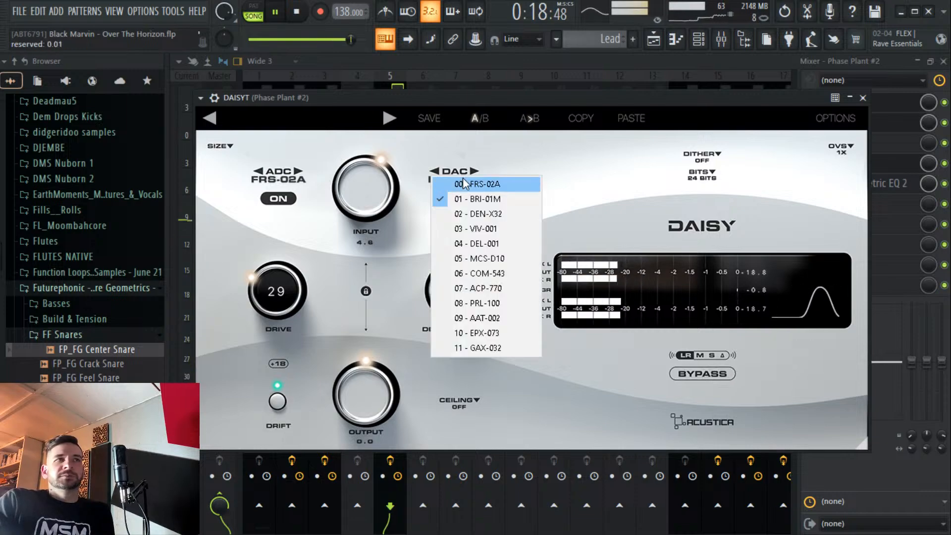
pyautogui.click(573, 193)
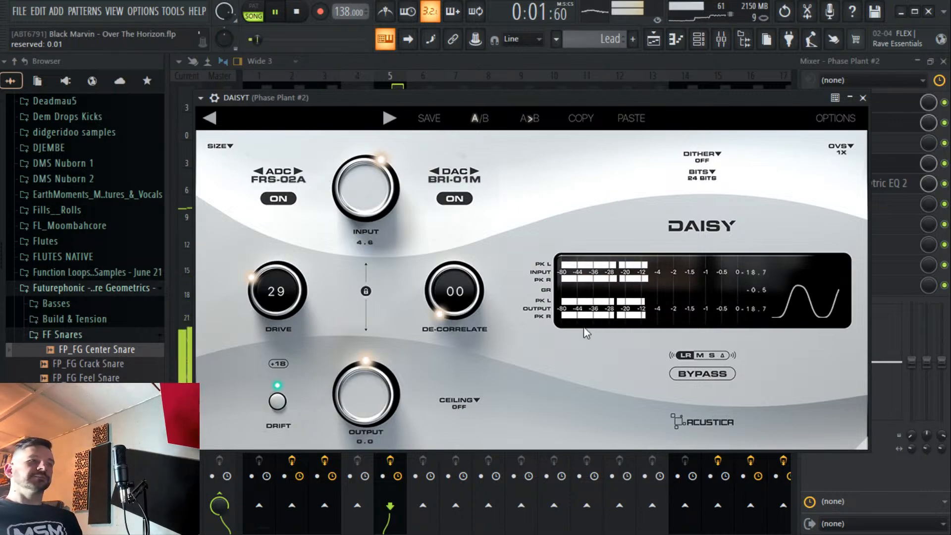
pyautogui.scroll(1, 285, 298)
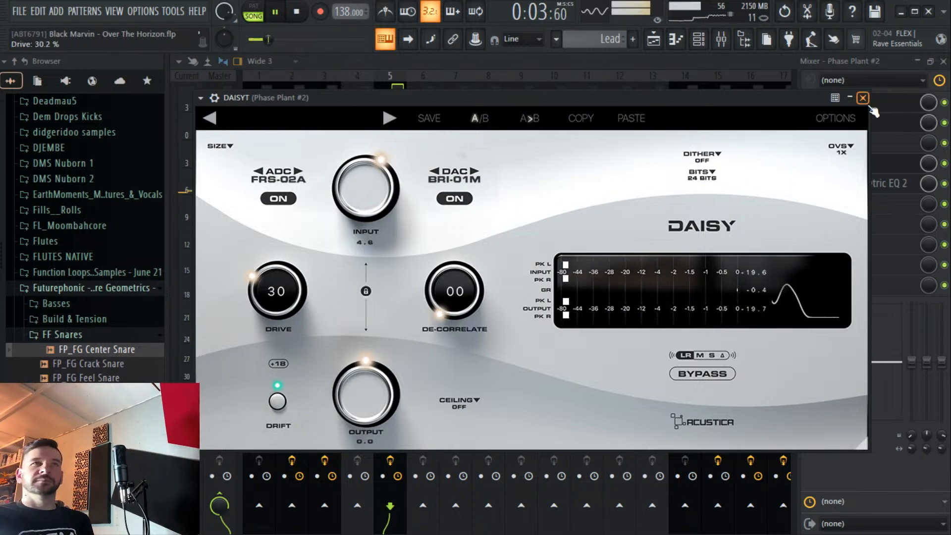
# Compare the lead with DAISYT bypassed and active, and close the plugin and stop playback.
pyautogui.click(685, 374)
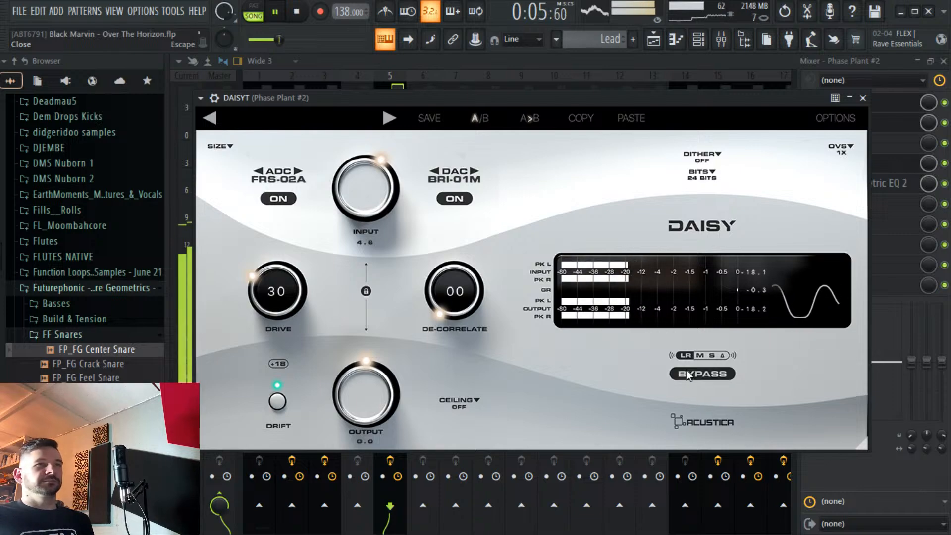
pyautogui.click(685, 374)
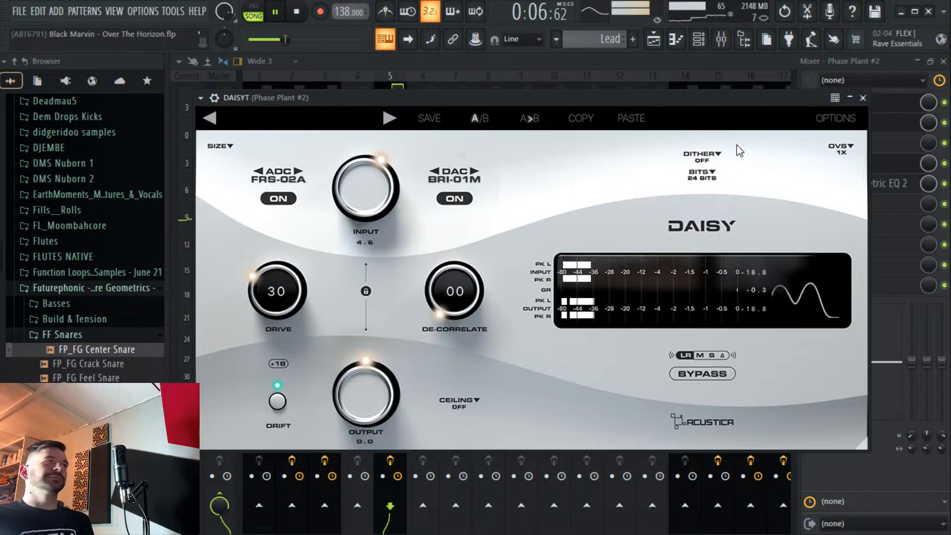
pyautogui.click(862, 98)
pyautogui.press('space')
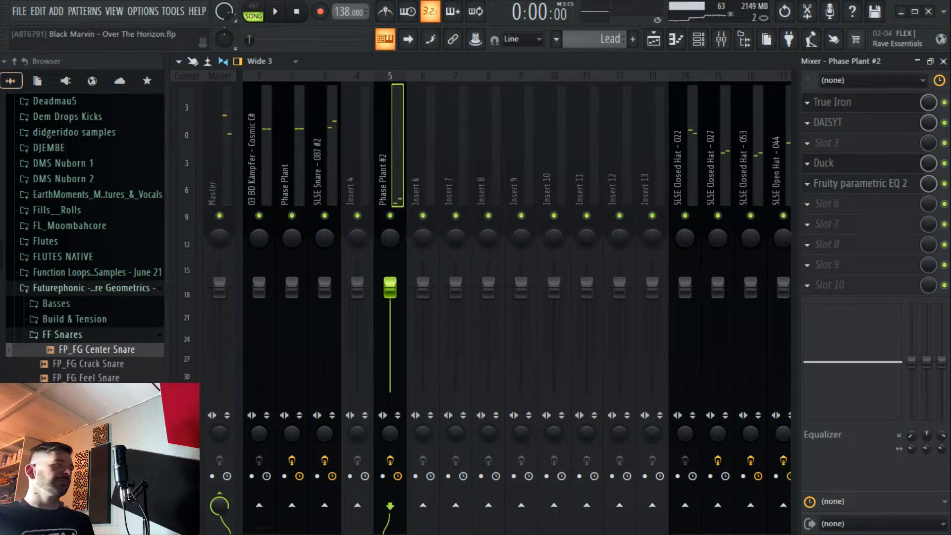
# Move Fruity parametric EQ 2 to slot 7 and Duck to slot 5, and load Edison into slot 4.
pyautogui.moveTo(881, 188); pyautogui.dragTo(882, 230)
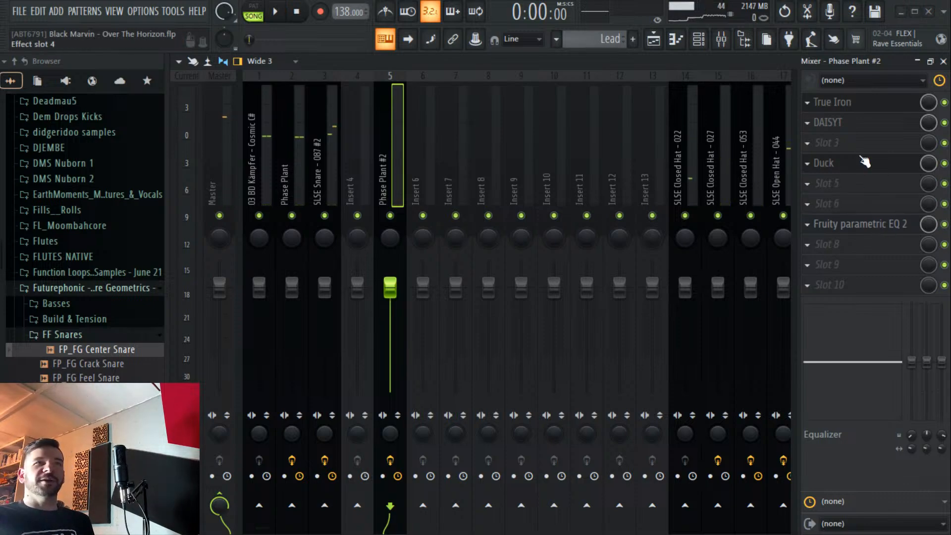
pyautogui.moveTo(862, 163); pyautogui.dragTo(864, 184)
pyautogui.click(864, 163)
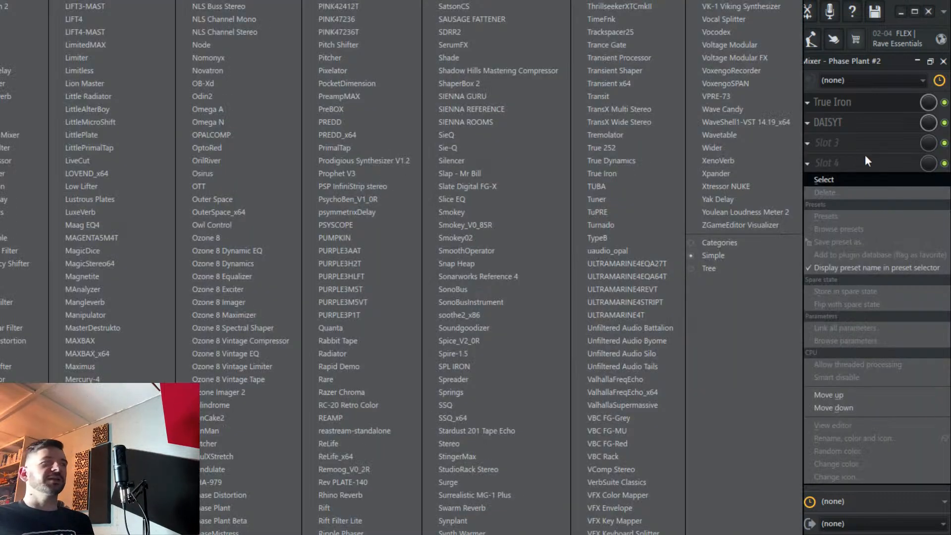
pyautogui.click(29, 198)
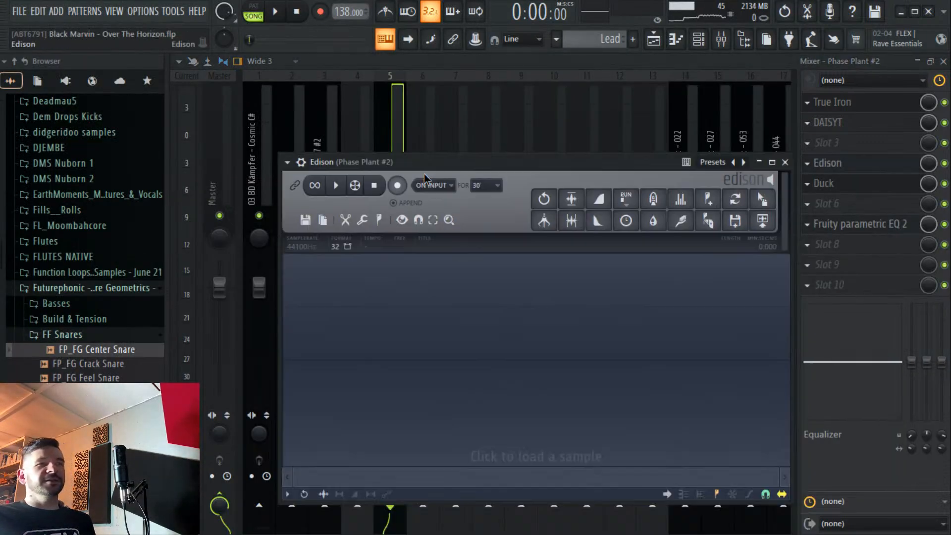
# Record the processed Phase Plant #2 lead into Edison while the song plays through the arrangement, and stop playback.
pyautogui.click(389, 163)
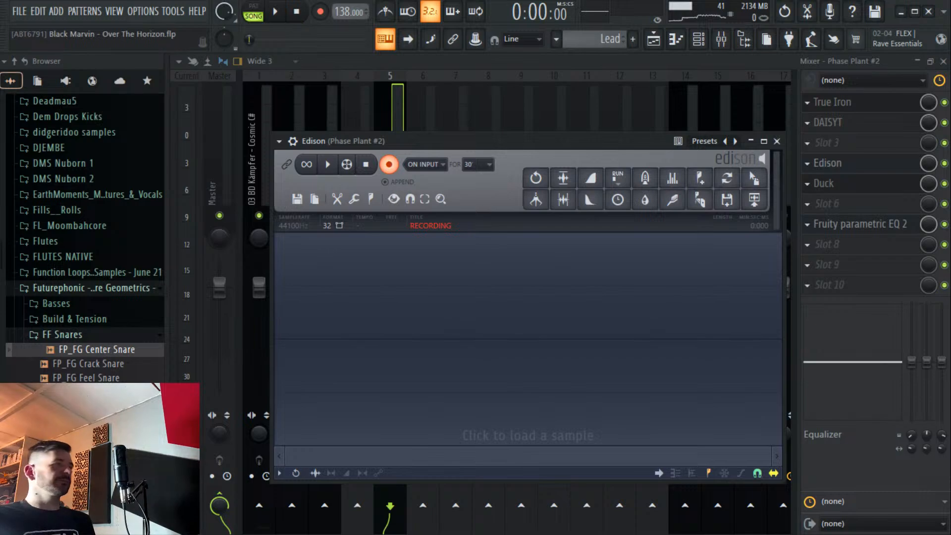
pyautogui.press('space')
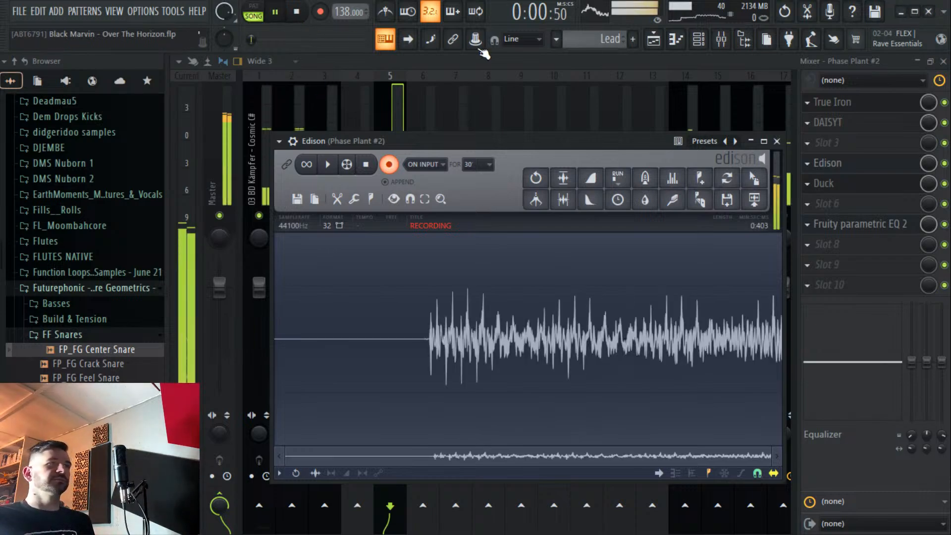
pyautogui.click(654, 42)
pyautogui.scroll(-2, 492, 87)
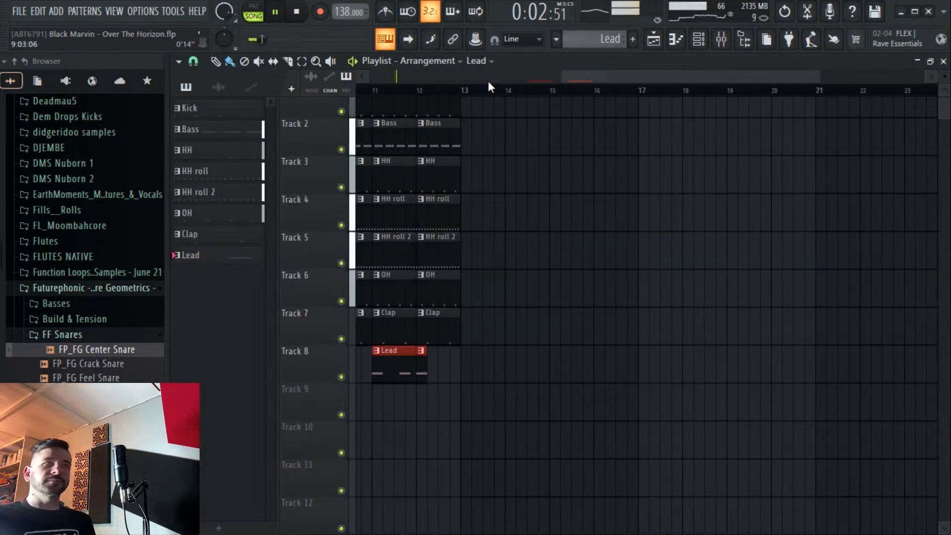
pyautogui.scroll(1, 494, 91)
pyautogui.scroll(2, 493, 91)
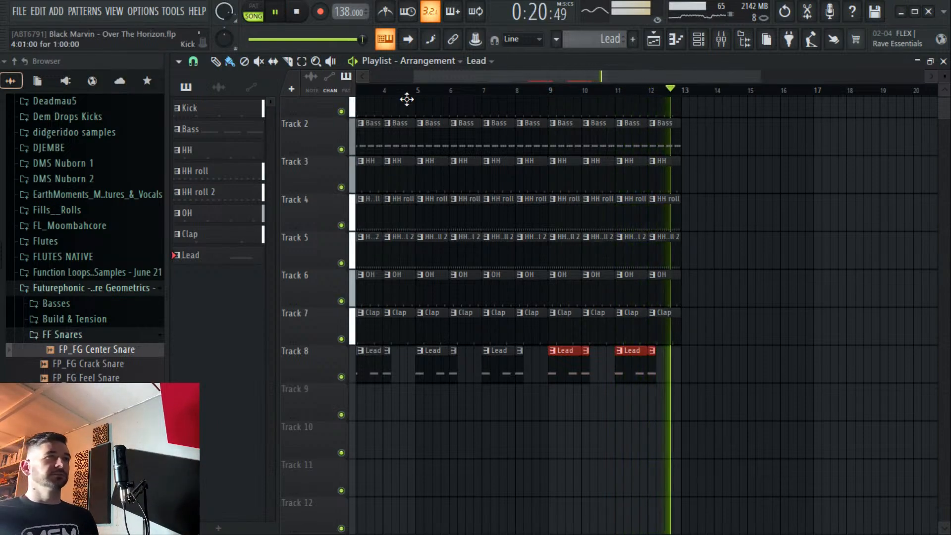
pyautogui.click(297, 12)
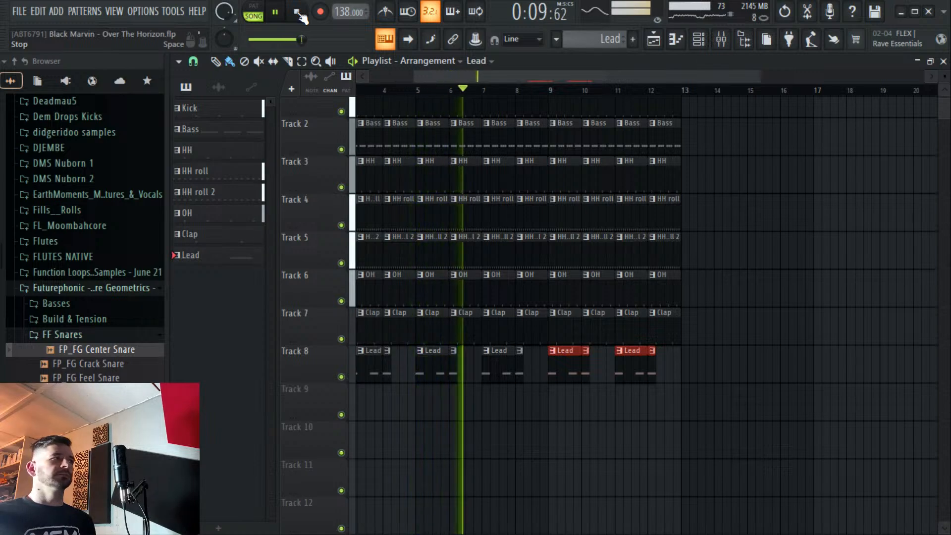
pyautogui.click(297, 12)
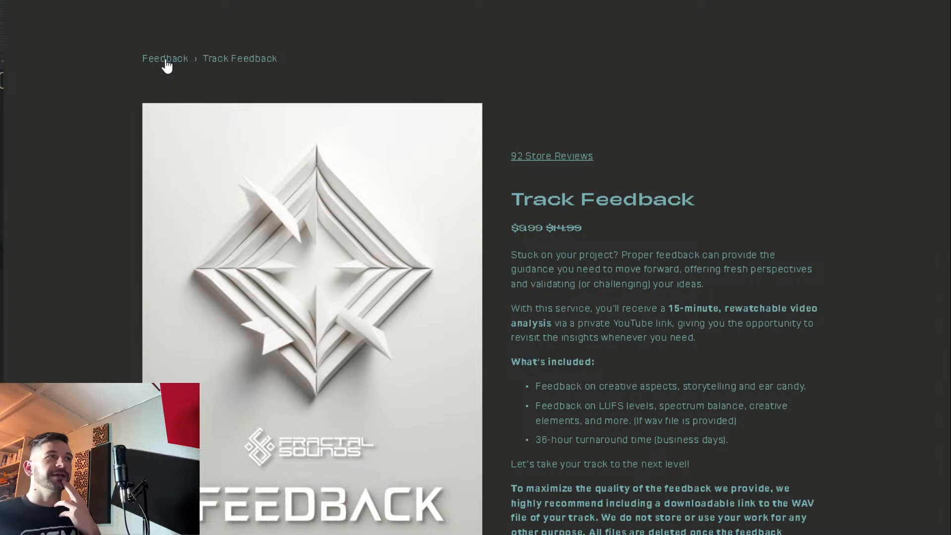
# Look through the Track Feedback product page, including its description, purchase option and store reviews.
pyautogui.scroll(-10, 526, 144)
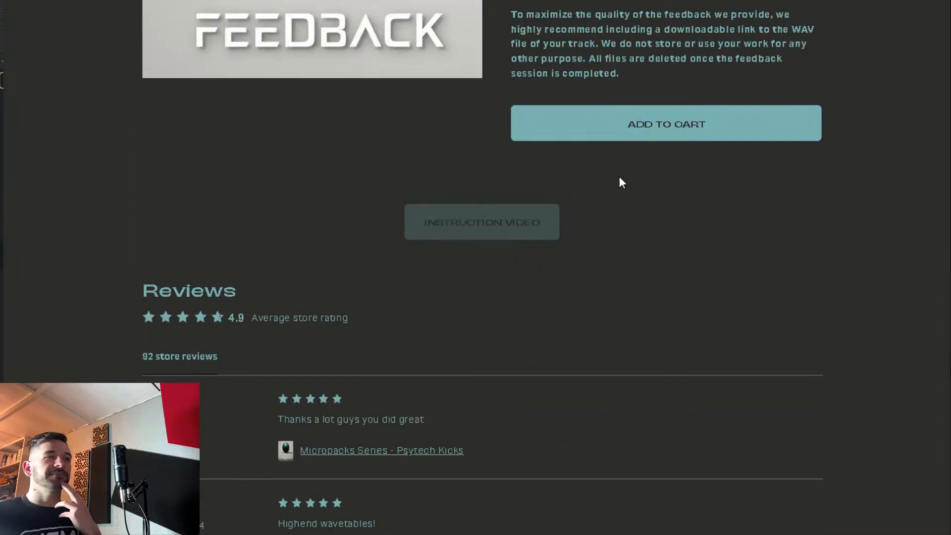
pyautogui.scroll(-15, 632, 190)
pyautogui.scroll(20, 690, 139)
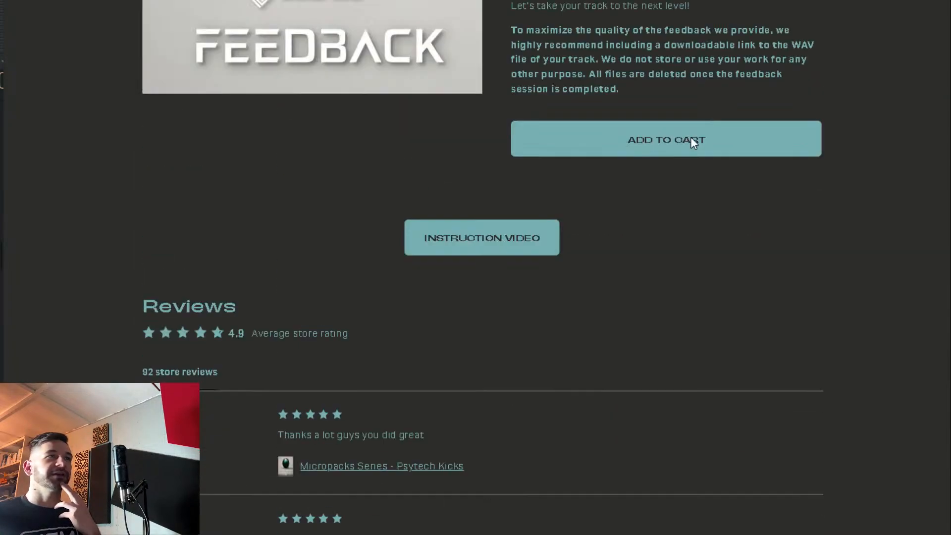
# Look over the WAV file terms and customer reviews on the Track Feedback page.
pyautogui.scroll(-7, 715, 145)
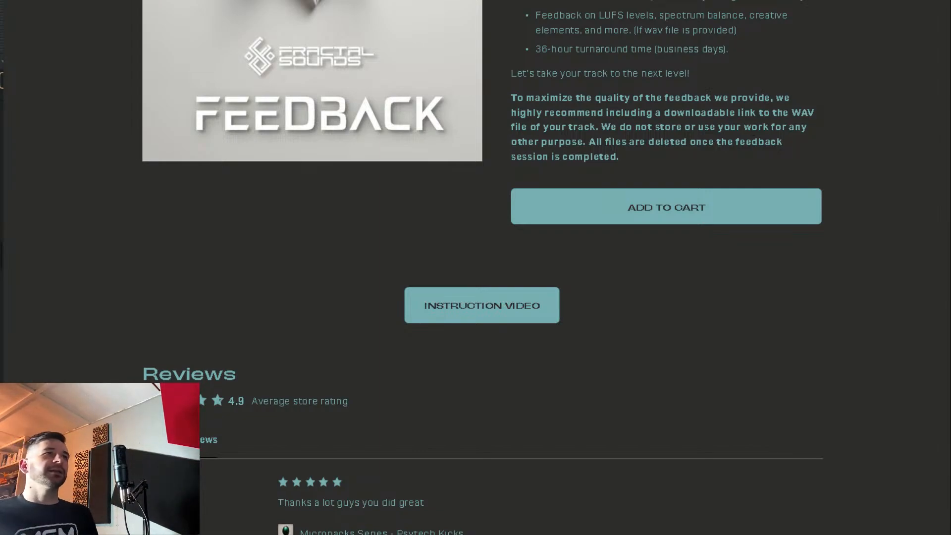
pyautogui.scroll(6, 456, 167)
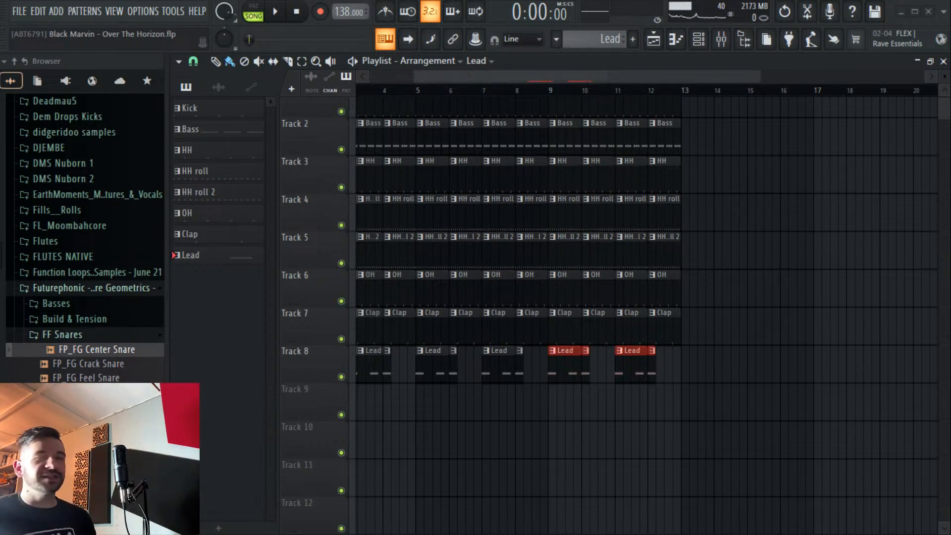
# Save the project as Black Marvin - Over The Horizon.flp.
pyautogui.scroll(-3, 572, 88)
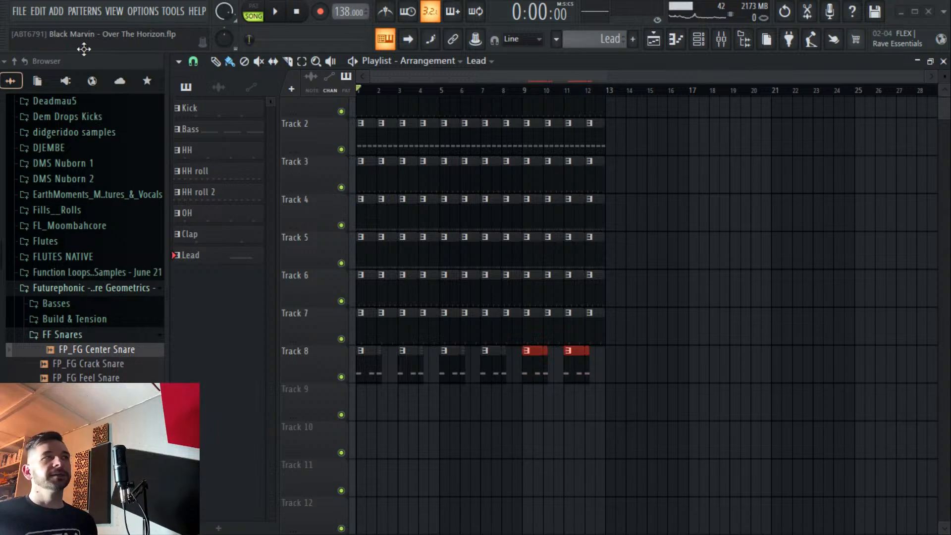
pyautogui.click(19, 11)
pyautogui.click(63, 73)
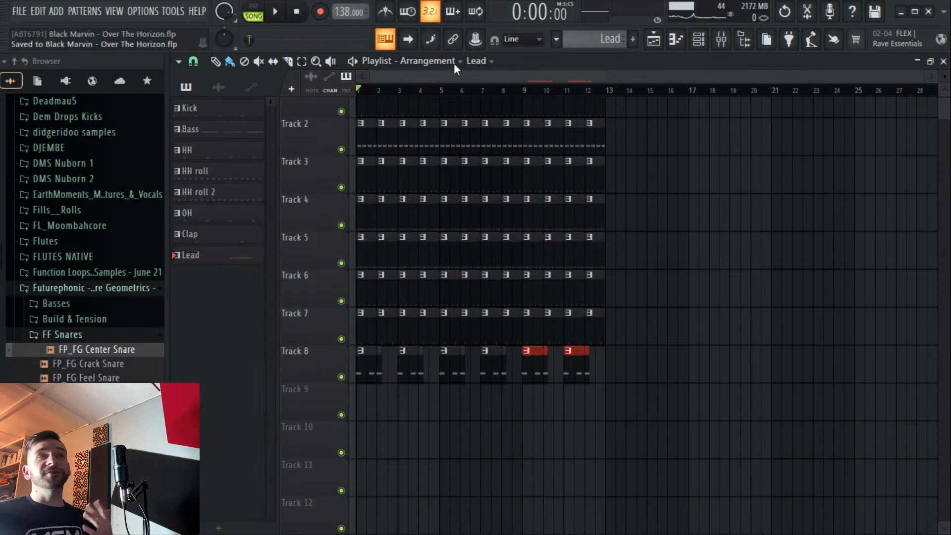
pyautogui.scroll(1, 467, 122)
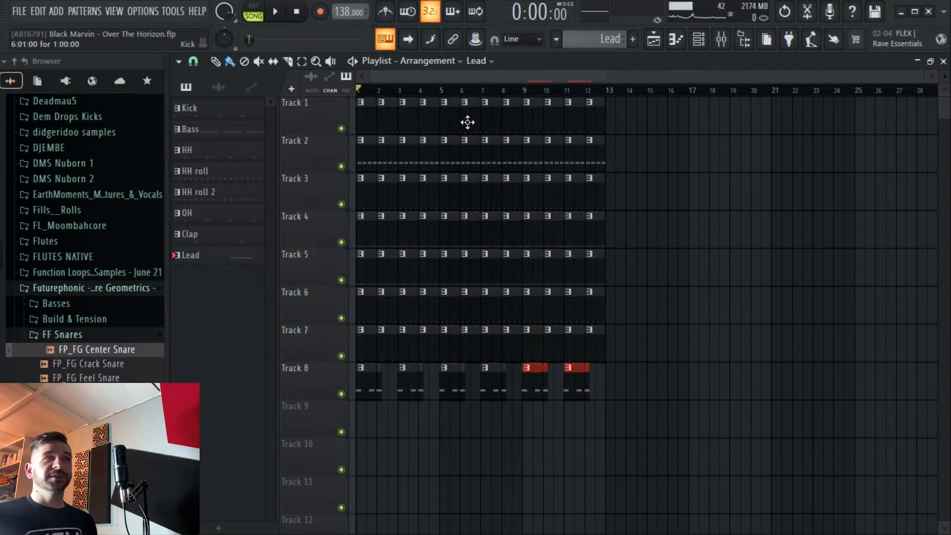
# Open the Phase Plant #2 recording in Edison and cut off the long silent stretch after the lead.
pyautogui.click(721, 38)
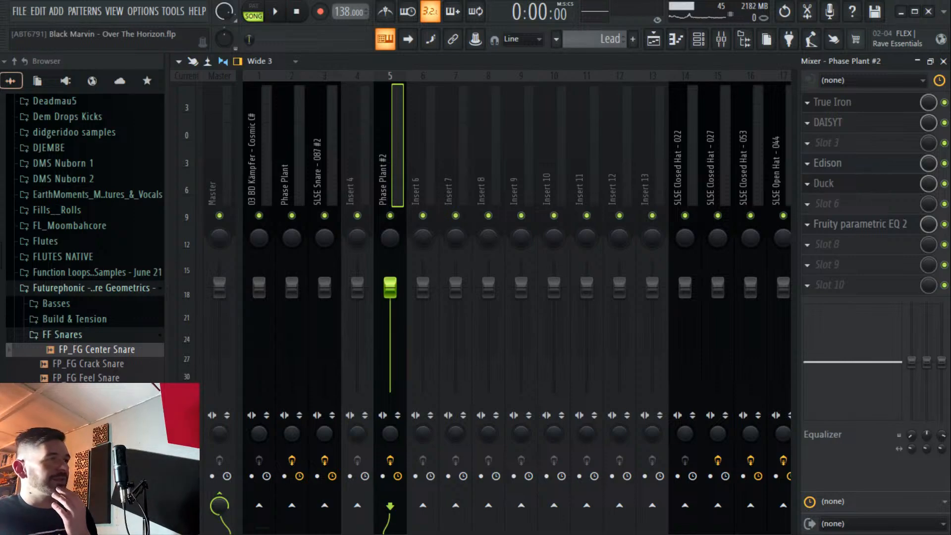
pyautogui.click(857, 163)
pyautogui.click(389, 163)
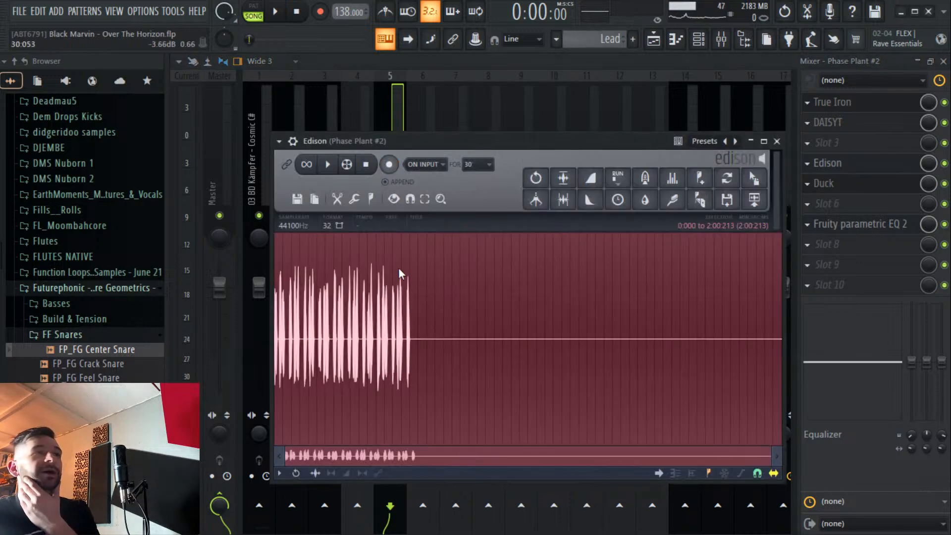
pyautogui.press('space')
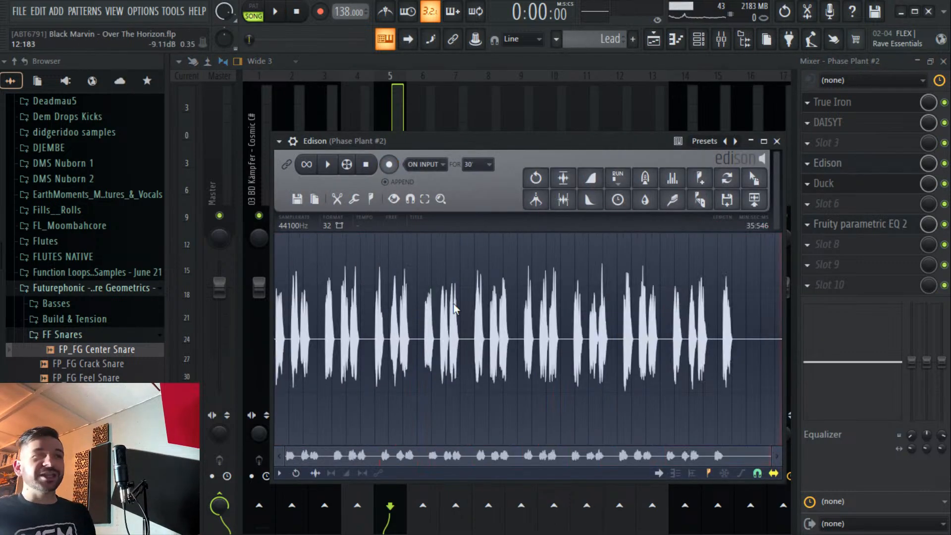
# Delete the silence before the first lead note in Edison, from 0:000 to 0:123.
pyautogui.scroll(5, 453, 304)
pyautogui.moveTo(452, 460); pyautogui.dragTo(257, 429)
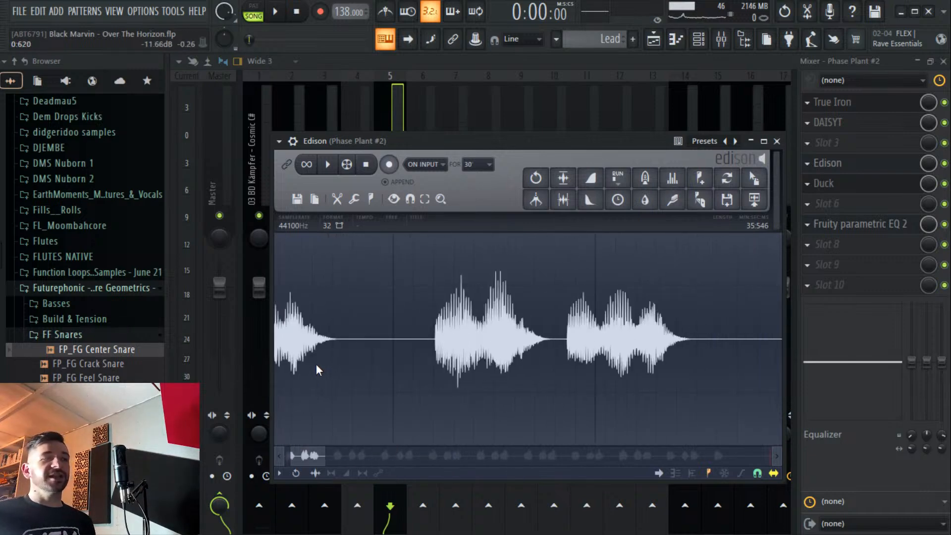
pyautogui.scroll(2, 317, 365)
pyautogui.moveTo(300, 456); pyautogui.dragTo(207, 449)
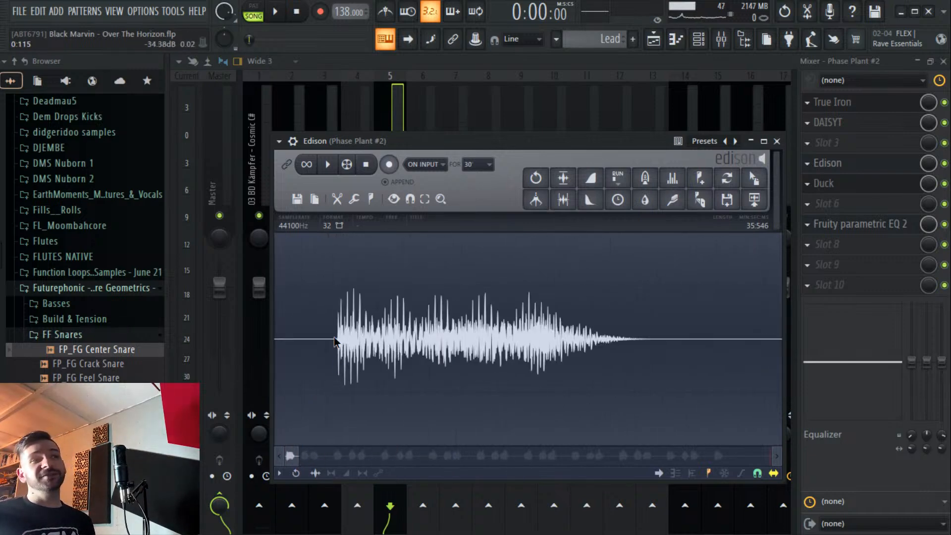
pyautogui.moveTo(333, 337); pyautogui.dragTo(280, 342)
pyautogui.scroll(3, 393, 355)
pyautogui.moveTo(484, 340); pyautogui.dragTo(524, 342)
pyautogui.scroll(2, 503, 374)
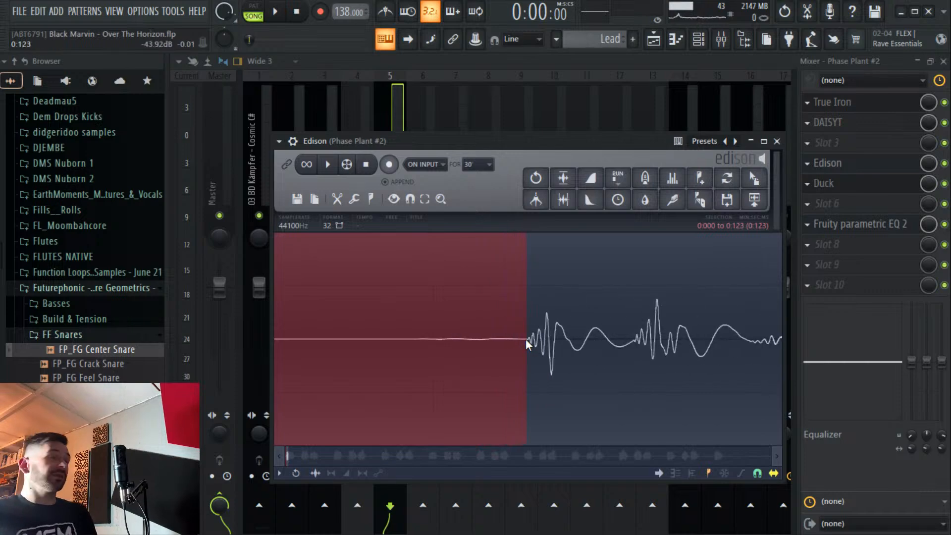
pyautogui.press('Delete')
pyautogui.scroll(-6, 516, 344)
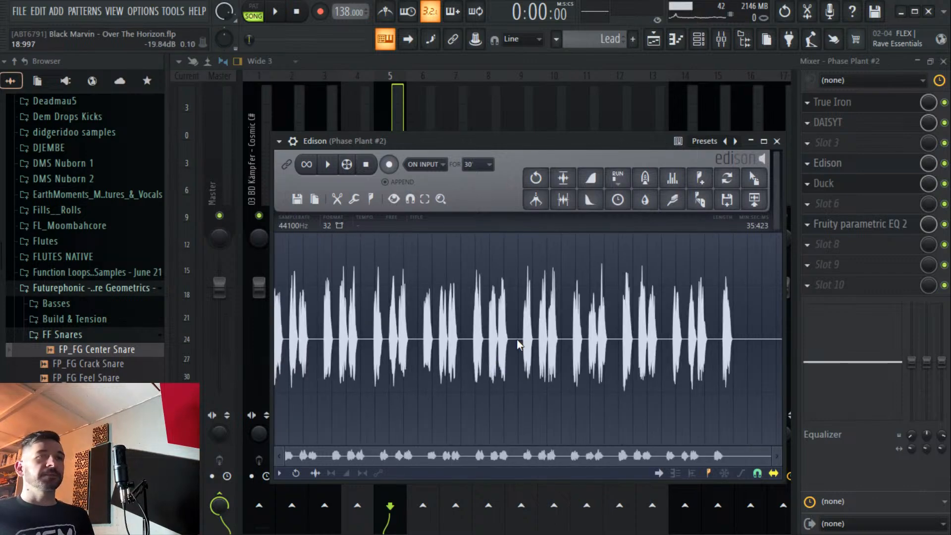
# Delete the remaining silence after the last lead note and normalize the recording.
pyautogui.moveTo(732, 315); pyautogui.dragTo(781, 316)
pyautogui.press('Delete')
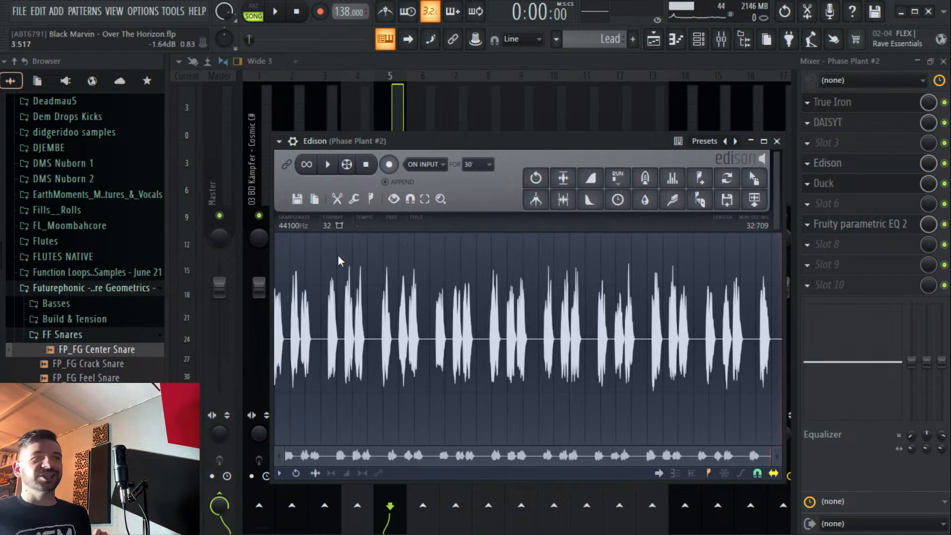
pyautogui.hotkey('ctrl', 'm')
pyautogui.hotkey('ctrl', 'n')
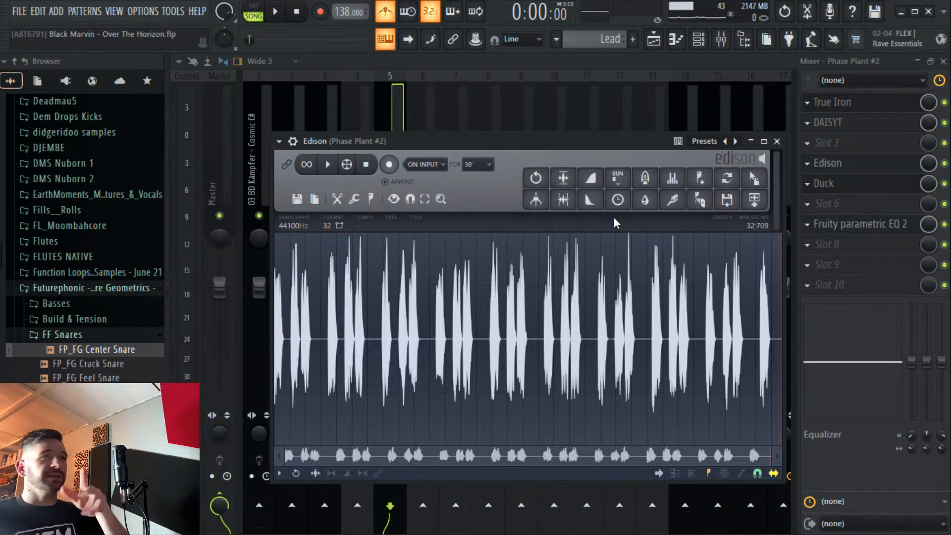
# Save the trimmed lead recording from Edison as the sample Lead 1.
pyautogui.click(297, 198)
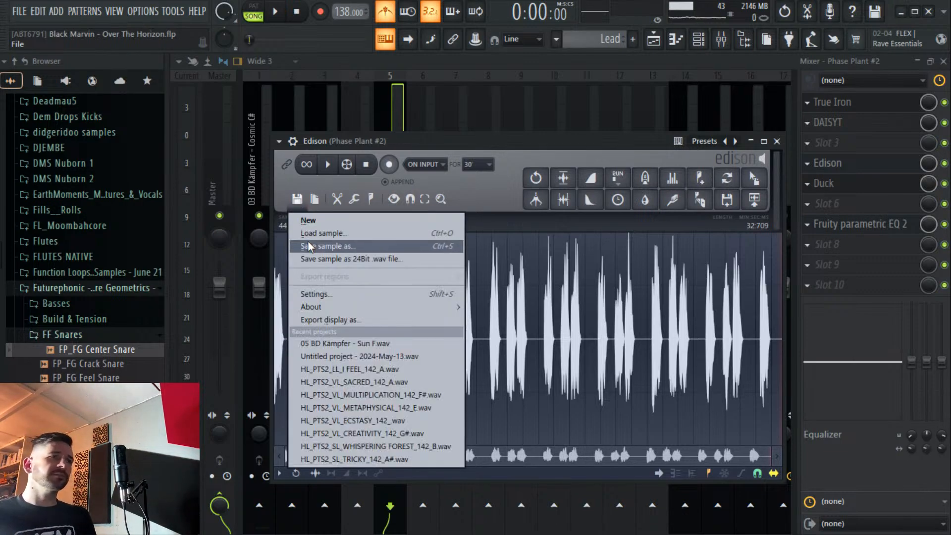
pyautogui.click(307, 242)
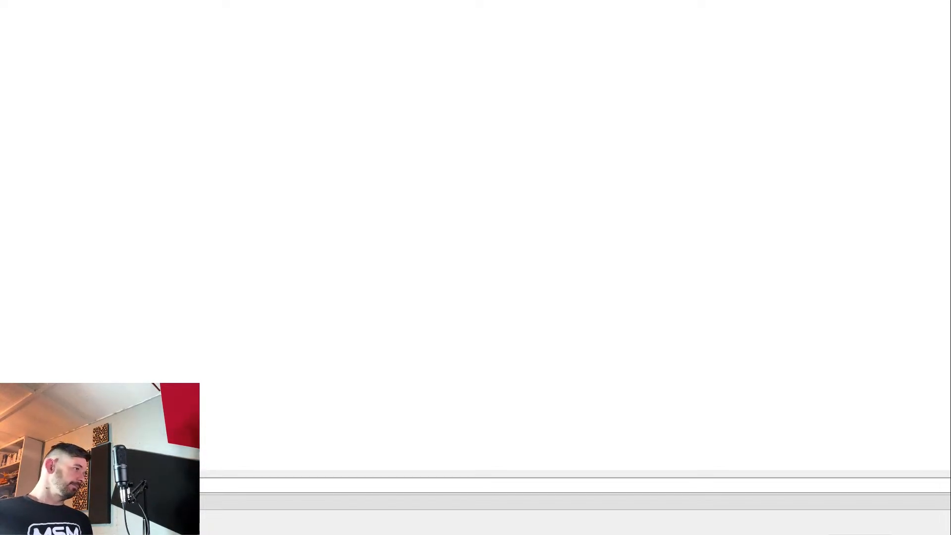
pyautogui.click(149, 485)
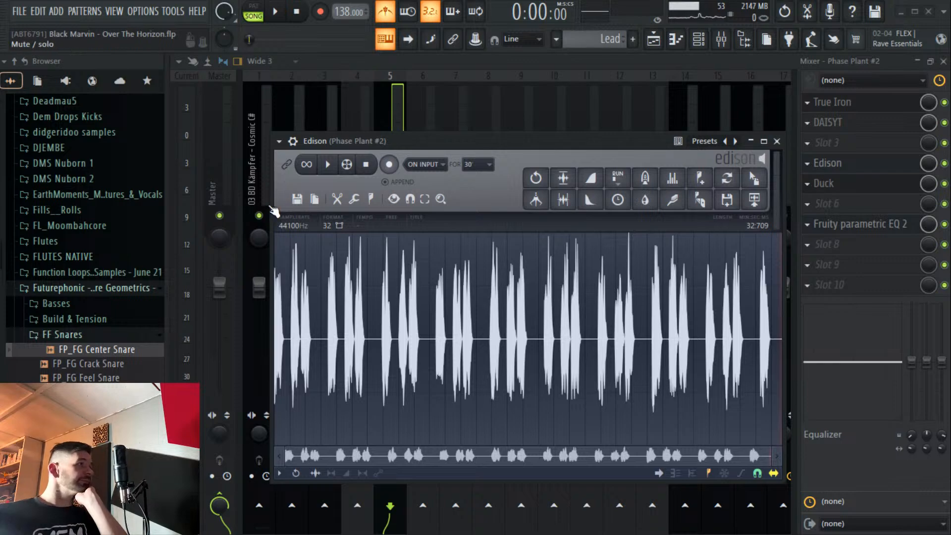
# Play the arrangement in the playlist, turn off the metronome and mute Track 8 with the original Lead patterns.
pyautogui.click(654, 43)
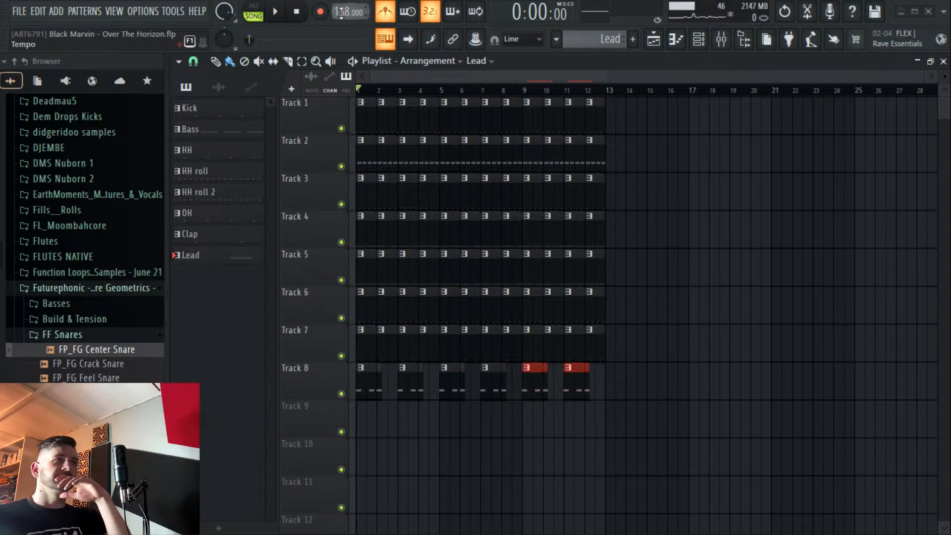
pyautogui.click(275, 14)
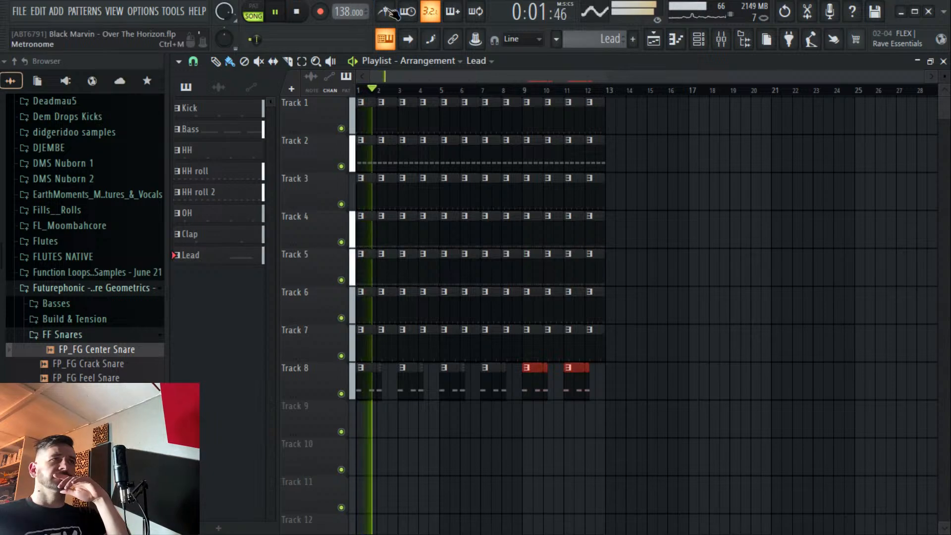
pyautogui.click(341, 394)
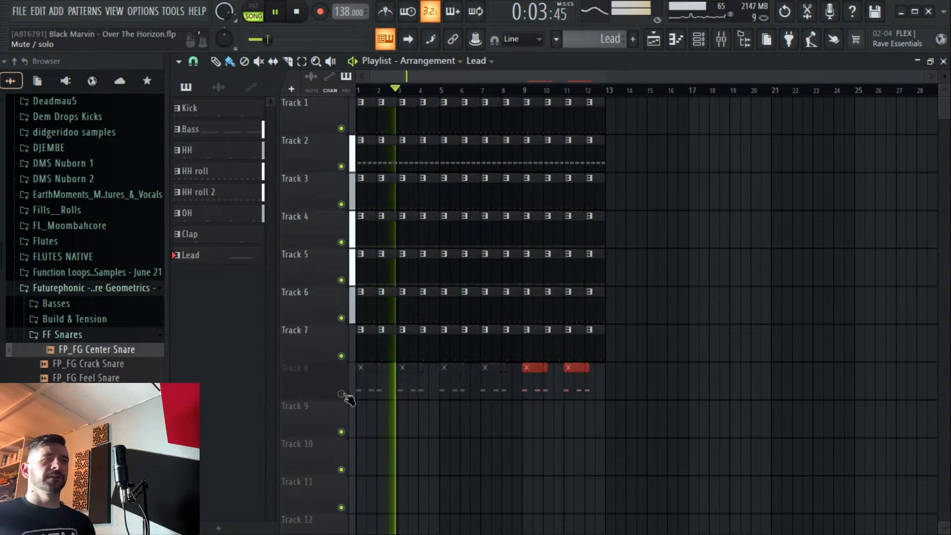
pyautogui.press('space')
pyautogui.press('space')
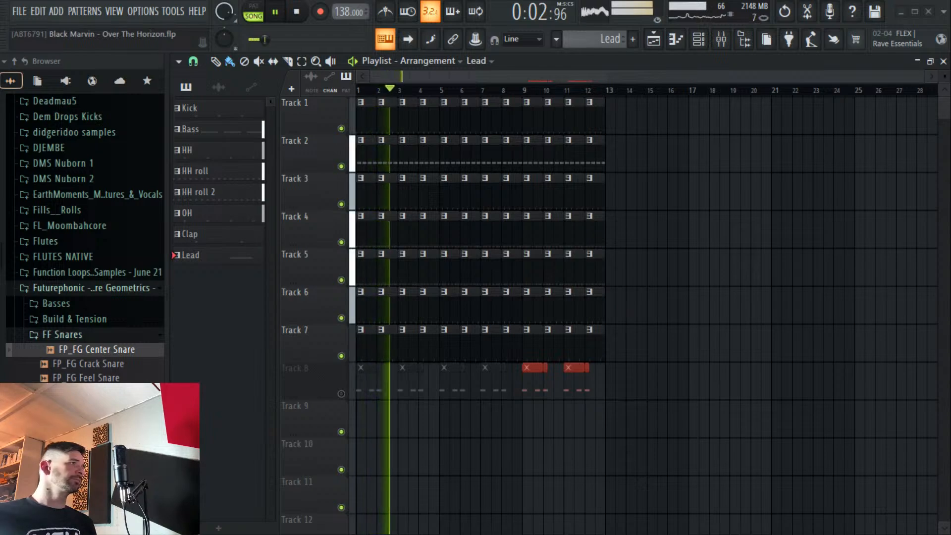
# Place the Lead 1 sample on Track 9 at bar 1 and play it with the arrangement.
pyautogui.moveTo(96, 349); pyautogui.dragTo(382, 429)
pyautogui.press('space')
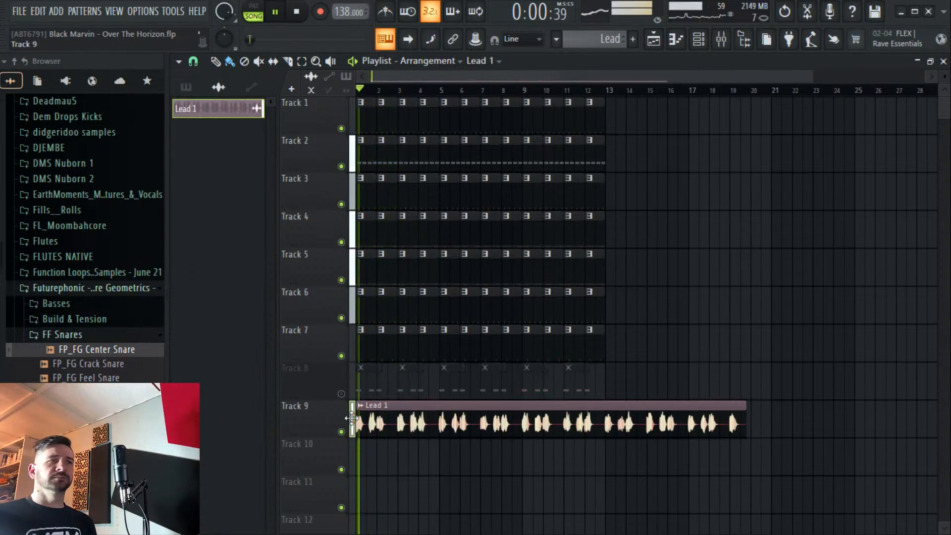
pyautogui.press('space')
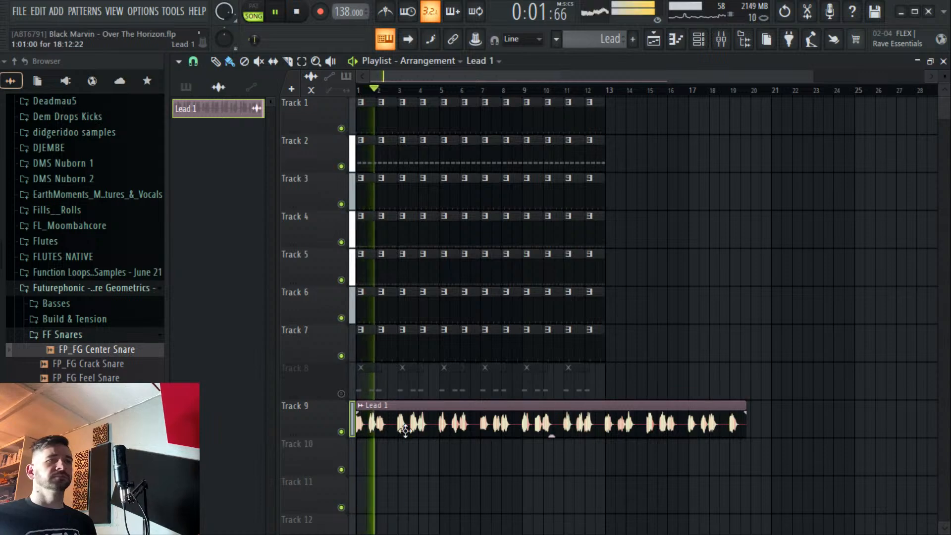
# Route the Lead 1 audio clip to mixer insert 6.
pyautogui.doubleClick(376, 421)
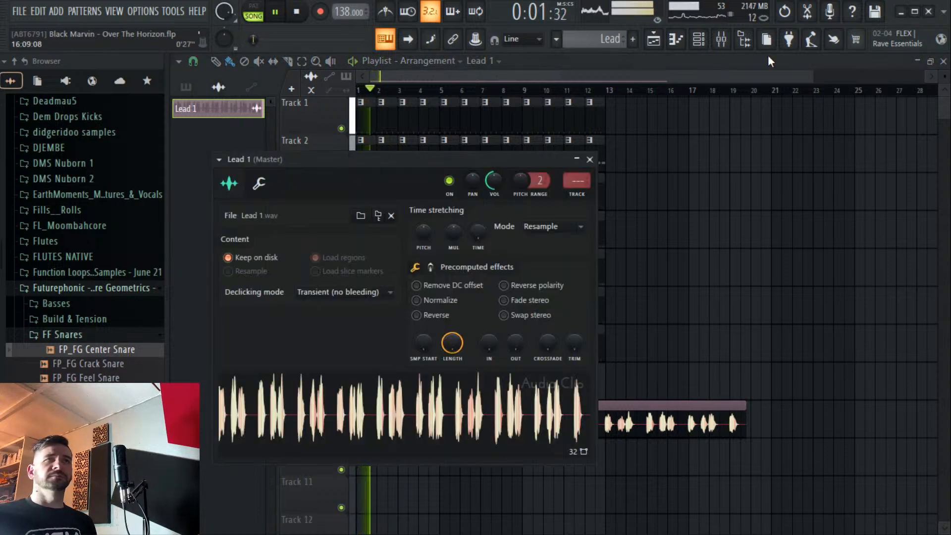
pyautogui.click(732, 46)
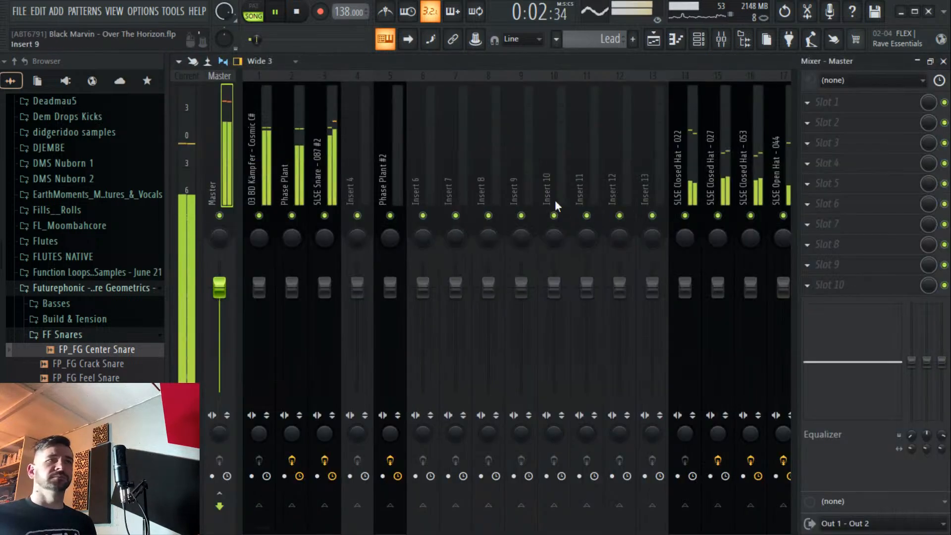
pyautogui.rightClick(420, 173)
pyautogui.moveTo(541, 237)
pyautogui.click(638, 237)
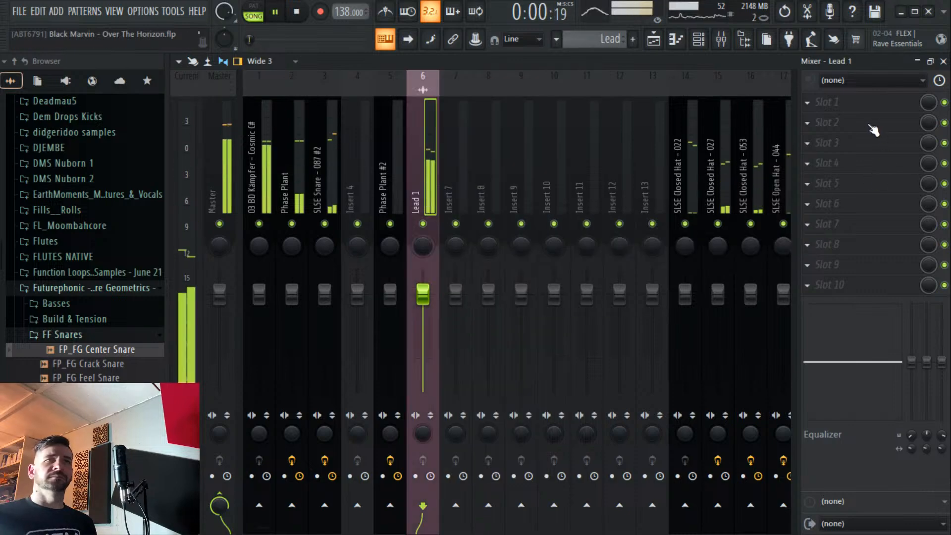
# Load Duck into slot 2 of the Lead 1 mixer insert and apply the user preset Synth 3.
pyautogui.click(807, 133)
pyautogui.moveTo(822, 138)
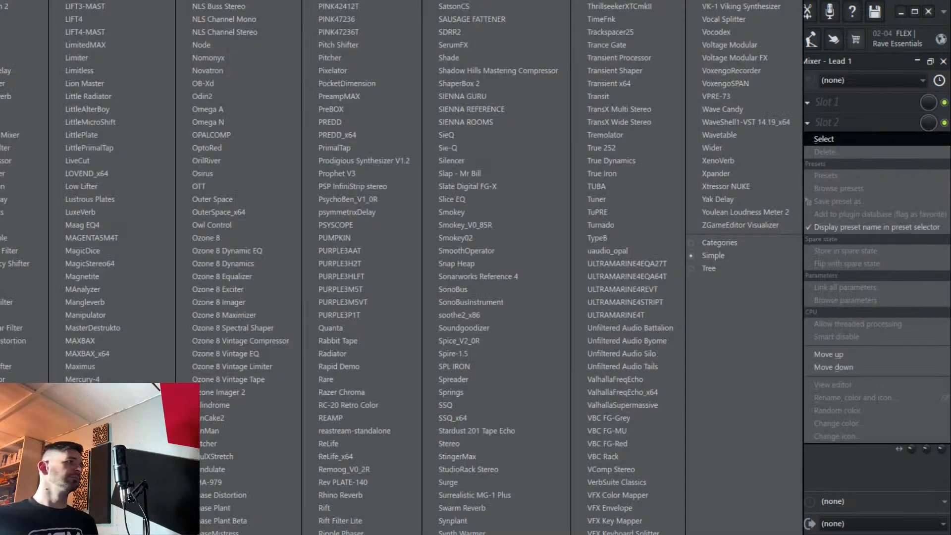
pyautogui.press('Escape')
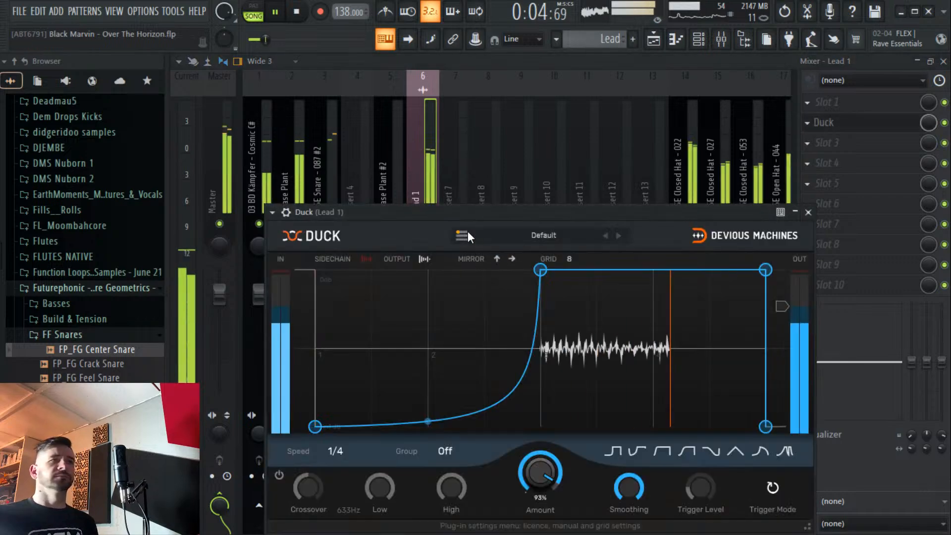
pyautogui.click(462, 234)
pyautogui.moveTo(539, 262)
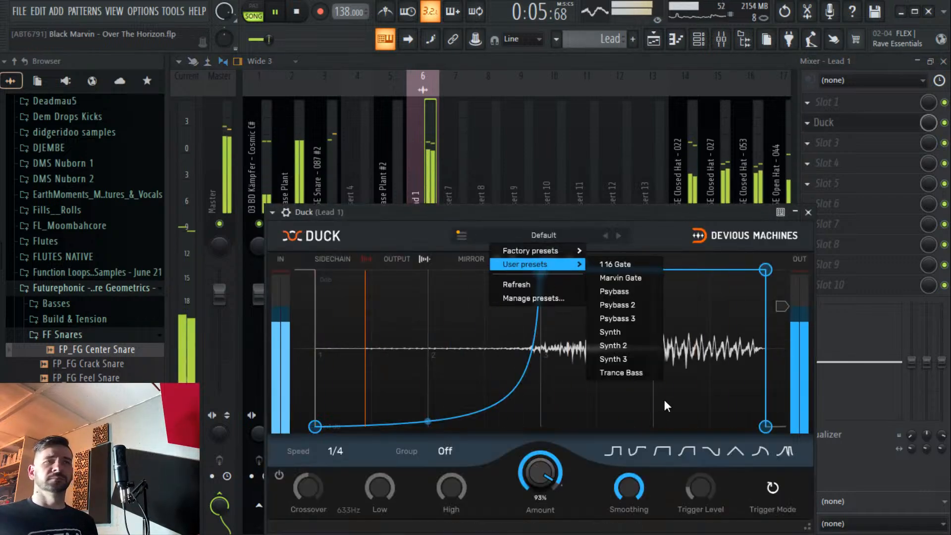
pyautogui.click(637, 359)
# Trim the opening phrase off the Lead 1 clip on Track 9 and align the clip's start with bar 1.
pyautogui.click(653, 44)
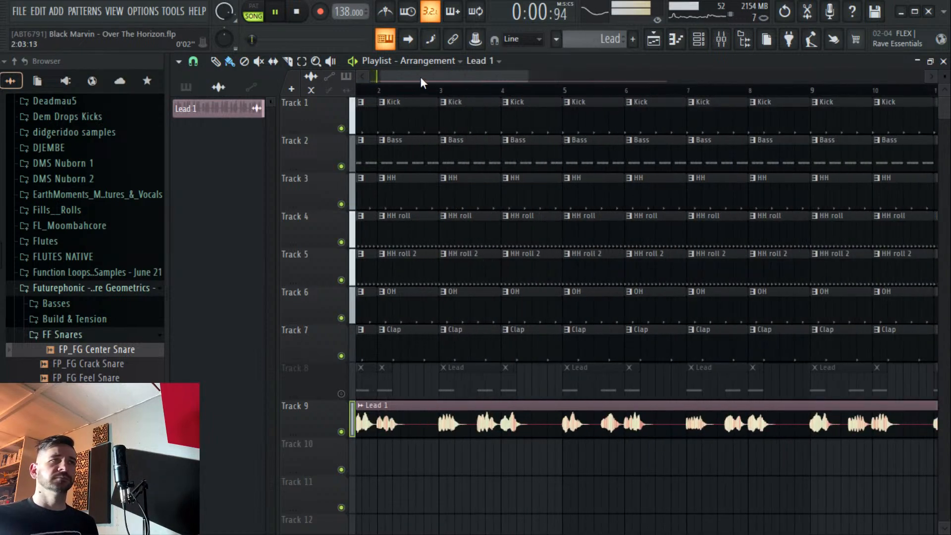
pyautogui.moveTo(420, 76); pyautogui.dragTo(409, 76)
pyautogui.moveTo(380, 433); pyautogui.dragTo(422, 425)
pyautogui.press('space')
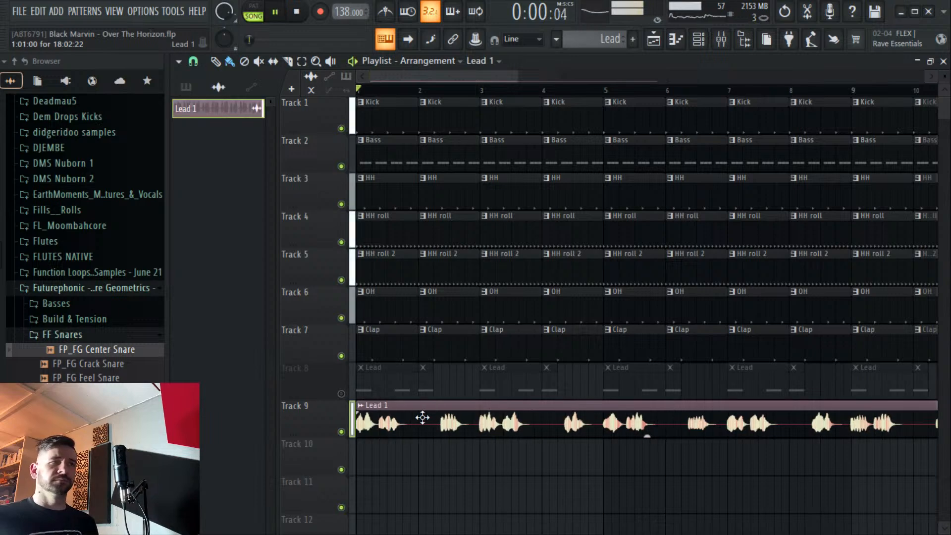
# Listen to the trimmed lead and slice the Lead 1 clip partway through bar 2 and at bar 3.
pyautogui.press('space')
pyautogui.press('space')
pyautogui.press('space')
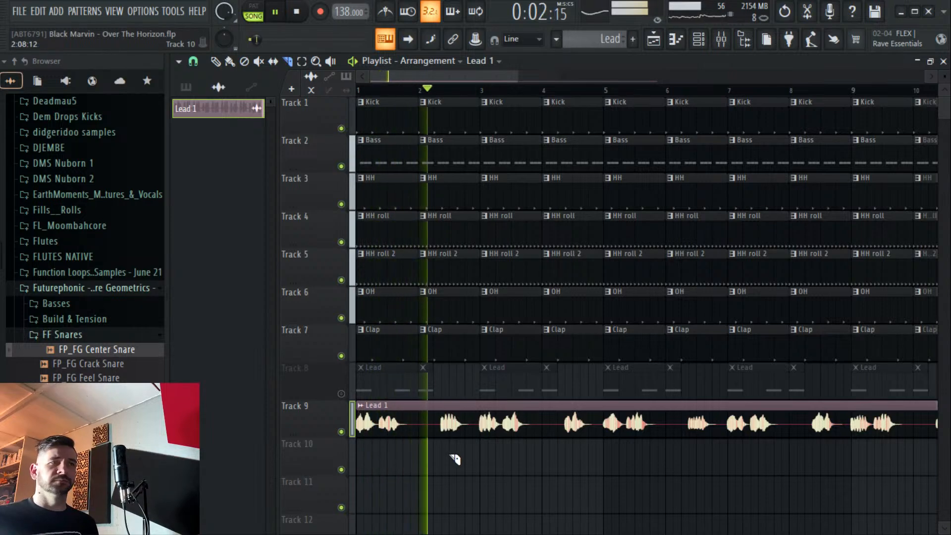
pyautogui.moveTo(437, 449); pyautogui.dragTo(427, 403)
pyautogui.press('space')
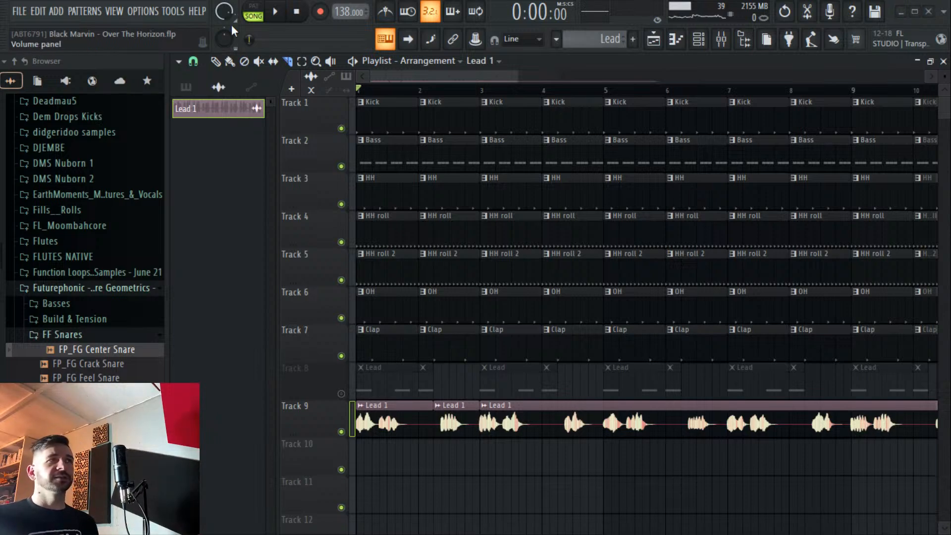
# Delete the middle Lead 1 slice and move the long remaining clip to Track 10, starting at 2:03:00.
pyautogui.click(272, 18)
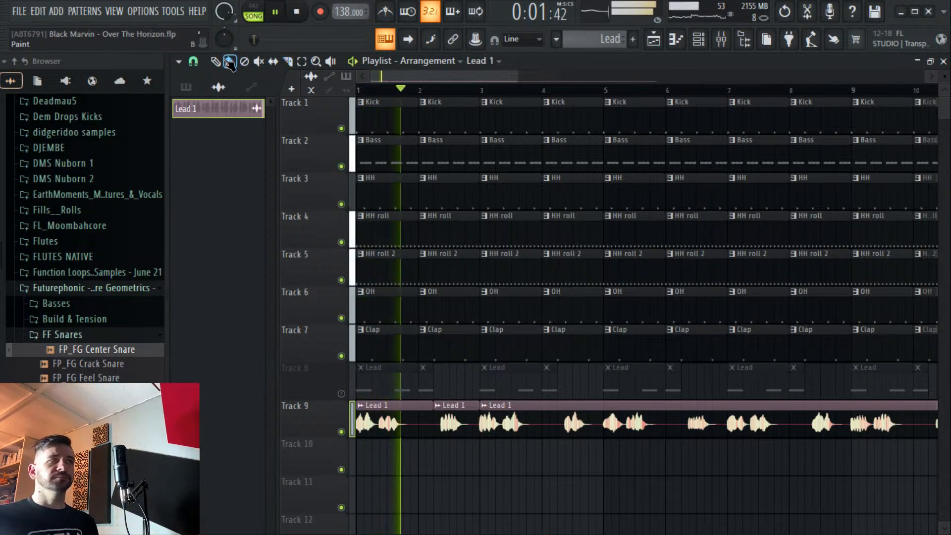
pyautogui.rightClick(475, 431)
pyautogui.moveTo(537, 416); pyautogui.dragTo(505, 470)
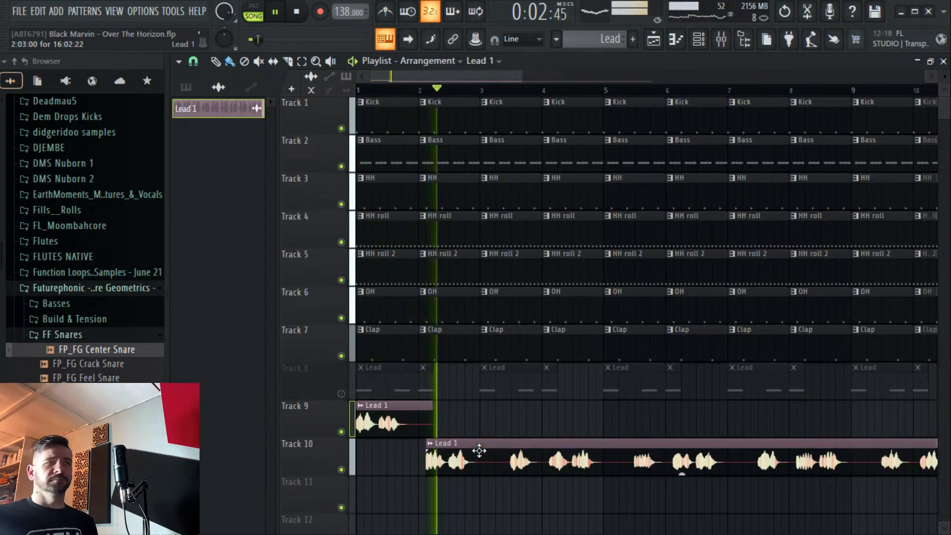
# Slice the long Lead 1 clip on Track 10 at bar 3 and move the remainder to Track 9, starting at bar 3.
pyautogui.press('space')
pyautogui.press('space')
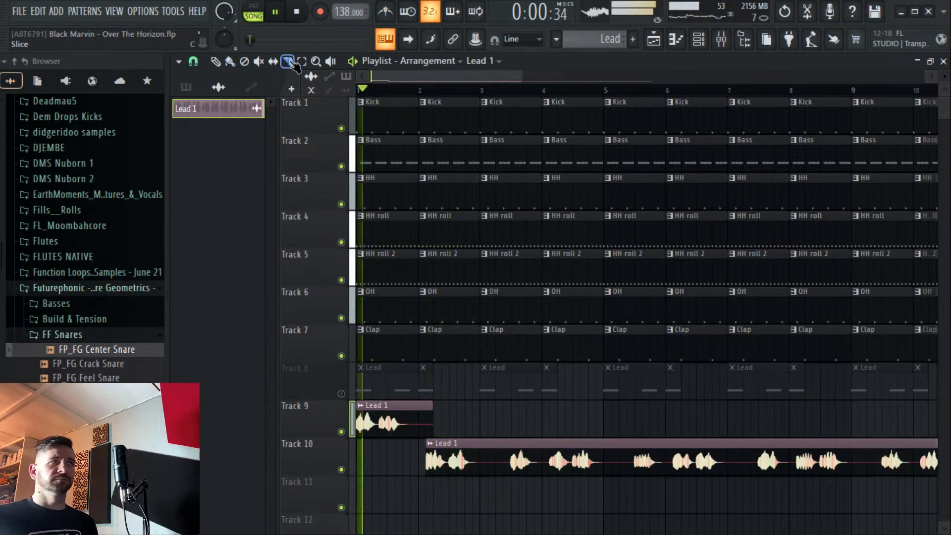
pyautogui.moveTo(475, 415); pyautogui.dragTo(485, 508)
pyautogui.press('b')
pyautogui.press('space')
pyautogui.press('space')
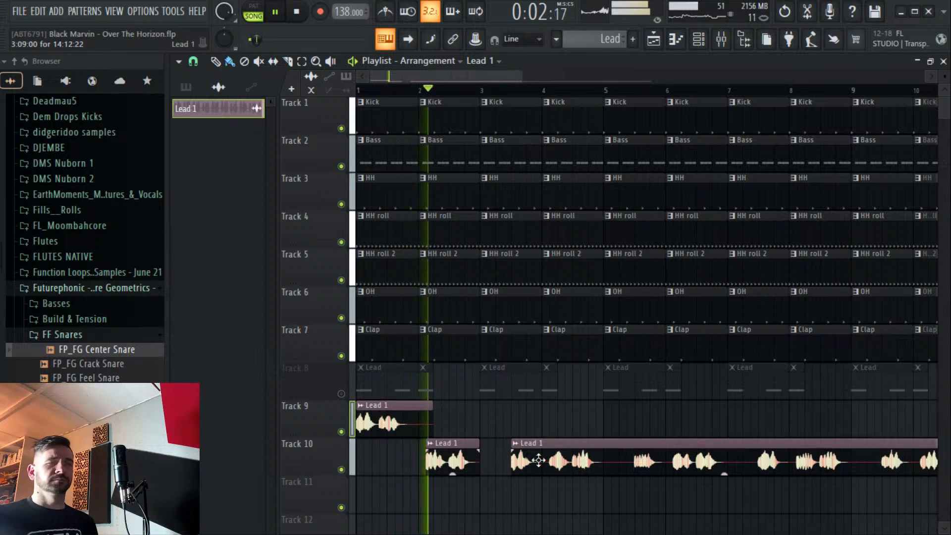
pyautogui.moveTo(500, 442); pyautogui.dragTo(498, 407)
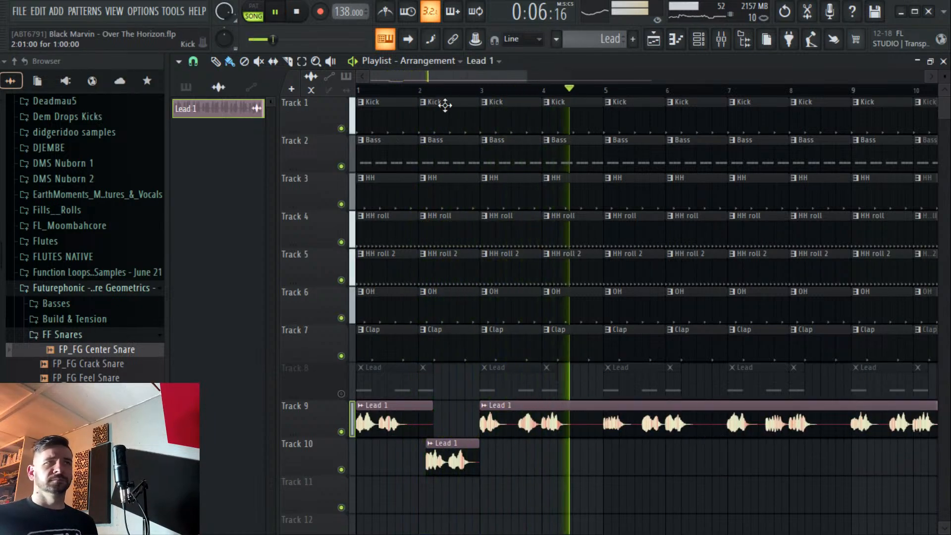
# Slice the long Lead 1 clip on Track 9 at bar 5 and delete everything after the cut.
pyautogui.click(296, 60)
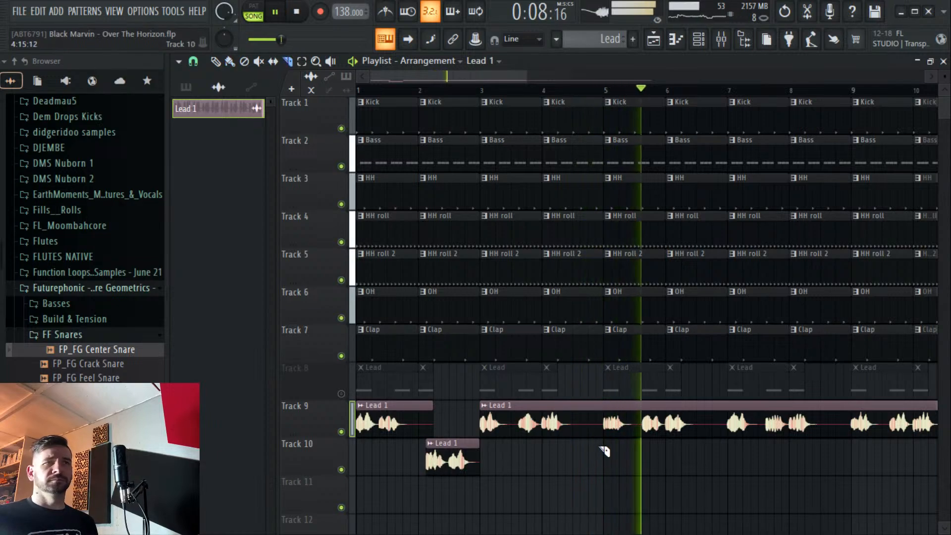
pyautogui.click(601, 405)
pyautogui.press('space')
pyautogui.press('space')
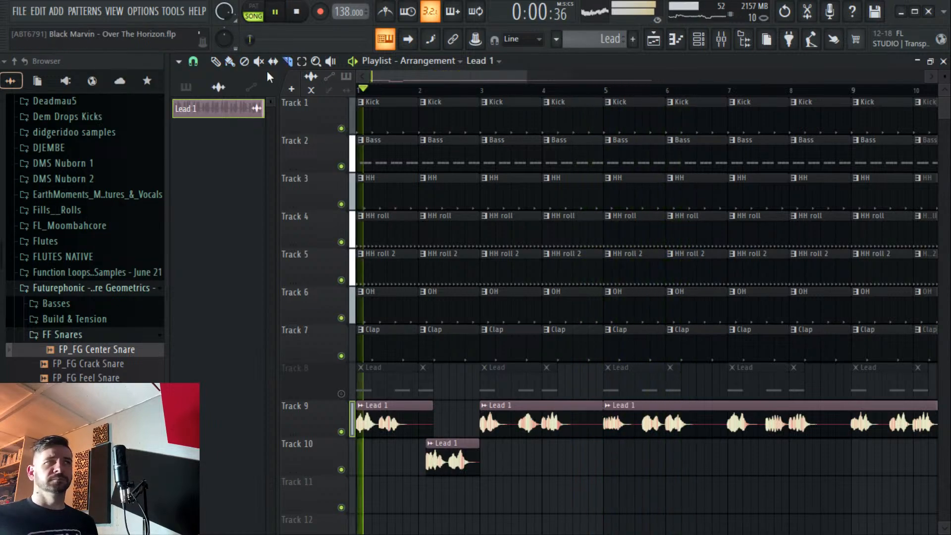
pyautogui.rightClick(646, 426)
pyautogui.press('space')
pyautogui.press('space')
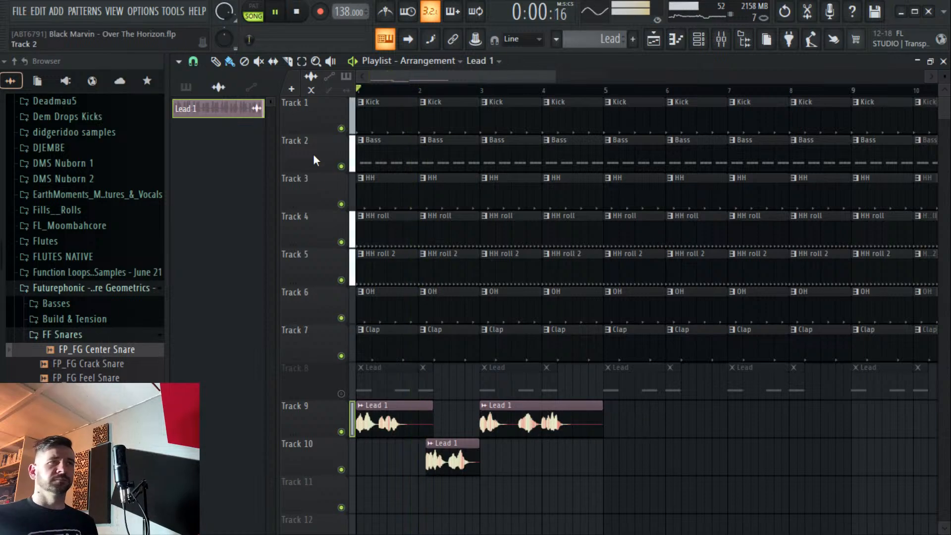
# Slice the first Lead 1 clip on Track 9 after its opening note and shift the second piece slightly later in bar 1.
pyautogui.click(287, 61)
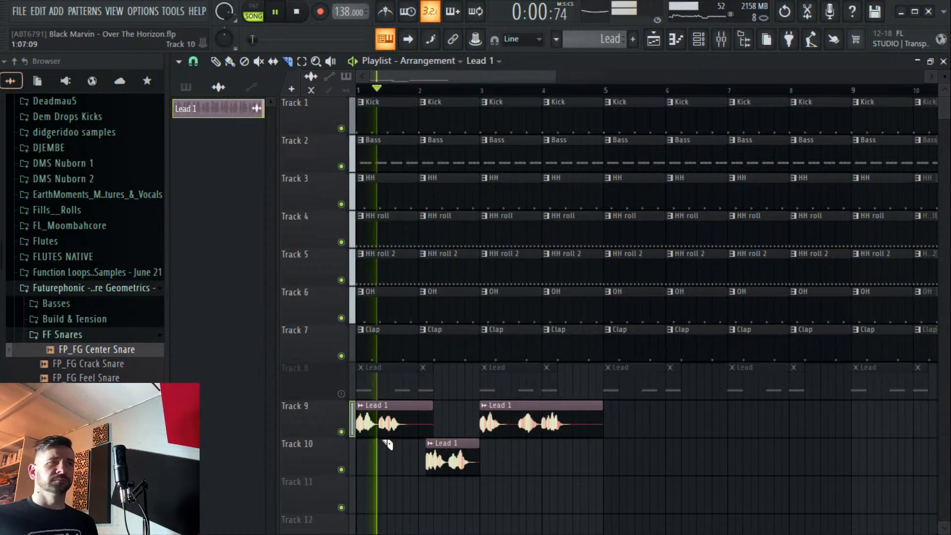
pyautogui.moveTo(379, 443)
pyautogui.mouseDown()
pyautogui.moveTo(376, 400)
pyautogui.moveTo(423, 423)
pyautogui.mouseUp()
pyautogui.click(229, 60)
pyautogui.press('space')
pyautogui.press('space')
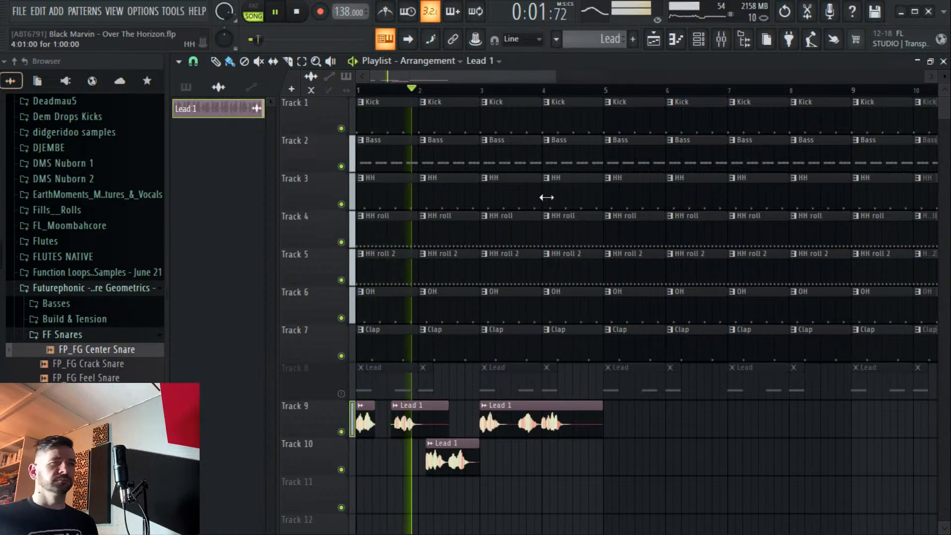
# Move the Lead 1 clip on Track 10 to start at 2:01:00 and listen to the new timing.
pyautogui.press('space')
pyautogui.press('space')
pyautogui.moveTo(448, 460); pyautogui.dragTo(441, 461)
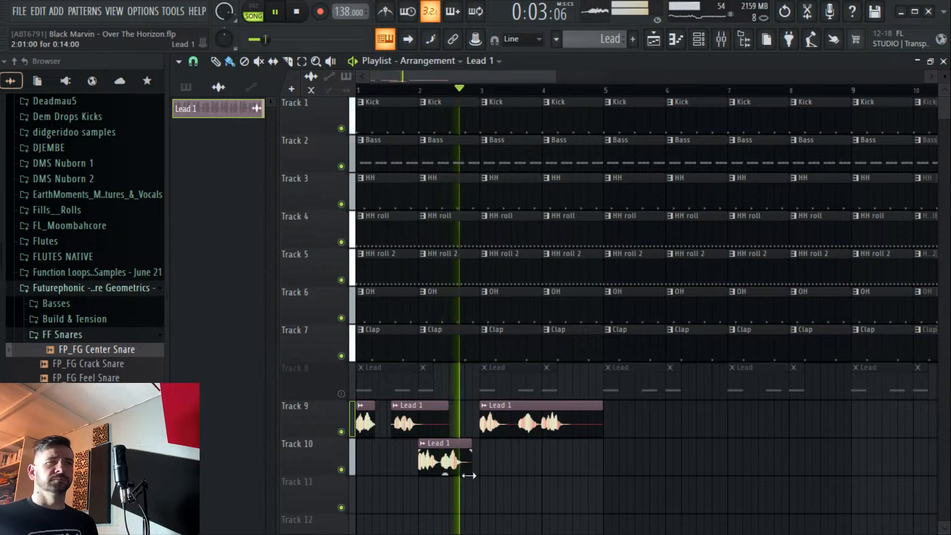
pyautogui.press('space')
pyautogui.press('space')
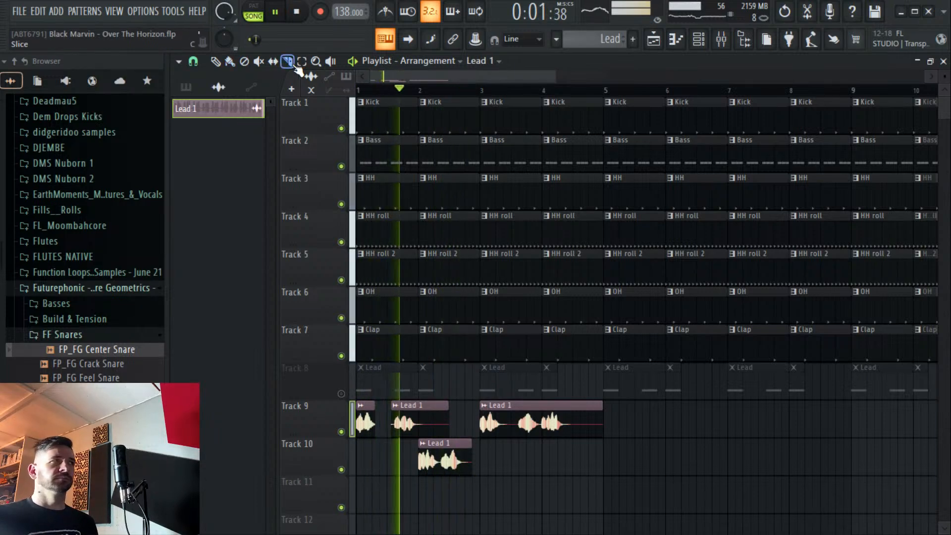
# Slice the Track 10 clip between its two notes and move the second slice to start at 2:11:00.
pyautogui.scroll(3, 438, 86)
pyautogui.press('space')
pyautogui.press('space')
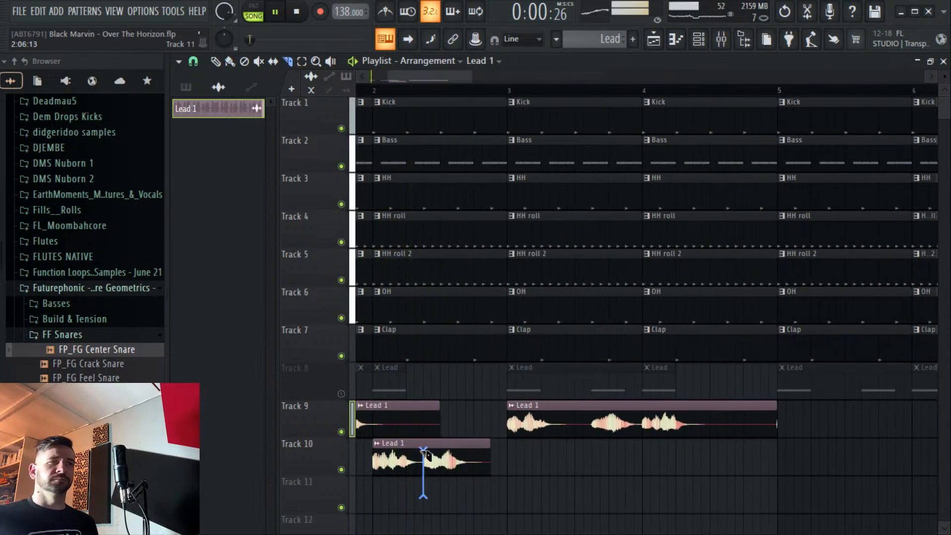
pyautogui.moveTo(446, 458); pyautogui.dragTo(482, 454)
pyautogui.press('space')
pyautogui.press('space')
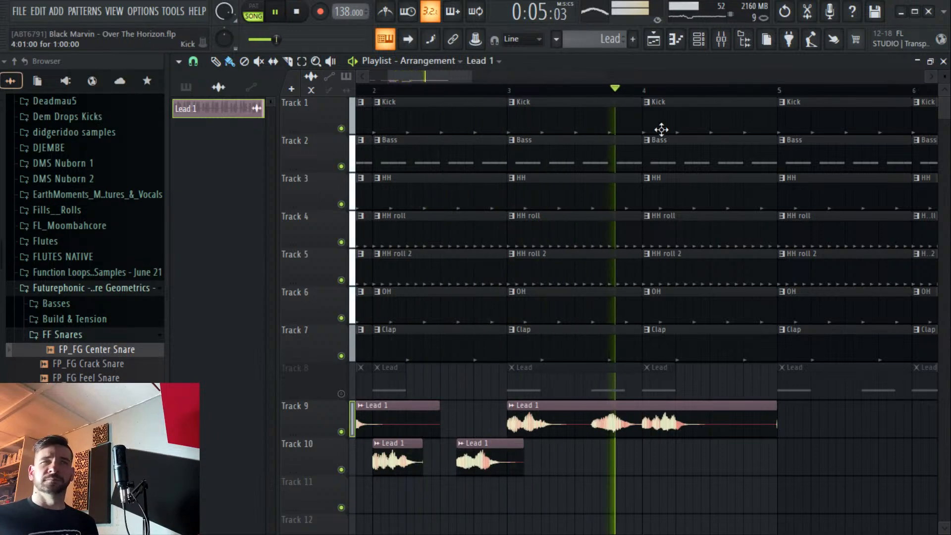
# Place a copy of the second Track 10 slice at 4:09:00 and nudge it two steps earlier within bar 4.
pyautogui.scroll(-3, 656, 90)
pyautogui.press('space')
pyautogui.press('space')
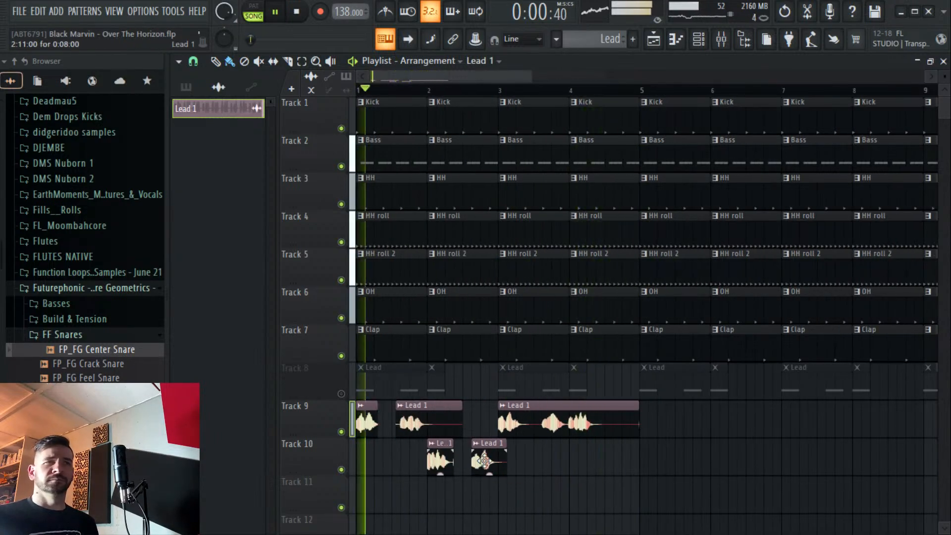
pyautogui.click(600, 457)
pyautogui.moveTo(600, 457); pyautogui.dragTo(609, 455)
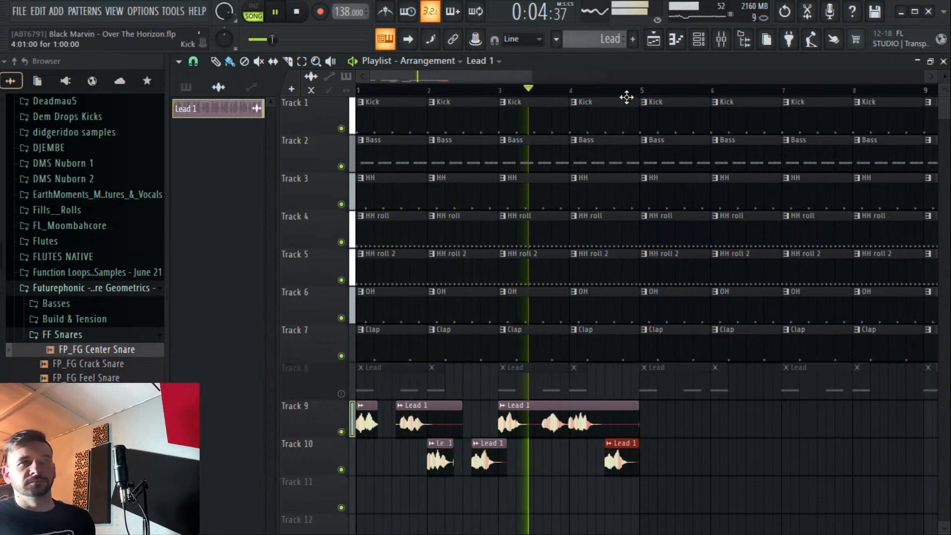
pyautogui.scroll(3, 636, 99)
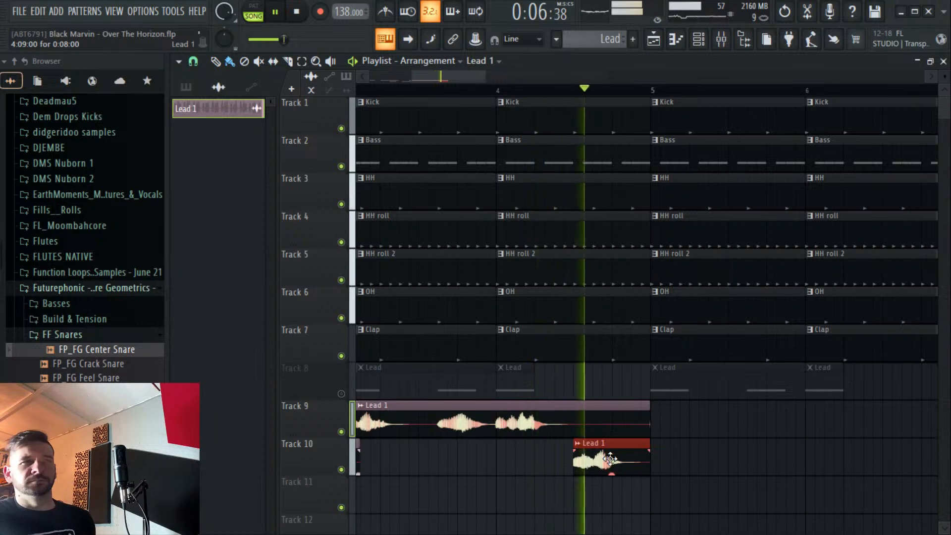
pyautogui.moveTo(602, 442); pyautogui.dragTo(588, 452)
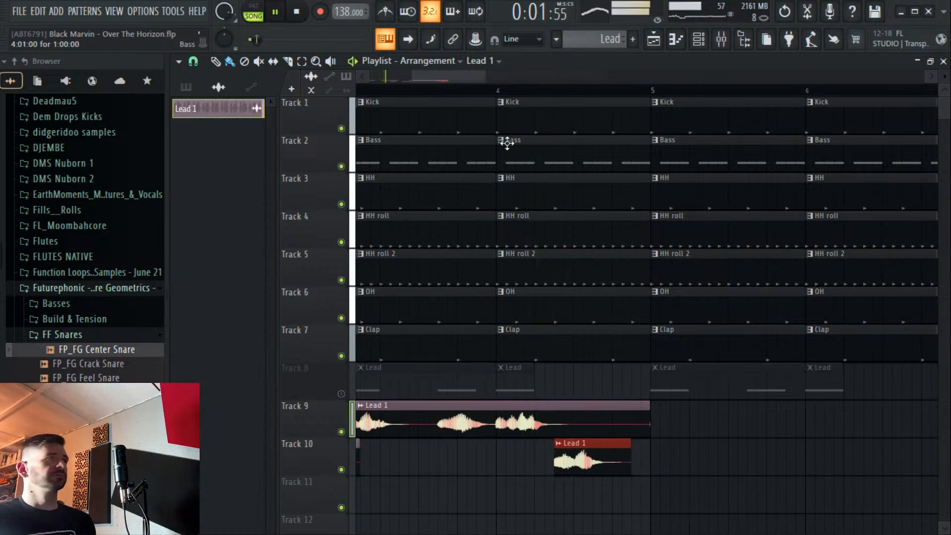
pyautogui.scroll(-3, 564, 95)
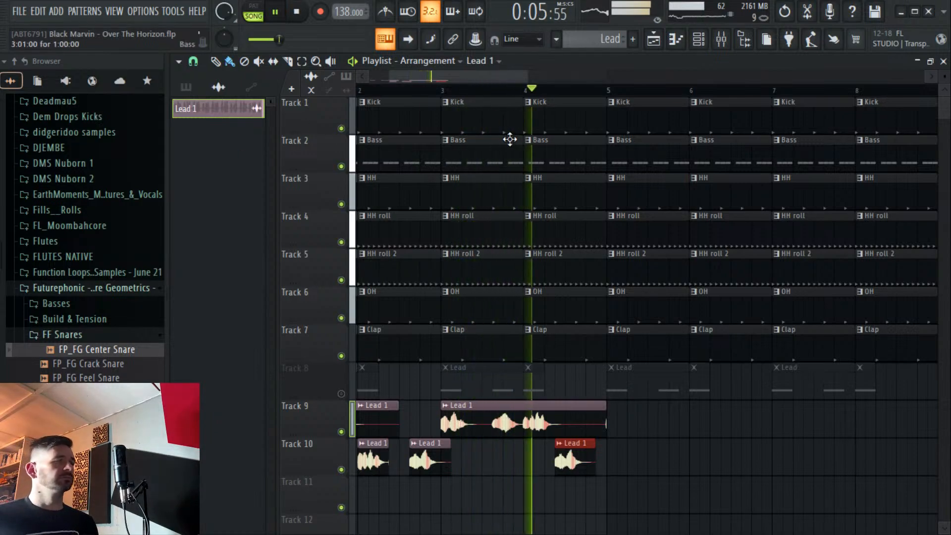
# Try the second Track 10 slice in bar 2 at 2:13:00, and delete that slice from the arrangement.
pyautogui.press('space')
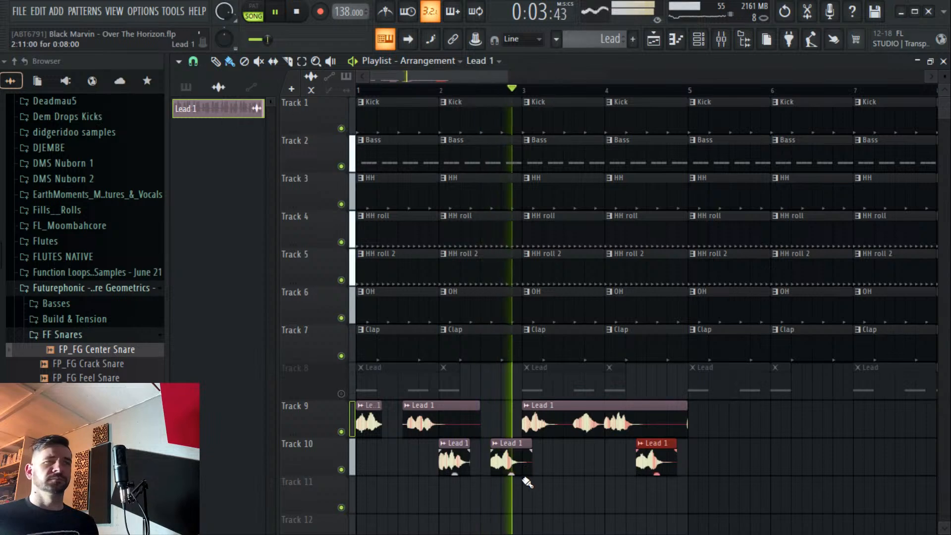
pyautogui.press('space')
pyautogui.press('space')
pyautogui.moveTo(511, 459)
pyautogui.mouseDown()
pyautogui.moveTo(501, 459)
pyautogui.moveTo(518, 454)
pyautogui.mouseUp()
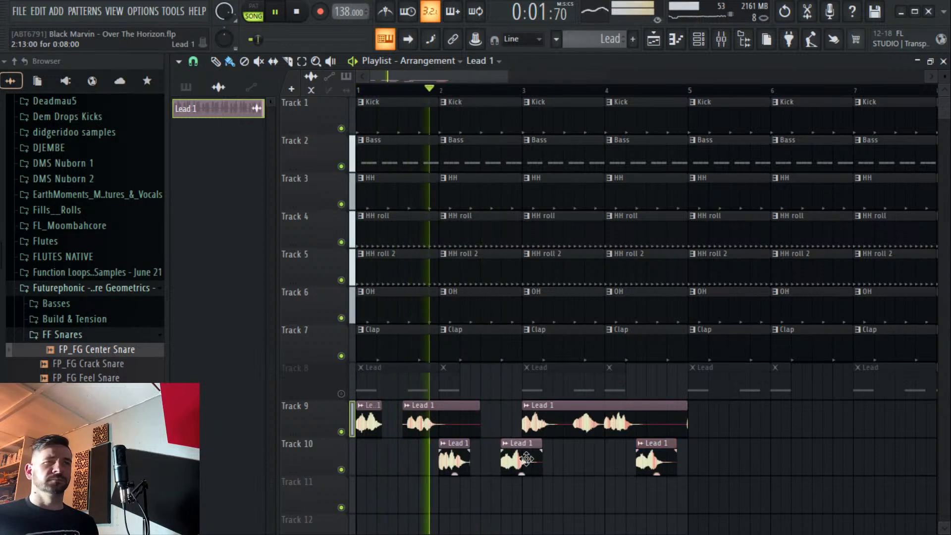
pyautogui.rightClick(519, 455)
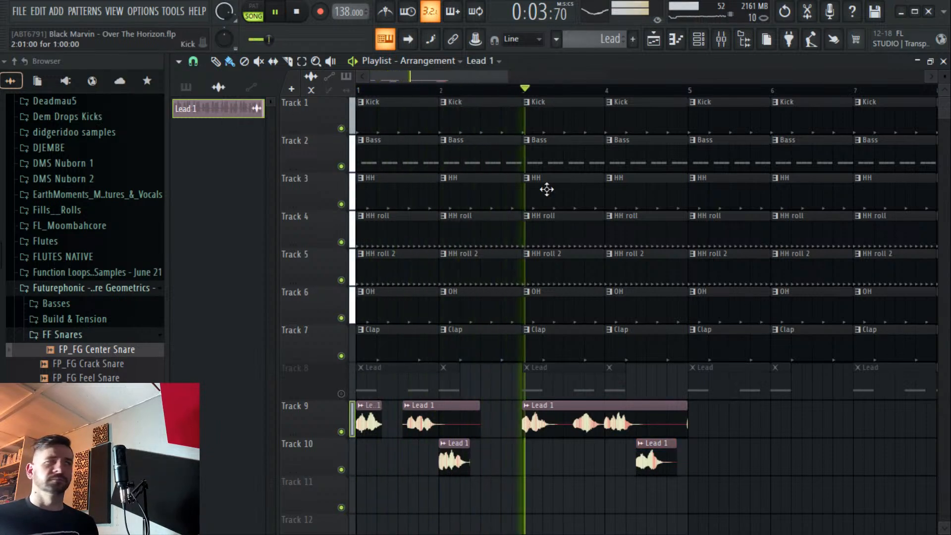
# Load OuterSpace_x64 into slot 6 of the Lead 1 mixer insert and apply the preset Marvin Zap 4.
pyautogui.click(734, 42)
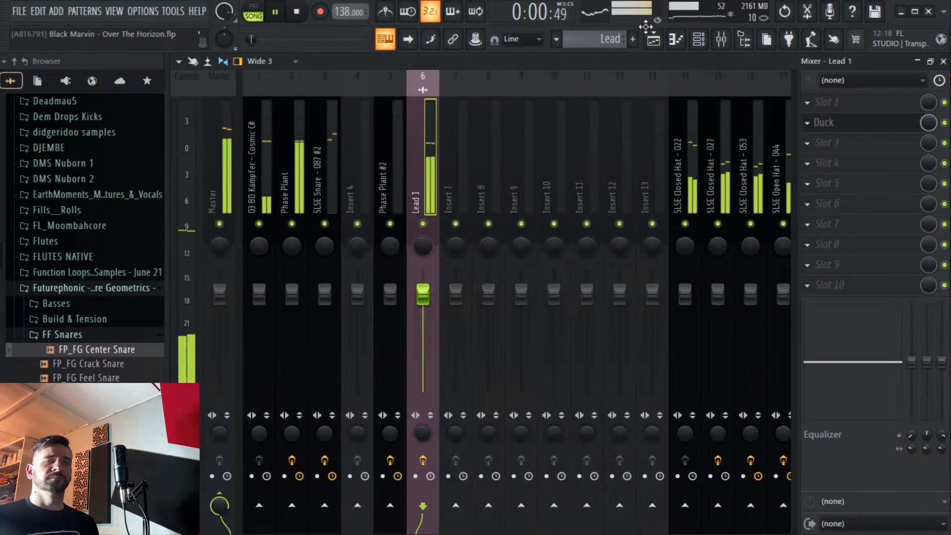
pyautogui.click(835, 222)
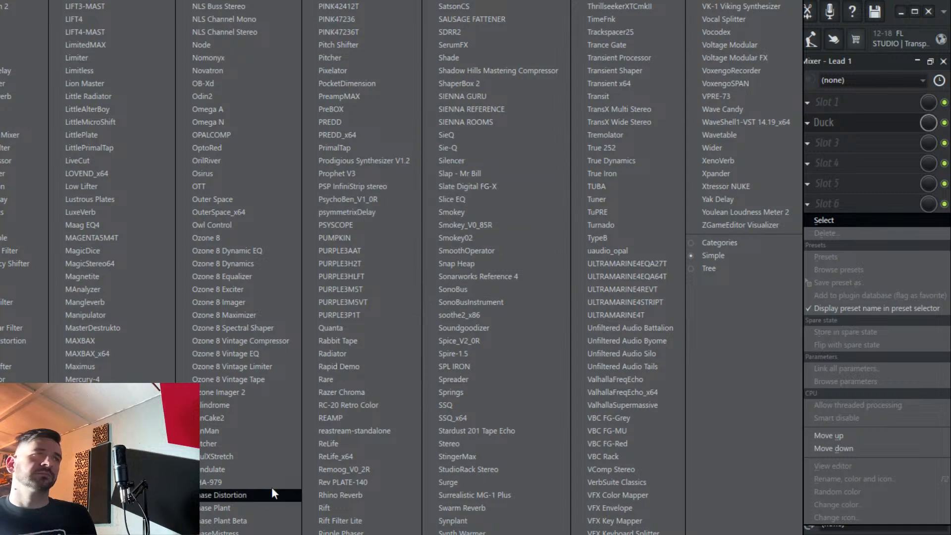
pyautogui.click(259, 214)
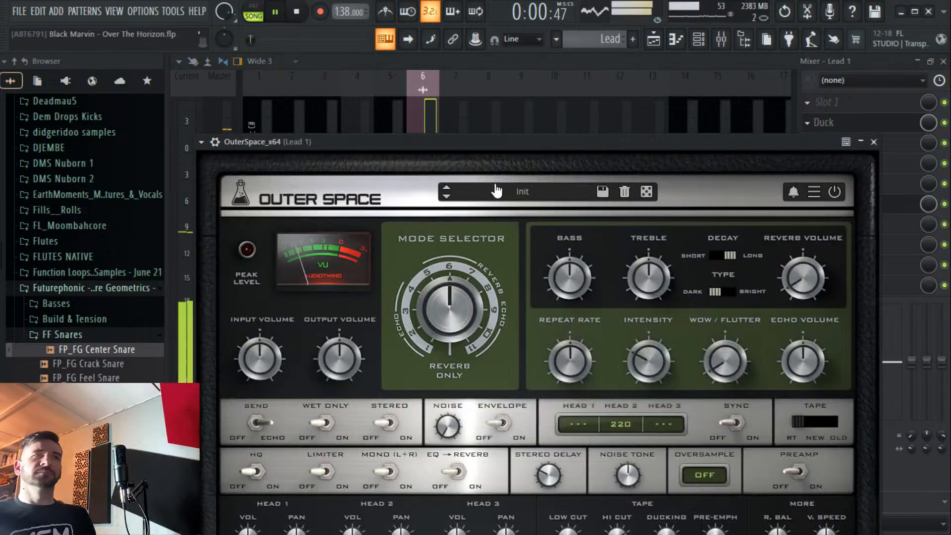
pyautogui.click(495, 190)
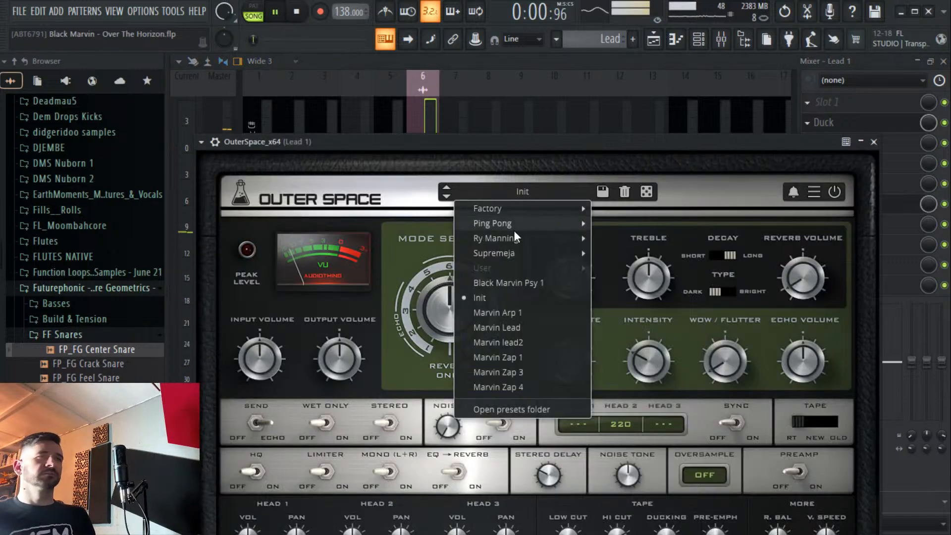
pyautogui.click(544, 387)
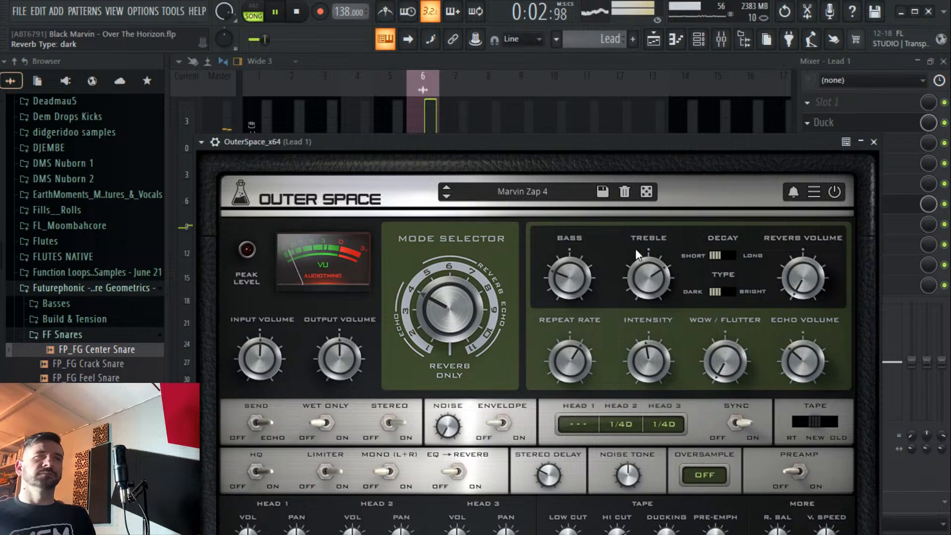
pyautogui.click(417, 118)
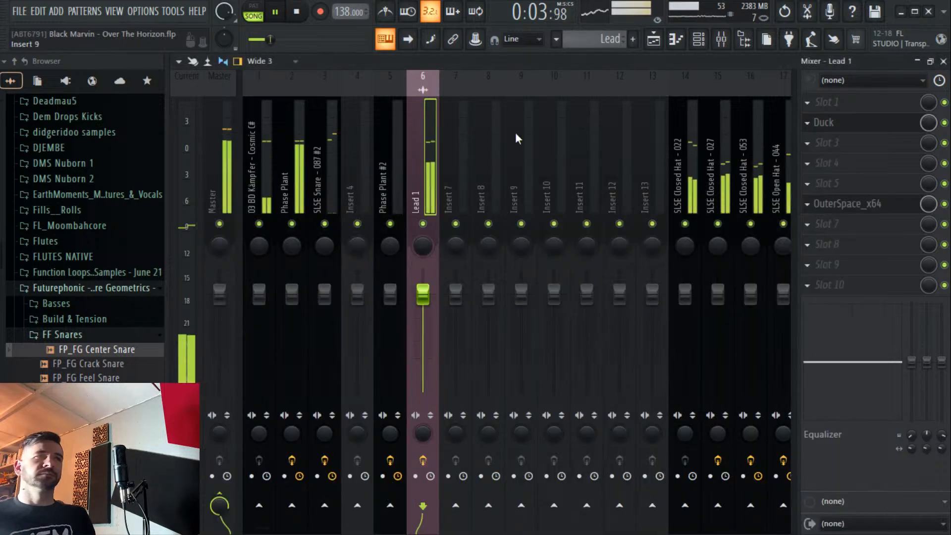
# Listen to the Lead 1 clips with the echo in the playlist and save the project.
pyautogui.click(653, 39)
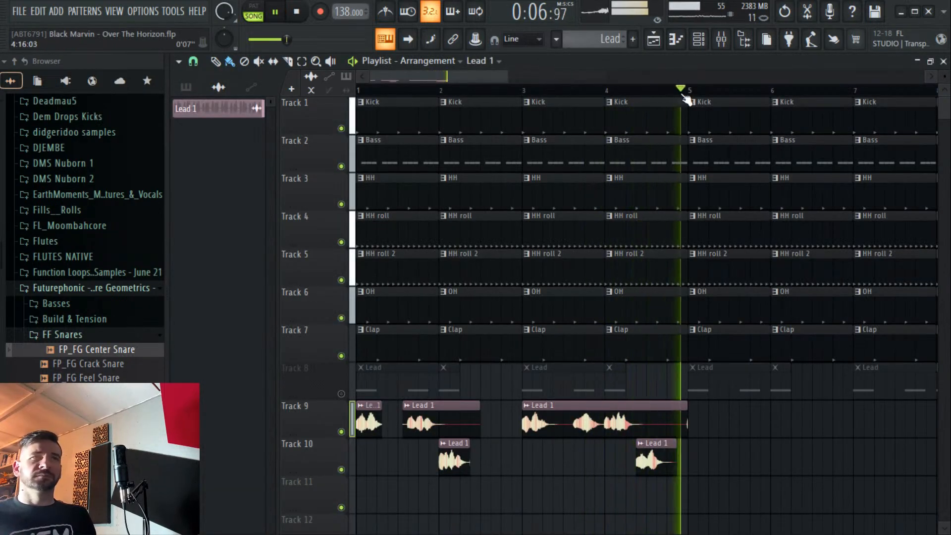
pyautogui.scroll(-2, 686, 94)
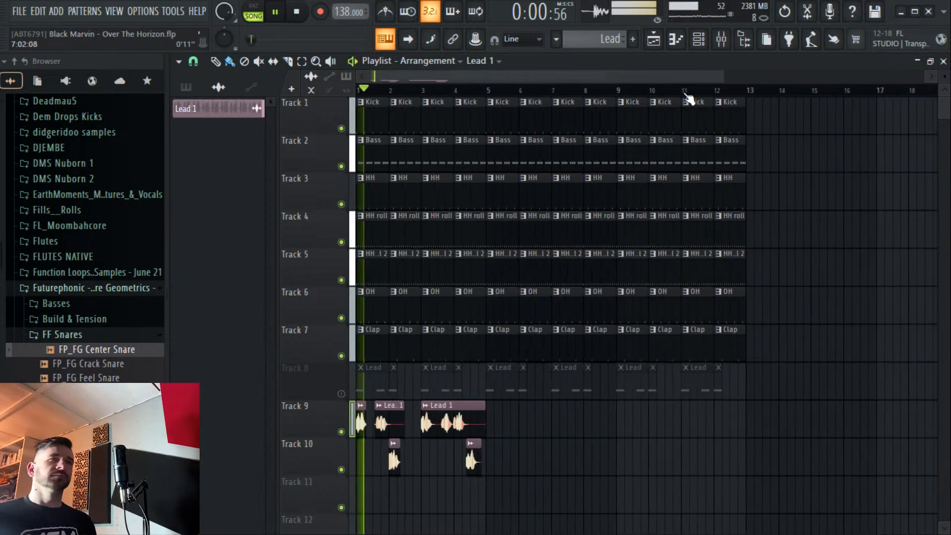
pyautogui.scroll(-2, 683, 99)
pyautogui.hotkey('ctrl', 's')
# Reorder the Lead 1 insert's effects so OuterSpace_x64 sits in slot 5 before Duck in slot 6.
pyautogui.press('F9')
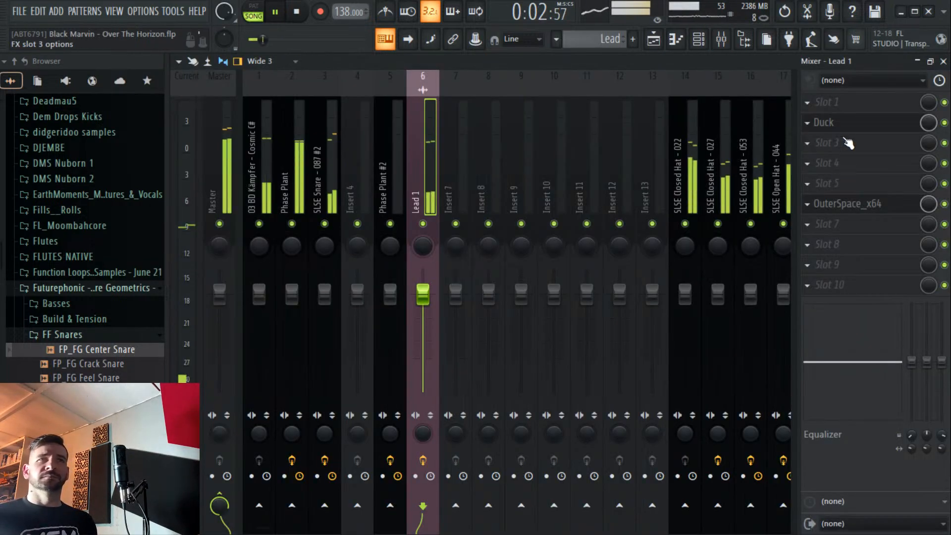
pyautogui.moveTo(848, 170); pyautogui.dragTo(847, 203)
# Add Fruity parametric EQ 2 in slot 9 of the Lead 1 insert with the HP preset, high-passing at about 199 Hz.
pyautogui.click(807, 244)
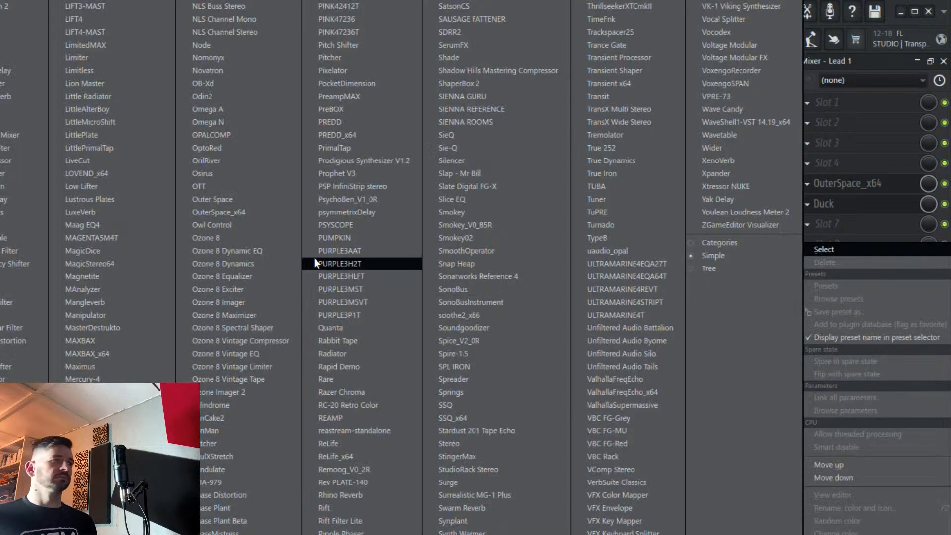
pyautogui.press('Escape')
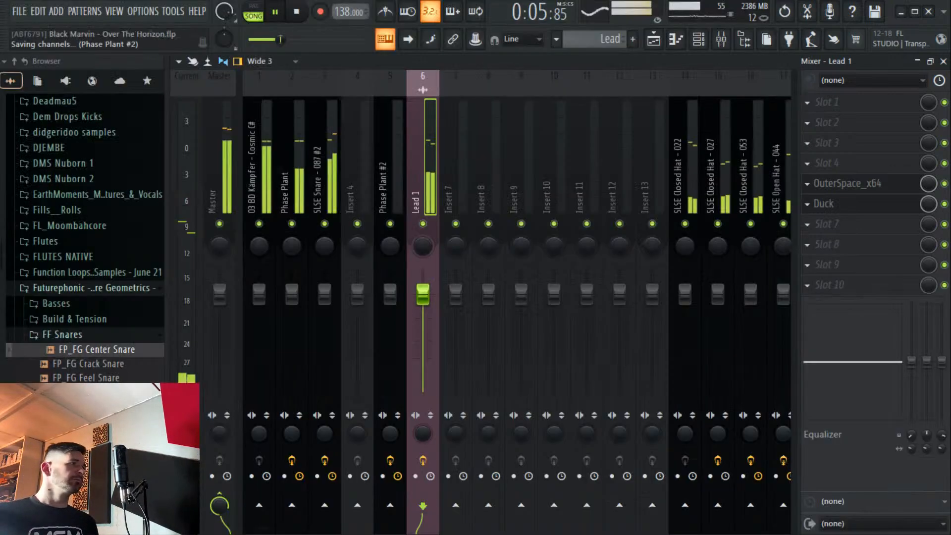
pyautogui.click(254, 194)
pyautogui.moveTo(299, 246)
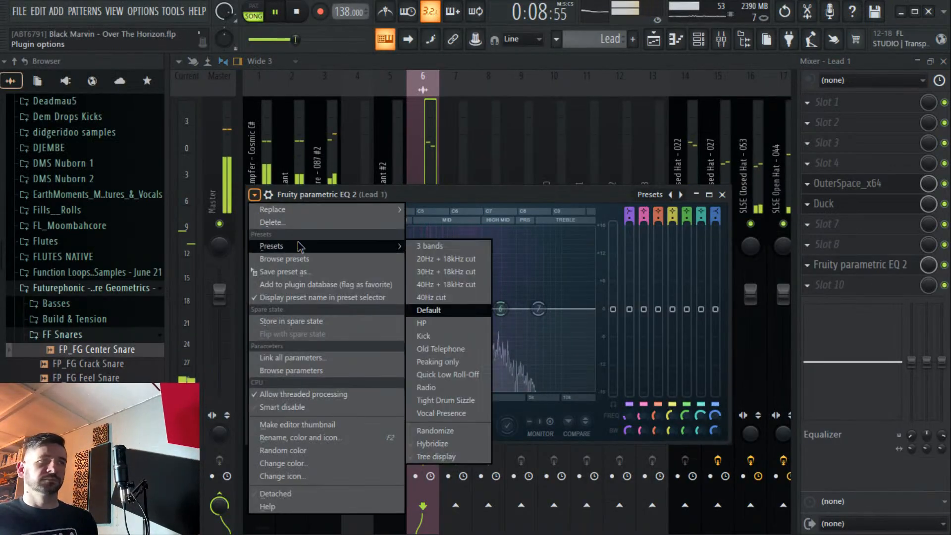
pyautogui.click(450, 323)
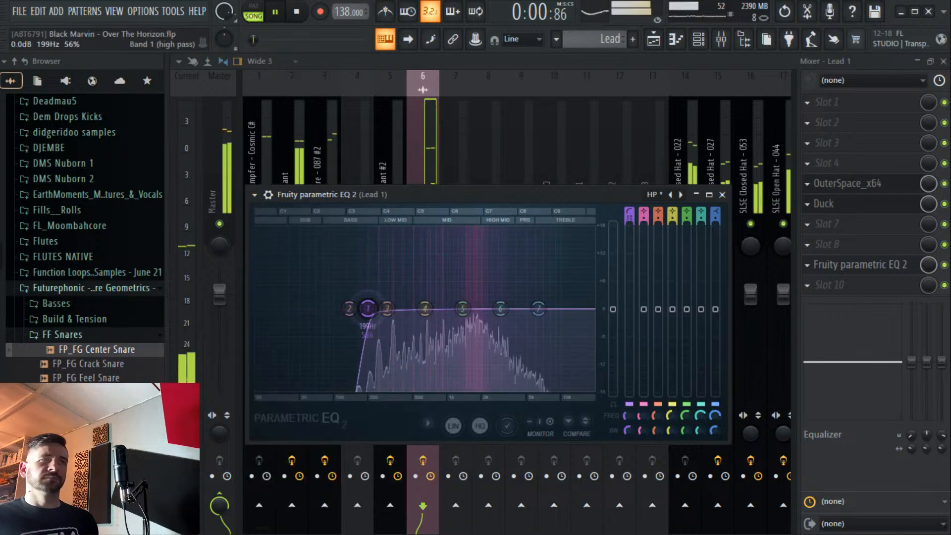
# Duplicate the Lead 1 clips of bars 1–4 on Tracks 9 and 10 into bars 5–8, and select all the clips on both tracks.
pyautogui.press('F5')
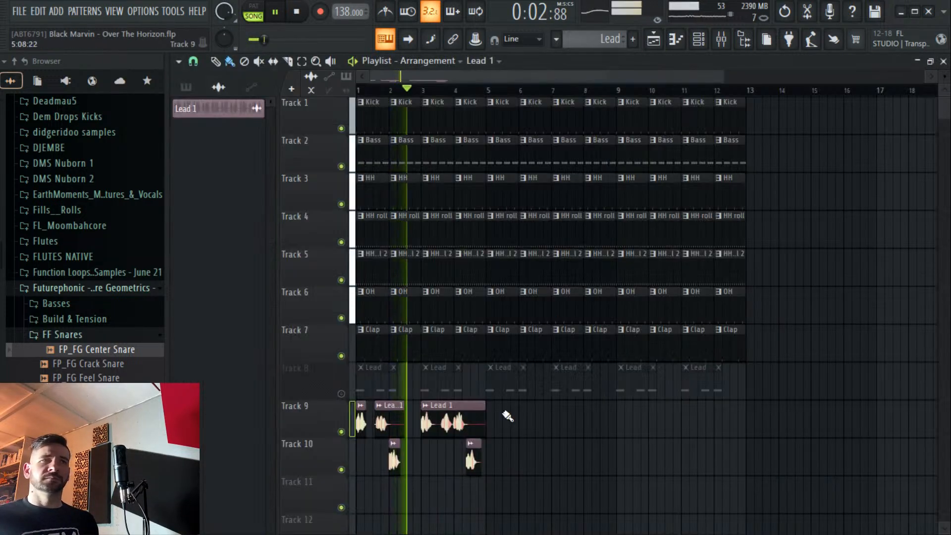
pyautogui.moveTo(575, 396); pyautogui.dragTo(351, 473)
pyautogui.moveTo(448, 422); pyautogui.dragTo(579, 422)
pyautogui.moveTo(750, 401); pyautogui.dragTo(334, 479)
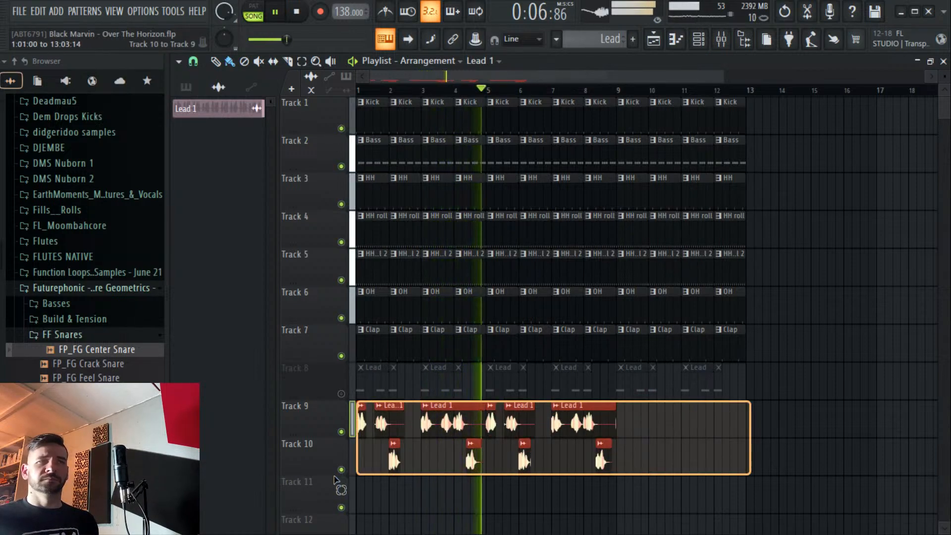
# Delete the pattern clips of bars 9–12 on Tracks 1–8 in the playlist.
pyautogui.click(806, 386)
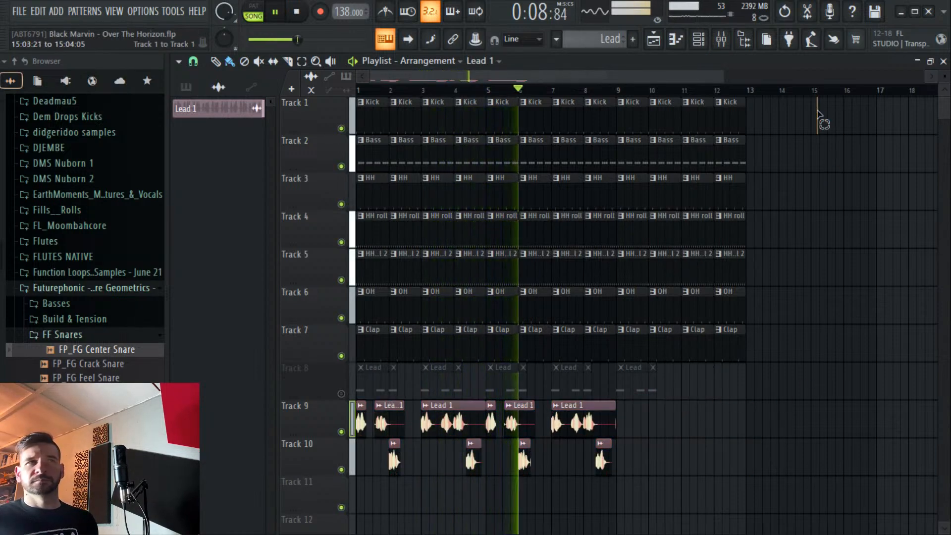
pyautogui.moveTo(817, 114); pyautogui.dragTo(636, 393)
pyautogui.press('Delete')
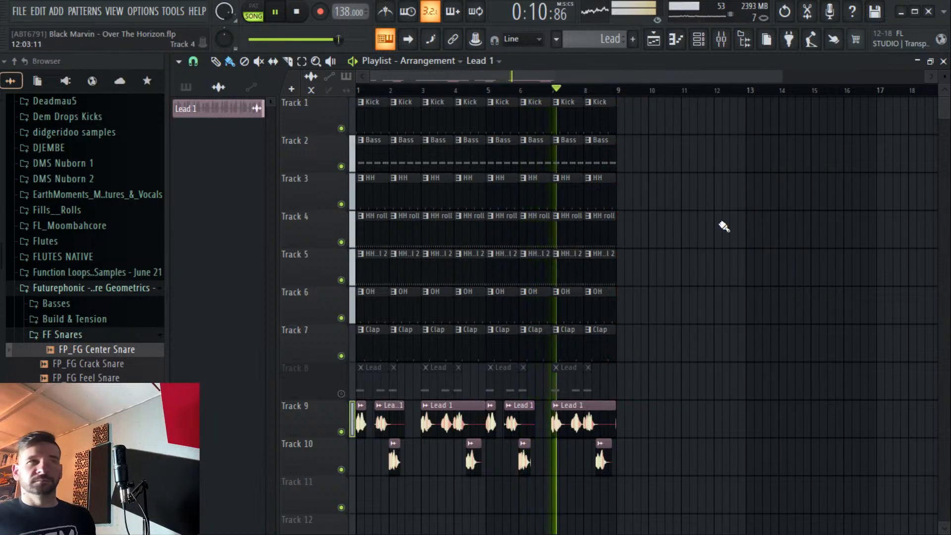
# Select every clip of bars 1–8 on all tracks and duplicate them into bars 9–16.
pyautogui.moveTo(683, 98); pyautogui.dragTo(460, 352)
pyautogui.hotkey('ctrl', 'a')
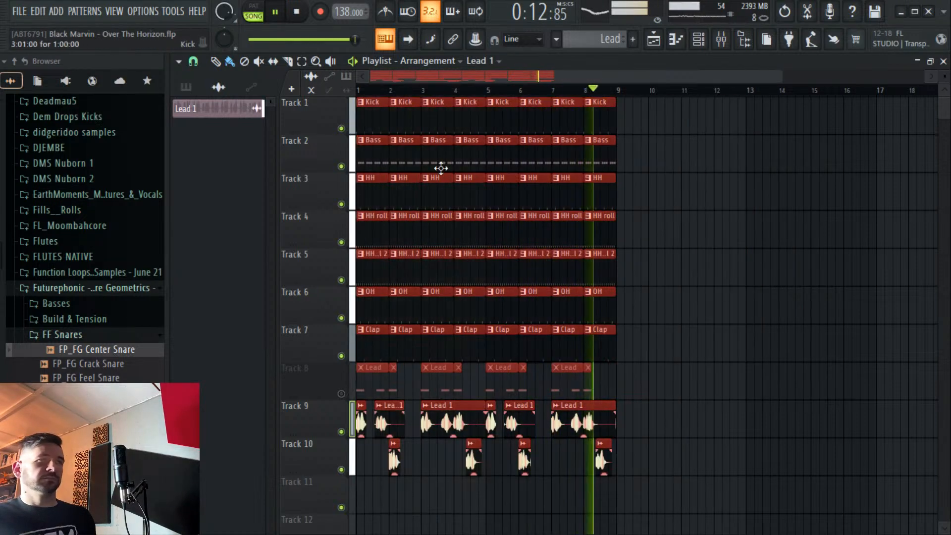
pyautogui.hotkey('ctrl', 'b')
pyautogui.moveTo(620, 119); pyautogui.dragTo(627, 119)
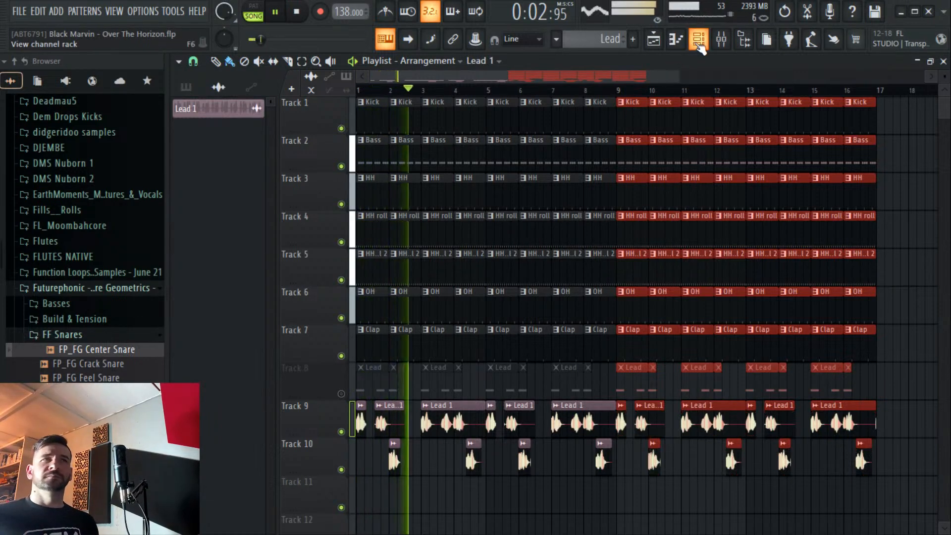
# Show all channels in the channel rack and move the rack higher over the playlist.
pyautogui.click(698, 39)
pyautogui.click(456, 297)
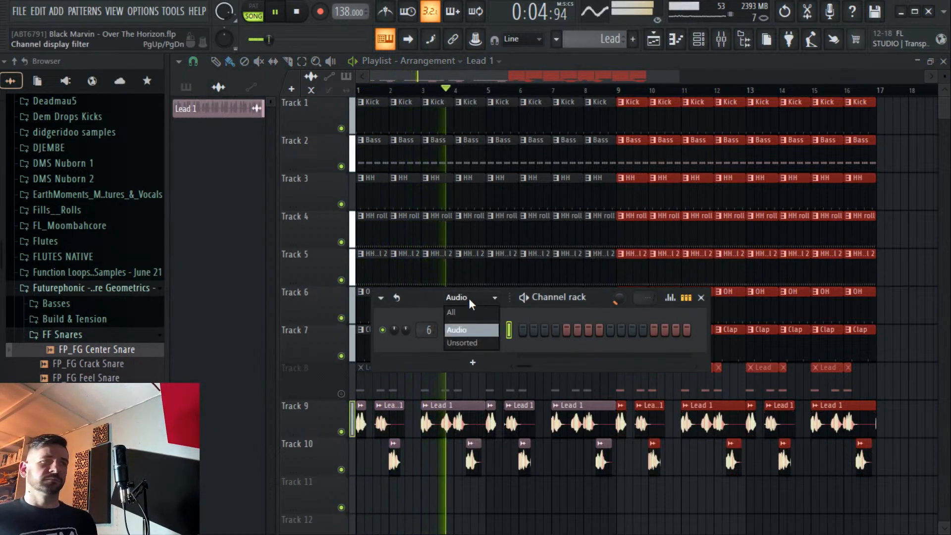
pyautogui.click(453, 314)
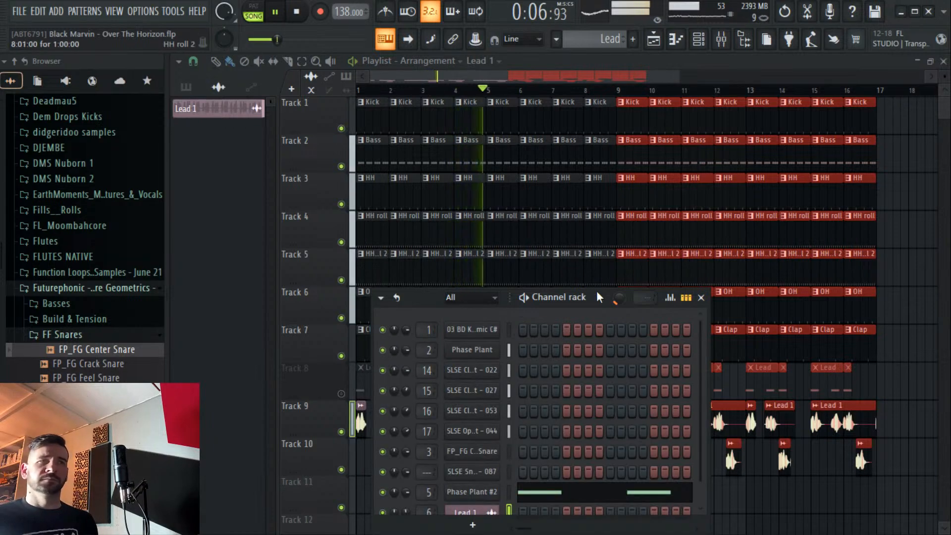
pyautogui.moveTo(596, 304); pyautogui.dragTo(648, 177)
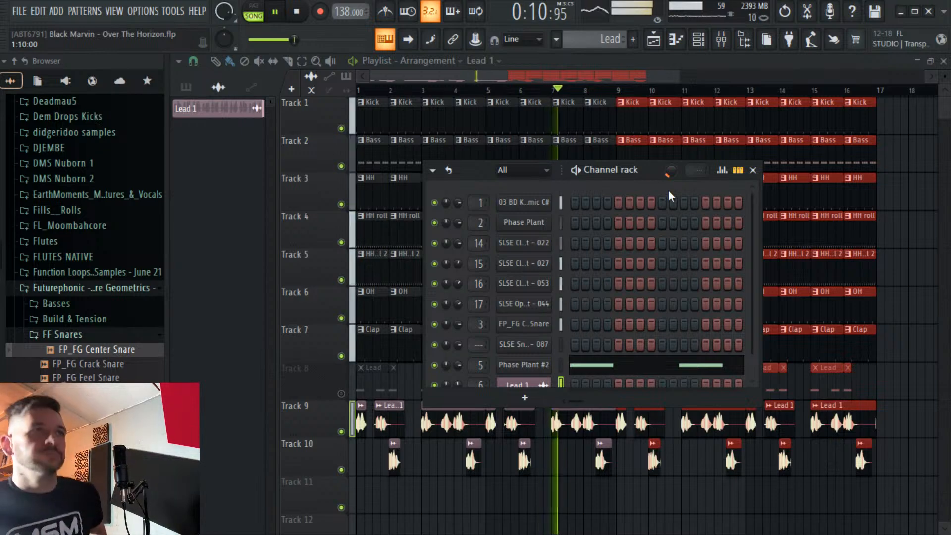
# In the Lead 1 insert's OuterSpace_x64, set Intensity to 36%, switch Decay to Long and lower the Reverb Volume.
pyautogui.click(722, 40)
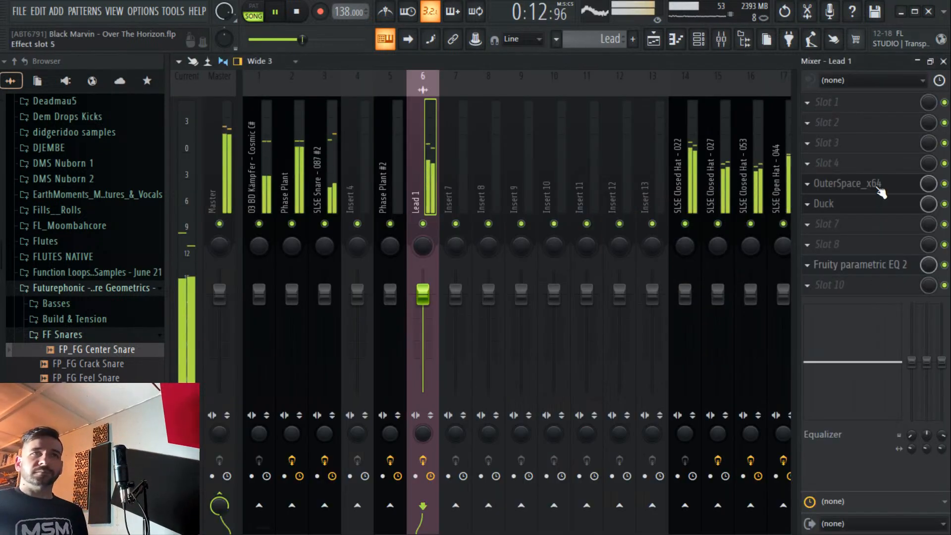
pyautogui.click(842, 184)
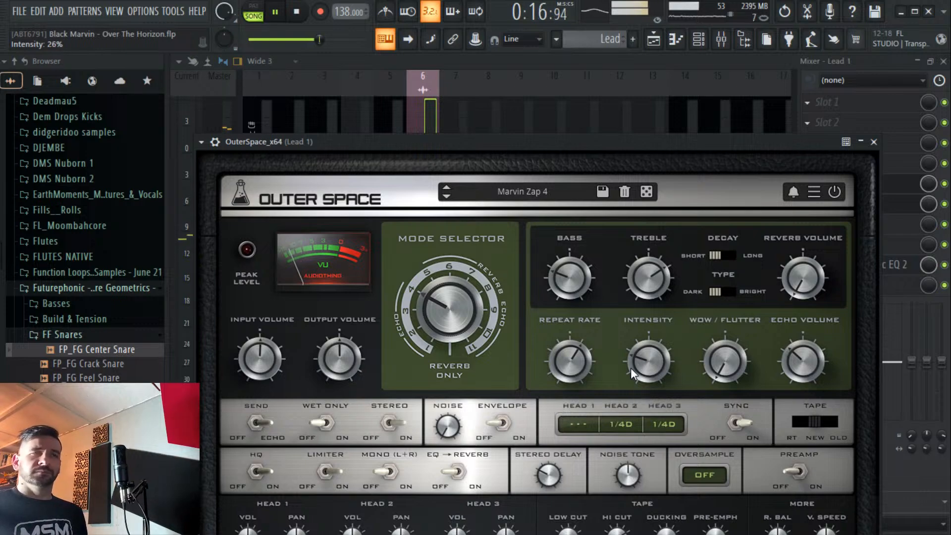
pyautogui.moveTo(631, 367); pyautogui.dragTo(644, 353)
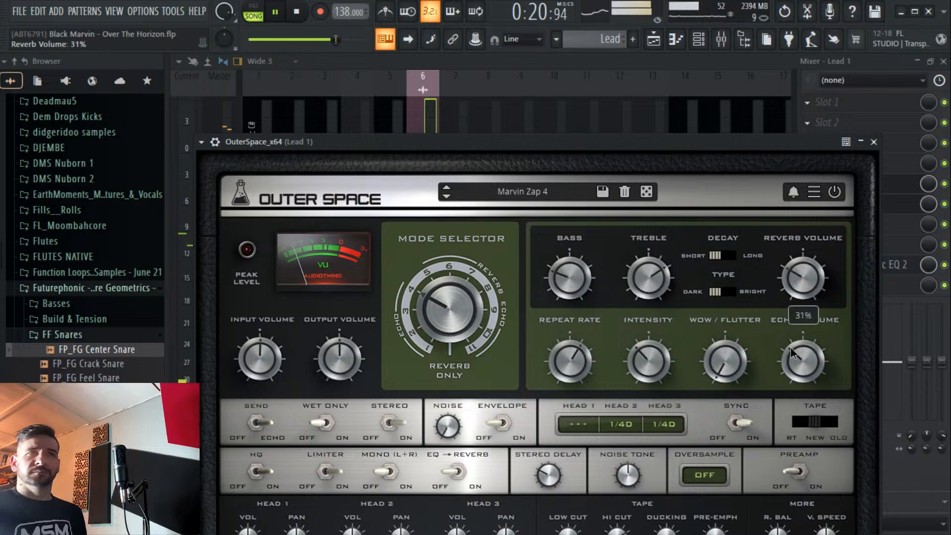
pyautogui.click(720, 257)
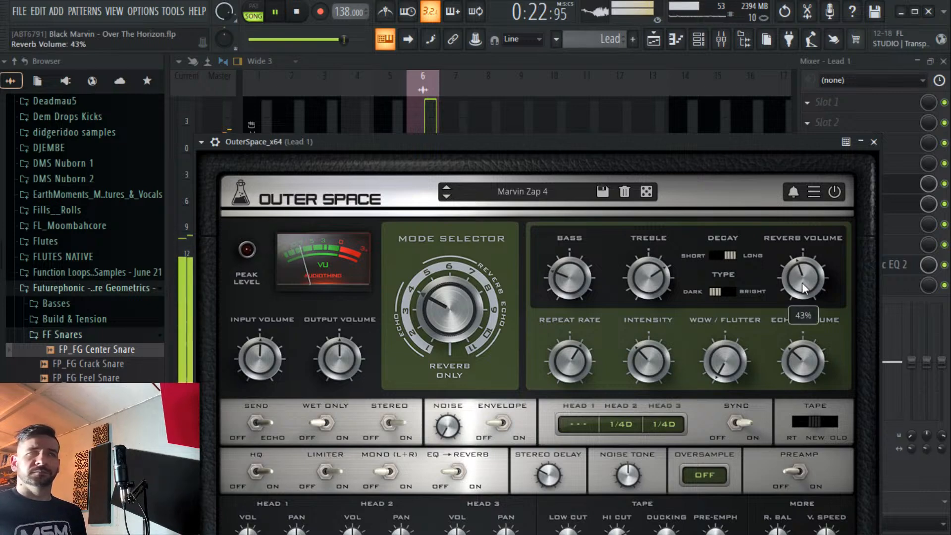
pyautogui.moveTo(802, 283); pyautogui.dragTo(779, 303)
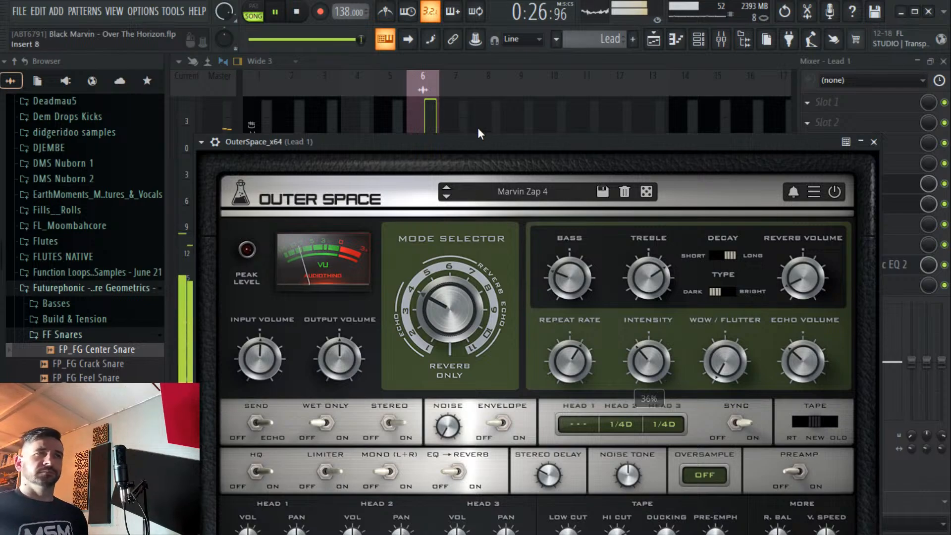
pyautogui.click(424, 129)
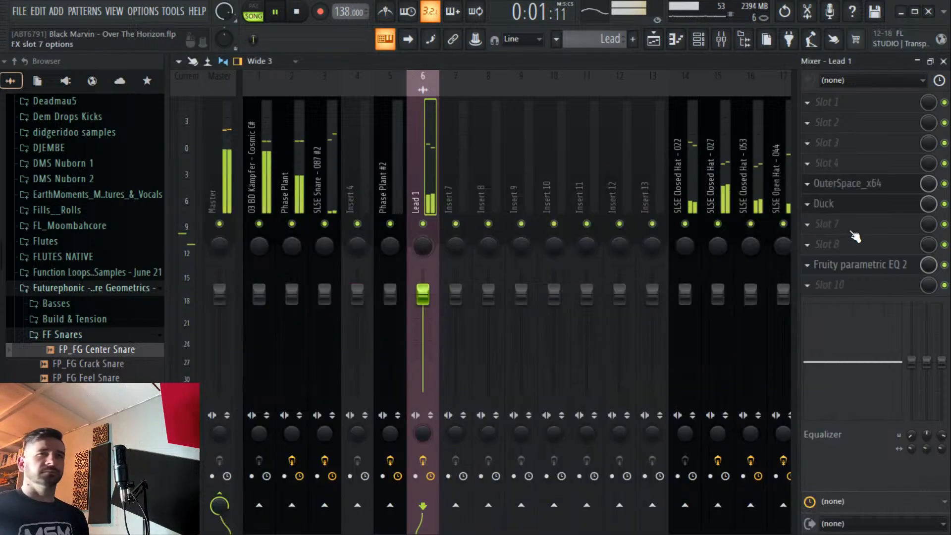
# Stop playback and save the project.
pyautogui.press('space')
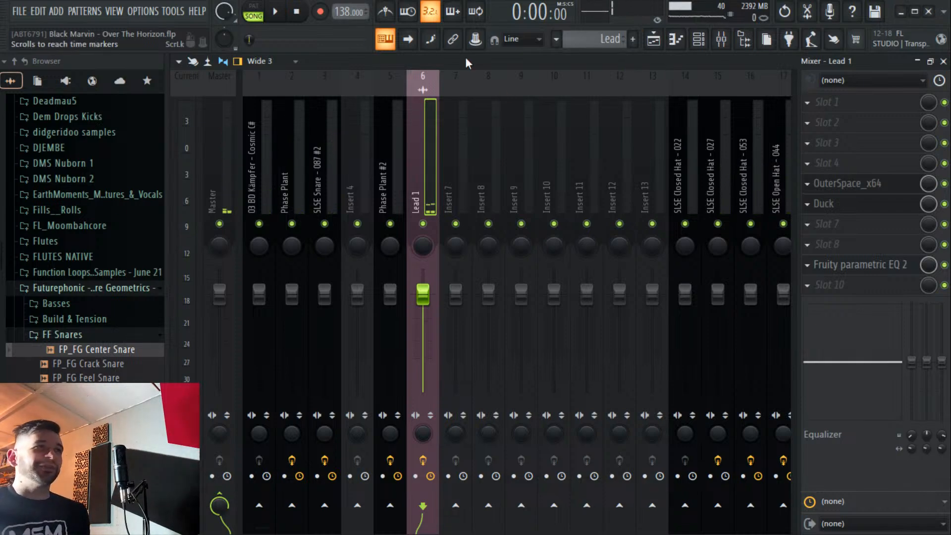
pyautogui.click(19, 11)
pyautogui.click(52, 73)
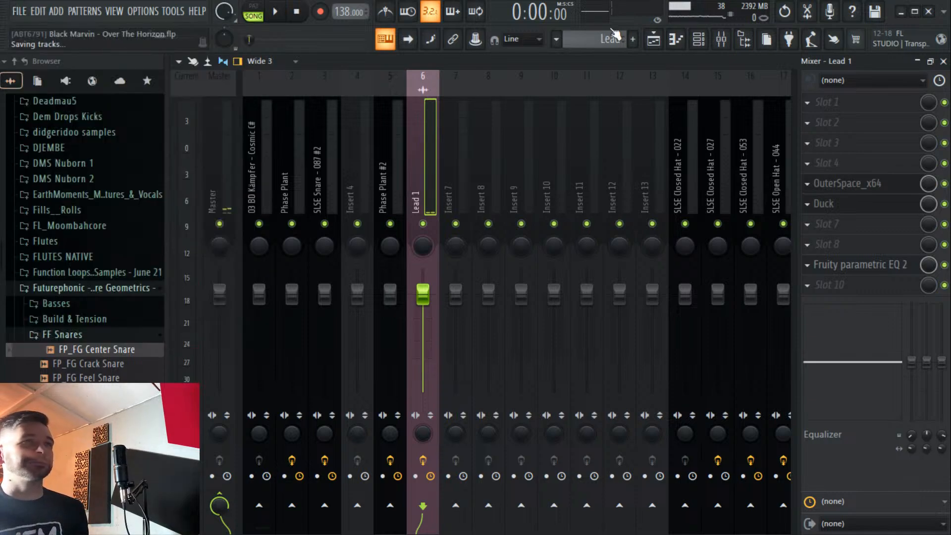
# Open the Phase Plant #2 channel and audition successive lead presets from Auralyx through Axalyte, Axorune, Crylonis and DIY FM to Glass Zaps.
pyautogui.click(698, 39)
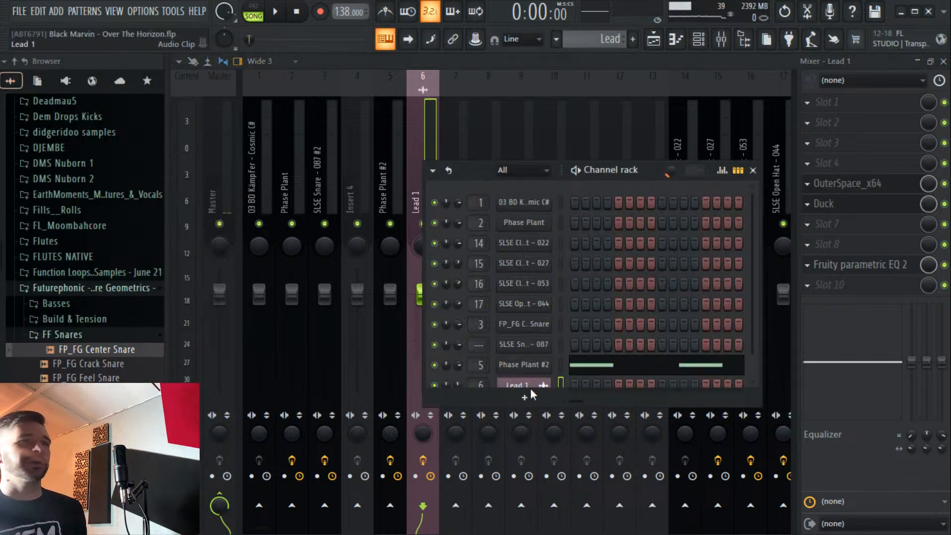
pyautogui.scroll(-1, 532, 394)
pyautogui.click(529, 344)
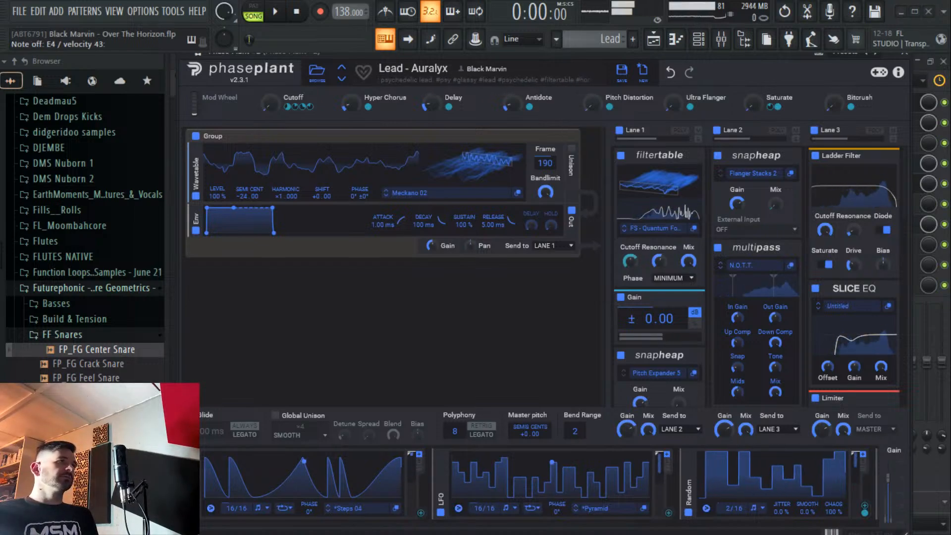
pyautogui.click(341, 80)
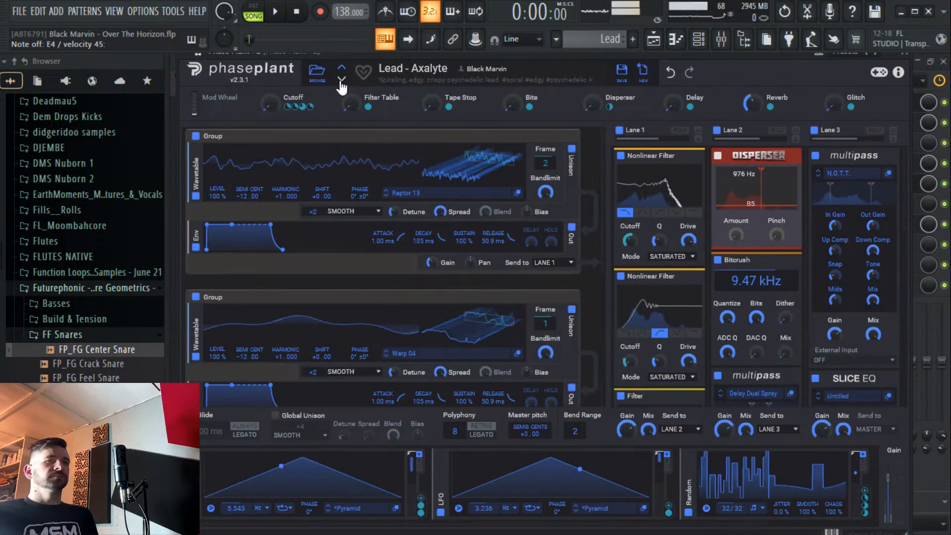
pyautogui.click(341, 79)
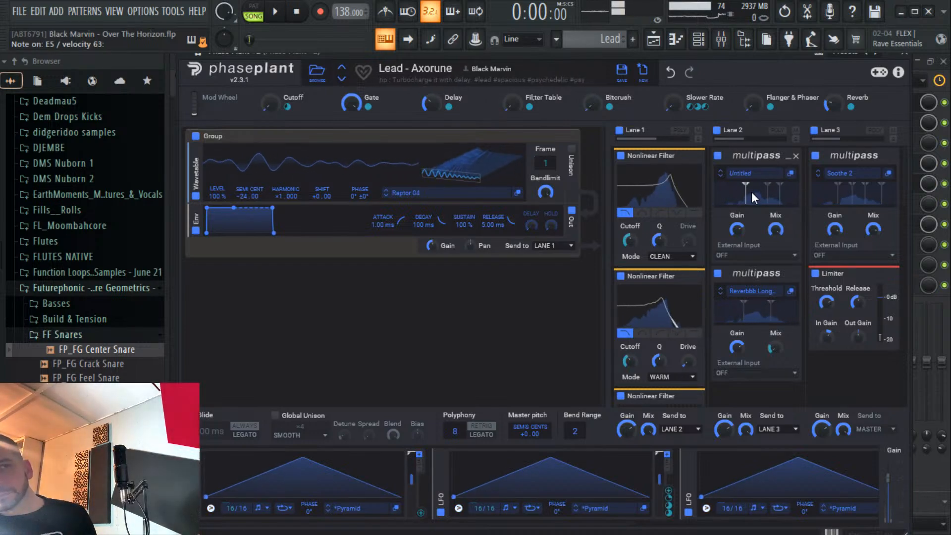
pyautogui.scroll(-3, 866, 382)
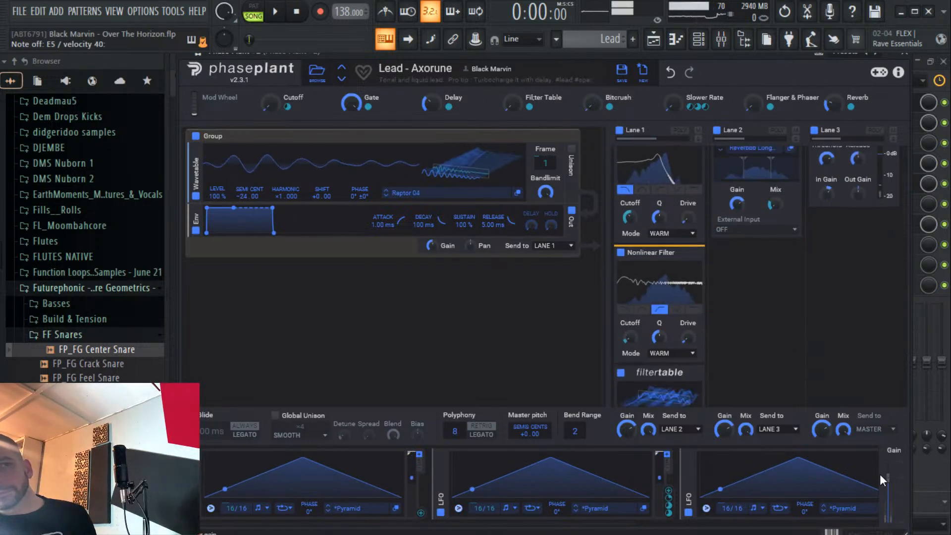
pyautogui.click(341, 79)
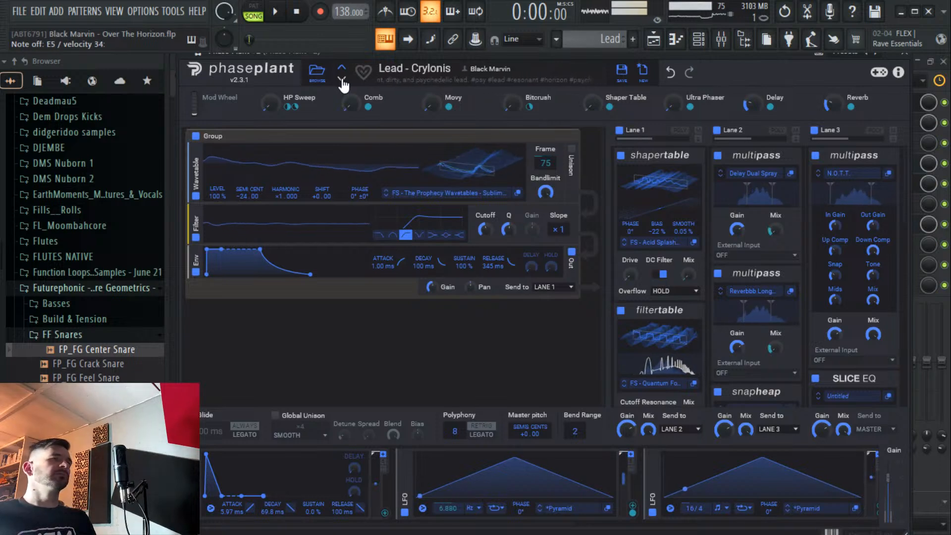
pyautogui.click(342, 79)
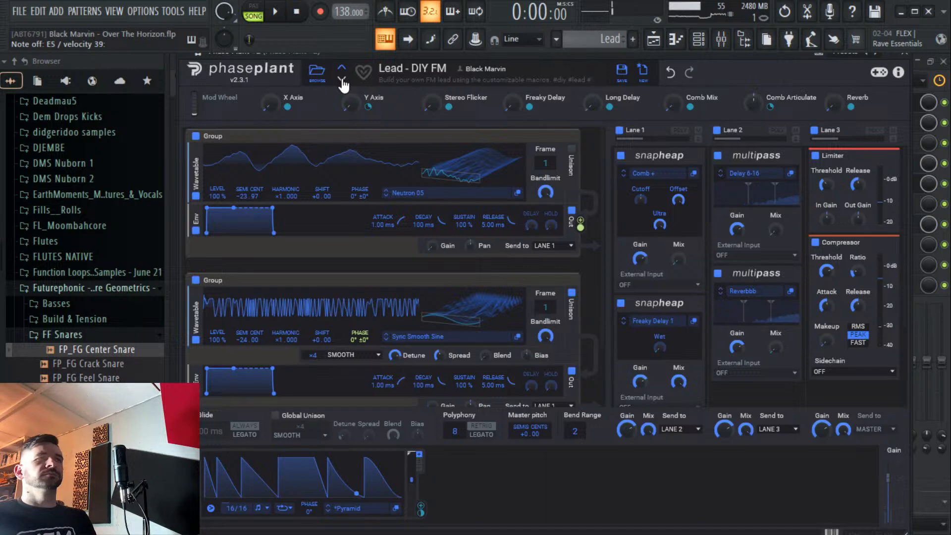
pyautogui.click(342, 79)
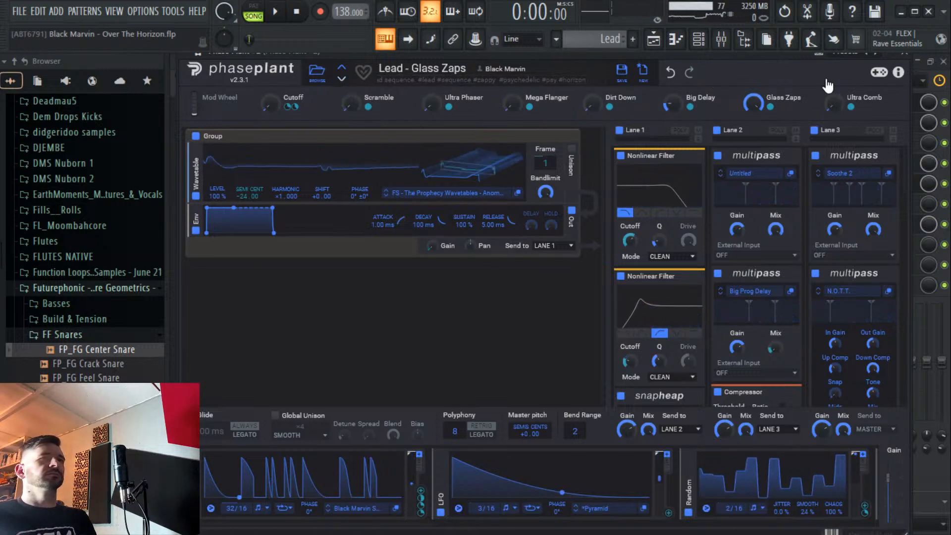
# Close the synth and remove the effect in slot 2 of the Phase Plant #2 insert.
pyautogui.click(906, 58)
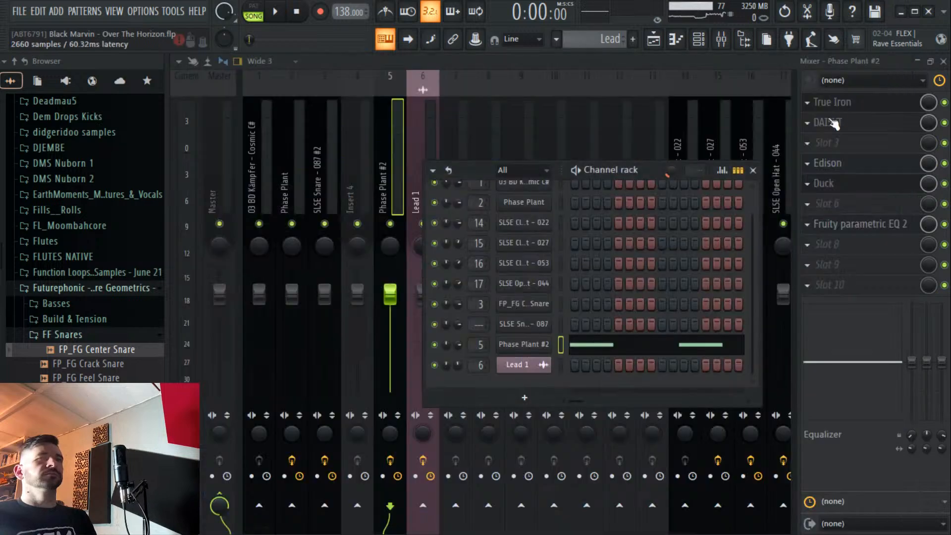
pyautogui.click(808, 123)
pyautogui.click(827, 151)
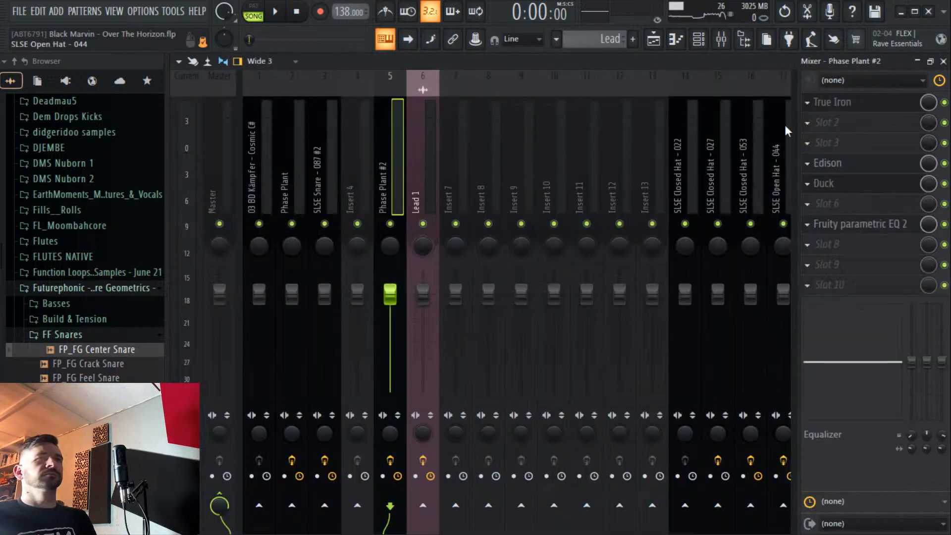
# Load the Lead - Horimax preset in Phase Plant #2, raise its Cutoff and Flanger macros slightly and turn Sludge fully up.
pyautogui.click(697, 41)
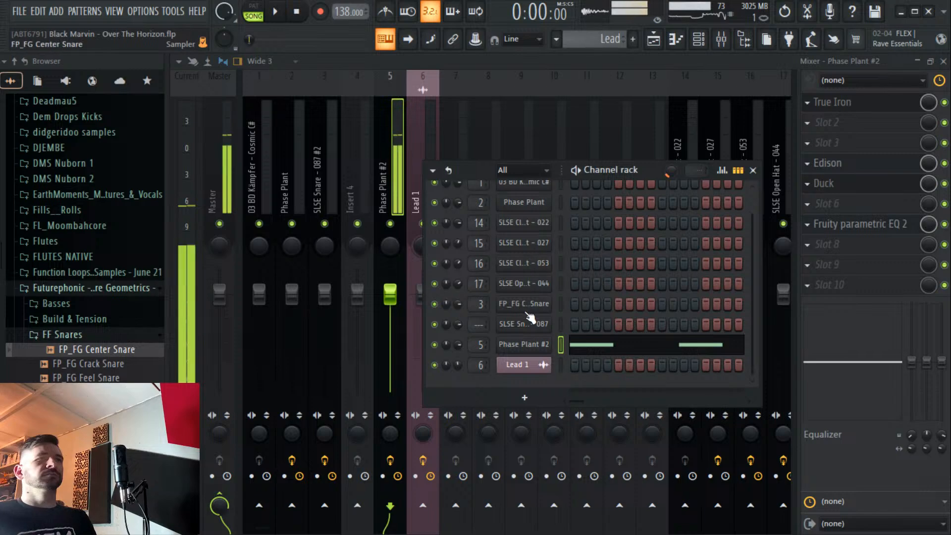
pyautogui.click(530, 348)
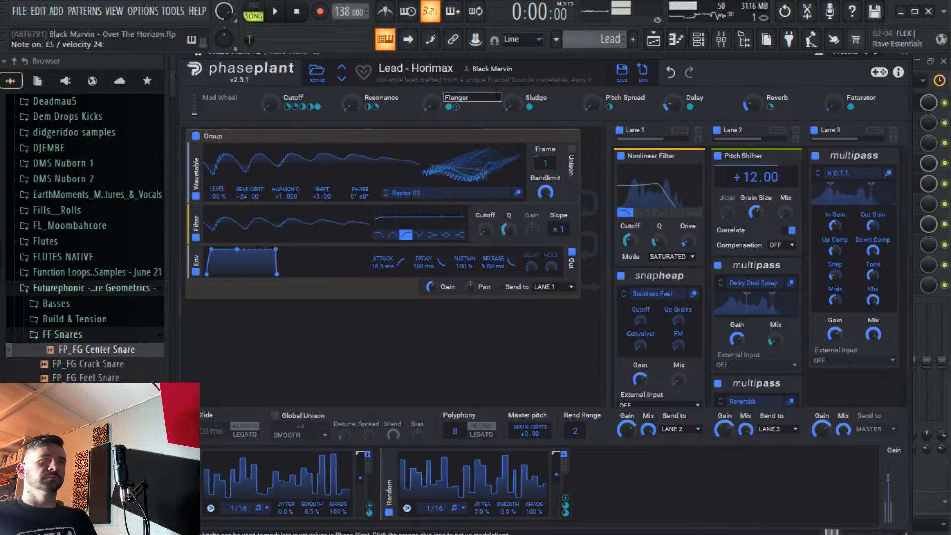
pyautogui.moveTo(271, 104)
pyautogui.mouseDown()
pyautogui.moveTo(271, 54)
pyautogui.moveTo(270, 109)
pyautogui.mouseUp()
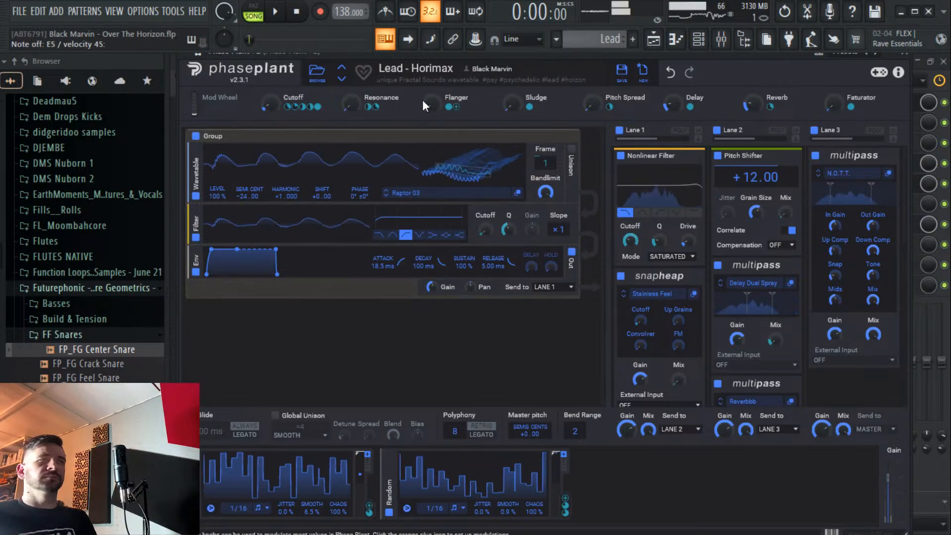
pyautogui.moveTo(423, 100)
pyautogui.mouseDown()
pyautogui.moveTo(423, 64)
pyautogui.moveTo(423, 108)
pyautogui.mouseUp()
pyautogui.moveTo(512, 103); pyautogui.dragTo(512, 54)
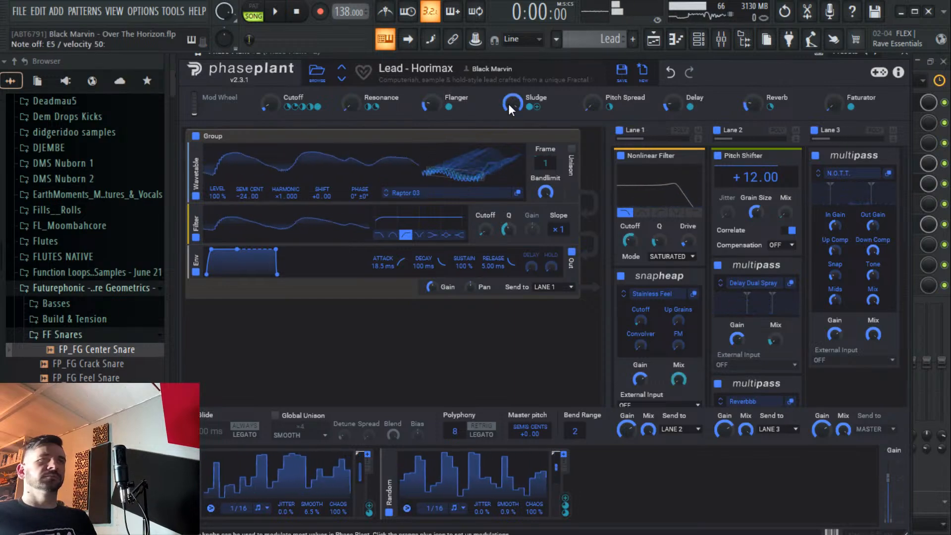
pyautogui.press('F6')
pyautogui.click(911, 63)
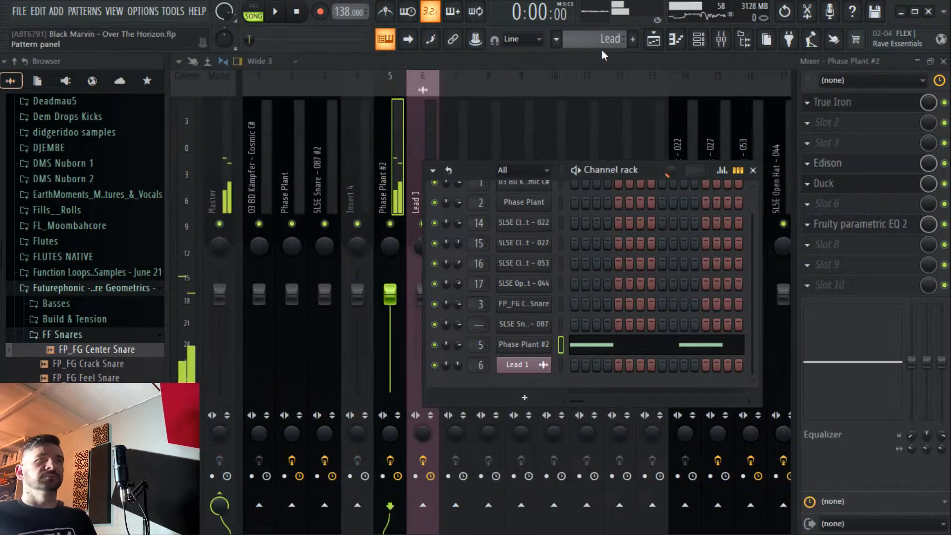
# Open the notes of the Phase Plant #2 channel in the piano roll.
pyautogui.rightClick(530, 345)
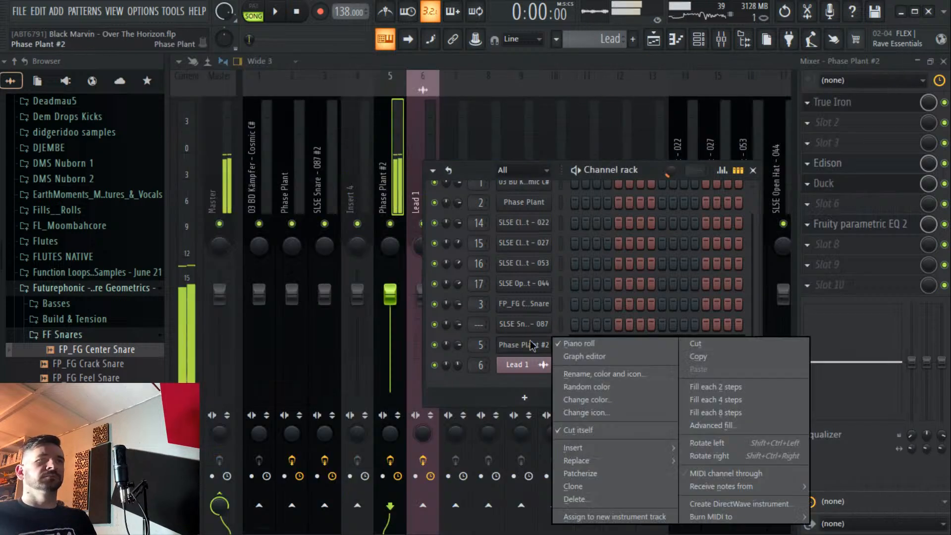
pyautogui.click(599, 342)
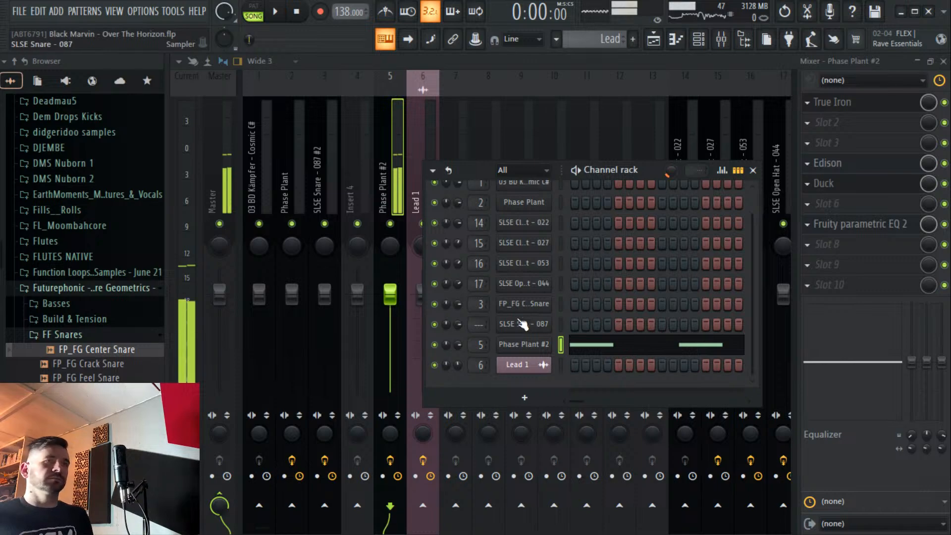
pyautogui.rightClick(524, 348)
pyautogui.click(578, 343)
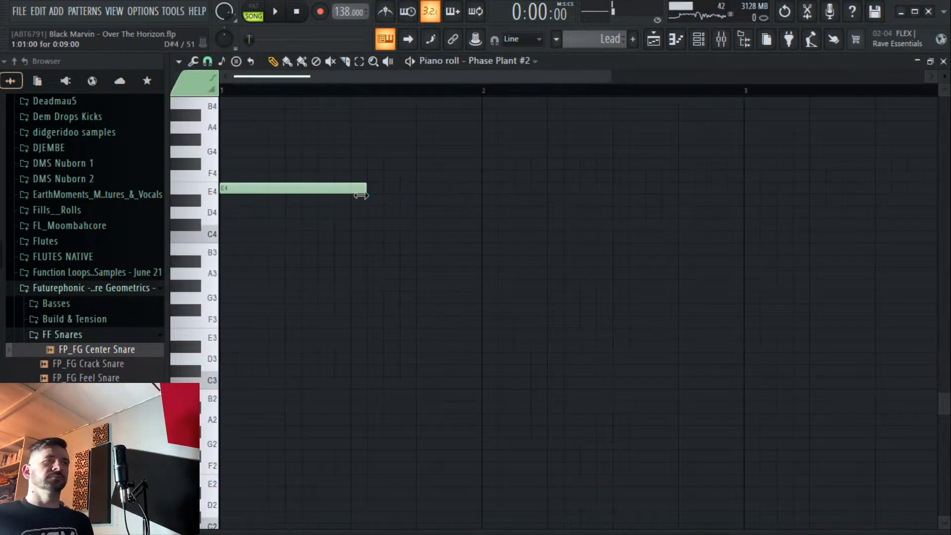
# Play the arrangement in the playlist and place a Lead 1 clip at bar 17 on Track 11.
pyautogui.click(653, 40)
pyautogui.press('space')
pyautogui.scroll(-2, 649, 95)
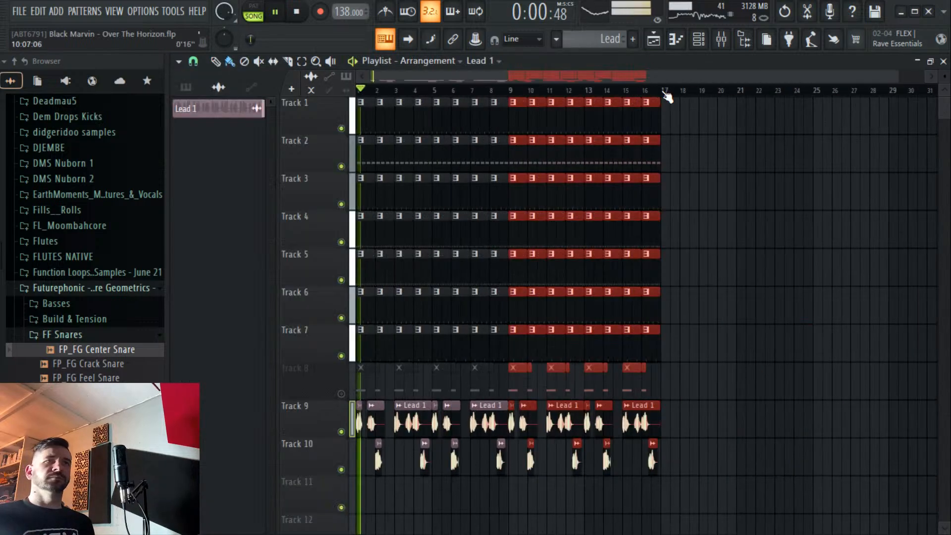
pyautogui.click(665, 490)
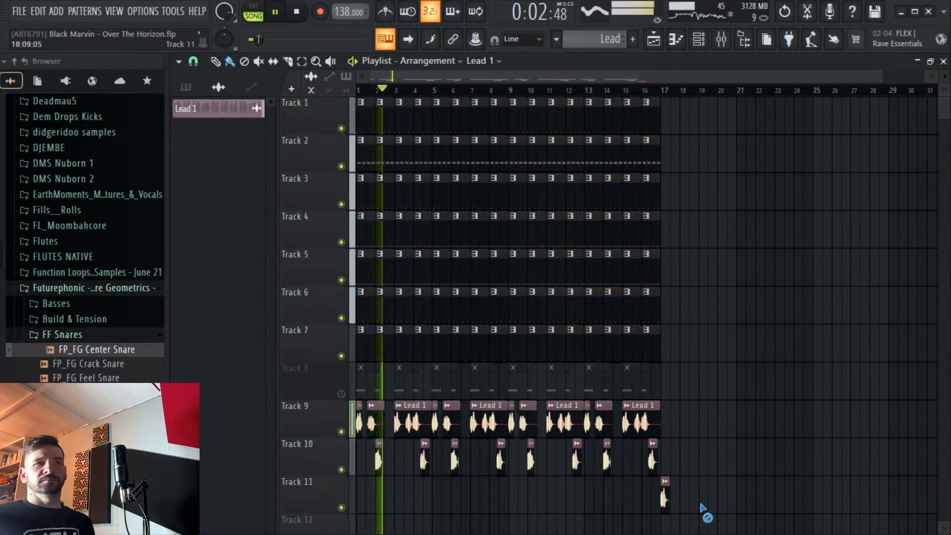
# Delete the Lead 1 clip at bar 17 on Track 11, and place Kick on Track 1 and Lead on Track 8 there.
pyautogui.rightClick(665, 491)
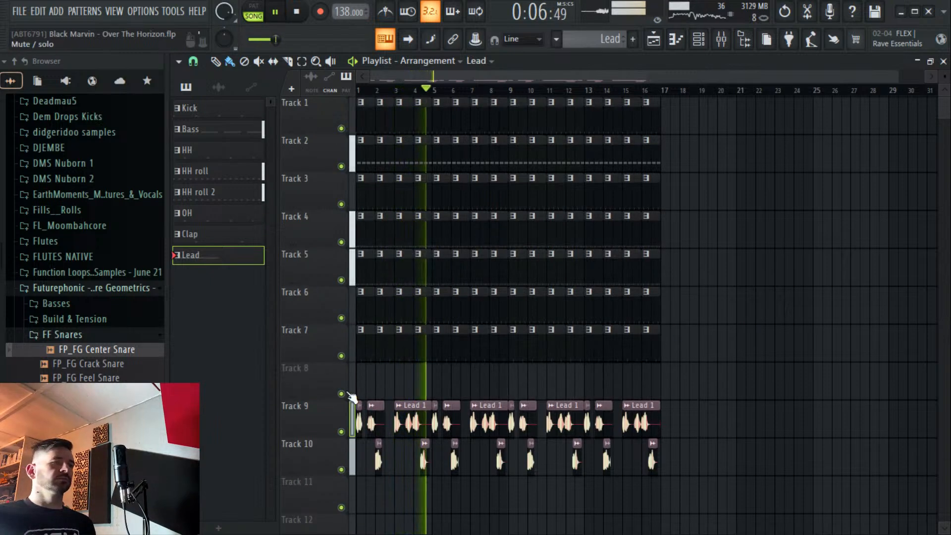
pyautogui.scroll(3, 693, 98)
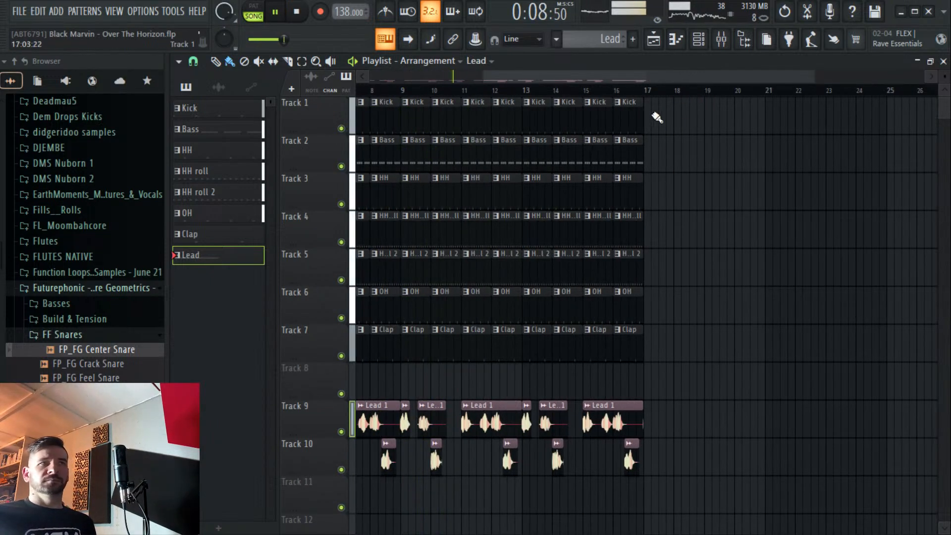
pyautogui.hscroll(1, 660, 97)
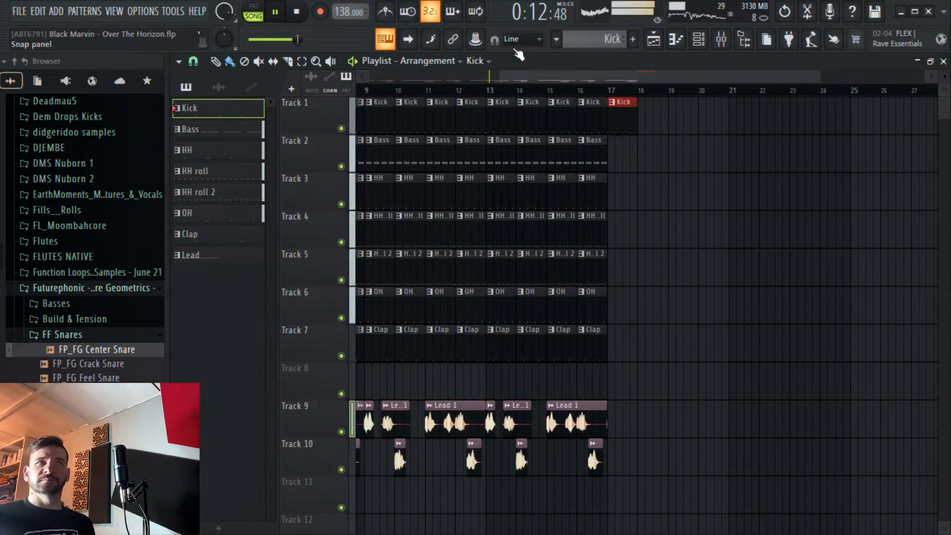
pyautogui.click(592, 40)
pyautogui.click(609, 139)
pyautogui.click(614, 391)
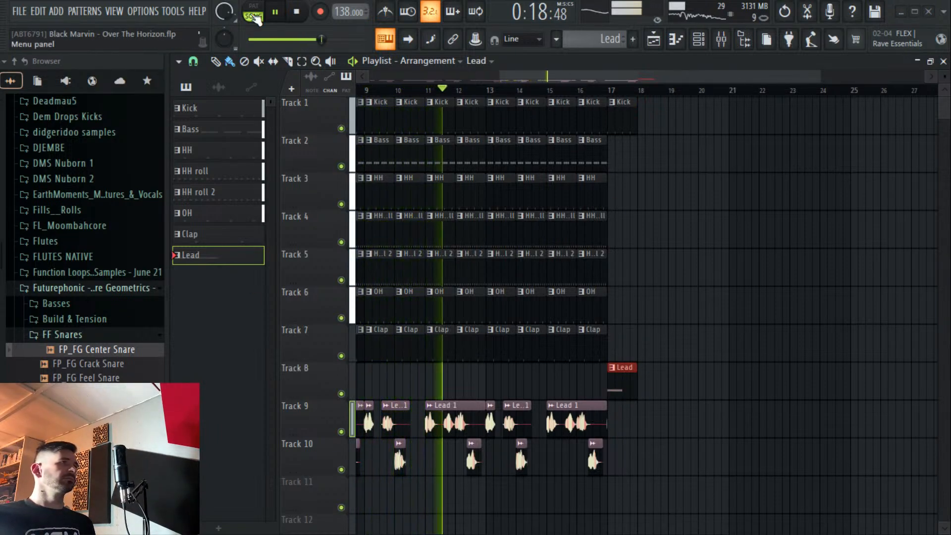
# Repeat the Kick clip on Track 1 from bar 17 through bar 22 and play the section from just before bar 17.
pyautogui.scroll(3, 681, 100)
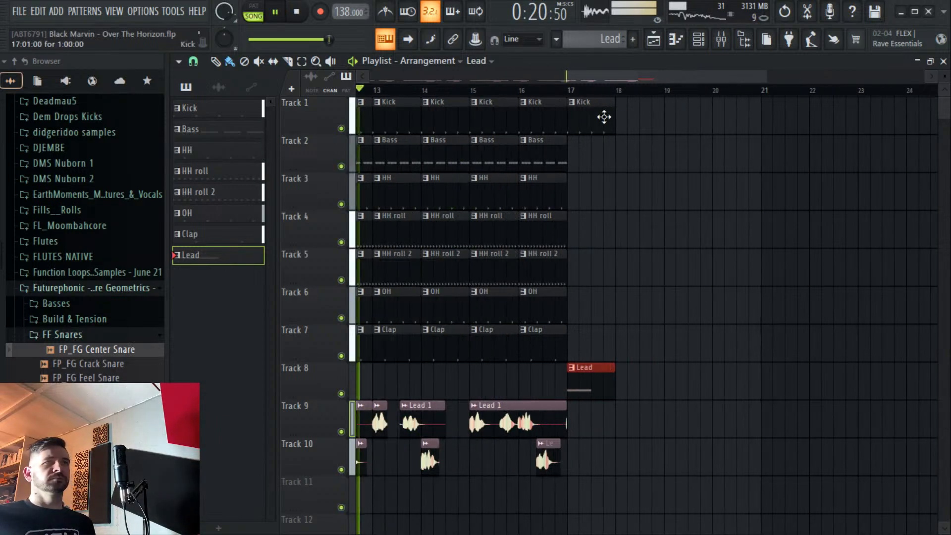
pyautogui.click(604, 117)
pyautogui.moveTo(622, 118); pyautogui.dragTo(842, 118)
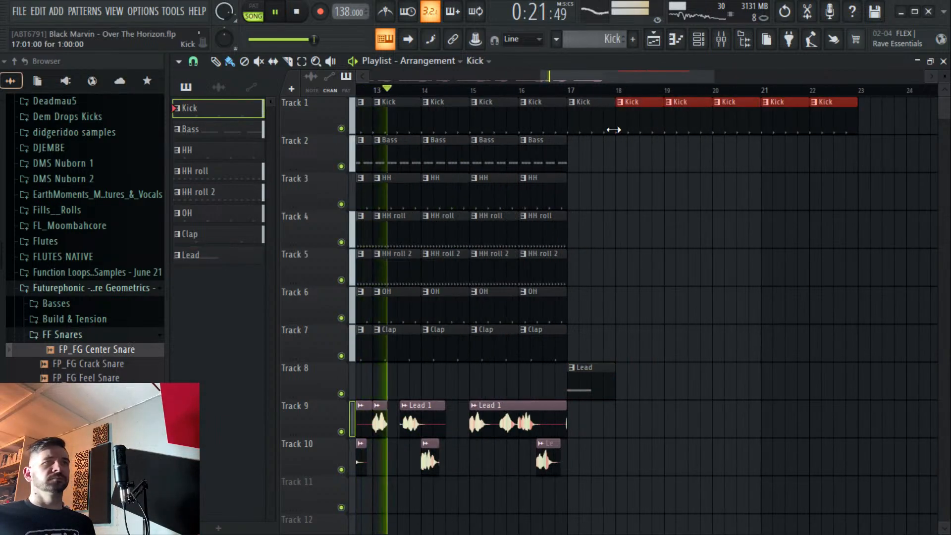
pyautogui.click(558, 90)
pyautogui.scroll(-1, 562, 91)
pyautogui.scroll(-1, 563, 90)
# Delete the Kick clips from bar 17 onwards on Track 1 and place a Lead clip near bar 26 on Track 5.
pyautogui.click(582, 384)
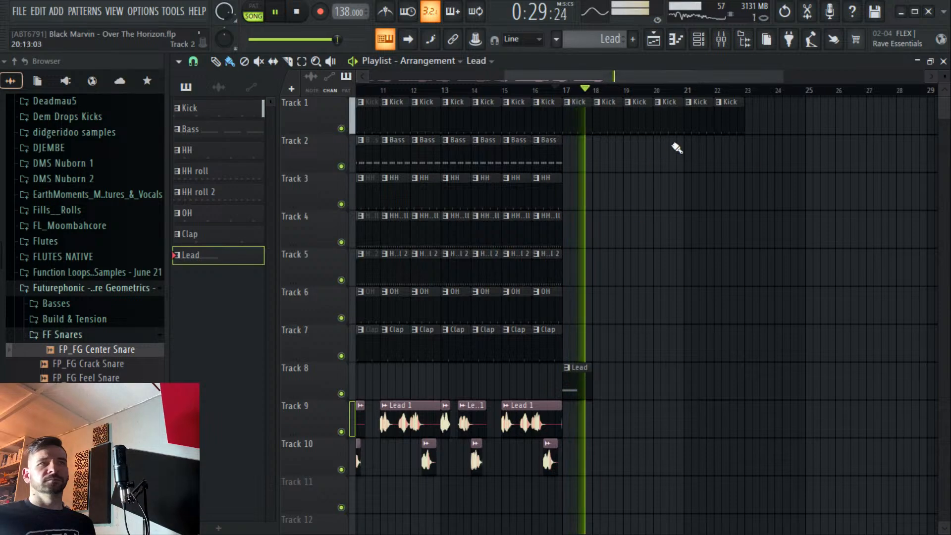
pyautogui.rightClick(669, 115)
pyautogui.rightClick(581, 115)
pyautogui.click(847, 268)
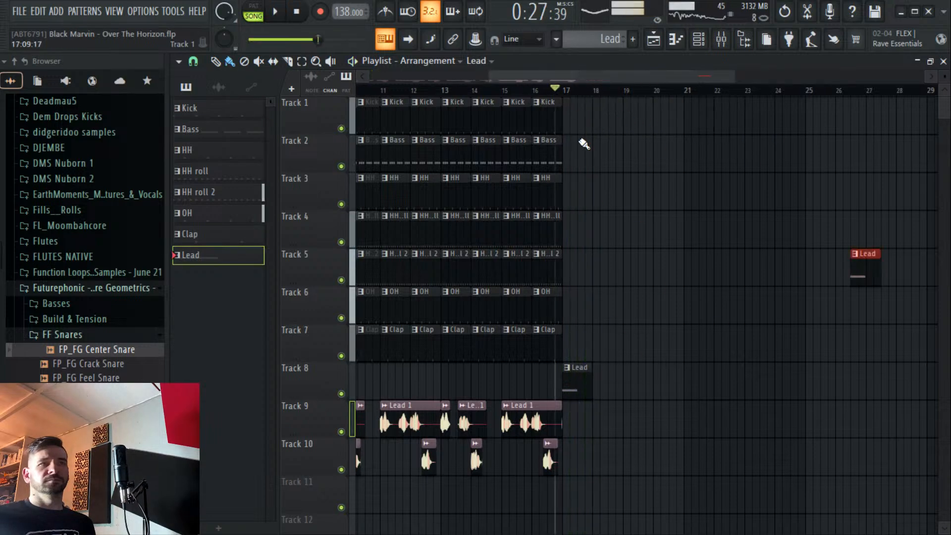
# Check the notes of the Lead clip at bar 17 in the piano roll and return to the playlist.
pyautogui.press('space')
pyautogui.doubleClick(576, 376)
pyautogui.press('space')
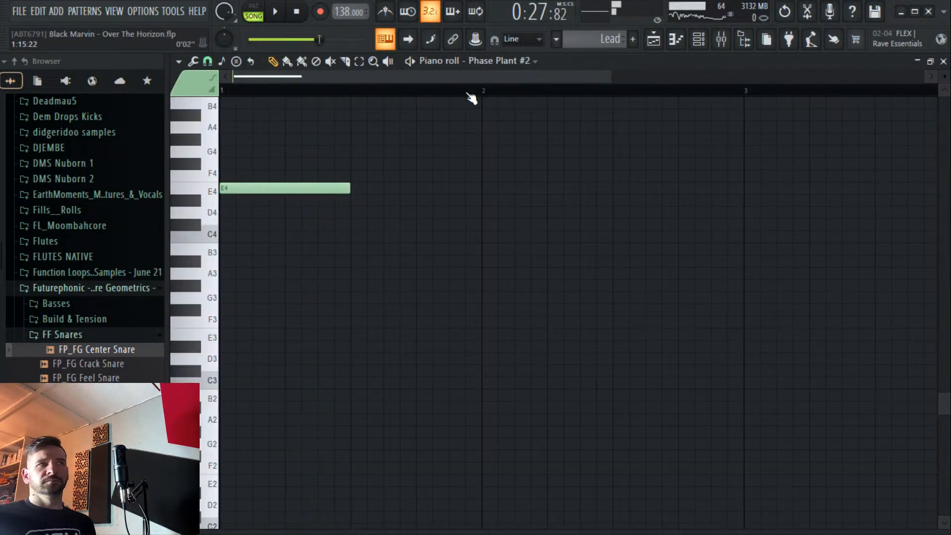
pyautogui.scroll(-1, 474, 99)
pyautogui.click(654, 40)
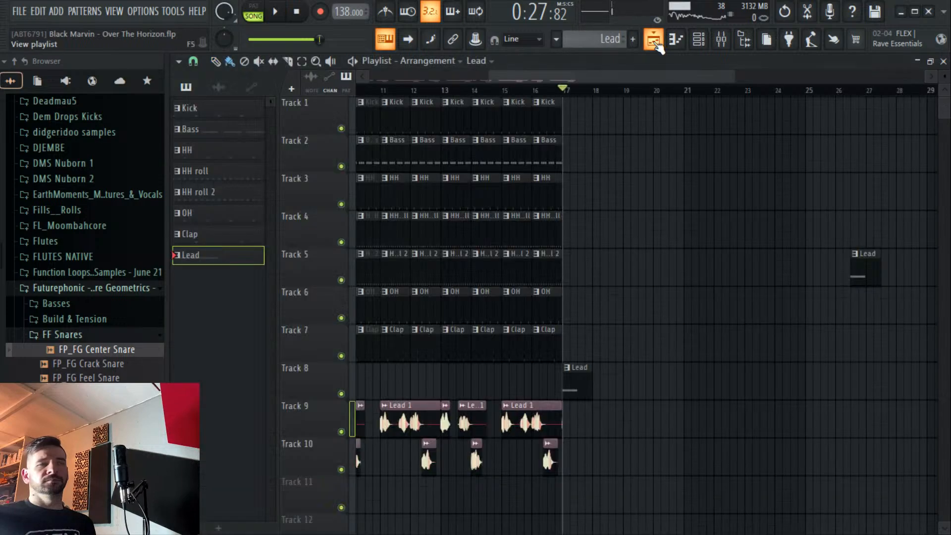
# Audition the Lead pattern on Track 8 at bar 1 and halfway through bar 2 against the arrangement, then stop playback.
pyautogui.scroll(3, 570, 393)
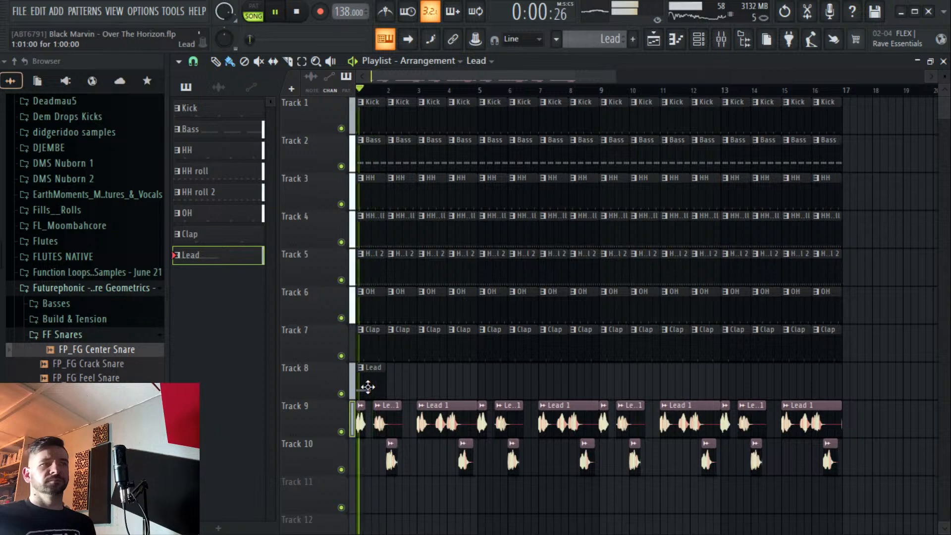
pyautogui.doubleClick(367, 386)
pyautogui.press('space')
pyautogui.click(654, 39)
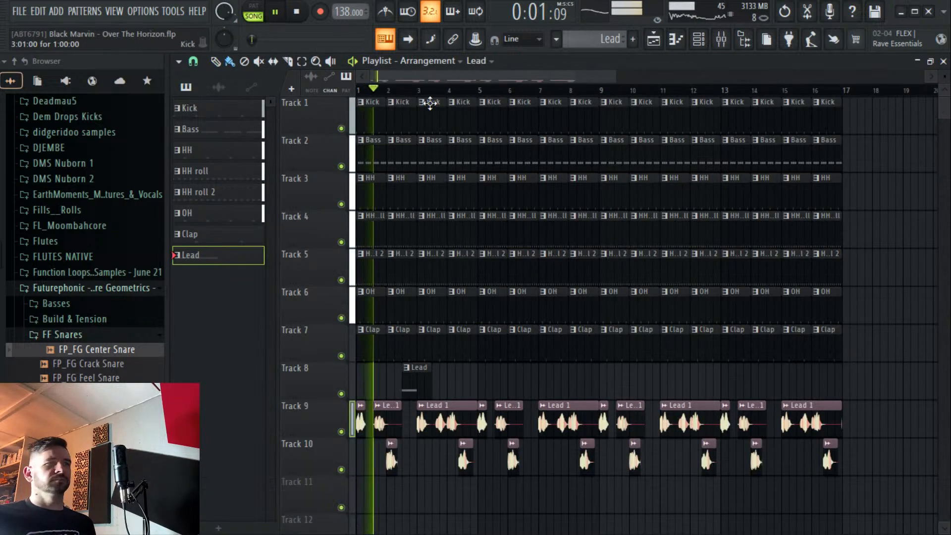
pyautogui.scroll(3, 413, 104)
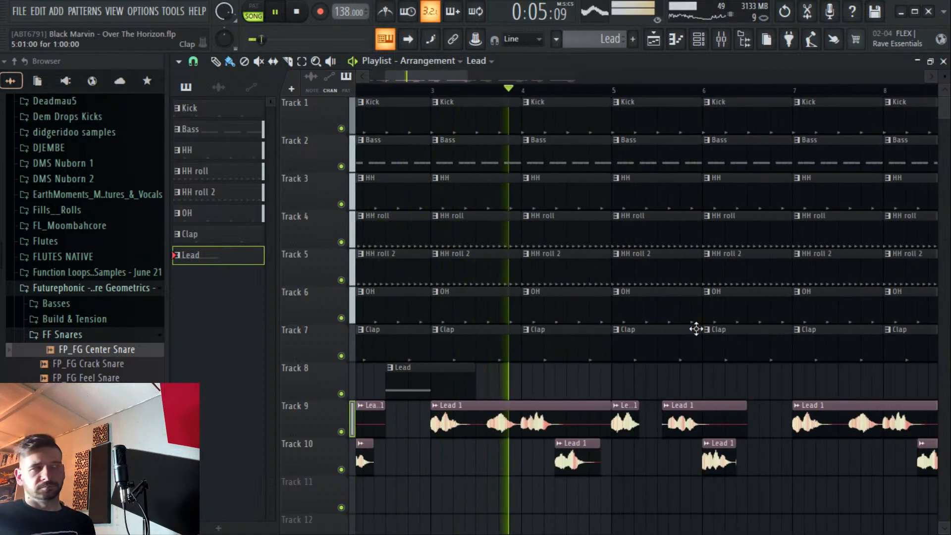
pyautogui.press('space')
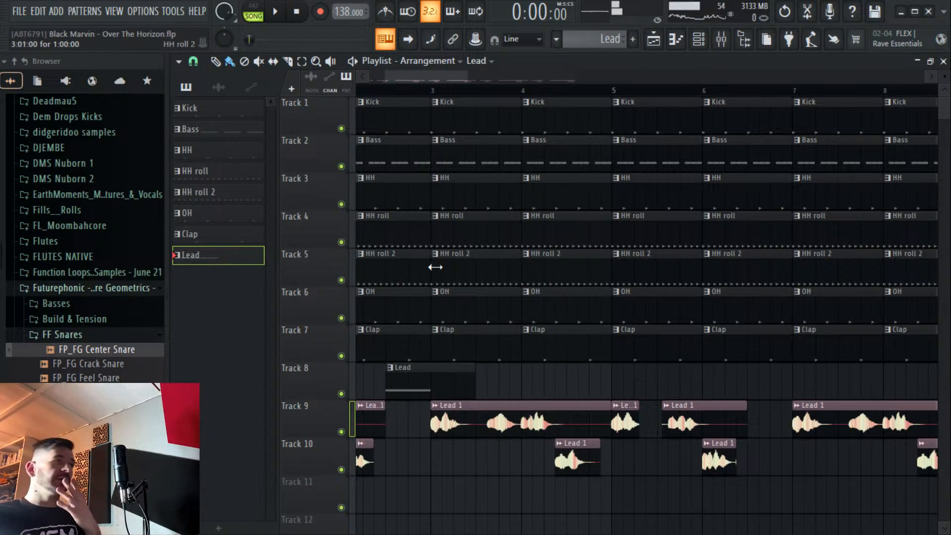
# Create a new pattern named arp.
pyautogui.click(698, 41)
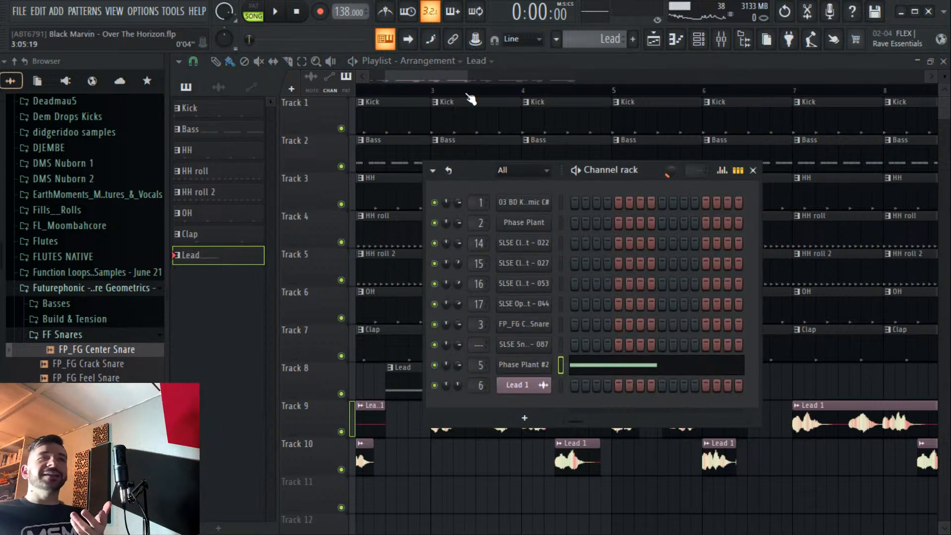
pyautogui.press('F6')
pyautogui.scroll(-5, 453, 100)
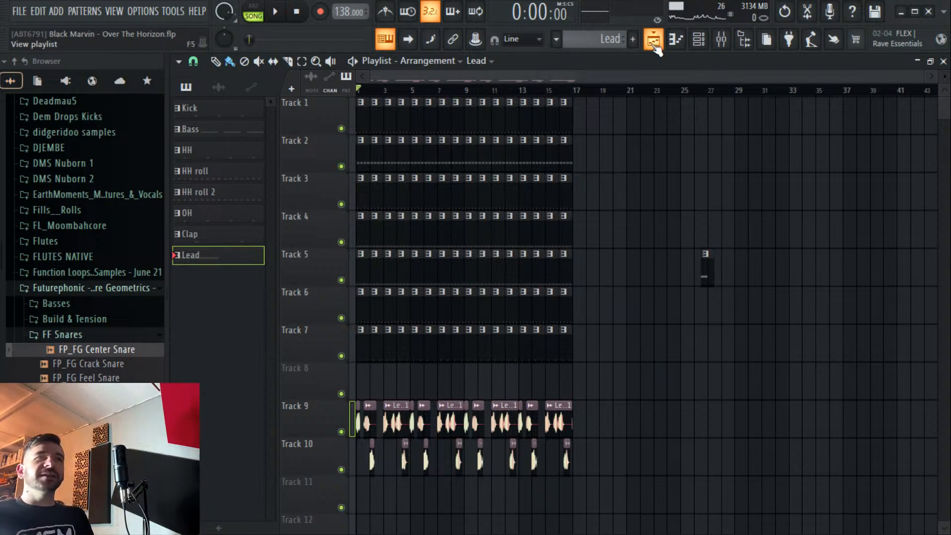
pyautogui.click(635, 41)
pyautogui.press('Return')
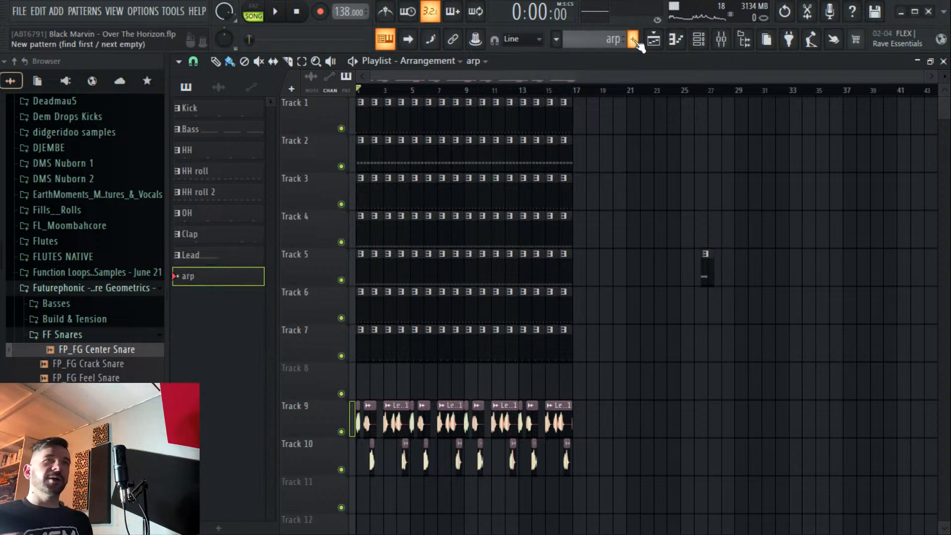
pyautogui.press('F6')
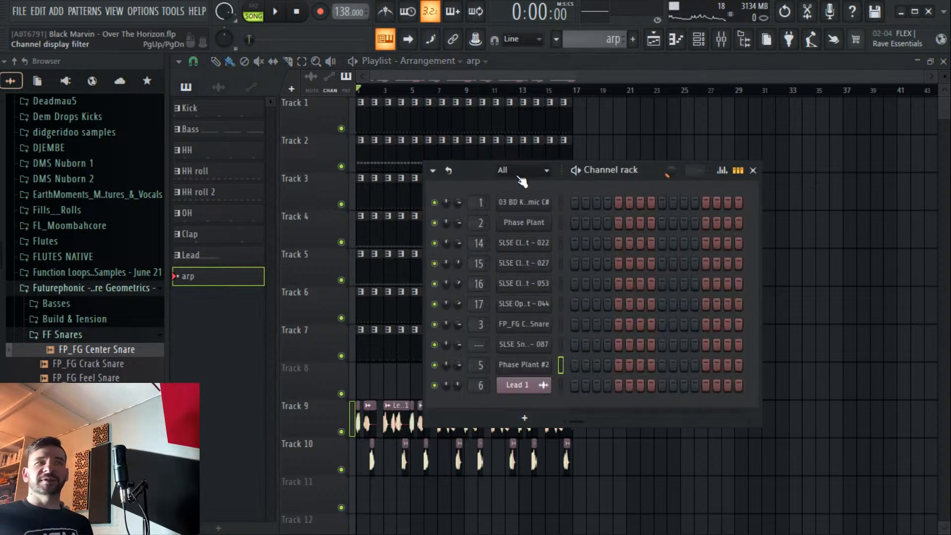
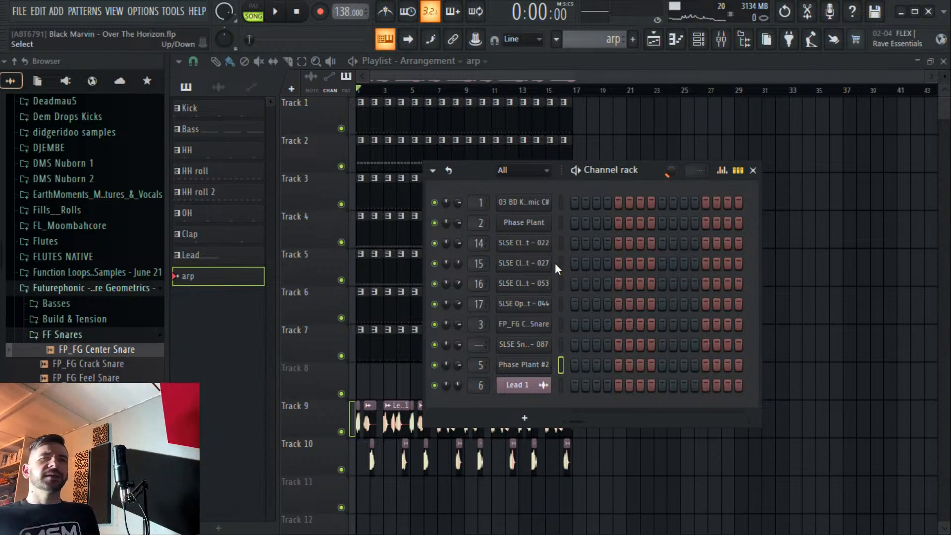
pyautogui.press('F6')
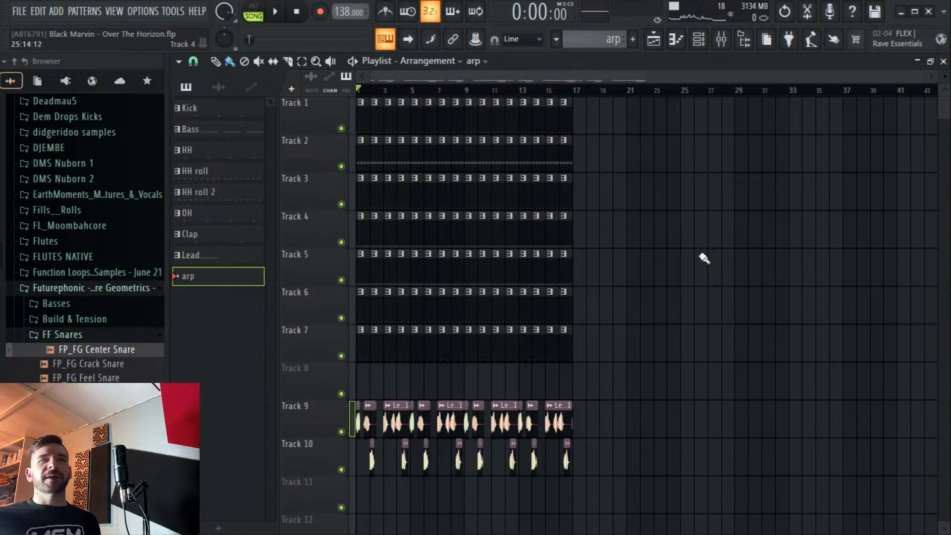
# Select all the clips of the 16-bar arrangement and move them to start at bar 33.
pyautogui.moveTo(721, 99); pyautogui.dragTo(357, 473)
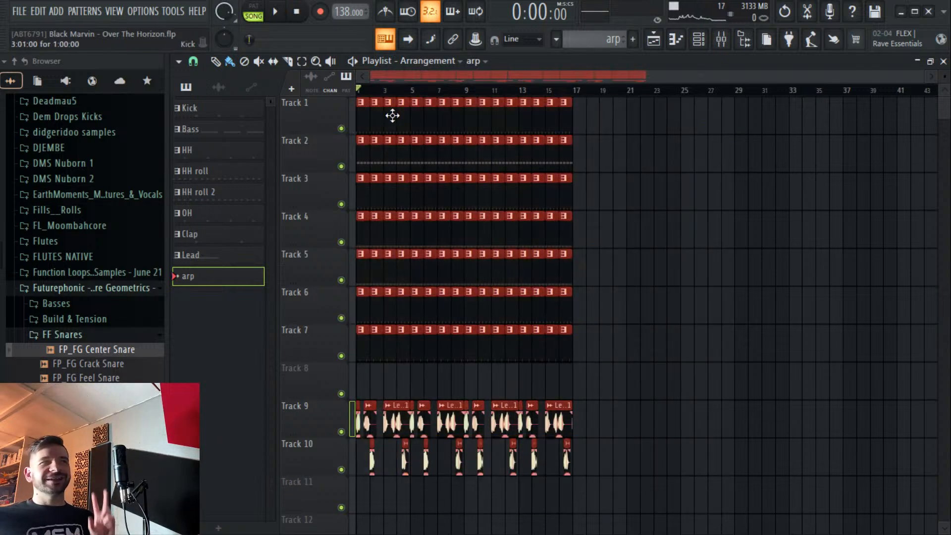
pyautogui.moveTo(394, 118); pyautogui.dragTo(925, 151)
pyautogui.hotkey('ctrl', 'z')
pyautogui.scroll(-4, 608, 96)
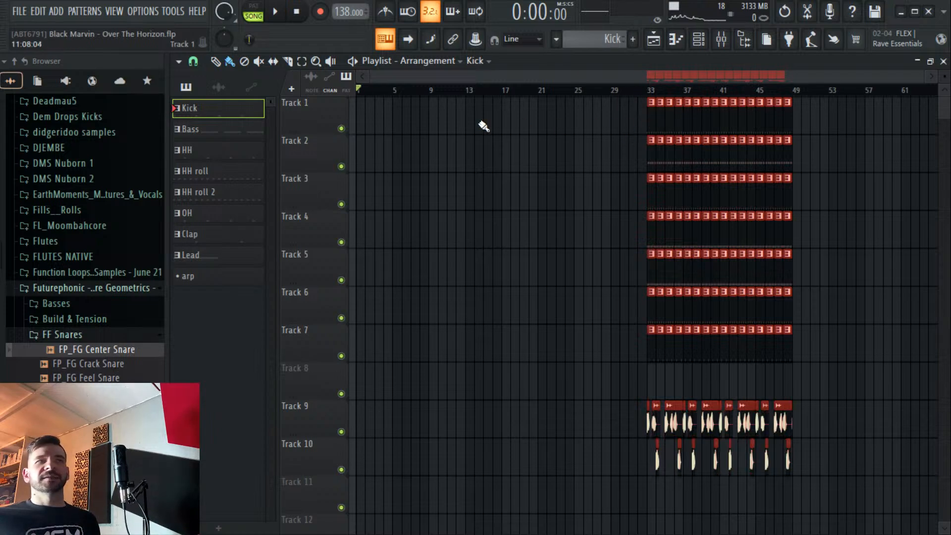
# Copy the Track 1 and Track 2 clips from bar 33 to bar 1, and place an arp clip at bar 1 on Track 3.
pyautogui.click(396, 119)
pyautogui.moveTo(841, 97); pyautogui.dragTo(595, 166)
pyautogui.moveTo(629, 124); pyautogui.dragTo(471, 125)
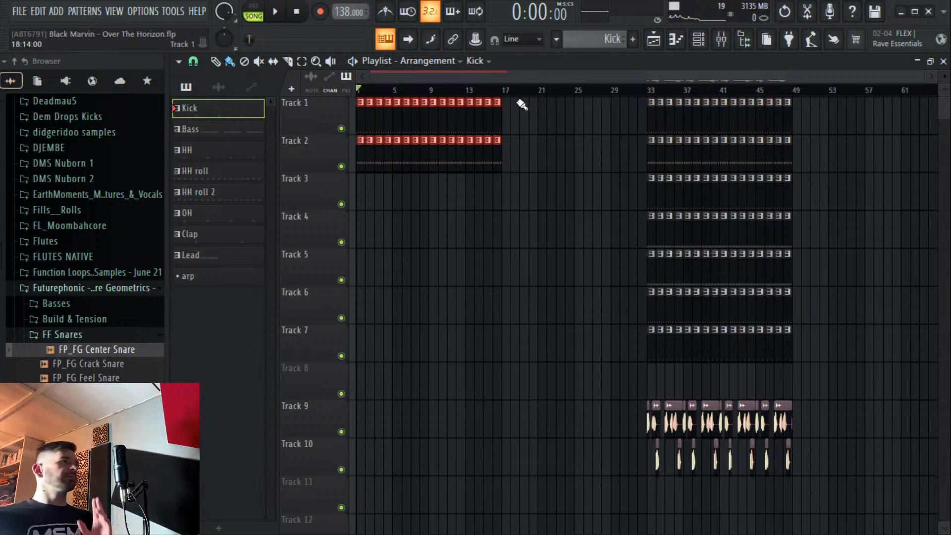
pyautogui.click(535, 162)
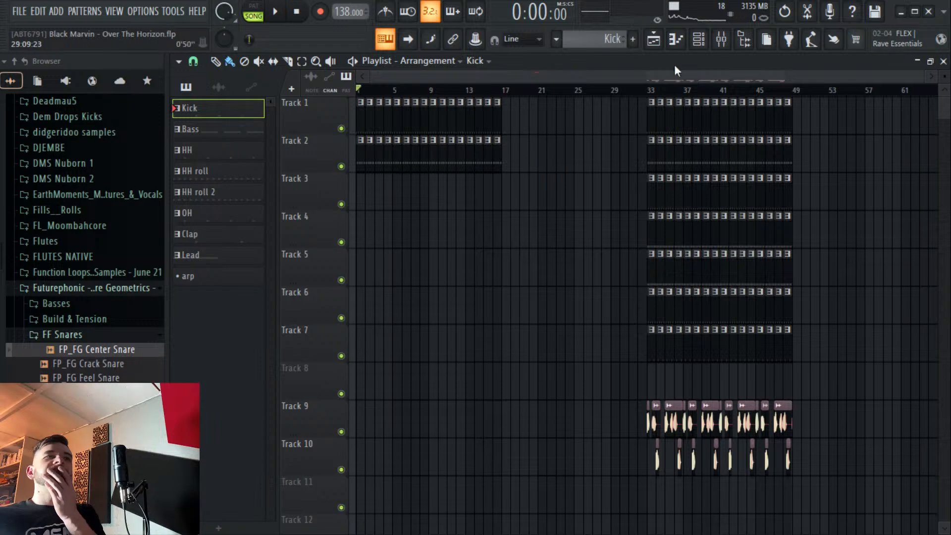
pyautogui.click(607, 42)
pyautogui.click(641, 163)
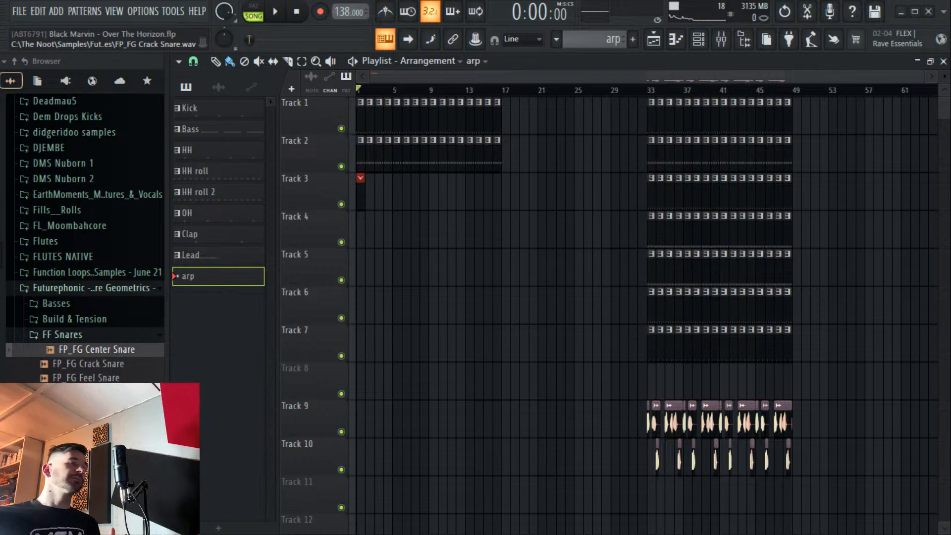
# Load the Lead - Luminark preset in Phase Plant #2 and audition it over the kick and bass.
pyautogui.click(698, 40)
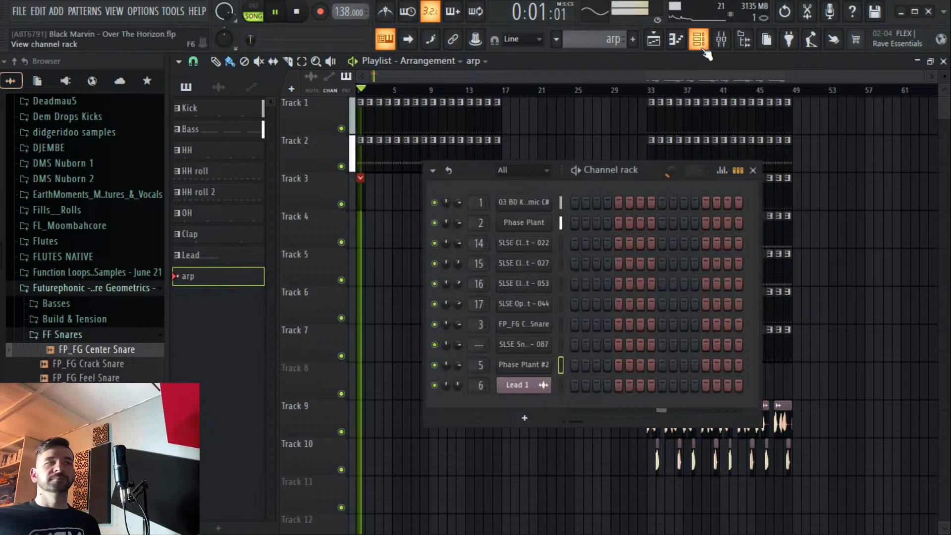
pyautogui.click(537, 368)
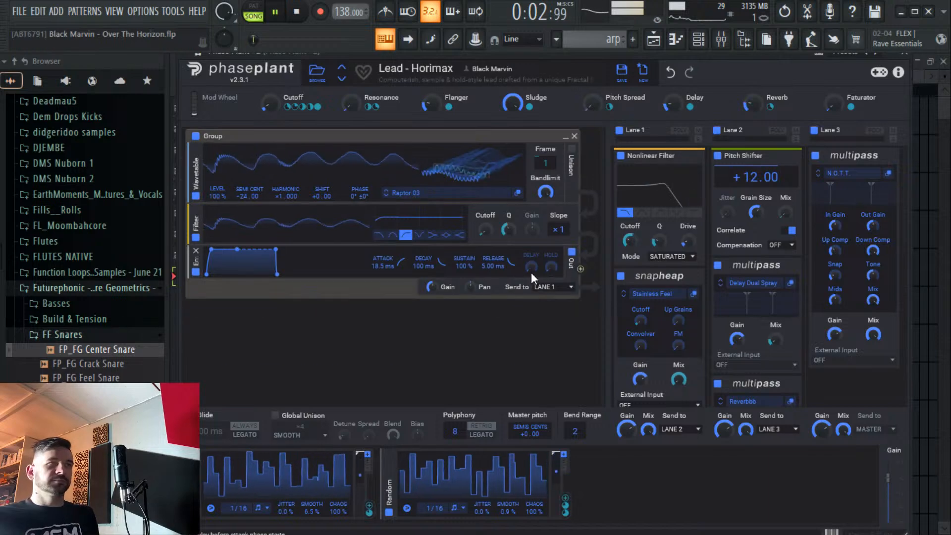
pyautogui.click(341, 79)
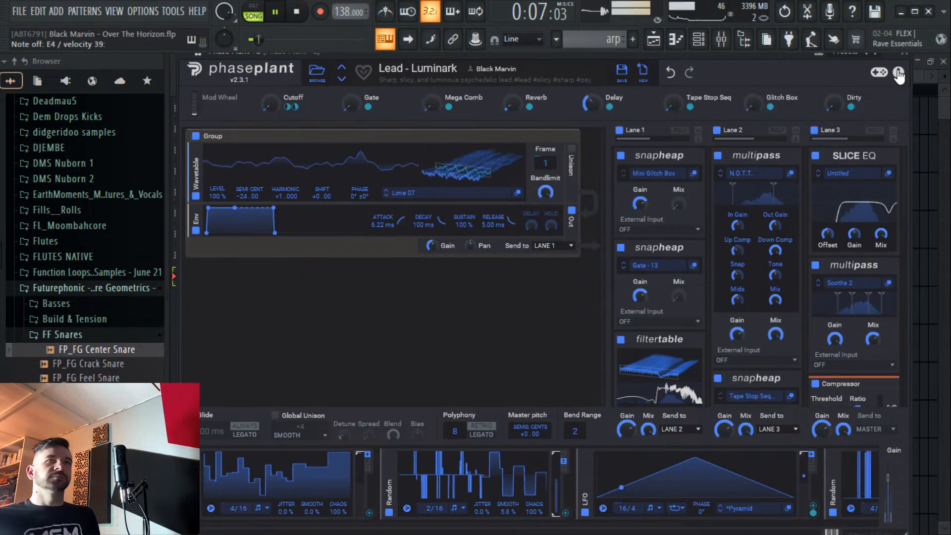
pyautogui.click(905, 53)
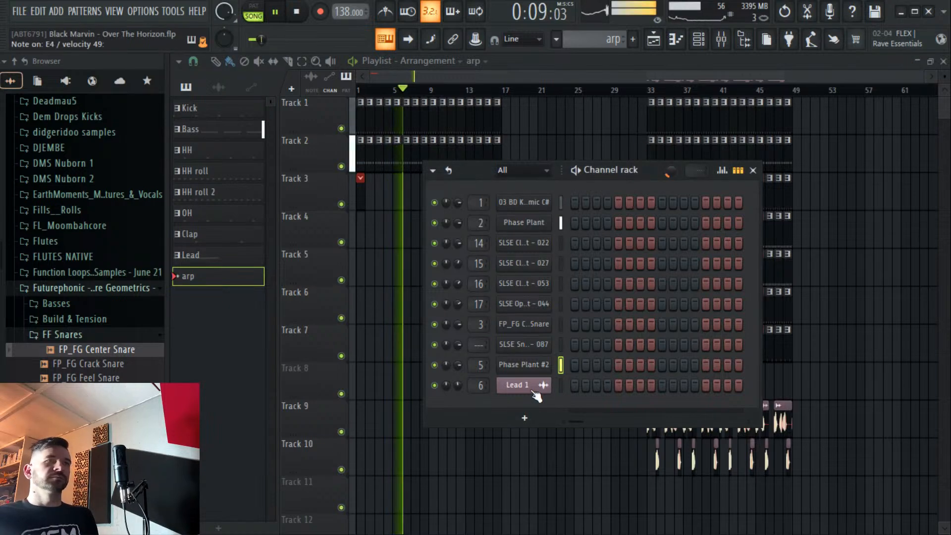
pyautogui.click(524, 364)
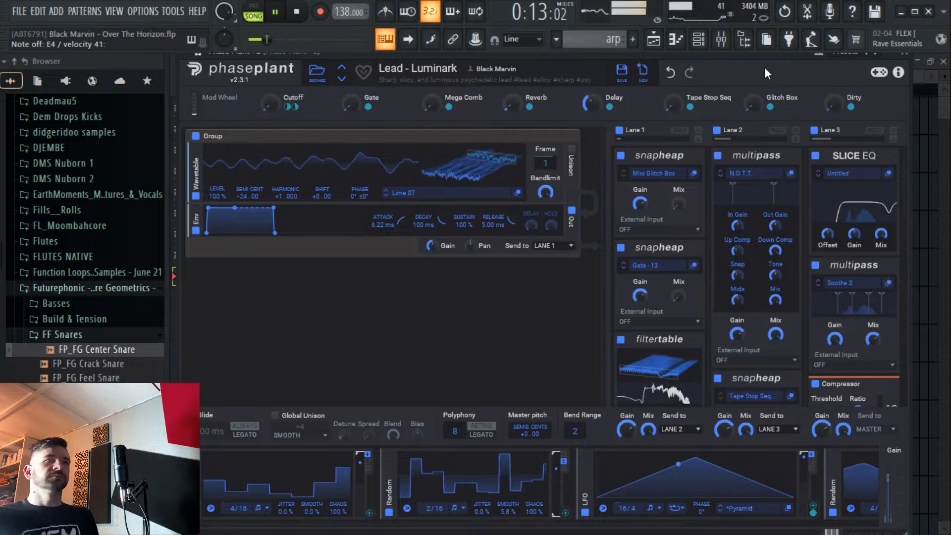
pyautogui.moveTo(368, 109)
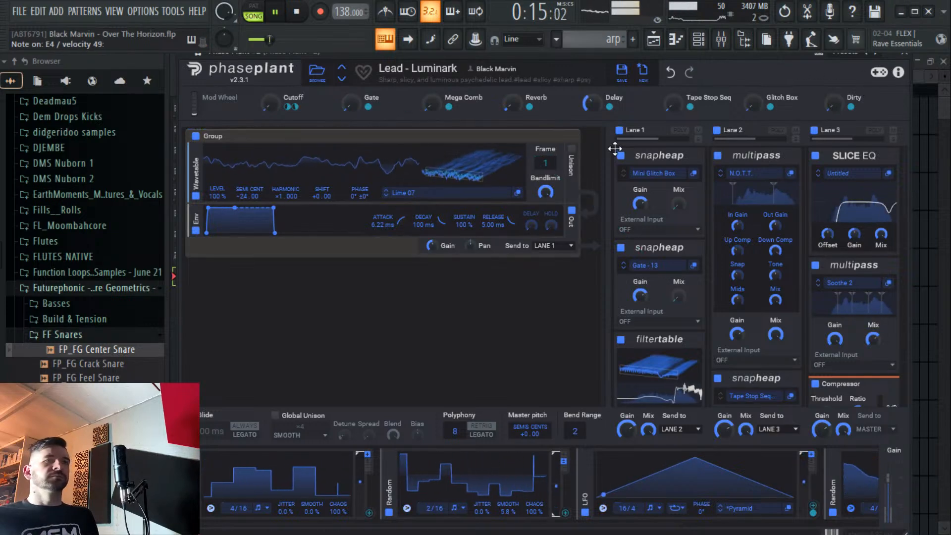
pyautogui.click(904, 51)
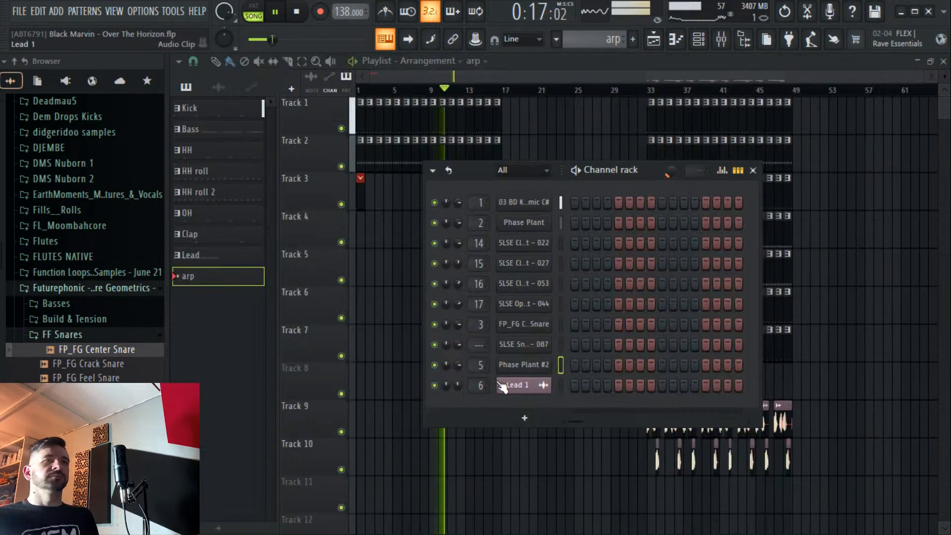
# Add a half-bar E4 note for Phase Plant #2 at the start of the arp pattern and play the playlist from bar 1.
pyautogui.rightClick(523, 364)
pyautogui.click(459, 364)
pyautogui.rightClick(533, 364)
pyautogui.click(563, 366)
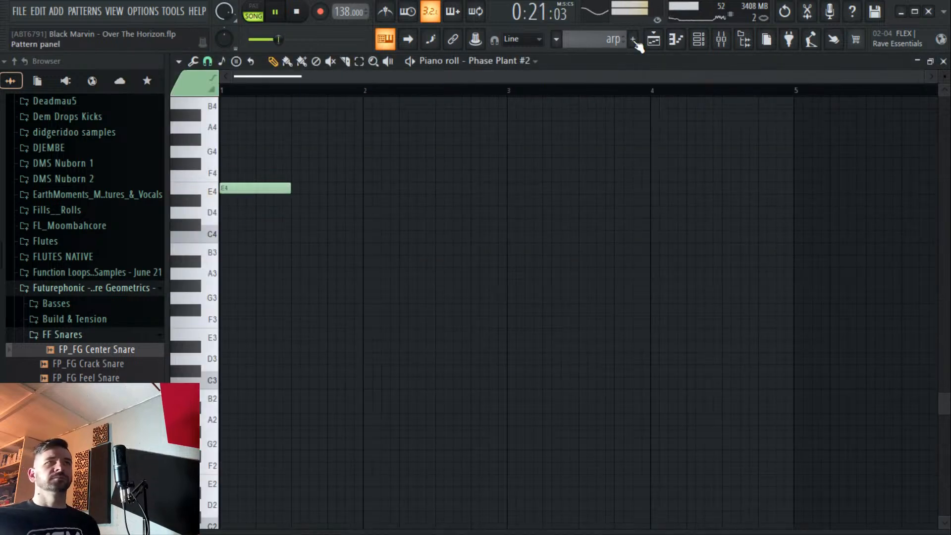
pyautogui.click(653, 38)
pyautogui.press('space')
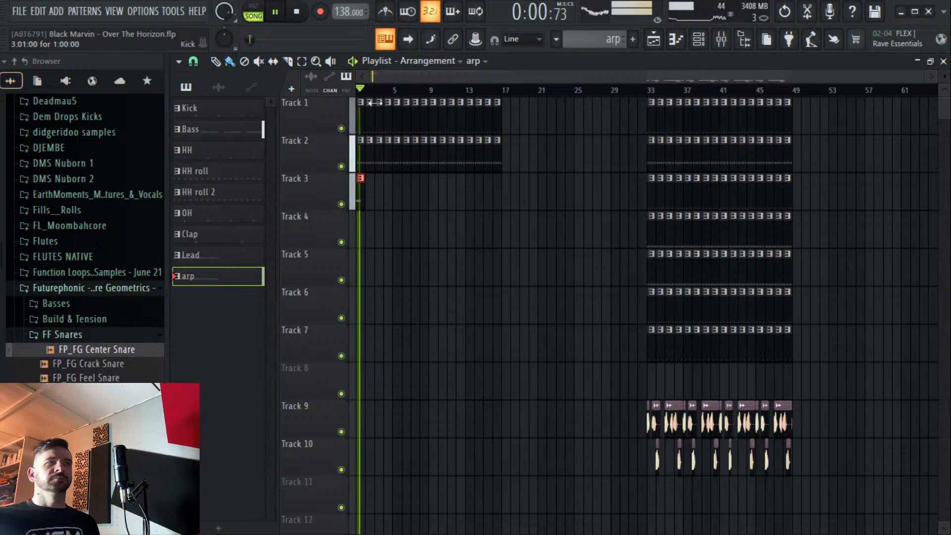
pyautogui.scroll(4, 418, 82)
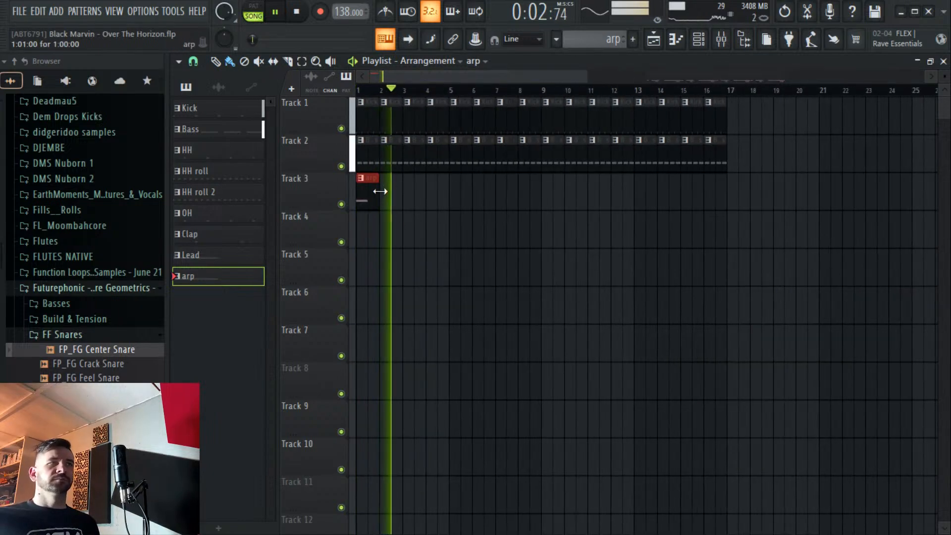
# Replay the new section from bar 1 and check the mixer track of Phase Plant #2.
pyautogui.press('space')
pyautogui.press('space')
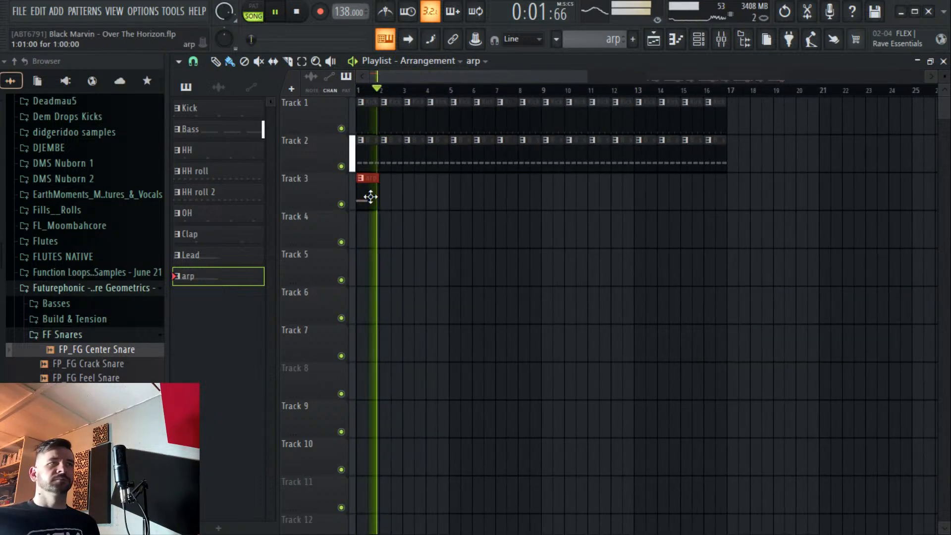
pyautogui.press('space')
pyautogui.press('space')
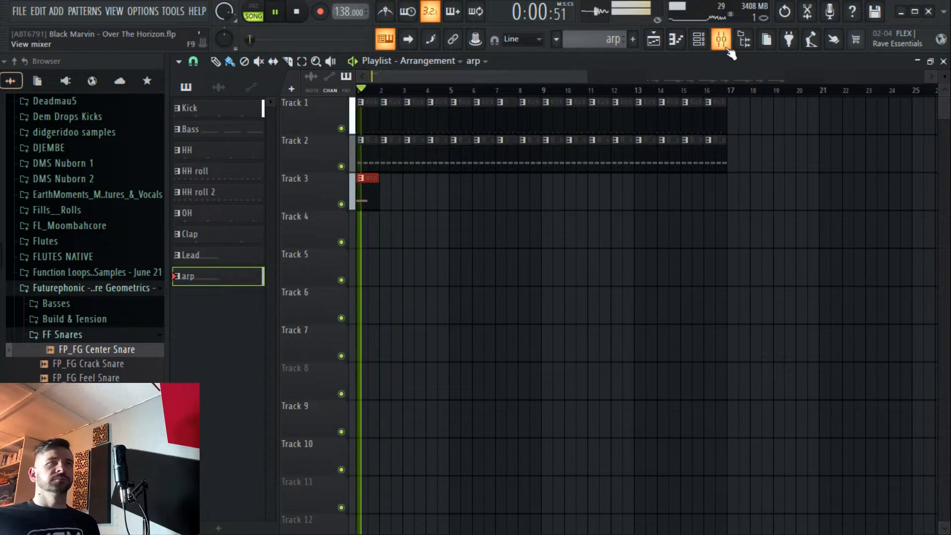
pyautogui.click(721, 40)
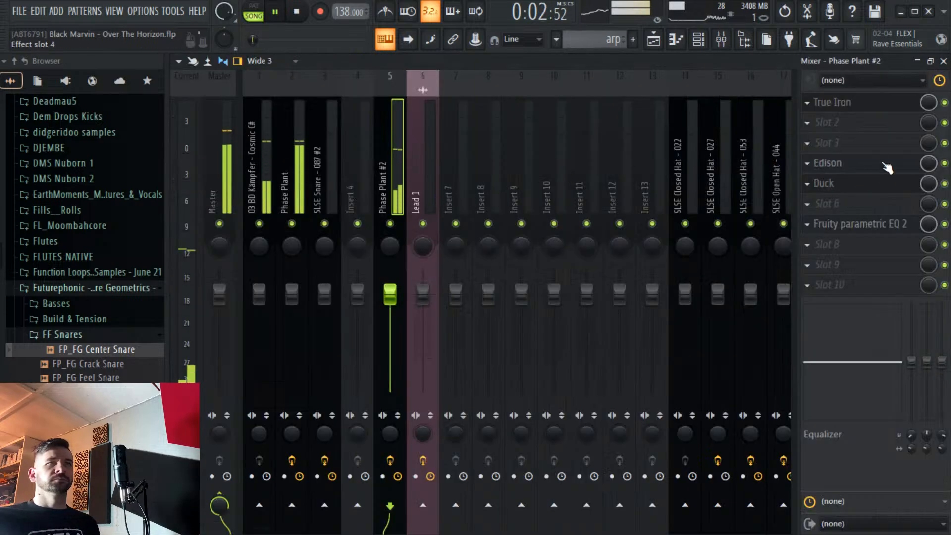
pyautogui.click(653, 41)
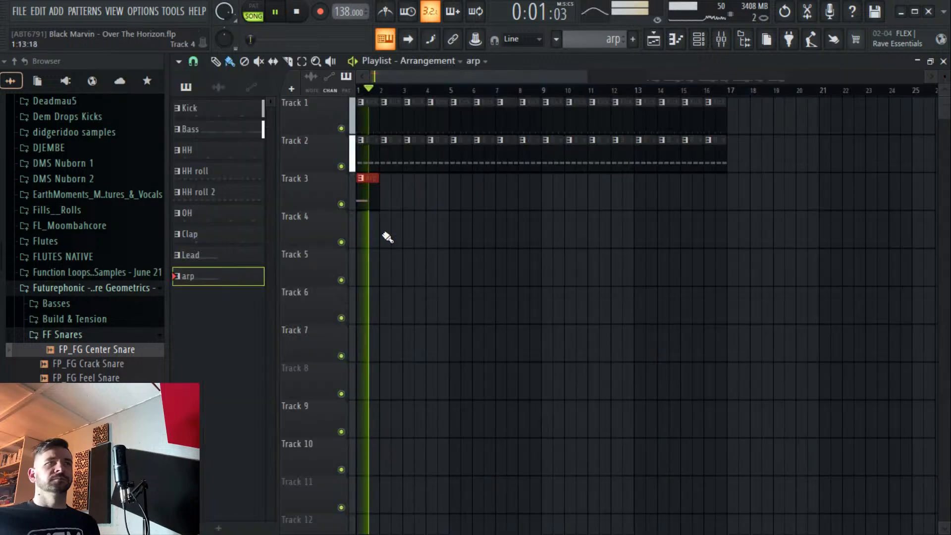
# Raise the Cutoff macro of the Lead - Luminark preset in Phase Plant #2 and replay the section from bar 1.
pyautogui.click(675, 42)
pyautogui.press('F6')
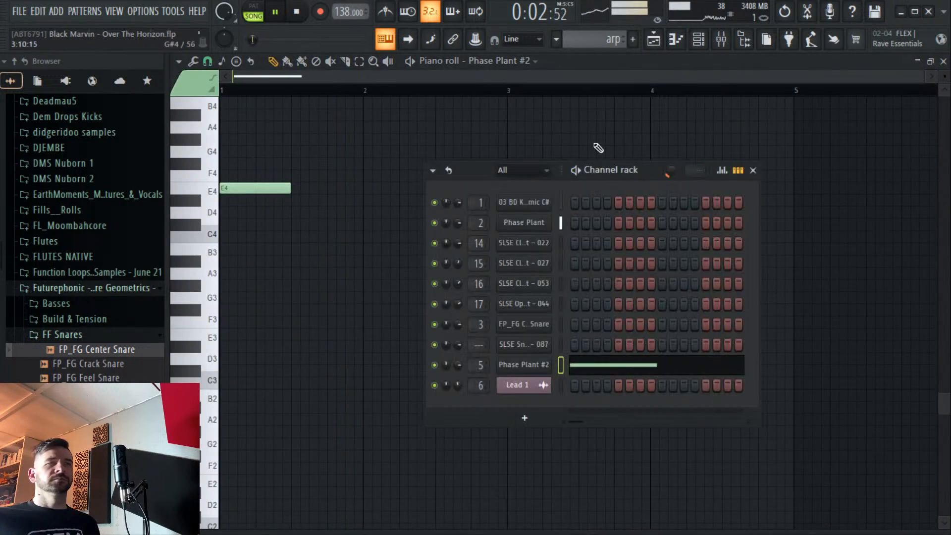
pyautogui.click(512, 364)
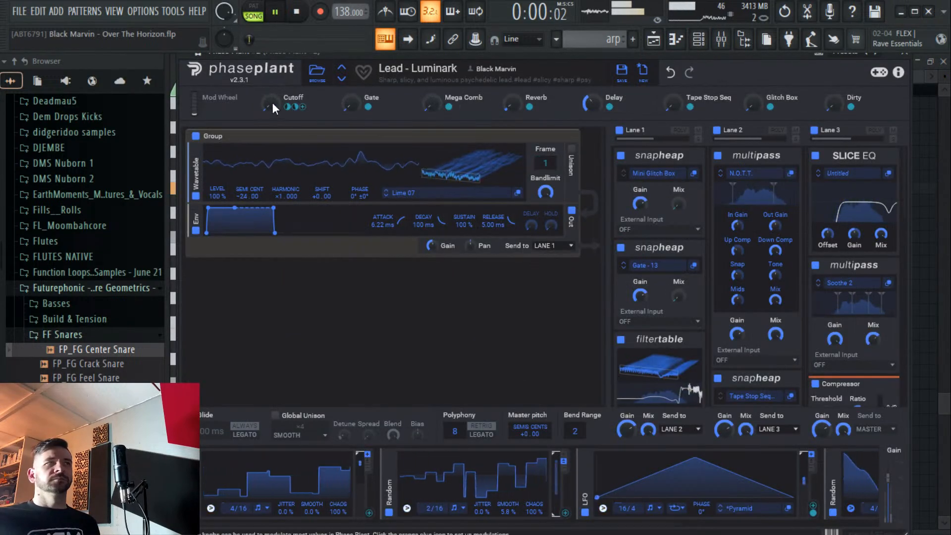
pyautogui.press('space')
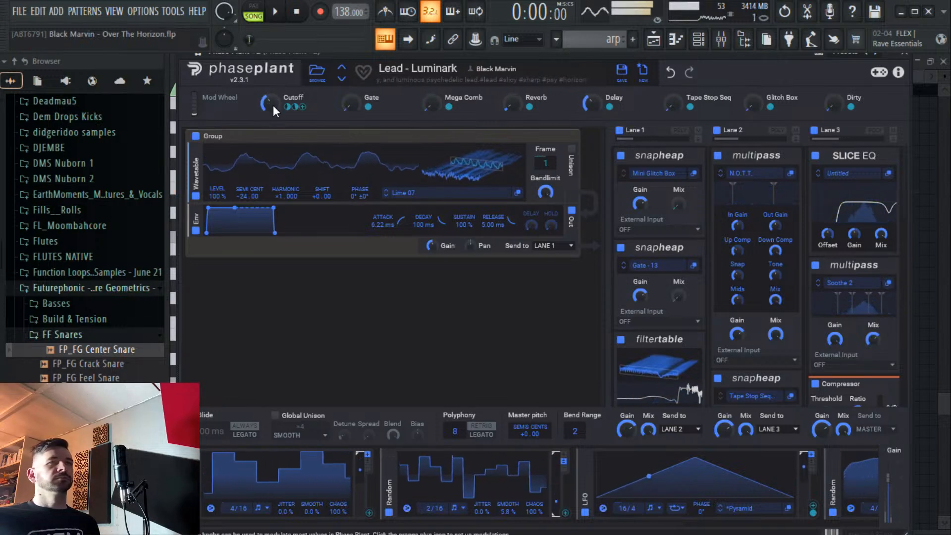
pyautogui.press('space')
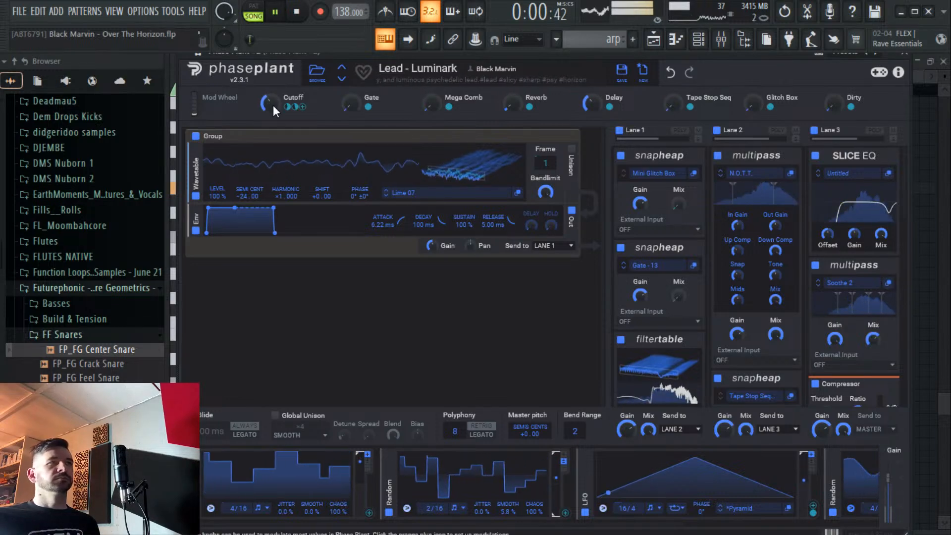
pyautogui.click(732, 43)
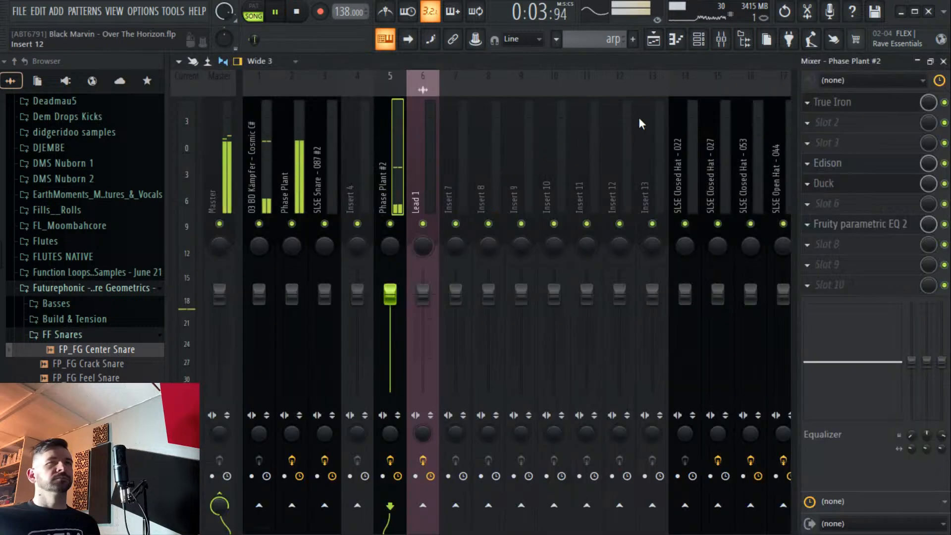
pyautogui.press('space')
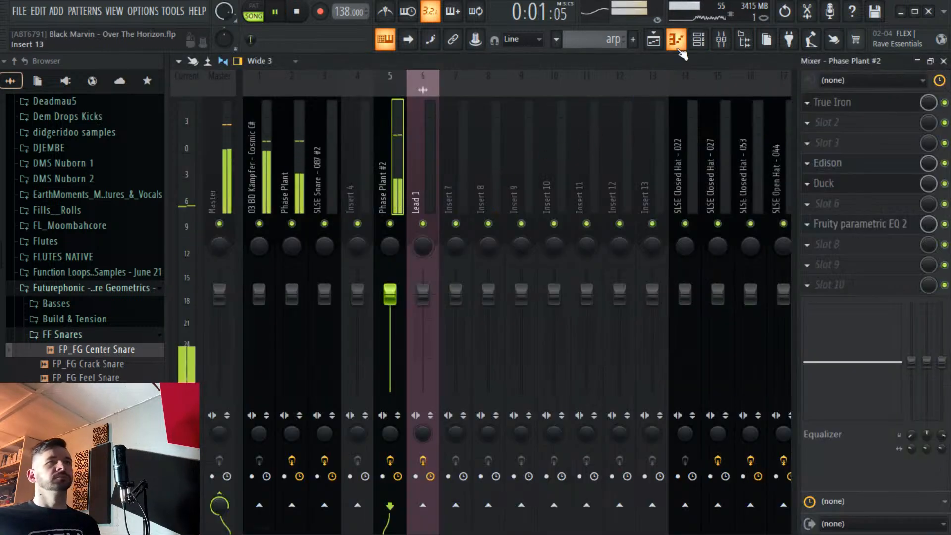
# Audition the Lead - Mania preset in Phase Plant #2 over the kick and bass, and load the Lead - Modulo preset instead.
pyautogui.press('F6')
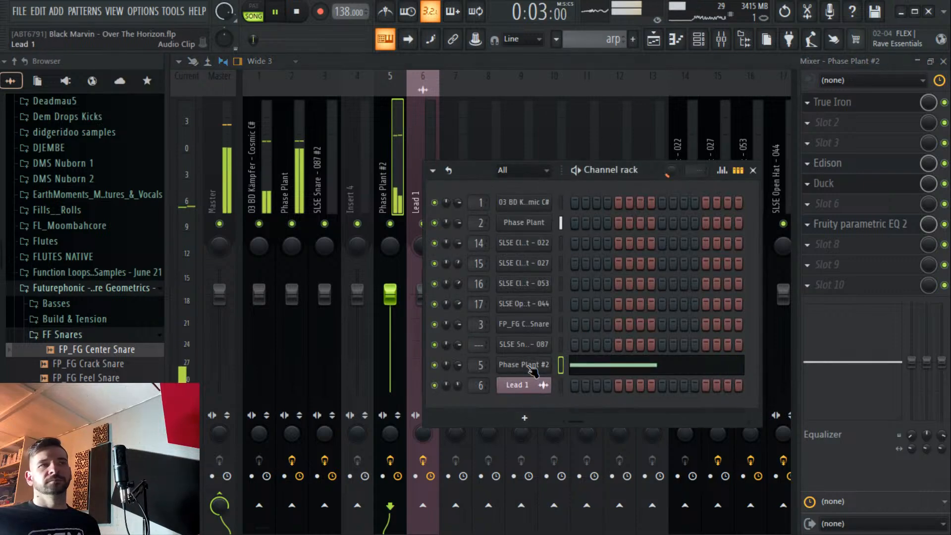
pyautogui.click(525, 365)
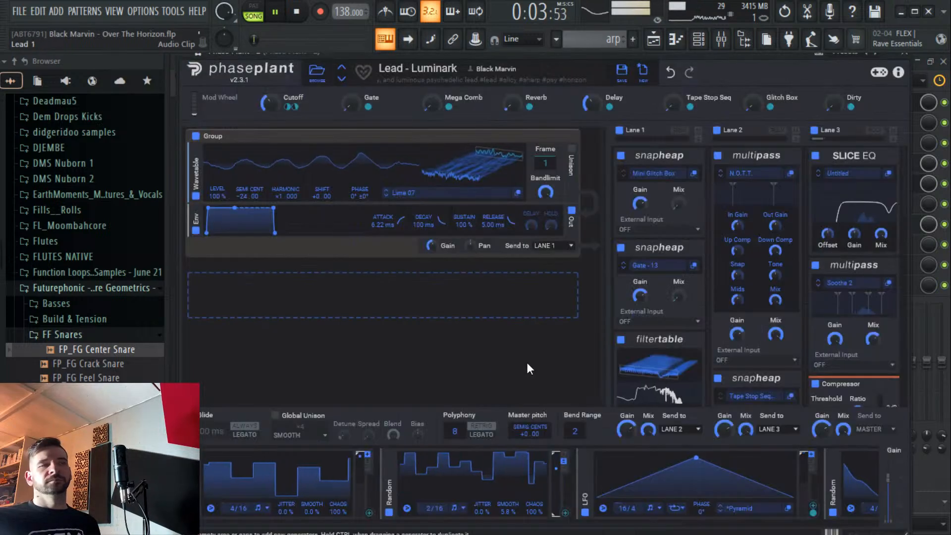
pyautogui.click(341, 78)
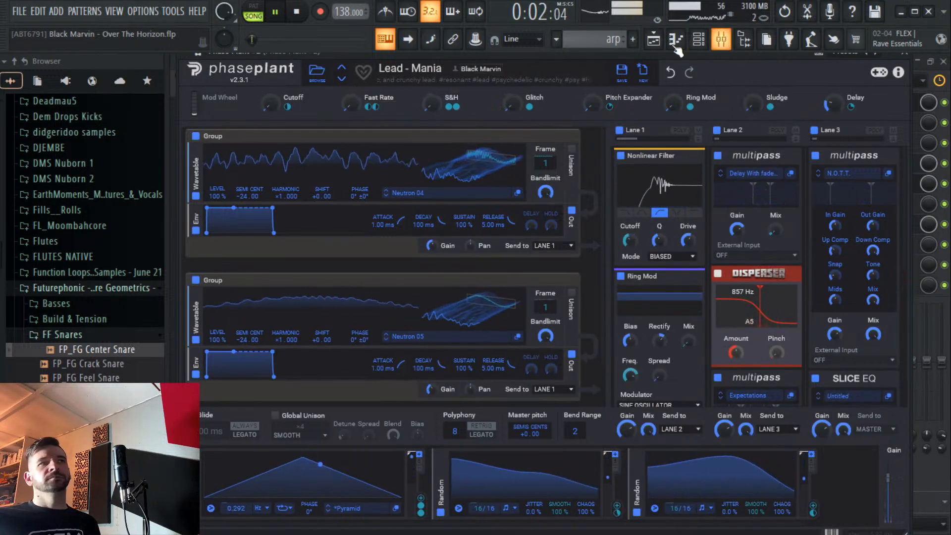
pyautogui.press('F6')
pyautogui.press('space')
pyautogui.press('space')
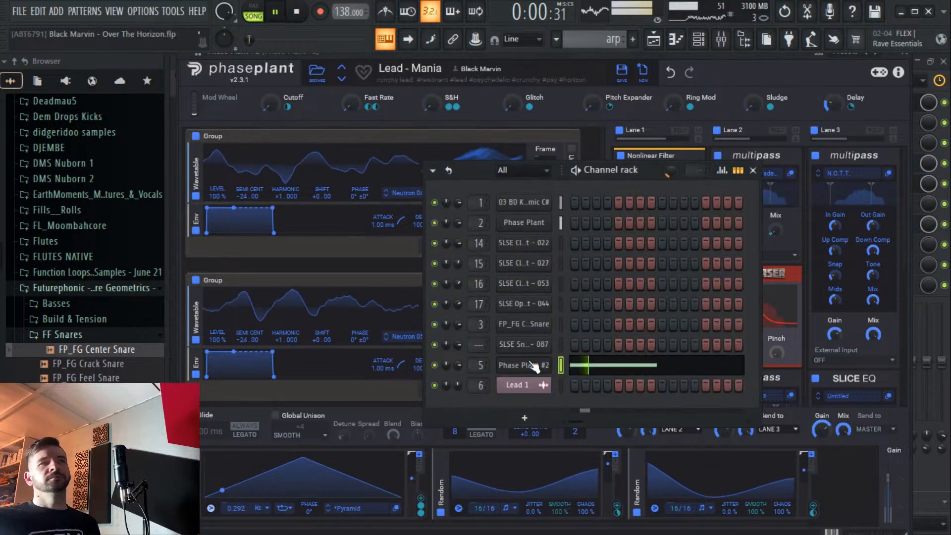
pyautogui.rightClick(532, 360)
pyautogui.press('Escape')
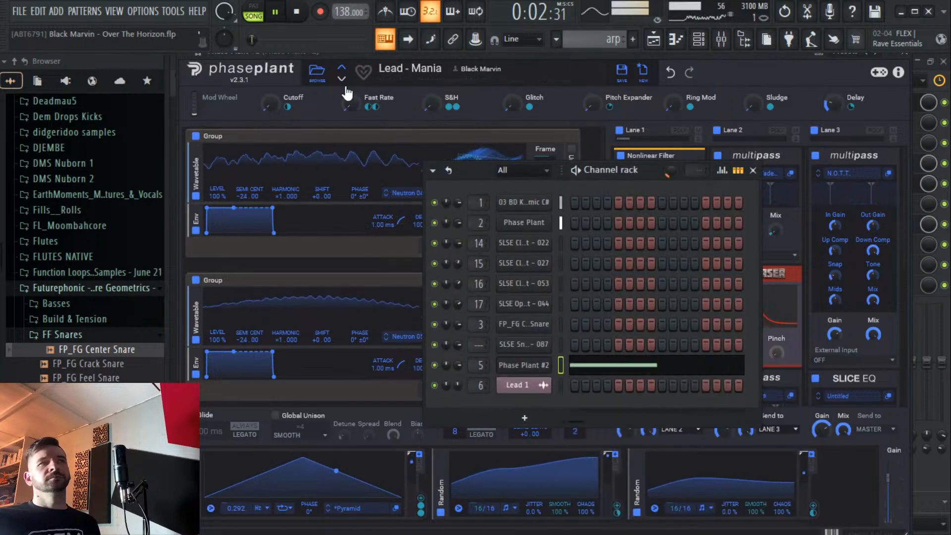
pyautogui.press('F6')
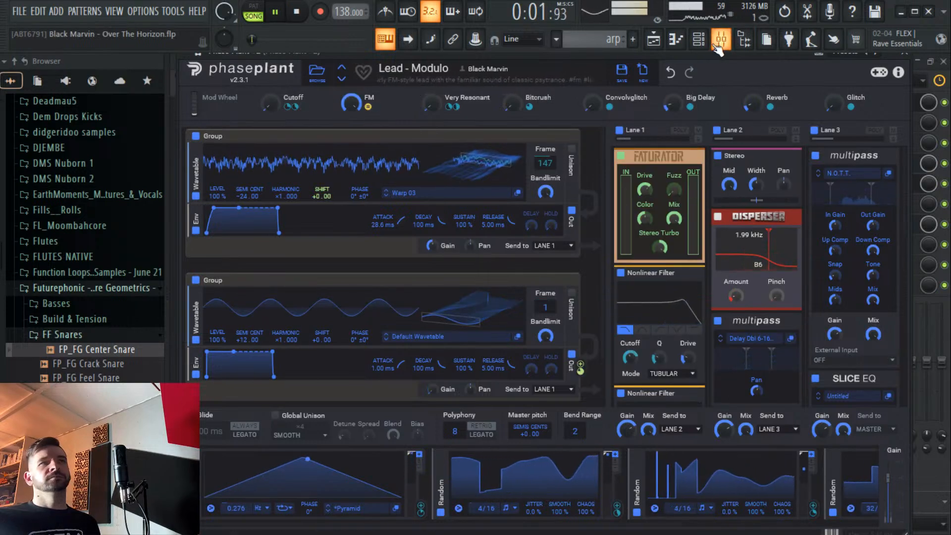
# Shorten the opening E4 note of Phase Plant #2 to one beat and add a two-step E4 note at the end of bar 1.
pyautogui.click(699, 38)
pyautogui.rightClick(537, 372)
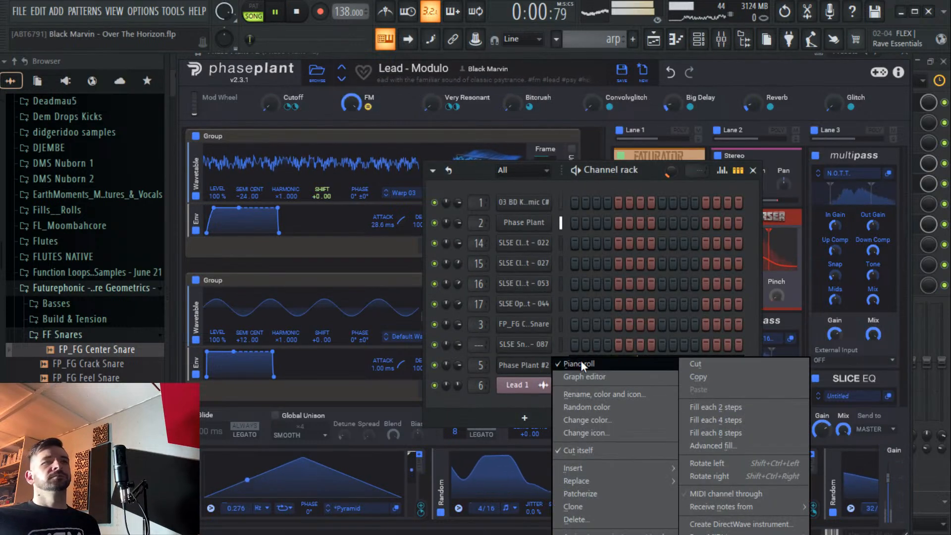
pyautogui.click(565, 368)
pyautogui.moveTo(290, 189); pyautogui.dragTo(255, 188)
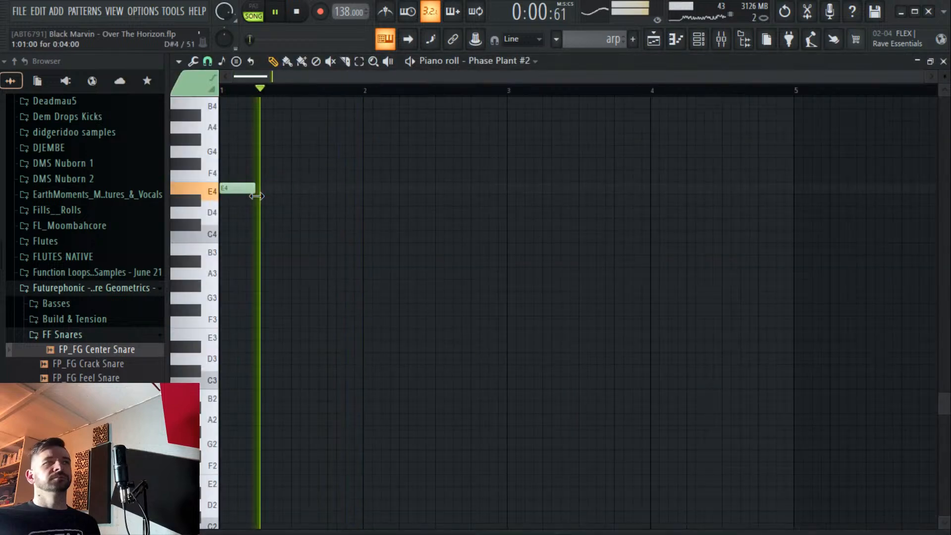
pyautogui.click(350, 190)
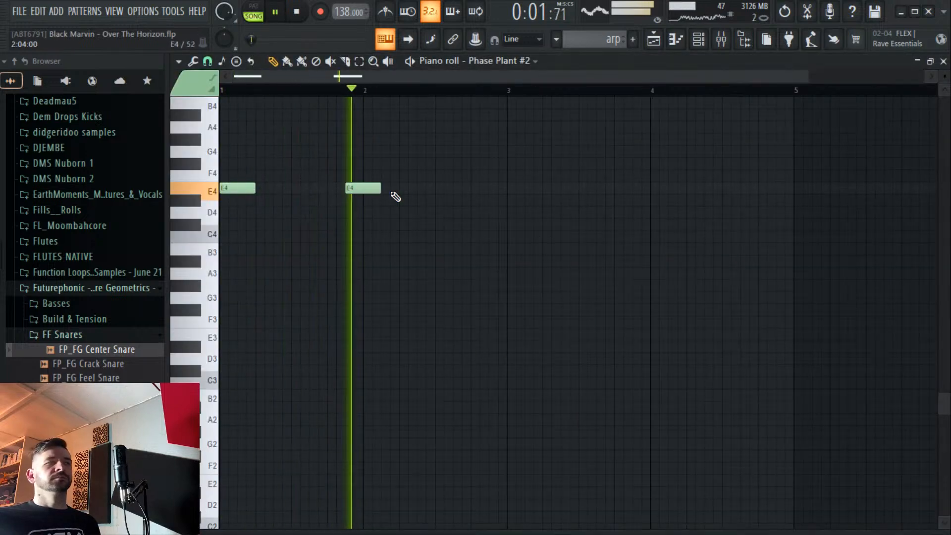
pyautogui.moveTo(381, 189); pyautogui.dragTo(362, 193)
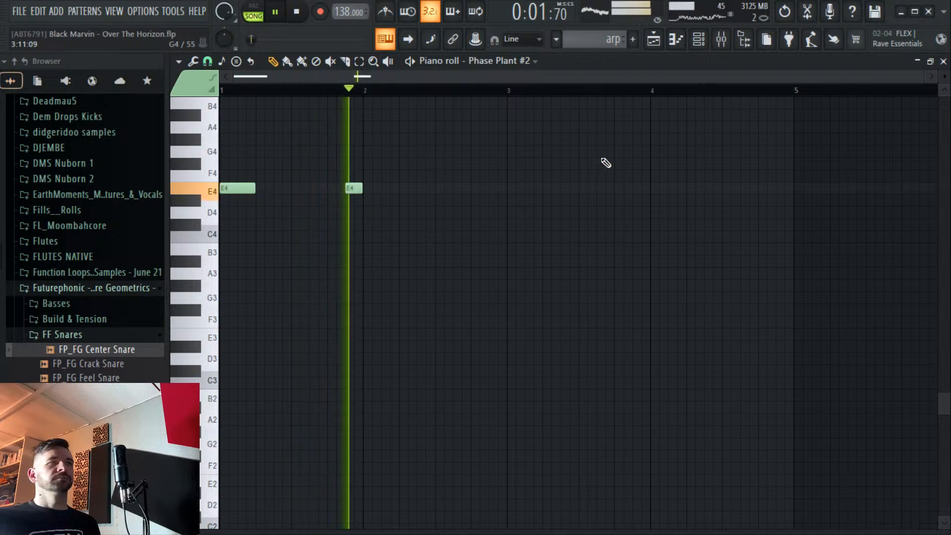
# Place arp clips at bars 3, 5 and 7 on Track 3 of the playlist and save the project.
pyautogui.click(654, 39)
pyautogui.click(406, 191)
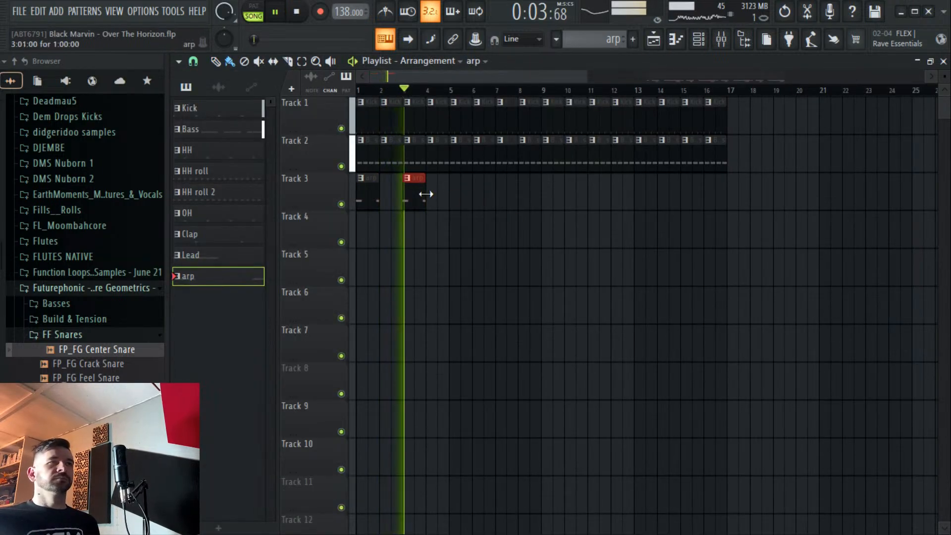
pyautogui.scroll(3, 418, 97)
pyautogui.scroll(-4, 418, 96)
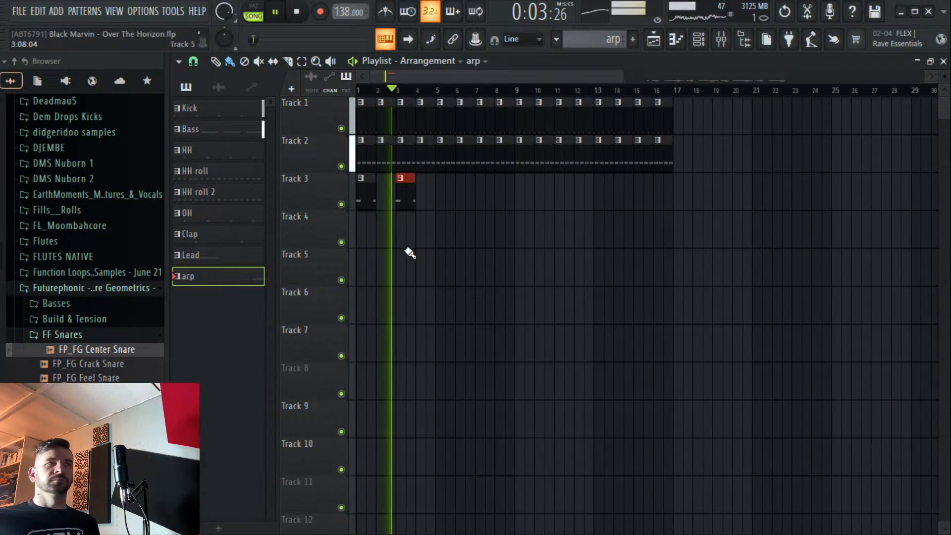
pyautogui.hotkey('ctrl', 's')
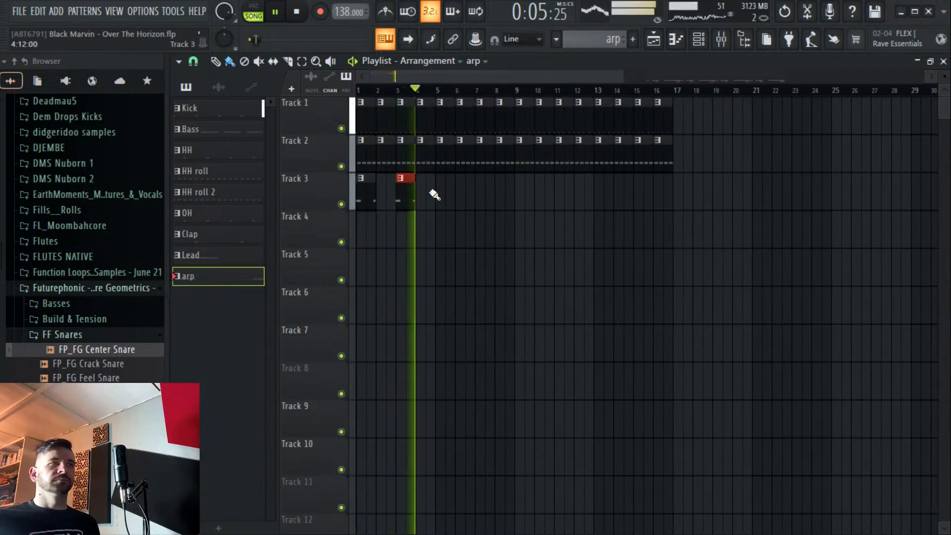
pyautogui.click(442, 193)
pyautogui.click(478, 200)
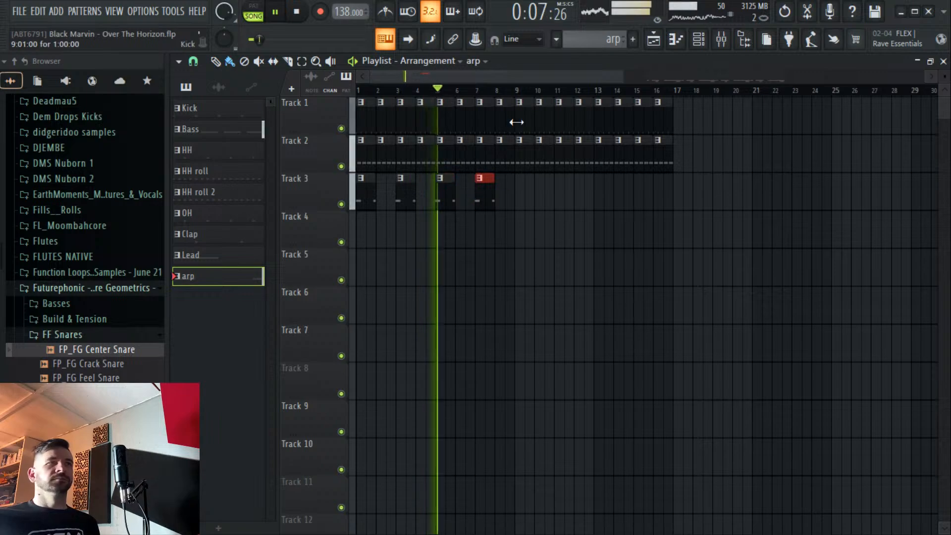
# Paint HH pattern clips on Track 4 from bar 9 through bar 21.
pyautogui.click(606, 39)
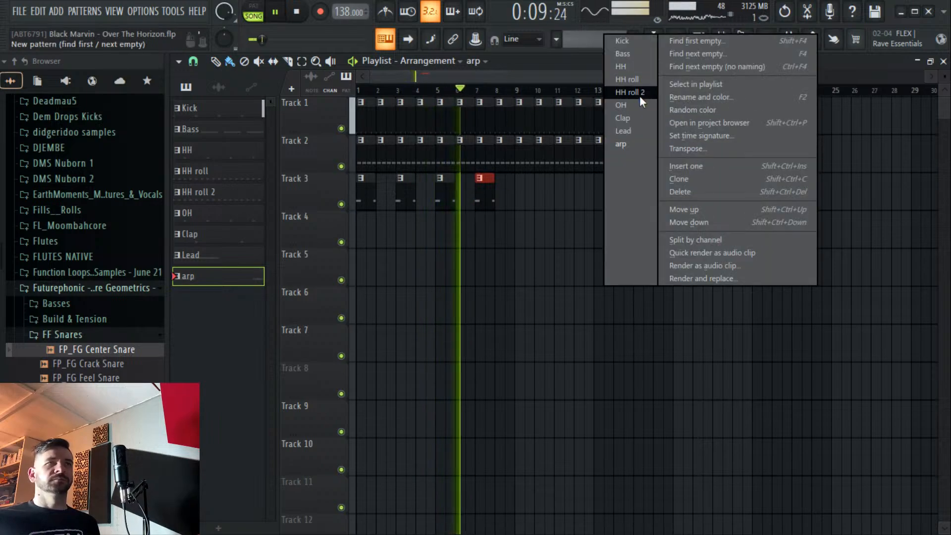
pyautogui.click(636, 67)
pyautogui.moveTo(529, 232); pyautogui.dragTo(762, 232)
# Continue the arp clips on Track 3 at bars 9, 11 and 13.
pyautogui.click(479, 193)
pyautogui.click(521, 192)
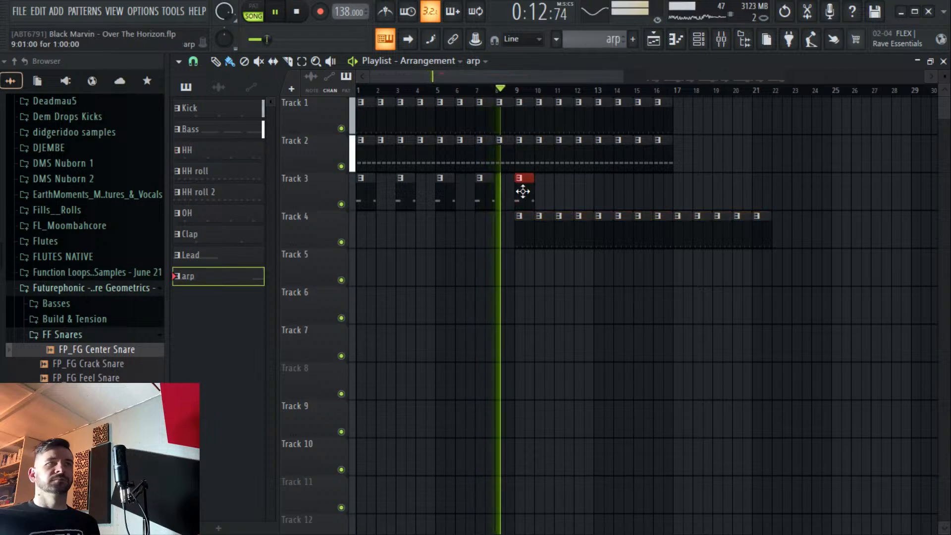
pyautogui.click(562, 192)
pyautogui.click(598, 192)
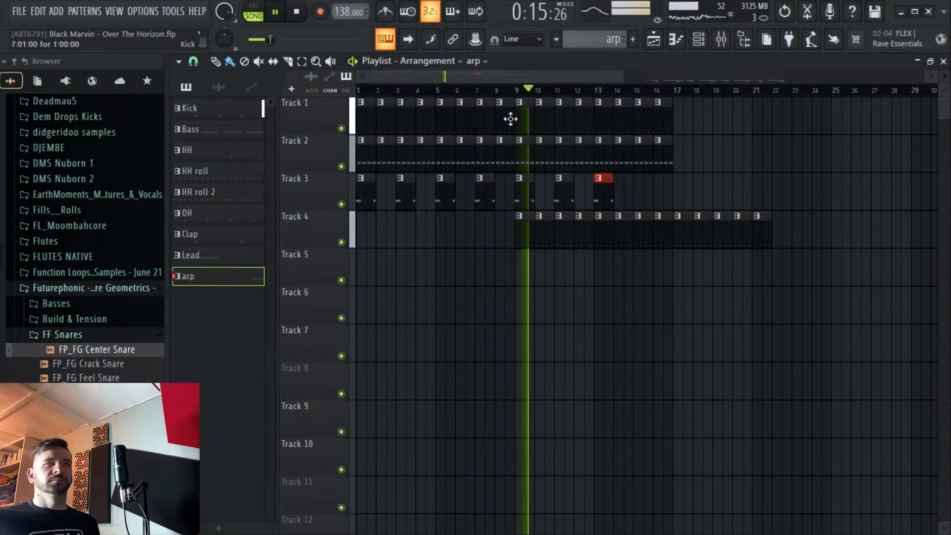
# Paint Clap pattern clips on Track 5 from bar 9 through bar 14, restarting playback from bar 1.
pyautogui.click(613, 39)
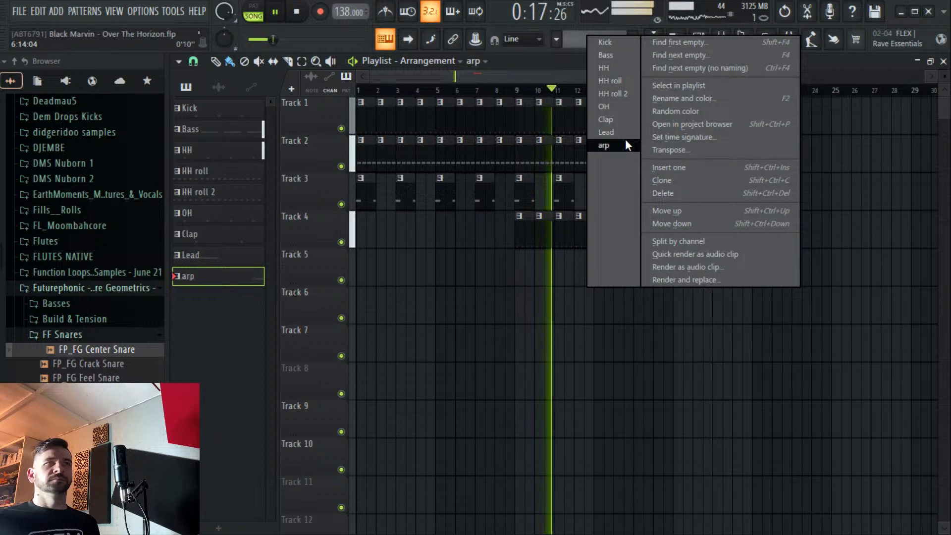
pyautogui.click(625, 119)
pyautogui.press('space')
pyautogui.press('space')
pyautogui.moveTo(518, 255); pyautogui.dragTo(615, 264)
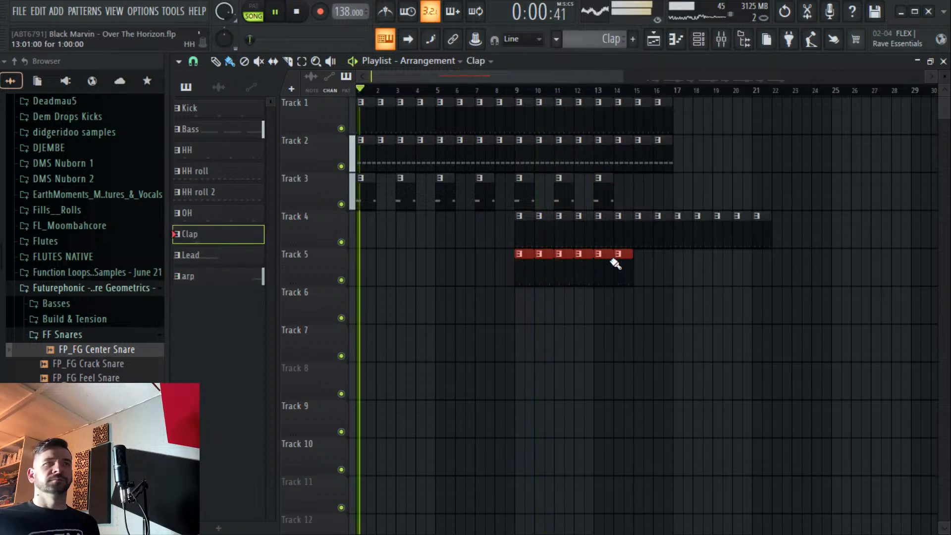
# With playback from bar 9, add an arp clip at bar 15 on Track 3 and extend the Track 5 claps through bar 16.
pyautogui.click(516, 92)
pyautogui.click(601, 192)
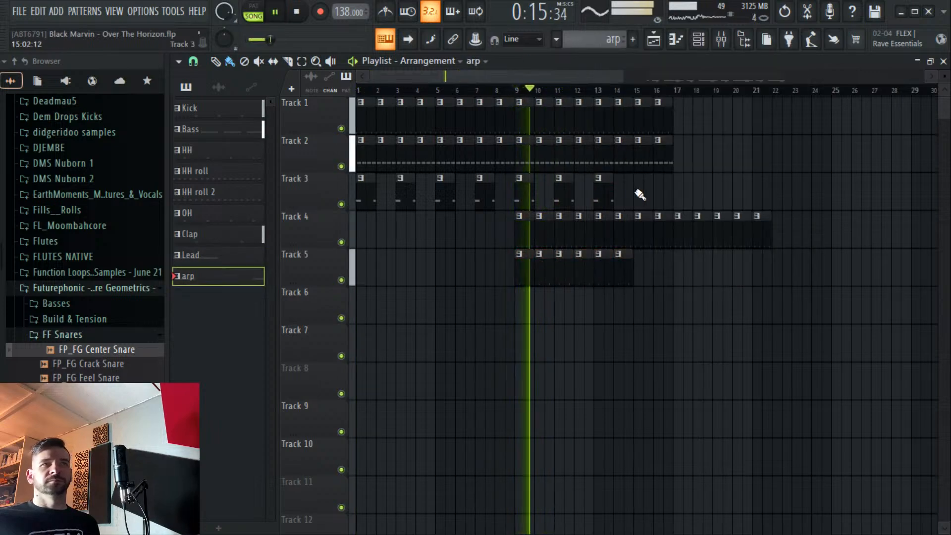
pyautogui.click(640, 184)
pyautogui.click(628, 267)
pyautogui.moveTo(638, 268); pyautogui.dragTo(662, 252)
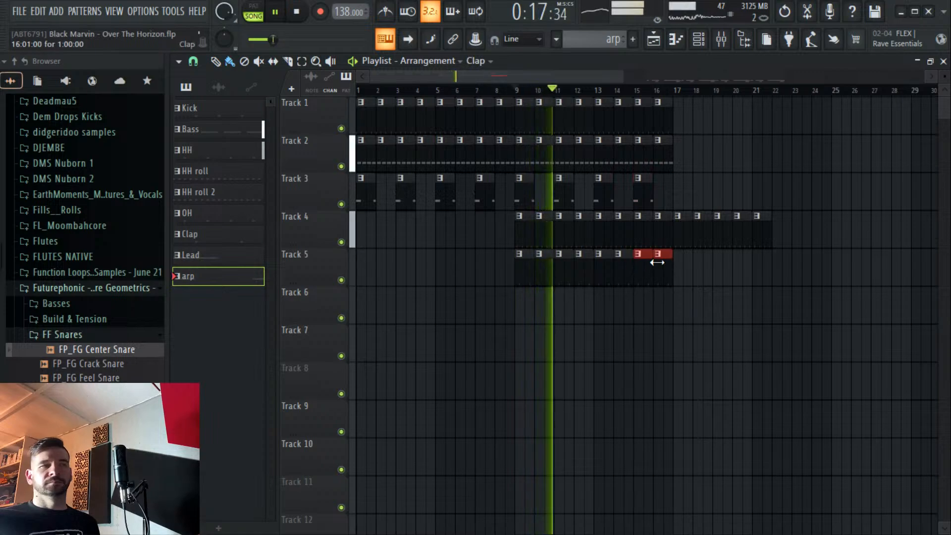
pyautogui.click(646, 188)
# Play the new section from bar 1, and again from bar 9 where the hi-hats and claps enter.
pyautogui.scroll(-5, 484, 85)
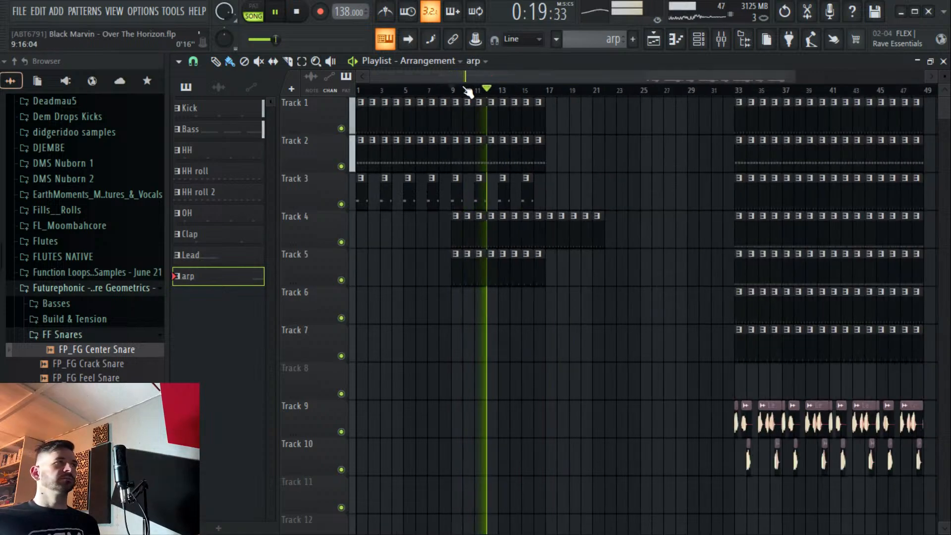
pyautogui.click(431, 92)
pyautogui.press('space')
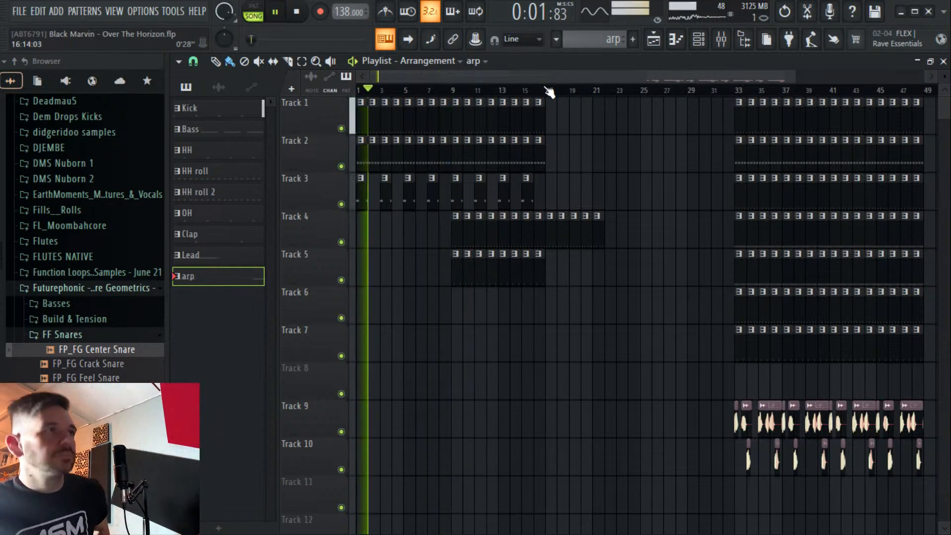
pyautogui.click(453, 91)
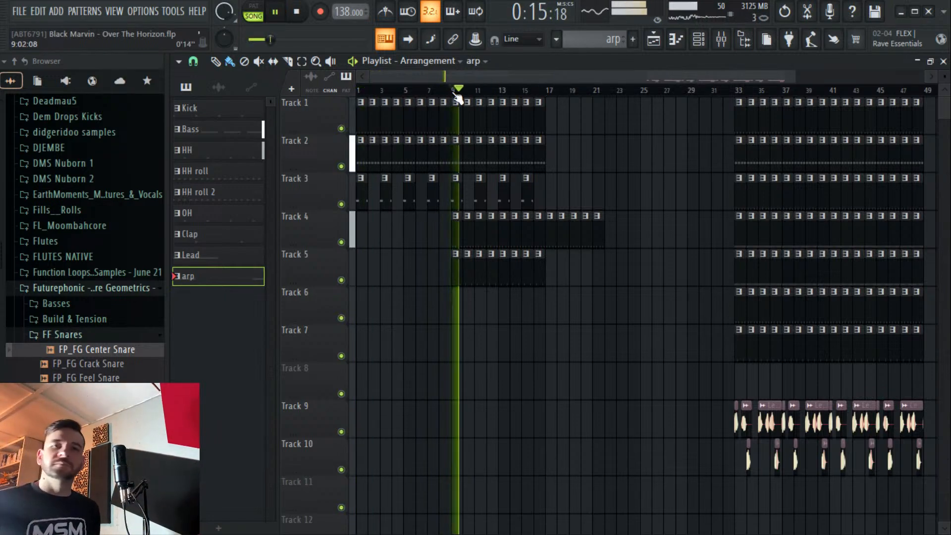
# Open Phase Plant #2 and turn the Big Delay and Reverb macros down while playing from bar 9.
pyautogui.click(742, 43)
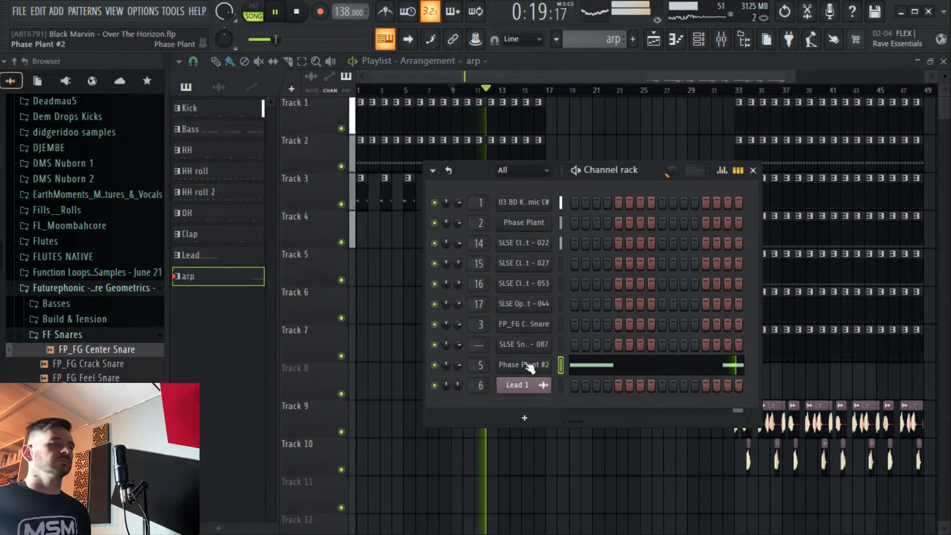
pyautogui.click(544, 360)
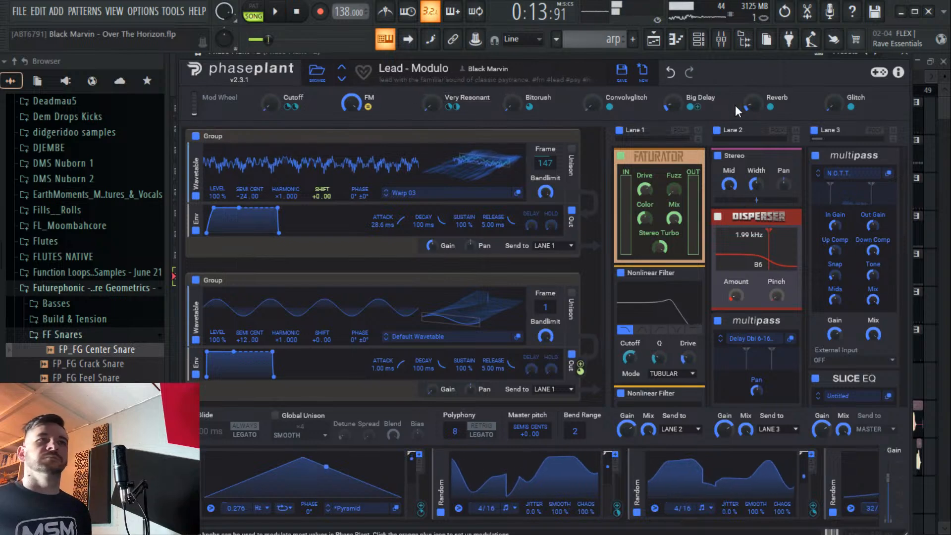
pyautogui.press('space')
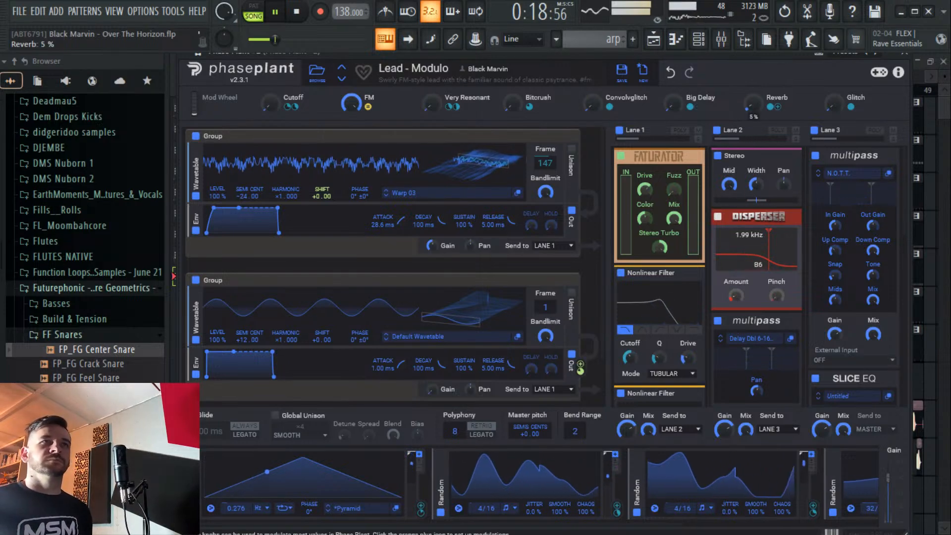
pyautogui.scroll(3, 751, 106)
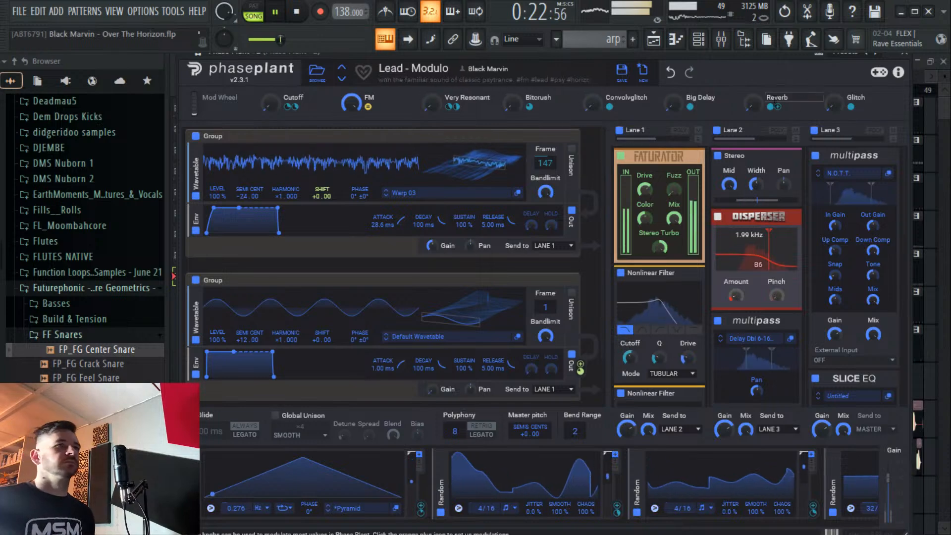
pyautogui.scroll(-2, 749, 106)
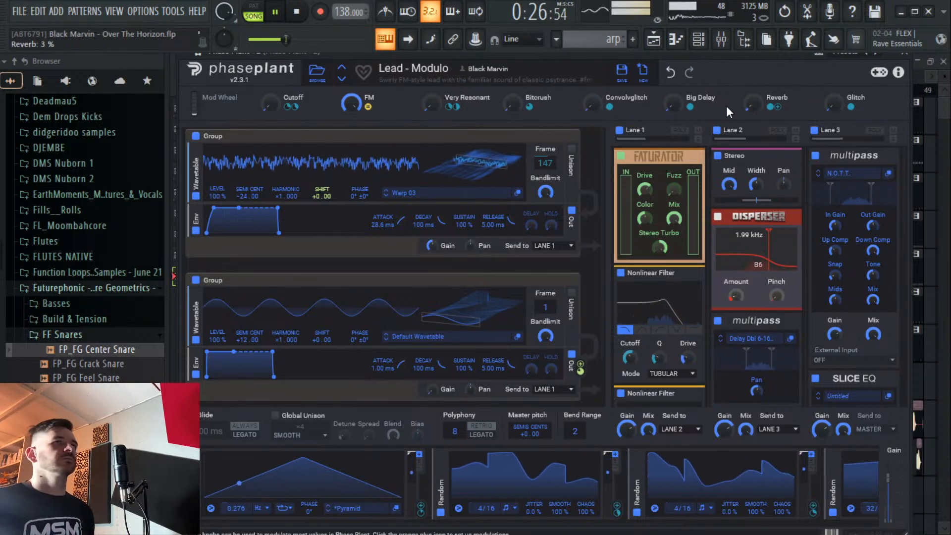
pyautogui.press('space')
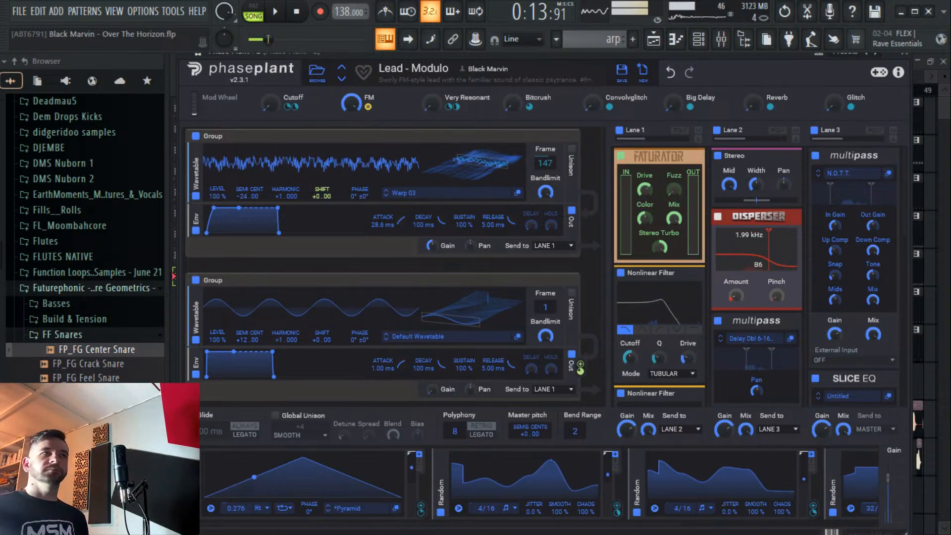
# Audition the Glitch macro at full, then bring the Very Resonant macro to about halfway while replaying from bar 9.
pyautogui.press('space')
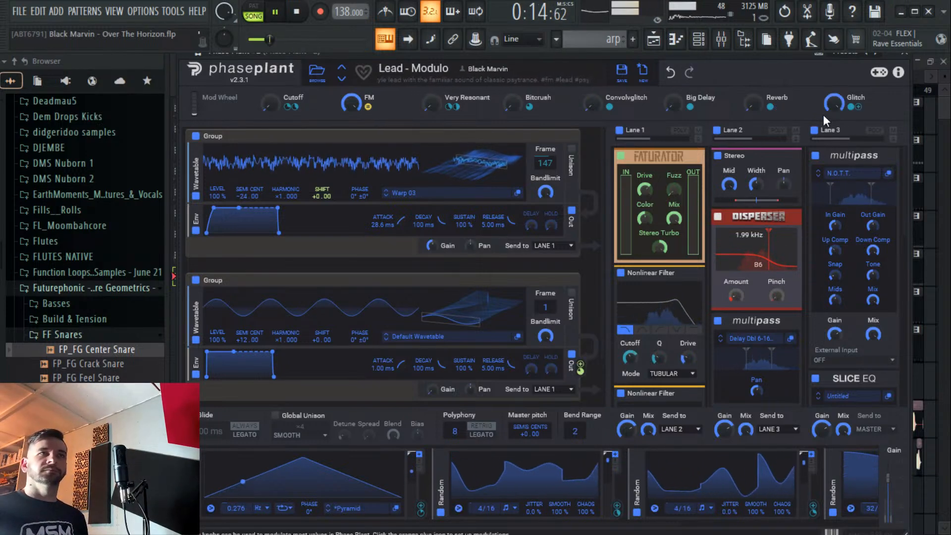
pyautogui.press('space')
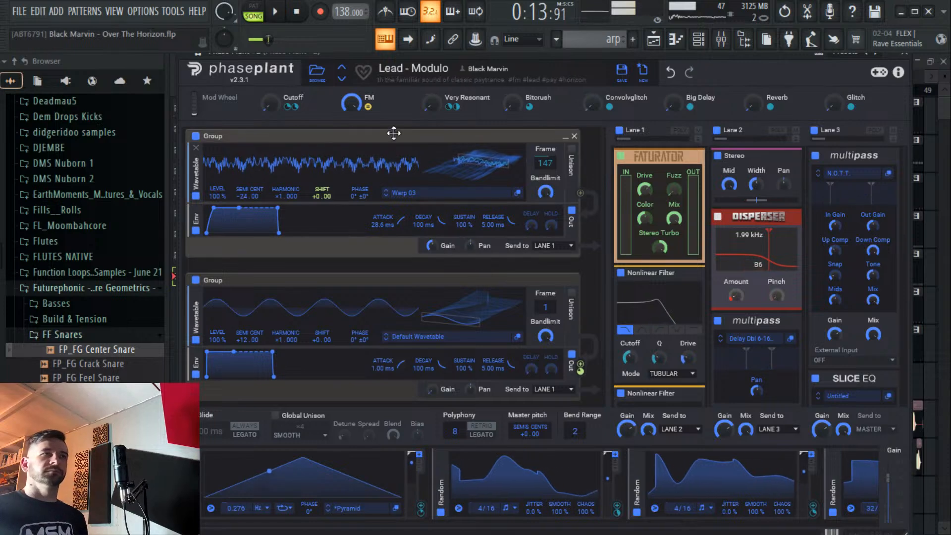
pyautogui.press('space')
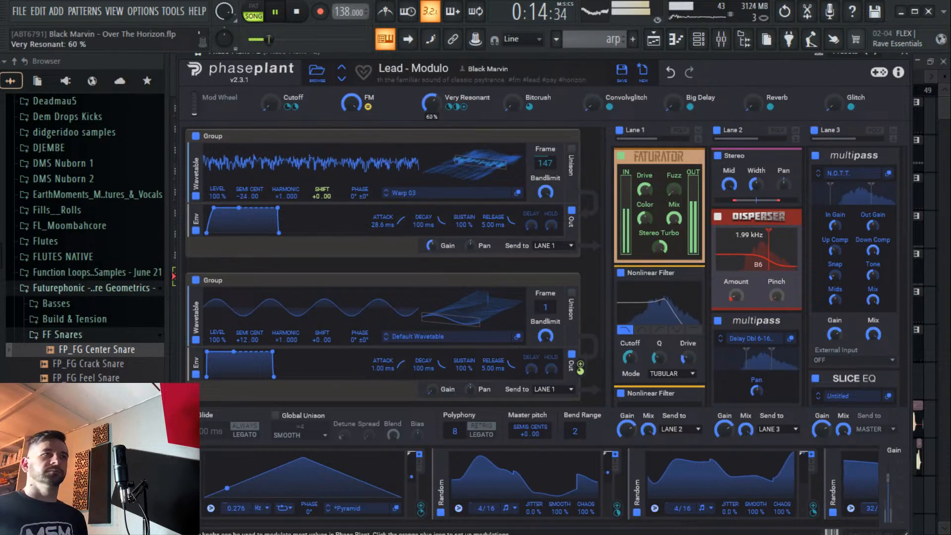
pyautogui.click(430, 108)
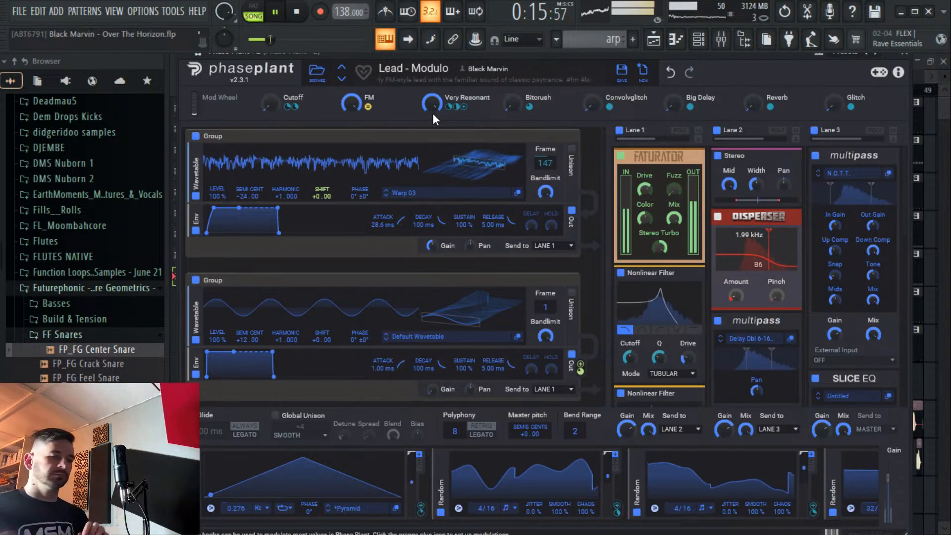
pyautogui.press('space')
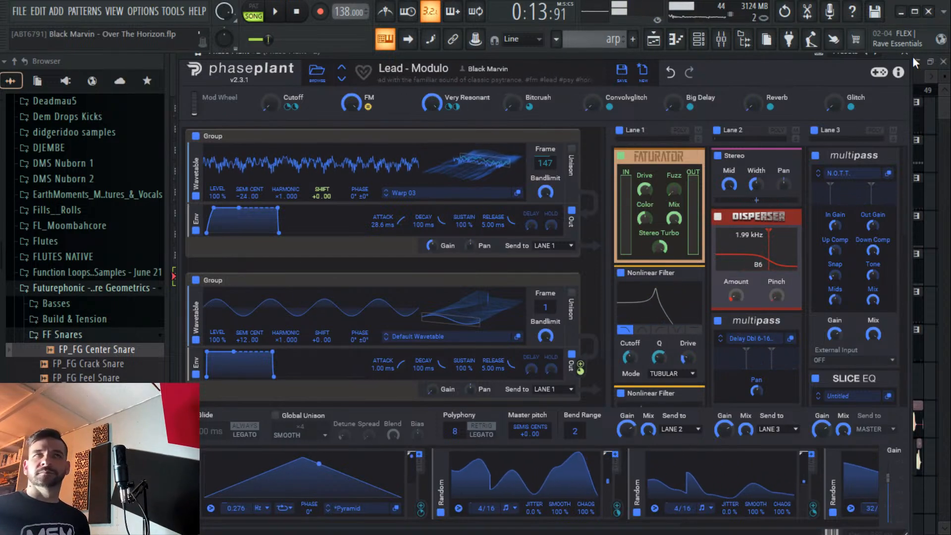
pyautogui.press('space')
pyautogui.moveTo(423, 110); pyautogui.dragTo(424, 118)
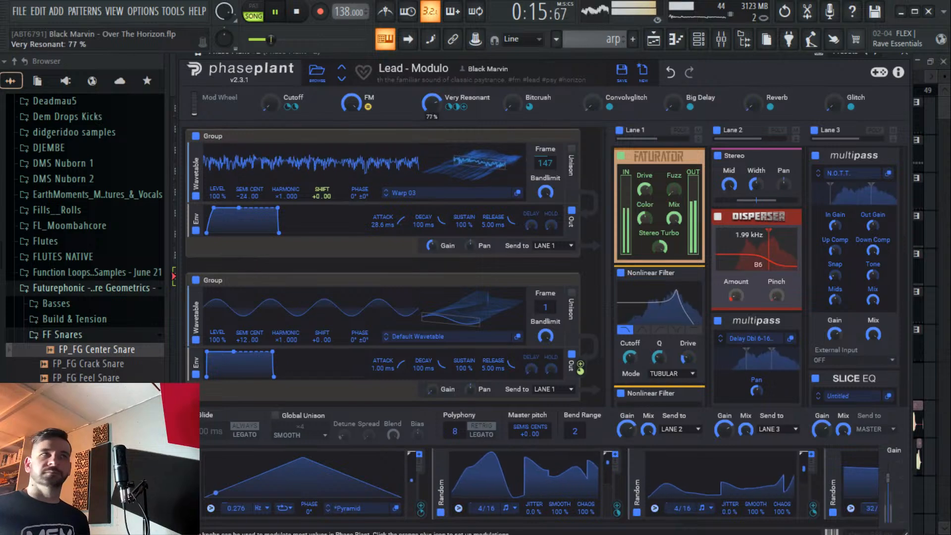
pyautogui.press('space')
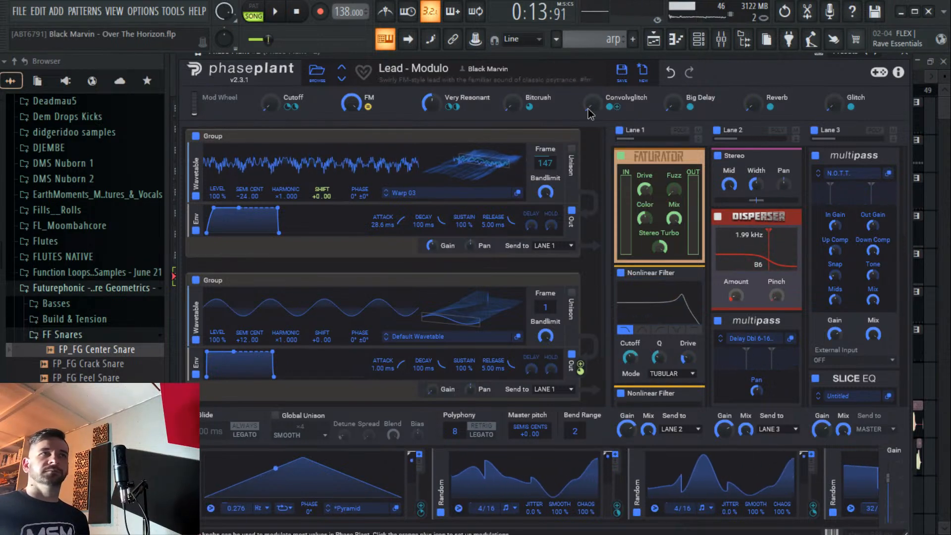
# Try the Convolvglitch macro at full during playback, then reset it to 0%.
pyautogui.press('space')
pyautogui.moveTo(589, 114); pyautogui.dragTo(590, 101)
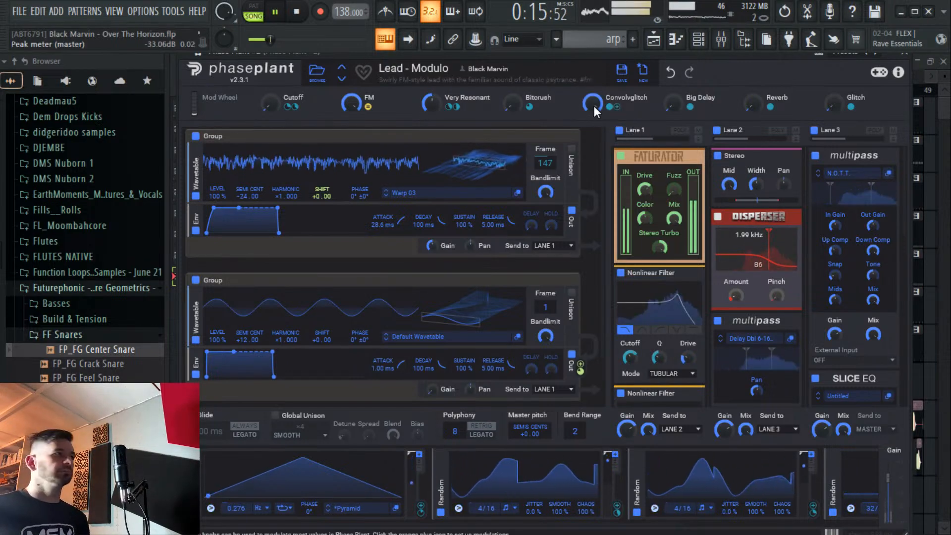
pyautogui.doubleClick(593, 106)
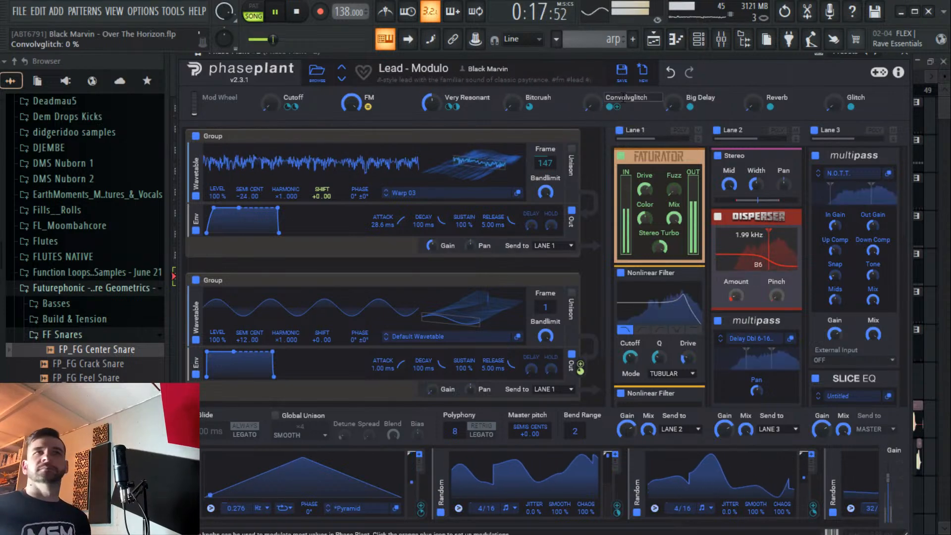
pyautogui.press('space')
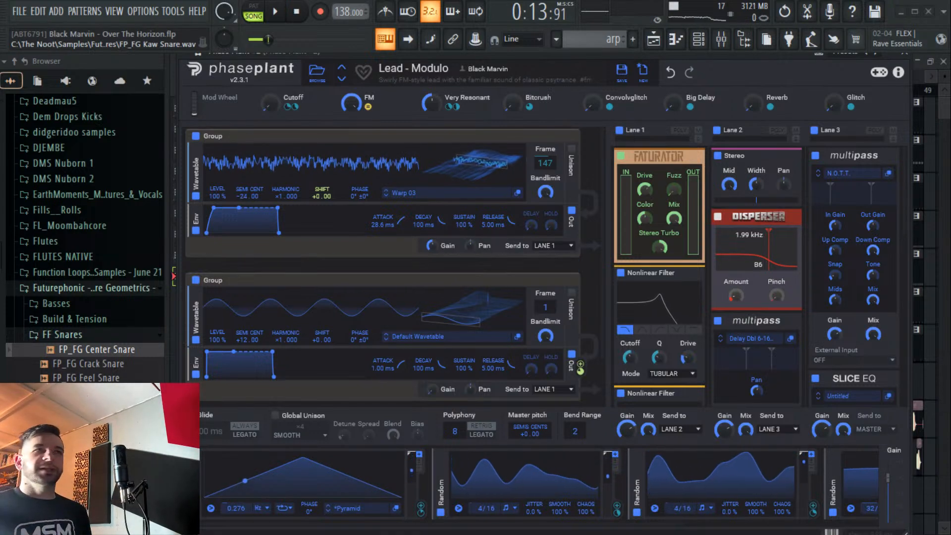
# Load DAISYT into slot 3 of the Phase Plant #2 mixer track and close its window.
pyautogui.press('Escape')
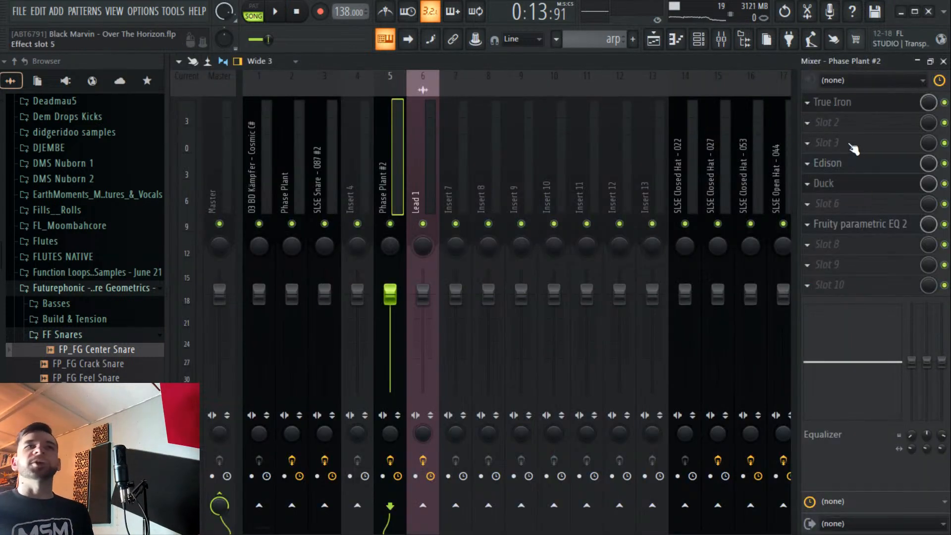
pyautogui.click(852, 143)
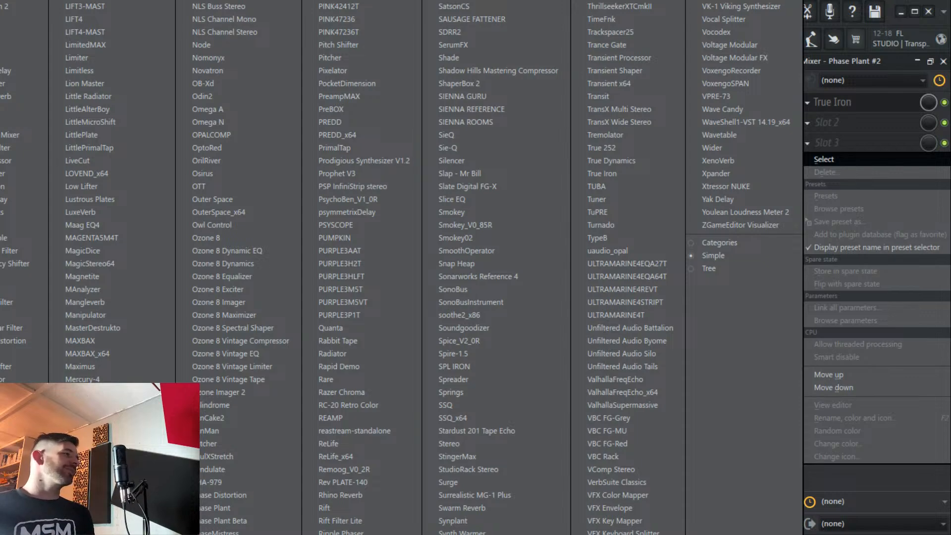
pyautogui.click(20, 148)
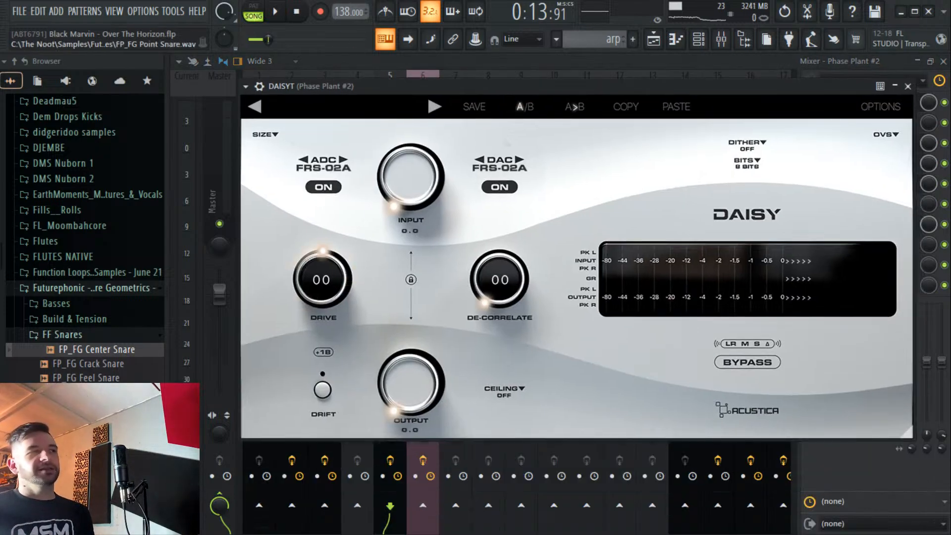
pyautogui.click(907, 86)
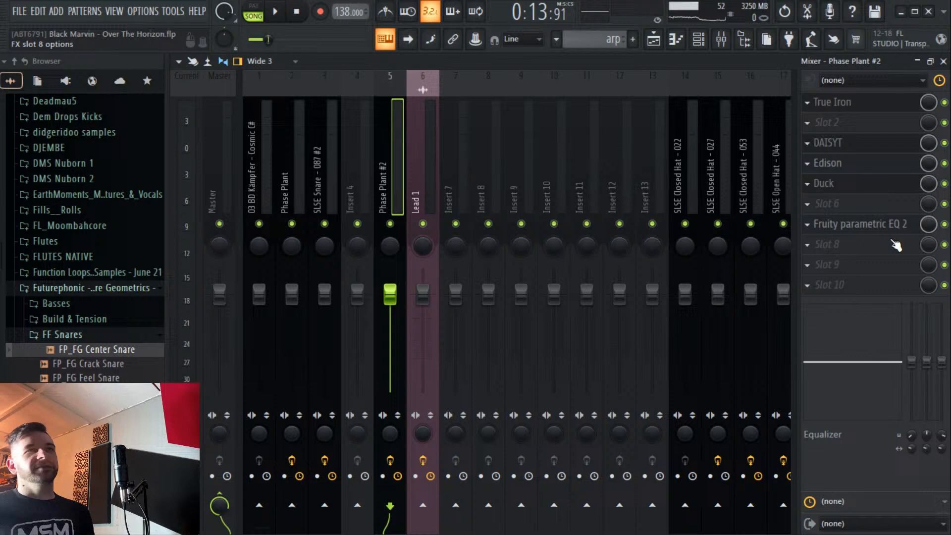
# Record the arp from bar 9 into Edison on the Phase Plant #2 mixer track, replacing the previous recording.
pyautogui.click(867, 169)
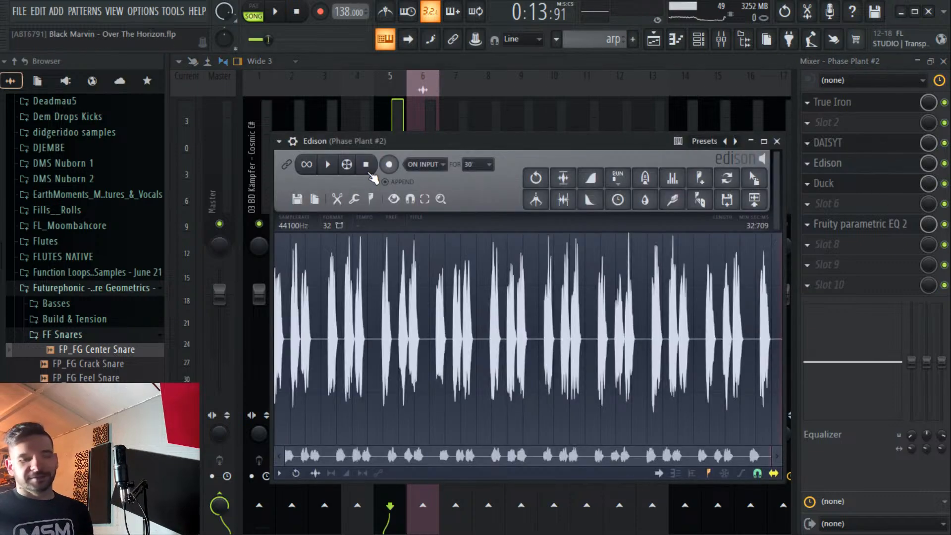
pyautogui.click(389, 164)
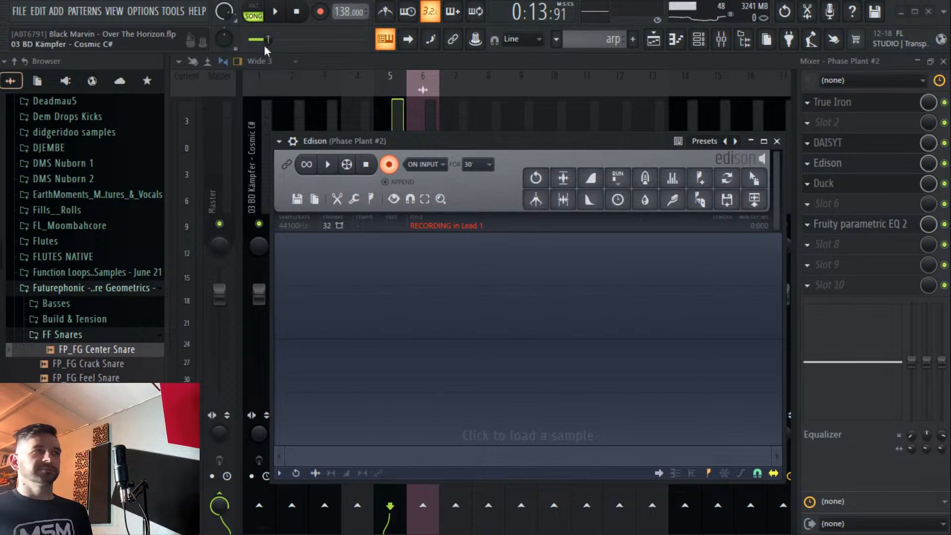
pyautogui.press('space')
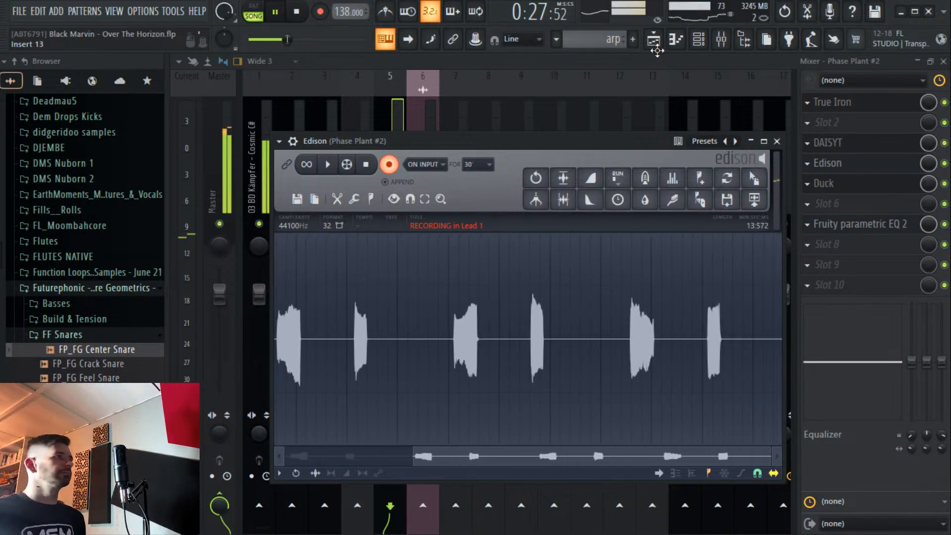
pyautogui.click(296, 11)
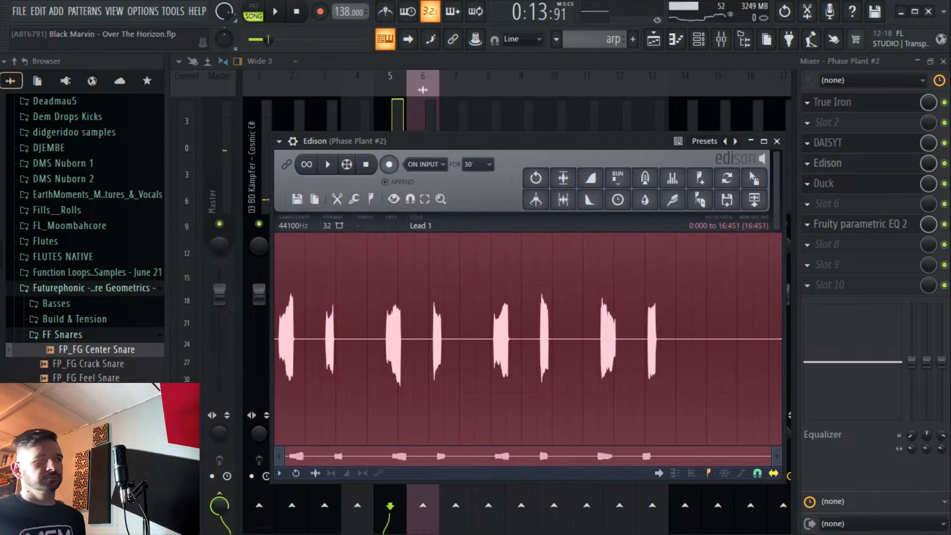
# Delete the silence from 0:000 to 0:155 before the first arp note in the Edison recording.
pyautogui.click(353, 317)
pyautogui.scroll(5, 346, 416)
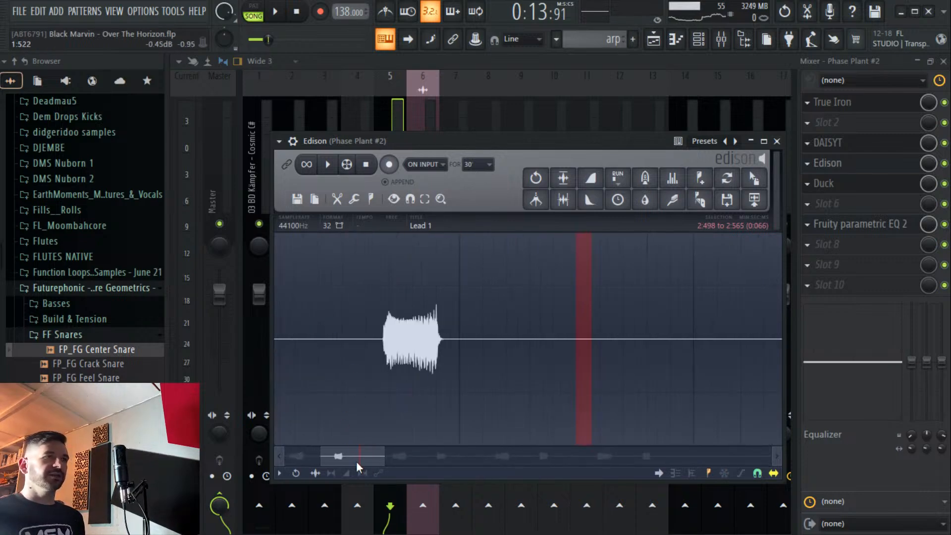
pyautogui.moveTo(355, 462)
pyautogui.mouseDown()
pyautogui.moveTo(304, 364)
pyautogui.moveTo(409, 301)
pyautogui.moveTo(275, 334)
pyautogui.mouseUp()
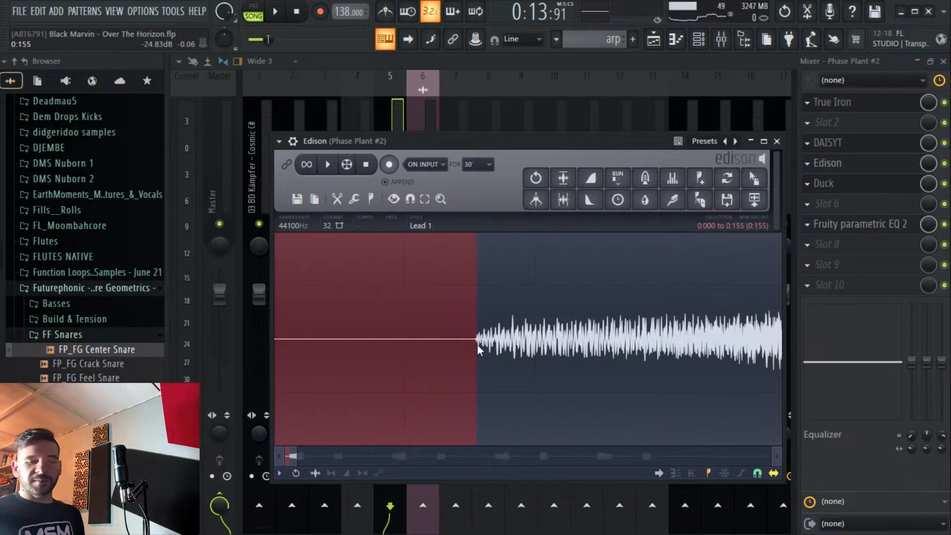
pyautogui.press('Delete')
pyautogui.scroll(-4, 520, 289)
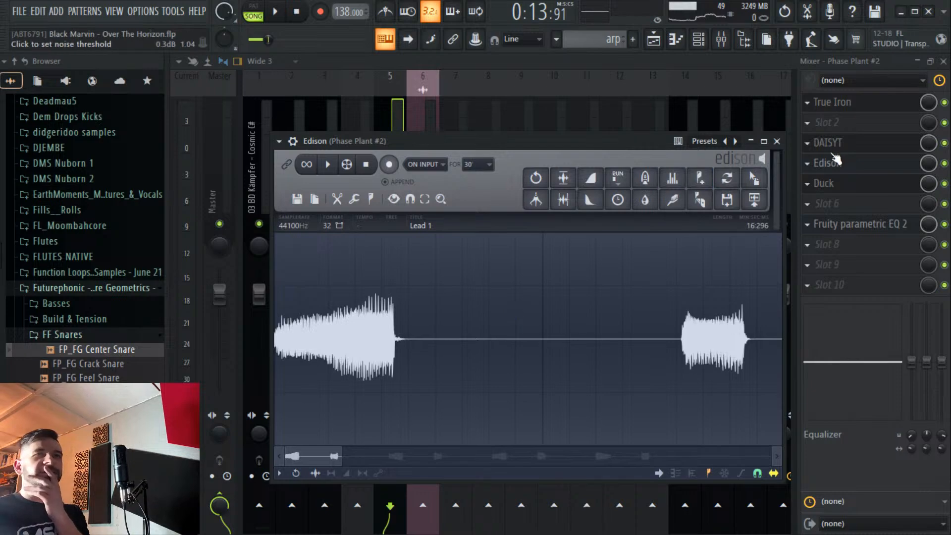
pyautogui.scroll(-4, 484, 310)
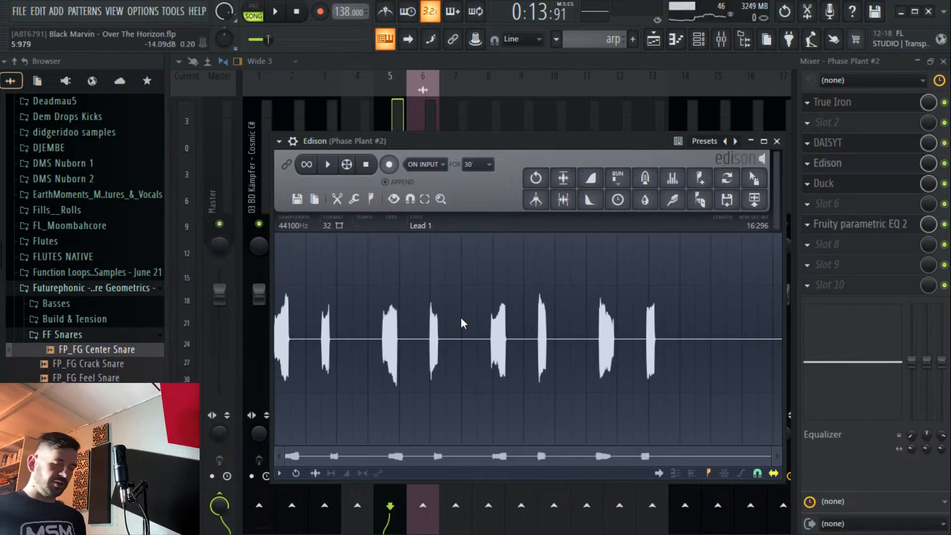
# Normalize the trimmed arp recording and save it as a sample file.
pyautogui.hotkey('ctrl', 'n')
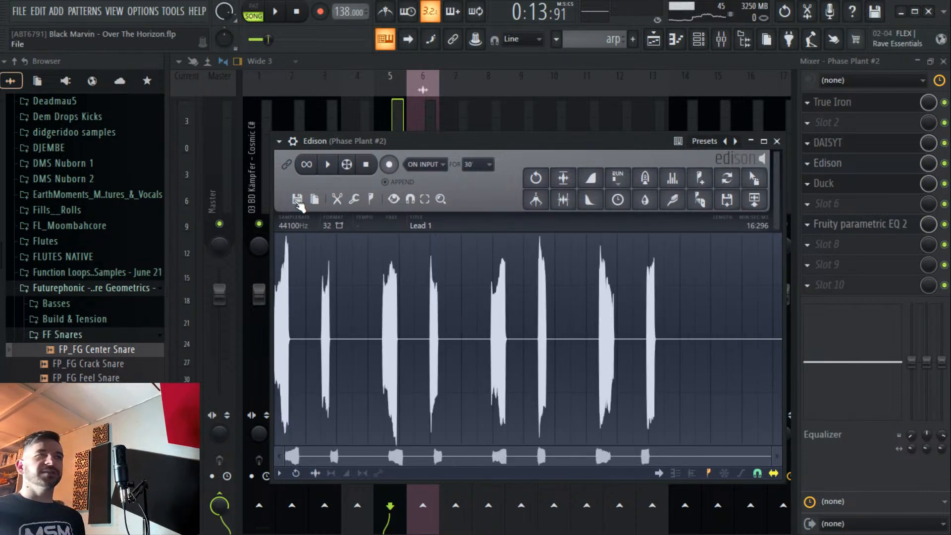
pyautogui.click(297, 199)
pyautogui.click(309, 245)
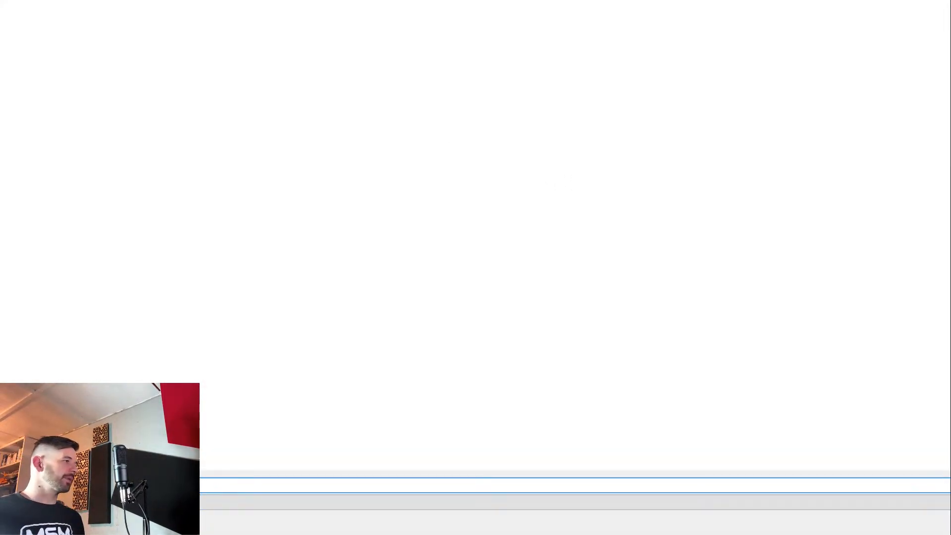
pyautogui.press('Return')
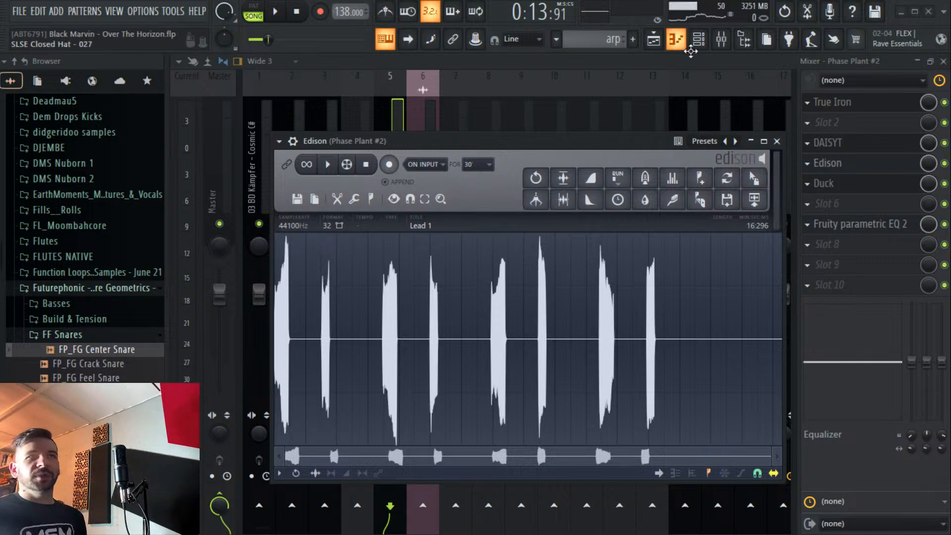
# Check the Playlist arrangement, then review the recording in Edison on the Phase Plant #2 mixer track and close it.
pyautogui.click(676, 41)
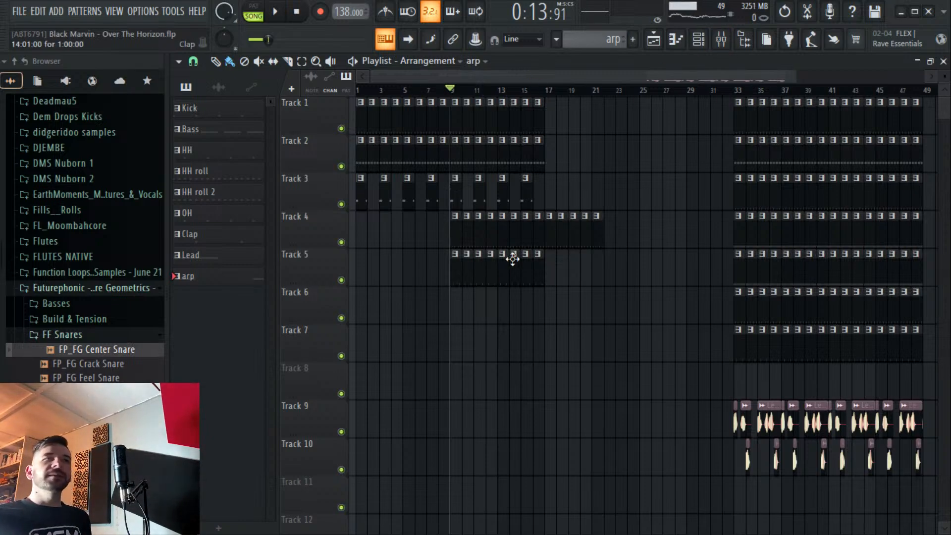
pyautogui.click(721, 39)
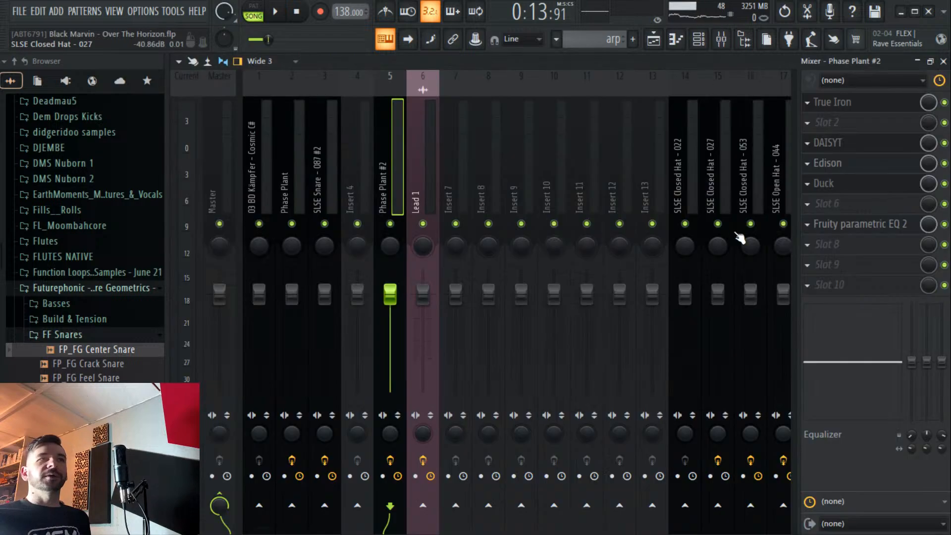
pyautogui.click(850, 165)
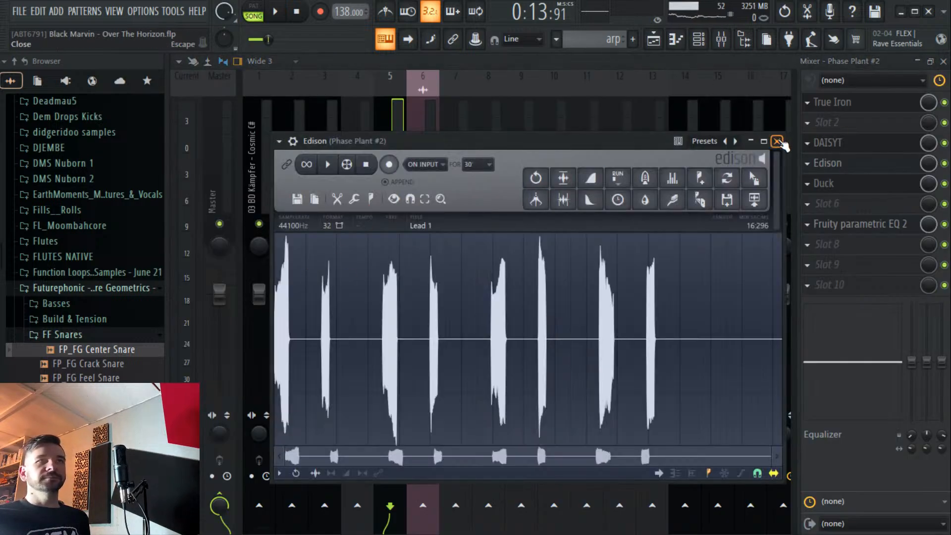
pyautogui.click(776, 141)
pyautogui.click(807, 143)
pyautogui.press('Escape')
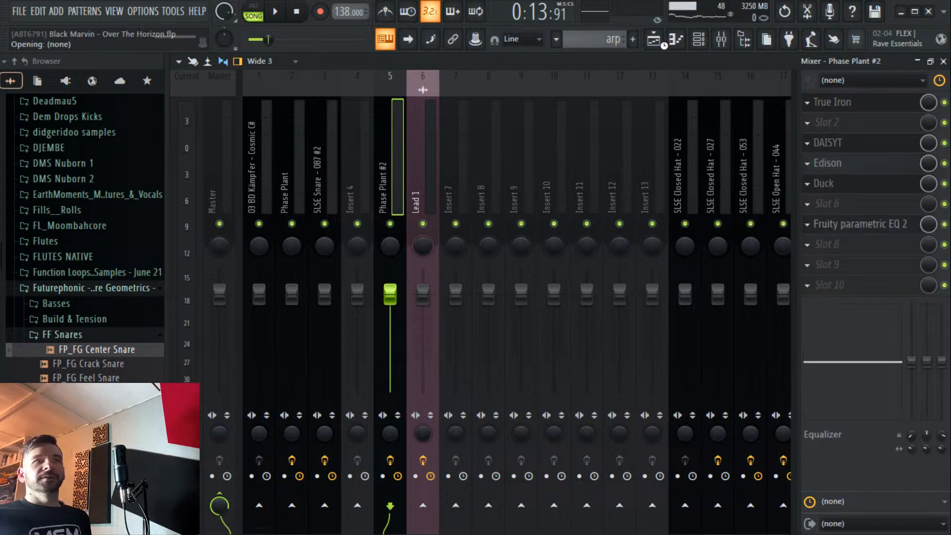
# Place the Lead 2 audio clip on Playlist Track 6 from bar 1, mute Track 3 and start song playback.
pyautogui.click(653, 39)
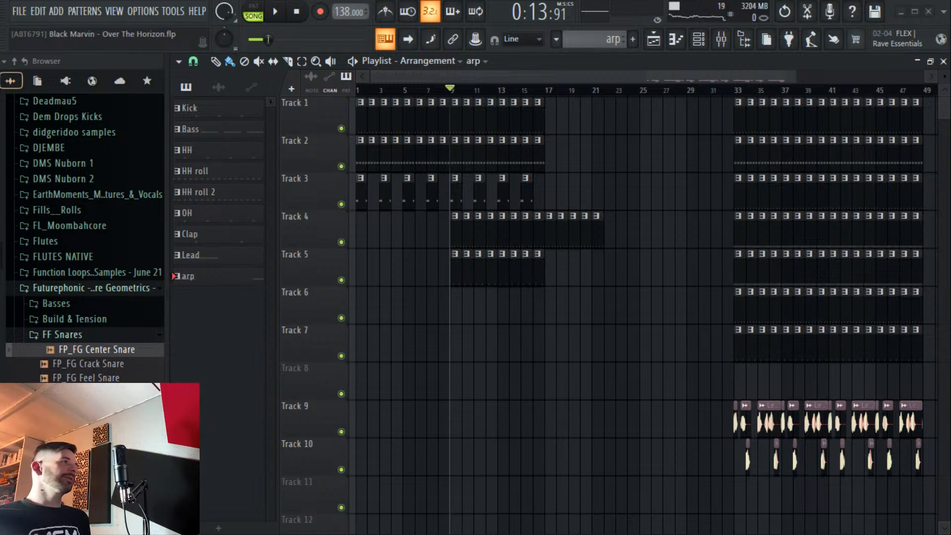
pyautogui.moveTo(390, 270); pyautogui.dragTo(403, 294)
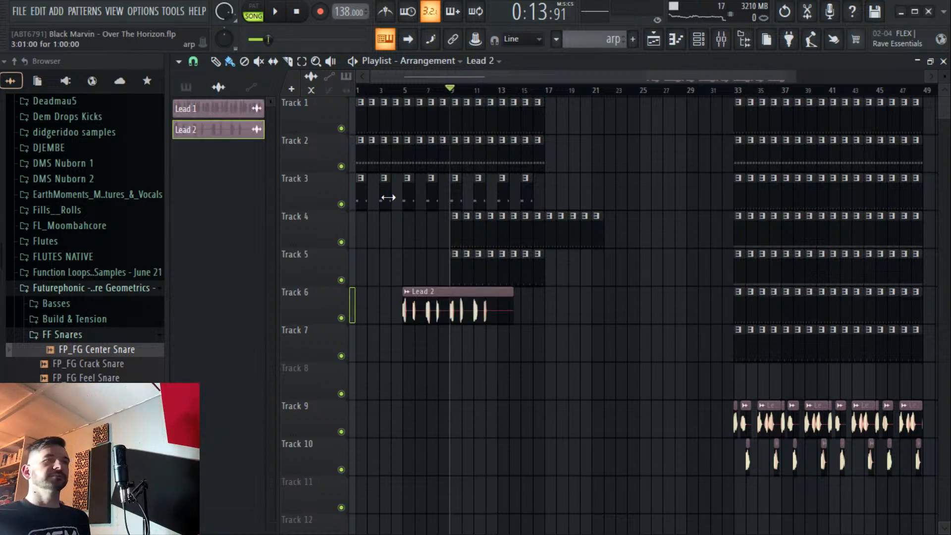
pyautogui.click(340, 204)
pyautogui.press('space')
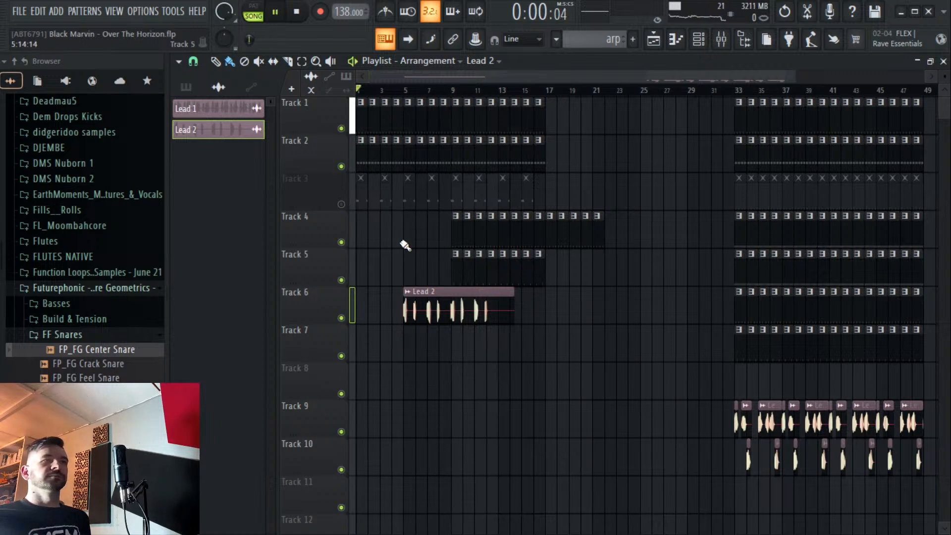
pyautogui.moveTo(430, 306); pyautogui.dragTo(384, 306)
# Lower the channel volume of the Lead 2 audio clip.
pyautogui.doubleClick(383, 306)
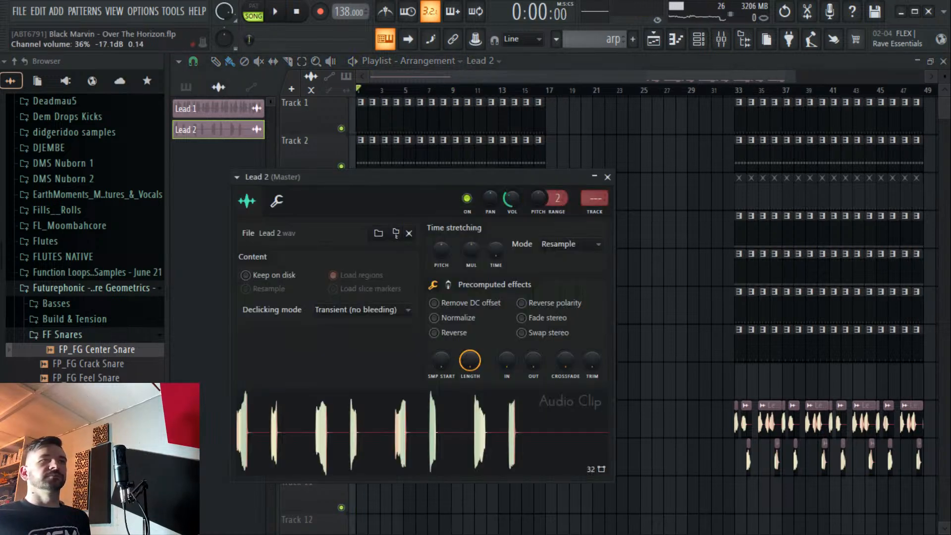
pyautogui.scroll(3, 423, 81)
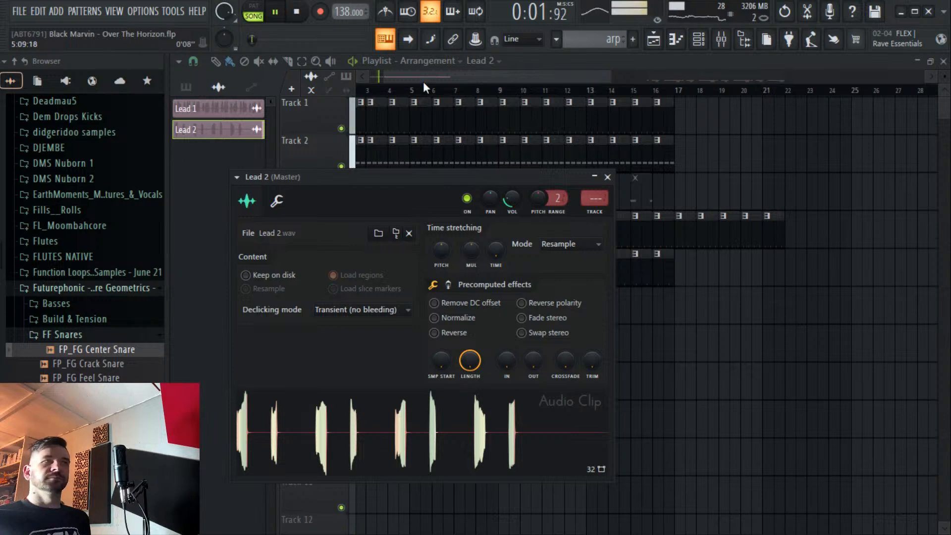
pyautogui.press('Escape')
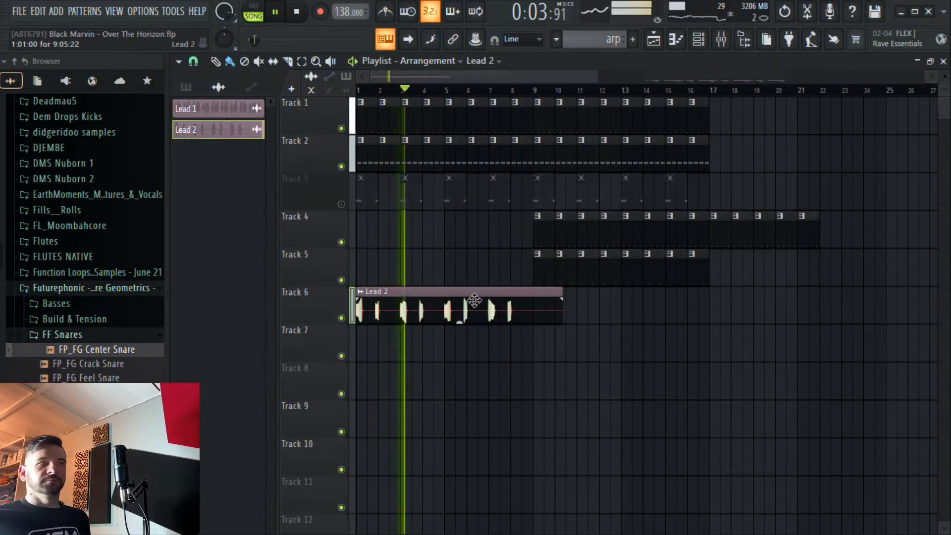
# Route the Lead 2 audio clip to mixer track 7.
pyautogui.doubleClick(454, 313)
pyautogui.click(718, 40)
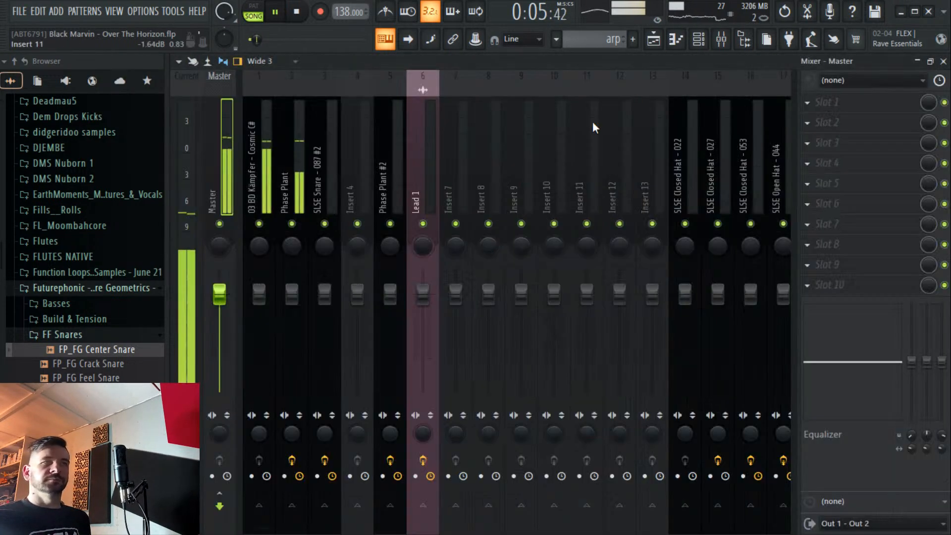
pyautogui.rightClick(448, 200)
pyautogui.moveTo(558, 236)
pyautogui.click(689, 237)
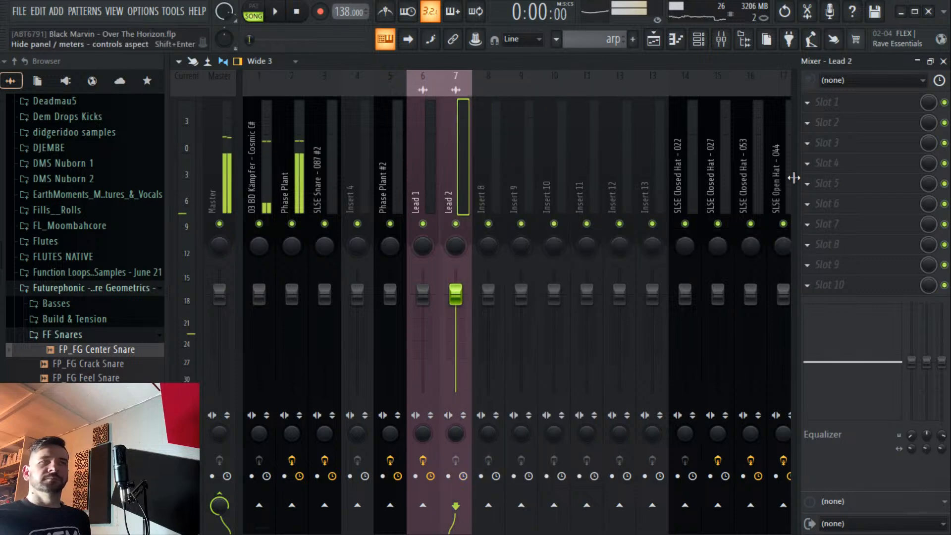
# Add Duck to effect slot 2 of the Lead 2 mixer track and load its Synth 3 preset.
pyautogui.click(826, 143)
pyautogui.moveTo(823, 139)
pyautogui.click(61, 88)
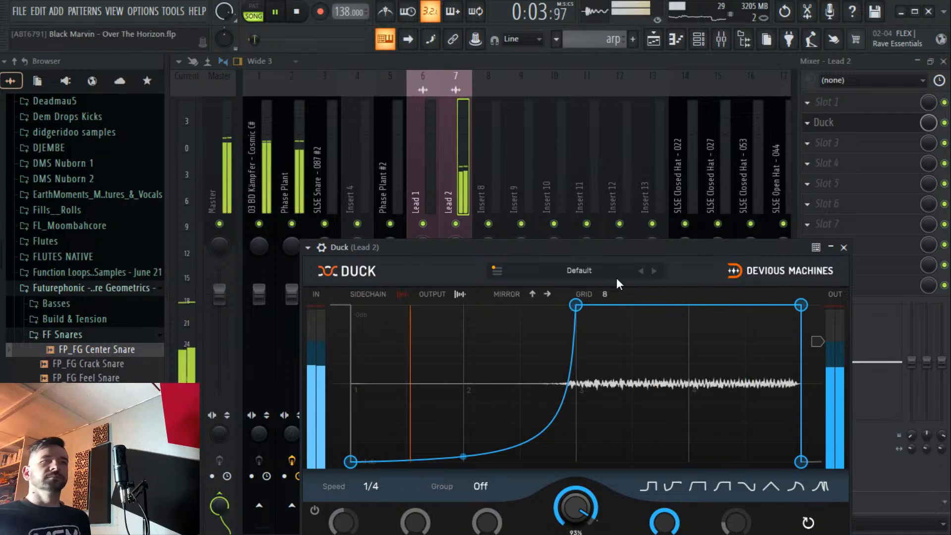
pyautogui.click(601, 272)
pyautogui.moveTo(594, 305)
pyautogui.click(675, 398)
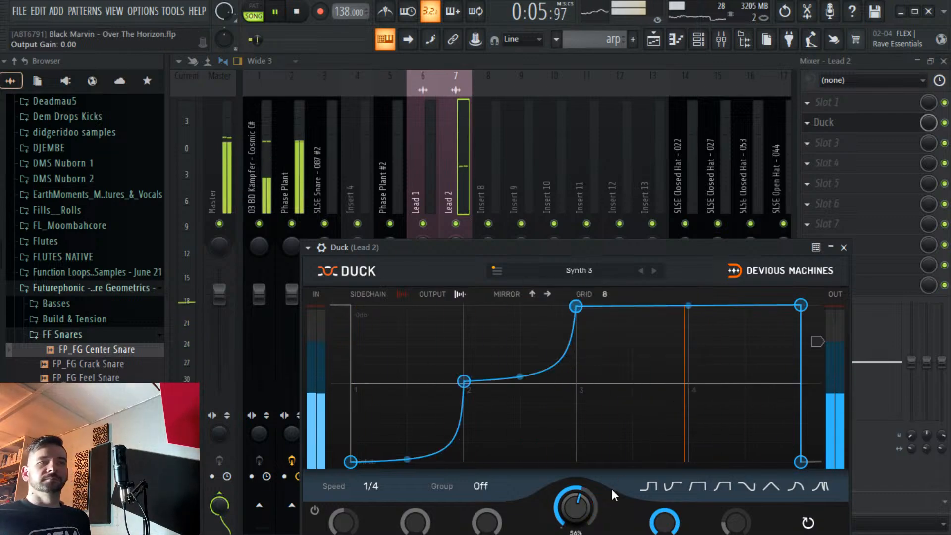
pyautogui.moveTo(578, 250); pyautogui.dragTo(544, 133)
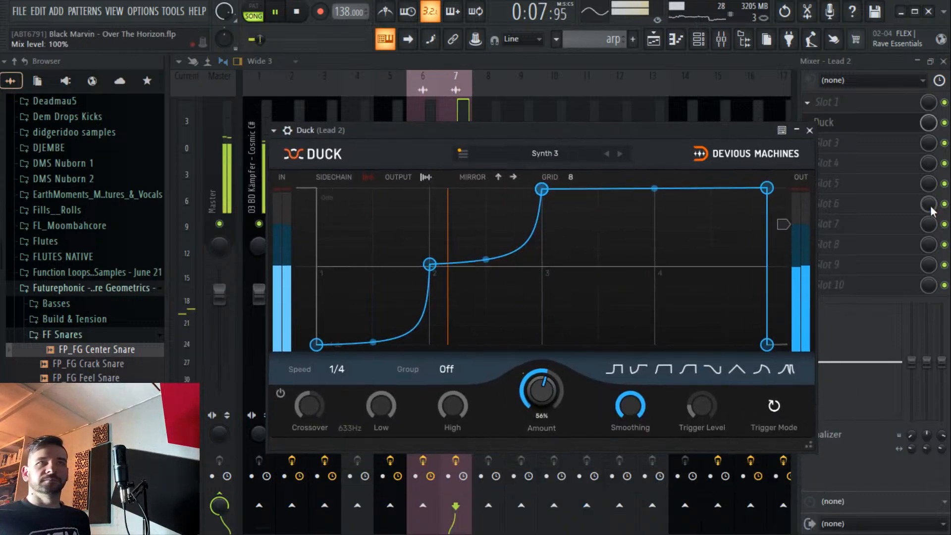
# Add Fruity Parametric EQ 2 to slot 5 of the Lead 2 track with the HP preset and a band 1 high pass at about 244 Hz.
pyautogui.click(858, 190)
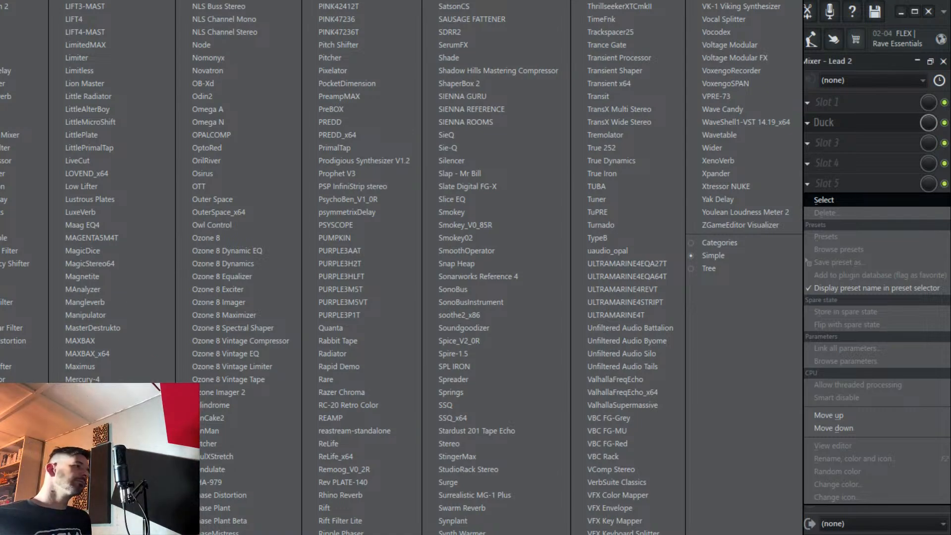
pyautogui.press('Escape')
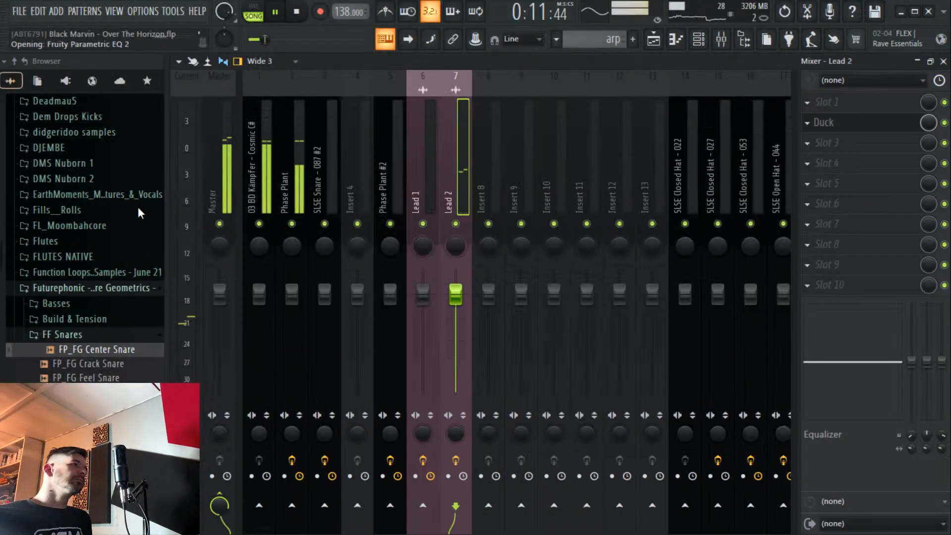
pyautogui.click(221, 158)
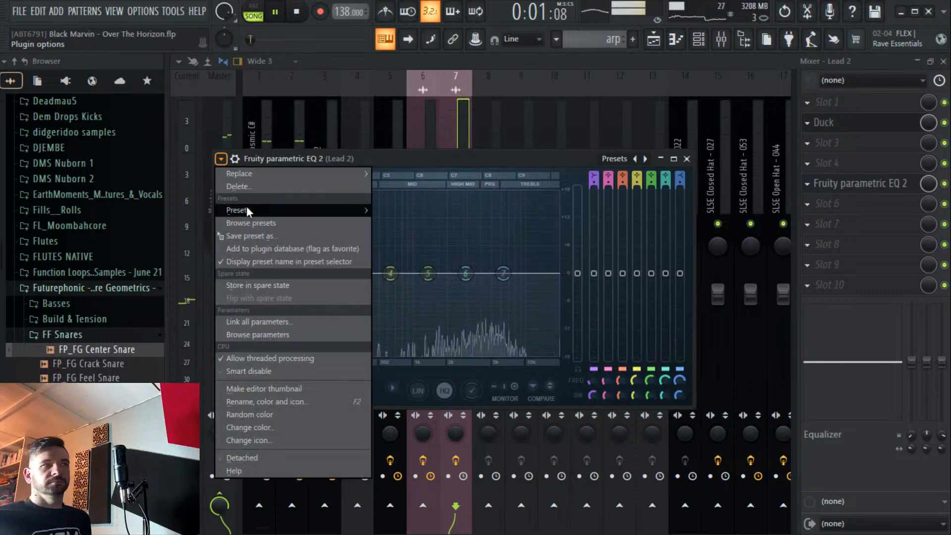
pyautogui.moveTo(248, 210)
pyautogui.click(396, 291)
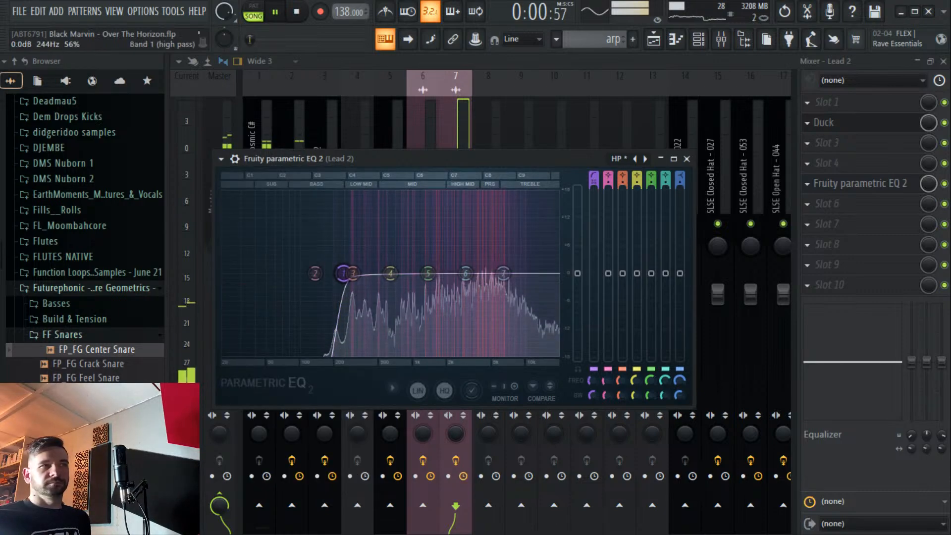
pyautogui.press('Escape')
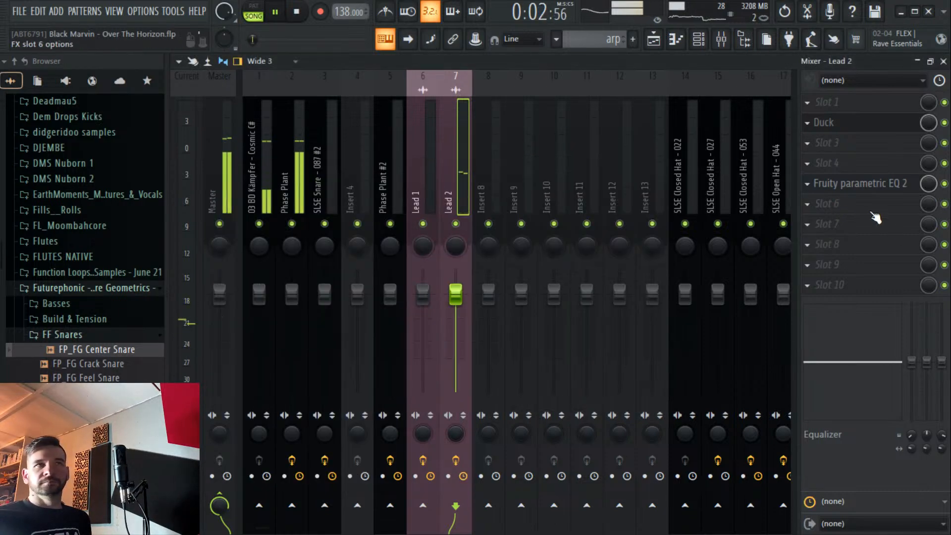
# Add OrilRiver reverb to slot 7 of the Lead 2 track, setting its low gain to HPF and low shelf to 53.5 Hz.
pyautogui.click(844, 231)
pyautogui.moveTo(824, 240)
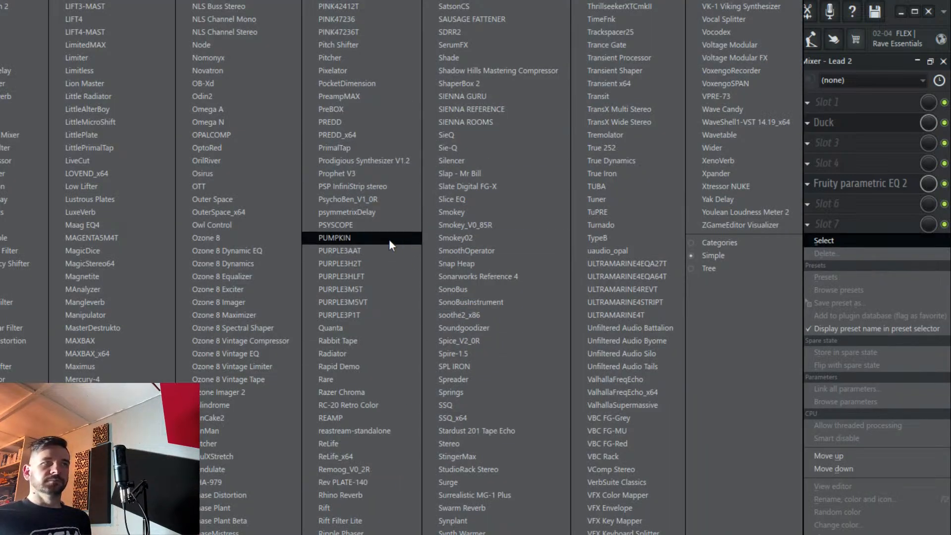
pyautogui.click(225, 165)
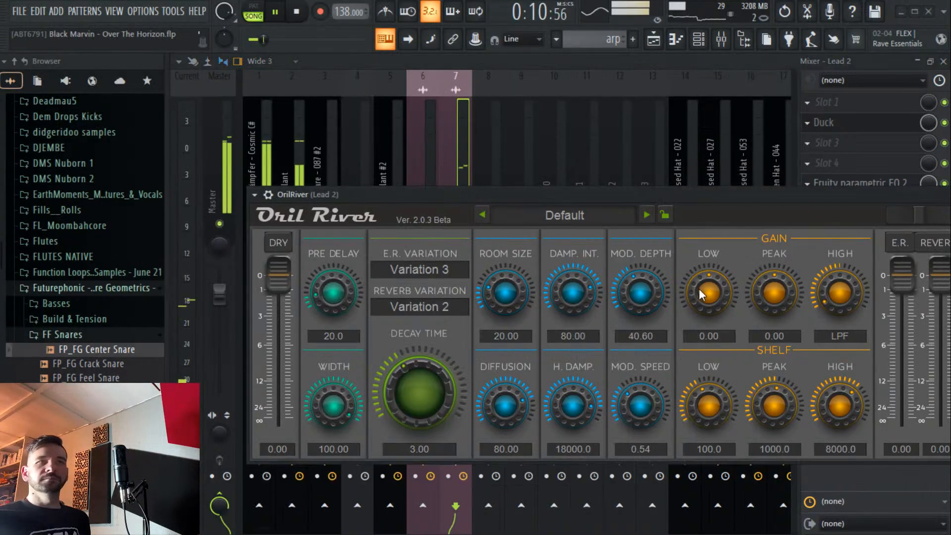
pyautogui.moveTo(701, 295); pyautogui.dragTo(698, 347)
pyautogui.moveTo(702, 382); pyautogui.dragTo(701, 389)
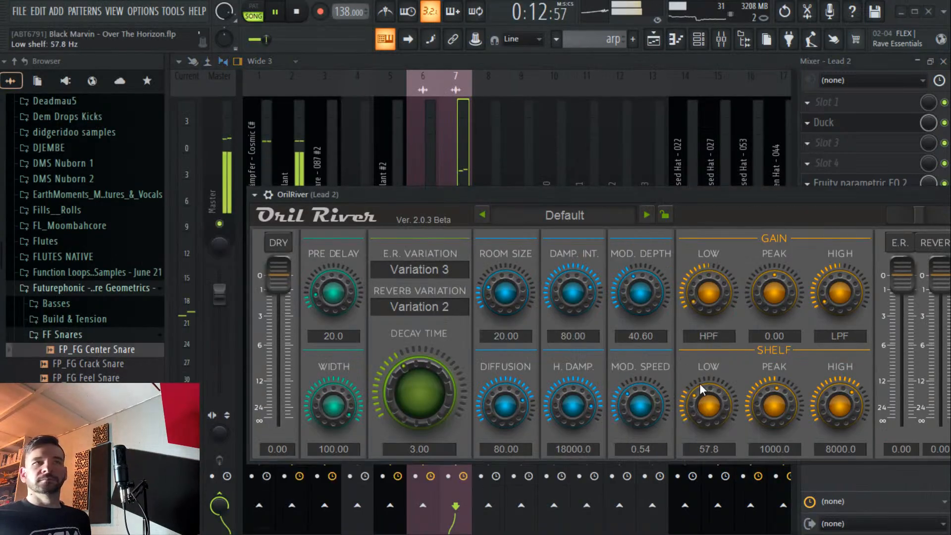
pyautogui.doubleClick(702, 389)
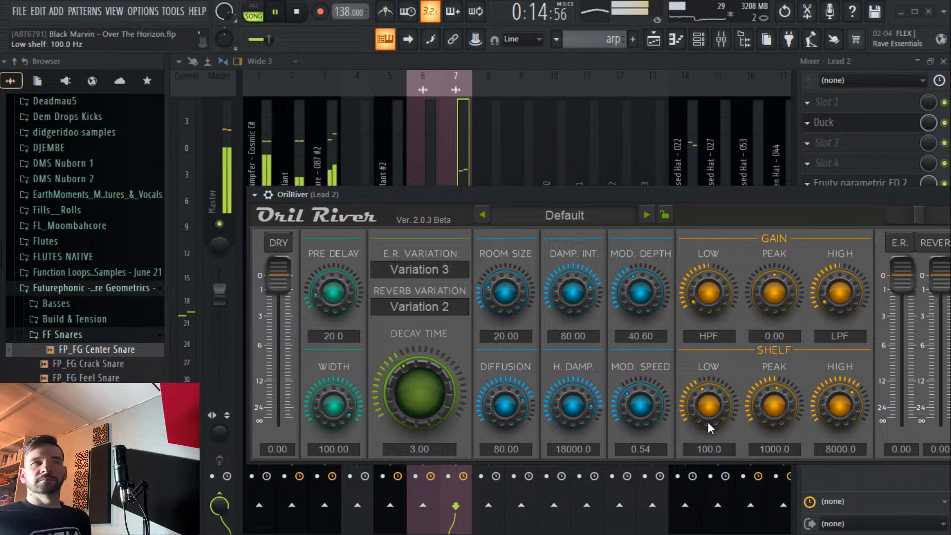
pyautogui.moveTo(708, 421); pyautogui.dragTo(708, 434)
pyautogui.click(296, 11)
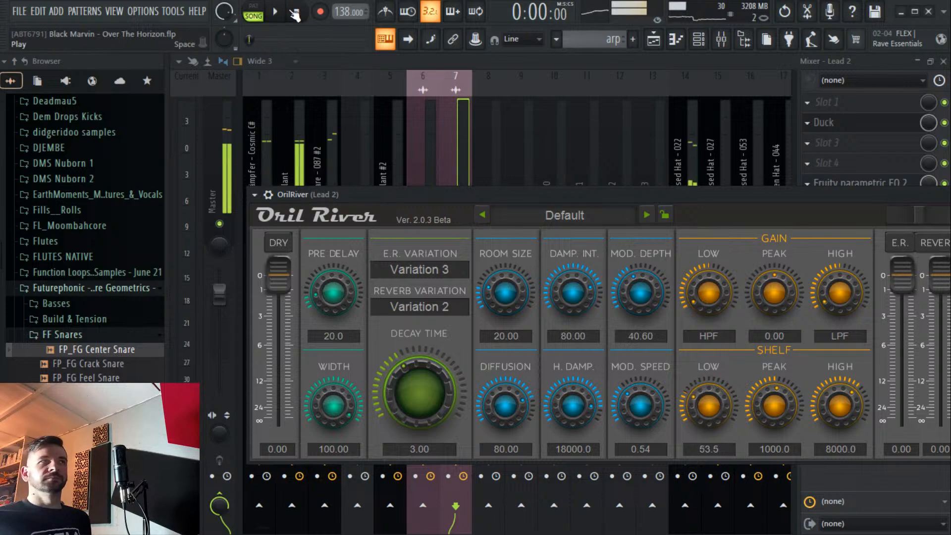
pyautogui.click(275, 11)
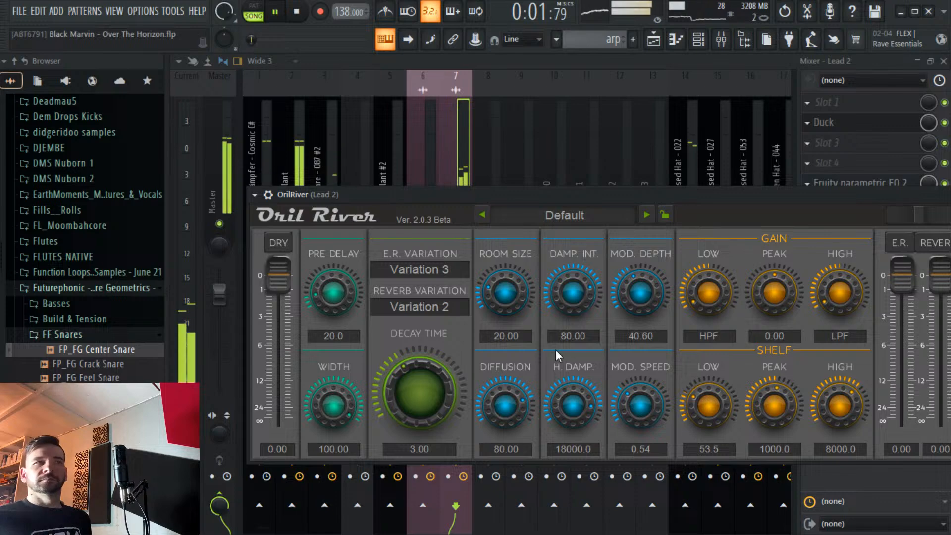
# Set OrilRiver's decay time to 0.89 sec and move the reverb up to slot 2, ahead of Duck.
pyautogui.moveTo(406, 405)
pyautogui.mouseDown()
pyautogui.moveTo(406, 426)
pyautogui.moveTo(406, 405)
pyautogui.mouseUp()
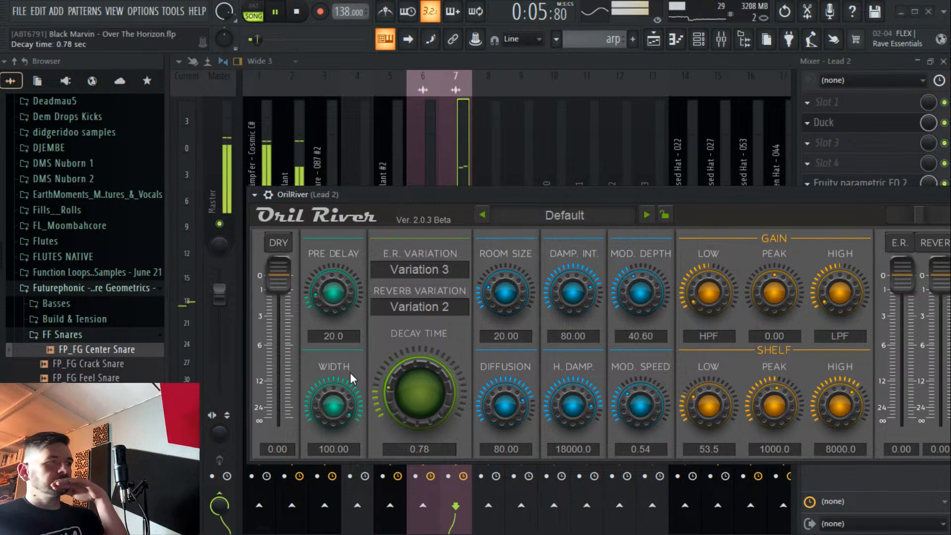
pyautogui.scroll(2, 400, 385)
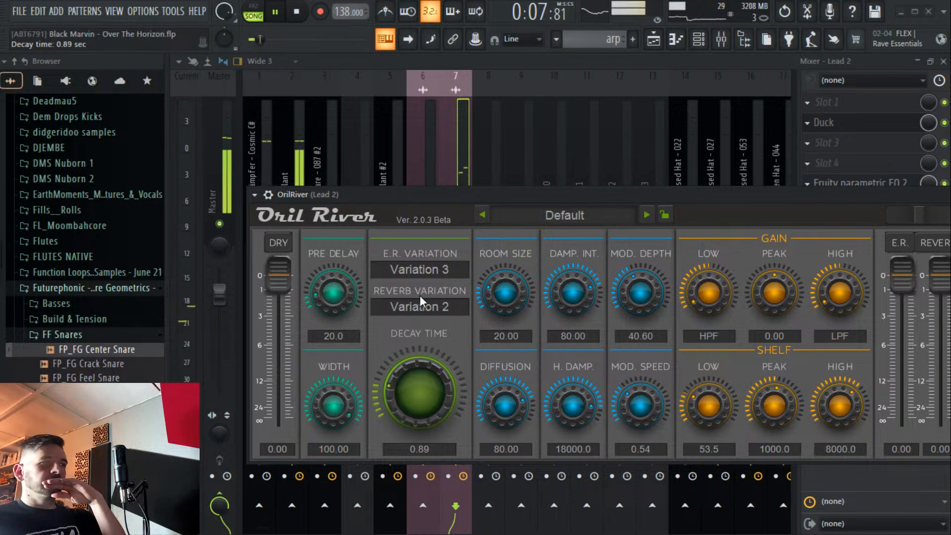
pyautogui.click(461, 144)
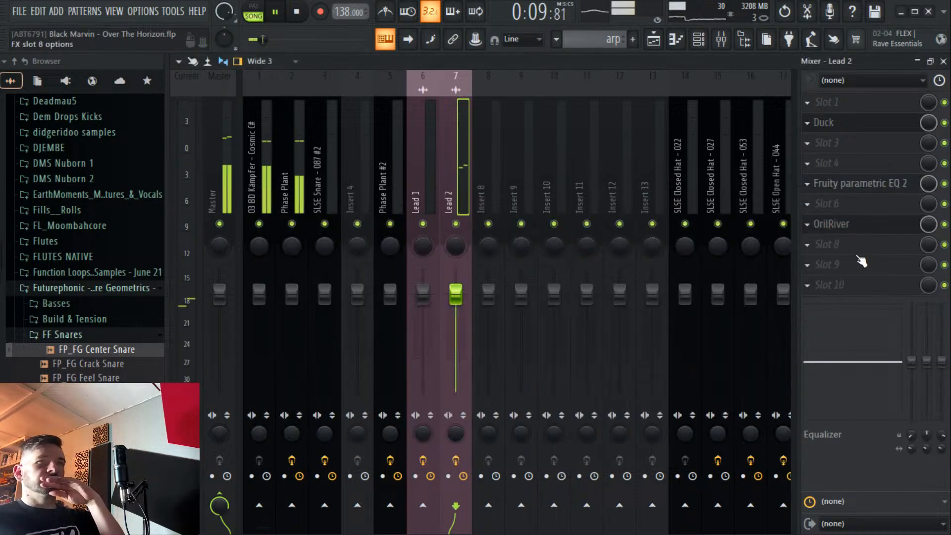
pyautogui.moveTo(859, 224); pyautogui.dragTo(860, 125)
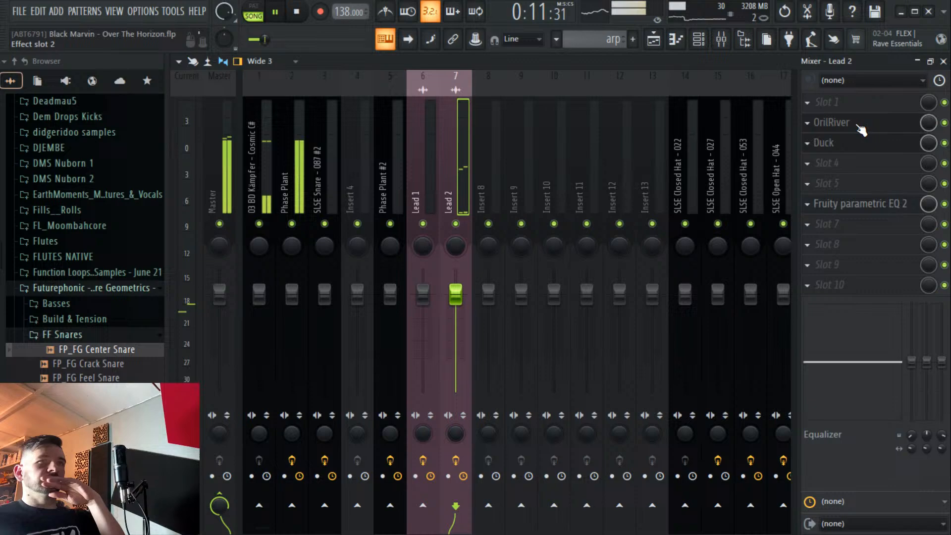
# Add OuterSpace_x64 to slot 5 of the Lead 2 track and load the Marvin Zap 4 preset.
pyautogui.click(857, 191)
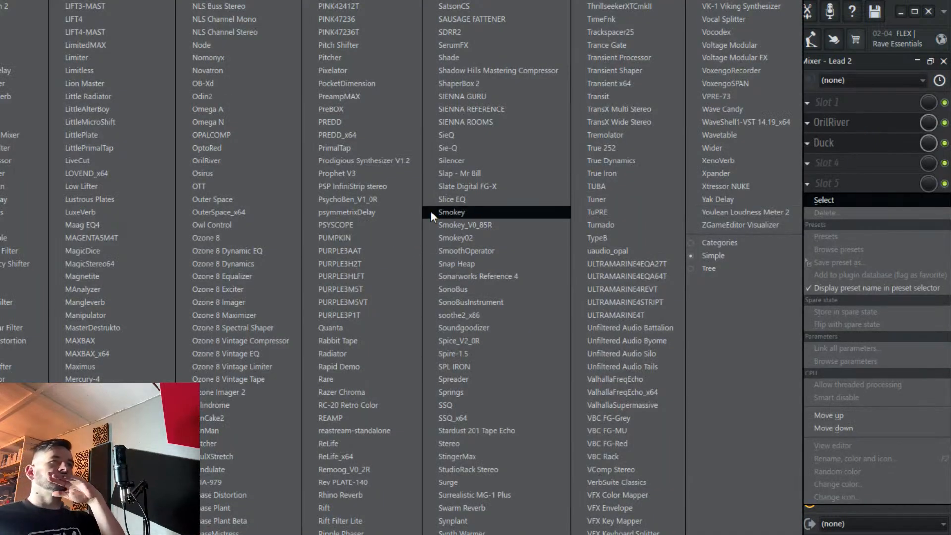
pyautogui.click(287, 211)
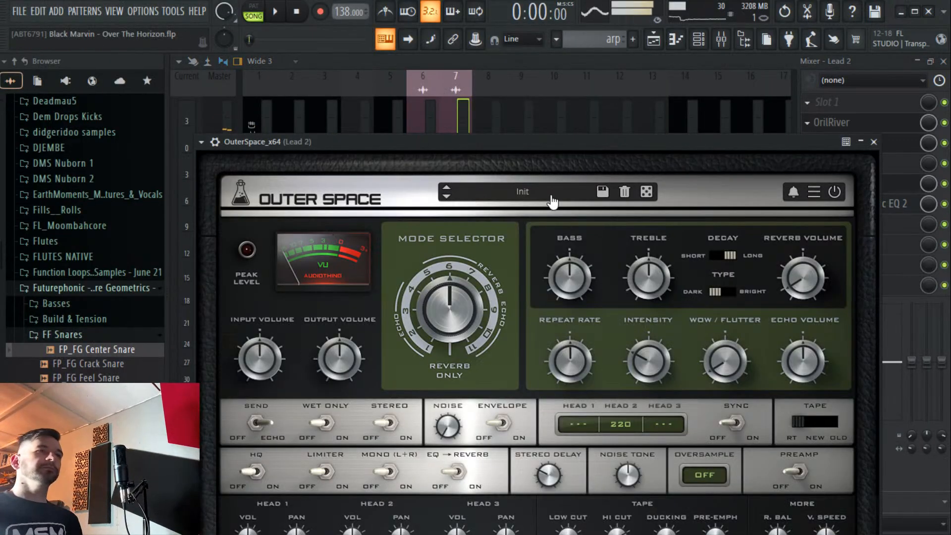
pyautogui.click(548, 194)
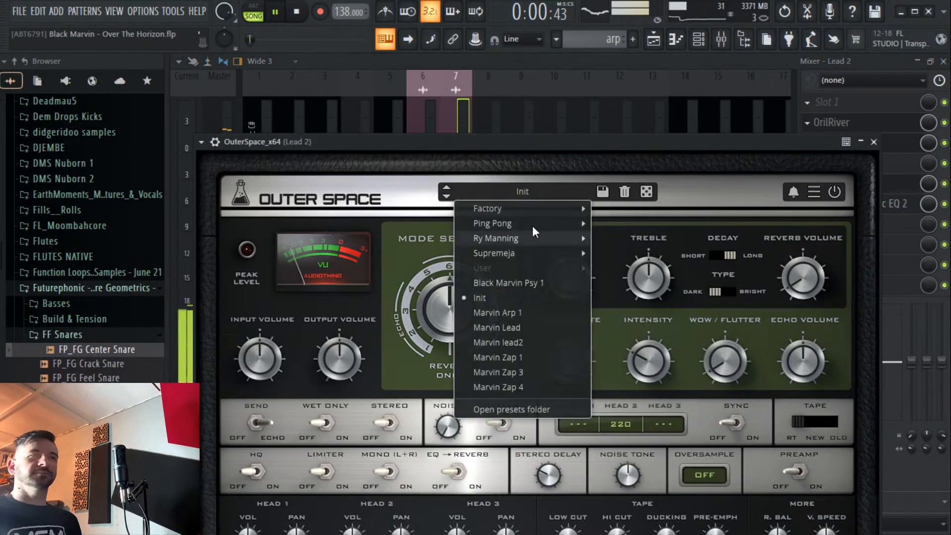
pyautogui.click(545, 387)
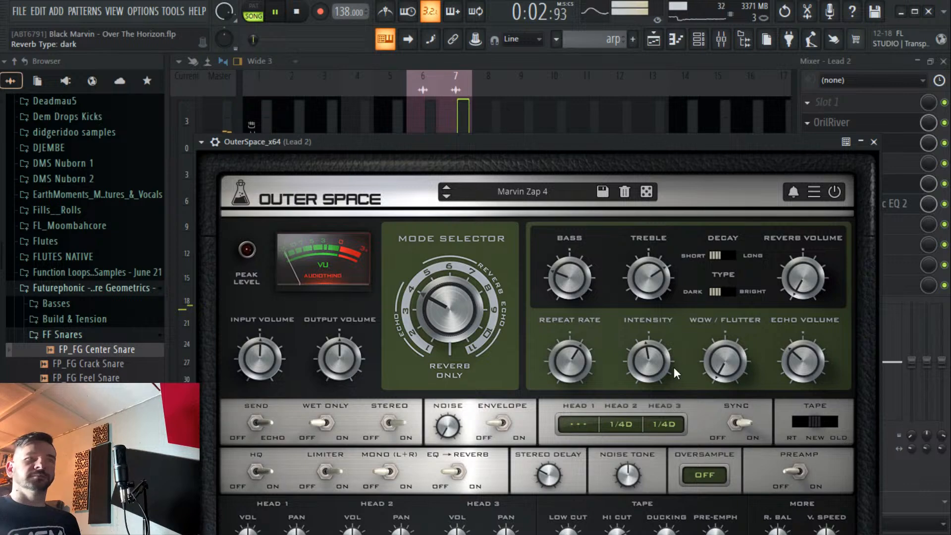
# Set Outer Space's Head 2 repeat rate to 1/8D and its intensity to 42%.
pyautogui.click(621, 424)
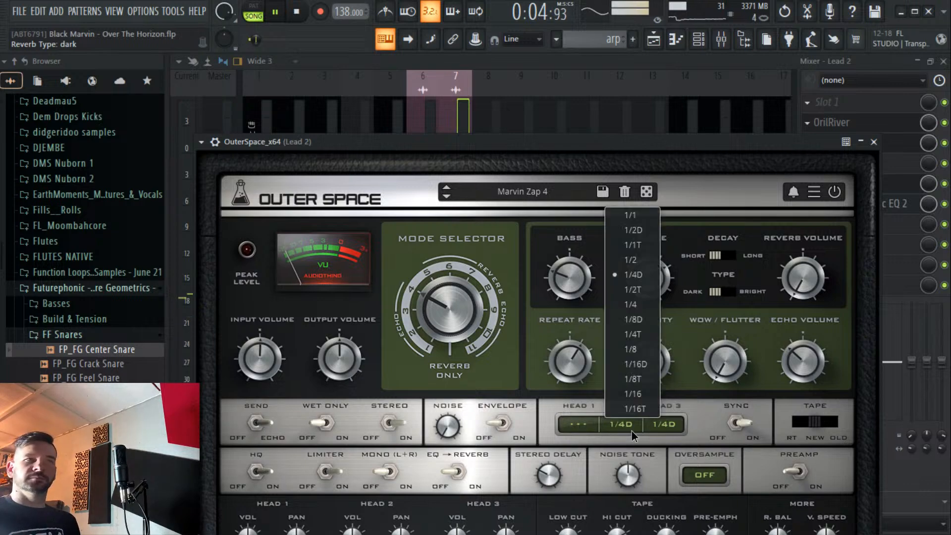
pyautogui.click(643, 349)
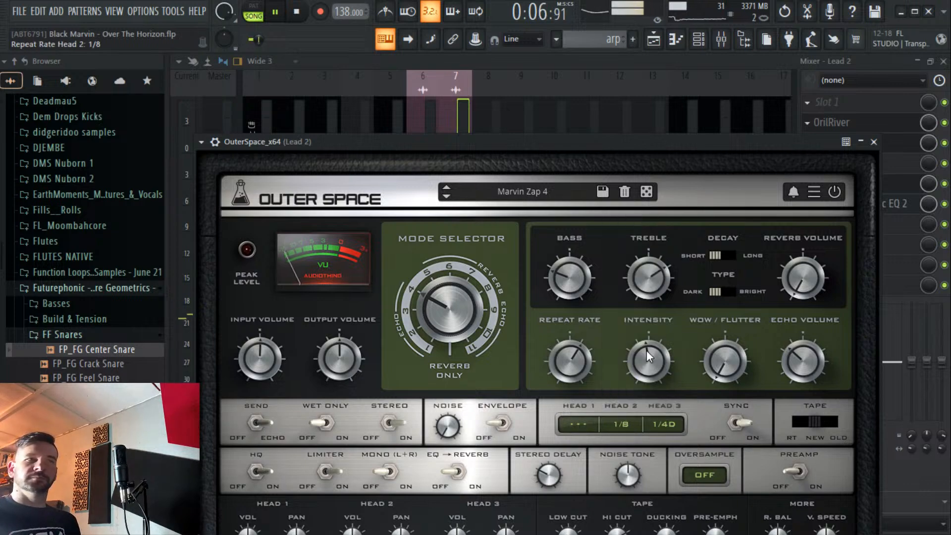
pyautogui.click(629, 423)
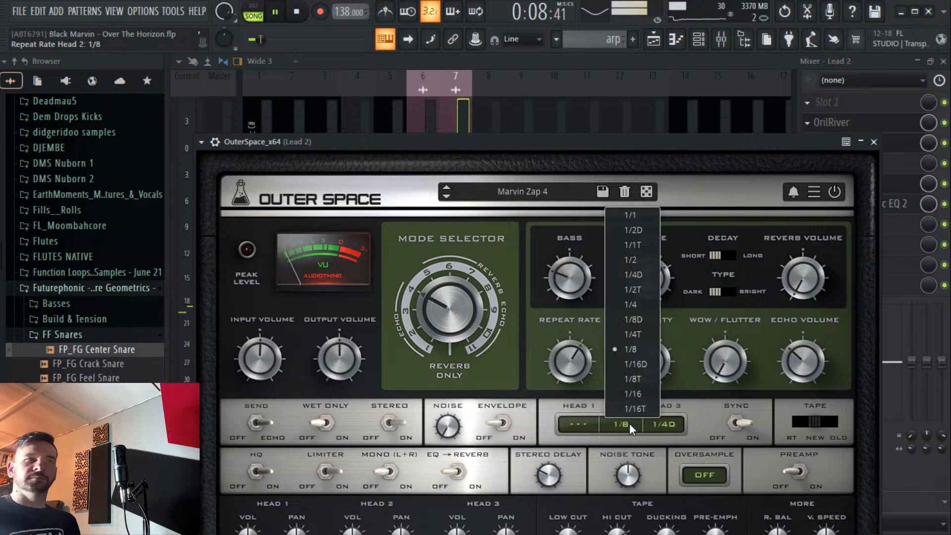
pyautogui.click(648, 324)
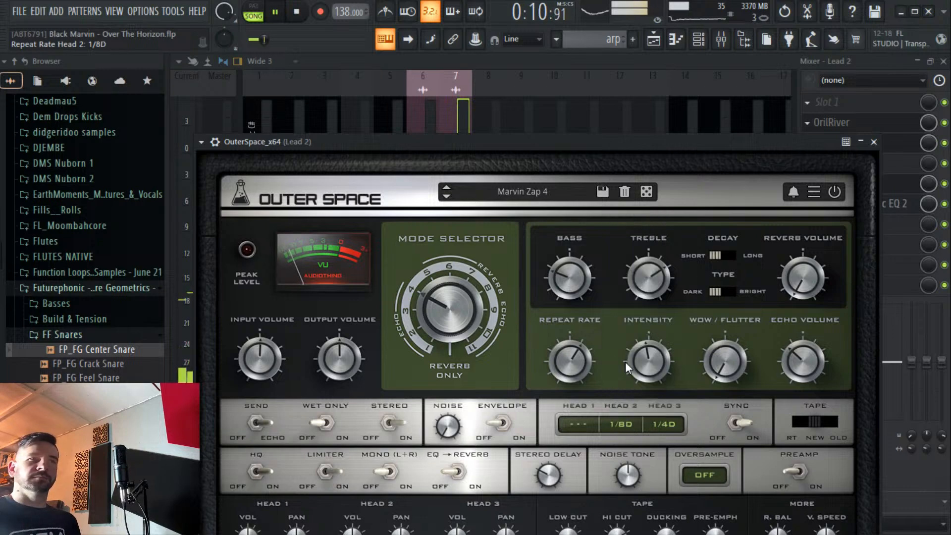
pyautogui.moveTo(625, 362); pyautogui.dragTo(642, 368)
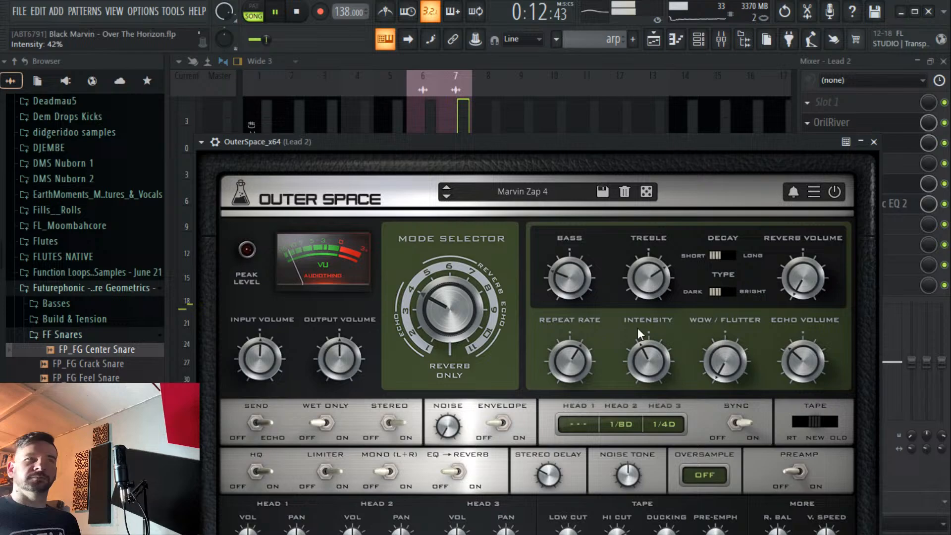
# Trim the end of the Lead 2 audio clip on Track 6 so it stops at bar 9.
pyautogui.click(455, 103)
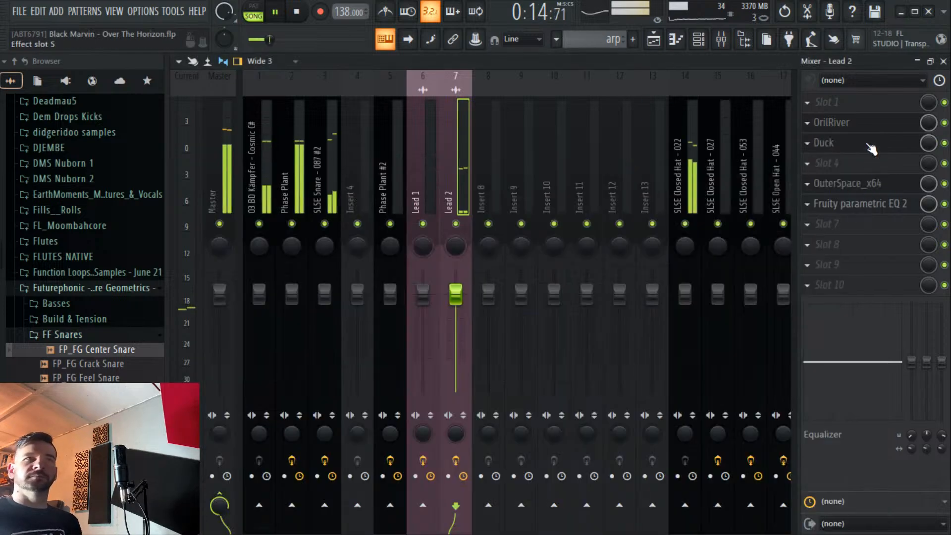
pyautogui.press('F5')
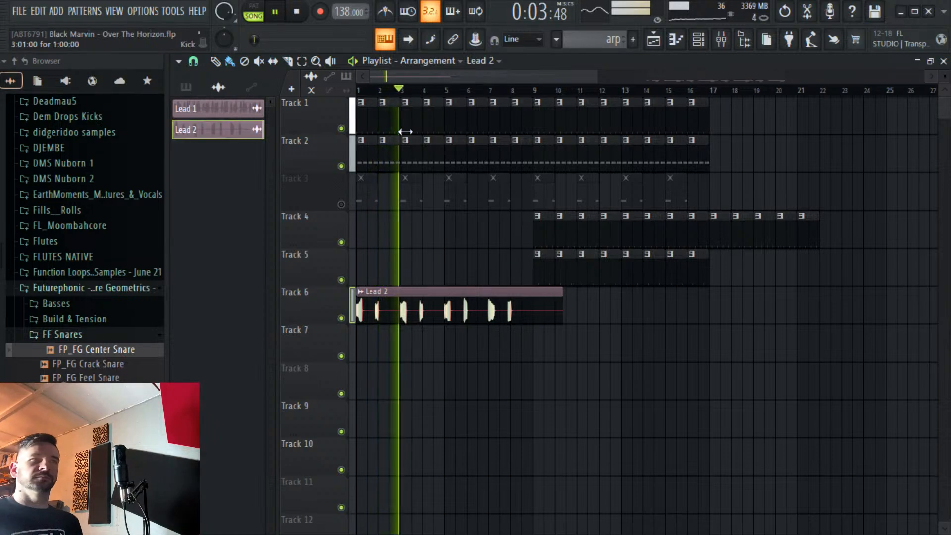
pyautogui.click(287, 61)
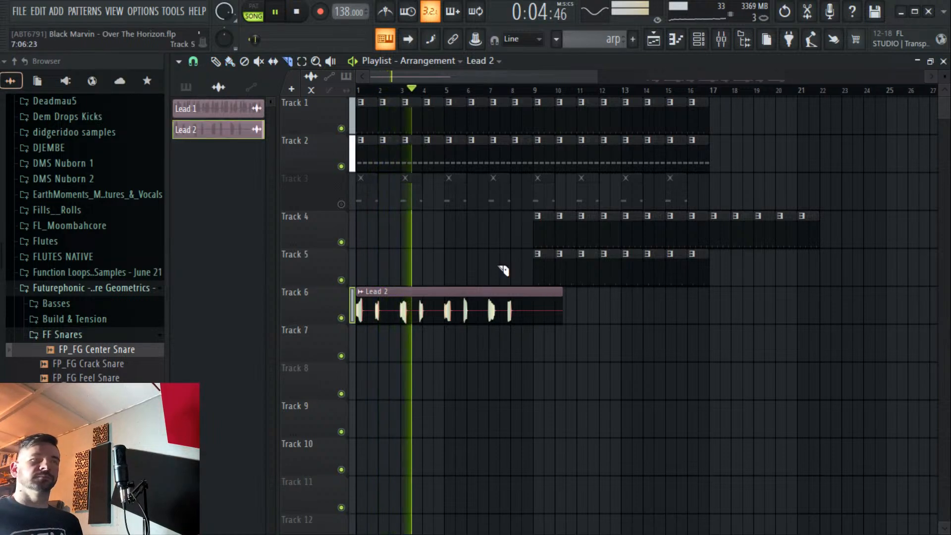
pyautogui.click(540, 338)
pyautogui.rightClick(558, 303)
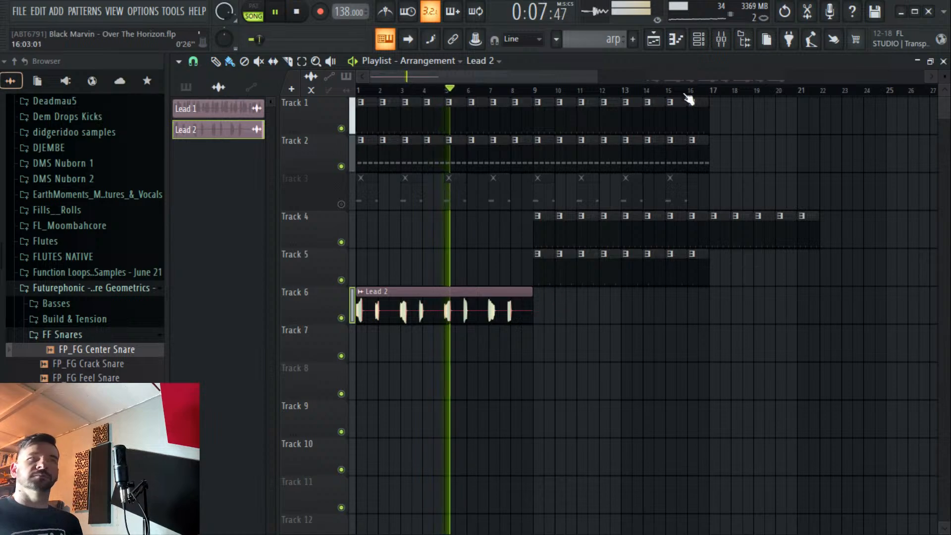
# Set Outer Space's tape low cut to 403 Hz and its hi cut to 3.5 kHz on the Lead 2 track.
pyautogui.press('F9')
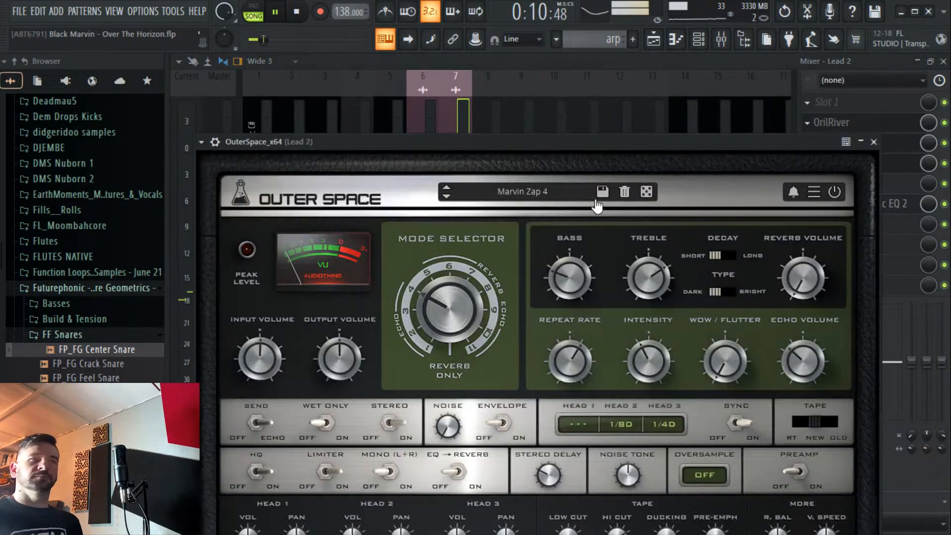
pyautogui.moveTo(599, 144); pyautogui.dragTo(587, 65)
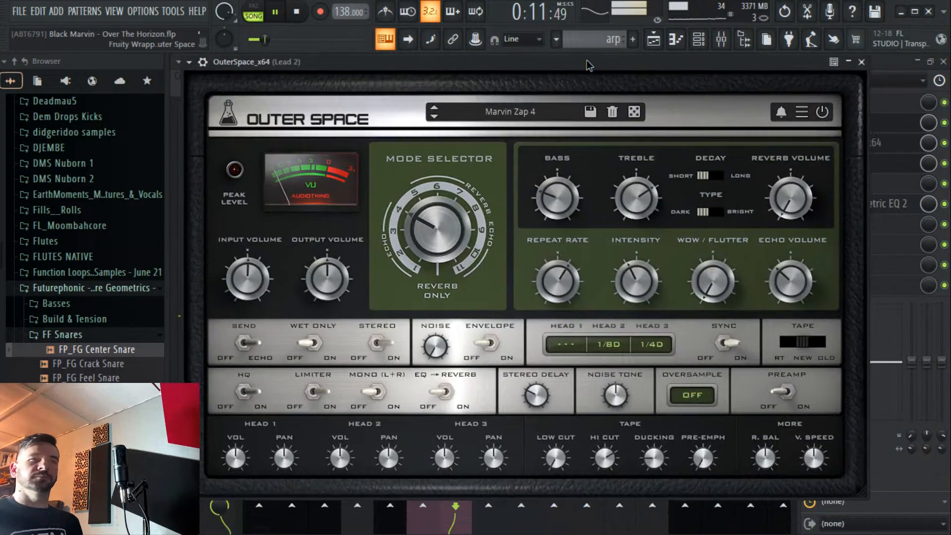
pyautogui.moveTo(572, 450); pyautogui.dragTo(567, 429)
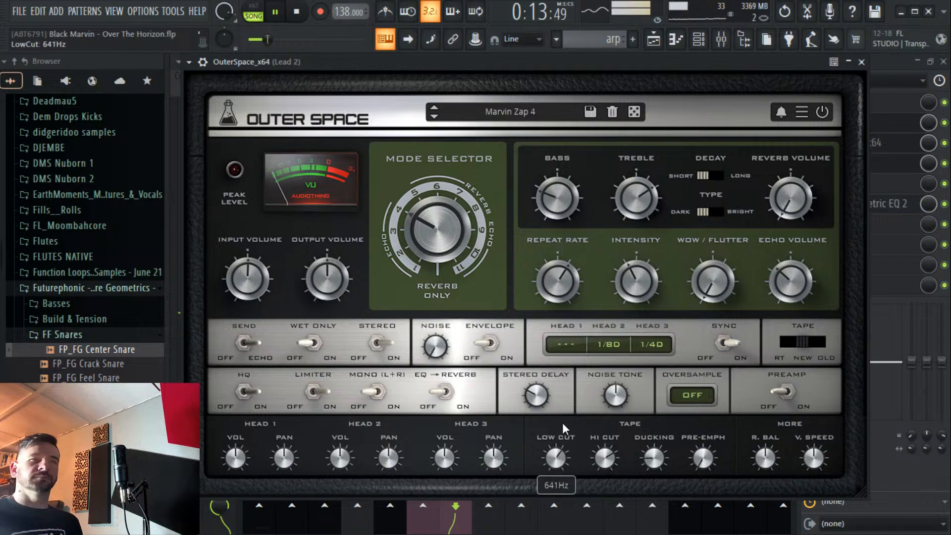
pyautogui.moveTo(558, 462); pyautogui.dragTo(558, 468)
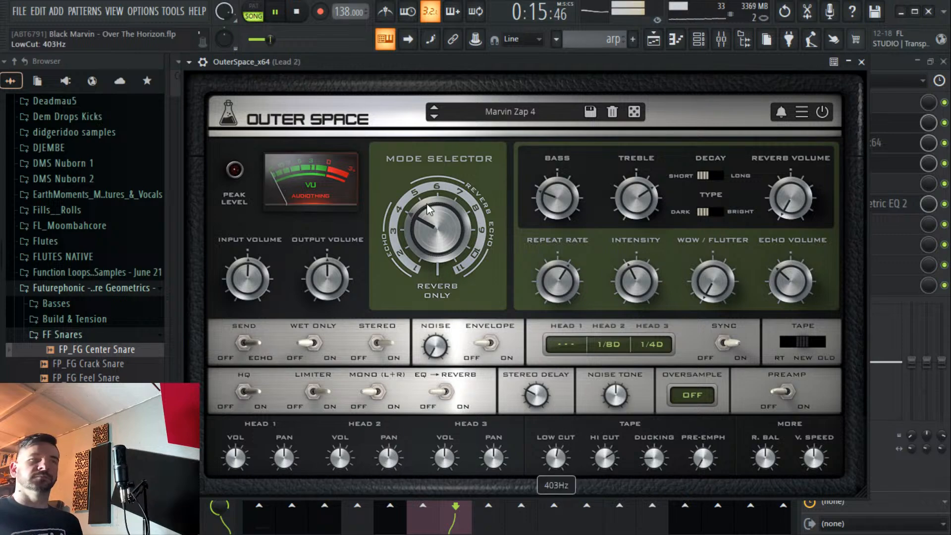
pyautogui.click(264, 15)
pyautogui.click(265, 15)
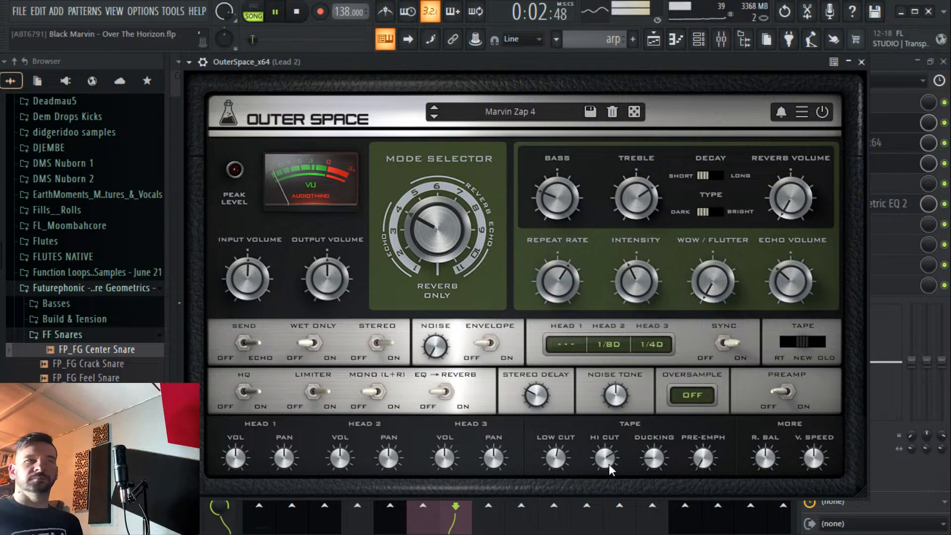
pyautogui.moveTo(608, 464); pyautogui.dragTo(610, 457)
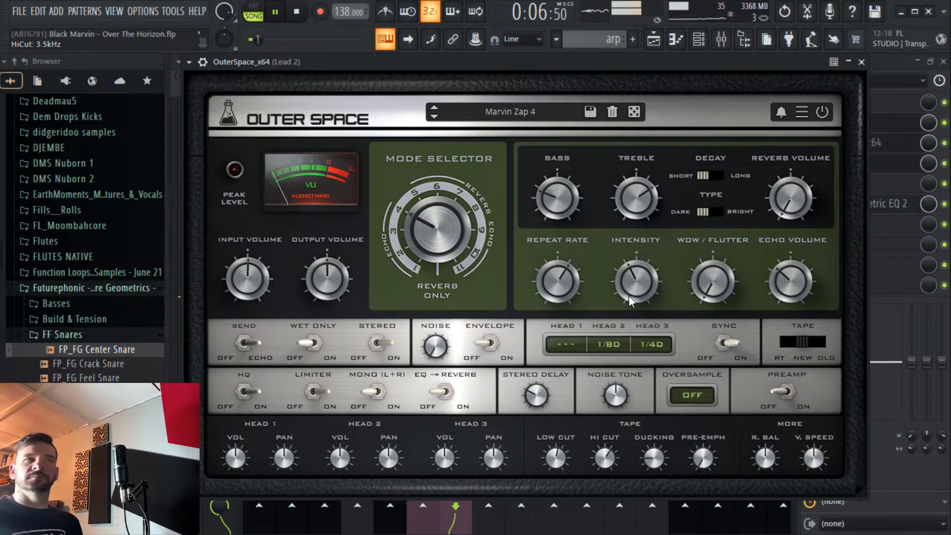
# Set Outer Space's Head 2 repeat rate to 1/2D.
pyautogui.click(617, 351)
pyautogui.click(625, 422)
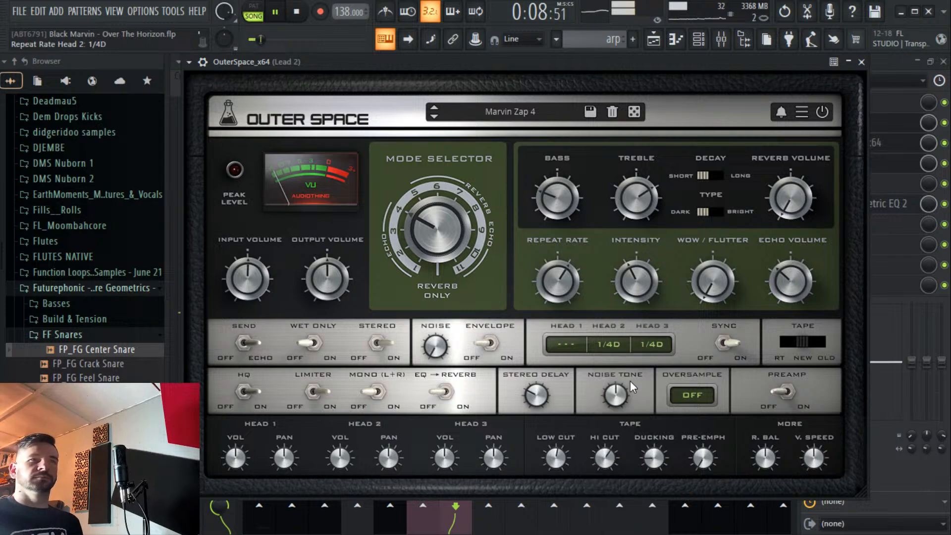
pyautogui.click(617, 345)
pyautogui.click(626, 381)
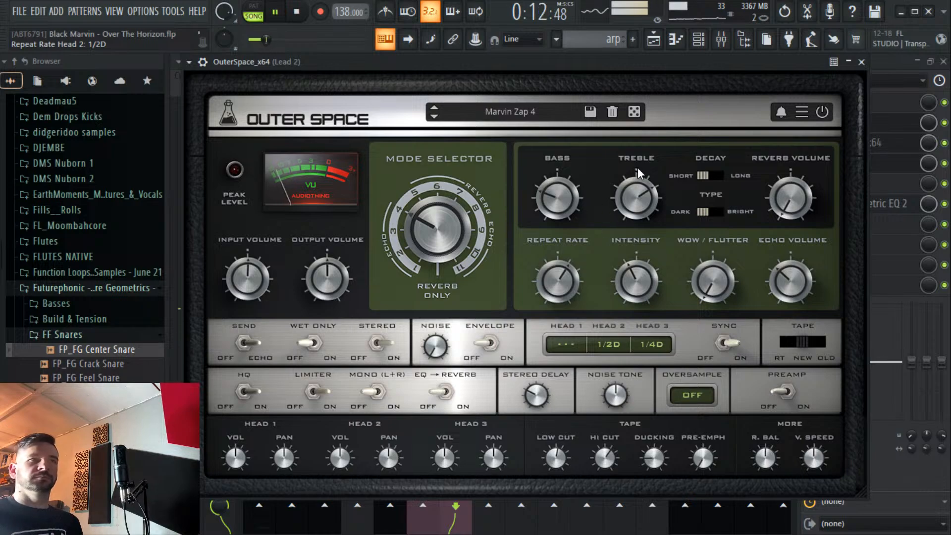
# Close the Outer Space window and move the effect up to slot 2 of the Lead 2 track, ahead of OrilRiver.
pyautogui.click(861, 62)
pyautogui.click(653, 40)
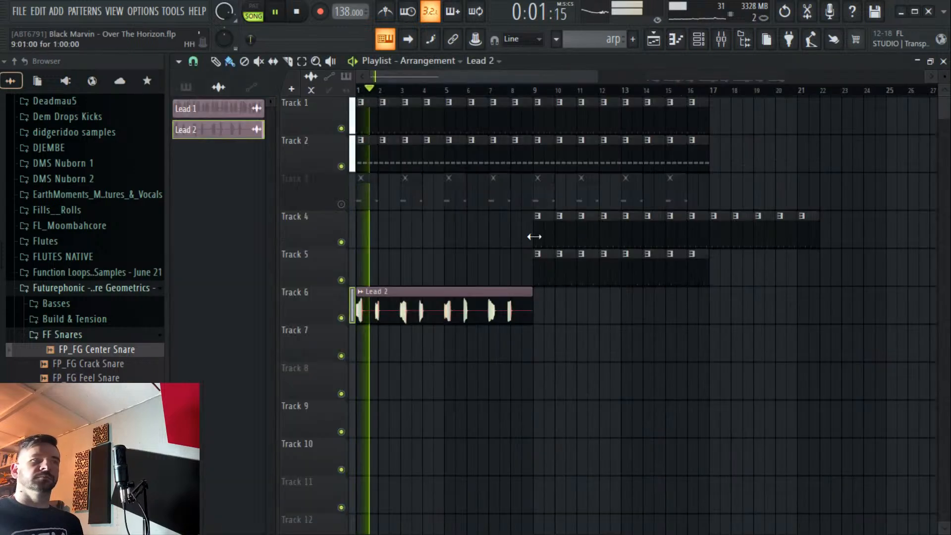
pyautogui.click(721, 39)
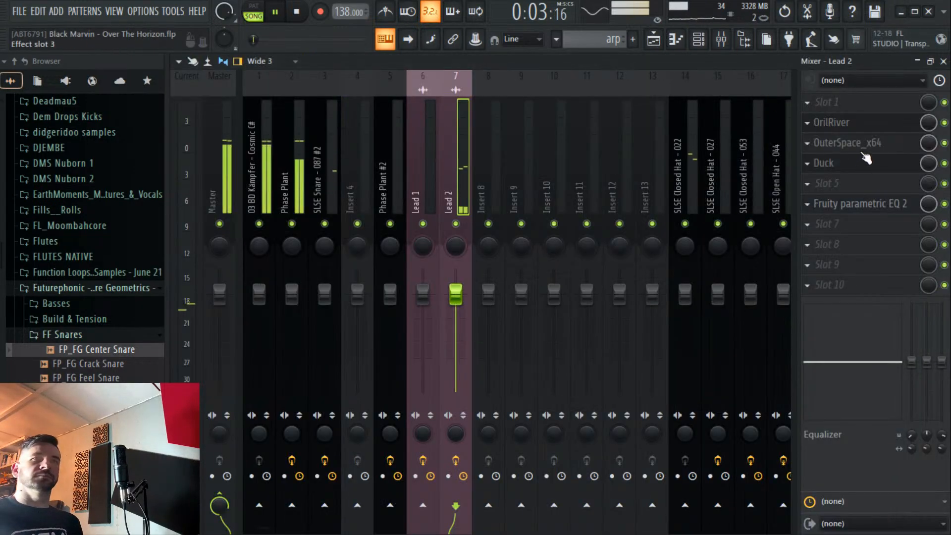
pyautogui.moveTo(841, 132); pyautogui.dragTo(852, 148)
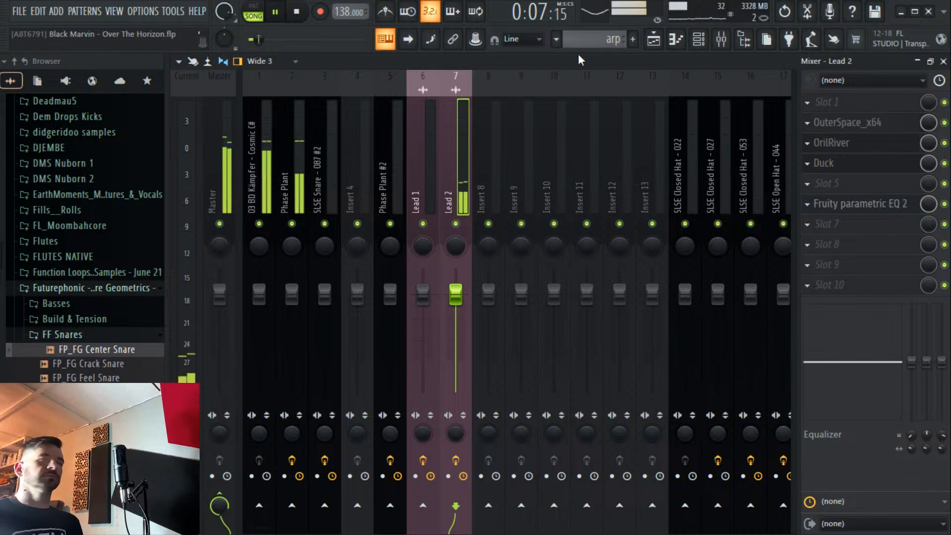
# Duplicate the Lead 2 clip on Track 6 to bar 9 and remove the HH clips on Track 4 from bar 17 onward.
pyautogui.click(674, 42)
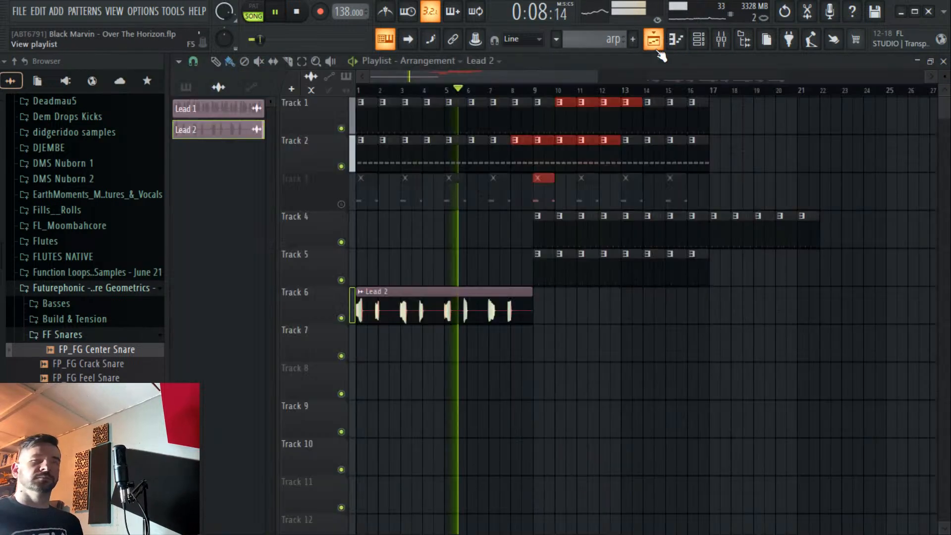
pyautogui.click(538, 297)
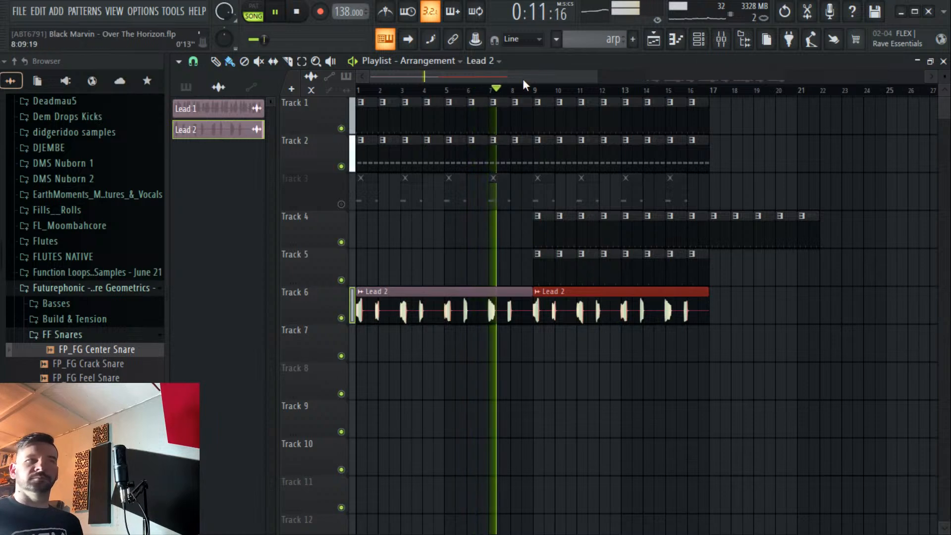
pyautogui.scroll(2, 525, 88)
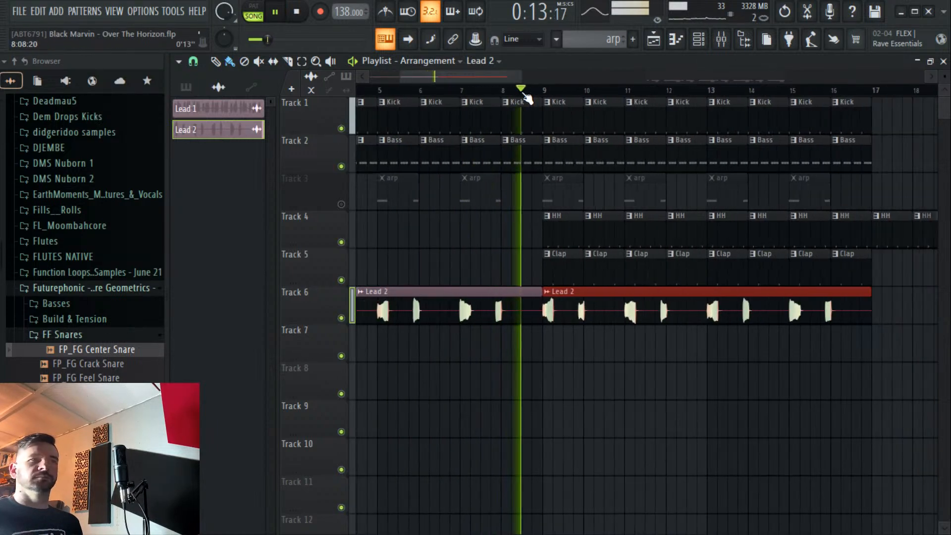
pyautogui.scroll(-3, 527, 98)
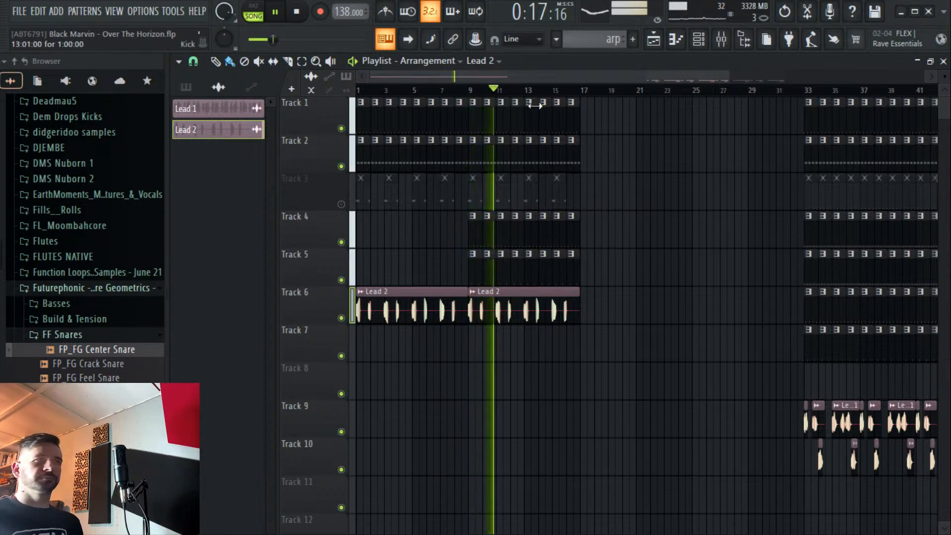
# Create a break in bar 8 by removing its bass clip and shortening its kick clip to a short opening piece.
pyautogui.click(431, 93)
pyautogui.scroll(2, 448, 94)
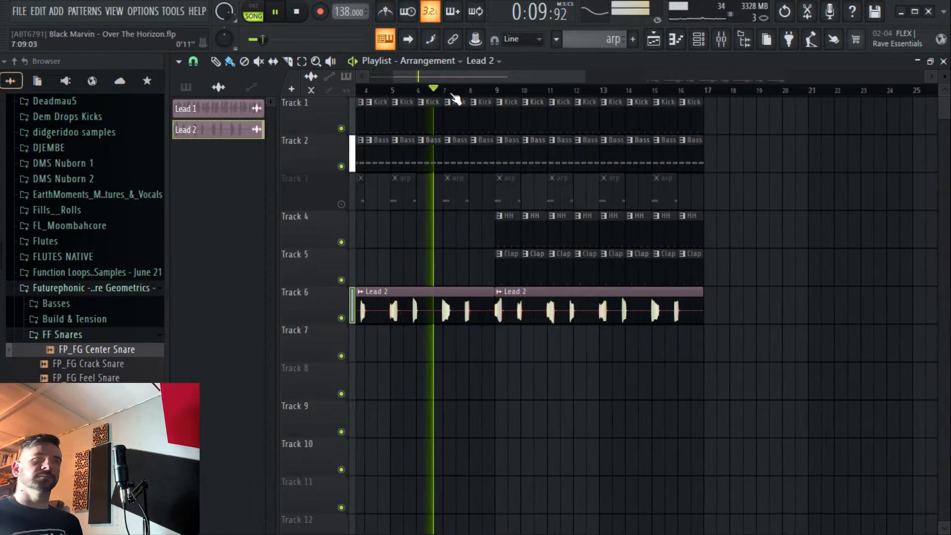
pyautogui.rightClick(497, 148)
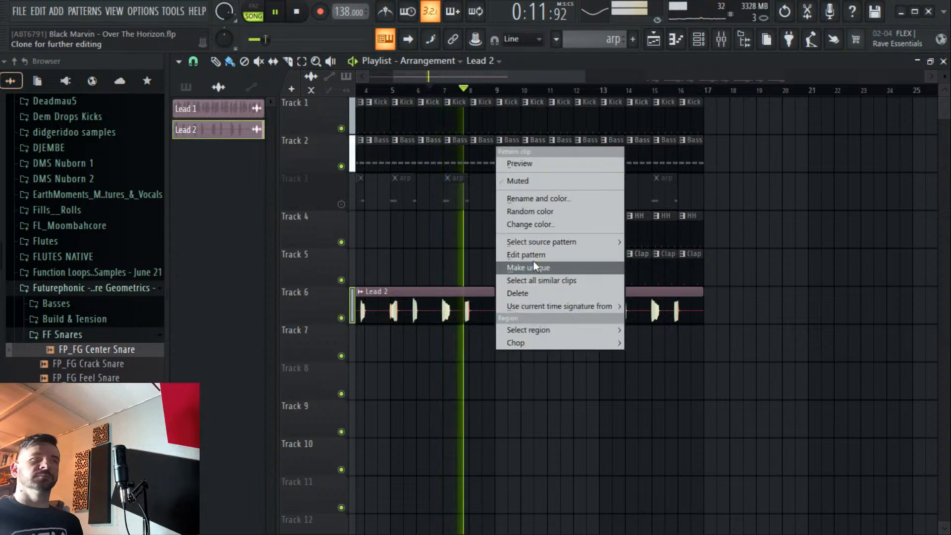
pyautogui.click(435, 219)
pyautogui.click(468, 93)
pyautogui.scroll(2, 503, 94)
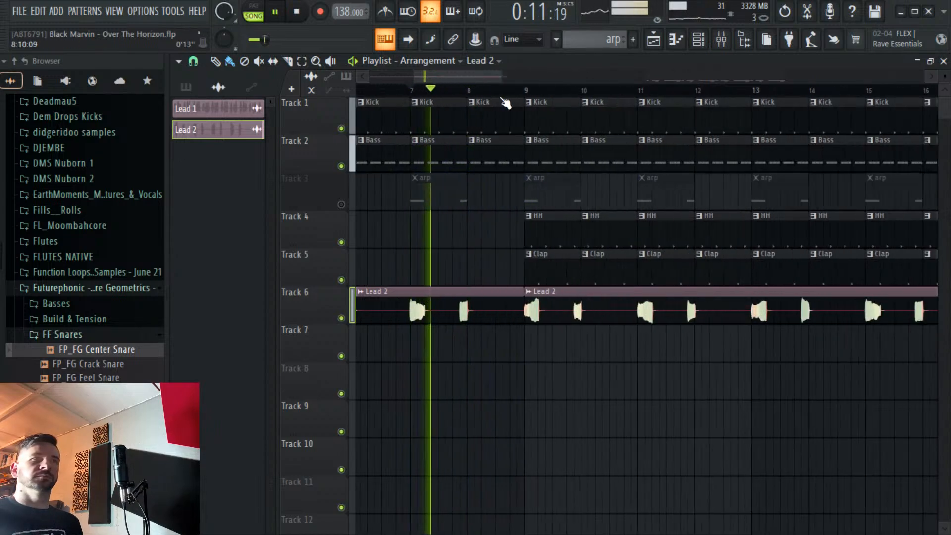
pyautogui.rightClick(514, 104)
pyautogui.rightClick(502, 152)
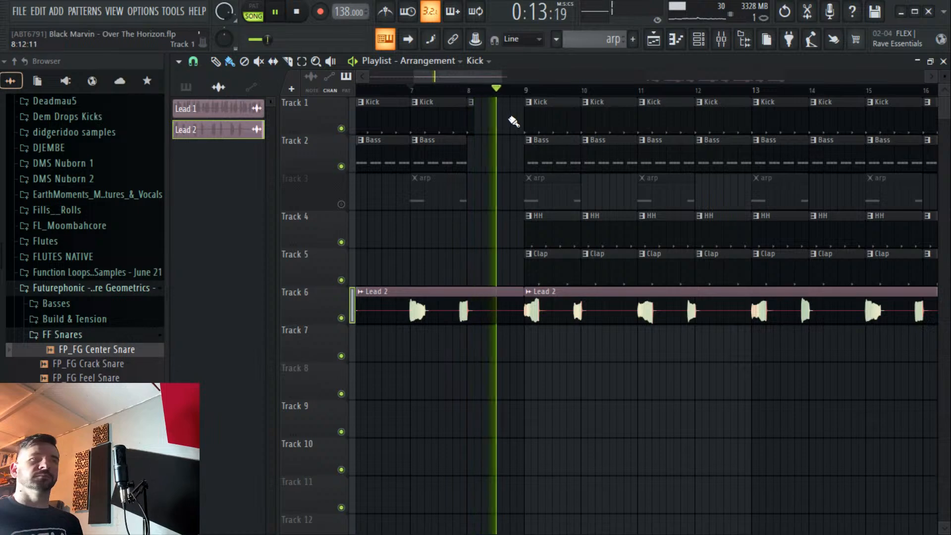
# Add a short Kick clip on Track 1 and a short Bass clip on Track 4 at the end of bar 8.
pyautogui.click(458, 157)
pyautogui.click(511, 125)
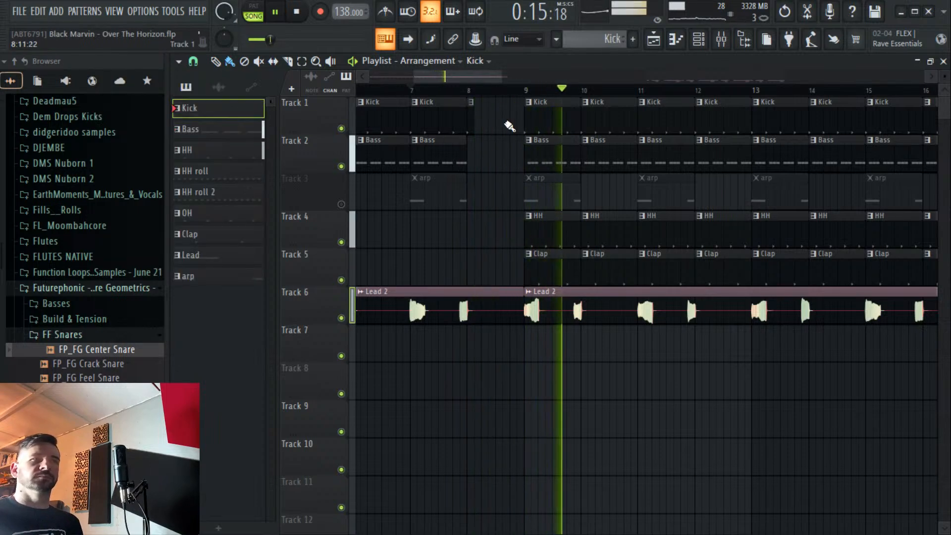
pyautogui.press('Down')
pyautogui.click(471, 239)
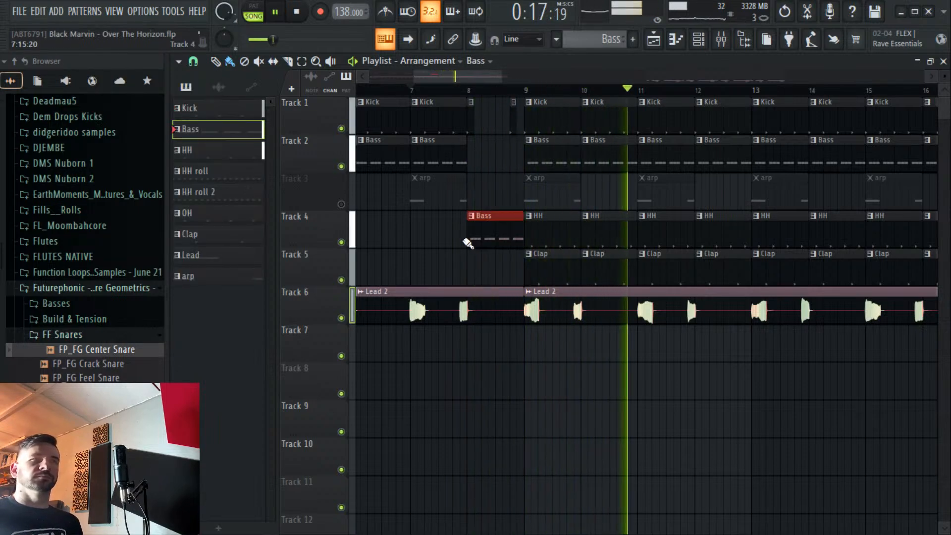
pyautogui.moveTo(470, 238); pyautogui.dragTo(517, 238)
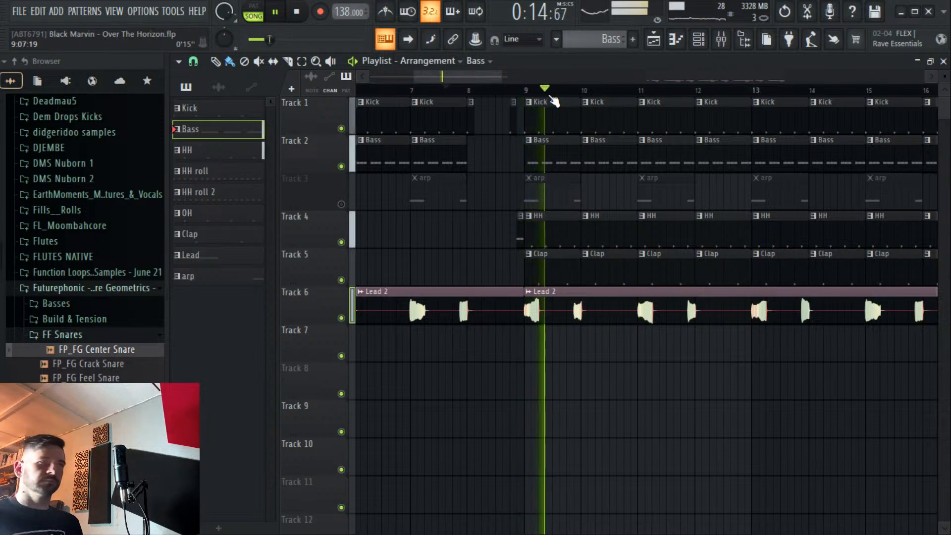
# Play through the break into bar 9, stop playback and set the playback position to the start of bar 9.
pyautogui.scroll(-4, 574, 90)
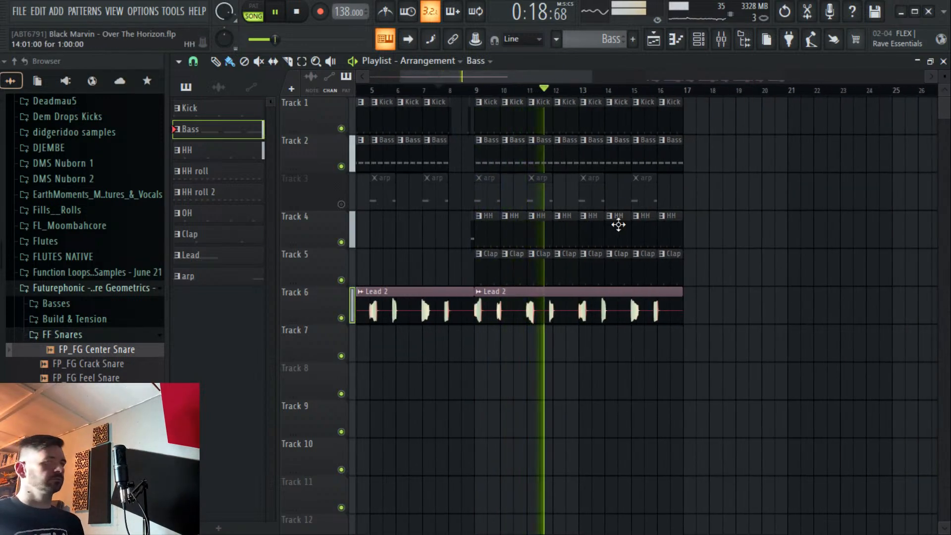
pyautogui.moveTo(644, 113); pyautogui.dragTo(611, 110)
pyautogui.press('space')
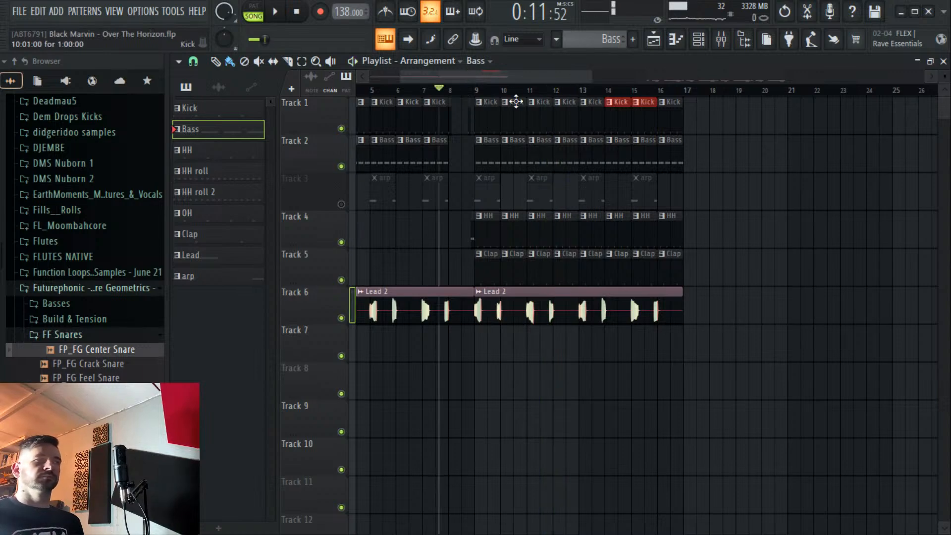
pyautogui.rightClick(473, 102)
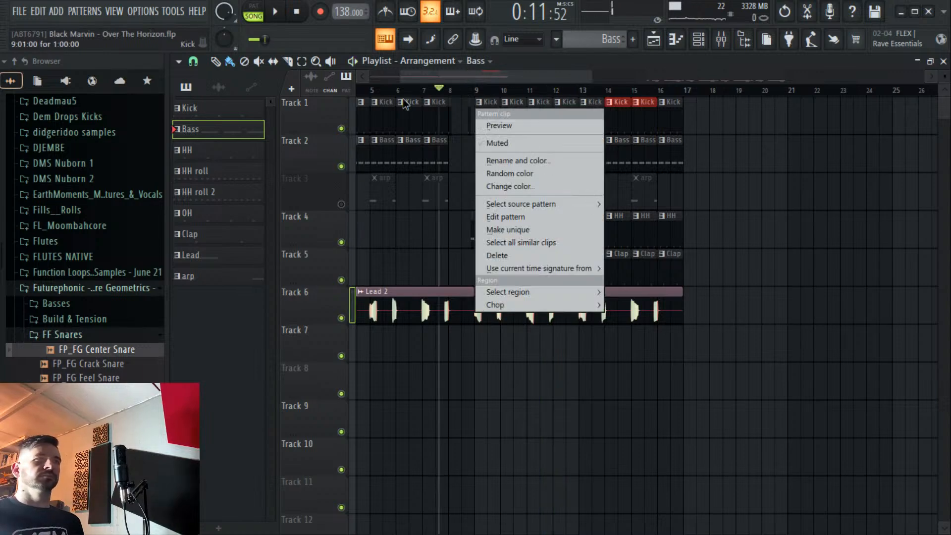
pyautogui.click(458, 106)
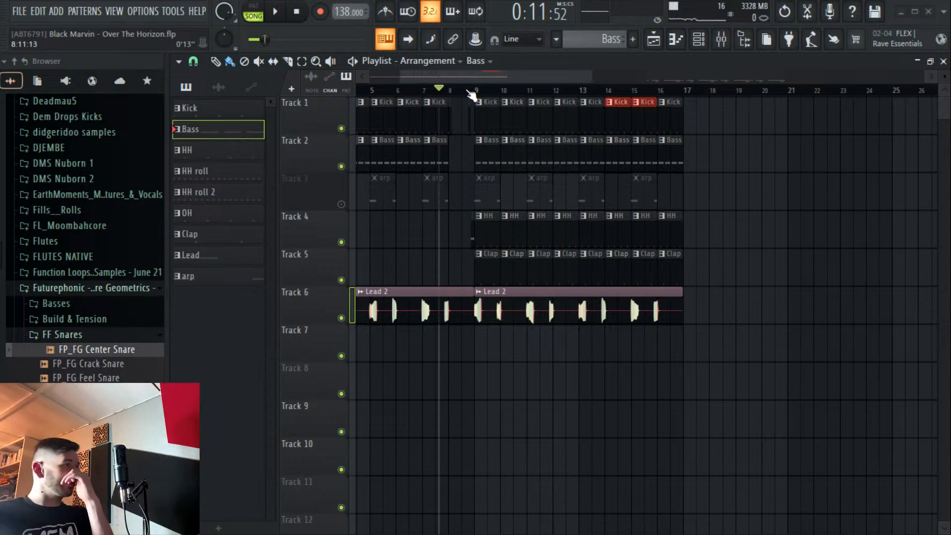
pyautogui.click(474, 86)
pyautogui.scroll(4, 475, 88)
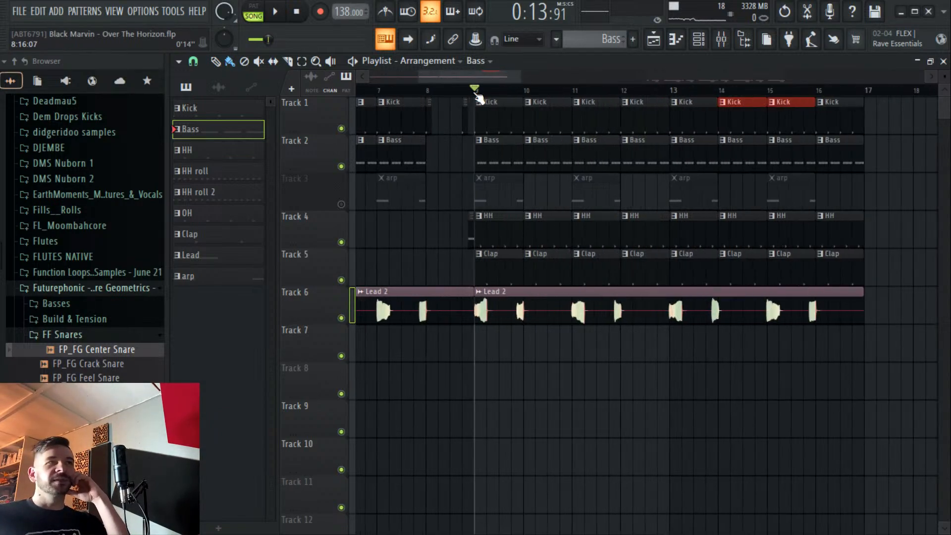
pyautogui.scroll(-4, 477, 95)
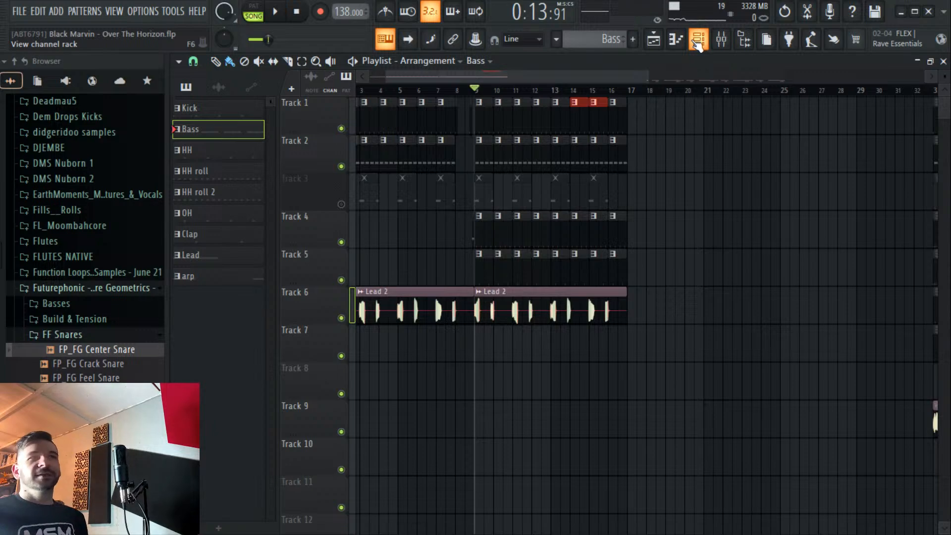
pyautogui.click(698, 44)
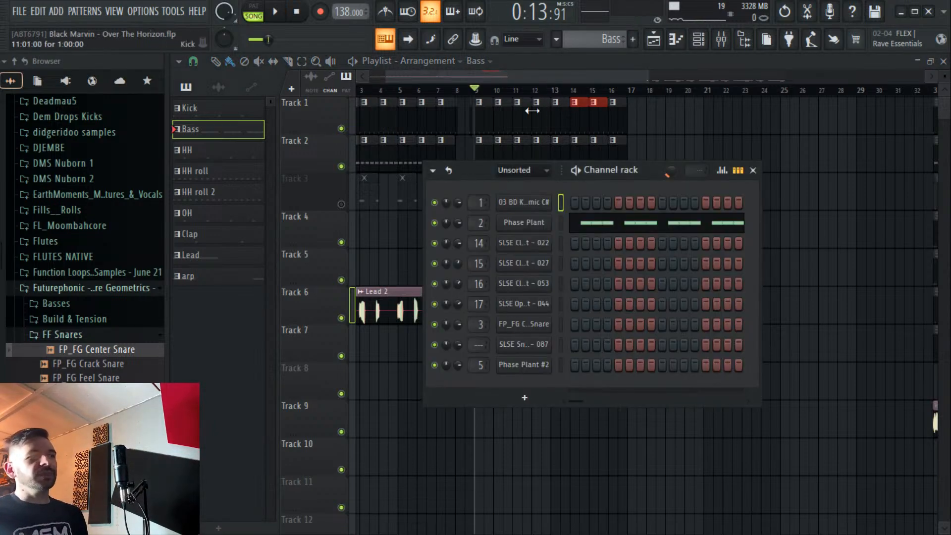
pyautogui.press('F6')
pyautogui.scroll(5, 473, 97)
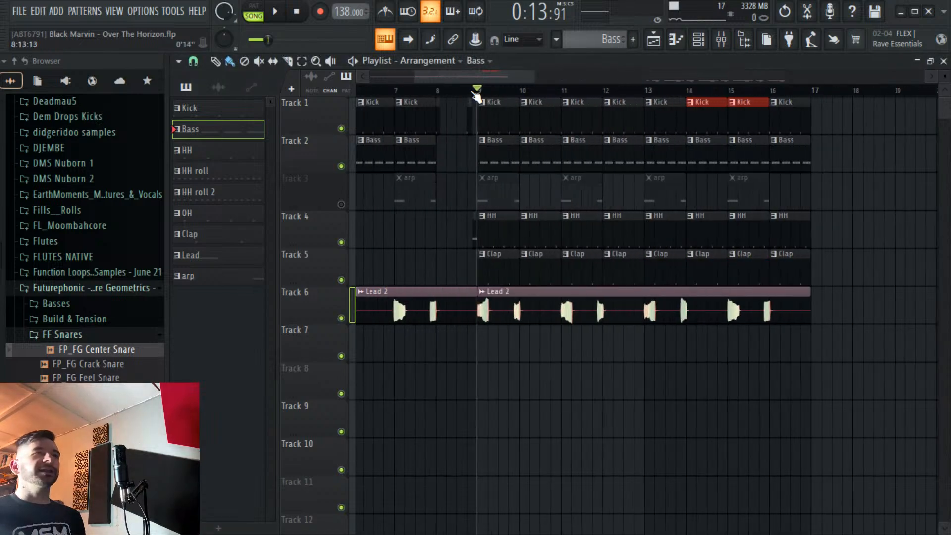
pyautogui.scroll(-4, 474, 98)
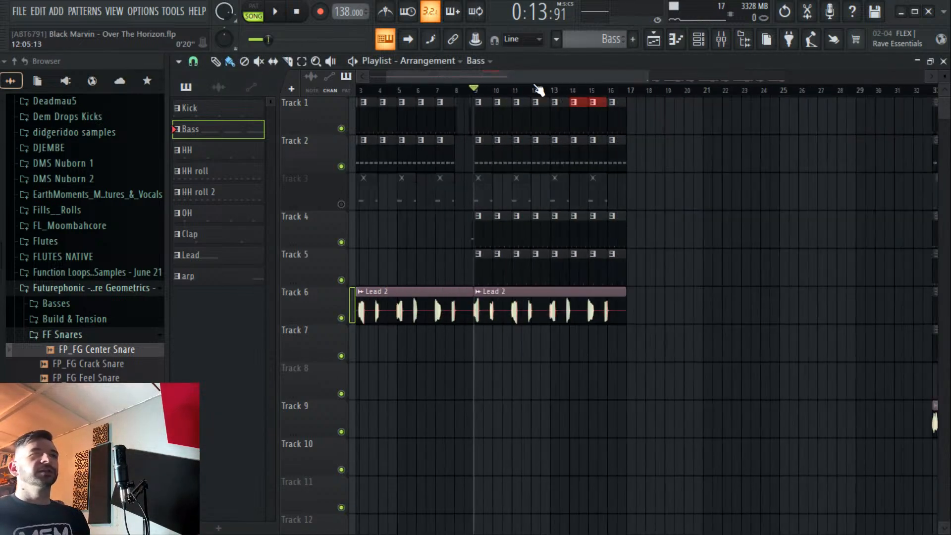
# Make arp the active pattern and show its channels in the channel rack.
pyautogui.click(606, 39)
pyautogui.click(617, 136)
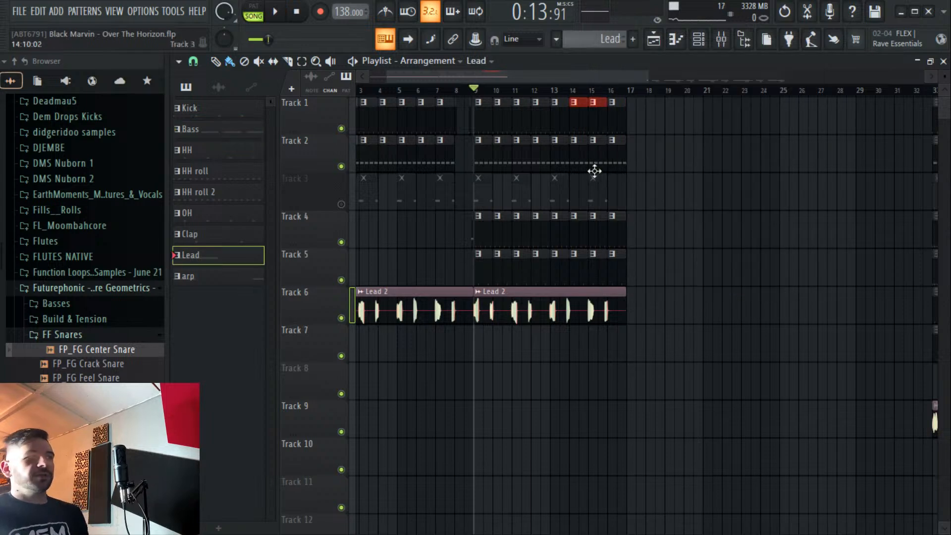
pyautogui.click(608, 38)
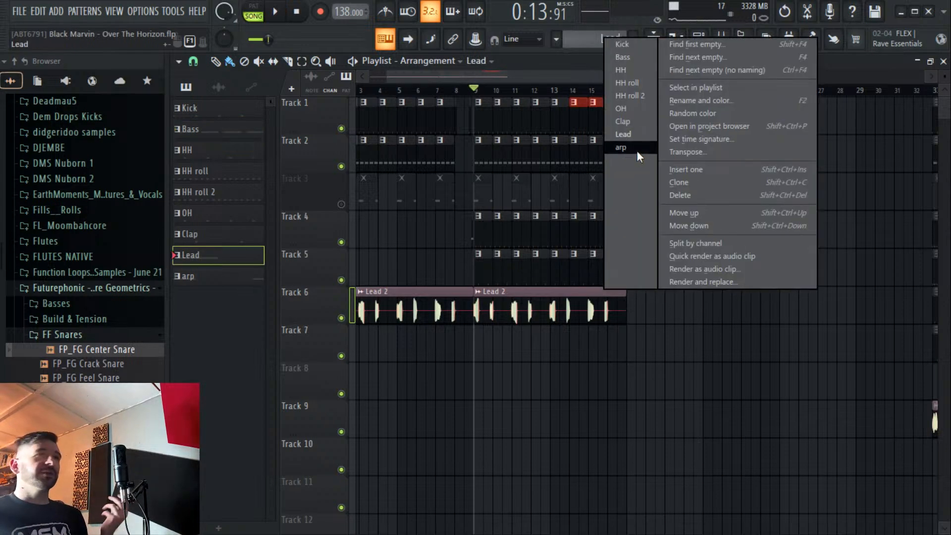
pyautogui.click(637, 148)
pyautogui.click(698, 39)
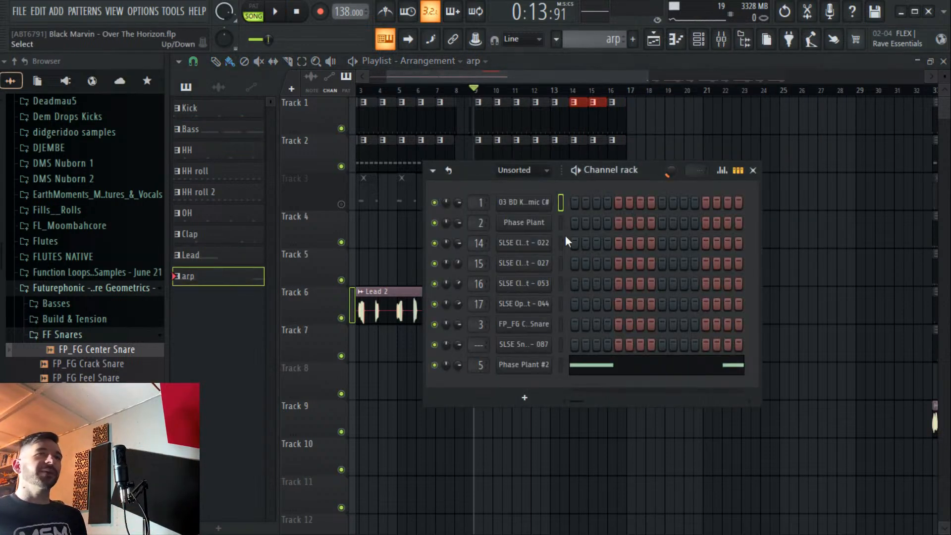
# Load the Lead - Ophinex preset into Phase Plant #2 and close the synth.
pyautogui.click(531, 369)
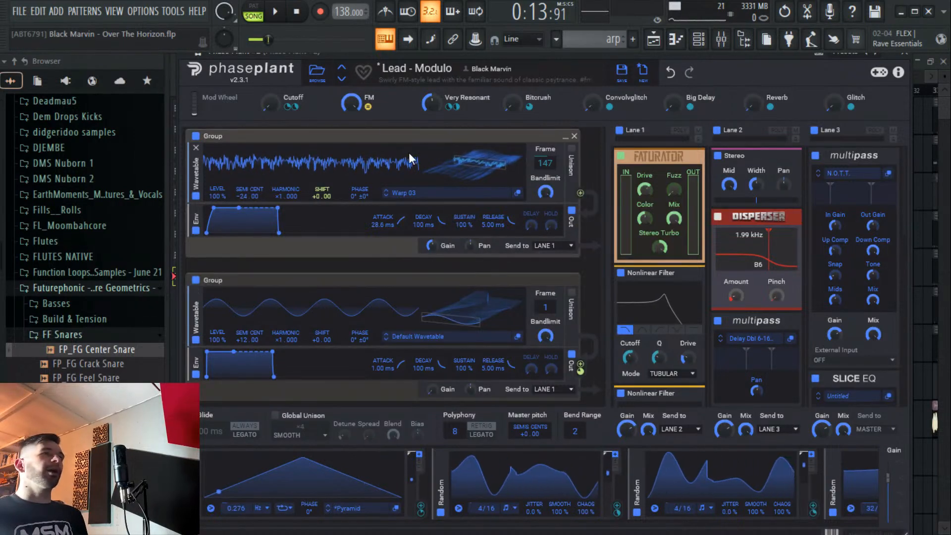
pyautogui.click(341, 79)
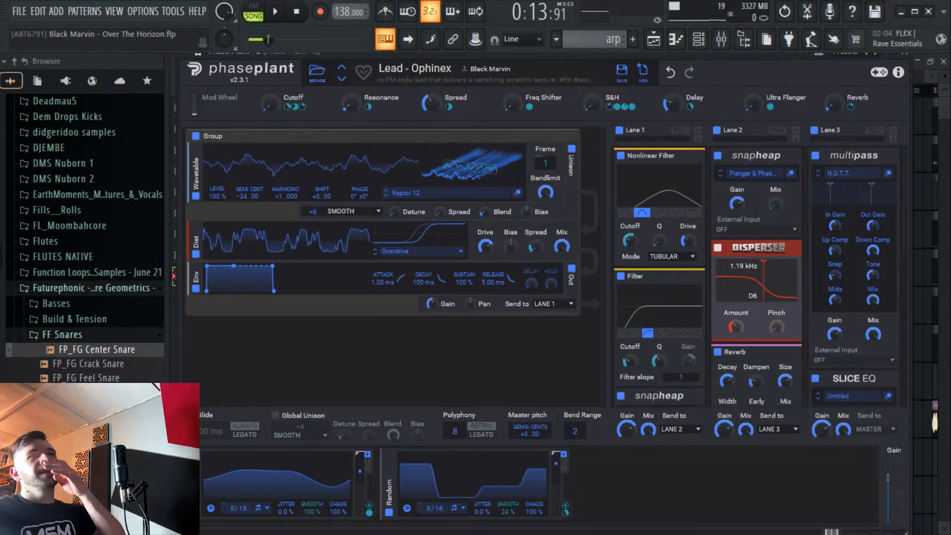
pyautogui.click(925, 60)
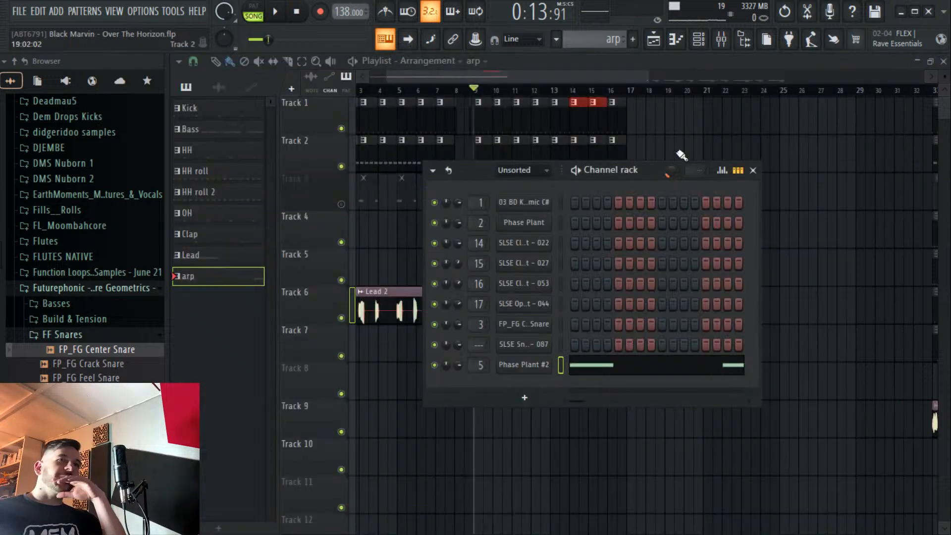
# Add a Pigments instrument channel and place its window so the whole synth can be reached.
pyautogui.click(524, 397)
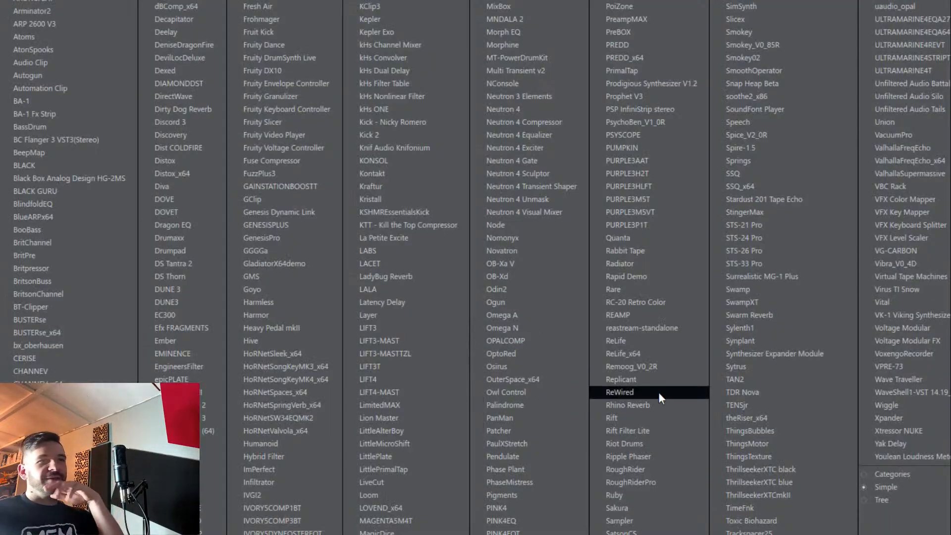
pyautogui.click(545, 497)
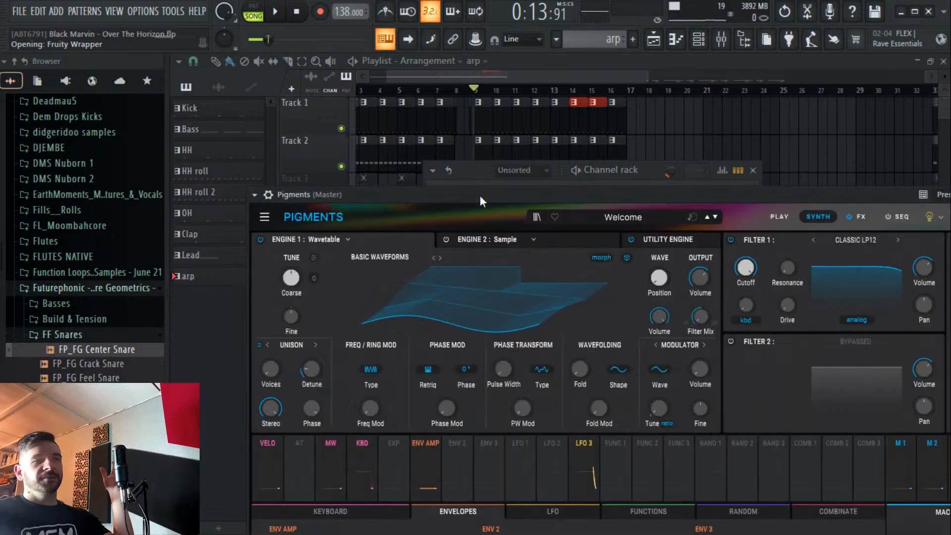
pyautogui.moveTo(465, 153); pyautogui.dragTo(428, 79)
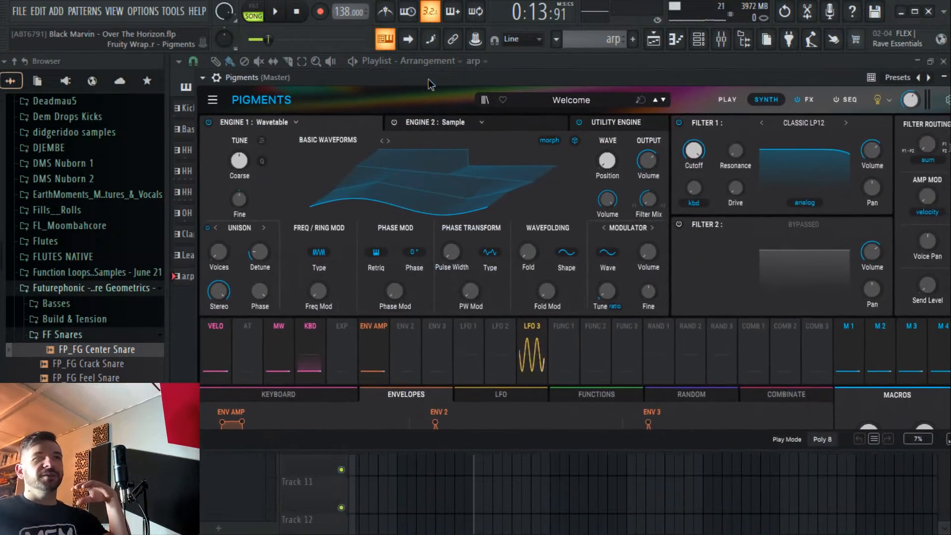
pyautogui.click(946, 440)
# Open the FS_Liquid Synths sound bank in Pigments and audition the ARP - Analog Spiral preset.
pyautogui.click(479, 99)
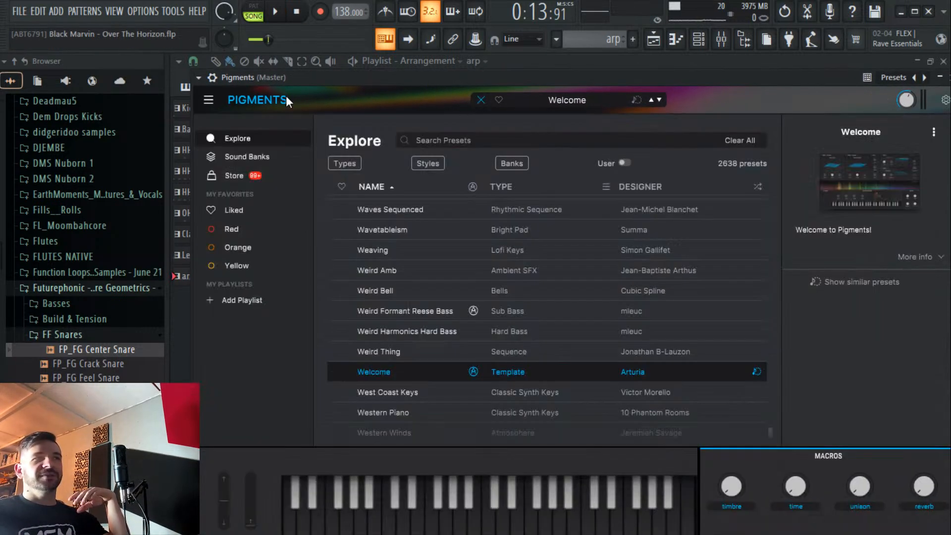
pyautogui.click(245, 158)
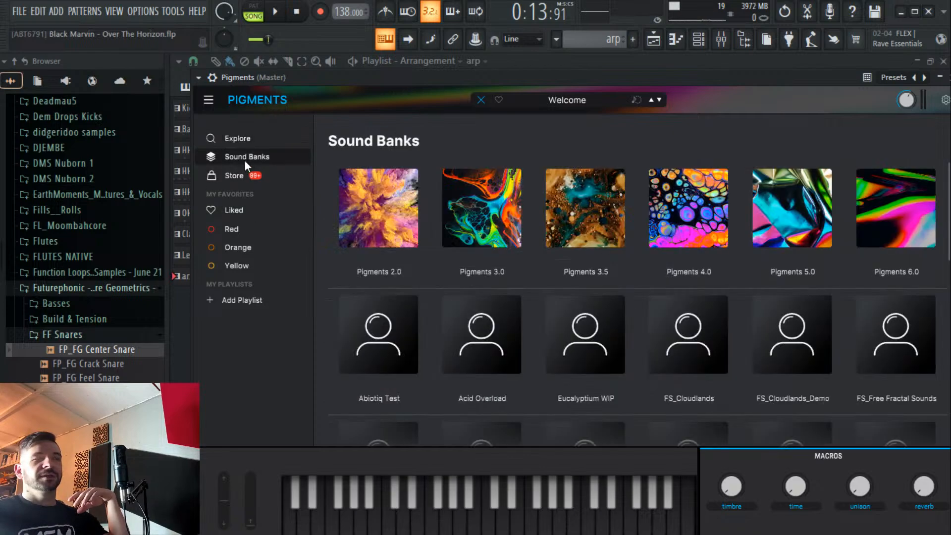
pyautogui.scroll(-2, 632, 297)
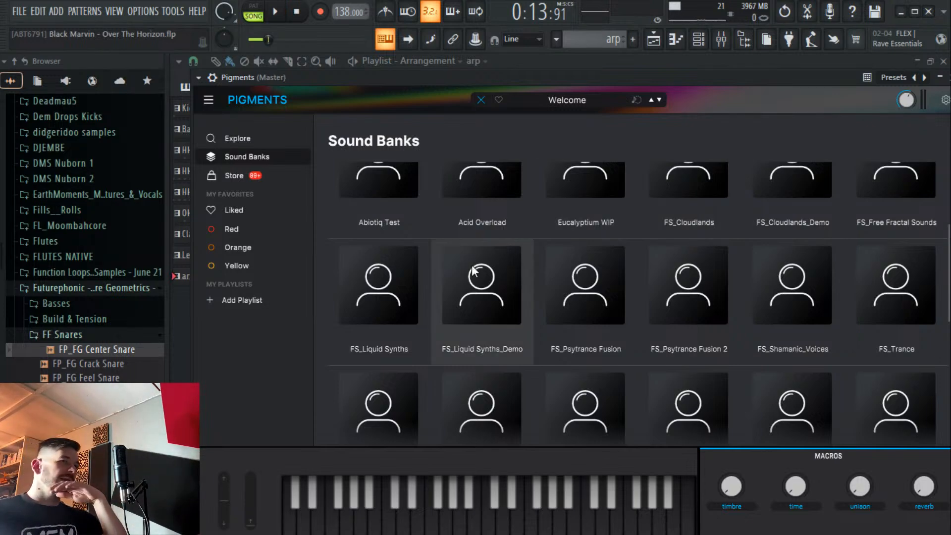
pyautogui.click(407, 296)
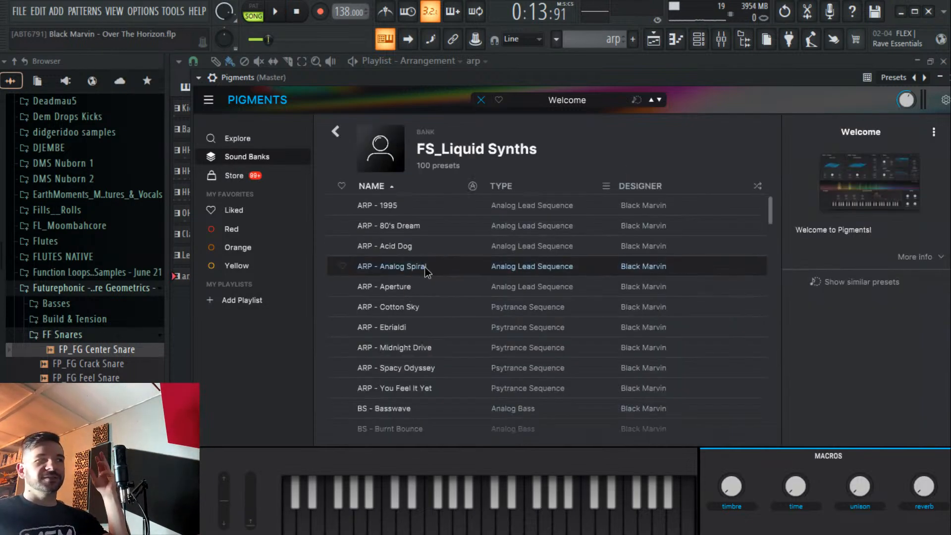
pyautogui.click(424, 266)
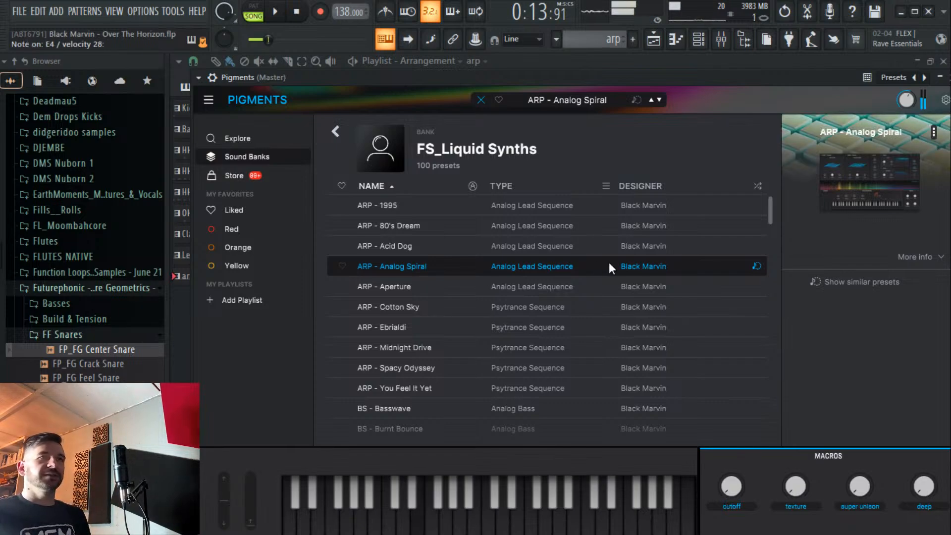
# Audition the BS - Dark Milk, LD - Flipping, LD - FS 80, LD - Green Flame and LD - Grinder presets, then close the preset browser.
pyautogui.scroll(-3, 445, 326)
pyautogui.click(424, 314)
pyautogui.scroll(-8, 426, 320)
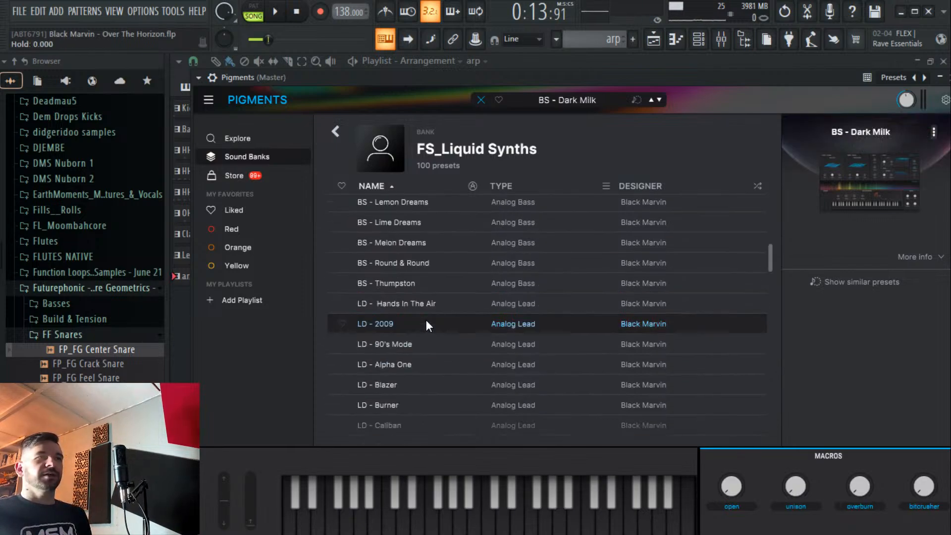
pyautogui.click(424, 333)
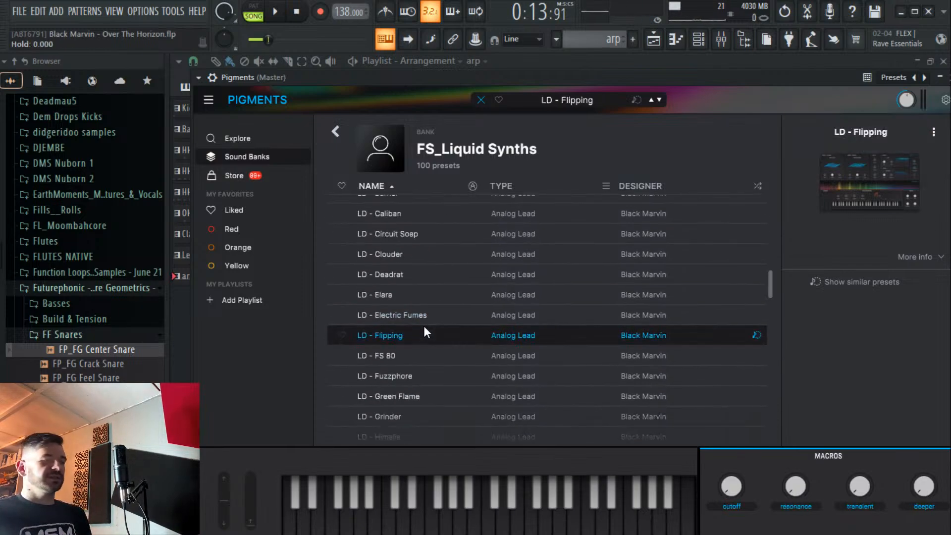
pyautogui.click(418, 355)
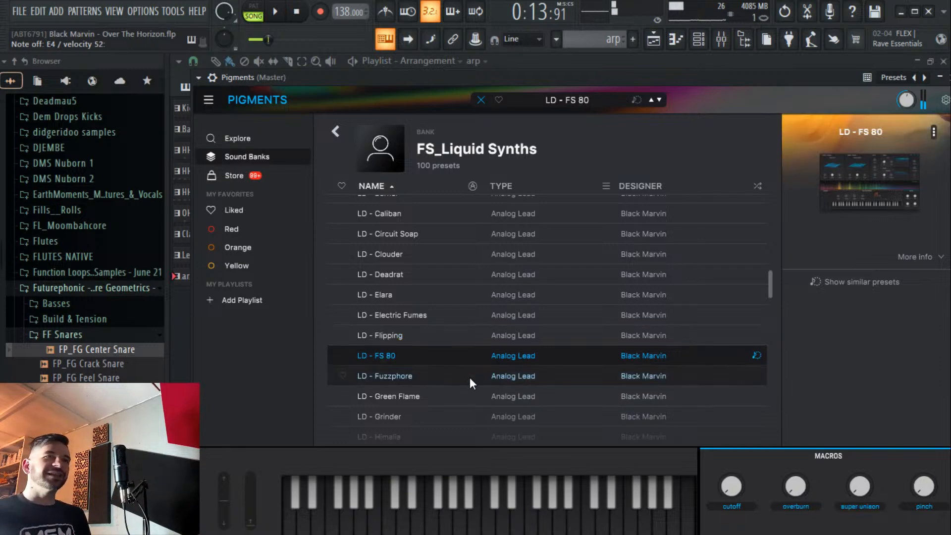
pyautogui.click(432, 394)
pyautogui.click(429, 424)
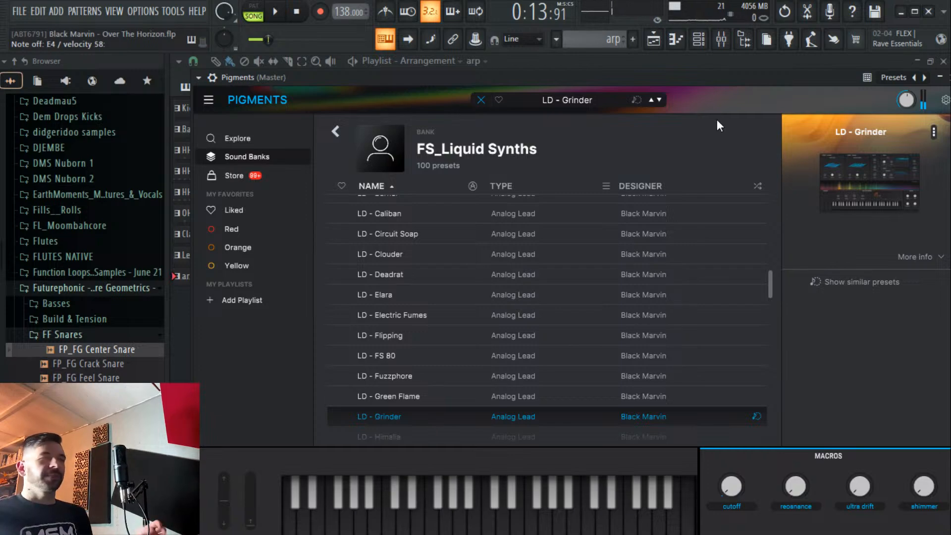
pyautogui.click(481, 101)
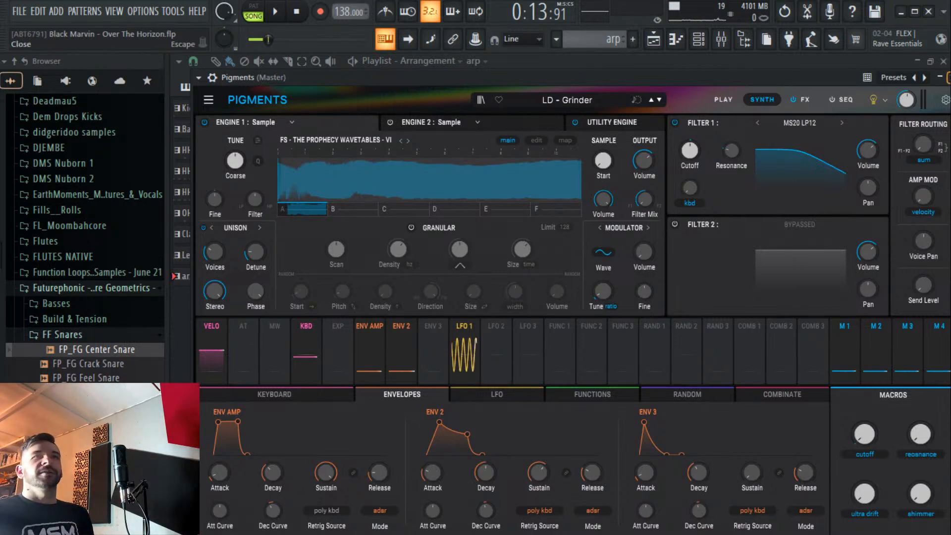
# Close Pigments and delete its channel from the channel rack.
pyautogui.press('Escape')
pyautogui.rightClick(551, 359)
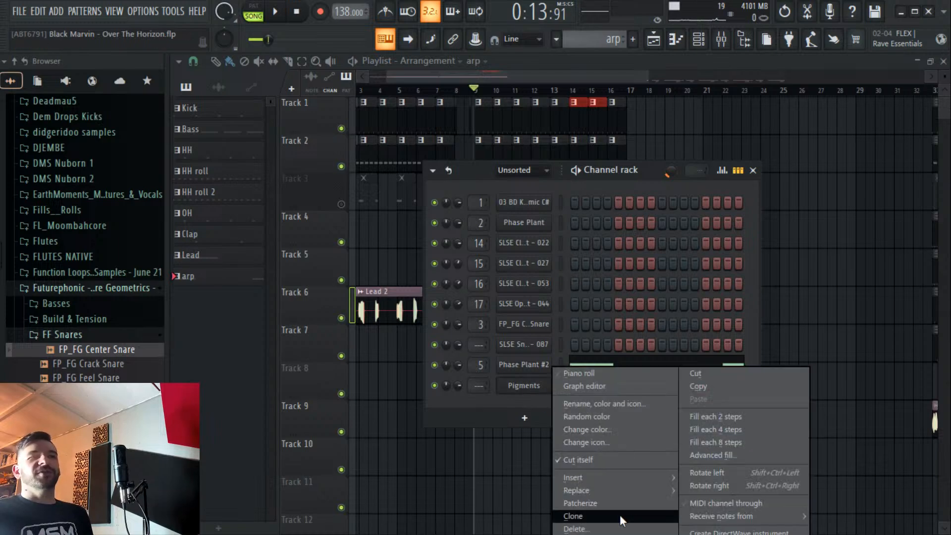
pyautogui.click(579, 523)
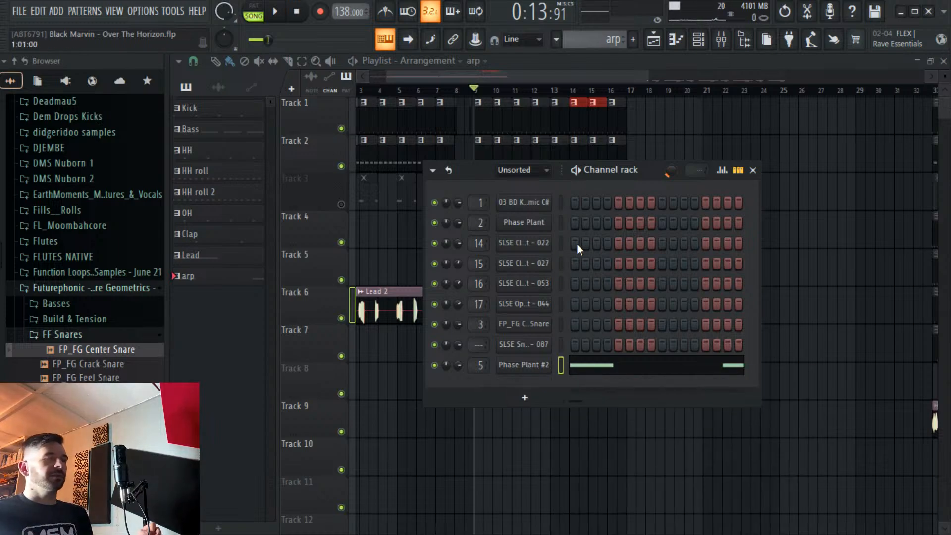
# Browse the Phase Plant #2 presets and open the Zaps folder of the Horizon bank.
pyautogui.click(526, 372)
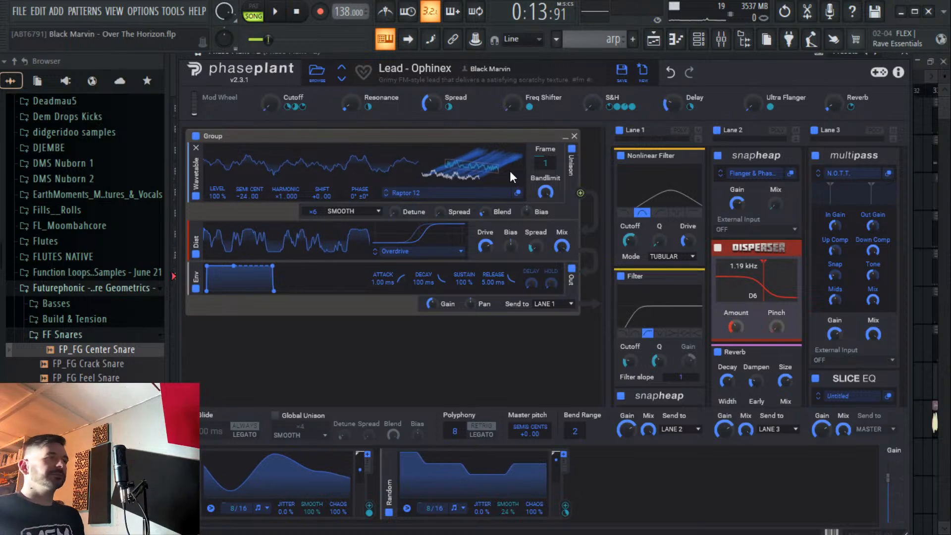
pyautogui.click(316, 73)
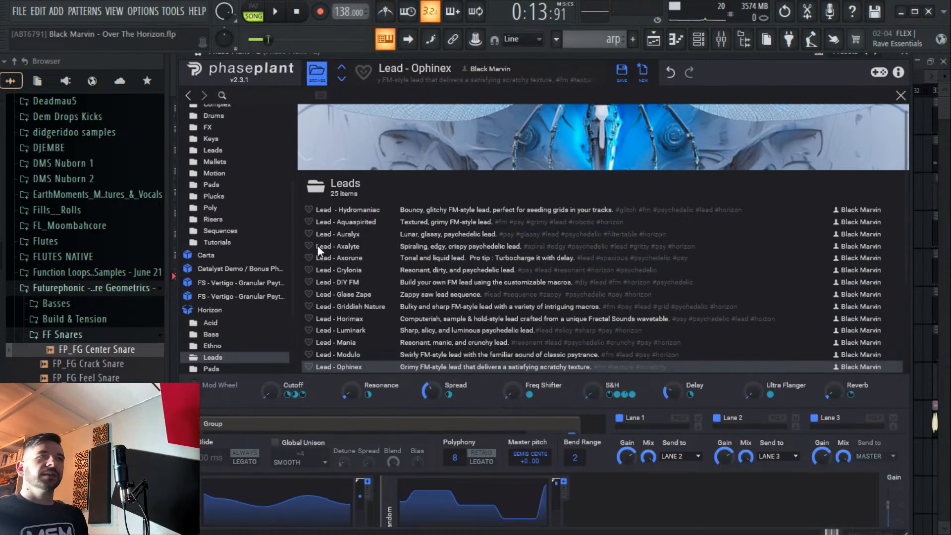
pyautogui.scroll(-3, 336, 263)
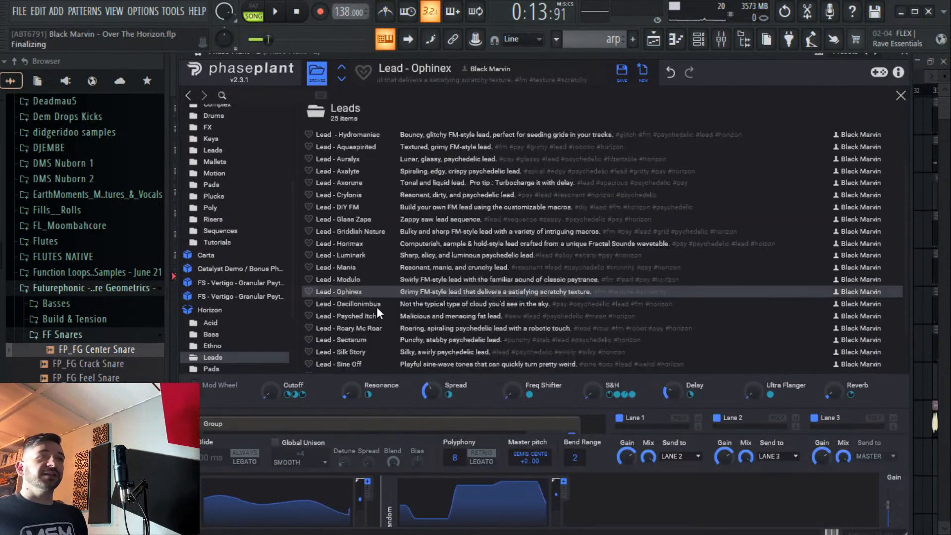
pyautogui.scroll(10, 376, 307)
pyautogui.scroll(-10, 388, 158)
pyautogui.scroll(3, 405, 195)
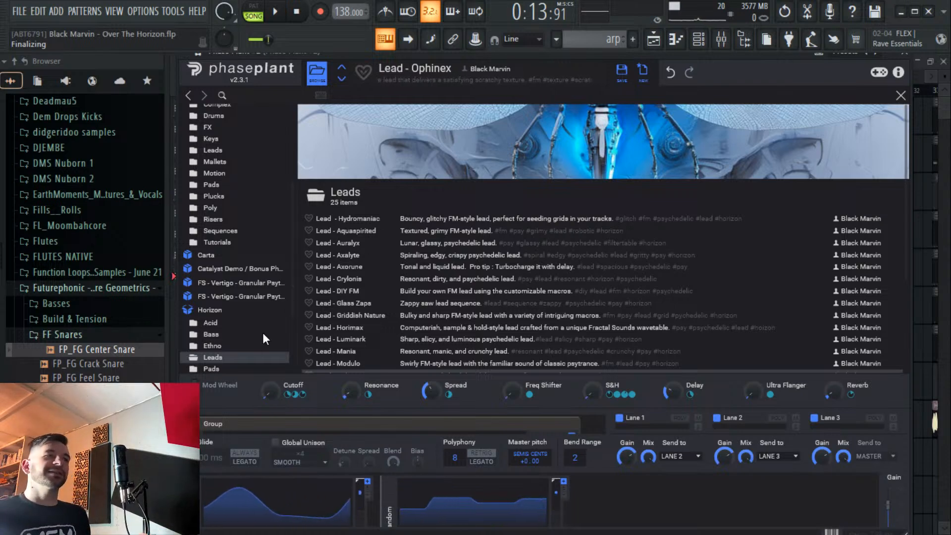
pyautogui.scroll(-1, 248, 342)
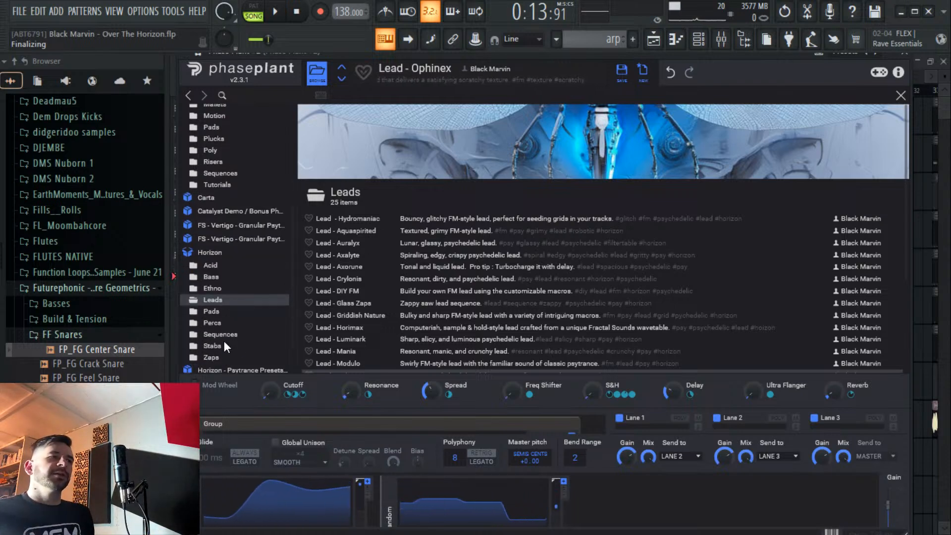
pyautogui.click(223, 357)
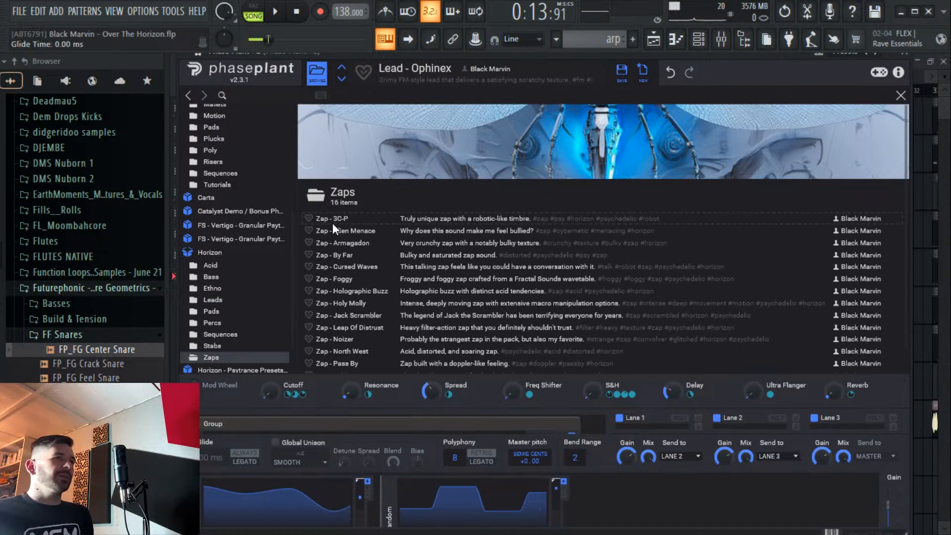
# Try the Zap - 3C-P preset, load Zap - Alien Menace into Phase Plant #2 instead and close the synth.
pyautogui.click(332, 222)
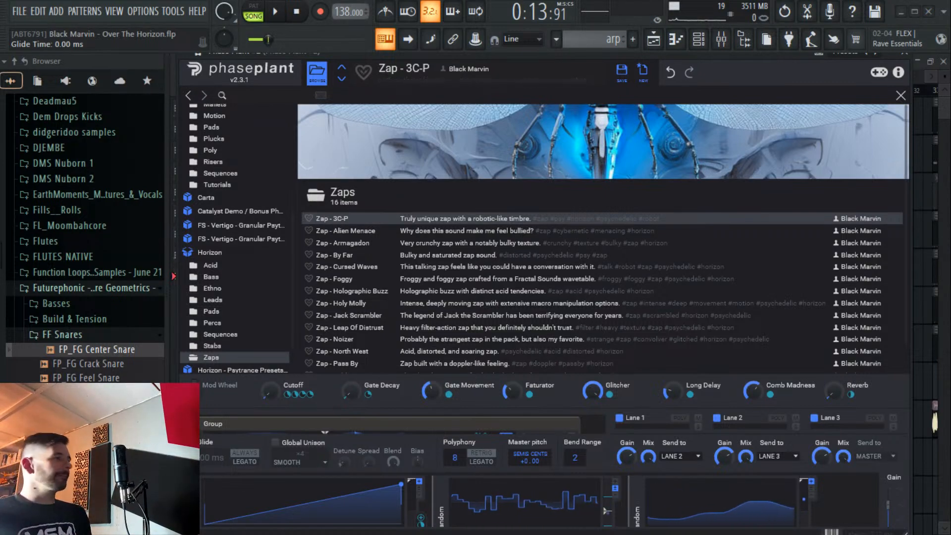
pyautogui.click(367, 234)
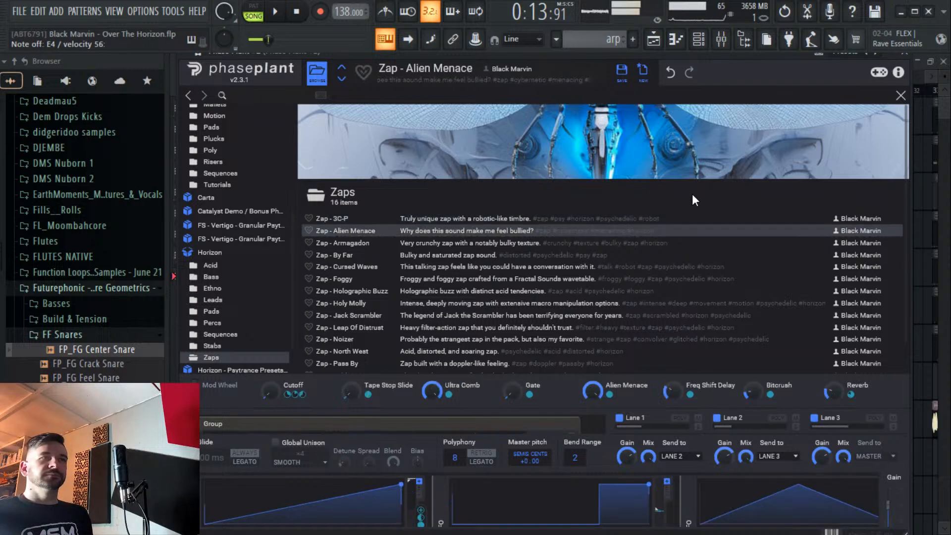
pyautogui.click(897, 94)
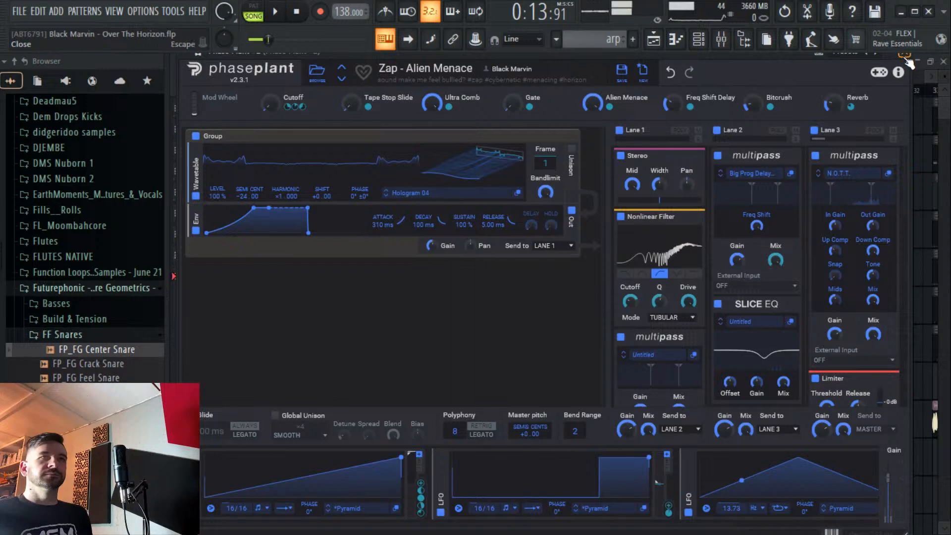
pyautogui.click(908, 60)
# Replace the arp pattern's Phase Plant #2 notes with one E4 note spanning bars 1 to 4.
pyautogui.rightClick(560, 364)
pyautogui.click(577, 366)
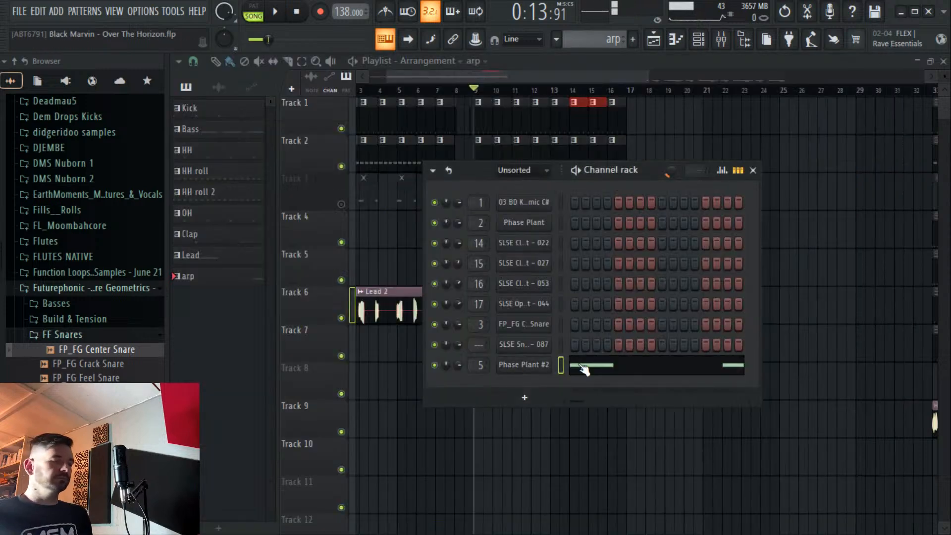
pyautogui.rightClick(569, 367)
pyautogui.click(599, 369)
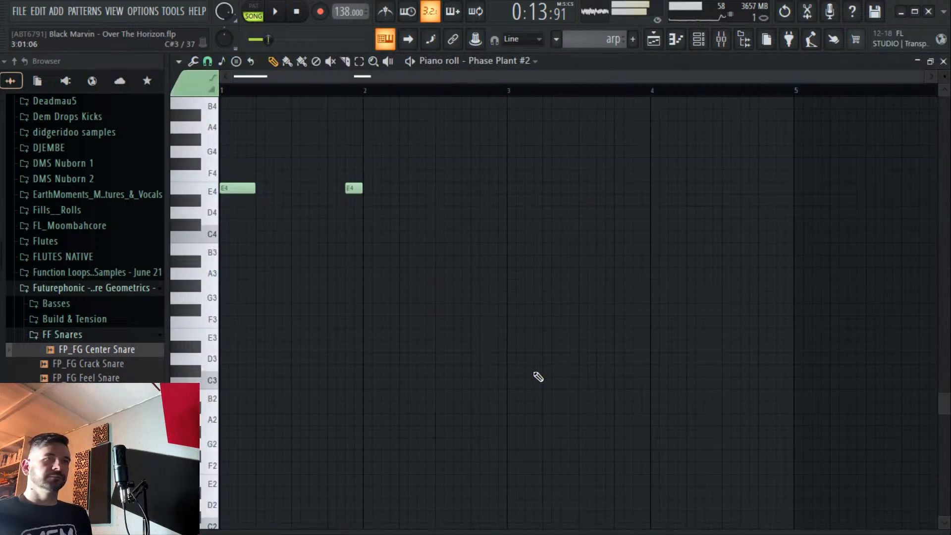
pyautogui.rightClick(248, 188)
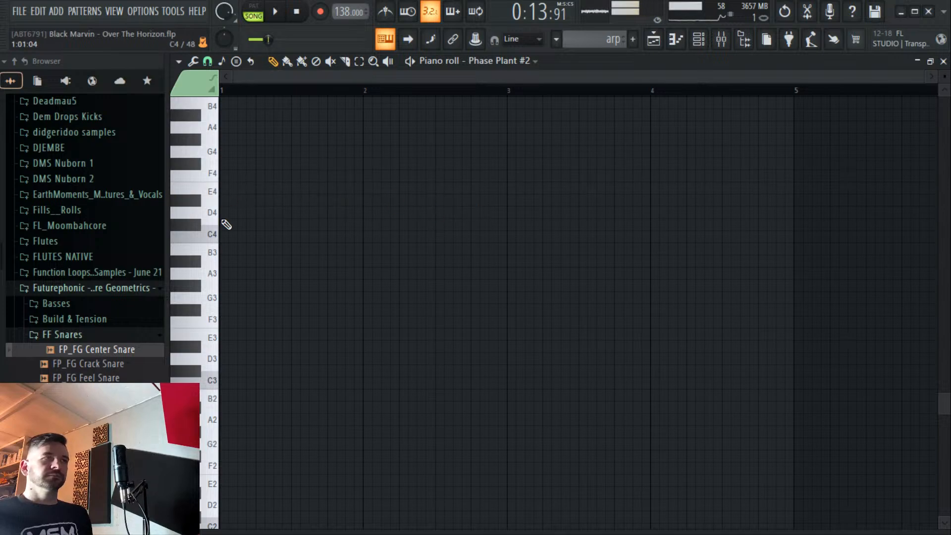
pyautogui.click(224, 189)
pyautogui.moveTo(232, 189); pyautogui.dragTo(792, 190)
# Place an arp pattern clip on Track 7 of the playlist at bar 1.
pyautogui.click(654, 40)
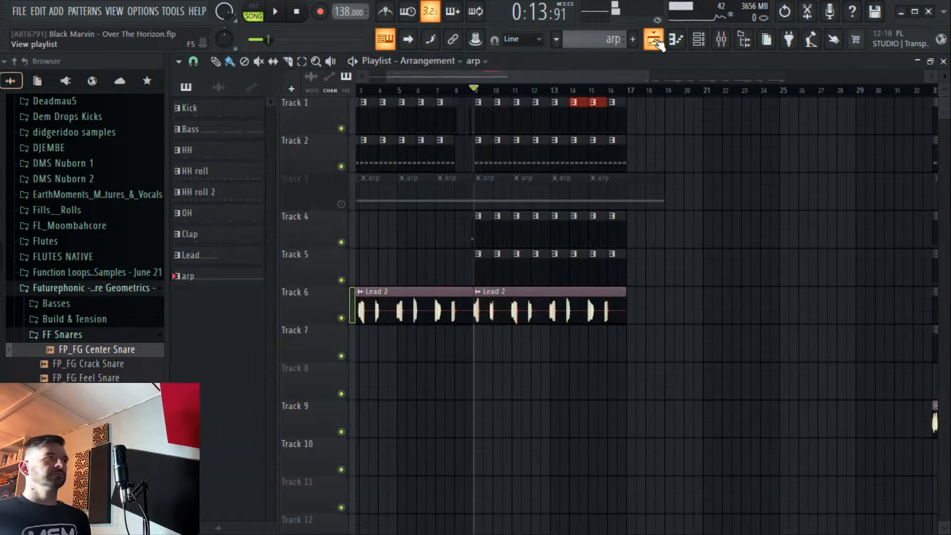
pyautogui.moveTo(440, 360); pyautogui.dragTo(361, 341)
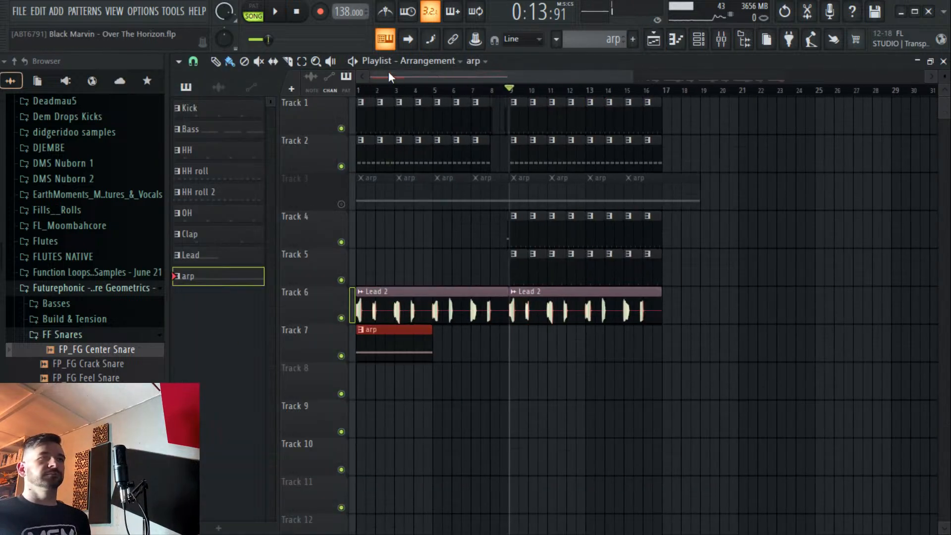
# Play the arrangement from bar 1 and shorten Track 7's arp clip to two bars.
pyautogui.click(359, 92)
pyautogui.press('space')
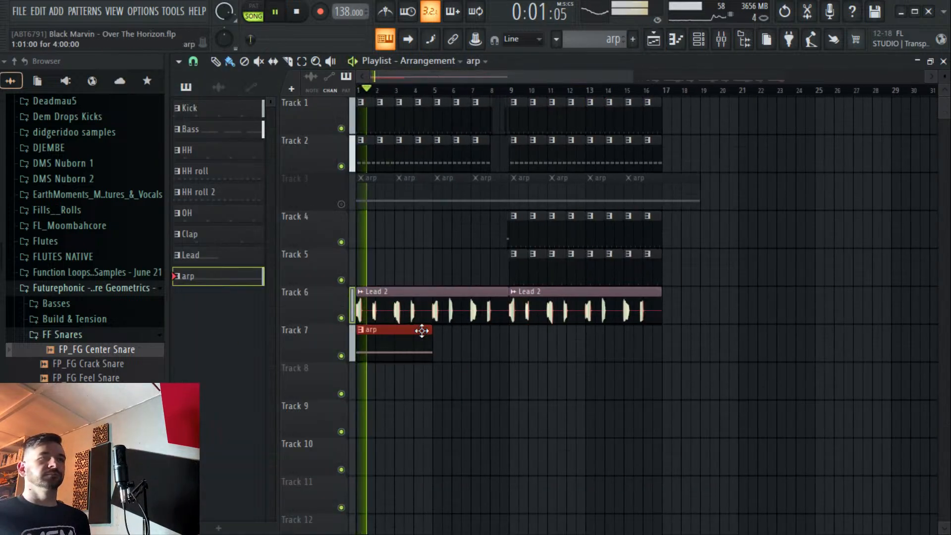
pyautogui.moveTo(429, 332); pyautogui.dragTo(394, 331)
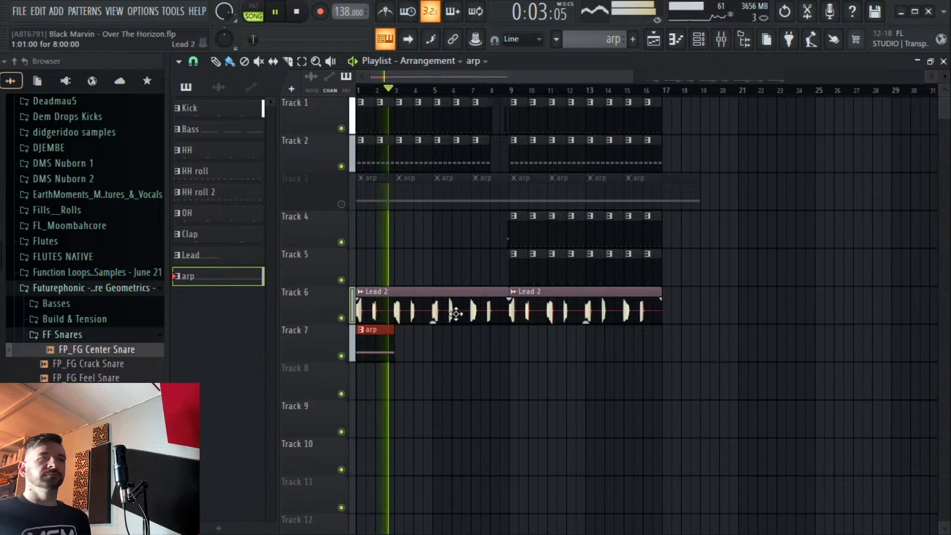
# Check the Phase Plant #2 mixer track during playback and open its Duck effect to inspect the ducking curve.
pyautogui.click(721, 39)
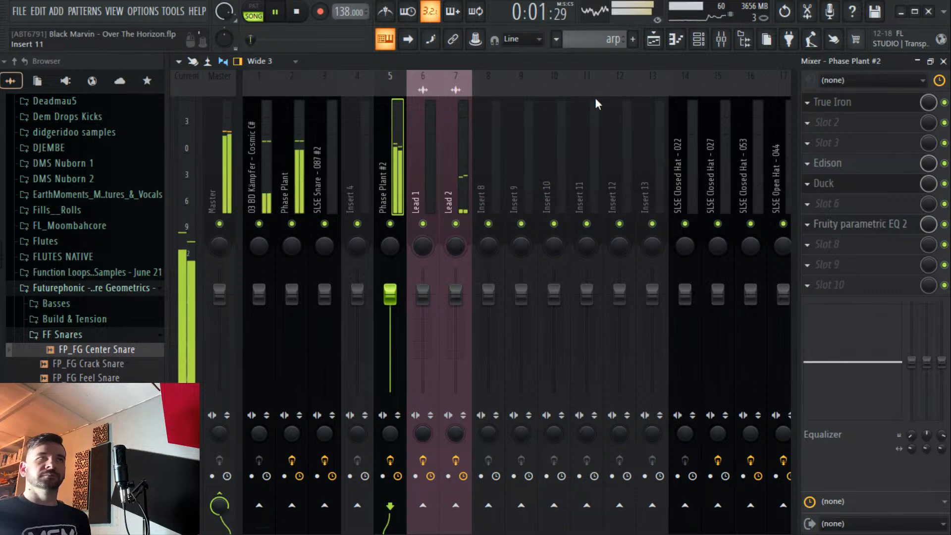
pyautogui.click(654, 40)
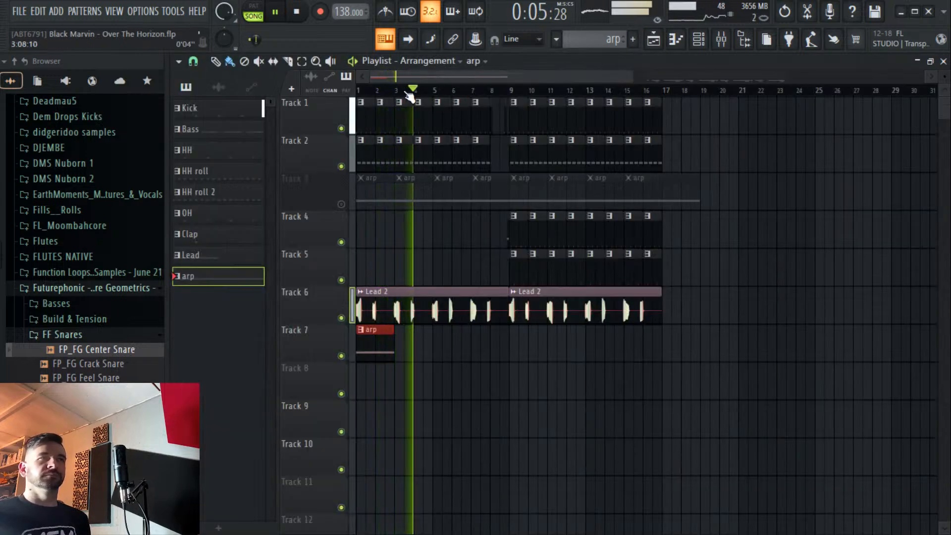
pyautogui.click(717, 49)
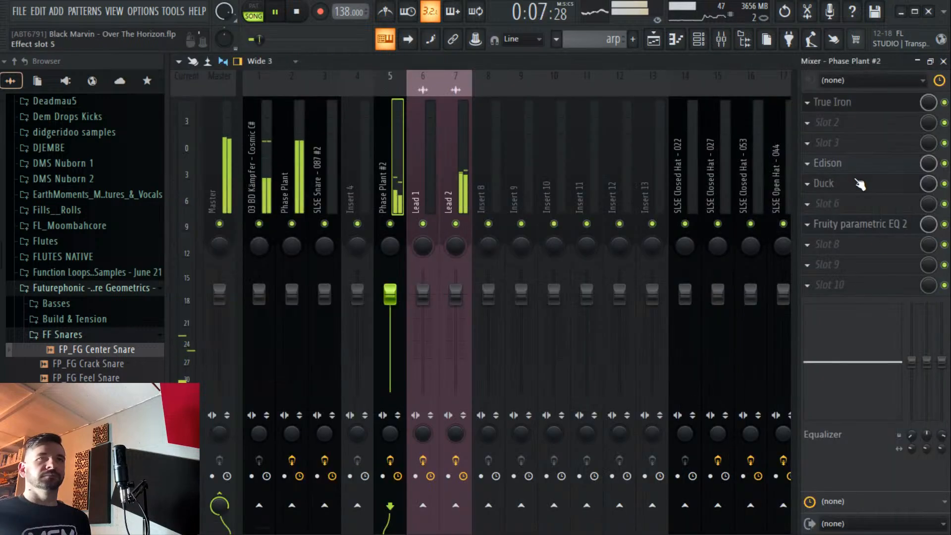
pyautogui.click(856, 184)
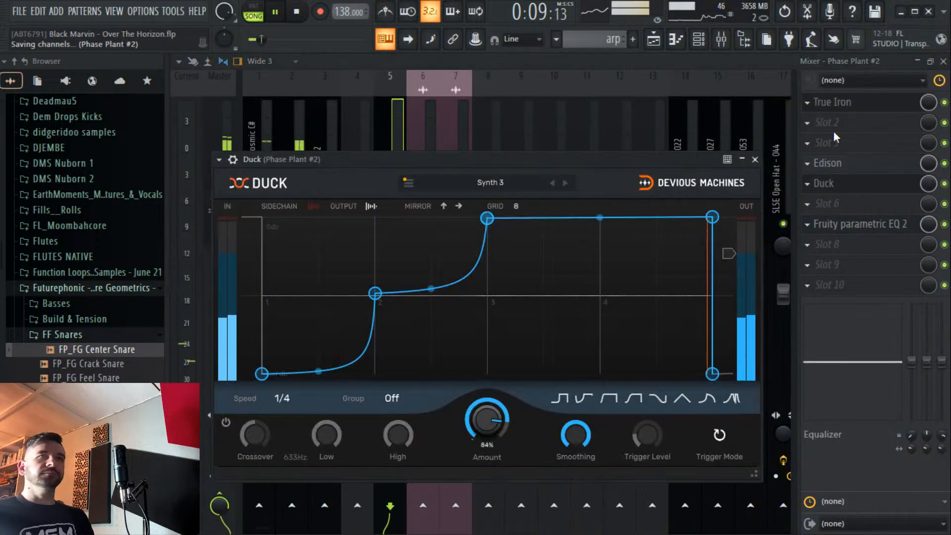
# Record the zap into Edison on the Phase Plant #2 mixer track, On Input, playing the song from the start.
pyautogui.click(848, 165)
pyautogui.click(389, 164)
pyautogui.click(296, 11)
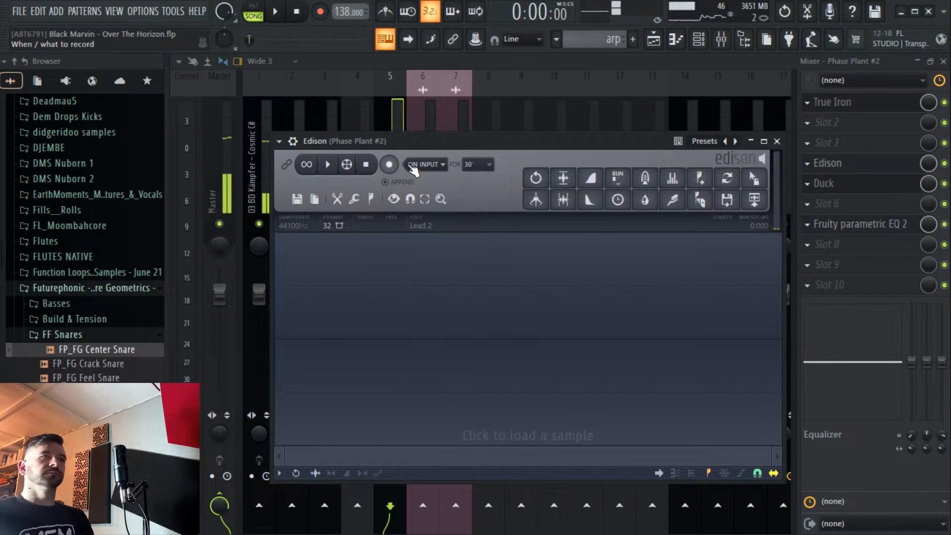
pyautogui.click(277, 14)
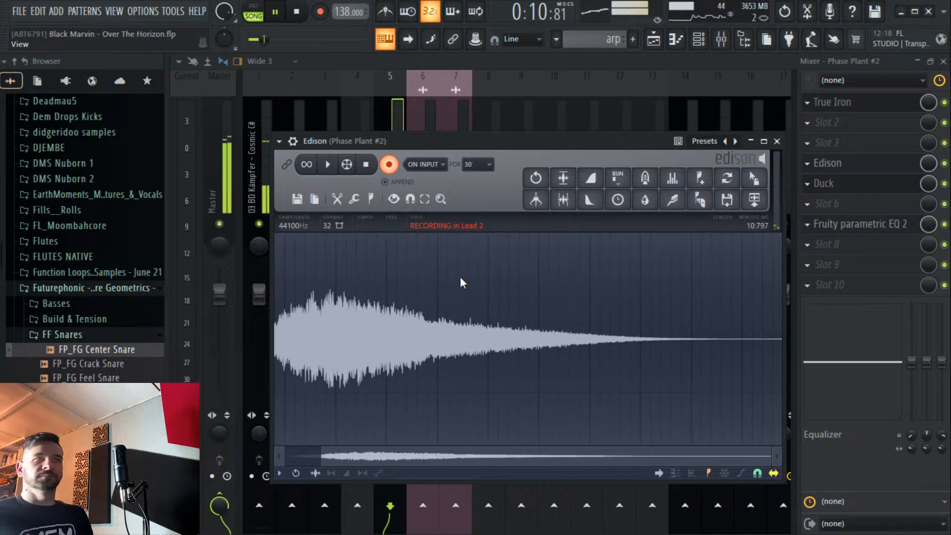
pyautogui.click(379, 168)
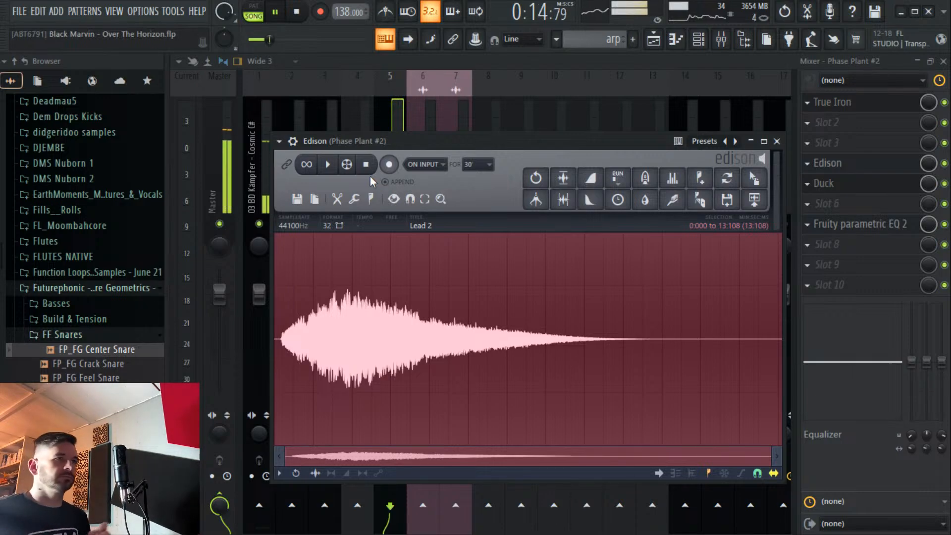
# Delete about 0.17 s of silence before the zap's onset in the Edison recording.
pyautogui.scroll(3, 291, 355)
pyautogui.scroll(4, 290, 356)
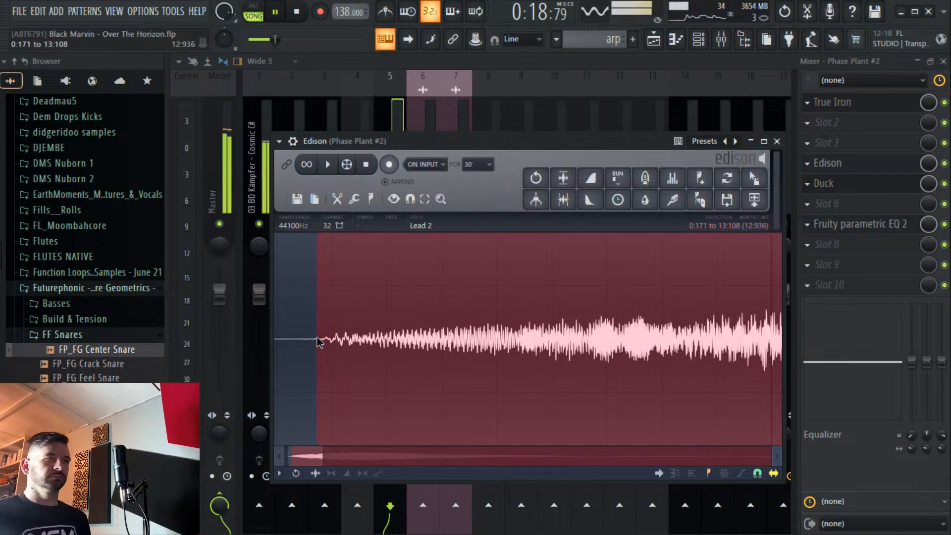
pyautogui.moveTo(317, 341); pyautogui.dragTo(173, 302)
pyautogui.press('Delete')
pyautogui.scroll(-6, 406, 331)
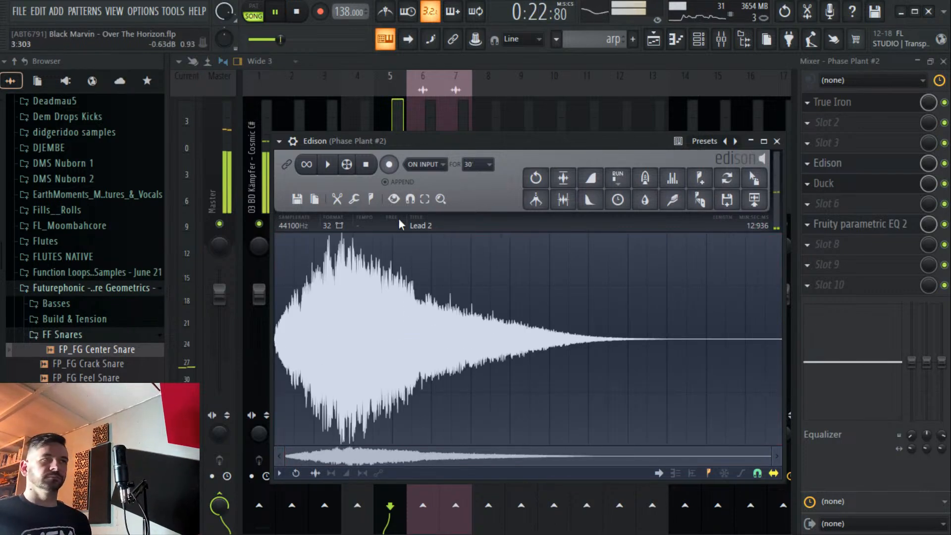
# Save the recorded sound from Edison as zap.wav and place it at the start of Track 7 in the playlist.
pyautogui.click(297, 198)
pyautogui.click(311, 246)
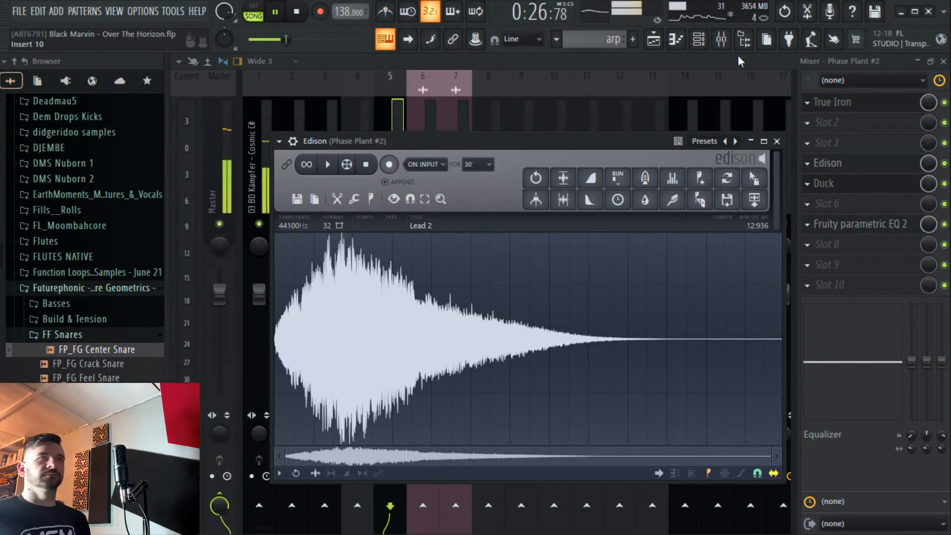
pyautogui.click(665, 37)
pyautogui.press('space')
pyautogui.rightClick(362, 351)
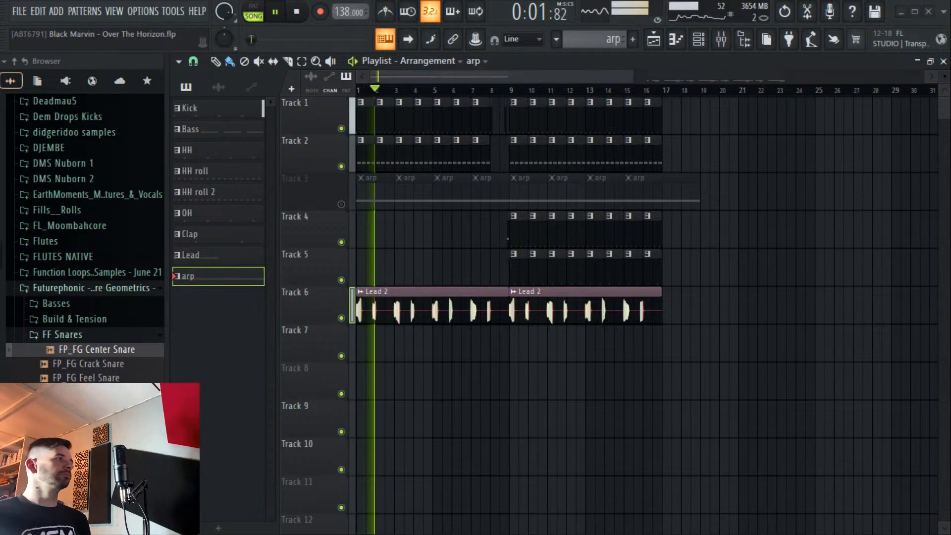
pyautogui.moveTo(387, 350); pyautogui.dragTo(362, 357)
pyautogui.press('space')
# Route the zap audio clip's channel to mixer insert 9.
pyautogui.doubleClick(408, 345)
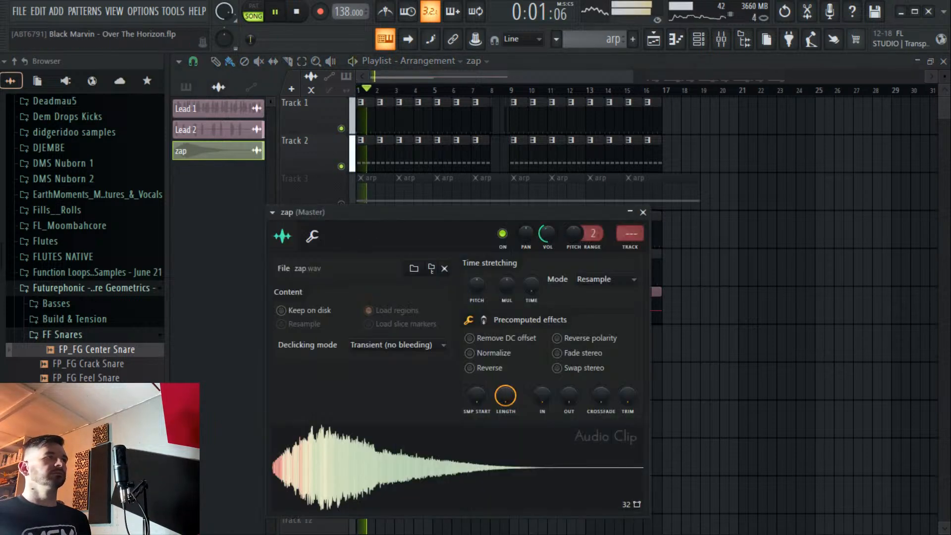
pyautogui.click(725, 40)
pyautogui.rightClick(536, 198)
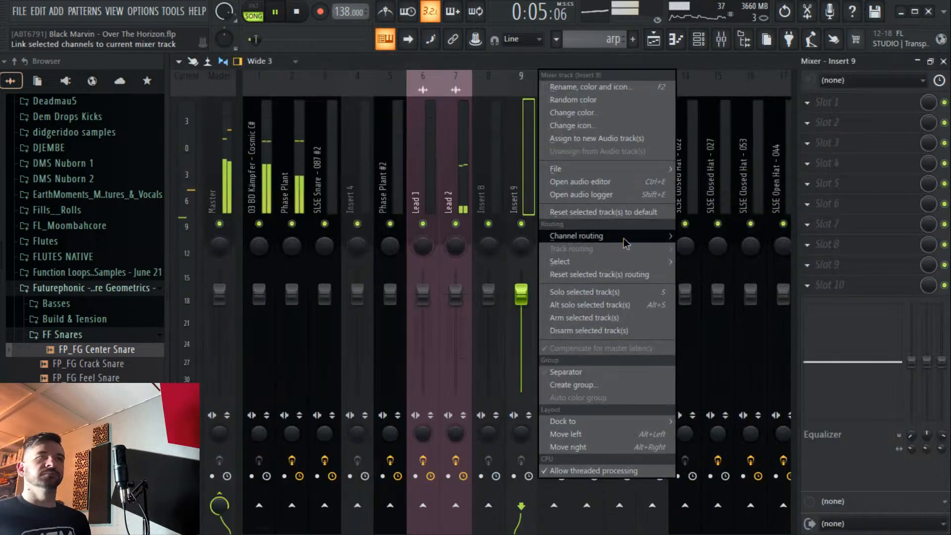
pyautogui.moveTo(625, 243)
pyautogui.click(711, 239)
# Add the Duck effect in slot 5 of the zap mixer track and load its Synth 3 user preset.
pyautogui.click(829, 177)
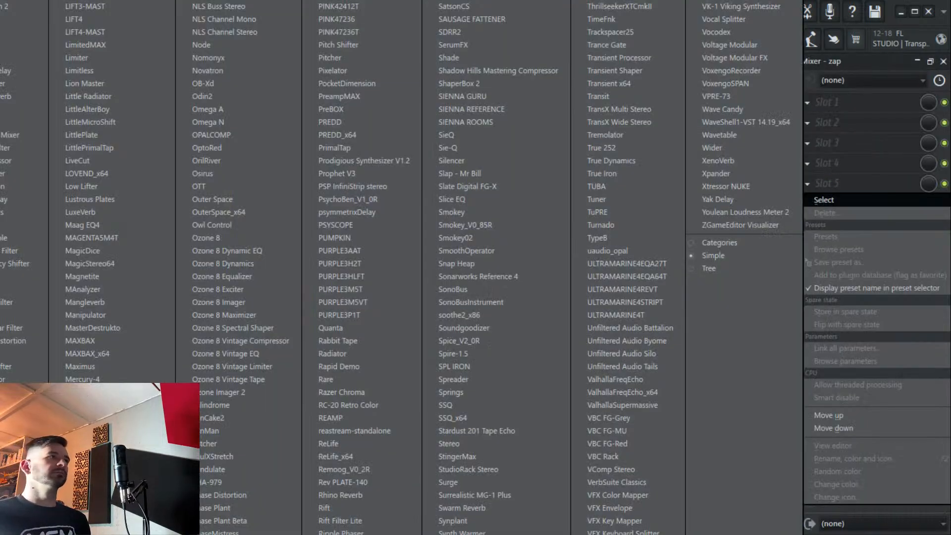
pyautogui.click(294, 155)
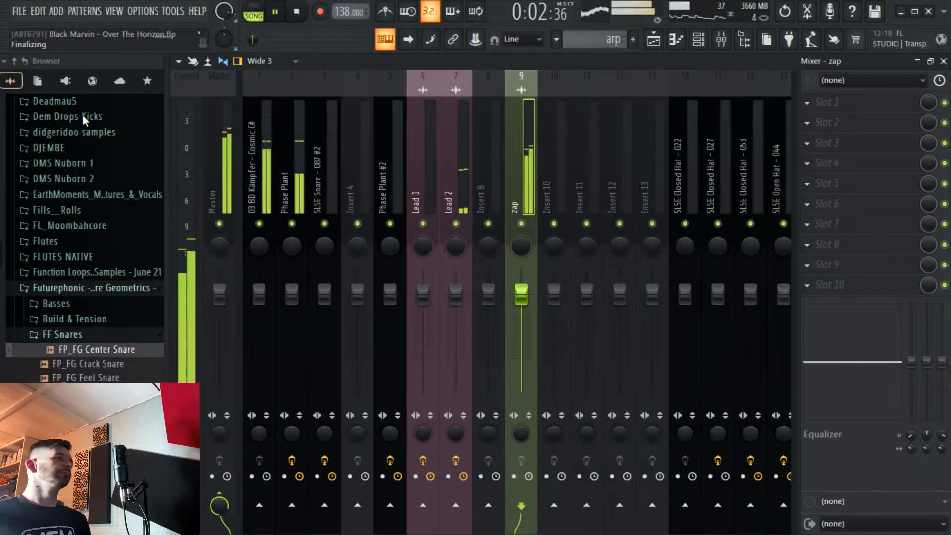
pyautogui.click(434, 153)
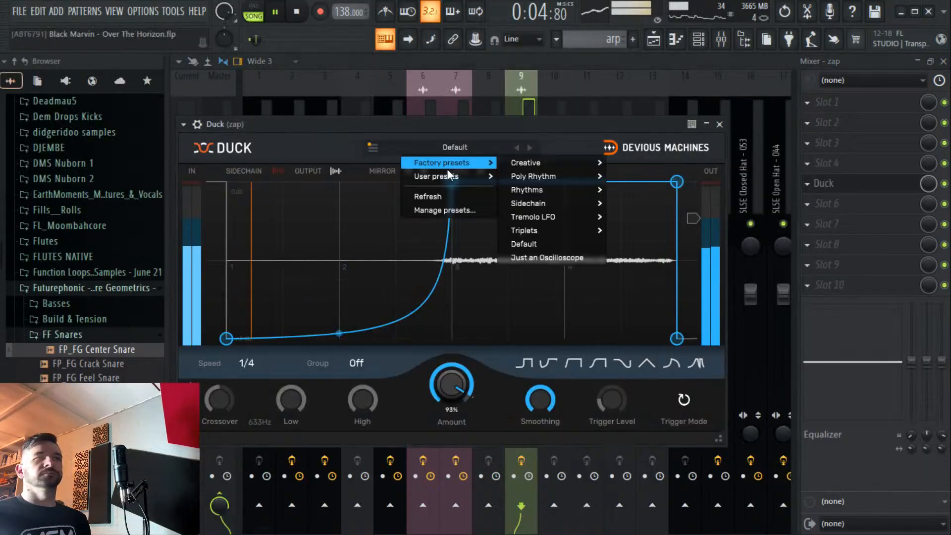
pyautogui.moveTo(458, 185)
pyautogui.click(532, 271)
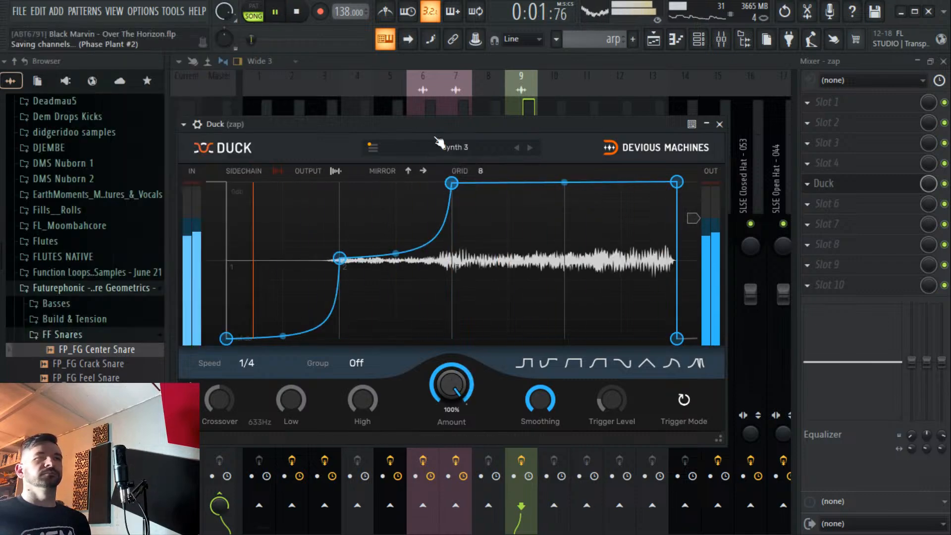
# Add Fruity Parametric EQ 2 in slot 7 with the HP preset and pull band 4 down for an upper-mid cut.
pyautogui.click(848, 228)
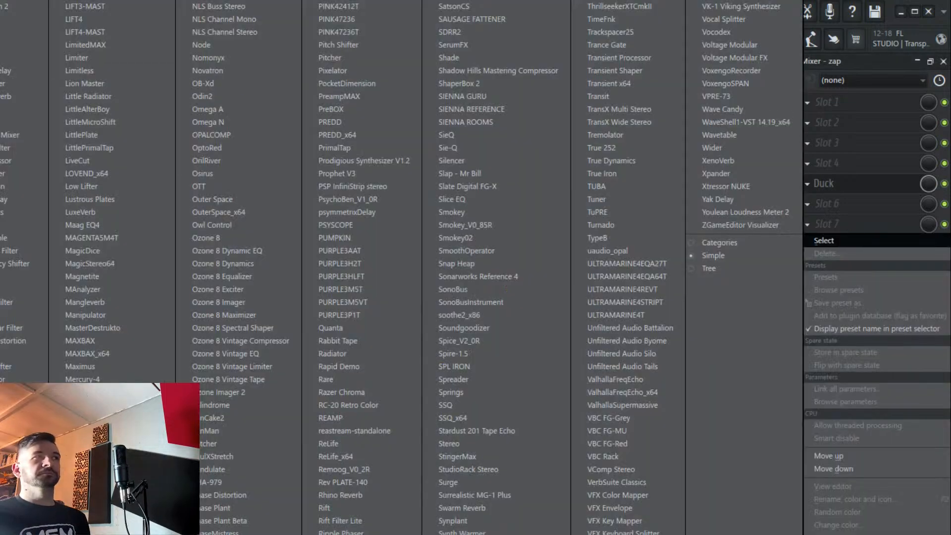
pyautogui.click(1, 188)
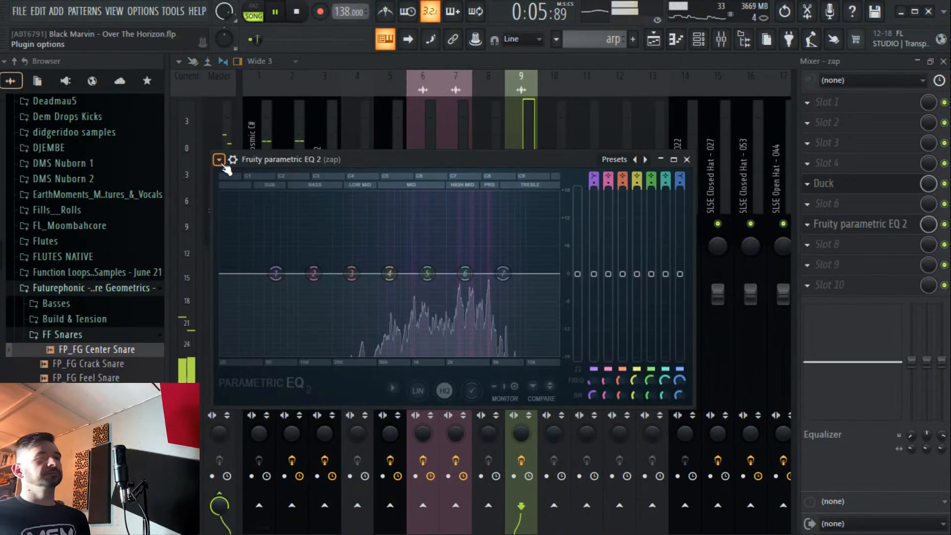
pyautogui.click(219, 159)
pyautogui.moveTo(330, 233)
pyautogui.click(394, 299)
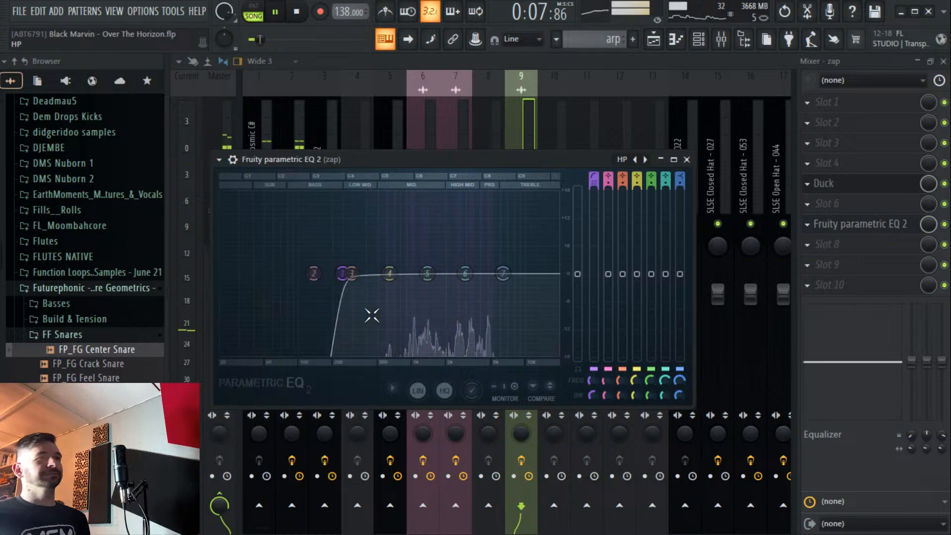
pyautogui.moveTo(390, 273); pyautogui.dragTo(487, 315)
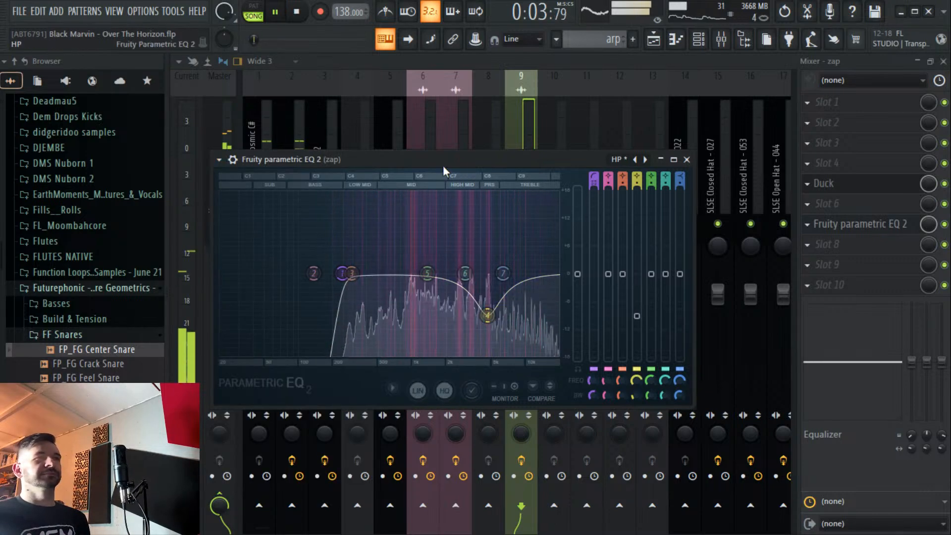
pyautogui.click(527, 138)
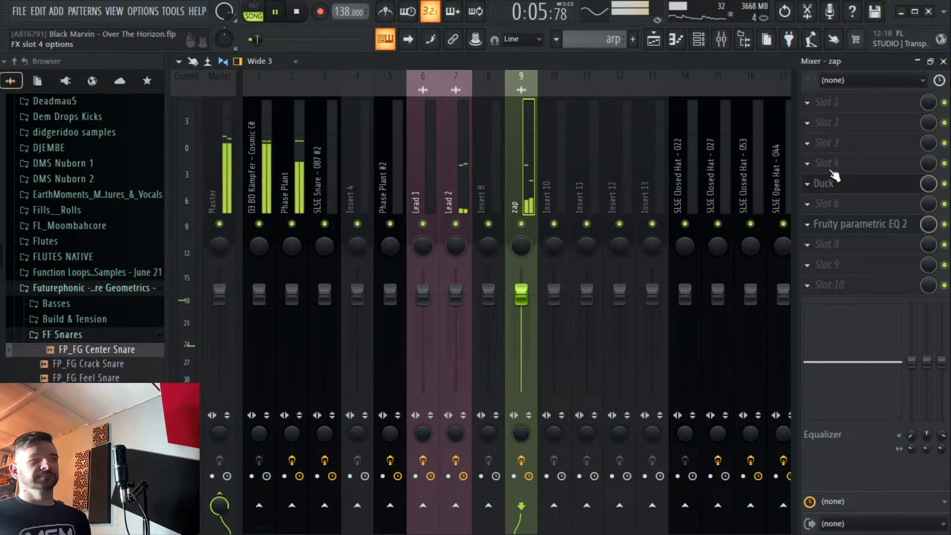
# Set the Duck amount on the zap track to 85% and play back the arrangement from the start.
pyautogui.press('F5')
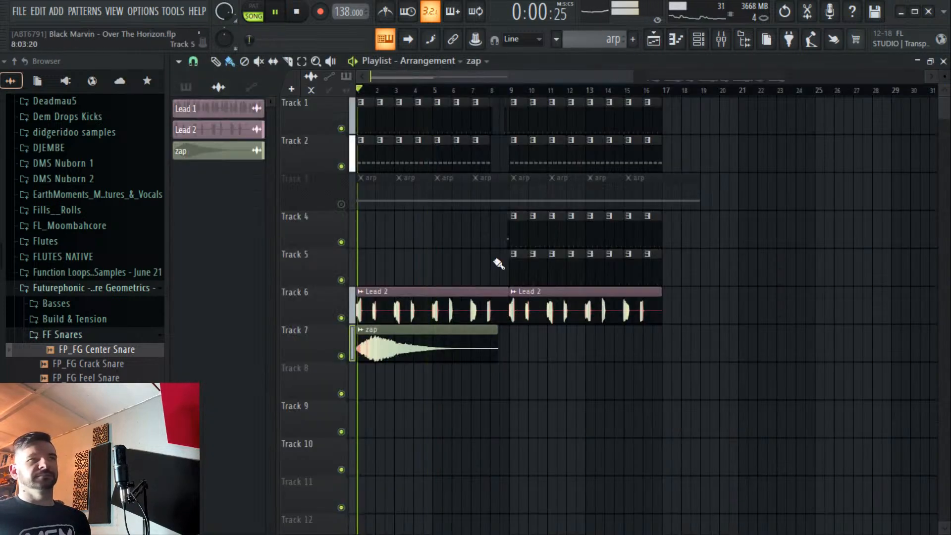
pyautogui.click(721, 39)
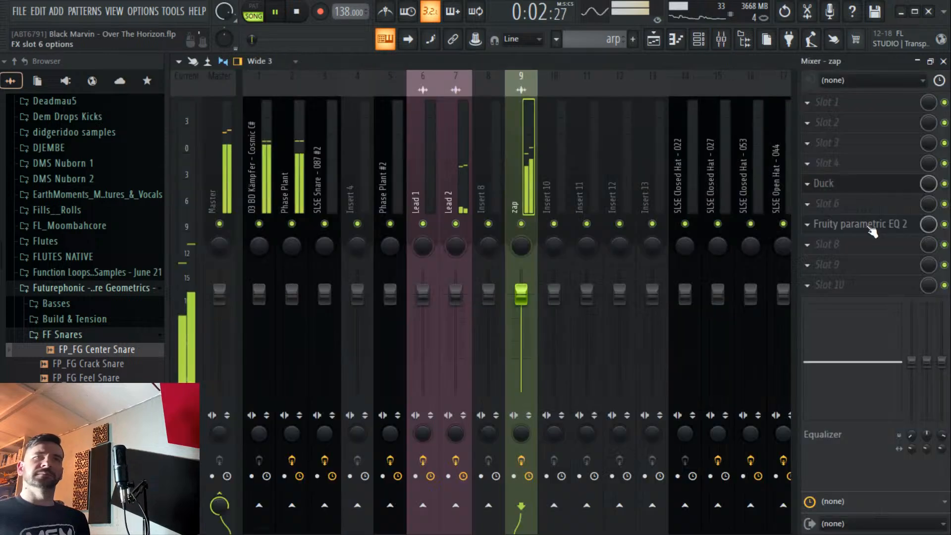
pyautogui.click(861, 190)
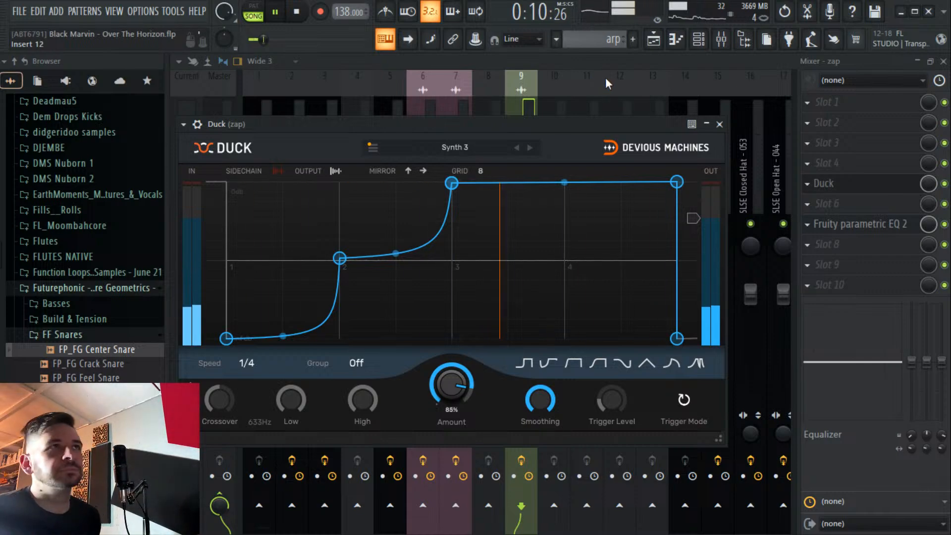
pyautogui.click(666, 46)
pyautogui.press('space')
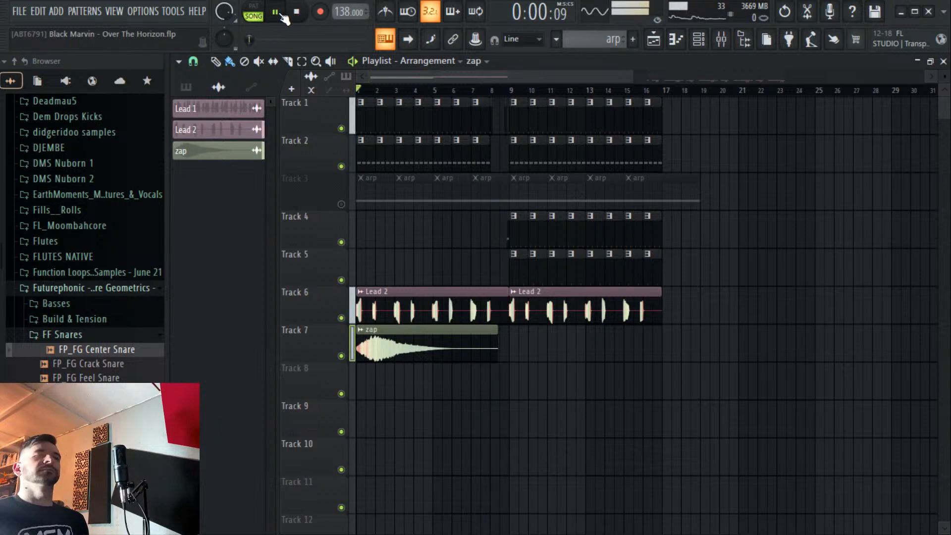
pyautogui.press('space')
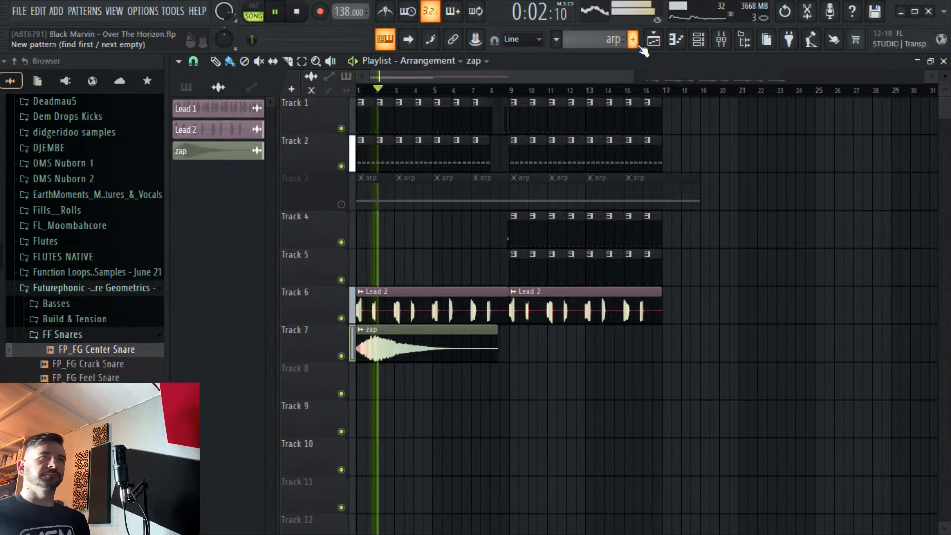
pyautogui.press('space')
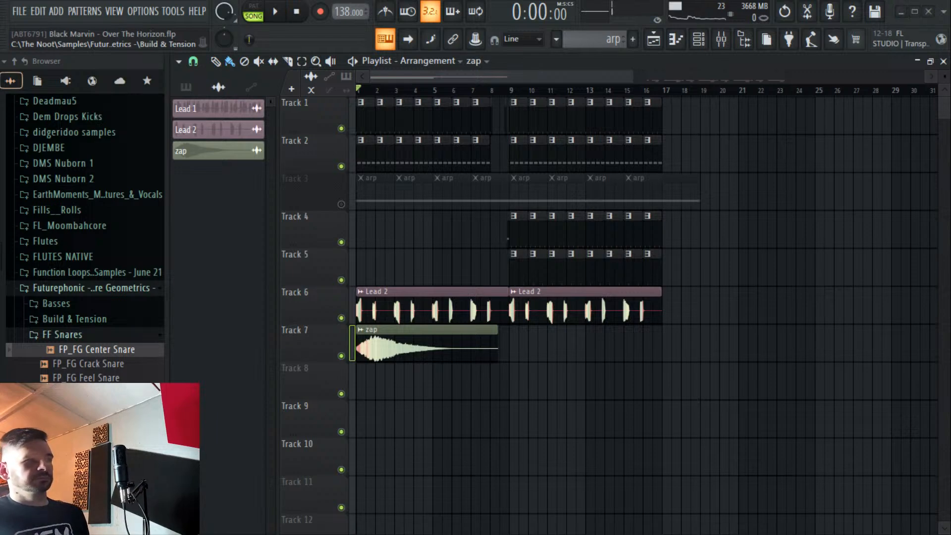
# Select the arp pattern and switch Phase Plant #2 to the Zap - Cursed Waves preset.
pyautogui.click(619, 42)
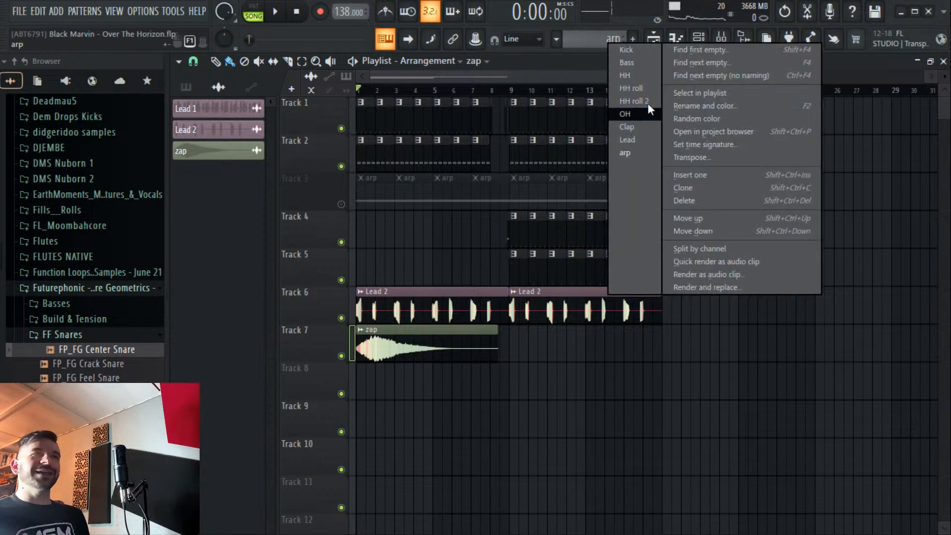
pyautogui.click(639, 153)
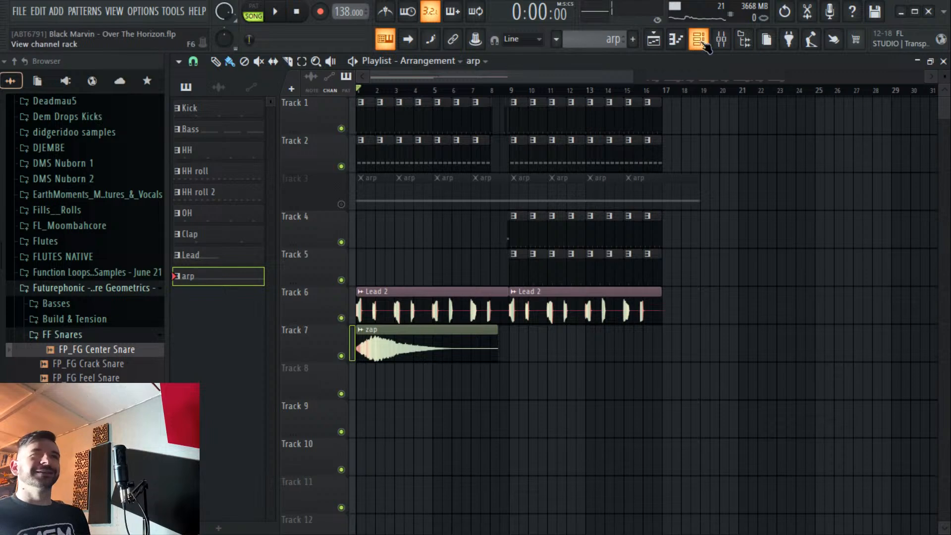
pyautogui.click(703, 44)
pyautogui.click(524, 372)
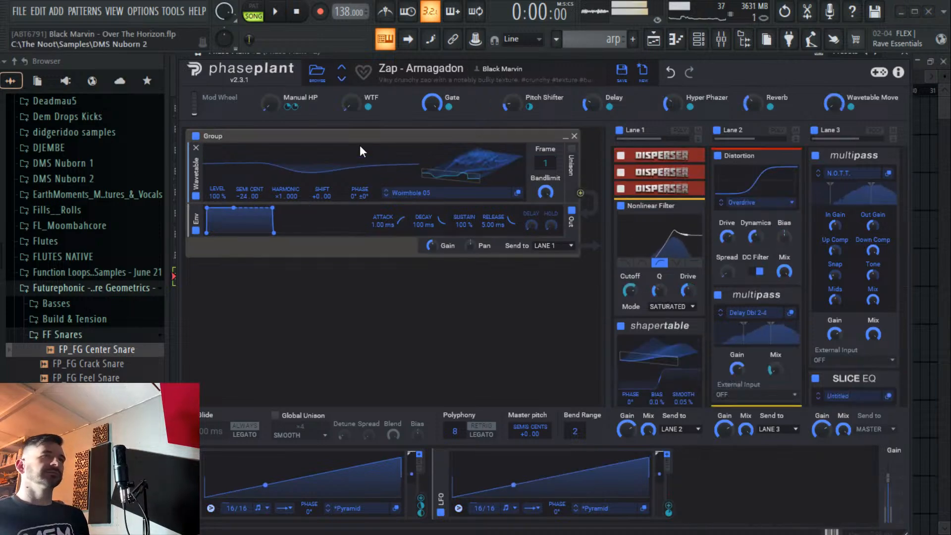
pyautogui.click(334, 86)
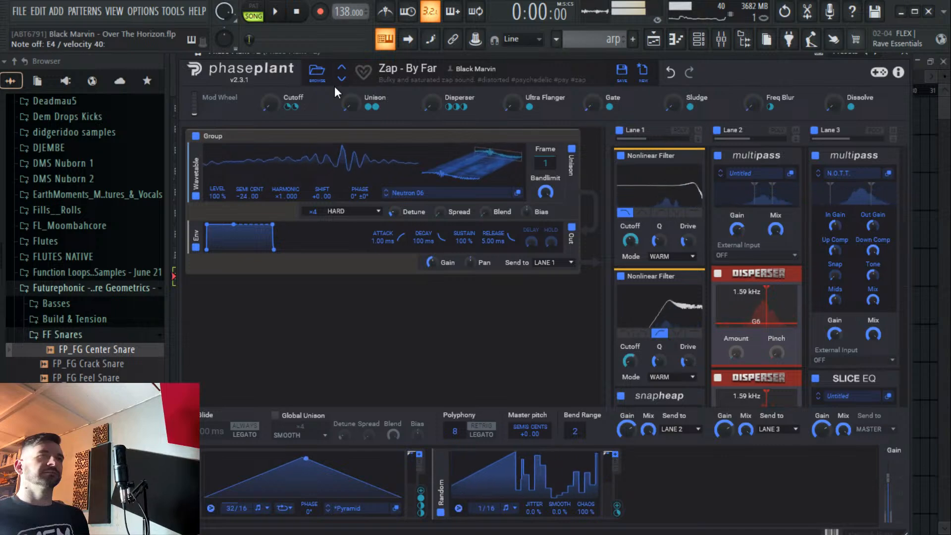
pyautogui.click(340, 87)
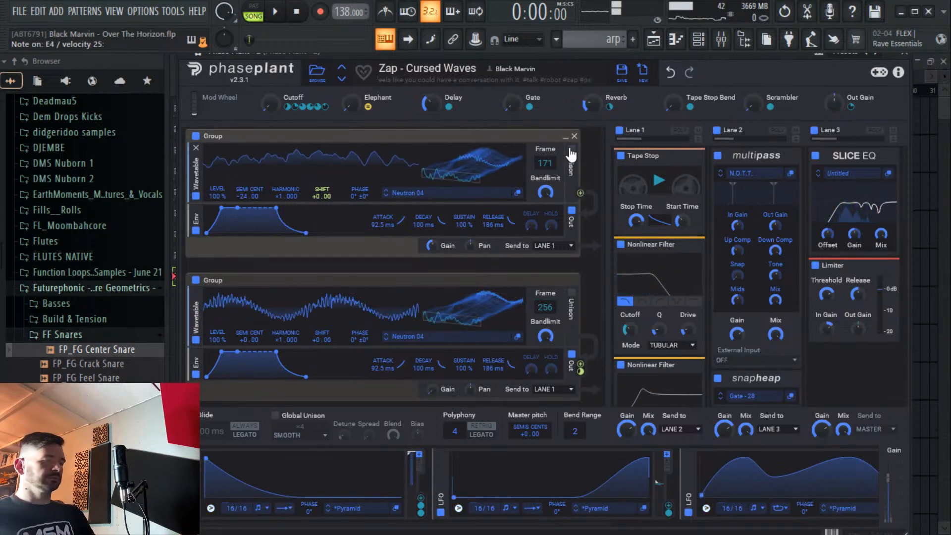
pyautogui.click(912, 58)
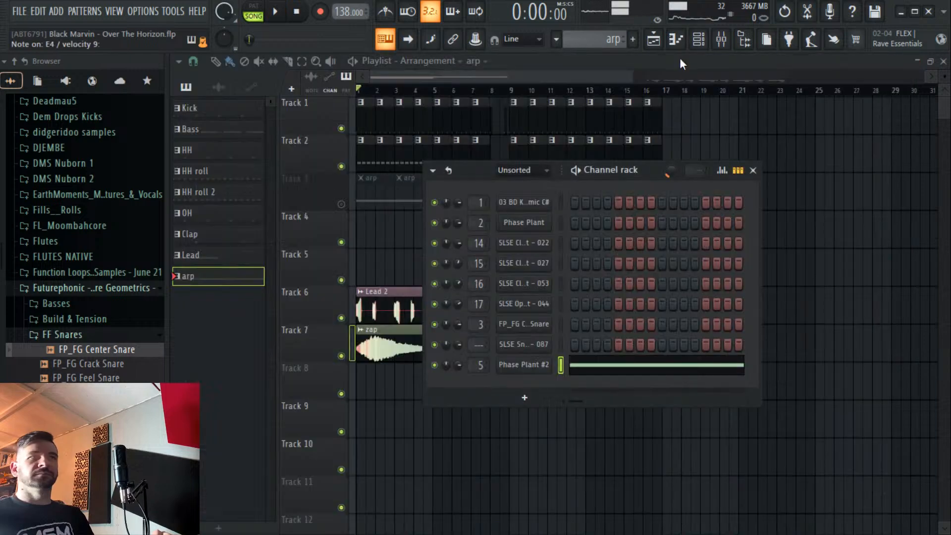
# Place a two-bar arp pattern clip on Track 8 at bar 9 of the playlist.
pyautogui.click(654, 46)
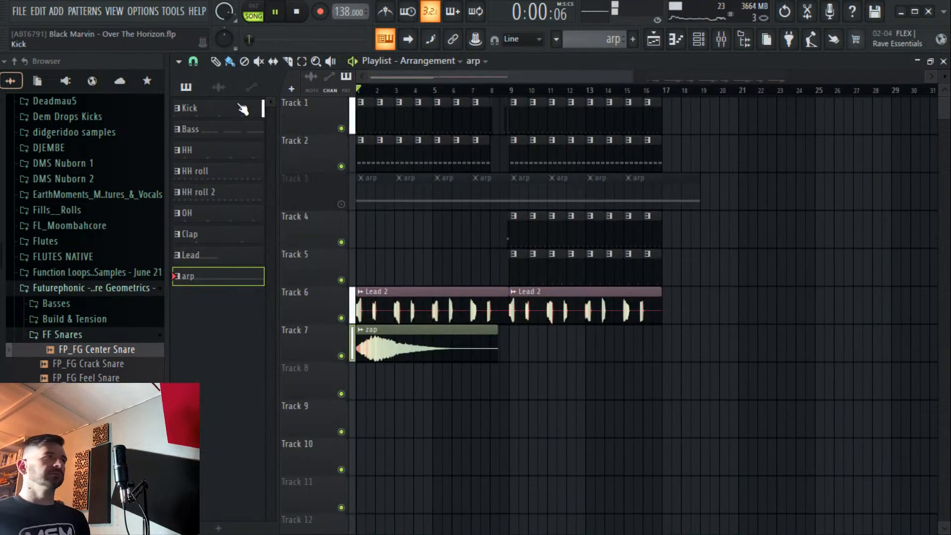
pyautogui.moveTo(495, 384); pyautogui.dragTo(547, 388)
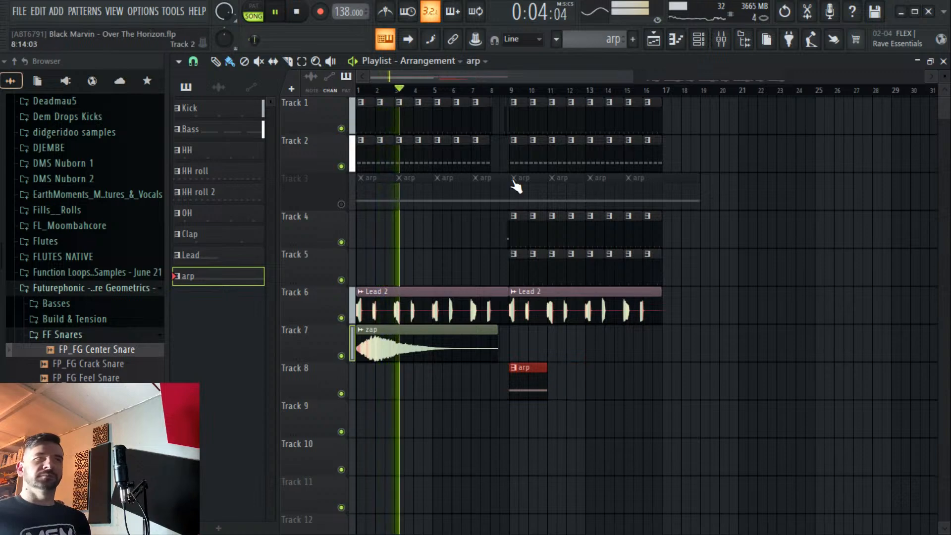
# Place a short Bass clip on Track 4 leading up to bar 9 and make it a unique pattern.
pyautogui.scroll(10, 522, 98)
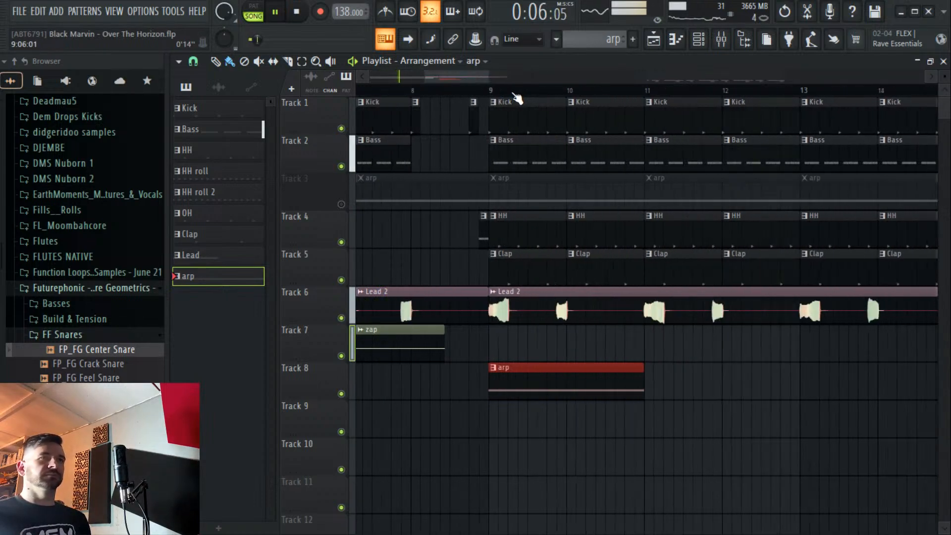
pyautogui.moveTo(446, 245); pyautogui.dragTo(409, 243)
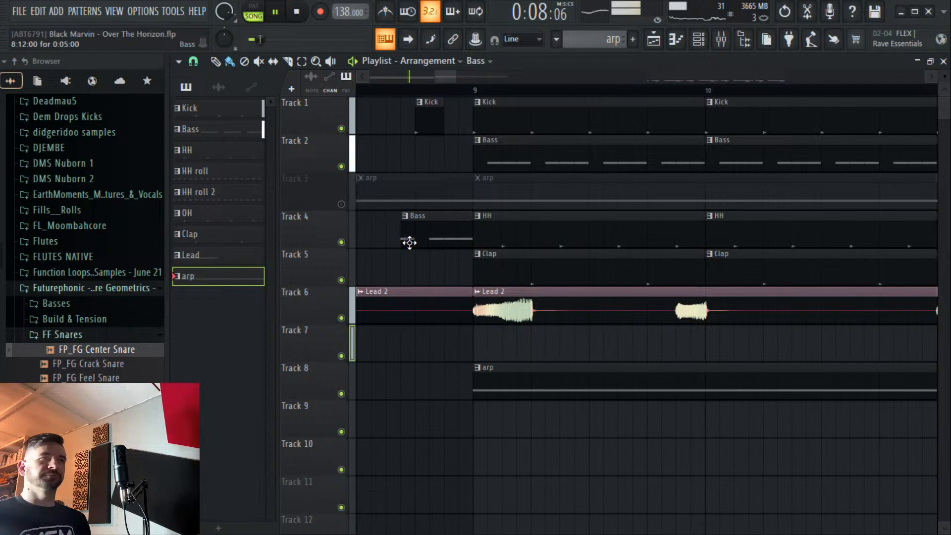
pyautogui.click(419, 216)
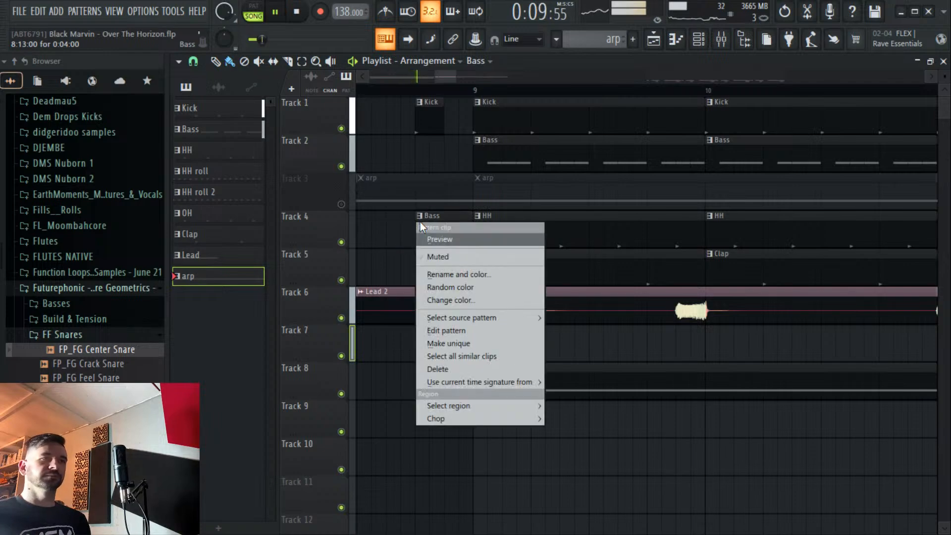
pyautogui.click(470, 357)
# Edit the Bass #2 pattern into three short notes, E3, F4 and E3, within the first beat, auditioning it in the playlist.
pyautogui.press('Escape')
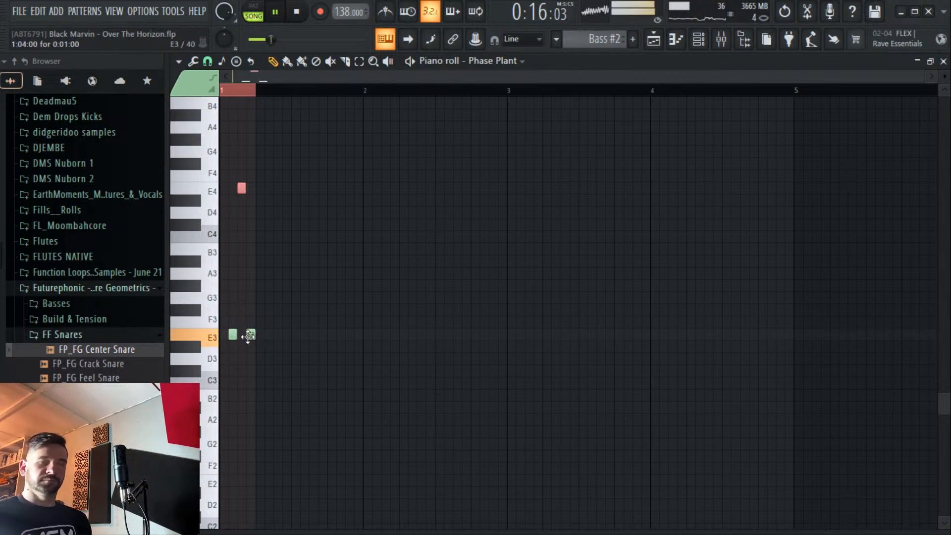
pyautogui.press('F5')
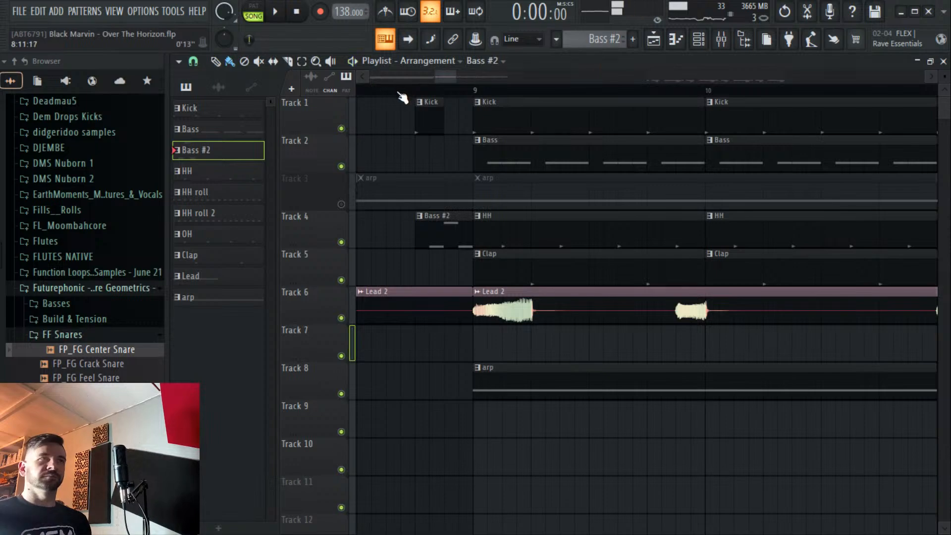
pyautogui.press('space')
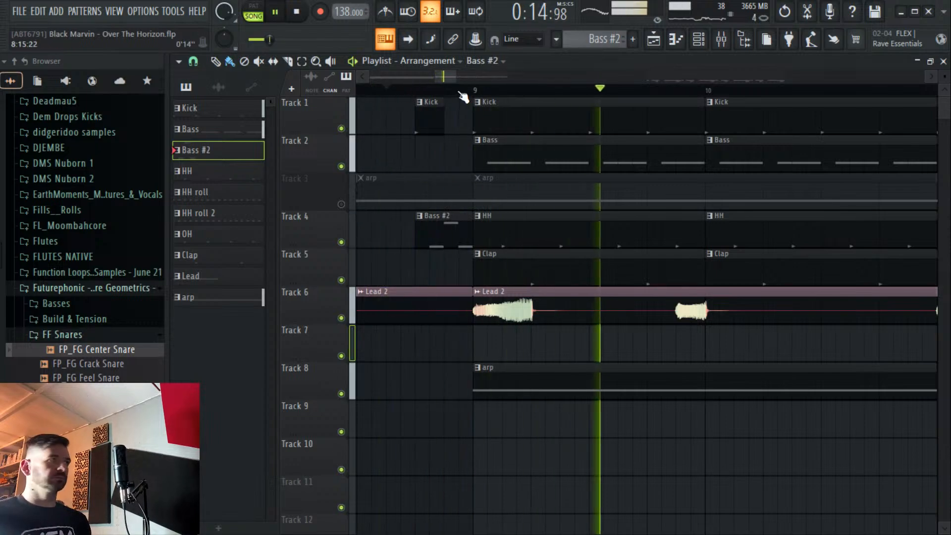
pyautogui.doubleClick(452, 223)
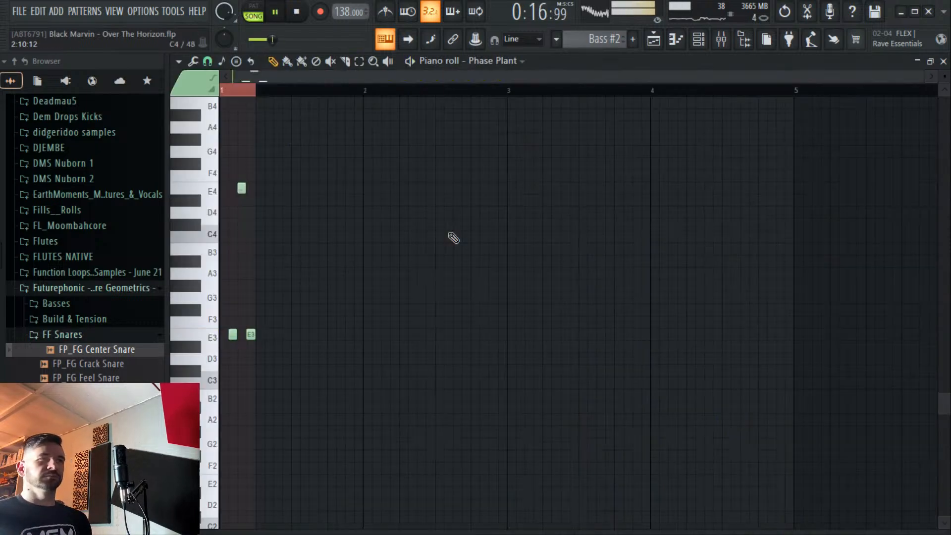
pyautogui.click(239, 191)
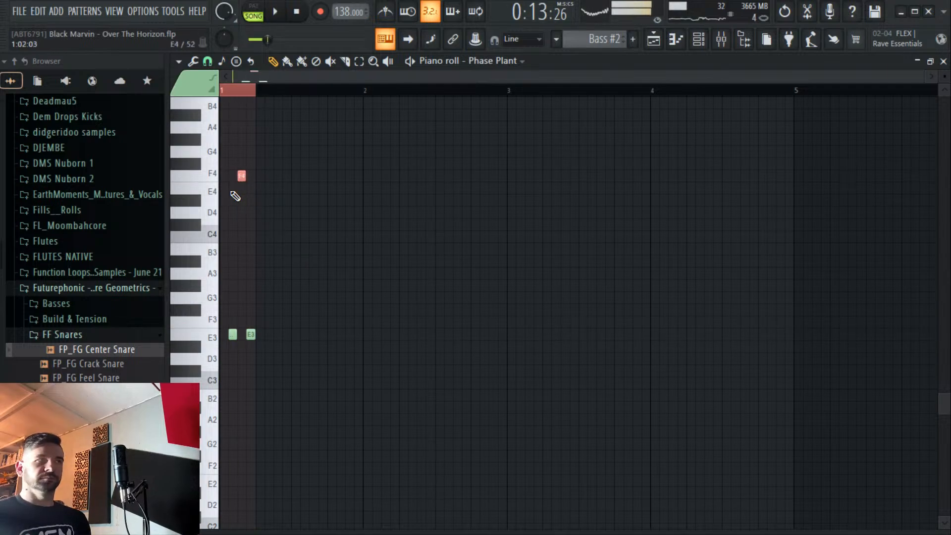
# Place a Bass #2 clip on Track 7 leading up to bar 11 and trim the overlapping end of the Track 2 Bass clip.
pyautogui.press('space')
pyautogui.press('F5')
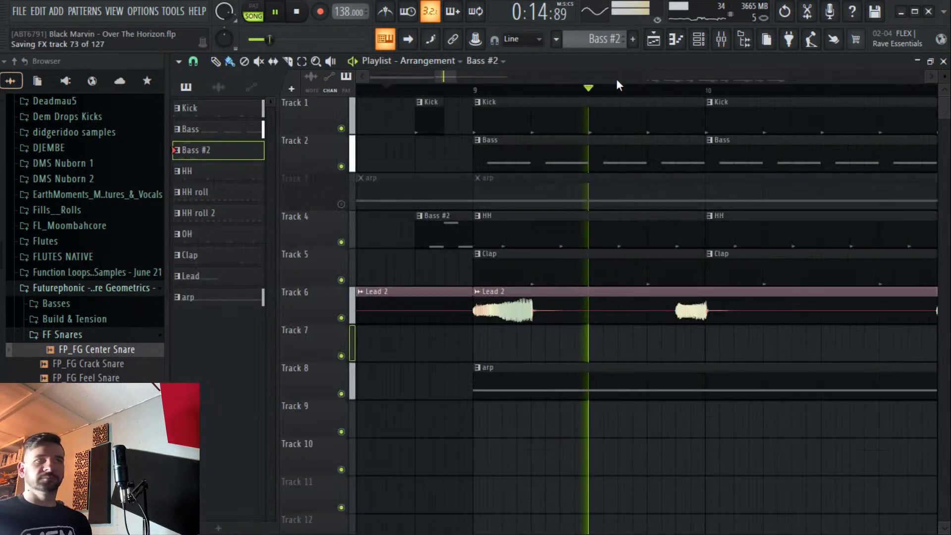
pyautogui.scroll(-5, 619, 87)
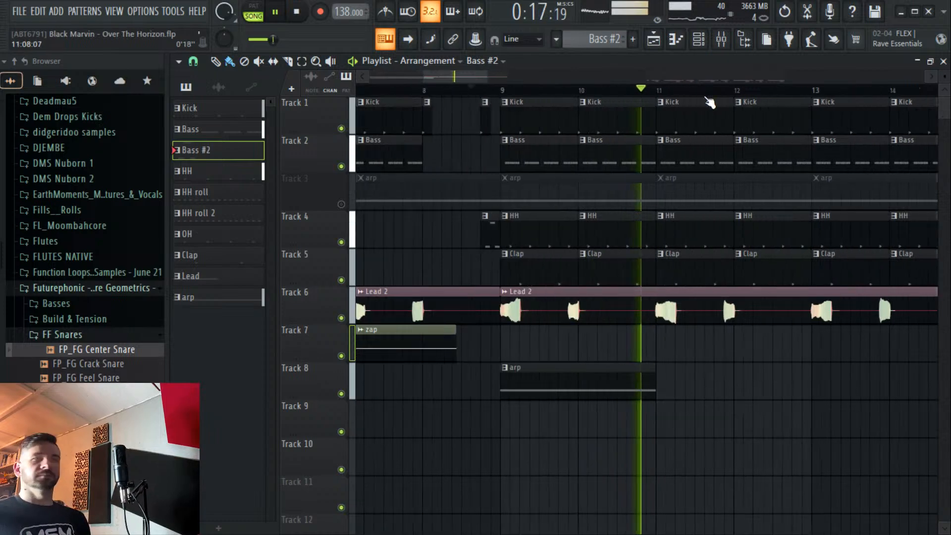
pyautogui.press('space')
pyautogui.press('space')
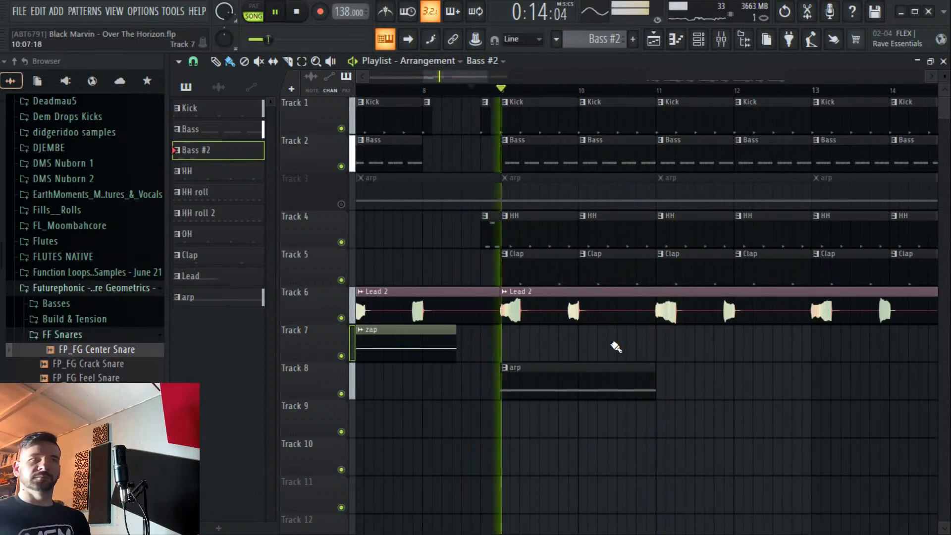
pyautogui.click(637, 342)
pyautogui.moveTo(655, 154); pyautogui.dragTo(637, 156)
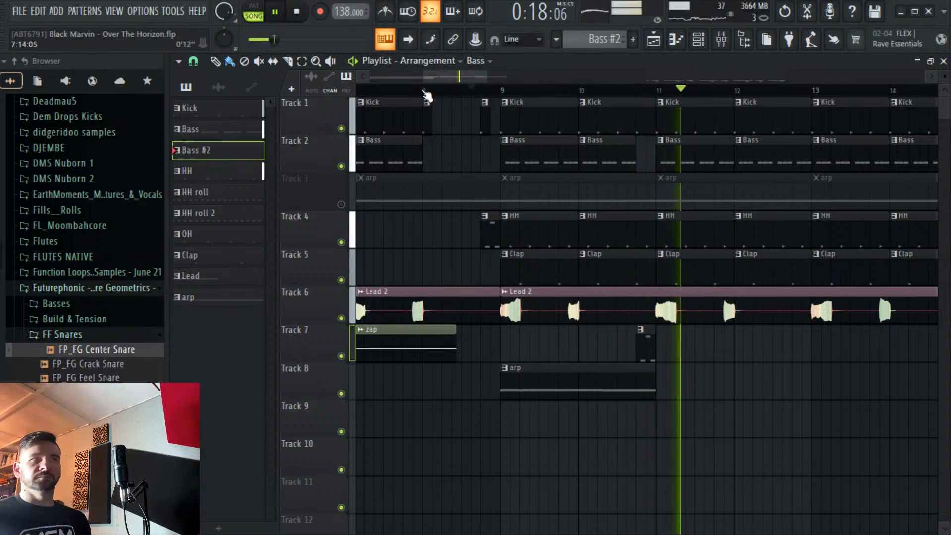
# Place two more Bass #2 clips on Track 7, leading up to bars 13 and 15.
pyautogui.click(392, 89)
pyautogui.scroll(-2, 396, 90)
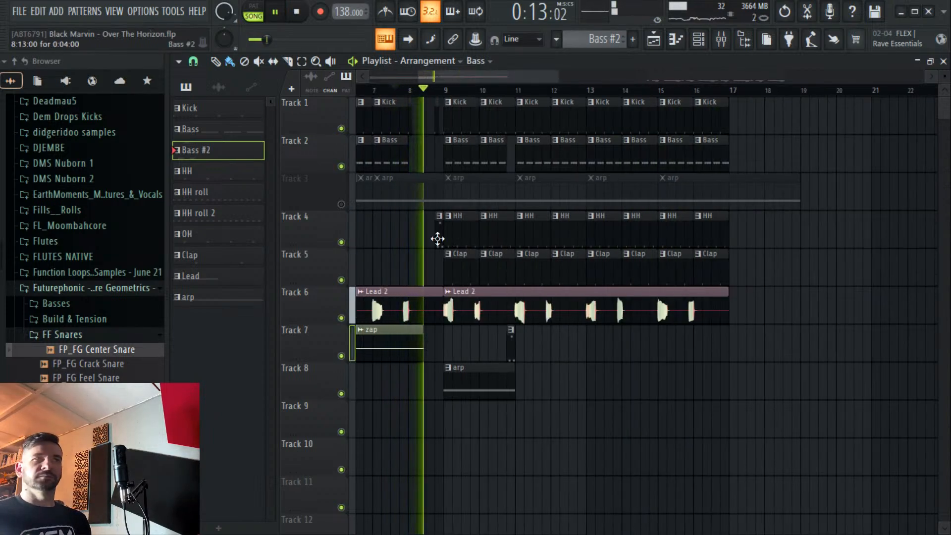
pyautogui.click(584, 339)
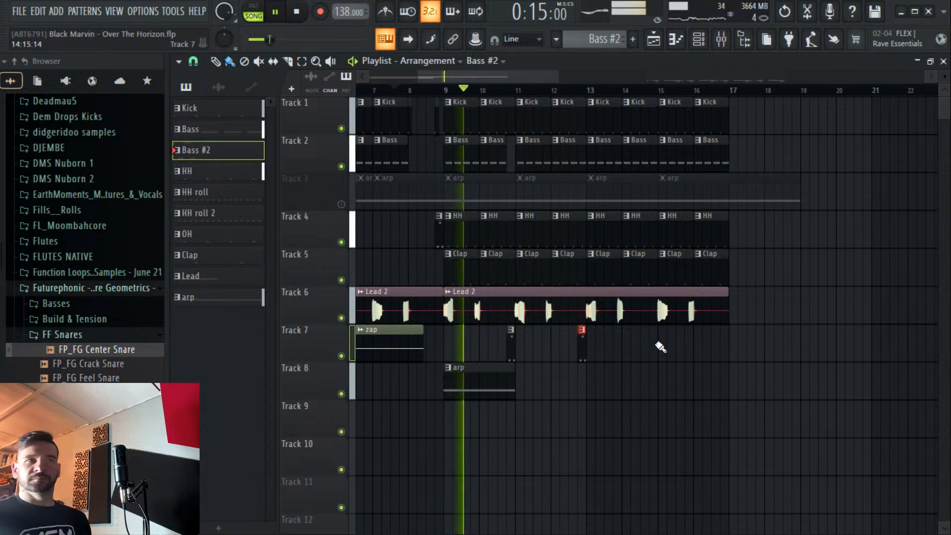
pyautogui.click(652, 336)
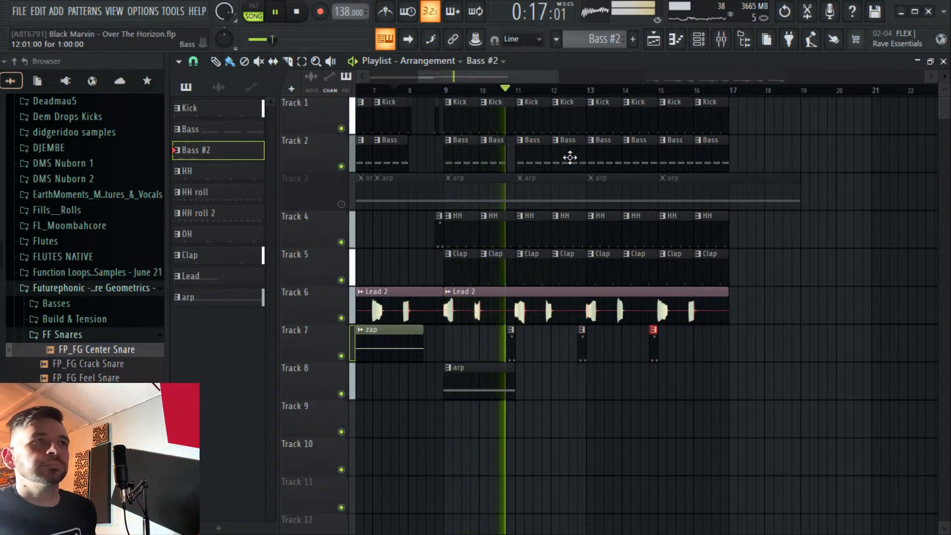
# Rework the Track 2 Bass clips so each two-bar group stops one beat short of bars 13, 15 and 17.
pyautogui.rightClick(644, 149)
pyautogui.moveTo(530, 159)
pyautogui.mouseDown()
pyautogui.moveTo(449, 154)
pyautogui.moveTo(537, 151)
pyautogui.moveTo(530, 154)
pyautogui.mouseUp()
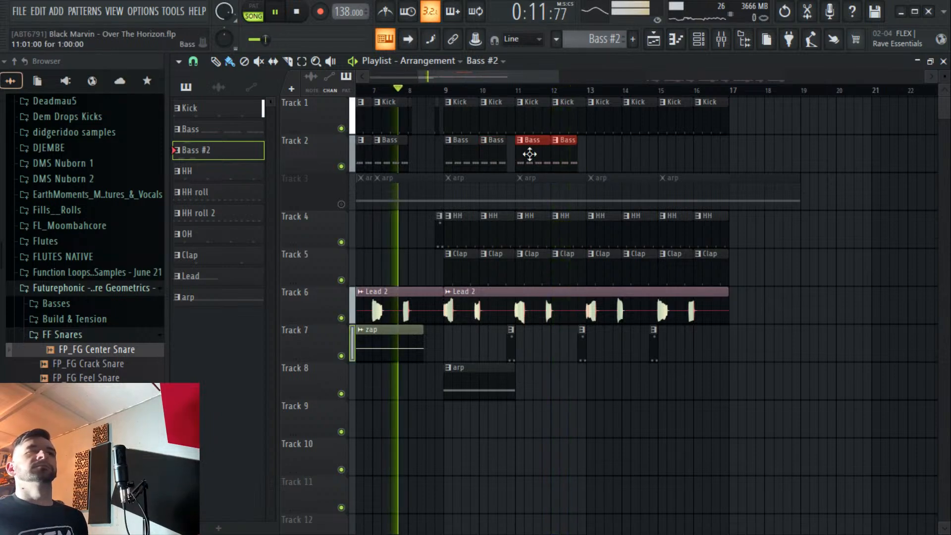
pyautogui.moveTo(606, 134); pyautogui.dragTo(595, 156)
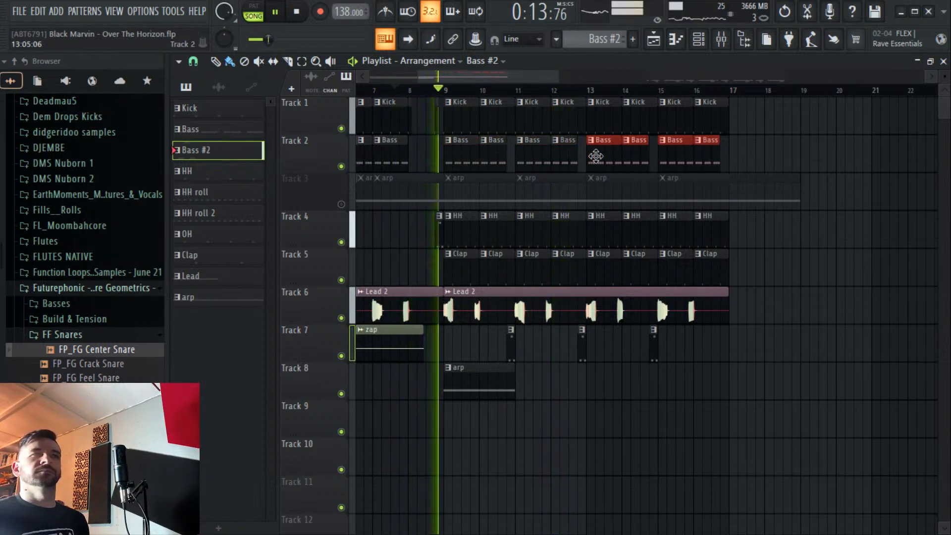
# Select the arp pattern and switch playback from song to pattern mode.
pyautogui.click(493, 381)
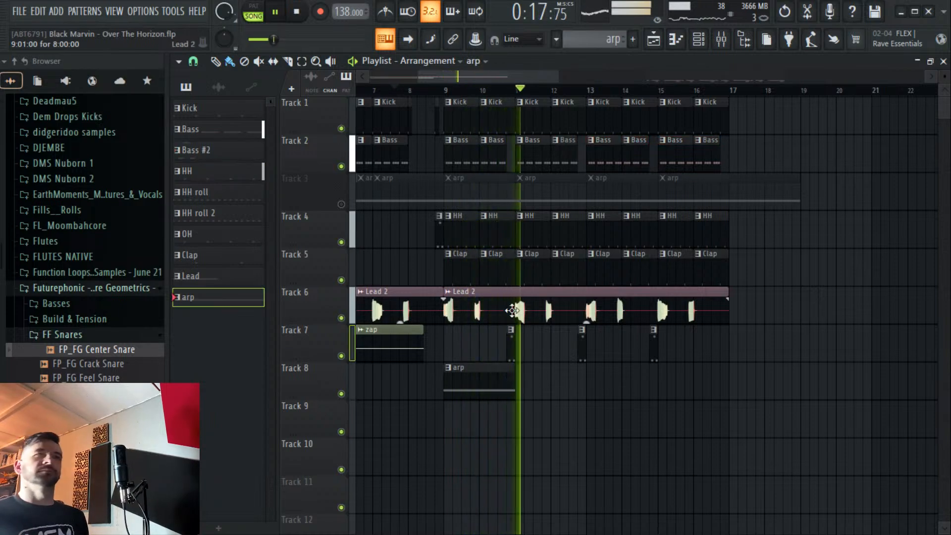
pyautogui.click(609, 39)
pyautogui.click(637, 165)
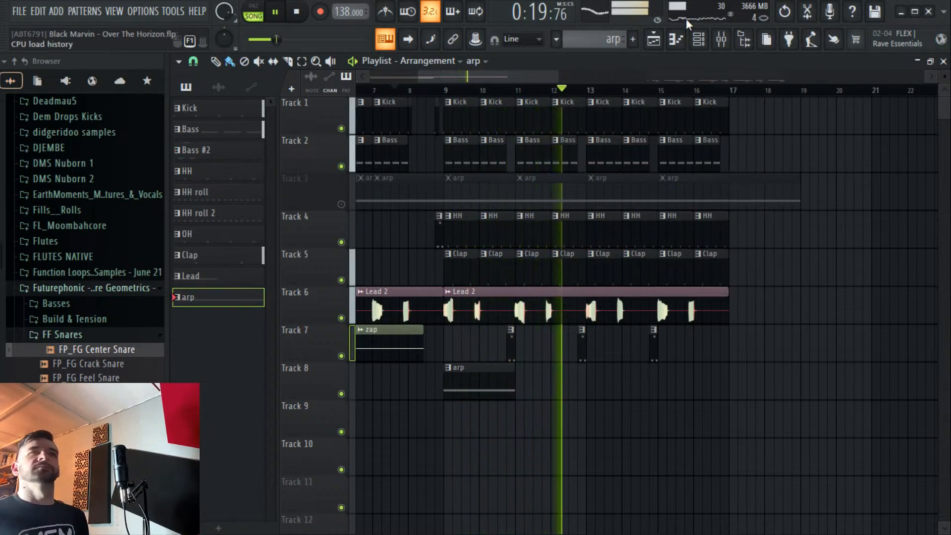
pyautogui.click(698, 39)
pyautogui.click(527, 366)
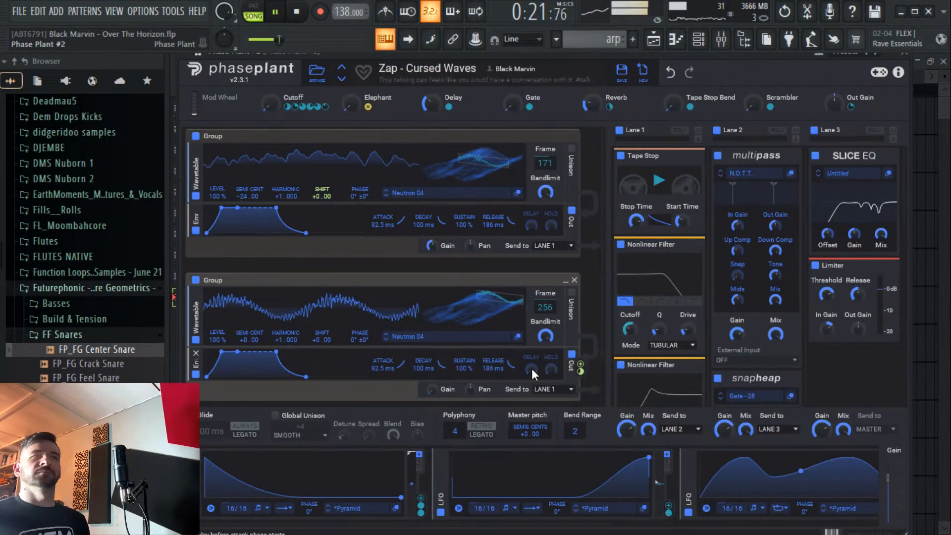
pyautogui.click(254, 6)
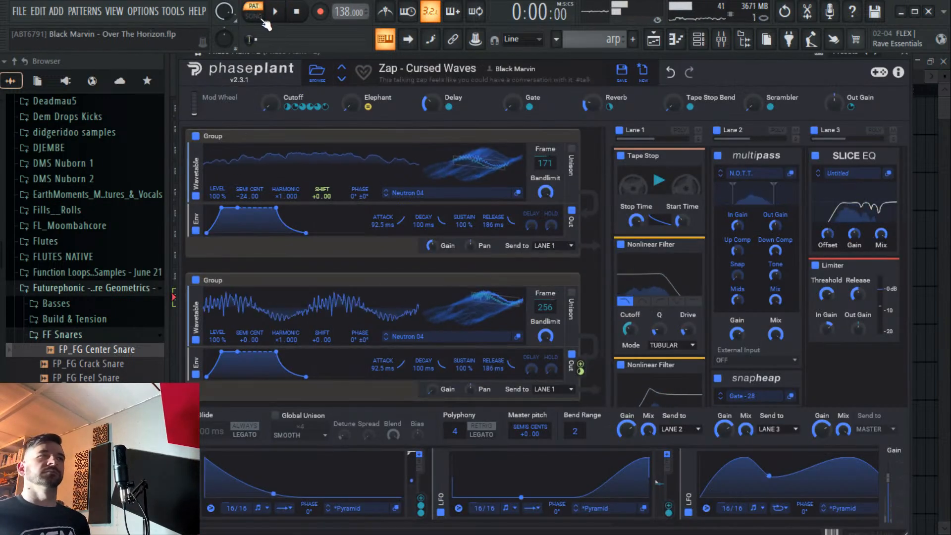
pyautogui.press('Escape')
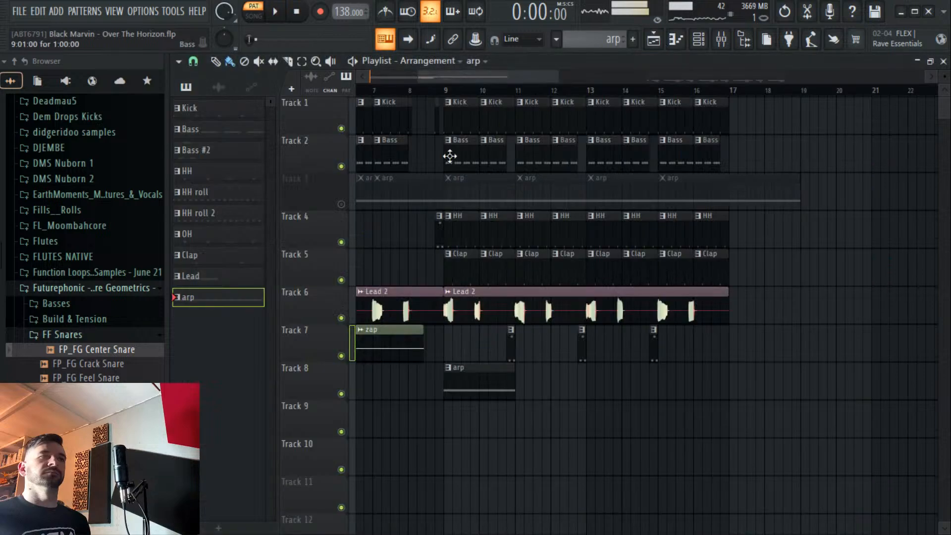
# Shorten the E4 note of the arp pattern to one bar on Phase Plant #2, auditioning the pattern.
pyautogui.click(698, 39)
pyautogui.press('space')
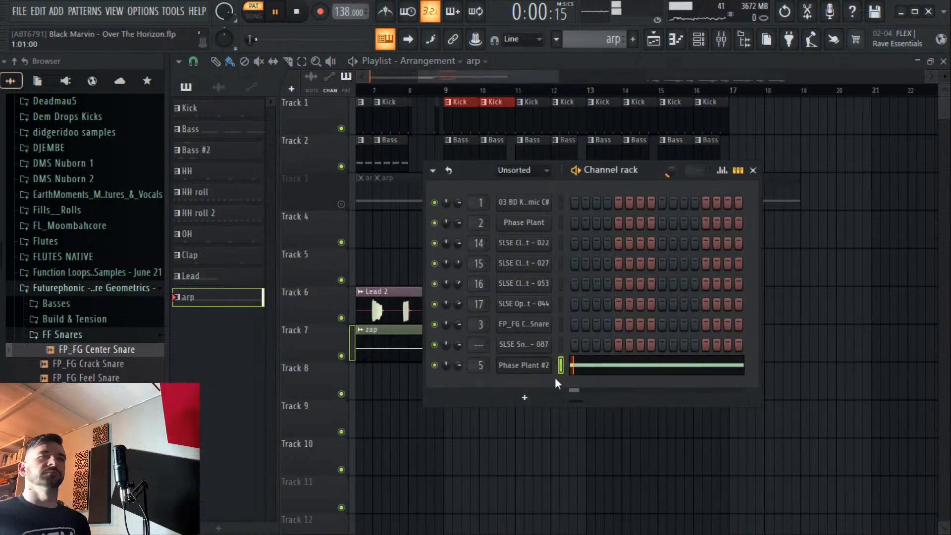
pyautogui.rightClick(531, 365)
pyautogui.click(584, 363)
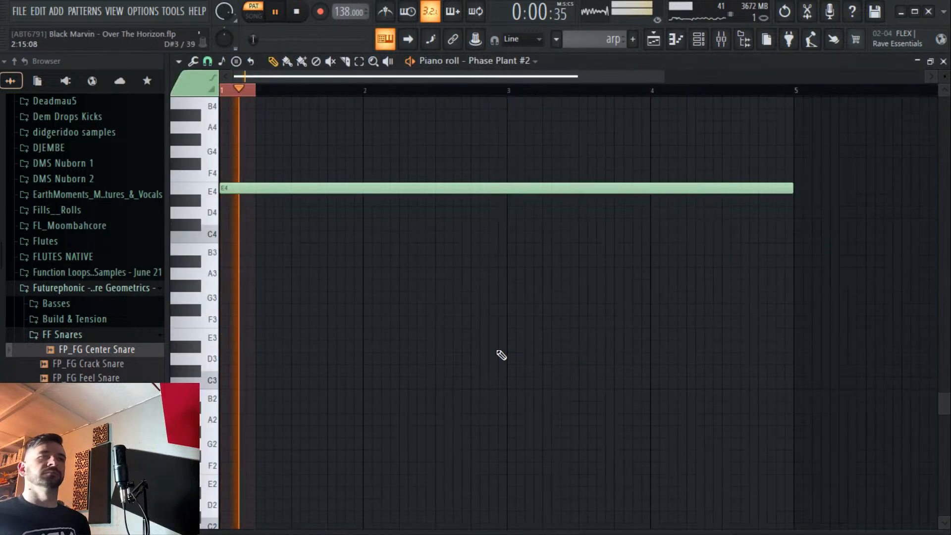
pyautogui.click(296, 12)
pyautogui.click(275, 11)
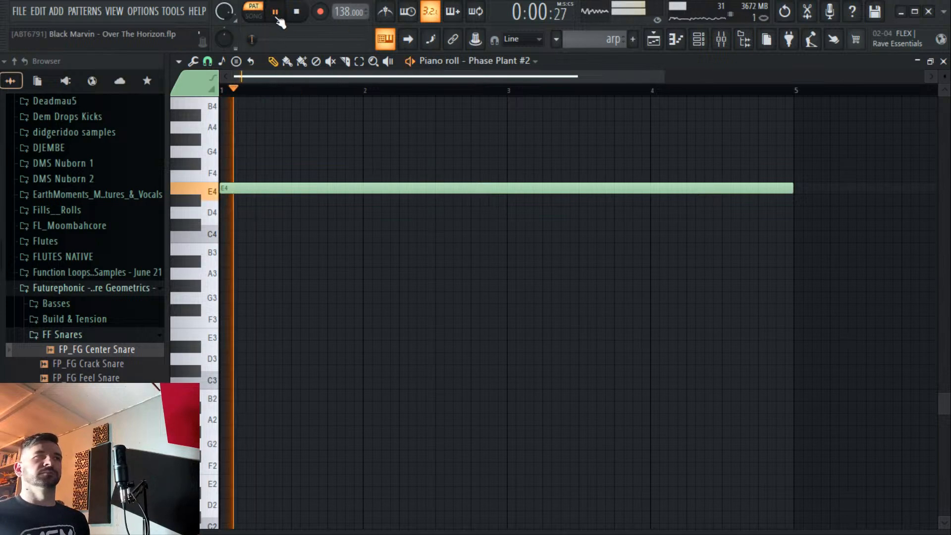
pyautogui.press('space')
pyautogui.press('space')
pyautogui.moveTo(791, 188); pyautogui.dragTo(363, 187)
# Audition the Zap - Foggy, Zap - Holographic Buzz and Zap - Holy Molly presets in Phase Plant #2.
pyautogui.click(701, 42)
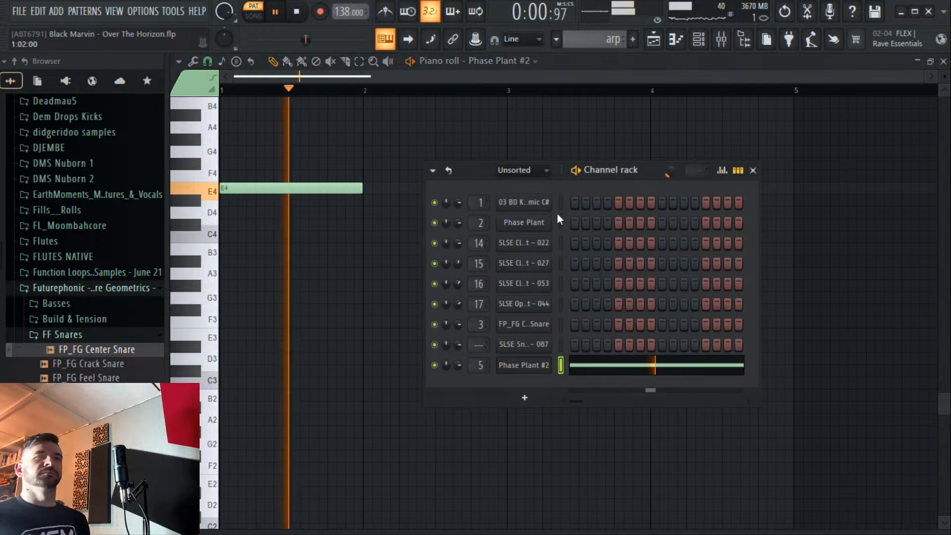
pyautogui.click(535, 365)
pyautogui.press('space')
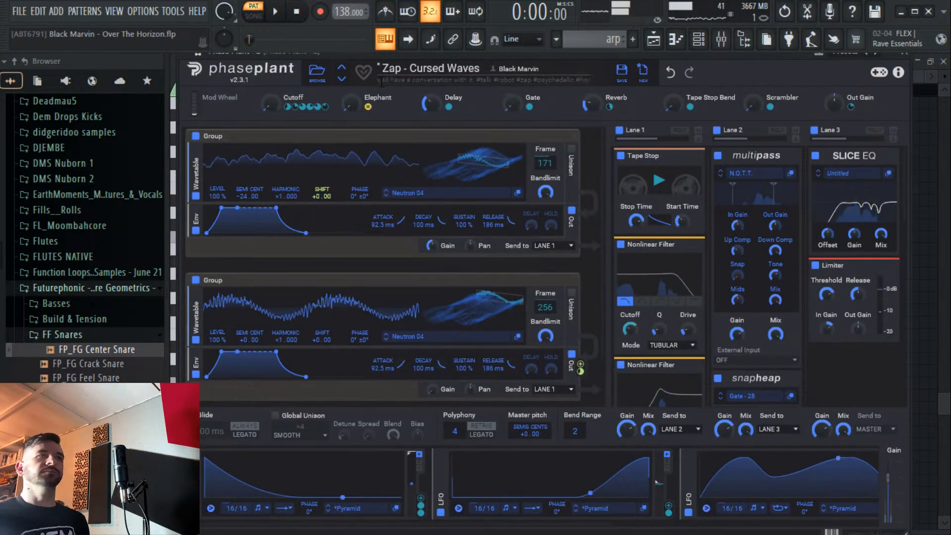
pyautogui.click(341, 79)
pyautogui.press('space')
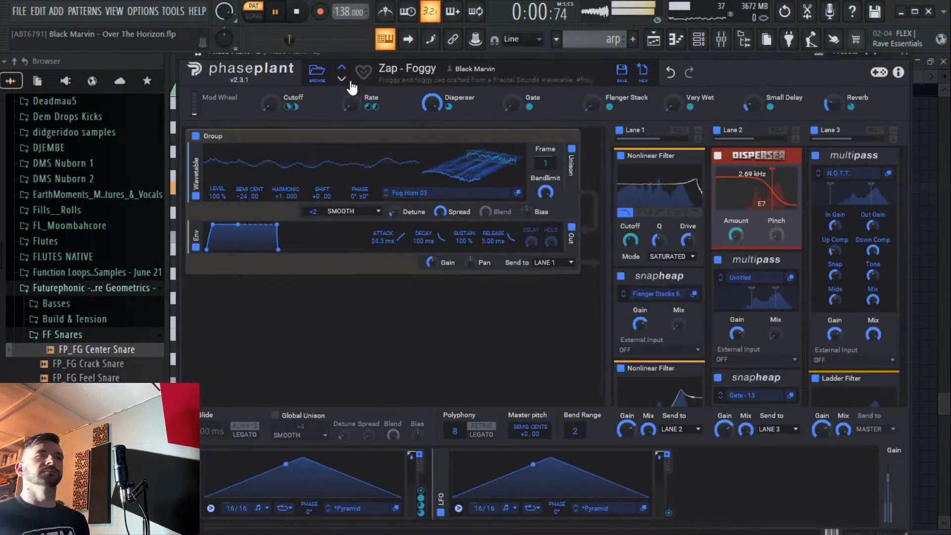
pyautogui.click(340, 80)
pyautogui.press('space')
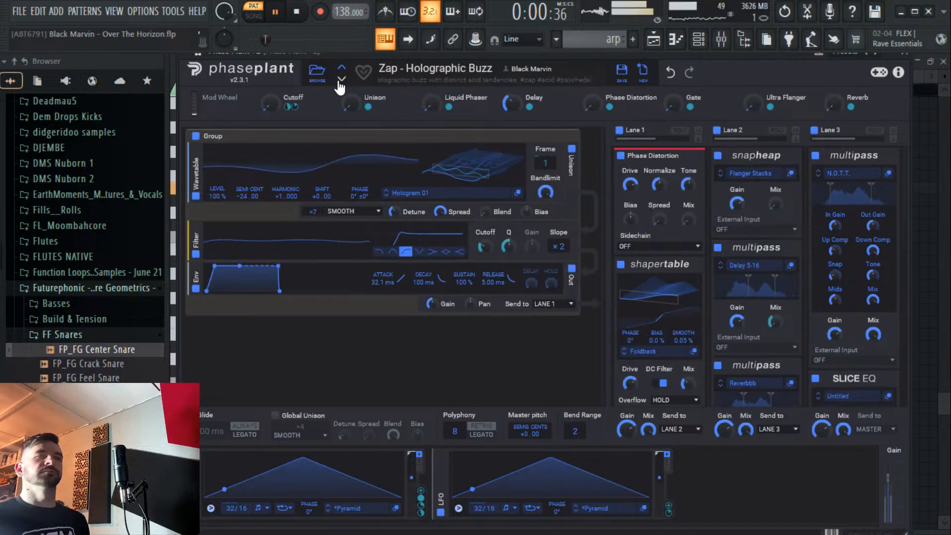
pyautogui.click(342, 80)
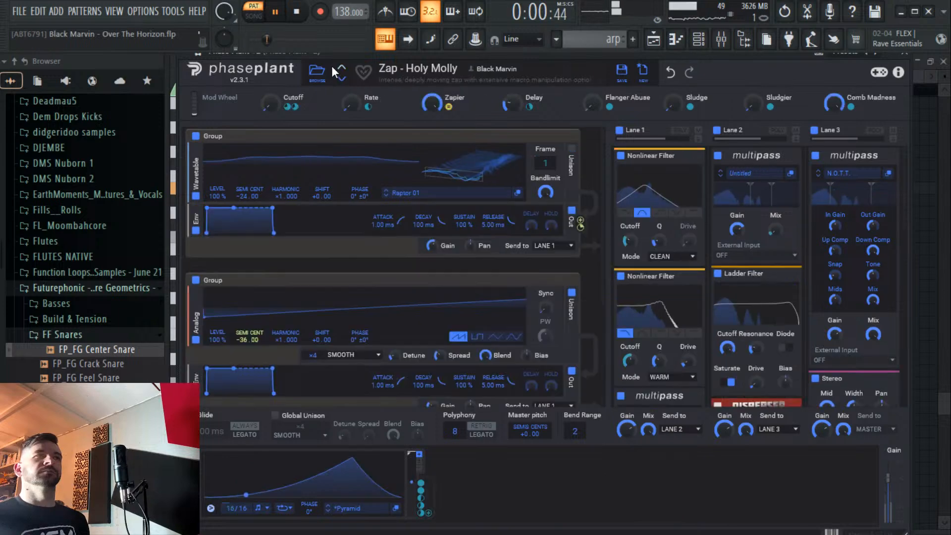
# Audition the shortened arp with the other tracks in the playlist, starting from bar 8.
pyautogui.click(661, 41)
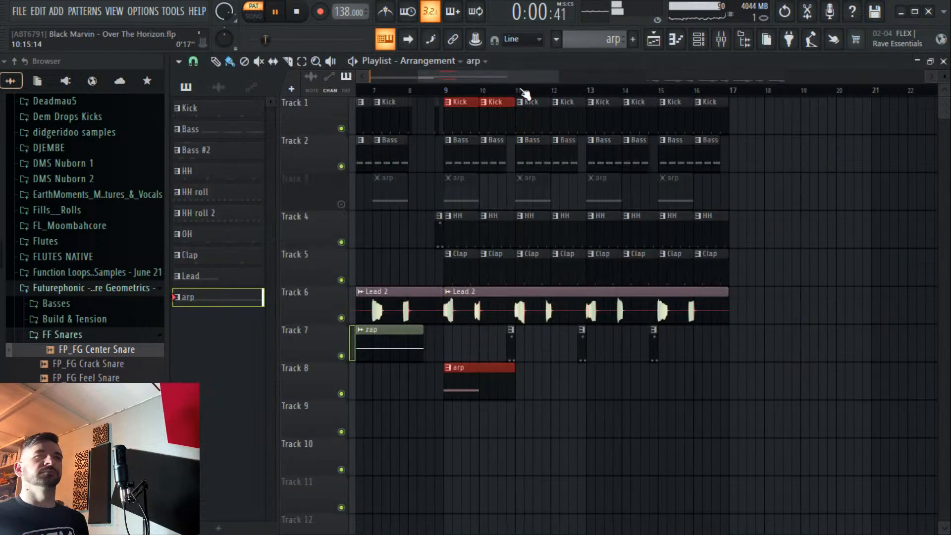
pyautogui.click(419, 90)
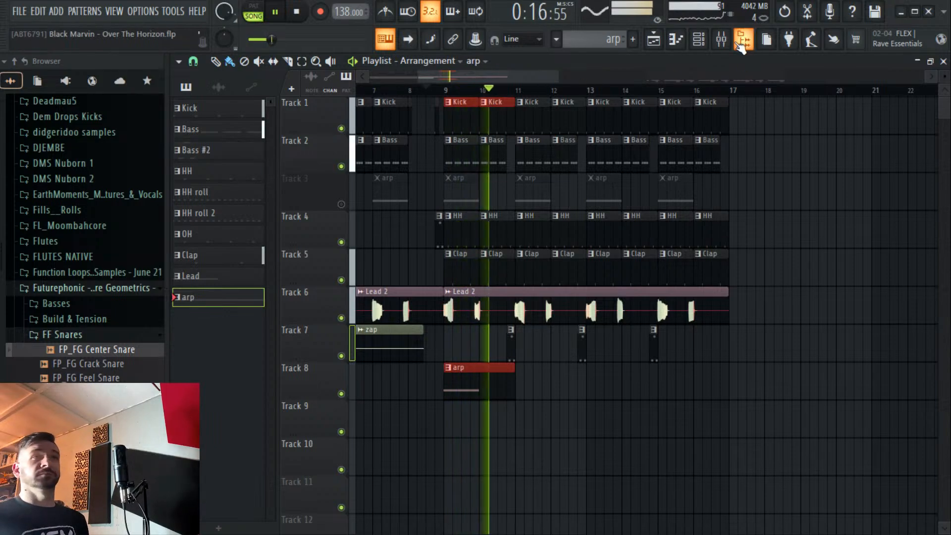
pyautogui.click(420, 90)
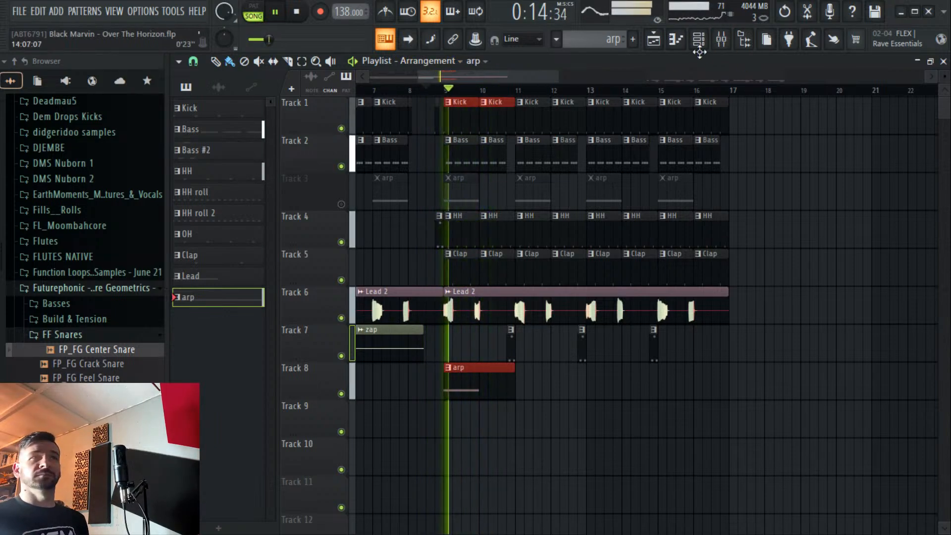
# Switch Phase Plant #2 to the Zap - Jack Scrambler preset and audition it in pattern mode.
pyautogui.press('space')
pyautogui.press('F6')
pyautogui.click(523, 367)
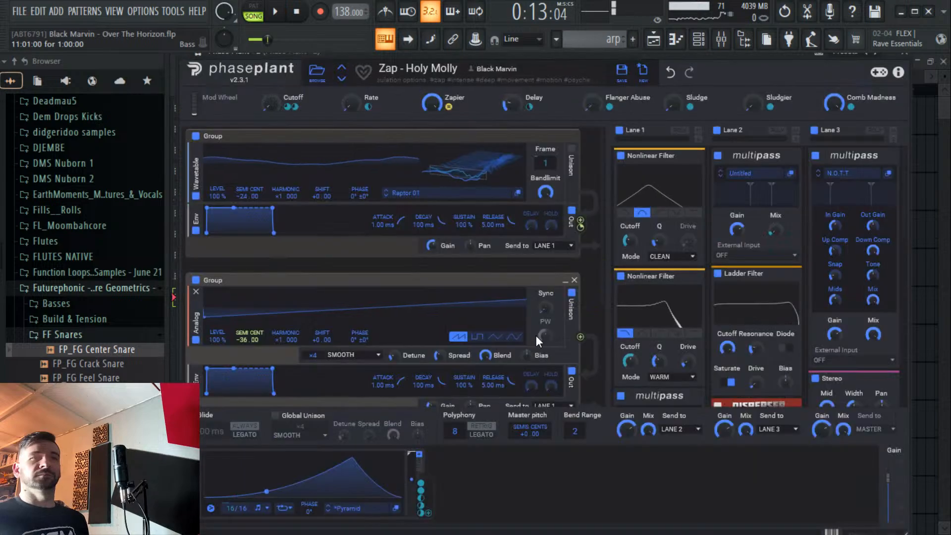
pyautogui.click(254, 12)
pyautogui.click(277, 14)
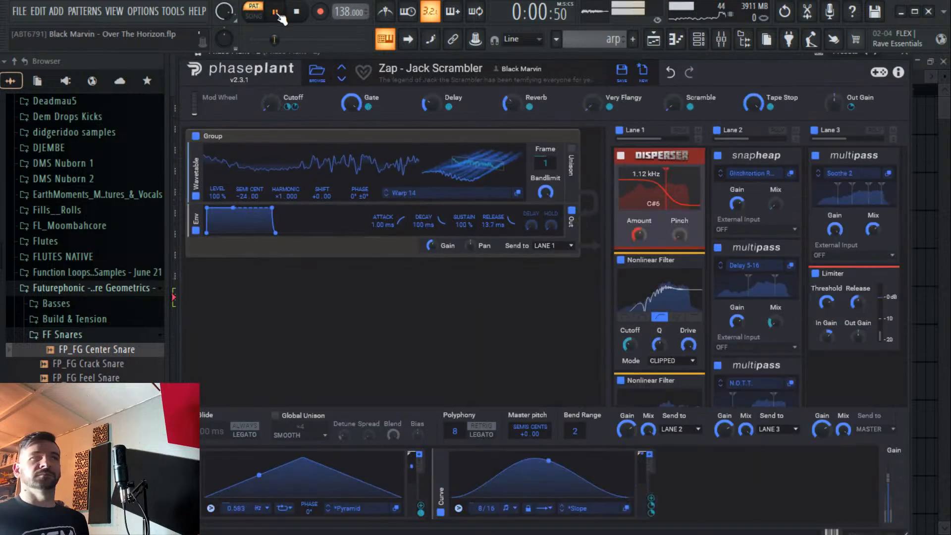
# Return to song mode and audition the arp in the playlist from bar 9.
pyautogui.click(253, 17)
pyautogui.click(653, 39)
pyautogui.click(445, 92)
pyautogui.press('space')
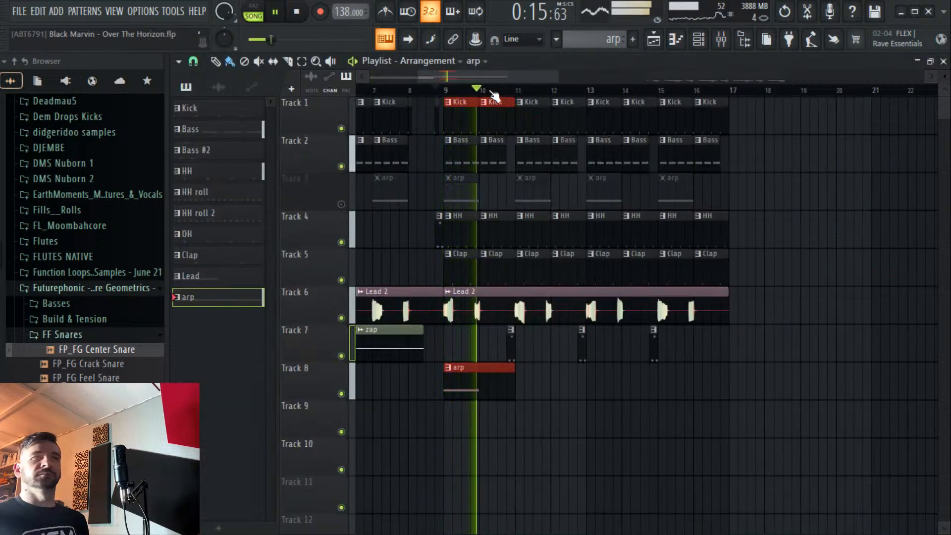
# Turn the Delay, Reverb and Tape Stop macros of Phase Plant #2 all the way down.
pyautogui.click(729, 42)
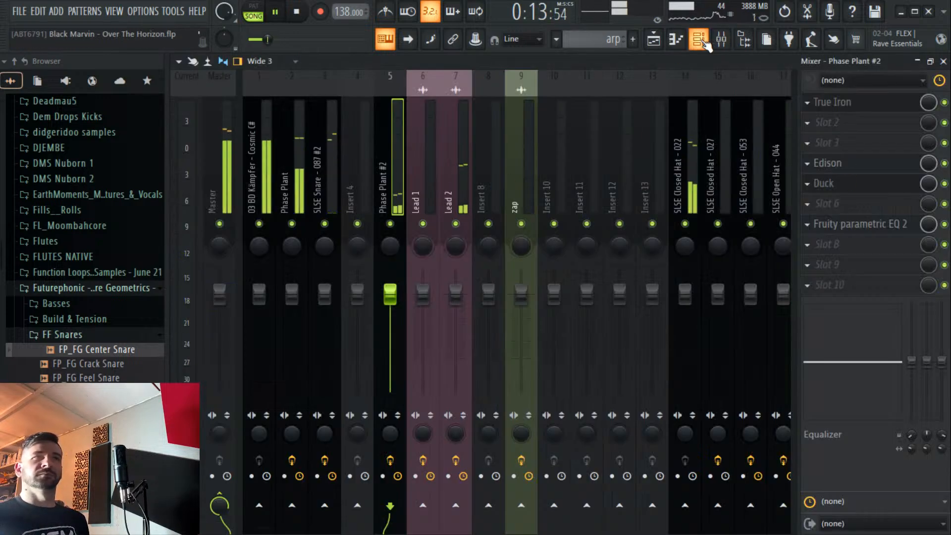
pyautogui.click(704, 41)
pyautogui.click(524, 366)
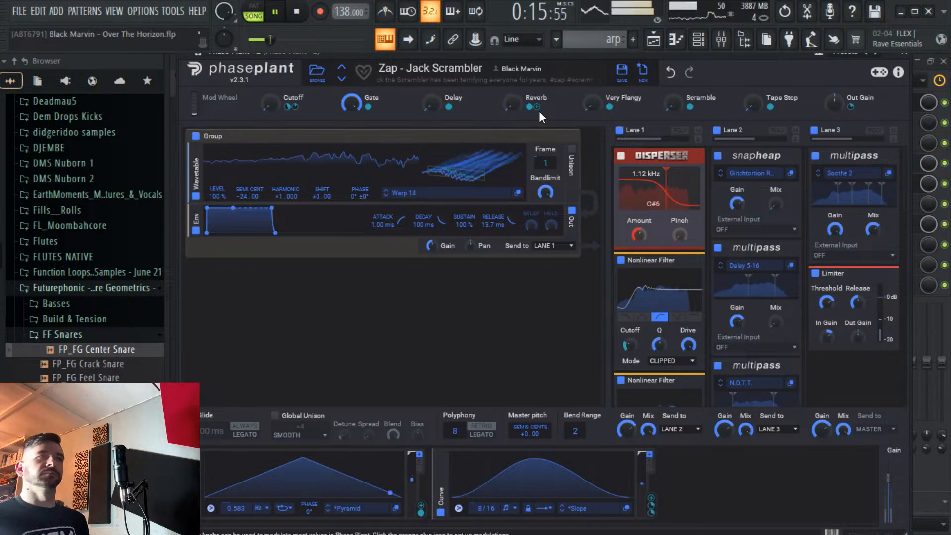
# Check the arp pattern's notes and replay the arrangement from bar 9 with the drier zap sound.
pyautogui.click(654, 39)
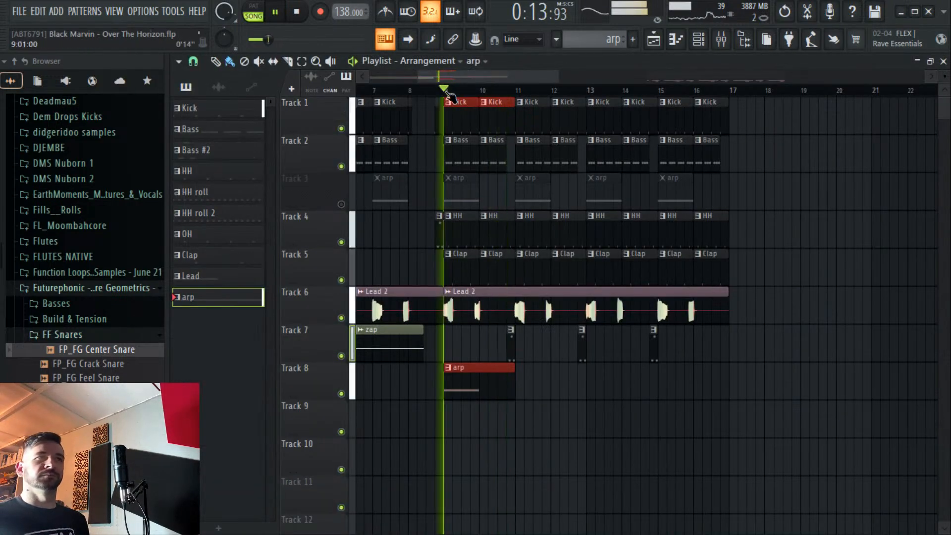
pyautogui.doubleClick(490, 369)
pyautogui.scroll(2, 494, 398)
pyautogui.press('space')
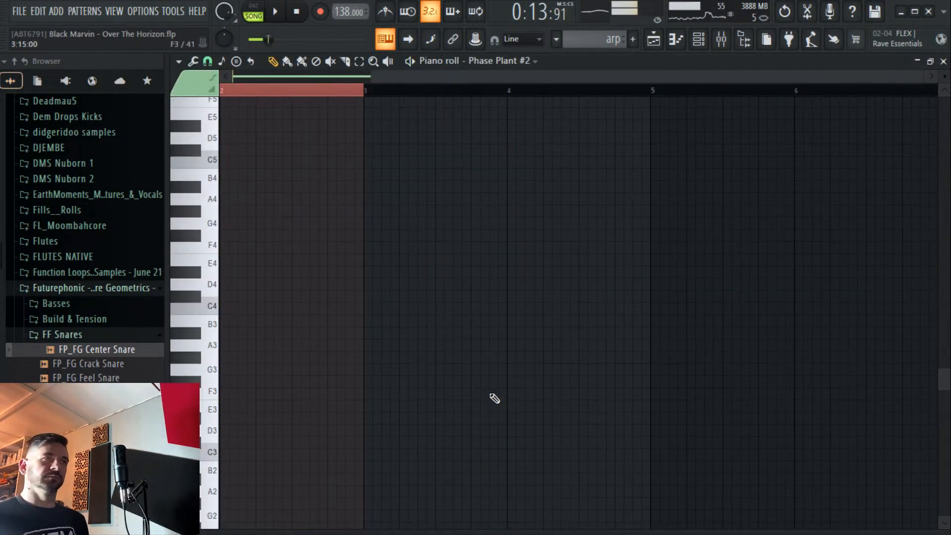
pyautogui.click(652, 39)
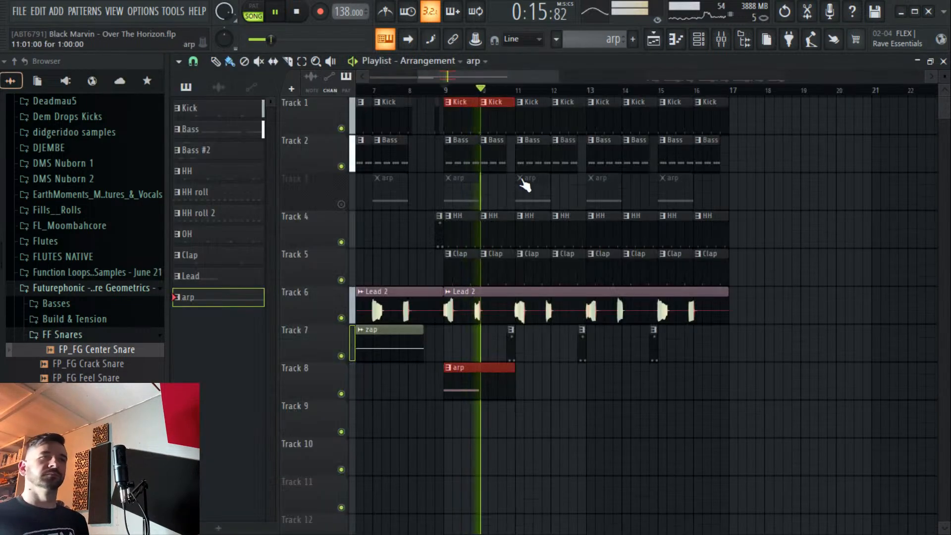
pyautogui.click(448, 91)
# Record the arp from Phase Plant #2 into its Edison while the arrangement plays from bar 9, ending after the phrase finishes.
pyautogui.scroll(1, 455, 98)
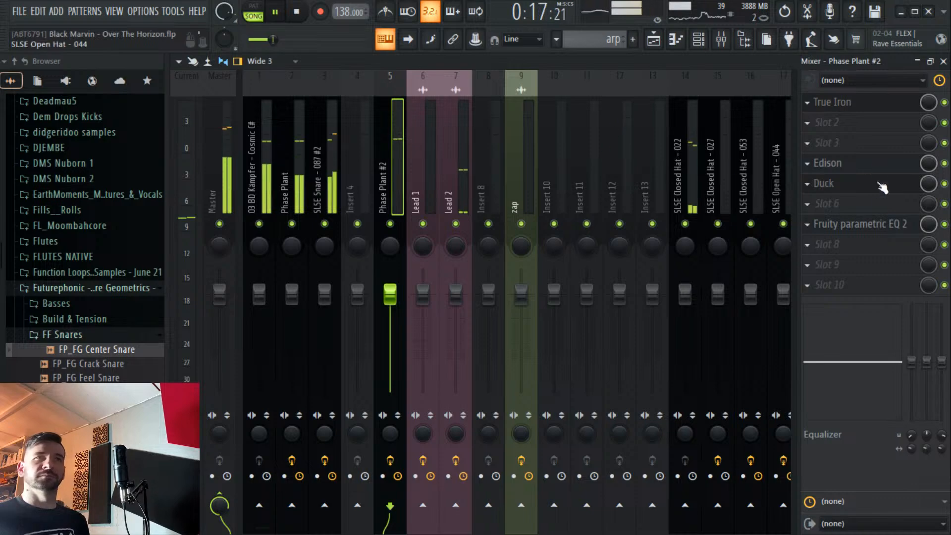
pyautogui.press('space')
pyautogui.click(876, 172)
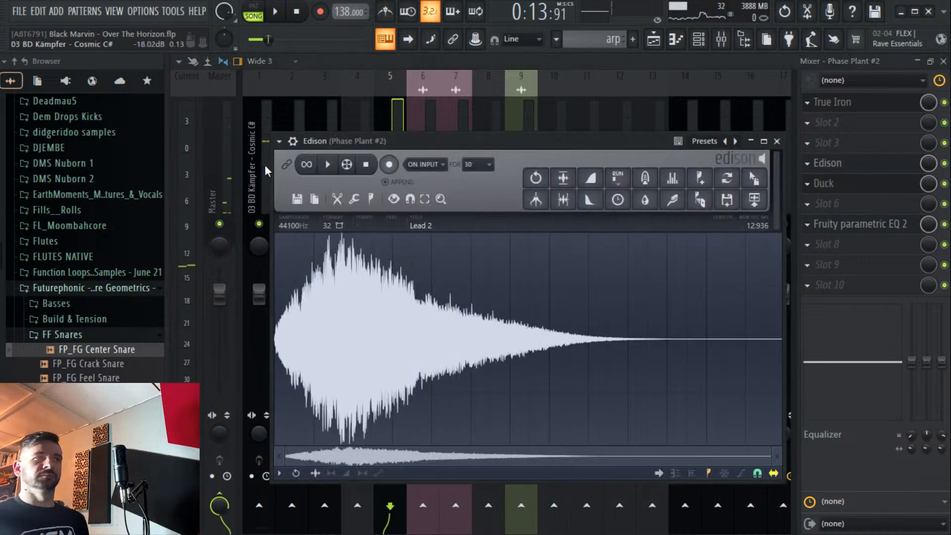
pyautogui.click(276, 15)
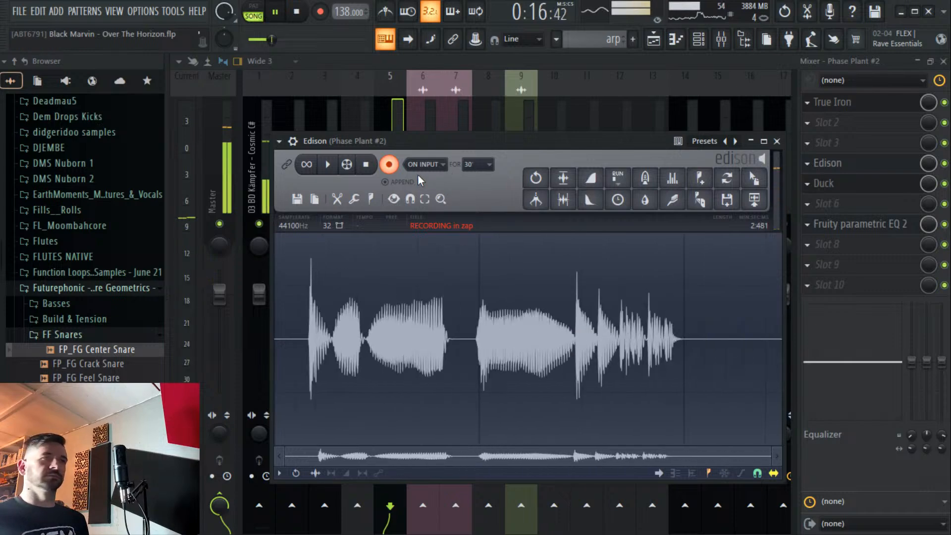
pyautogui.click(366, 166)
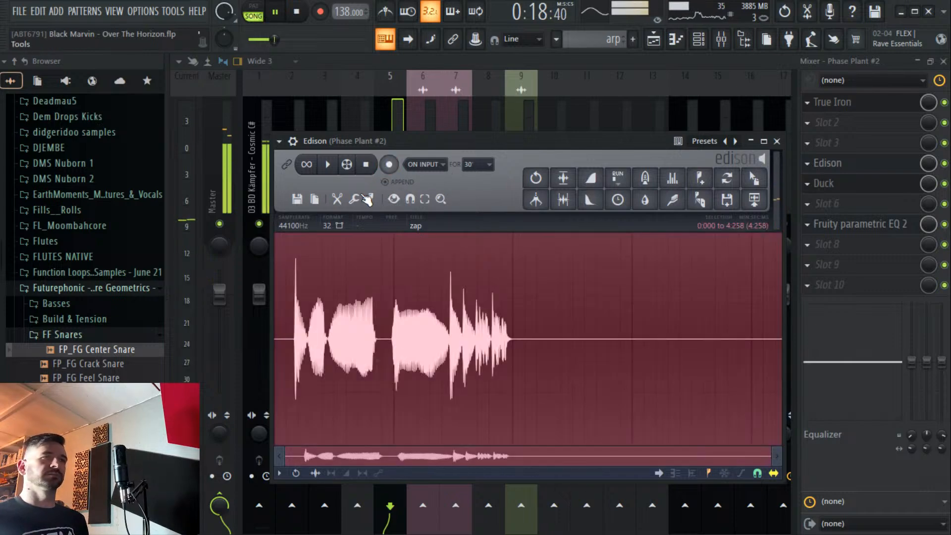
# Trim the silence before the first transient of the Edison recording.
pyautogui.scroll(3, 295, 343)
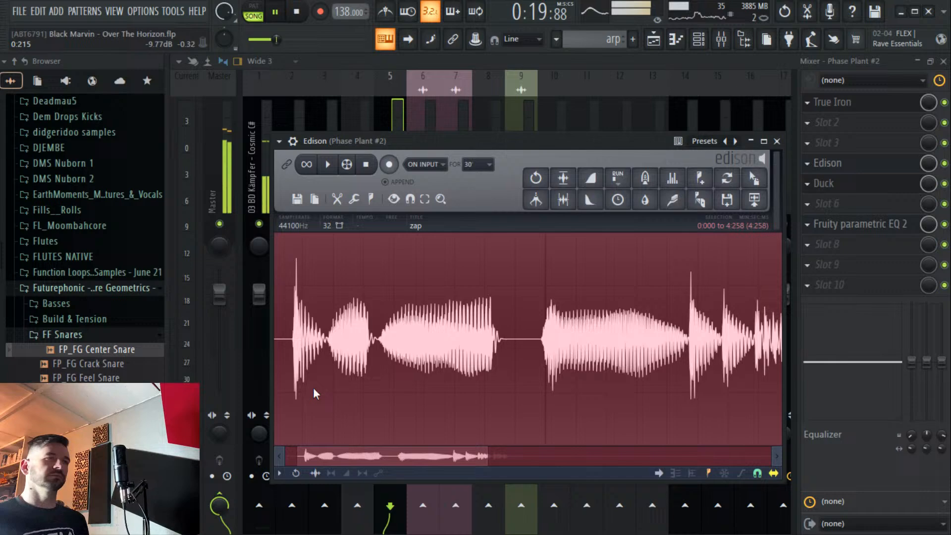
pyautogui.click(291, 341)
pyautogui.scroll(5, 291, 341)
pyautogui.moveTo(322, 345); pyautogui.dragTo(277, 342)
pyautogui.scroll(-3, 381, 342)
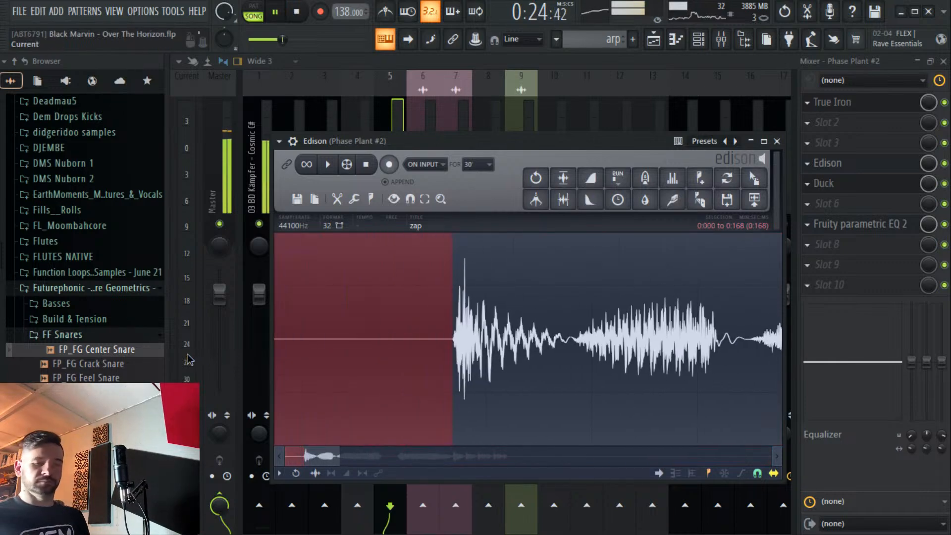
pyautogui.press('Delete')
pyautogui.scroll(-5, 525, 344)
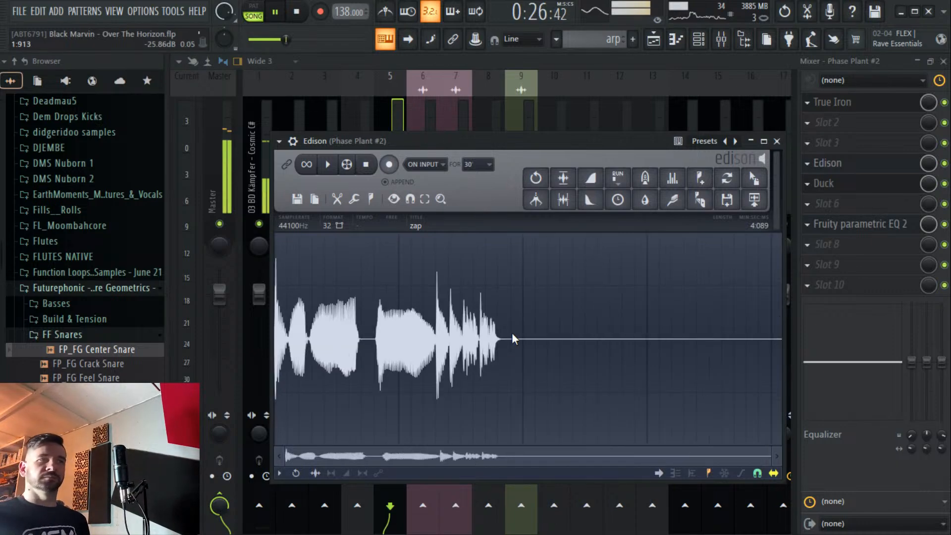
# Normalize the Edison recording, audition it and save it as zap 2.wav.
pyautogui.hotkey('ctrl', 'n')
pyautogui.press('space')
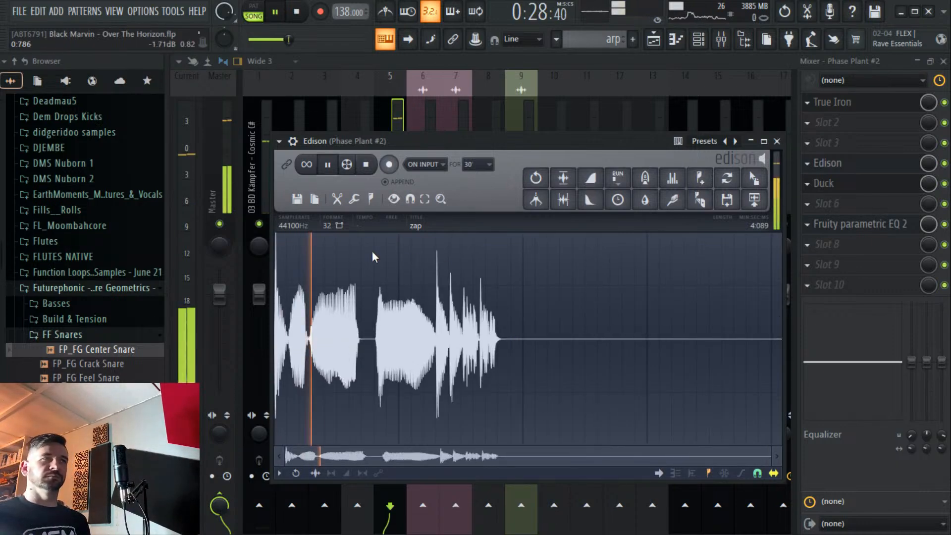
pyautogui.click(297, 199)
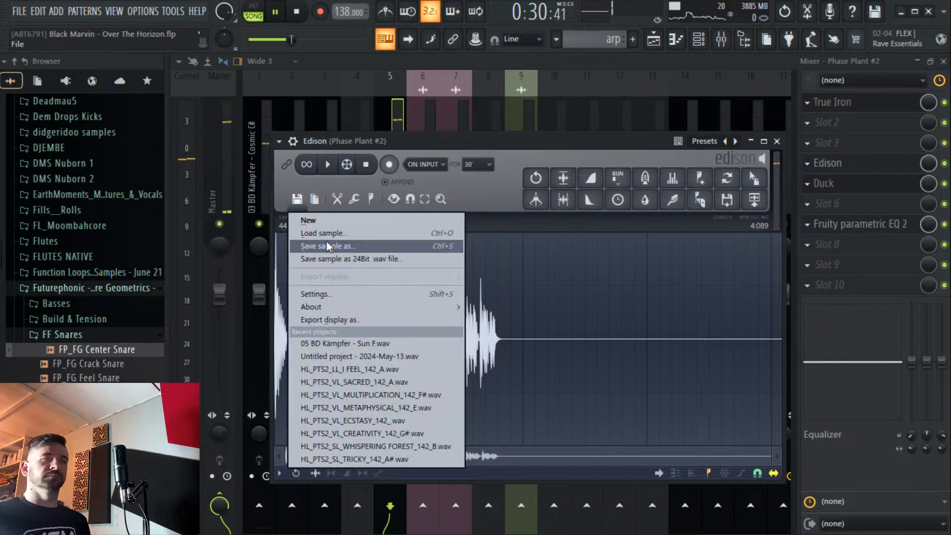
pyautogui.click(327, 246)
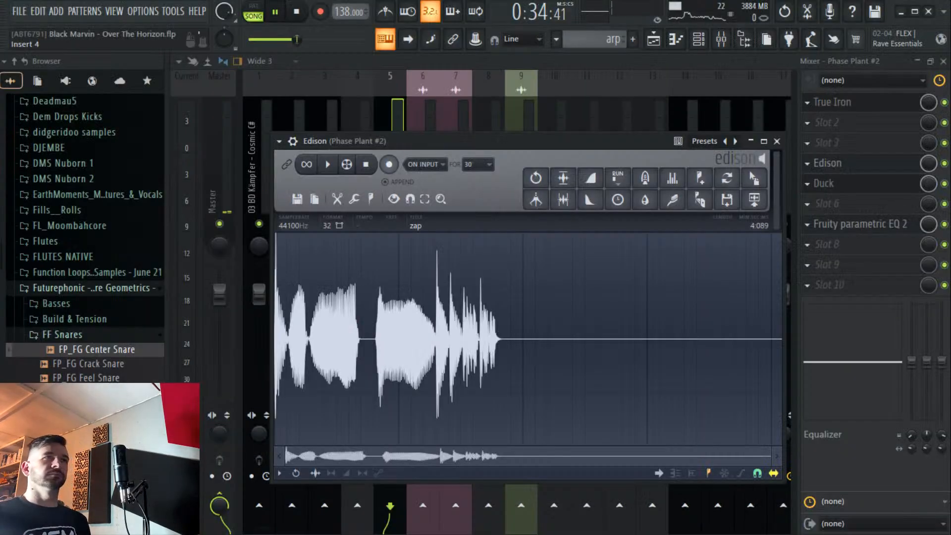
# Replace the arp pattern clip at bar 9 on Track 8 with the zap 2 audio clip.
pyautogui.click(286, 15)
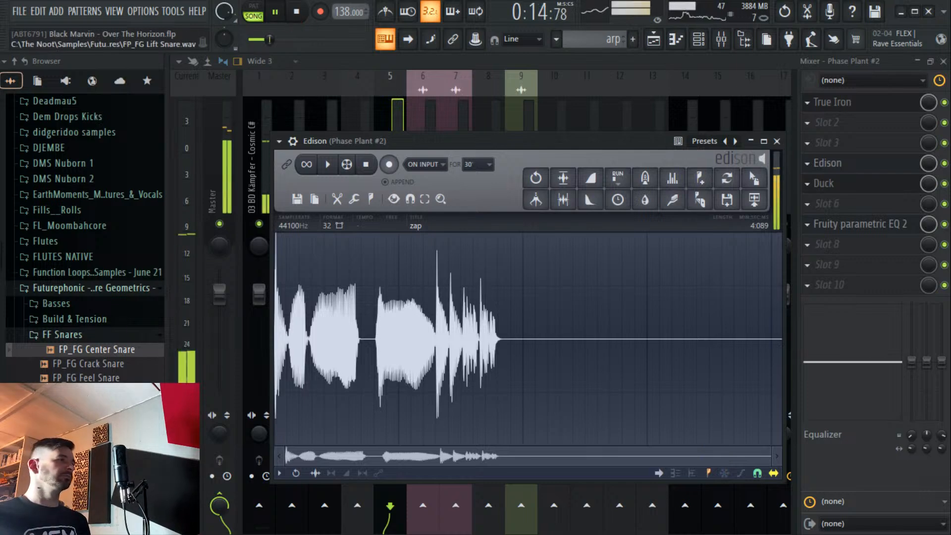
pyautogui.click(663, 43)
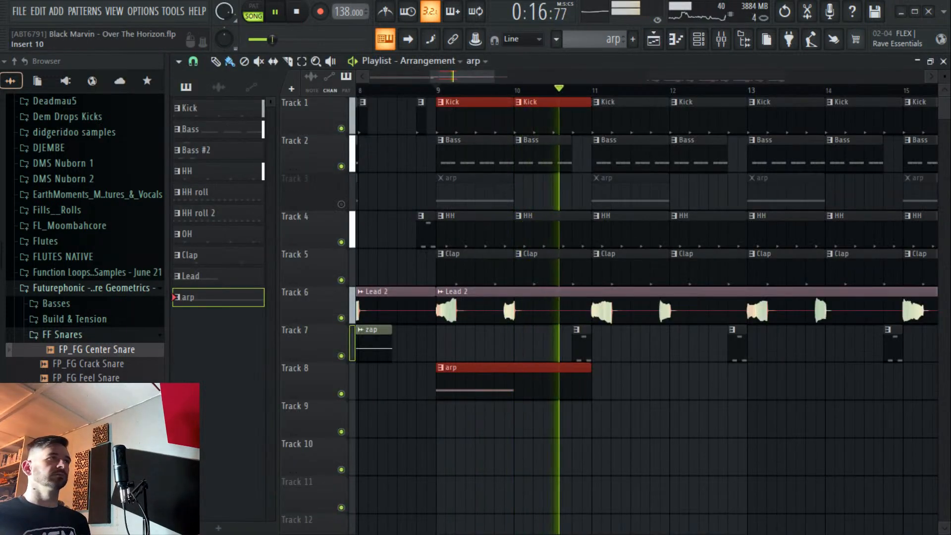
pyautogui.scroll(-5, 394, 85)
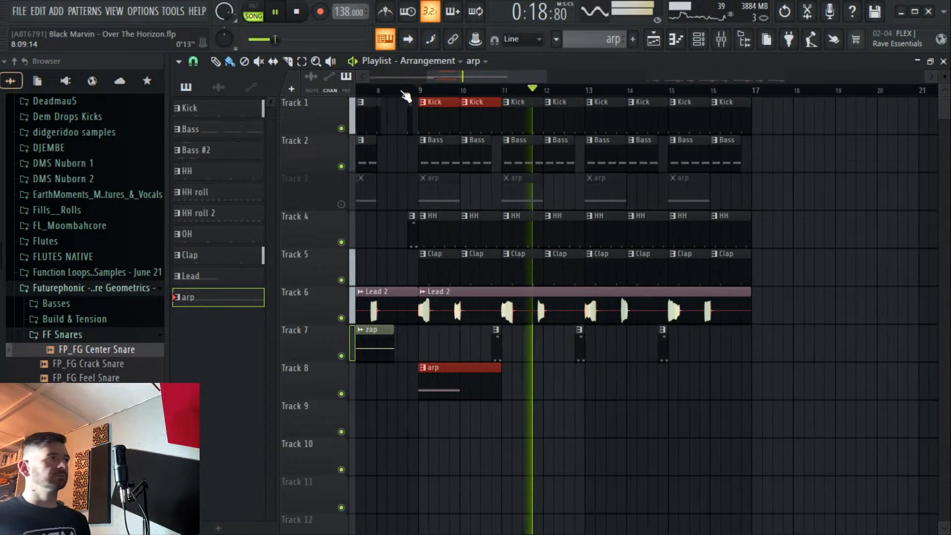
pyautogui.click(384, 90)
pyautogui.press('space')
pyautogui.press('space')
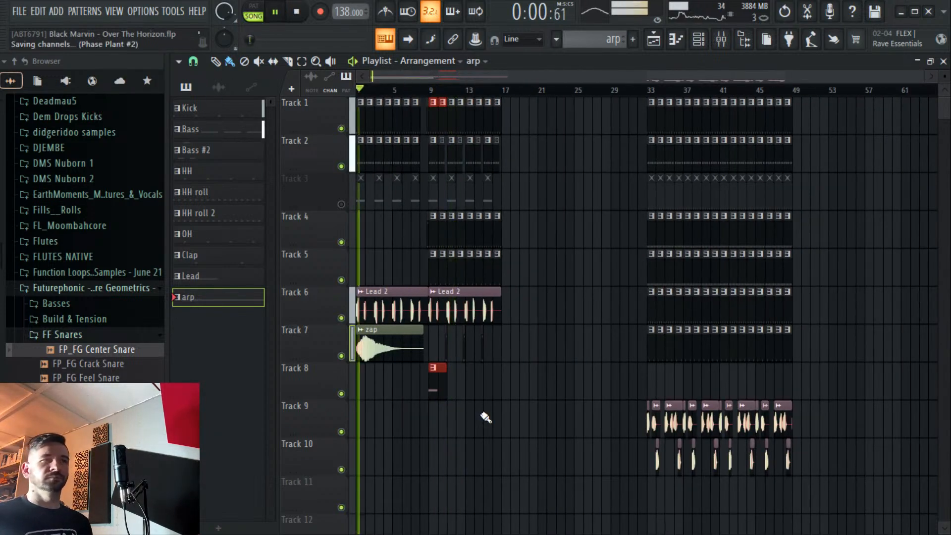
pyautogui.rightClick(438, 379)
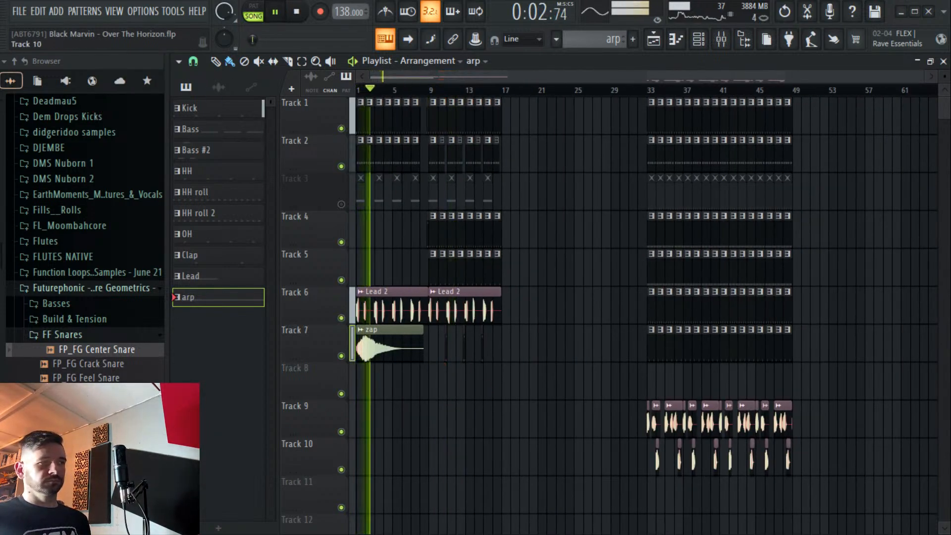
pyautogui.click(435, 384)
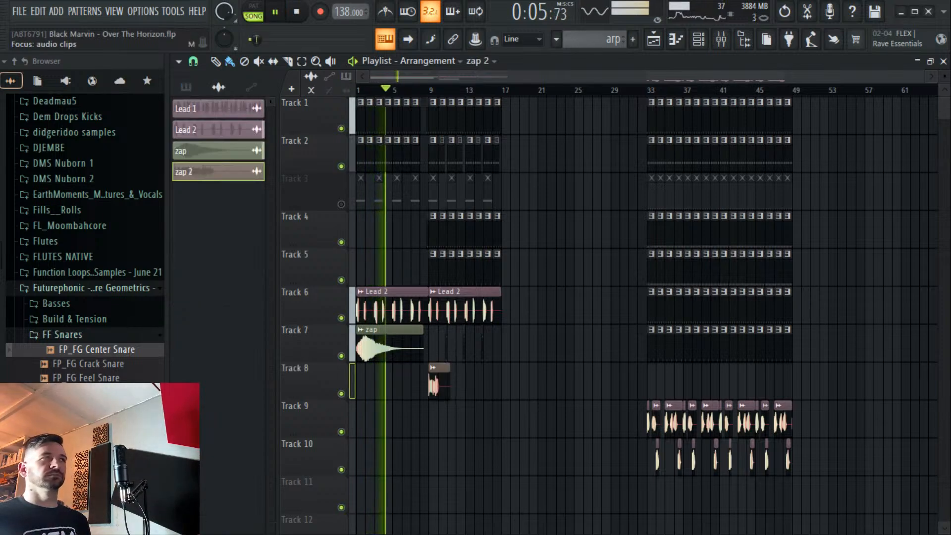
# Set the zap 2 clip's channel volume to 43% and route the clip to mixer insert 10.
pyautogui.doubleClick(437, 382)
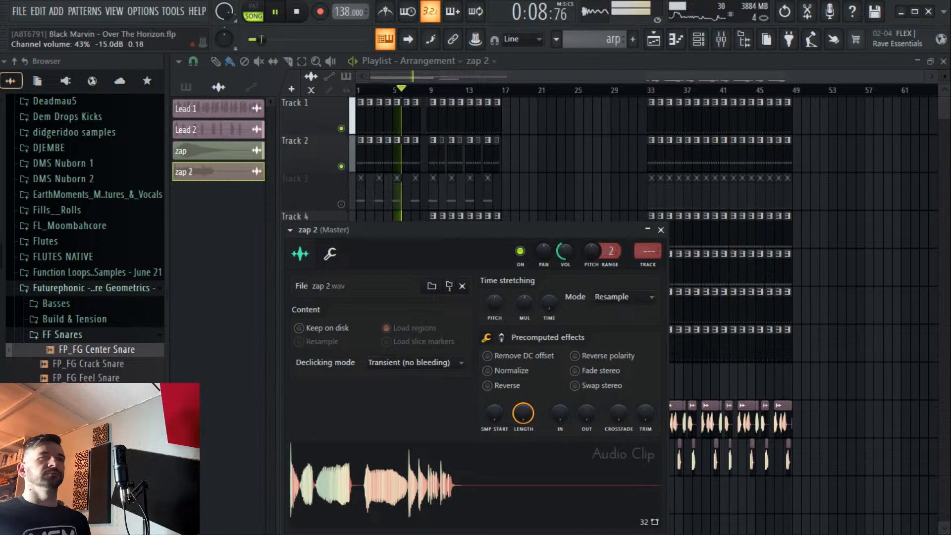
pyautogui.click(719, 40)
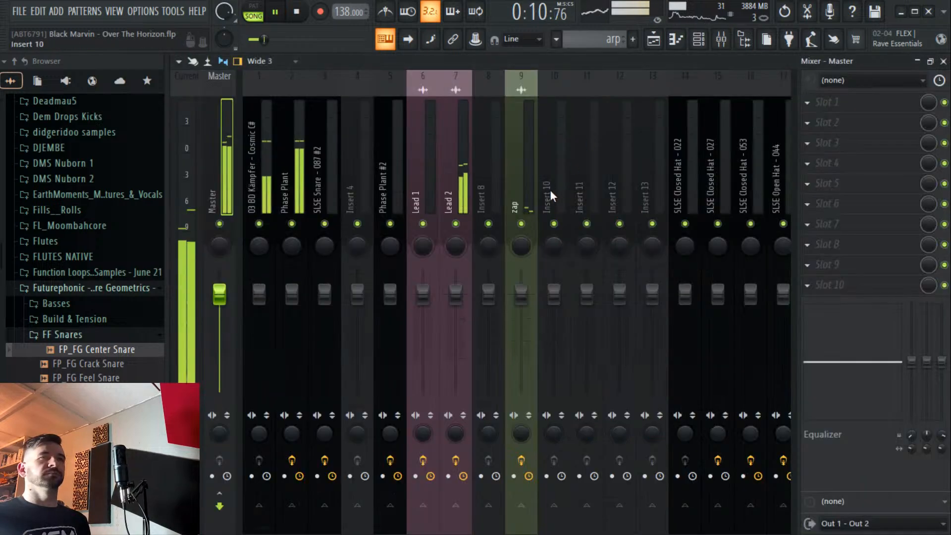
pyautogui.rightClick(549, 190)
pyautogui.click(726, 236)
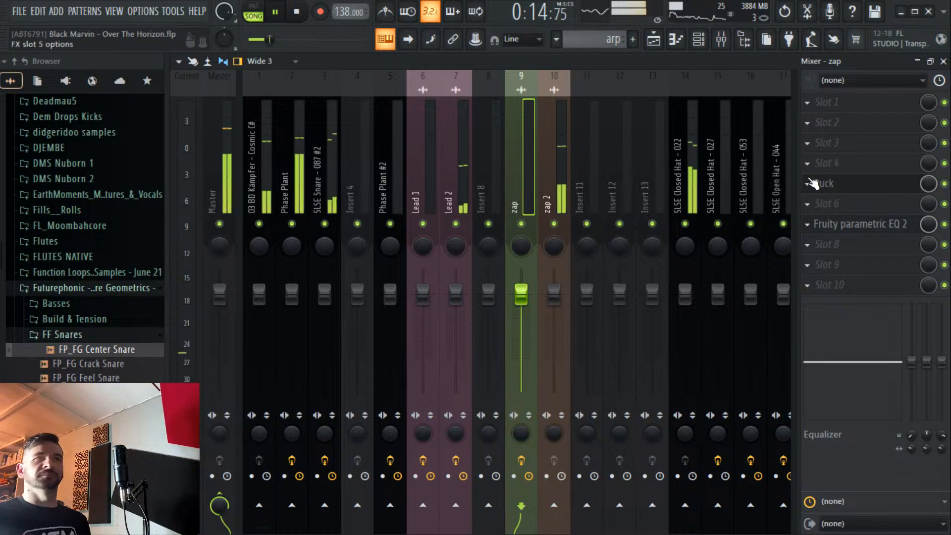
# Copy the Duck effect from the zap mixer insert to the first slot of the zap 2 insert.
pyautogui.click(808, 195)
pyautogui.press('Escape')
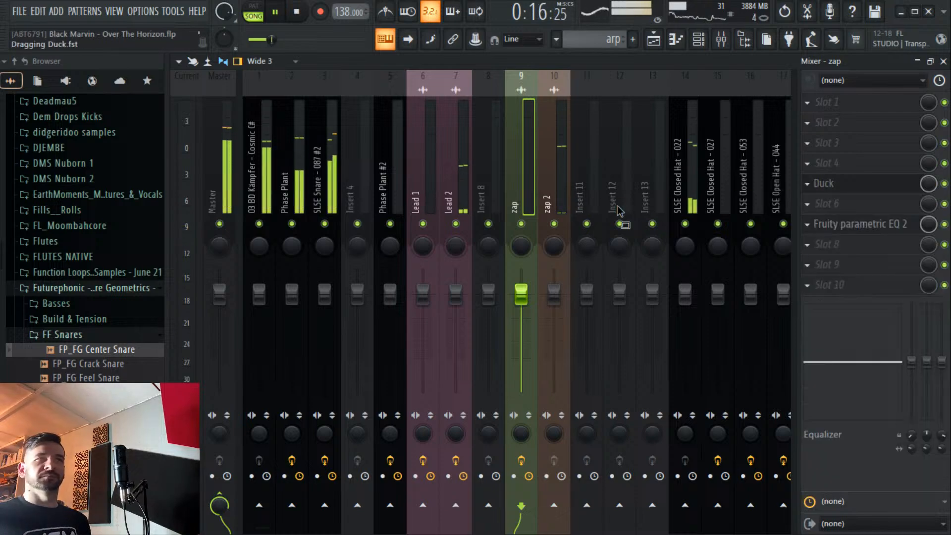
pyautogui.click(554, 182)
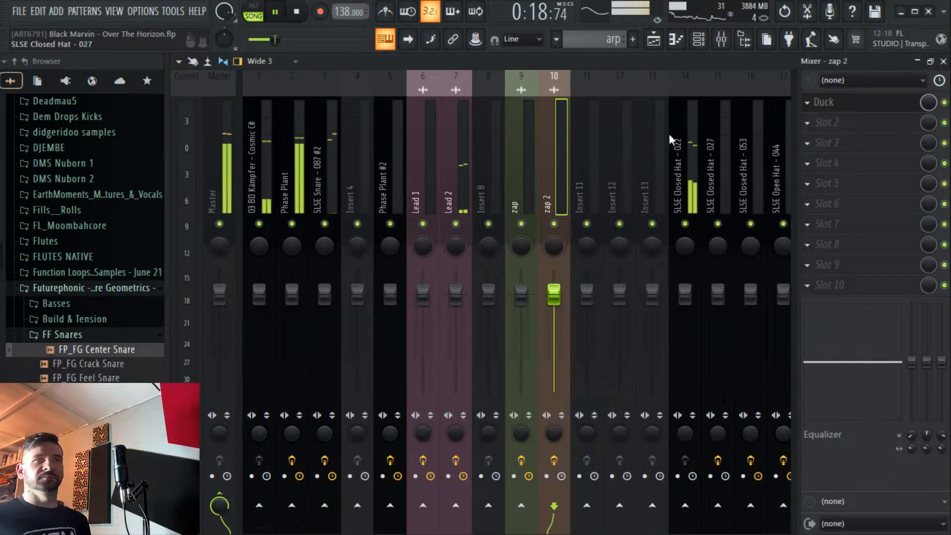
# Add Fruity parametric EQ 2 to slot 7 of the zap 2 insert and load one of its presets.
pyautogui.click(863, 230)
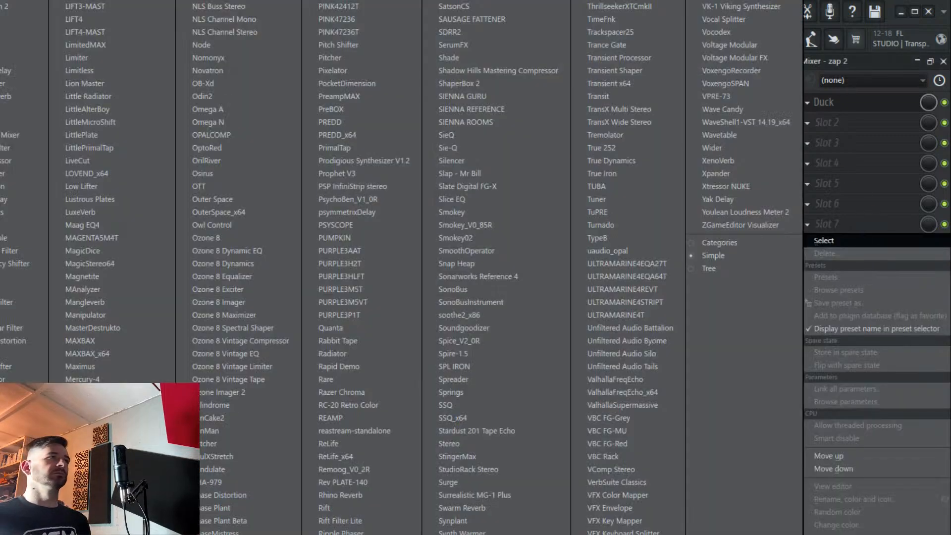
pyautogui.click(159, 102)
pyautogui.click(268, 194)
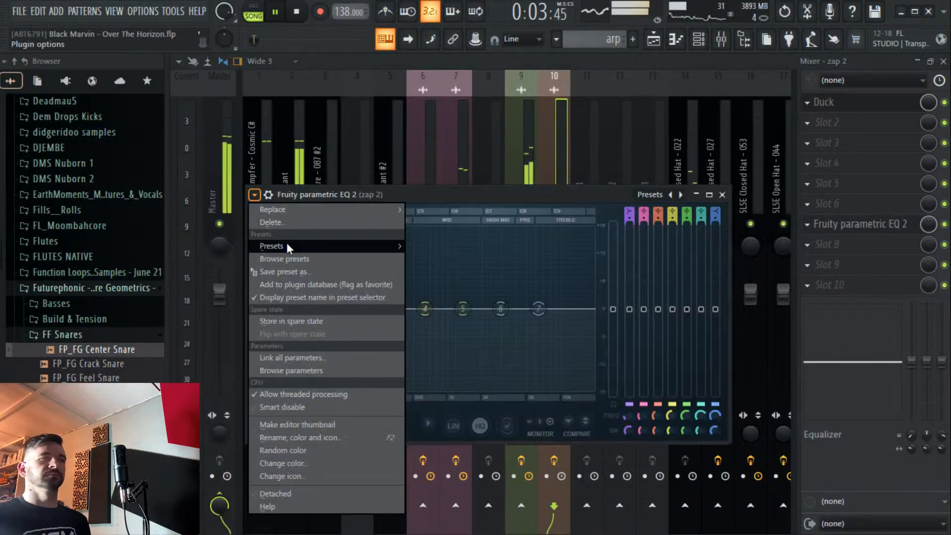
pyautogui.moveTo(270, 246)
pyautogui.click(438, 309)
# Add OuterSpace_x64 to slot 4 of the zap 2 insert with the Marvin Zap 4 preset and audition it from bar 9.
pyautogui.click(881, 168)
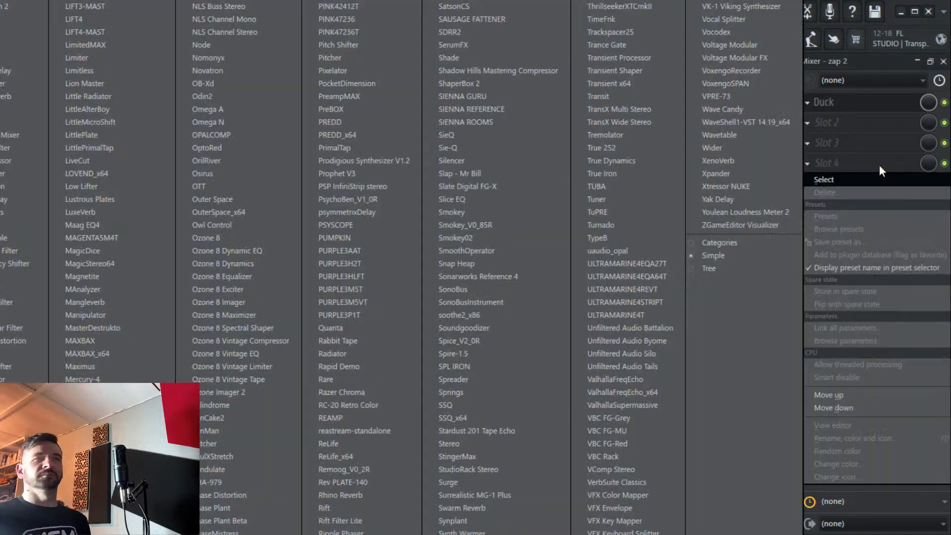
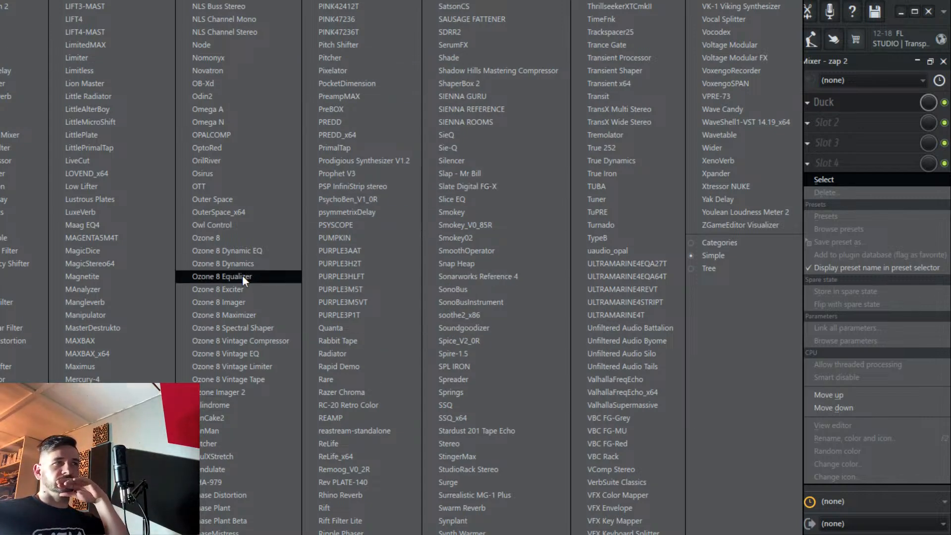
pyautogui.press('Escape')
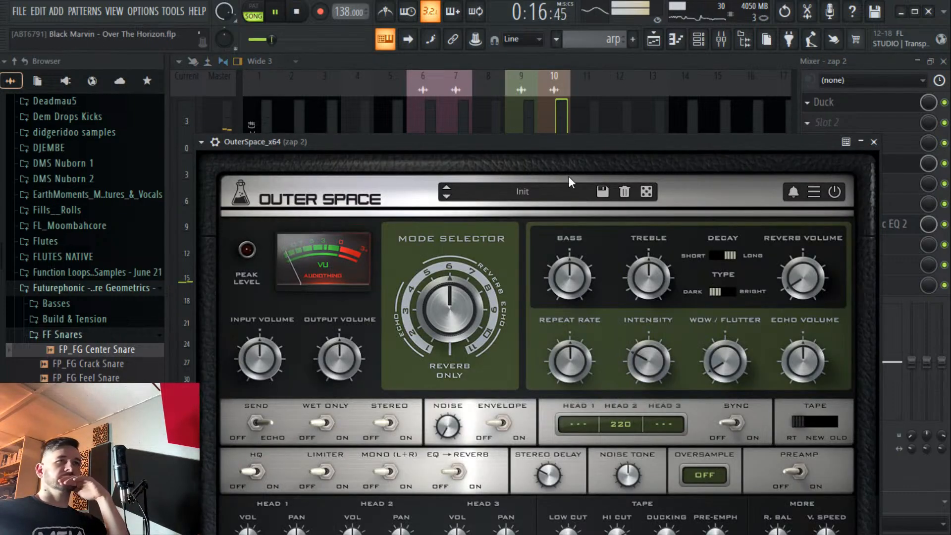
pyautogui.click(550, 191)
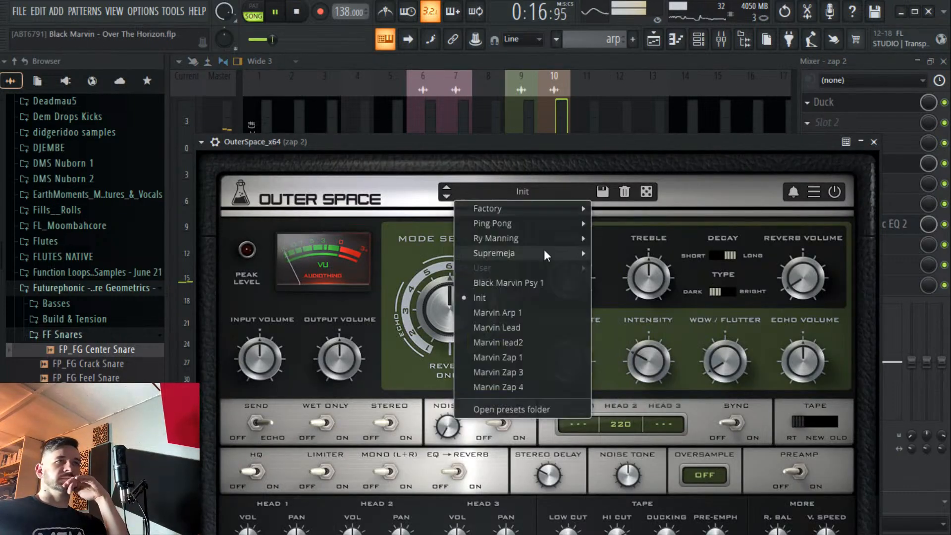
pyautogui.click(532, 382)
pyautogui.click(653, 41)
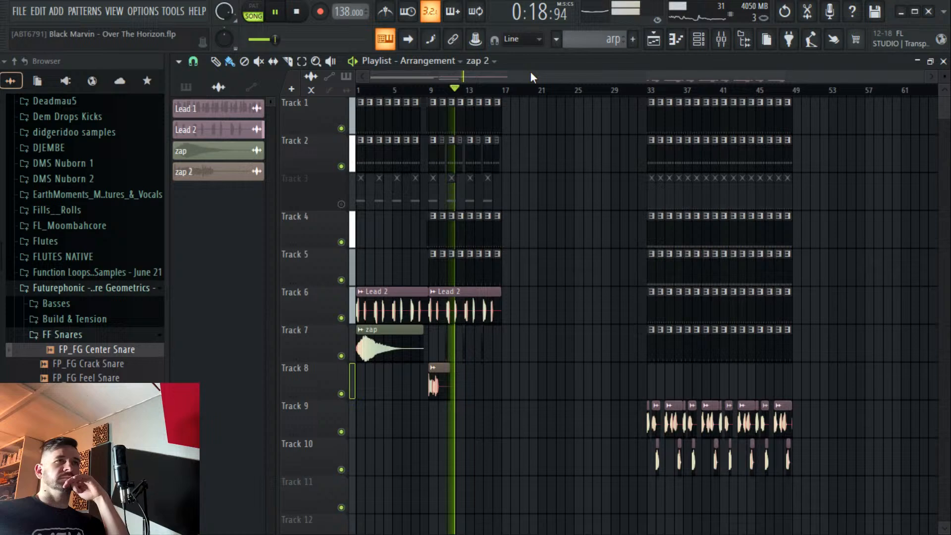
pyautogui.click(430, 92)
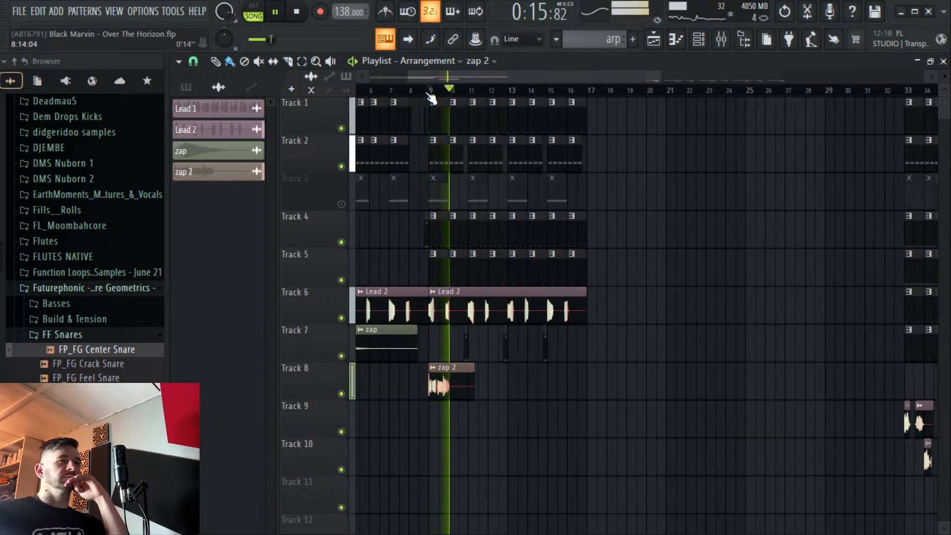
pyautogui.scroll(-3, 430, 96)
# Switch OuterSpace_x64 on the zap 2 insert to the Marvin Zap 3 preset and audition the arrangement from bar 9.
pyautogui.click(721, 39)
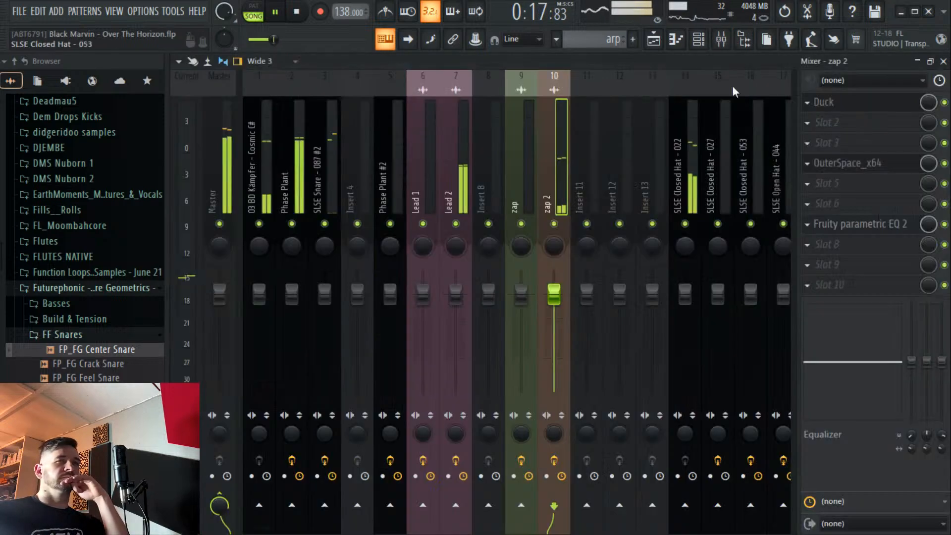
pyautogui.click(873, 163)
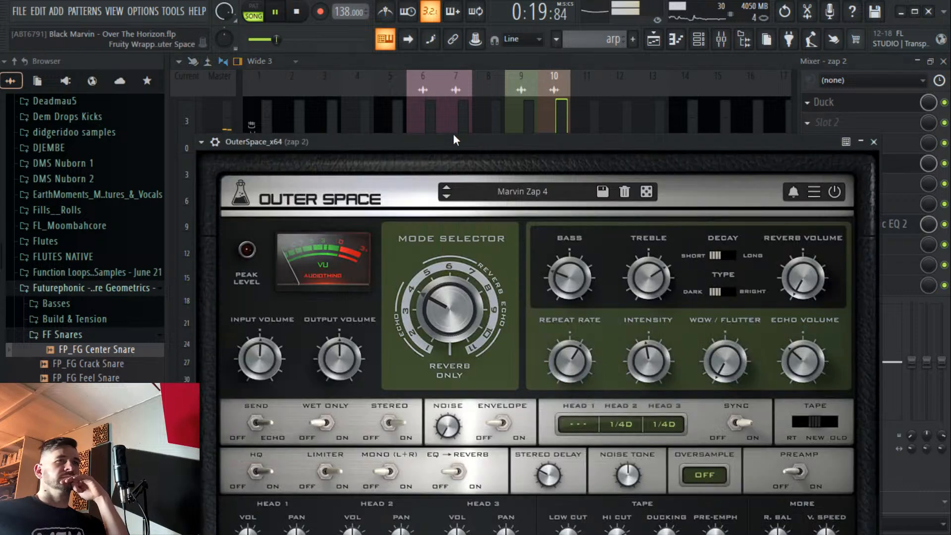
pyautogui.click(522, 192)
pyautogui.click(536, 372)
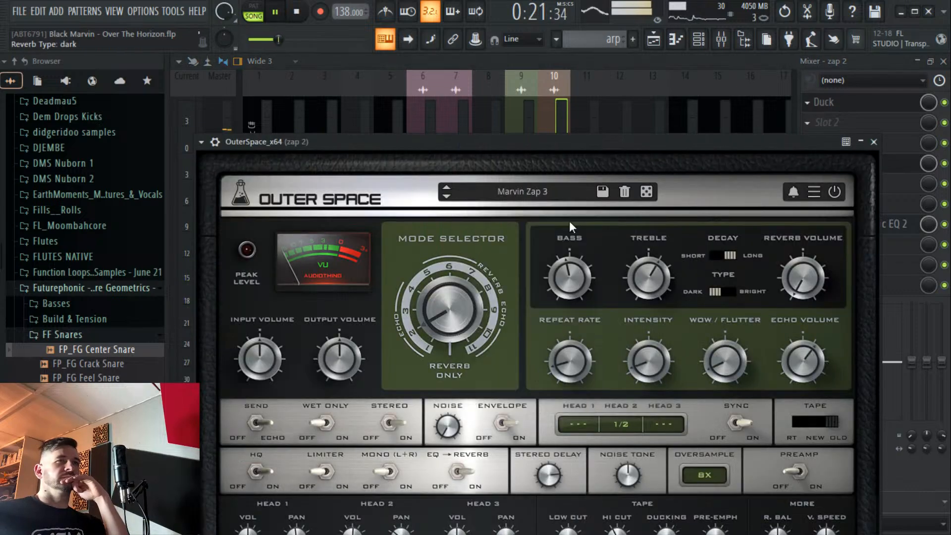
pyautogui.click(654, 40)
pyautogui.click(430, 90)
pyautogui.hotkey('ctrl', 'z')
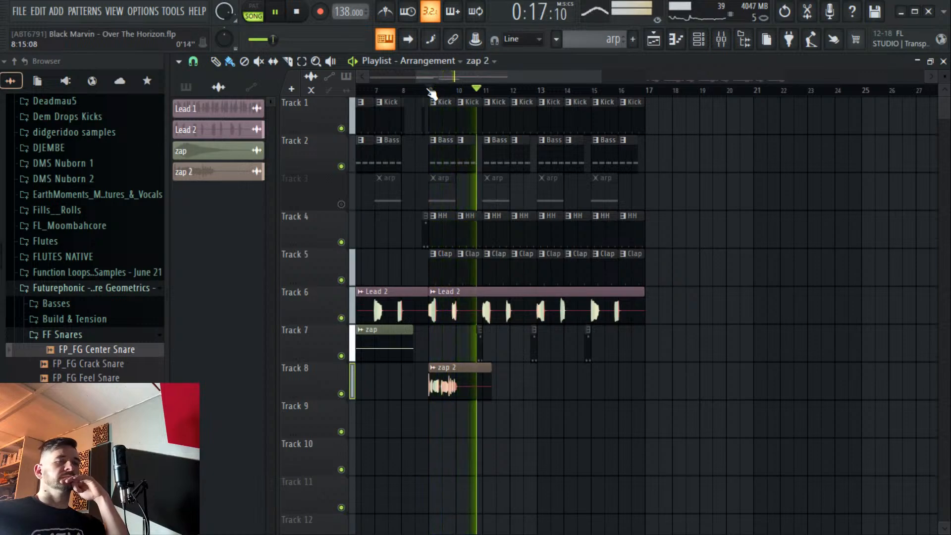
pyautogui.scroll(-3, 430, 90)
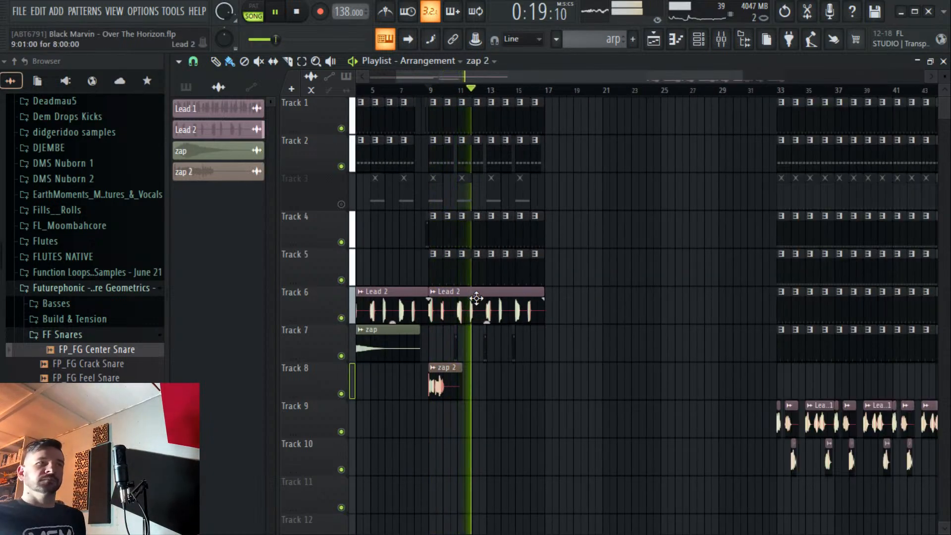
pyautogui.press('space')
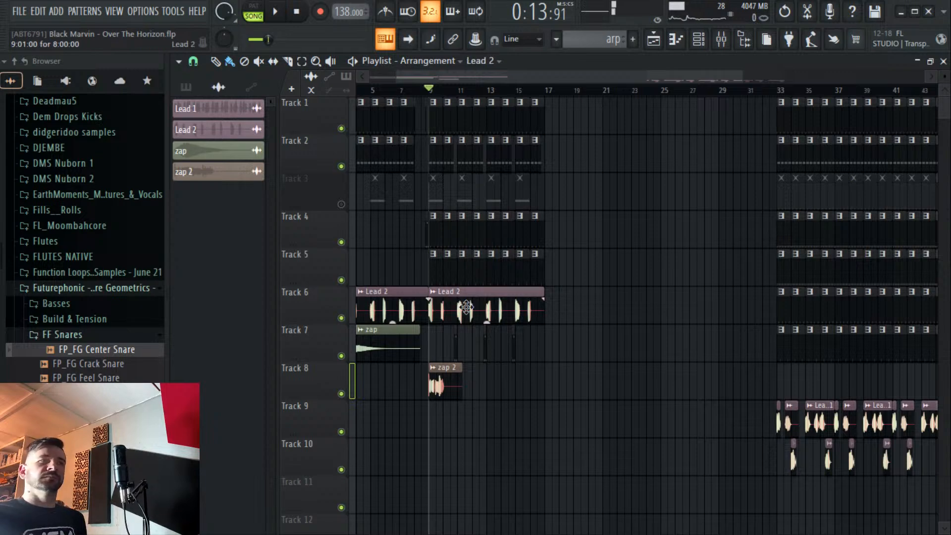
# Inspect the OuterSpace_x64 effect on the Lead 2 mixer insert while the arrangement plays.
pyautogui.doubleClick(466, 307)
pyautogui.click(724, 42)
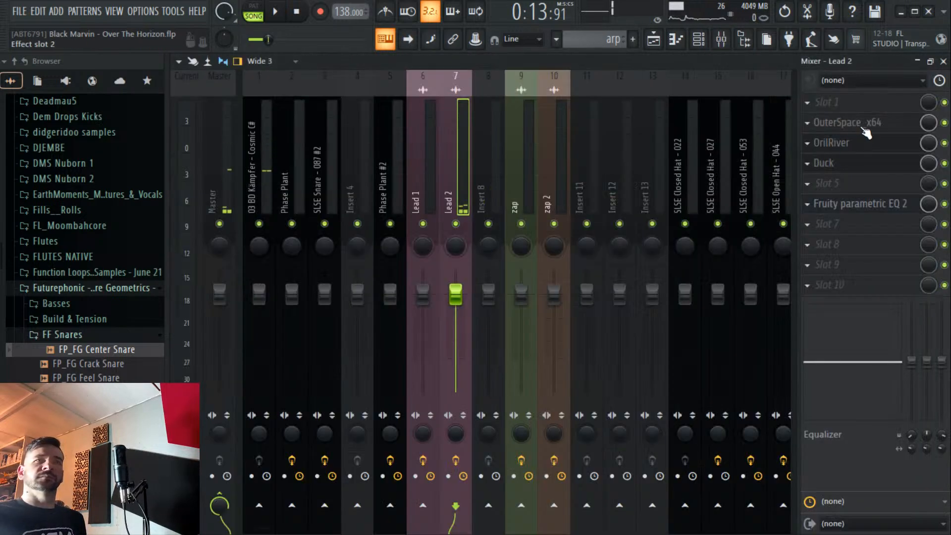
pyautogui.click(863, 128)
pyautogui.press('space')
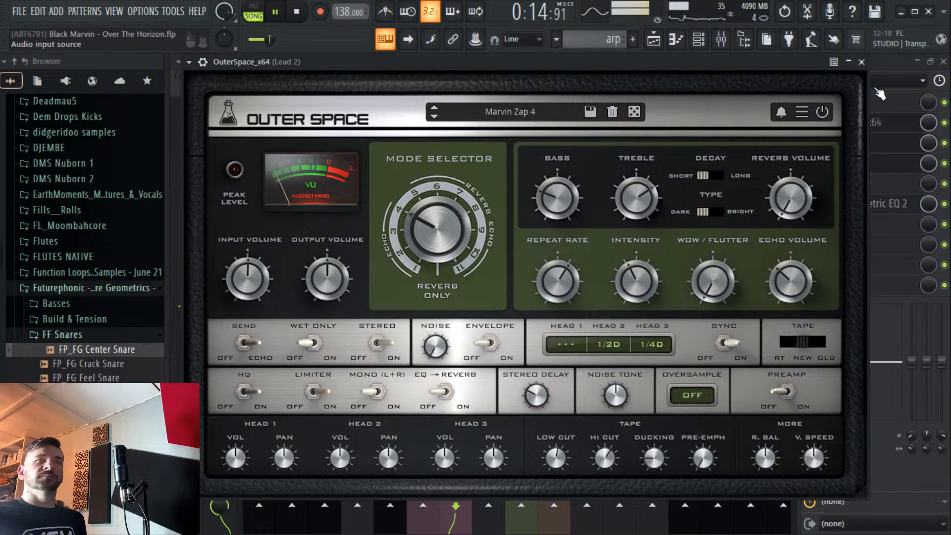
pyautogui.press('Escape')
pyautogui.click(409, 167)
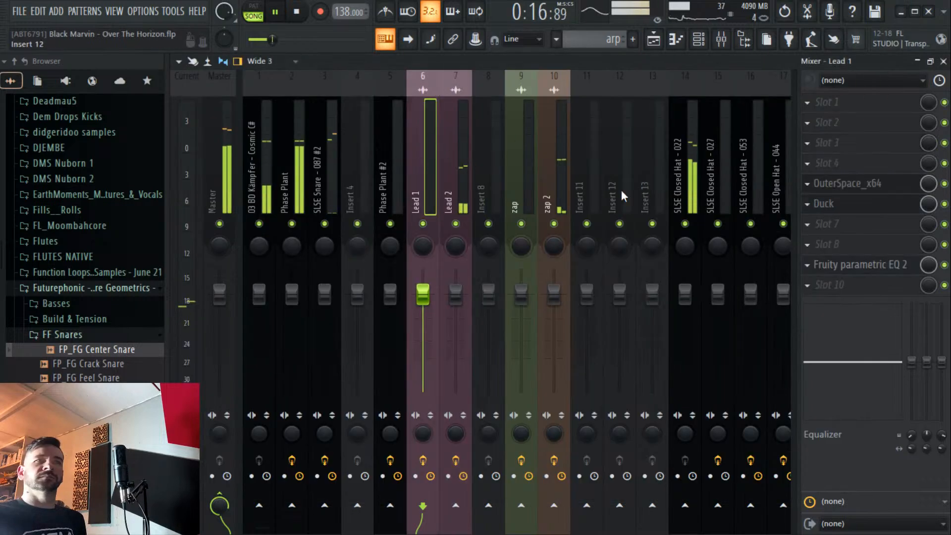
# Lower the OuterSpace_x64 Intensity on the Lead 2 insert to 14%.
pyautogui.click(553, 188)
pyautogui.press('Left')
pyautogui.press('Left')
pyautogui.press('Left')
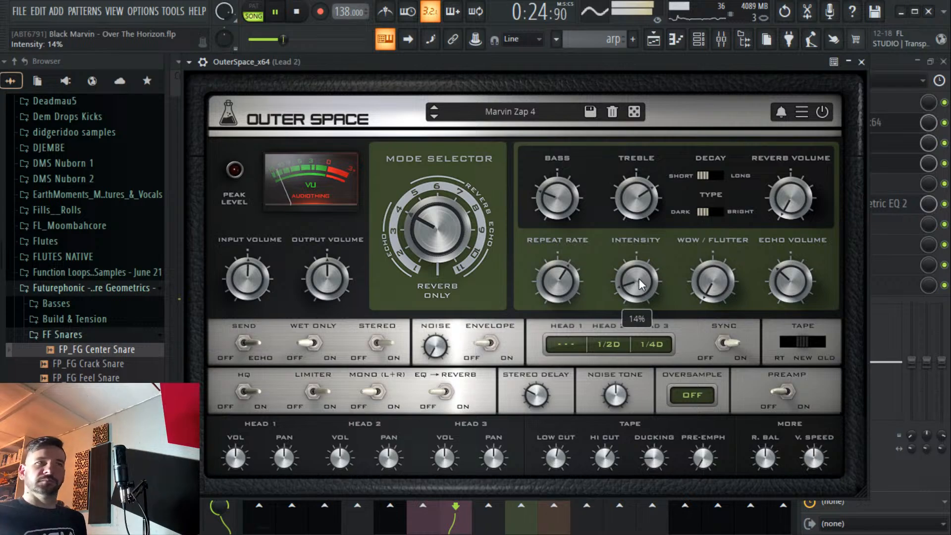
pyautogui.click(861, 61)
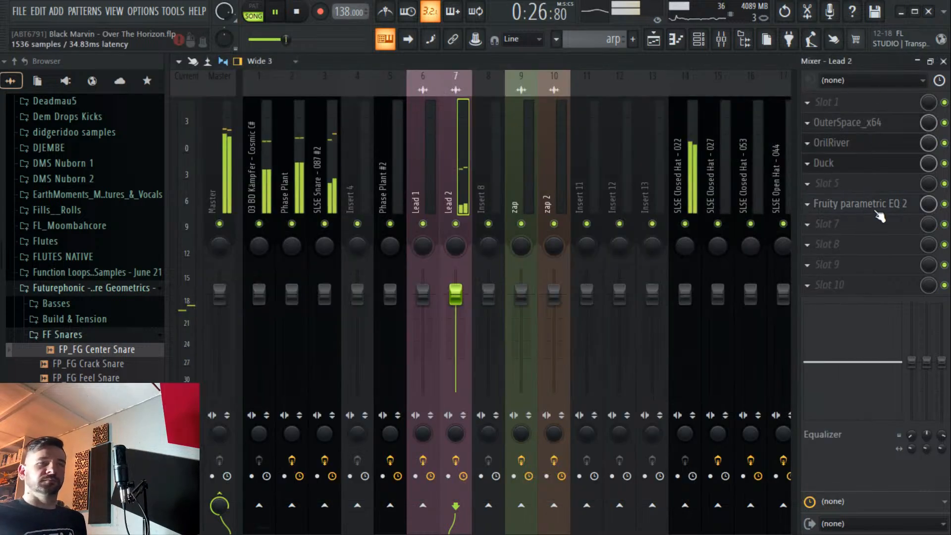
# Cut band 4 near 1 kHz in Fruity parametric EQ 2 on the Lead 2 insert.
pyautogui.click(879, 205)
pyautogui.moveTo(388, 276); pyautogui.dragTo(425, 321)
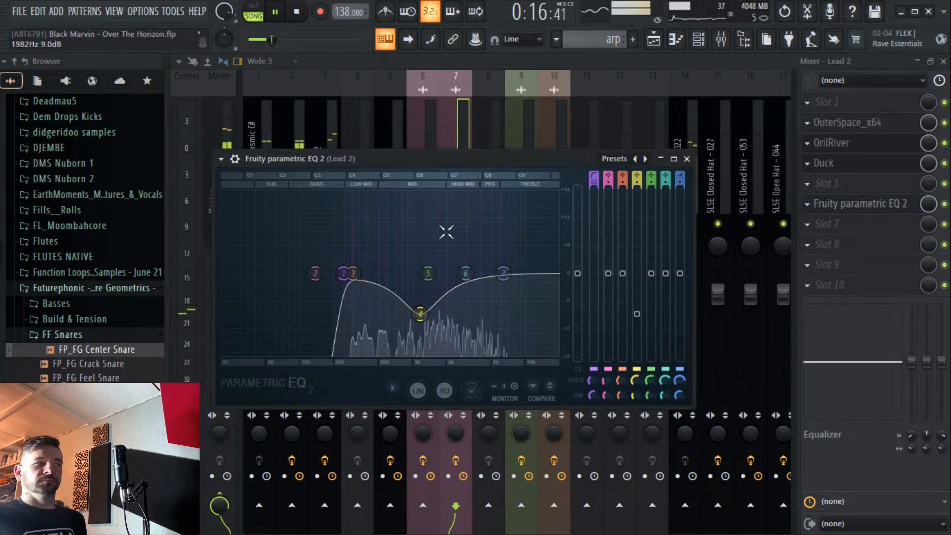
# Audition the arrangement in the Playlist from bar 1 and again from just before bar 8, and stop playback.
pyautogui.click(653, 40)
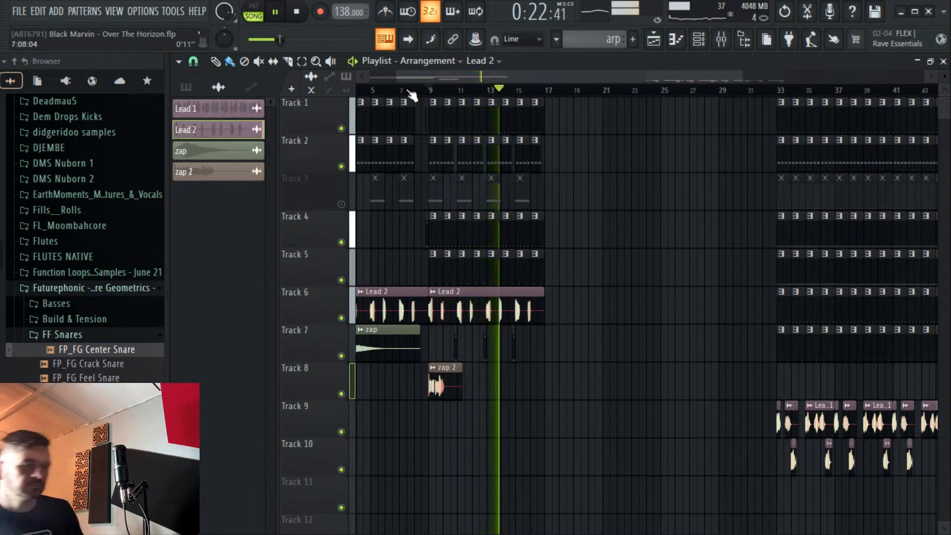
pyautogui.scroll(-3, 533, 96)
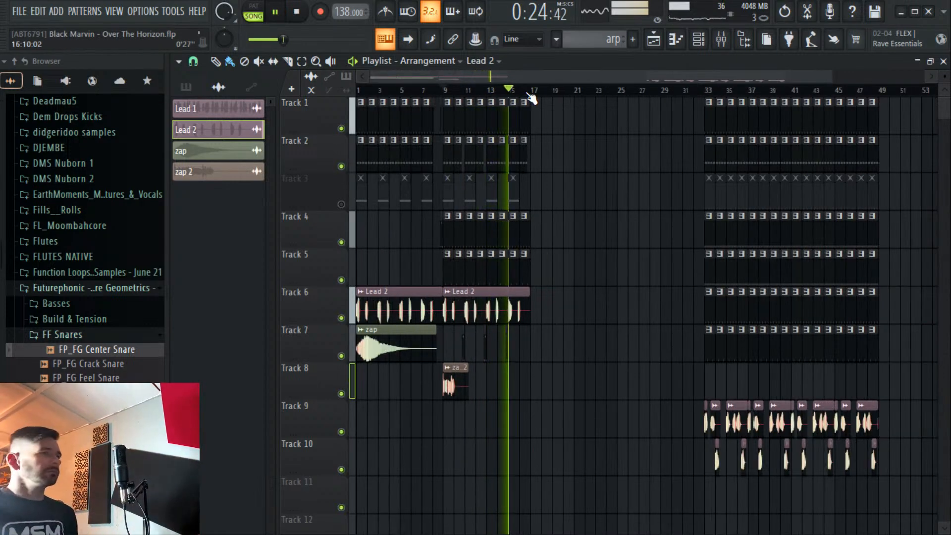
pyautogui.click(365, 92)
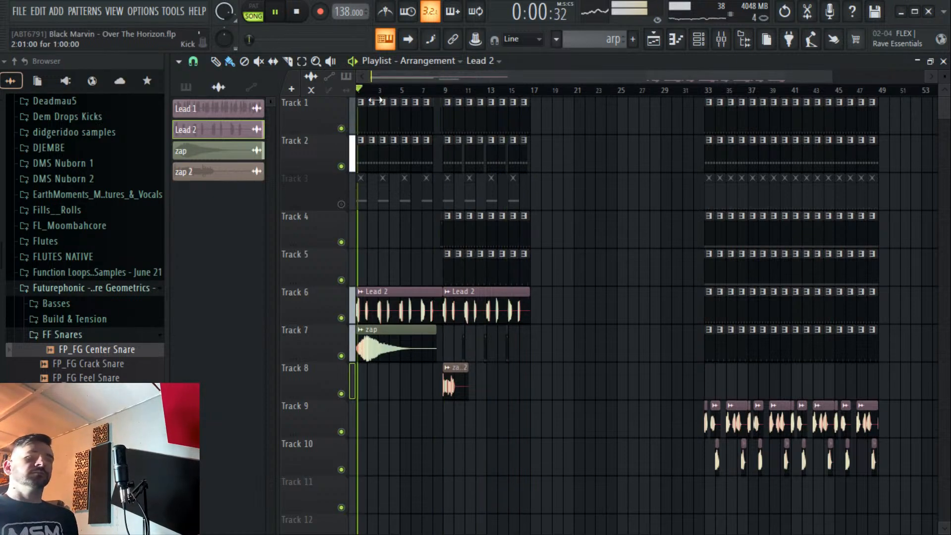
pyautogui.scroll(3, 396, 93)
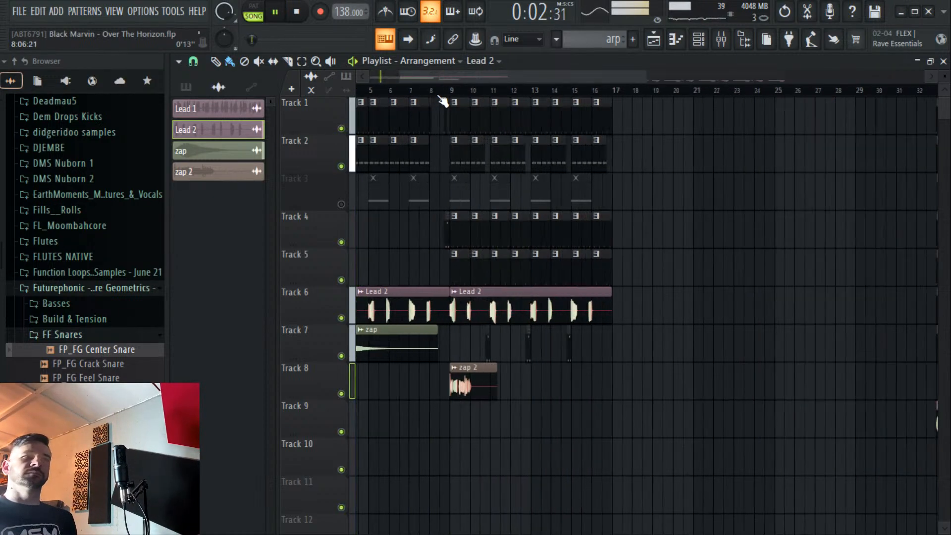
pyautogui.click(424, 91)
pyautogui.scroll(2, 431, 97)
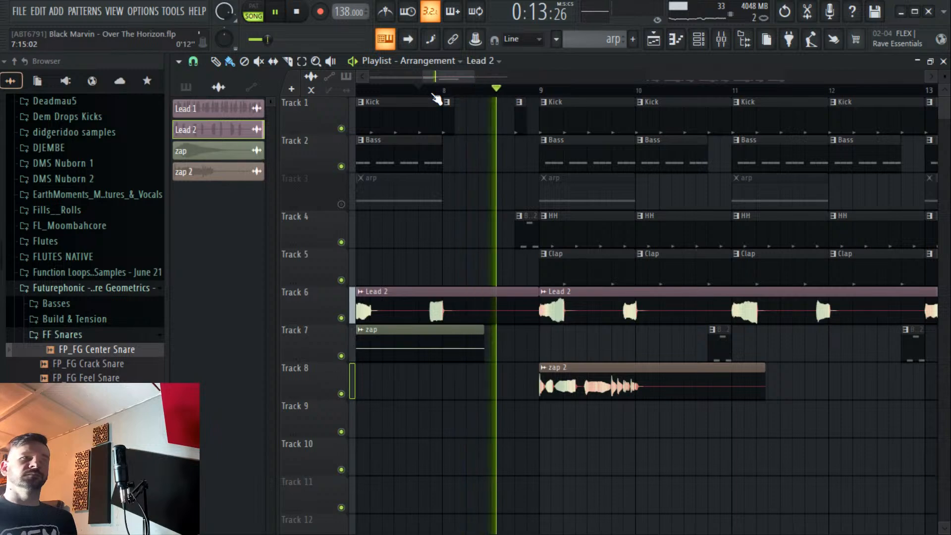
pyautogui.scroll(-3, 438, 95)
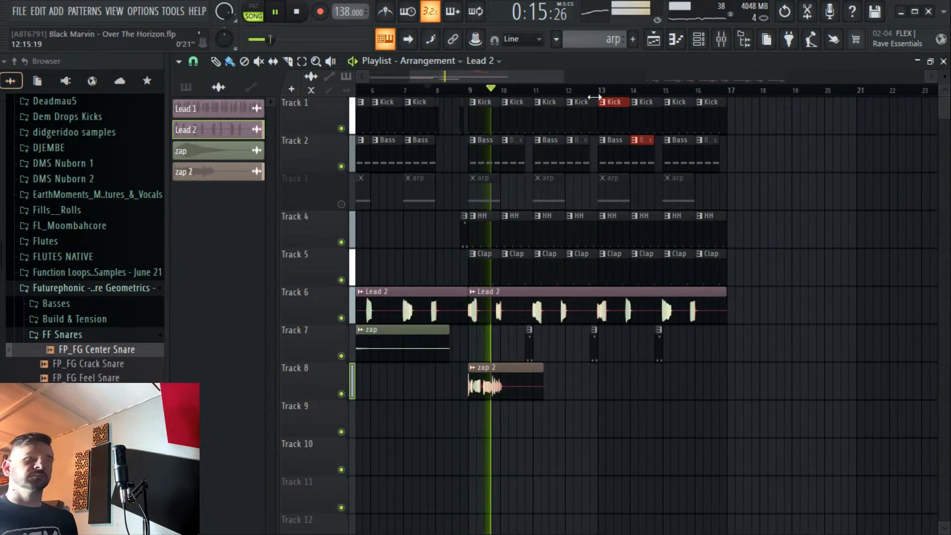
pyautogui.scroll(-3, 605, 94)
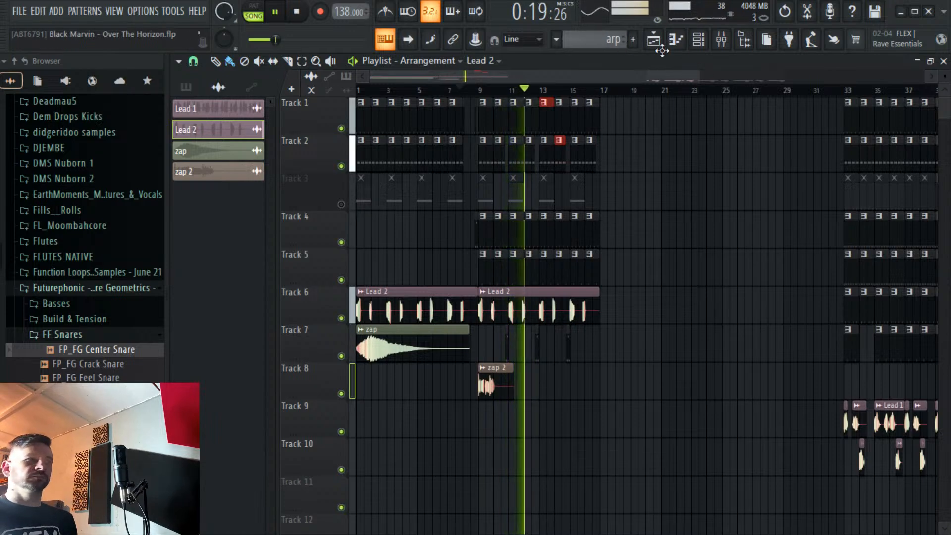
pyautogui.press('space')
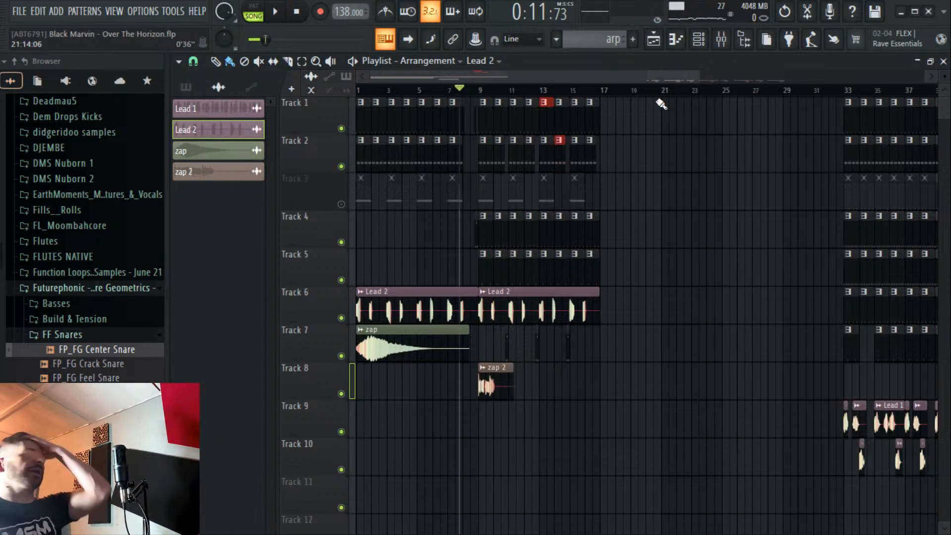
# Set the Channel rack to show all channels and open the Phase Plant #2 synth.
pyautogui.click(708, 39)
pyautogui.click(509, 170)
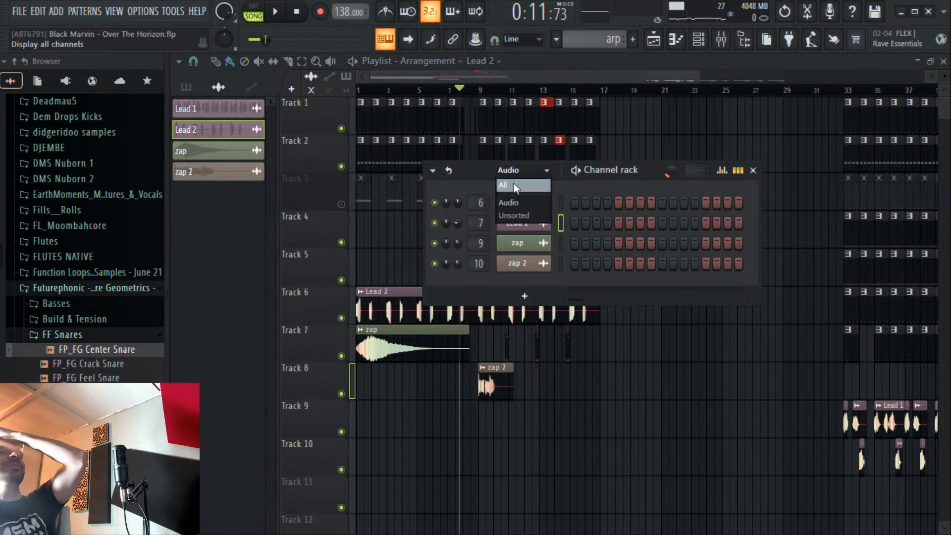
pyautogui.click(513, 185)
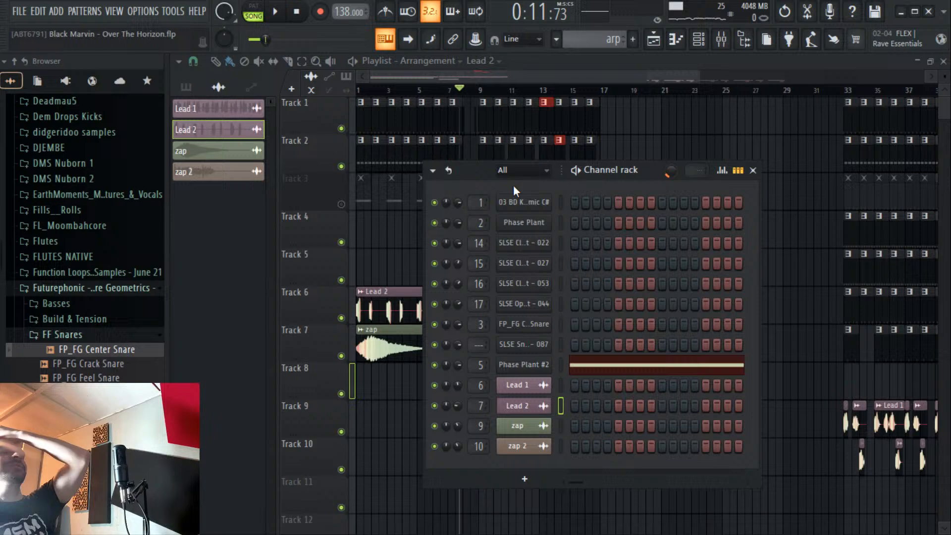
pyautogui.click(541, 365)
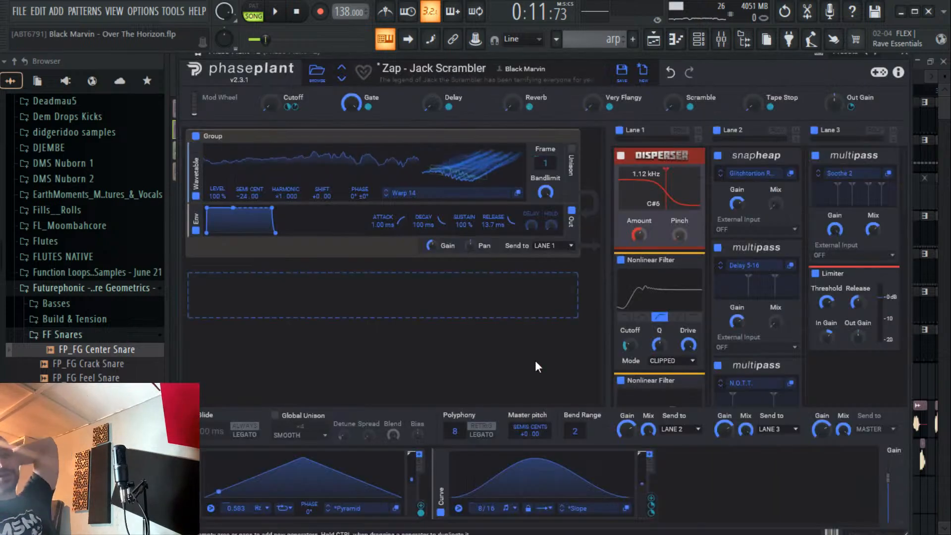
# Open the audio clip settings of Lead 2 on Track 6 and return to the Playlist around bar 9.
pyautogui.click(707, 40)
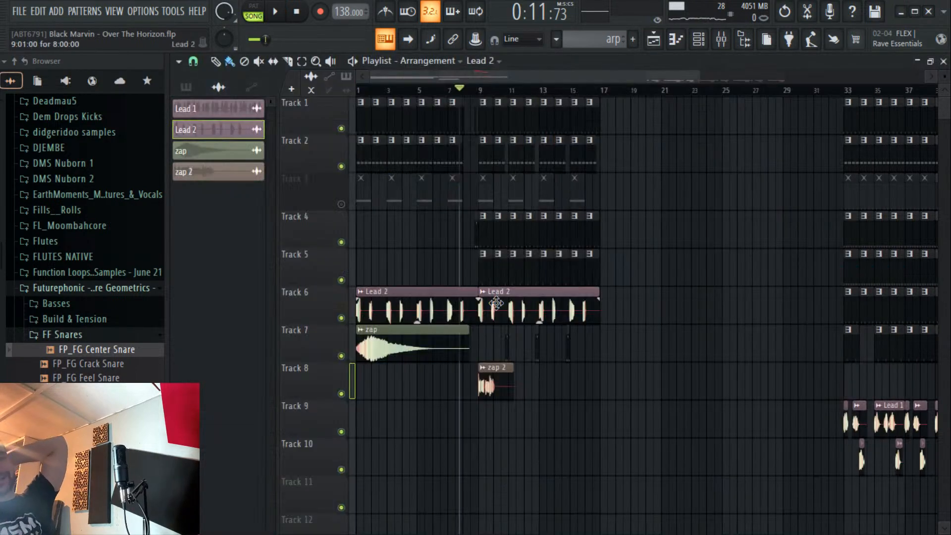
pyautogui.doubleClick(496, 303)
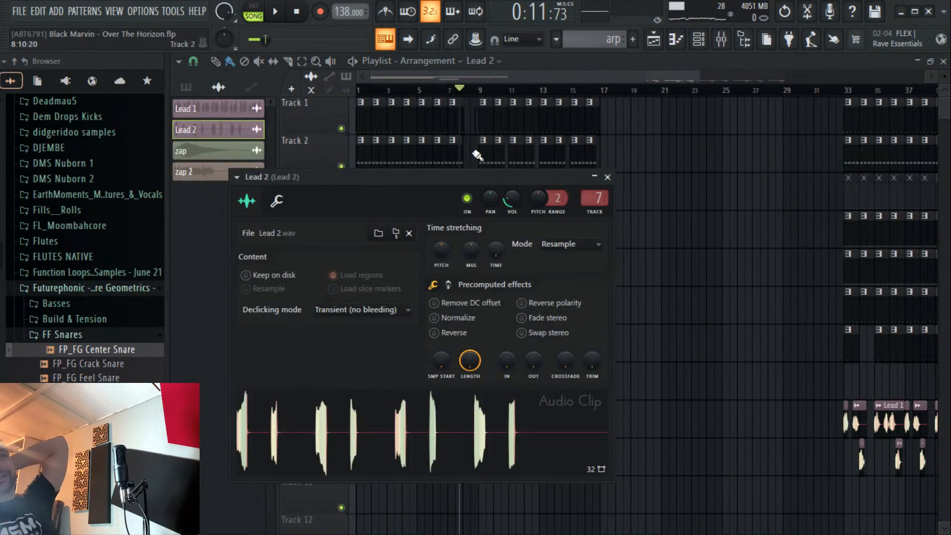
pyautogui.click(653, 41)
pyautogui.scroll(8, 480, 102)
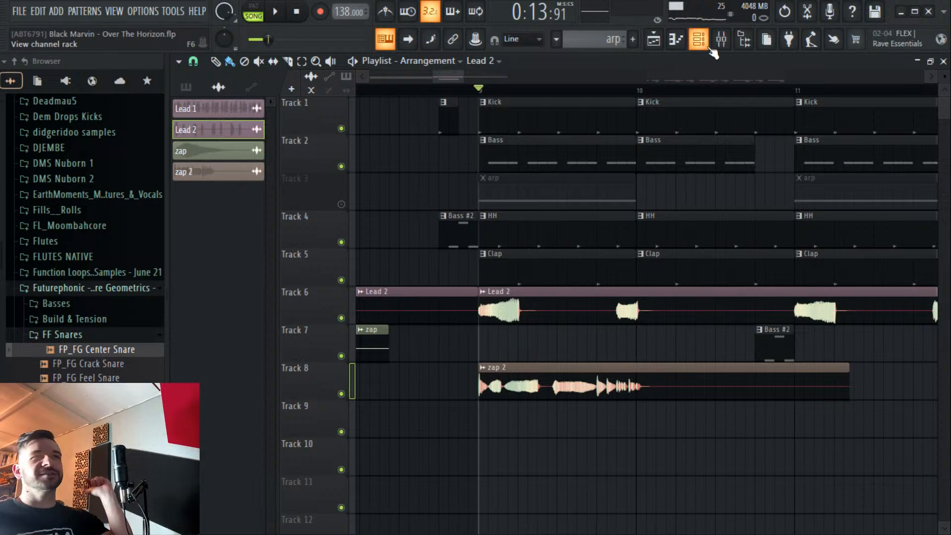
# Open Phase Plant #2 and audition its Zap presets from Zap - Leap Of Distrust to Zap - Noizer.
pyautogui.click(706, 46)
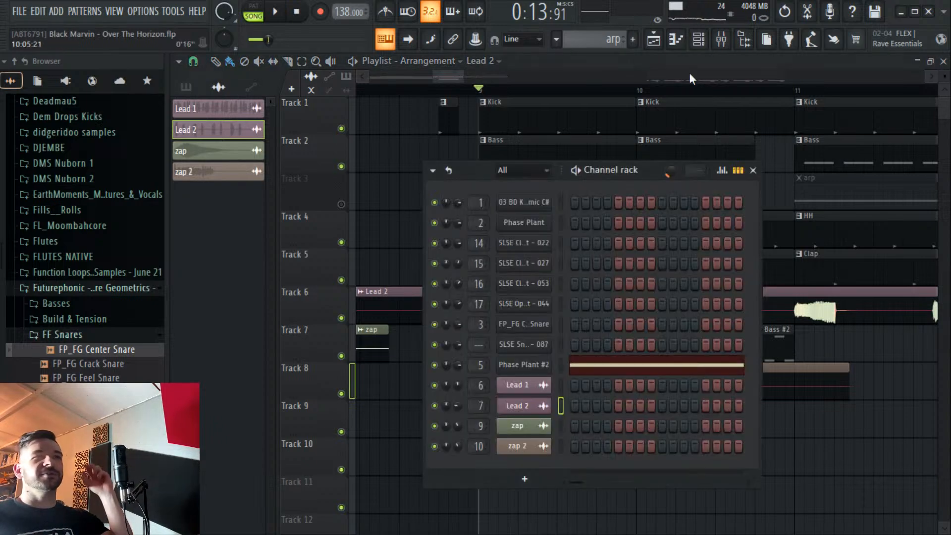
pyautogui.click(529, 367)
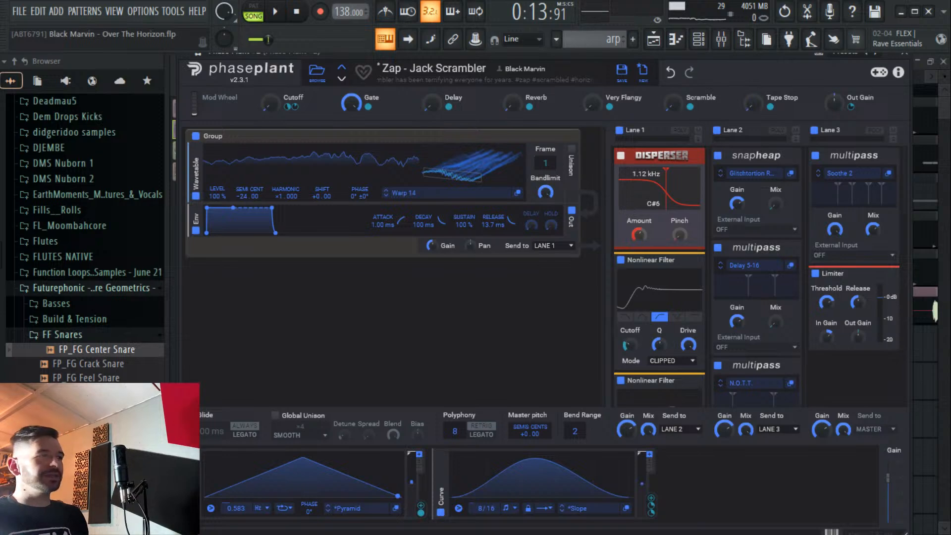
pyautogui.click(341, 78)
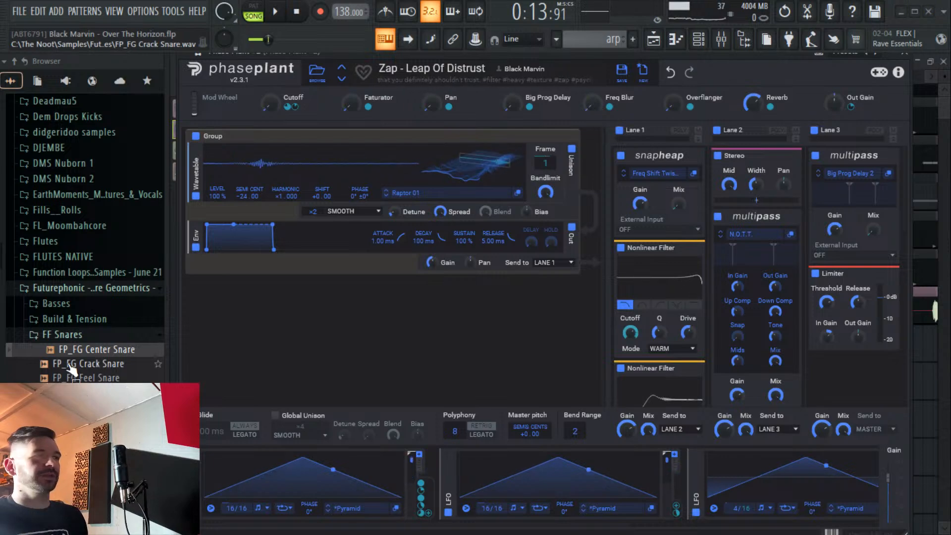
pyautogui.moveTo(84, 363); pyautogui.dragTo(403, 191)
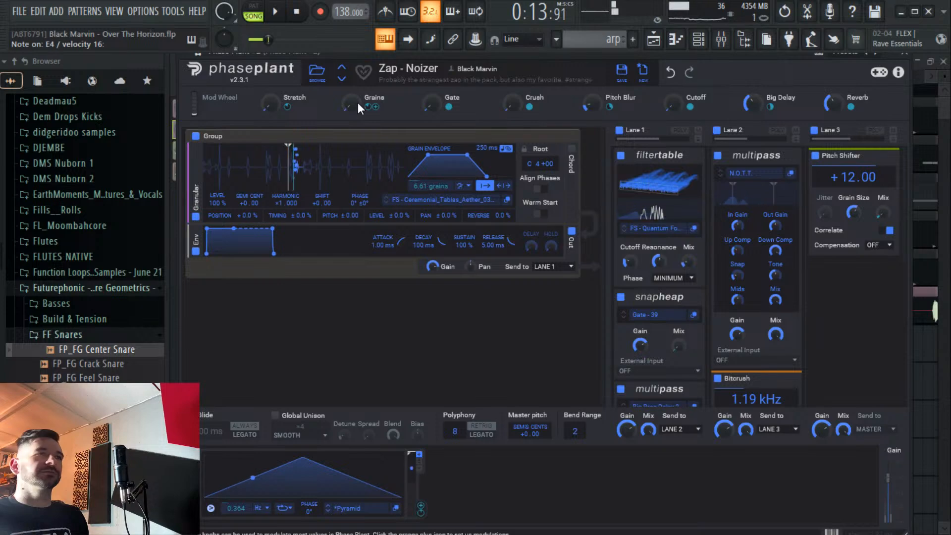
# Load the Stab - Compound preset from the Horizon bank's Stabs folder into Phase Plant #2.
pyautogui.click(317, 72)
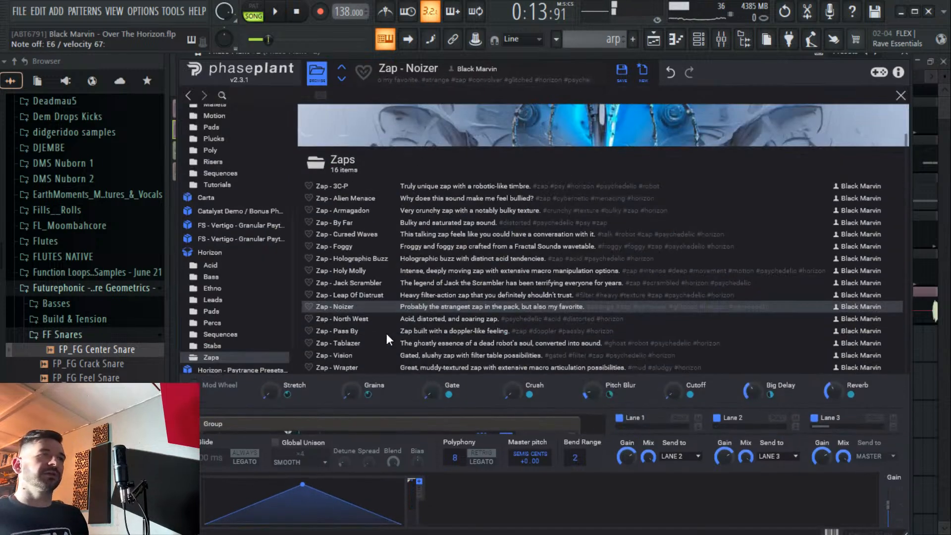
pyautogui.click(241, 347)
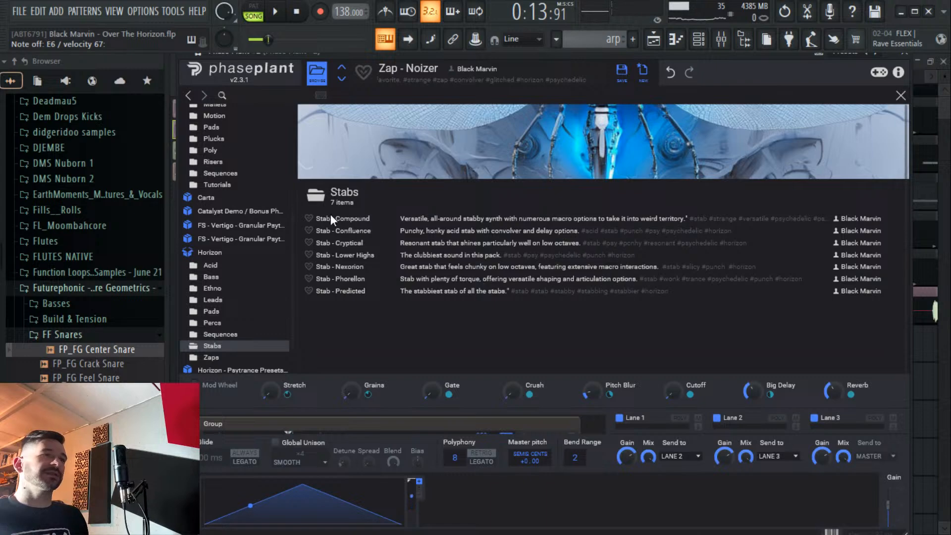
pyautogui.click(343, 218)
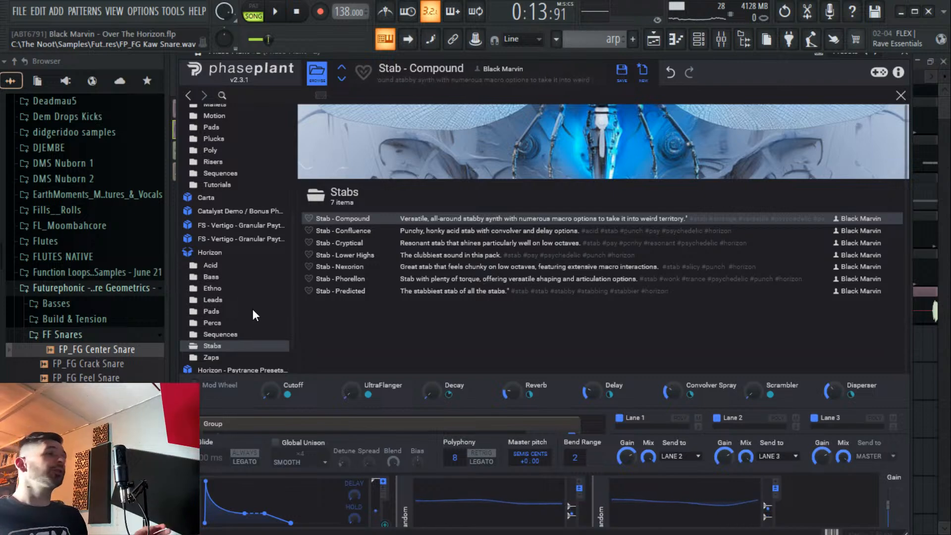
# Browse the Granular FM Leads folder of the FS - Vertigo bank among the Phase Plant presets.
pyautogui.scroll(-2, 252, 316)
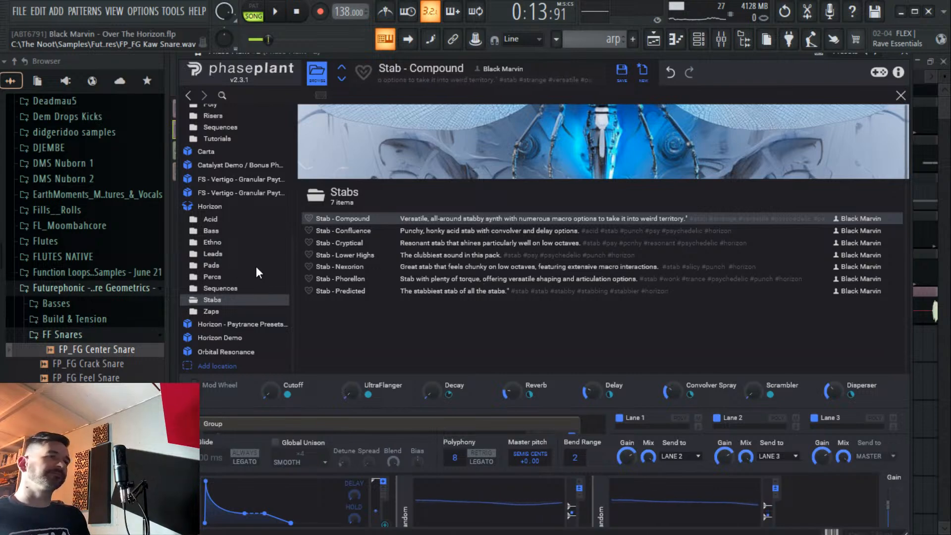
pyautogui.click(235, 180)
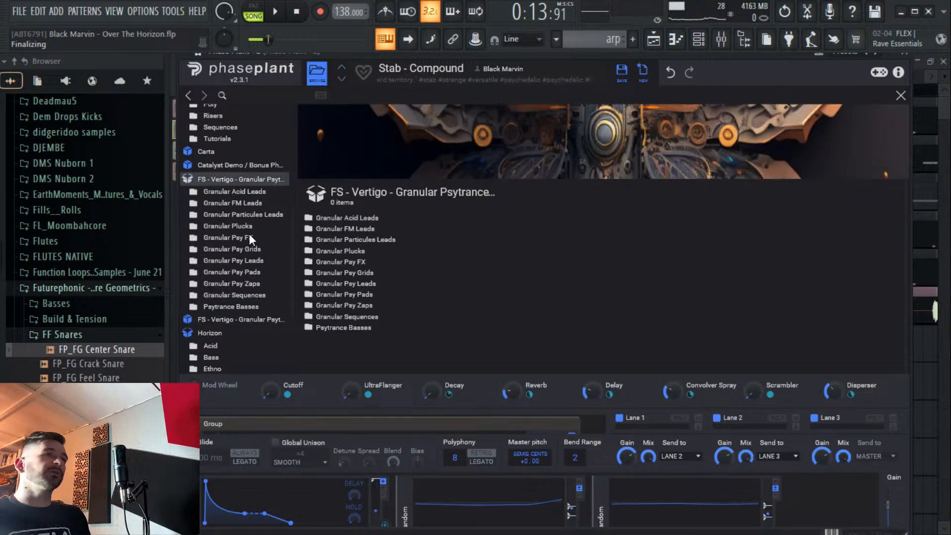
pyautogui.click(232, 203)
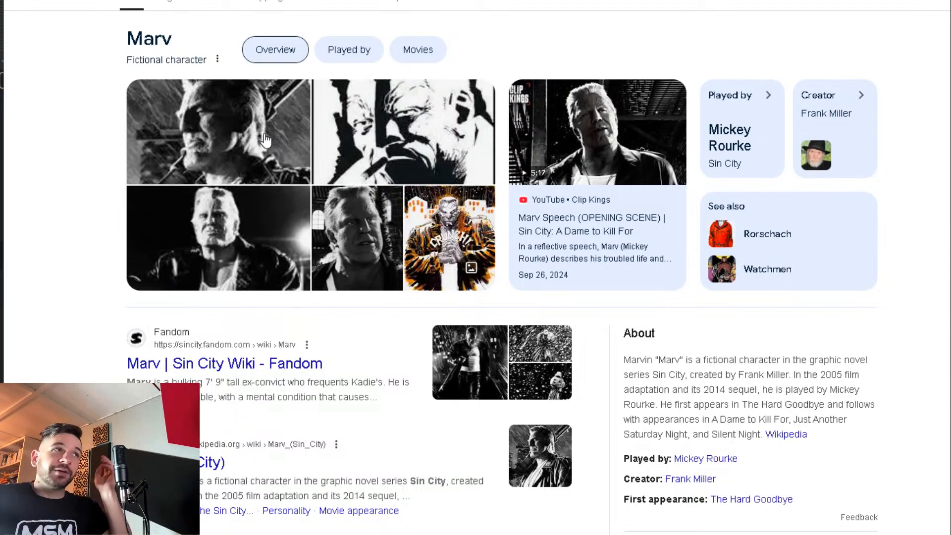
# View an image result for Marv in the web browser, play the Sin City: A Dame to Kill For speech clip, and return to FL Studio.
pyautogui.click(272, 215)
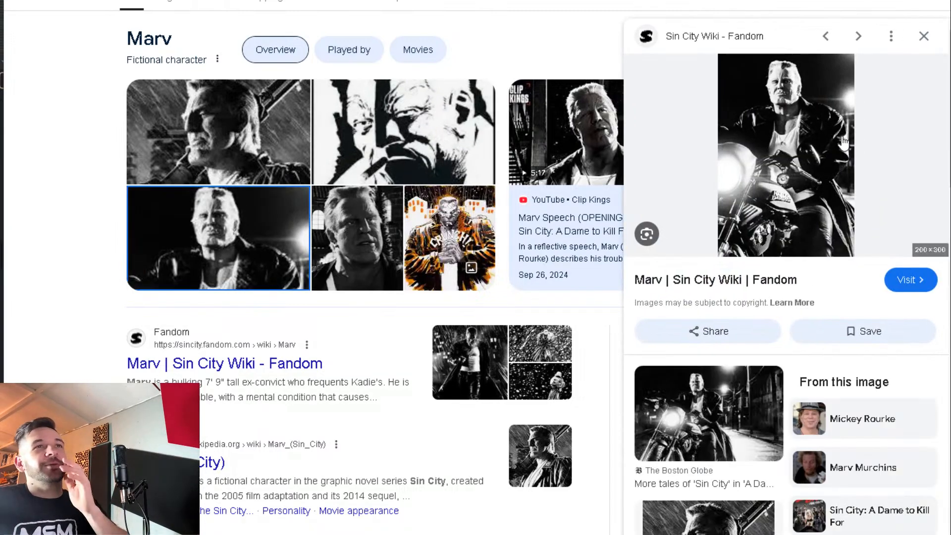
pyautogui.click(582, 128)
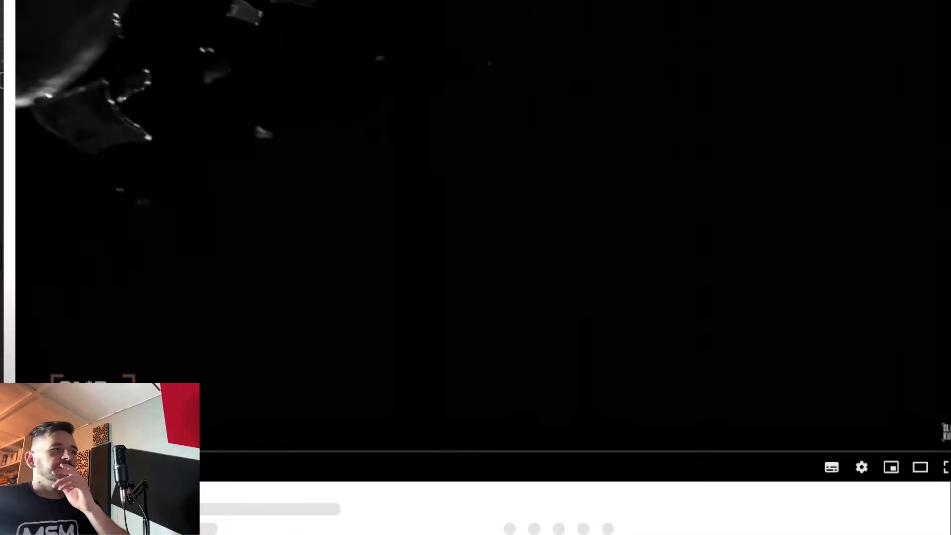
pyautogui.rightClick(97, 131)
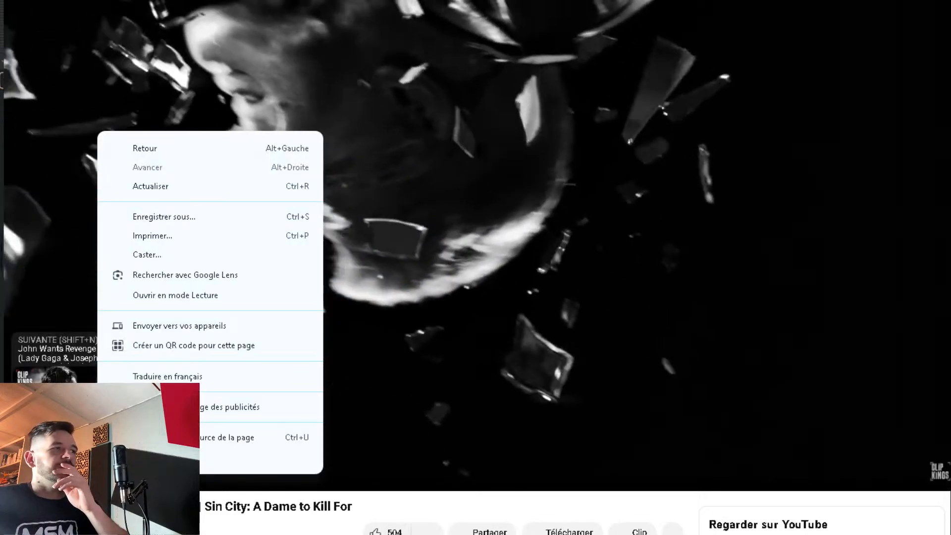
pyautogui.press('Escape')
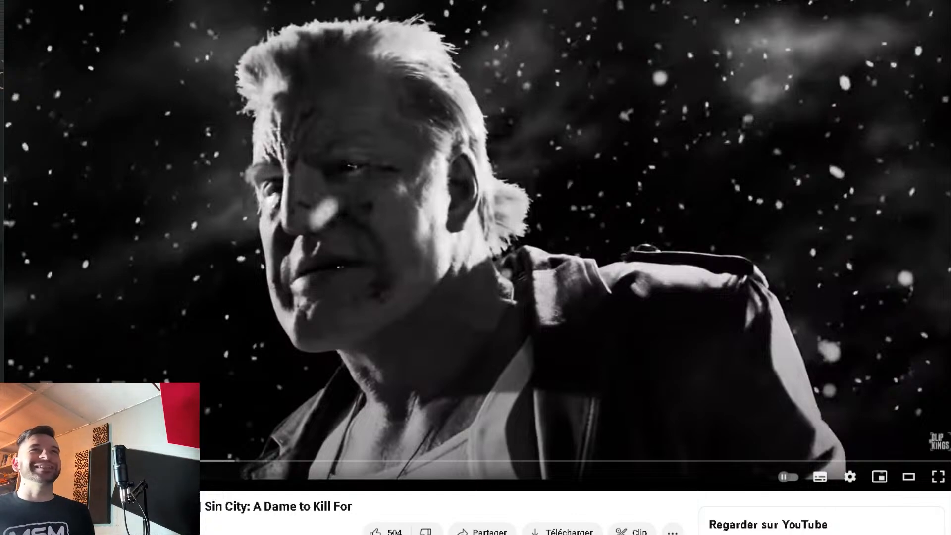
pyautogui.hotkey('alt', 'Tab')
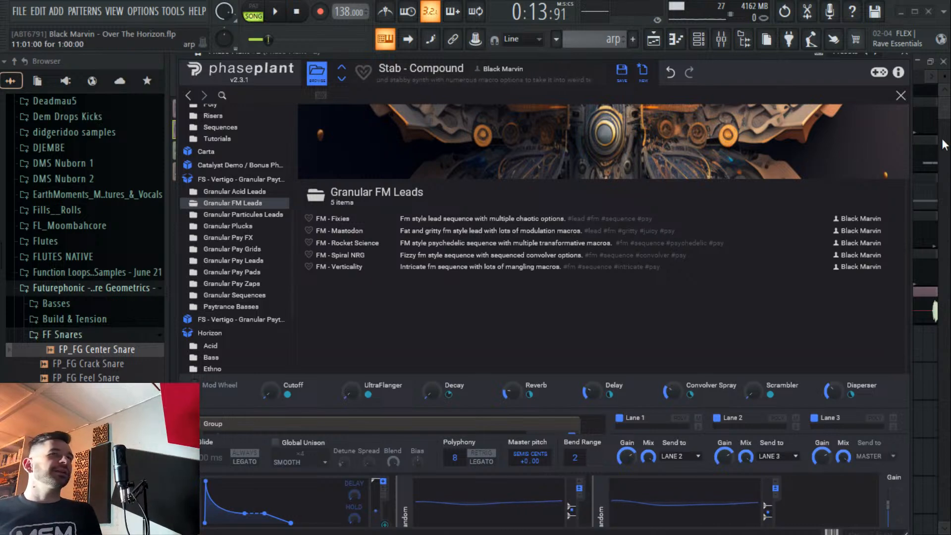
# Close the preset browser, view Phase Plant #2's notes in the piano roll and return to the playlist.
pyautogui.click(900, 95)
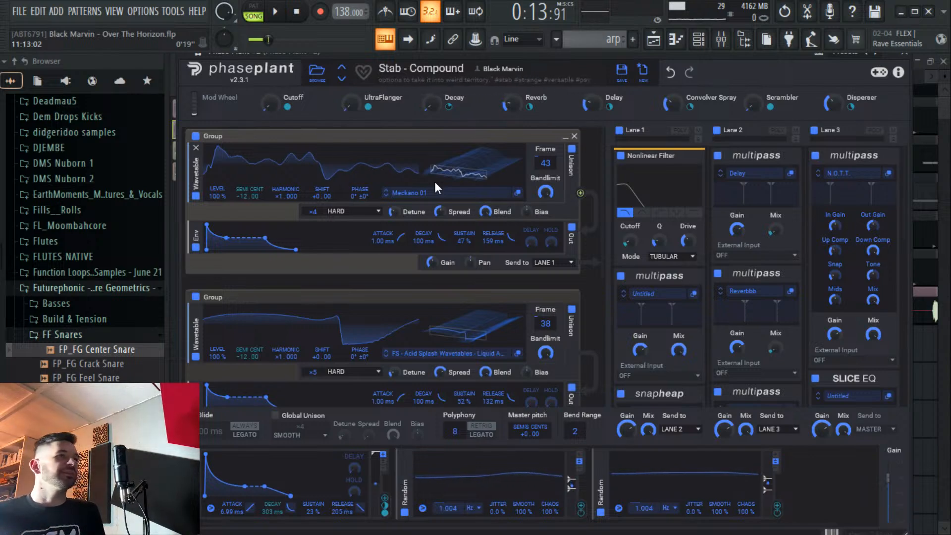
pyautogui.click(681, 42)
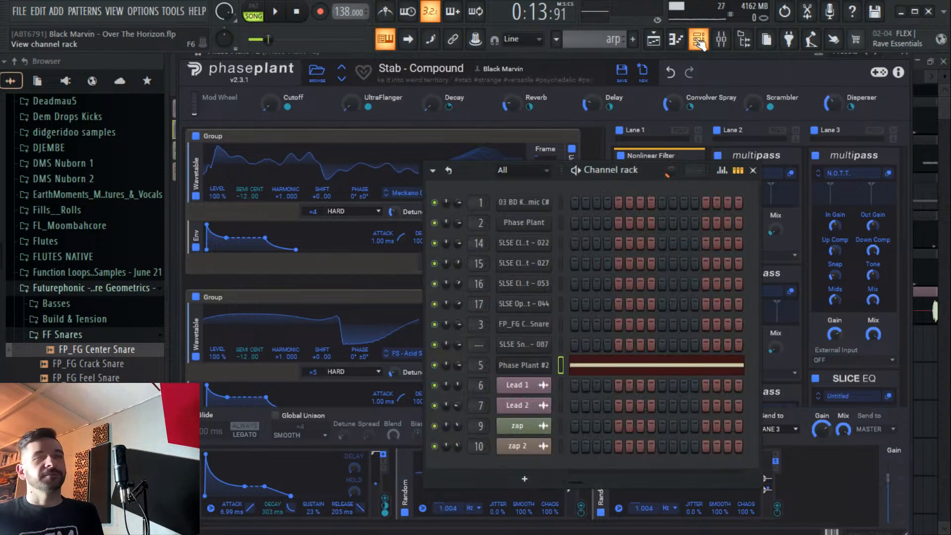
pyautogui.click(653, 40)
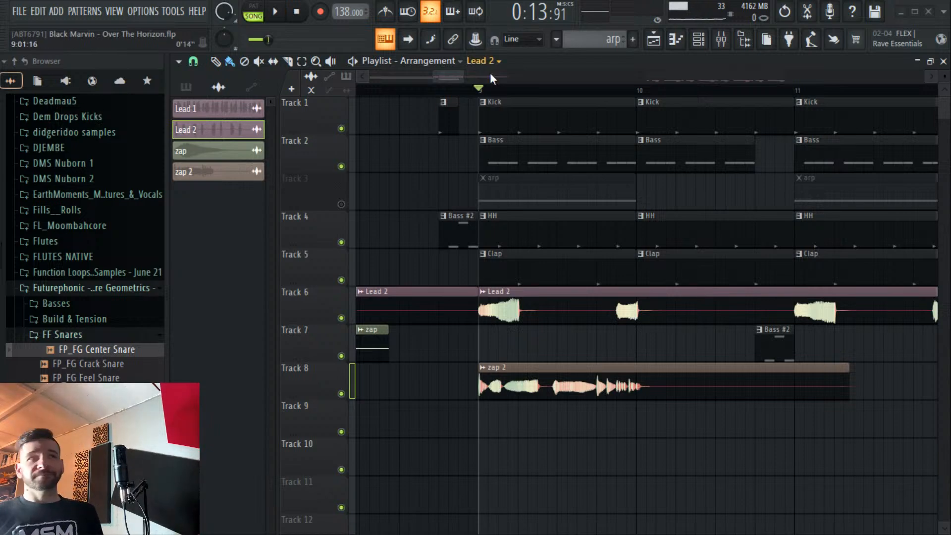
pyautogui.click(698, 39)
pyautogui.rightClick(528, 362)
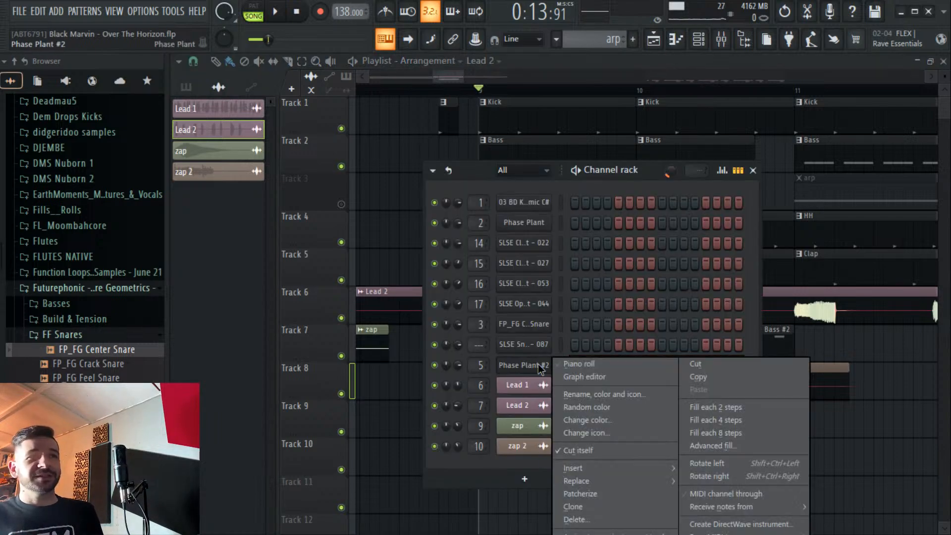
pyautogui.click(568, 362)
pyautogui.click(653, 40)
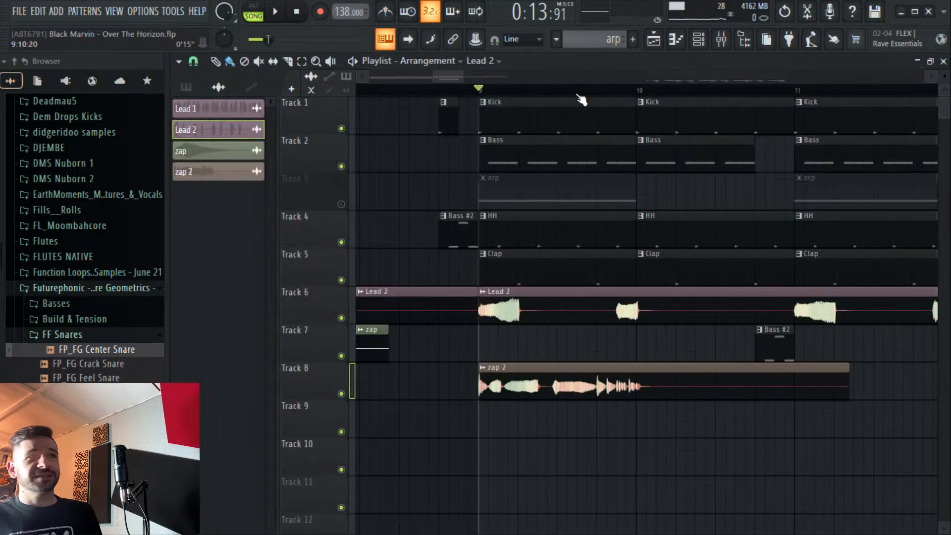
# Play the arrangement from bar 9 and lower the Bass #2 pattern's upper note to E4.
pyautogui.scroll(-3, 581, 97)
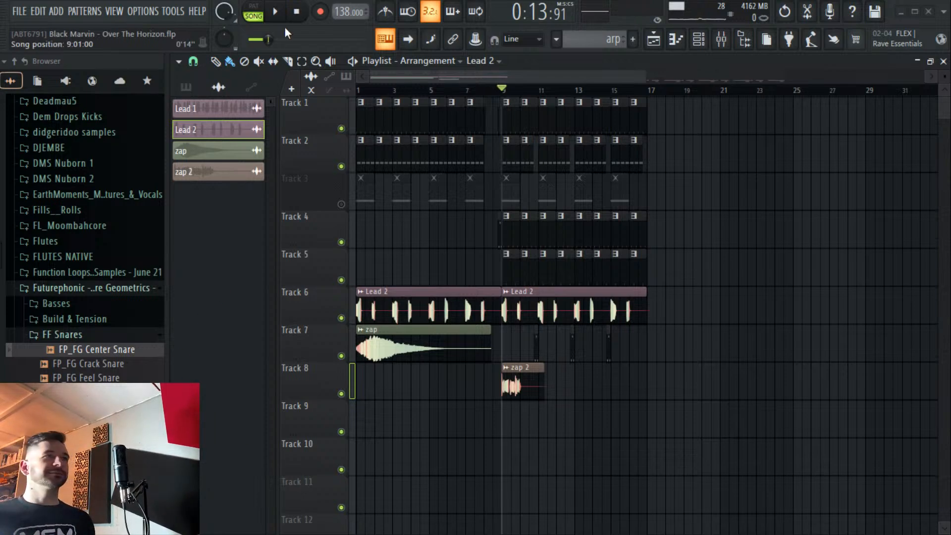
pyautogui.press('space')
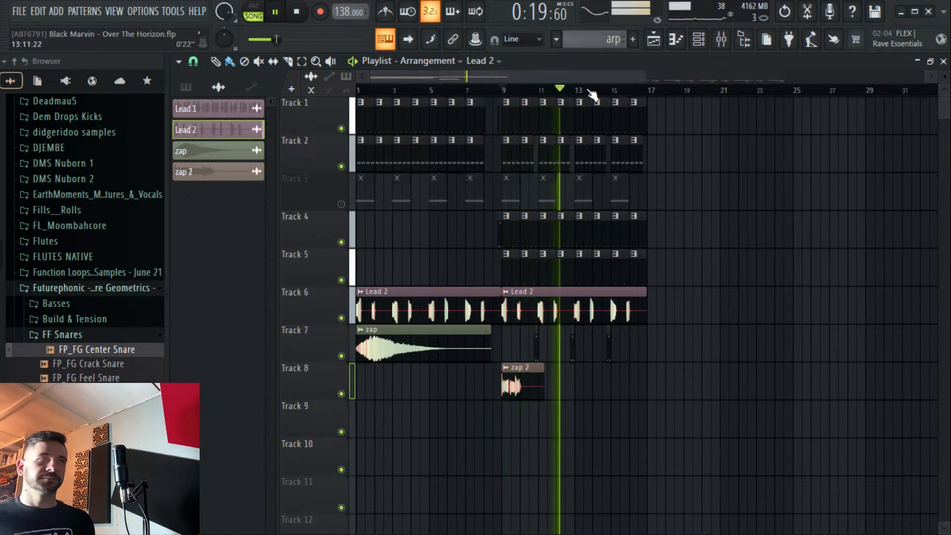
pyautogui.scroll(5, 601, 95)
pyautogui.scroll(-4, 604, 97)
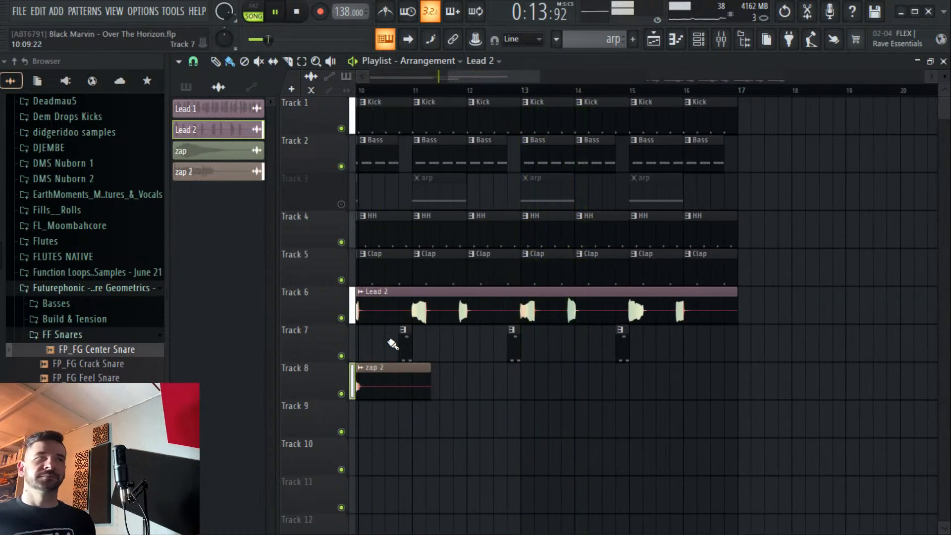
pyautogui.doubleClick(401, 339)
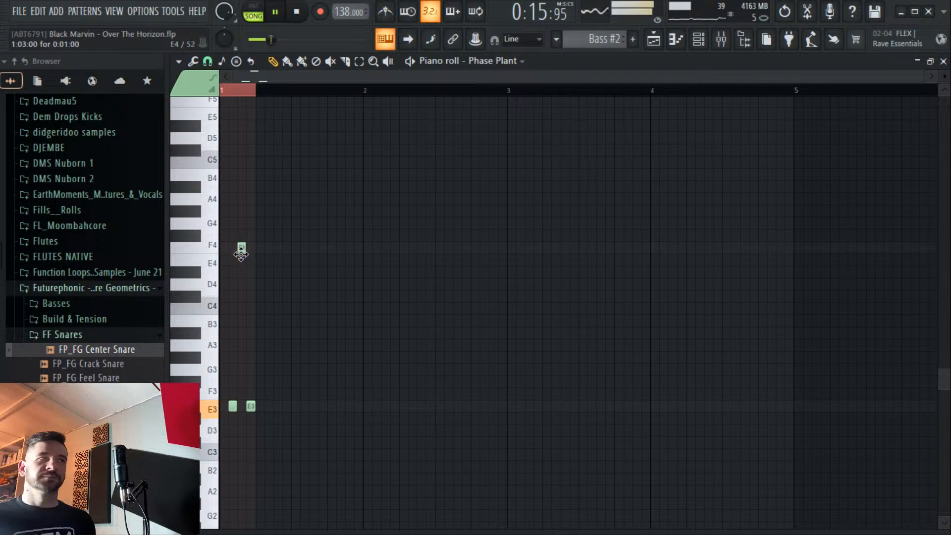
pyautogui.moveTo(240, 248); pyautogui.dragTo(241, 260)
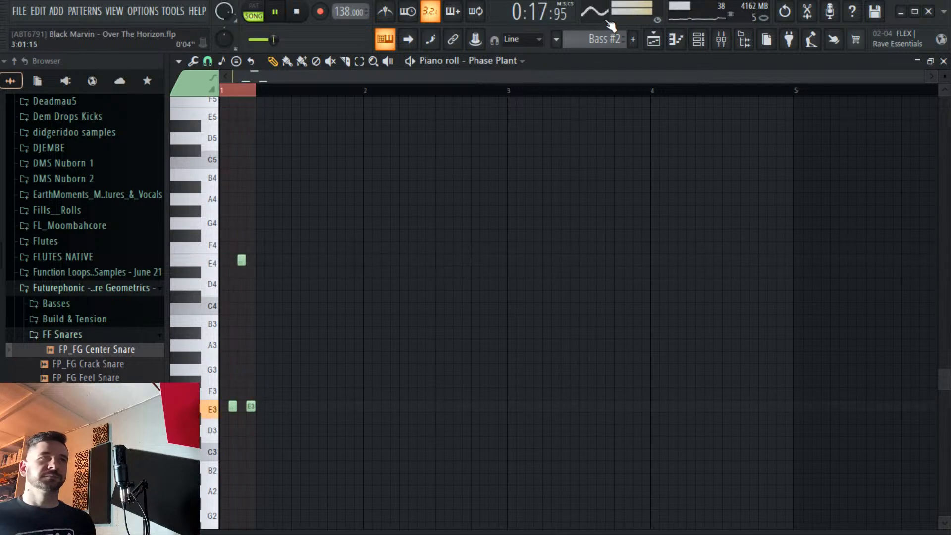
pyautogui.click(653, 39)
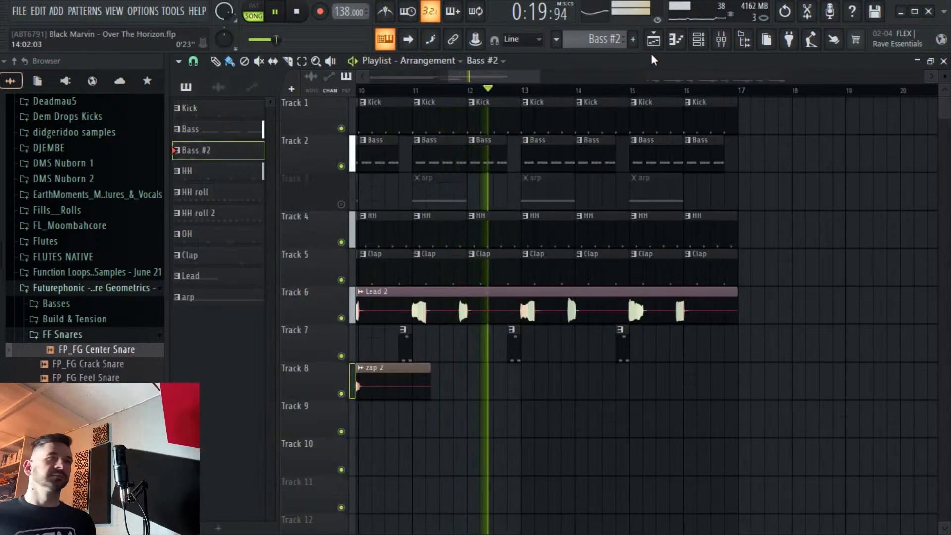
# Select the arp pattern and open the Horizon bank's Stabs preset folder in Phase Plant #2.
pyautogui.click(698, 39)
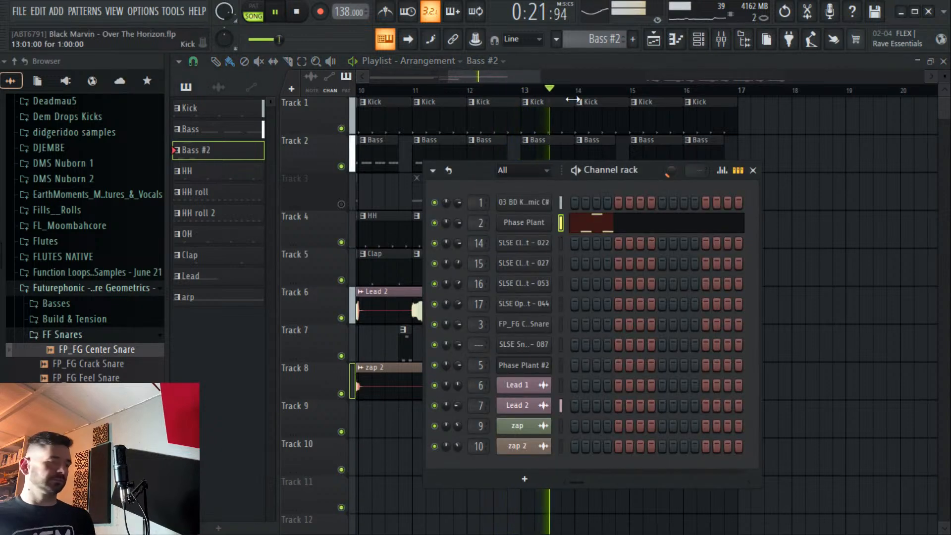
pyautogui.click(619, 39)
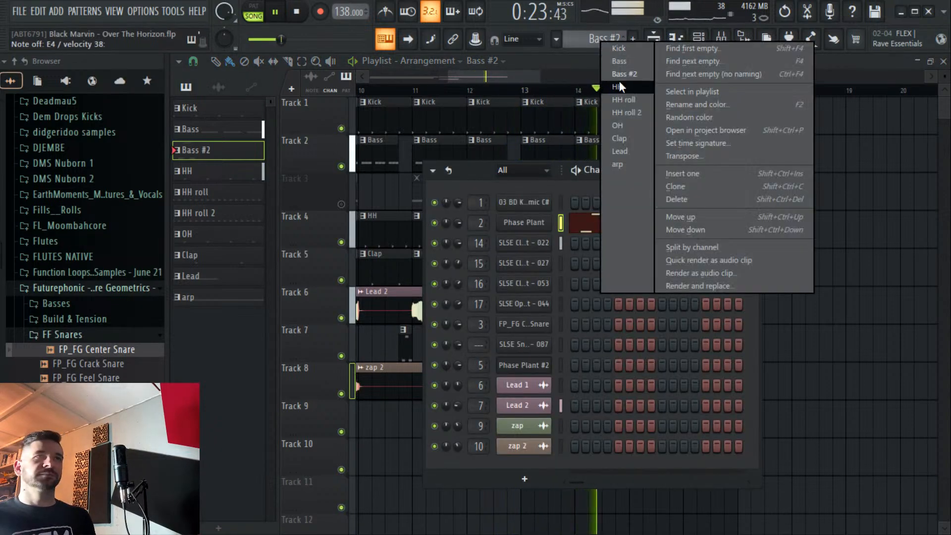
pyautogui.click(637, 165)
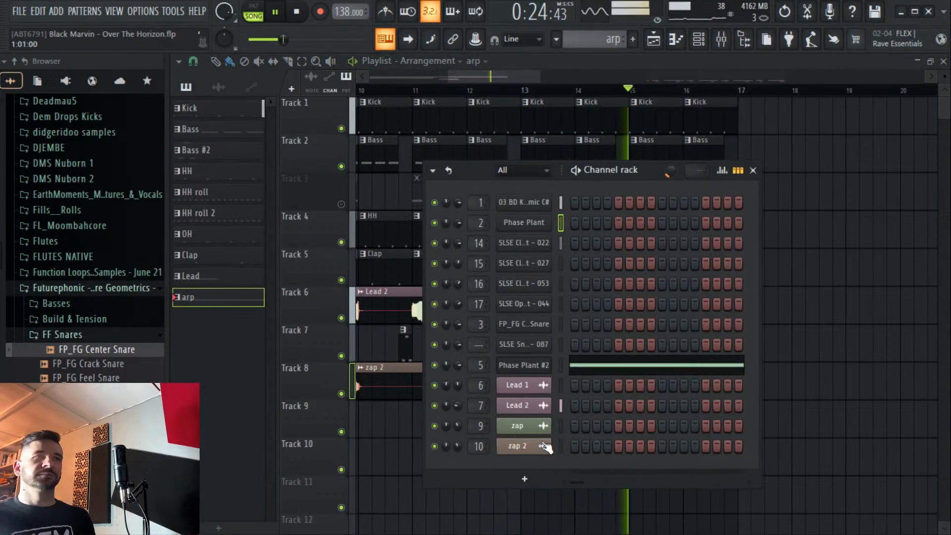
pyautogui.click(528, 366)
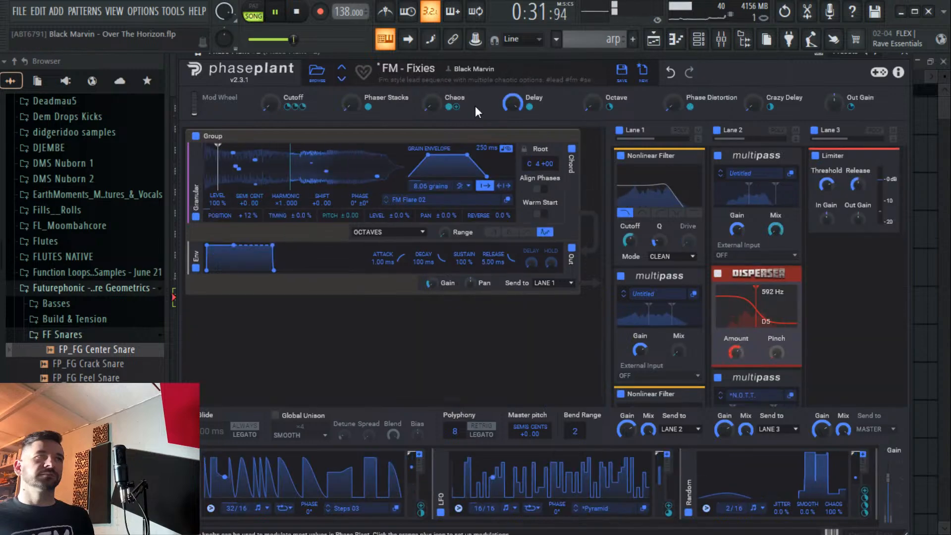
pyautogui.click(317, 72)
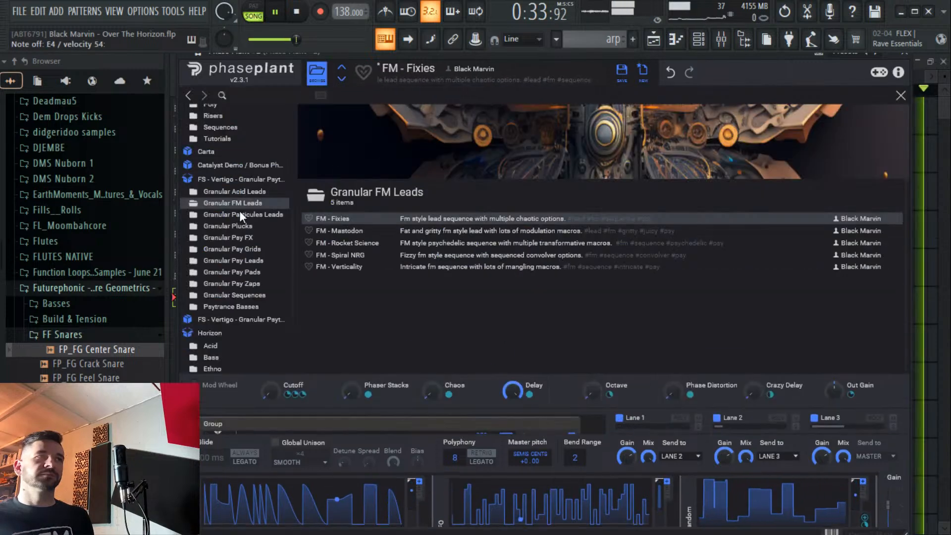
pyautogui.scroll(-3, 231, 334)
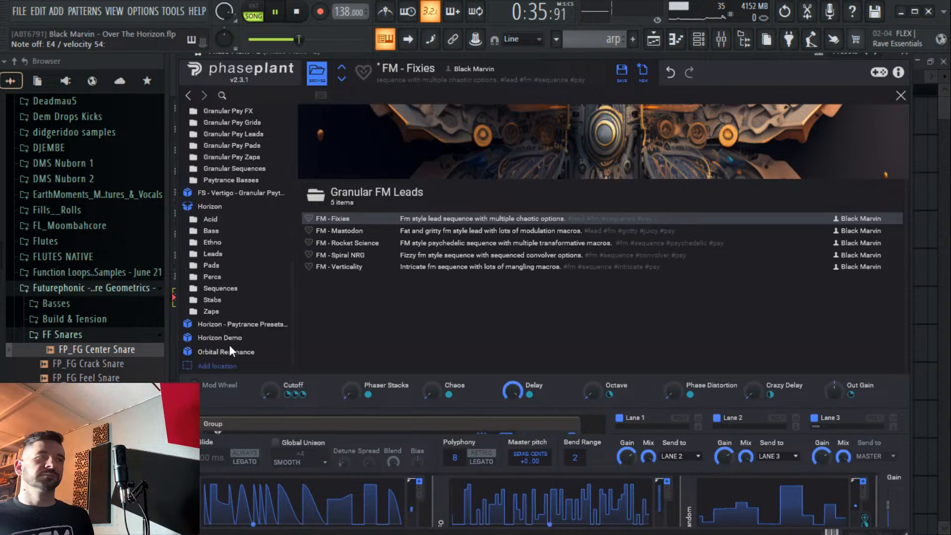
pyautogui.click(213, 300)
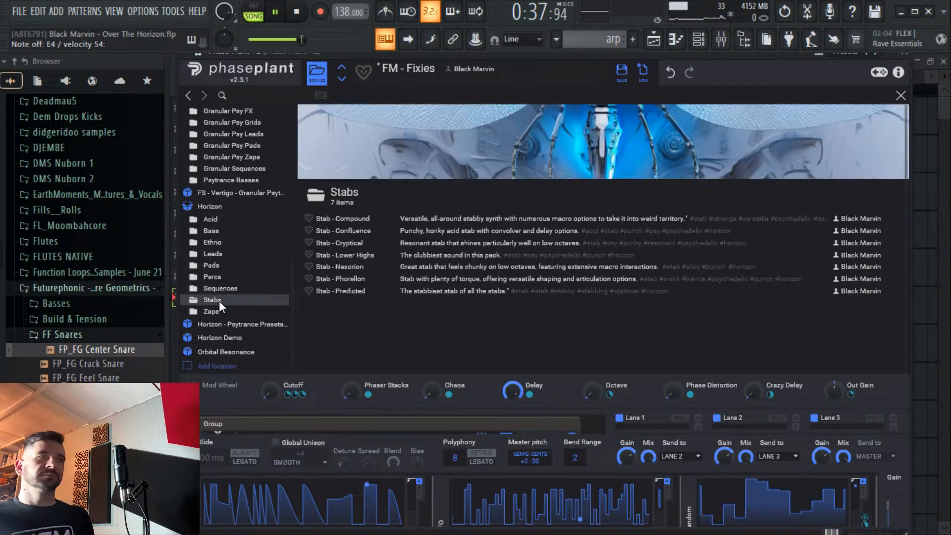
# Audition the Stab presets from Stab - Compound onward, keep Stab - Lower Highs in Phase Plant #2 and close the plugin.
pyautogui.click(346, 219)
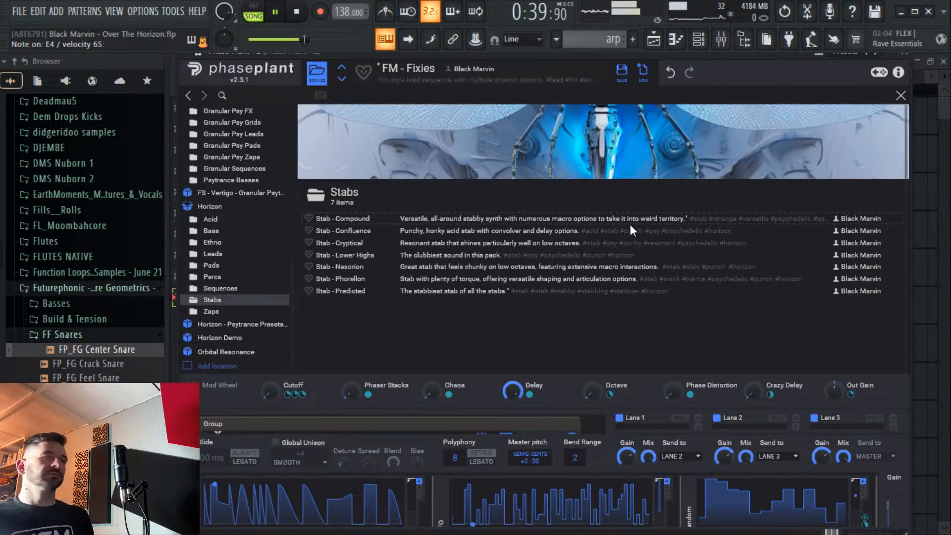
pyautogui.click(343, 219)
pyautogui.click(368, 231)
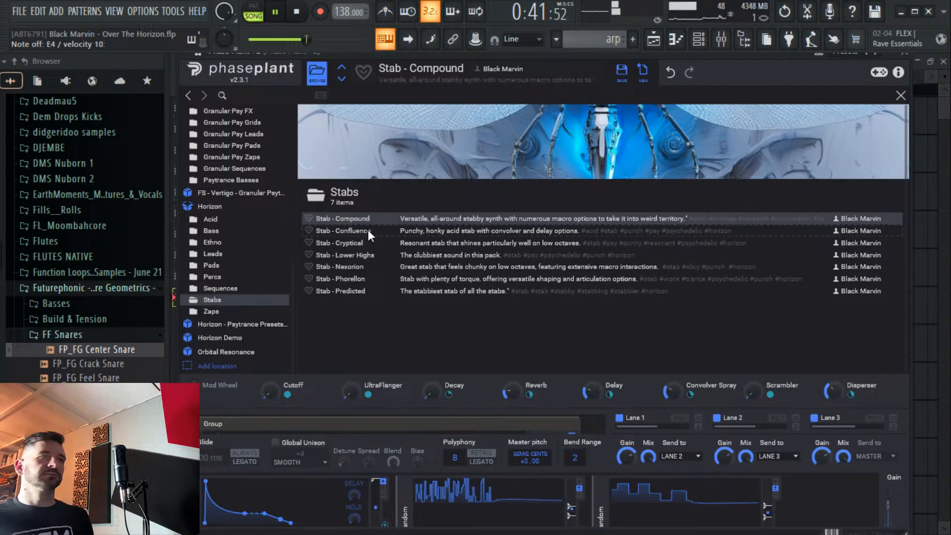
pyautogui.click(373, 232)
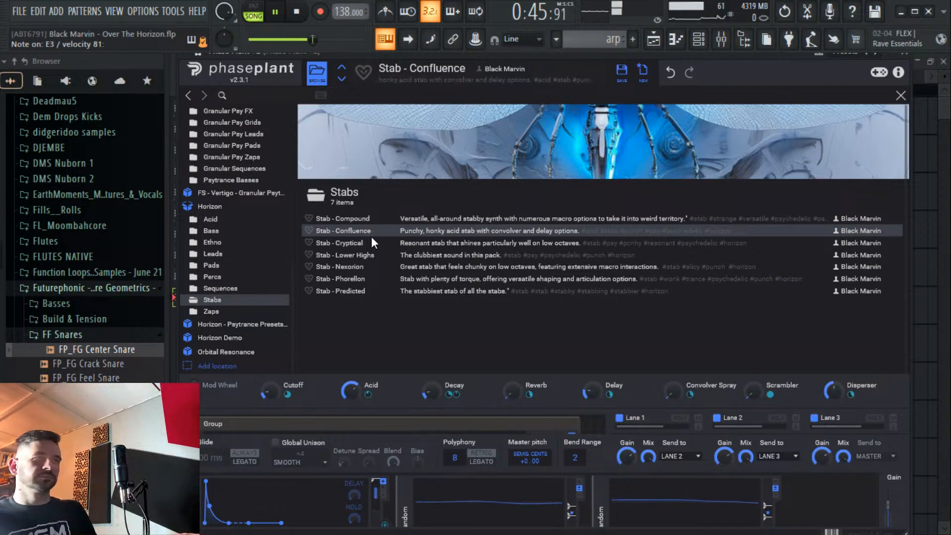
pyautogui.click(364, 242)
pyautogui.click(363, 242)
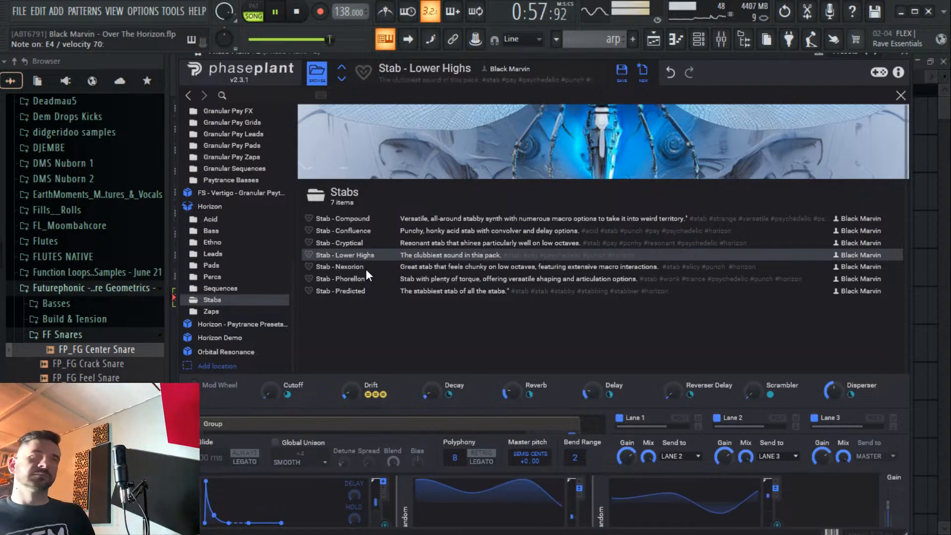
pyautogui.click(900, 95)
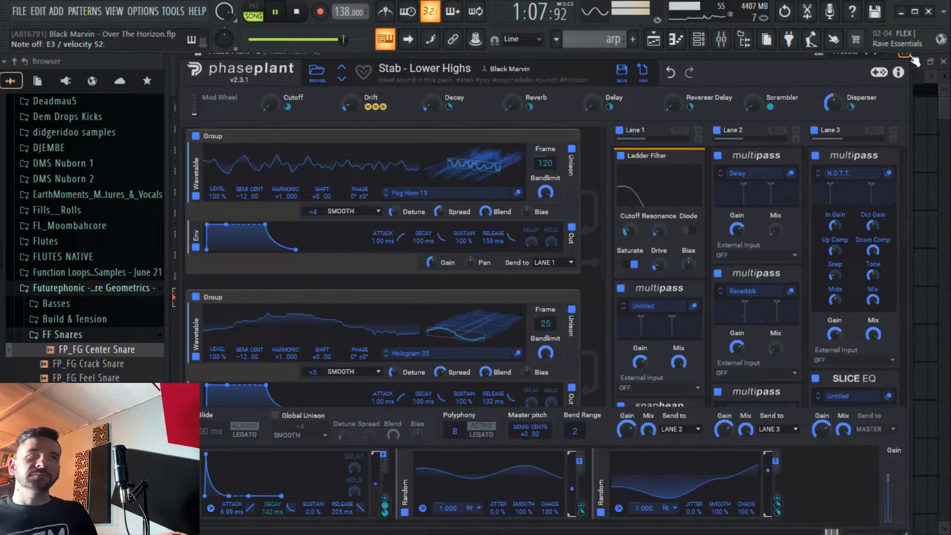
pyautogui.click(943, 62)
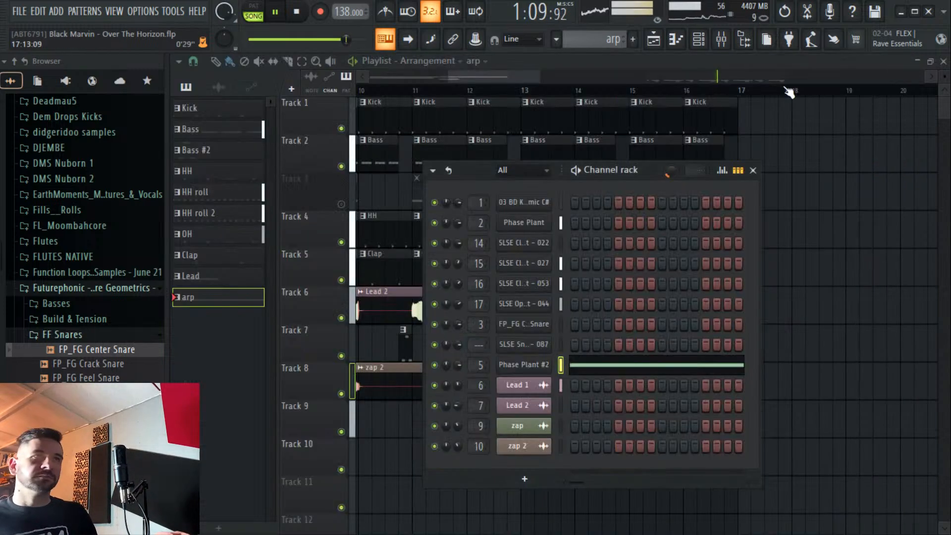
# Shorten the arp pattern's E5 note to one step and add a second E5 note on step 3.
pyautogui.rightClick(564, 361)
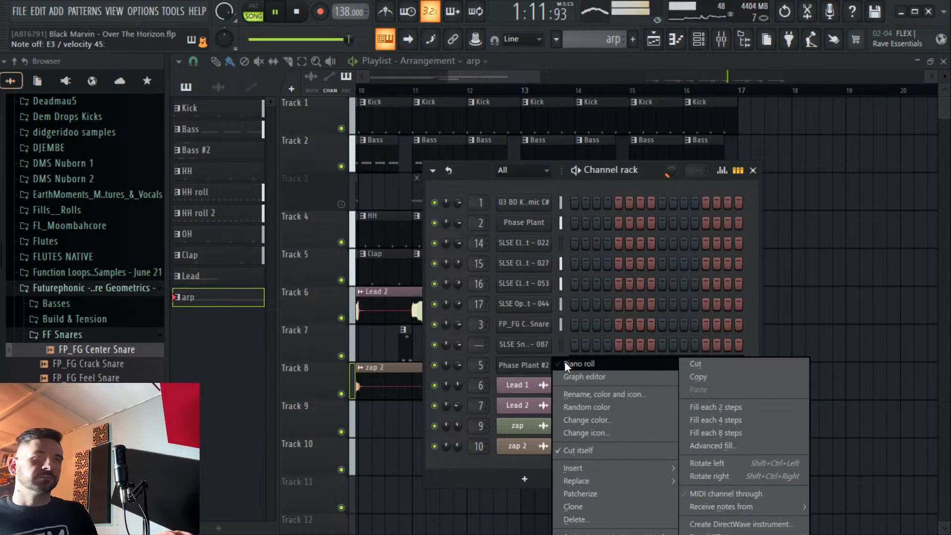
pyautogui.click(569, 364)
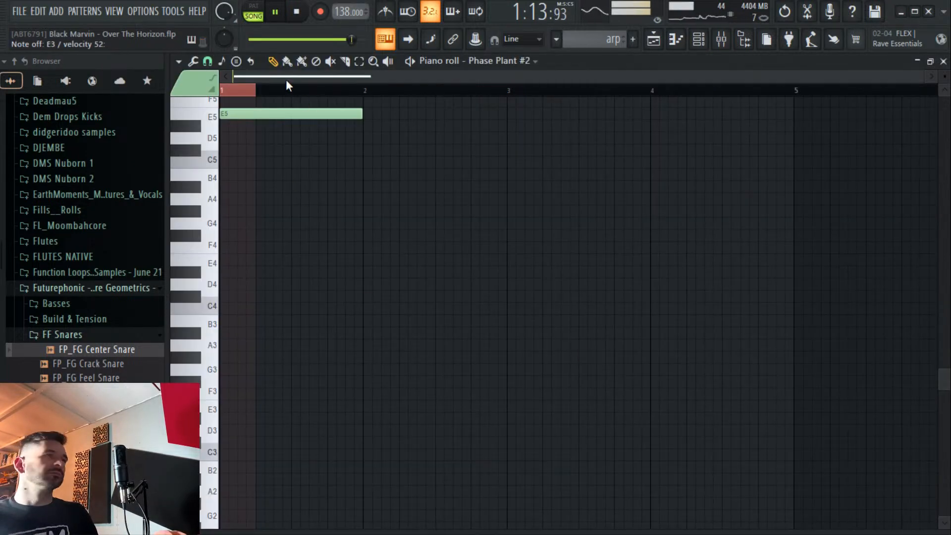
pyautogui.moveTo(366, 115); pyautogui.dragTo(229, 140)
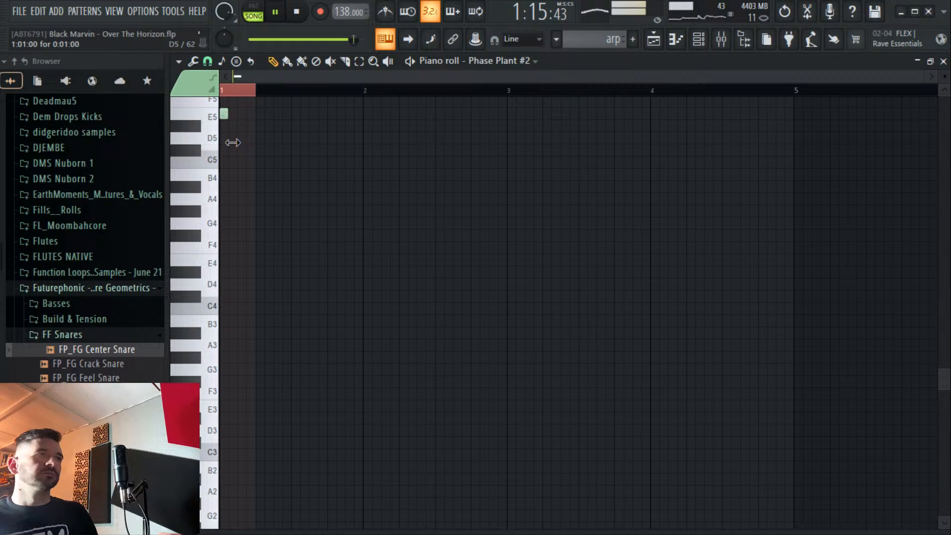
pyautogui.click(242, 114)
# Play the arp pattern on its own and transpose its notes down two octaves to E3.
pyautogui.press('space')
pyautogui.click(253, 6)
pyautogui.press('space')
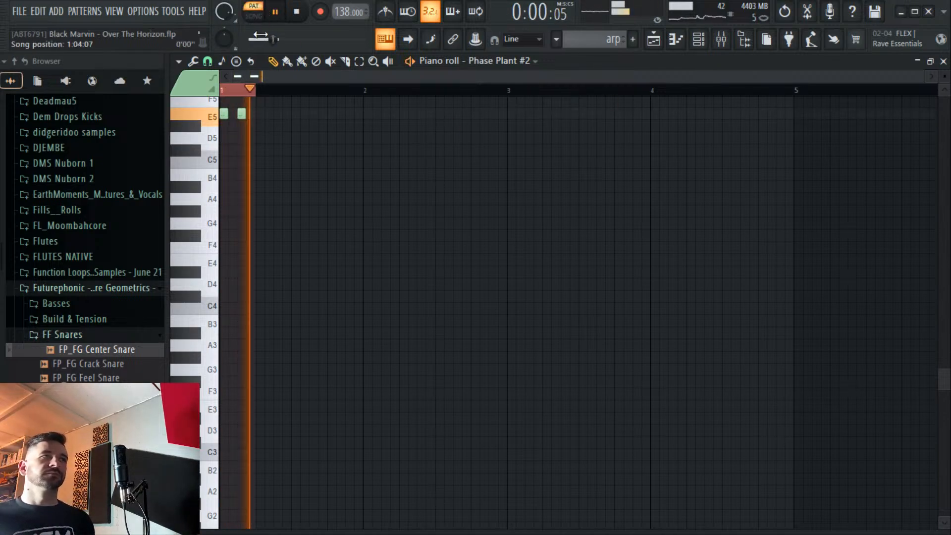
pyautogui.hotkey('ctrl', 'Down')
pyautogui.hotkey('ctrl', 'Down')
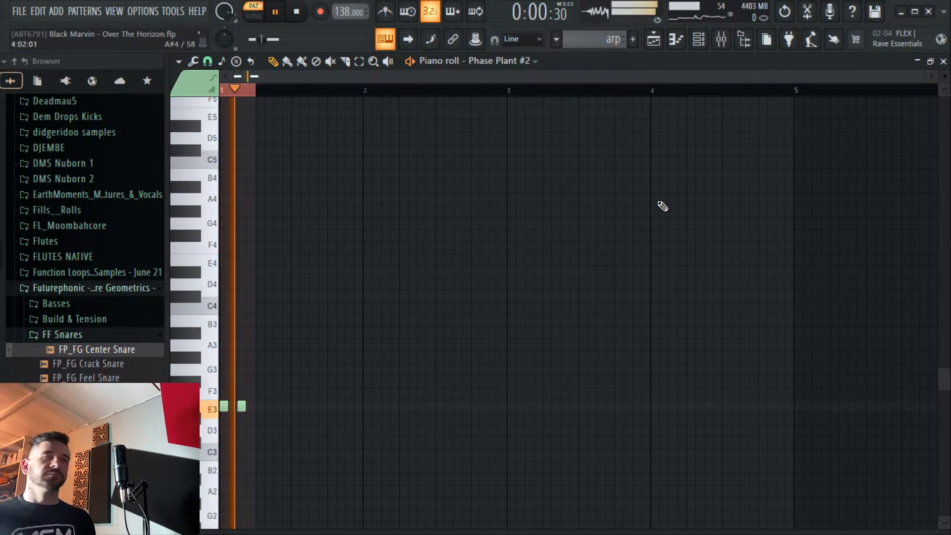
pyautogui.press('space')
# Place an arp clip on Track 8 at step 11 of bar 1 and trim it to six steps during song playback.
pyautogui.click(653, 40)
pyautogui.press('space')
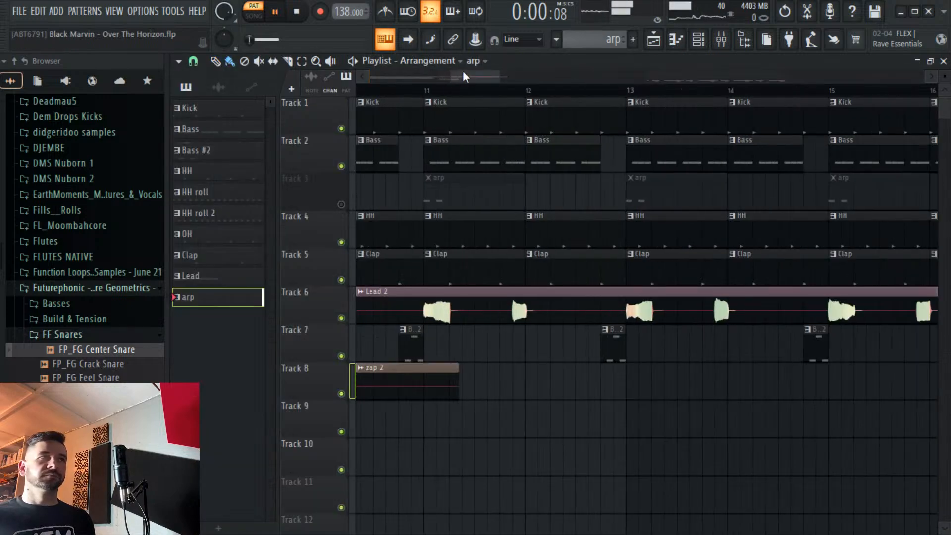
pyautogui.click(424, 389)
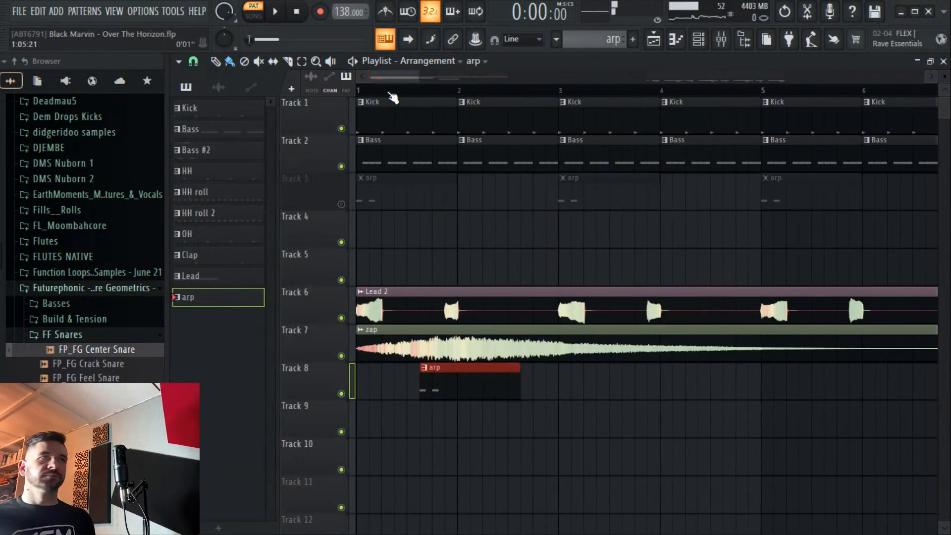
pyautogui.press('l')
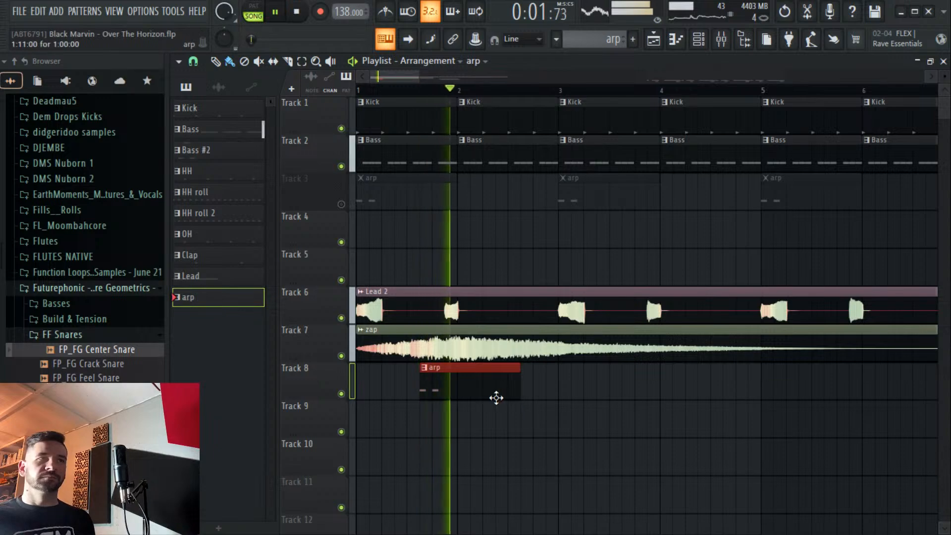
pyautogui.moveTo(519, 390); pyautogui.dragTo(451, 379)
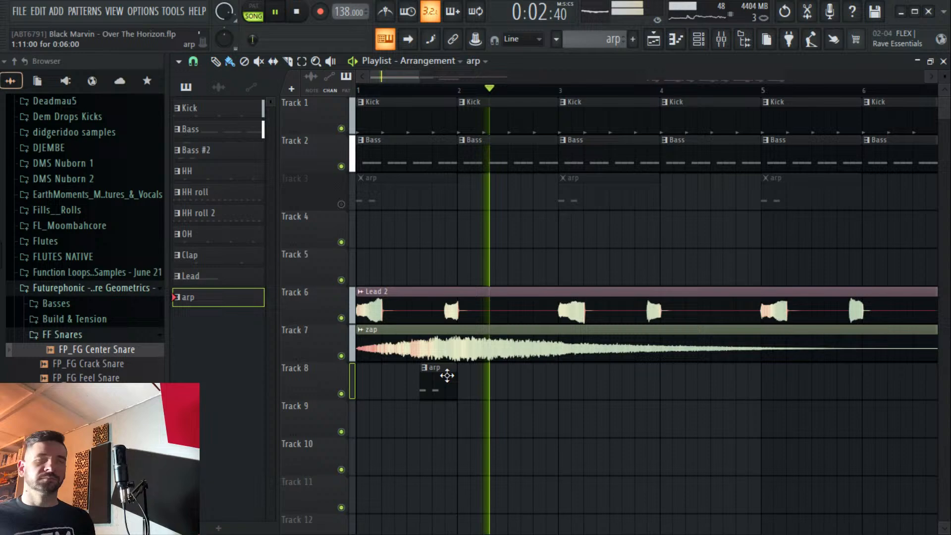
# Add a second six-step arp clip on Track 8 at step 11 of bar 3 and replay the arrangement from the start.
pyautogui.click(643, 380)
pyautogui.press('space')
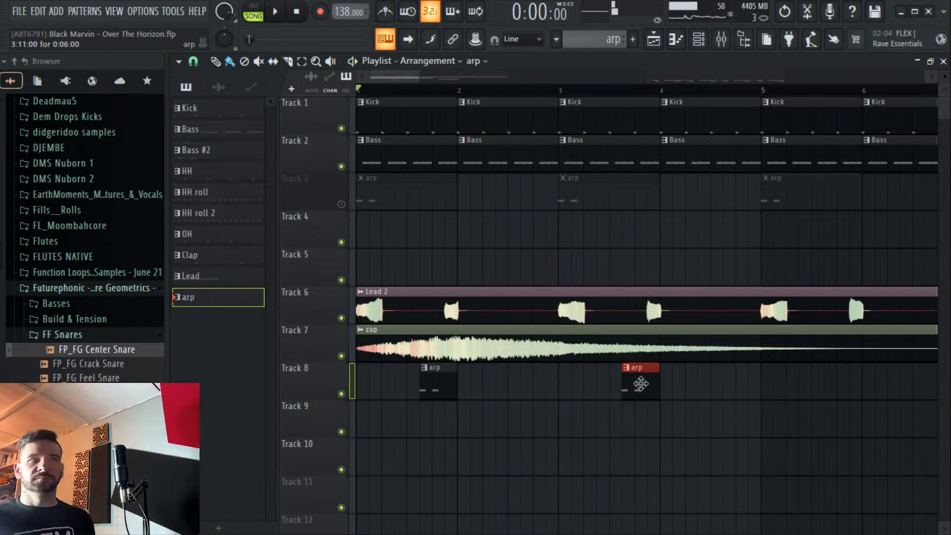
pyautogui.scroll(-5, 556, 94)
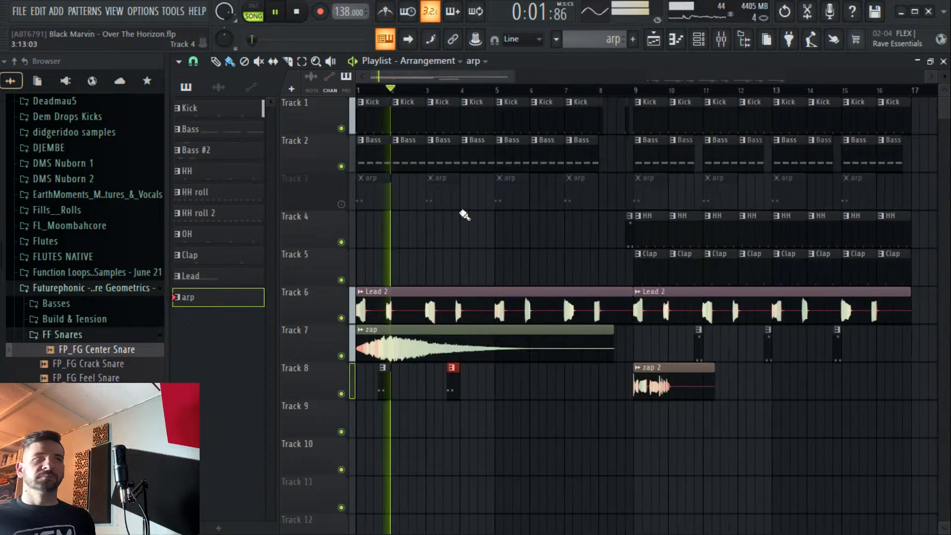
# Delete all the arp clips from the muted Track 3.
pyautogui.rightClick(371, 193)
pyautogui.rightClick(440, 191)
pyautogui.rightClick(509, 190)
pyautogui.rightClick(579, 190)
pyautogui.rightClick(649, 190)
pyautogui.rightClick(718, 188)
pyautogui.rightClick(787, 188)
pyautogui.rightClick(857, 188)
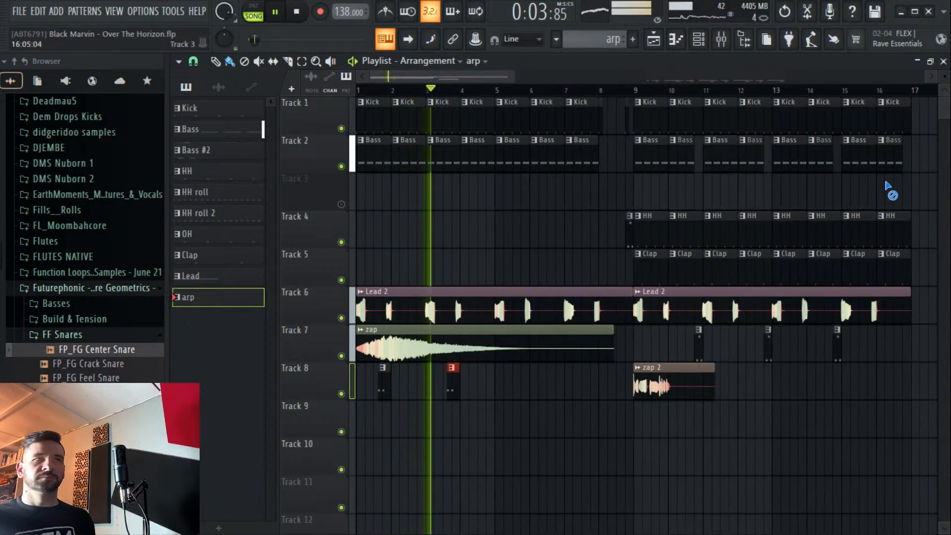
# Duplicate the two short arp clips to step 11 of bars 5 and 7, and move all four to Track 9.
pyautogui.keyDown('ctrl'); pyautogui.keyDown('shift'); pyautogui.click(382, 381); pyautogui.keyUp('shift'); pyautogui.keyUp('ctrl')
pyautogui.hotkey('ctrl', 'b')
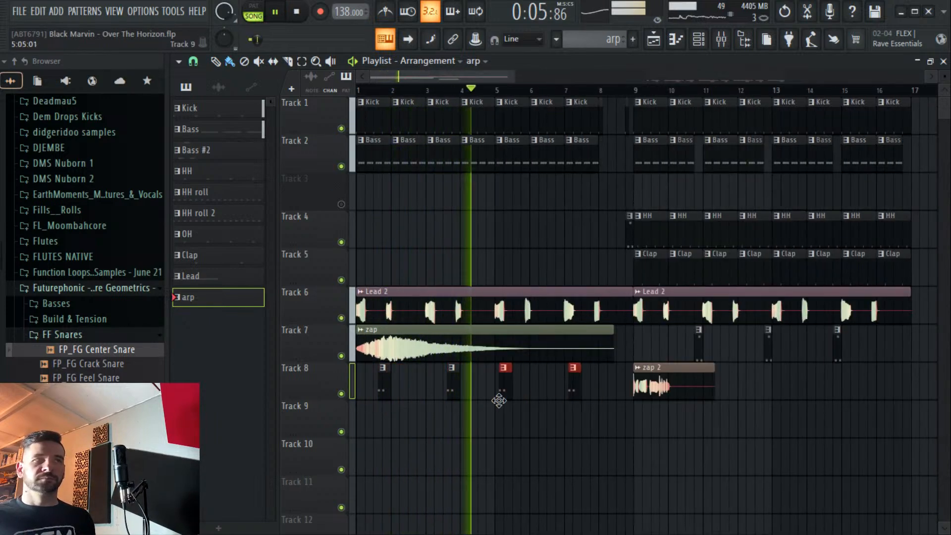
pyautogui.moveTo(522, 419)
pyautogui.mouseDown()
pyautogui.moveTo(542, 423)
pyautogui.moveTo(522, 429)
pyautogui.mouseUp()
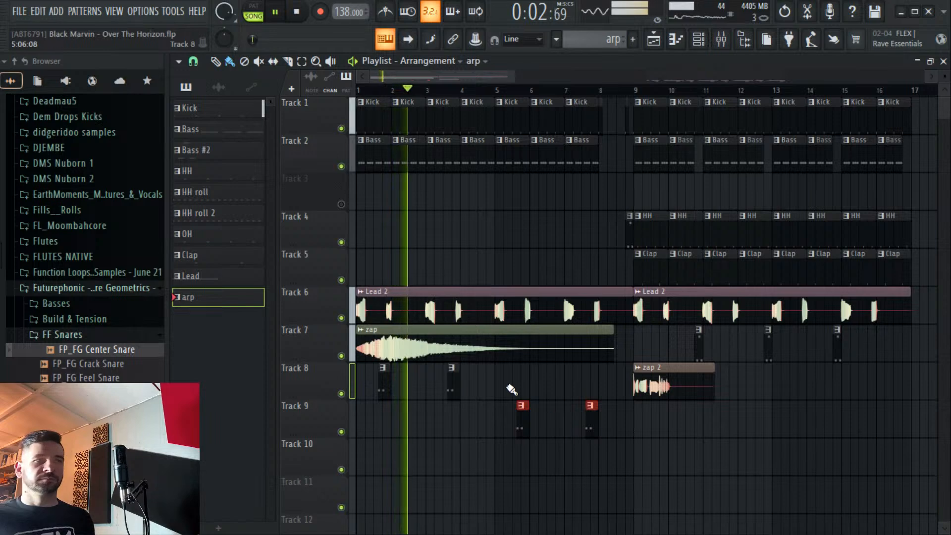
pyautogui.moveTo(496, 362); pyautogui.dragTo(365, 390)
pyautogui.hotkey('shift', 'Down')
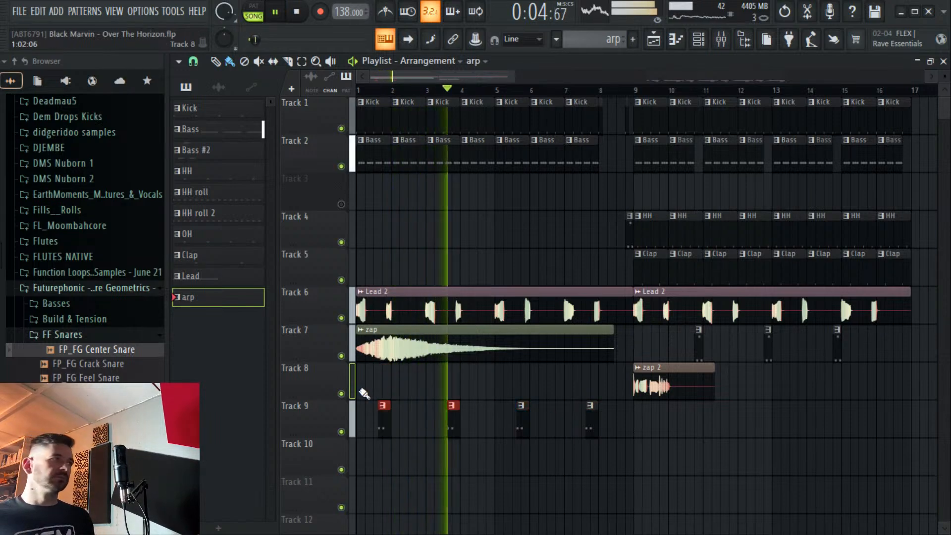
# Duplicate the four Track 9 arp clips to step 11 of bars 9, 11, 13 and 15.
pyautogui.moveTo(656, 399); pyautogui.dragTo(361, 435)
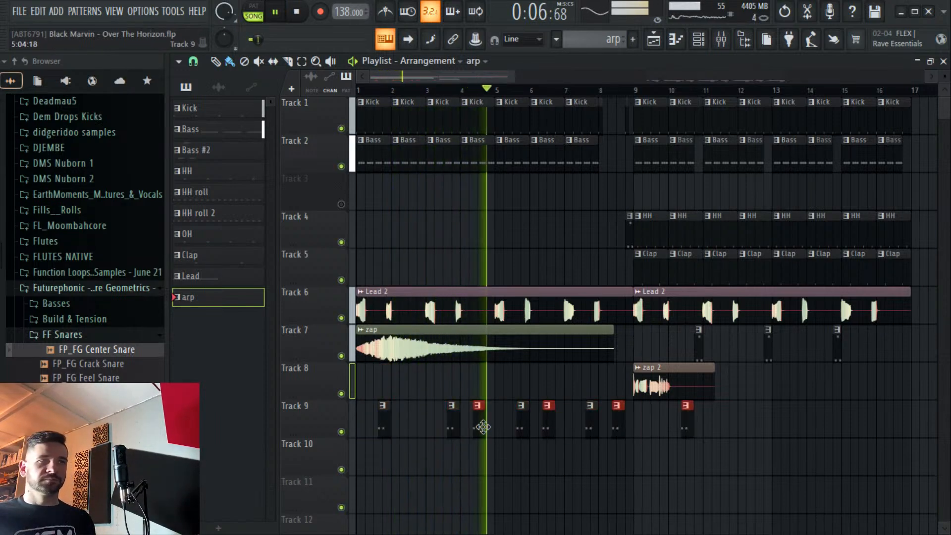
pyautogui.hotkey('ctrl', 'b')
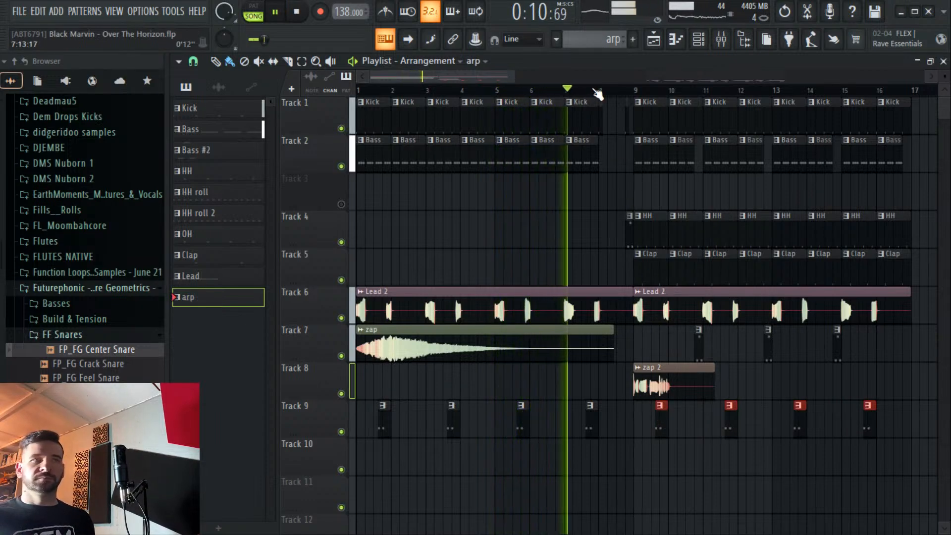
pyautogui.moveTo(483, 76); pyautogui.dragTo(518, 79)
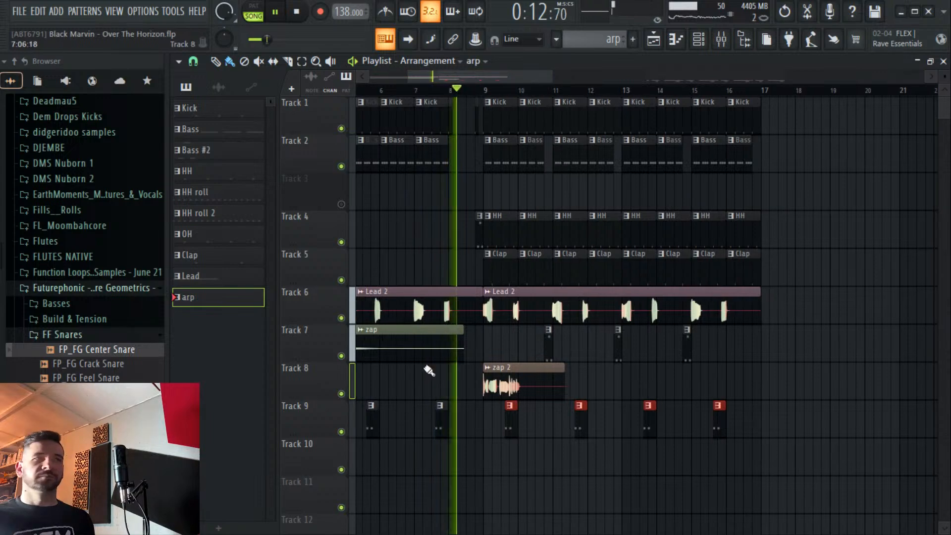
# Add a third one-step E3 note on step 5 of the arp pattern, audition it, and replay the song.
pyautogui.doubleClick(442, 420)
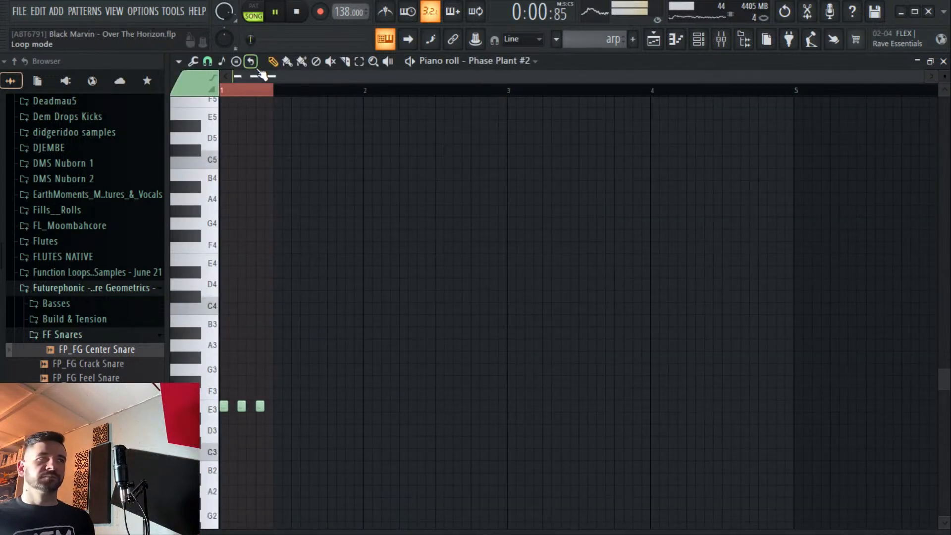
pyautogui.press('l')
pyautogui.press('space')
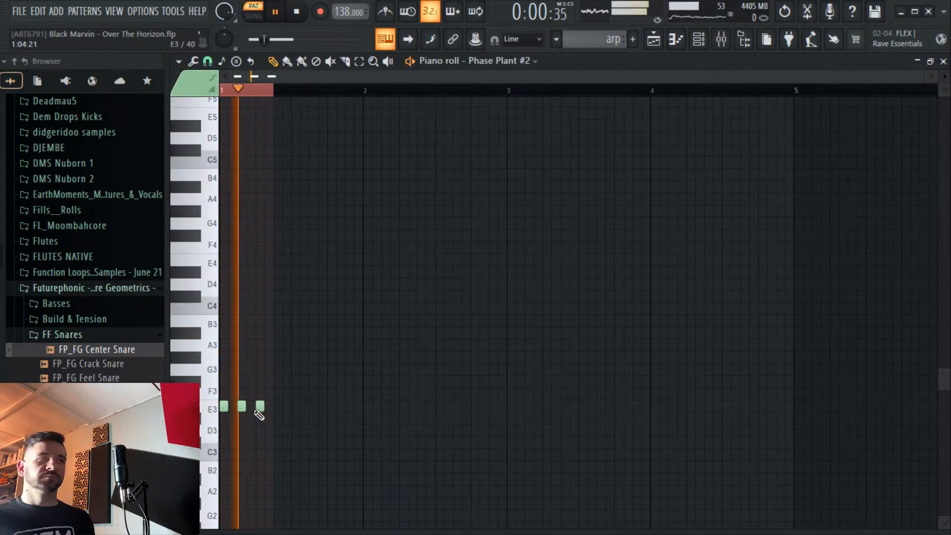
pyautogui.click(653, 39)
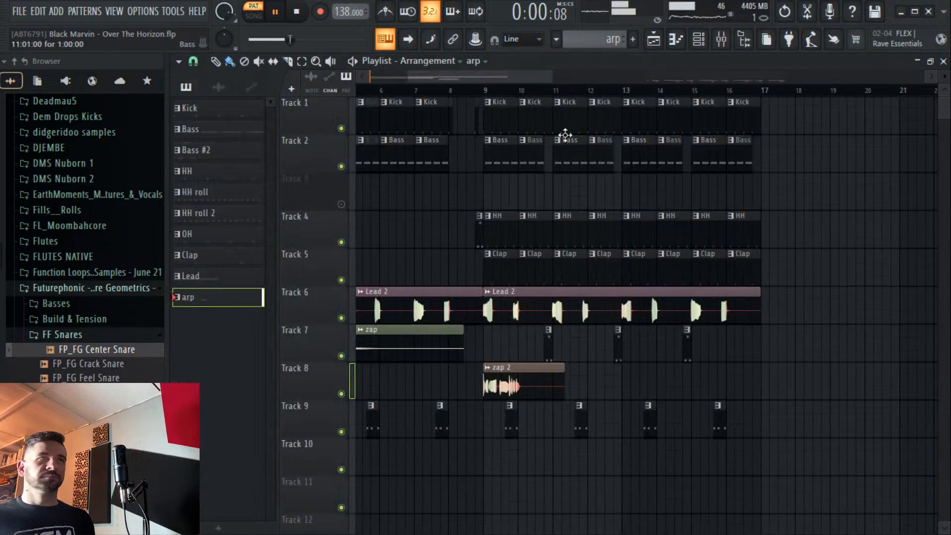
pyautogui.hscroll(-5, 445, 109)
pyautogui.press('l')
pyautogui.press('space')
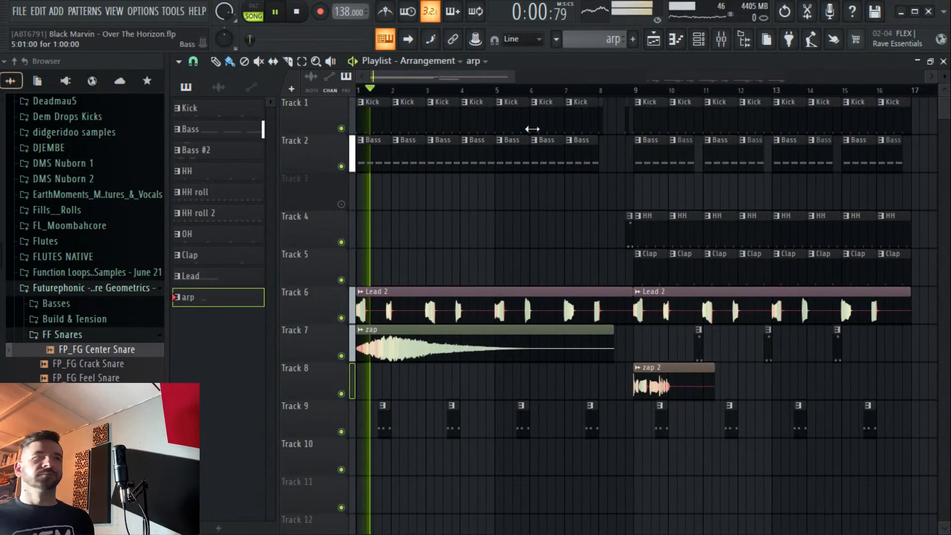
# Mute Track 7 and open the arp pattern's notes from its first Track 9 clip during song playback.
pyautogui.press('space')
pyautogui.click(342, 356)
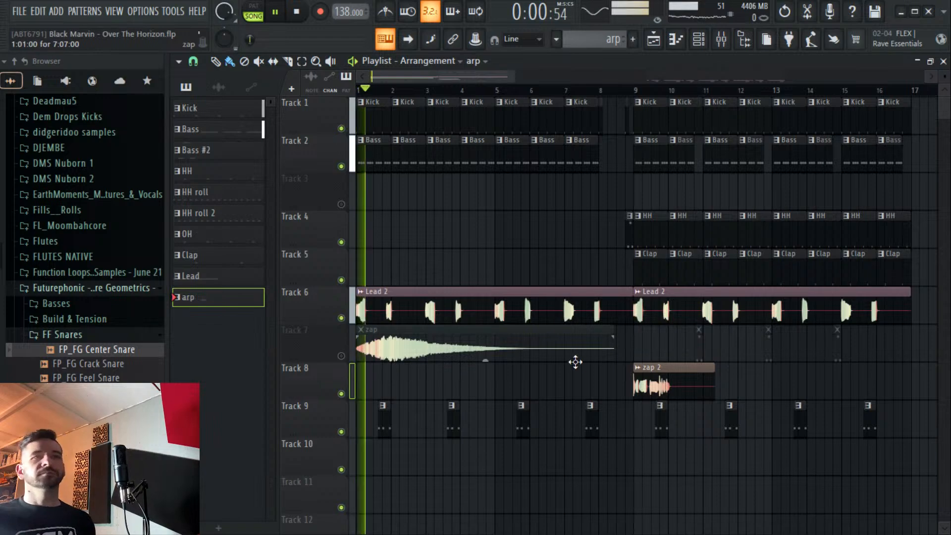
pyautogui.doubleClick(388, 425)
pyautogui.press('space')
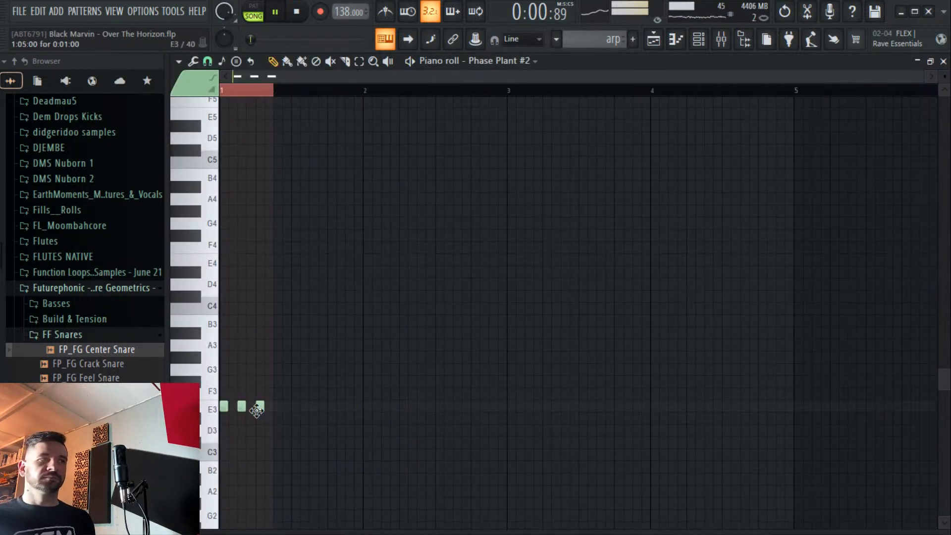
pyautogui.click(722, 44)
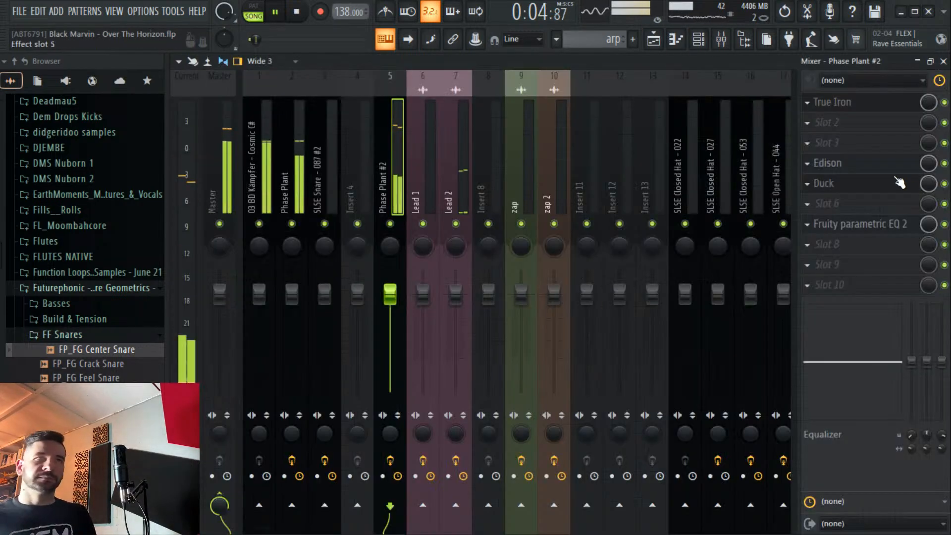
pyautogui.click(868, 203)
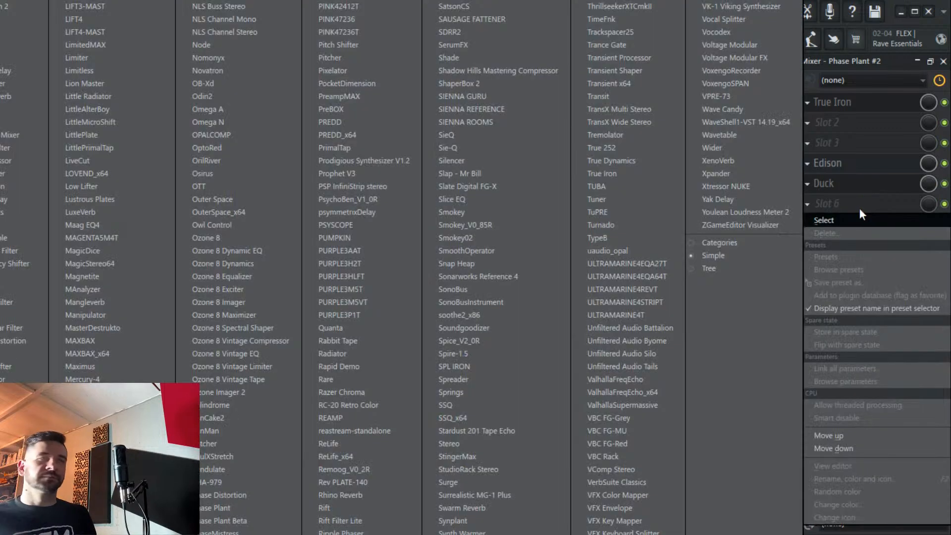
pyautogui.click(520, 417)
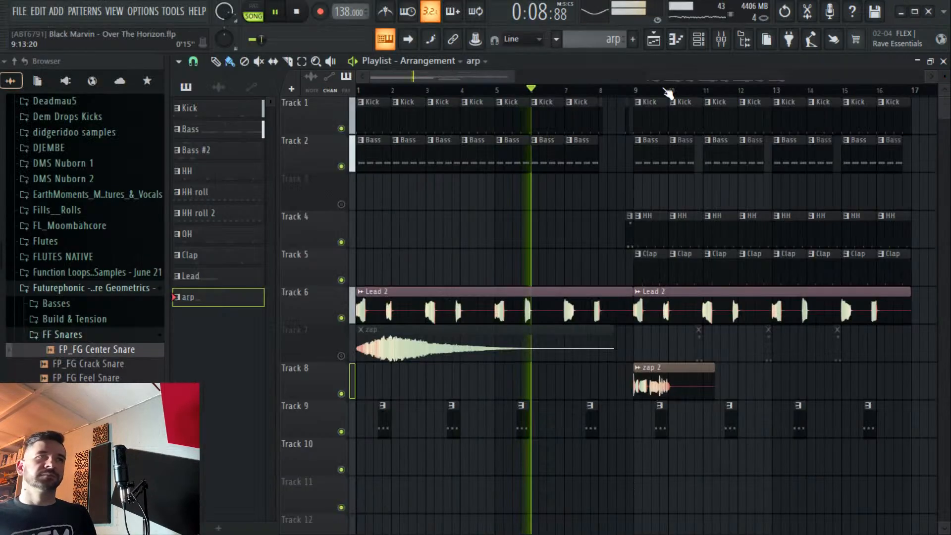
pyautogui.press('F5')
# Set the Reverser Delay to 0 % in Phase Plant #2's Stab - Lower Highs preset and listen in the arrangement.
pyautogui.click(698, 43)
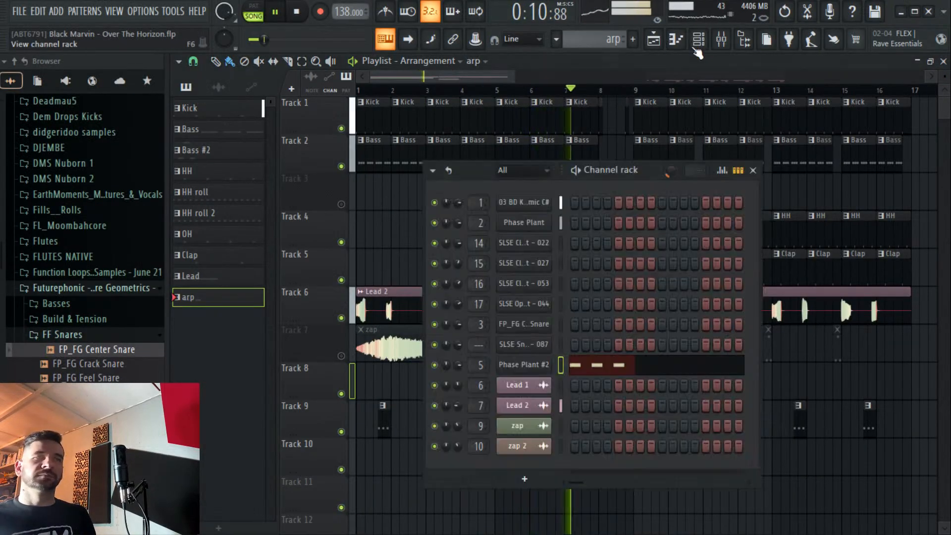
pyautogui.click(537, 366)
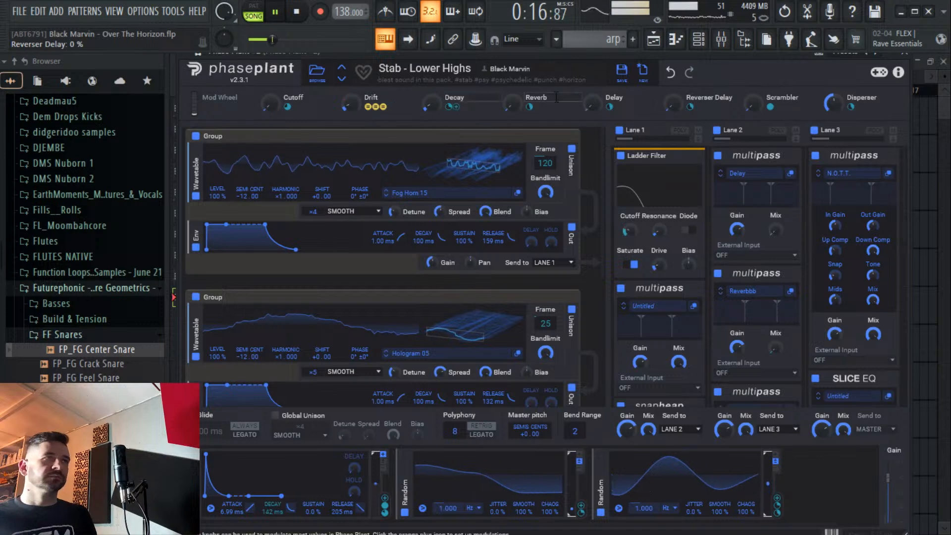
pyautogui.click(653, 40)
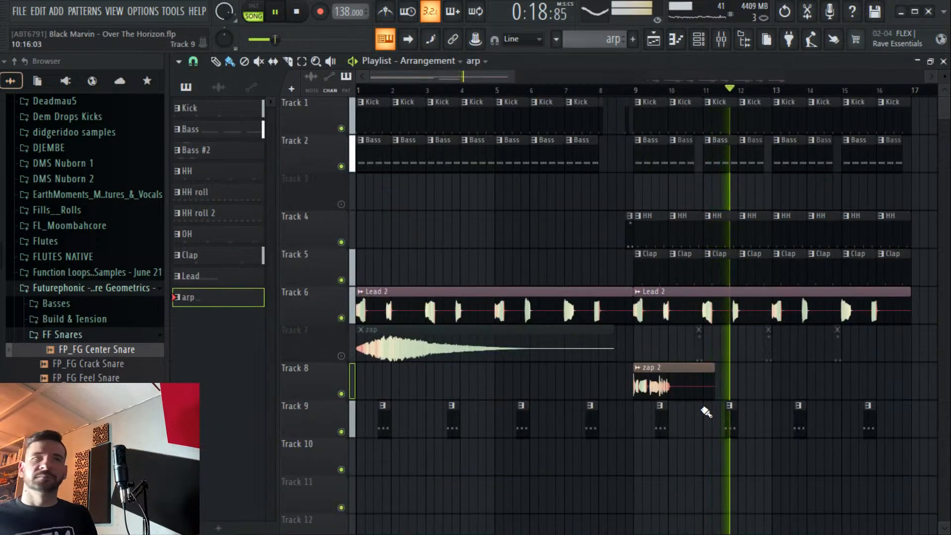
pyautogui.keyDown('ctrl'); pyautogui.scroll(-2, 760, 94); pyautogui.keyUp('ctrl')
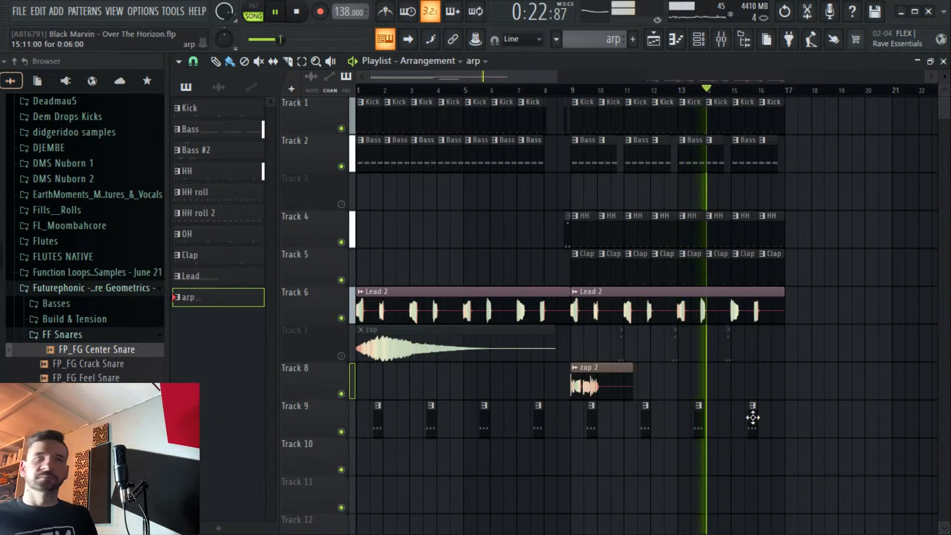
# Load the Stab - Nexorion preset into Phase Plant #2 while auditioning the arp pattern on its own.
pyautogui.click(684, 42)
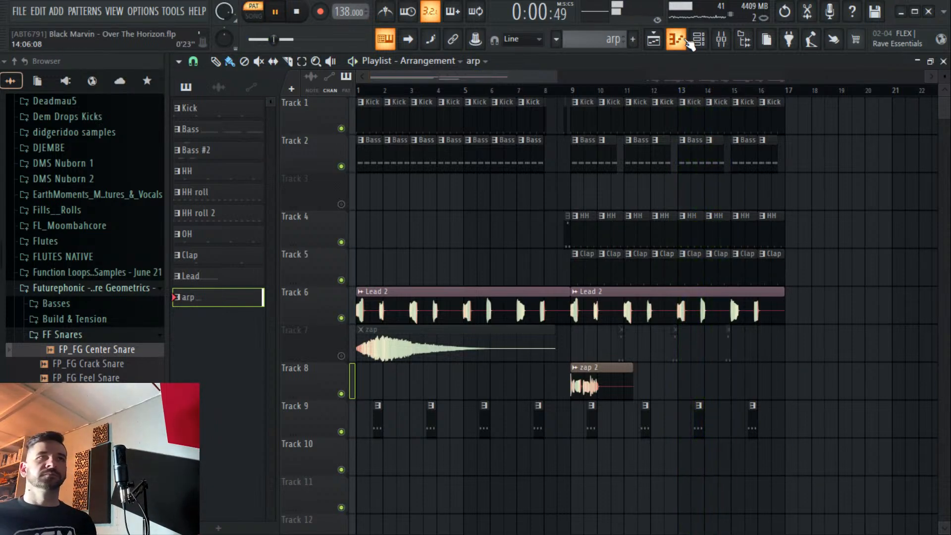
pyautogui.click(698, 41)
pyautogui.press('space')
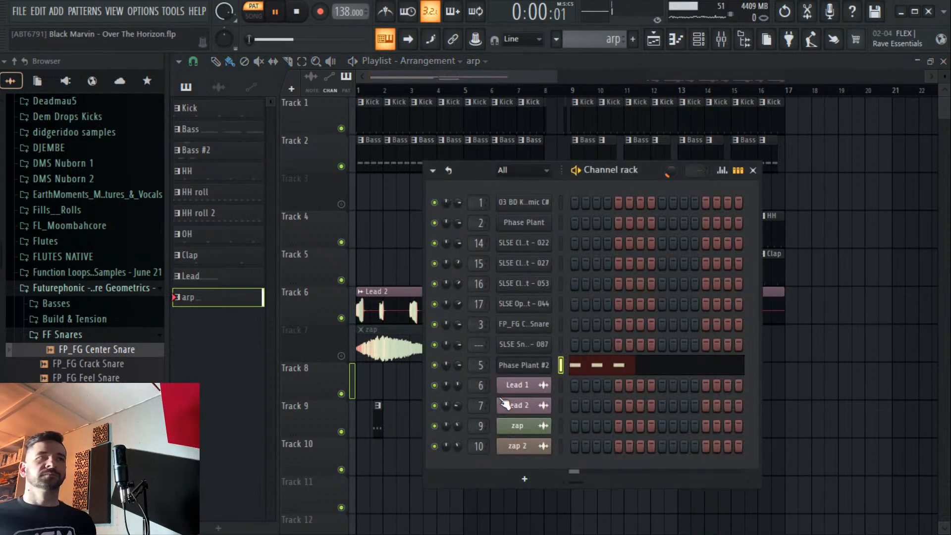
pyautogui.click(544, 371)
pyautogui.press('space')
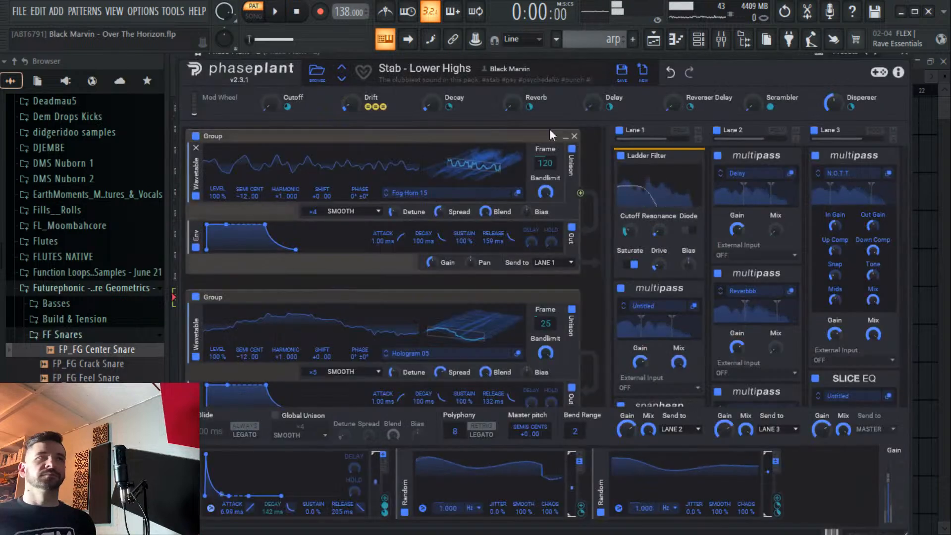
pyautogui.click(341, 84)
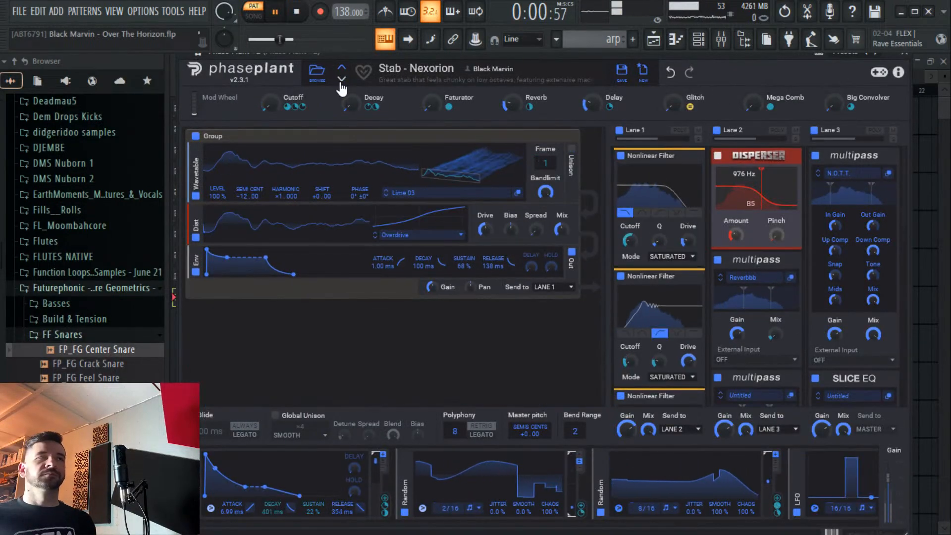
pyautogui.press('space')
pyautogui.click(367, 116)
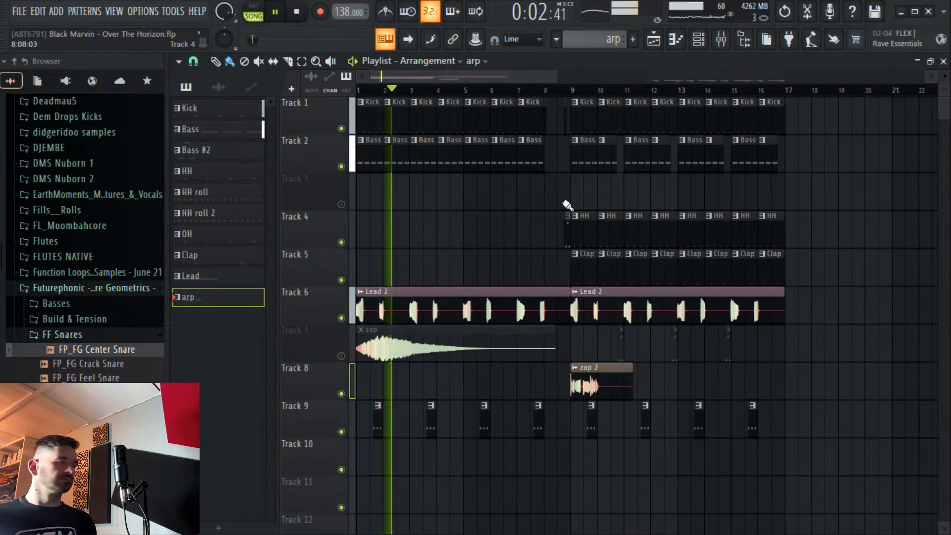
# Set Phase Plant #2's Reverb to 0 % during song playback and return to the playlist.
pyautogui.click(721, 39)
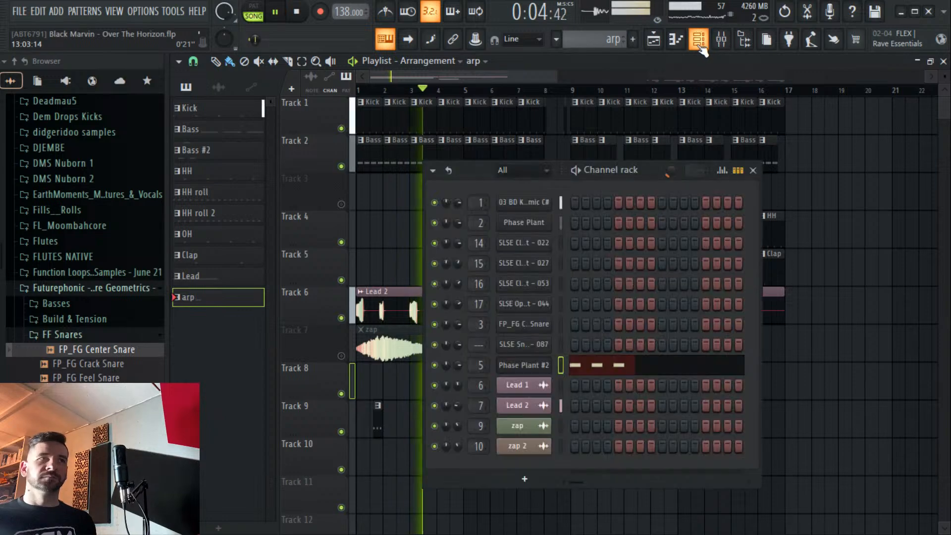
pyautogui.click(537, 365)
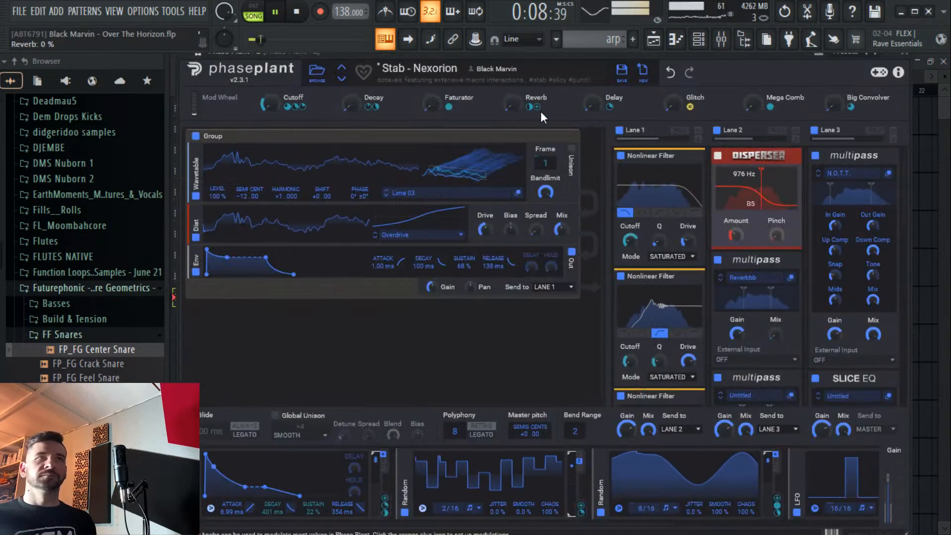
pyautogui.click(653, 43)
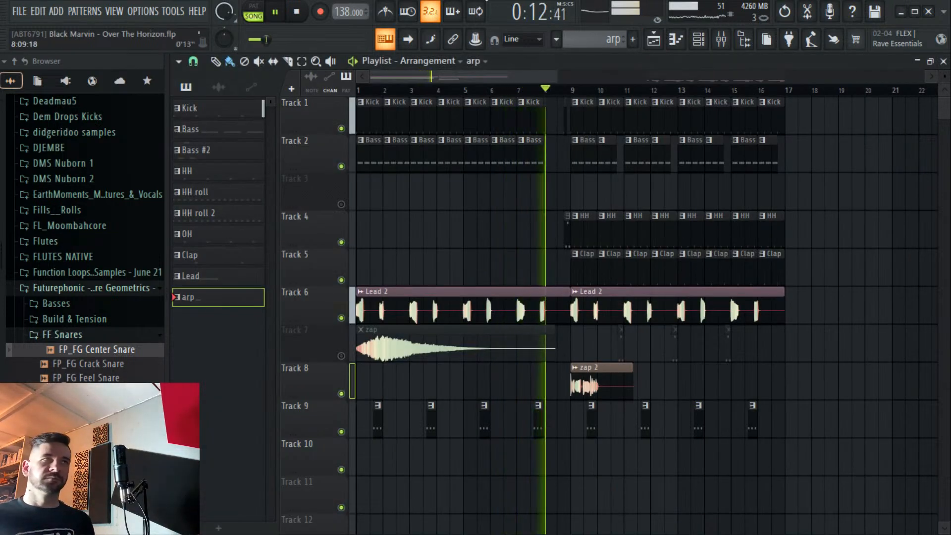
# Listen through the second half of the arrangement and replay it from bar 9.
pyautogui.scroll(3, 583, 102)
pyautogui.scroll(-3, 583, 102)
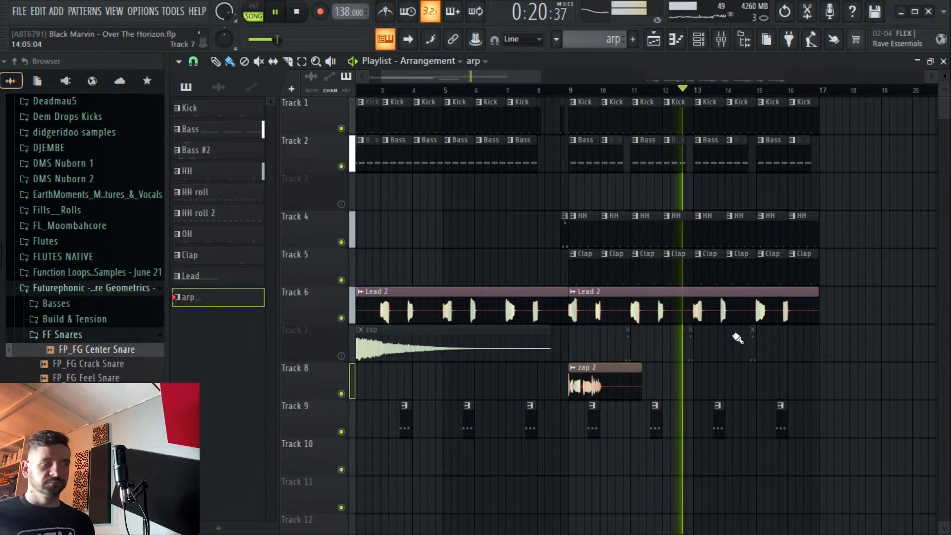
pyautogui.moveTo(737, 333); pyautogui.dragTo(662, 214)
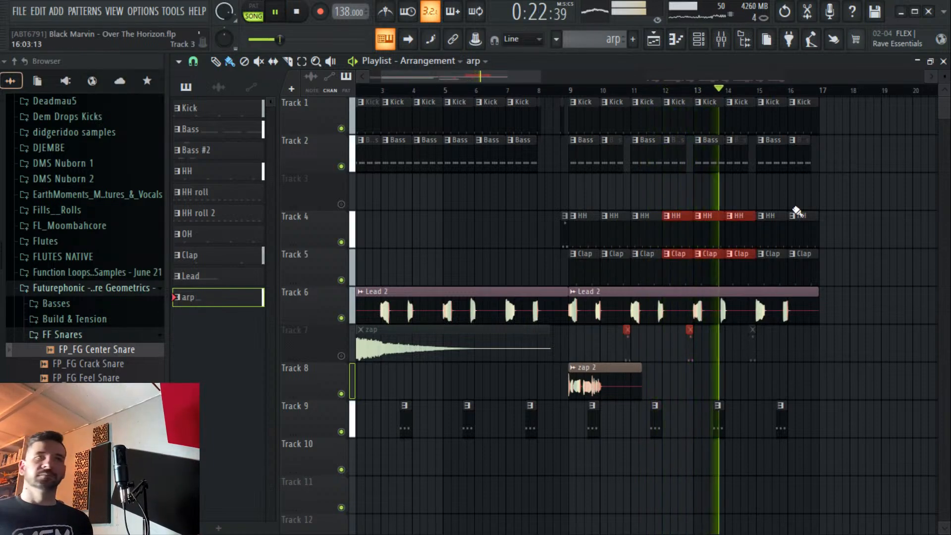
pyautogui.scroll(-2, 772, 93)
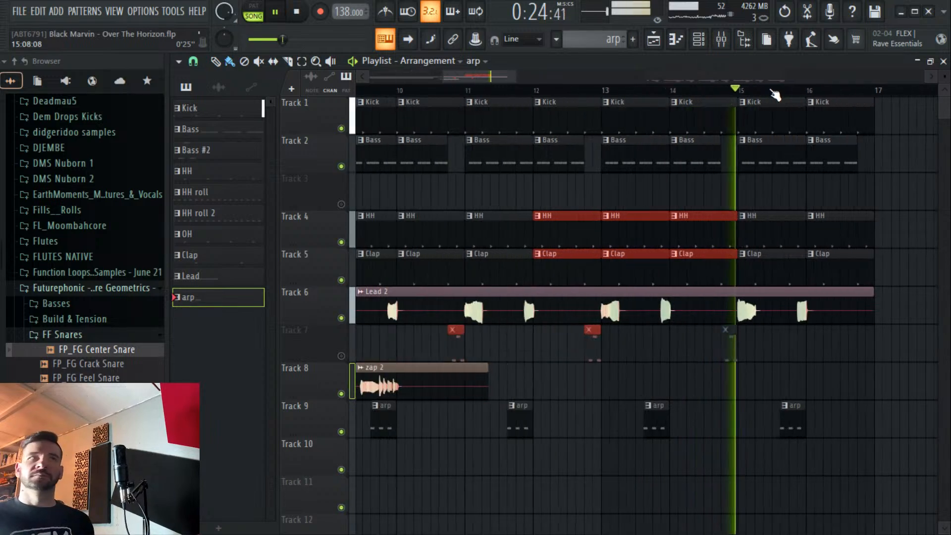
pyautogui.press('space')
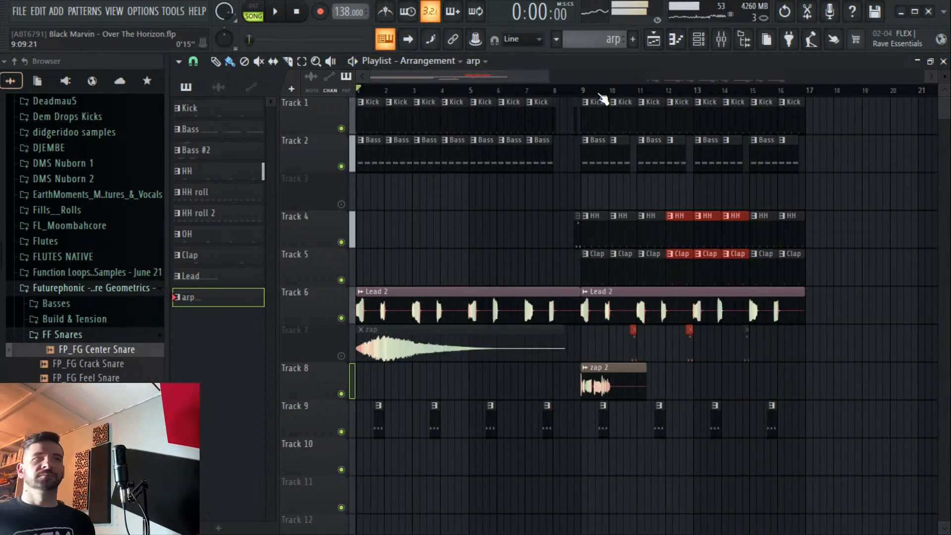
pyautogui.click(599, 38)
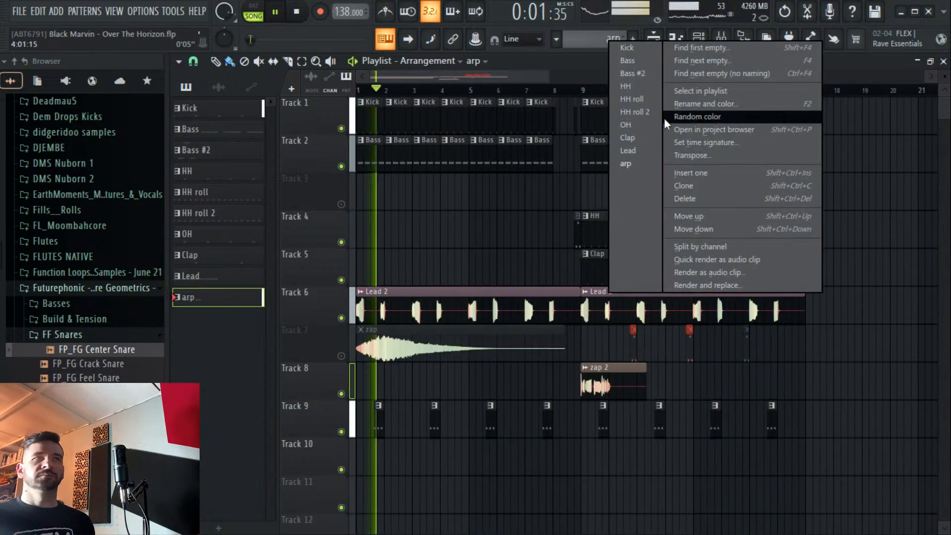
pyautogui.click(864, 90)
pyautogui.press('space')
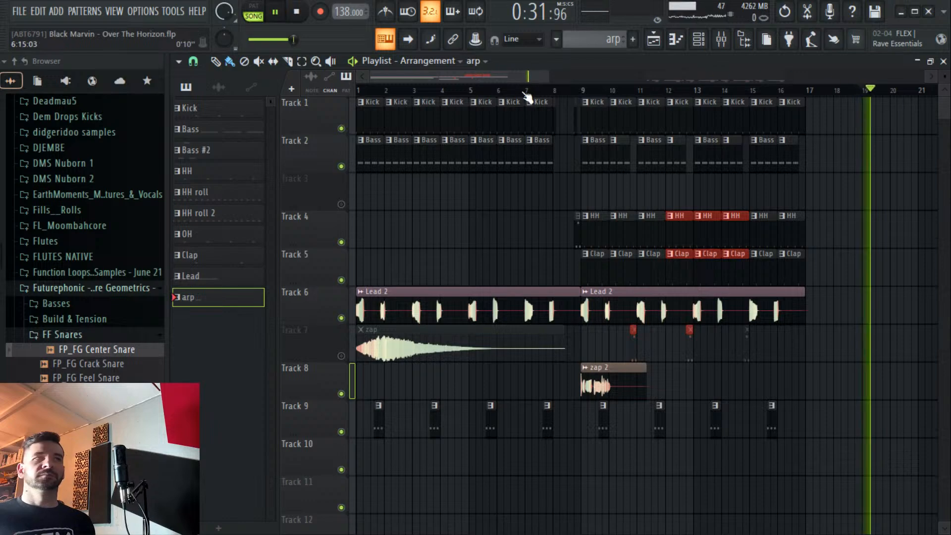
pyautogui.click(583, 90)
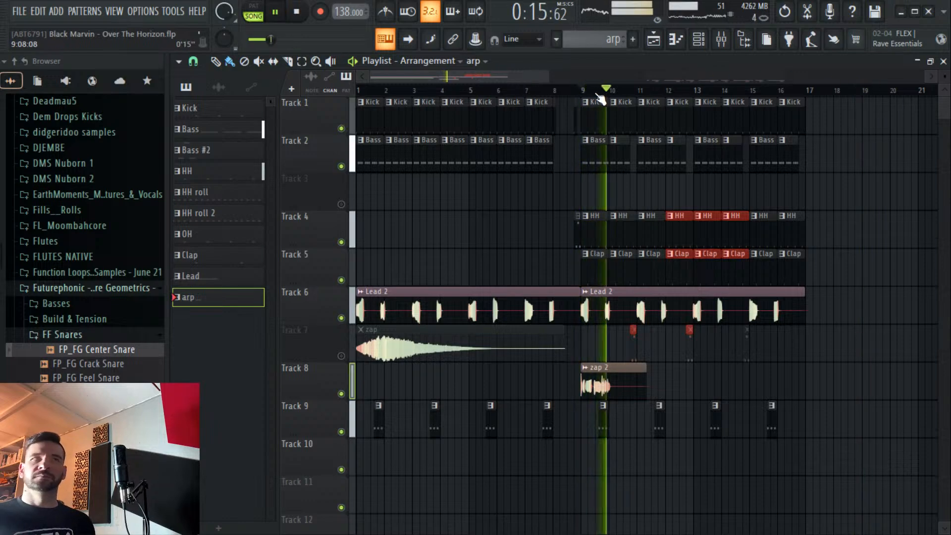
# Stop the song and insert the DAISYT plugin into effect slot 2 of the Phase Plant #2 mixer track.
pyautogui.press('space')
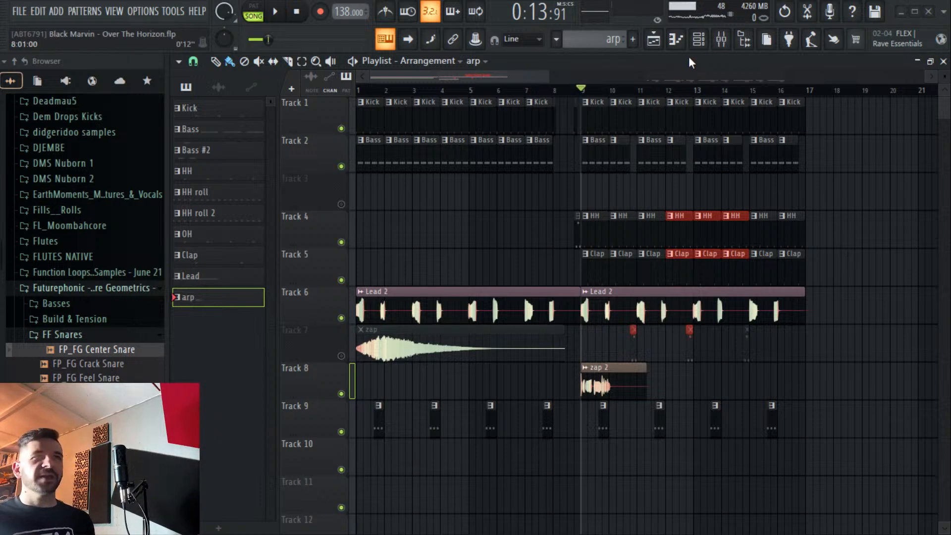
pyautogui.click(724, 44)
pyautogui.click(657, 45)
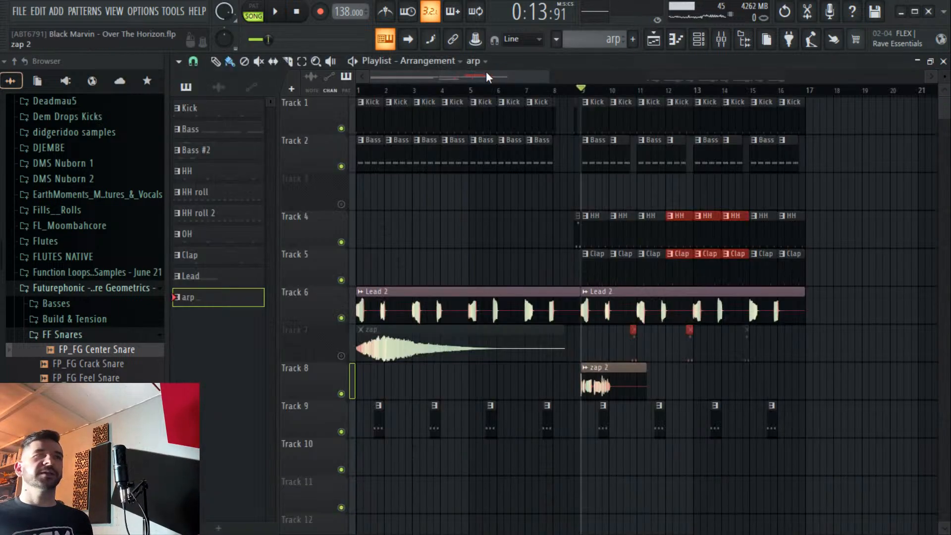
pyautogui.click(728, 46)
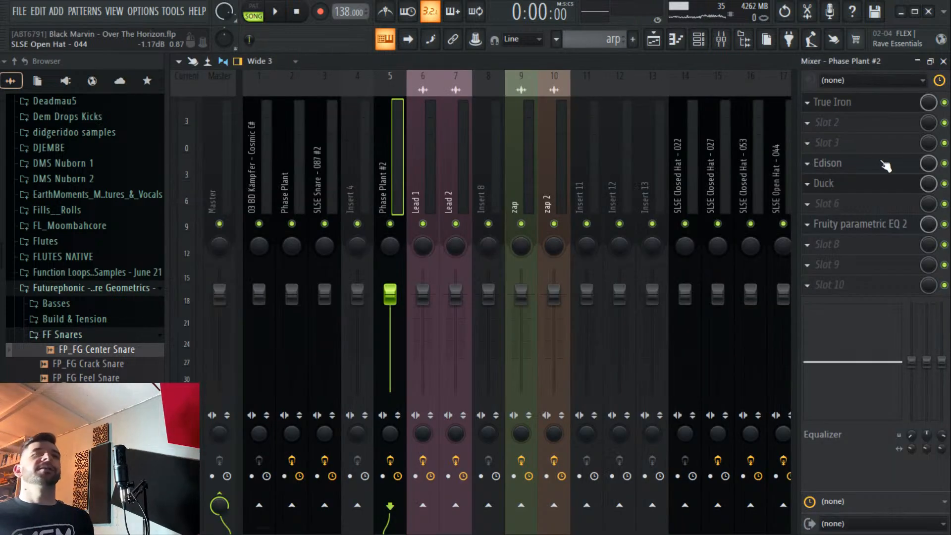
pyautogui.click(836, 125)
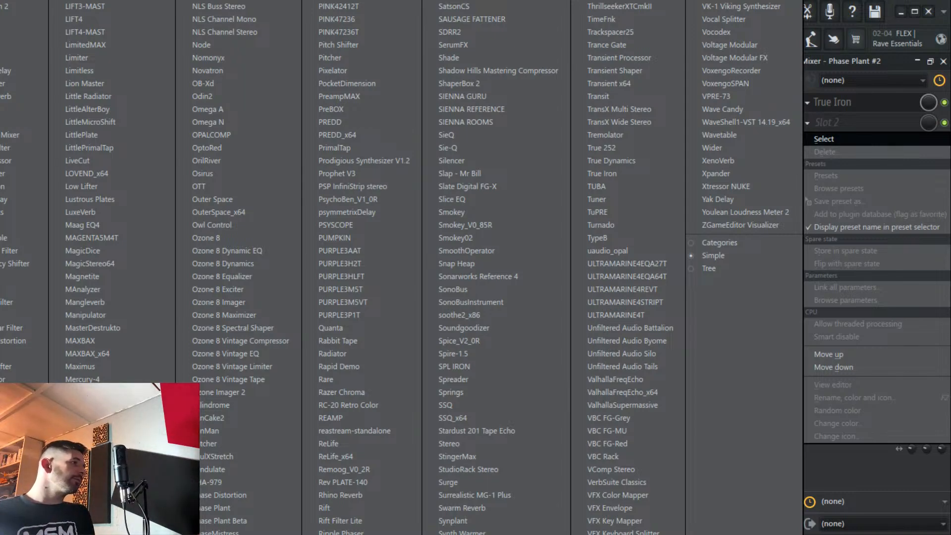
pyautogui.click(452, 109)
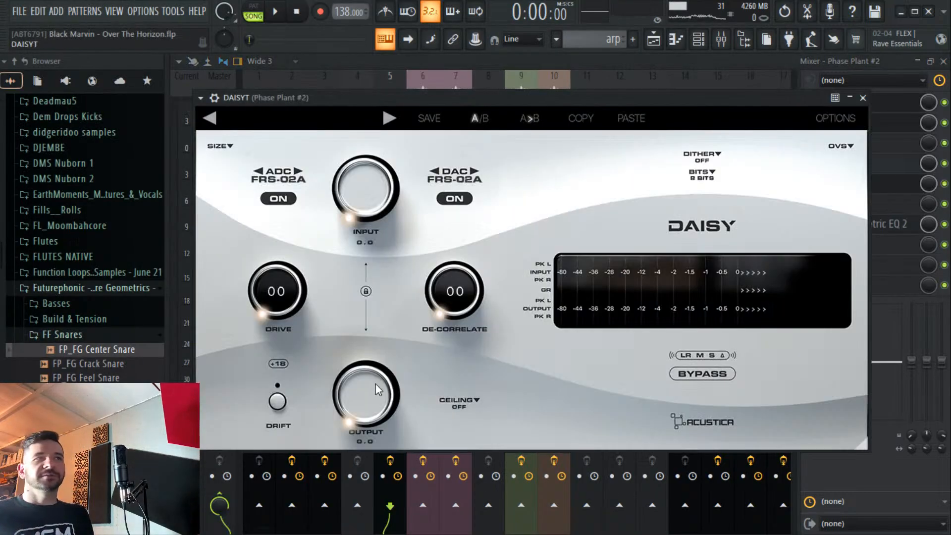
pyautogui.click(584, 60)
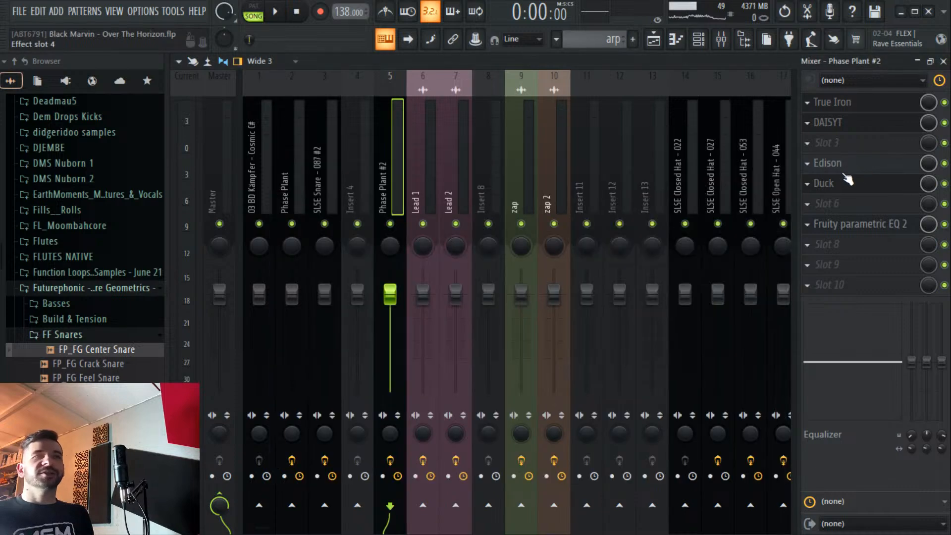
# Set DAISYT's Drive to 49 while auditioning the arp pattern on its own.
pyautogui.click(846, 167)
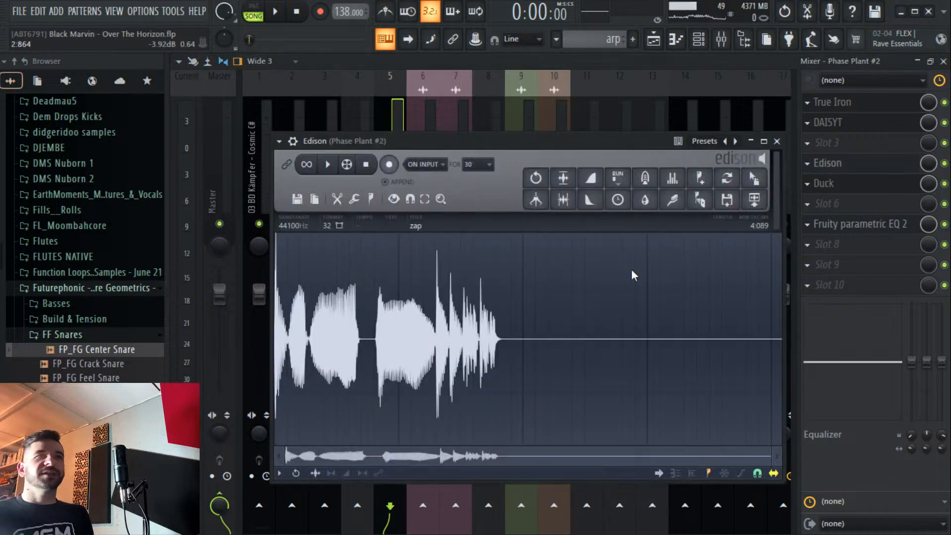
pyautogui.click(872, 128)
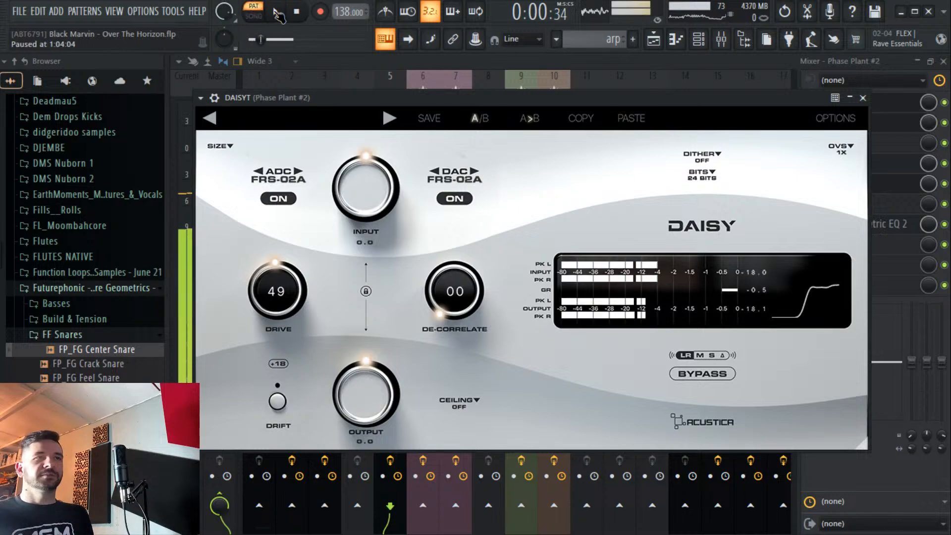
pyautogui.press('Escape')
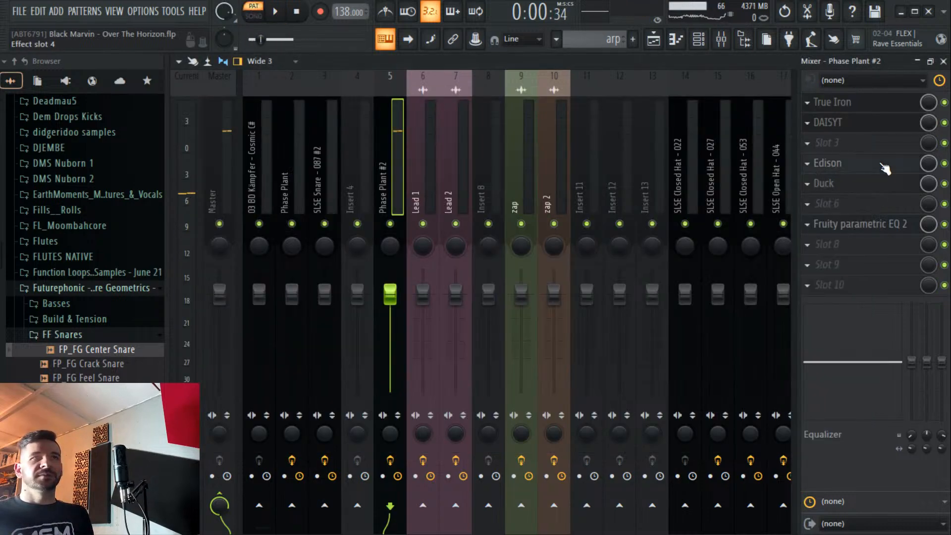
# Arm Edison on the Phase Plant #2 track to record on input, play the song and mute Track 6 during playback.
pyautogui.click(884, 166)
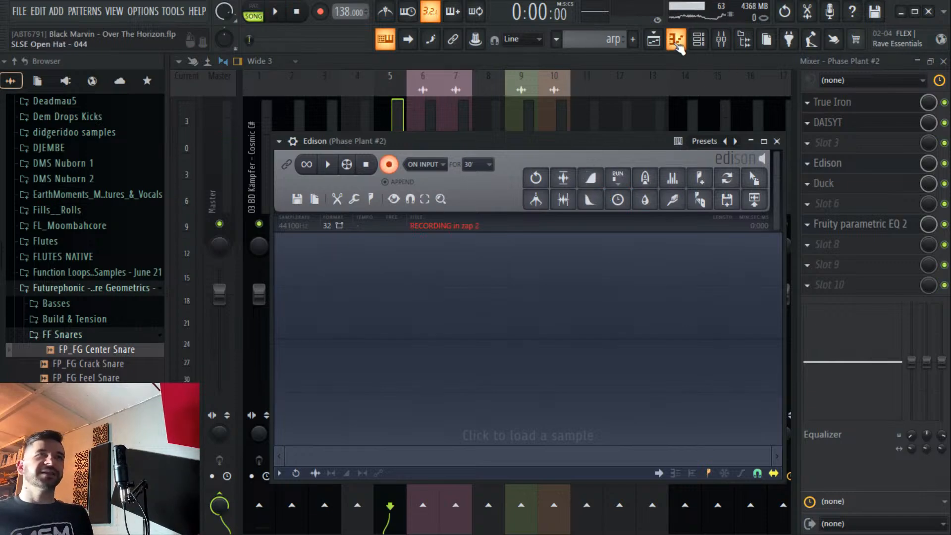
pyautogui.click(653, 43)
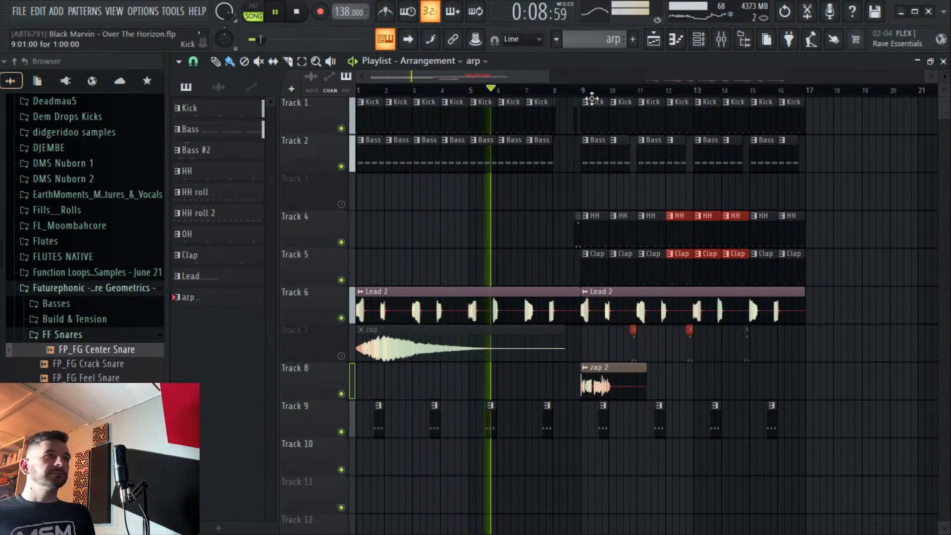
pyautogui.moveTo(519, 79); pyautogui.dragTo(542, 81)
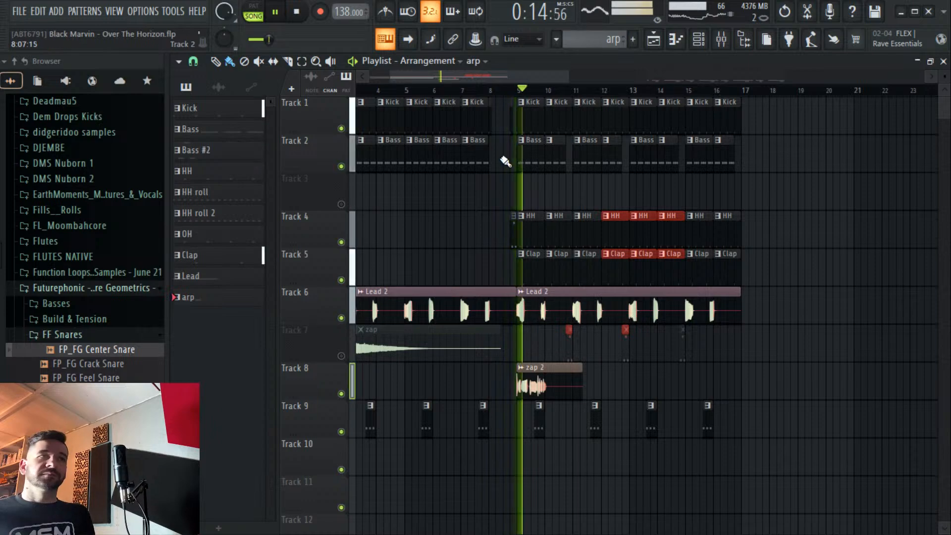
pyautogui.click(341, 318)
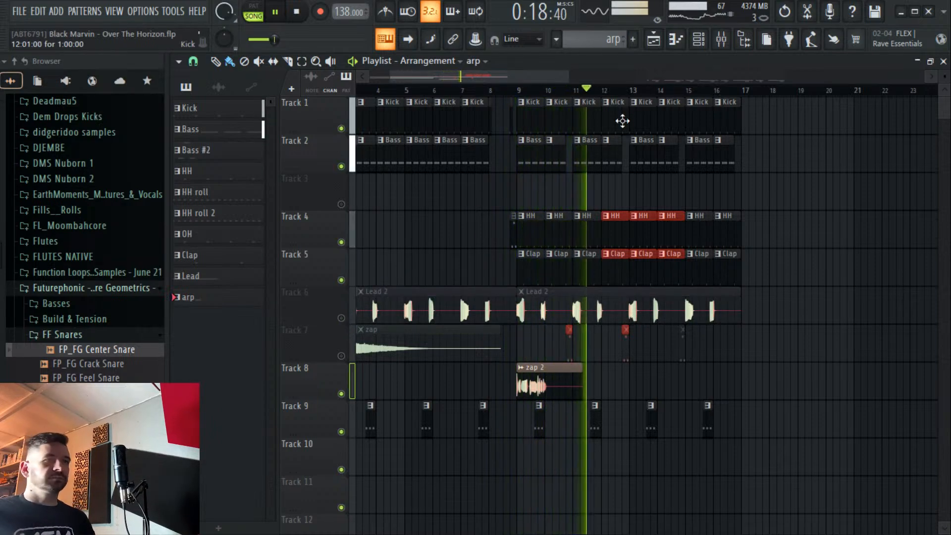
# Check the stab recording in Edison on the Phase Plant #2 track, stop playback and return to the playlist.
pyautogui.press('F6')
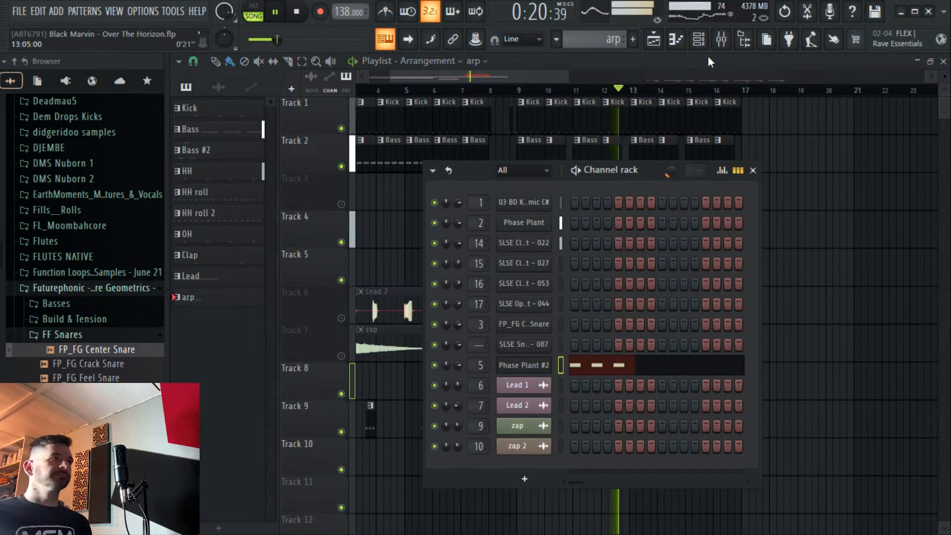
pyautogui.press('F9')
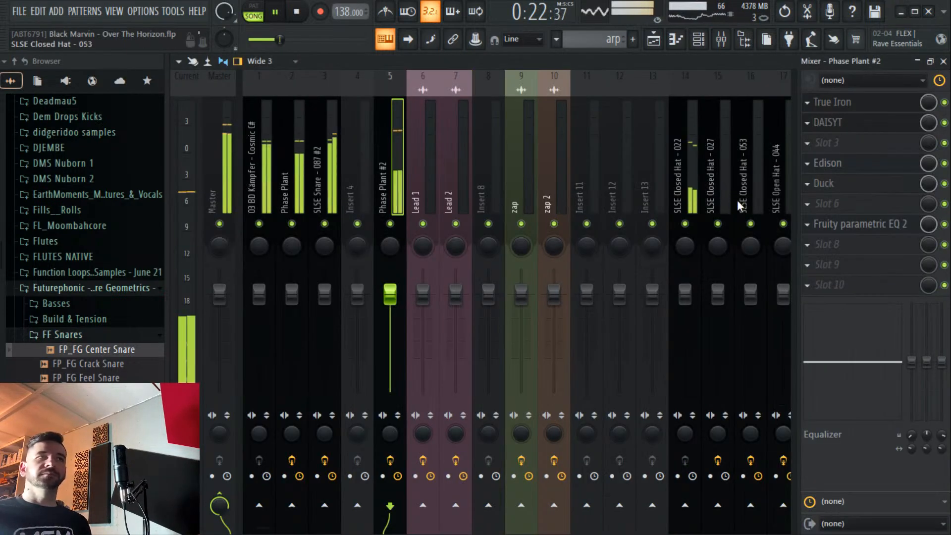
pyautogui.click(859, 170)
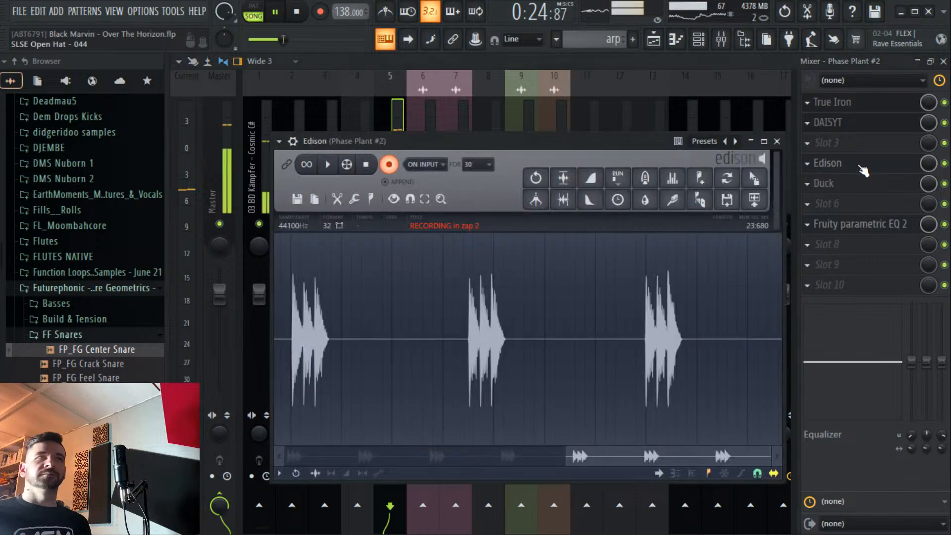
pyautogui.click(299, 12)
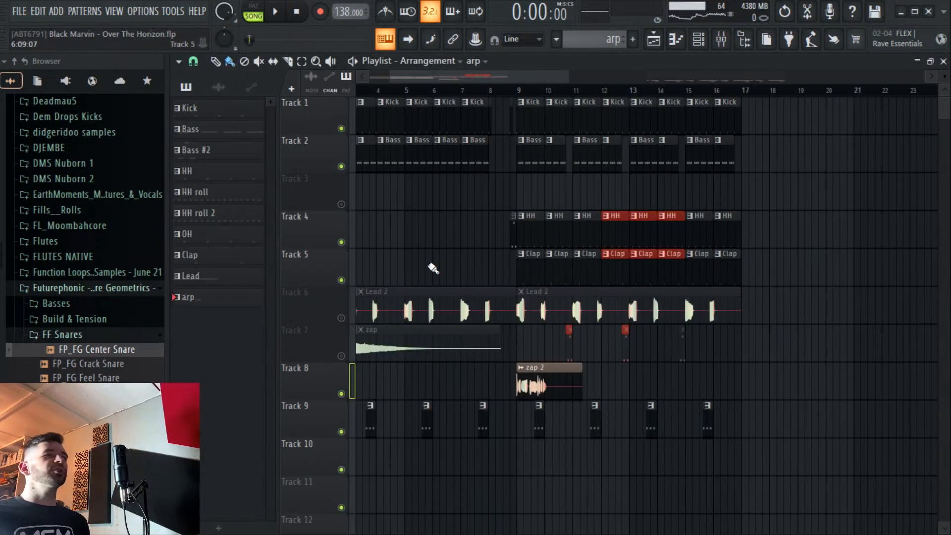
pyautogui.click(341, 317)
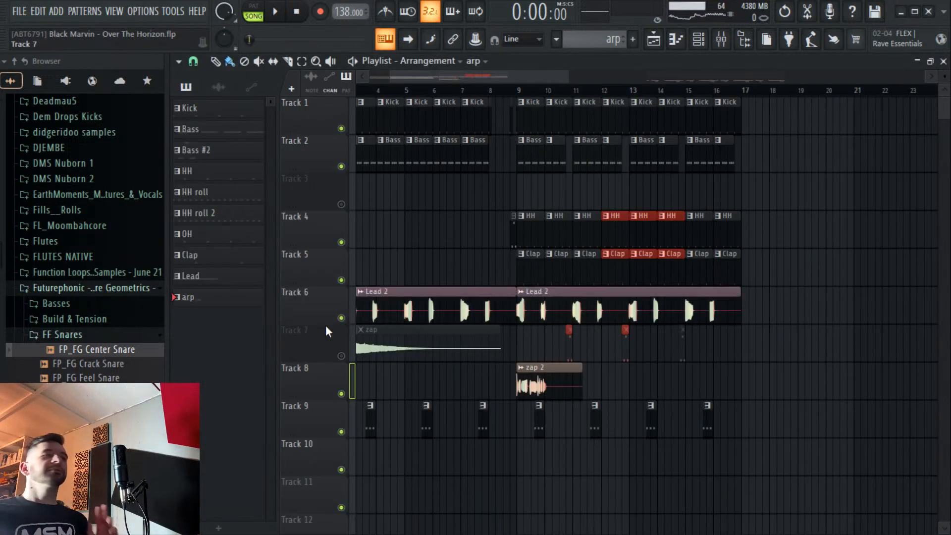
pyautogui.click(341, 318)
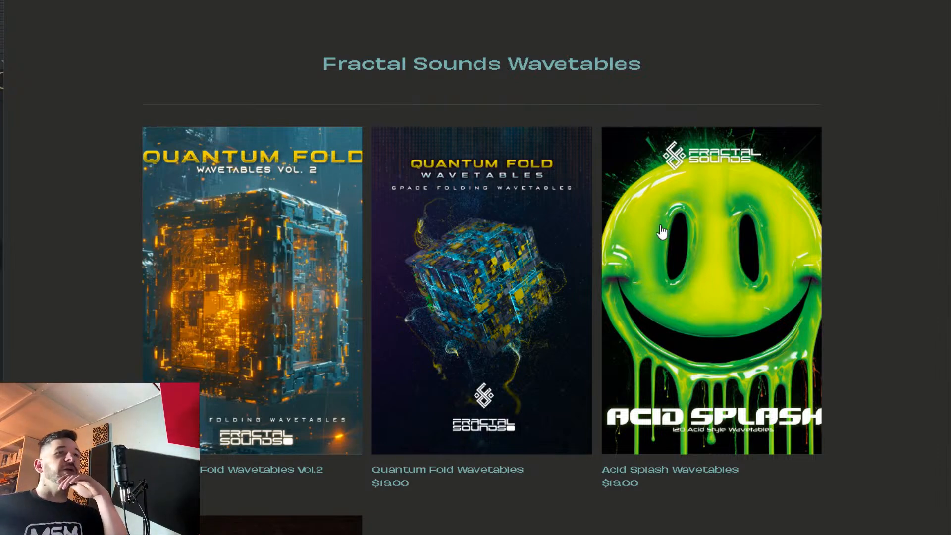
# Look over the Fractal Sounds Wavetables packs on the web page and switch back to FL Studio.
pyautogui.scroll(-6, 495, 181)
pyautogui.scroll(5, 331, 41)
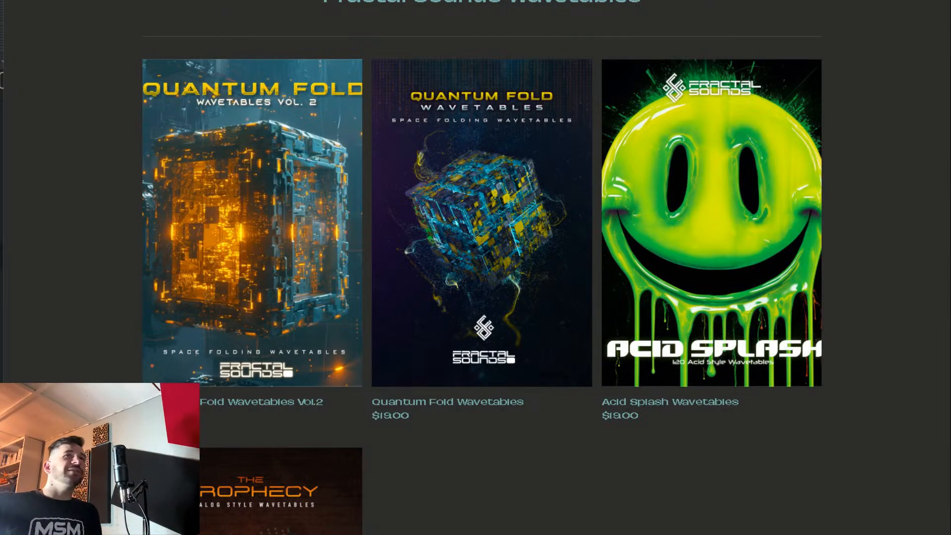
pyautogui.hotkey('alt', 'Tab')
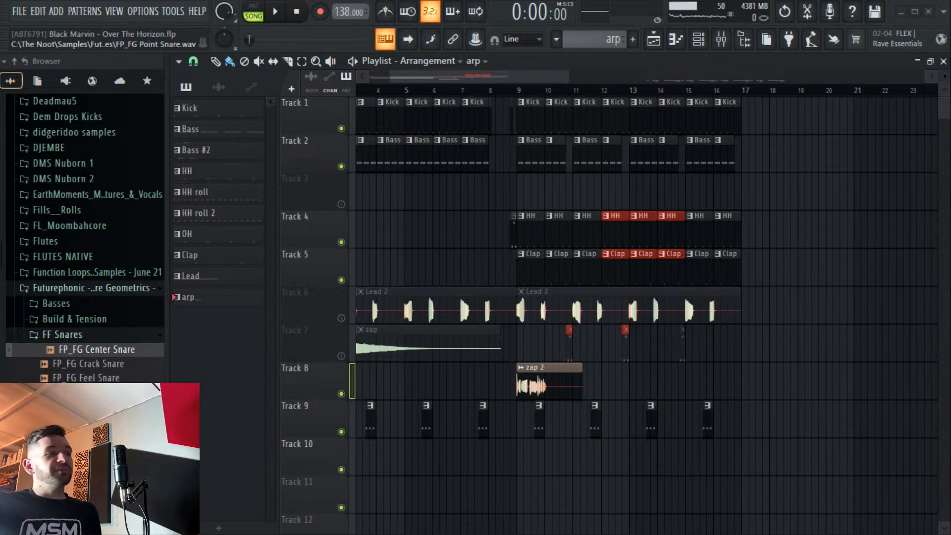
# Trim the silence before the first stab hit from the recording in Phase Plant #2's Edison.
pyautogui.click(721, 39)
pyautogui.click(855, 169)
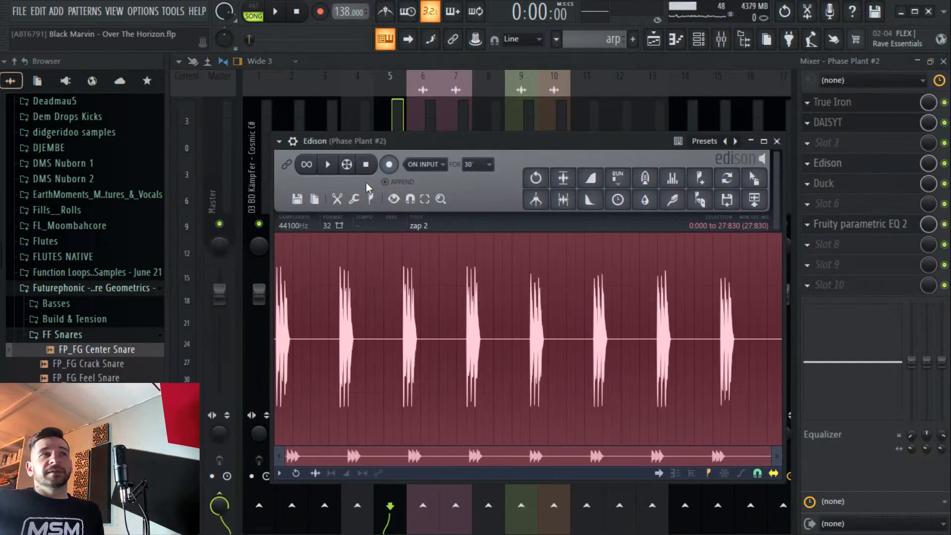
pyautogui.scroll(5, 320, 357)
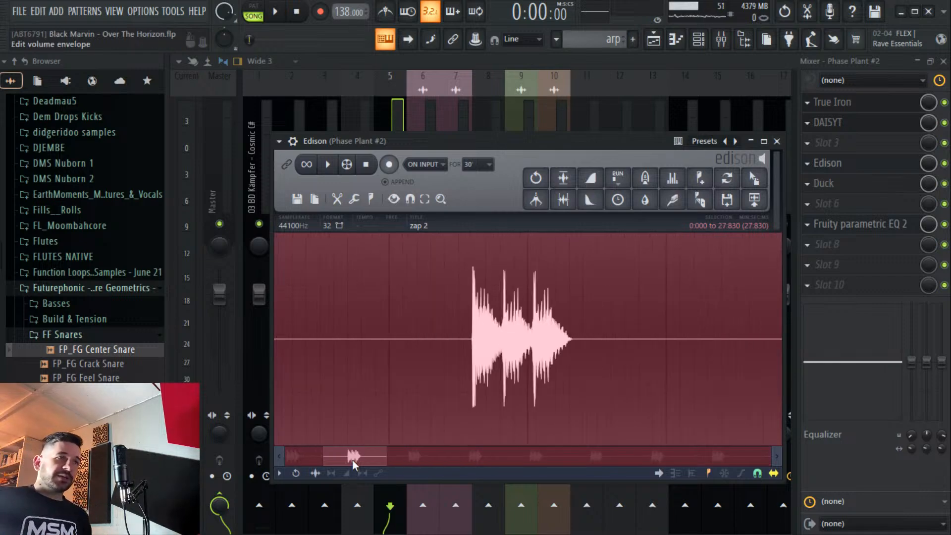
pyautogui.moveTo(352, 459); pyautogui.dragTo(319, 459)
pyautogui.scroll(3, 307, 358)
pyautogui.click(298, 394)
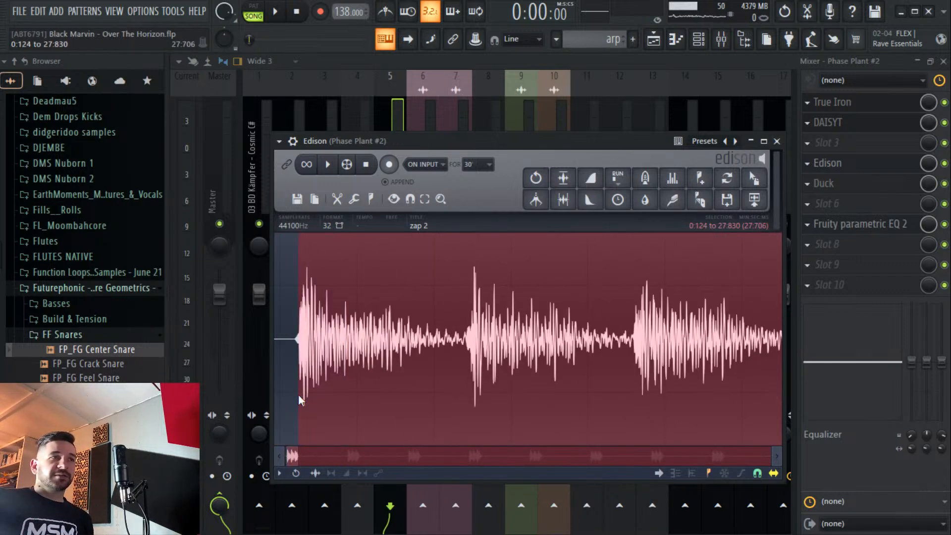
pyautogui.click(278, 459)
pyautogui.moveTo(350, 350); pyautogui.dragTo(205, 324)
pyautogui.moveTo(414, 343); pyautogui.dragTo(419, 343)
pyautogui.scroll(-5, 416, 341)
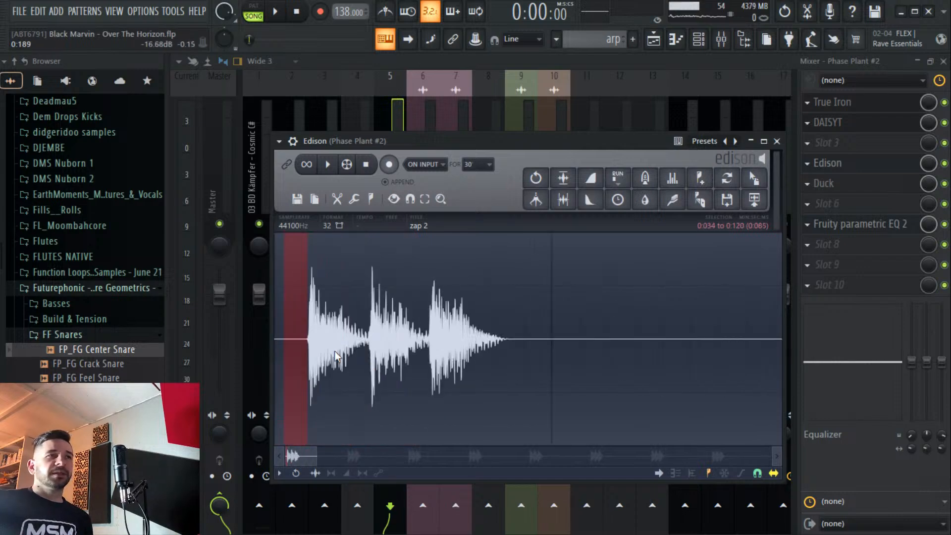
pyautogui.moveTo(283, 369); pyautogui.dragTo(280, 368)
pyautogui.click(362, 354)
pyautogui.scroll(-6, 361, 353)
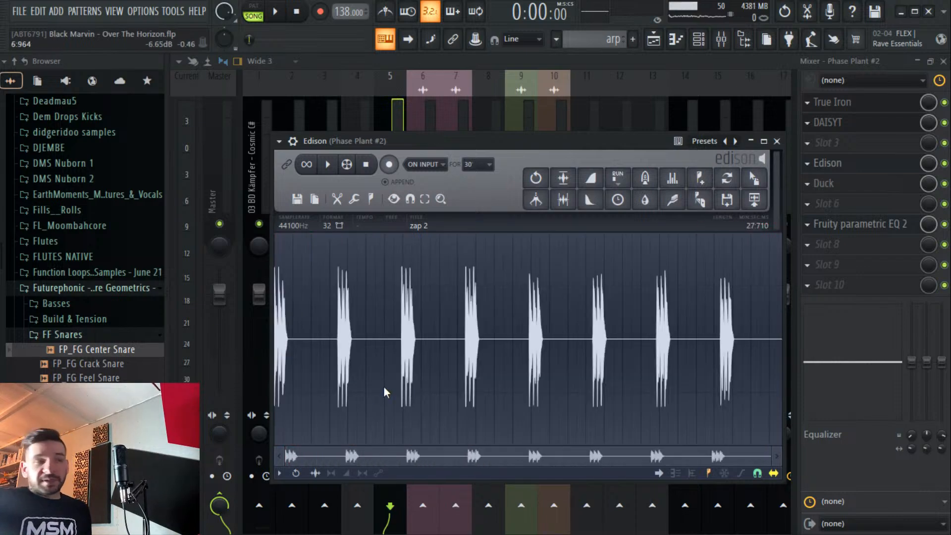
# Save the normalized Edison recording as a sample named stab and place it on Track 10 starting at bar 1.
pyautogui.click(297, 199)
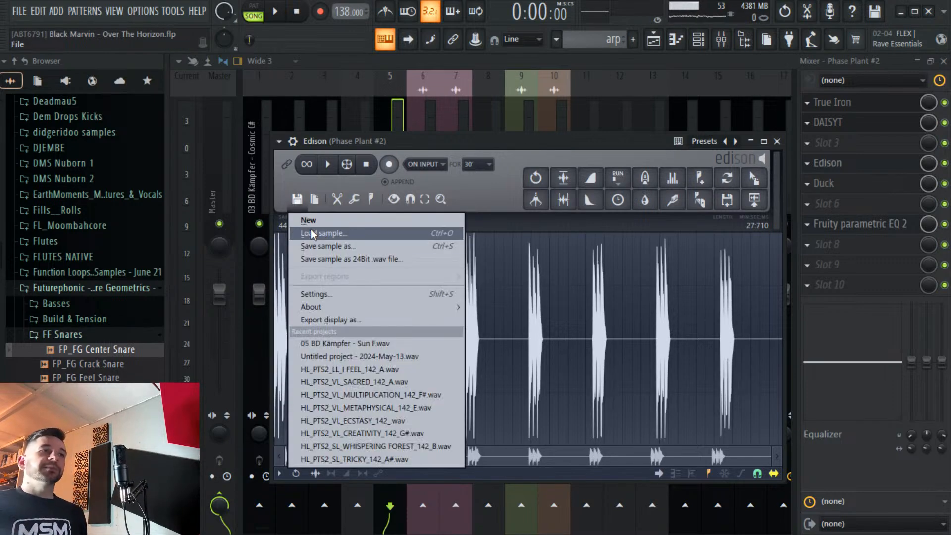
pyautogui.click(319, 246)
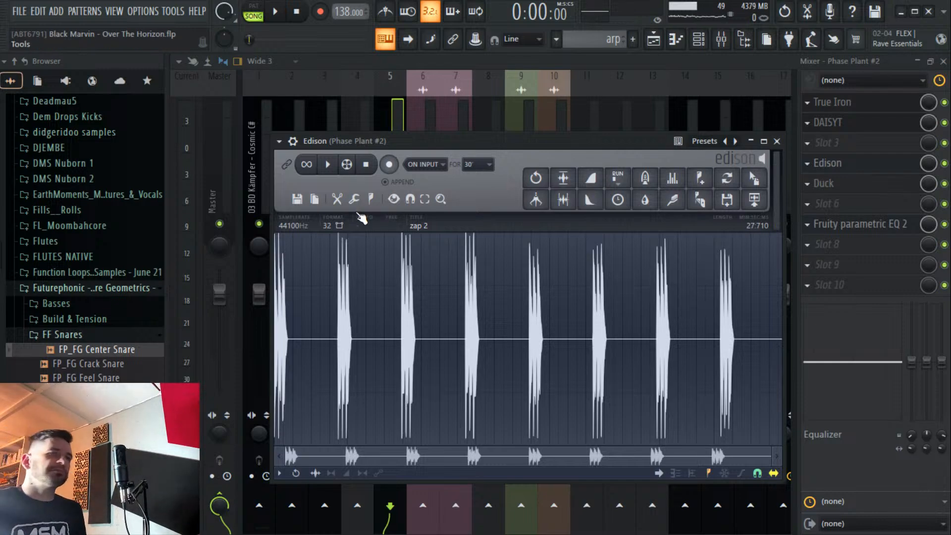
pyautogui.click(653, 39)
pyautogui.scroll(-3, 486, 259)
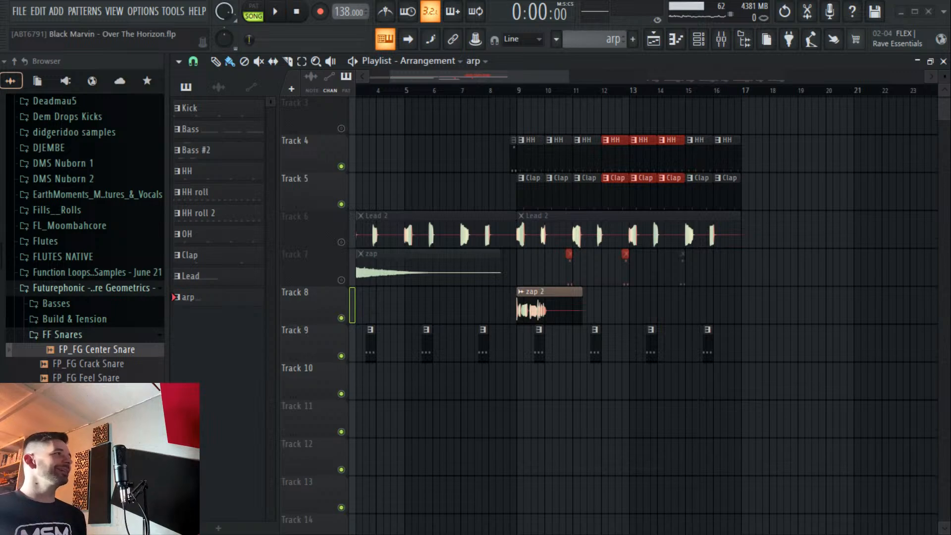
pyautogui.moveTo(470, 346); pyautogui.dragTo(468, 382)
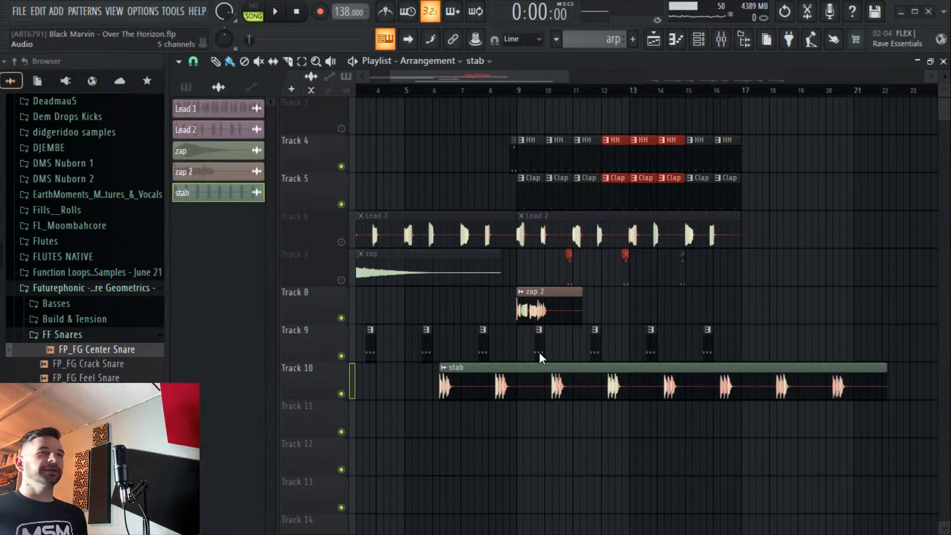
pyautogui.moveTo(539, 352); pyautogui.dragTo(254, 342)
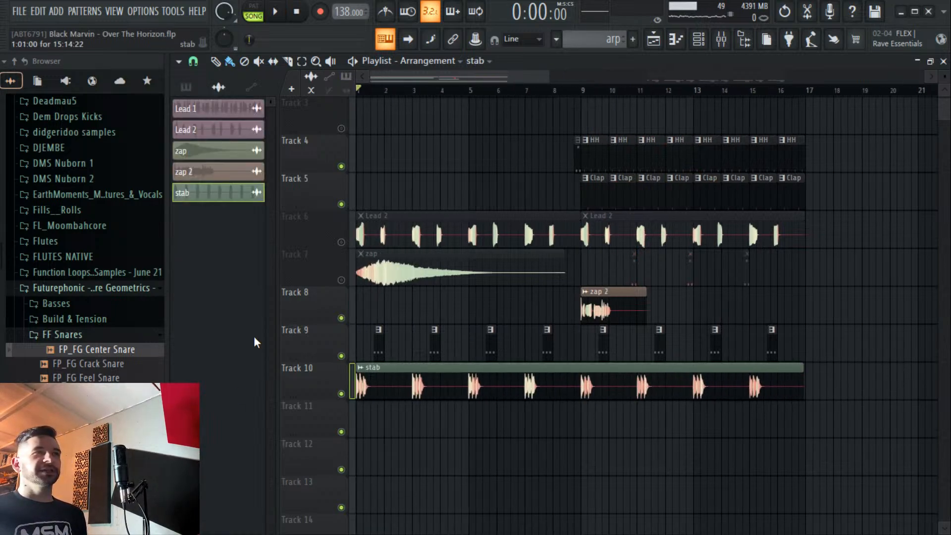
# Set the stab clip's channel volume to 46% and move the clip to line up with the first arp clip.
pyautogui.doubleClick(395, 392)
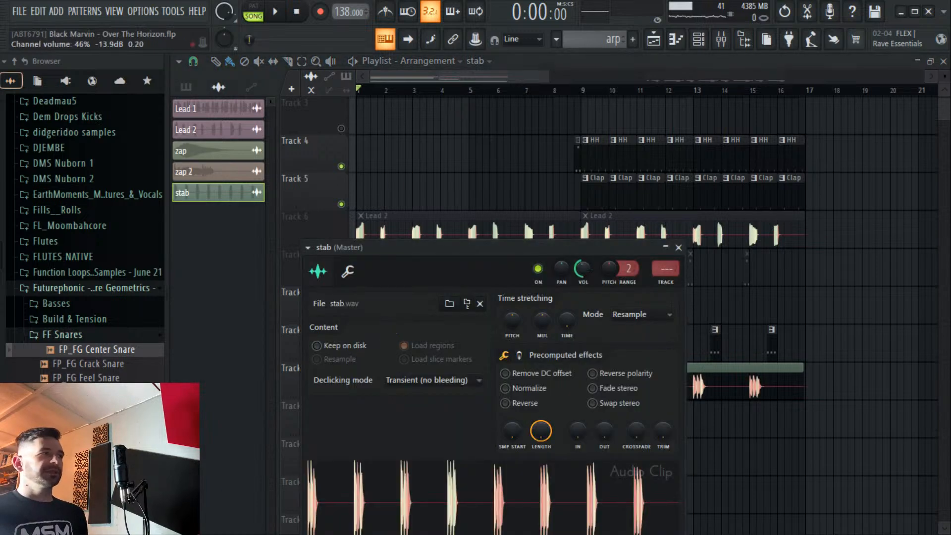
pyautogui.moveTo(417, 361); pyautogui.dragTo(456, 385)
pyautogui.scroll(3, 381, 94)
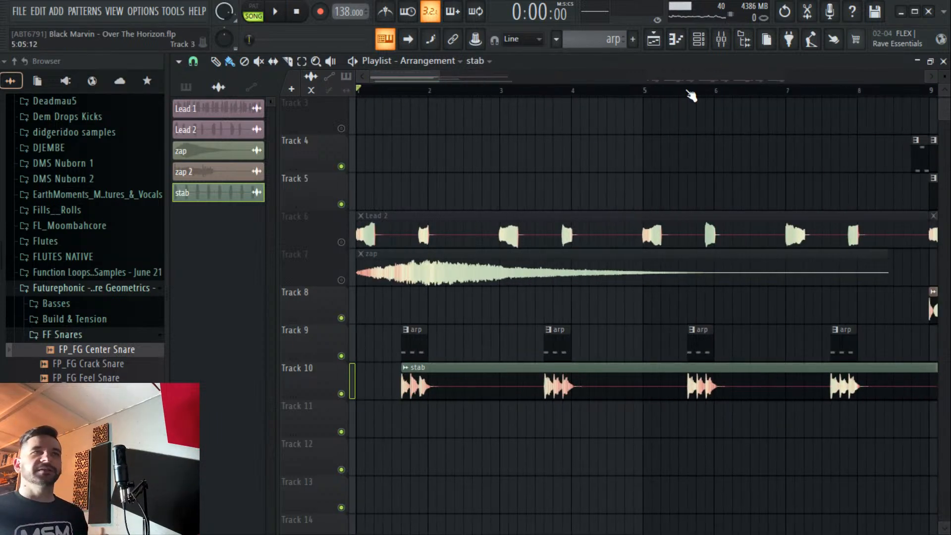
# Route the stab audio clip to mixer insert 11 and give the insert the clip's name and colour.
pyautogui.click(724, 42)
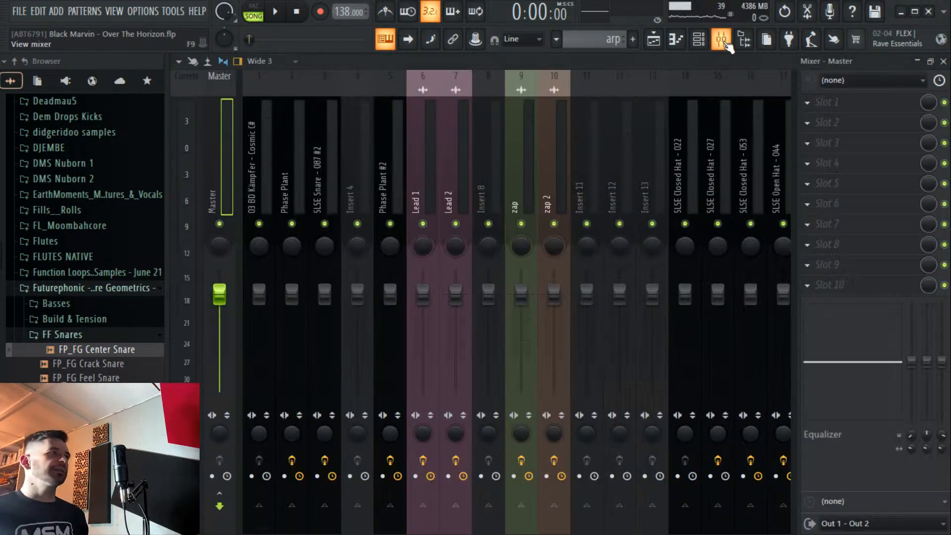
pyautogui.click(581, 198)
pyautogui.rightClick(582, 197)
pyautogui.click(787, 240)
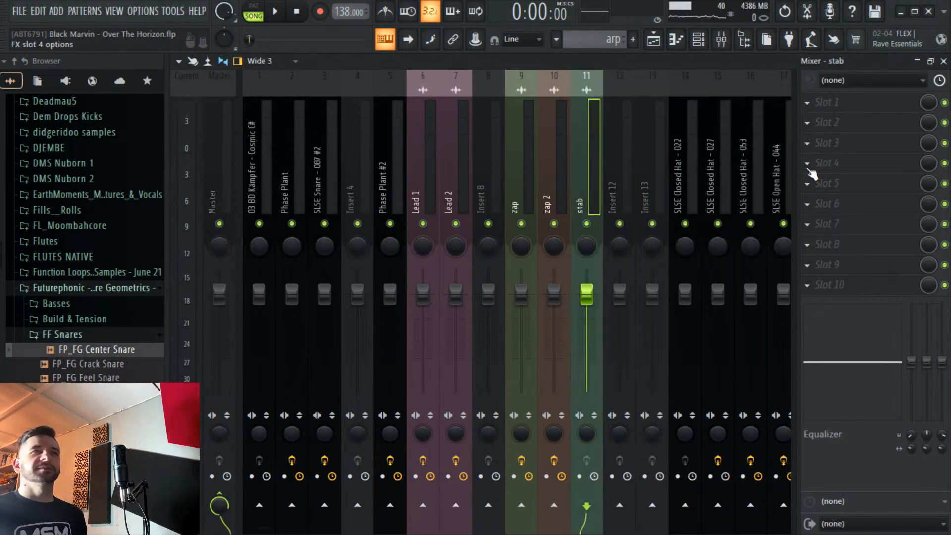
# Load Duck into slot 3 of the stab mixer track and apply its Synth 3 user preset.
pyautogui.click(809, 168)
pyautogui.press('Escape')
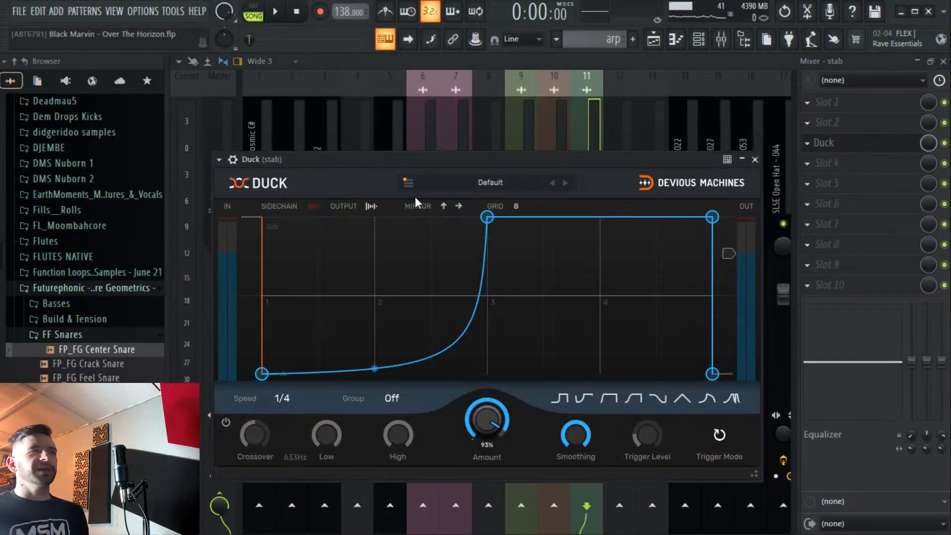
pyautogui.click(497, 180)
pyautogui.moveTo(512, 217)
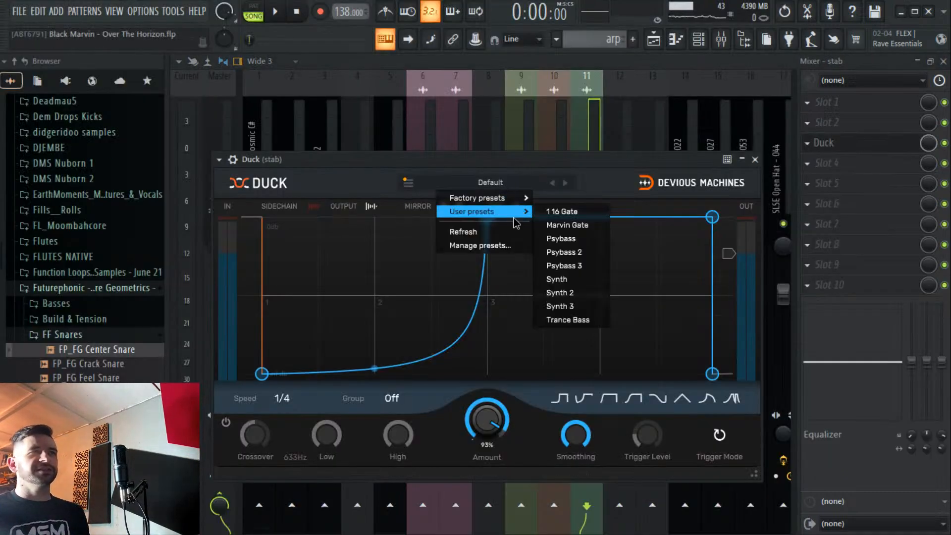
pyautogui.click(594, 307)
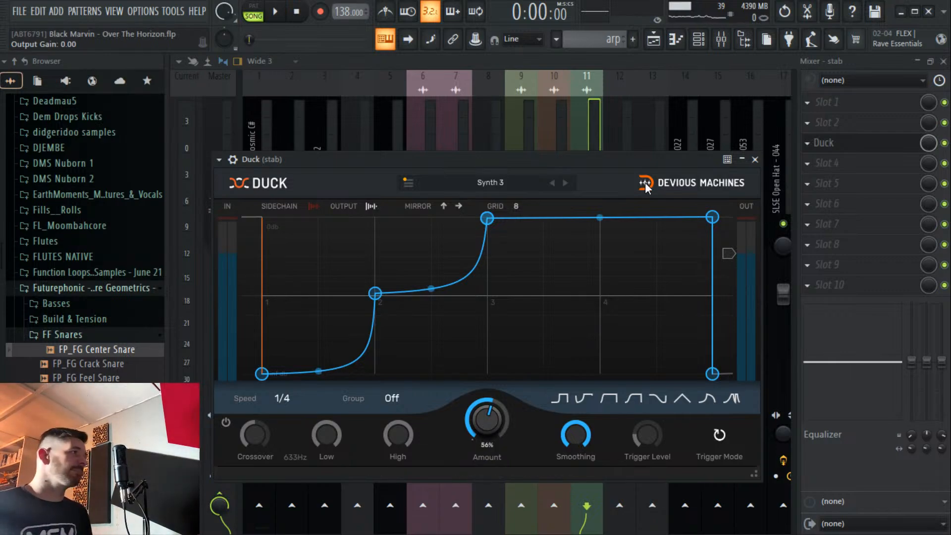
# Mute Track 9 in the playlist and play the song to hear the stab audio with Duck applied.
pyautogui.click(653, 41)
pyautogui.moveTo(447, 92); pyautogui.dragTo(429, 183)
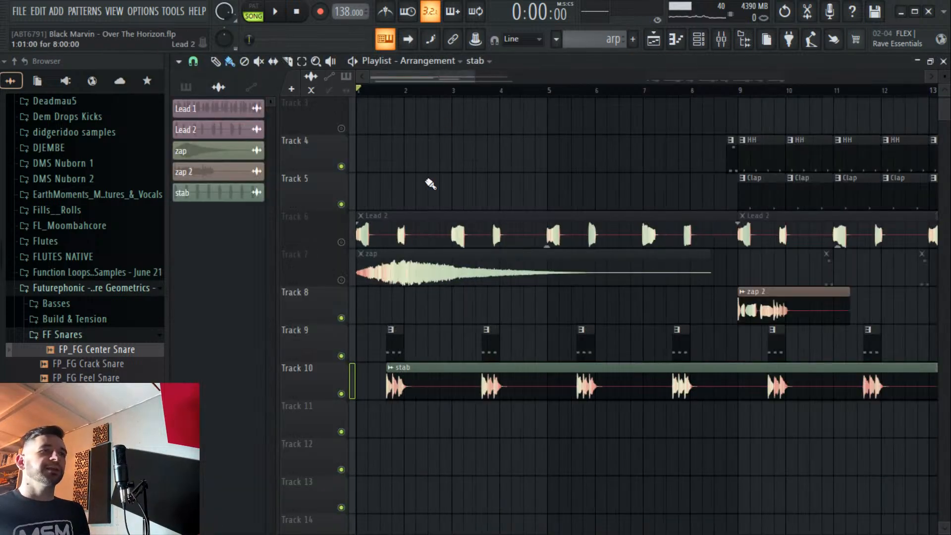
pyautogui.click(341, 355)
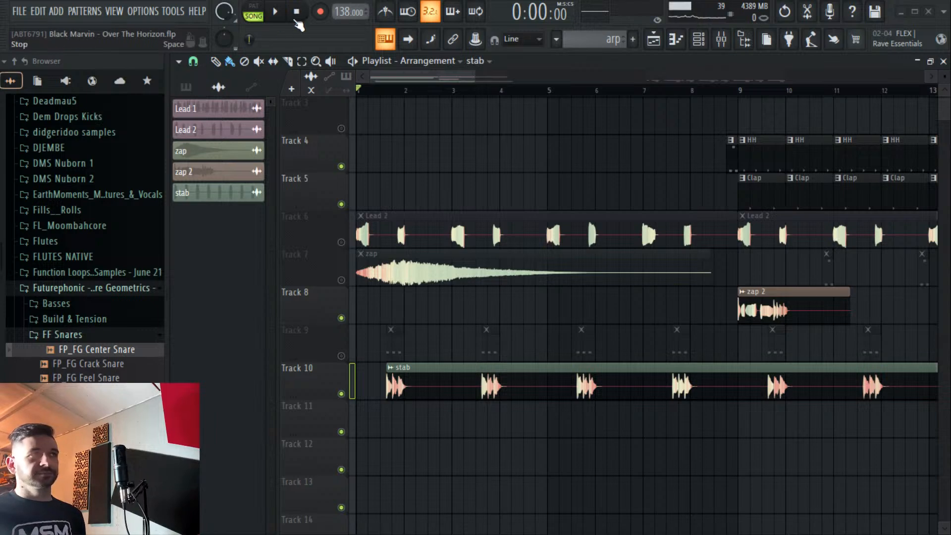
pyautogui.click(276, 15)
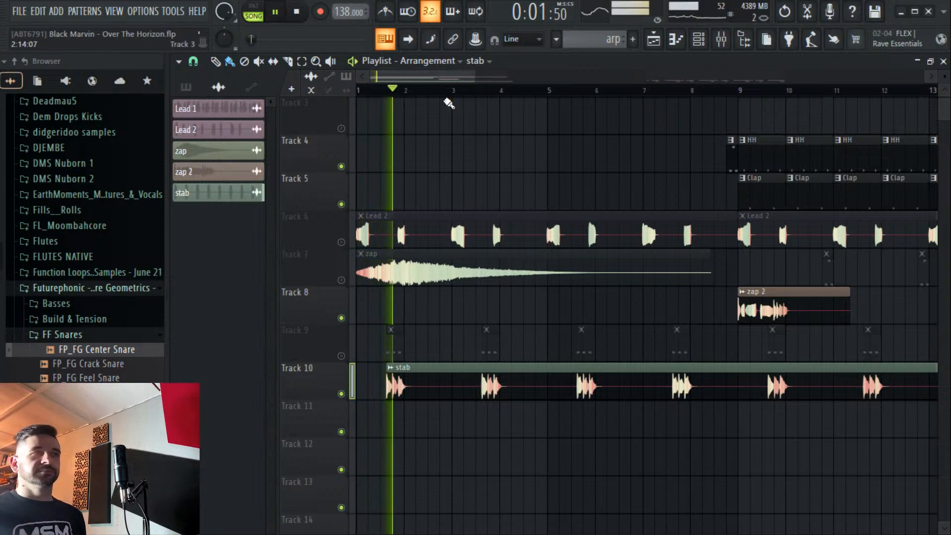
pyautogui.press('F9')
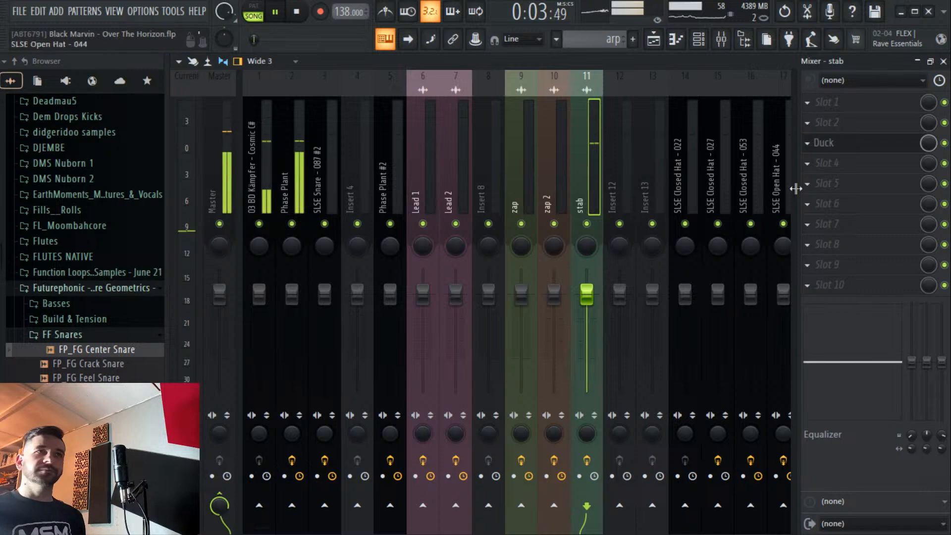
pyautogui.click(883, 283)
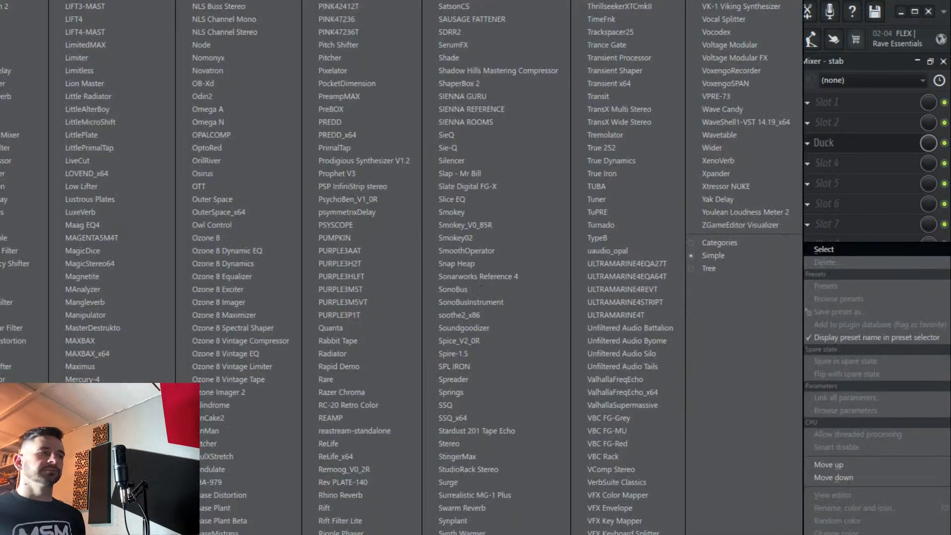
pyautogui.press('Escape')
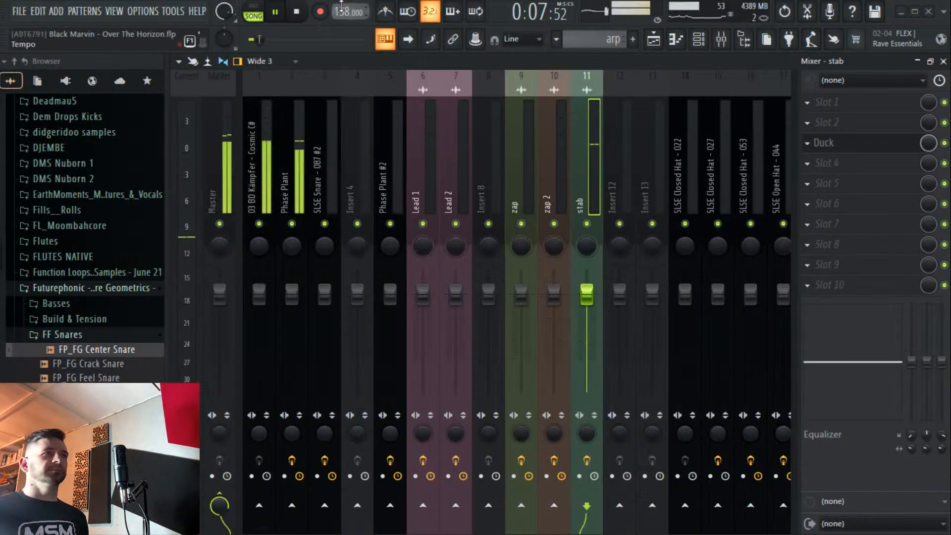
pyautogui.press('space')
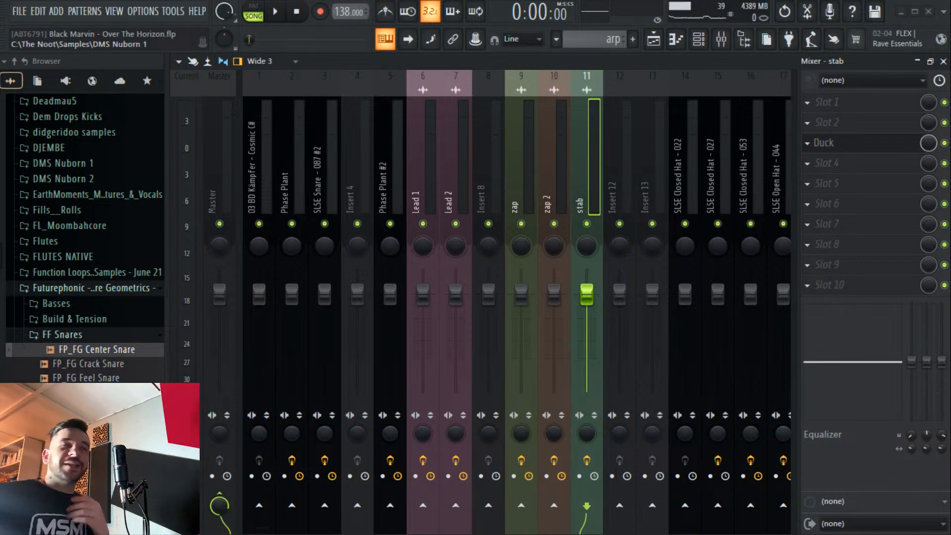
# Add Fruity Parametric EQ 2 in slot 7 of the stab track with the HP preset and move band 1's cutoff just below 200 Hz.
pyautogui.click(834, 226)
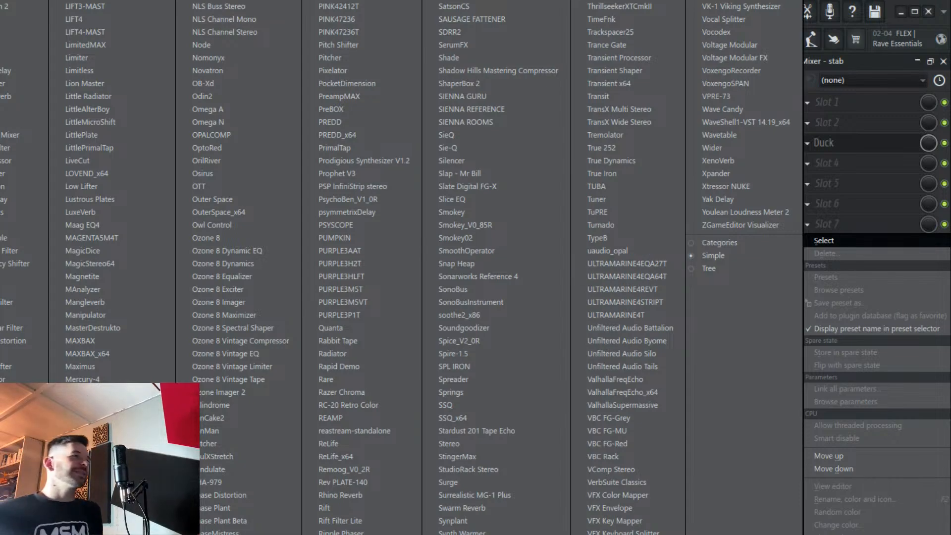
pyautogui.click(524, 171)
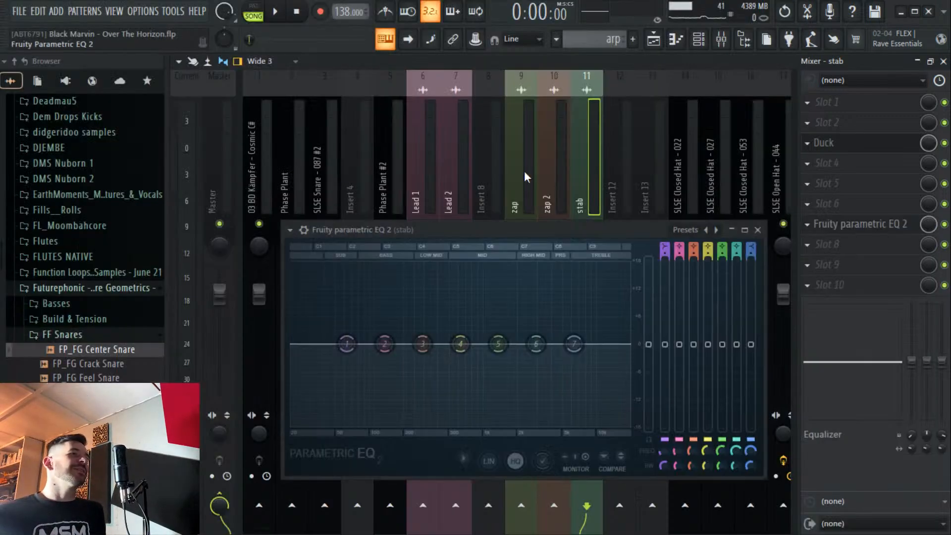
pyautogui.click(290, 230)
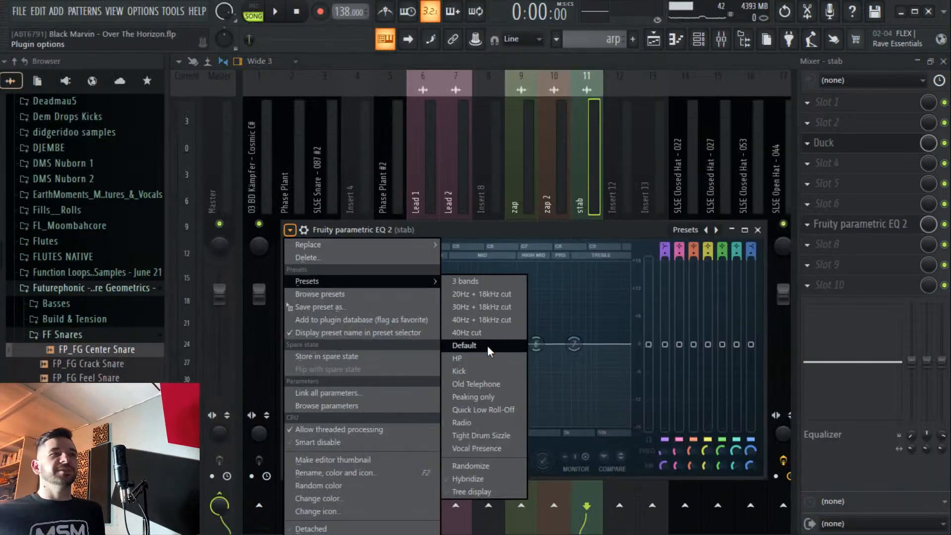
pyautogui.click(487, 346)
pyautogui.moveTo(414, 341); pyautogui.dragTo(399, 343)
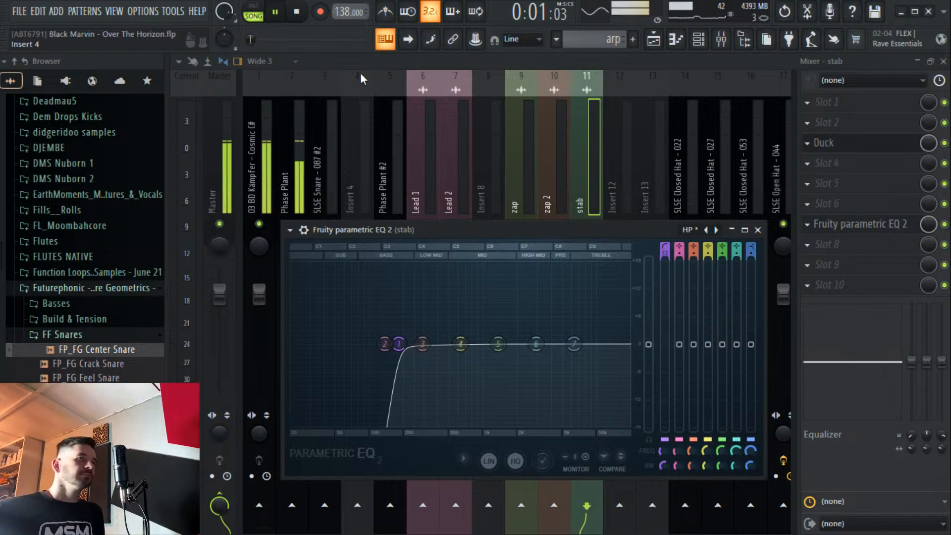
pyautogui.click(807, 224)
pyautogui.moveTo(823, 220)
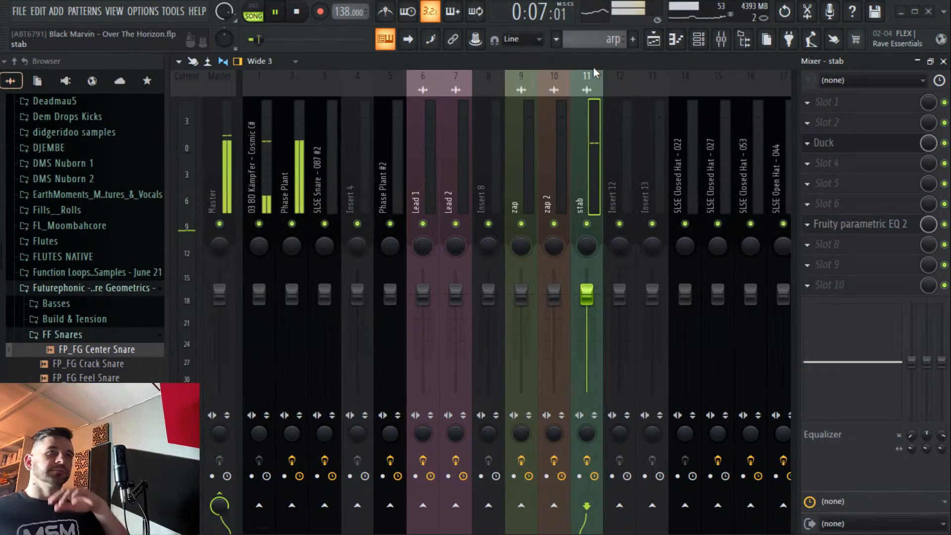
# Slice the stab clip on Track 10 shortly after bar 2 to separate its first group of hits.
pyautogui.click(654, 40)
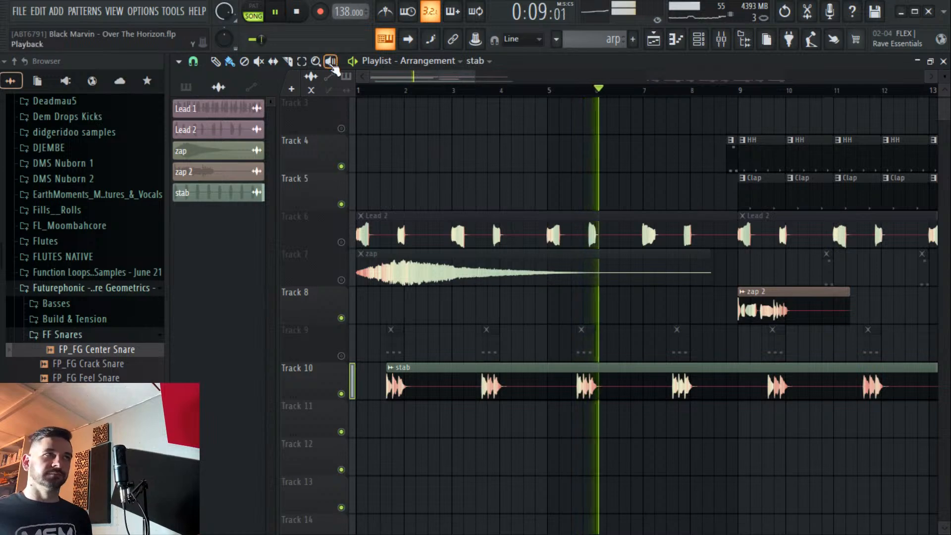
pyautogui.click(288, 61)
pyautogui.press('space')
pyautogui.press('space')
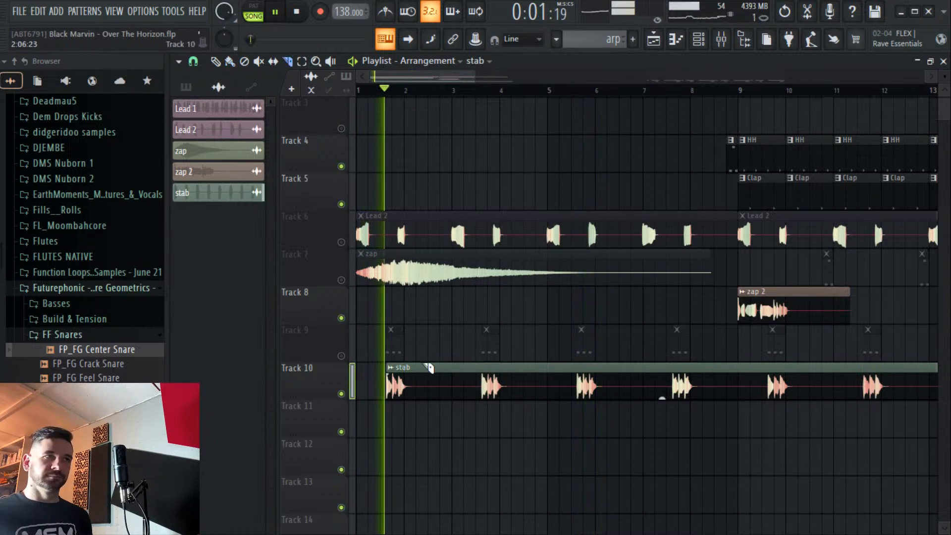
pyautogui.click(415, 419)
pyautogui.press('b')
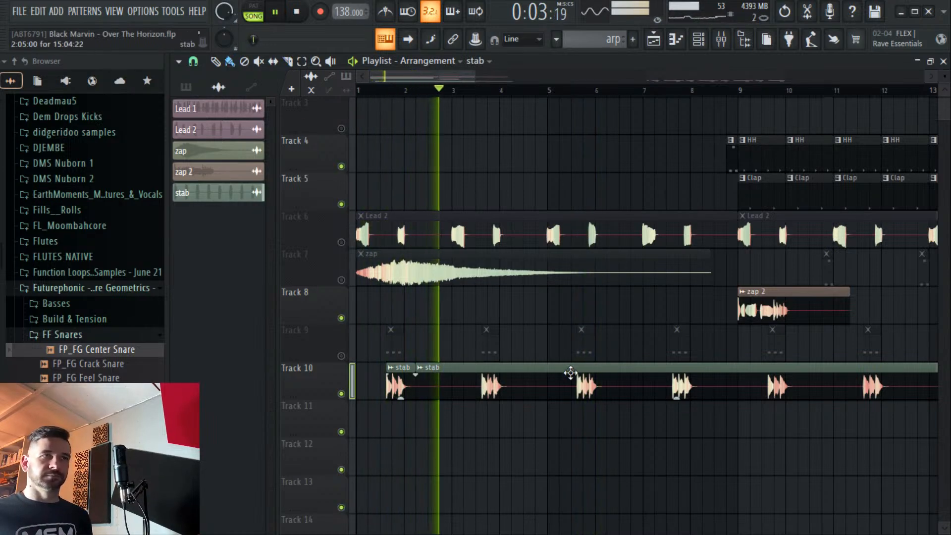
# Delete the rest of the sliced stab audio on Track 10, keeping only the short first piece.
pyautogui.click(287, 60)
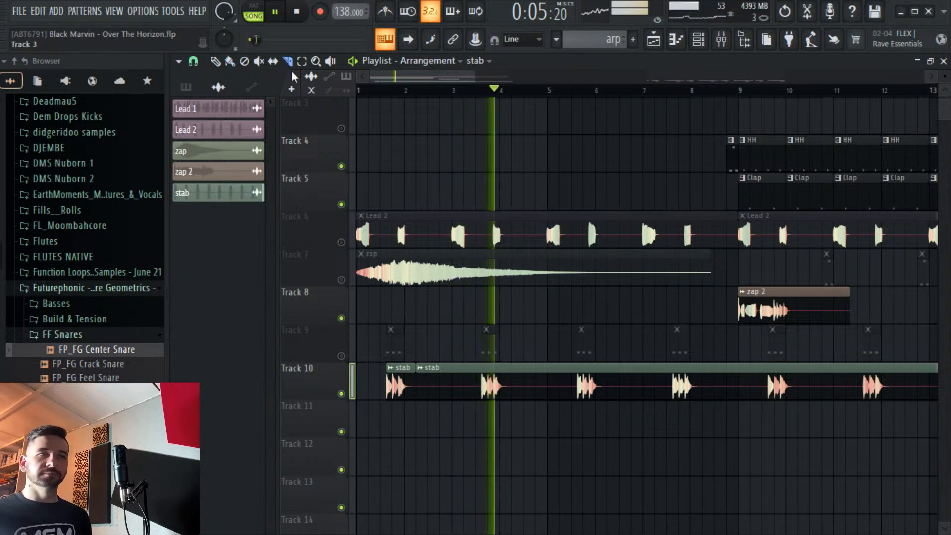
pyautogui.click(666, 366)
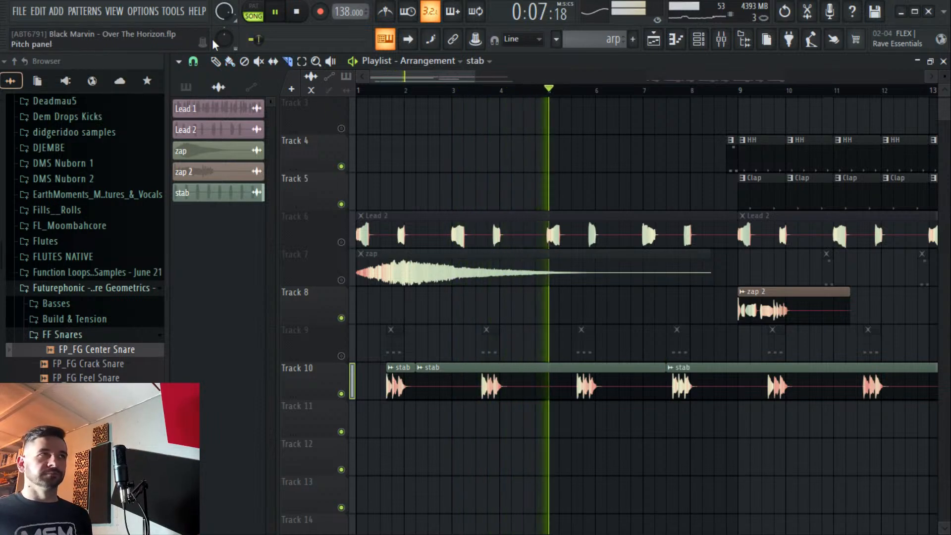
pyautogui.rightClick(577, 391)
pyautogui.moveTo(724, 391); pyautogui.dragTo(534, 395)
pyautogui.click(477, 92)
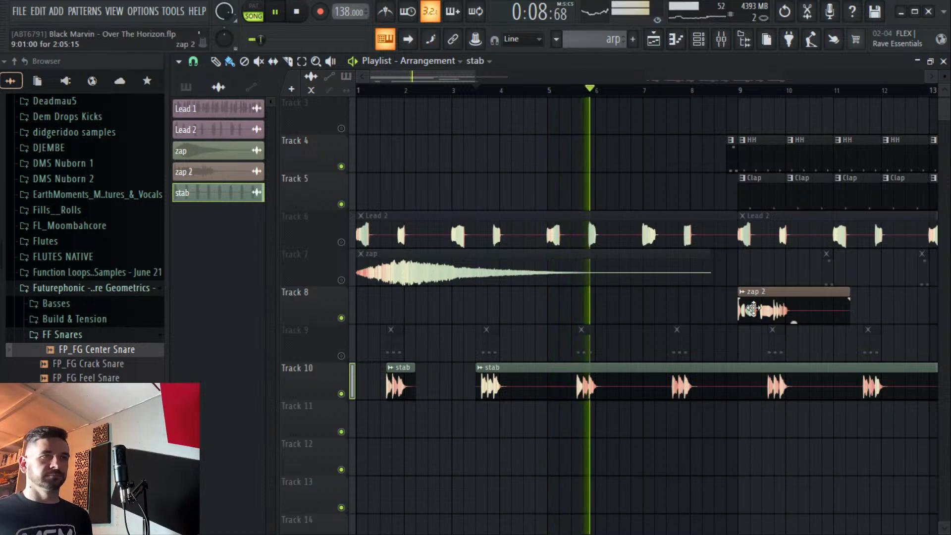
pyautogui.rightClick(478, 381)
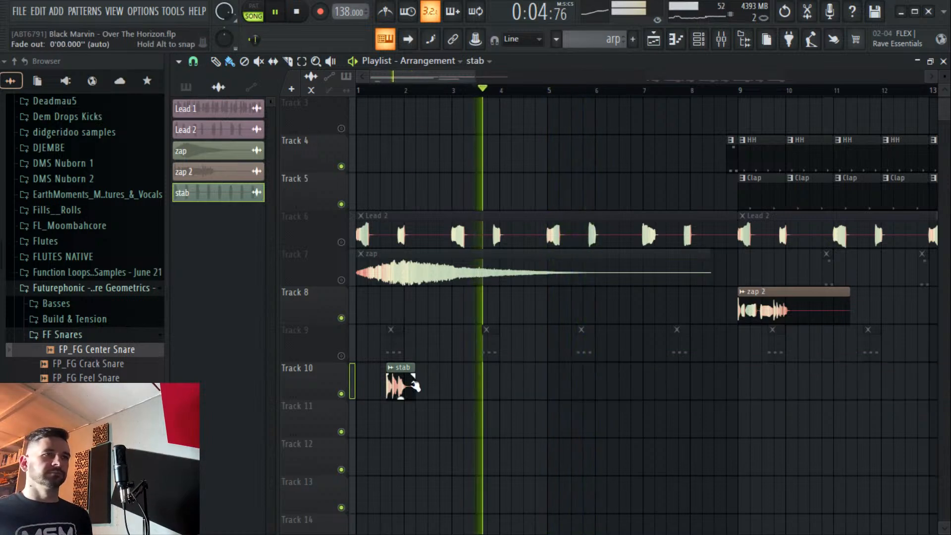
# Place a copy of the short stab clip on Track 10 and align its start with the second arp clip in bar 3.
pyautogui.click(479, 383)
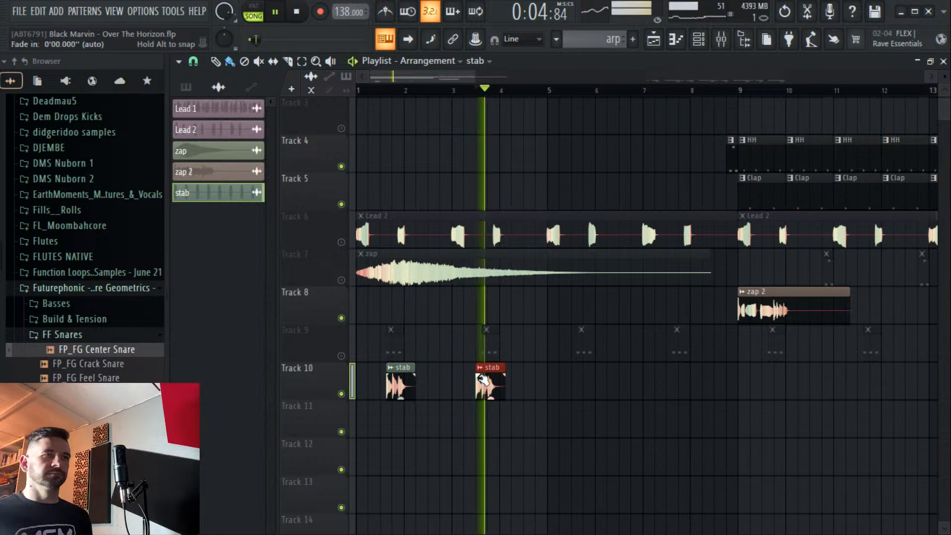
pyautogui.moveTo(483, 384); pyautogui.dragTo(495, 384)
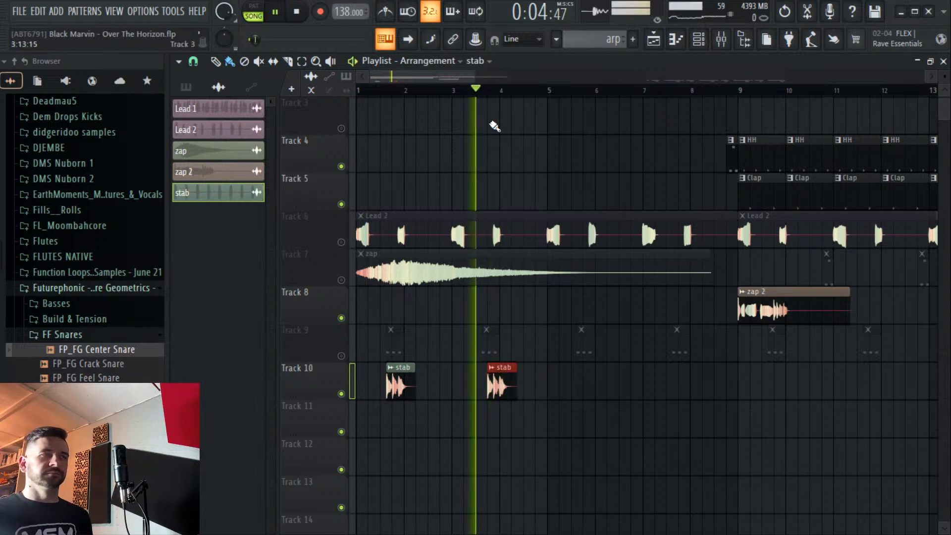
pyautogui.scroll(3, 485, 103)
pyautogui.scroll(3, 486, 102)
pyautogui.moveTo(564, 391); pyautogui.dragTo(538, 391)
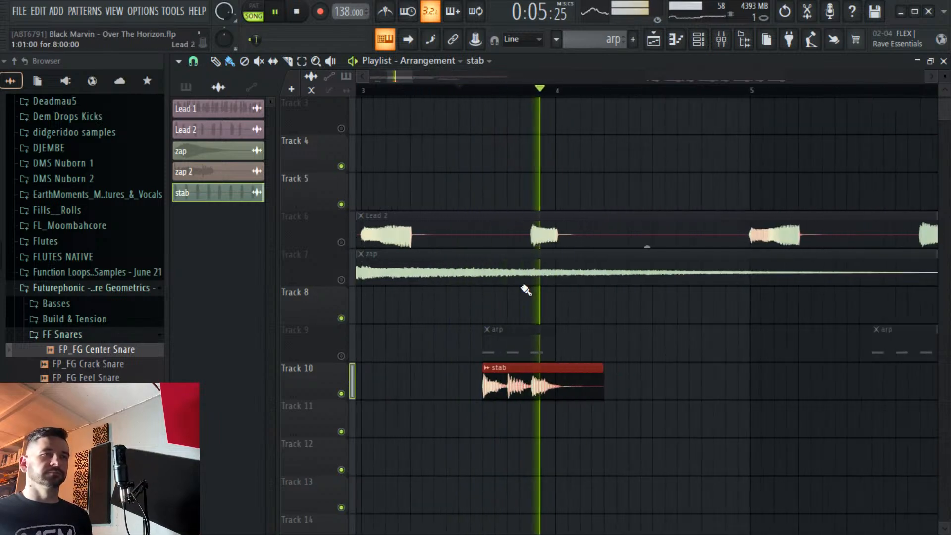
# Try placing stab copies under the third and fourth arp clips on Track 10, and remove them.
pyautogui.scroll(-10, 501, 170)
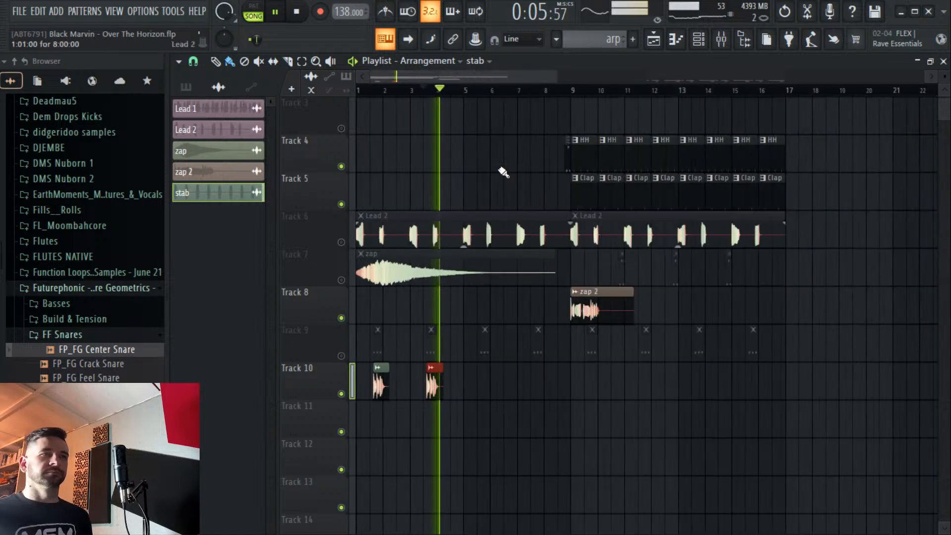
pyautogui.click(484, 383)
pyautogui.click(539, 385)
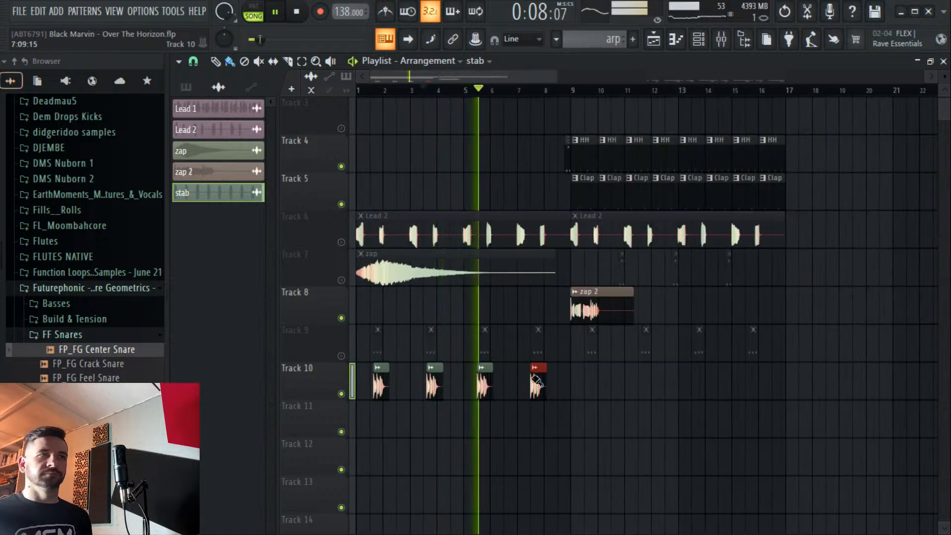
pyautogui.press('space')
pyautogui.press('space')
pyautogui.rightClick(539, 386)
pyautogui.rightClick(484, 386)
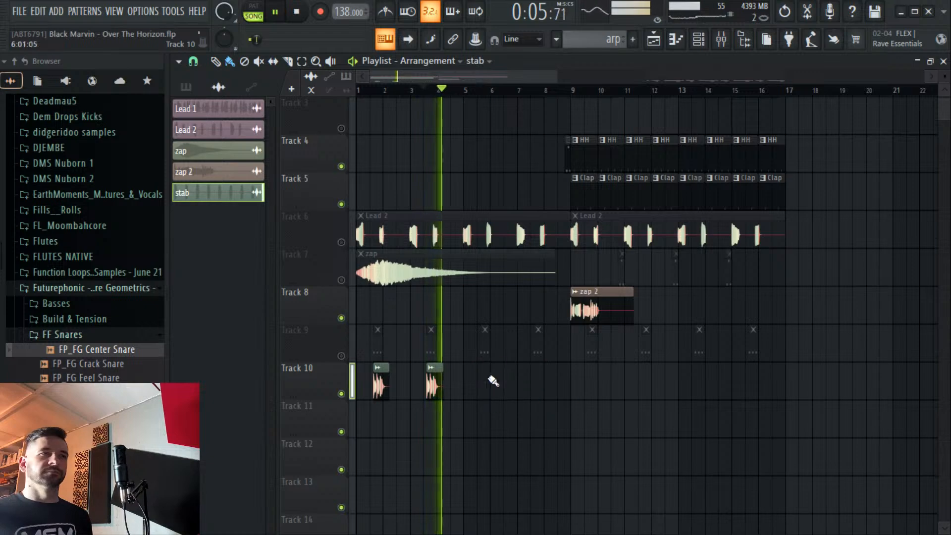
# Place stab copies on Track 10 aligned with the arp clips in bars 5, 7, 9, 11, 13 and 15.
pyautogui.scroll(5, 478, 92)
pyautogui.click(478, 381)
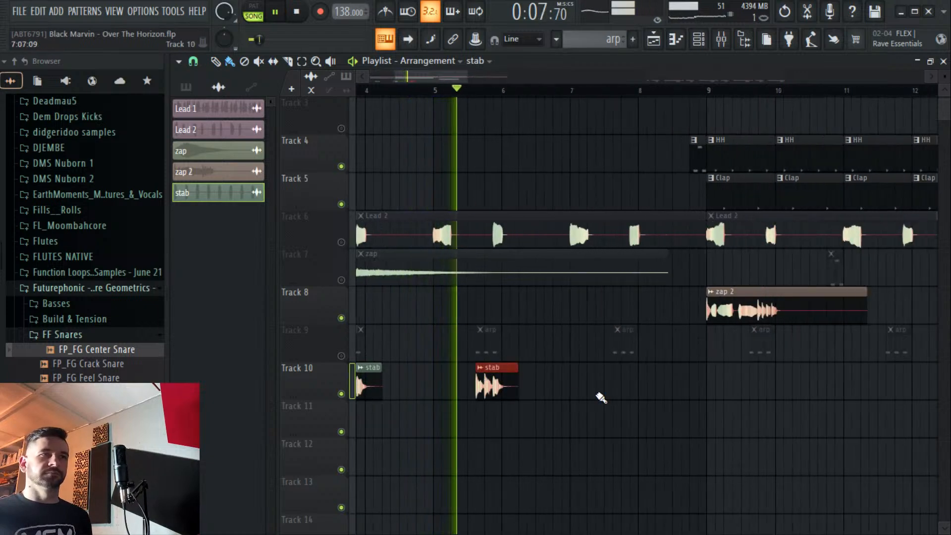
pyautogui.click(616, 382)
pyautogui.click(750, 377)
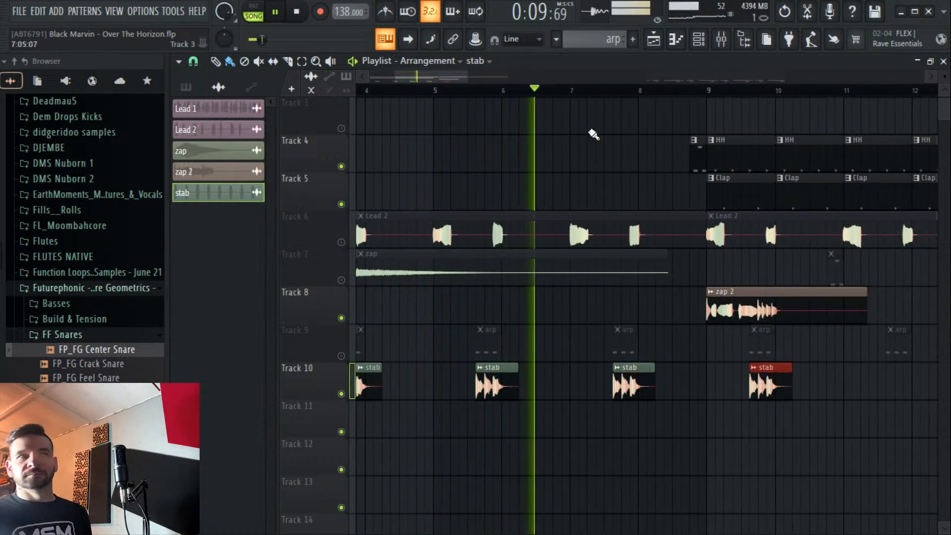
pyautogui.moveTo(456, 83); pyautogui.dragTo(495, 78)
pyautogui.click(573, 374)
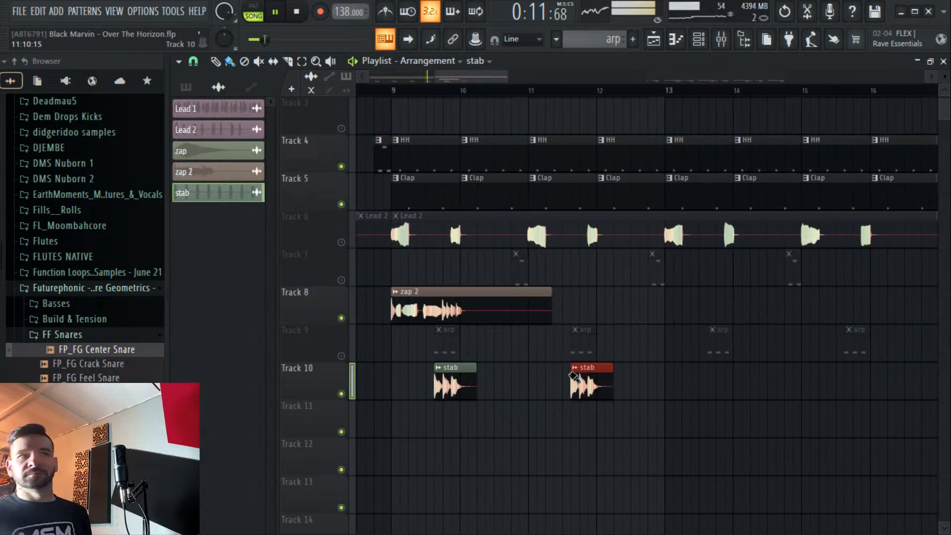
pyautogui.click(729, 391)
pyautogui.moveTo(436, 77); pyautogui.dragTo(512, 82)
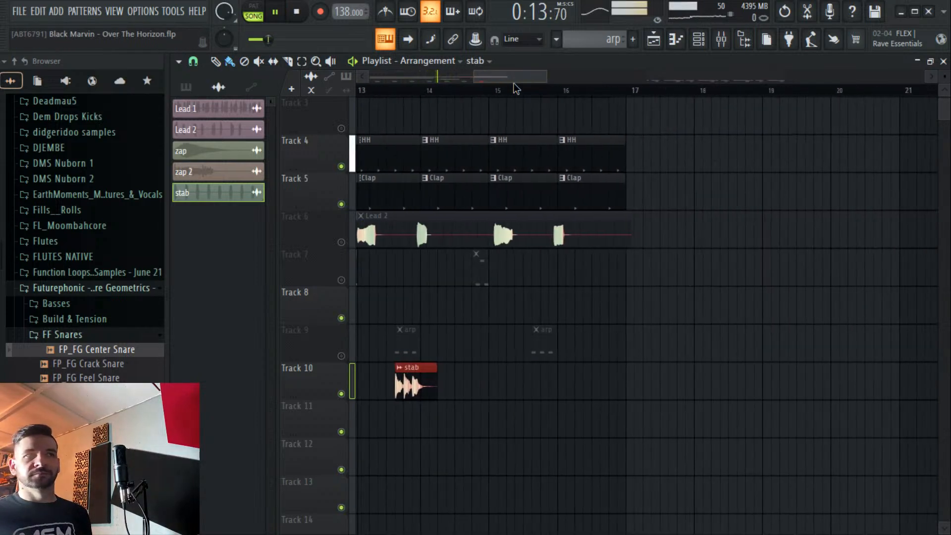
pyautogui.click(523, 385)
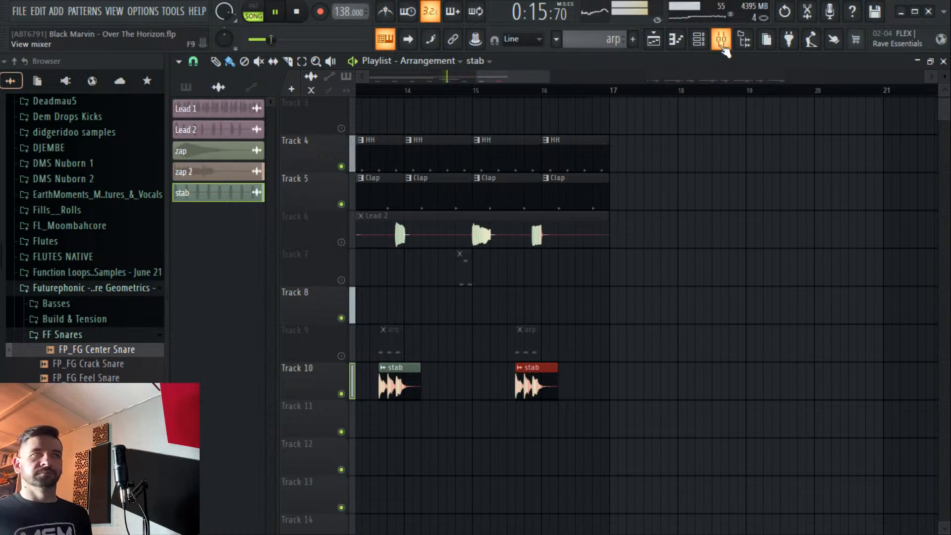
# Raise the high-pass cutoff in the stab track's Fruity Parametric EQ 2 to about 200 Hz.
pyautogui.click(721, 39)
pyautogui.click(887, 227)
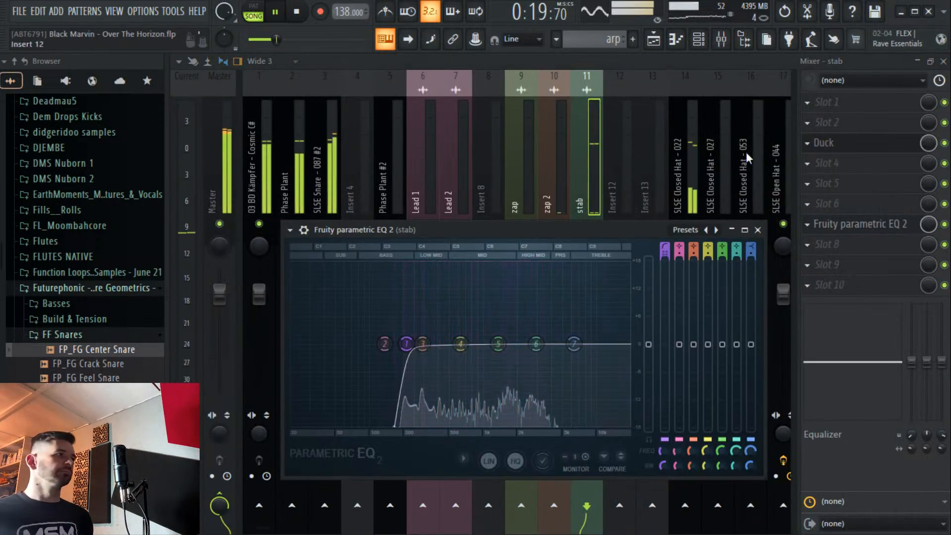
pyautogui.click(593, 116)
# Load the Rev PLATE-140 reverb into slot 5 of the stab mixer track.
pyautogui.click(821, 193)
pyautogui.moveTo(824, 200)
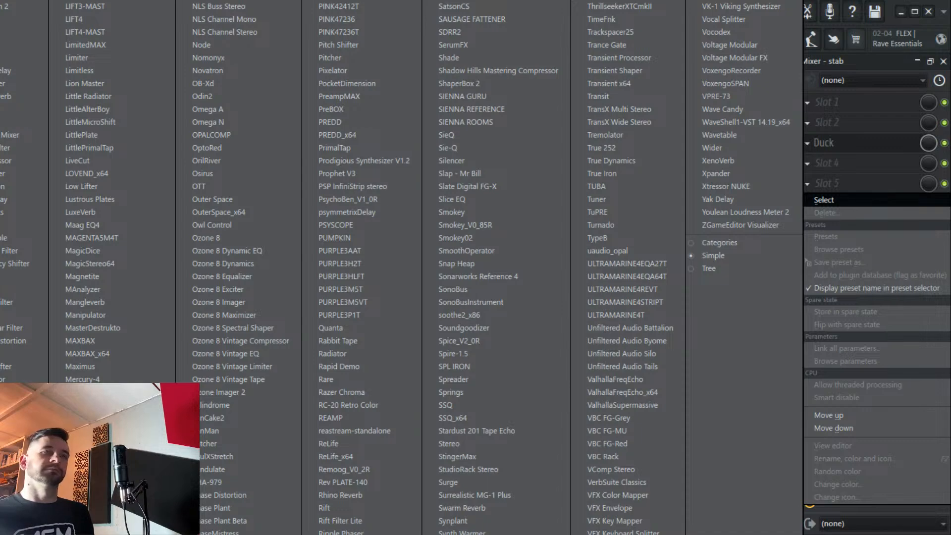
pyautogui.click(341, 481)
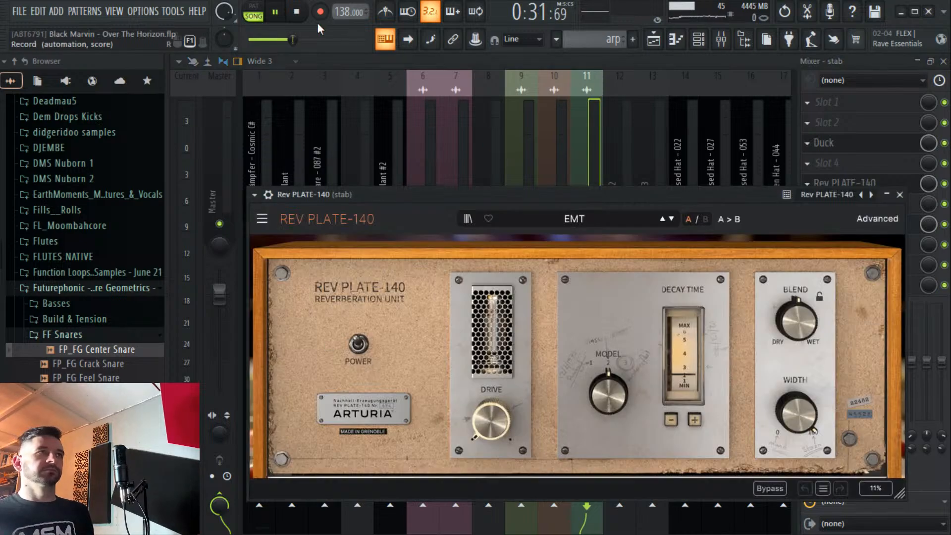
# Set Rev PLATE-140 to the Punchy plate model with a shorter decay and 0.090 blend, and move it above Duck in the effect chain.
pyautogui.moveTo(497, 432); pyautogui.dragTo(497, 411)
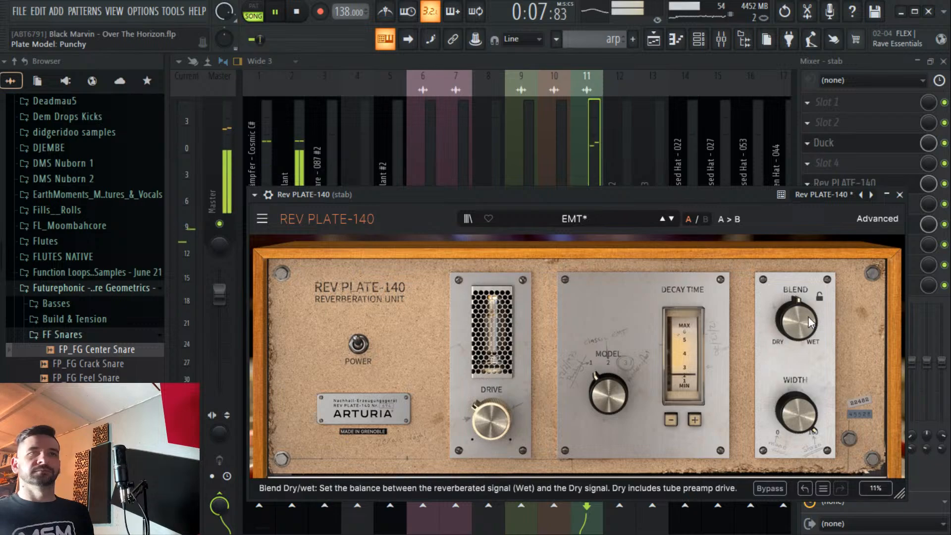
pyautogui.moveTo(796, 320); pyautogui.dragTo(795, 355)
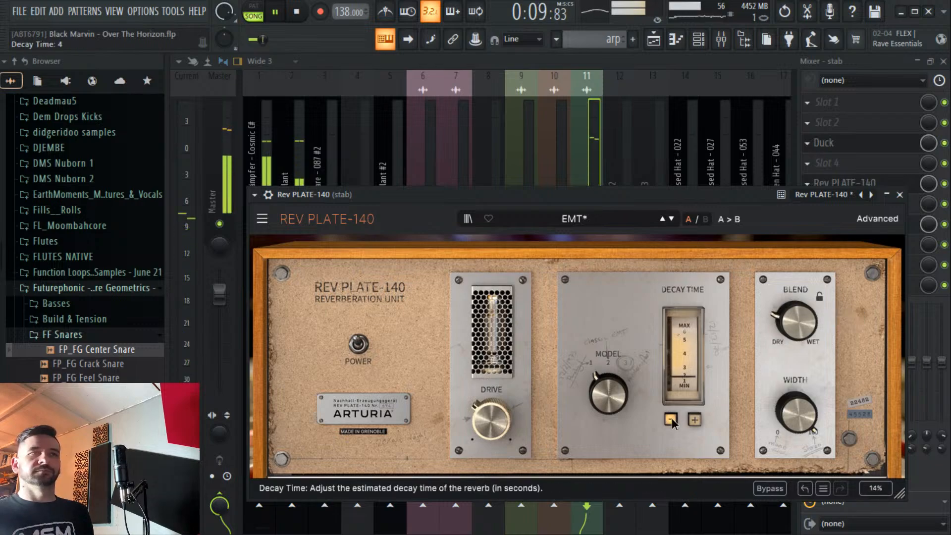
pyautogui.click(671, 418)
pyautogui.moveTo(788, 314)
pyautogui.mouseDown()
pyautogui.moveTo(788, 330)
pyautogui.moveTo(789, 313)
pyautogui.mouseUp()
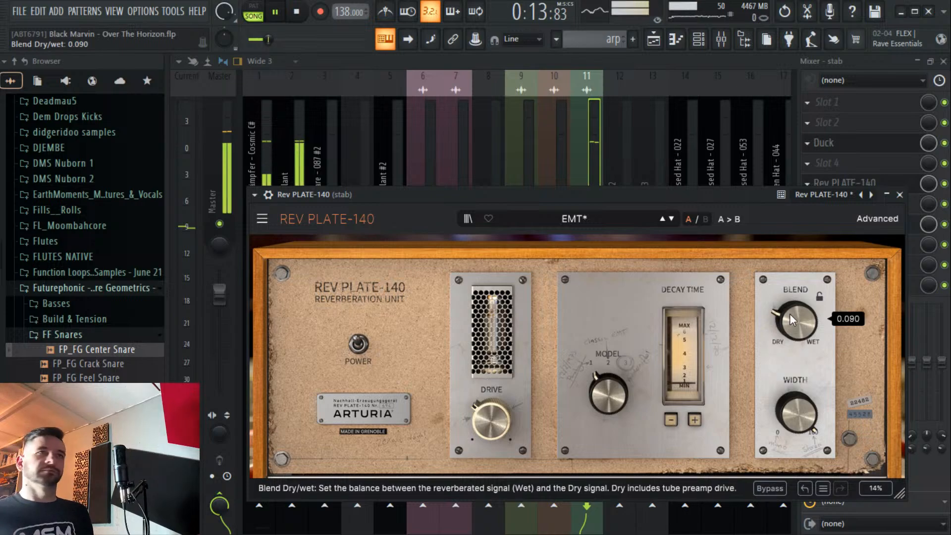
pyautogui.click(591, 123)
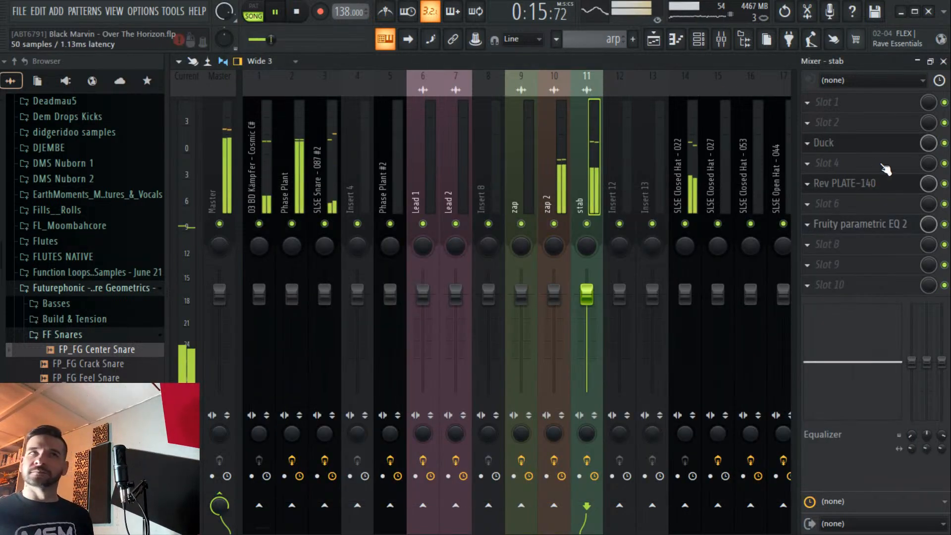
pyautogui.moveTo(876, 183); pyautogui.dragTo(884, 145)
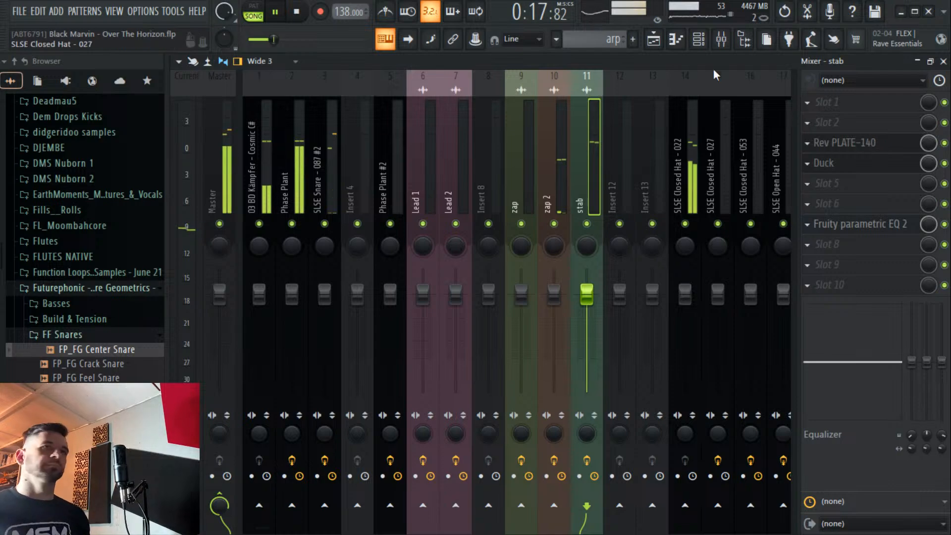
# Return to the playlist, restart playback from about bar 7 and re-enable all muted tracks.
pyautogui.click(653, 39)
pyautogui.scroll(-5, 546, 99)
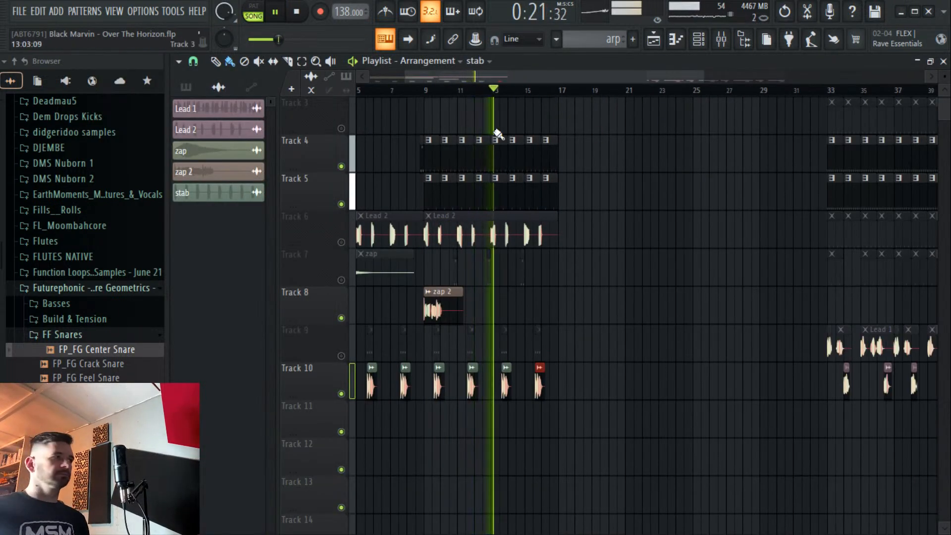
pyautogui.click(402, 90)
pyautogui.rightClick(341, 280)
pyautogui.rightClick(341, 279)
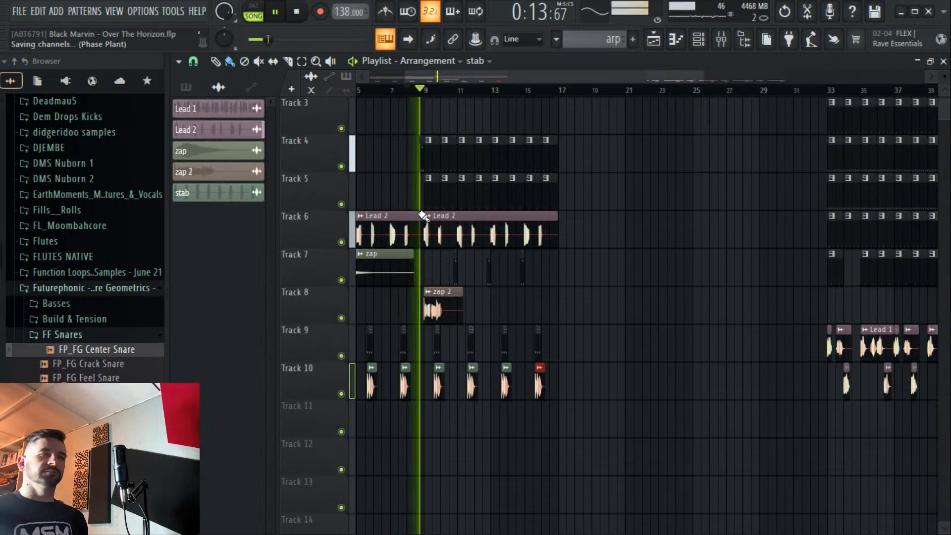
# Duplicate the clips of bars 9 to 16 on Tracks 1, 2, 4 and 5 so they continue through bar 24.
pyautogui.scroll(3, 461, 94)
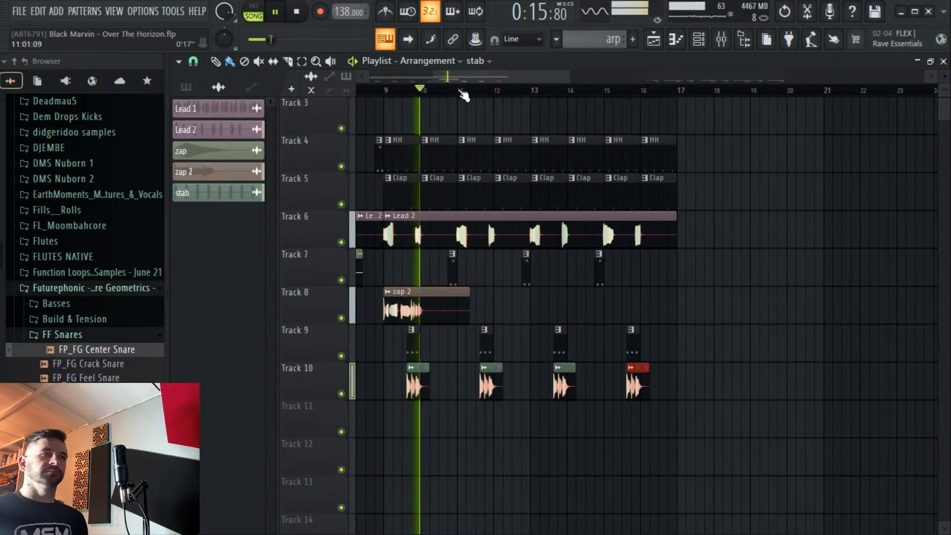
pyautogui.scroll(2, 463, 95)
pyautogui.scroll(-1, 463, 96)
pyautogui.scroll(-2, 465, 93)
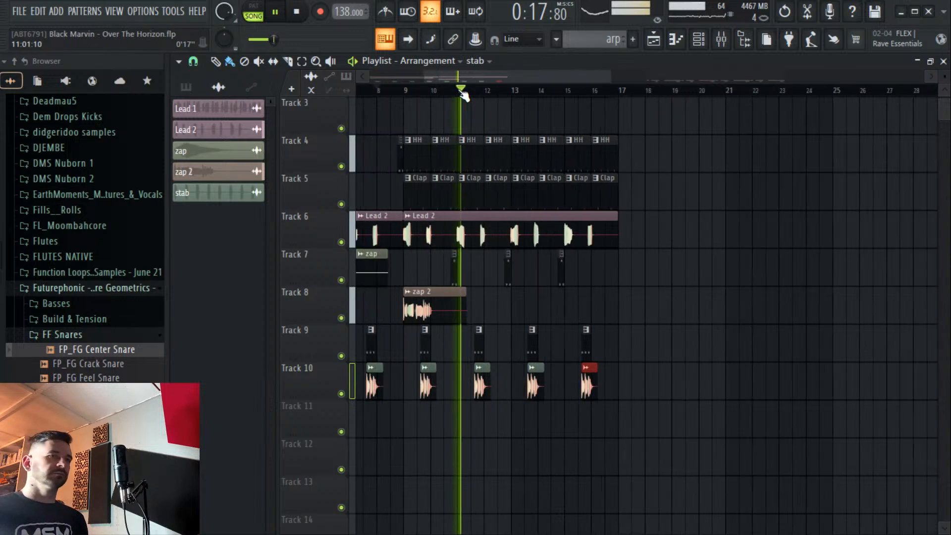
pyautogui.scroll(2, 629, 164)
pyautogui.moveTo(628, 164); pyautogui.dragTo(418, 251)
pyautogui.hotkey('ctrl', 'b')
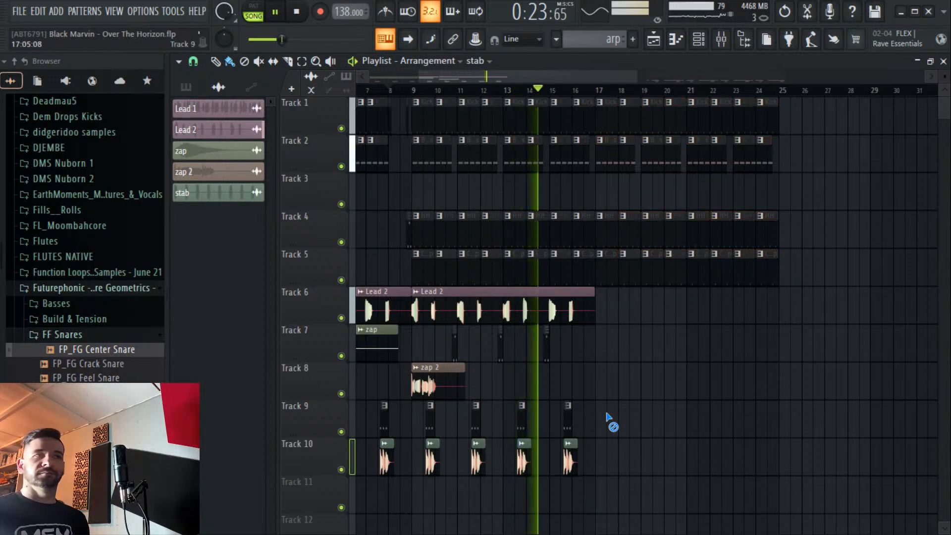
# Delete the arp clips from Track 9 and continue the short Track 7 pattern clips every two bars up to bar 22.
pyautogui.moveTo(611, 425); pyautogui.dragTo(367, 428)
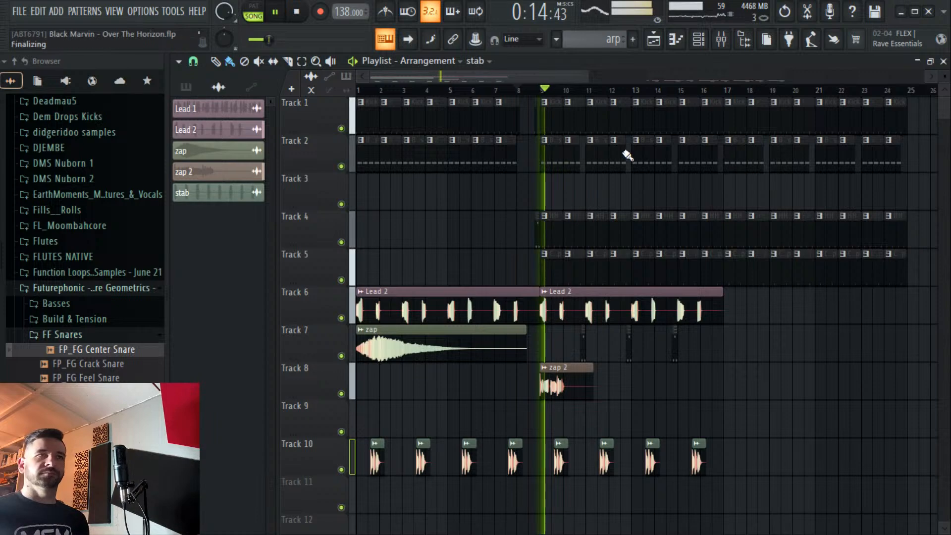
pyautogui.moveTo(530, 79); pyautogui.dragTo(587, 78)
pyautogui.moveTo(615, 325); pyautogui.dragTo(702, 338)
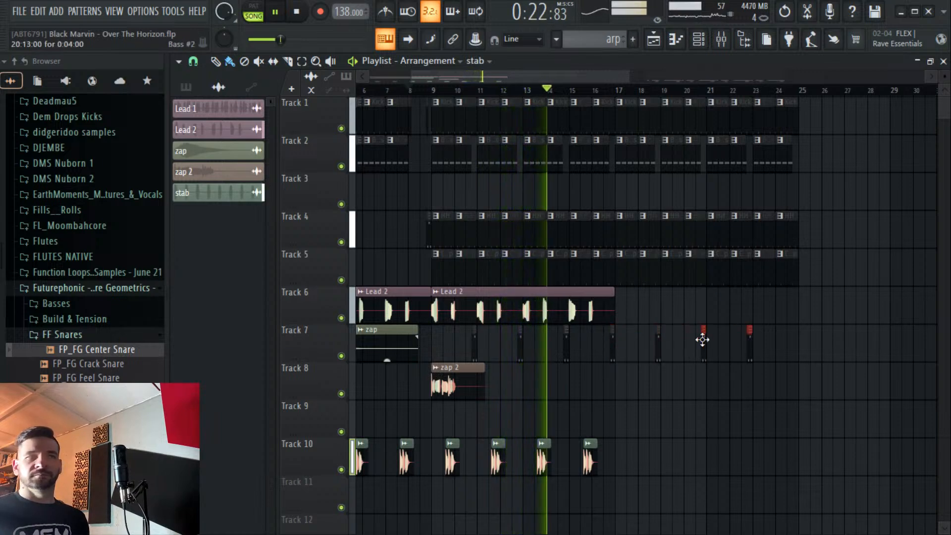
# Duplicate the Track 10 stab clips, align the copies in bars 17, 19, 21 and 23, and save the project.
pyautogui.keyDown('ctrl'); pyautogui.click(700, 451); pyautogui.keyUp('ctrl')
pyautogui.moveTo(700, 450); pyautogui.dragTo(448, 472)
pyautogui.hotkey('ctrl', 'b')
pyautogui.moveTo(626, 459); pyautogui.dragTo(638, 459)
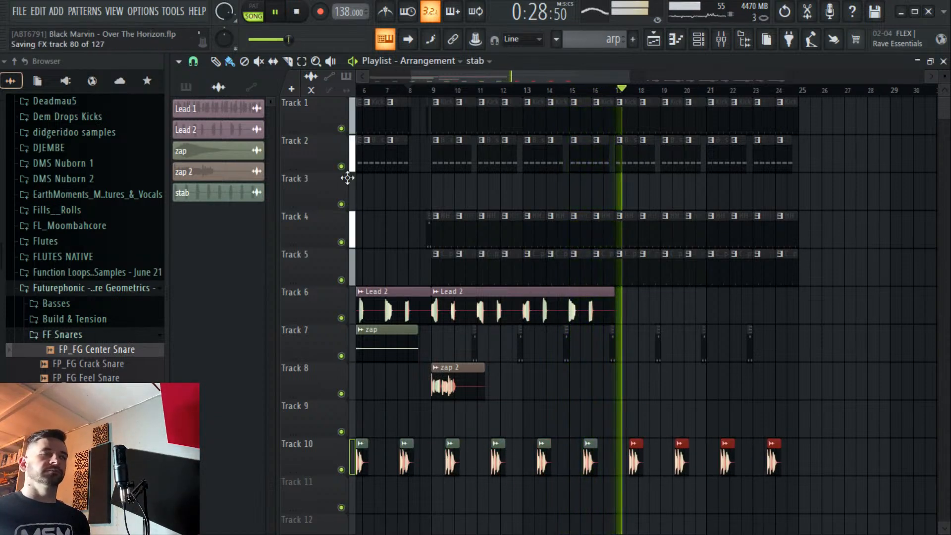
pyautogui.press('space')
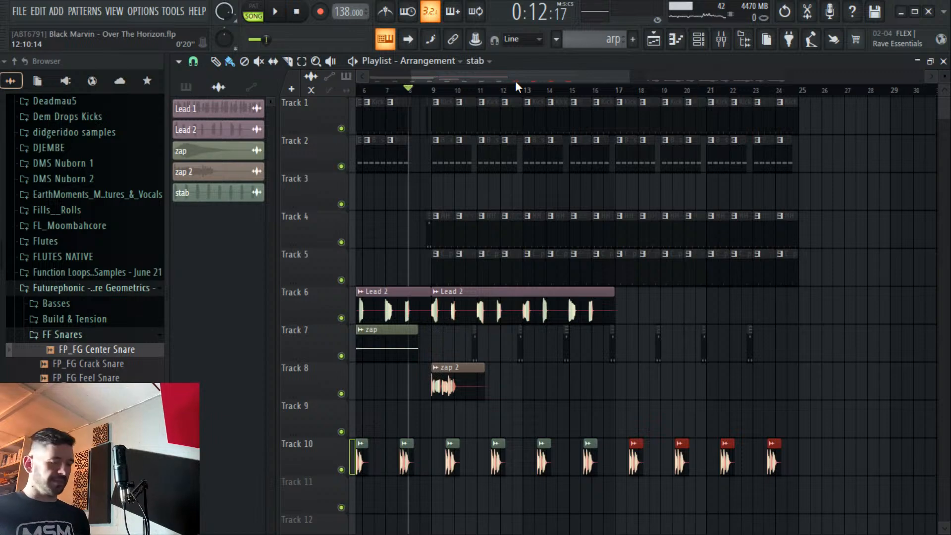
pyautogui.hotkey('ctrl', 's')
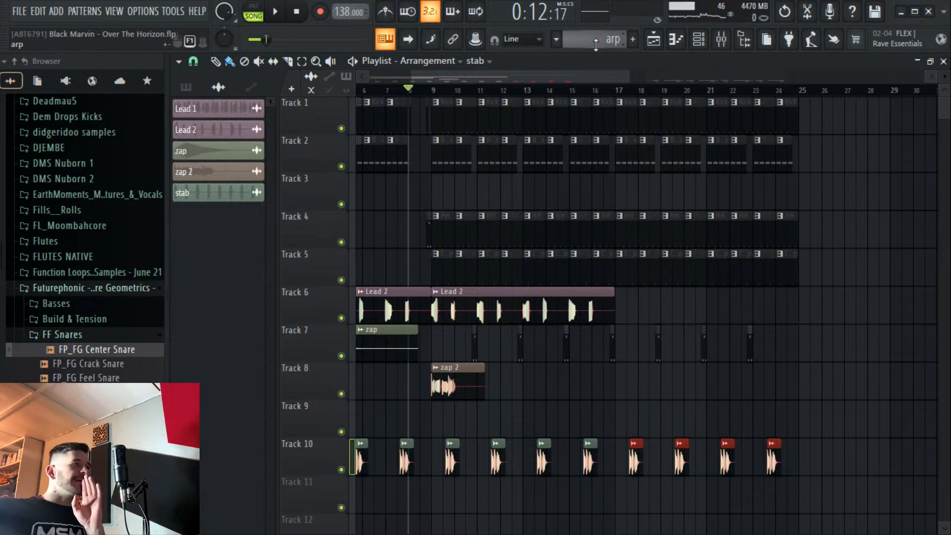
# List all channels in the Channel rack and open the Phase Plant #2 synth.
pyautogui.click(698, 40)
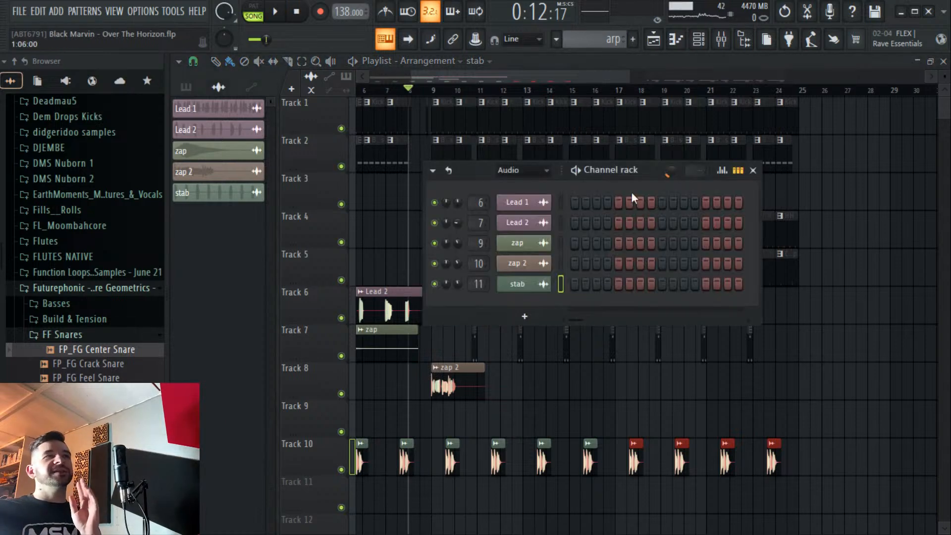
pyautogui.click(534, 173)
pyautogui.click(520, 186)
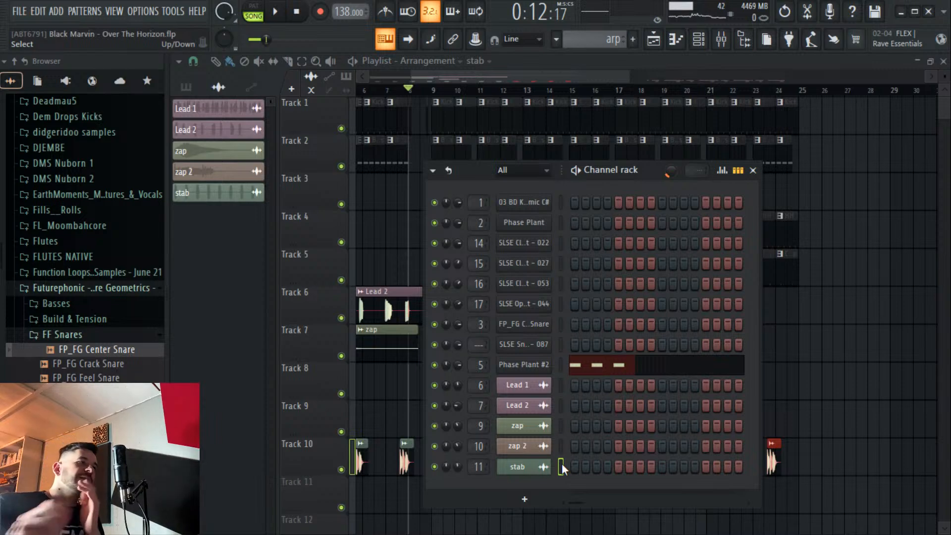
pyautogui.click(523, 499)
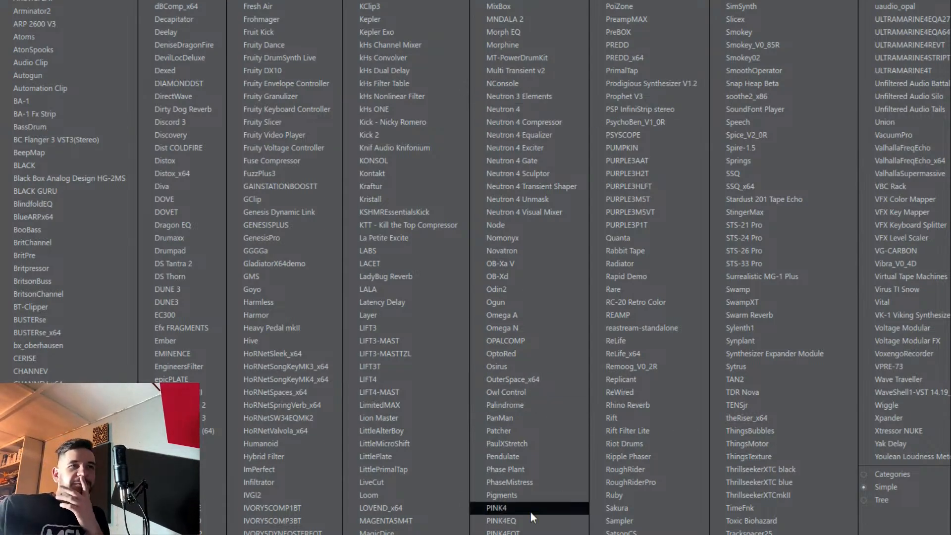
pyautogui.click(516, 473)
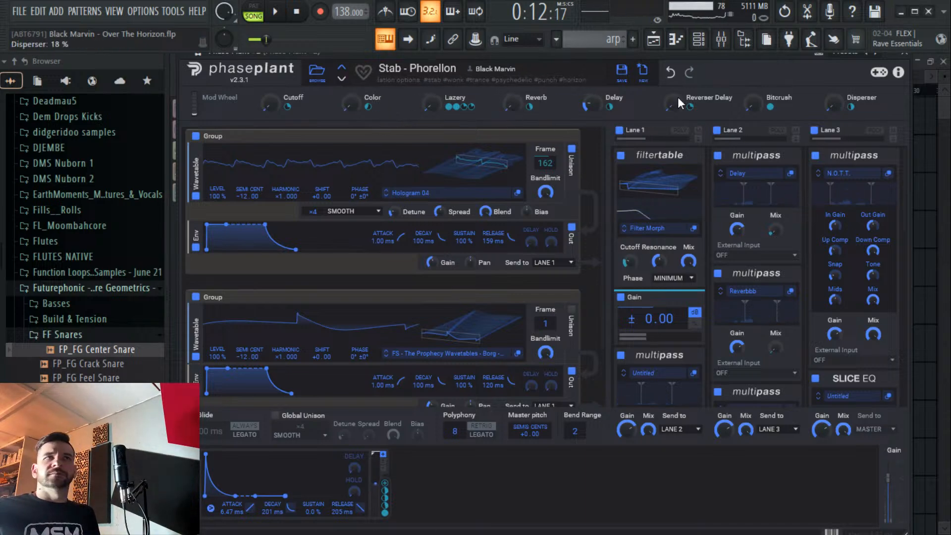
# Step through the stab presets to Stab - Compound, and open the Sequences folder of the Horizon preset bank.
pyautogui.click(341, 79)
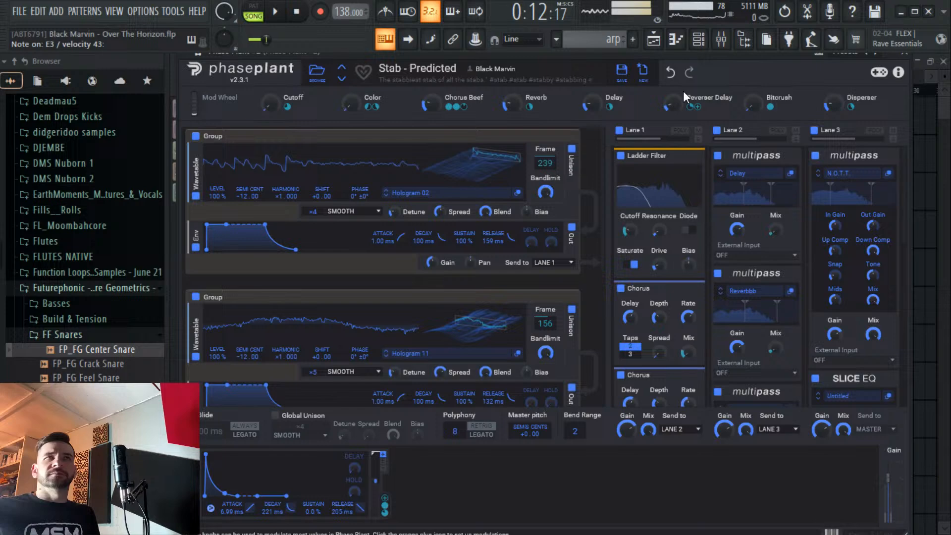
pyautogui.click(341, 78)
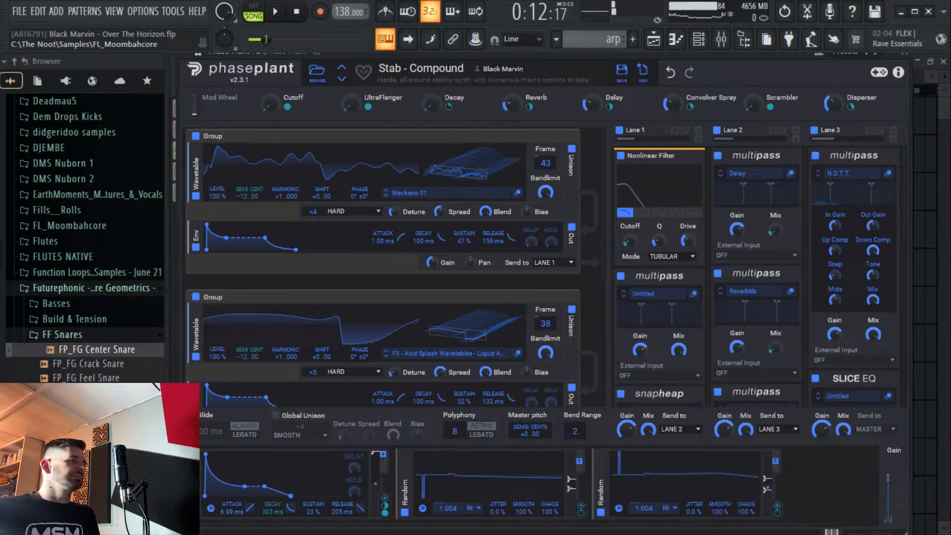
pyautogui.click(317, 73)
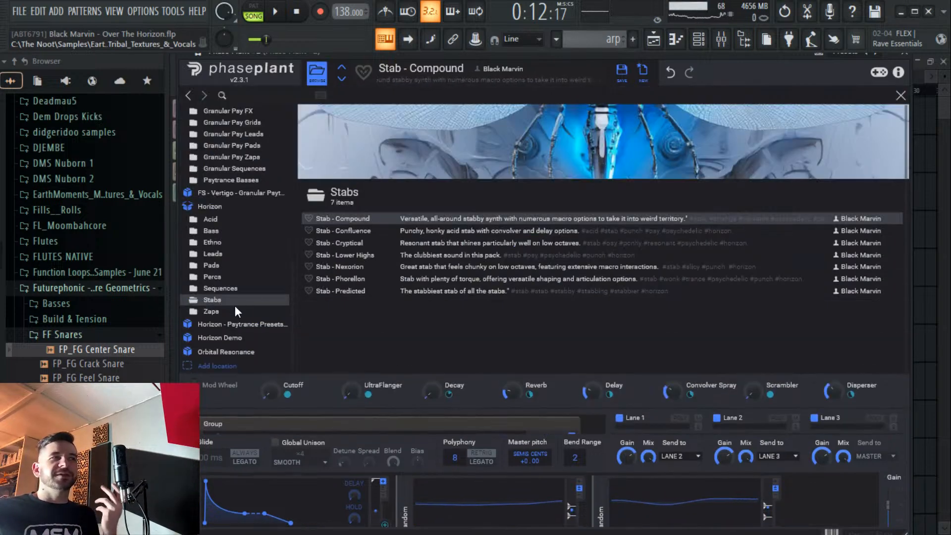
pyautogui.click(228, 289)
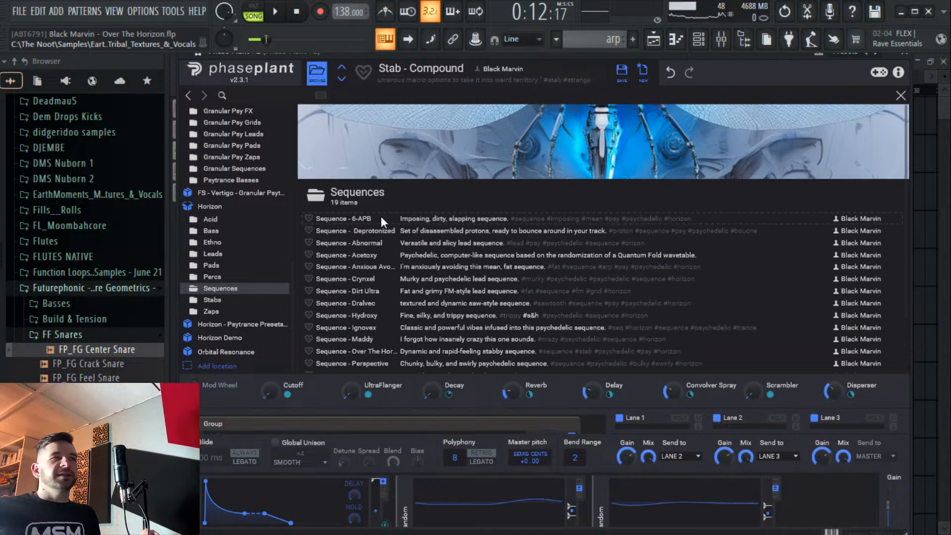
# Remove the DAISYT effect from slot 2 of the Phase Plant #2 mixer track.
pyautogui.click(722, 40)
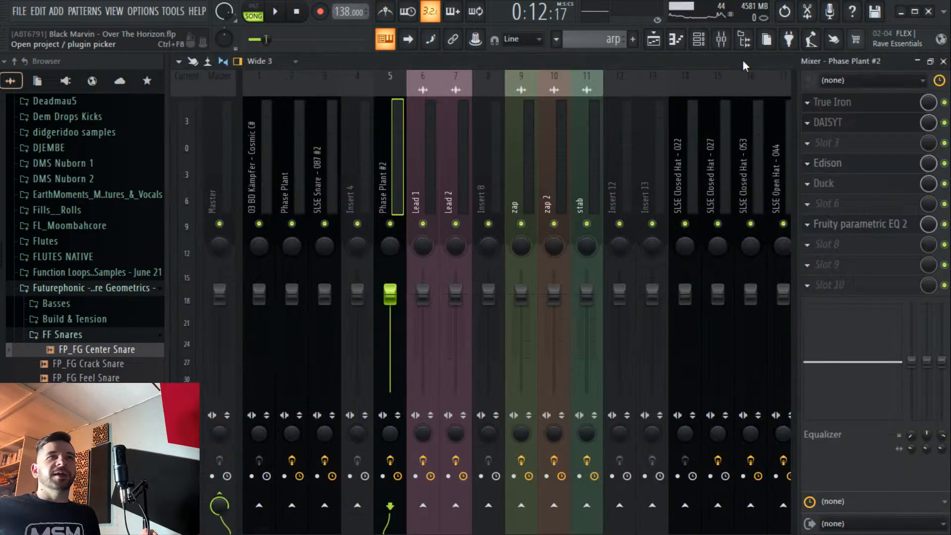
pyautogui.click(807, 123)
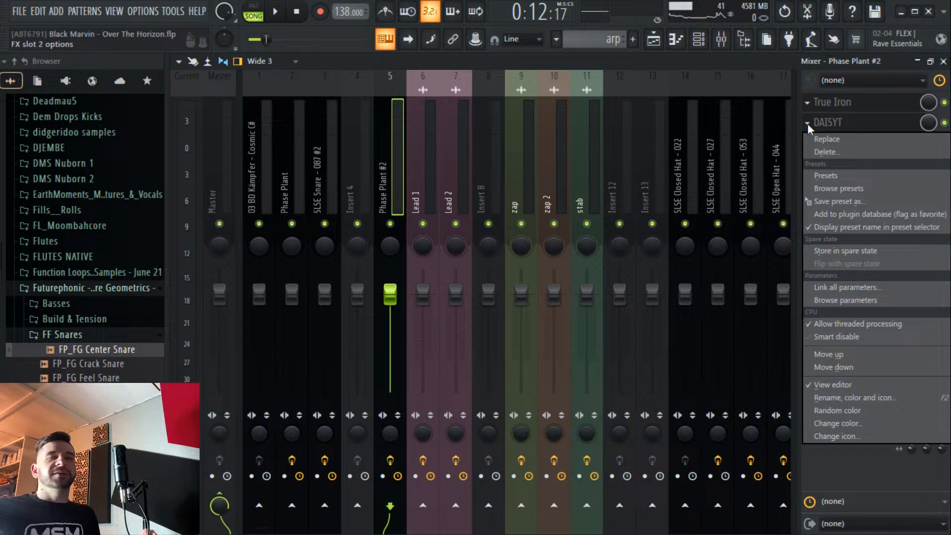
pyautogui.click(816, 155)
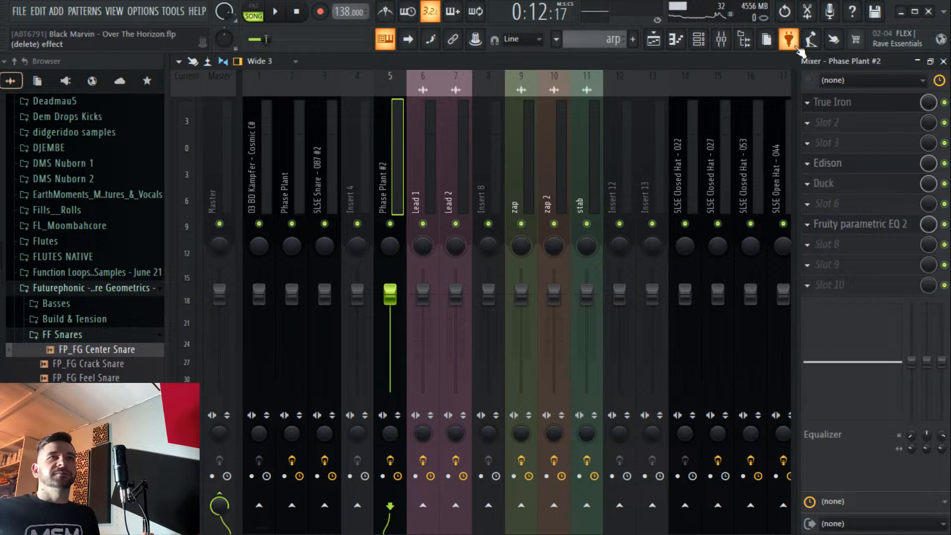
# Load the Sequence - Deprotonized preset in Phase Plant #2, close the synth and open the channel's piano roll.
pyautogui.click(663, 44)
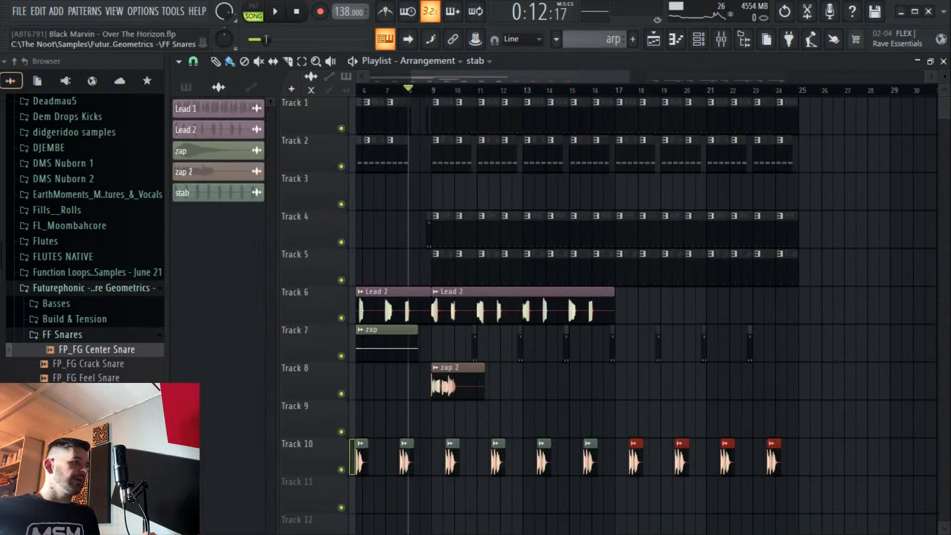
pyautogui.click(699, 39)
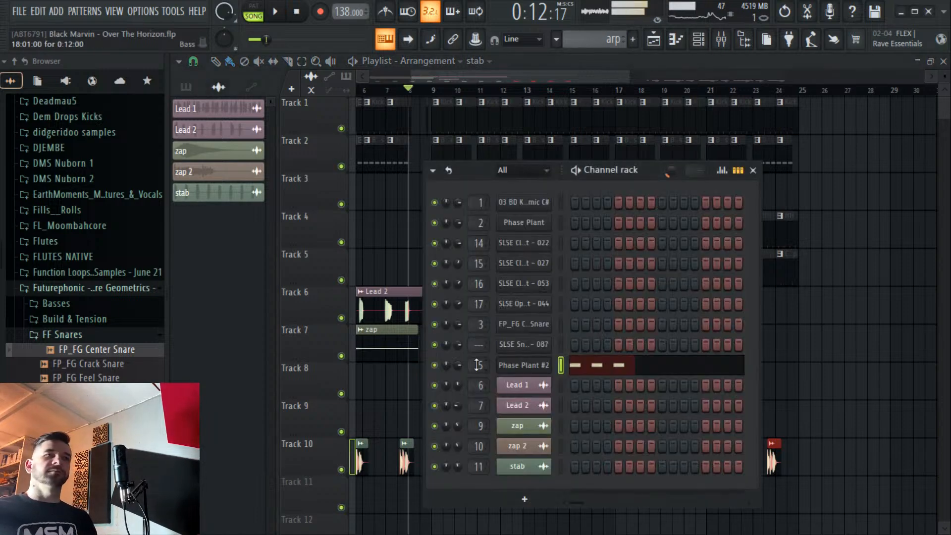
pyautogui.click(532, 365)
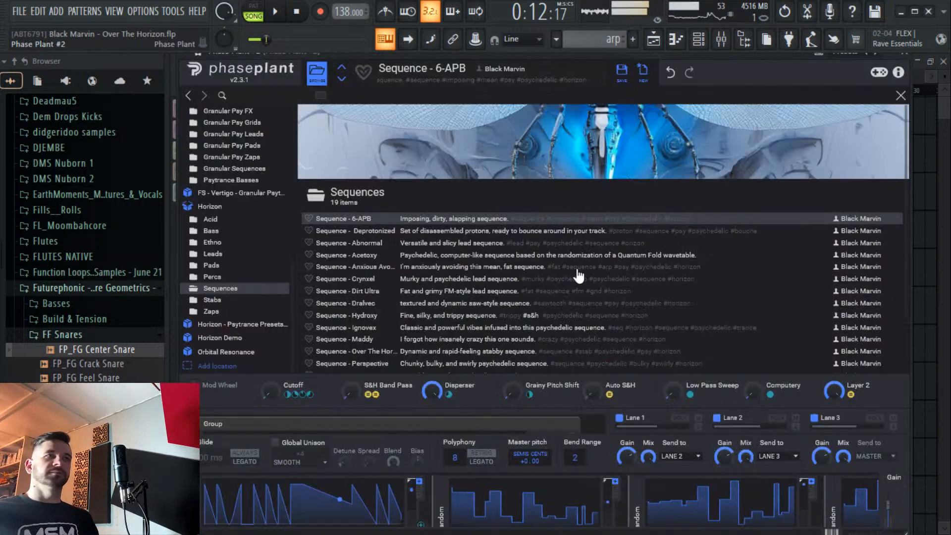
pyautogui.click(369, 236)
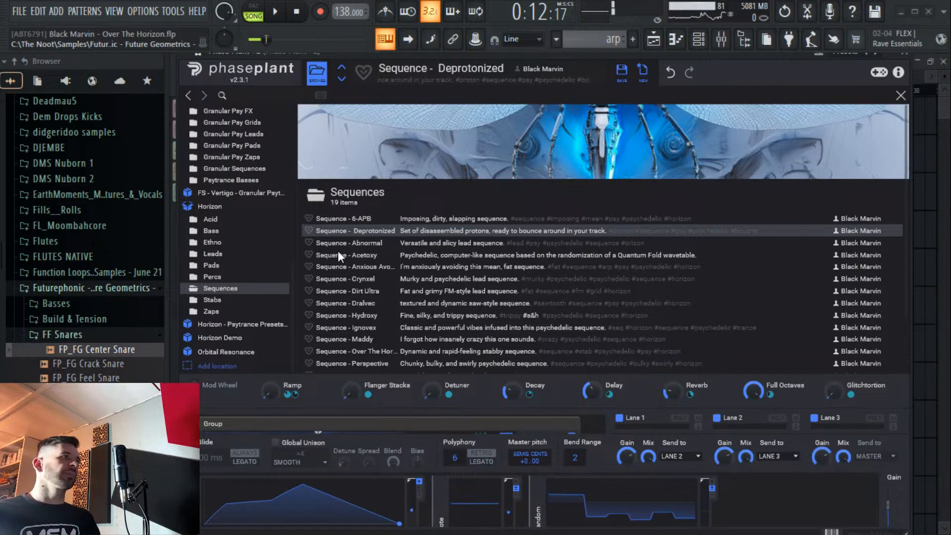
pyautogui.click(901, 96)
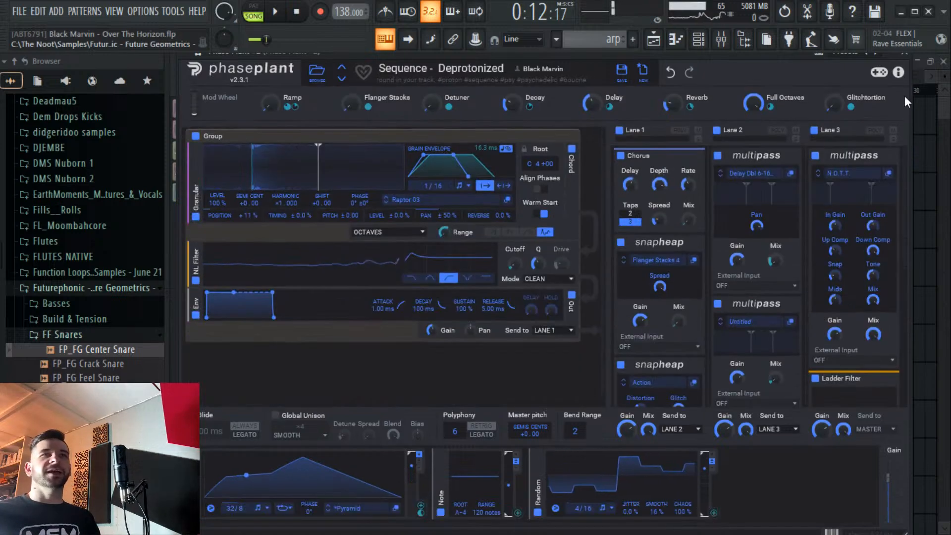
pyautogui.click(904, 53)
pyautogui.rightClick(547, 361)
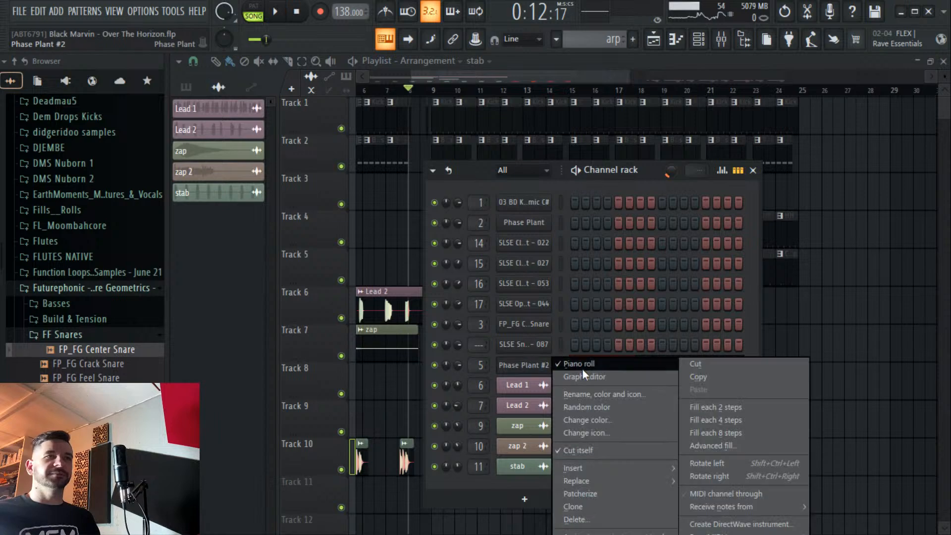
pyautogui.click(566, 363)
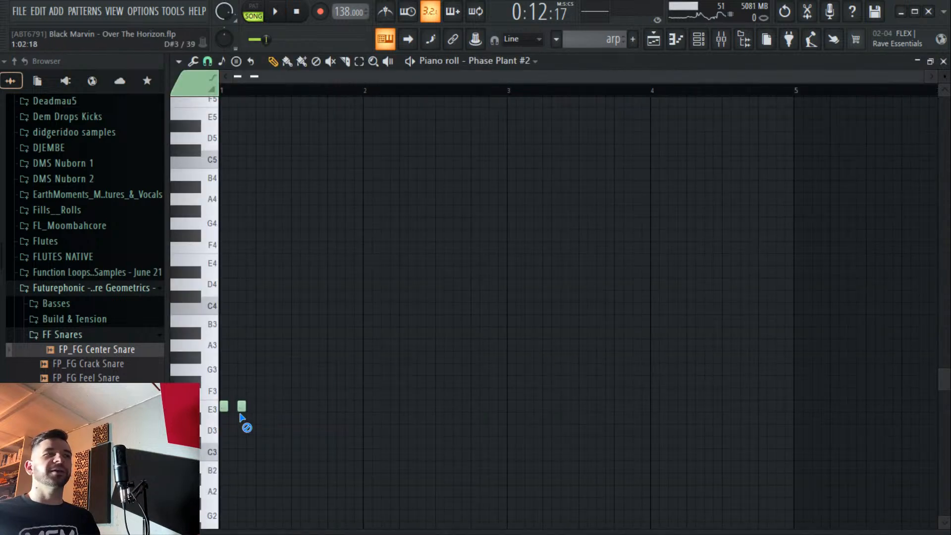
# Work on the E3 notes across the first two bars of the Phase Plant #2 piano roll and return to the Playlist.
pyautogui.click(226, 409)
pyautogui.moveTo(236, 407); pyautogui.dragTo(504, 420)
pyautogui.press('F5')
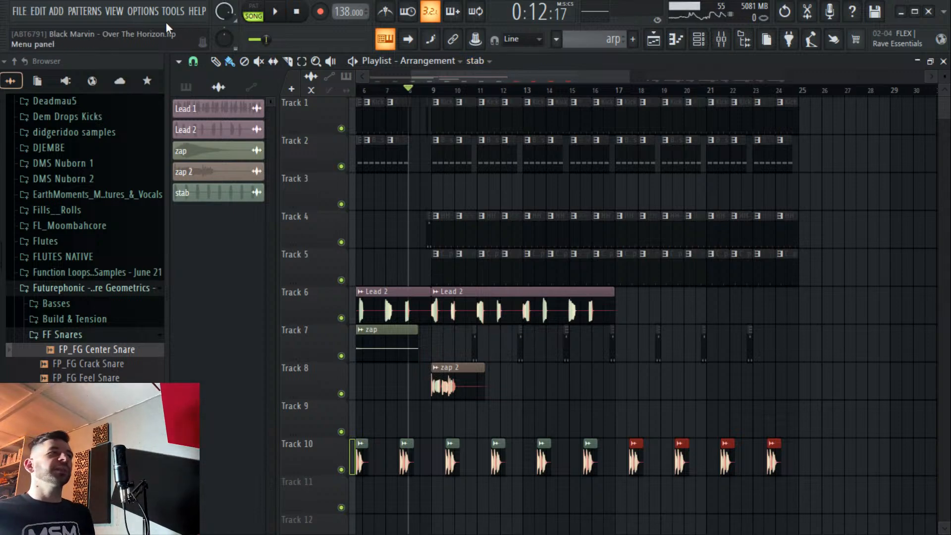
# Check the audio settings and the mixer with the Phase Plant #2 track, and return to the Playlist.
pyautogui.click(146, 12)
pyautogui.click(162, 52)
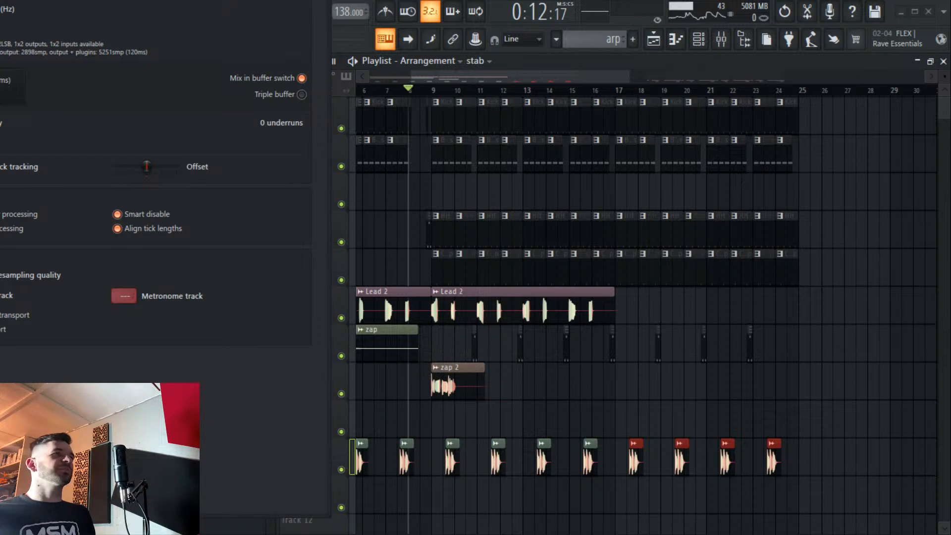
pyautogui.press('Escape')
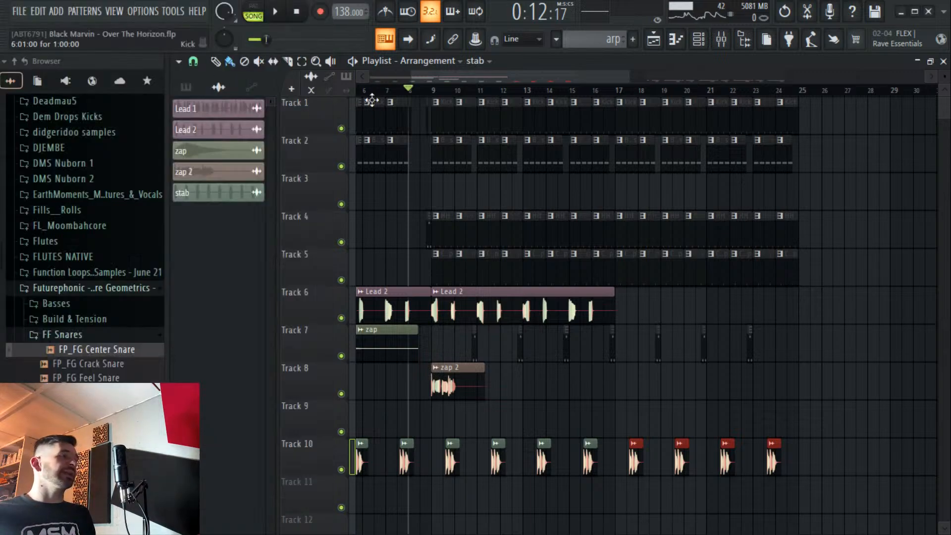
pyautogui.scroll(-3, 433, 94)
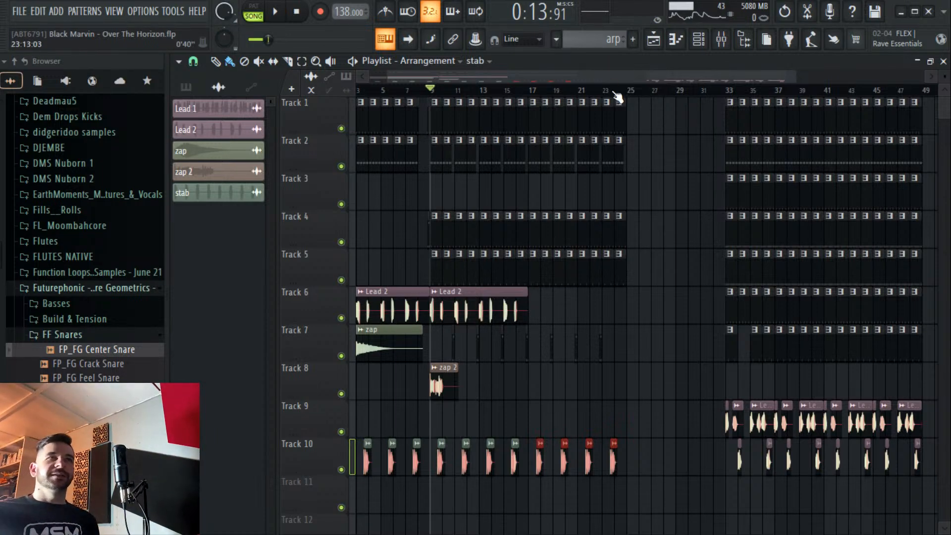
pyautogui.scroll(-2, 657, 83)
pyautogui.click(721, 39)
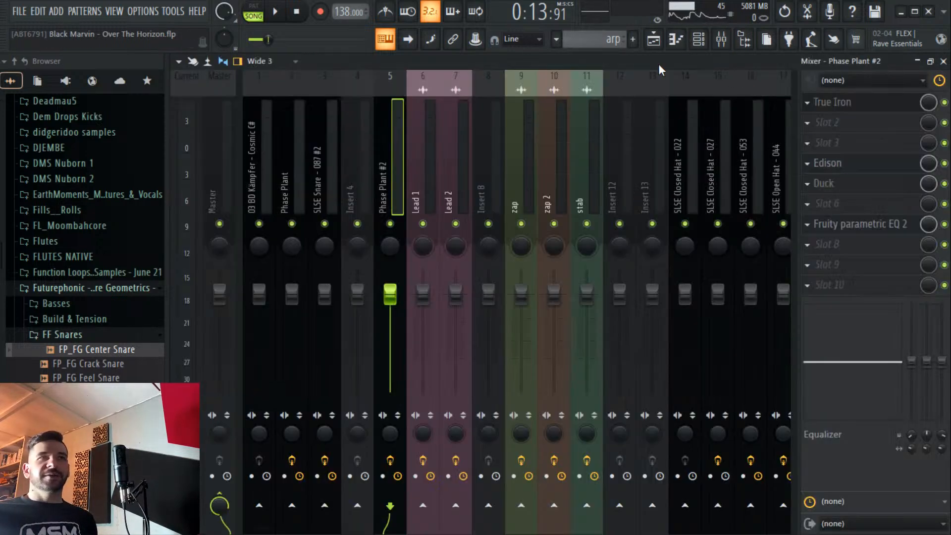
pyautogui.click(653, 39)
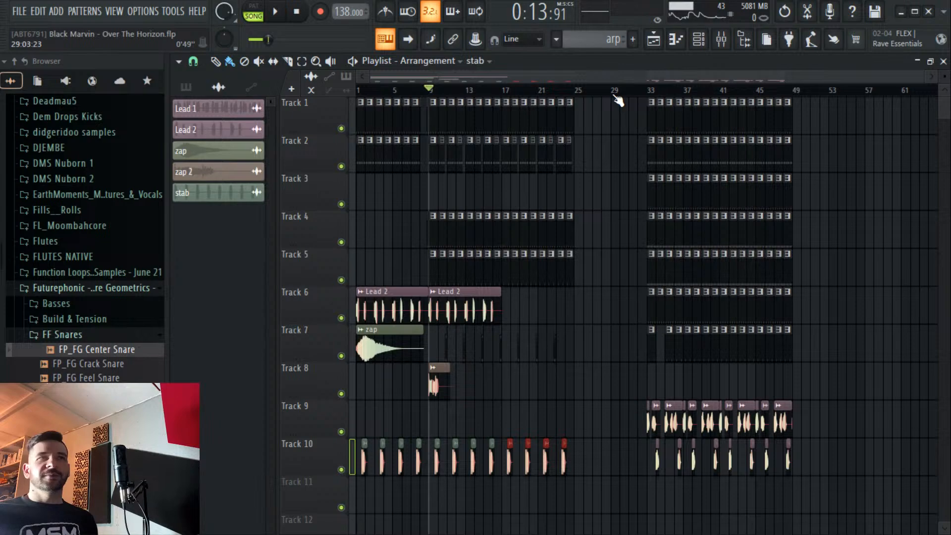
# Fill Track 1 with Kick clips from bar 25 through bar 32, up to the section starting at bar 33.
pyautogui.moveTo(722, 73); pyautogui.dragTo(917, 77)
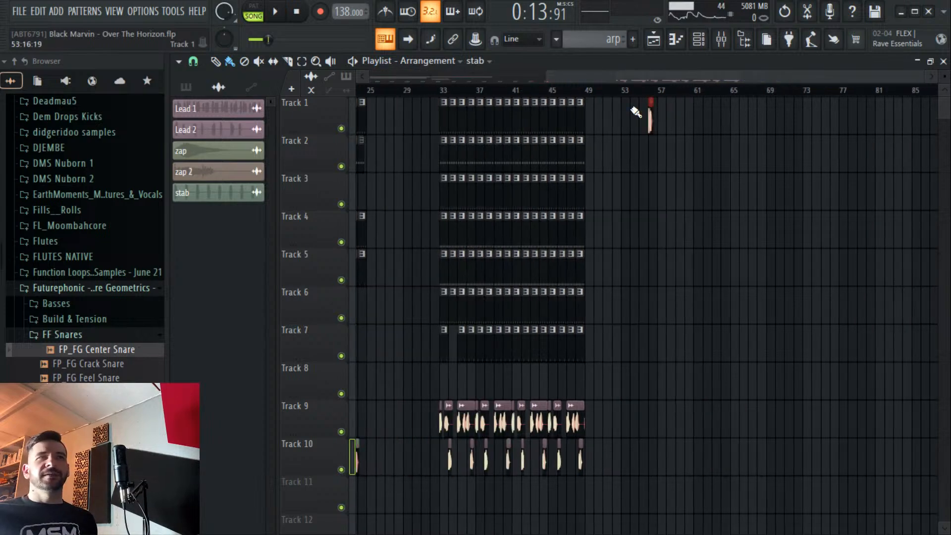
pyautogui.hscroll(-6, 579, 99)
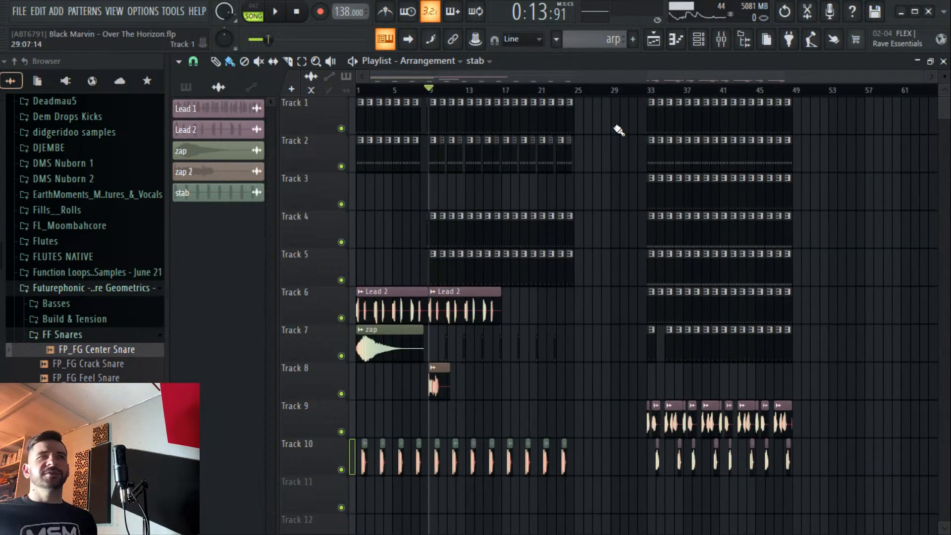
pyautogui.moveTo(618, 130); pyautogui.dragTo(353, 461)
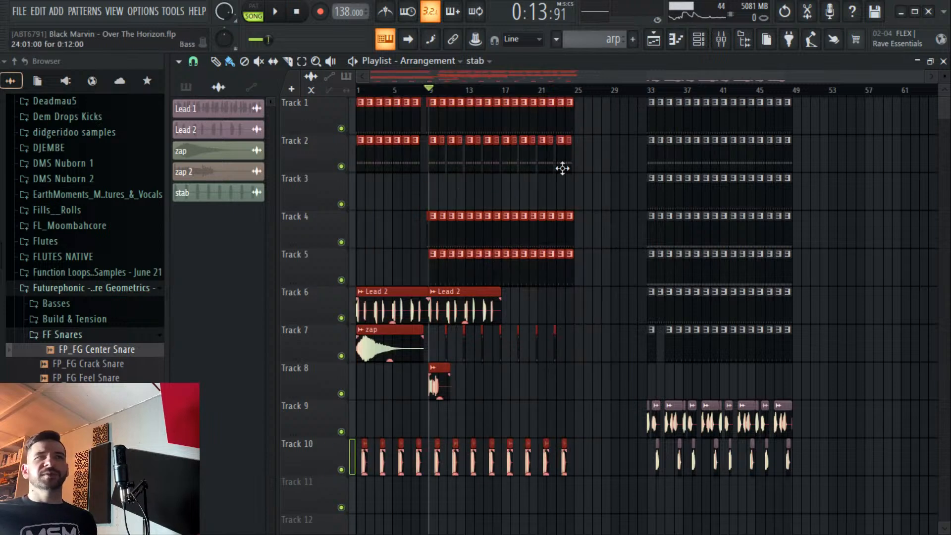
pyautogui.click(614, 125)
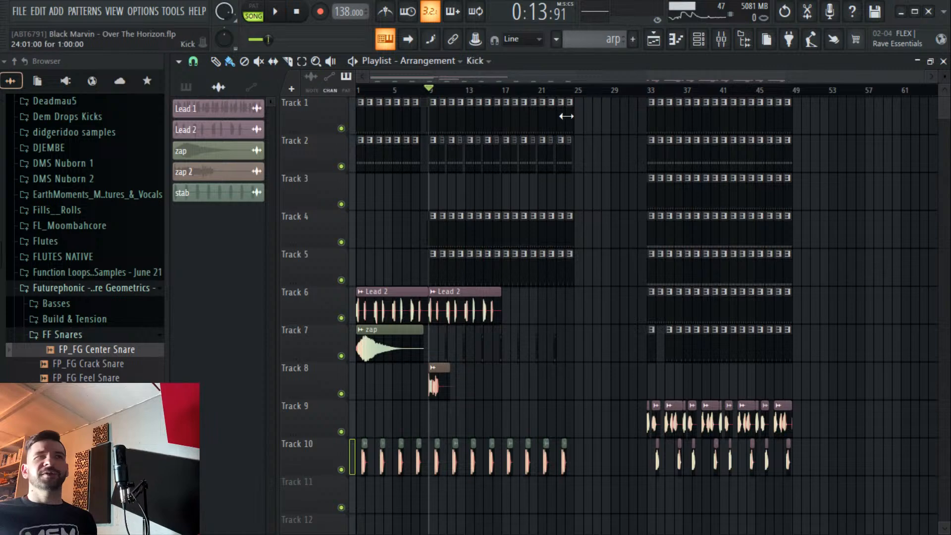
pyautogui.moveTo(590, 109)
pyautogui.mouseDown()
pyautogui.moveTo(624, 118)
pyautogui.moveTo(605, 128)
pyautogui.moveTo(646, 117)
pyautogui.mouseUp()
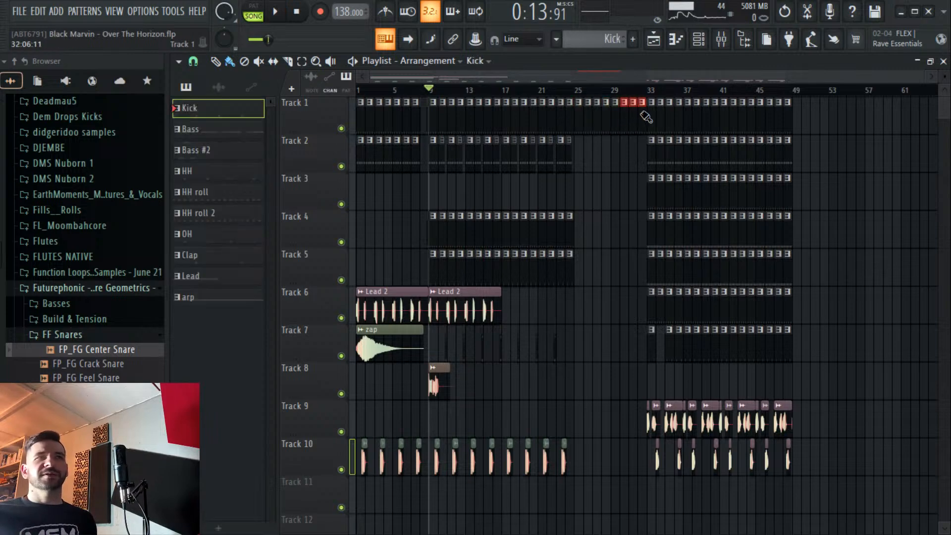
# Copy the Track 2 bass clips from bar 9 onward to Track 8 at bar 25, and delete the copies past bar 32.
pyautogui.moveTo(592, 135); pyautogui.dragTo(433, 210)
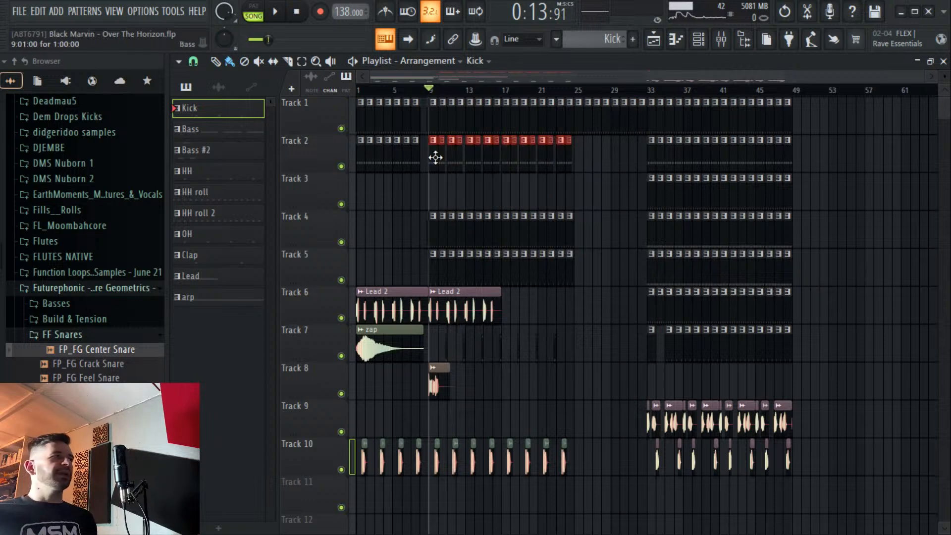
pyautogui.moveTo(434, 159); pyautogui.dragTo(573, 403)
pyautogui.rightClick(702, 382)
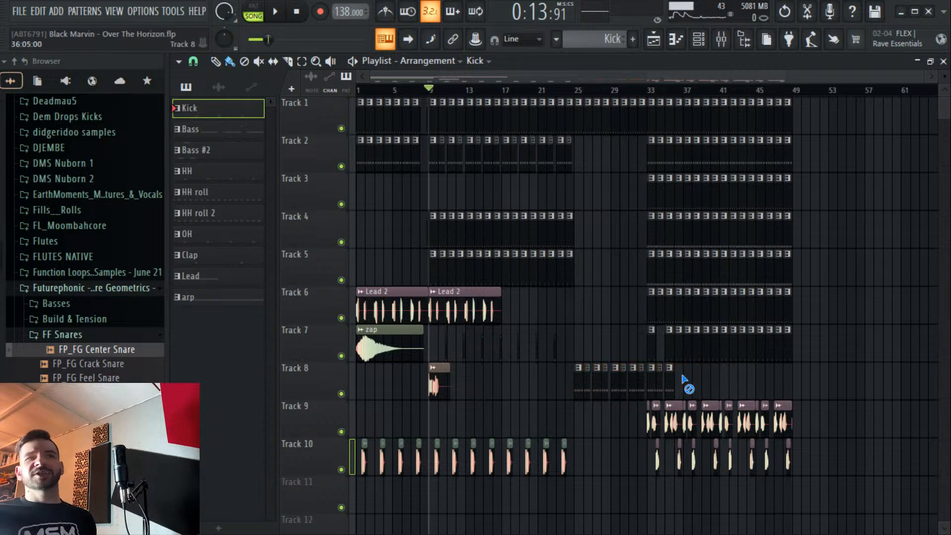
pyautogui.rightClick(685, 382)
pyautogui.rightClick(663, 384)
pyautogui.rightClick(654, 379)
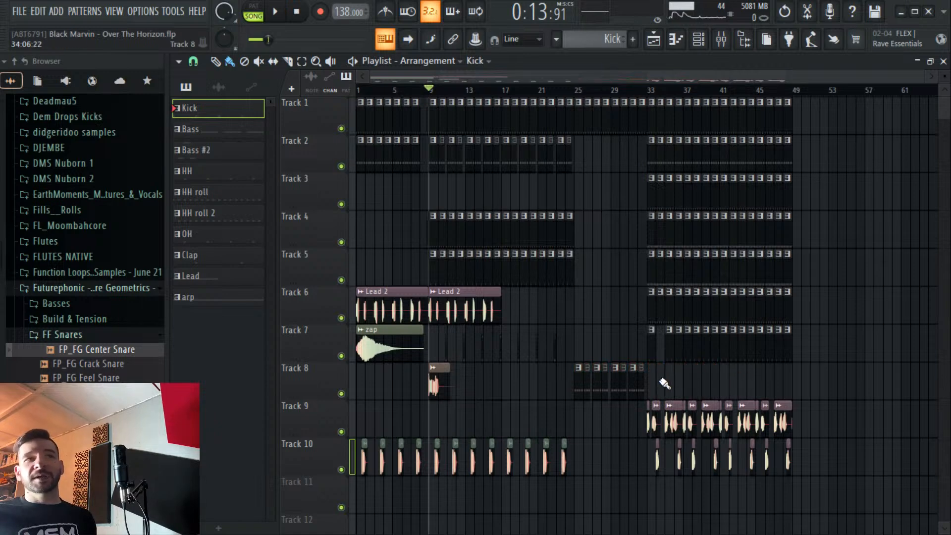
pyautogui.click(557, 389)
pyautogui.rightClick(559, 391)
# Select the copied bass clips in bars 25 to 32 on Track 8 and move them up to Track 2.
pyautogui.moveTo(582, 390); pyautogui.dragTo(646, 384)
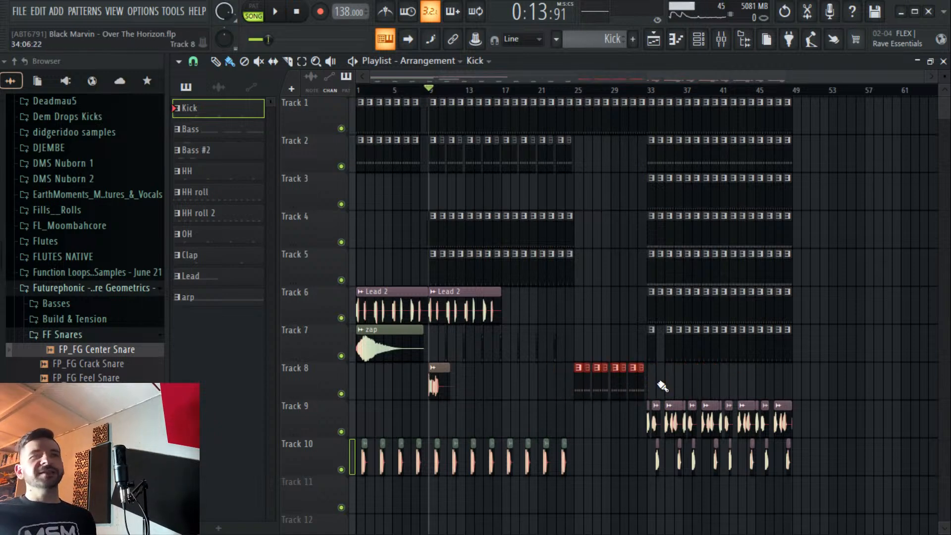
pyautogui.hotkey('shift', 'Up')
pyautogui.hotkey('shift', 'Up')
pyautogui.hotkey('shift', 'Up')
pyautogui.hotkey('shift', 'Up')
pyautogui.hotkey('shift', 'Up')
pyautogui.hotkey('shift', 'Up')
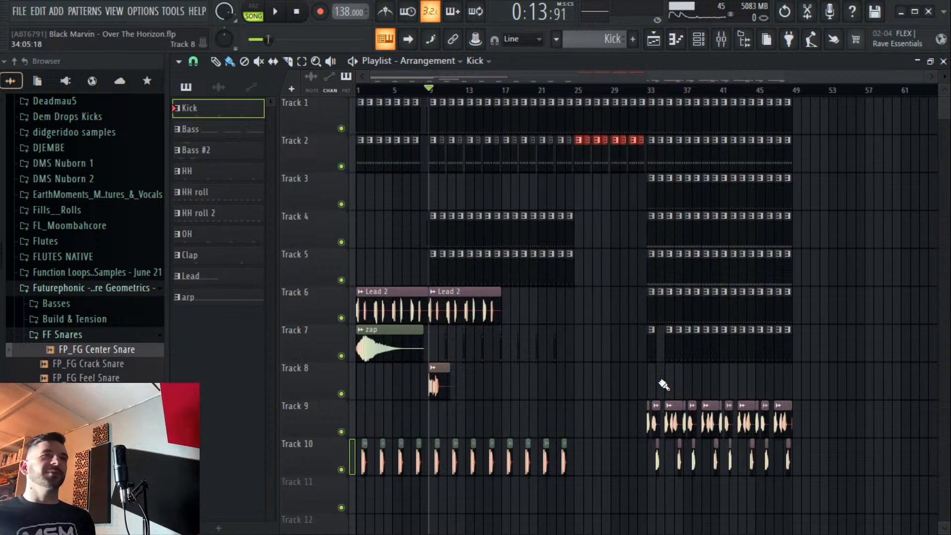
# Extend the HH and Clap clips on Tracks 4 and 5 through bar 32, and copy the Track 7 Bass #2 clips to Track 8.
pyautogui.moveTo(626, 212); pyautogui.dragTo(580, 241)
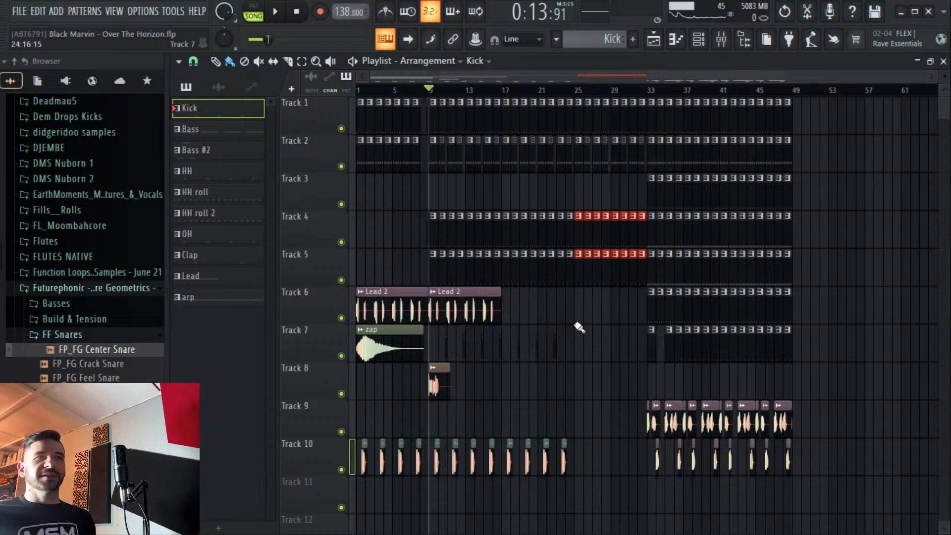
pyautogui.moveTo(582, 325); pyautogui.dragTo(443, 350)
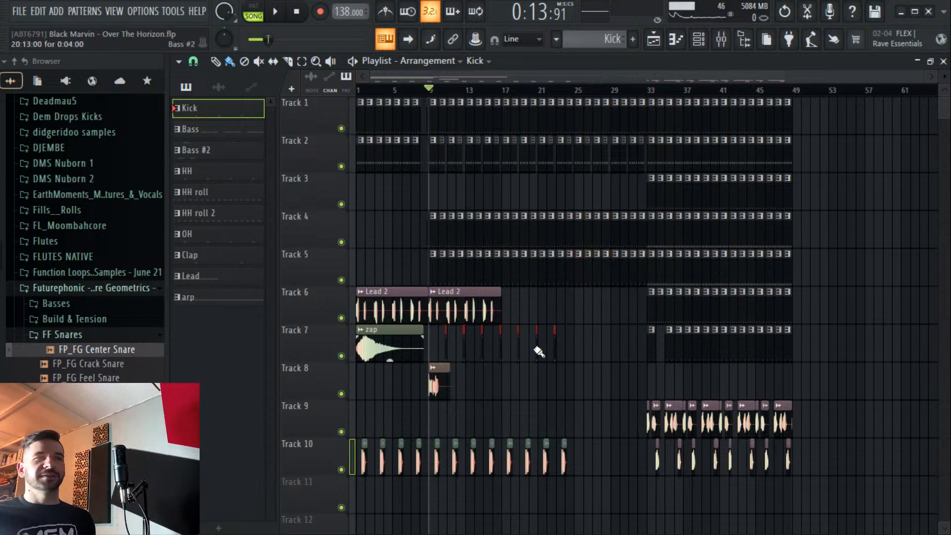
pyautogui.moveTo(537, 347); pyautogui.dragTo(679, 394)
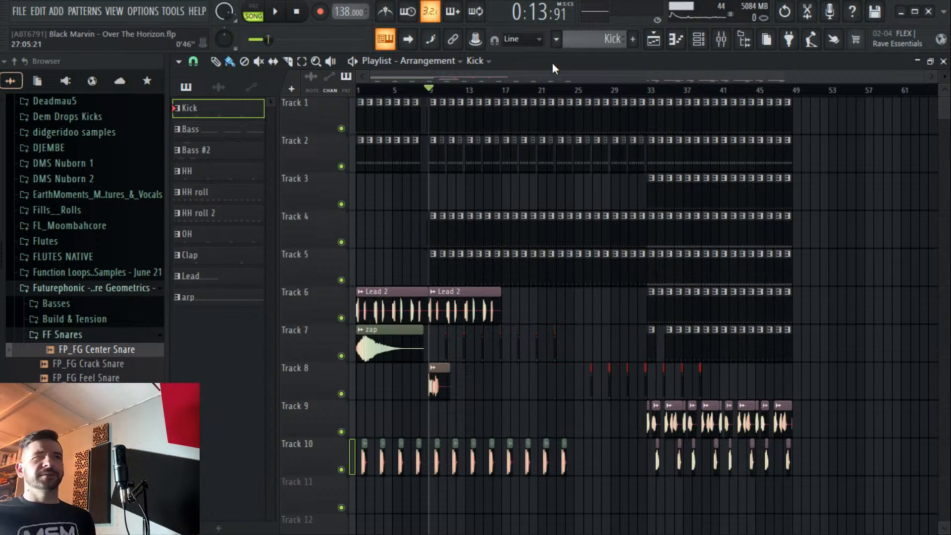
# Shift the copied Bass #2 clips on Track 8 two bars earlier so the first sits in bar 24, and save the project.
pyautogui.scroll(3, 542, 102)
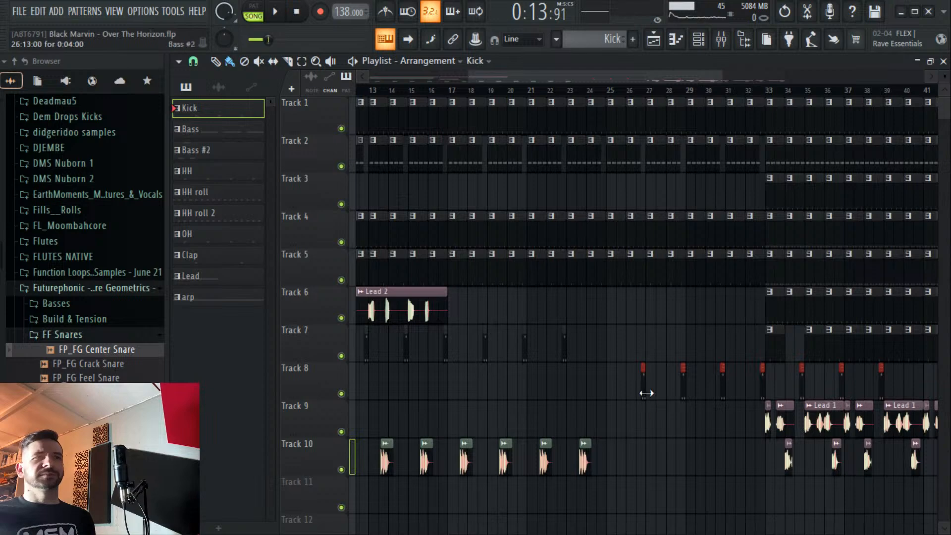
pyautogui.moveTo(647, 390); pyautogui.dragTo(603, 384)
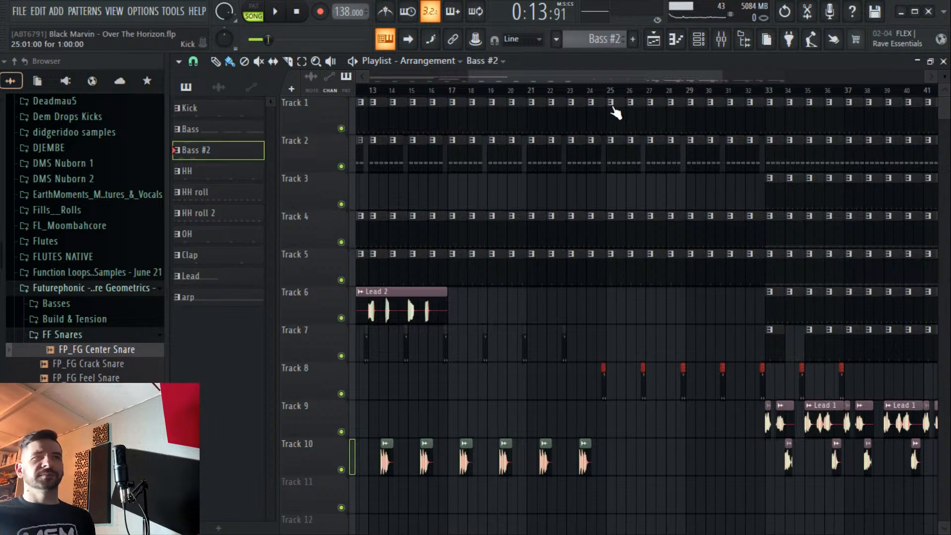
pyautogui.scroll(2, 614, 104)
pyautogui.scroll(-3, 612, 101)
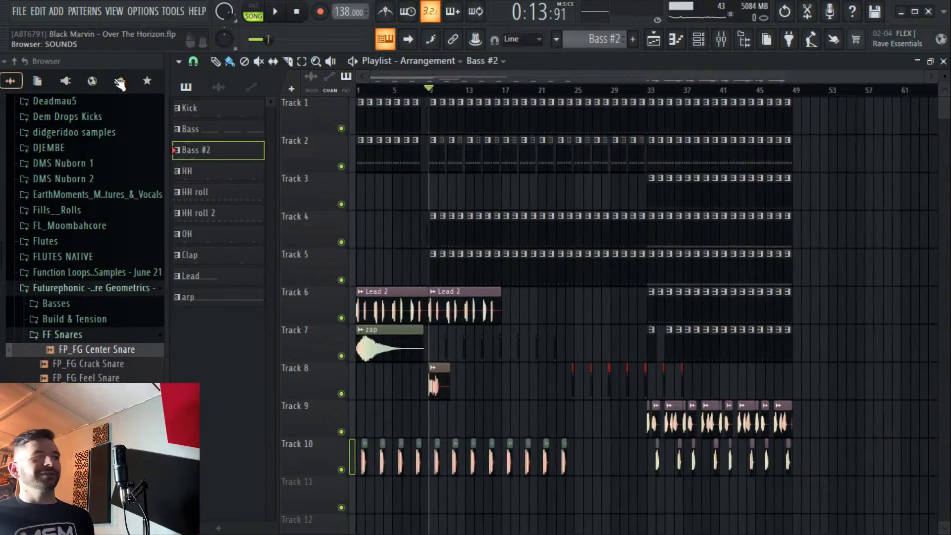
pyautogui.click(18, 11)
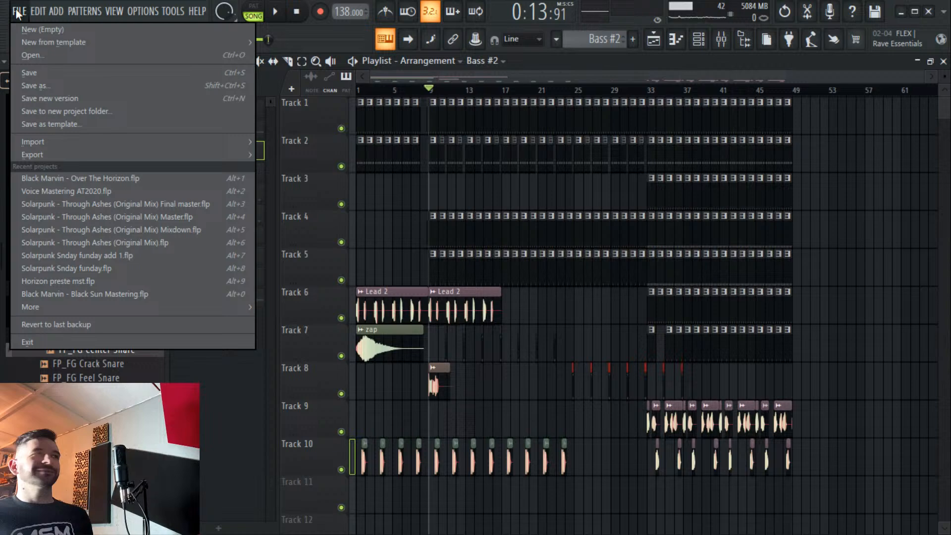
pyautogui.click(51, 71)
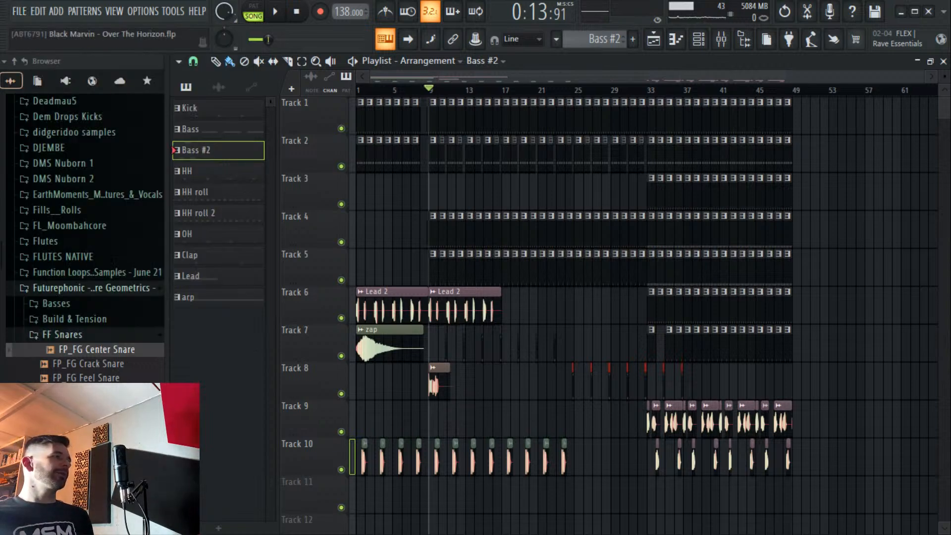
# Copy the last four stab clips on Track 10 into bars 25 to 32.
pyautogui.click(575, 91)
pyautogui.hscroll(3, 600, 82)
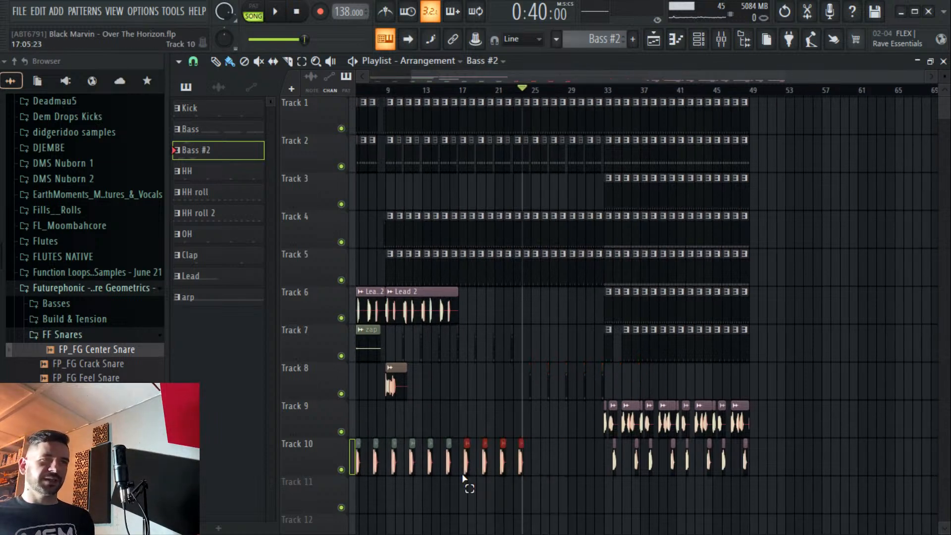
pyautogui.moveTo(539, 462); pyautogui.dragTo(594, 461)
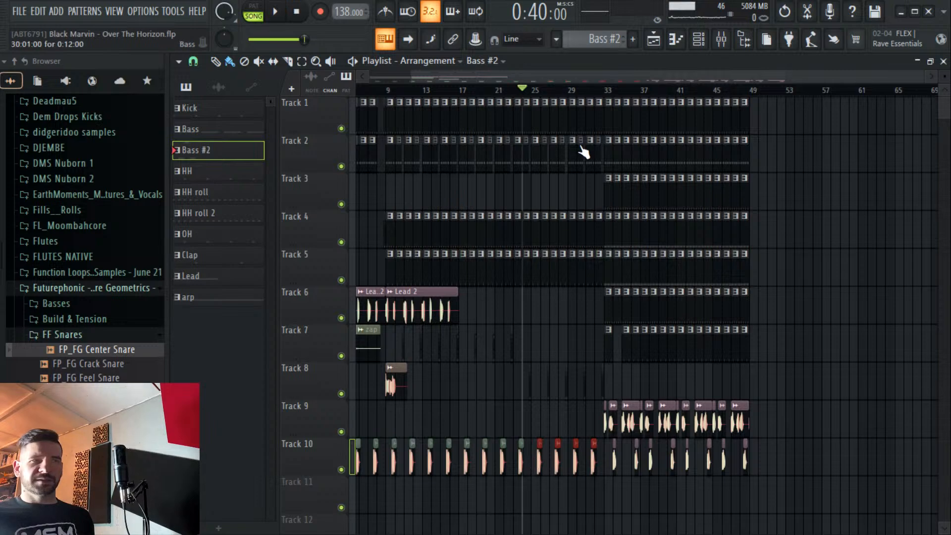
pyautogui.hscroll(-2, 564, 99)
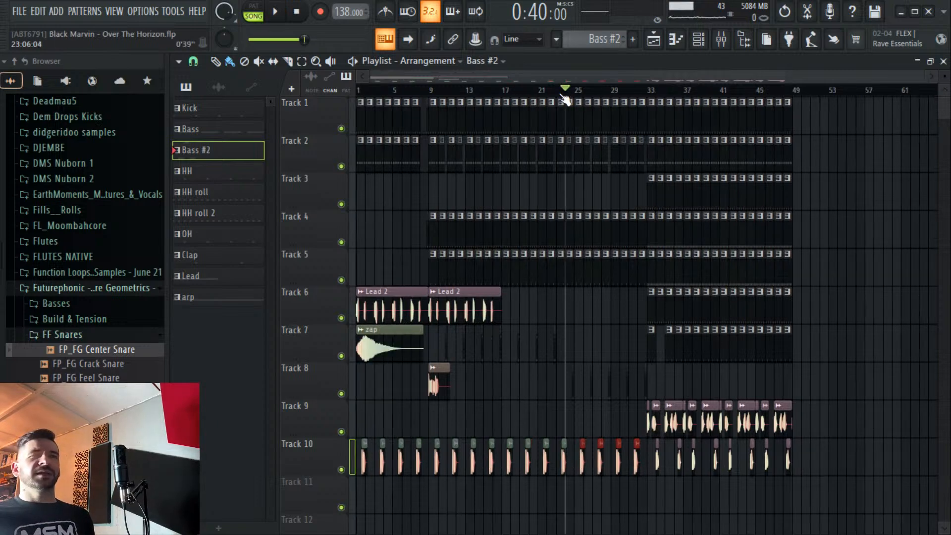
# Delete the second Lead 2 clip on Track 6 and move the first one past the arrangement to bar 54.
pyautogui.click(455, 89)
pyautogui.rightClick(497, 312)
pyautogui.moveTo(395, 292); pyautogui.dragTo(875, 289)
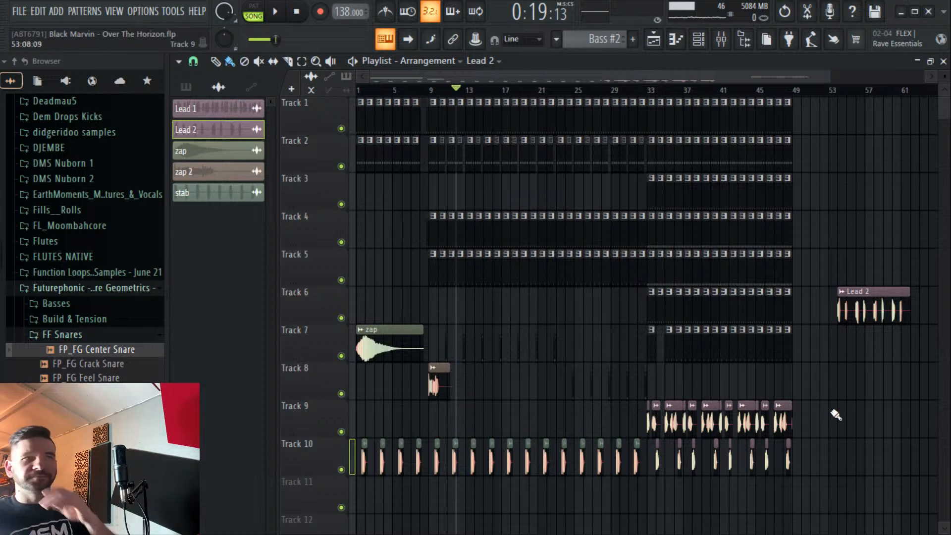
# Copy the Track 9 Lead 1 clips from bars 33 to 48 into bars 1 to 16, and repeat them through bar 32.
pyautogui.moveTo(839, 414); pyautogui.dragTo(299, 415)
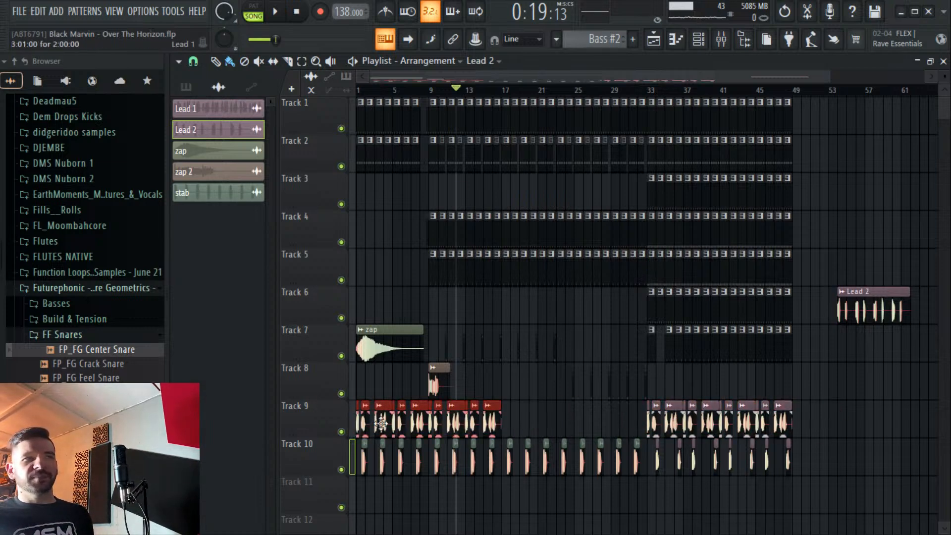
pyautogui.moveTo(382, 423); pyautogui.dragTo(524, 428)
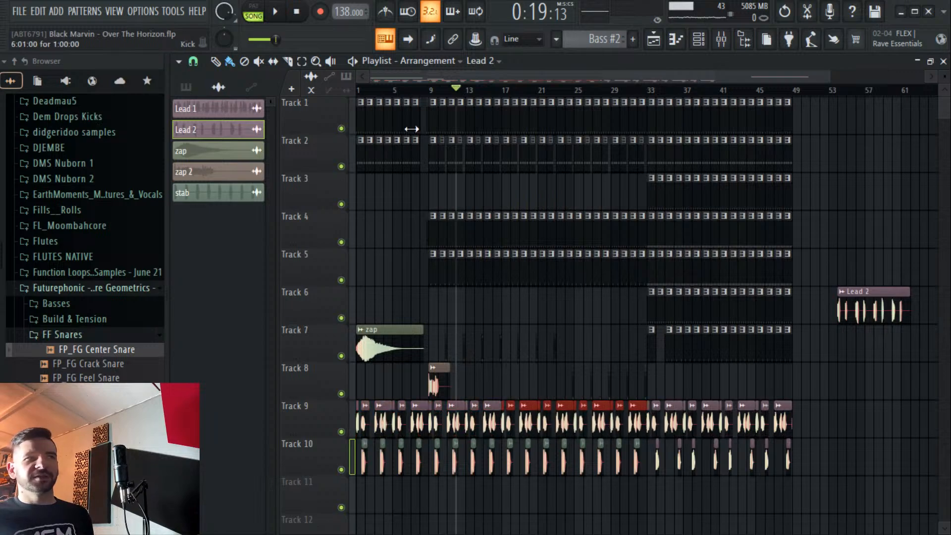
# Fill the bar 8 gap on Tracks 1 and 2 with Kick and Bass clips, and clear the Kick in bar 16.
pyautogui.scroll(-3, 427, 94)
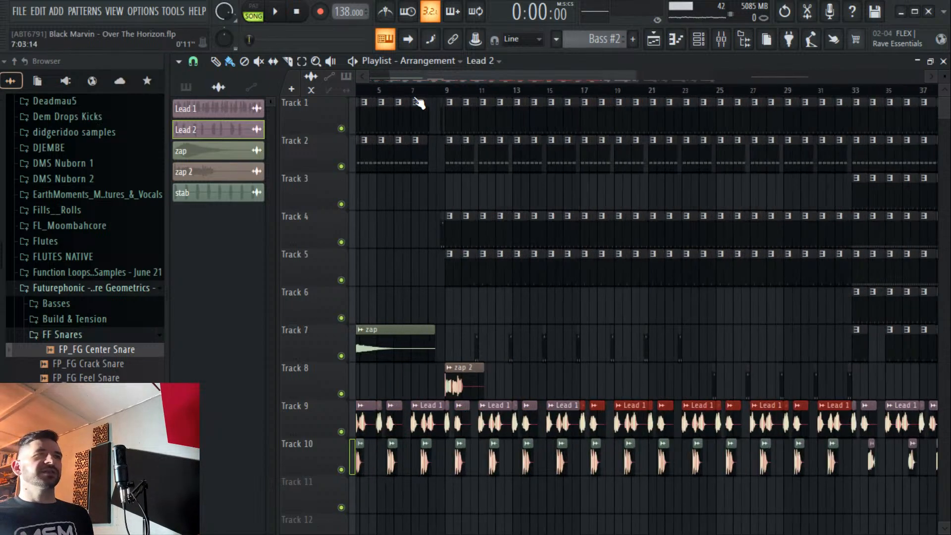
pyautogui.click(418, 101)
pyautogui.scroll(3, 418, 101)
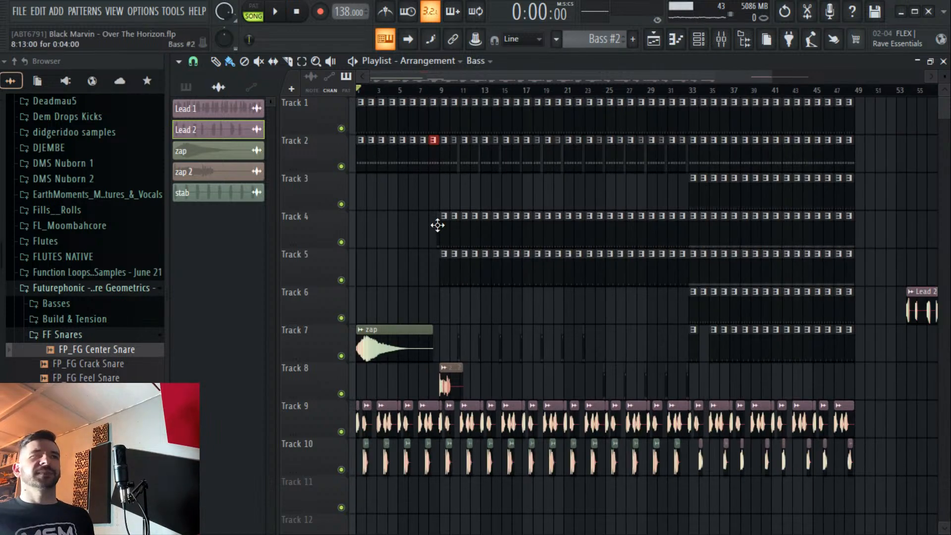
pyautogui.scroll(2, 438, 90)
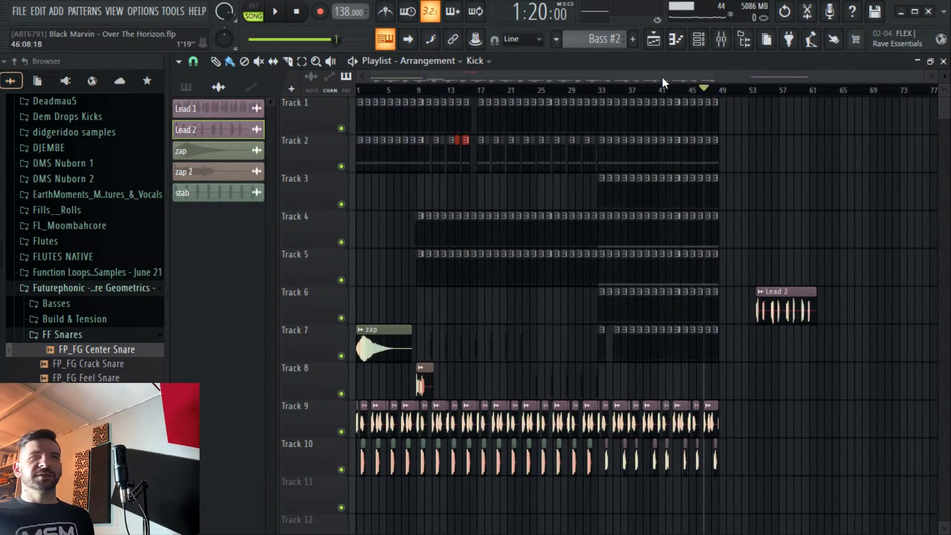
# Play the arrangement from bar 47 and inspect the clips around bar 33.
pyautogui.moveTo(661, 78); pyautogui.dragTo(821, 124)
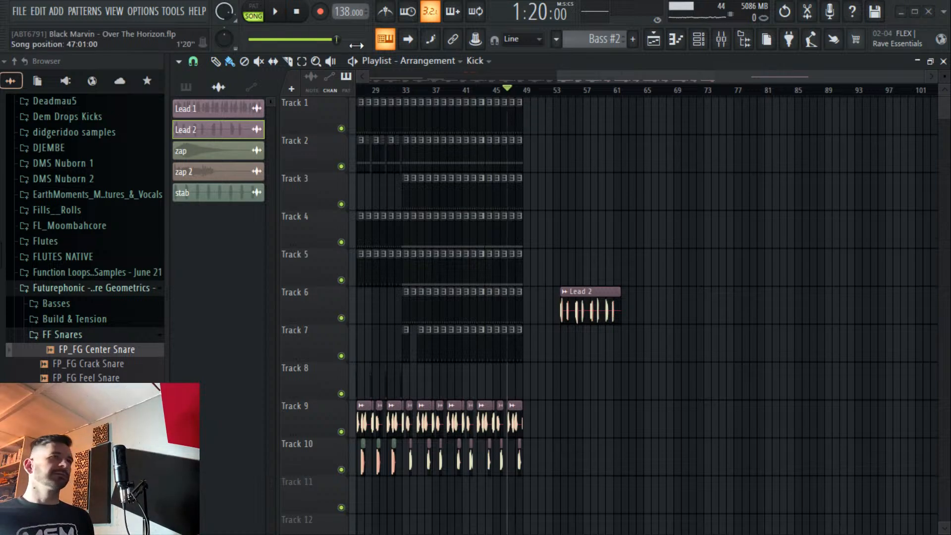
pyautogui.click(276, 12)
pyautogui.scroll(5, 569, 94)
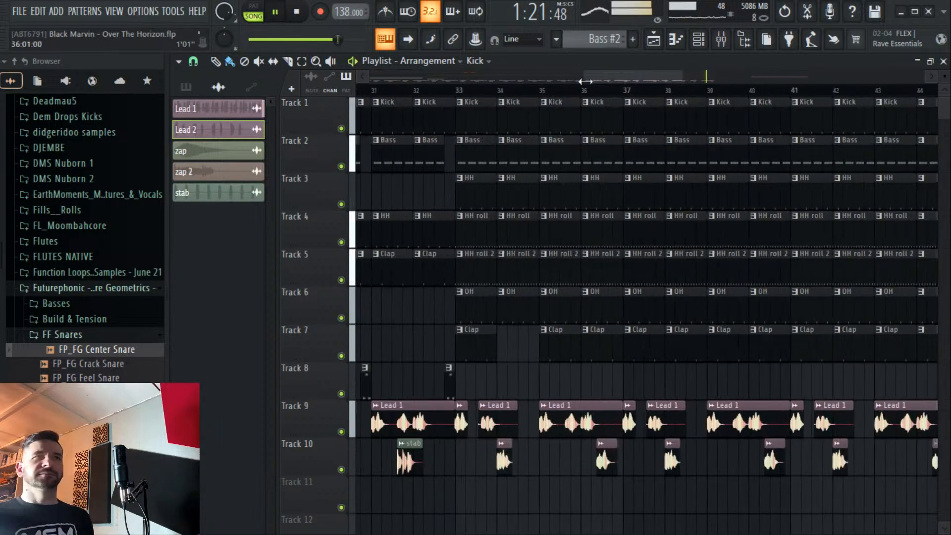
# Play the transition into bar 33 and fill the bar 34 gap on Track 7 with a Clap clip.
pyautogui.scroll(-5, 508, 99)
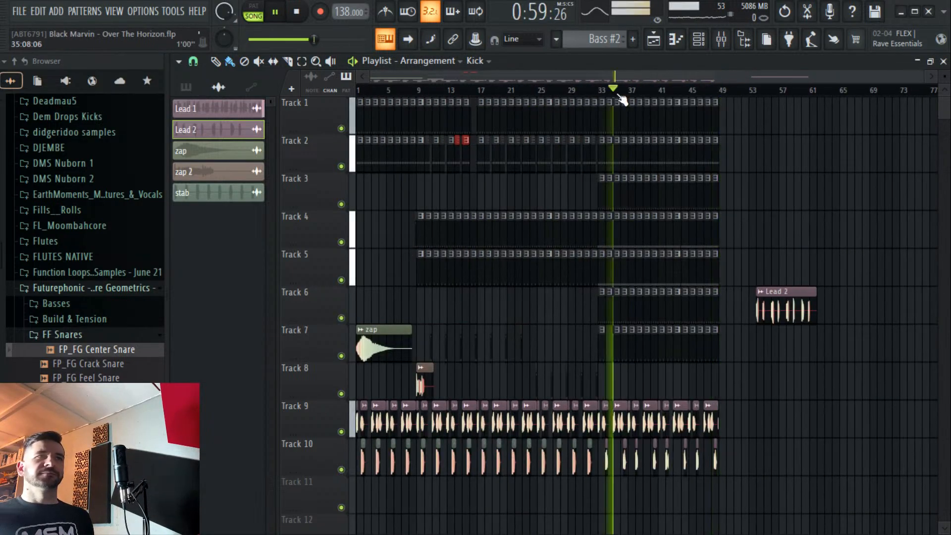
pyautogui.scroll(3, 569, 90)
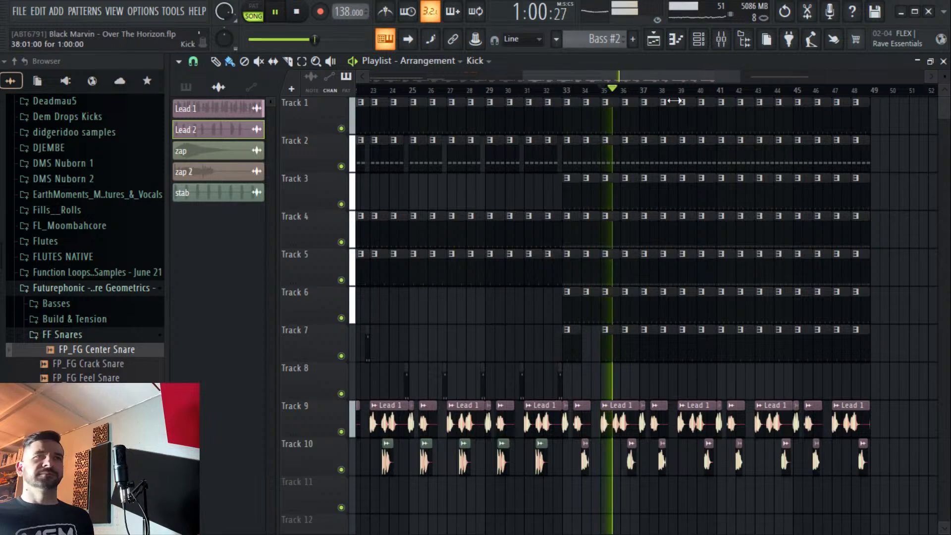
pyautogui.scroll(1, 688, 101)
pyautogui.scroll(1, 621, 89)
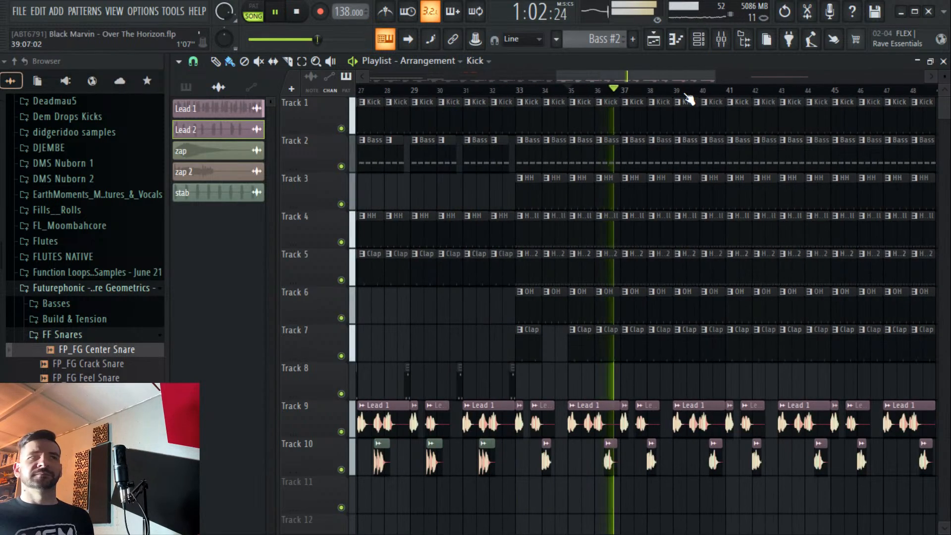
pyautogui.click(503, 92)
pyautogui.scroll(2, 505, 114)
pyautogui.click(592, 344)
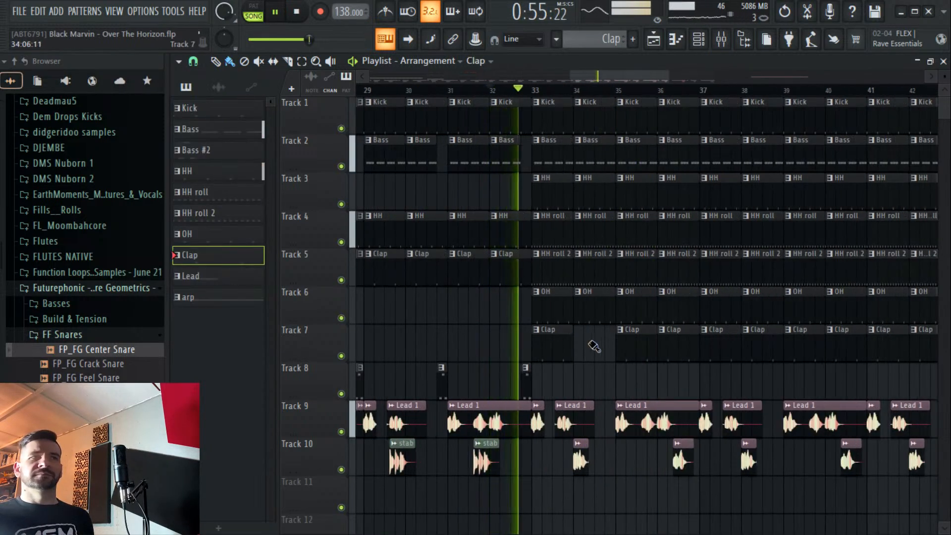
# Shorten the bar 32 Kick and Bass clips to the first beat, and delete the HH and Clap clips in that bar on Tracks 4 and 5.
pyautogui.click(498, 102)
pyautogui.scroll(2, 498, 99)
pyautogui.click(496, 93)
pyautogui.moveTo(555, 106); pyautogui.dragTo(505, 107)
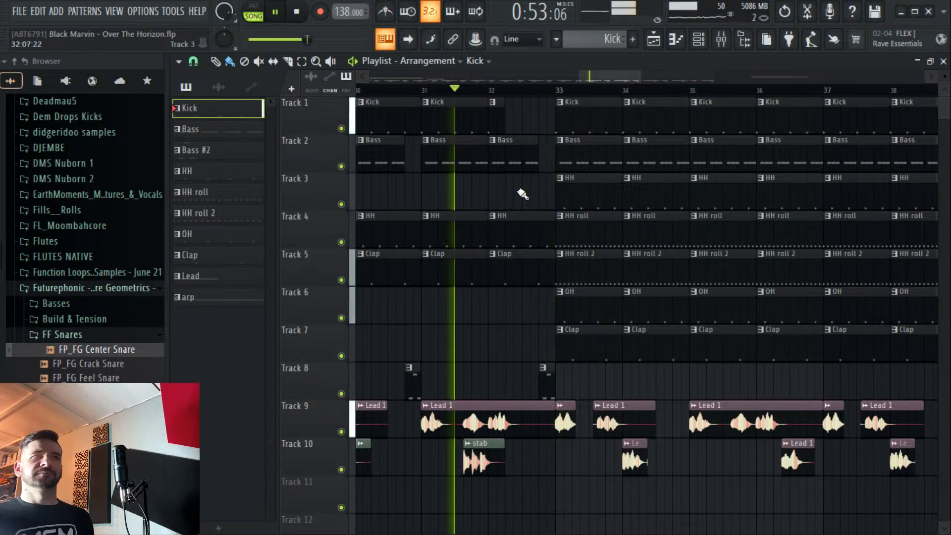
pyautogui.rightClick(523, 223)
pyautogui.rightClick(527, 260)
pyautogui.moveTo(538, 141); pyautogui.dragTo(505, 142)
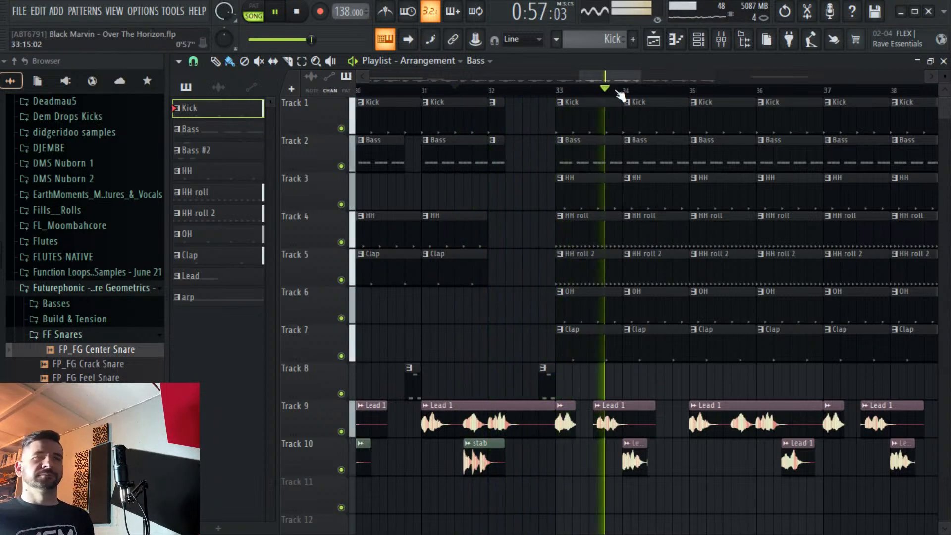
# Move the Lead 2 clip on Track 6 further past the arrangement to about bar 65.
pyautogui.scroll(-5, 619, 85)
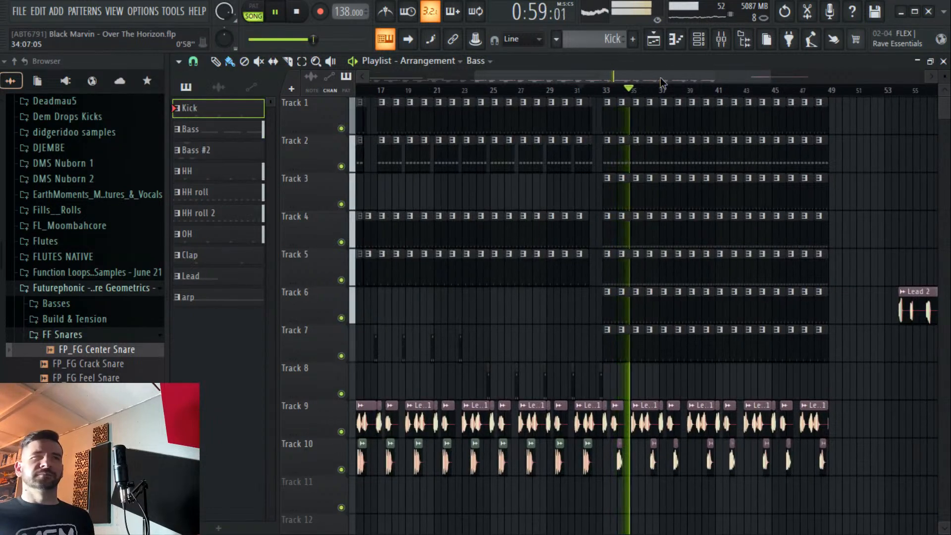
pyautogui.moveTo(625, 79); pyautogui.dragTo(728, 84)
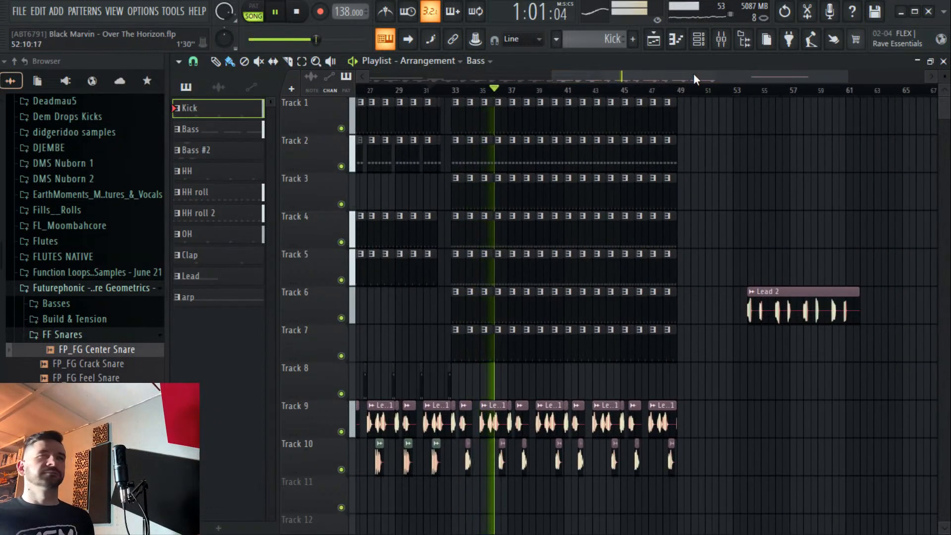
pyautogui.moveTo(657, 78); pyautogui.dragTo(687, 94)
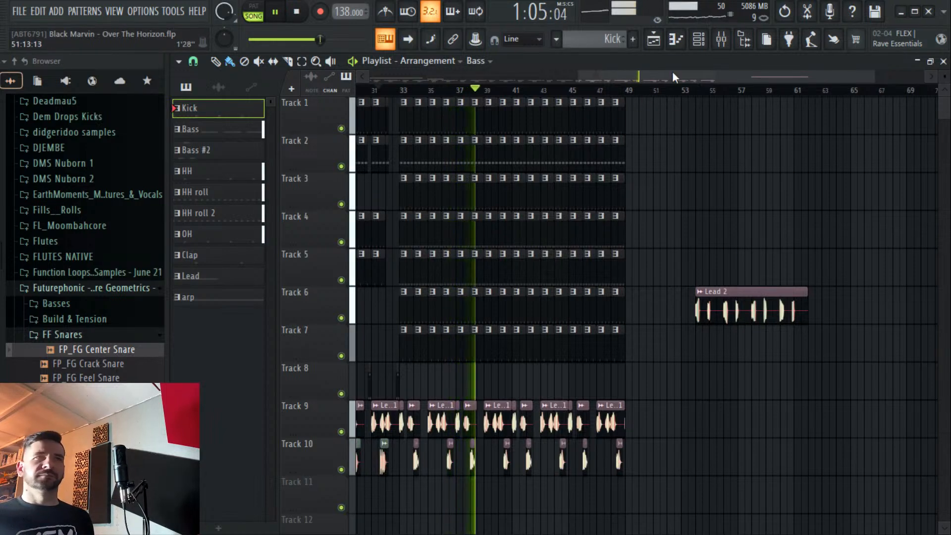
pyautogui.moveTo(673, 78); pyautogui.dragTo(714, 82)
pyautogui.moveTo(673, 305); pyautogui.dragTo(834, 305)
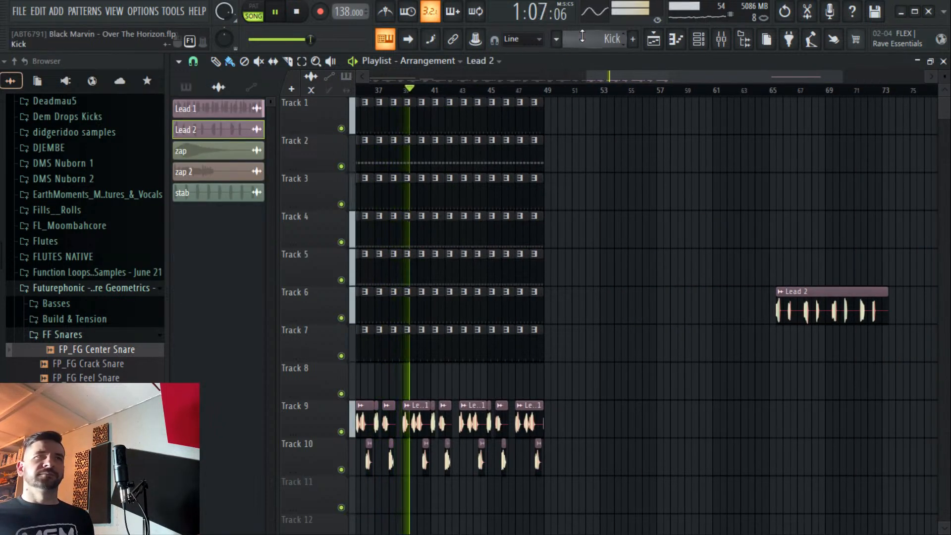
# Place the arp pattern on Track 8 at bar 49 and play the arrangement from just before it.
pyautogui.click(582, 36)
pyautogui.click(619, 157)
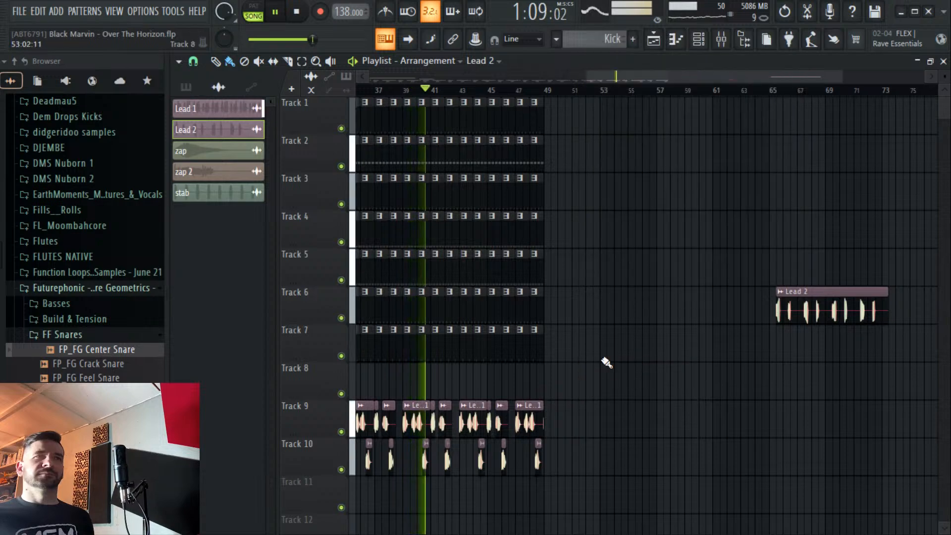
pyautogui.click(589, 39)
pyautogui.click(616, 159)
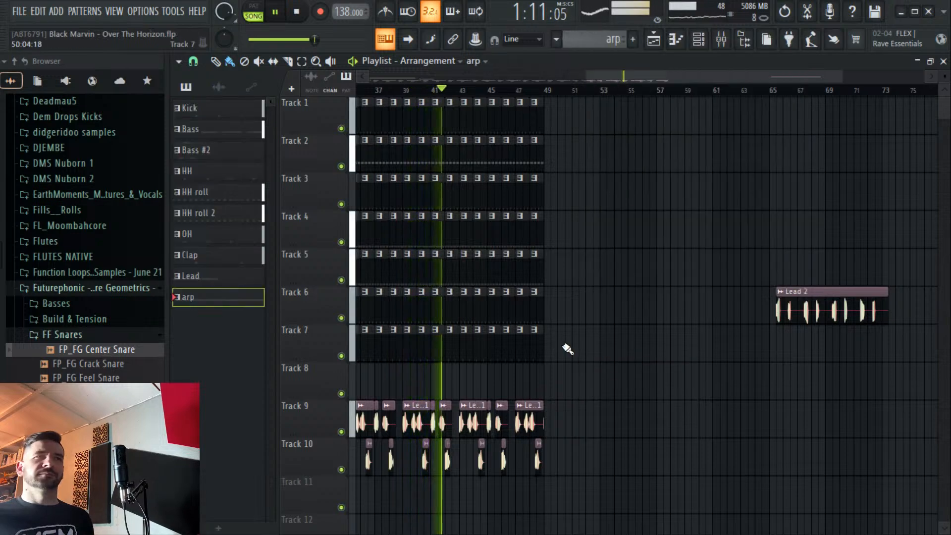
pyautogui.click(554, 376)
pyautogui.click(530, 90)
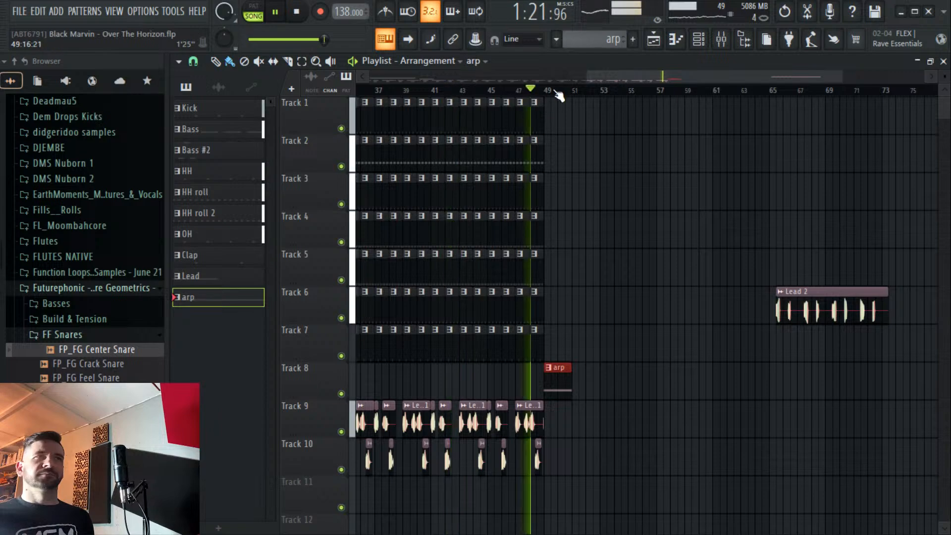
# Add two more arp clips on Track 8, at bars 51 and 53.
pyautogui.scroll(3, 559, 95)
pyautogui.click(603, 375)
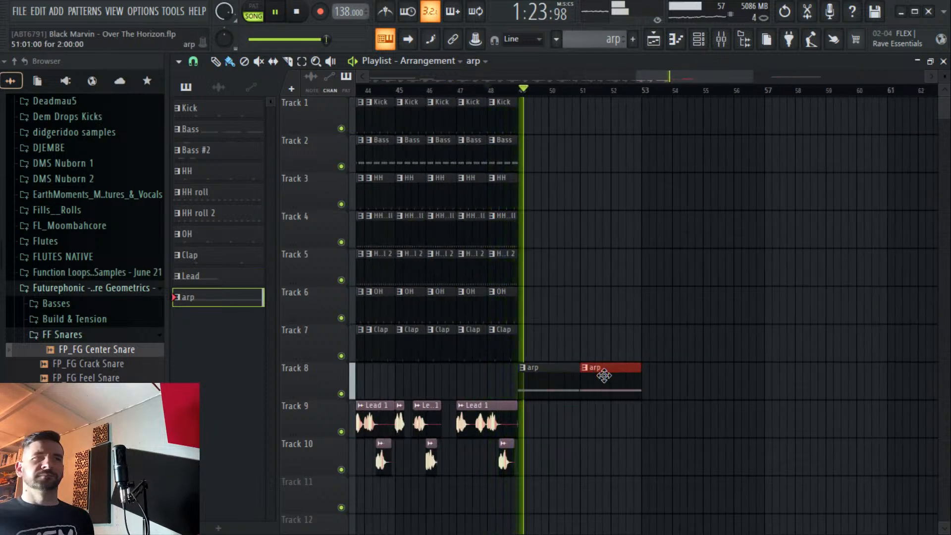
pyautogui.click(648, 375)
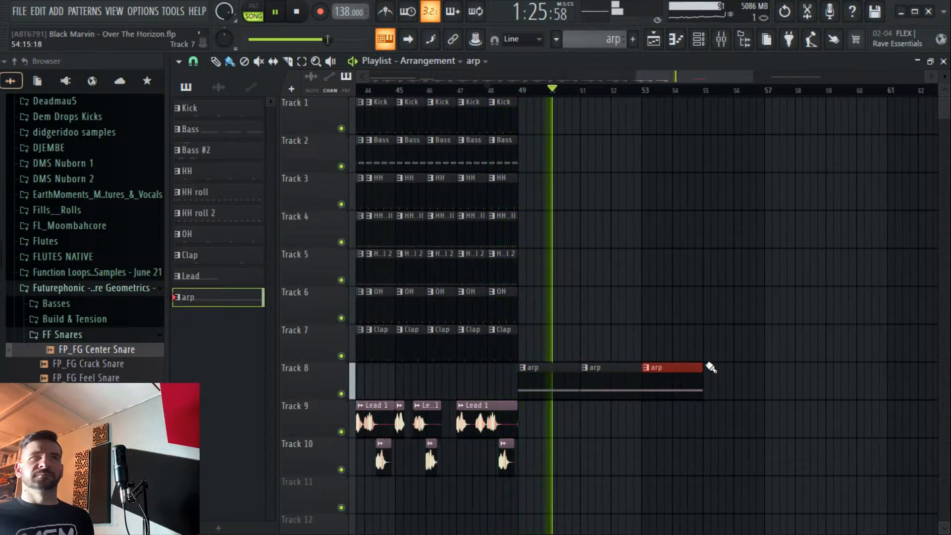
# Open the arp's Phase Plant instrument, audition its Sequence presets in pattern playback and bring up the preset browser.
pyautogui.press('F6')
pyautogui.click(524, 365)
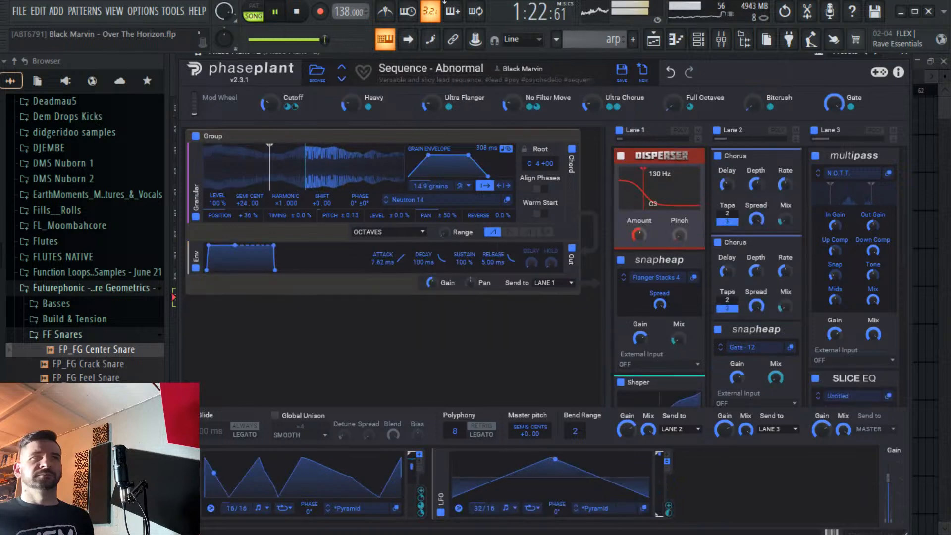
pyautogui.click(261, 11)
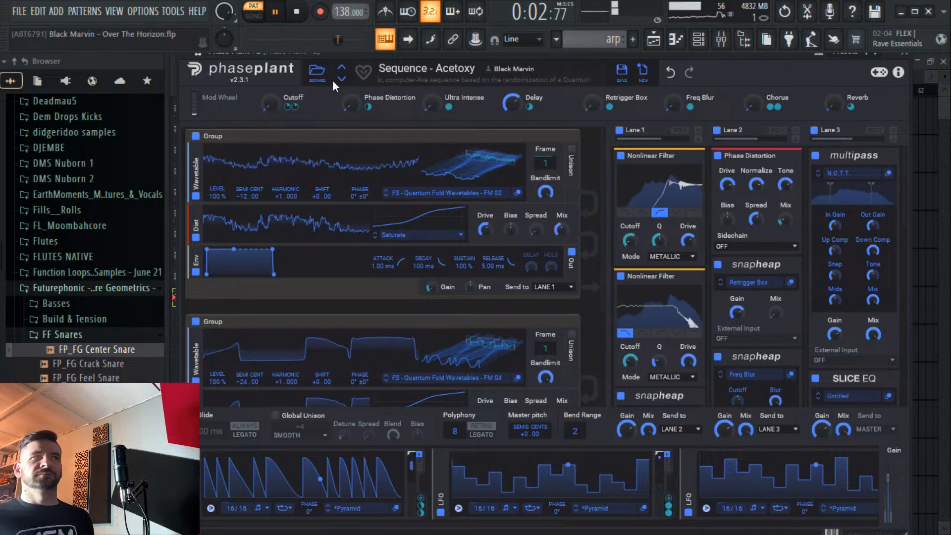
pyautogui.press('space')
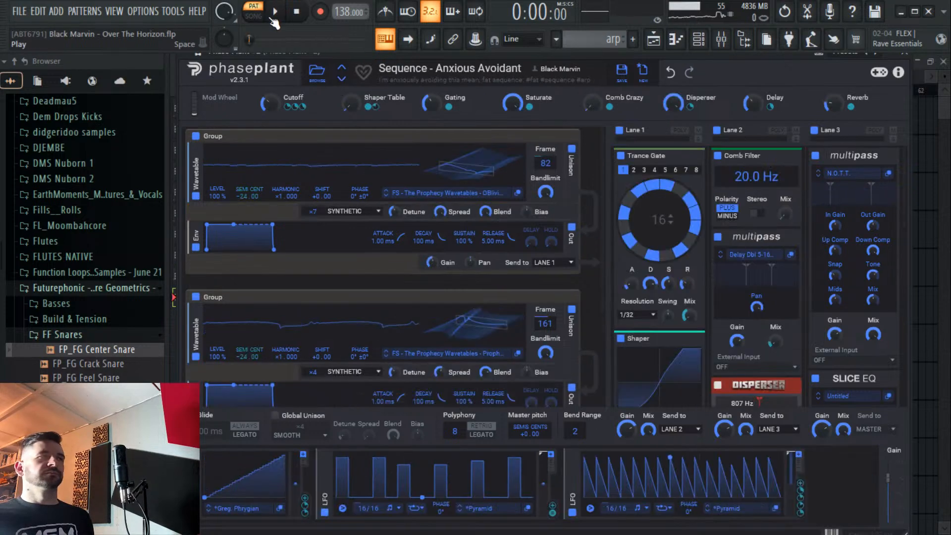
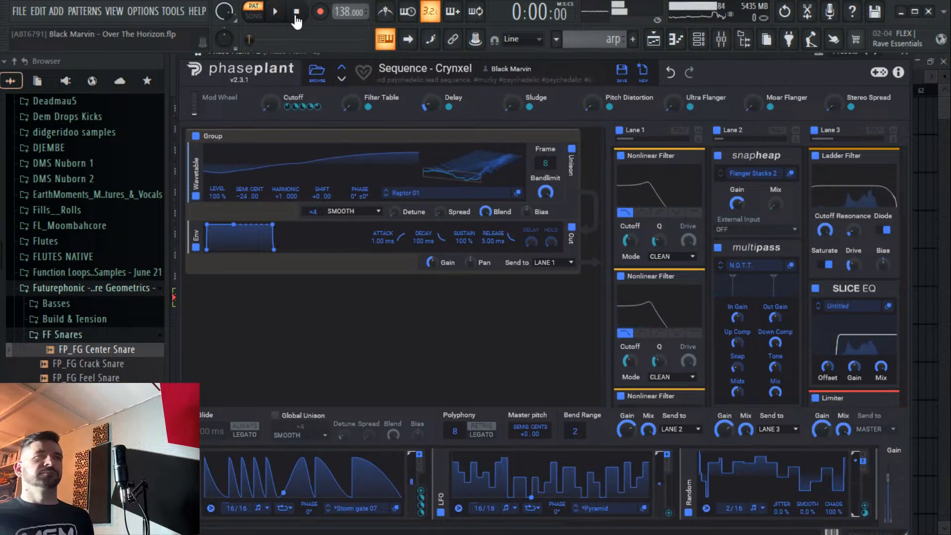
pyautogui.press('space')
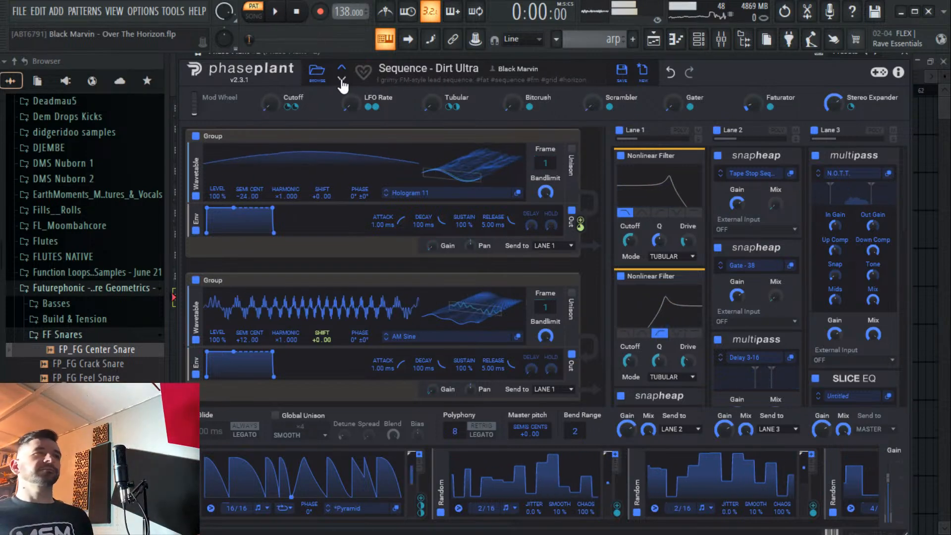
pyautogui.click(301, 25)
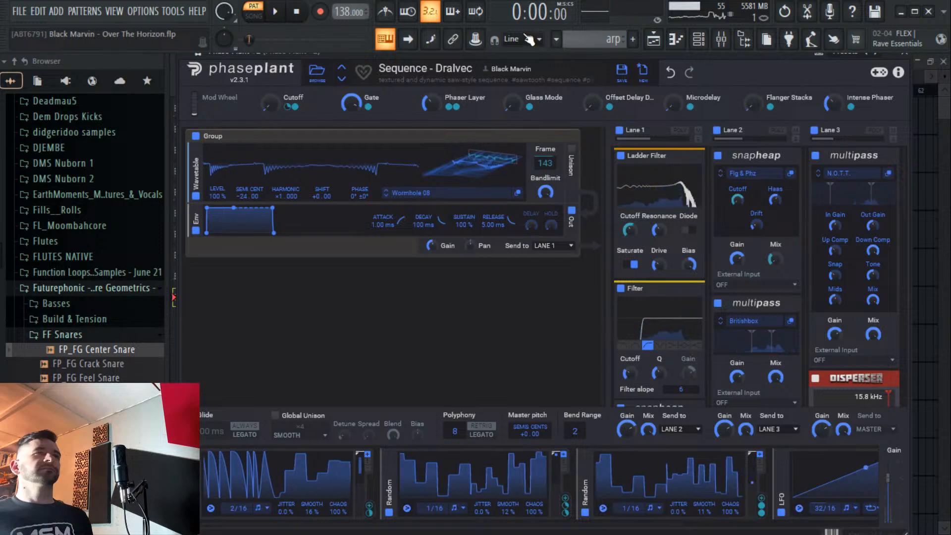
pyautogui.click(317, 73)
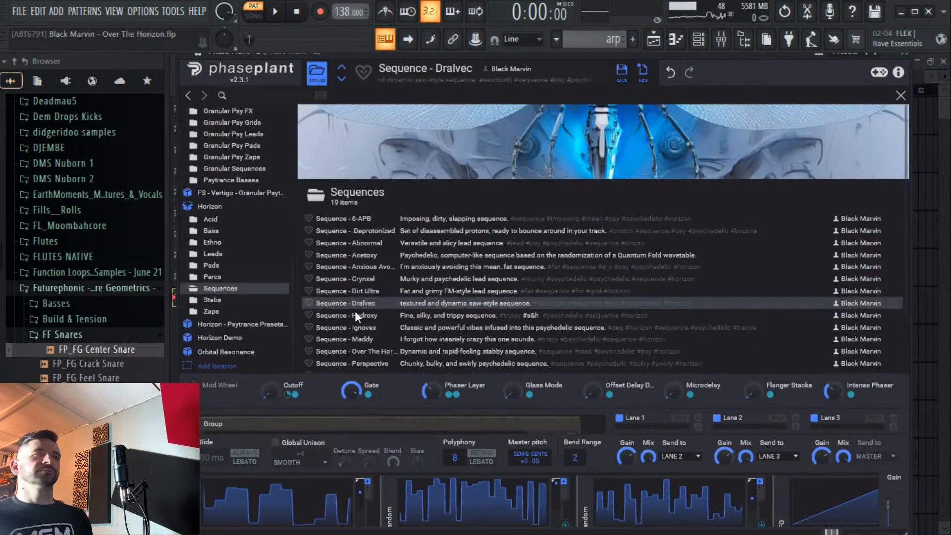
# Return to the playlist, play the song from bar 49 and add an arp clip on Track 8 at bar 55.
pyautogui.click(687, 42)
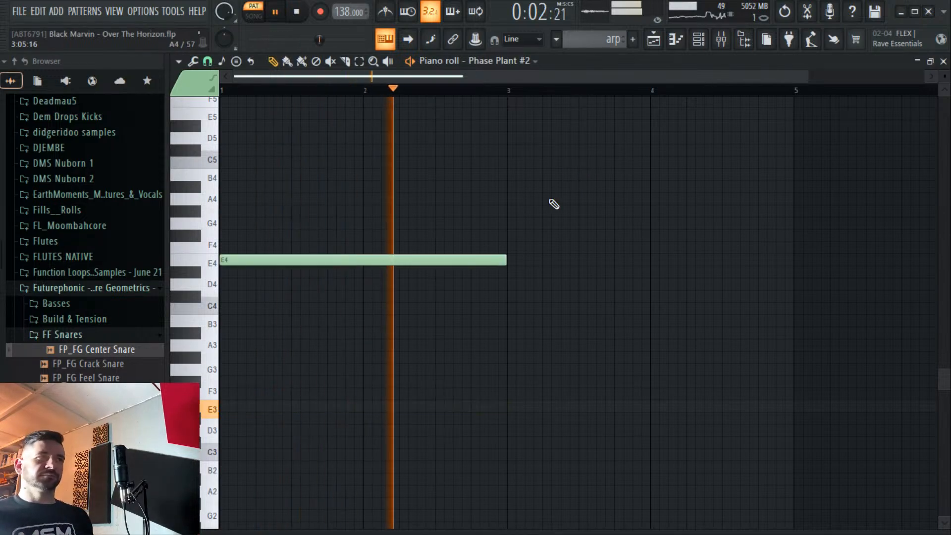
pyautogui.click(655, 40)
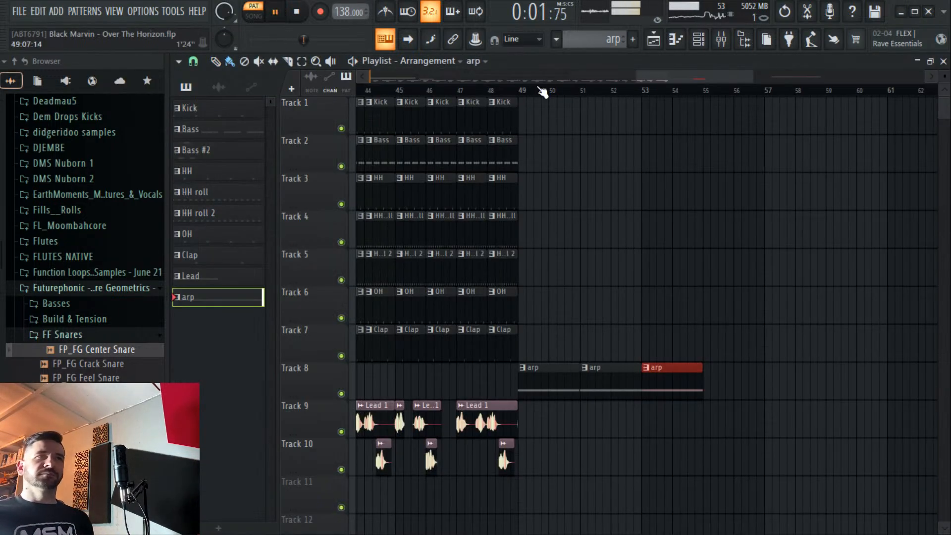
pyautogui.click(508, 92)
pyautogui.scroll(1, 515, 91)
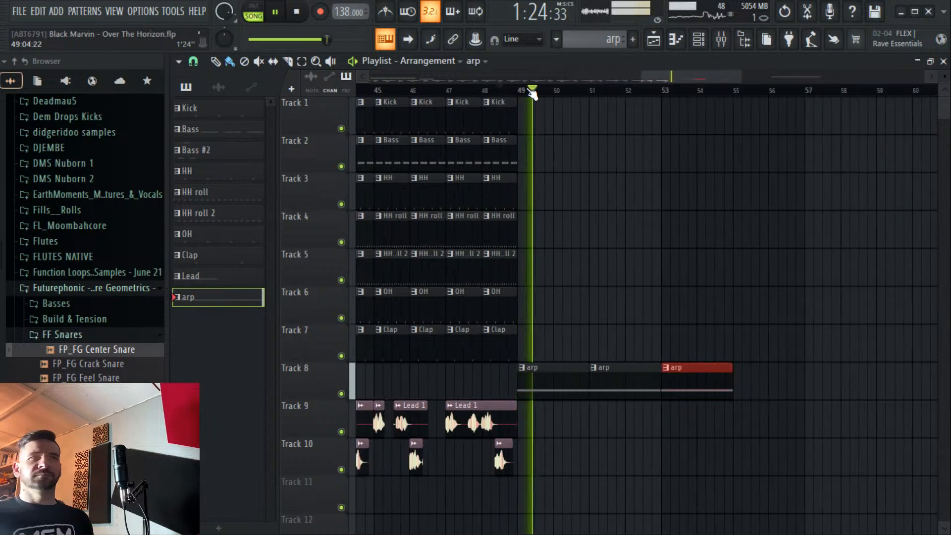
pyautogui.click(732, 376)
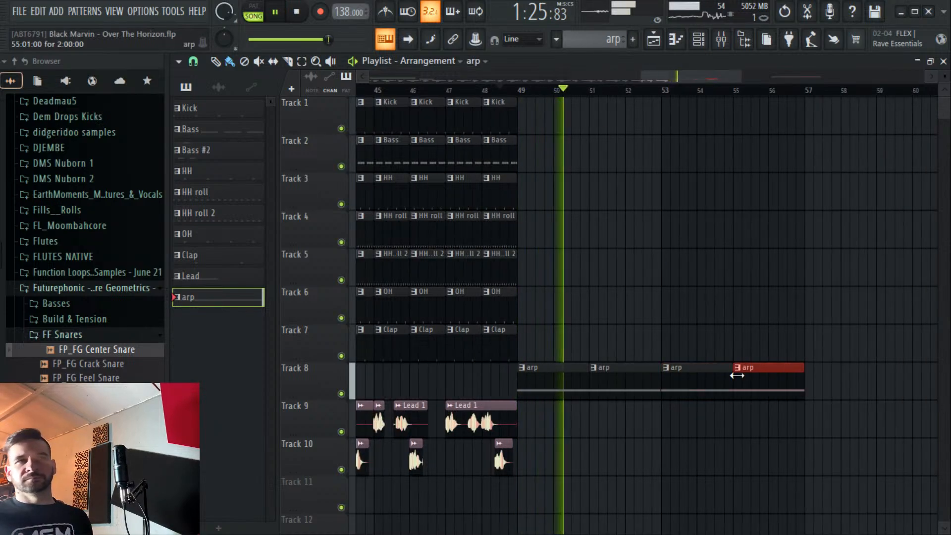
# Paint Kick clips on Track 1 from bar 57 to 61 and copy the last seven Bass and HH clips to bar 57.
pyautogui.click(493, 103)
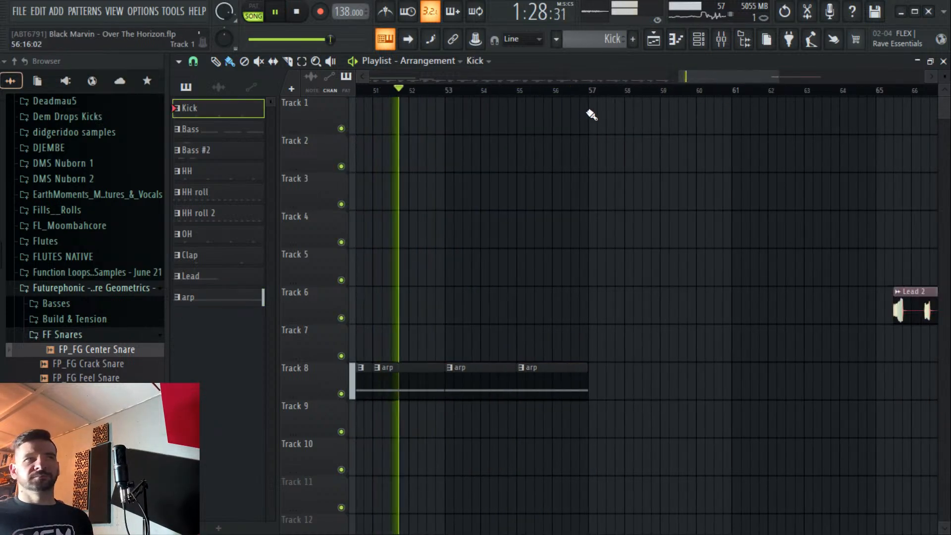
pyautogui.moveTo(592, 115); pyautogui.dragTo(742, 115)
pyautogui.scroll(-3, 643, 115)
pyautogui.moveTo(527, 136)
pyautogui.mouseDown()
pyautogui.moveTo(519, 170)
pyautogui.moveTo(435, 208)
pyautogui.mouseUp()
pyautogui.moveTo(435, 165); pyautogui.dragTo(618, 165)
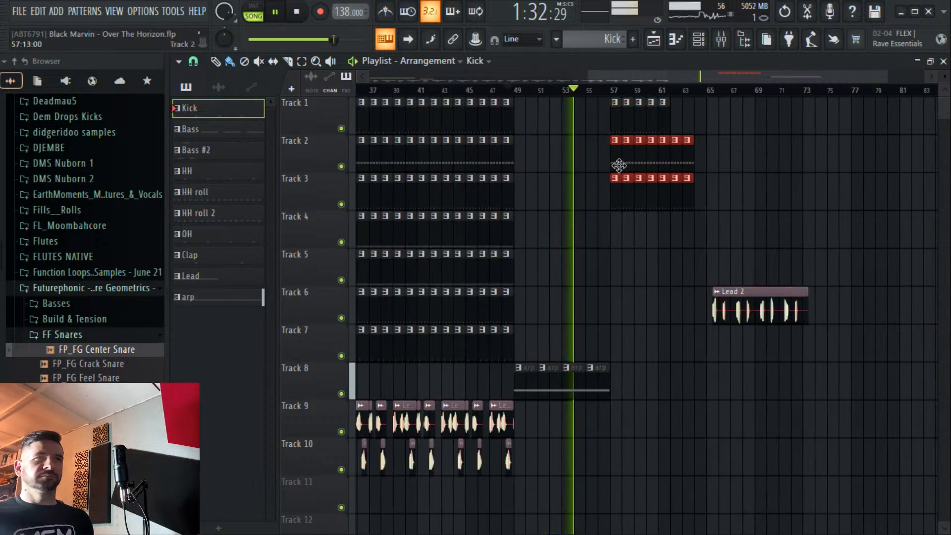
# Paint Clap clips on Track 7 from bar 57 through bar 64.
pyautogui.click(534, 229)
pyautogui.click(495, 254)
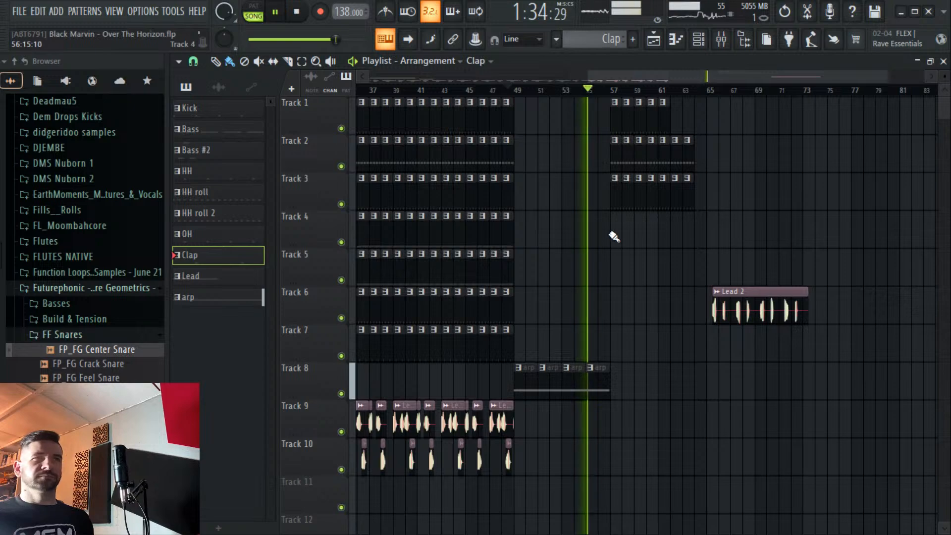
pyautogui.moveTo(614, 347); pyautogui.dragTo(701, 347)
# Paint arp clips on Track 8 from bar 57 through bar 64.
pyautogui.click(602, 384)
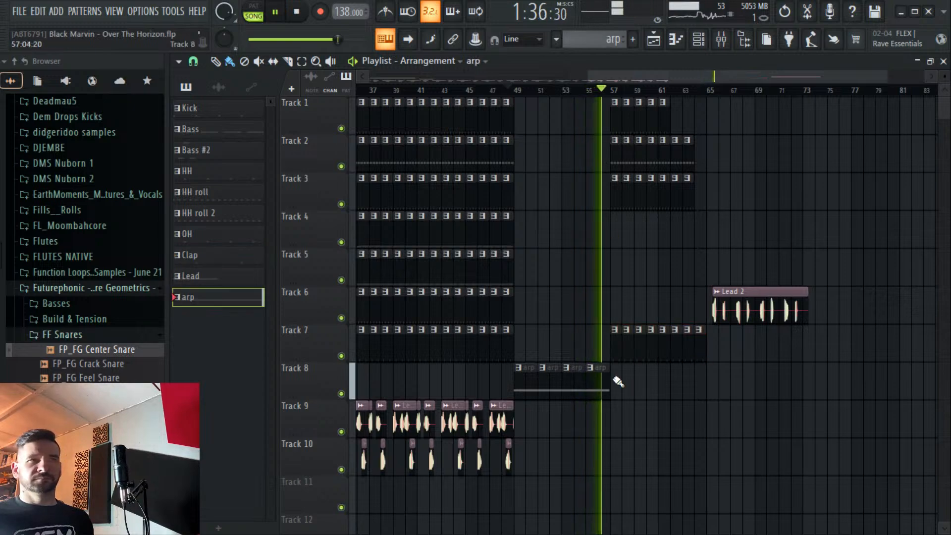
pyautogui.moveTo(618, 381); pyautogui.dragTo(690, 384)
pyautogui.scroll(2, 633, 99)
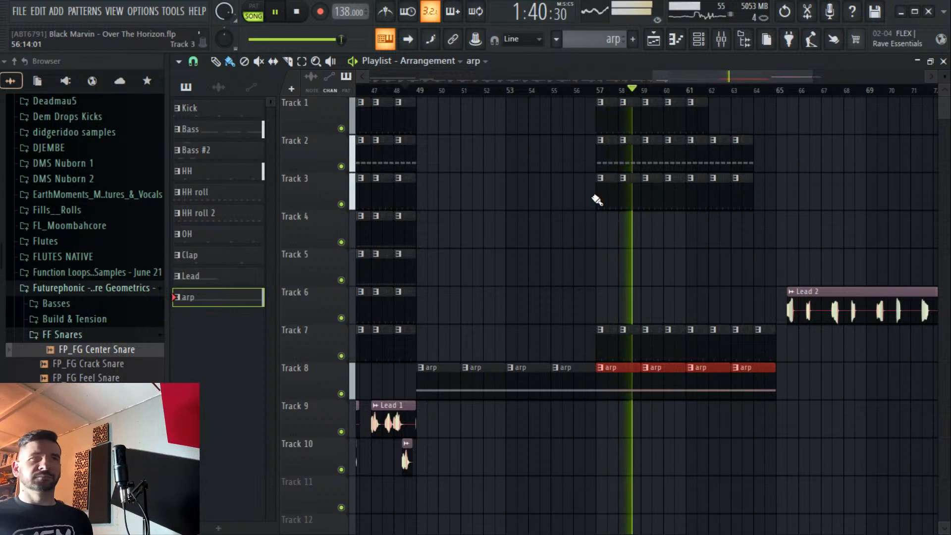
# Delete the copied HH clips on Track 3 and extend the Kick and Bass clips on Tracks 1 and 2 through bar 64.
pyautogui.rightClick(597, 199)
pyautogui.moveTo(705, 117); pyautogui.dragTo(758, 132)
pyautogui.click(749, 154)
pyautogui.press('space')
pyautogui.click(582, 94)
pyautogui.press('space')
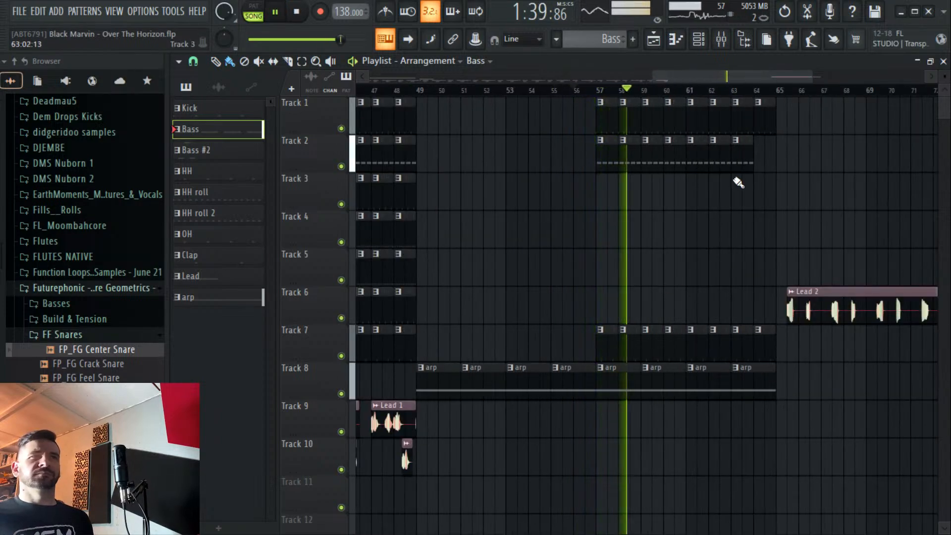
pyautogui.click(758, 149)
# Play from bar 49 and delete the Clap clips on Track 7 from bar 57 through bar 64.
pyautogui.click(423, 92)
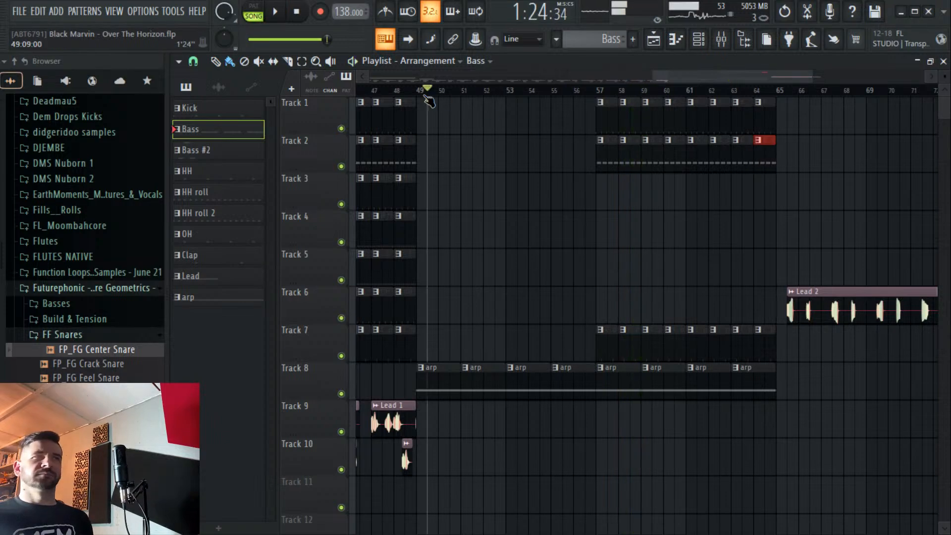
pyautogui.rightClick(632, 346)
pyautogui.rightClick(757, 347)
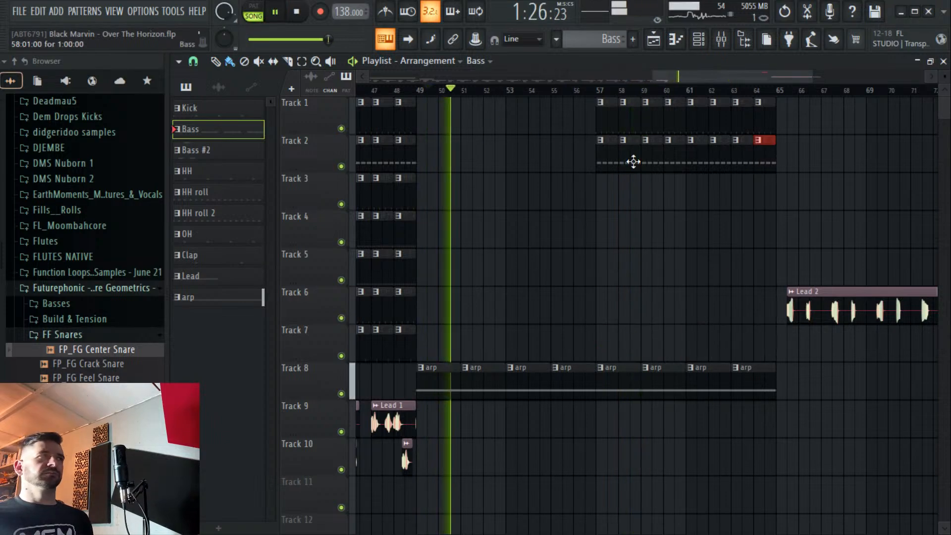
# Play back the transition into the kick and bass section from just before bar 57.
pyautogui.click(574, 91)
pyautogui.scroll(2, 577, 97)
pyautogui.scroll(-3, 577, 99)
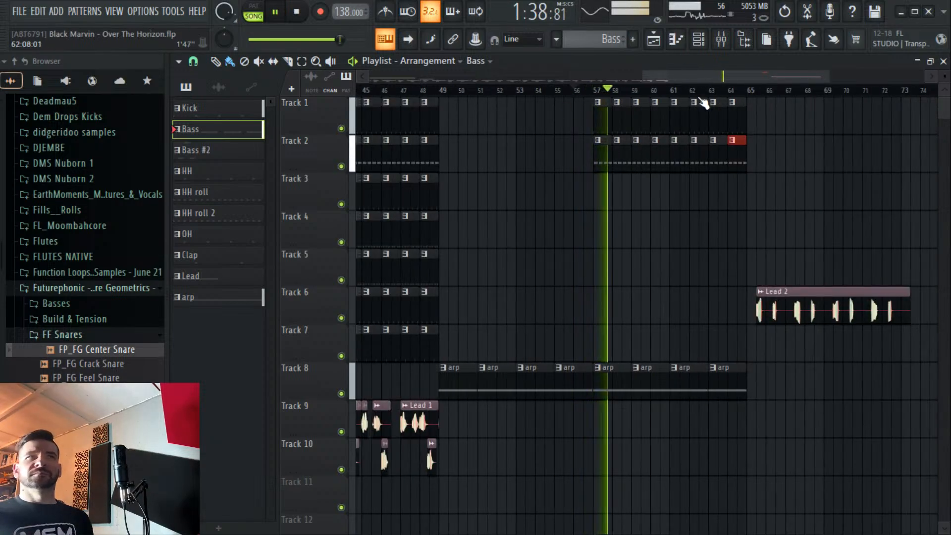
pyautogui.scroll(-3, 703, 100)
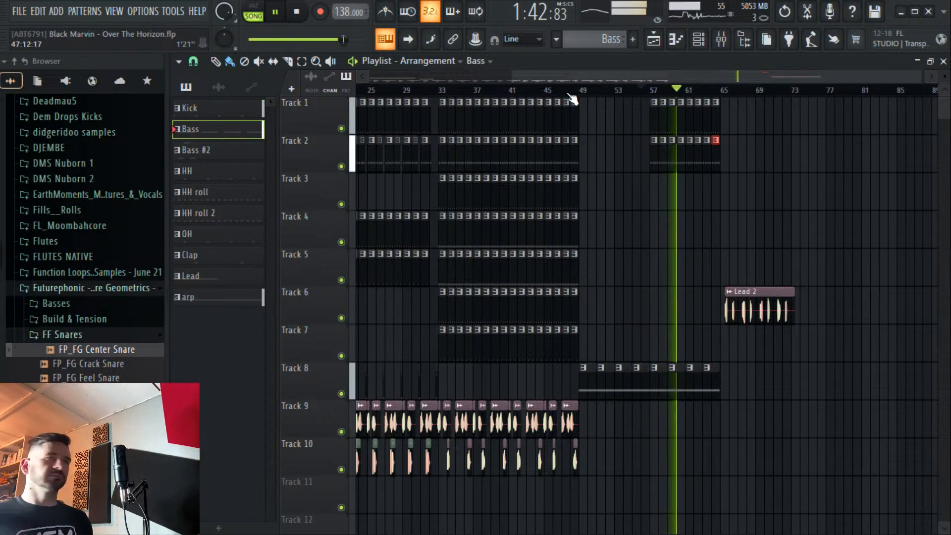
pyautogui.scroll(4, 594, 99)
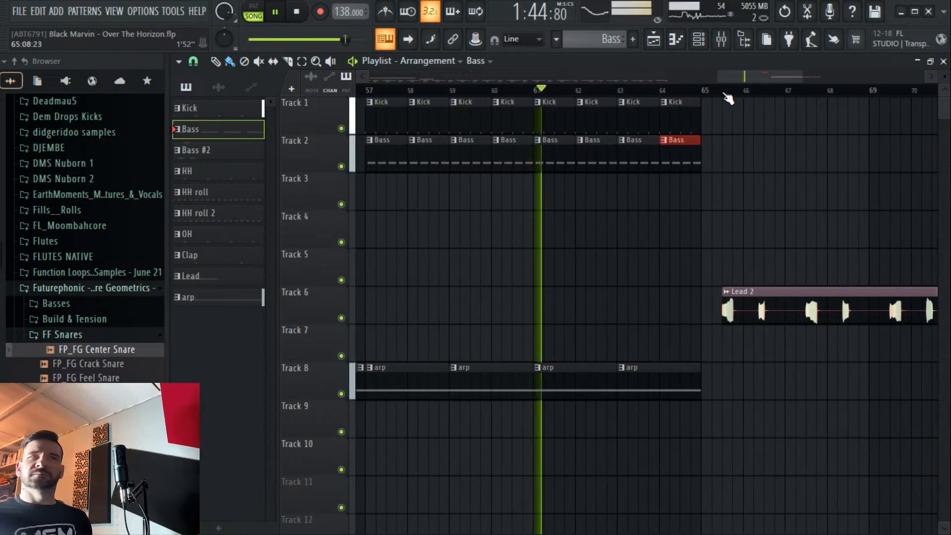
pyautogui.press('space')
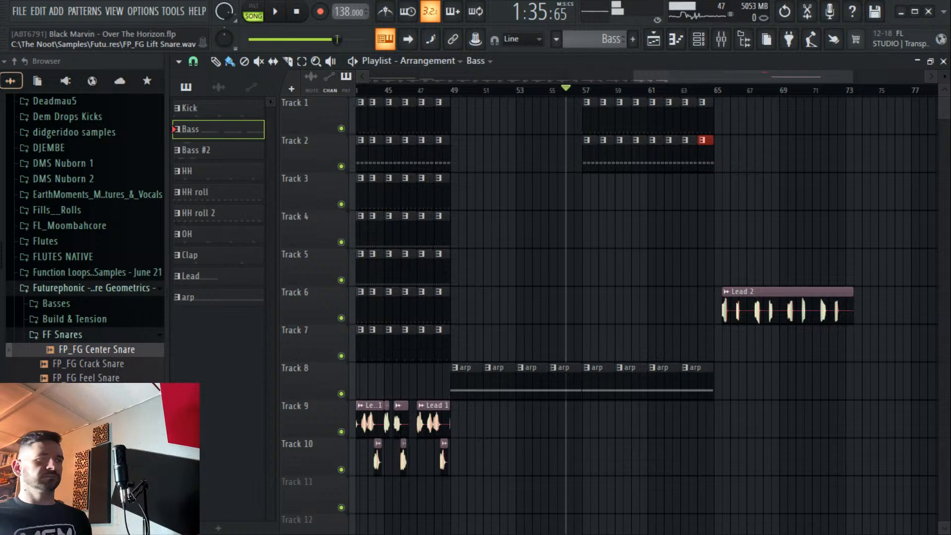
# Check the Duck effect on the Phase Plant #2 mixer track during playback, return to the playlist and stop.
pyautogui.press('space')
pyautogui.click(721, 39)
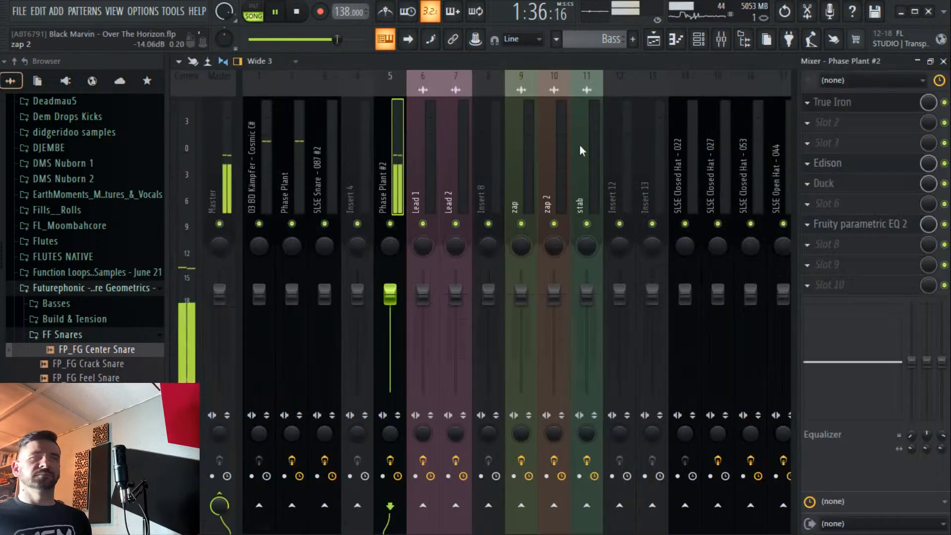
pyautogui.click(864, 185)
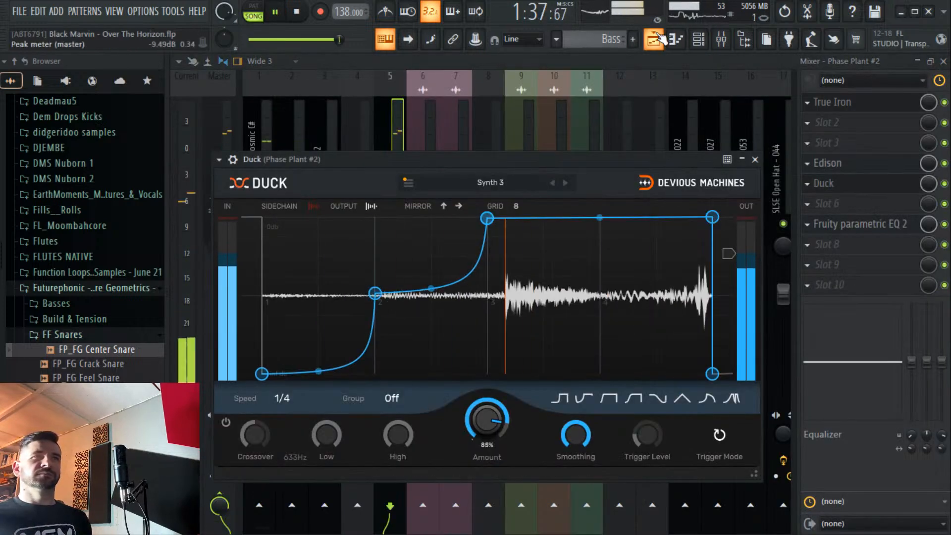
pyautogui.click(655, 39)
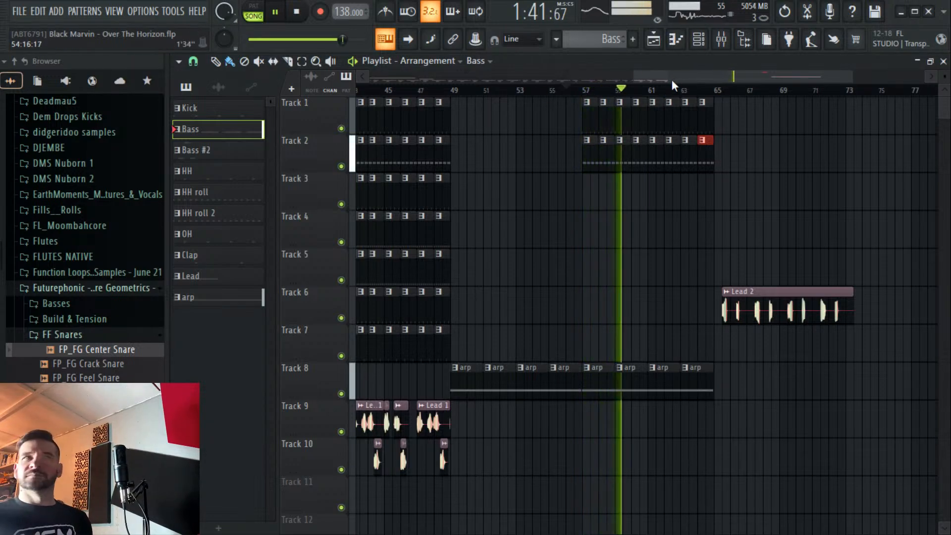
pyautogui.press('space')
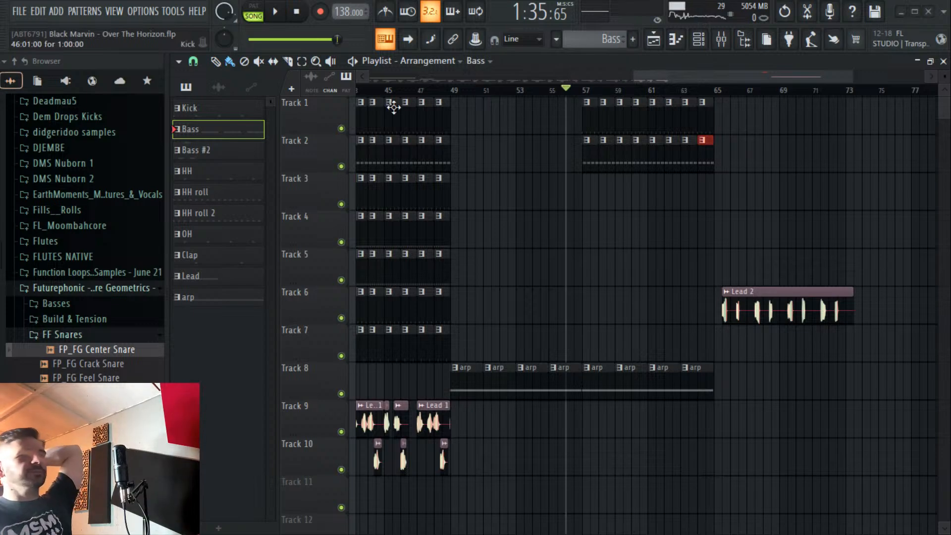
# Look over the whole arrangement and the Master mixer track, and place the playhead at the start of the arp section near bar 49.
pyautogui.scroll(-3, 490, 93)
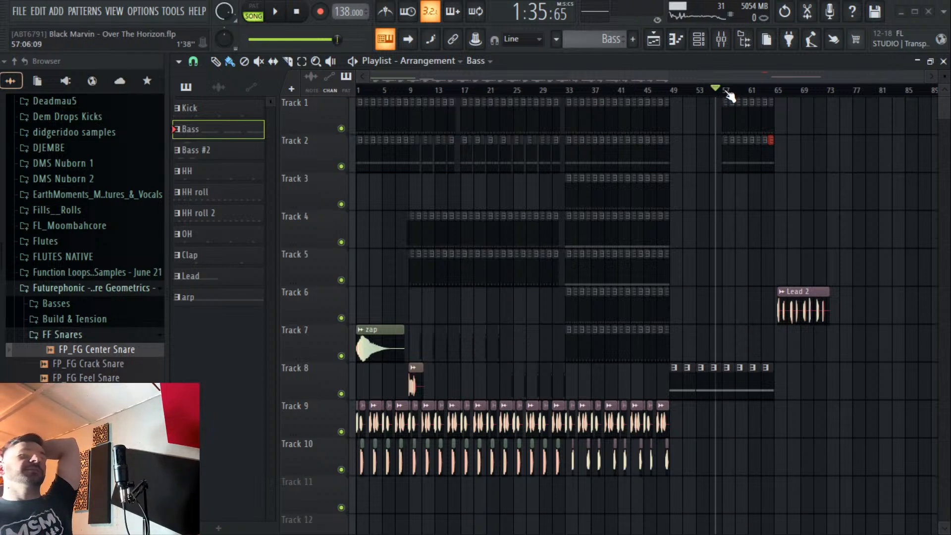
pyautogui.moveTo(775, 78); pyautogui.dragTo(876, 100)
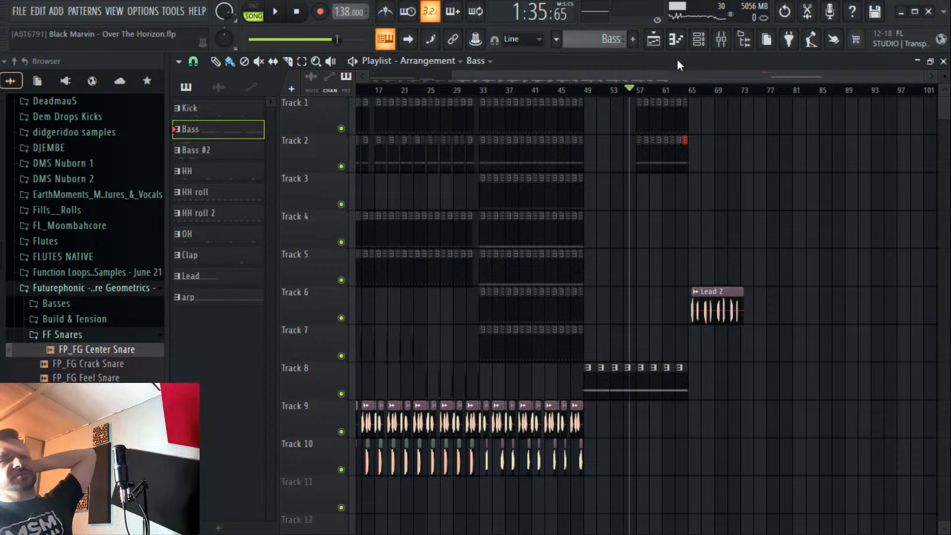
pyautogui.click(721, 39)
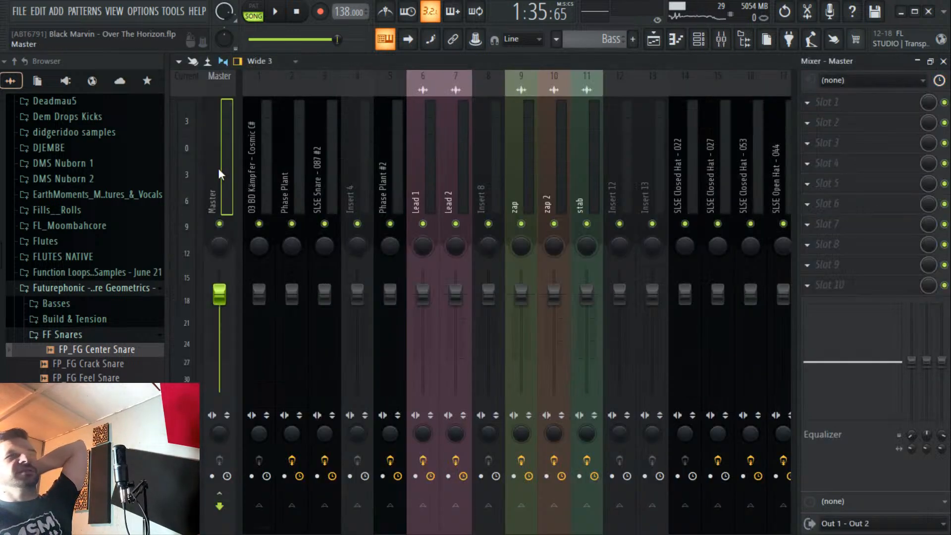
pyautogui.click(653, 41)
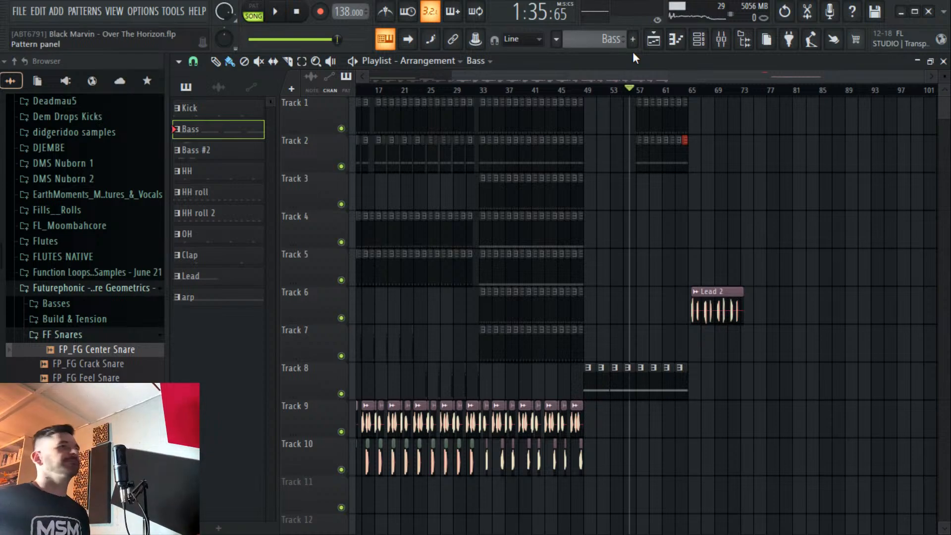
pyautogui.click(647, 93)
pyautogui.scroll(2, 651, 100)
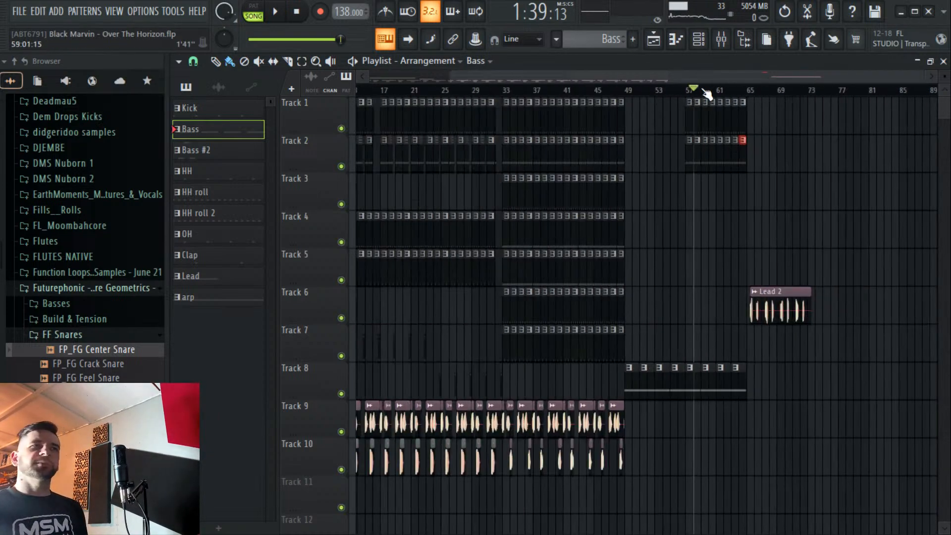
pyautogui.click(630, 97)
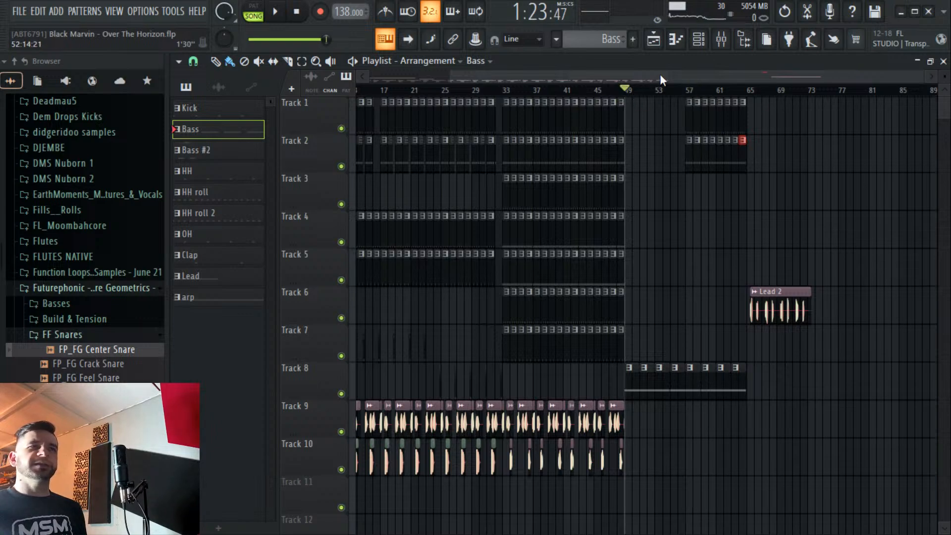
# Look over the arrangement from the intro through the empty bars after the Lead 2 clip, and check the mixer.
pyautogui.moveTo(659, 79); pyautogui.dragTo(257, 66)
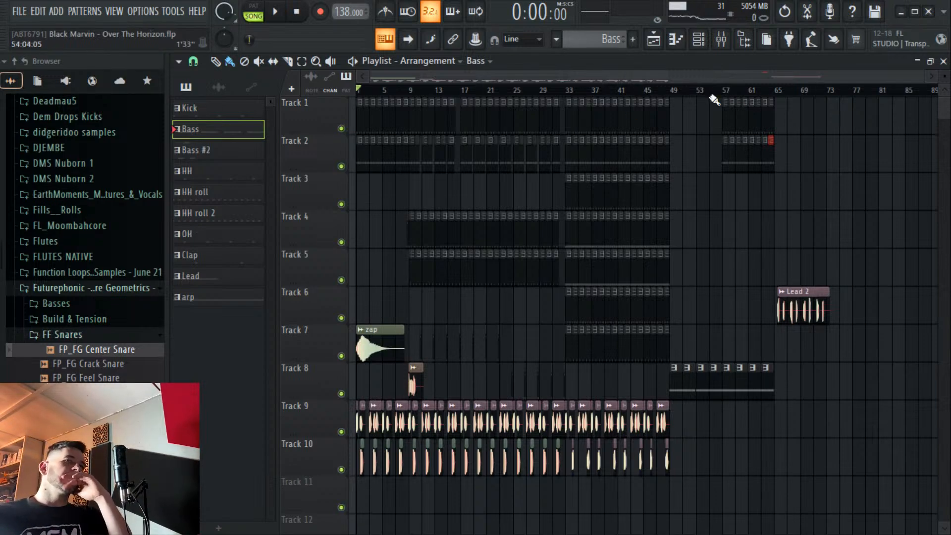
pyautogui.hscroll(2, 738, 81)
pyautogui.moveTo(738, 80); pyautogui.dragTo(865, 90)
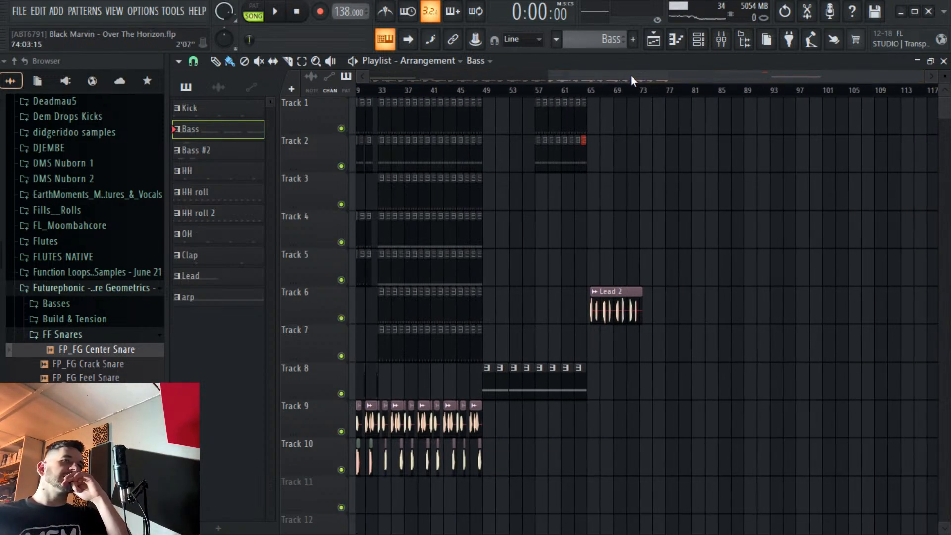
pyautogui.scroll(3, 592, 94)
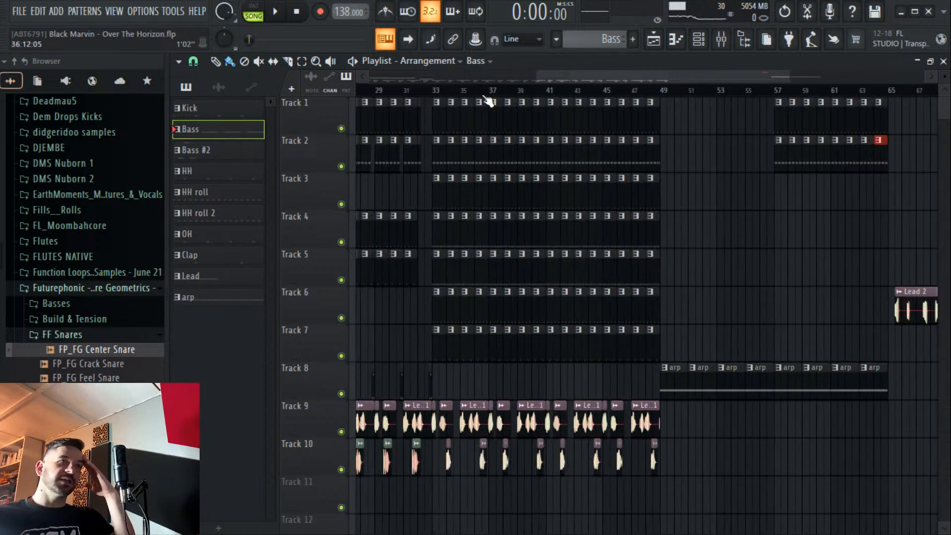
pyautogui.hscroll(3, 664, 88)
pyautogui.scroll(-4, 499, 97)
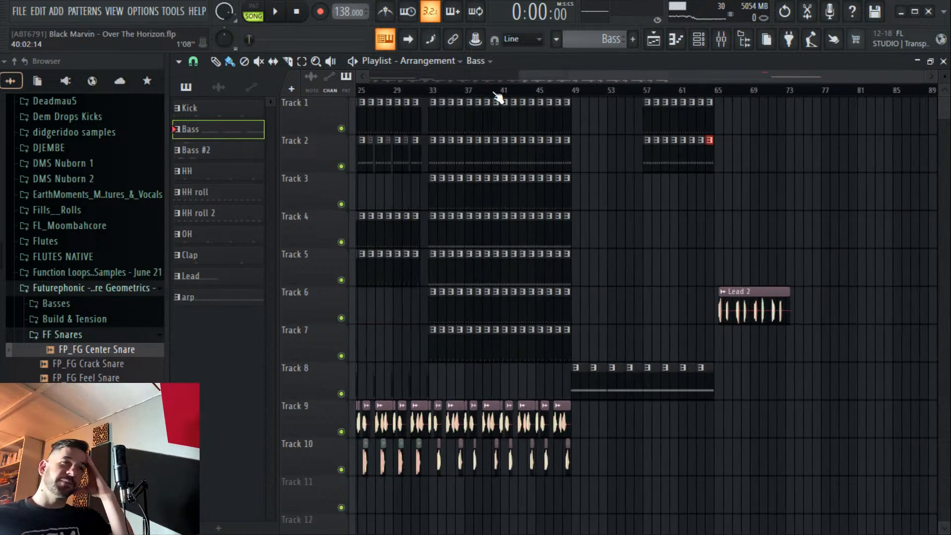
pyautogui.click(721, 39)
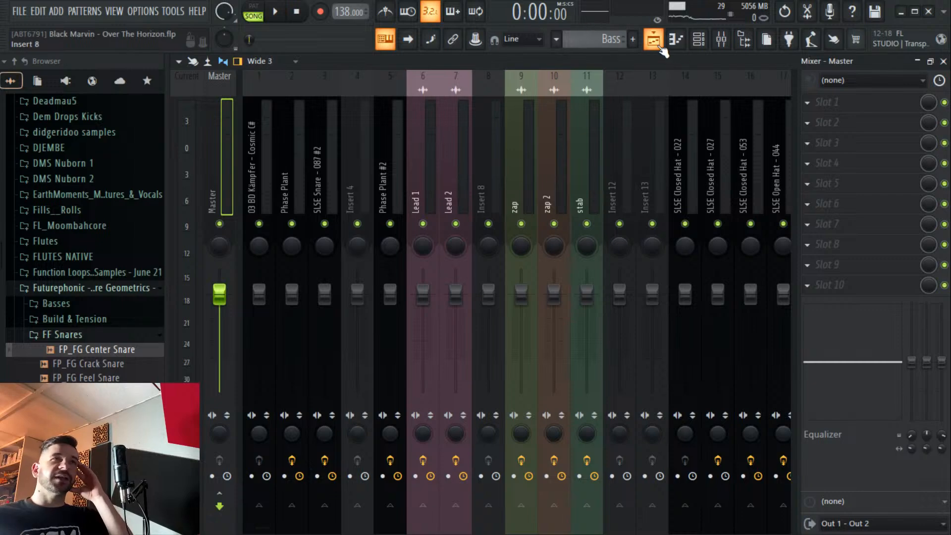
pyautogui.press('F5')
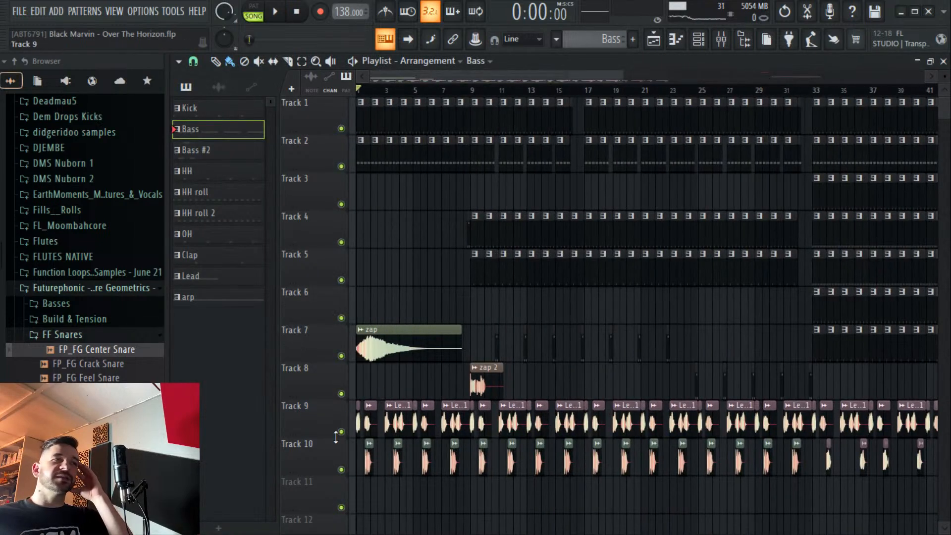
# Solo Track 9 in the playlist and load kHs Ladder Filter into slot 3 of the Lead 1 mixer track.
pyautogui.keyDown('ctrl'); pyautogui.click(341, 431); pyautogui.keyUp('ctrl')
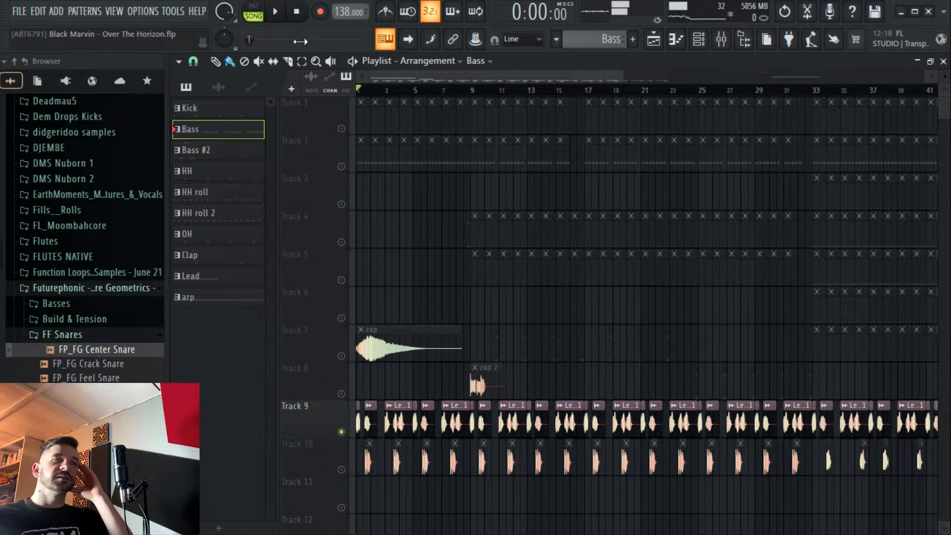
pyautogui.click(721, 39)
pyautogui.click(432, 198)
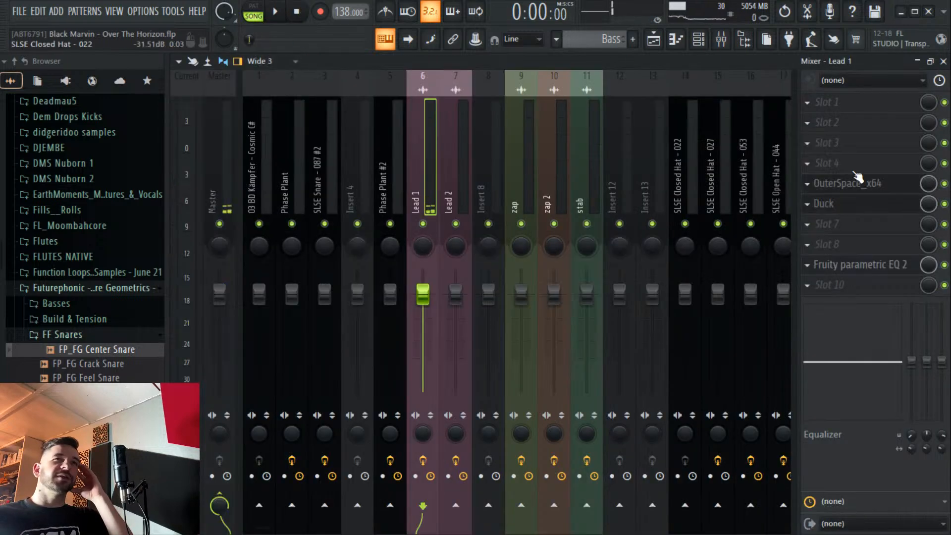
pyautogui.click(840, 144)
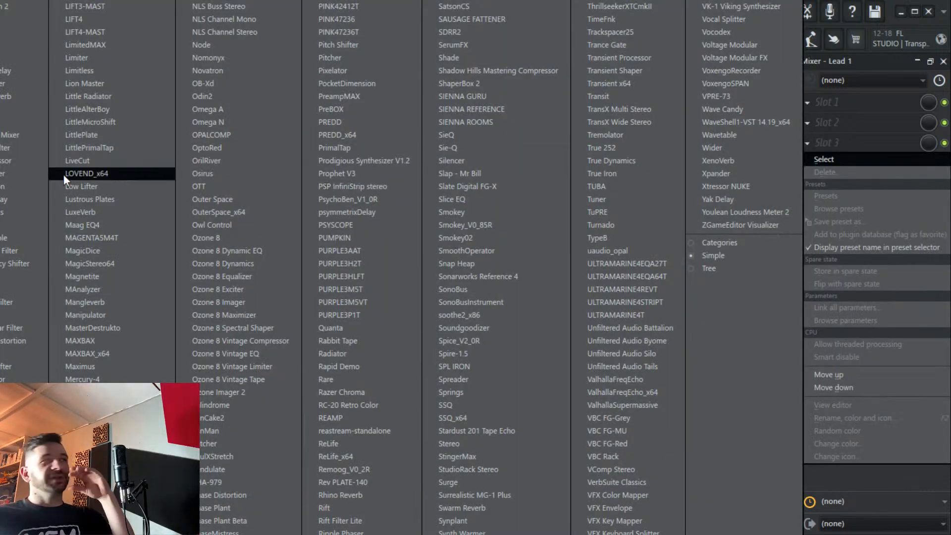
pyautogui.click(14, 305)
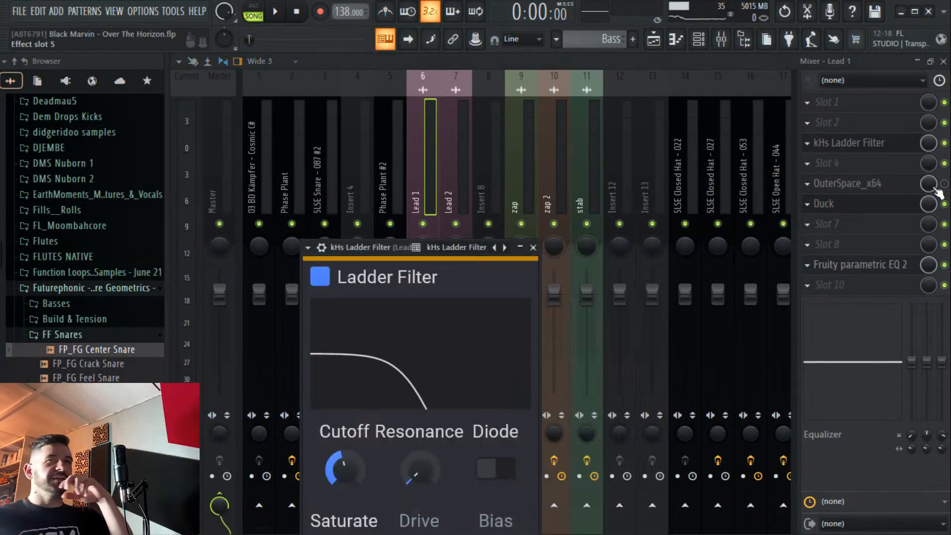
# Raise the tape Low Cut of OuterSpace_x64 on the Lead 1 mixer track to about 166 Hz and close the plugin.
pyautogui.click(944, 184)
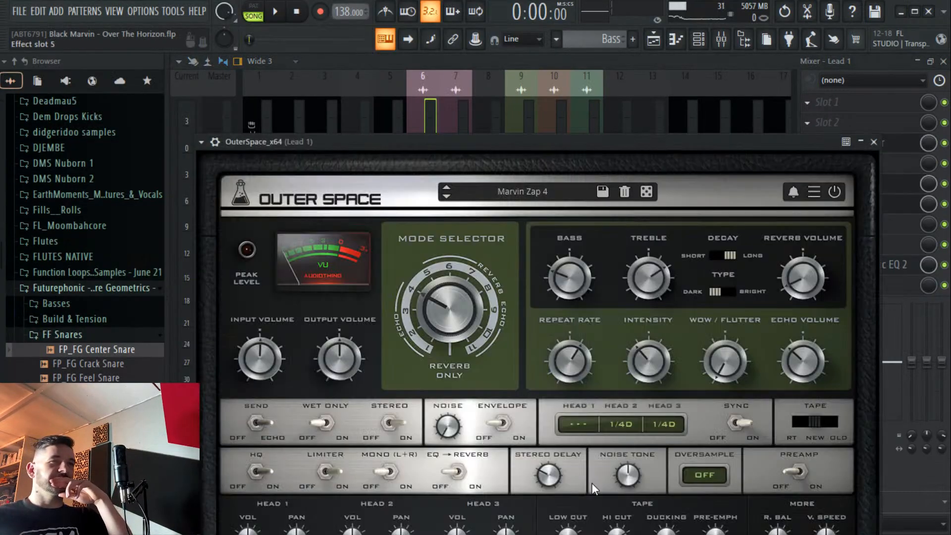
pyautogui.moveTo(577, 138); pyautogui.dragTo(578, 87)
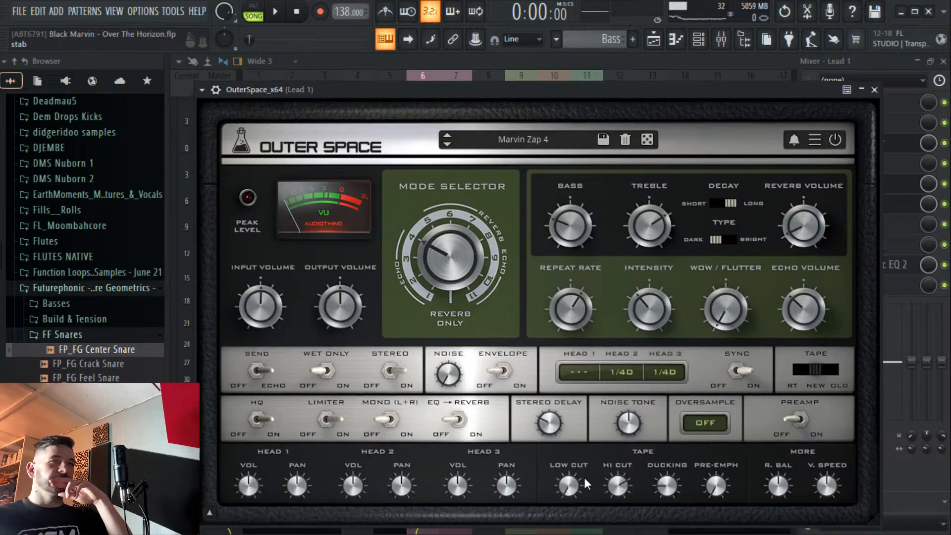
pyautogui.moveTo(582, 478); pyautogui.dragTo(574, 445)
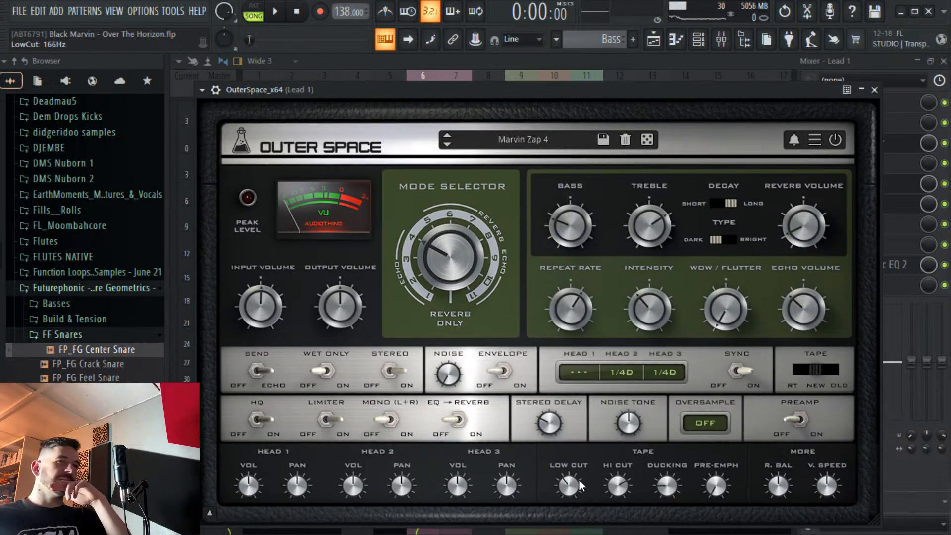
pyautogui.moveTo(579, 481); pyautogui.dragTo(578, 475)
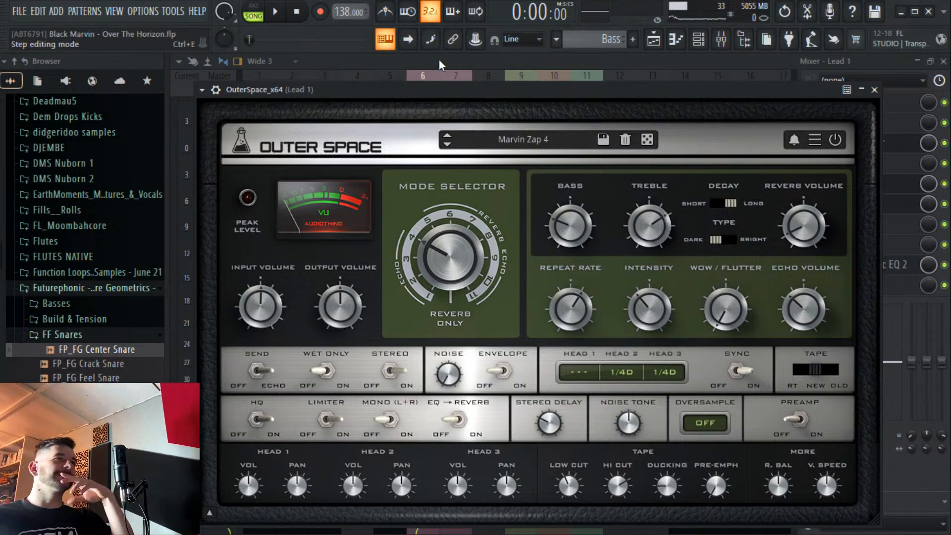
pyautogui.press('Escape')
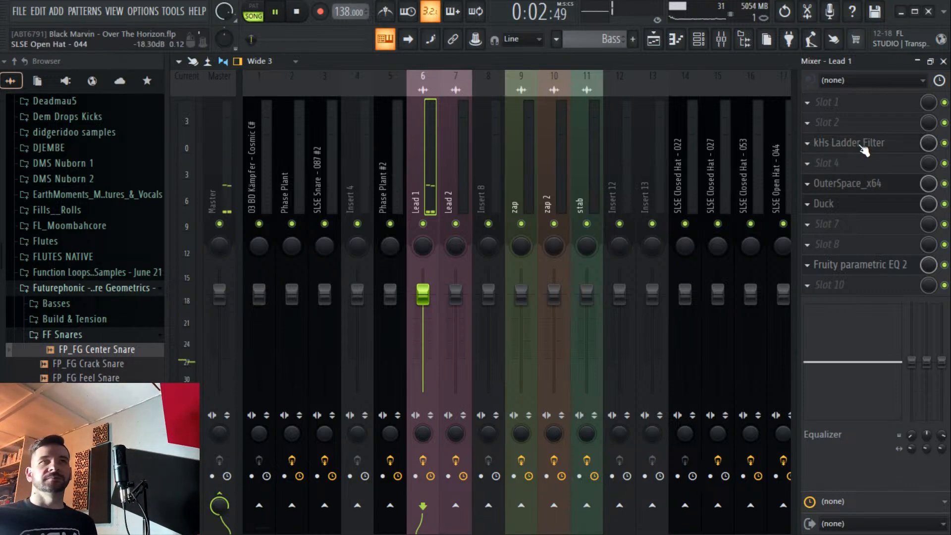
# Create an automation clip for the Cutoff of the kHs Ladder Filter on the Lead 1 mixer track.
pyautogui.click(860, 144)
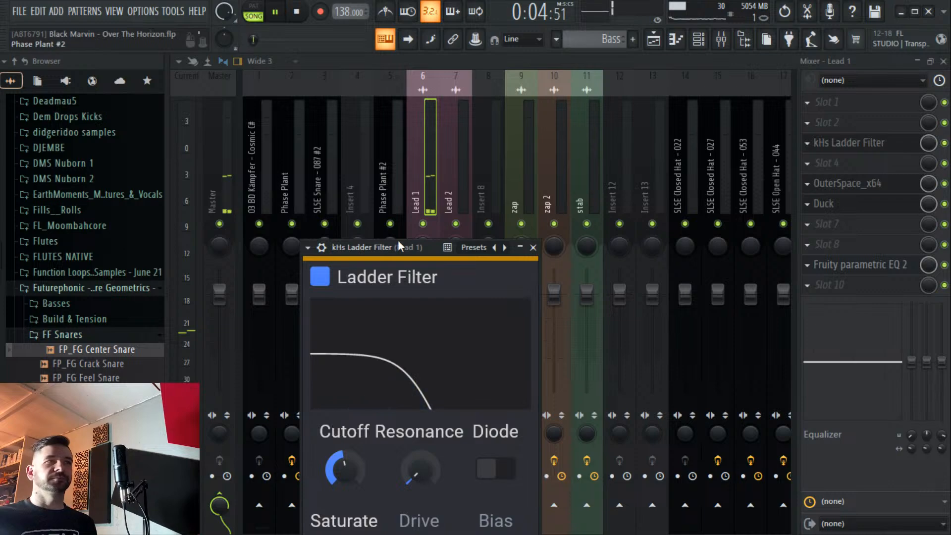
pyautogui.moveTo(376, 247); pyautogui.dragTo(392, 149)
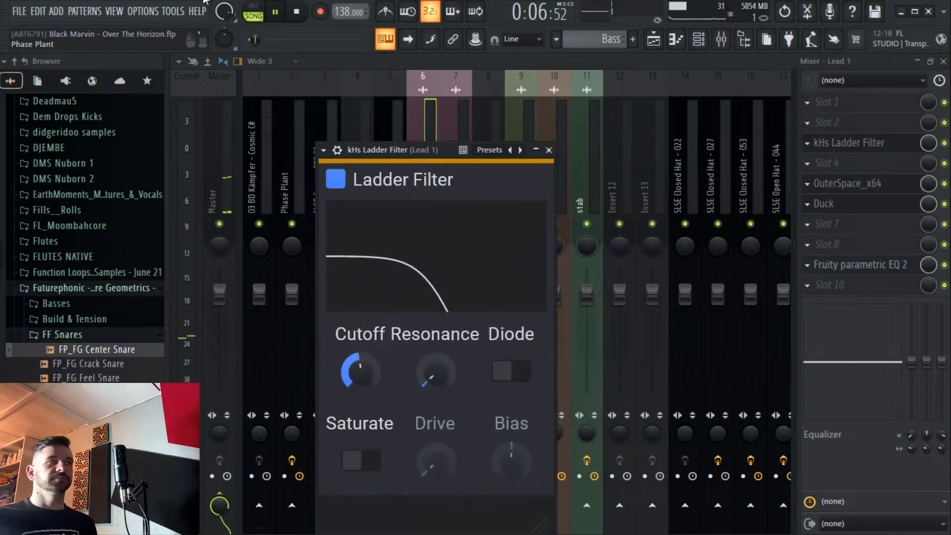
pyautogui.click(173, 11)
pyautogui.moveTo(248, 258)
pyautogui.click(374, 340)
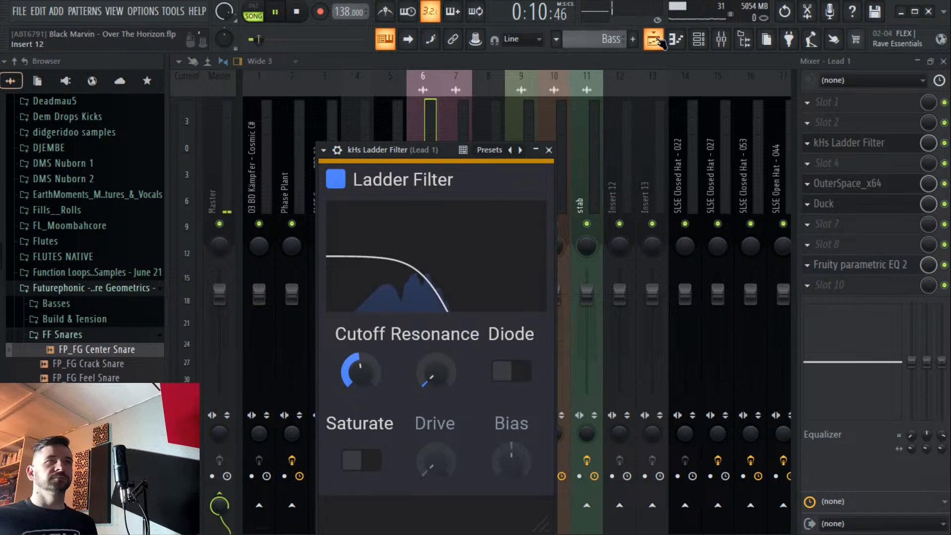
# Shape the cutoff automation on Track 11 with points near bars 4 and 8 and a curved rise to bar 16, and play it back.
pyautogui.click(654, 40)
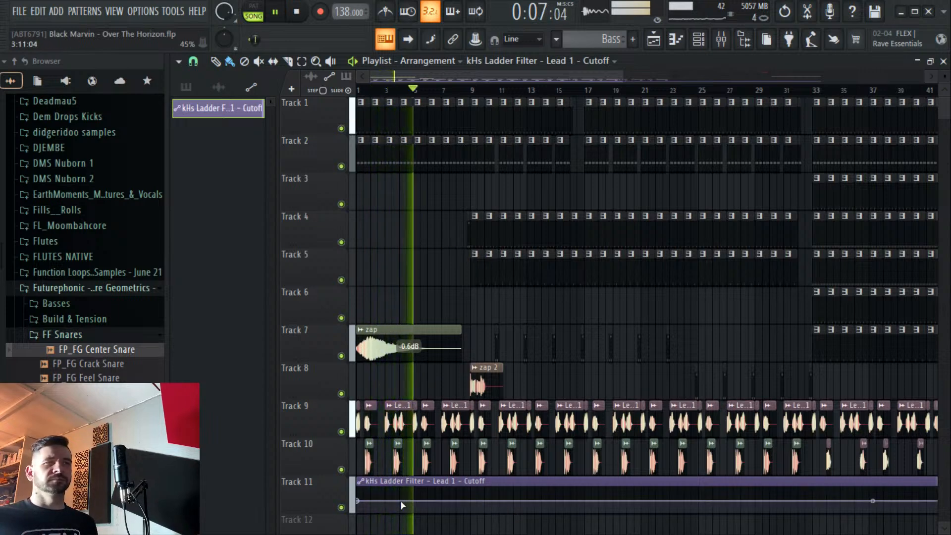
pyautogui.click(456, 502)
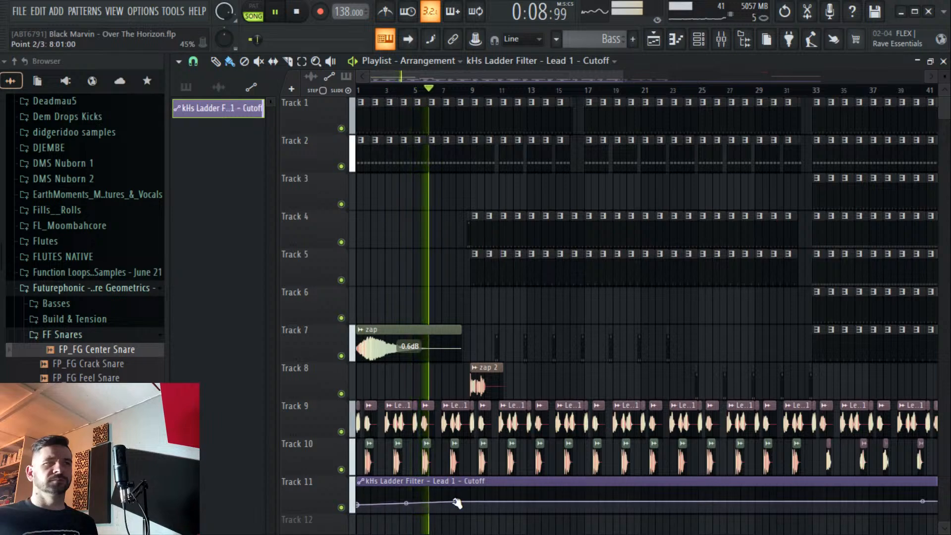
pyautogui.moveTo(512, 504); pyautogui.dragTo(513, 497)
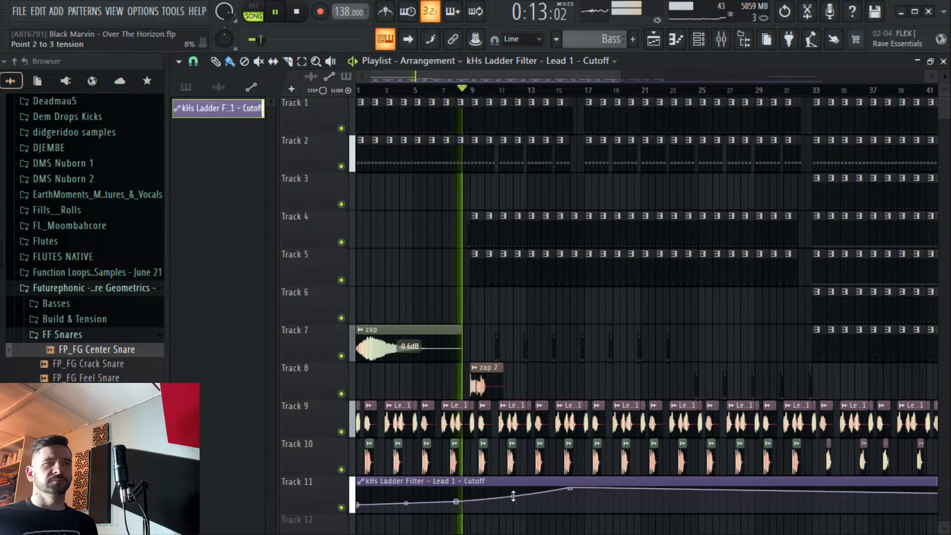
pyautogui.moveTo(456, 90); pyautogui.dragTo(485, 132)
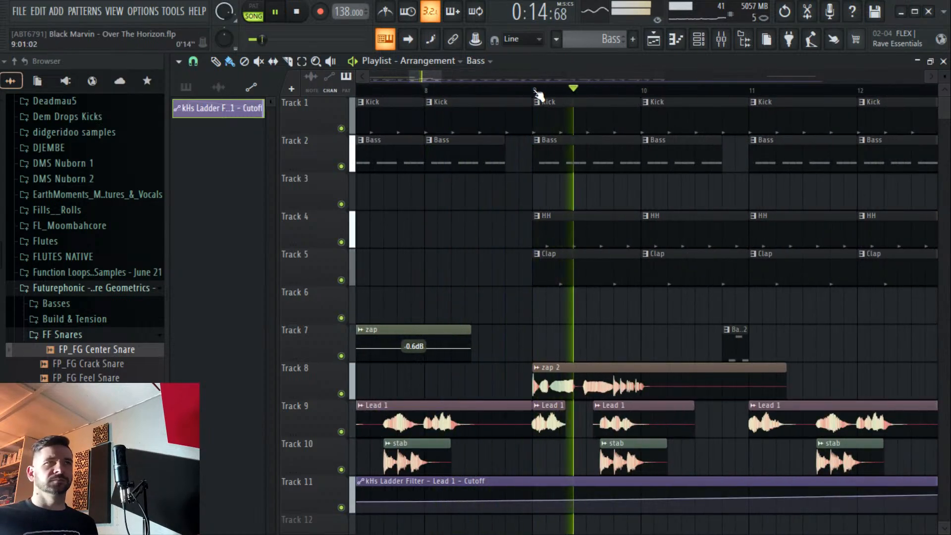
pyautogui.scroll(-2, 540, 95)
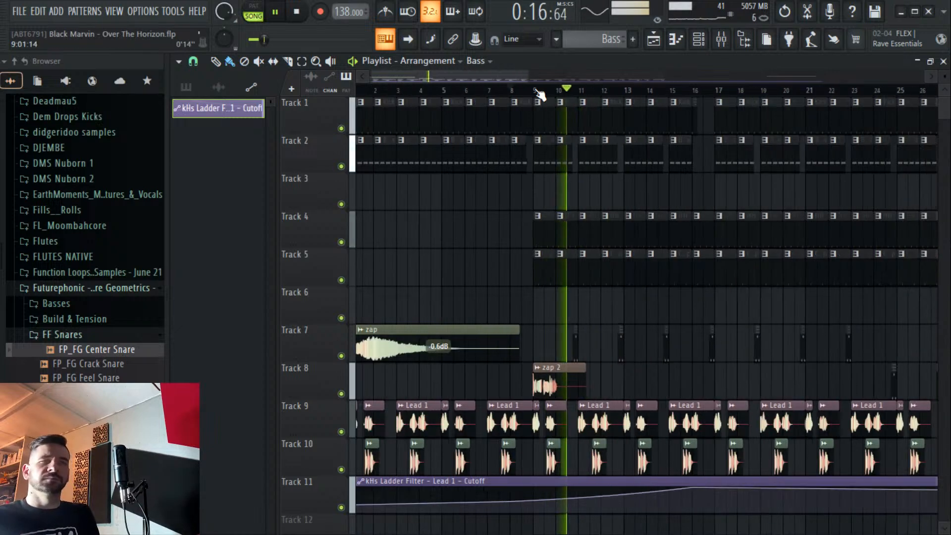
pyautogui.scroll(-3, 517, 94)
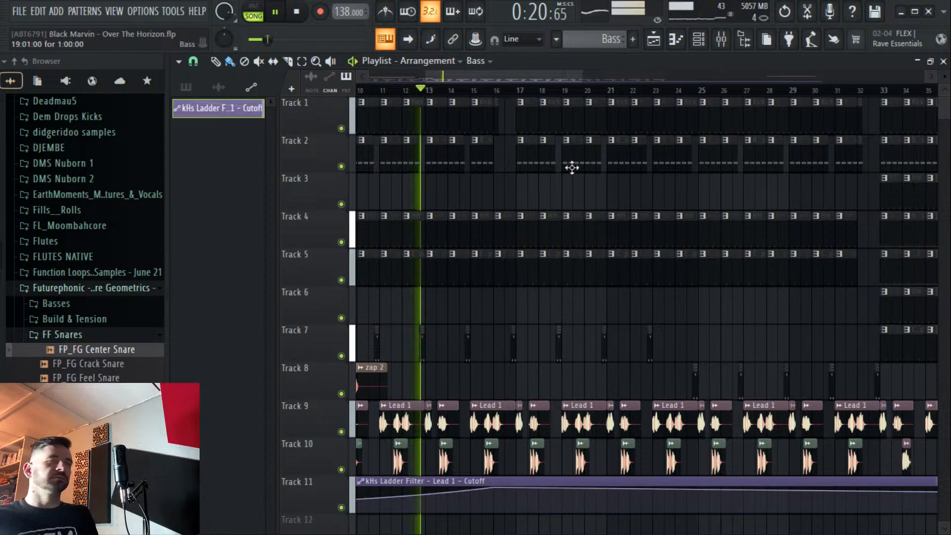
# Place a one-beat Kick clip on the last beat of bar 16 on Track 1 and delete that bar's HH and Clap clips.
pyautogui.scroll(3, 480, 91)
pyautogui.scroll(2, 481, 90)
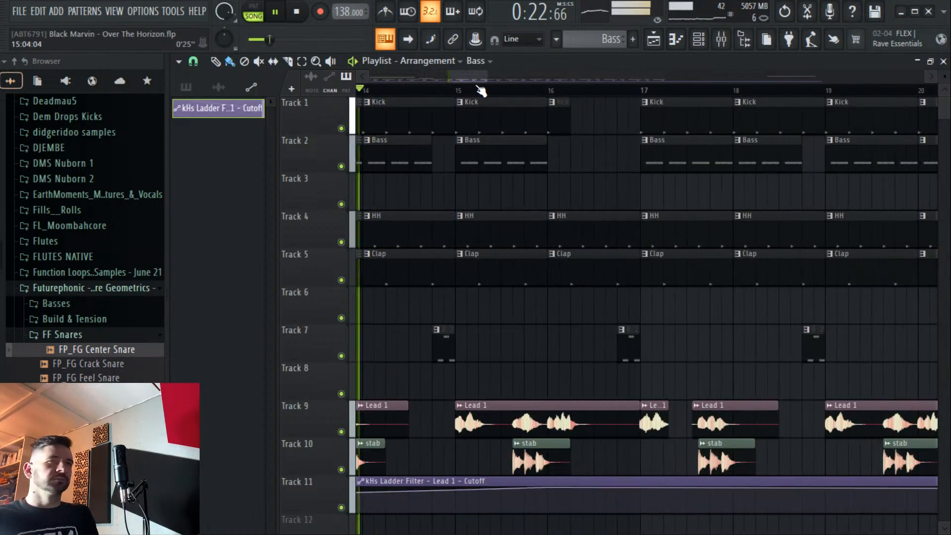
pyautogui.click(555, 115)
pyautogui.click(620, 102)
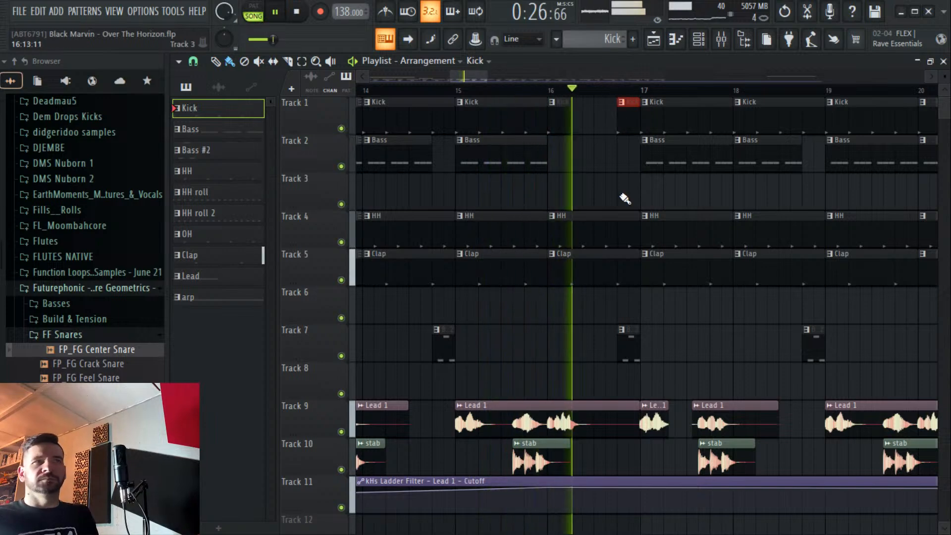
pyautogui.scroll(-3, 594, 89)
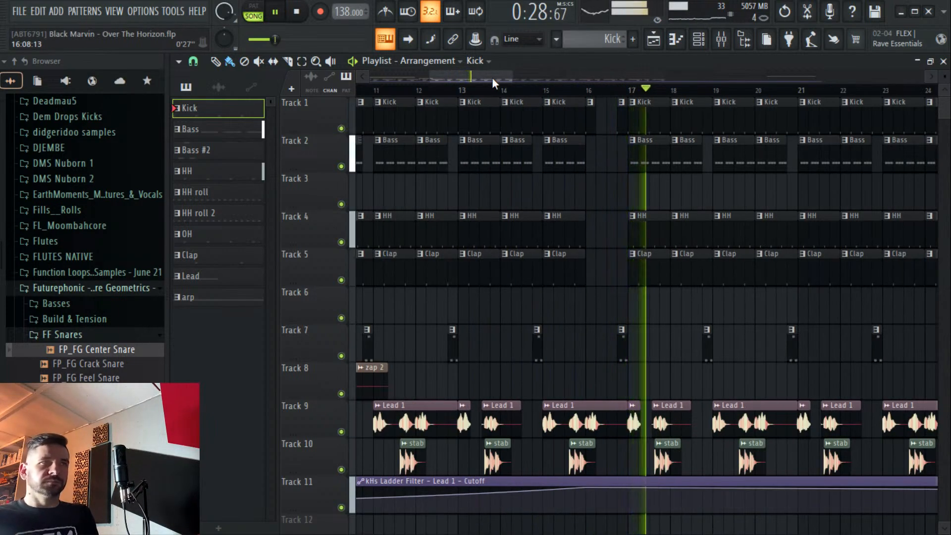
# Set the Intensity of OuterSpace_x64 on the Lead 1 mixer track to 11% and save the project.
pyautogui.moveTo(492, 78); pyautogui.dragTo(530, 83)
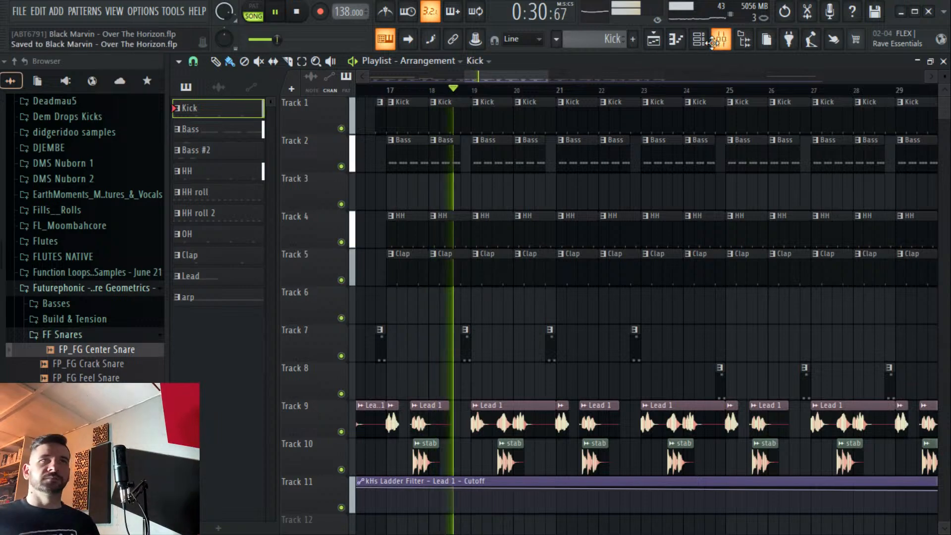
pyautogui.press('F9')
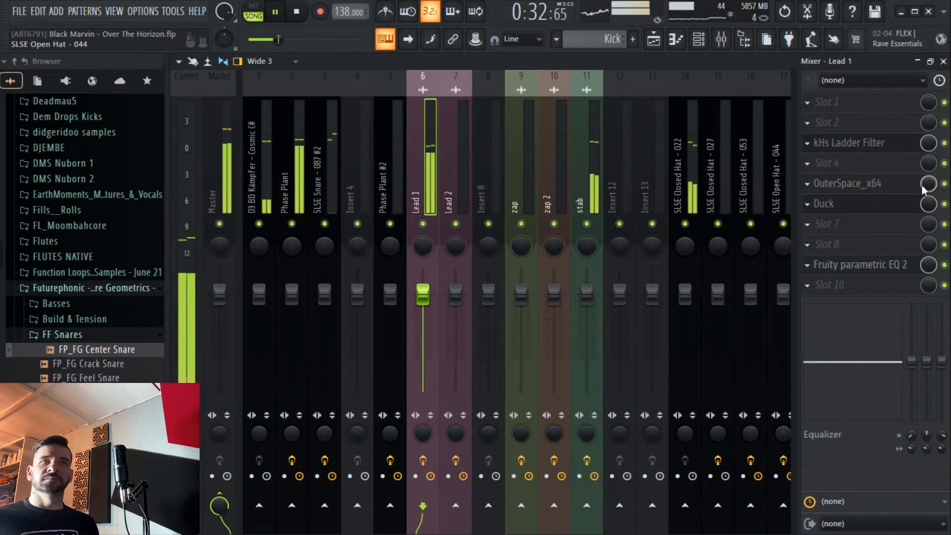
pyautogui.click(882, 185)
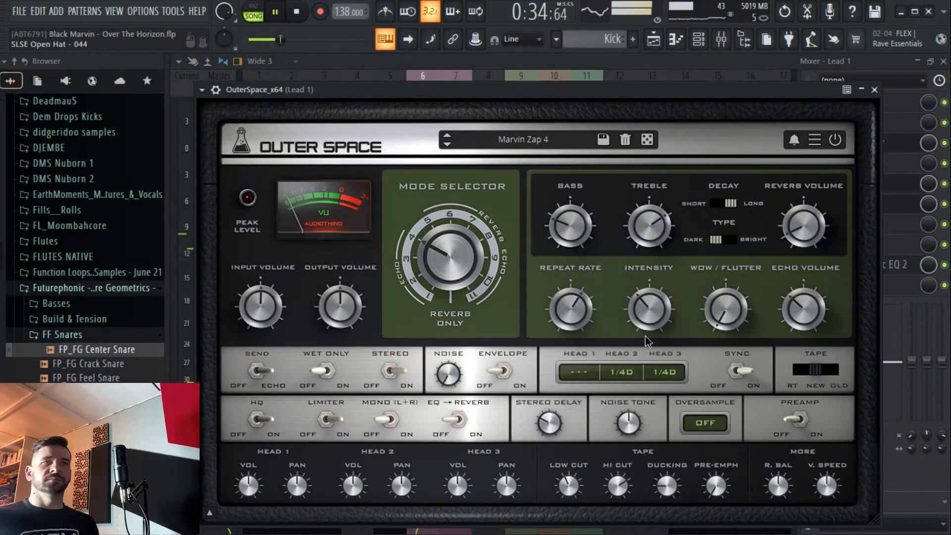
pyautogui.moveTo(641, 330); pyautogui.dragTo(647, 317)
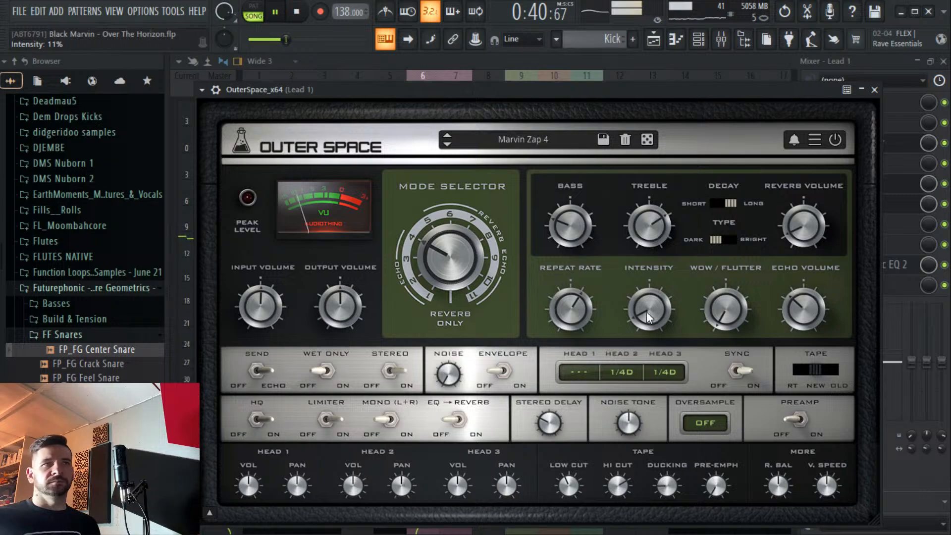
pyautogui.click(653, 39)
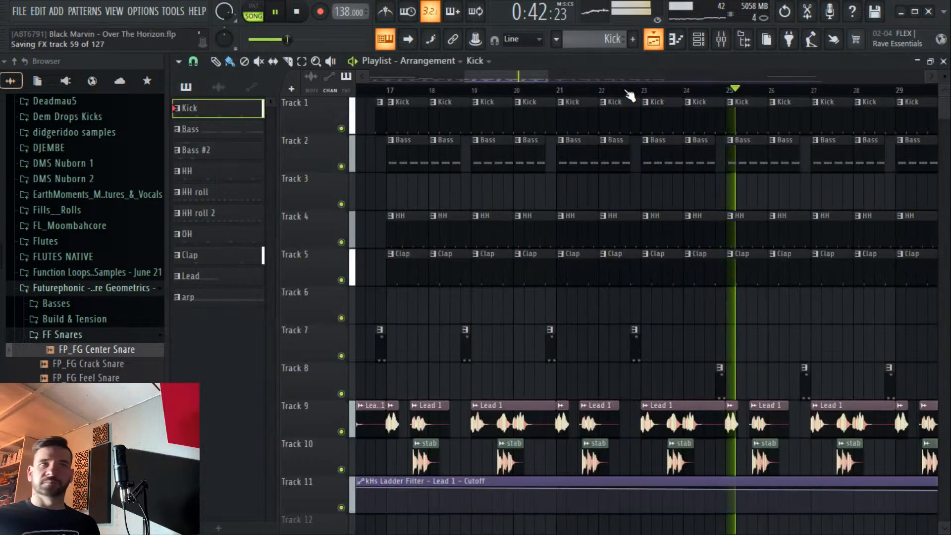
# Follow the playback towards bar 33, checking the channel rack and the clips from bar 33 to the Lead 2 clip.
pyautogui.scroll(-4, 605, 97)
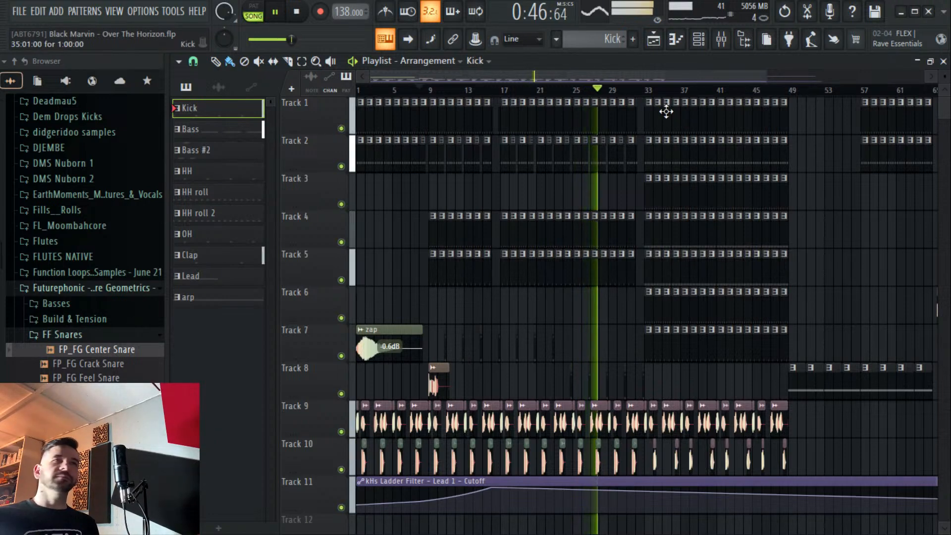
pyautogui.click(698, 39)
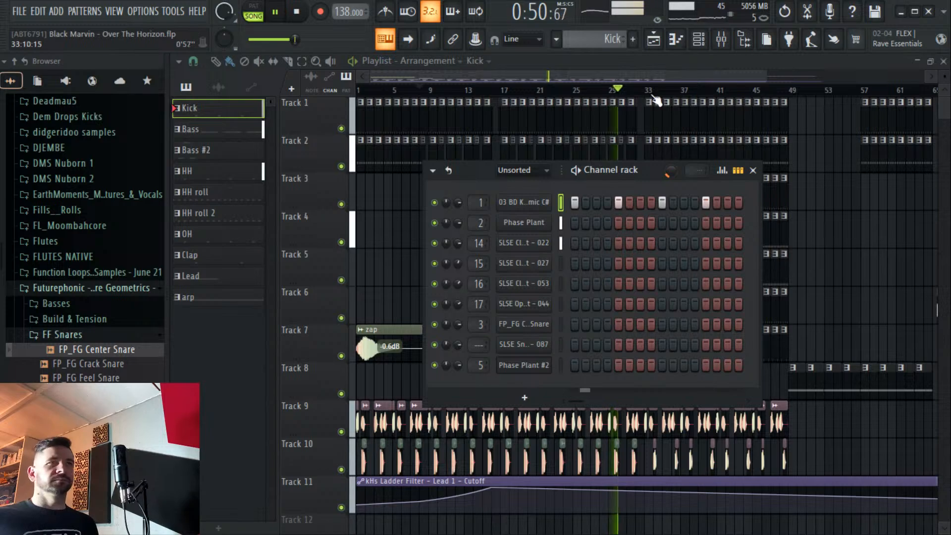
pyautogui.moveTo(658, 76); pyautogui.dragTo(717, 79)
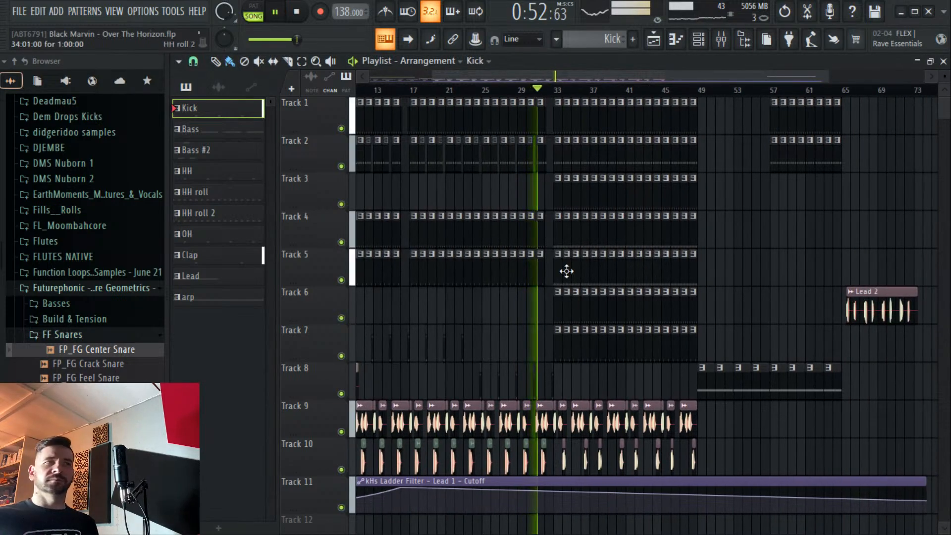
# Replay the transition from bar 31 and move the Bass #2 clip on Track 8 to the start of bar 32.
pyautogui.scroll(6, 575, 95)
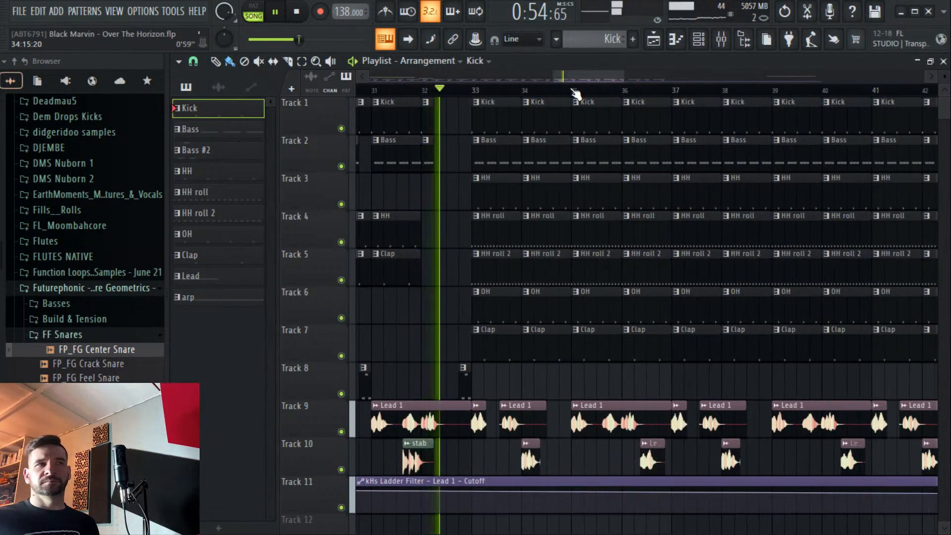
pyautogui.scroll(-4, 574, 94)
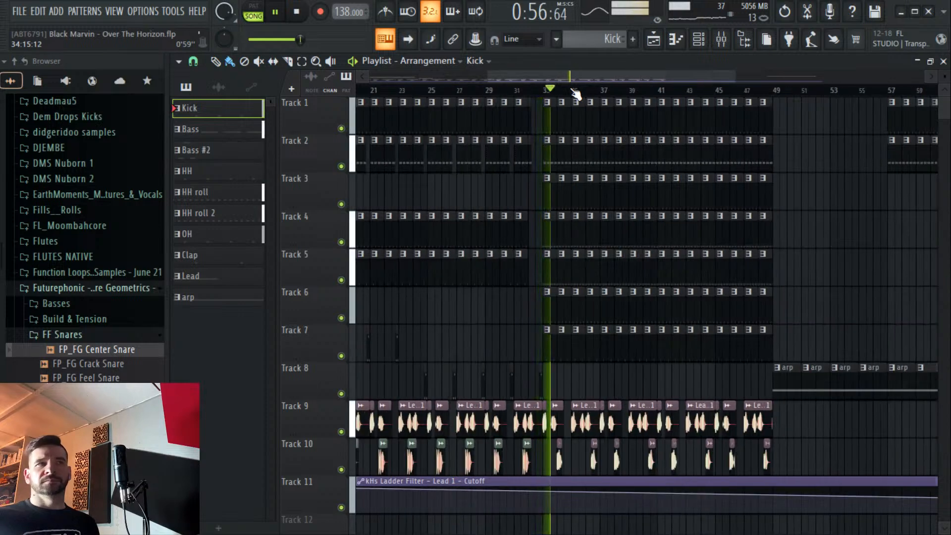
pyautogui.click(519, 91)
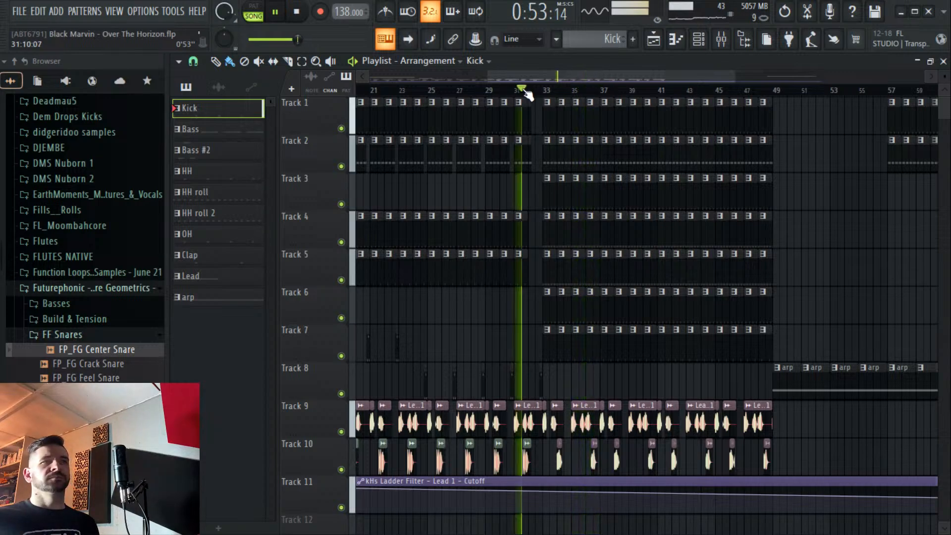
pyautogui.scroll(5, 528, 93)
pyautogui.press('space')
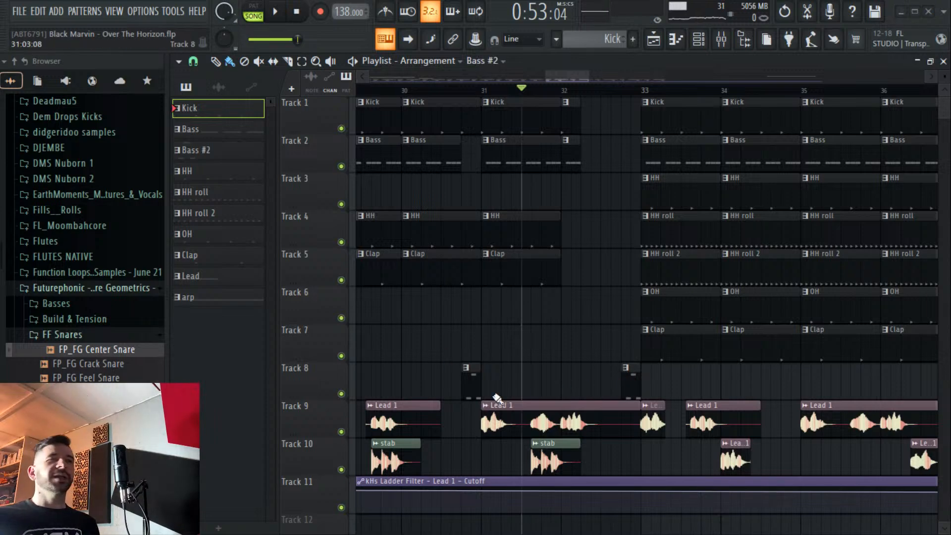
pyautogui.moveTo(632, 382); pyautogui.dragTo(590, 378)
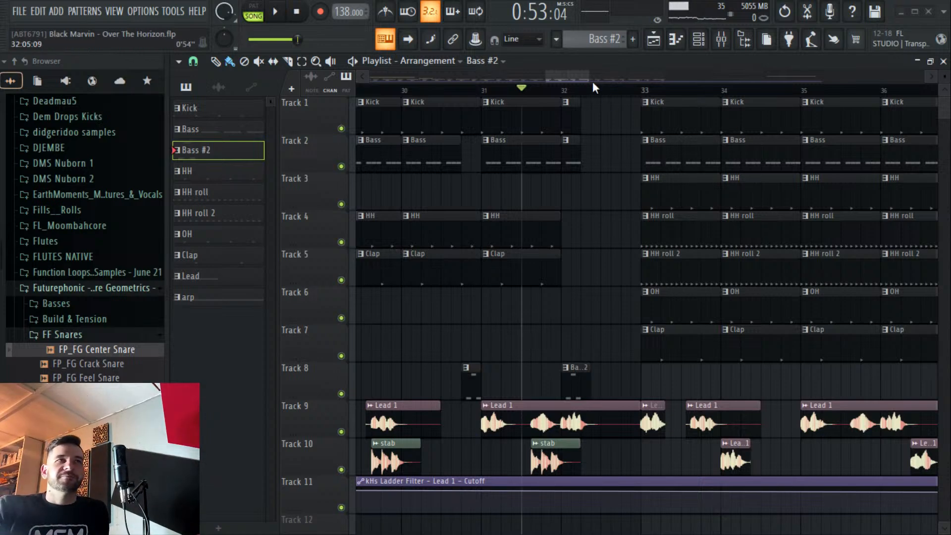
pyautogui.moveTo(592, 79)
pyautogui.mouseDown()
pyautogui.moveTo(558, 84)
pyautogui.moveTo(589, 77)
pyautogui.mouseUp()
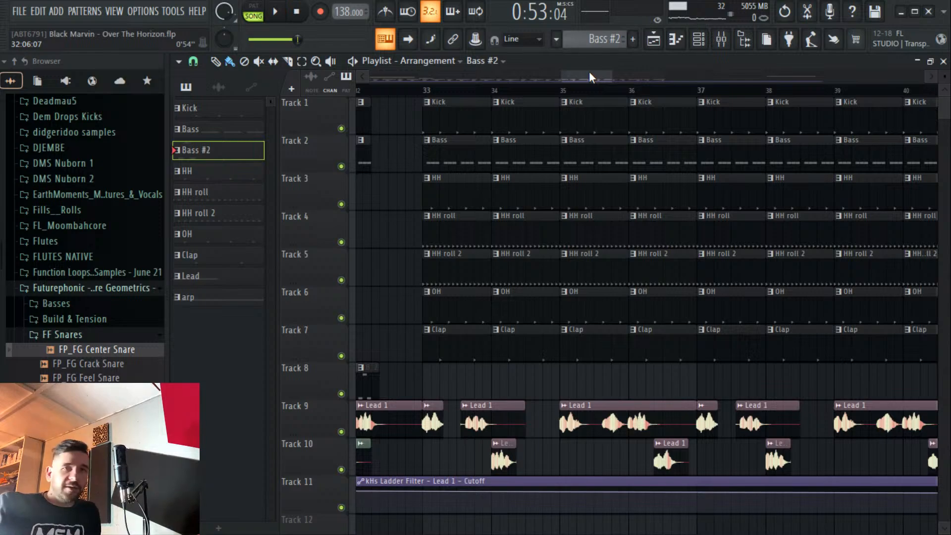
pyautogui.scroll(-2, 569, 93)
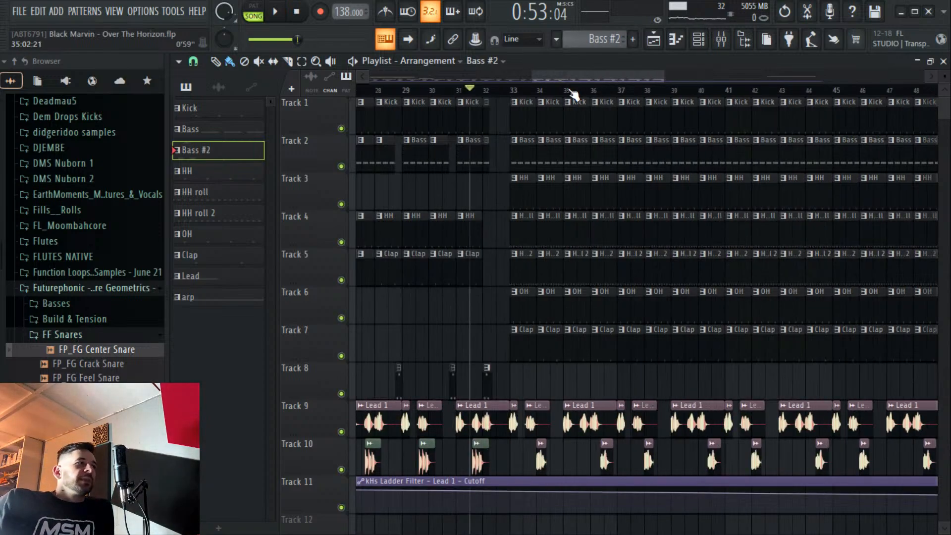
pyautogui.scroll(-3, 569, 94)
pyautogui.scroll(-2, 614, 89)
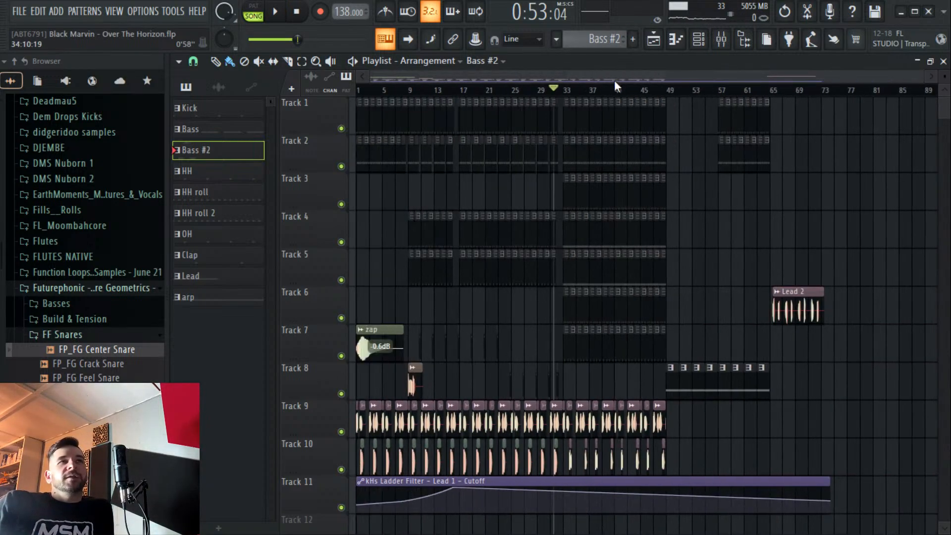
# Examine the audio device settings, including the sample rate and buffer length, and close them.
pyautogui.click(653, 39)
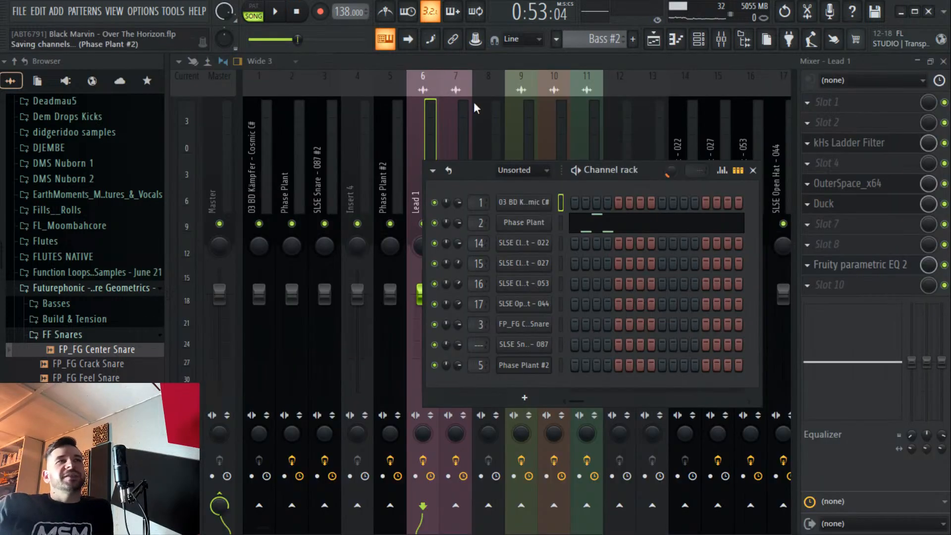
pyautogui.click(147, 11)
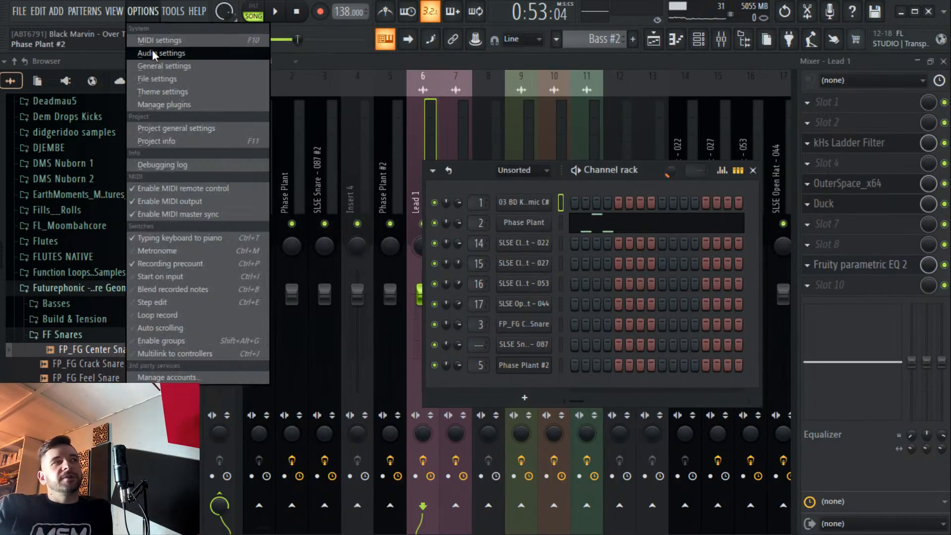
pyautogui.click(149, 50)
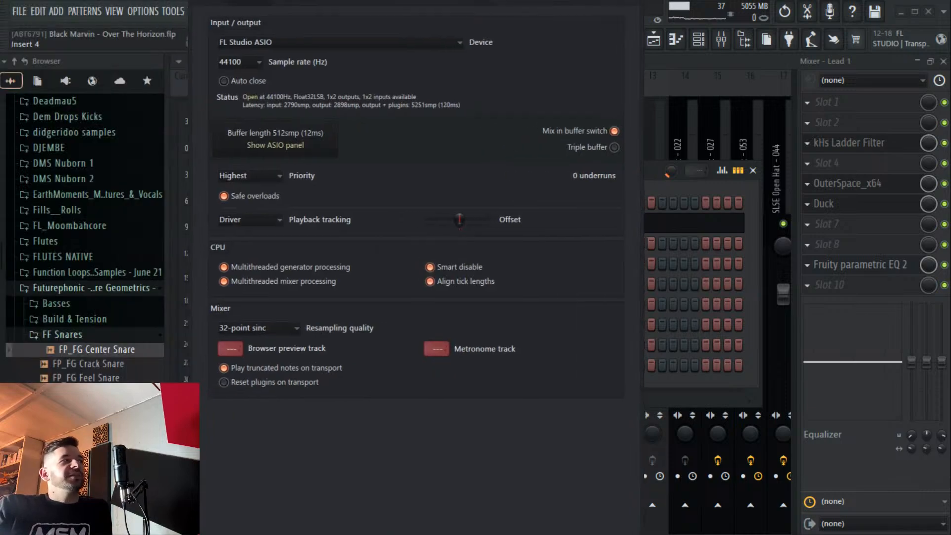
pyautogui.moveTo(389, 1); pyautogui.dragTo(695, 113)
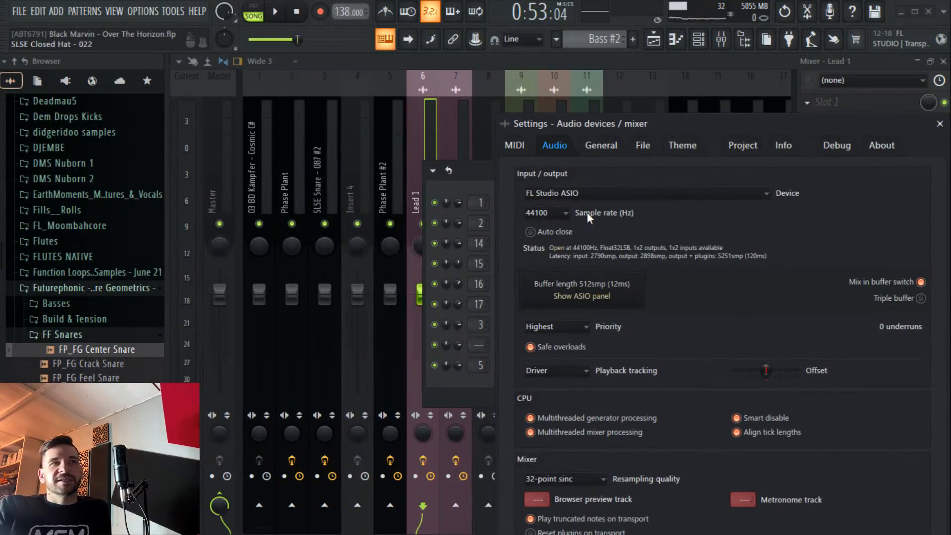
pyautogui.click(940, 124)
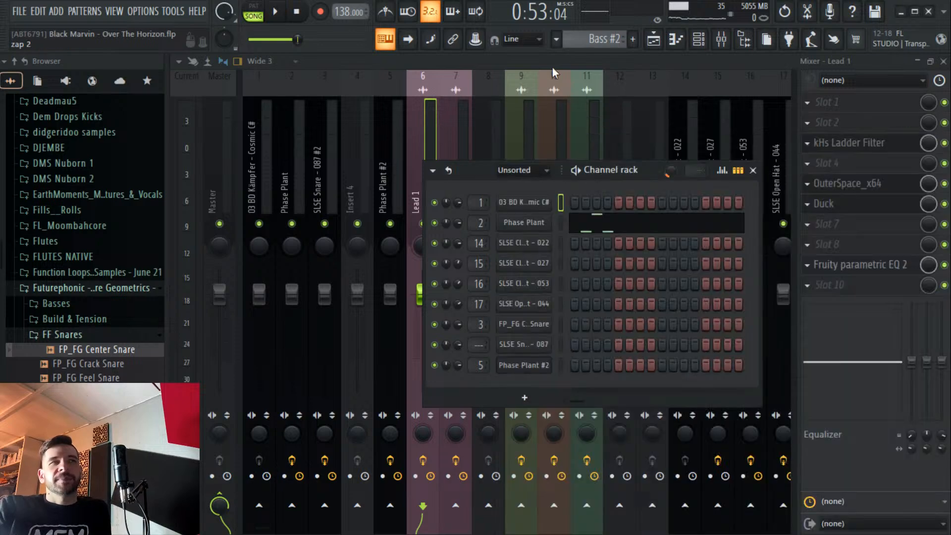
# Raise the Lead 1 cutoff automation on Track 11 near the end of bar 48 so it holds level until about bar 49.
pyautogui.click(653, 42)
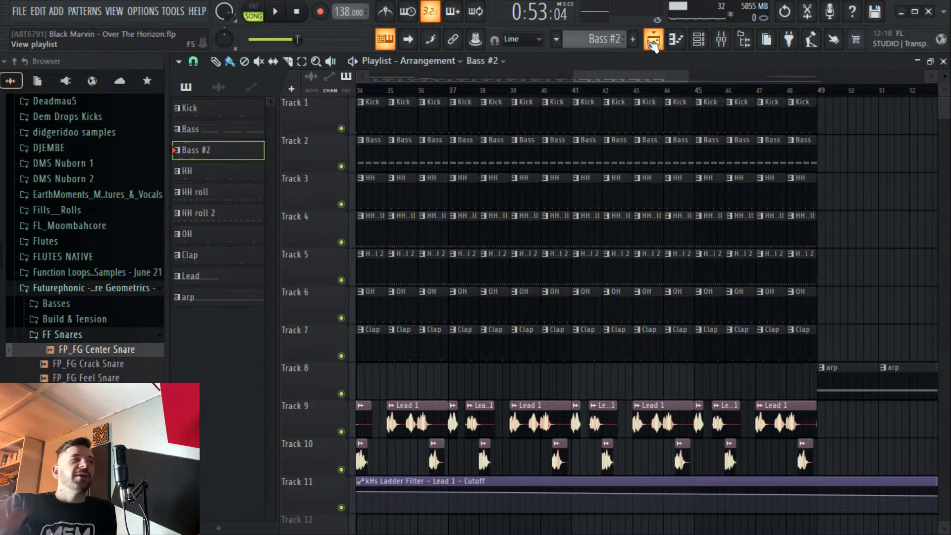
pyautogui.click(679, 90)
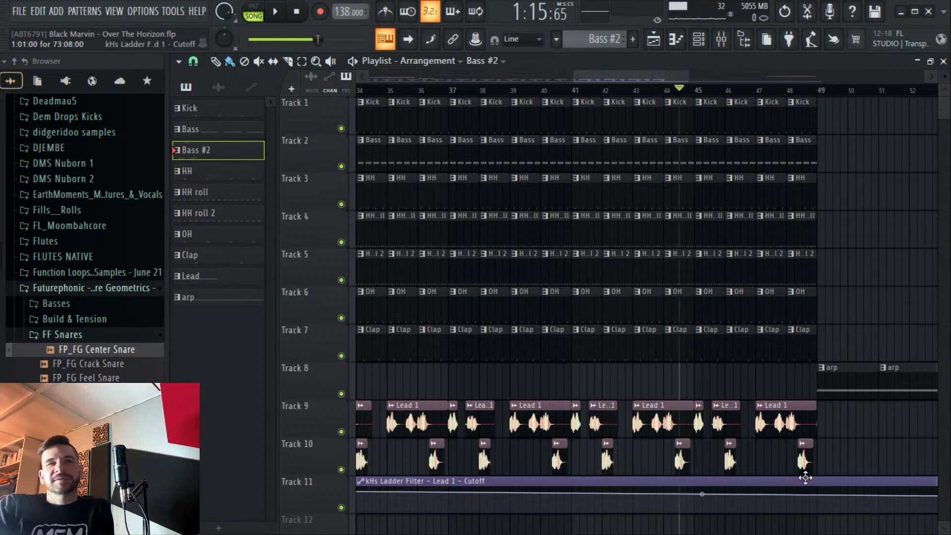
pyautogui.moveTo(804, 490); pyautogui.dragTo(803, 487)
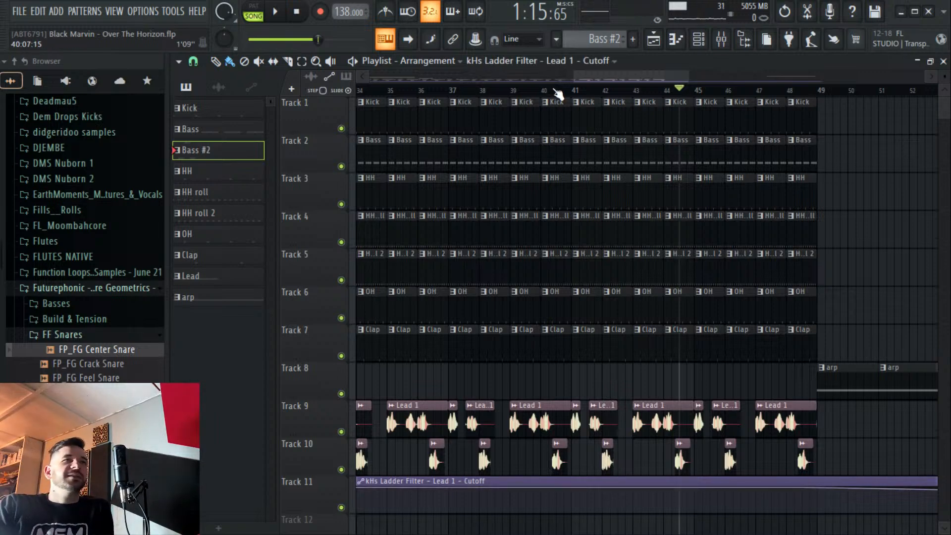
pyautogui.scroll(-4, 558, 94)
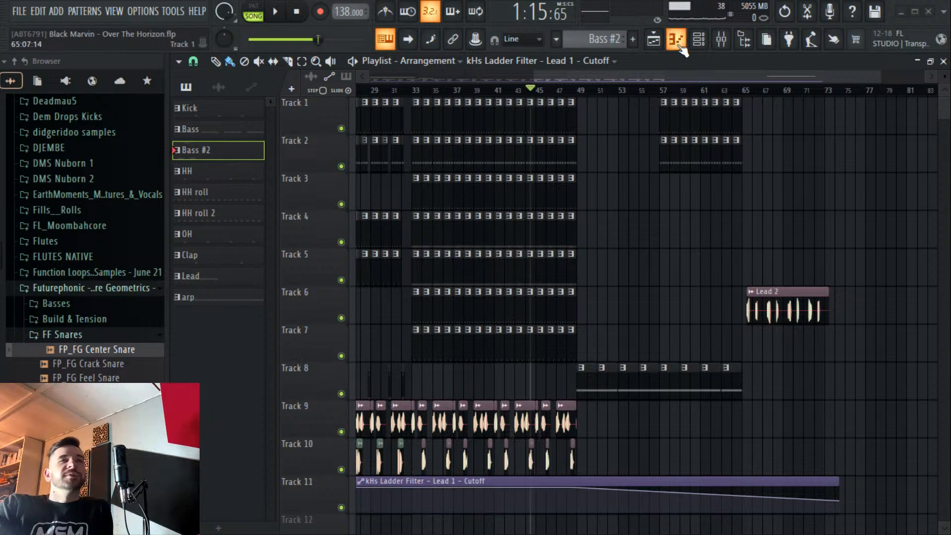
pyautogui.press('F5')
pyautogui.click(651, 46)
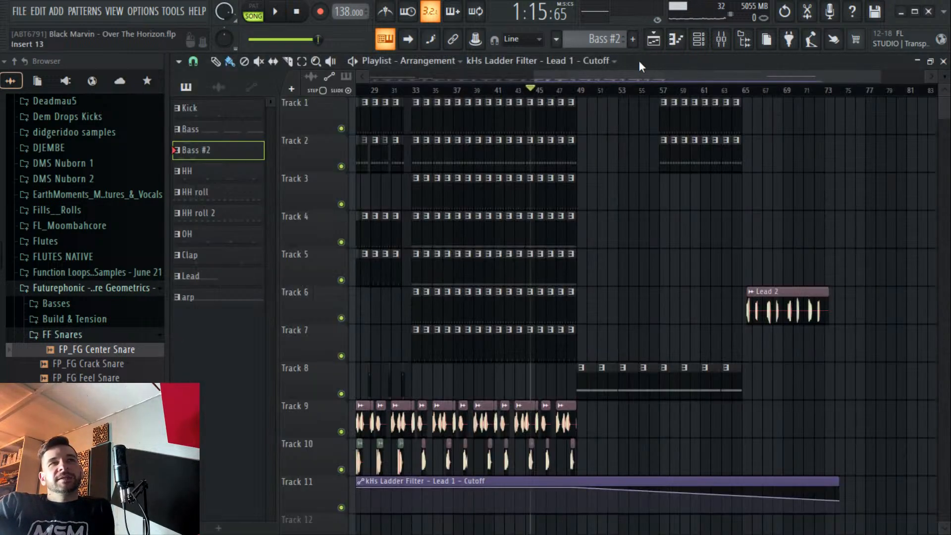
# Make the Bass #2 clip at bar 32 on Track 8 unique and open its notes in the piano roll.
pyautogui.click(401, 91)
pyautogui.scroll(5, 403, 94)
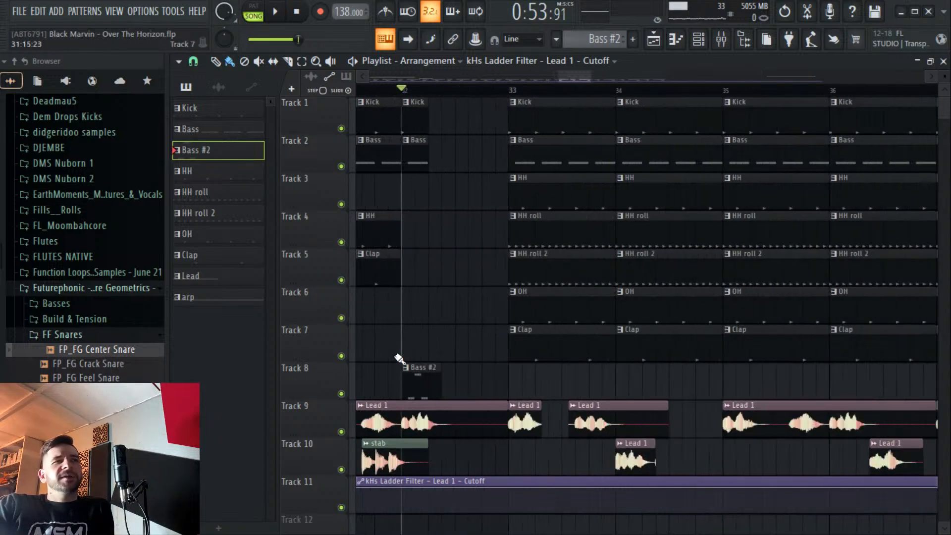
pyautogui.click(406, 375)
pyautogui.click(443, 471)
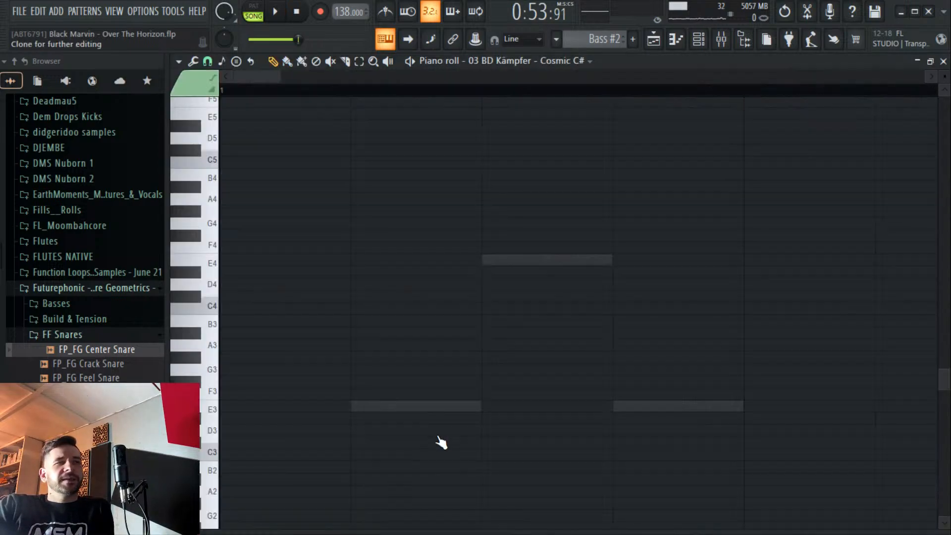
pyautogui.press('F7')
pyautogui.doubleClick(421, 380)
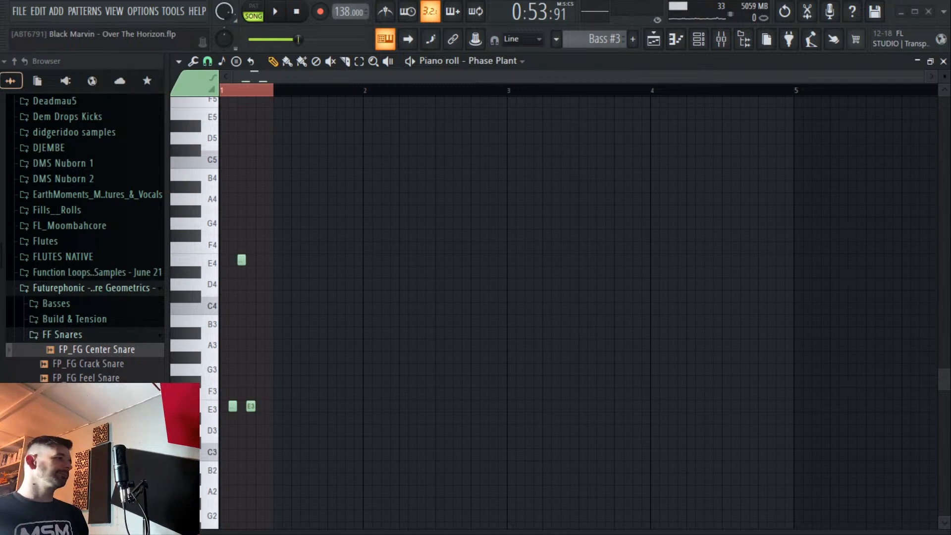
# Audition the bass phrase and extend it with an E3 note followed by an F#4 note.
pyautogui.press('space')
pyautogui.press('space')
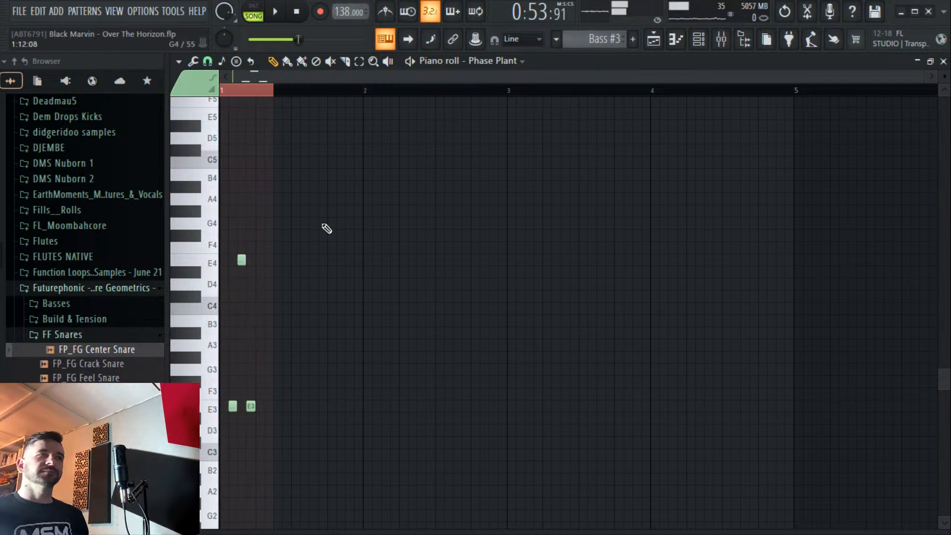
pyautogui.press('space')
pyautogui.moveTo(340, 195); pyautogui.dragTo(248, 372)
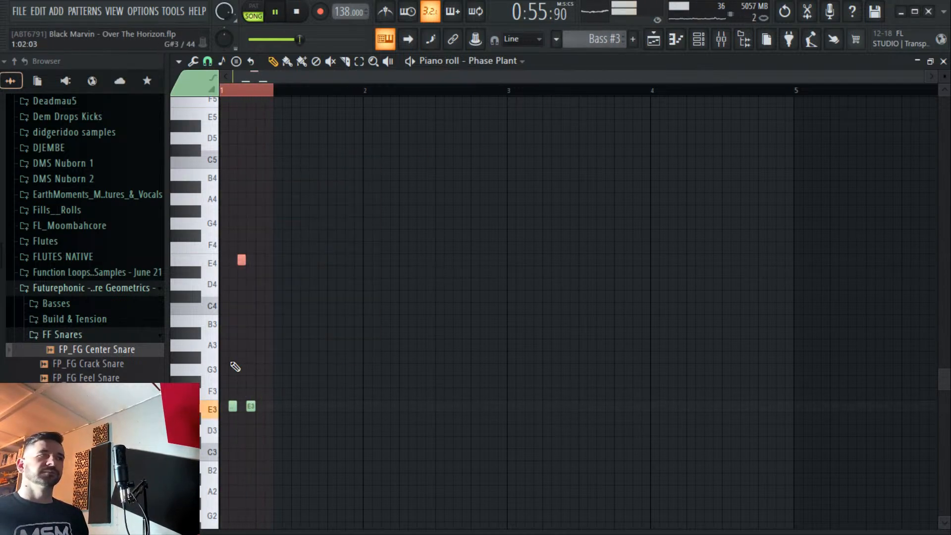
pyautogui.moveTo(322, 180); pyautogui.dragTo(223, 446)
pyautogui.press('space')
pyautogui.press('space')
pyautogui.press('space')
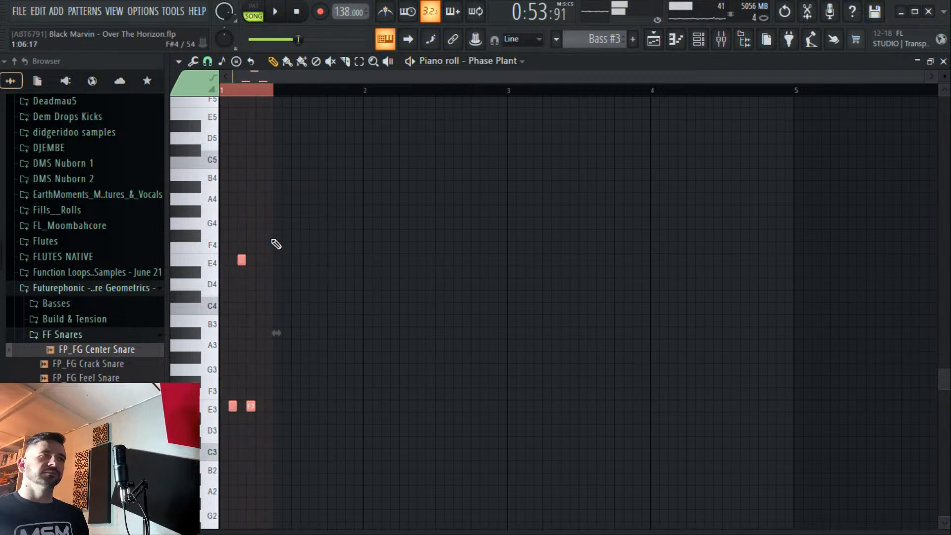
pyautogui.click(267, 407)
pyautogui.press('space')
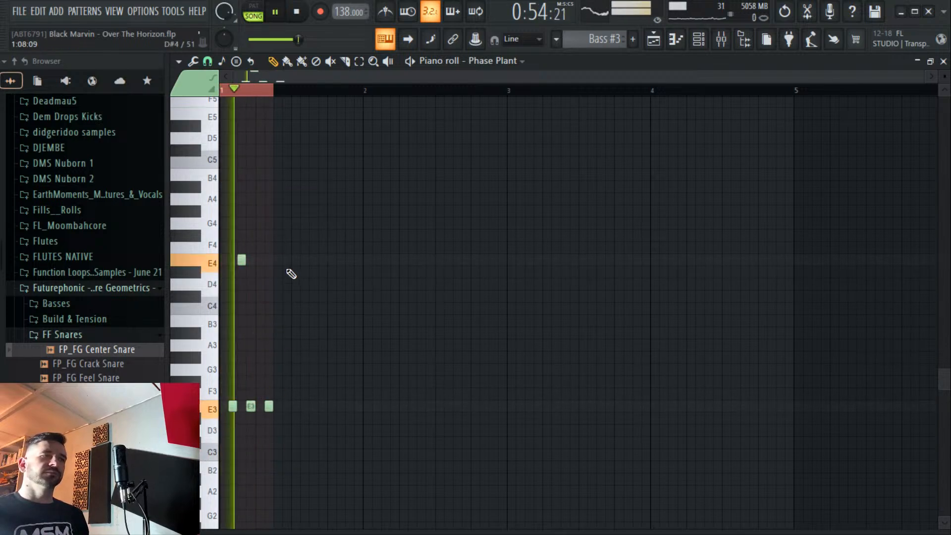
pyautogui.rightClick(282, 87)
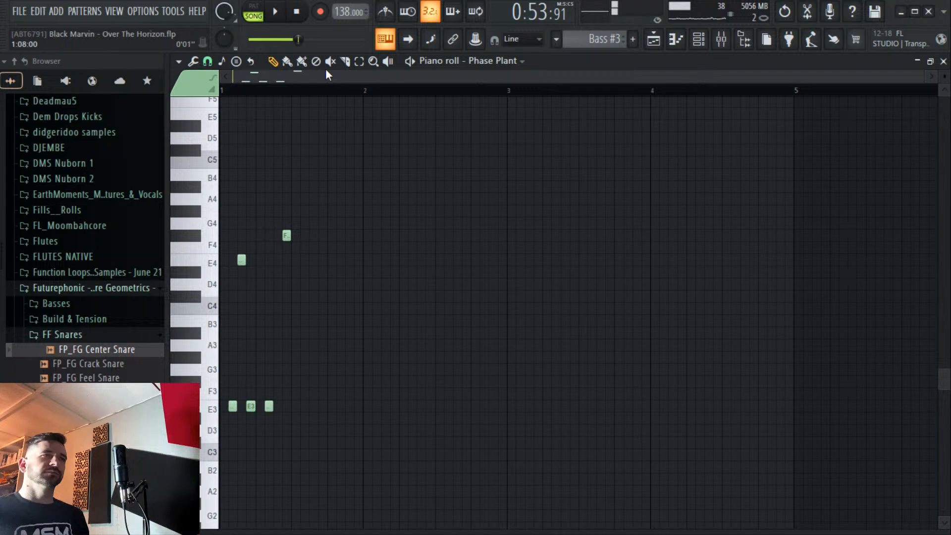
# Play bar 32 of the playlist and move the new bass clip on Track 8 so it ends at bar 33.
pyautogui.click(652, 44)
pyautogui.moveTo(419, 92); pyautogui.dragTo(488, 133)
pyautogui.press('space')
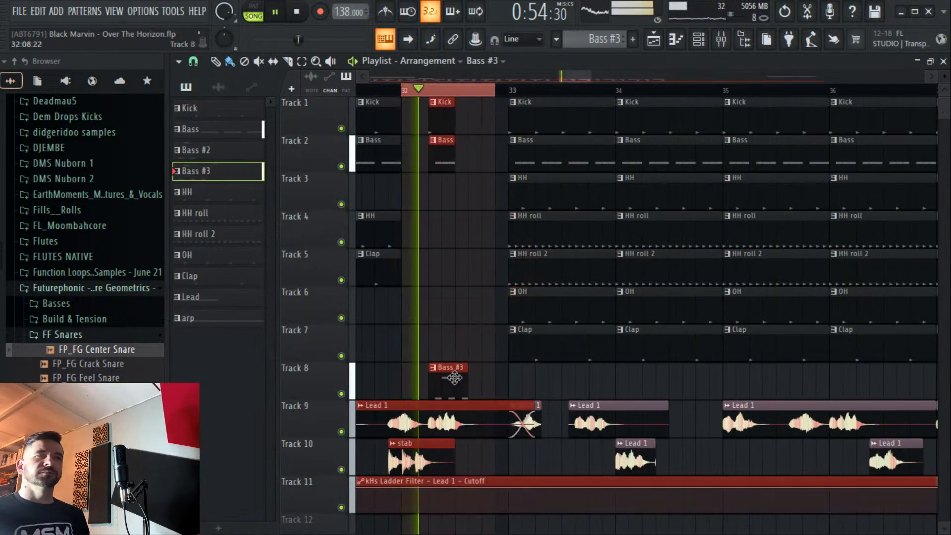
pyautogui.click(425, 374)
pyautogui.moveTo(425, 374); pyautogui.dragTo(493, 377)
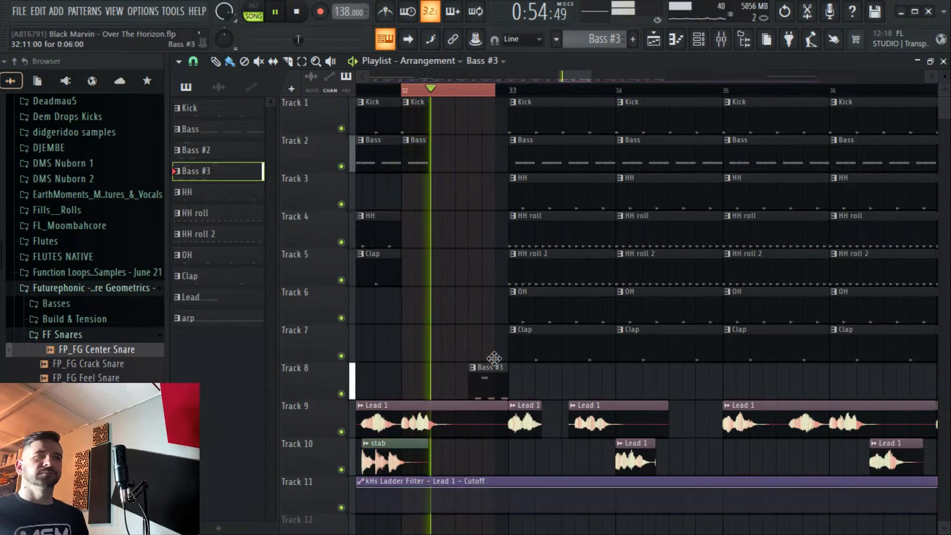
# Add a B4 note at the start of the Bass #3 phrase, raise its E4 note to G#4, and play back the fill.
pyautogui.doubleClick(484, 378)
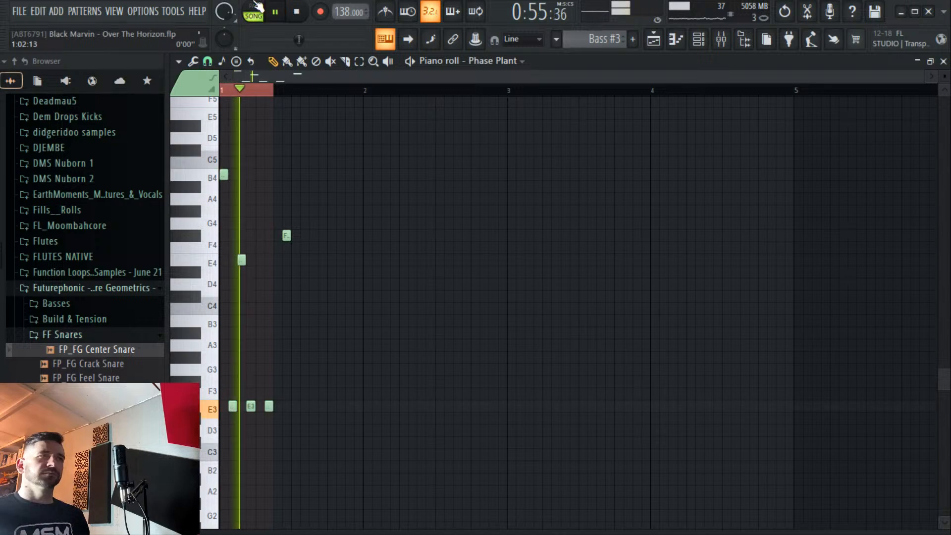
pyautogui.press('space')
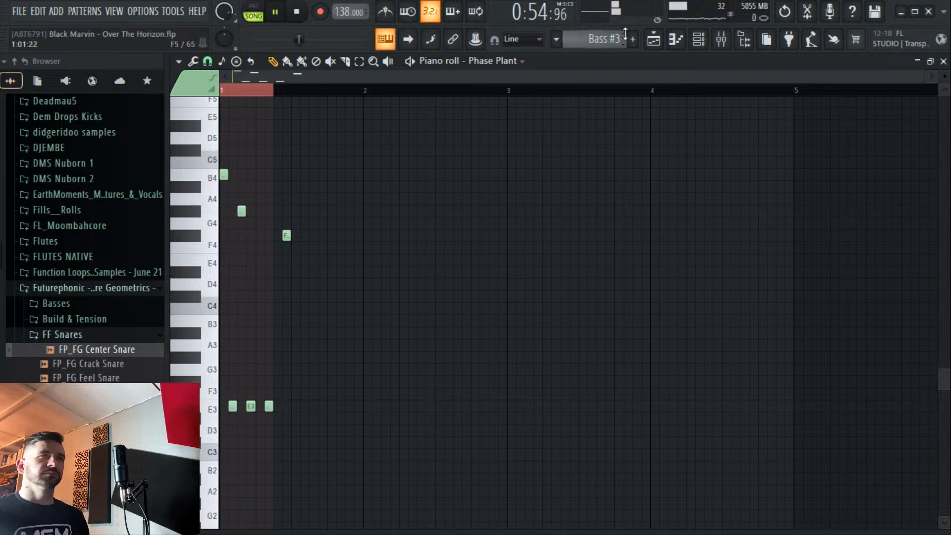
pyautogui.press('space')
pyautogui.click(654, 39)
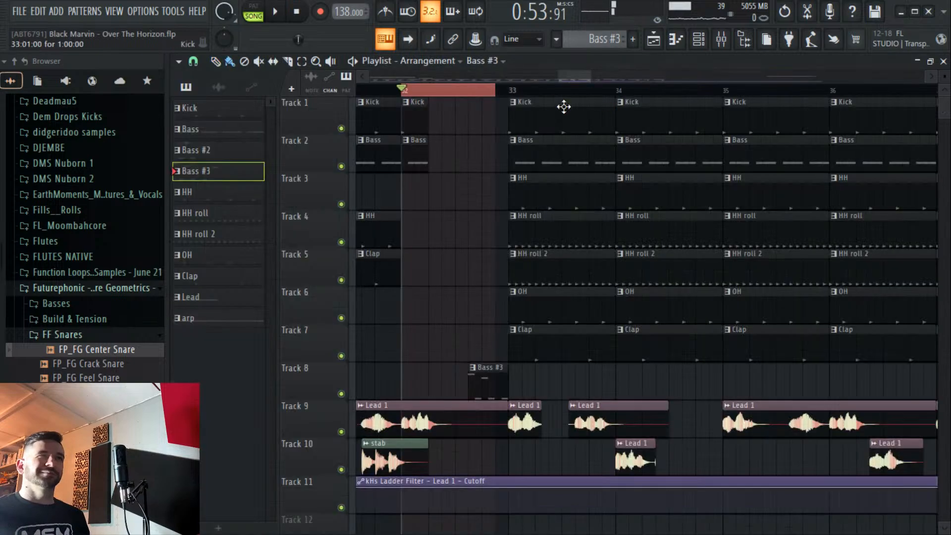
pyautogui.hotkey('ctrl', 'd')
pyautogui.press('space')
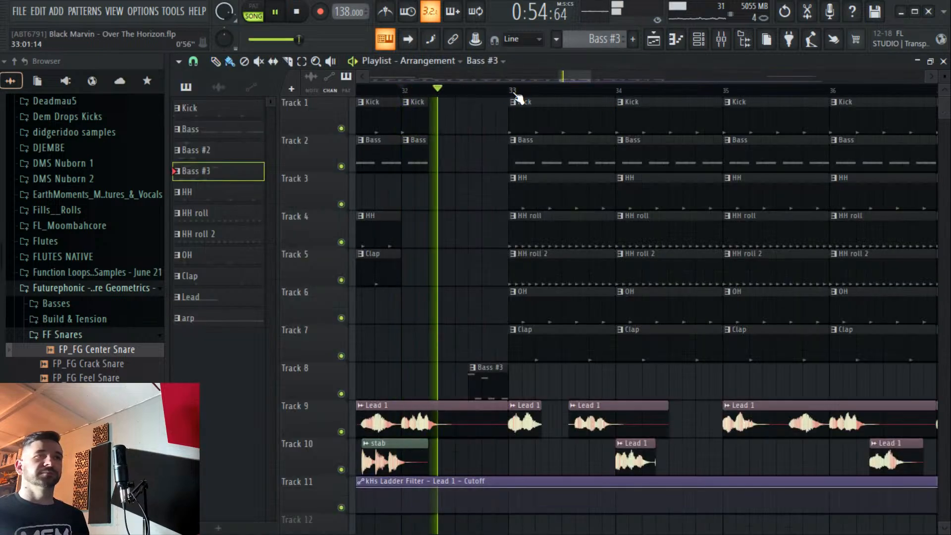
pyautogui.rightClick(425, 163)
pyautogui.press('space')
# Audition the Bass #3 phrase and add F4 and E4 notes above its last E3 note.
pyautogui.doubleClick(493, 371)
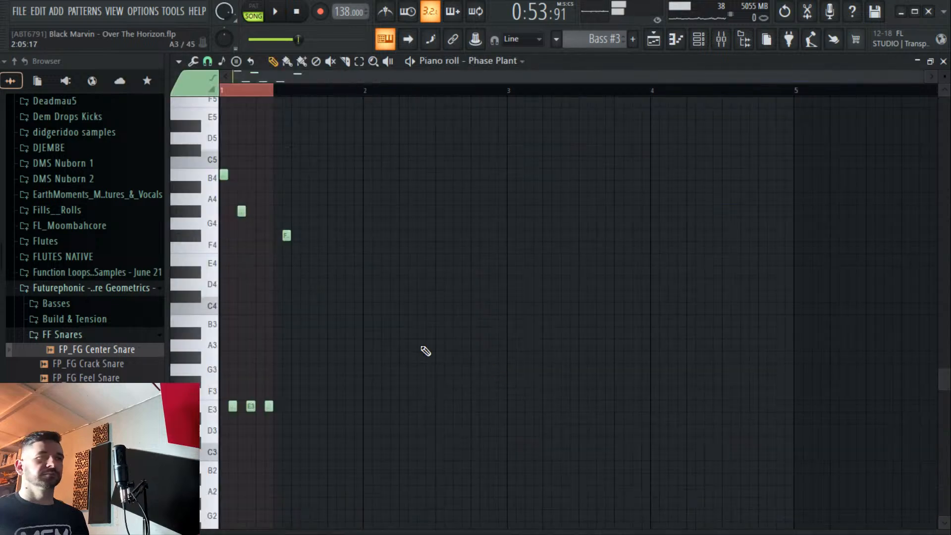
pyautogui.press('space')
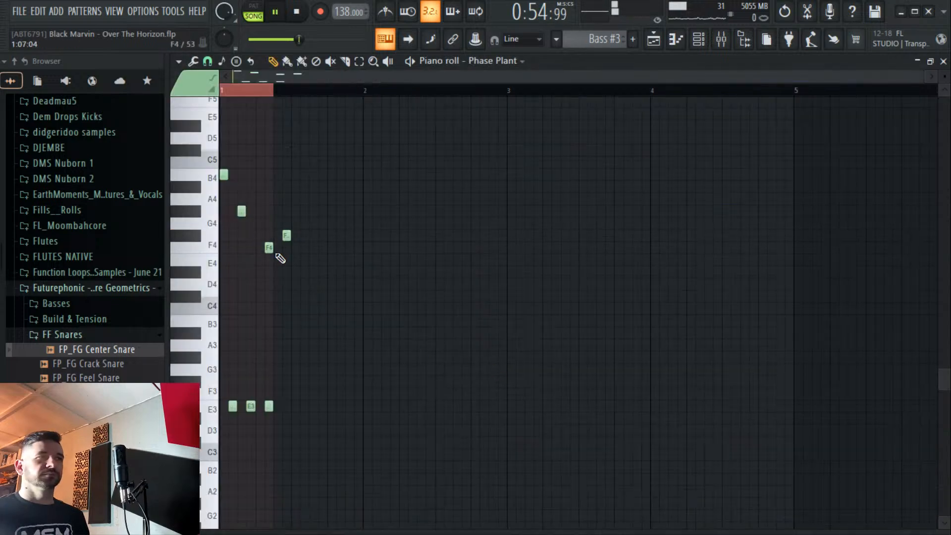
pyautogui.press('space')
pyautogui.click(268, 259)
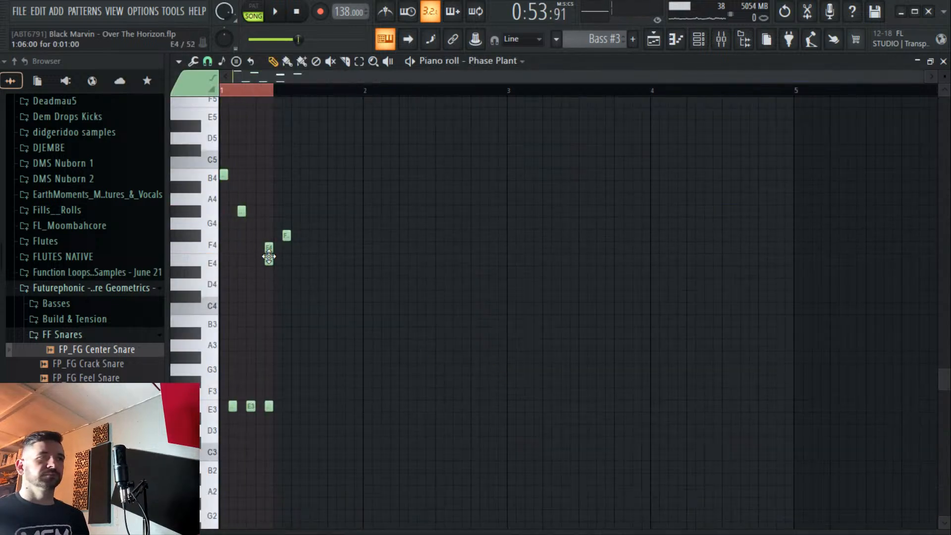
# Play the Bass #3 phrase, delete its E4 note, move the F4 note one step earlier, and play it again.
pyautogui.press('space')
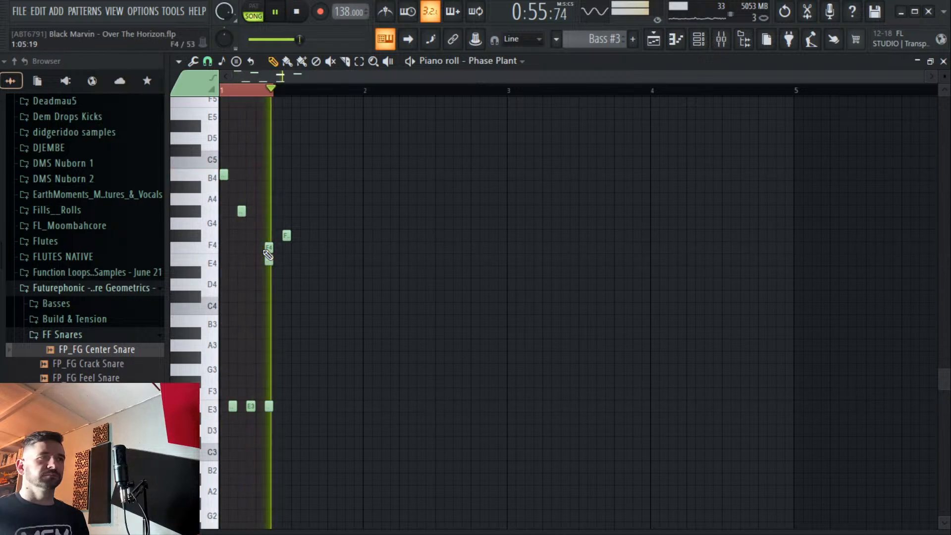
pyautogui.press('space')
pyautogui.rightClick(269, 260)
pyautogui.moveTo(267, 246); pyautogui.dragTo(260, 248)
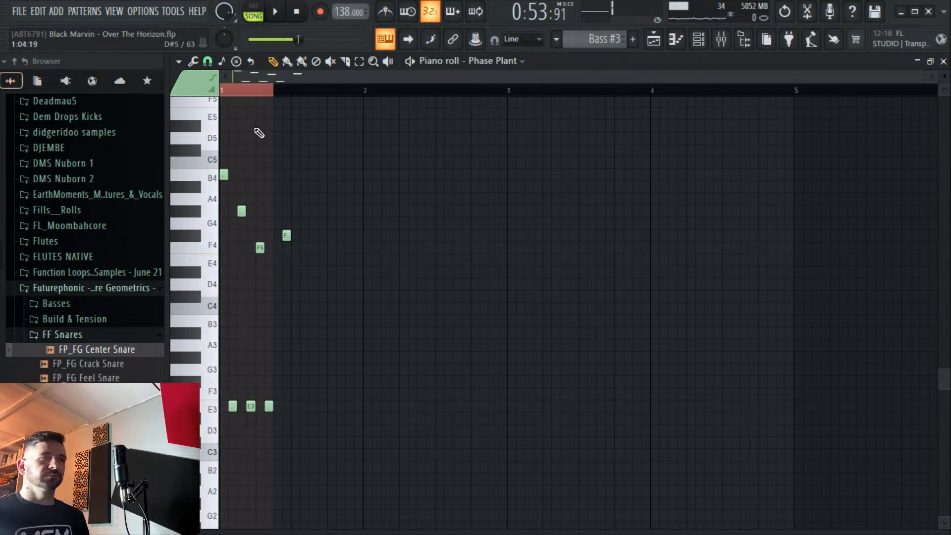
pyautogui.scroll(4, 259, 95)
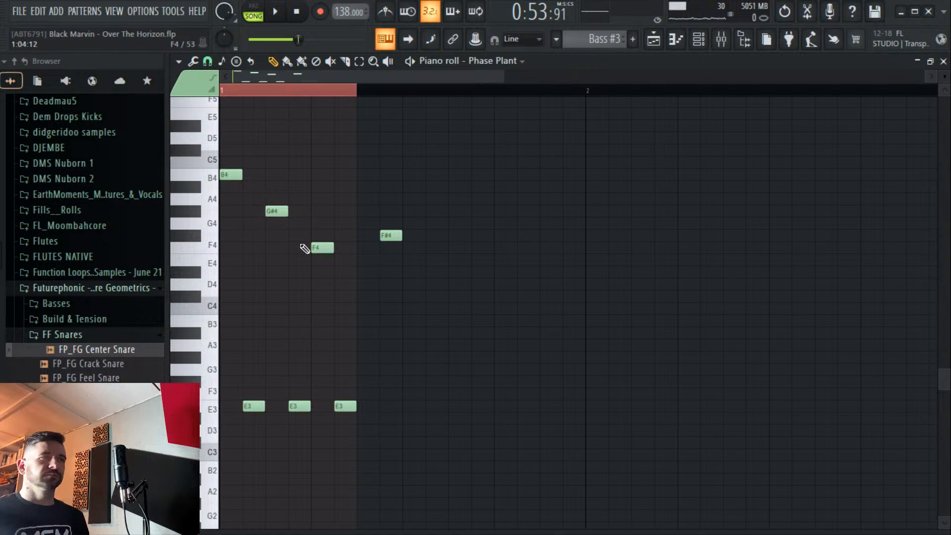
pyautogui.press('space')
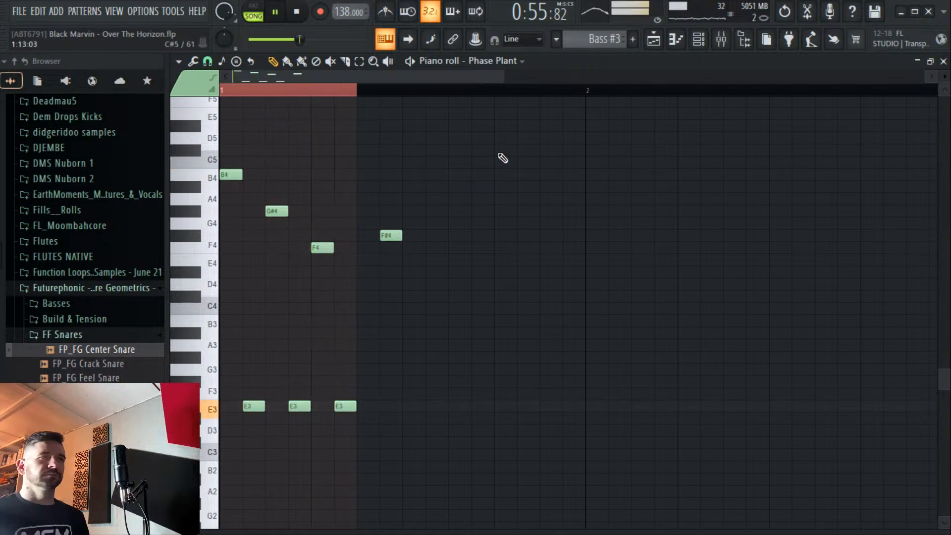
# Play the arrangement in the playlist through bar 32 into bar 33 to check the bass fill in context.
pyautogui.click(654, 40)
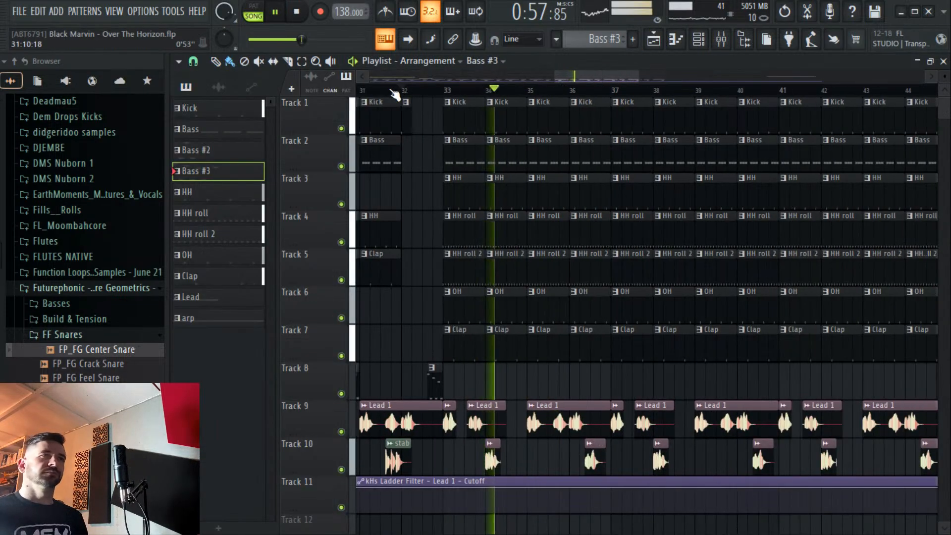
pyautogui.moveTo(576, 75); pyautogui.dragTo(527, 75)
pyautogui.click(498, 90)
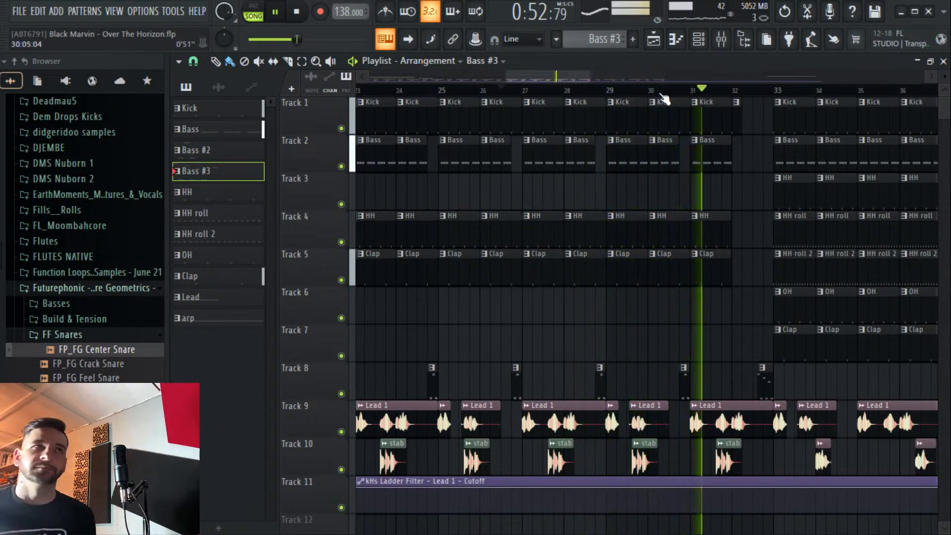
pyautogui.scroll(-4, 619, 89)
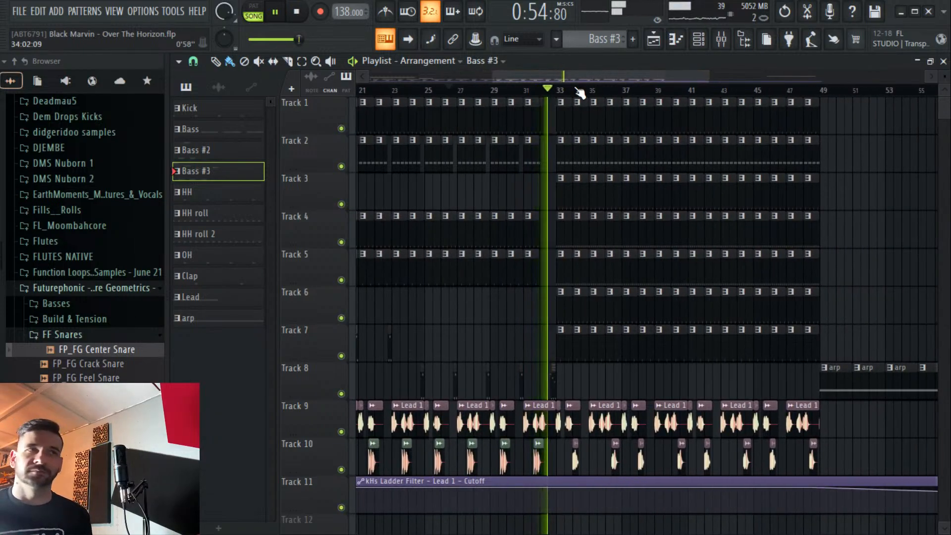
pyautogui.scroll(4, 569, 93)
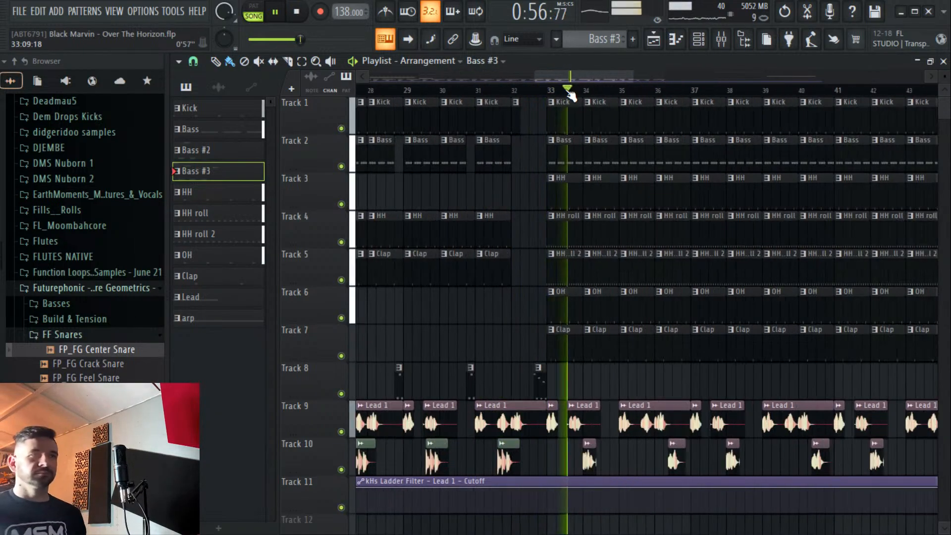
# Lengthen the G#4 note in the Bass #3 clip to two steps and play the fill in the playlist.
pyautogui.click(504, 90)
pyautogui.scroll(8, 525, 90)
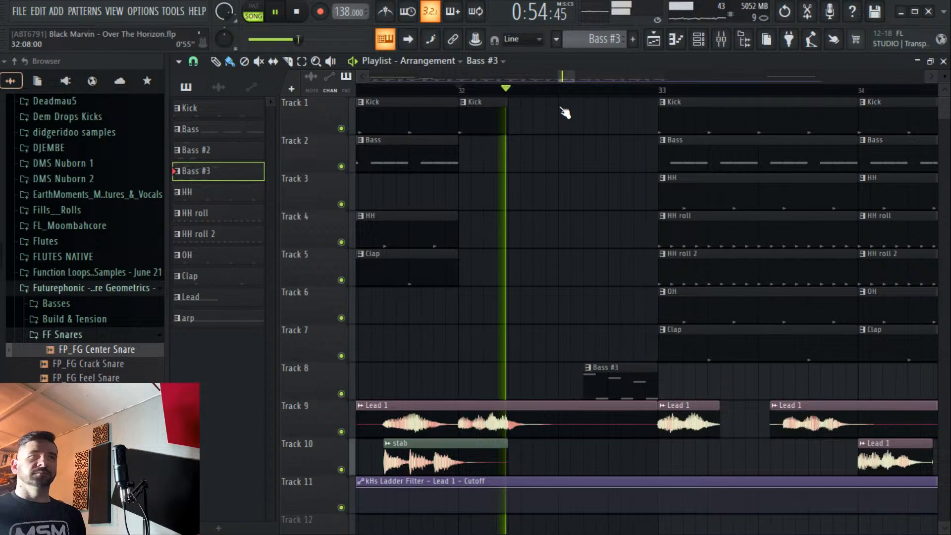
pyautogui.doubleClick(623, 393)
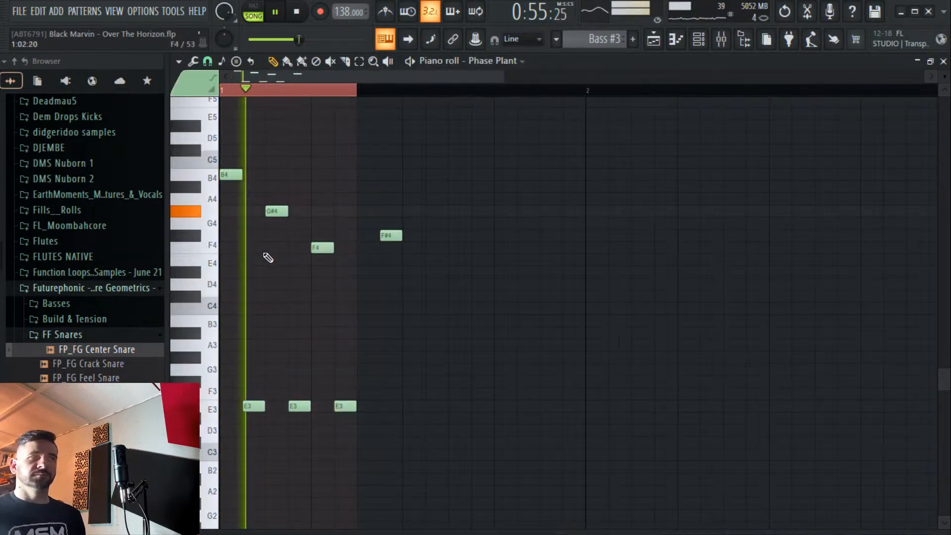
pyautogui.press('space')
pyautogui.moveTo(293, 208); pyautogui.dragTo(310, 208)
pyautogui.press('space')
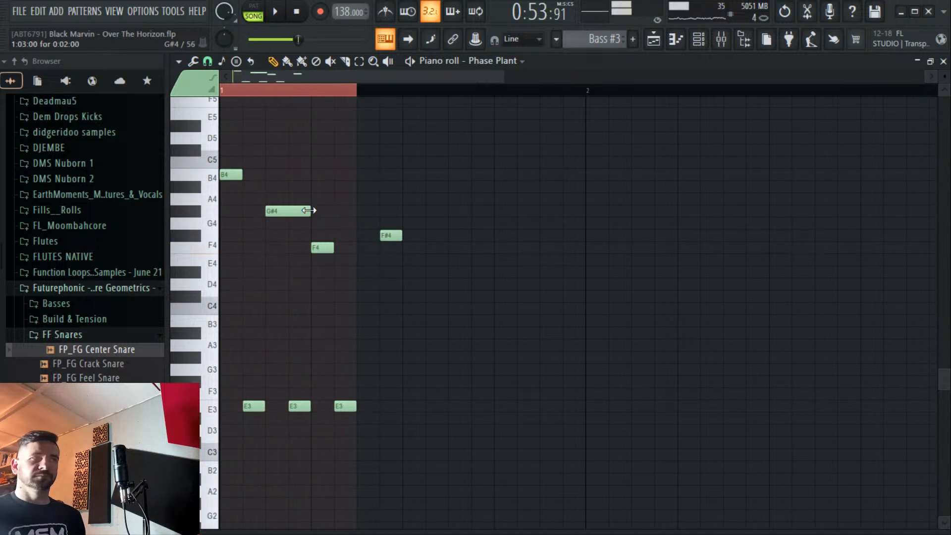
pyautogui.click(653, 39)
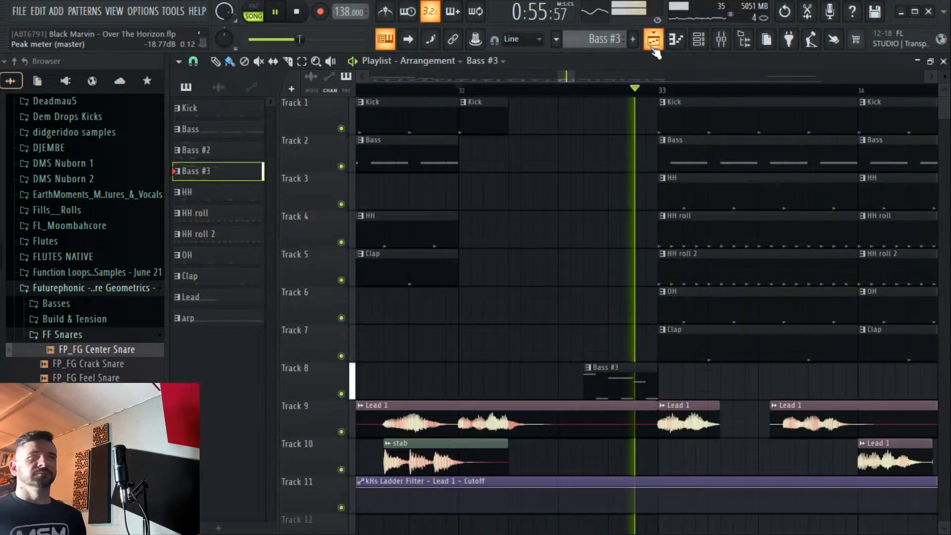
pyautogui.scroll(-4, 621, 89)
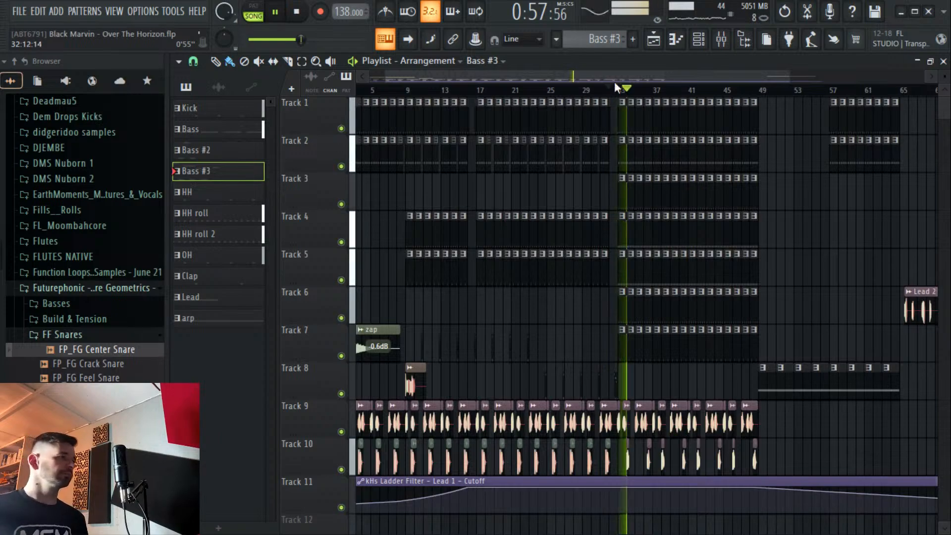
pyautogui.moveTo(627, 74); pyautogui.dragTo(680, 78)
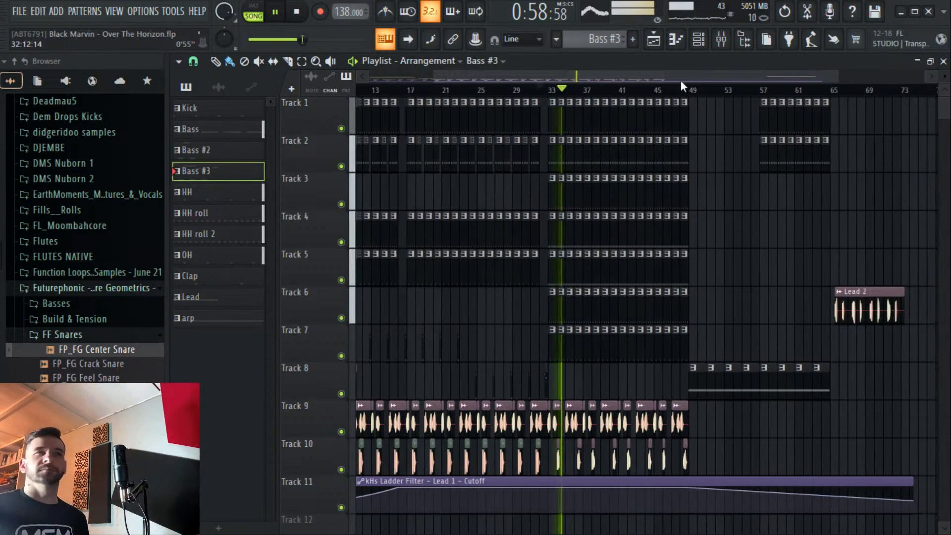
# In Lead 1's Fruity parametric EQ 2, pull band 3 well down and cut band 4 by 4.4 dB at 517 Hz; save the project.
pyautogui.click(721, 39)
pyautogui.click(842, 265)
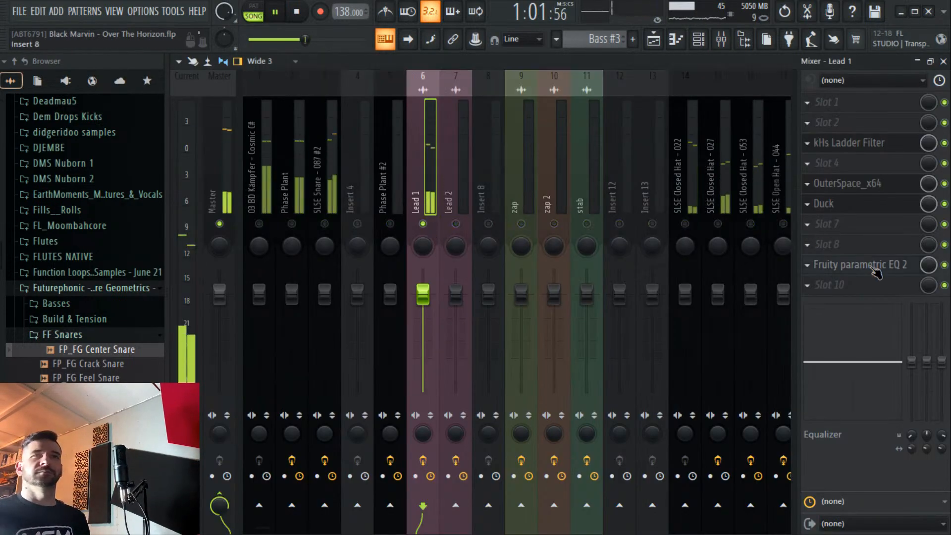
pyautogui.moveTo(392, 308); pyautogui.dragTo(470, 362)
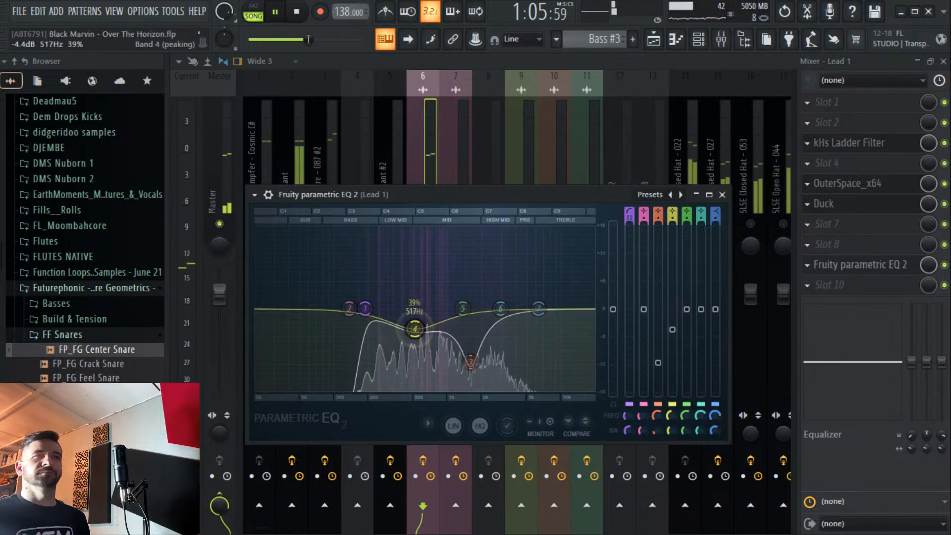
pyautogui.moveTo(425, 308); pyautogui.dragTo(415, 329)
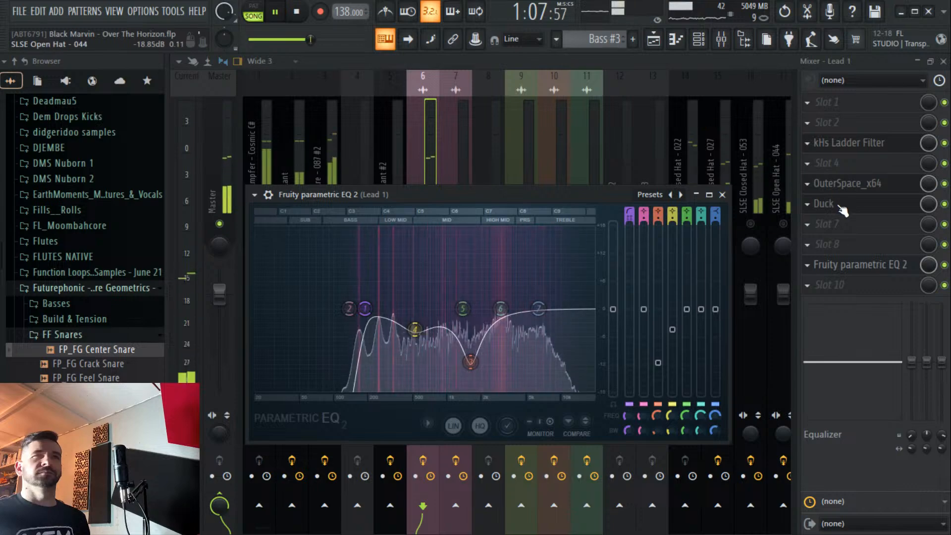
pyautogui.click(722, 194)
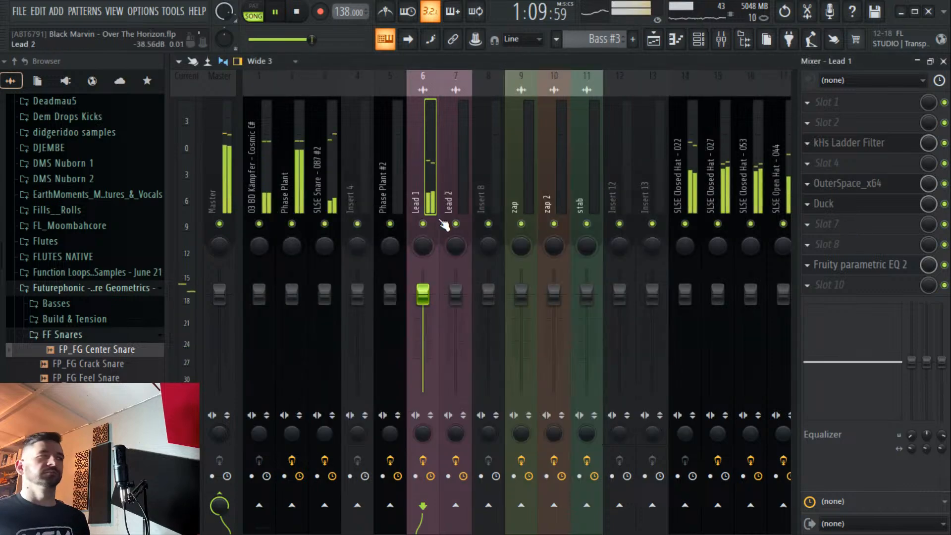
pyautogui.hotkey('ctrl', 's')
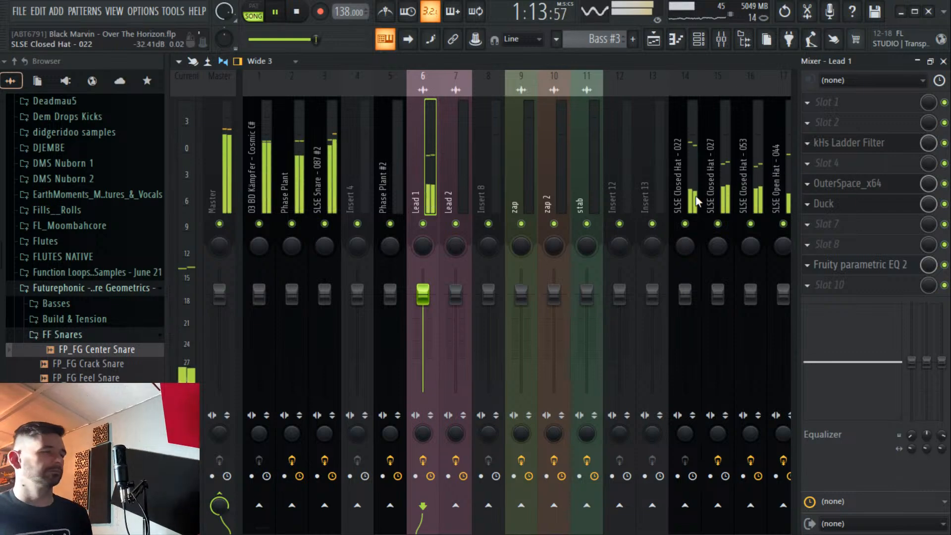
# Play the arrangement from the beginning in the playlist, look over its middle sections, and stop playback.
pyautogui.press('F5')
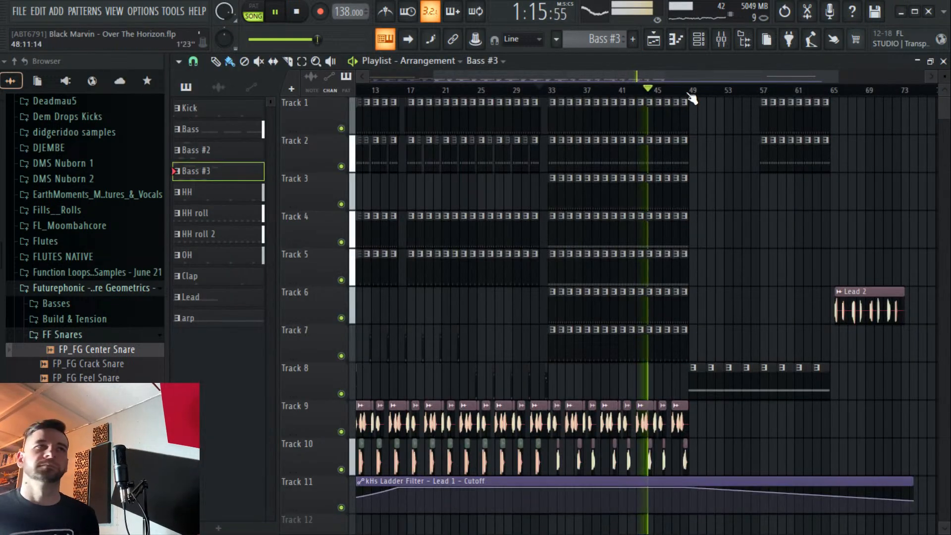
pyautogui.scroll(-2, 688, 97)
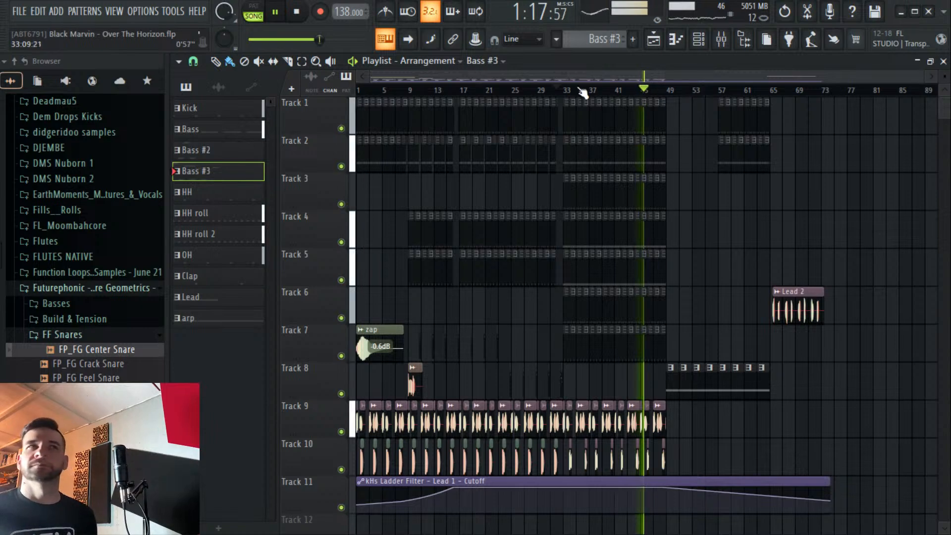
pyautogui.click(361, 90)
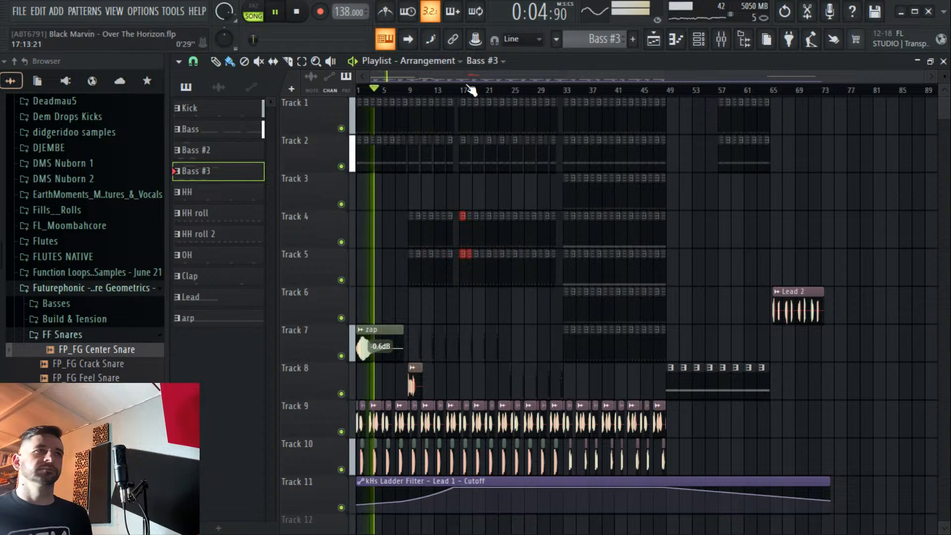
pyautogui.scroll(3, 468, 91)
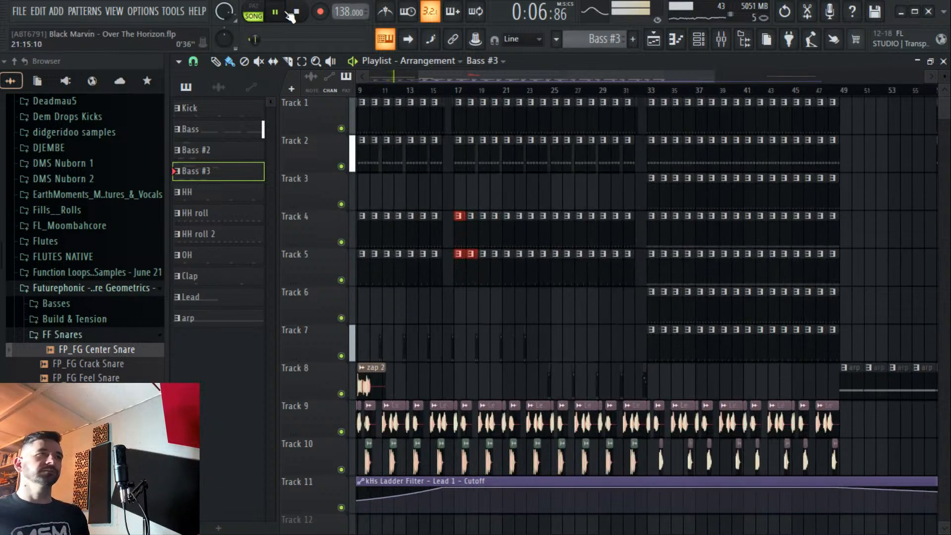
pyautogui.press('space')
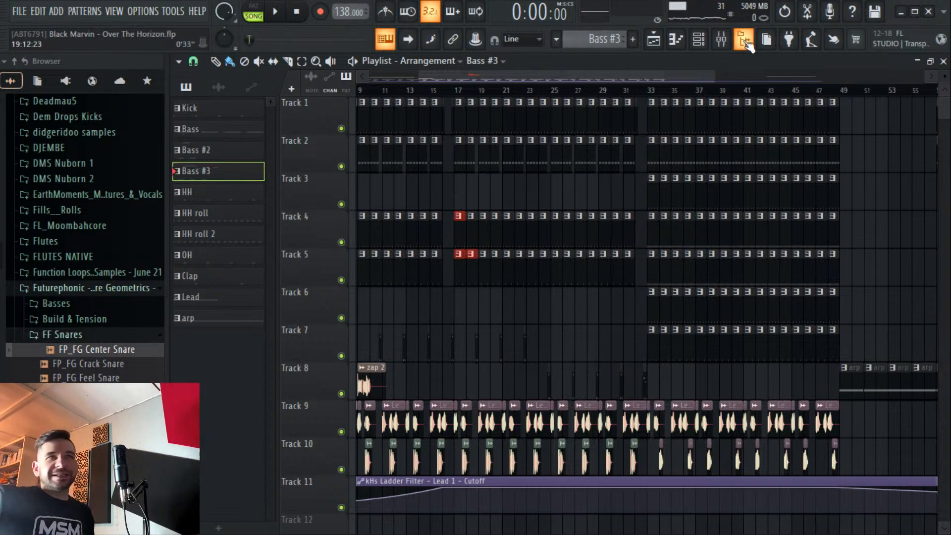
# Review the arrangement's sections up to the arp part and place the playhead just before bar 49.
pyautogui.scroll(5, 389, 93)
pyautogui.moveTo(388, 92); pyautogui.dragTo(284, 97)
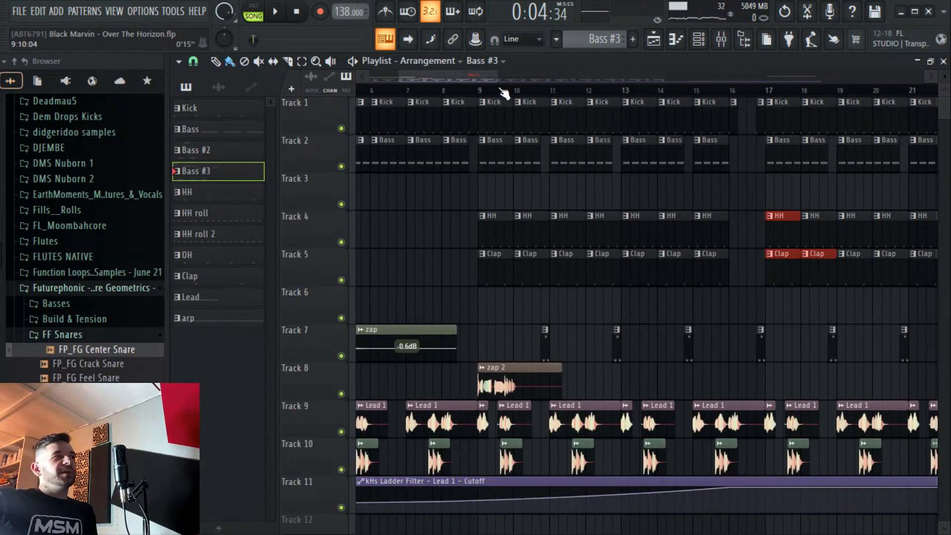
pyautogui.scroll(-5, 502, 94)
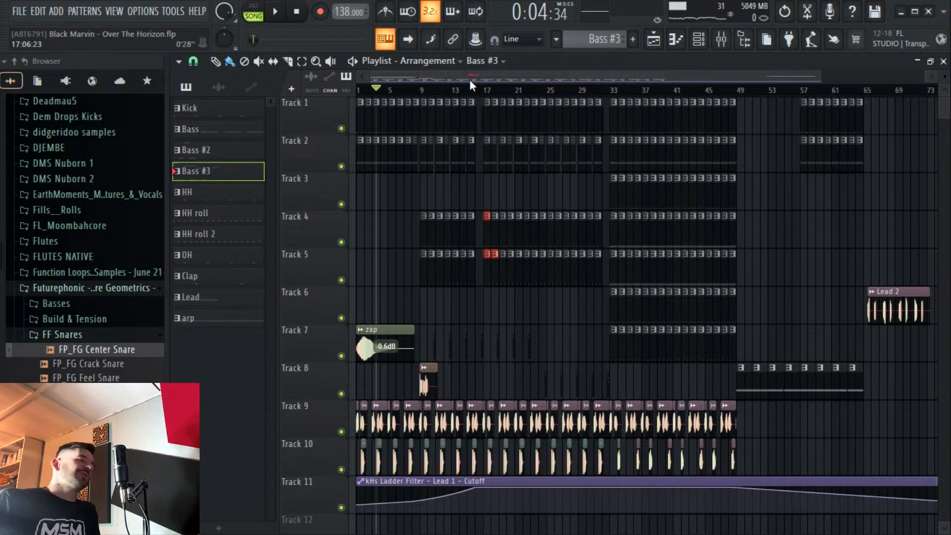
pyautogui.scroll(-3, 510, 97)
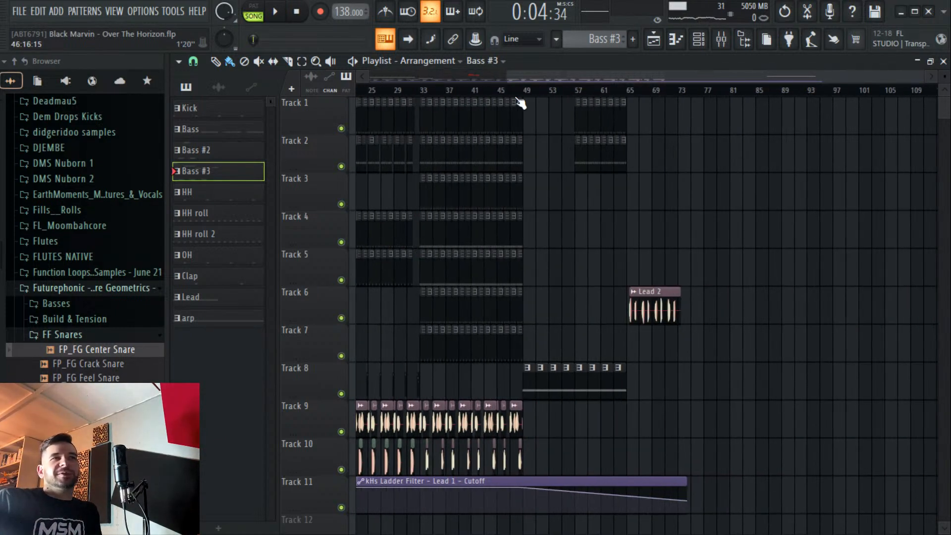
pyautogui.click(520, 92)
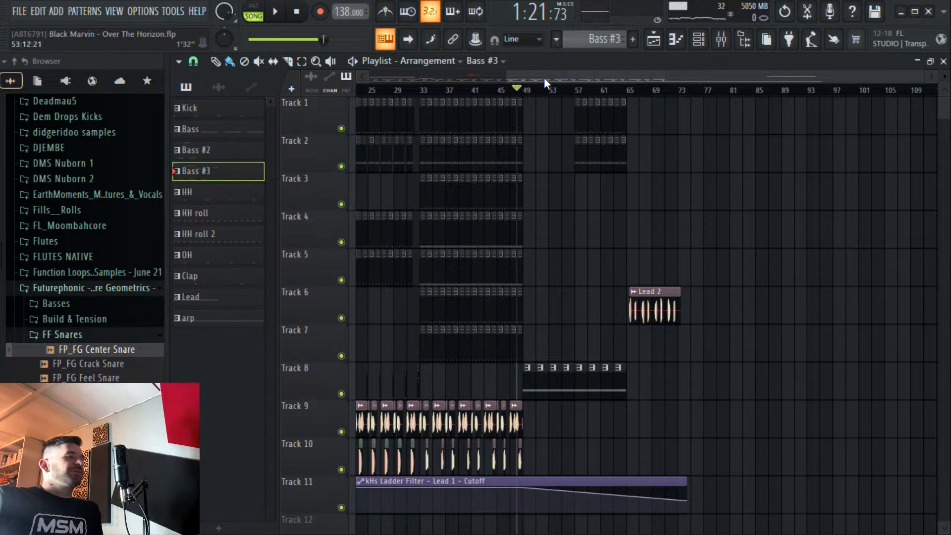
# Add a new Phase Plant instrument to the channel rack.
pyautogui.click(698, 39)
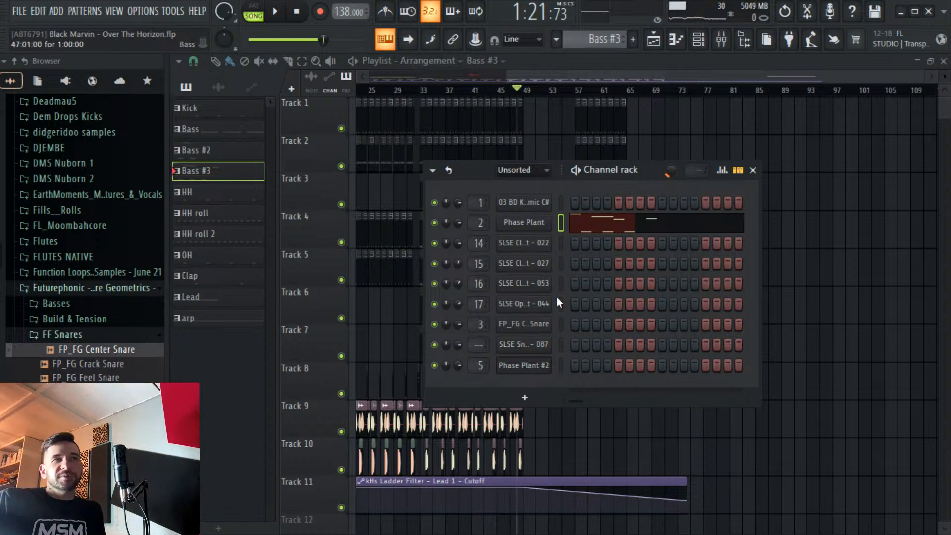
pyautogui.click(538, 400)
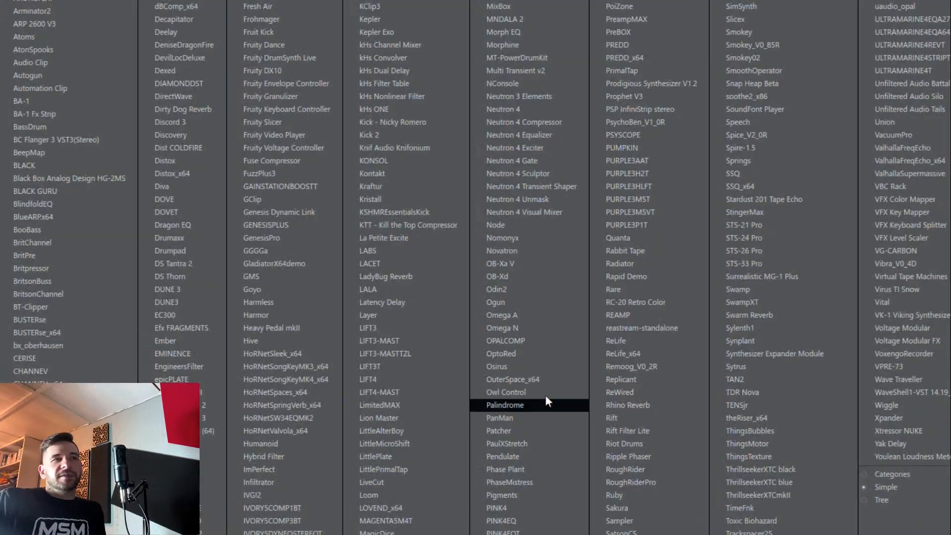
pyautogui.click(545, 470)
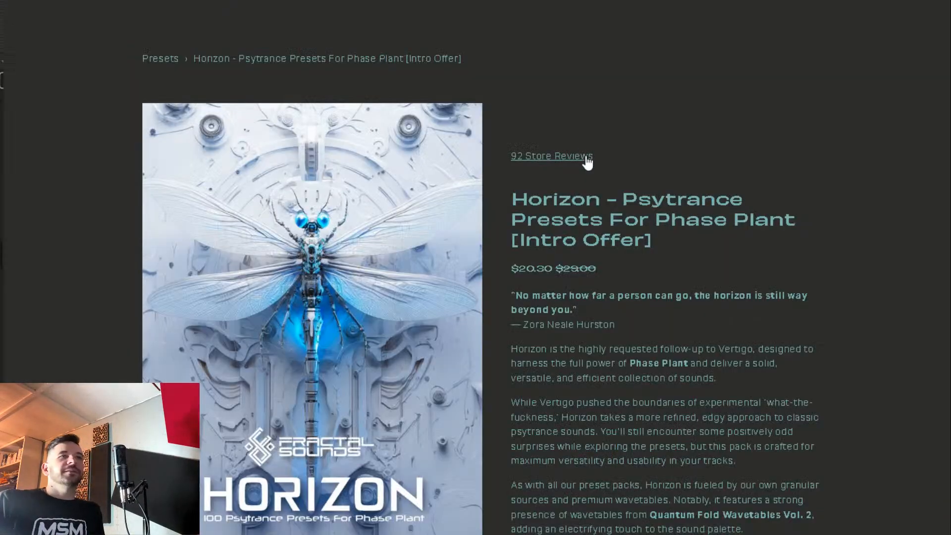
pyautogui.scroll(-7, 587, 161)
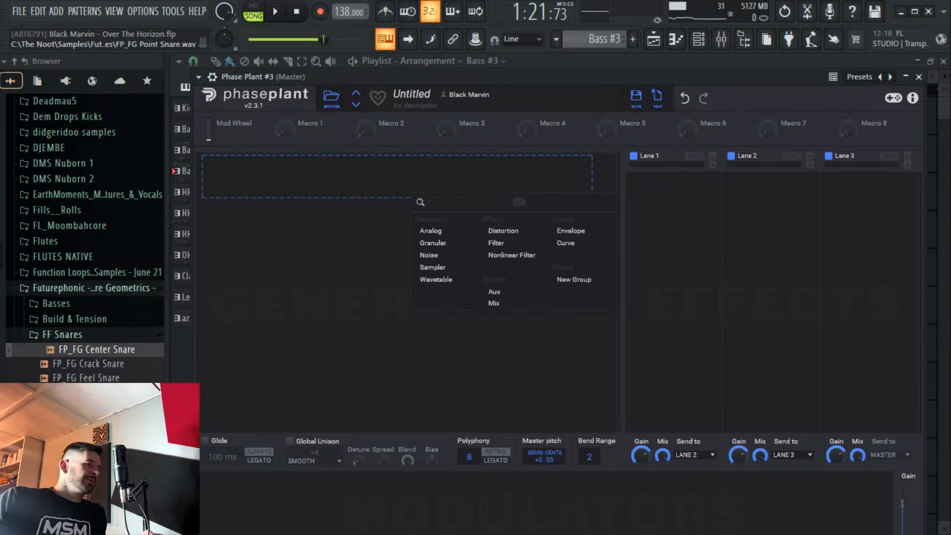
# Audition presets from the Acid folder of the Horizon bank, load Acid - Fun Fact, and close Phase Plant #3.
pyautogui.click(331, 98)
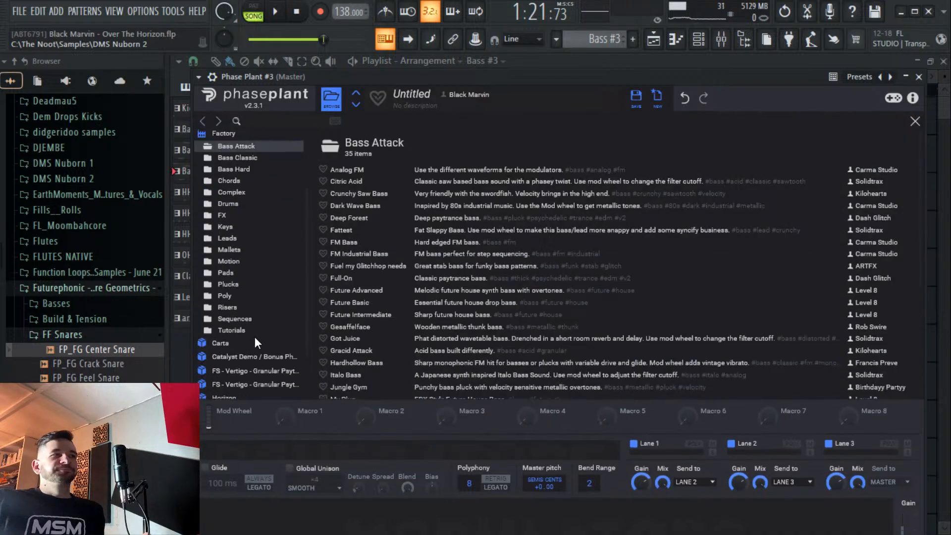
pyautogui.scroll(-2, 251, 371)
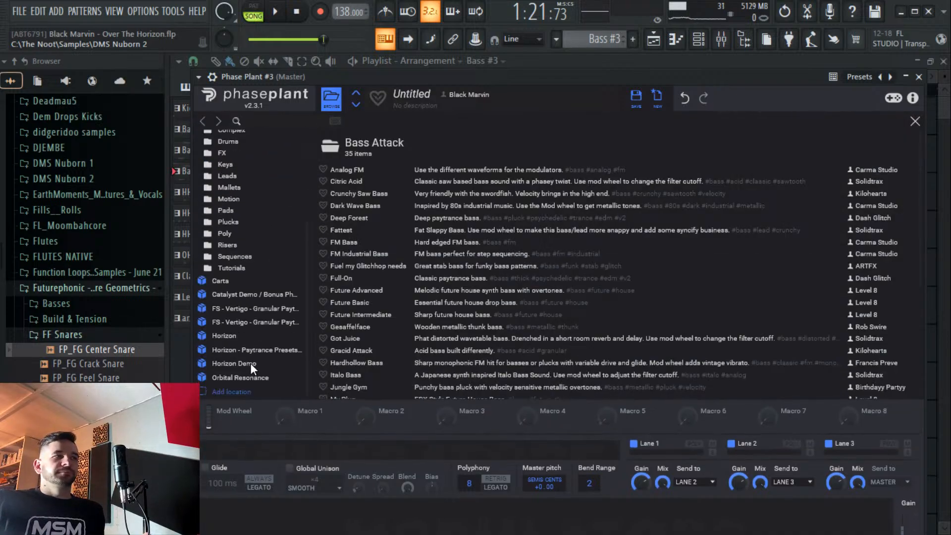
pyautogui.click(246, 336)
pyautogui.click(337, 244)
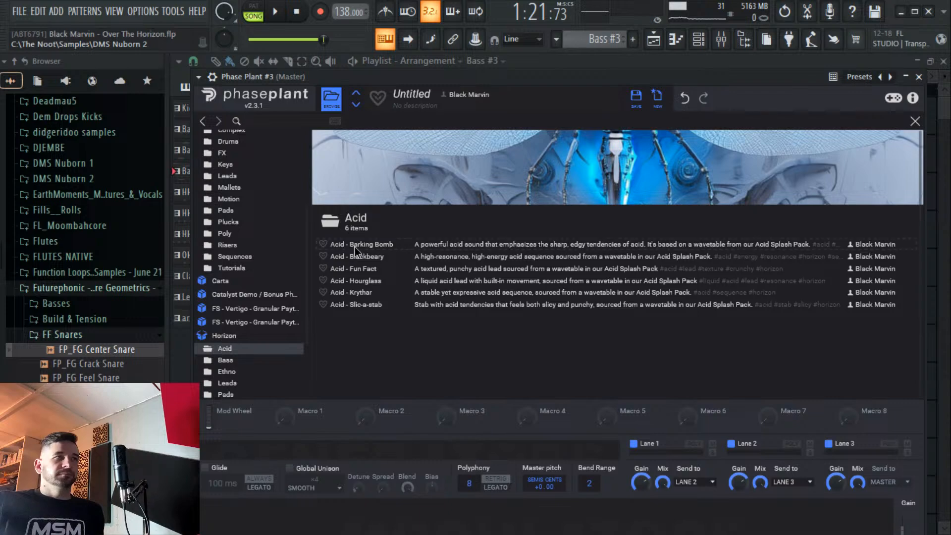
pyautogui.click(457, 245)
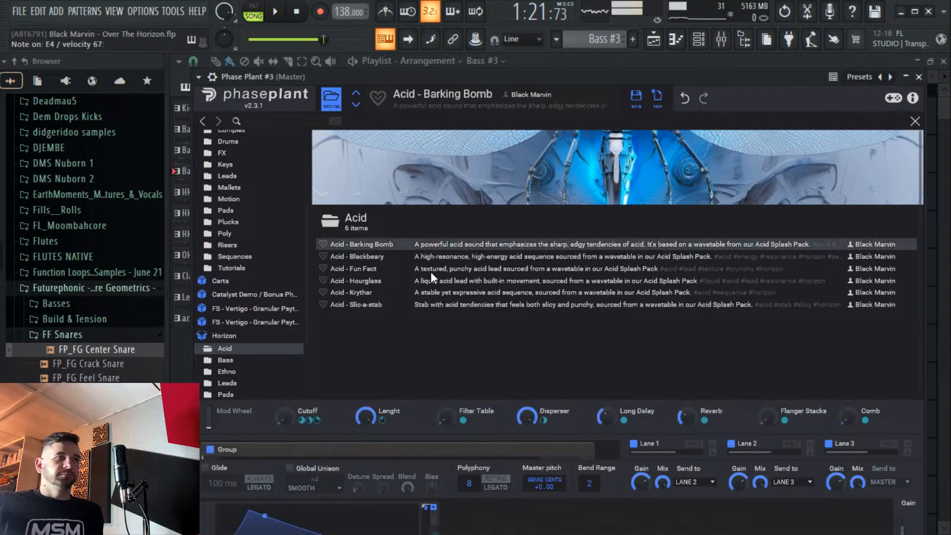
pyautogui.click(396, 254)
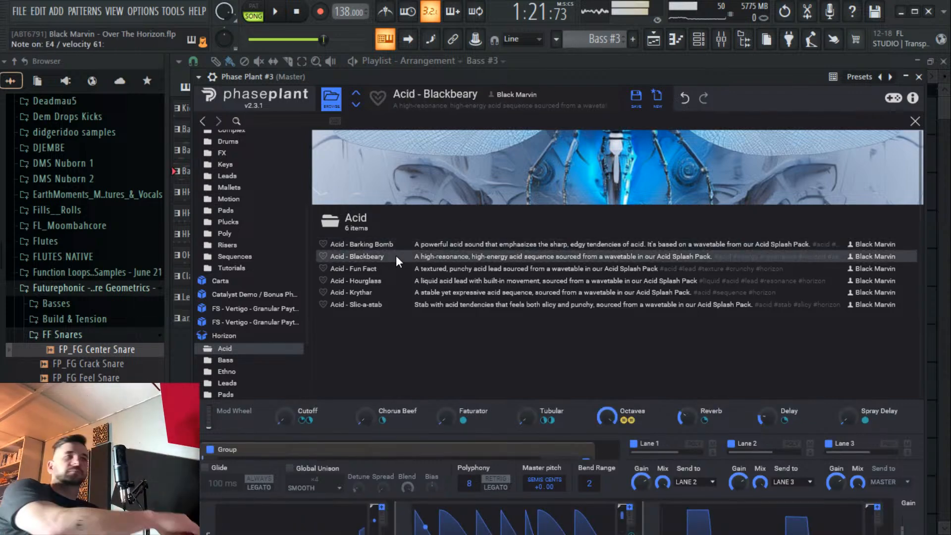
pyautogui.click(374, 269)
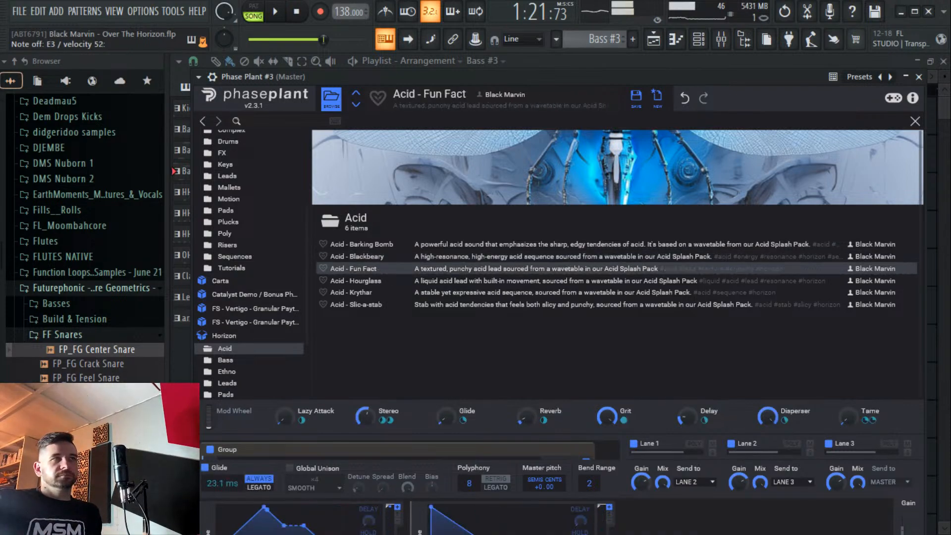
pyautogui.click(913, 121)
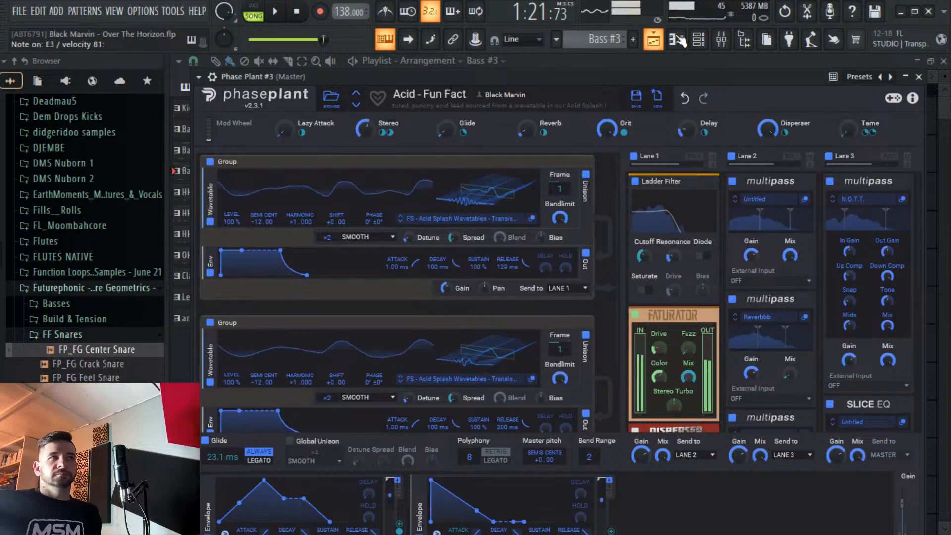
pyautogui.click(918, 77)
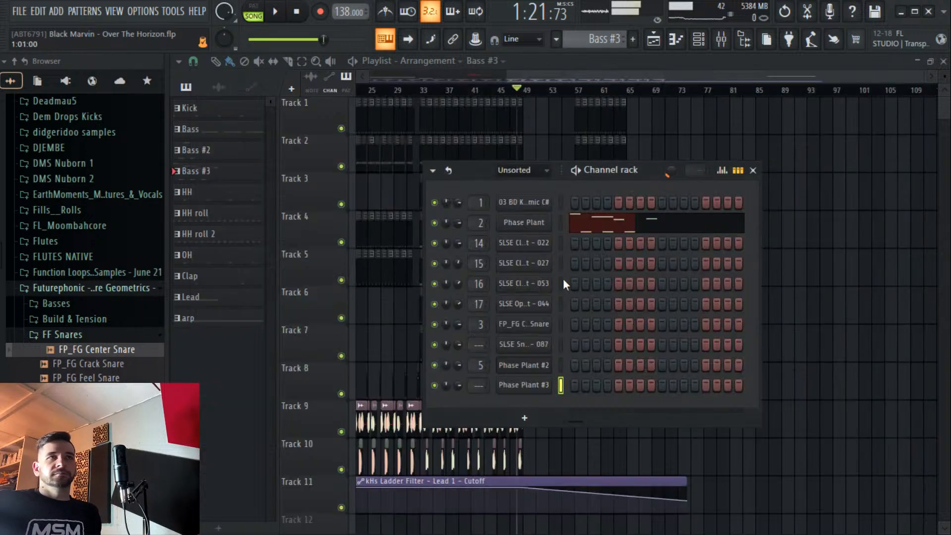
# Create a new pattern named acid and open Phase Plant #3's piano roll for it.
pyautogui.click(616, 39)
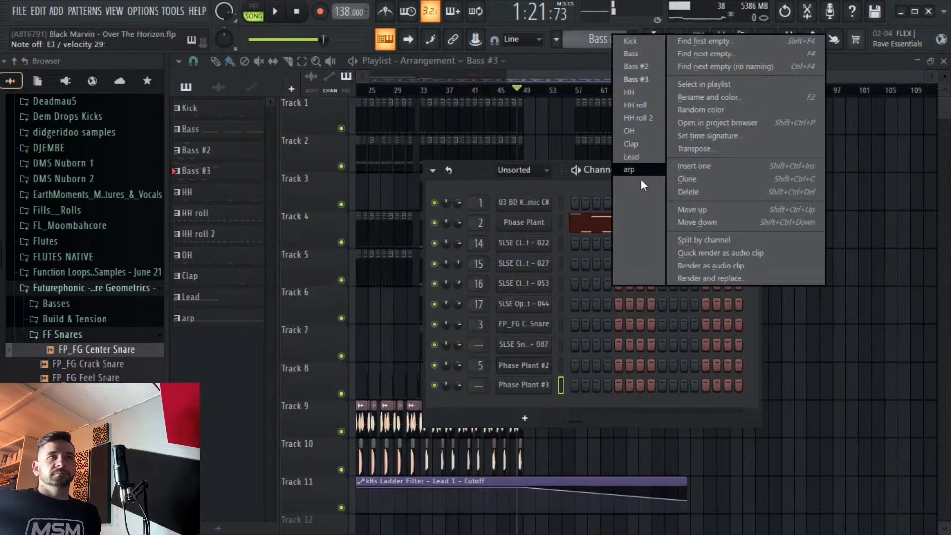
pyautogui.click(632, 39)
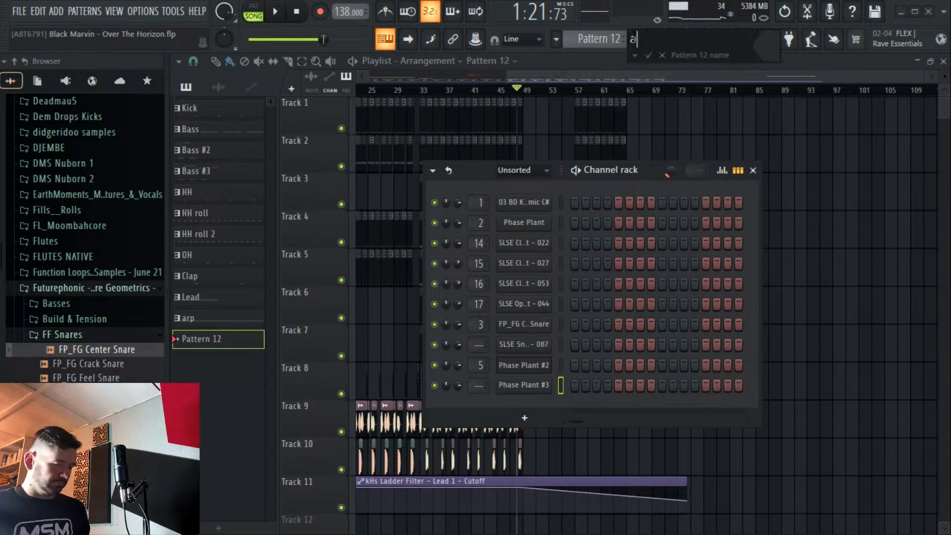
pyautogui.rightClick(539, 379)
pyautogui.click(544, 373)
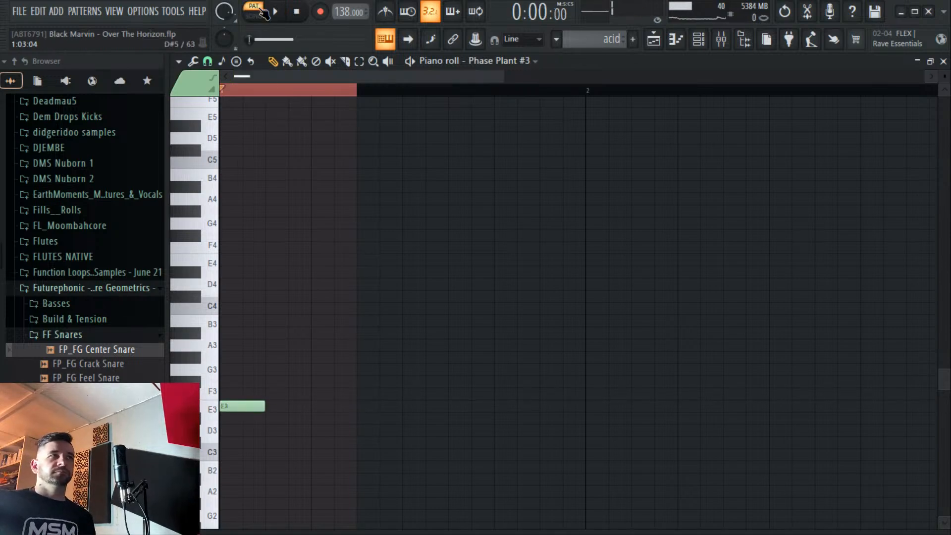
# Extend the E3 note at the start of bar 1 to half a bar while playing the pattern.
pyautogui.moveTo(353, 406); pyautogui.dragTo(449, 406)
pyautogui.hotkey('shift', 'Right')
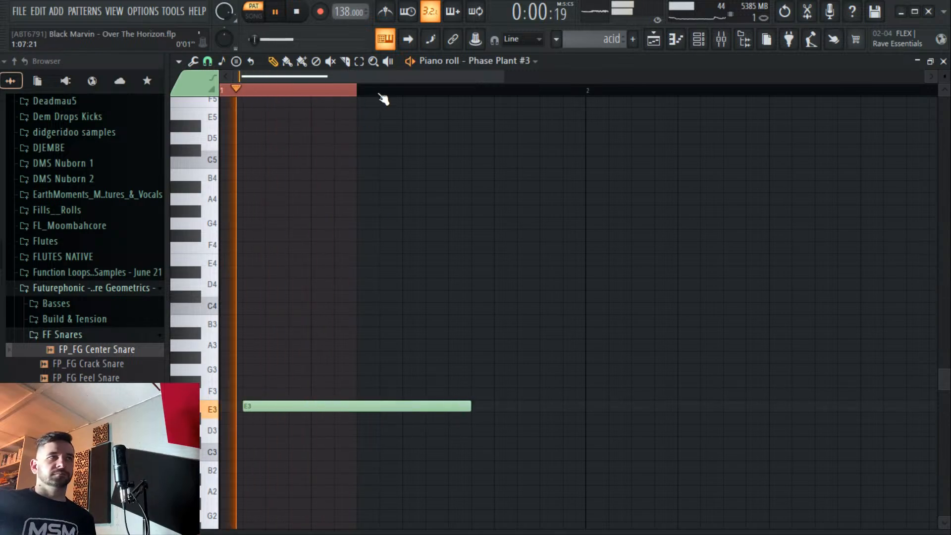
pyautogui.press('space')
pyautogui.press('space')
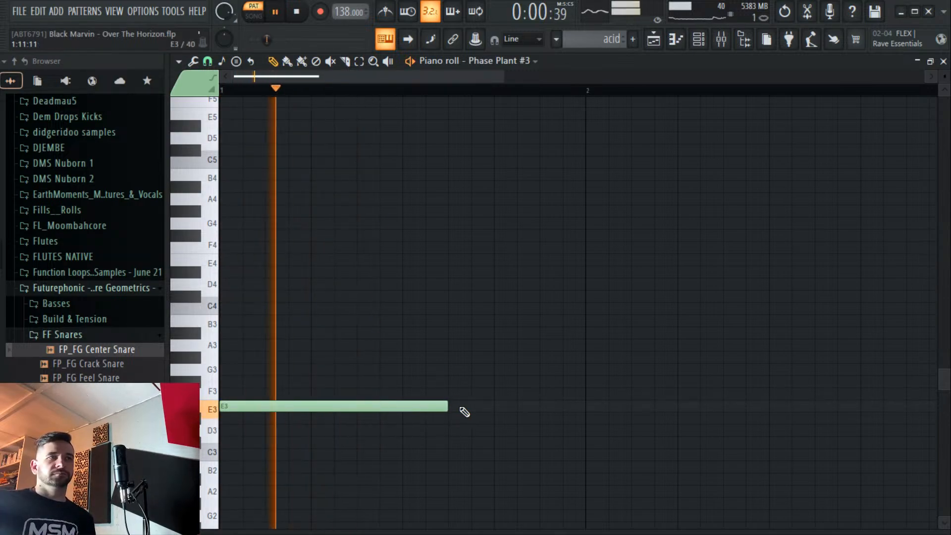
pyautogui.moveTo(447, 406); pyautogui.dragTo(403, 415)
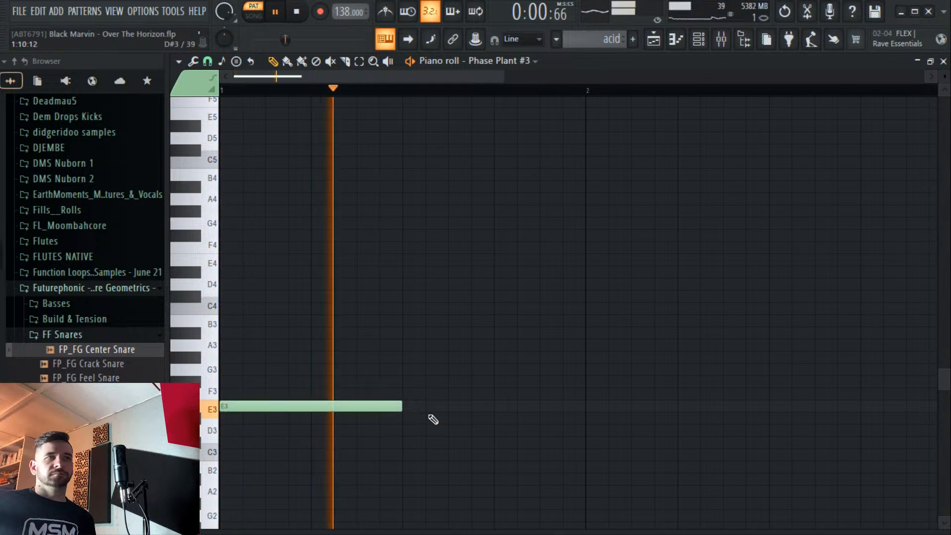
# Add two consecutive half-beat E3 notes on the fourth beat of bar 1 and stop playback.
pyautogui.click(513, 406)
pyautogui.moveTo(673, 402); pyautogui.dragTo(565, 408)
pyautogui.click(569, 405)
pyautogui.press('space')
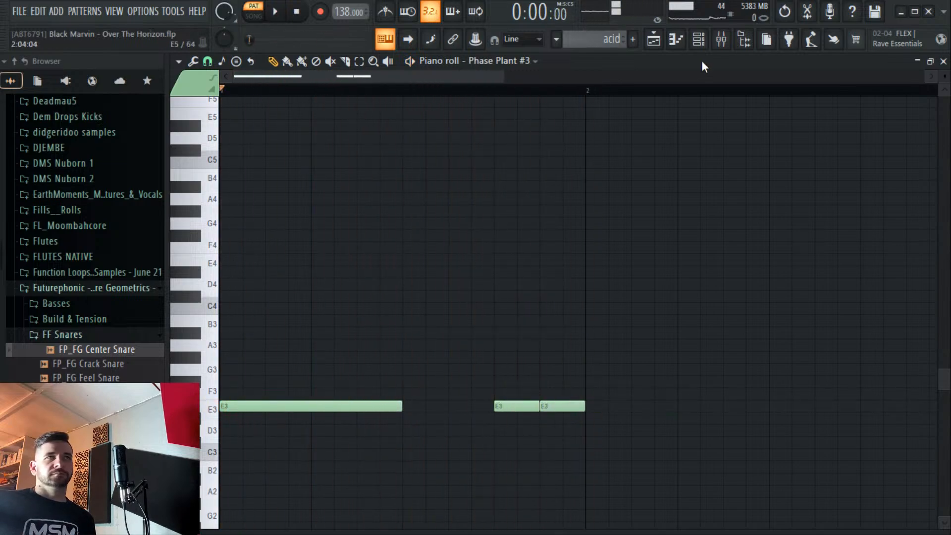
# Play the arrangement in song mode and place the acid pattern on Track 12 at bar 17.
pyautogui.press('F5')
pyautogui.press('space')
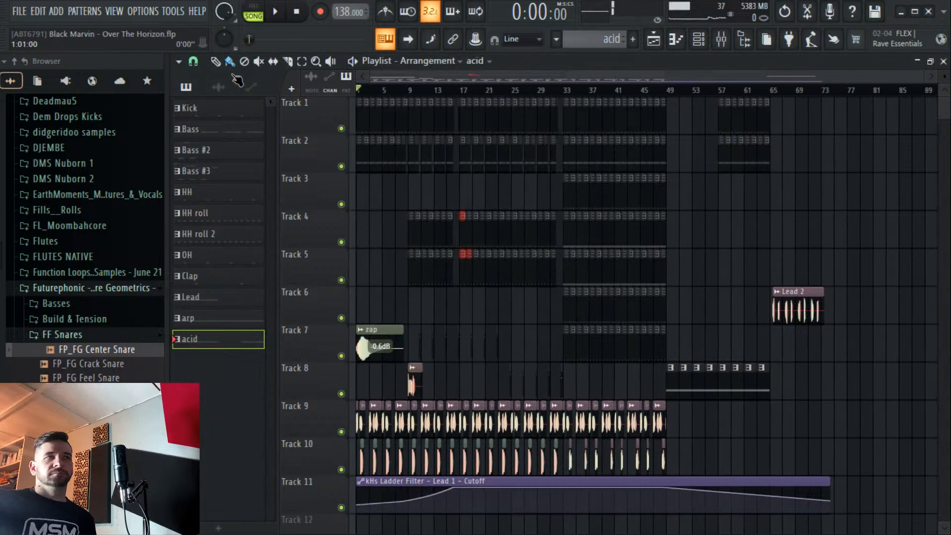
pyautogui.moveTo(381, 94); pyautogui.dragTo(447, 91)
pyautogui.press('space')
pyautogui.scroll(3, 485, 322)
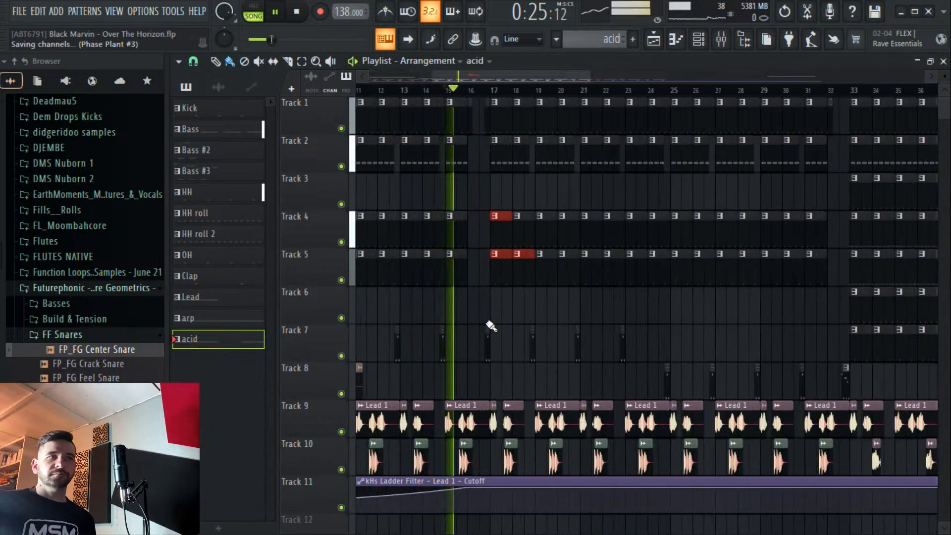
pyautogui.scroll(-3, 495, 347)
pyautogui.click(492, 418)
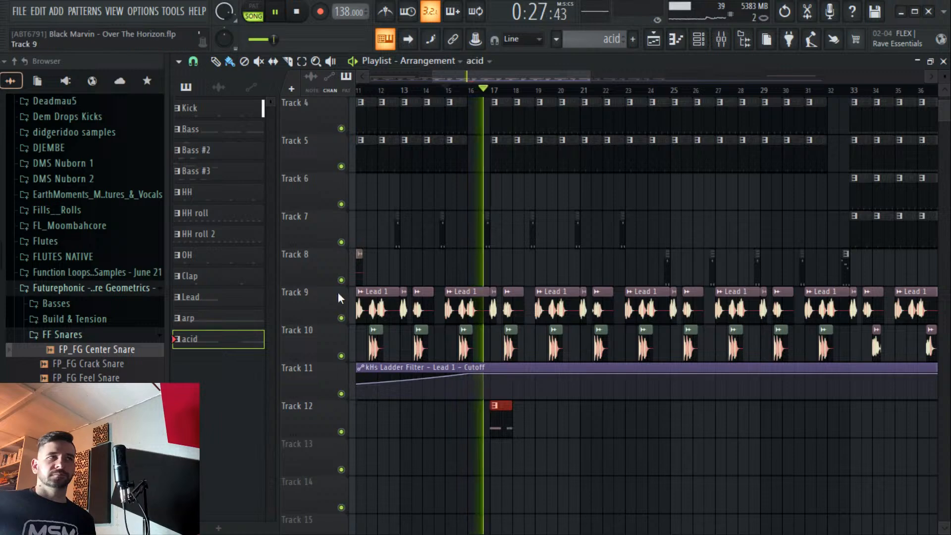
# Mute Track 9 with the Lead 1 clips and play the arrangement from bar 17.
pyautogui.click(340, 318)
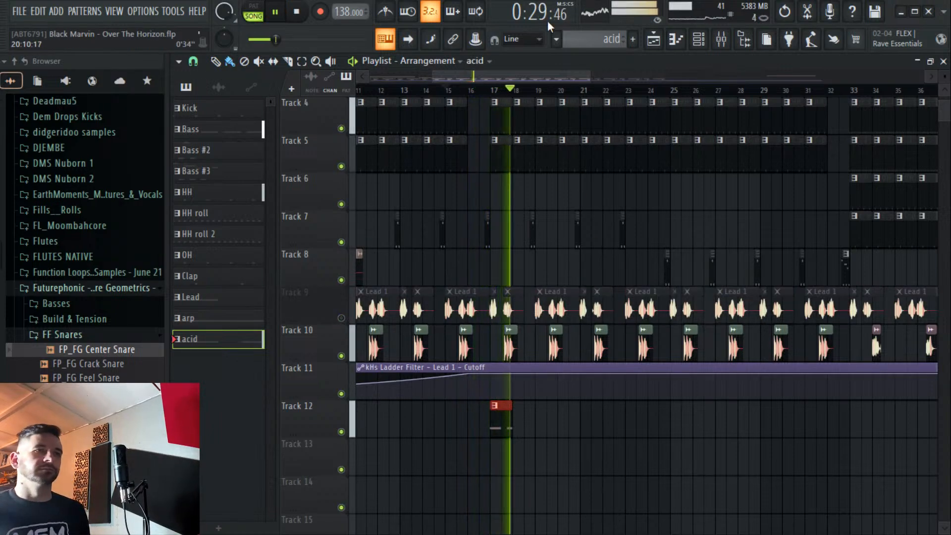
pyautogui.click(492, 91)
pyautogui.scroll(2, 494, 94)
pyautogui.scroll(3, 494, 99)
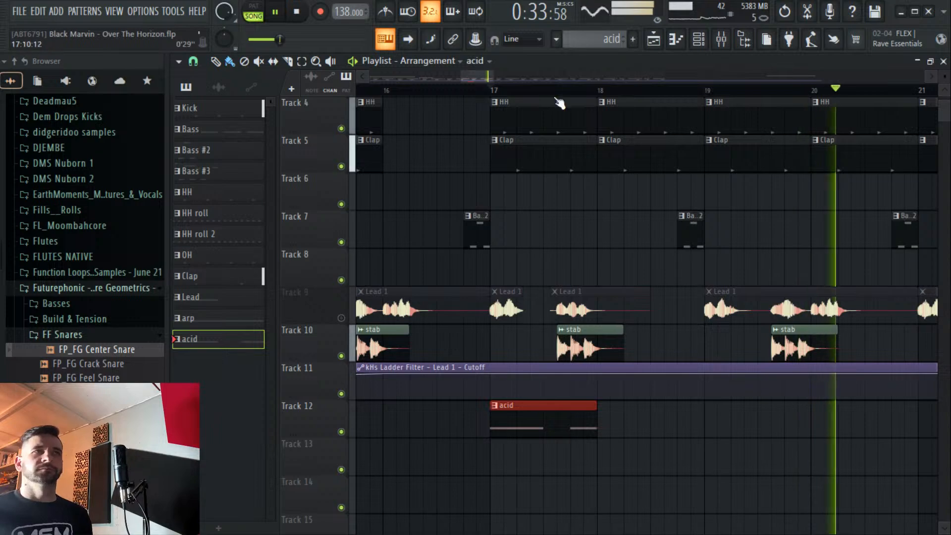
pyautogui.press('space')
pyautogui.press('space')
# Delete the stab clips on Track 10 that start in bars 17, 1, 5, 9 and 13.
pyautogui.rightClick(596, 353)
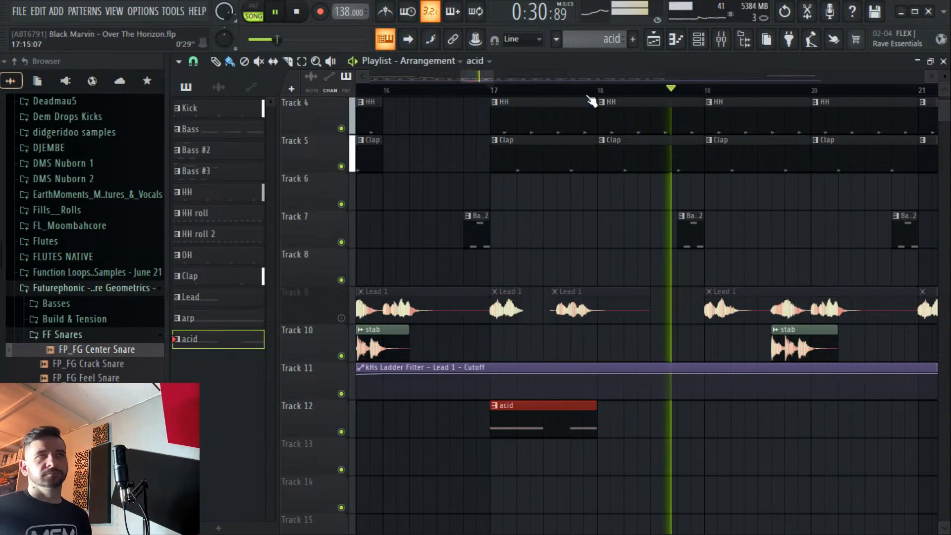
pyautogui.scroll(-2, 591, 101)
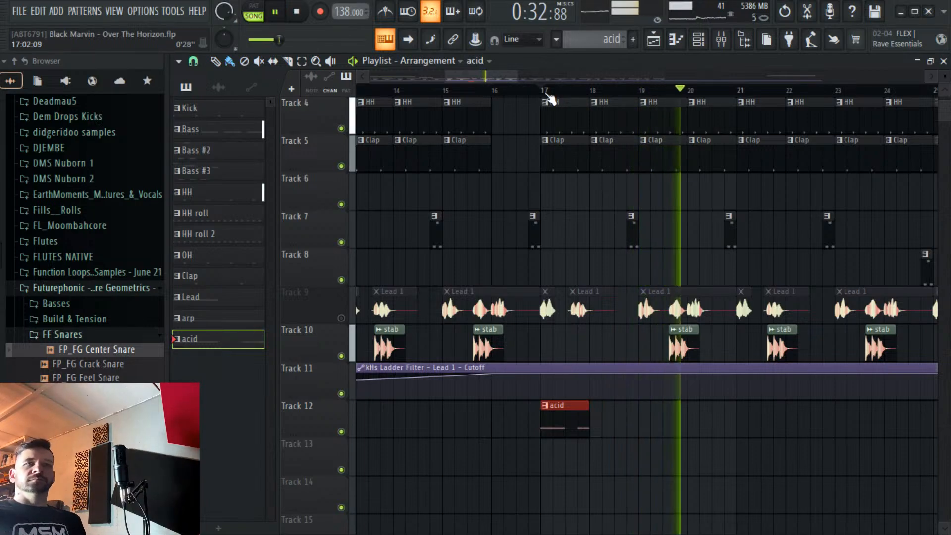
pyautogui.scroll(-4, 550, 100)
pyautogui.press('space')
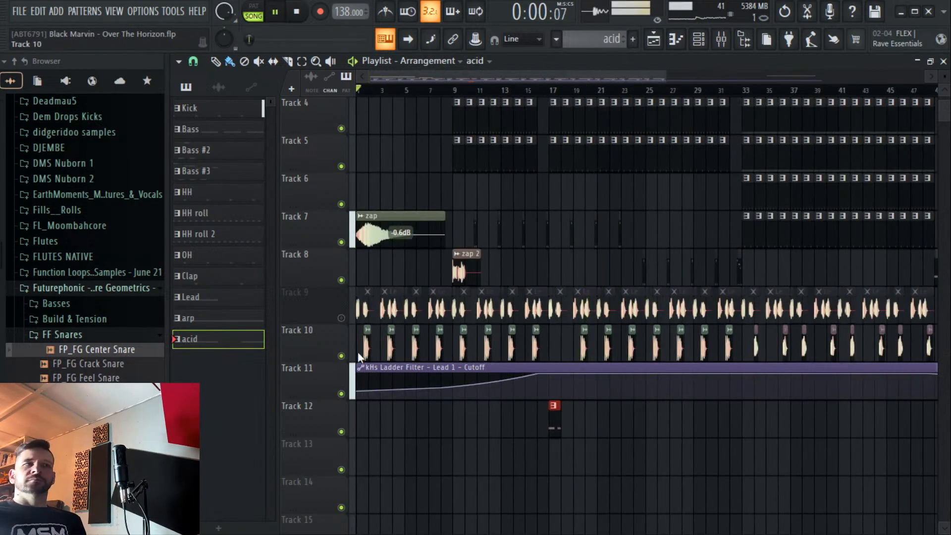
pyautogui.rightClick(367, 347)
pyautogui.rightClick(415, 346)
pyautogui.rightClick(463, 346)
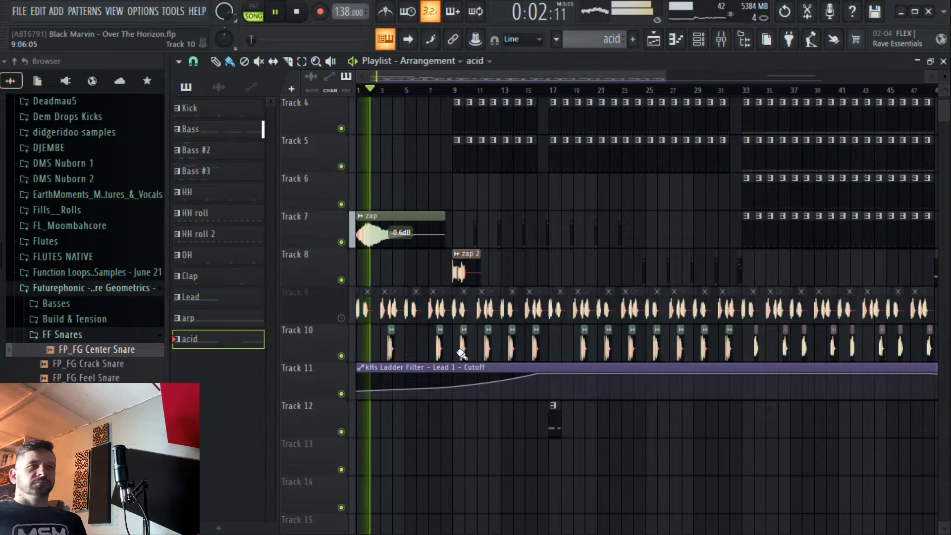
pyautogui.rightClick(512, 349)
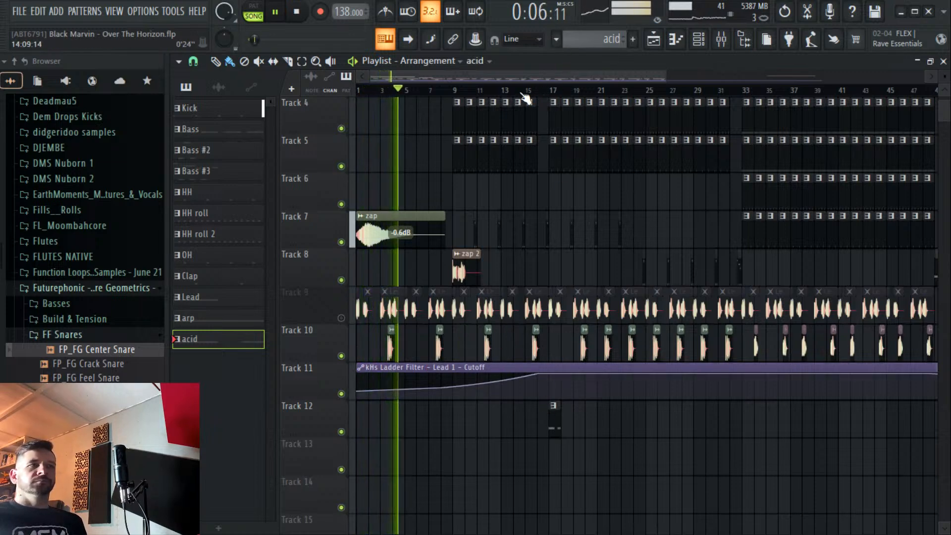
# Route the Phase Plant #3 channel to mixer insert 12.
pyautogui.scroll(2, 526, 99)
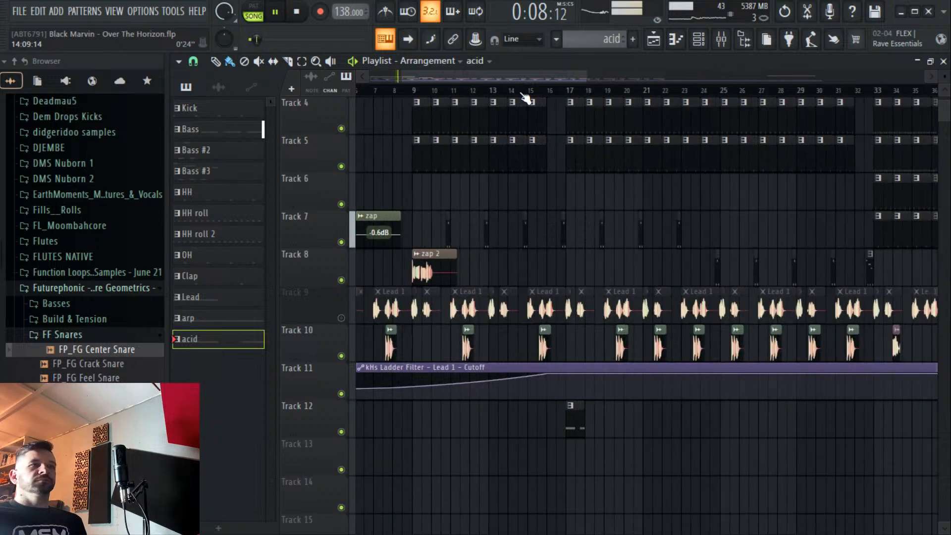
pyautogui.click(729, 49)
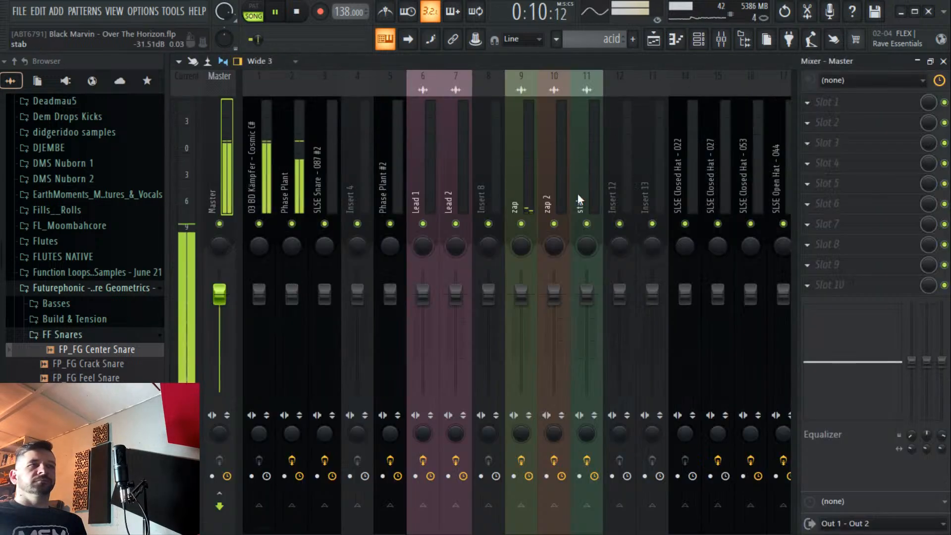
pyautogui.rightClick(625, 198)
pyautogui.hotkey('ctrl', 'l')
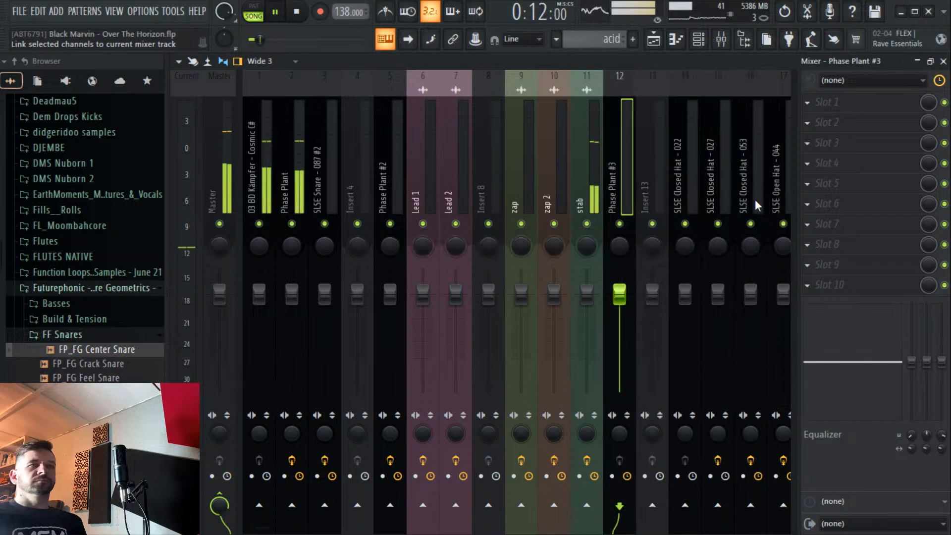
pyautogui.click(869, 138)
pyautogui.press('Escape')
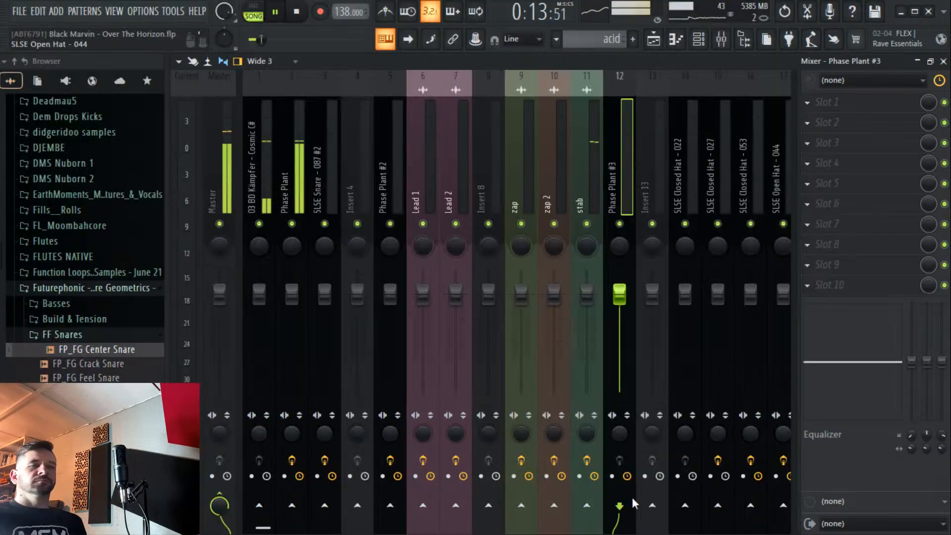
# In the stab track's Fruity parametric EQ 2, raise the band 1 high-pass slightly and cut band 4 by about 6 dB.
pyautogui.click(582, 169)
pyautogui.click(877, 230)
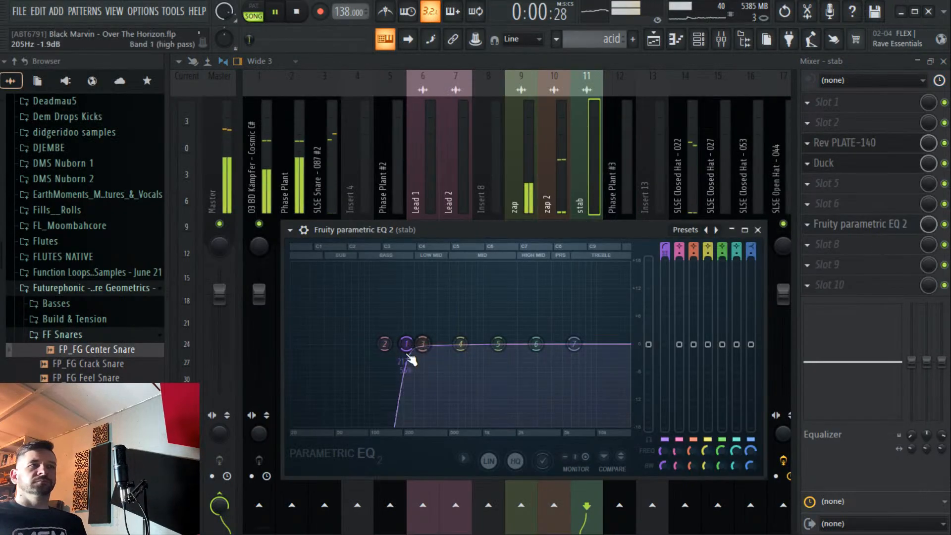
pyautogui.click(654, 42)
pyautogui.press('space')
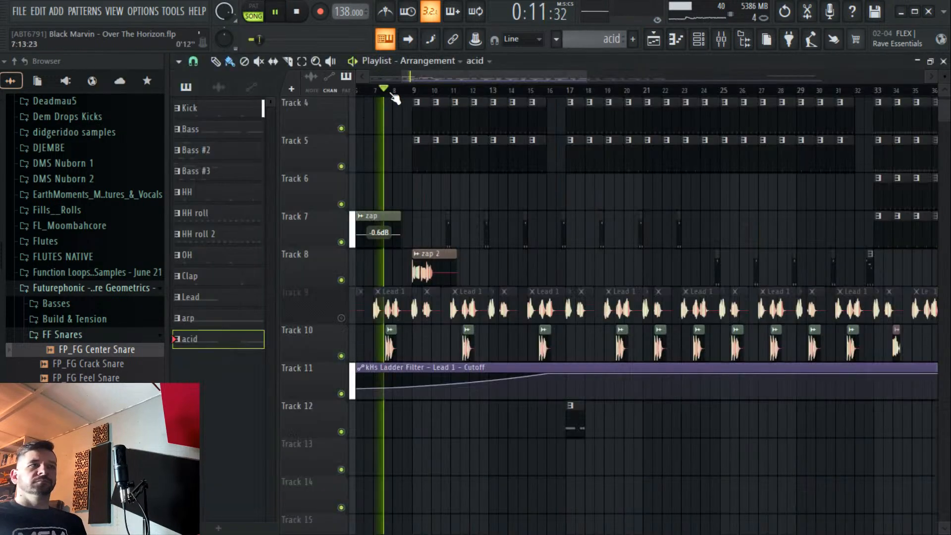
pyautogui.click(728, 40)
pyautogui.click(847, 225)
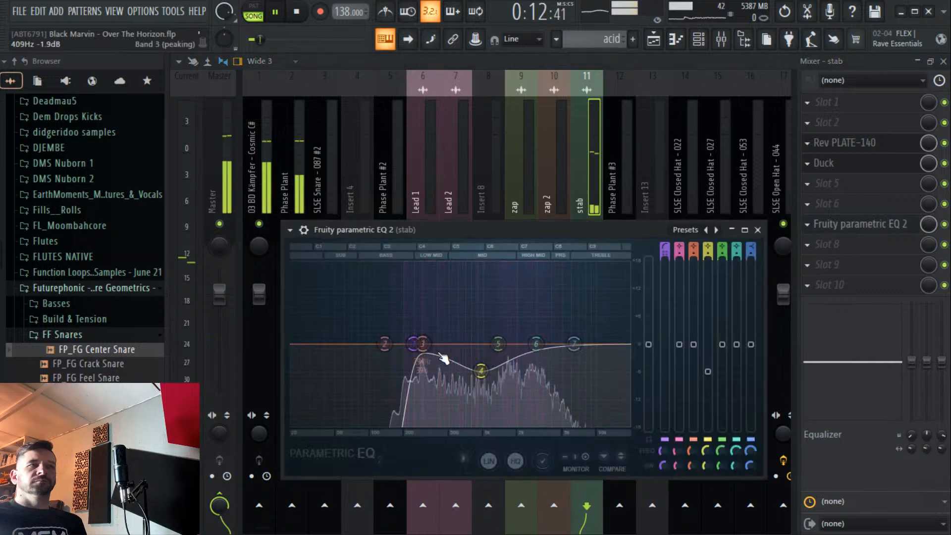
# Set the decay time of the stab track's Rev PLATE-140 reverb to 2 seconds and return to the playlist.
pyautogui.click(870, 142)
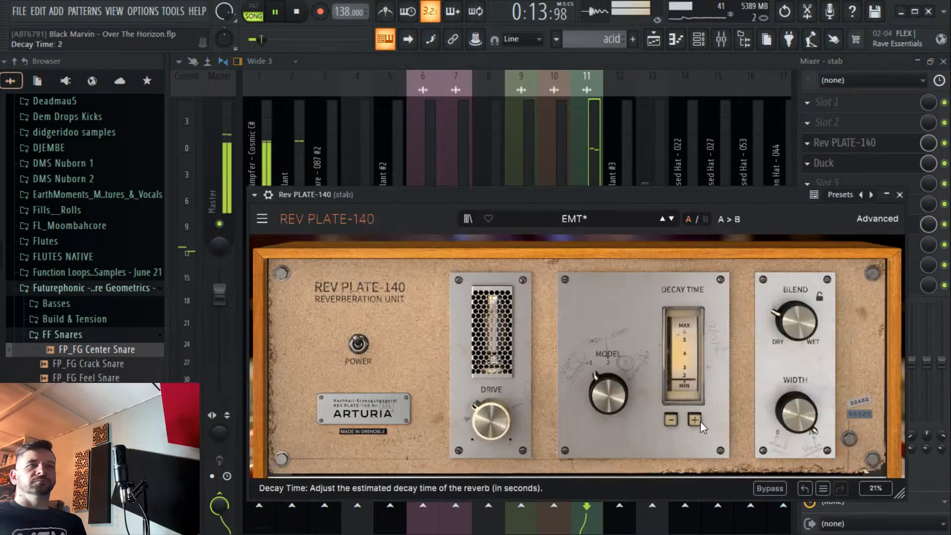
pyautogui.click(653, 39)
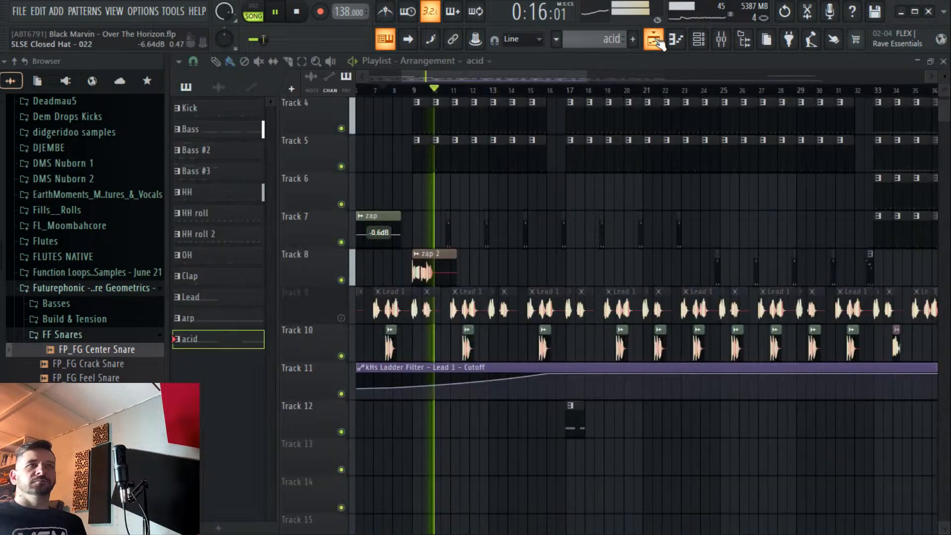
pyautogui.scroll(1, 475, 99)
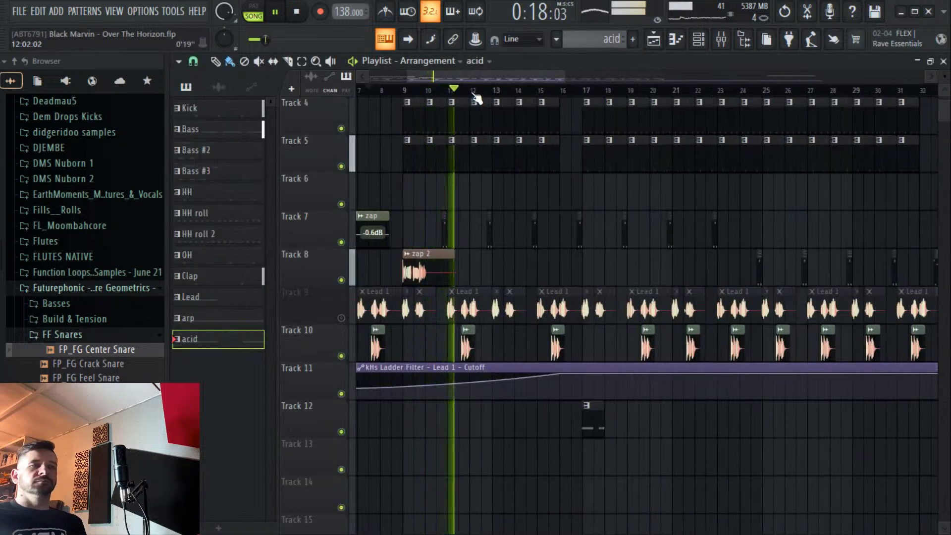
# Set the dry/wet blend of the stab track's Rev PLATE-140 reverb to 0.067 and return to the playlist.
pyautogui.scroll(-1, 475, 99)
pyautogui.scroll(-1, 475, 96)
pyautogui.click(698, 39)
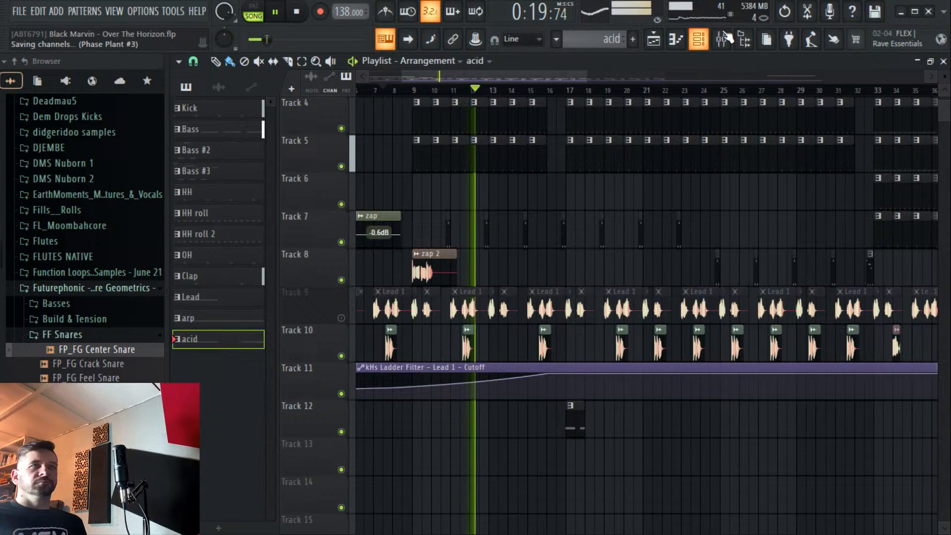
pyautogui.click(722, 38)
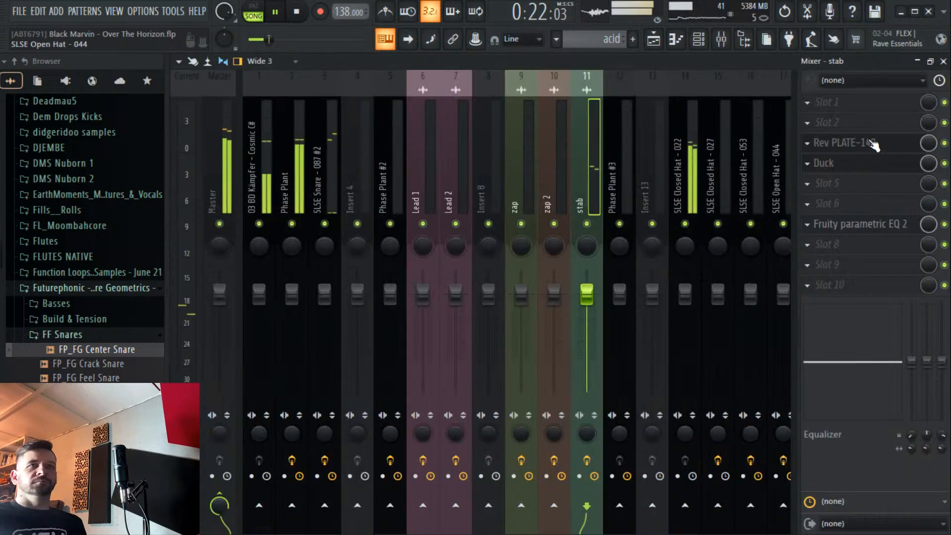
pyautogui.click(844, 142)
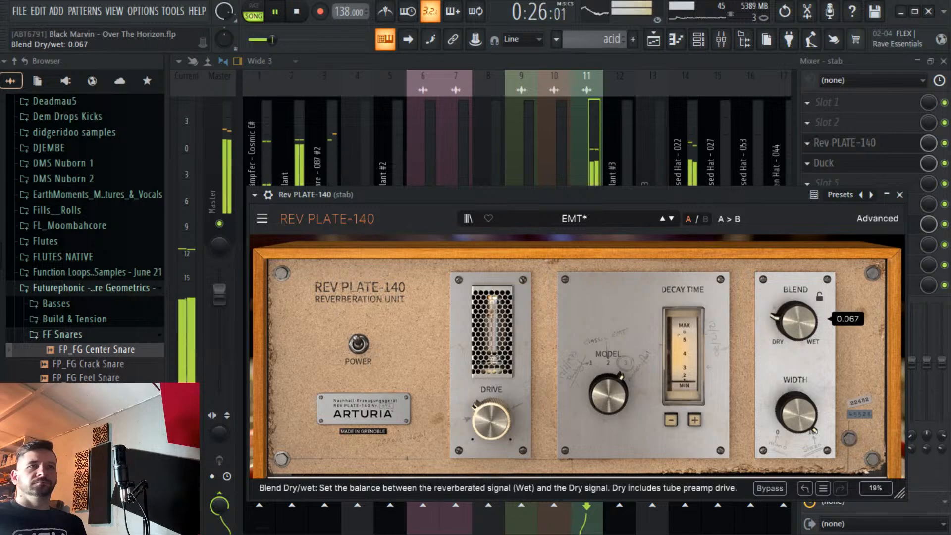
pyautogui.click(635, 39)
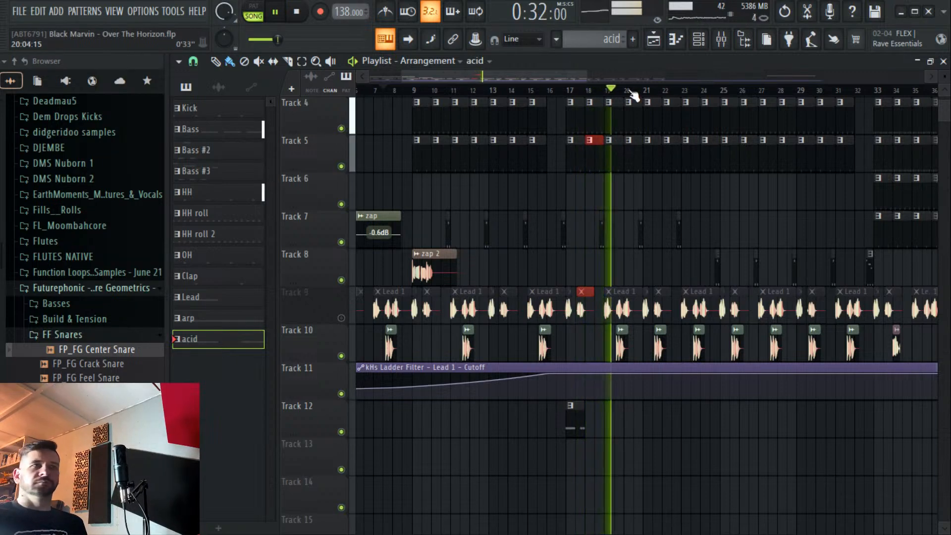
# Place an acid clip at bar 21 on Track 12 and delete the Track 10 stab clips in bars 21, 25 and 29.
pyautogui.scroll(-2, 632, 366)
pyautogui.click(643, 421)
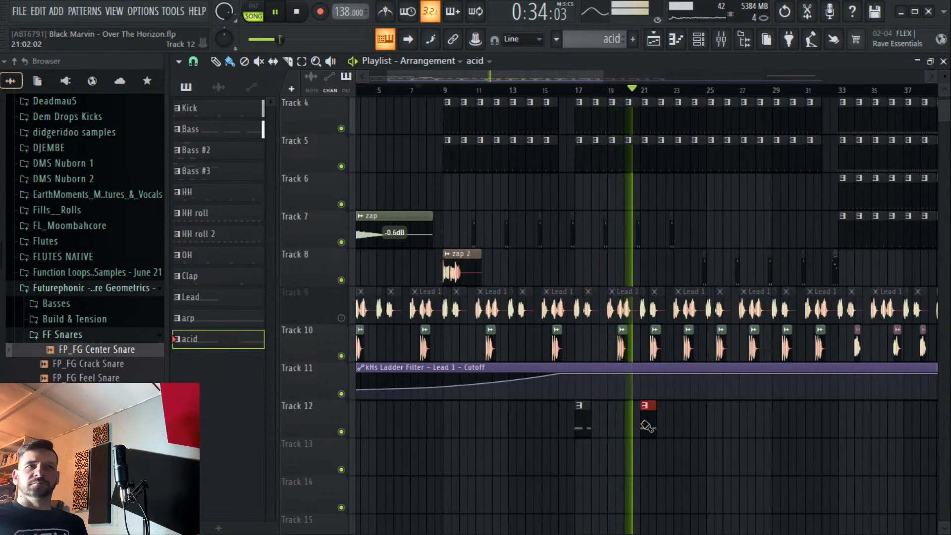
pyautogui.rightClick(644, 349)
pyautogui.rightClick(654, 347)
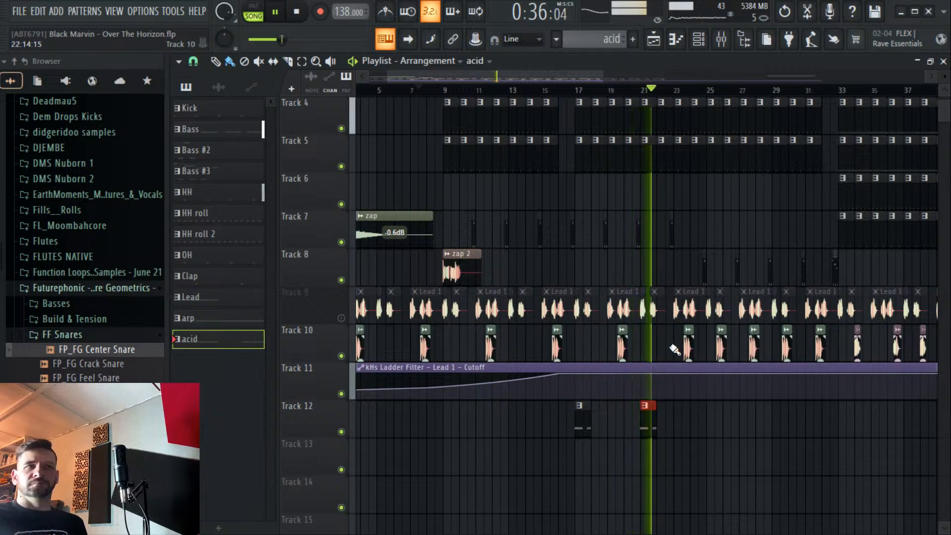
pyautogui.rightClick(720, 347)
pyautogui.rightClick(784, 346)
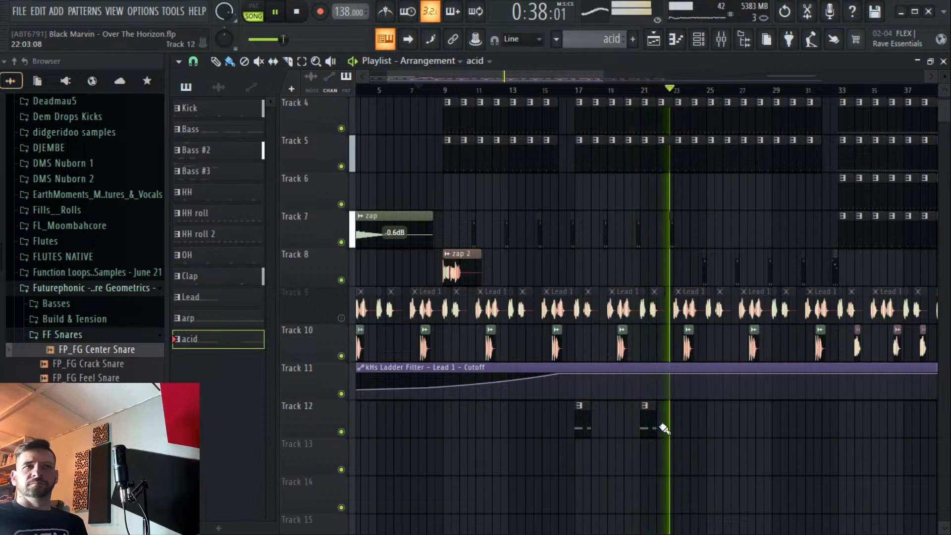
# Place acid pattern clips at bars 25 and 29 on Track 12.
pyautogui.click(717, 415)
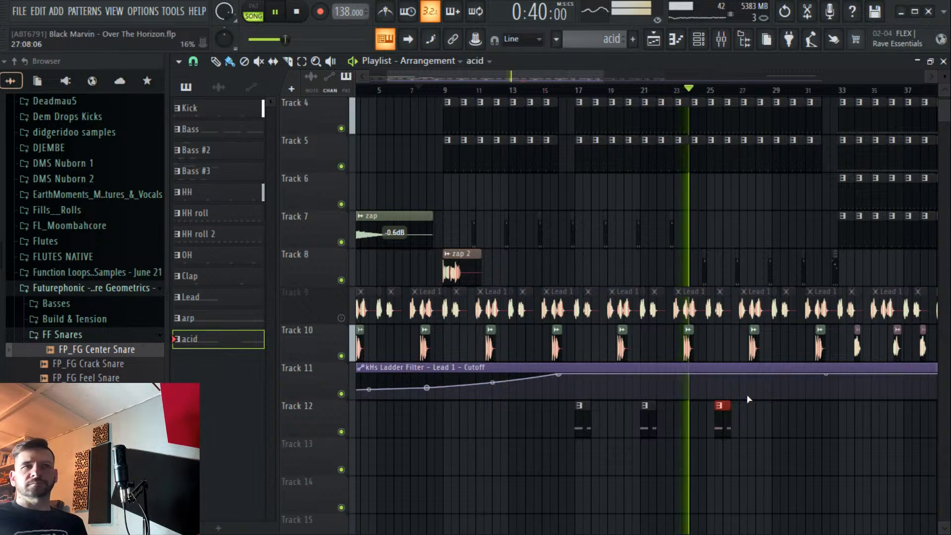
pyautogui.moveTo(723, 416); pyautogui.dragTo(715, 421)
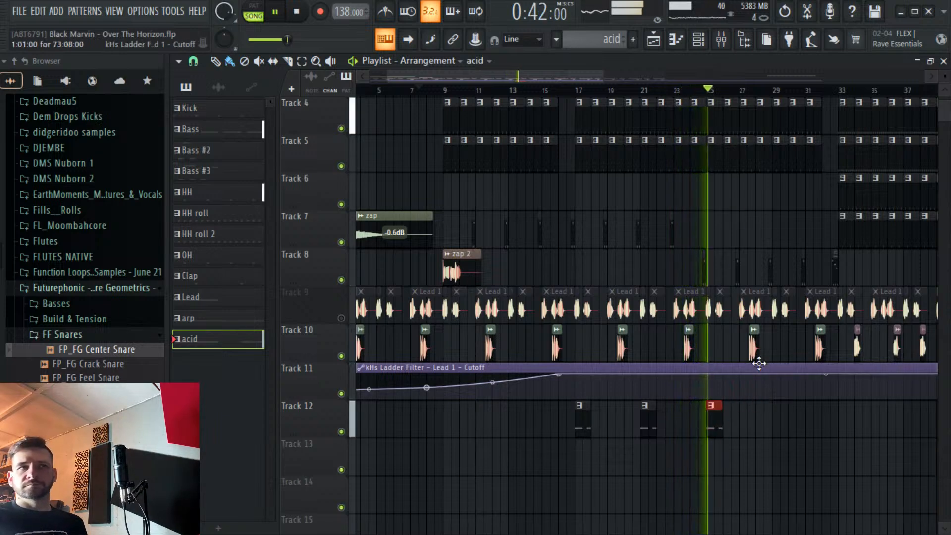
pyautogui.click(779, 419)
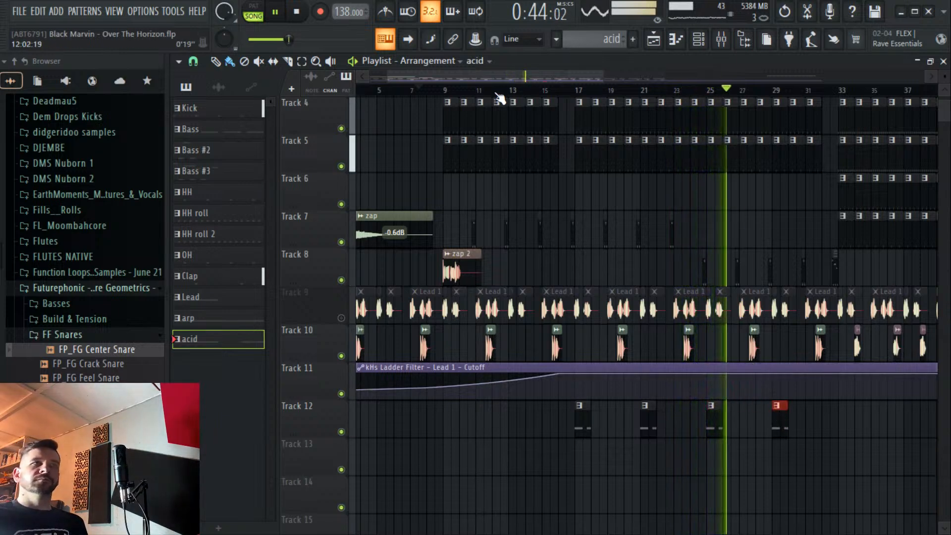
# Load Duck into slot 1 of the Phase Plant #3 mixer insert and apply its user preset Synth 3.
pyautogui.click(703, 44)
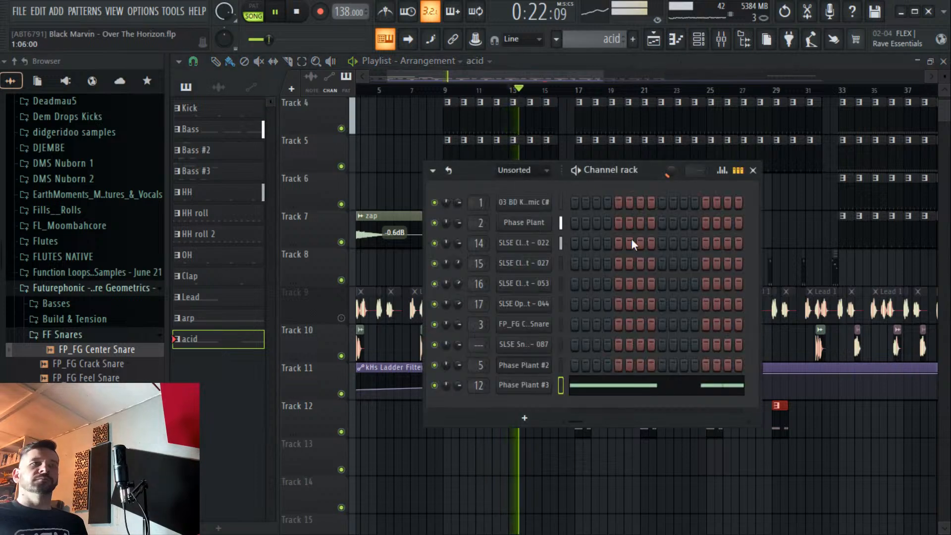
pyautogui.click(721, 39)
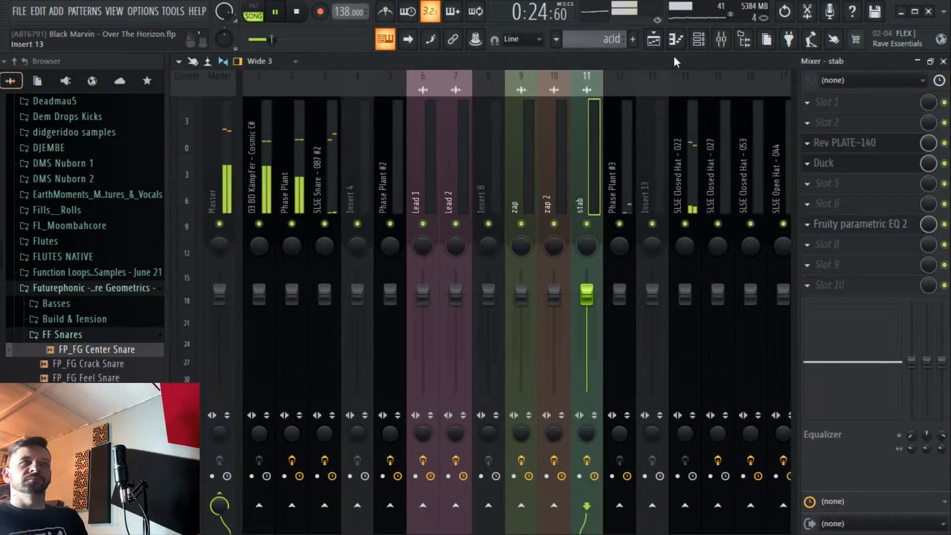
pyautogui.click(626, 164)
pyautogui.click(826, 101)
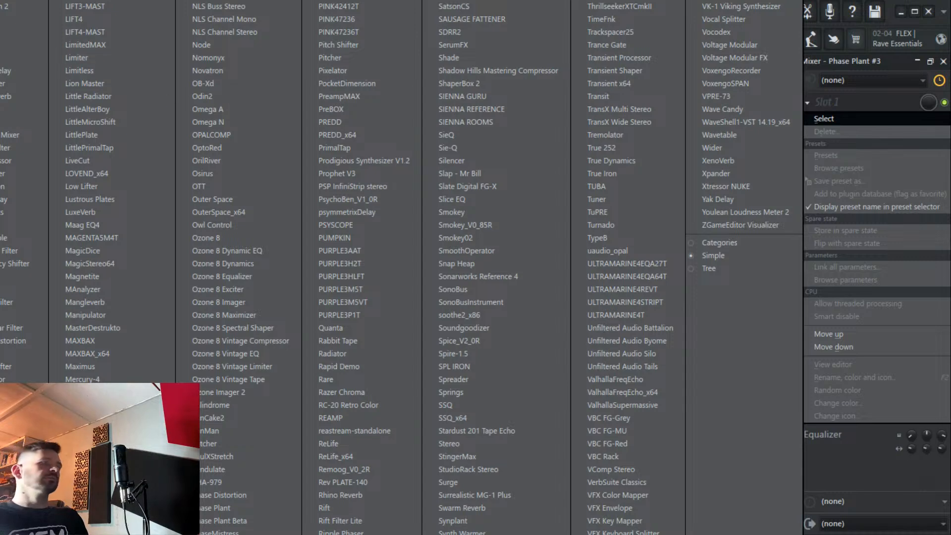
pyautogui.press('Escape')
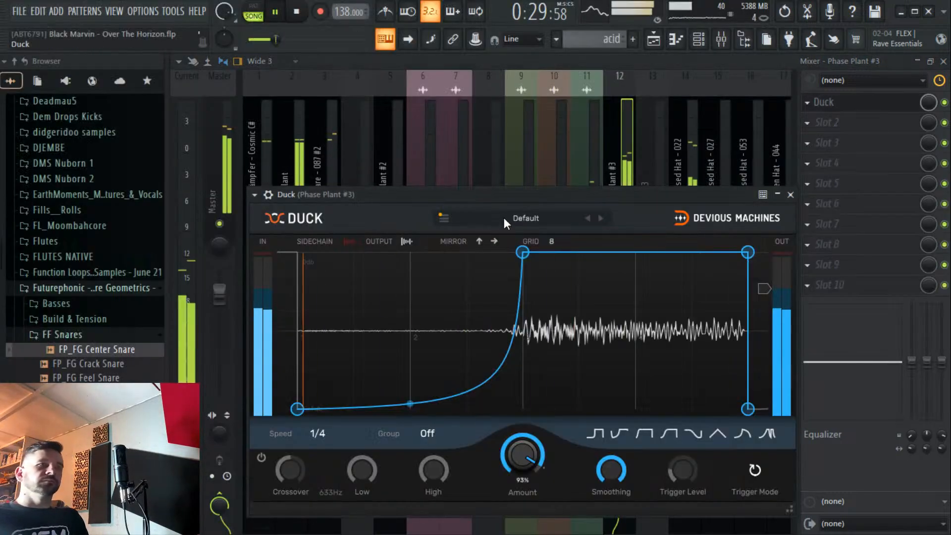
pyautogui.click(504, 217)
pyautogui.moveTo(525, 251)
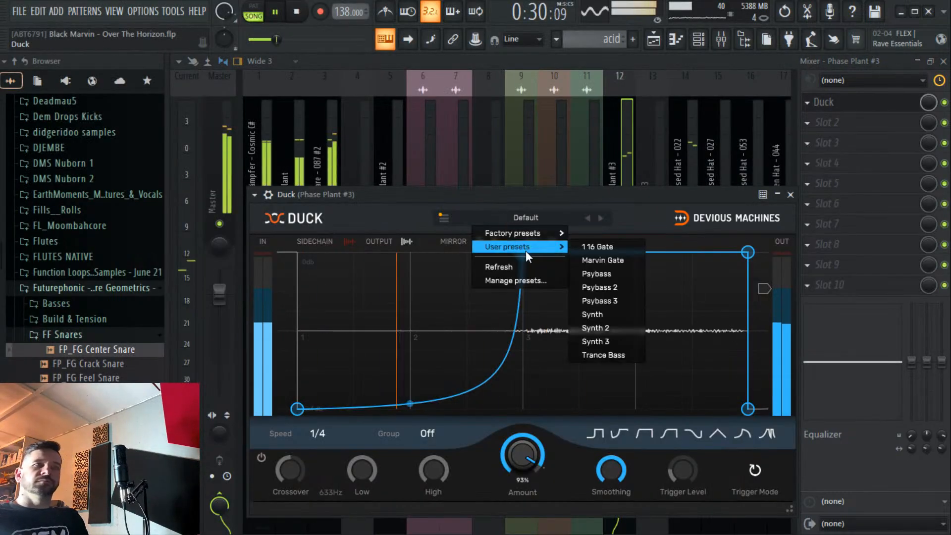
pyautogui.click(594, 341)
# Add Fruity parametric EQ 2 in slot 6 of the Phase Plant #3 insert, load the HP preset and adjust the band 1 high-pass.
pyautogui.click(843, 240)
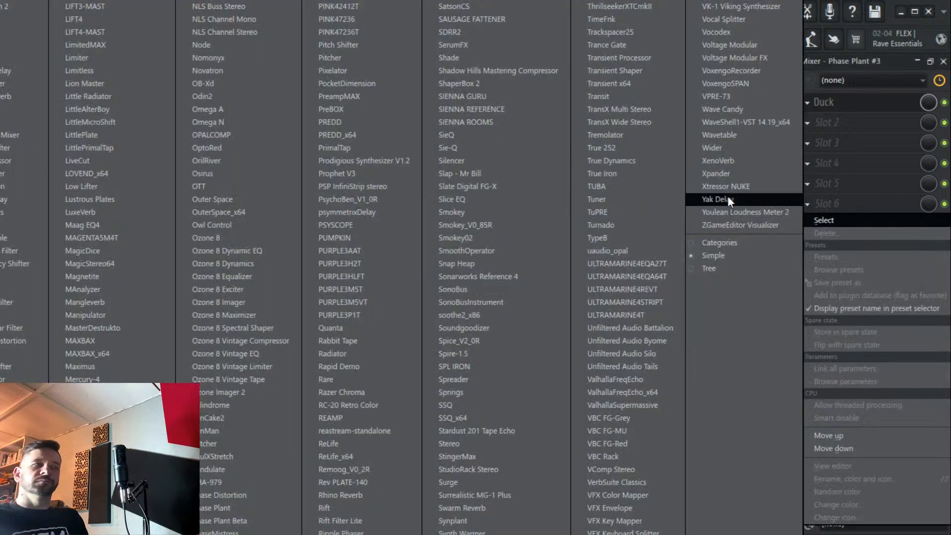
pyautogui.press('Escape')
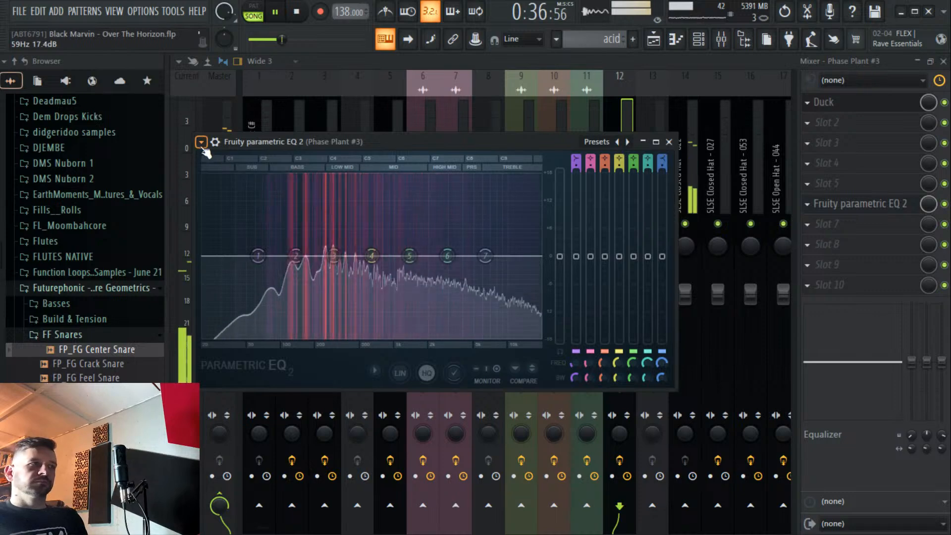
pyautogui.click(201, 142)
pyautogui.moveTo(228, 193)
pyautogui.click(385, 271)
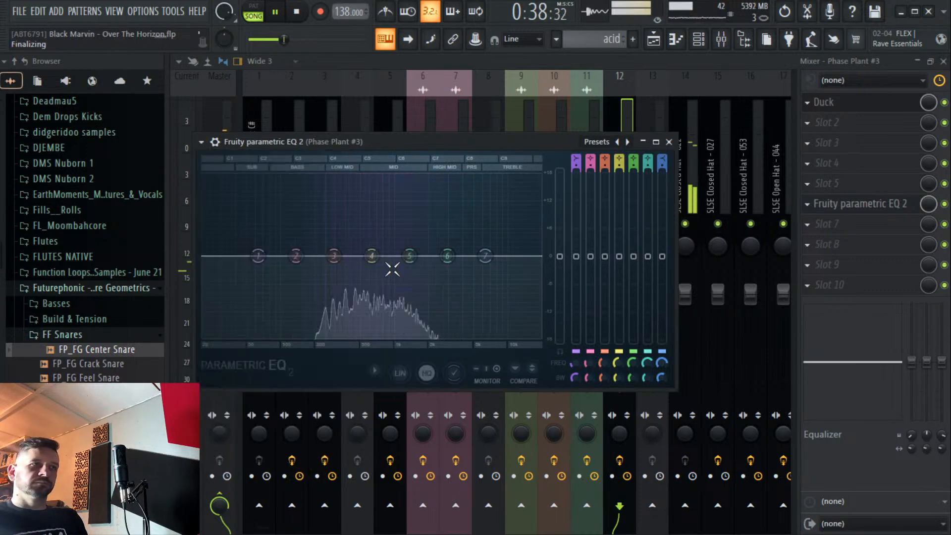
pyautogui.moveTo(329, 257); pyautogui.dragTo(320, 255)
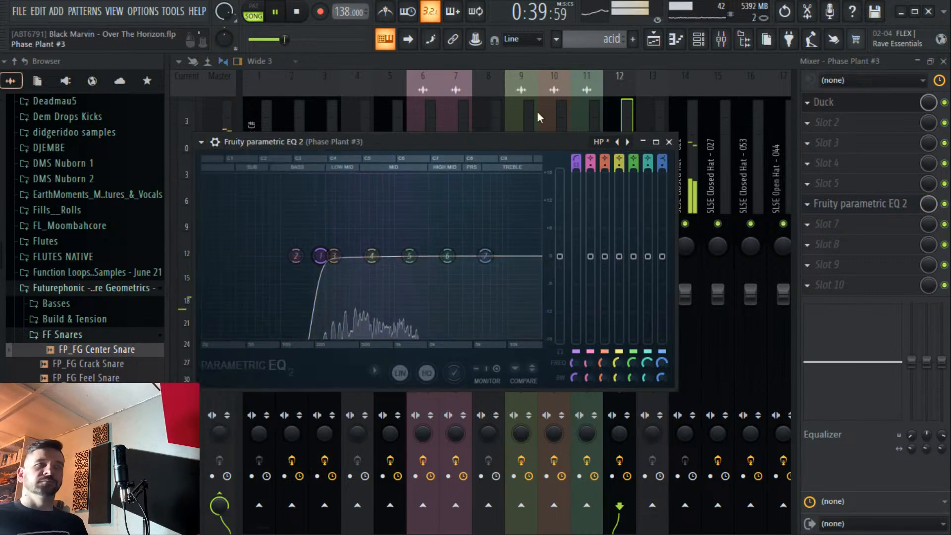
# Play the arrangement around bar 17 and slightly lower the band 1 high-pass frequency in the Phase Plant #3 insert's parametric EQ.
pyautogui.click(652, 41)
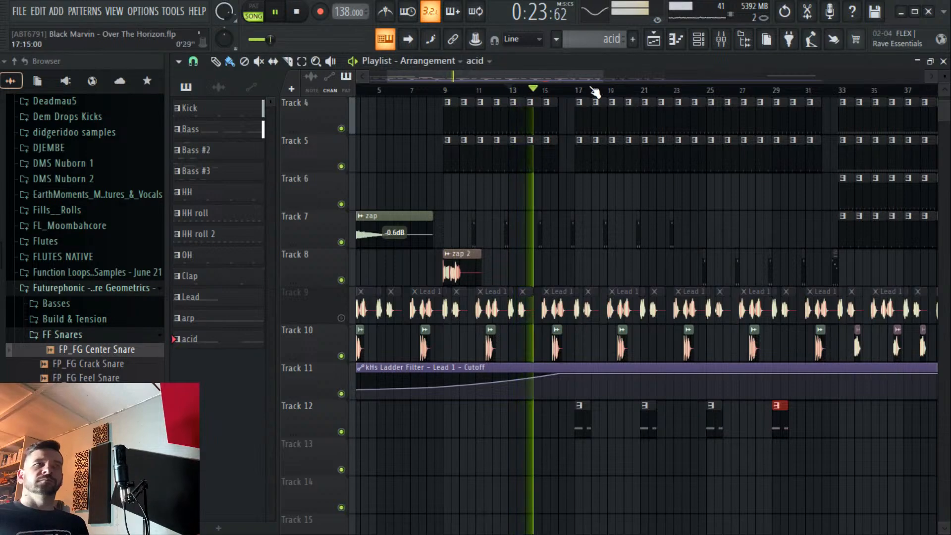
pyautogui.press('space')
pyautogui.press('space')
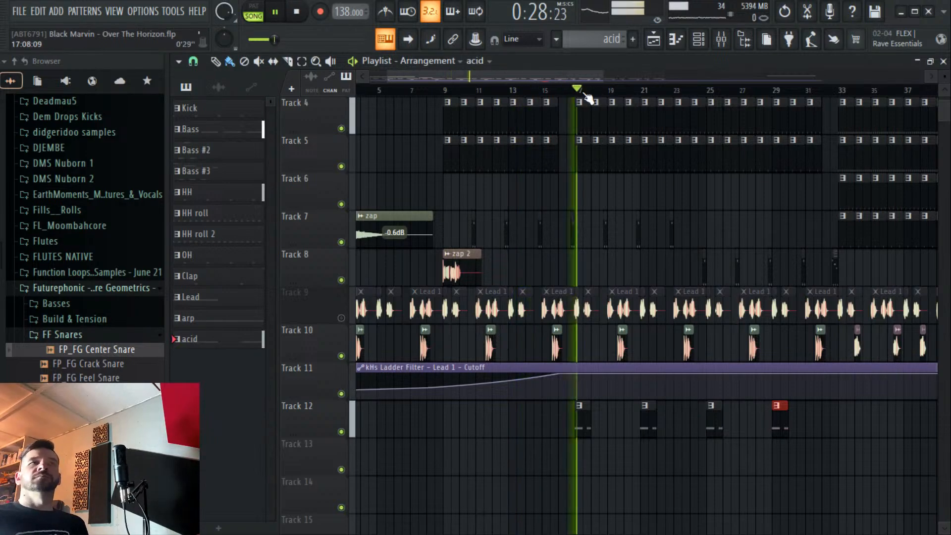
pyautogui.scroll(2, 594, 92)
pyautogui.press('F9')
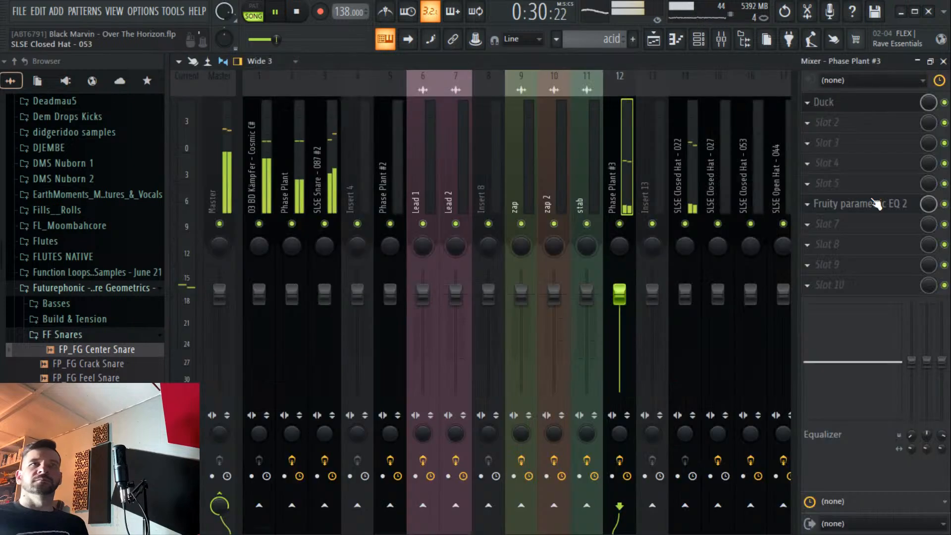
pyautogui.click(876, 203)
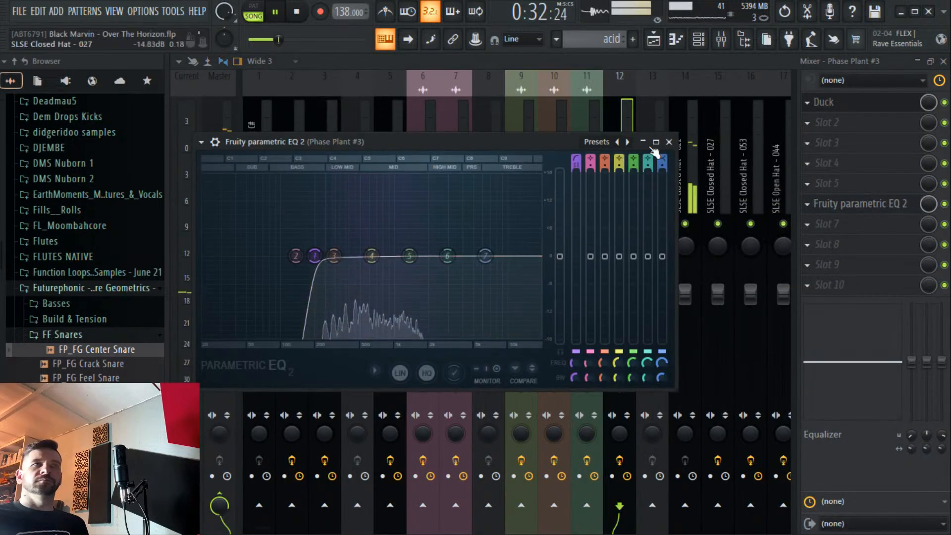
# Load OuterSpace_x64 into slot 5 of the Phase Plant #3 insert, choose the Marvin Zap 4 preset and return to the playlist.
pyautogui.click(849, 176)
pyautogui.moveTo(849, 179)
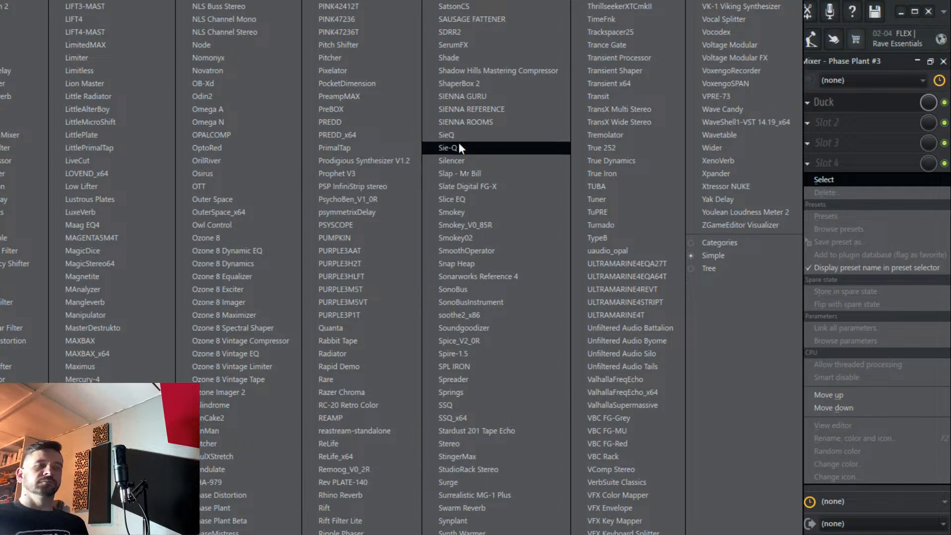
pyautogui.press('Escape')
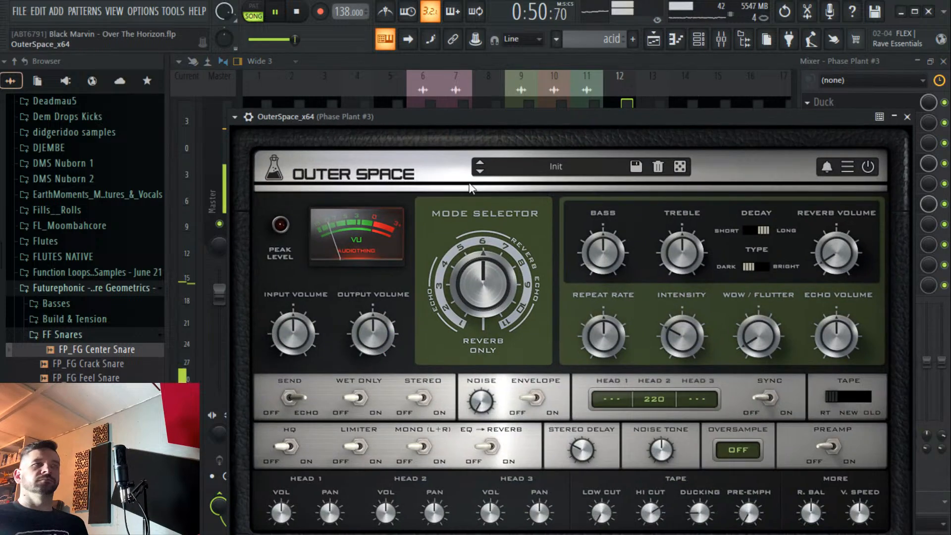
pyautogui.click(559, 171)
pyautogui.click(569, 362)
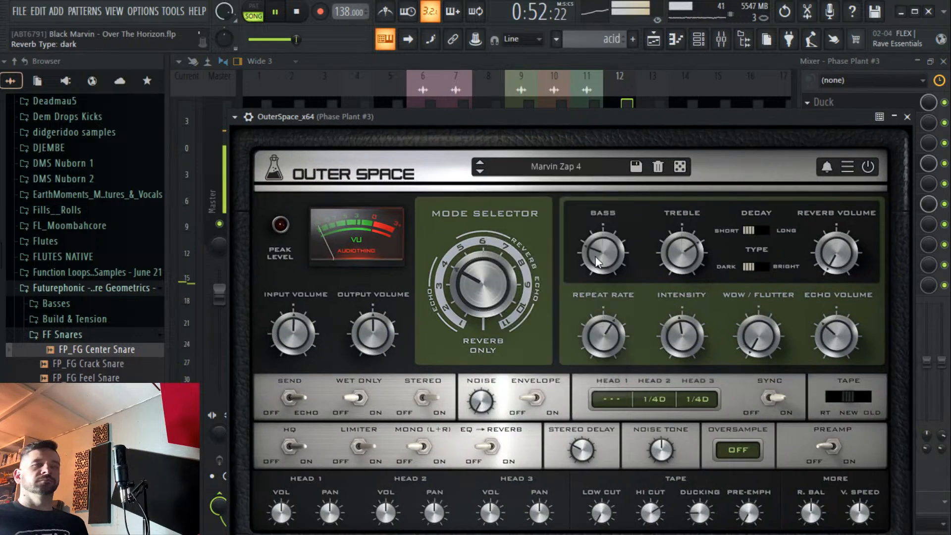
pyautogui.click(652, 40)
# Play from bar 17, keep Phase Plant #3's Glide at 0%, set its Ladder Filter cutoff to 364 Hz and stop playback.
pyautogui.click(453, 90)
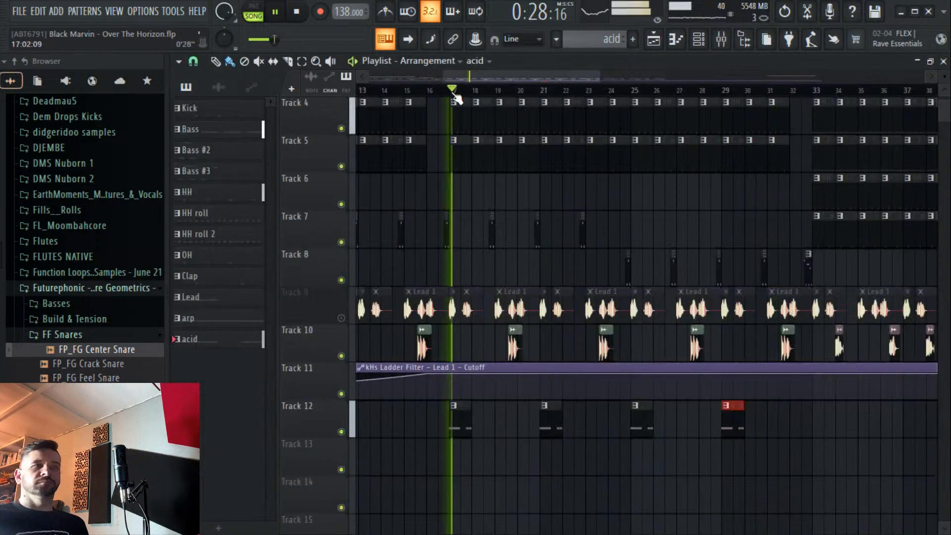
pyautogui.press('F6')
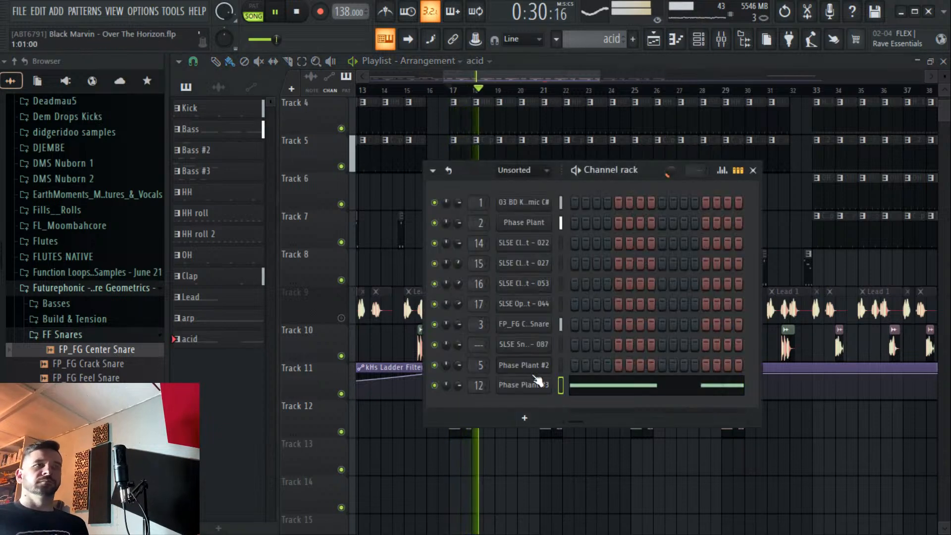
pyautogui.click(533, 387)
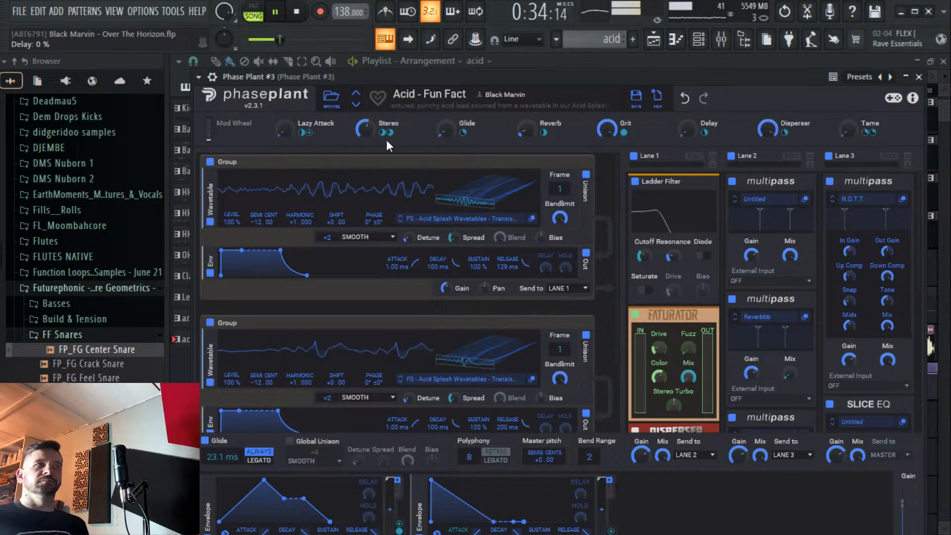
pyautogui.moveTo(446, 129); pyautogui.dragTo(448, 169)
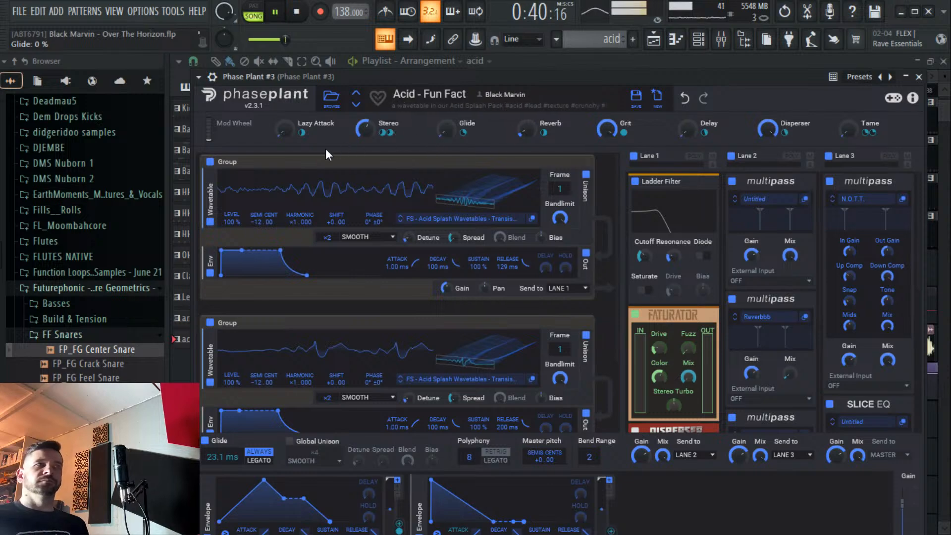
pyautogui.moveTo(643, 256)
pyautogui.mouseDown()
pyautogui.moveTo(643, 243)
pyautogui.moveTo(643, 257)
pyautogui.mouseUp()
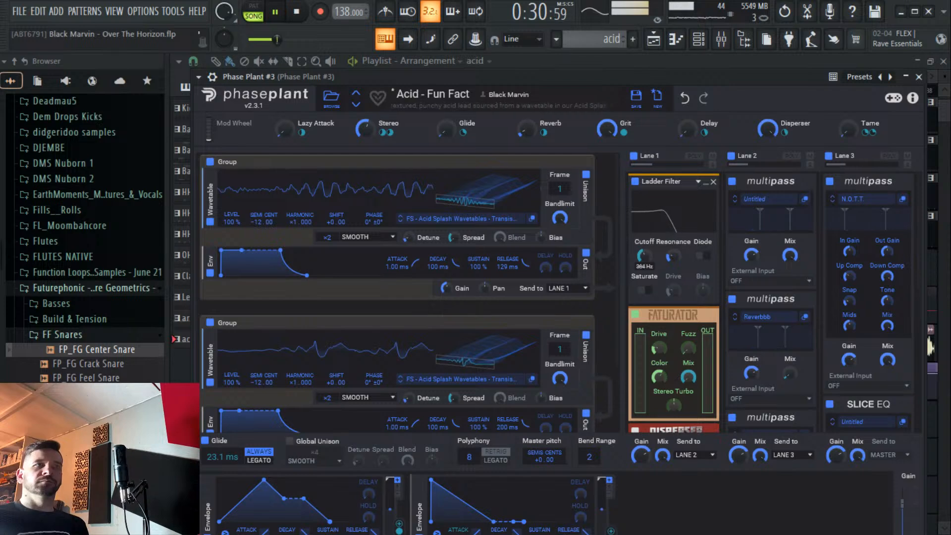
pyautogui.click(644, 61)
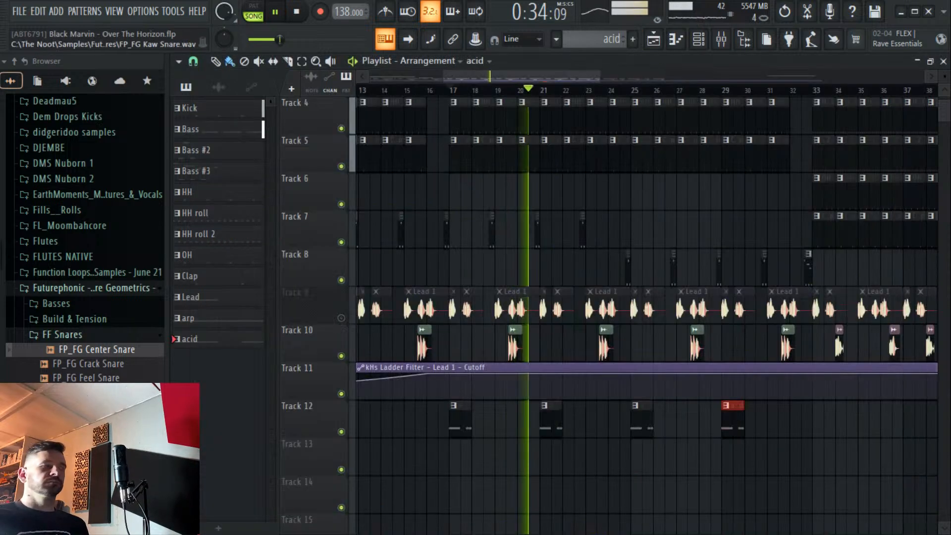
pyautogui.press('space')
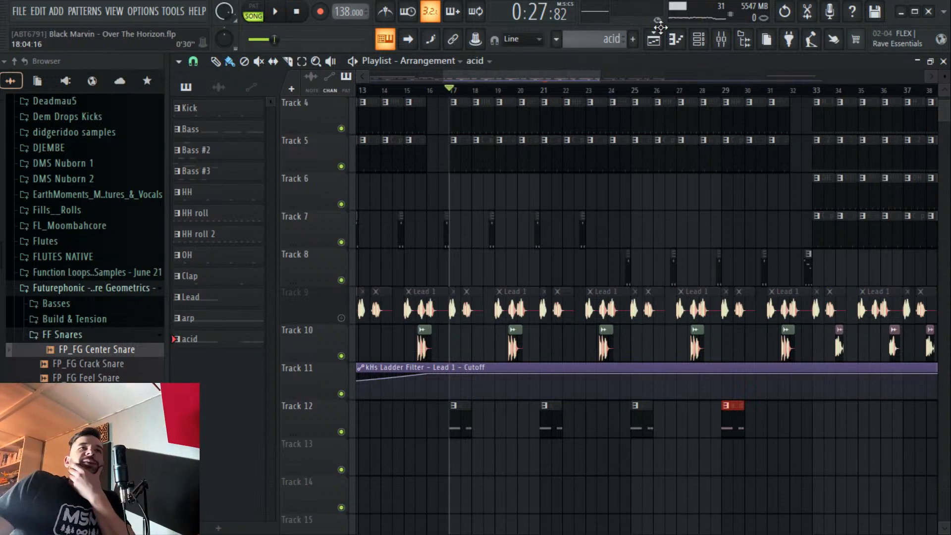
pyautogui.click(706, 43)
pyautogui.press('F6')
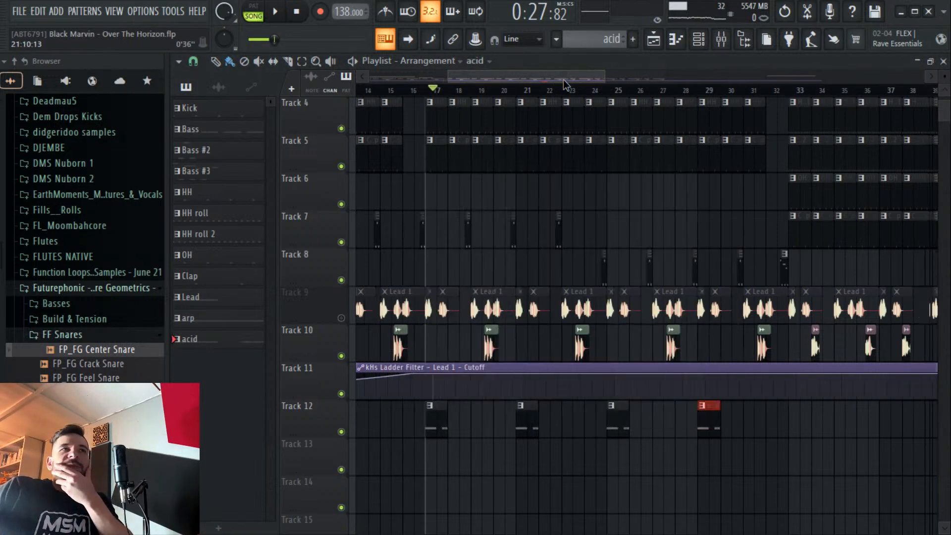
pyautogui.scroll(-3, 570, 93)
pyautogui.moveTo(651, 84); pyautogui.dragTo(712, 79)
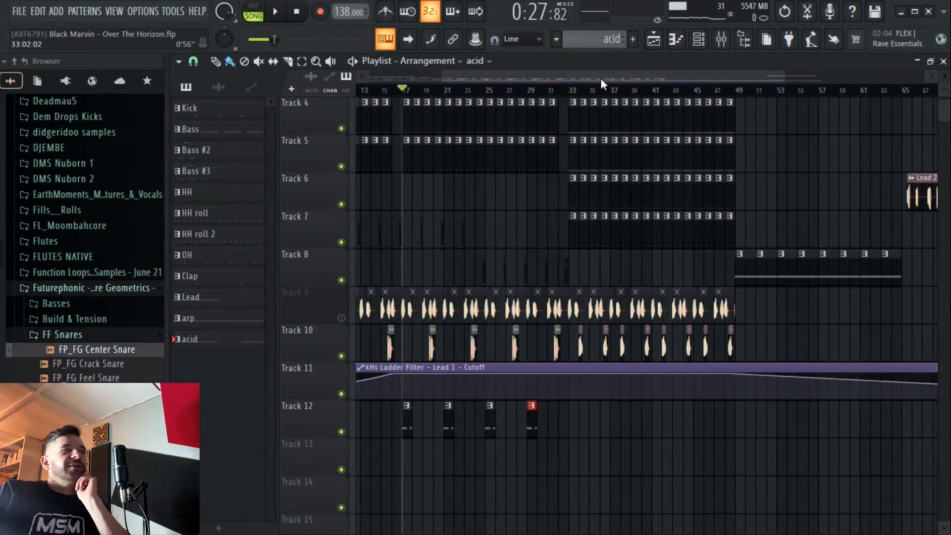
# Play the arrangement from bar 49, listen again from bar 57 and stop playback.
pyautogui.moveTo(586, 89); pyautogui.dragTo(661, 90)
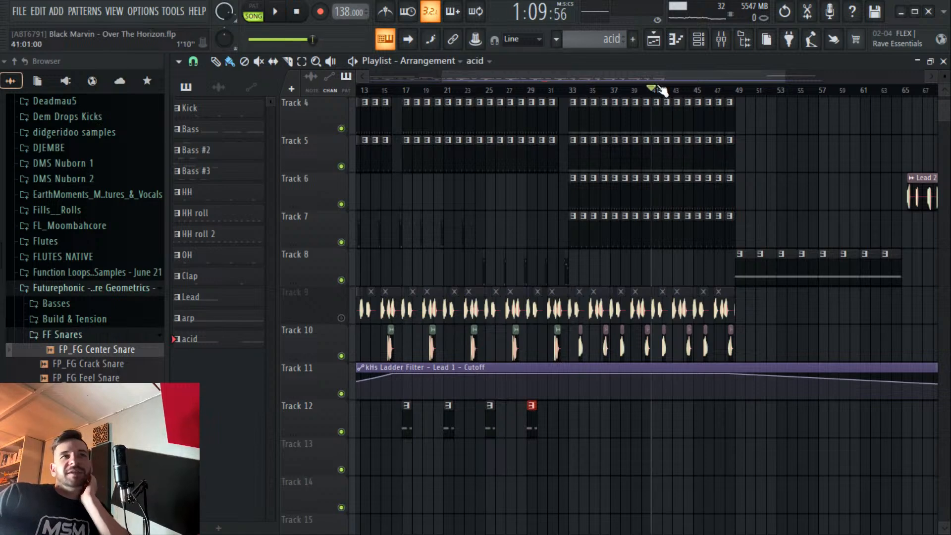
pyautogui.scroll(3, 644, 91)
pyautogui.click(510, 92)
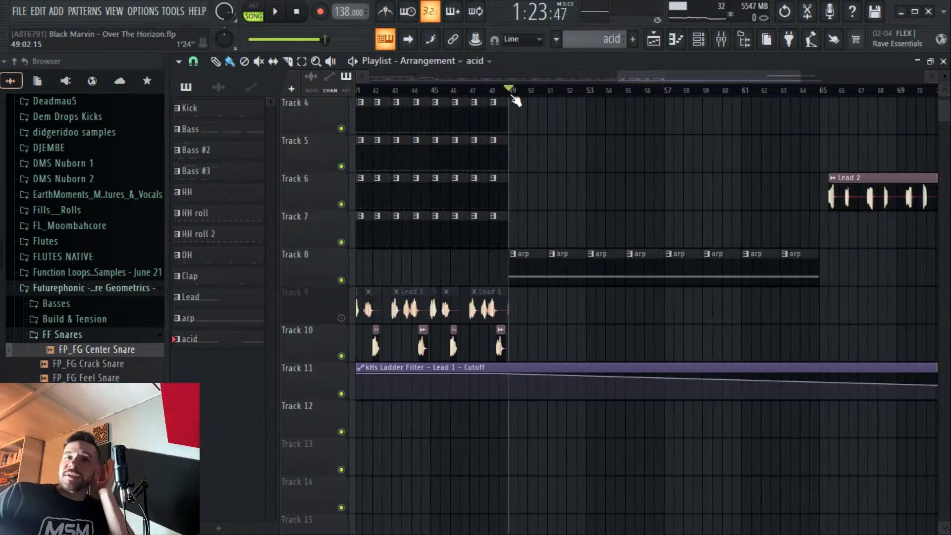
pyautogui.scroll(2, 515, 101)
pyautogui.scroll(1, 522, 101)
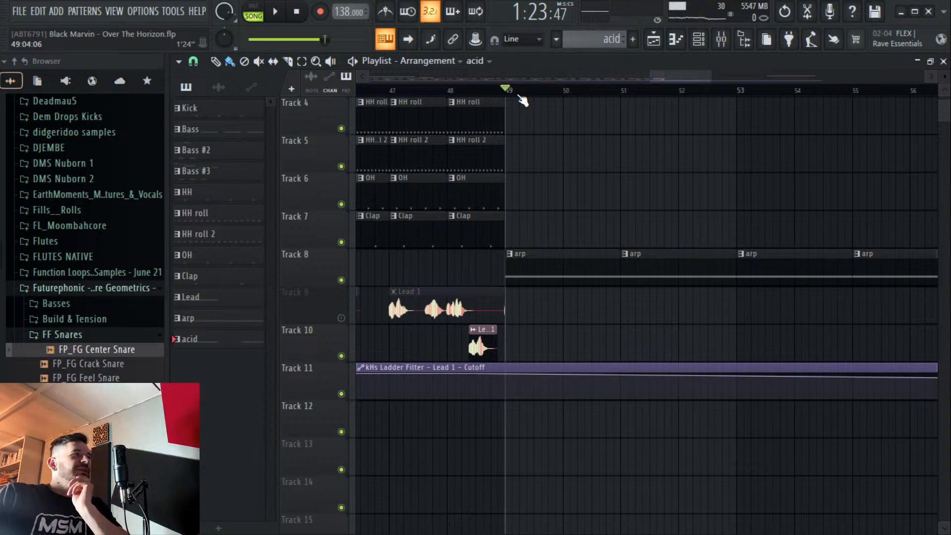
pyautogui.scroll(-5, 521, 98)
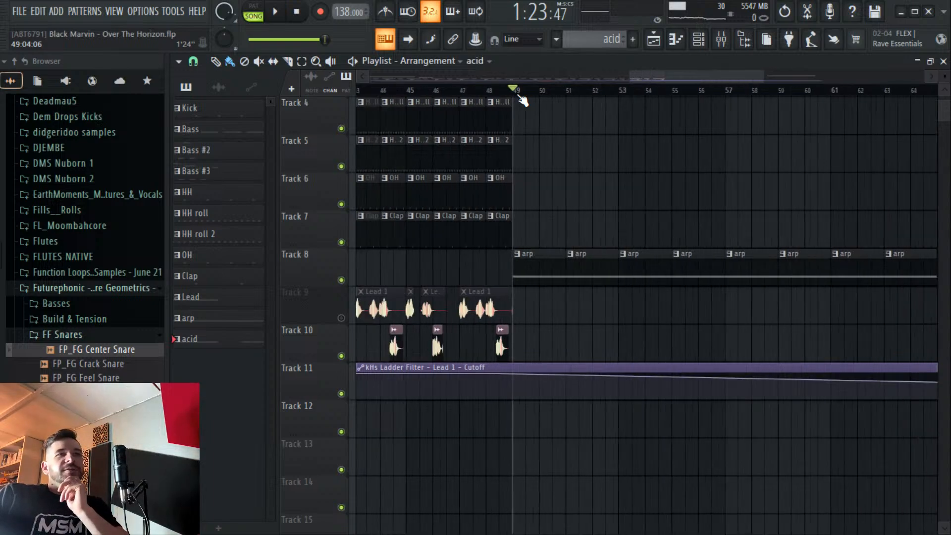
pyautogui.scroll(3, 723, 141)
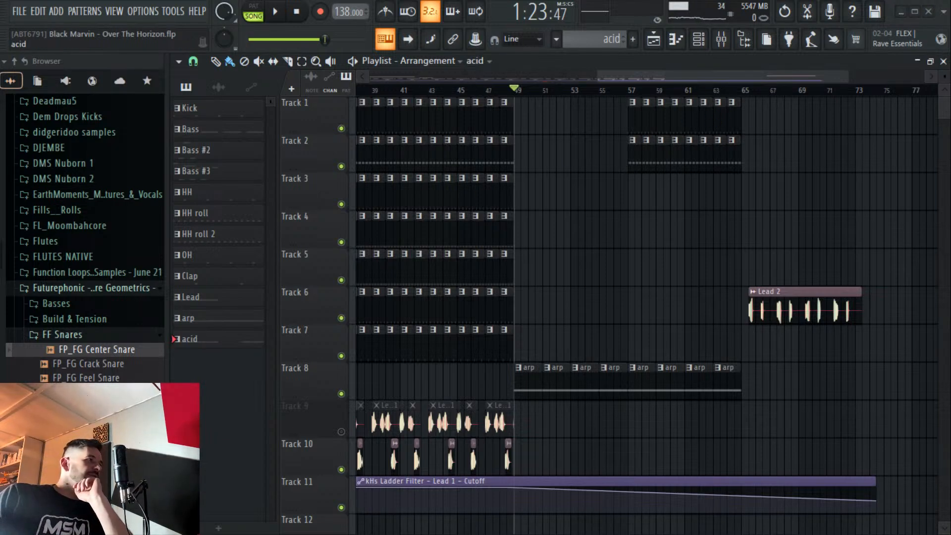
pyautogui.press('space')
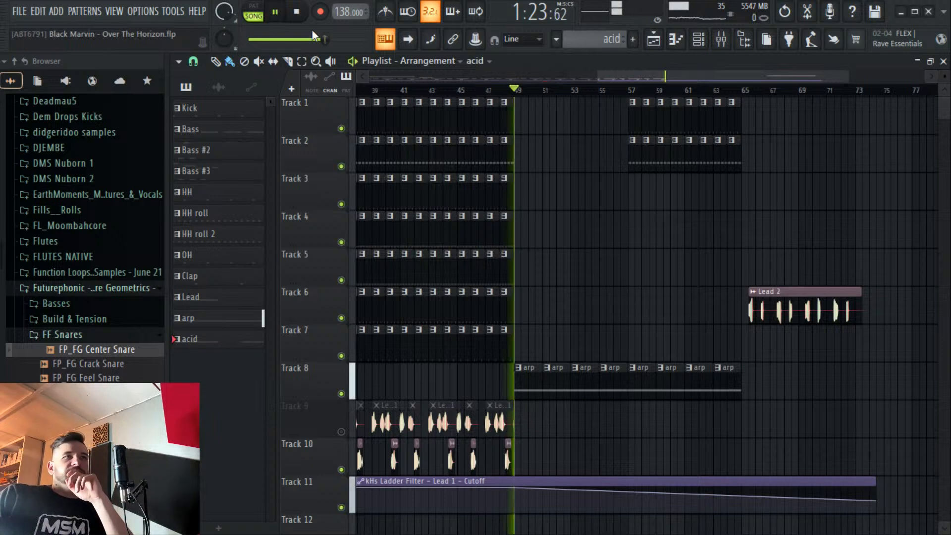
pyautogui.moveTo(592, 90); pyautogui.dragTo(629, 93)
pyautogui.scroll(2, 637, 101)
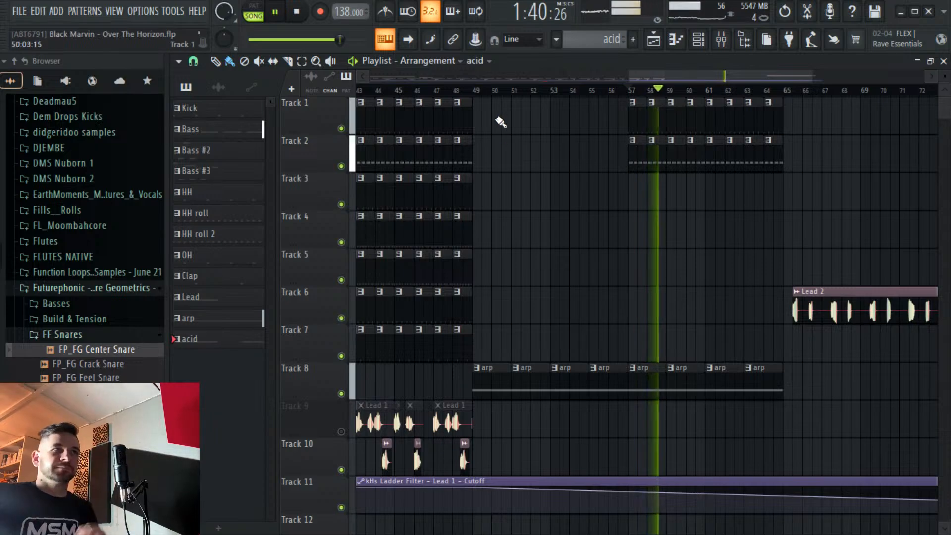
pyautogui.click(463, 90)
pyautogui.scroll(2, 466, 94)
pyautogui.press('space')
# Trim the stab clip at bar 7 on Track 10 to 0:02:00, replaying the section to check it.
pyautogui.scroll(-3, 466, 97)
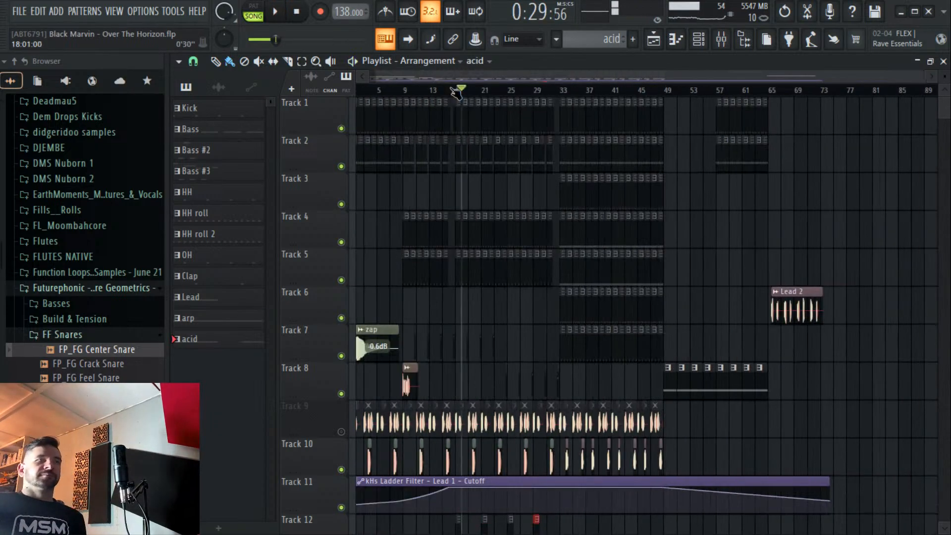
pyautogui.click(393, 90)
pyautogui.scroll(3, 391, 91)
pyautogui.press('space')
pyautogui.scroll(3, 385, 91)
pyautogui.press('space')
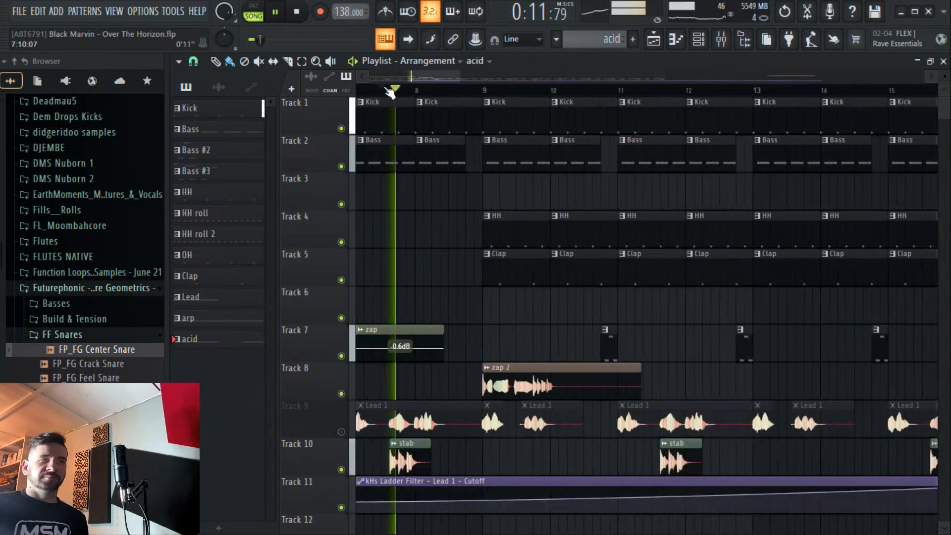
pyautogui.moveTo(436, 449); pyautogui.dragTo(408, 449)
pyautogui.press('space')
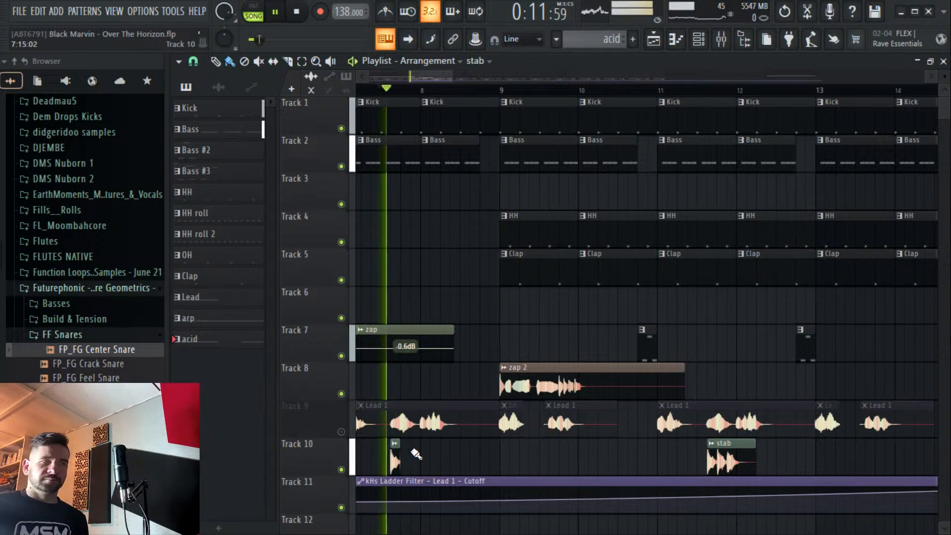
pyautogui.press('space')
pyautogui.press('space')
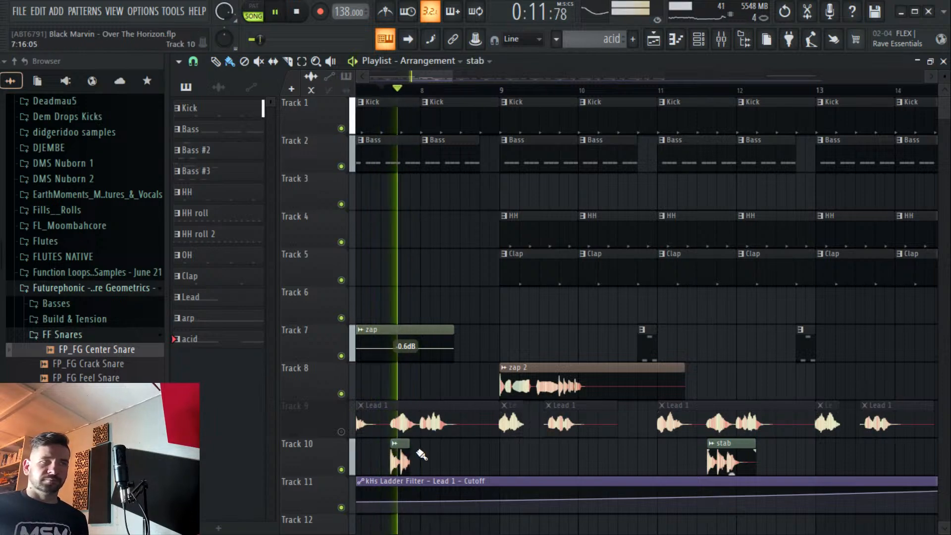
pyautogui.press('space')
pyautogui.press('space')
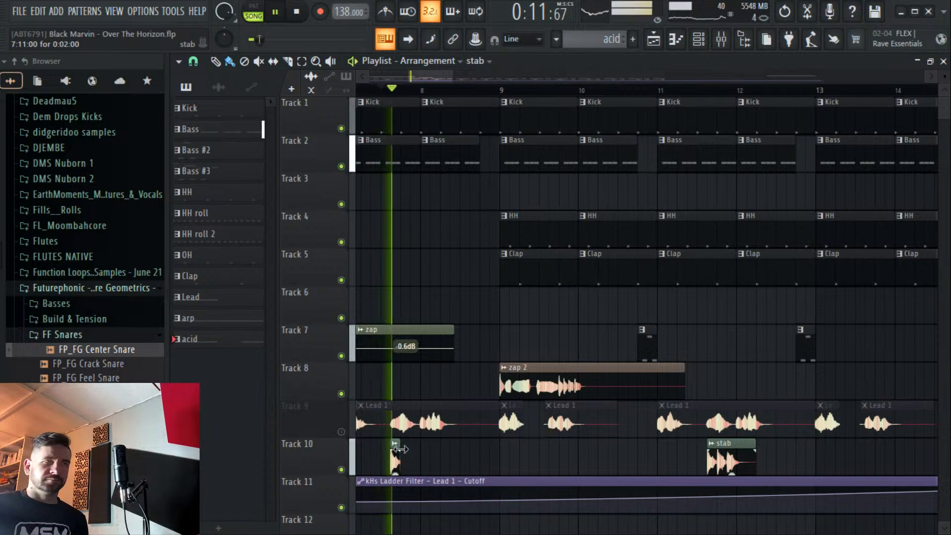
# Place a second short stab clip just after the trimmed one at bar 7, play both and stop playback.
pyautogui.press('space')
pyautogui.press('space')
pyautogui.click(413, 456)
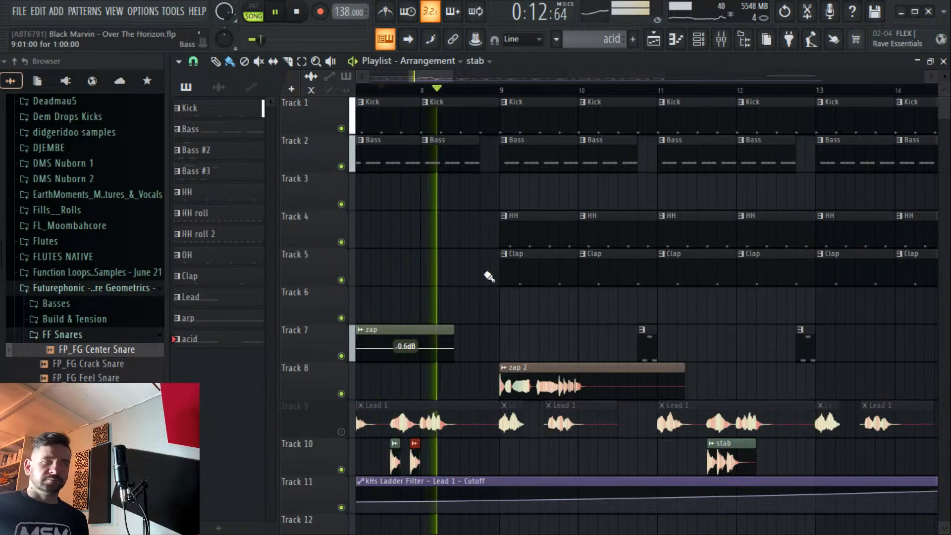
pyautogui.press('space')
# Play from the start, load kHs Ladder Filter into slot 8 of the Phase Plant #3 insert, adjust its cutoff and return to the playlist.
pyautogui.scroll(5, 425, 94)
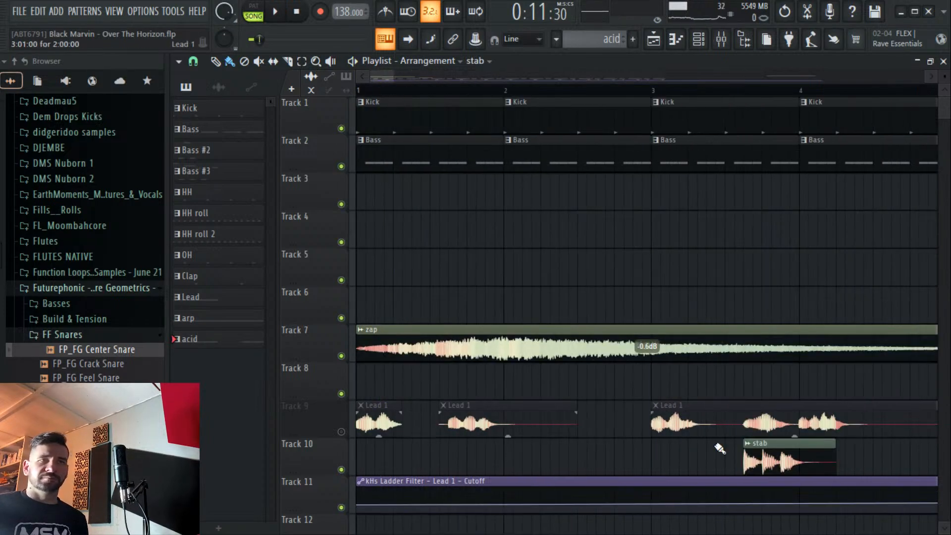
pyautogui.scroll(-6, 503, 93)
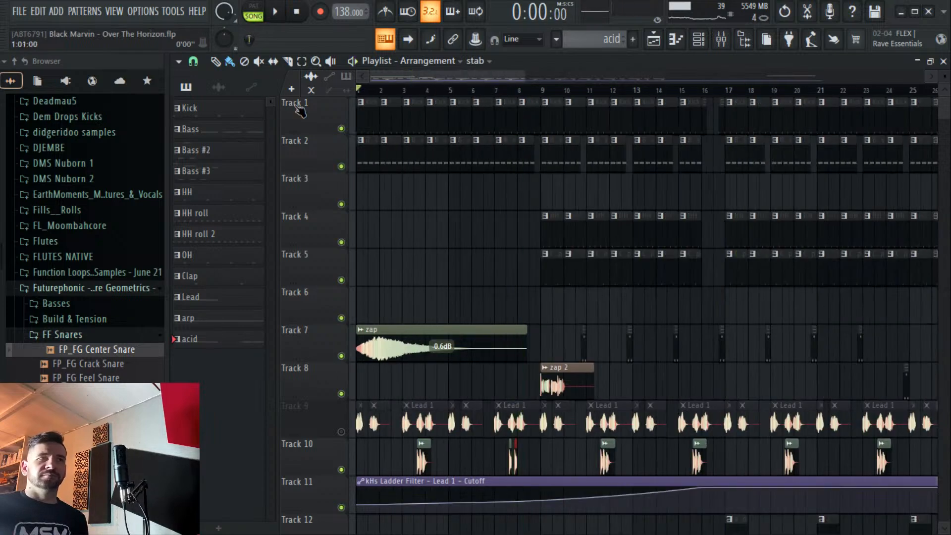
pyautogui.press('space')
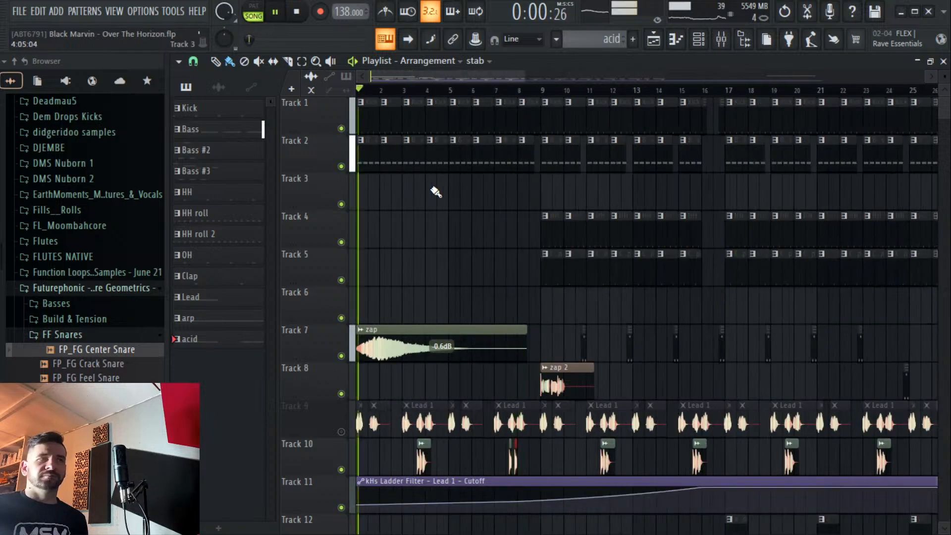
pyautogui.click(676, 40)
pyautogui.click(721, 39)
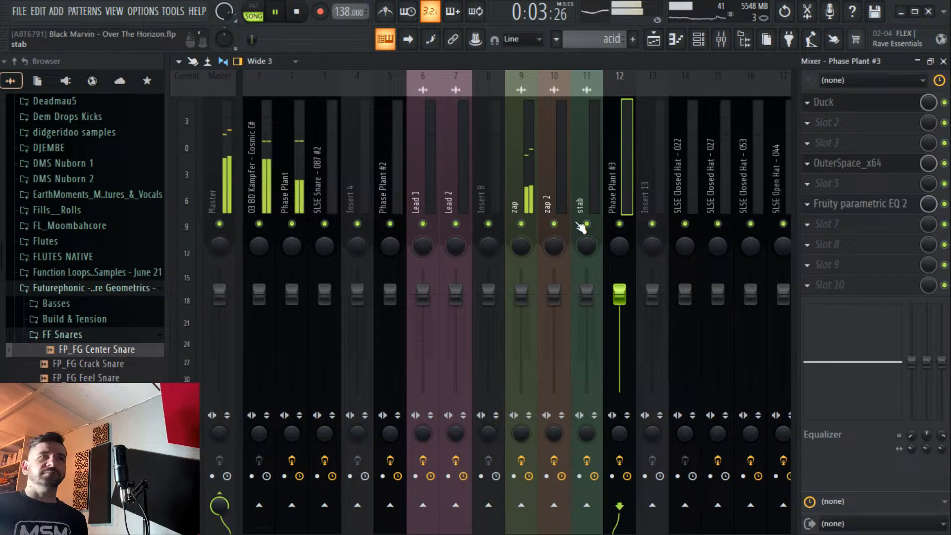
pyautogui.click(878, 246)
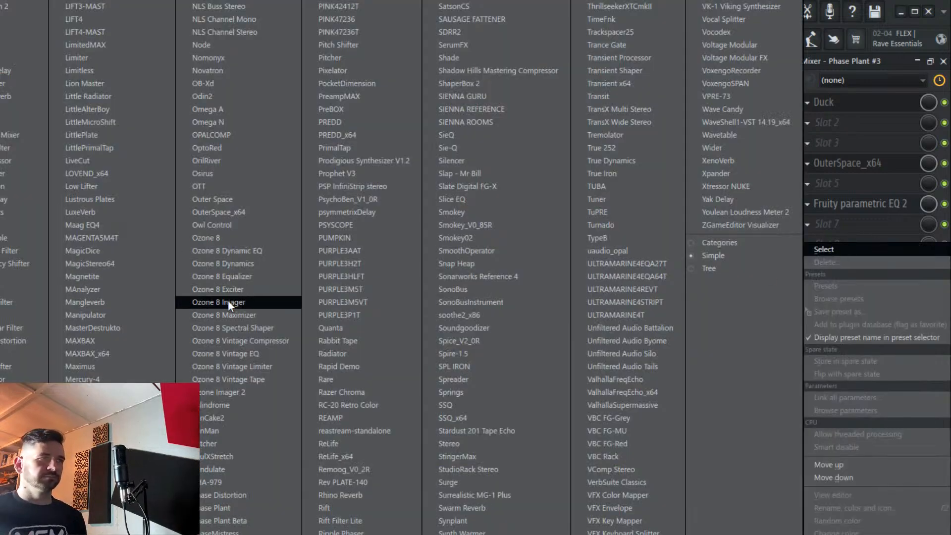
pyautogui.click(16, 310)
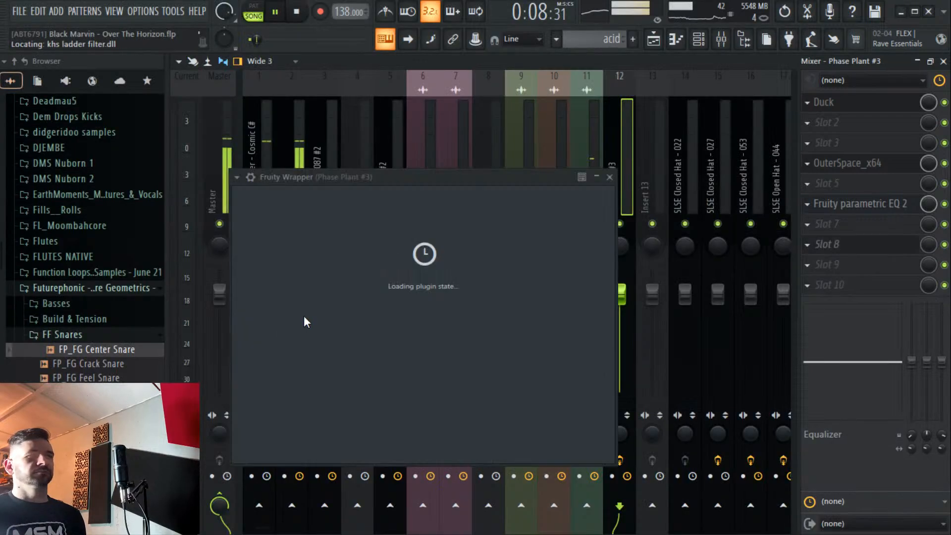
pyautogui.moveTo(265, 400); pyautogui.dragTo(272, 397)
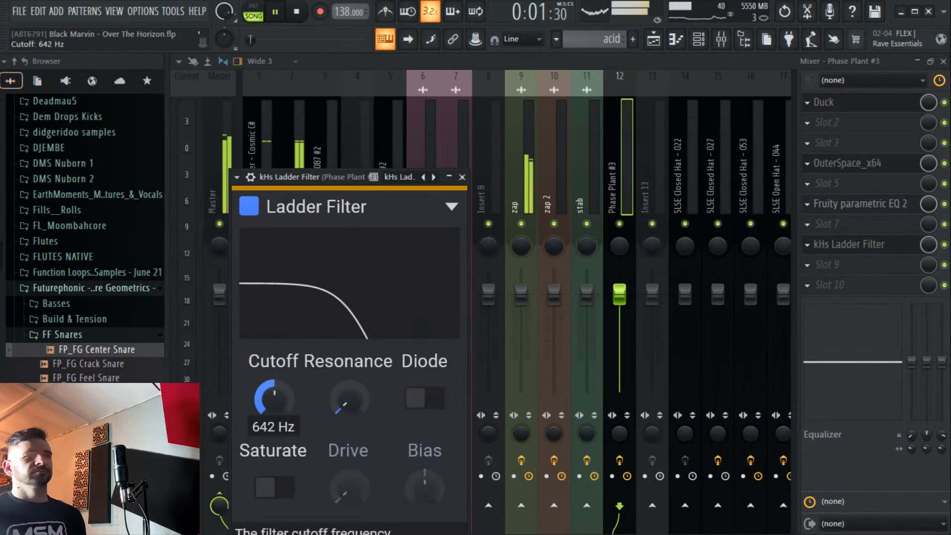
pyautogui.scroll(2, 273, 402)
pyautogui.click(653, 38)
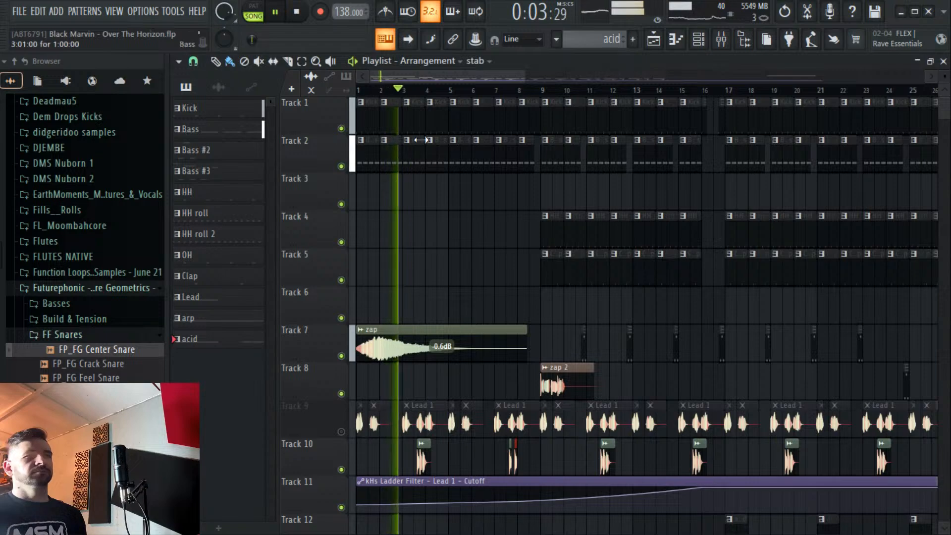
# Remove the kick clip shifted to 2:13:00 on Track 1 and place a kick clip at bar 3.
pyautogui.click(404, 101)
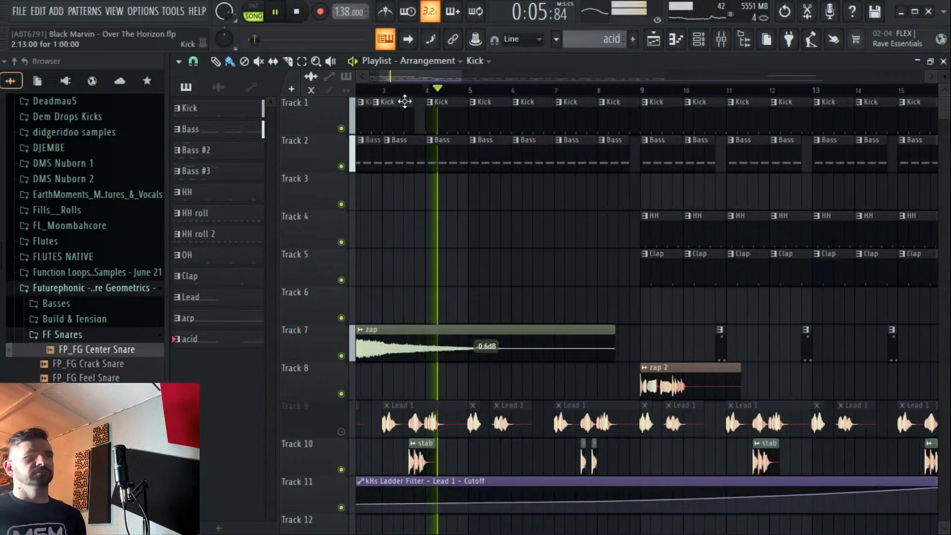
pyautogui.scroll(3, 403, 102)
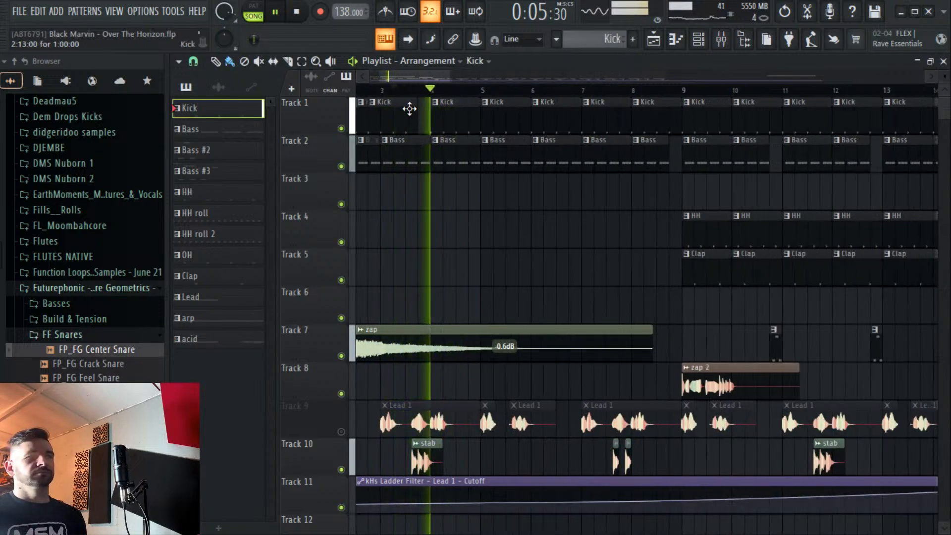
pyautogui.rightClick(409, 119)
pyautogui.click(408, 106)
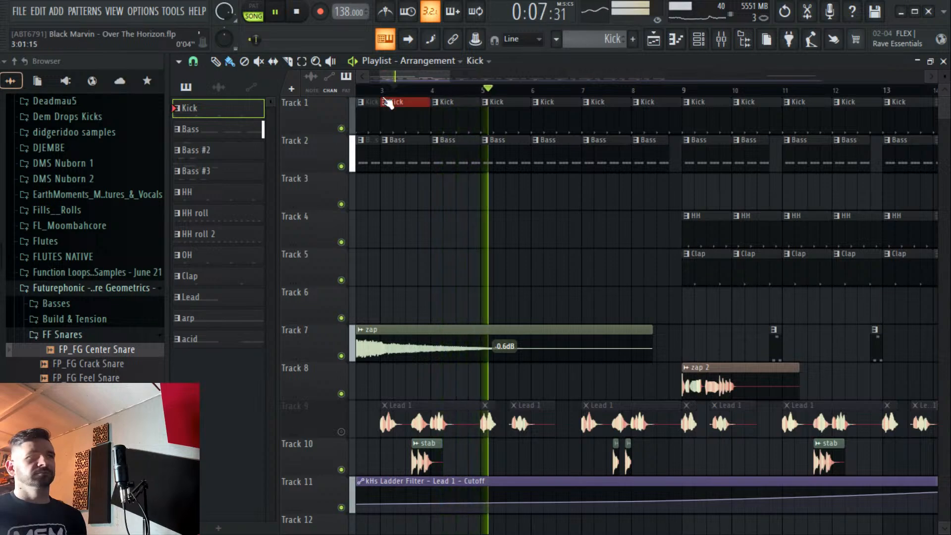
# Replace the two short stabs at bar 7 with a stab clip at 7:13:00 lasting 0:10:00 and listen to it.
pyautogui.scroll(2, 405, 99)
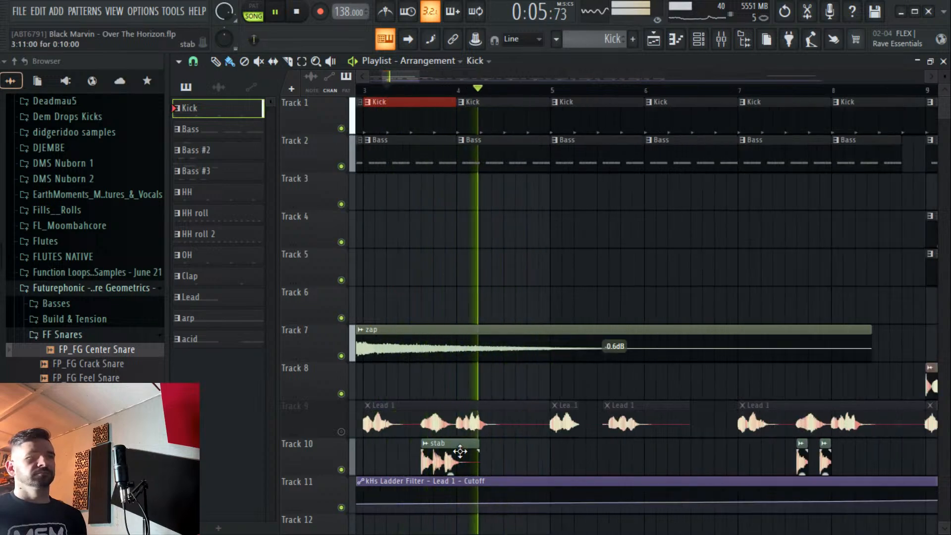
pyautogui.click(785, 91)
pyautogui.scroll(-2, 784, 92)
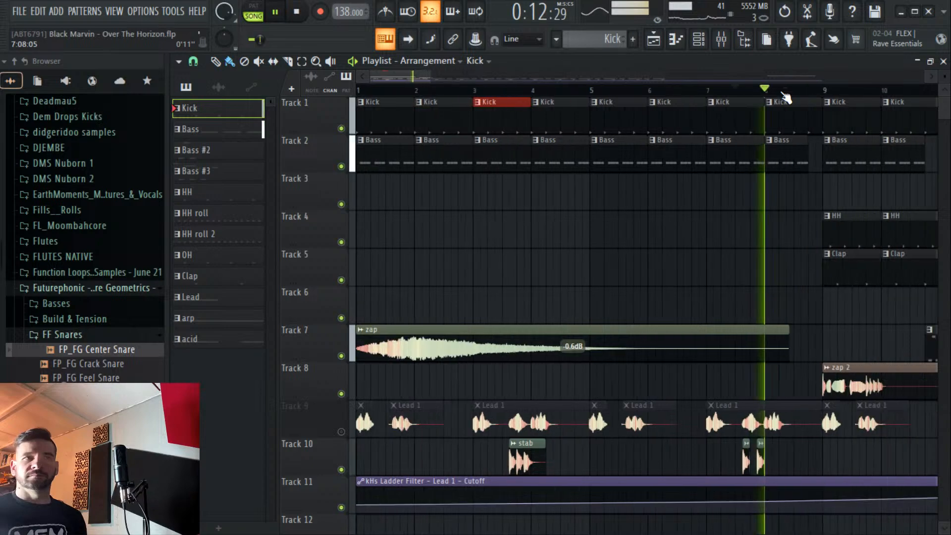
pyautogui.press('space')
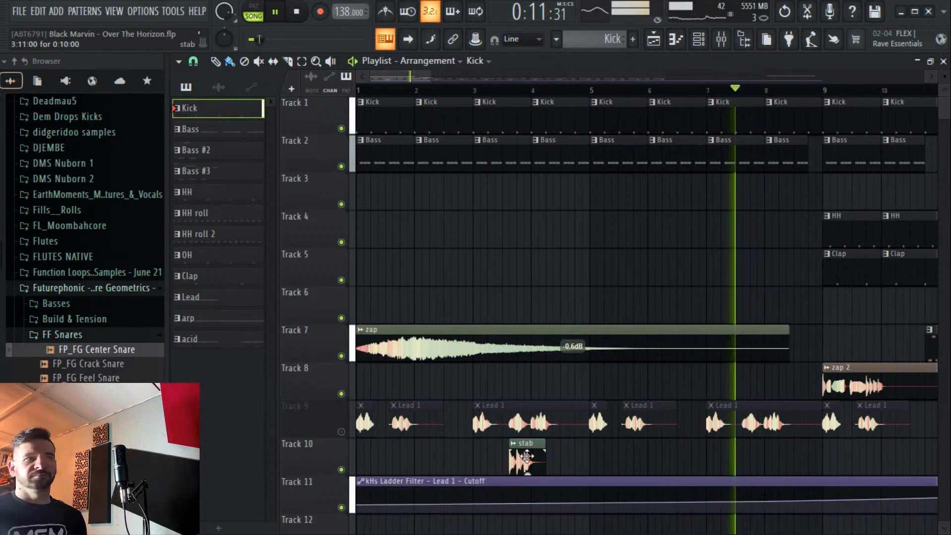
pyautogui.moveTo(745, 445)
pyautogui.mouseDown()
pyautogui.moveTo(692, 446)
pyautogui.moveTo(757, 448)
pyautogui.mouseUp()
pyautogui.press('space')
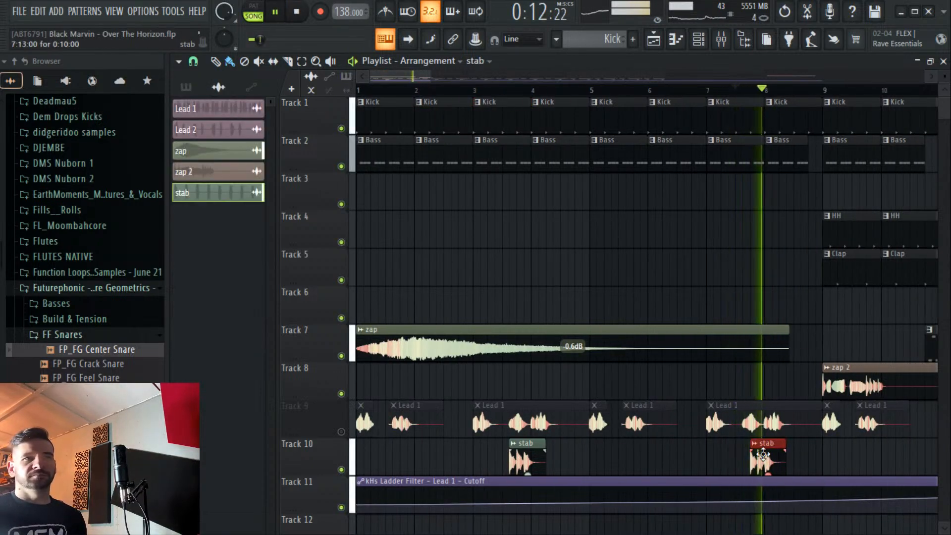
pyautogui.press('space')
pyautogui.press('space')
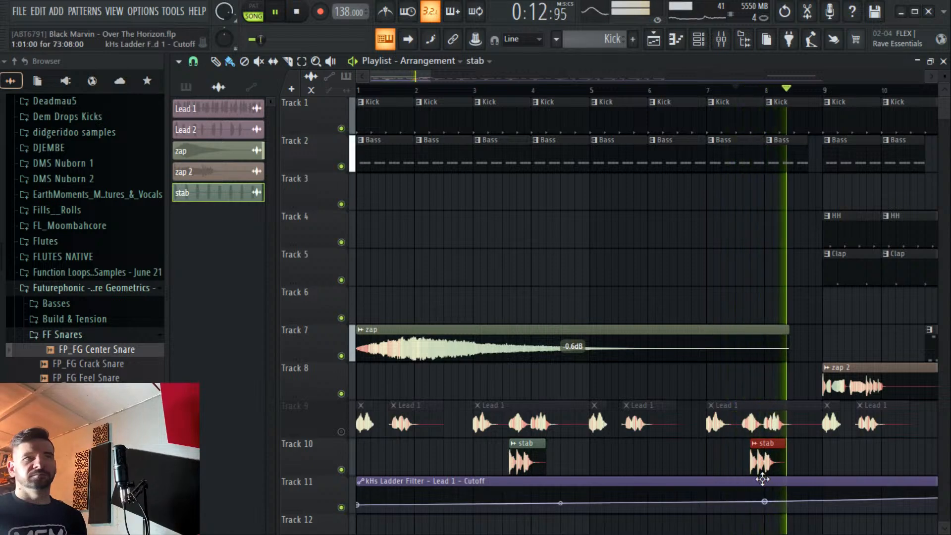
# Delete the stab clip at bar 7 on Track 10 and play the arrangement from the start.
pyautogui.rightClick(763, 463)
pyautogui.press('space')
pyautogui.press('space')
pyautogui.press('space')
pyautogui.press('space')
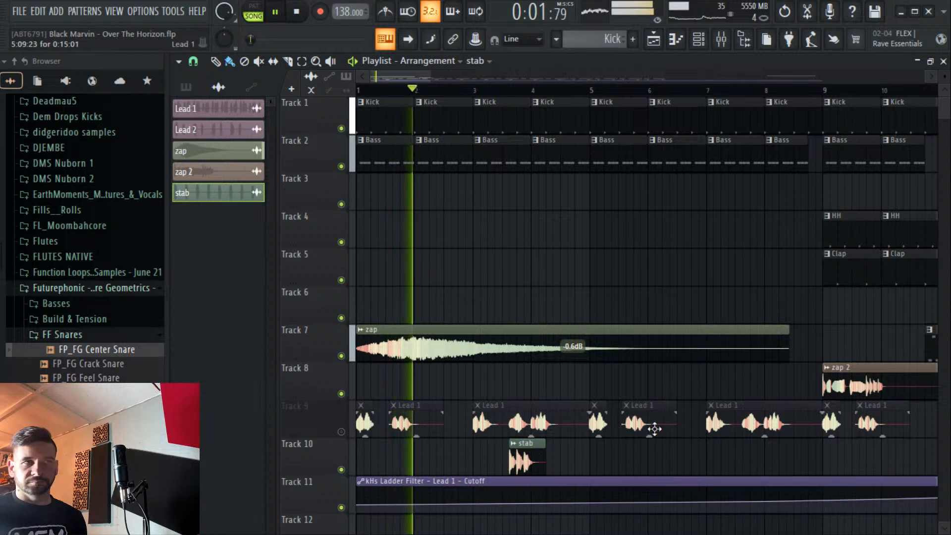
# Remove the stab clip at bar 3 and mute Track 10.
pyautogui.scroll(-4, 436, 75)
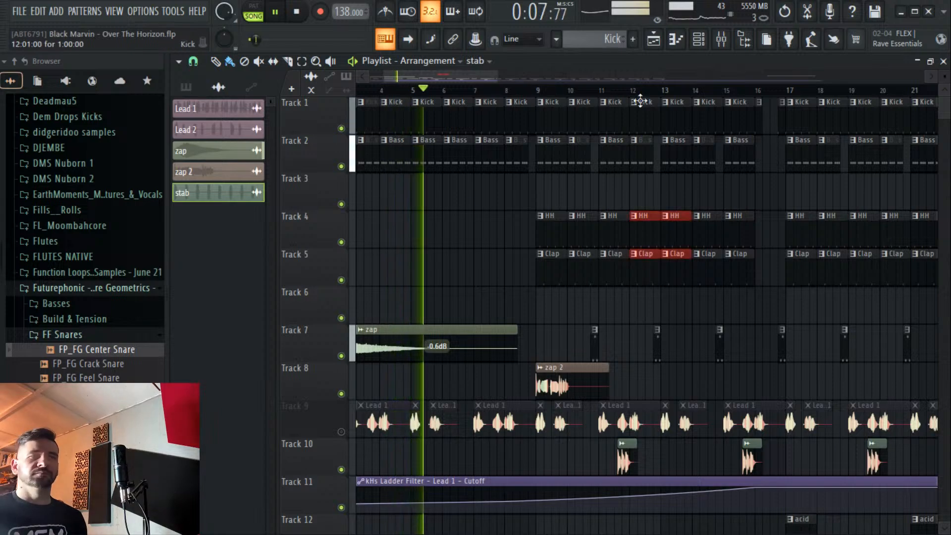
pyautogui.scroll(-3, 644, 98)
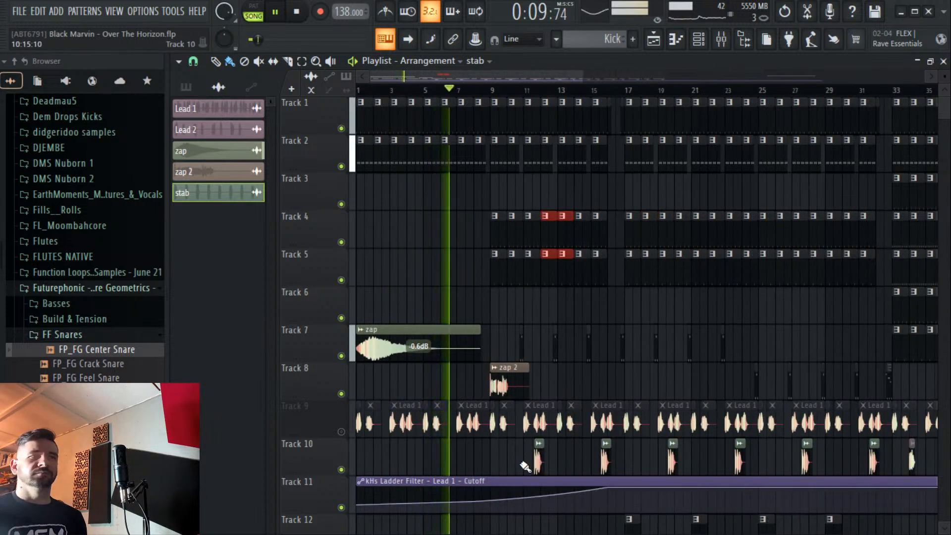
pyautogui.click(341, 469)
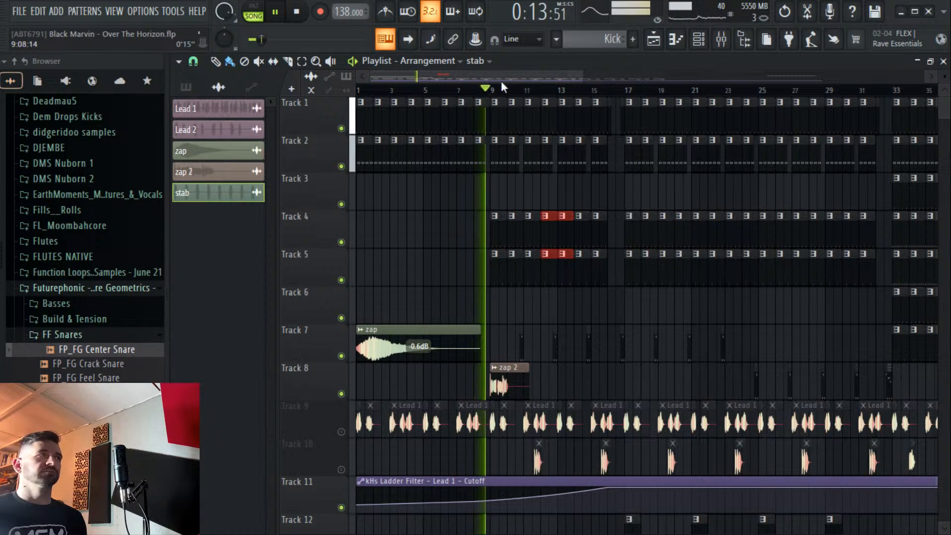
# Create a new pattern named atmo and open the Channel rack.
pyautogui.click(632, 39)
pyautogui.write('atmo')
pyautogui.press('Return')
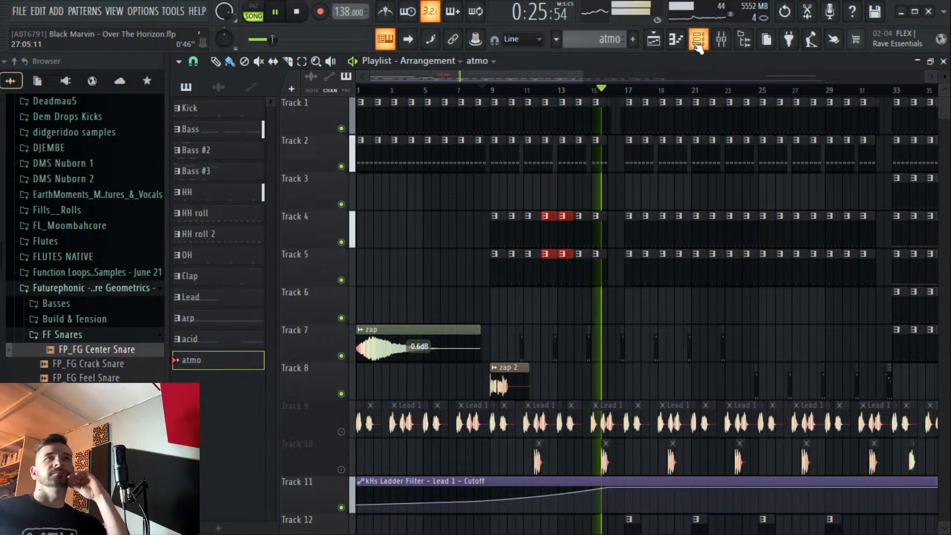
pyautogui.click(676, 40)
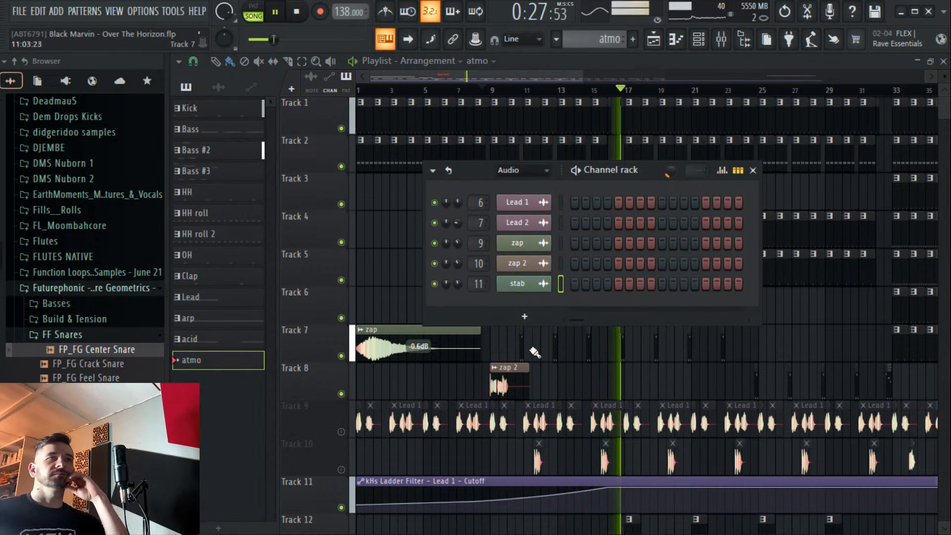
# Open the kHs Ladder Filter on the Phase Plant #3 mixer track, toggle its slot and return to the playlist.
pyautogui.scroll(-1, 614, 411)
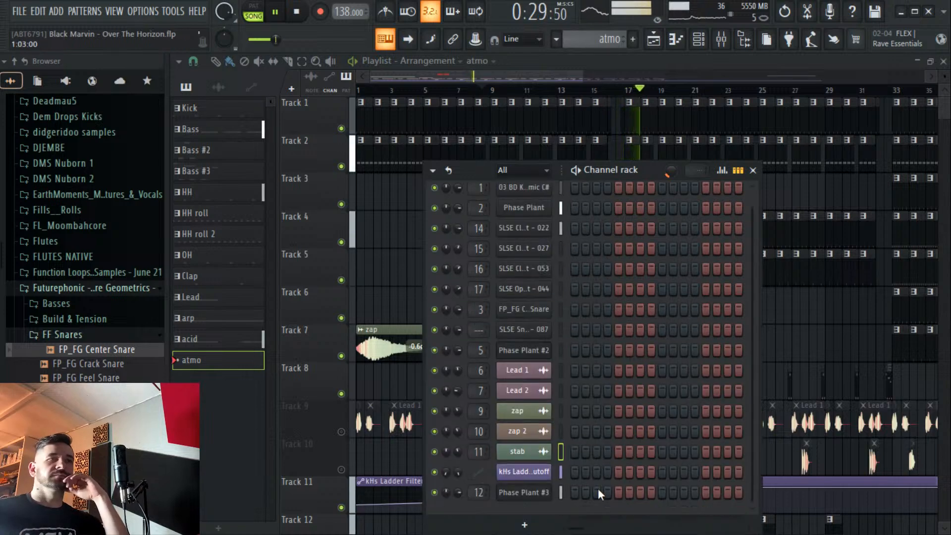
pyautogui.click(592, 75)
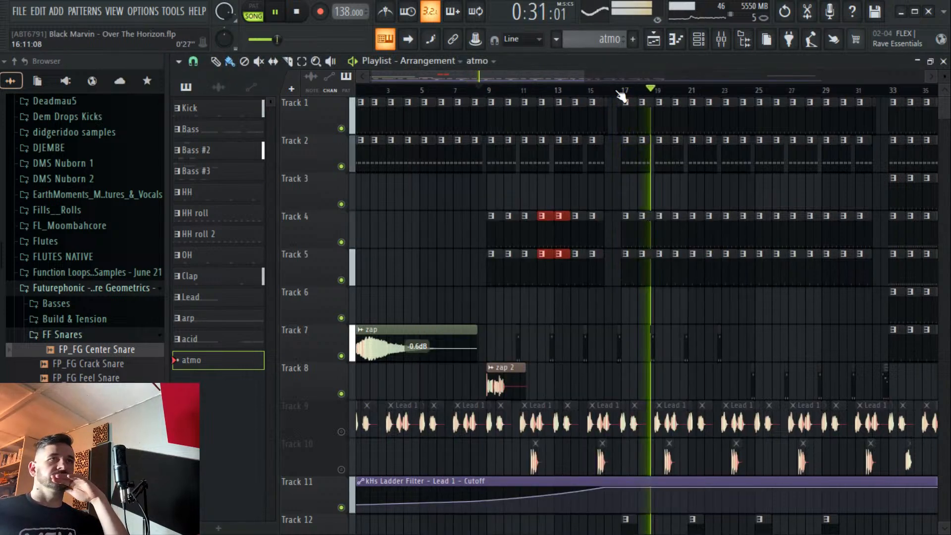
pyautogui.click(721, 40)
pyautogui.click(849, 244)
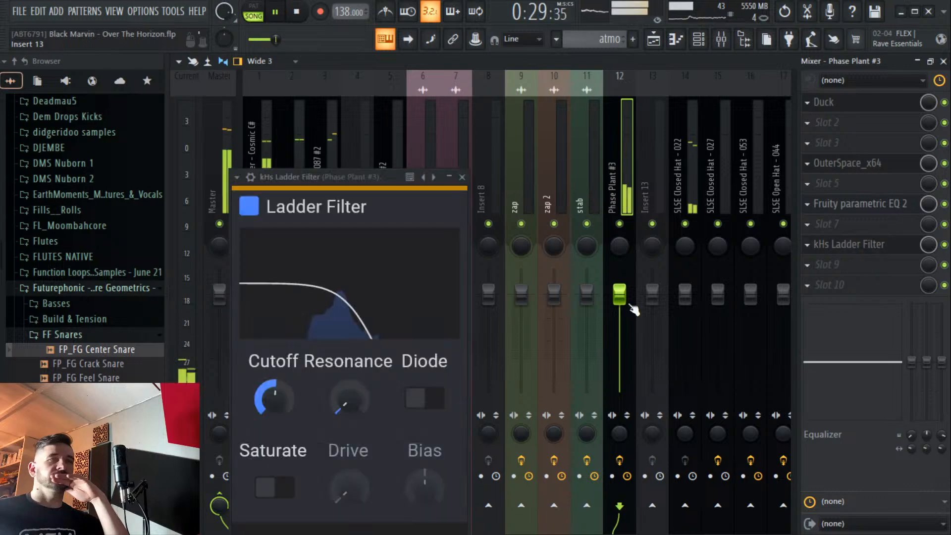
pyautogui.click(945, 244)
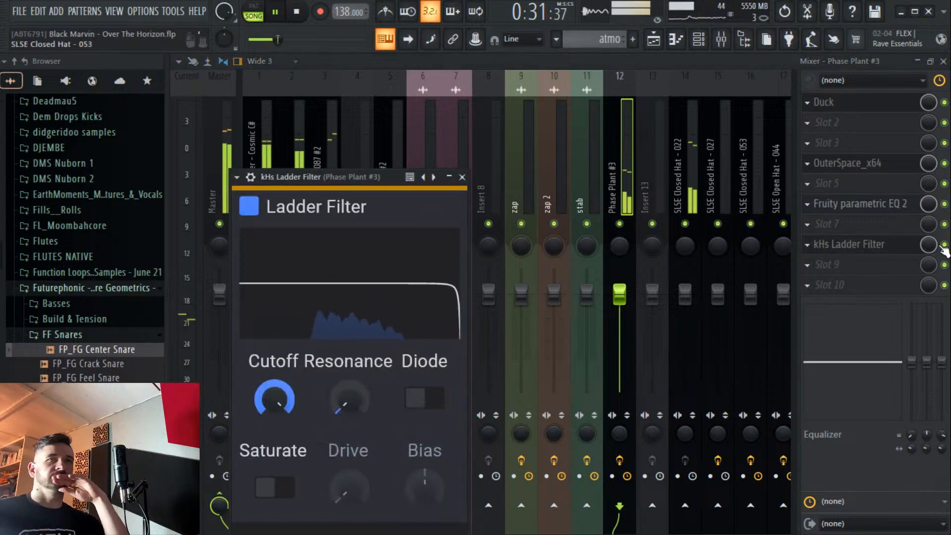
pyautogui.press('Escape')
pyautogui.click(660, 43)
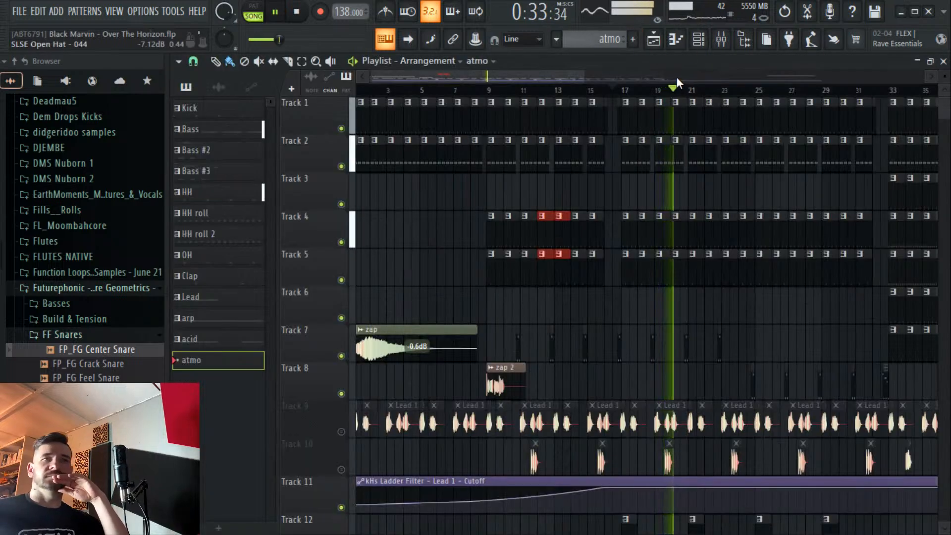
# Add a new Phase Plant instrument channel for the atmo pattern.
pyautogui.hscroll(5, 608, 76)
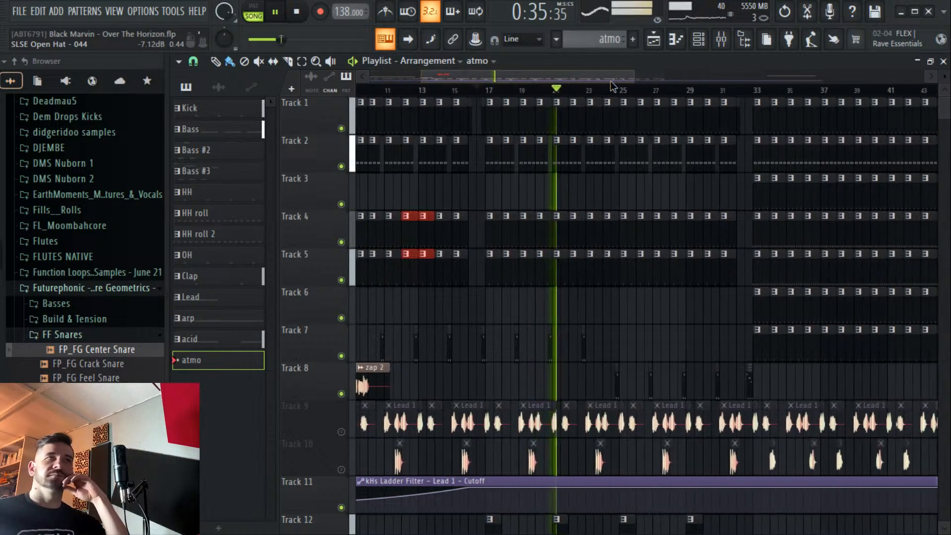
pyautogui.press('F6')
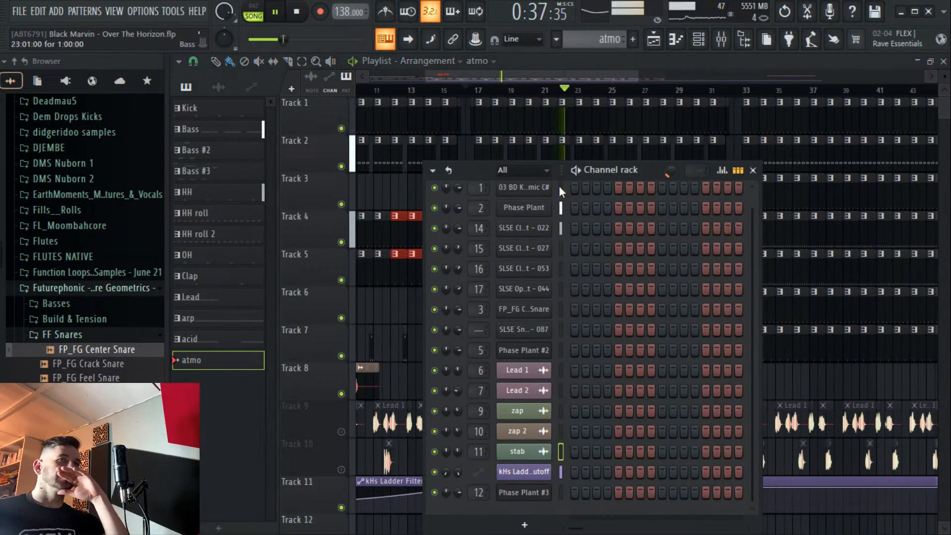
pyautogui.click(534, 525)
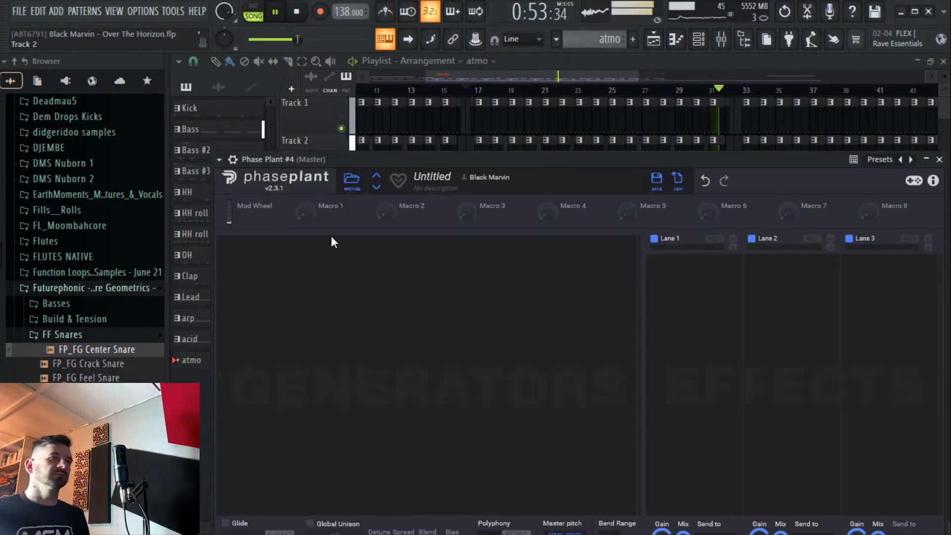
# Audition the Veltrax Climber, Tad Mride, System Down and Silly Cone presets from Horizon's Sequences folder in Phase Plant #4.
pyautogui.click(352, 181)
pyautogui.scroll(-5, 281, 448)
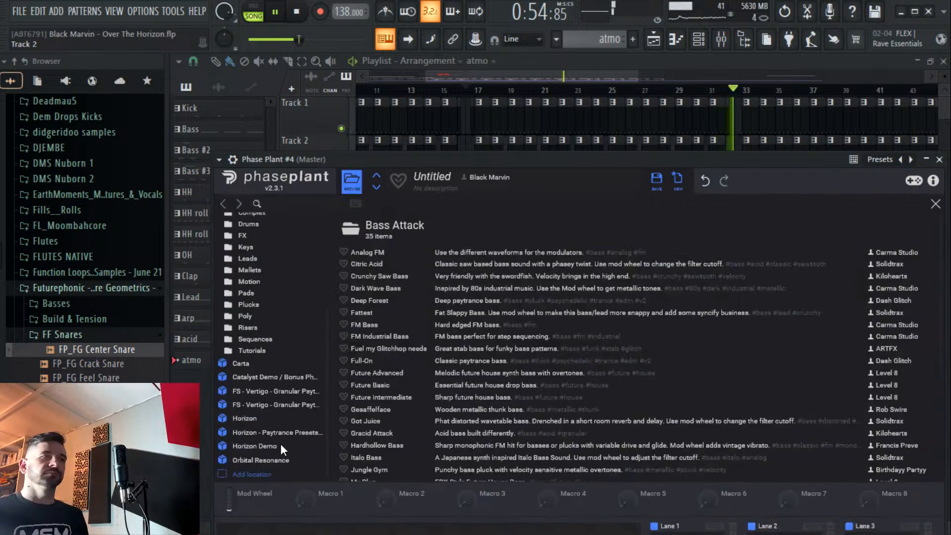
pyautogui.click(267, 420)
pyautogui.click(369, 392)
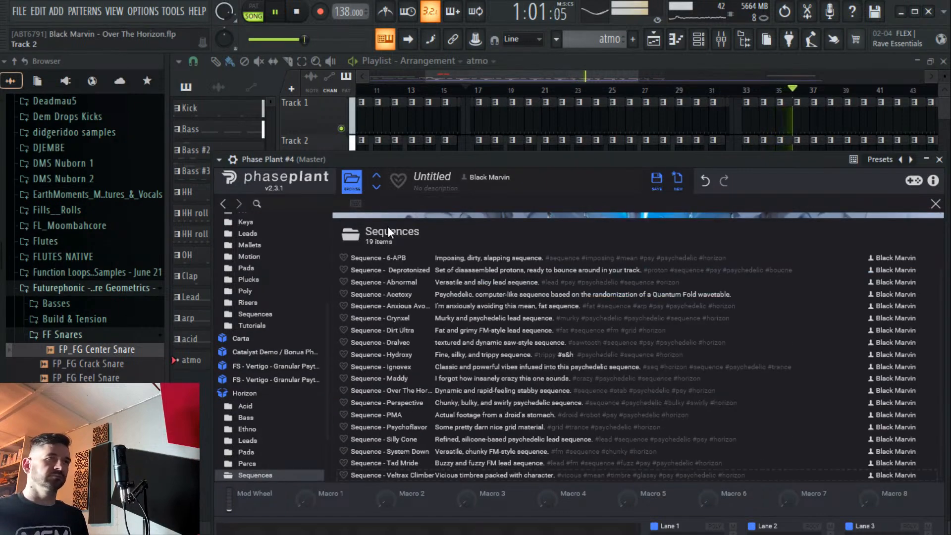
pyautogui.click(297, 14)
pyautogui.press('Up')
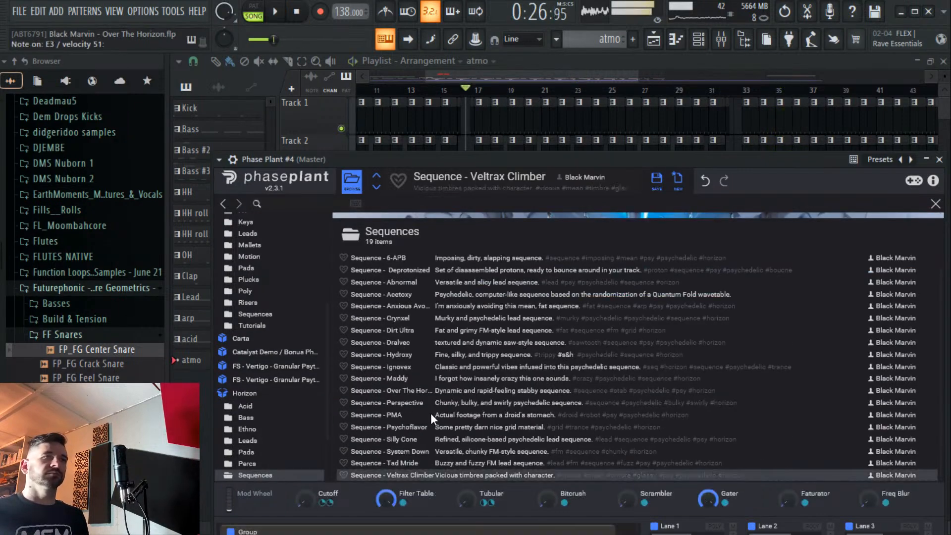
pyautogui.click(407, 461)
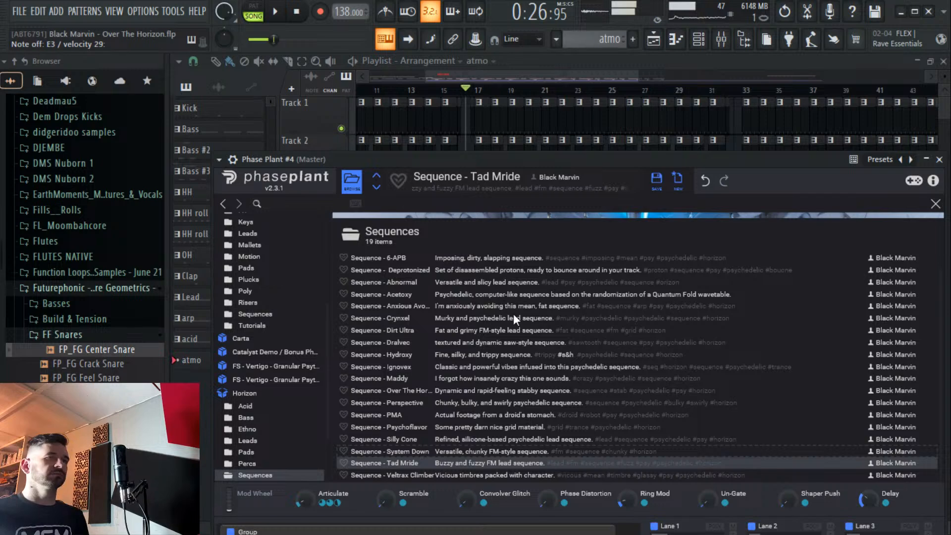
pyautogui.press('Up')
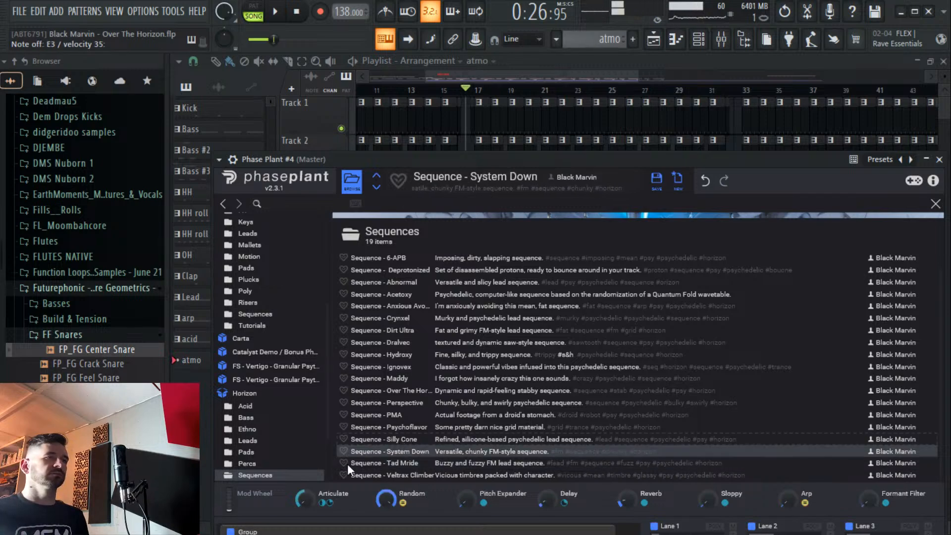
pyautogui.press('Up')
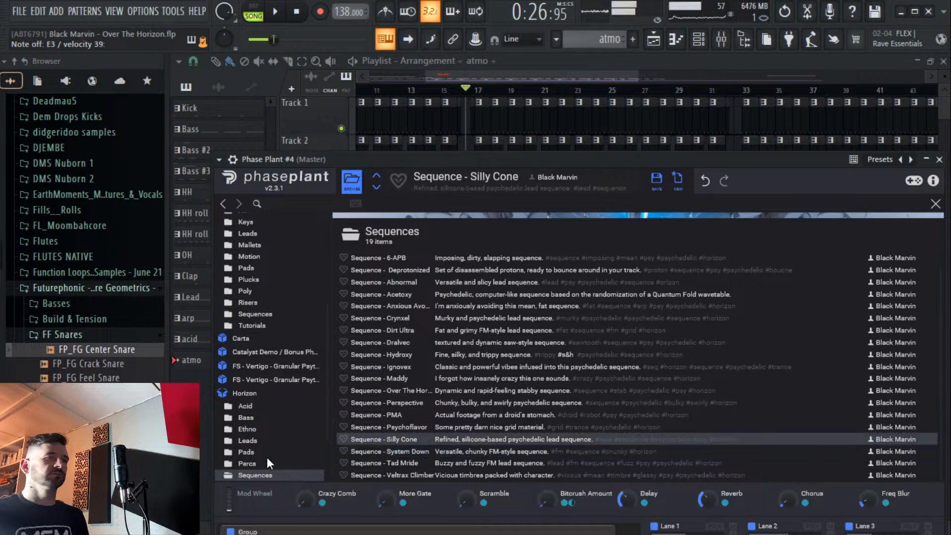
# Load Pad - Crawler from Horizon's Pads folder and close the preset browser.
pyautogui.click(267, 455)
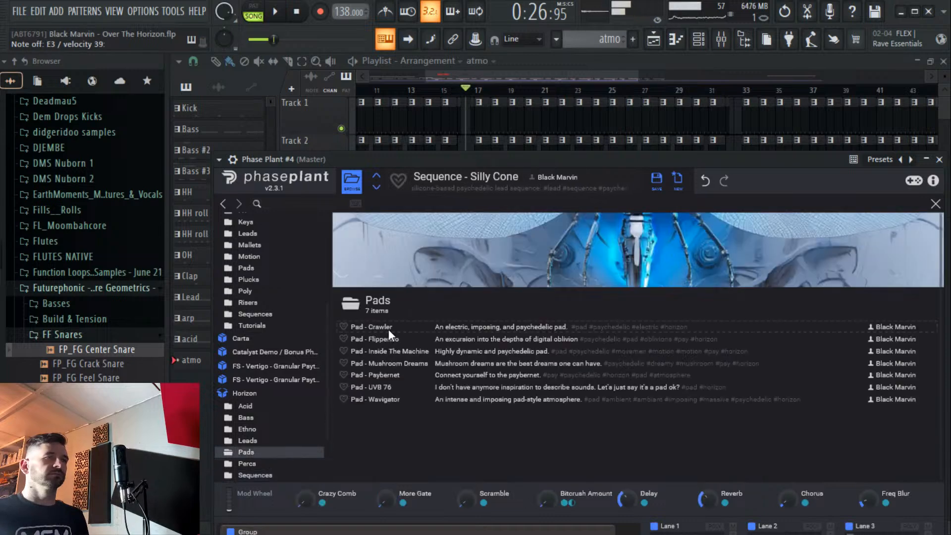
pyautogui.click(388, 328)
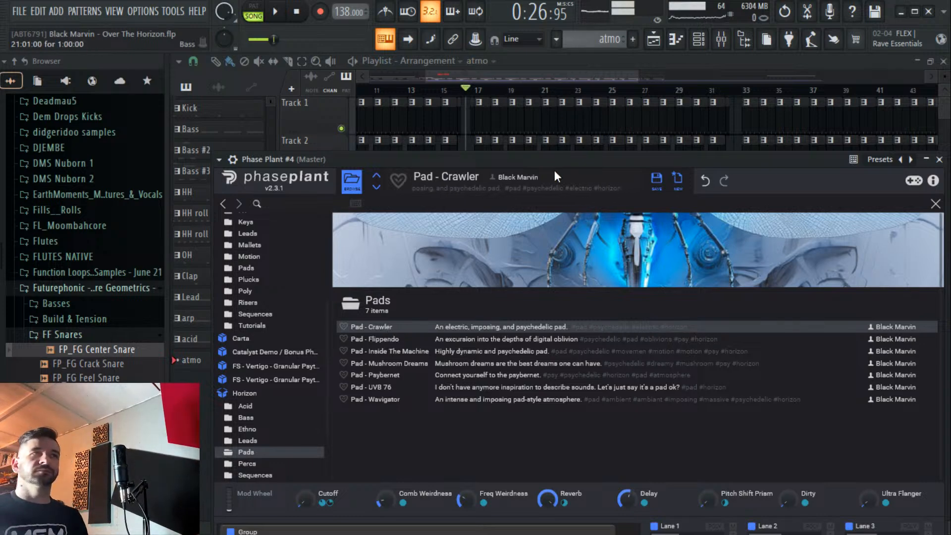
pyautogui.click(934, 204)
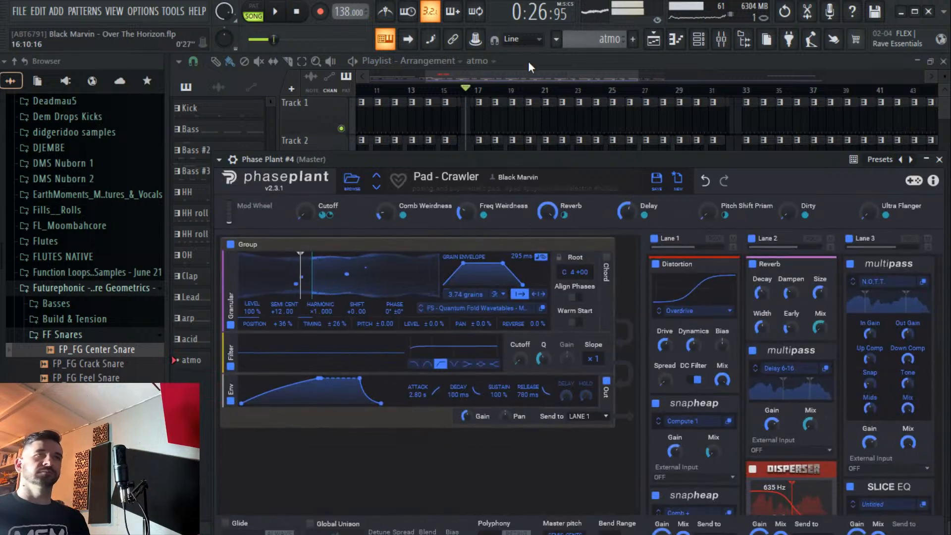
# Add an E5 note at the start of Phase Plant #4's piano roll and extend it to a length of 2:06:00.
pyautogui.click(699, 41)
pyautogui.rightClick(550, 499)
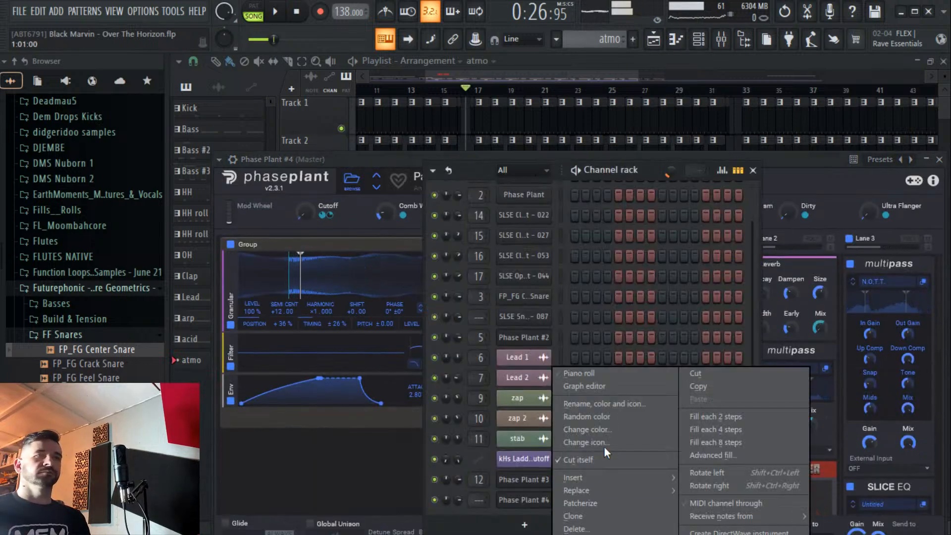
pyautogui.click(592, 374)
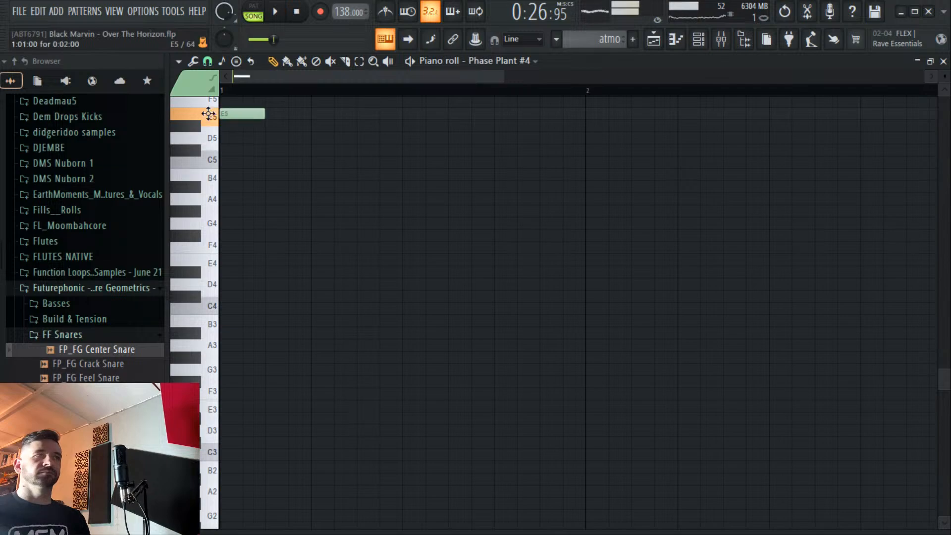
pyautogui.moveTo(263, 112); pyautogui.dragTo(941, 112)
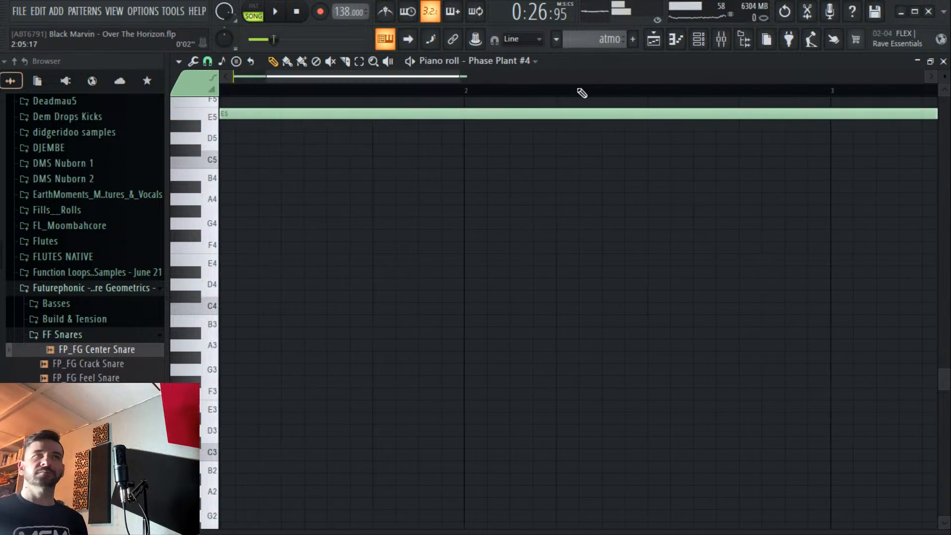
# Place an atmo clip at bar 17 on Track 14 of the playlist and reopen its piano roll.
pyautogui.click(660, 44)
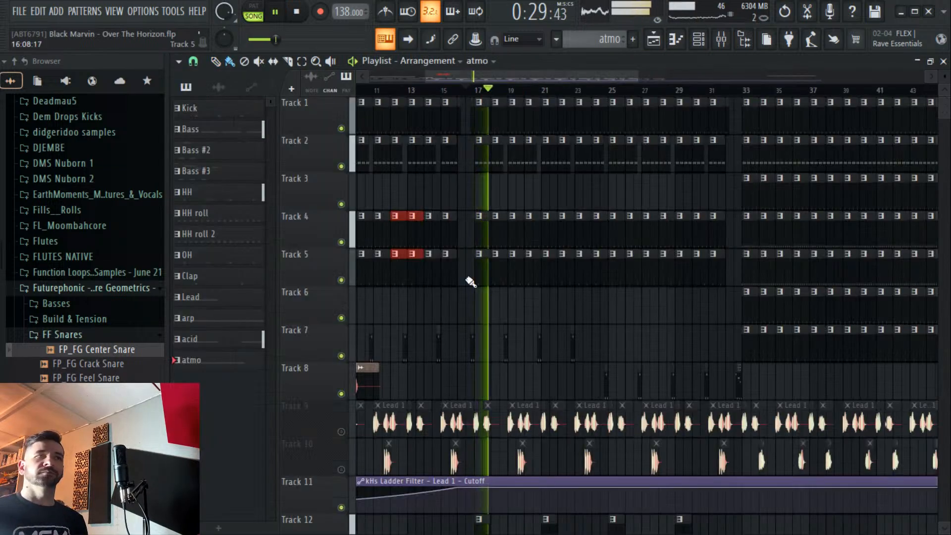
pyautogui.scroll(-5, 484, 441)
pyautogui.click(509, 421)
pyautogui.doubleClick(509, 422)
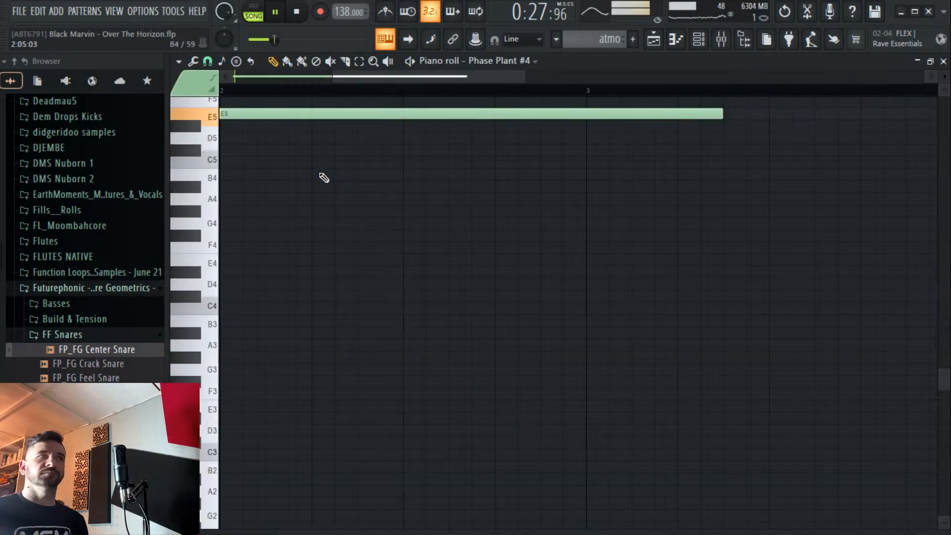
# Step Phase Plant #4 through Pad - Flippendo to Pad - Inside The Machine and play the sound in pattern mode.
pyautogui.click(708, 40)
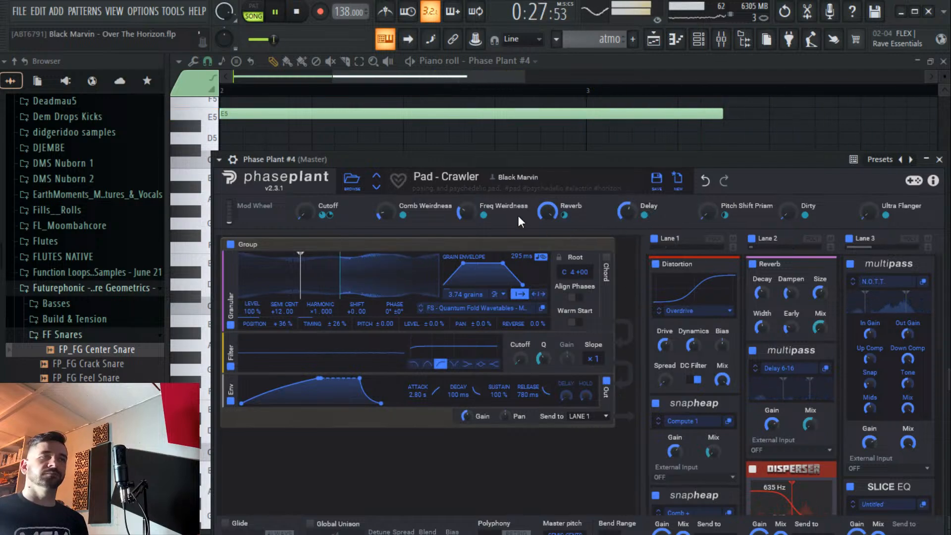
pyautogui.click(376, 188)
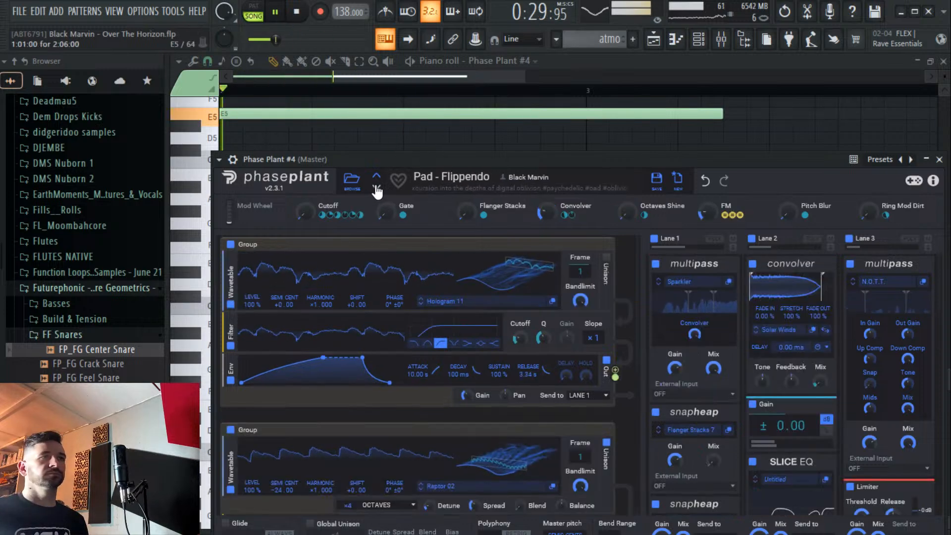
pyautogui.click(296, 12)
pyautogui.press('Right')
pyautogui.click(274, 12)
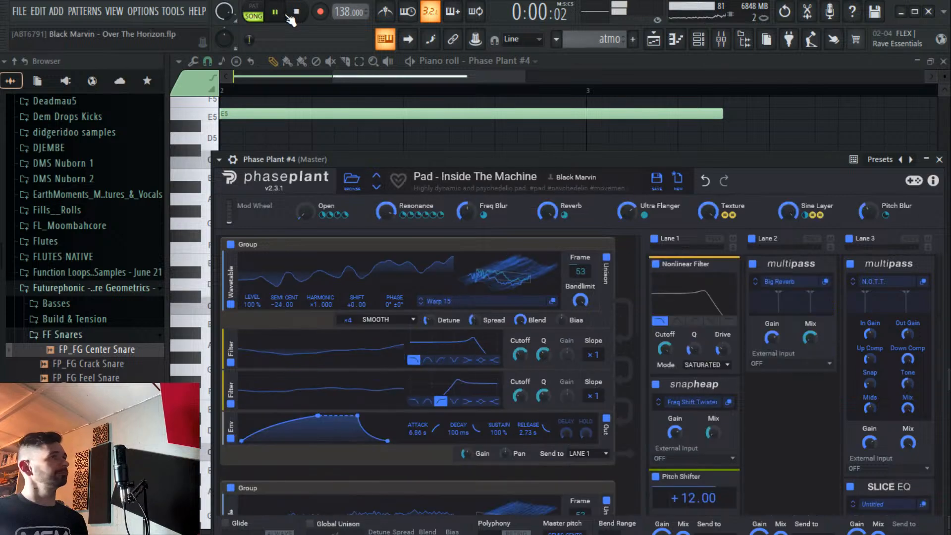
pyautogui.click(260, 8)
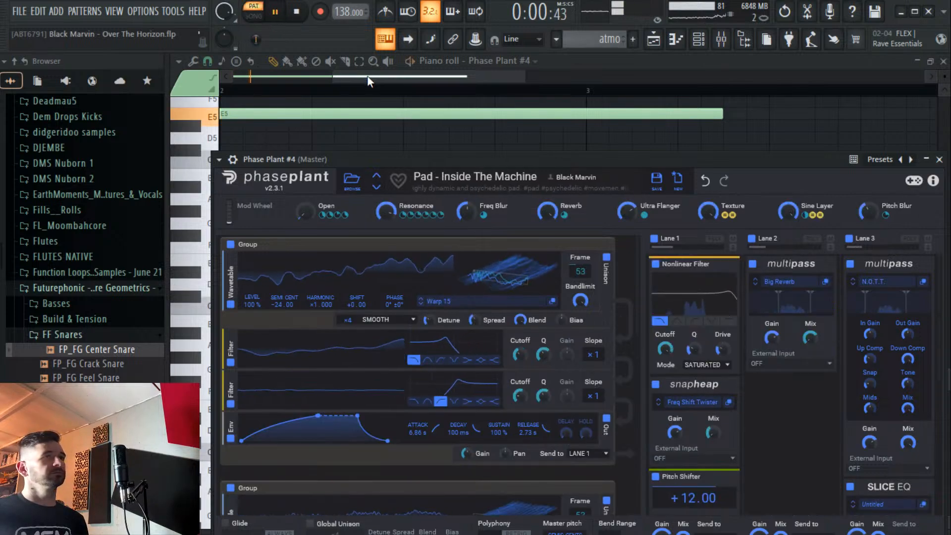
# Lengthen the atmo pattern's E5 note so it ends at bar 9, and stop playback.
pyautogui.click(654, 39)
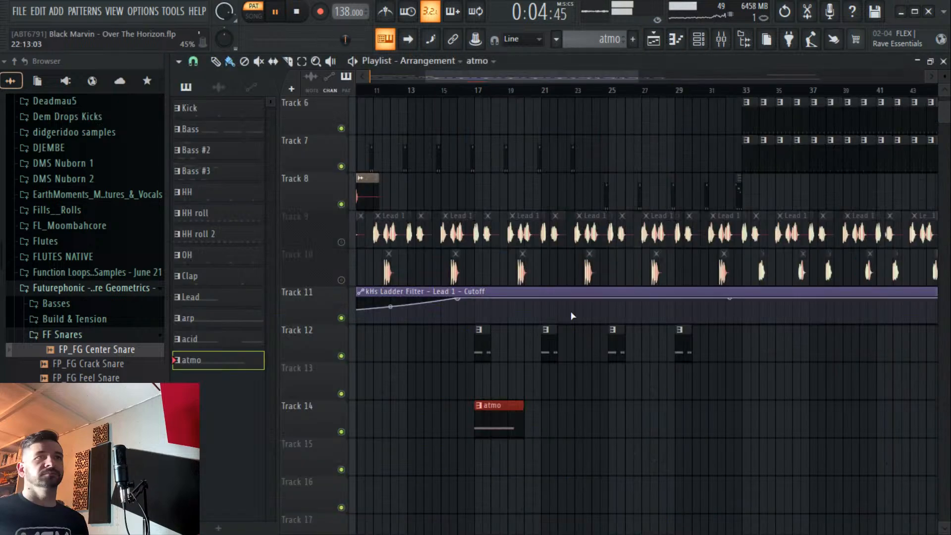
pyautogui.doubleClick(570, 312)
pyautogui.moveTo(353, 111); pyautogui.dragTo(823, 99)
pyautogui.scroll(-4, 724, 95)
pyautogui.moveTo(636, 113); pyautogui.dragTo(754, 179)
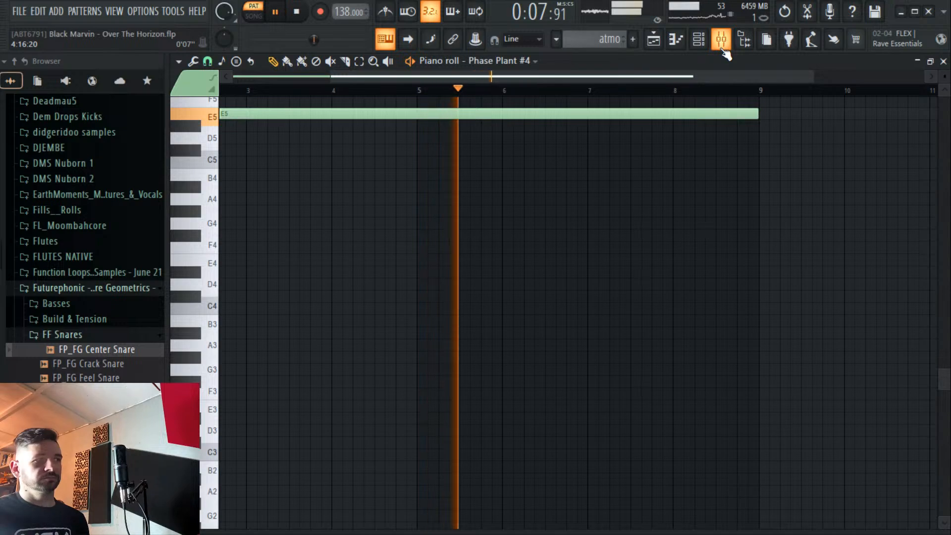
pyautogui.click(297, 11)
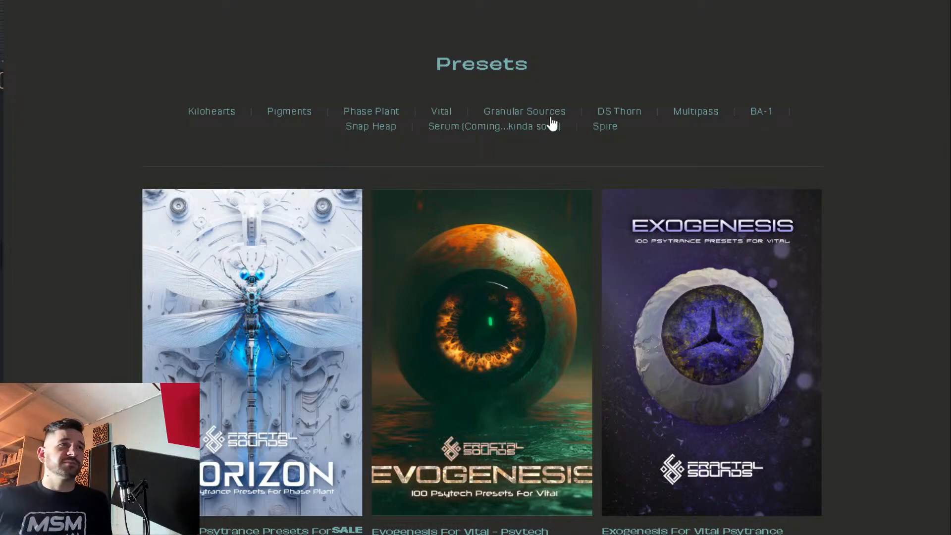
# Look through the Fractal Sounds preset packs on the website and open the Psytech Kicks For Kick 2 page.
pyautogui.scroll(-20, 553, 123)
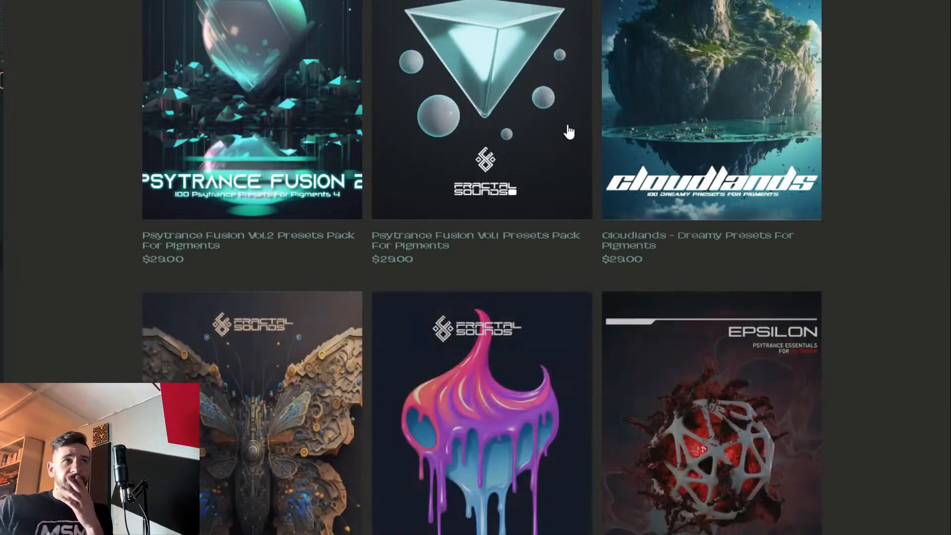
pyautogui.scroll(-10, 568, 131)
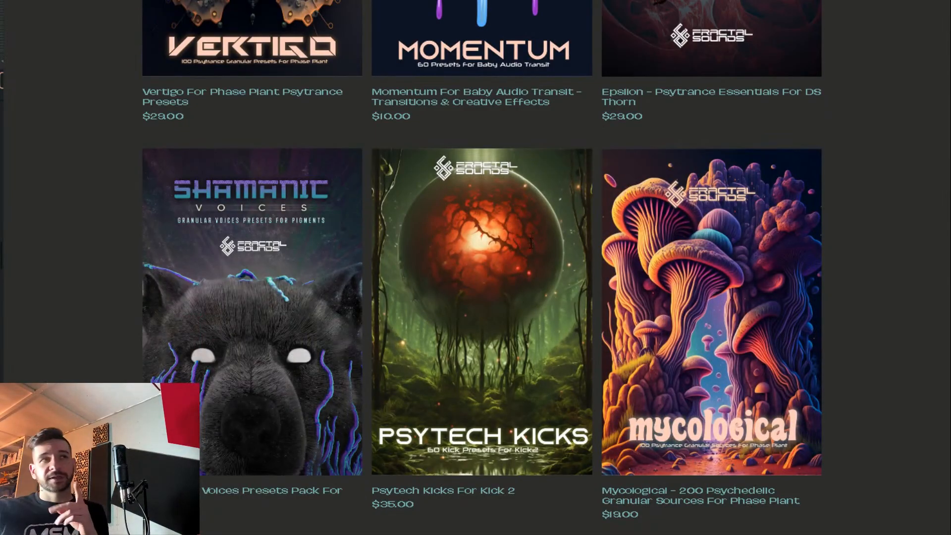
pyautogui.click(512, 196)
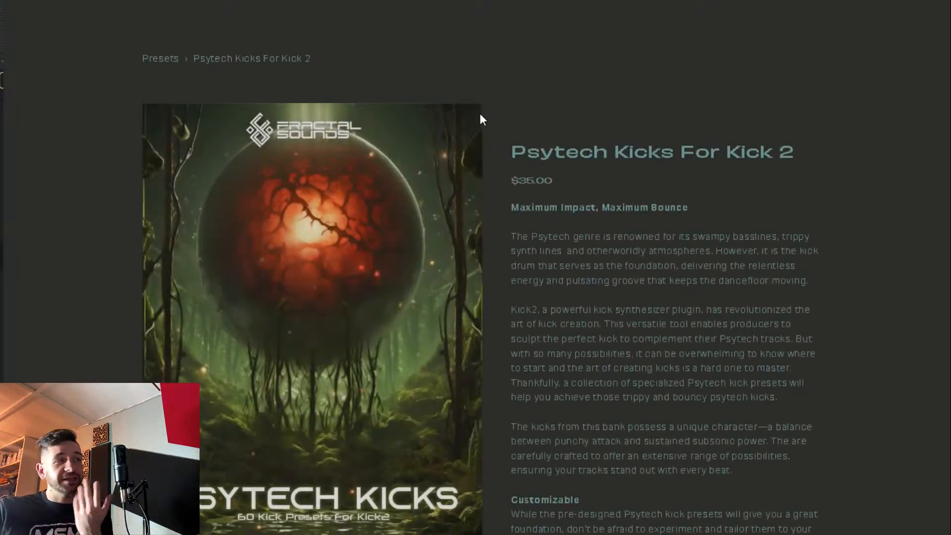
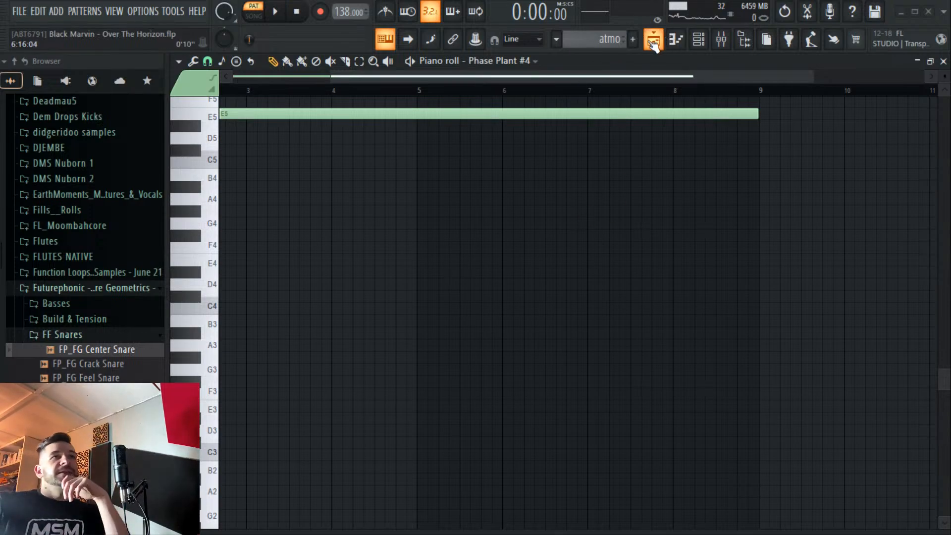
# Return to the playlist in FL Studio, switch to song mode and set the playback position to bar 33.
pyautogui.press('F5')
pyautogui.scroll(-2, 555, 97)
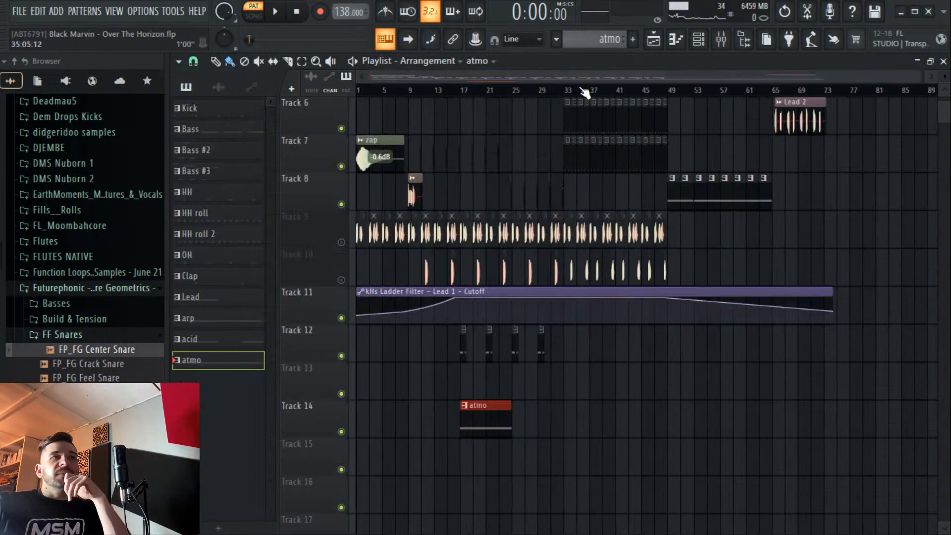
pyautogui.click(580, 94)
pyautogui.scroll(-2, 579, 94)
pyautogui.scroll(5, 670, 267)
pyautogui.click(559, 92)
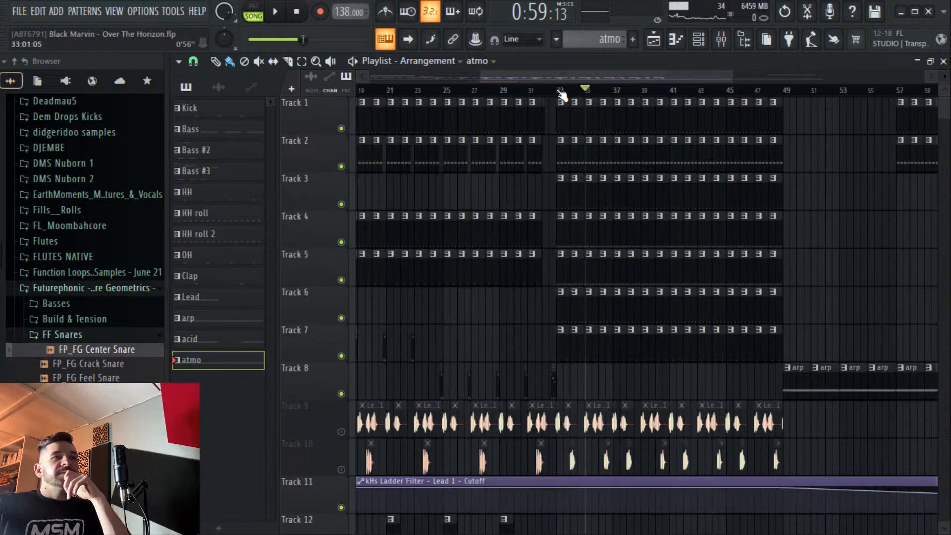
# Set the playback position to bar 19 and open the atmo clip on Track 14 in the piano roll.
pyautogui.scroll(-2, 535, 201)
pyautogui.scroll(-3, 440, 97)
pyautogui.click(487, 95)
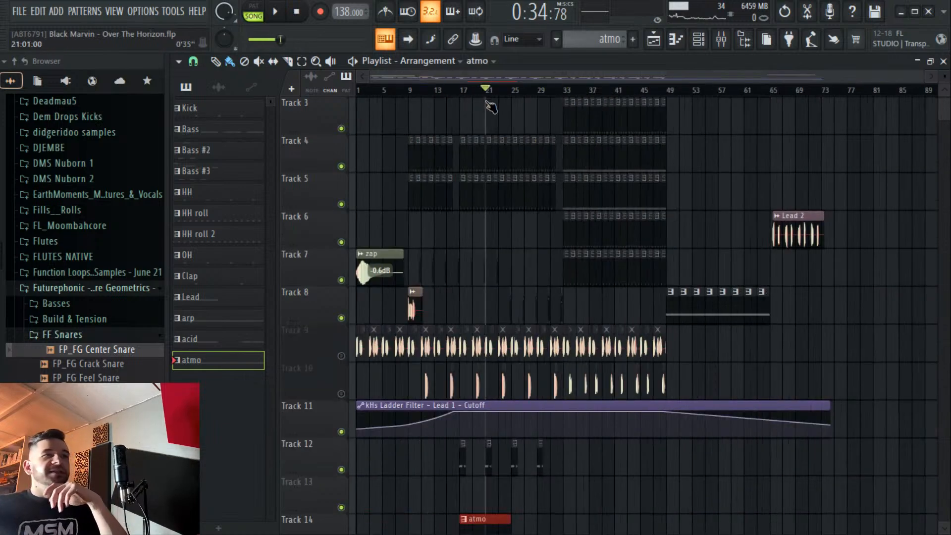
pyautogui.click(472, 94)
pyautogui.scroll(-3, 505, 501)
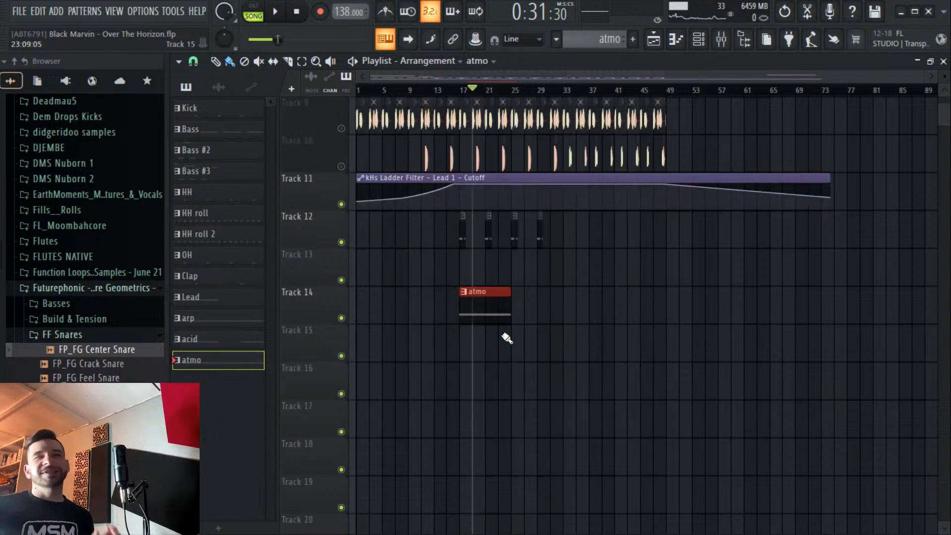
pyautogui.doubleClick(484, 308)
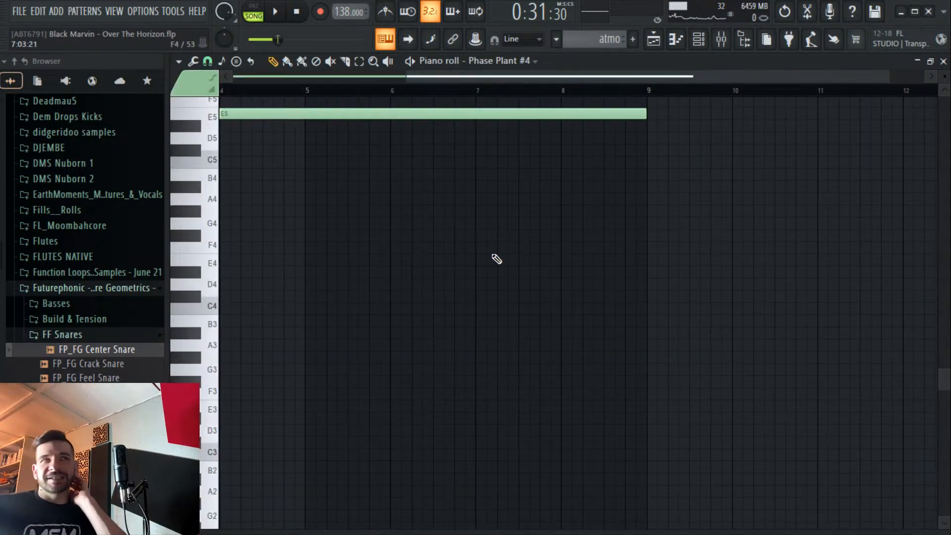
# Lengthen the E5 note of Phase Plant #4 in the atmo pattern so it ends at bar 17, and return to the playlist.
pyautogui.click(698, 39)
pyautogui.rightClick(543, 501)
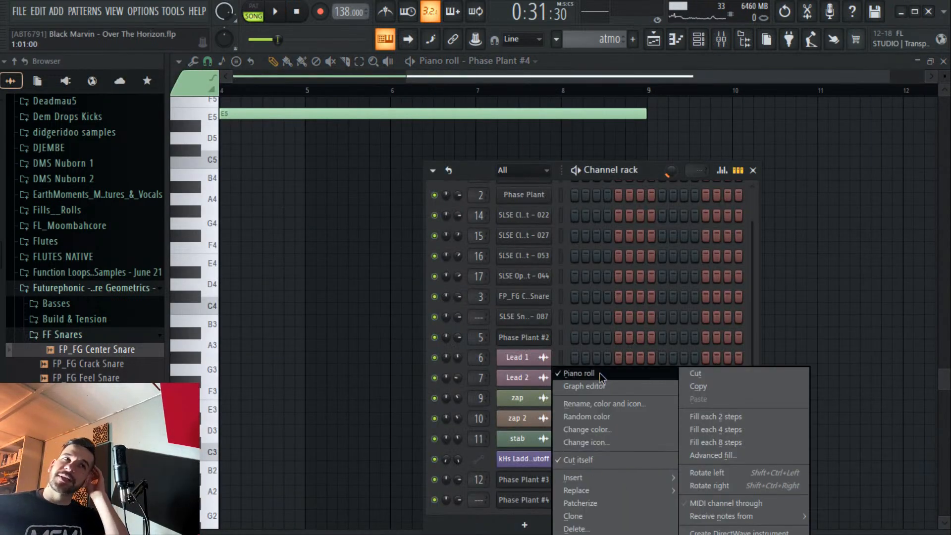
pyautogui.click(600, 373)
pyautogui.rightClick(533, 492)
pyautogui.click(590, 374)
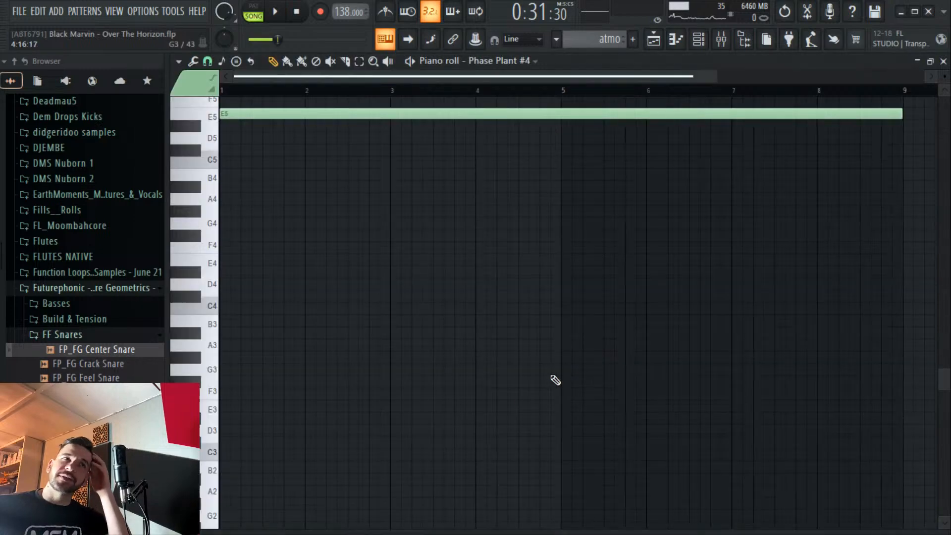
pyautogui.scroll(-2, 564, 88)
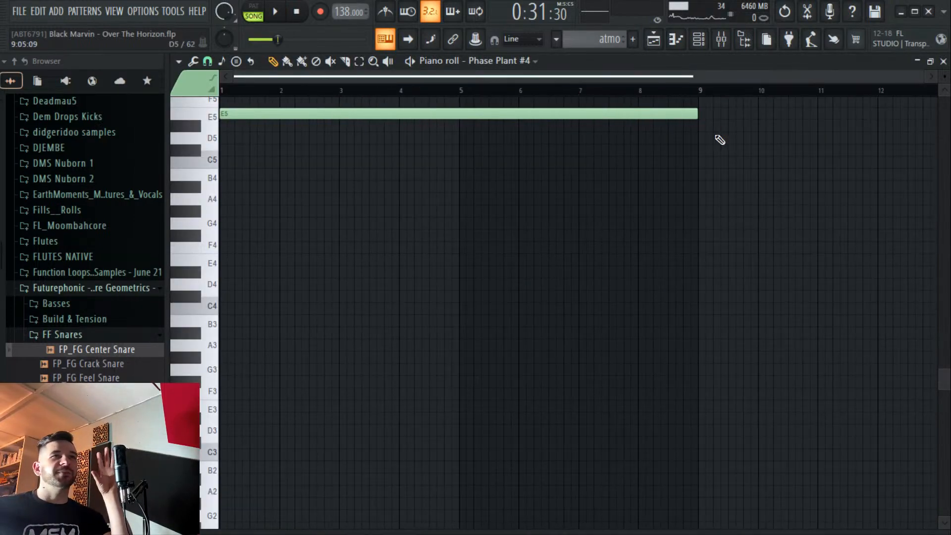
pyautogui.moveTo(702, 114); pyautogui.dragTo(937, 114)
pyautogui.moveTo(941, 119); pyautogui.dragTo(881, 129)
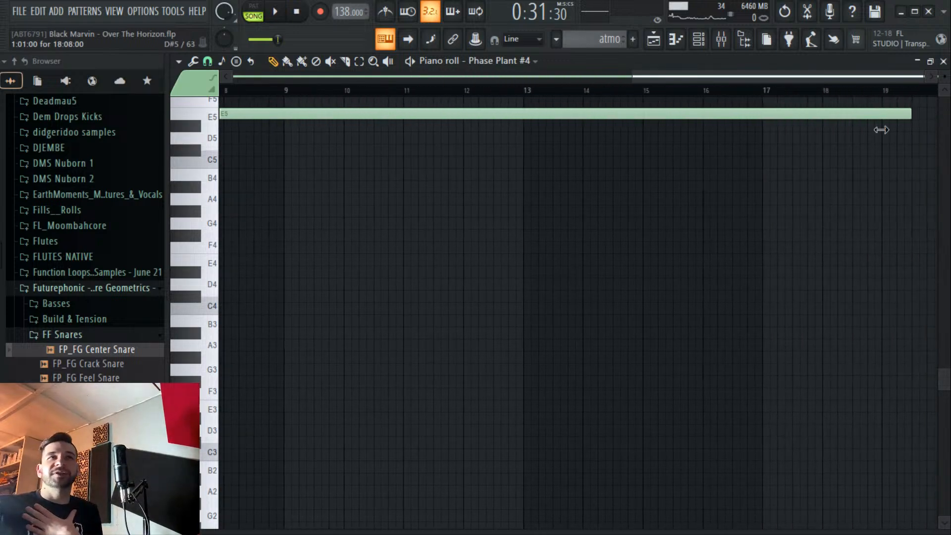
pyautogui.click(654, 40)
pyautogui.doubleClick(531, 307)
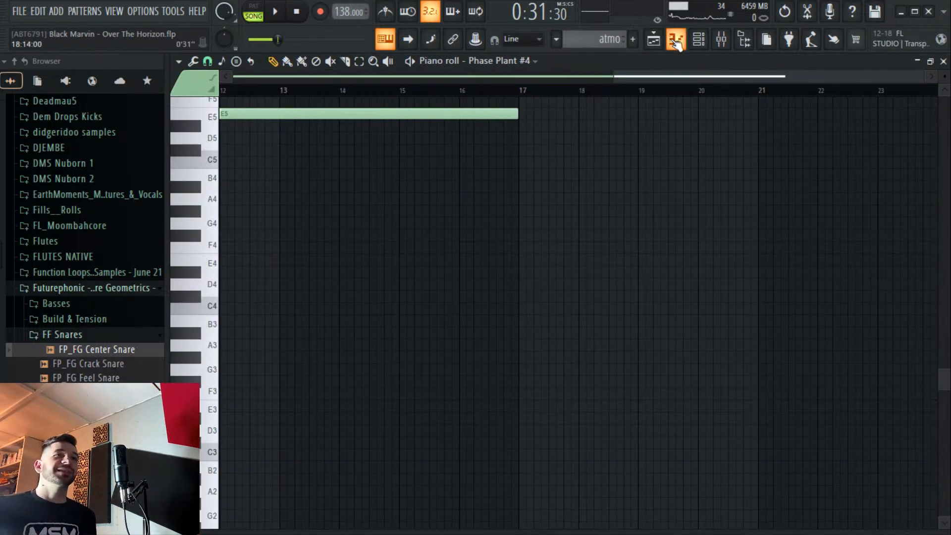
pyautogui.click(655, 40)
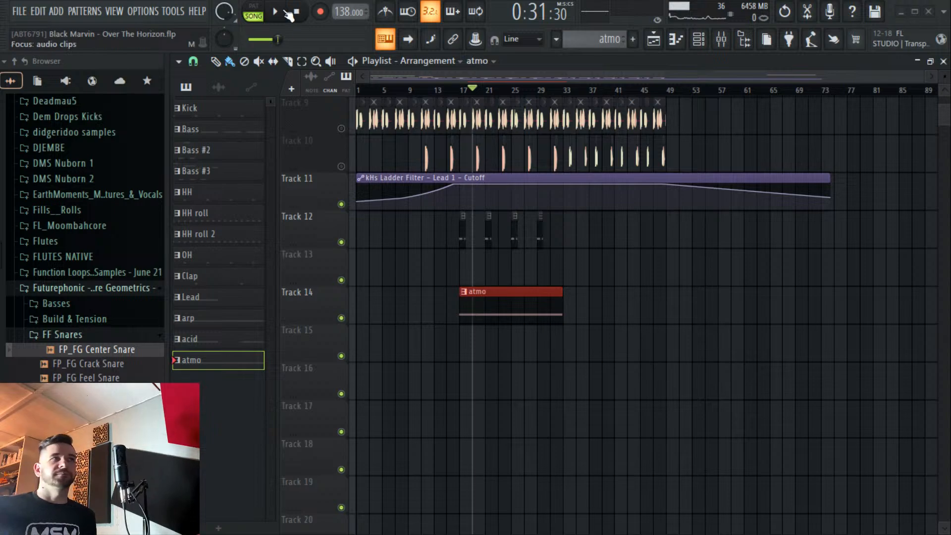
# Play the song from bar 15 and route the Phase Plant #4 channel to mixer insert 18.
pyautogui.click(286, 12)
pyautogui.click(449, 91)
pyautogui.press('F9')
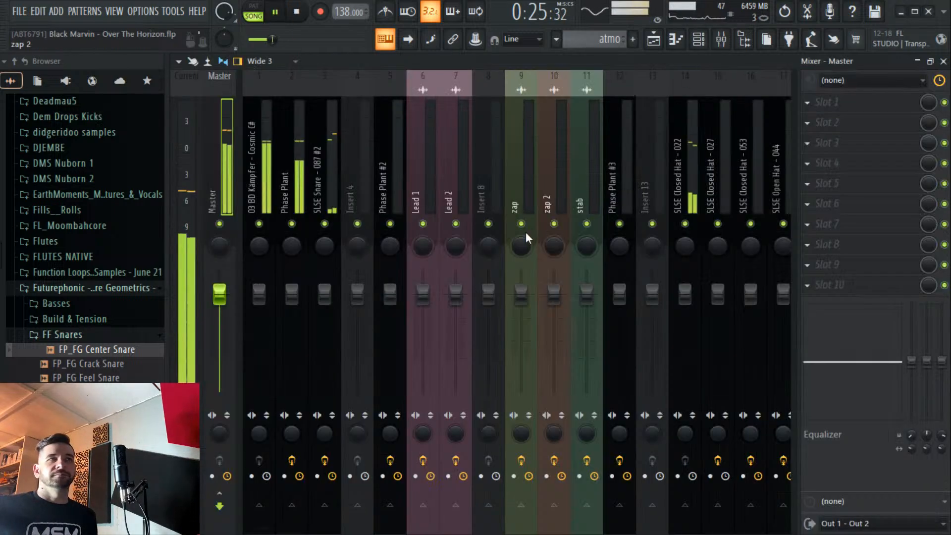
pyautogui.scroll(-4, 614, 186)
pyautogui.rightClick(420, 193)
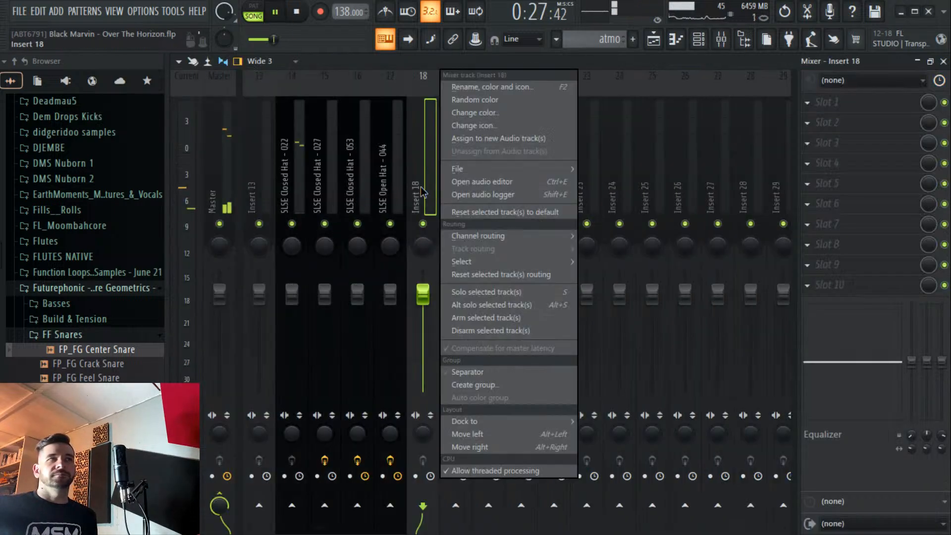
pyautogui.moveTo(537, 236)
pyautogui.click(607, 236)
pyautogui.press('space')
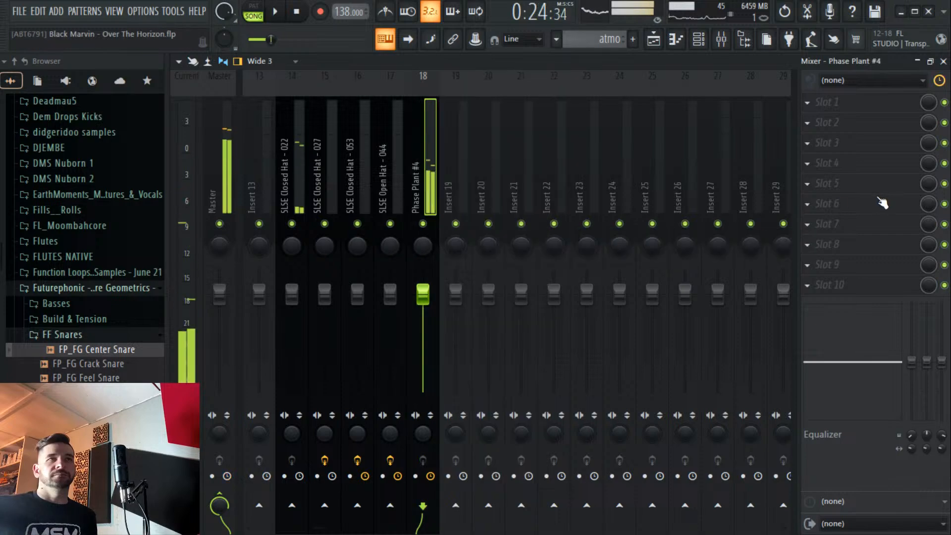
# Add the Duck effect to slot 5 of the Phase Plant #4 mixer track and load its user preset Synth 3.
pyautogui.click(883, 203)
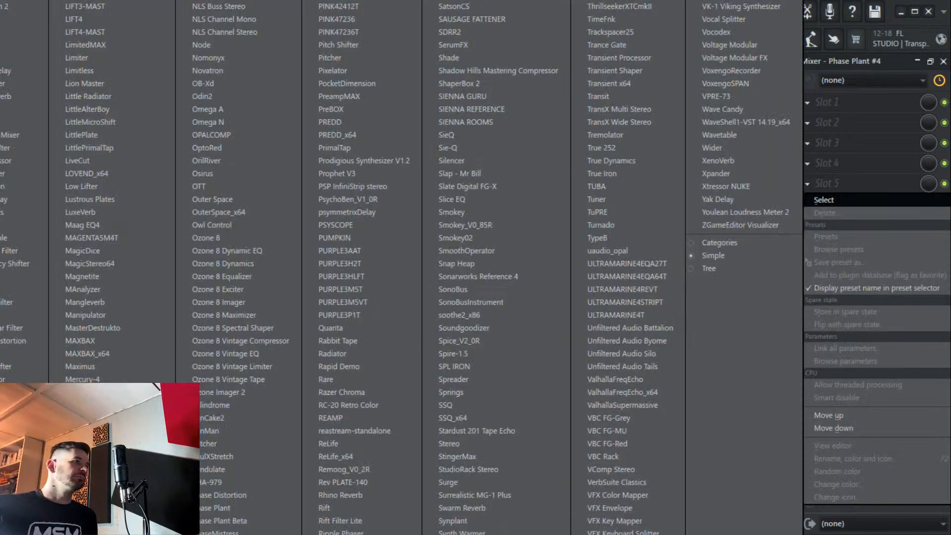
pyautogui.press('Escape')
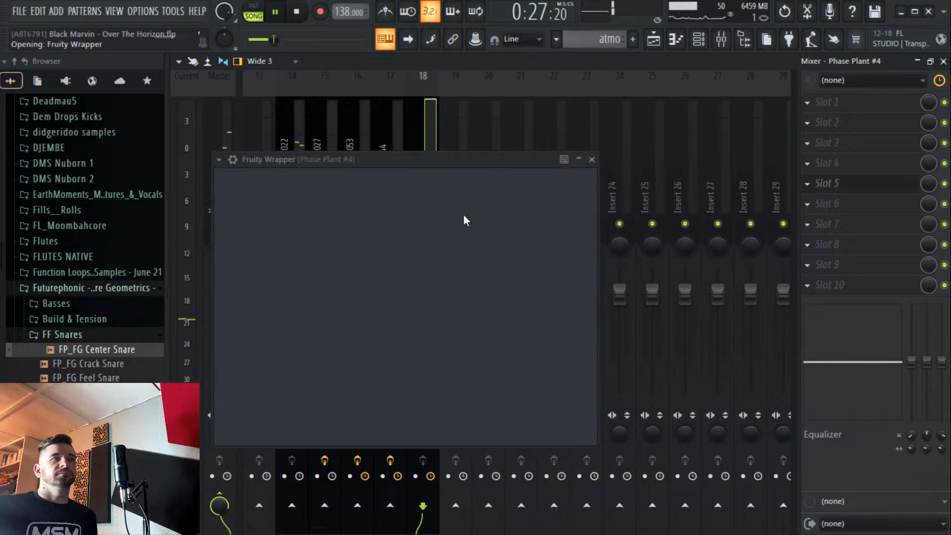
pyautogui.click(490, 183)
pyautogui.moveTo(471, 212)
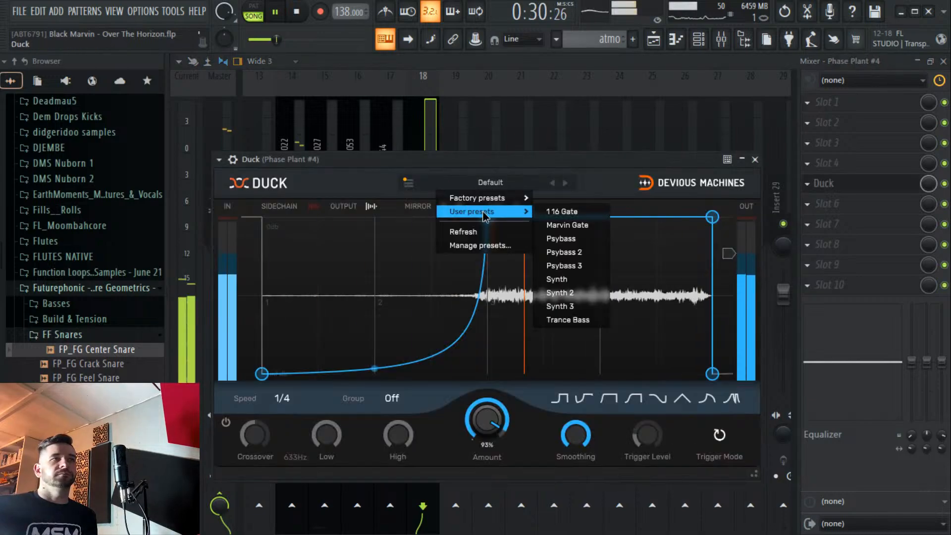
pyautogui.click(515, 307)
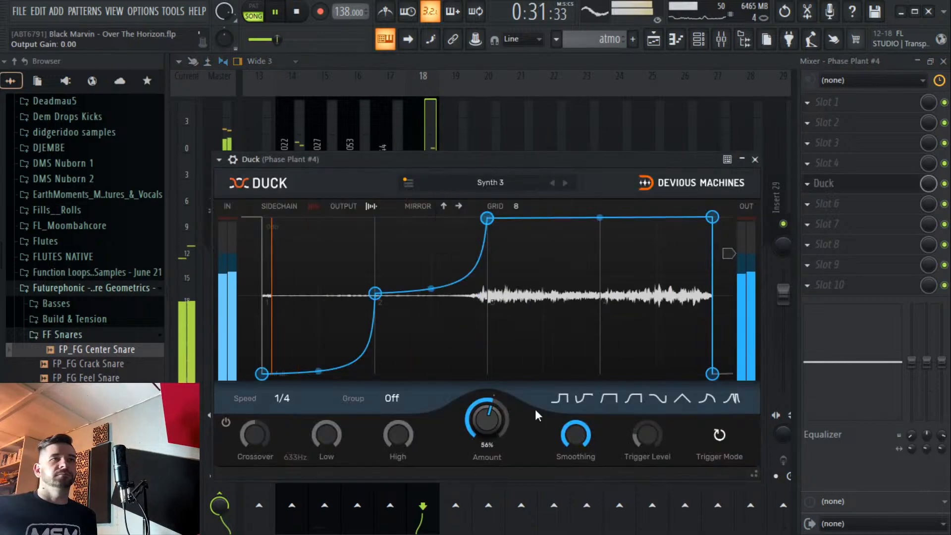
# Add Fruity parametric EQ 2 in slot 8 with the HP preset and pull band 4 down to about -6.4 dB near 1650 Hz.
pyautogui.click(857, 205)
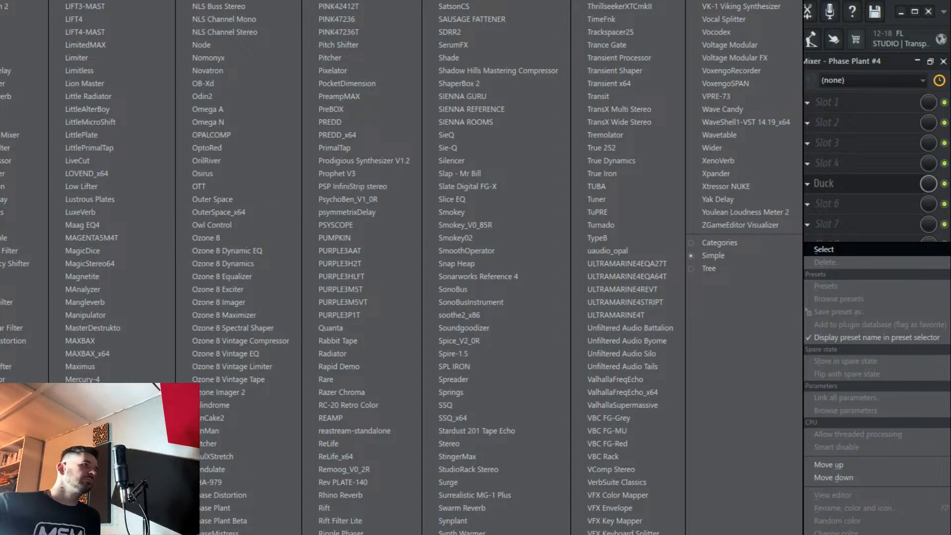
pyautogui.press('Escape')
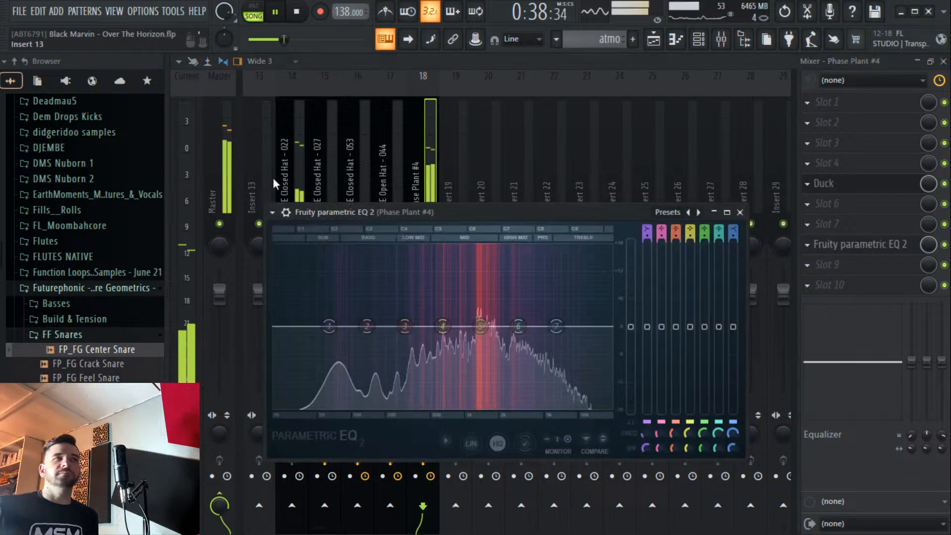
pyautogui.click(272, 212)
pyautogui.moveTo(297, 263)
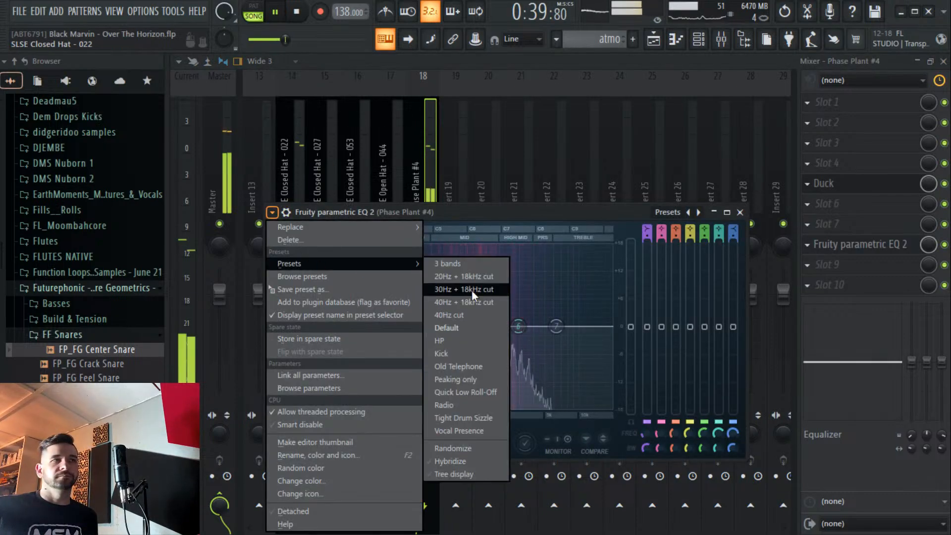
pyautogui.click(462, 339)
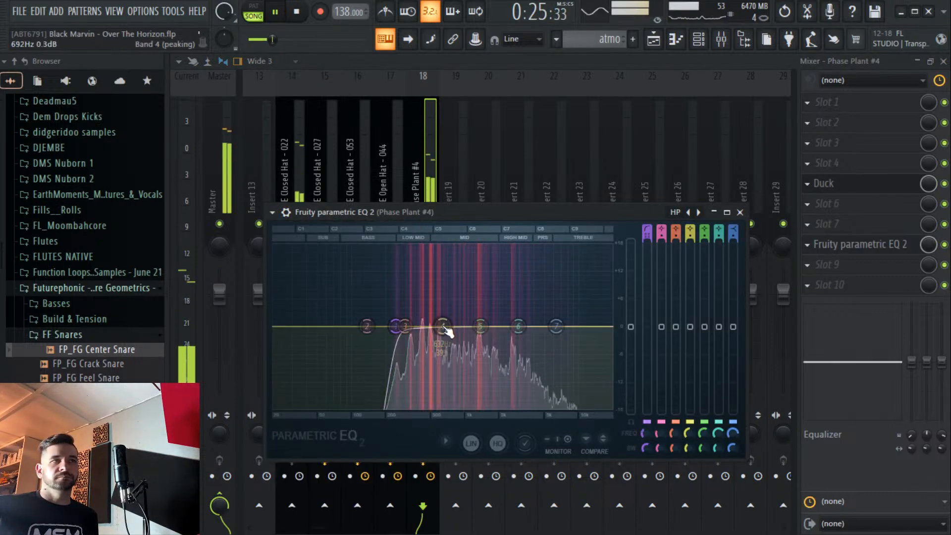
pyautogui.moveTo(442, 326); pyautogui.dragTo(489, 353)
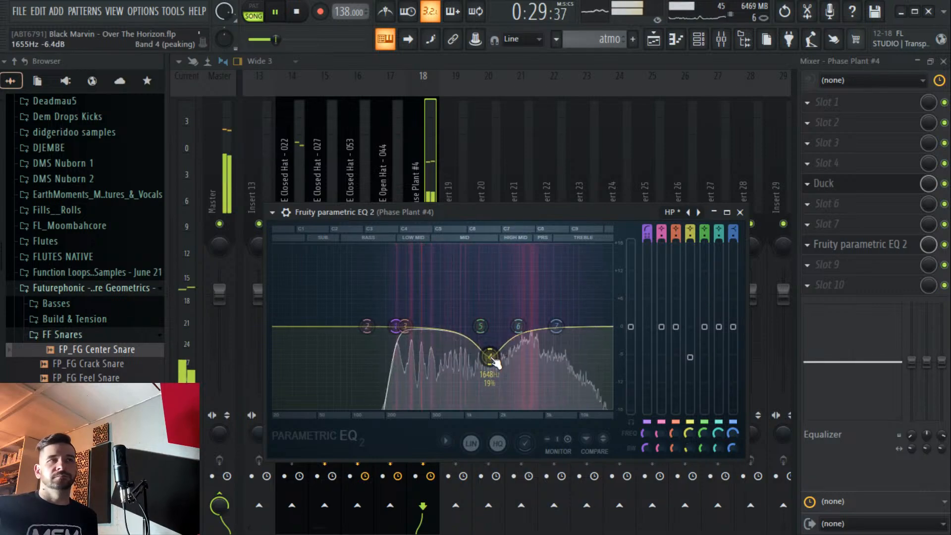
pyautogui.click(832, 204)
pyautogui.moveTo(823, 220)
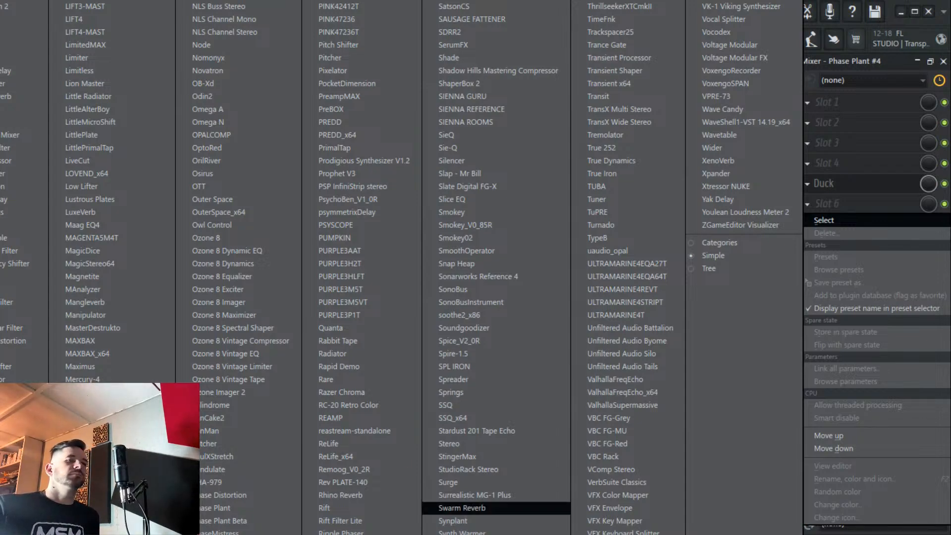
pyautogui.click(461, 508)
# Stop playback, add kHs Ladder Filter to the Phase Plant #4 track, and move Duck to slot 1 and the filter to slot 3.
pyautogui.click(292, 15)
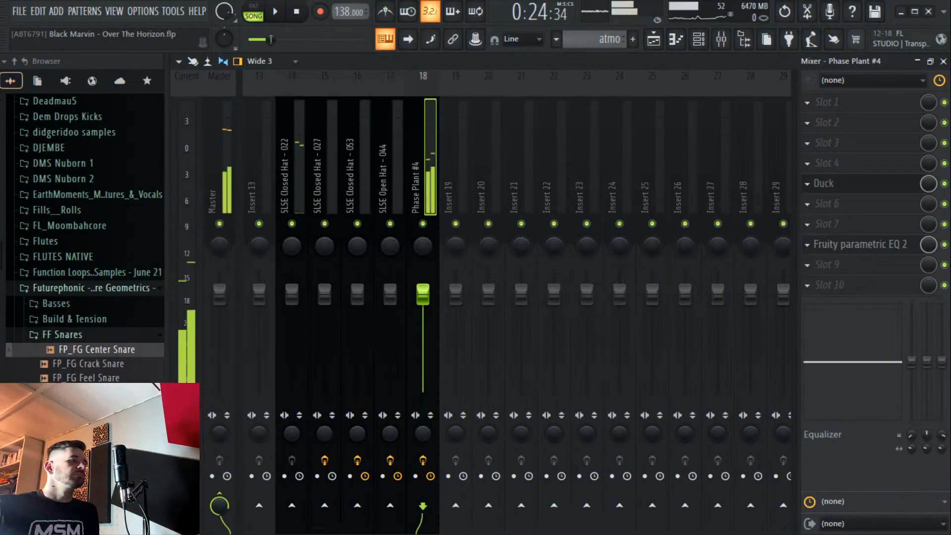
pyautogui.click(851, 223)
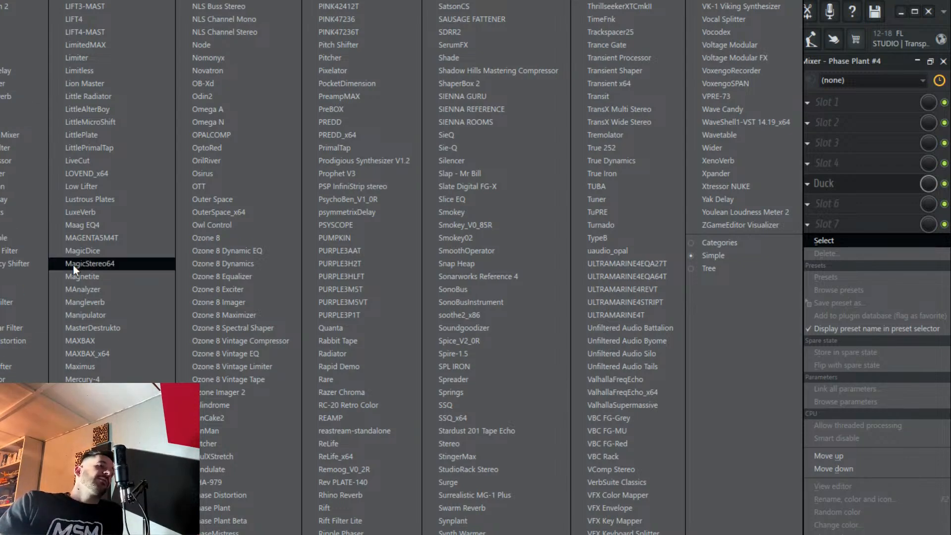
pyautogui.click(25, 302)
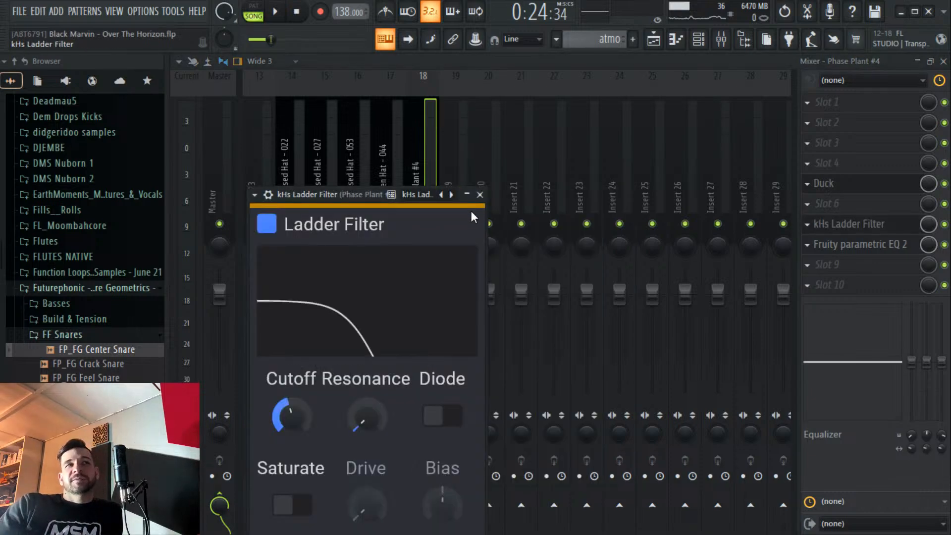
pyautogui.moveTo(367, 204); pyautogui.dragTo(394, 80)
pyautogui.moveTo(832, 168); pyautogui.dragTo(836, 105)
pyautogui.moveTo(870, 222); pyautogui.dragTo(874, 166)
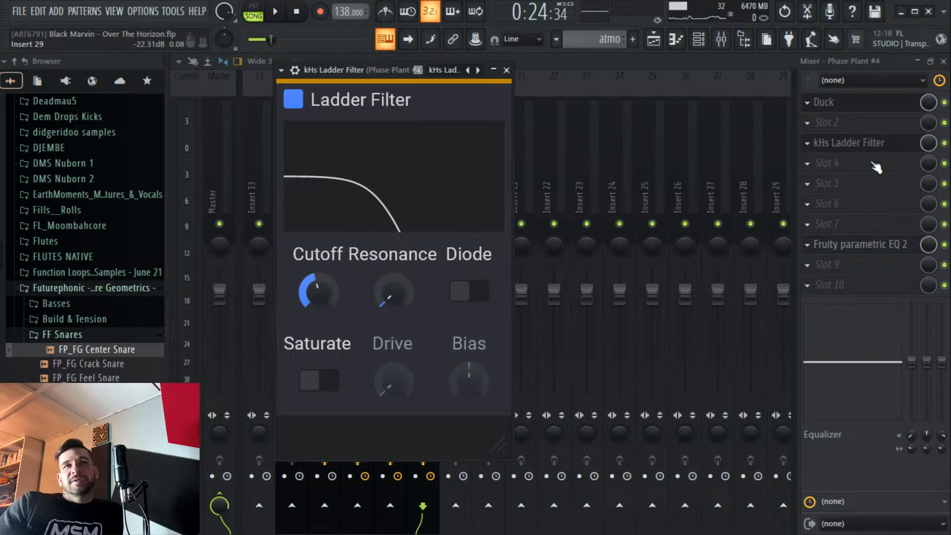
# Add ValhallaSupermassive to slot 5 and load the Dragon's Breath preset from the Fractalmassive Medium Reverbs.
pyautogui.click(876, 192)
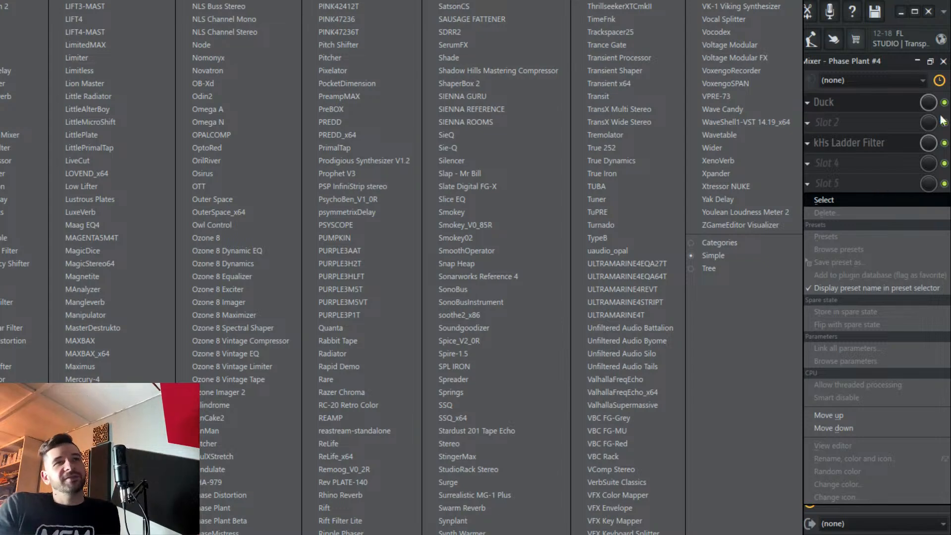
pyautogui.click(638, 405)
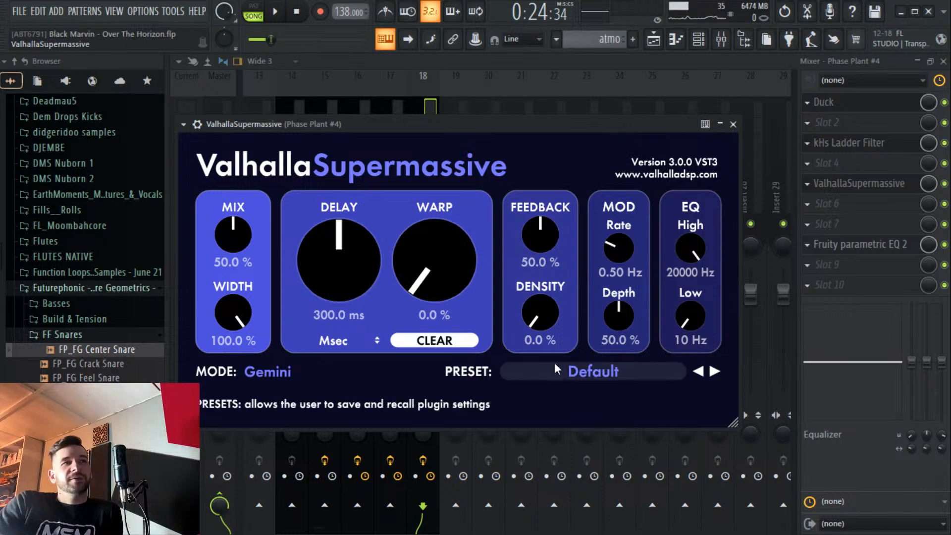
pyautogui.click(593, 371)
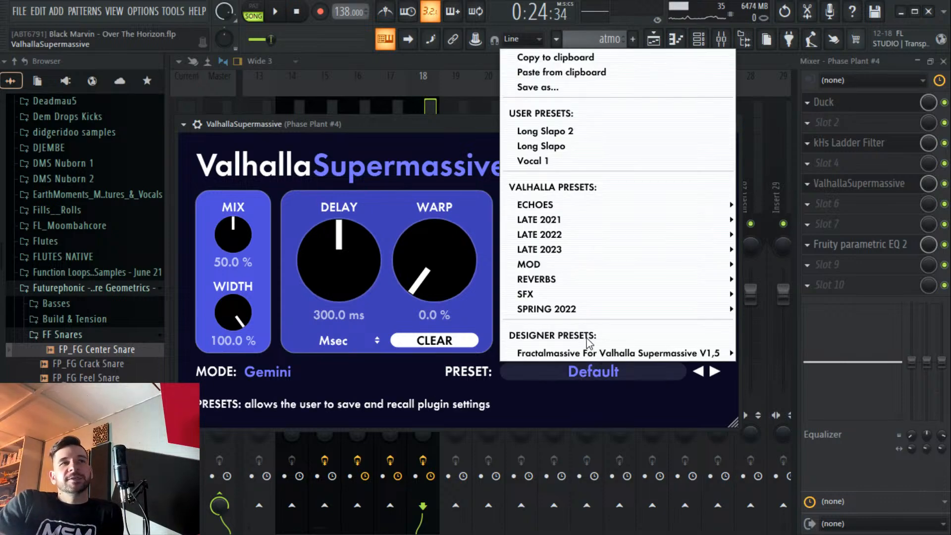
pyautogui.moveTo(601, 354)
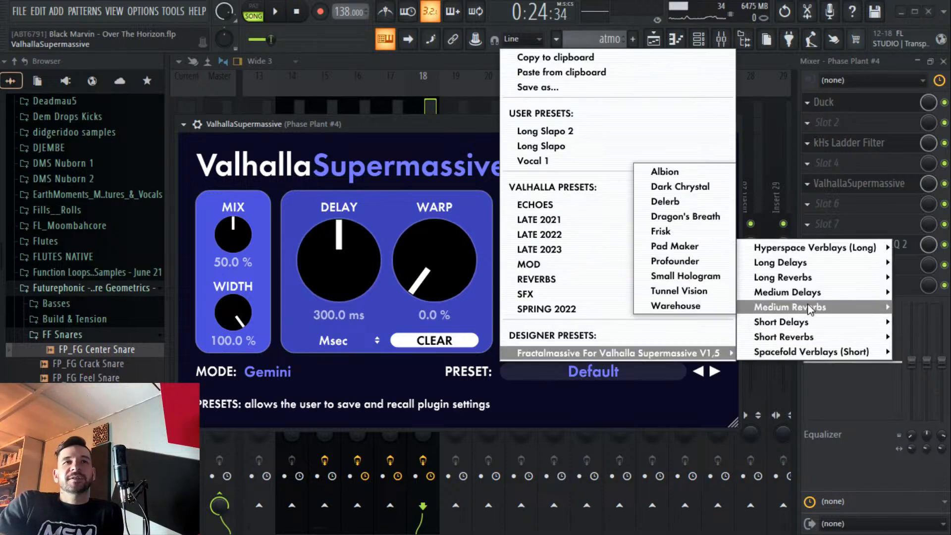
pyautogui.moveTo(819, 308)
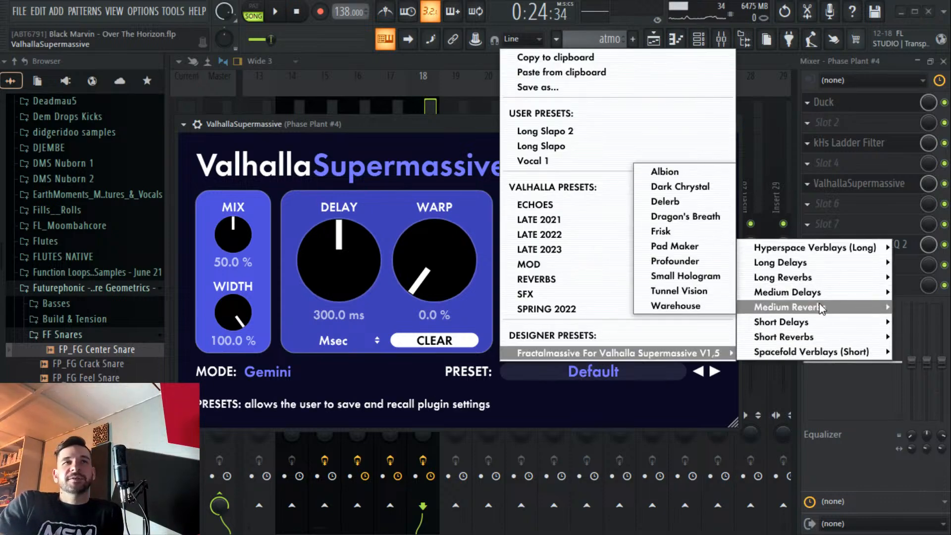
pyautogui.click(700, 218)
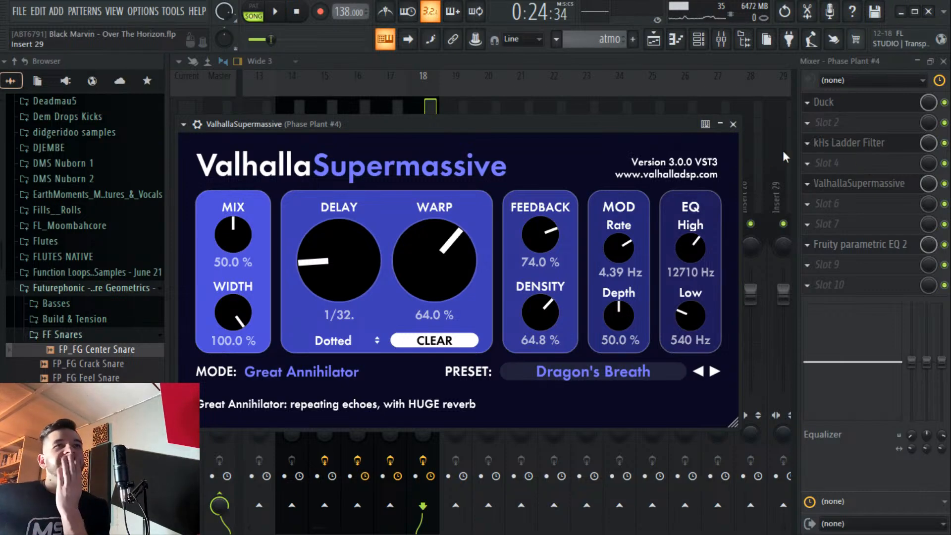
# Set the kHs Ladder Filter cutoff to 472 Hz, create an automation clip for it, and show the playlist.
pyautogui.click(842, 143)
pyautogui.scroll(1, 338, 296)
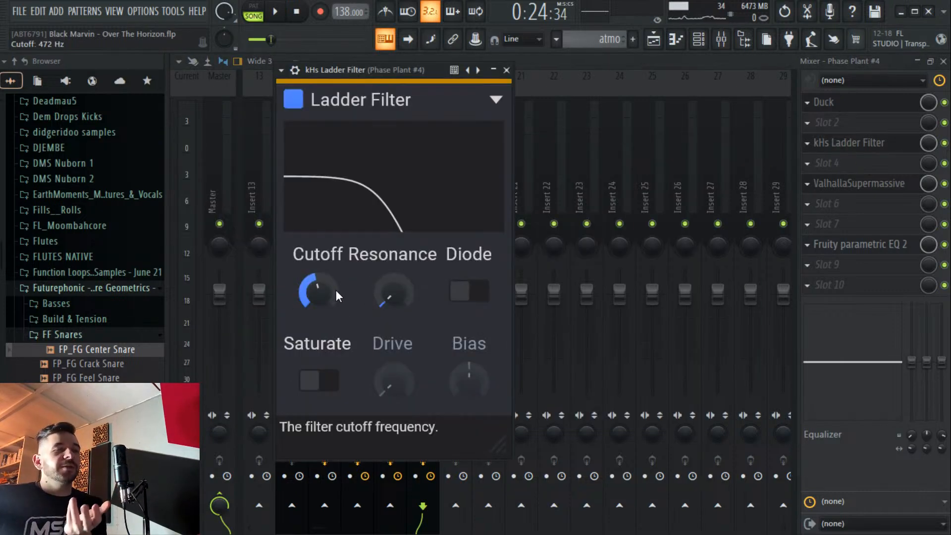
pyautogui.click(171, 10)
pyautogui.moveTo(214, 253)
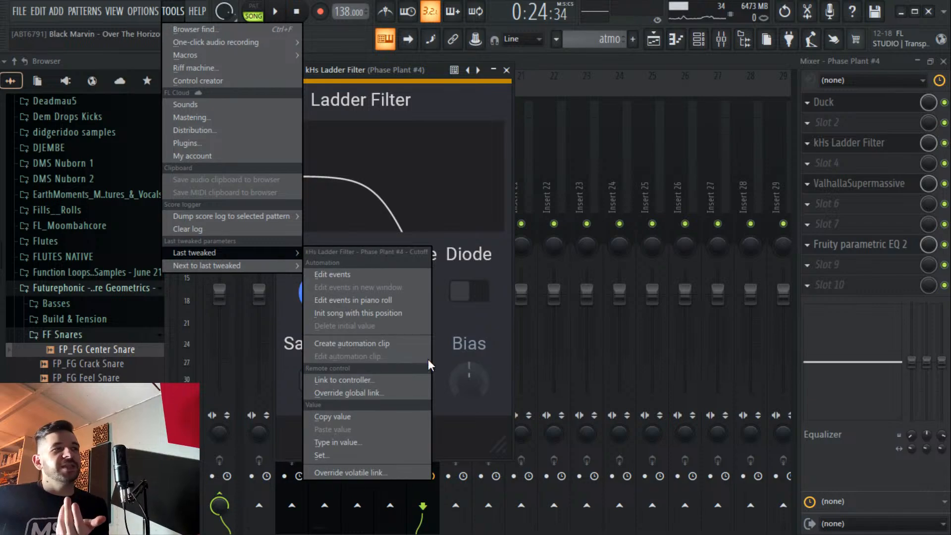
pyautogui.click(412, 350)
pyautogui.click(653, 48)
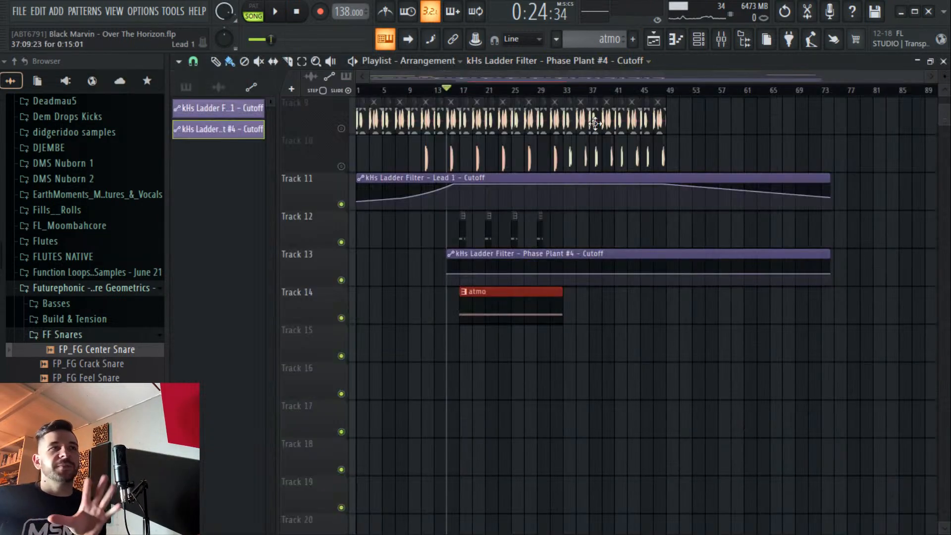
# Lengthen the atmo pattern's E5 note to about 39.5 bars and return to the playlist.
pyautogui.doubleClick(536, 296)
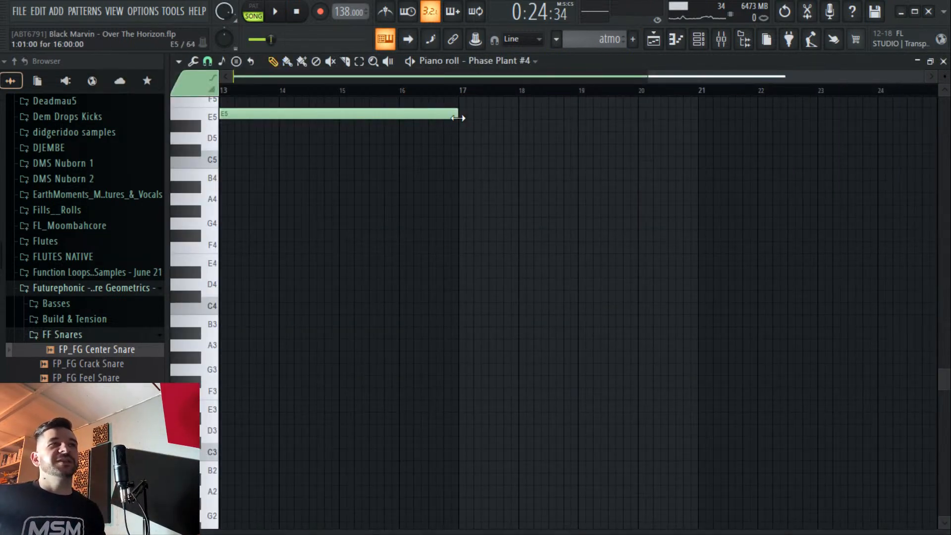
pyautogui.moveTo(458, 118); pyautogui.dragTo(791, 163)
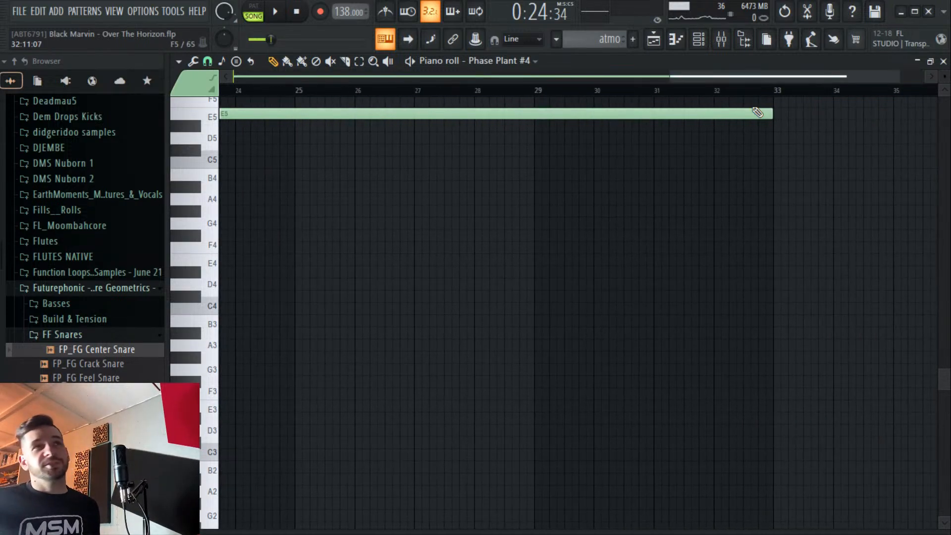
pyautogui.scroll(-4, 760, 94)
pyautogui.moveTo(801, 90); pyautogui.dragTo(601, 91)
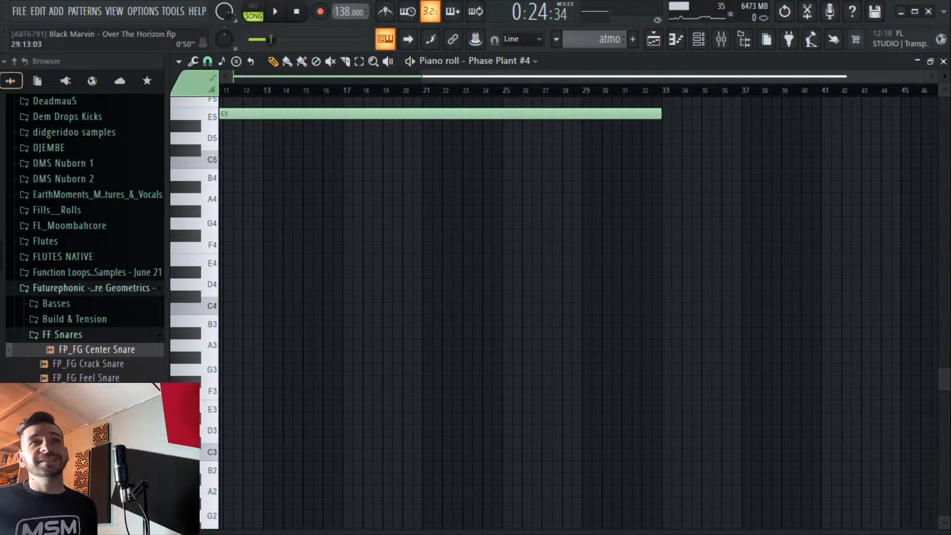
pyautogui.moveTo(661, 109); pyautogui.dragTo(782, 155)
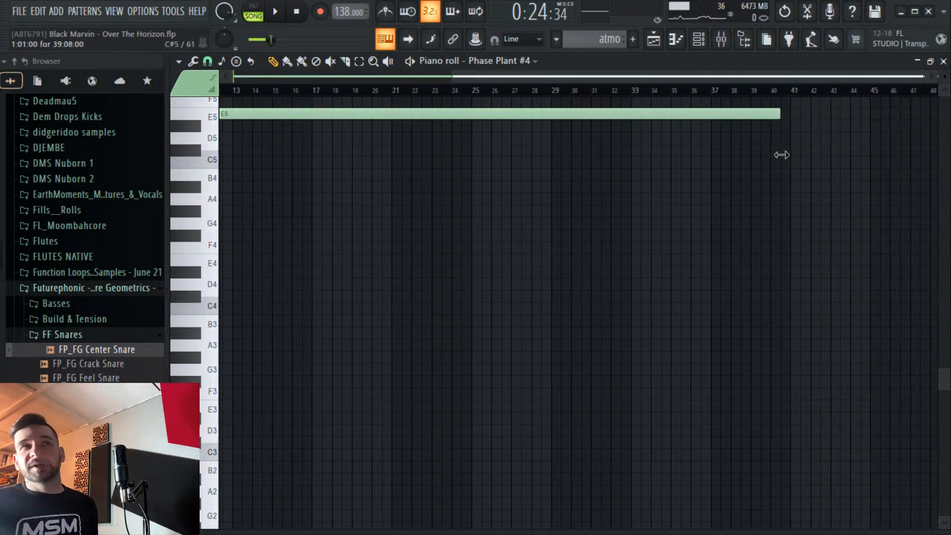
pyautogui.click(675, 41)
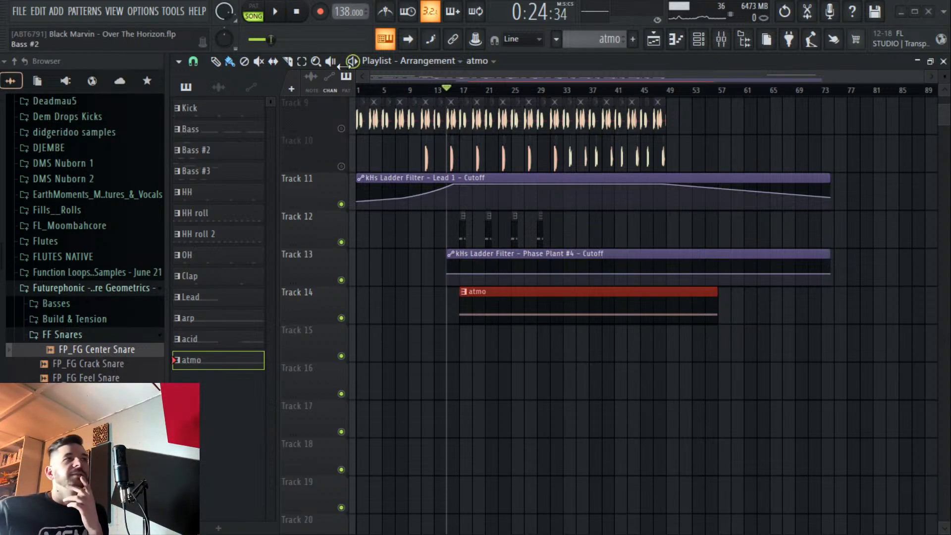
# Start playback and add points to the Phase Plant #4 cutoff automation: about 55% at bar 21 and about 61% at bar 25.
pyautogui.click(276, 13)
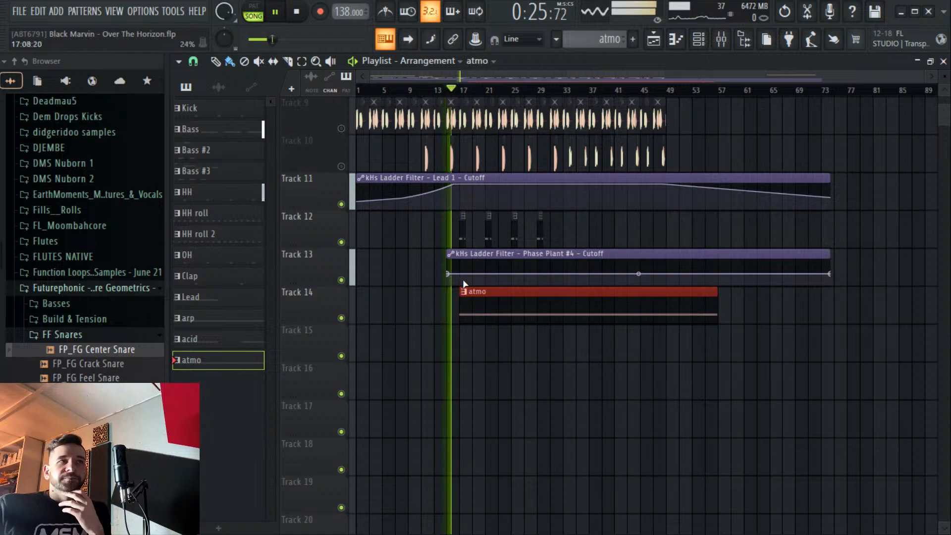
pyautogui.scroll(5, 468, 233)
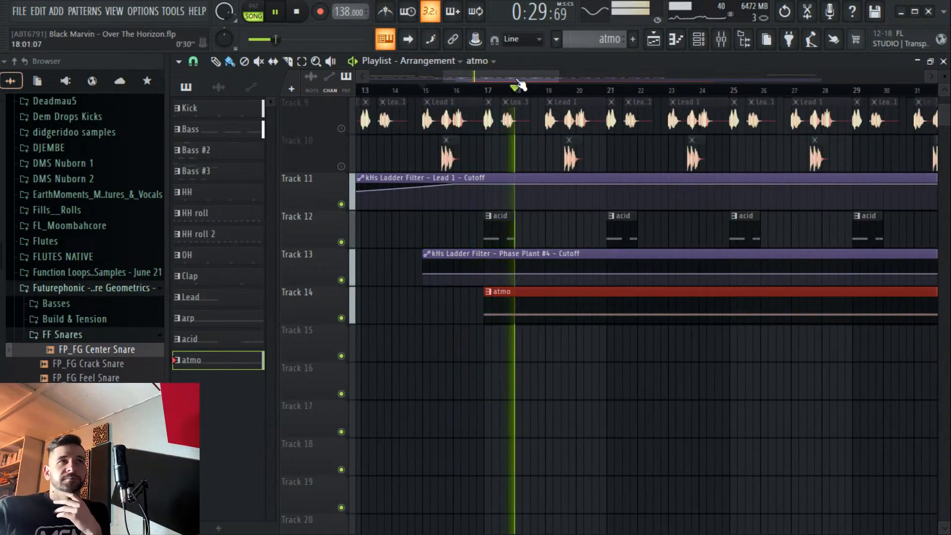
pyautogui.moveTo(531, 77); pyautogui.dragTo(554, 77)
pyautogui.click(510, 269)
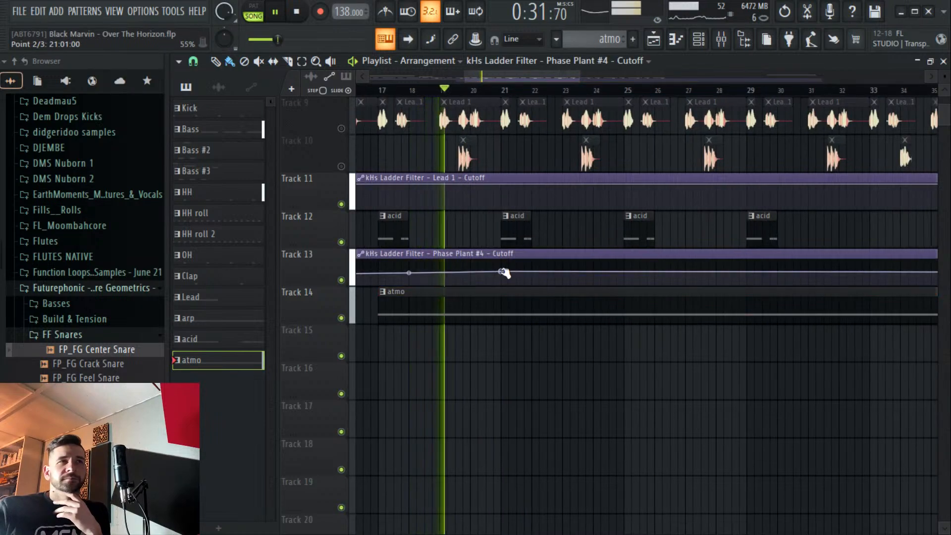
pyautogui.moveTo(625, 273); pyautogui.dragTo(626, 269)
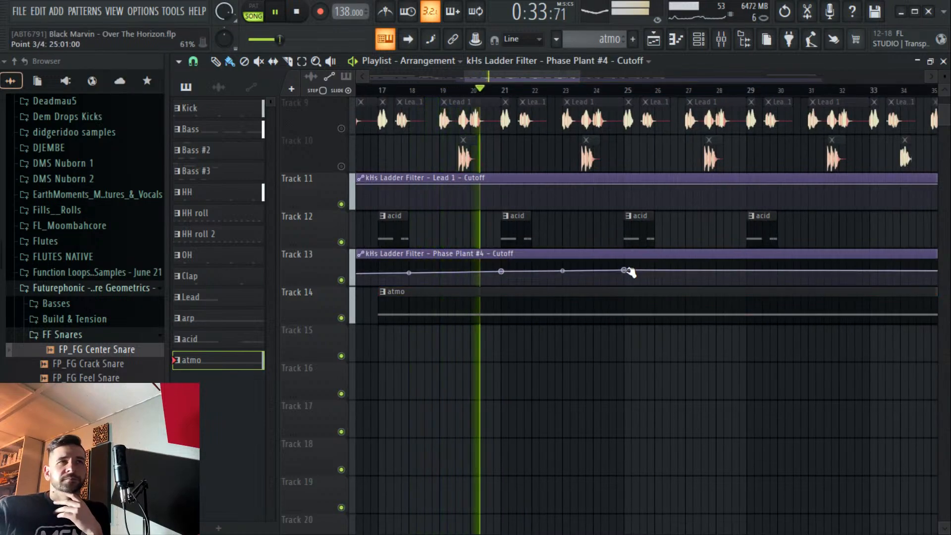
# In Fruity parametric EQ 2 on the Phase Plant #4 track, lower band 3 to about -5.9 dB near 411 Hz.
pyautogui.press('F9')
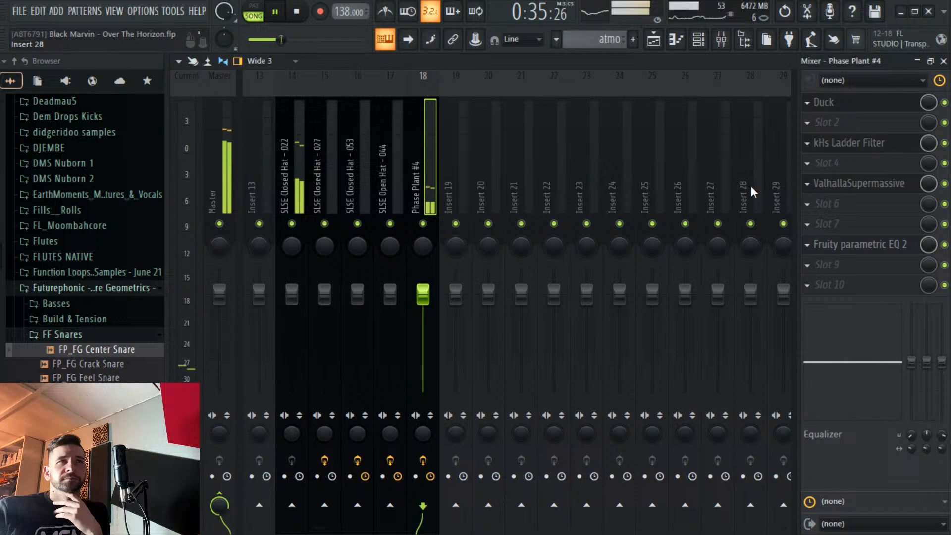
pyautogui.click(654, 41)
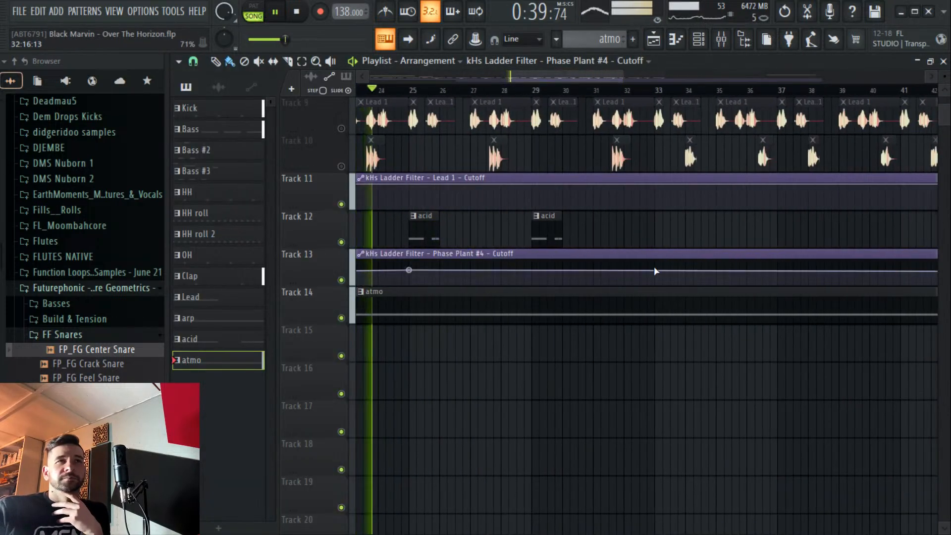
pyautogui.click(721, 39)
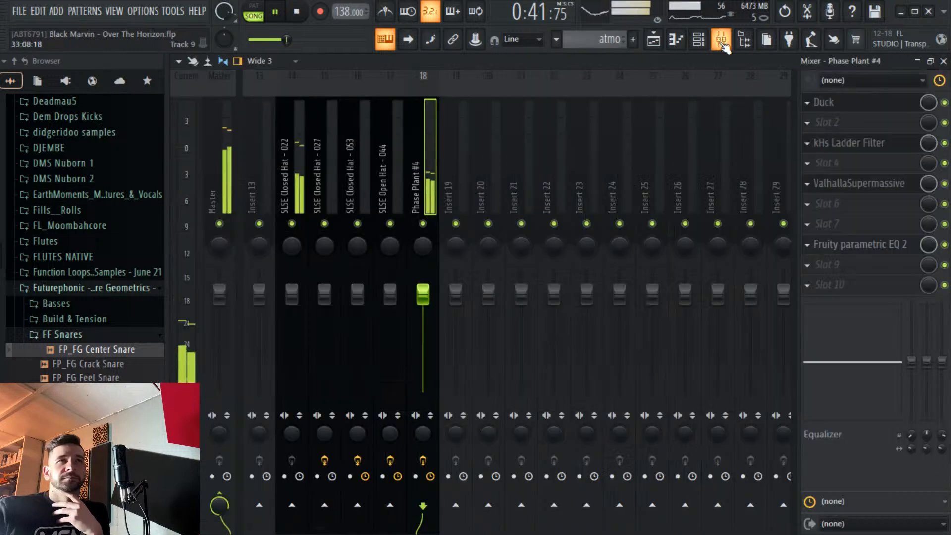
pyautogui.click(835, 250)
pyautogui.moveTo(412, 346); pyautogui.dragTo(426, 360)
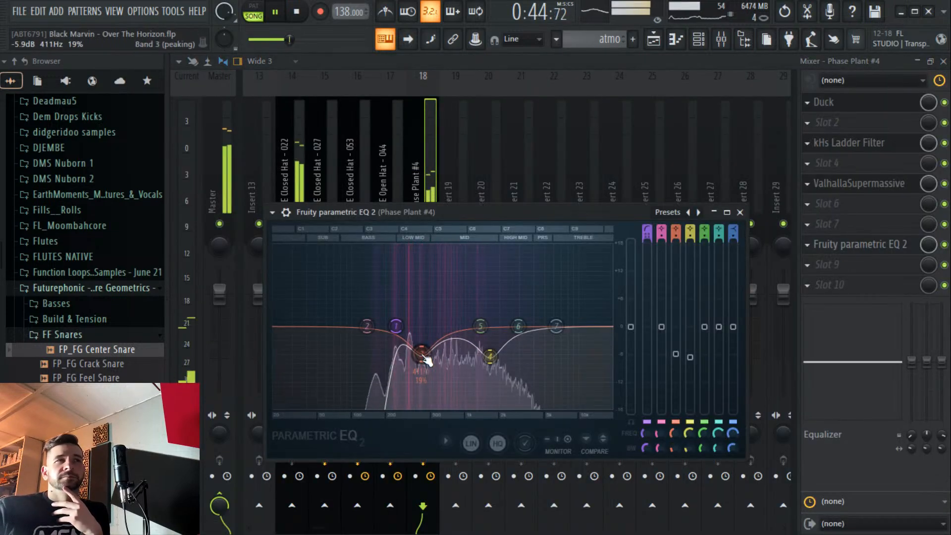
# Continue the Phase Plant #4 cutoff rise in the playlist with a point near bar 37 at about 87% and a peak at bar 49.
pyautogui.click(653, 39)
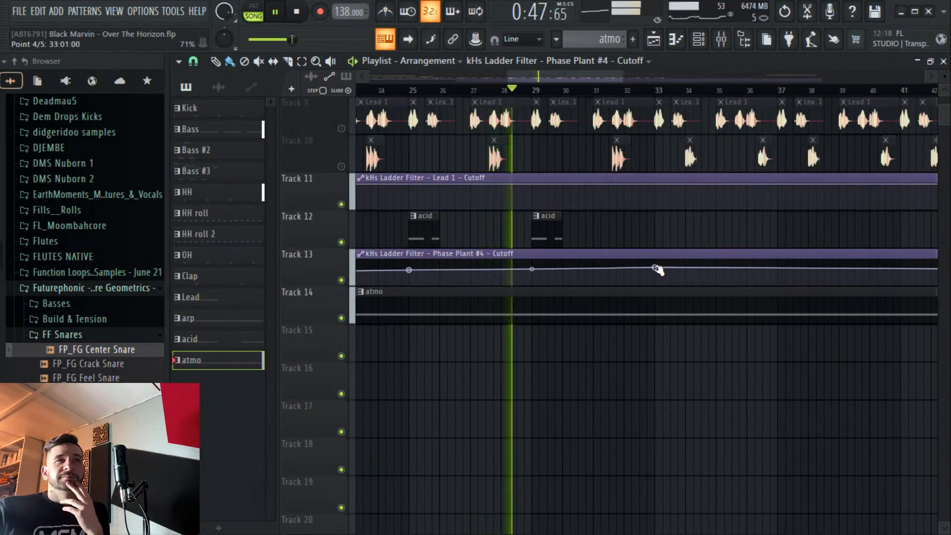
pyautogui.moveTo(654, 268); pyautogui.dragTo(774, 265)
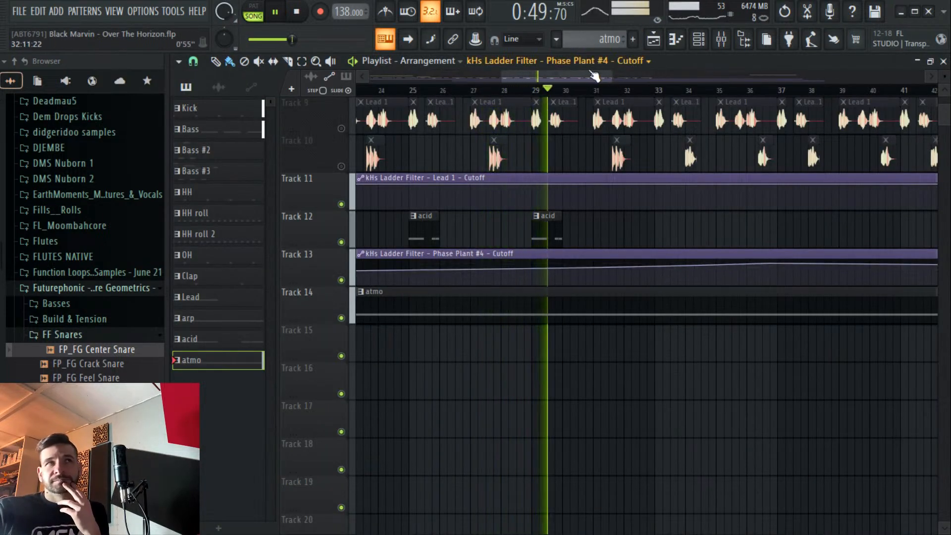
pyautogui.hscroll(4, 599, 78)
pyautogui.scroll(-6, 664, 90)
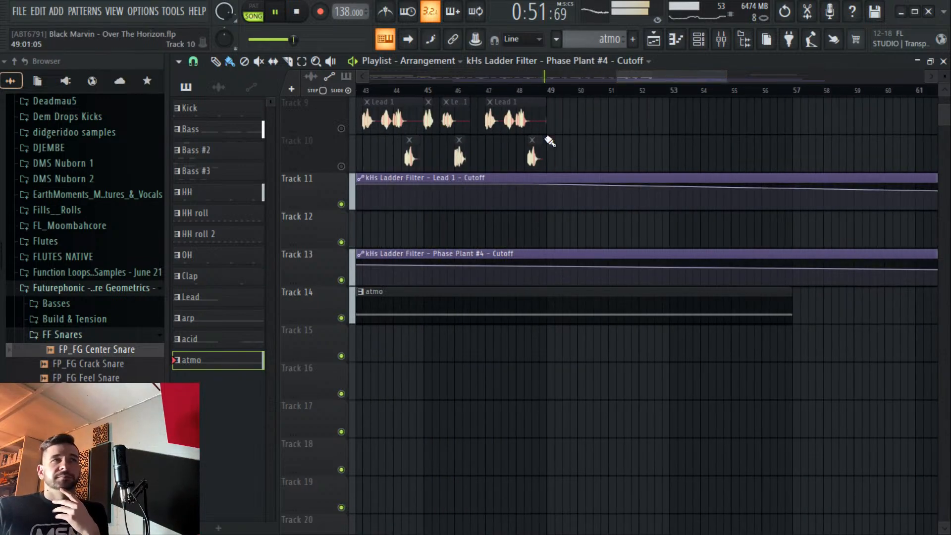
pyautogui.moveTo(517, 276)
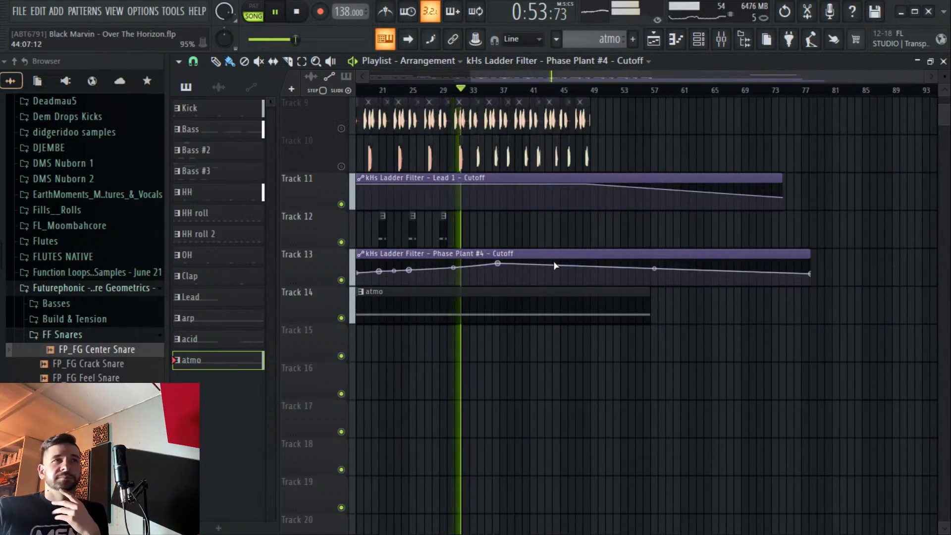
pyautogui.rightClick(591, 260)
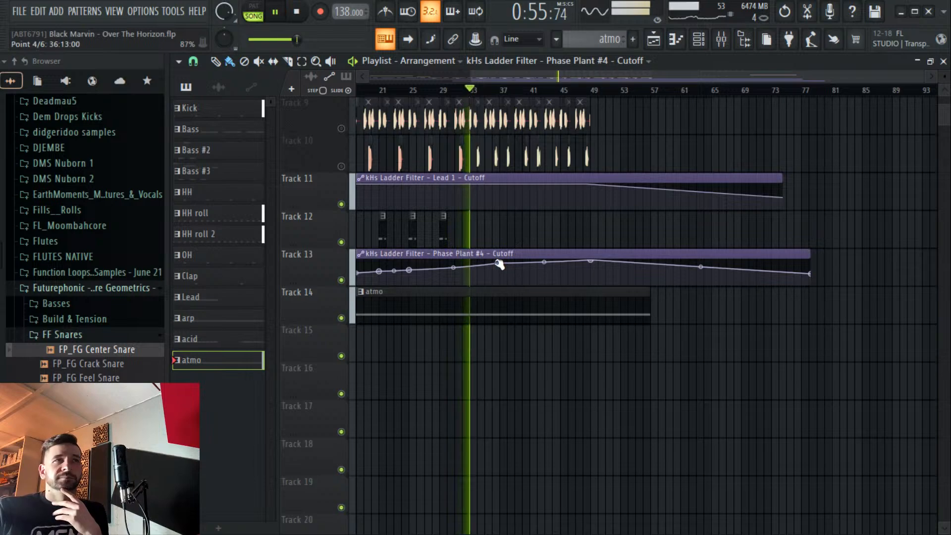
pyautogui.moveTo(543, 262); pyautogui.dragTo(544, 258)
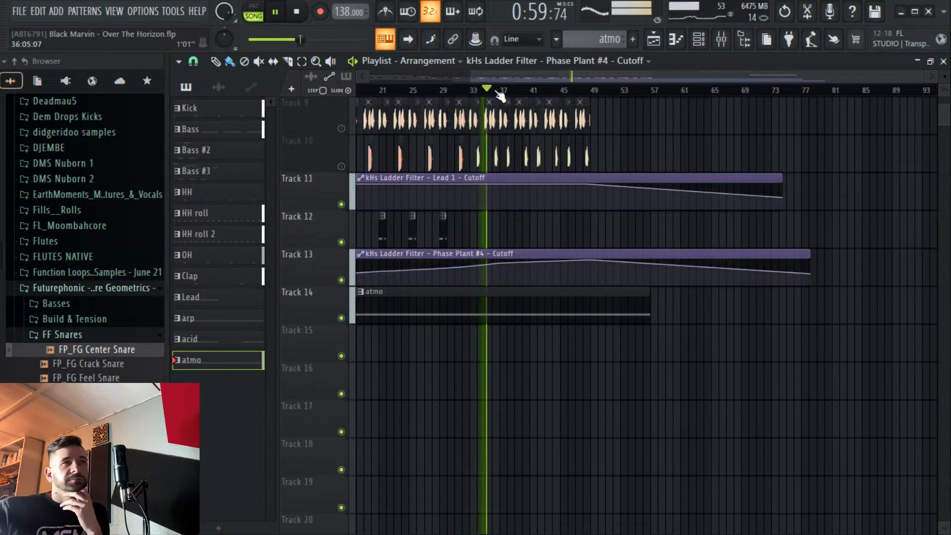
# Restart playback near bar 15 and duplicate the four acid clips on Track 12 to bars 33, 37, 41 and 45.
pyautogui.scroll(6, 501, 94)
pyautogui.scroll(2, 533, 124)
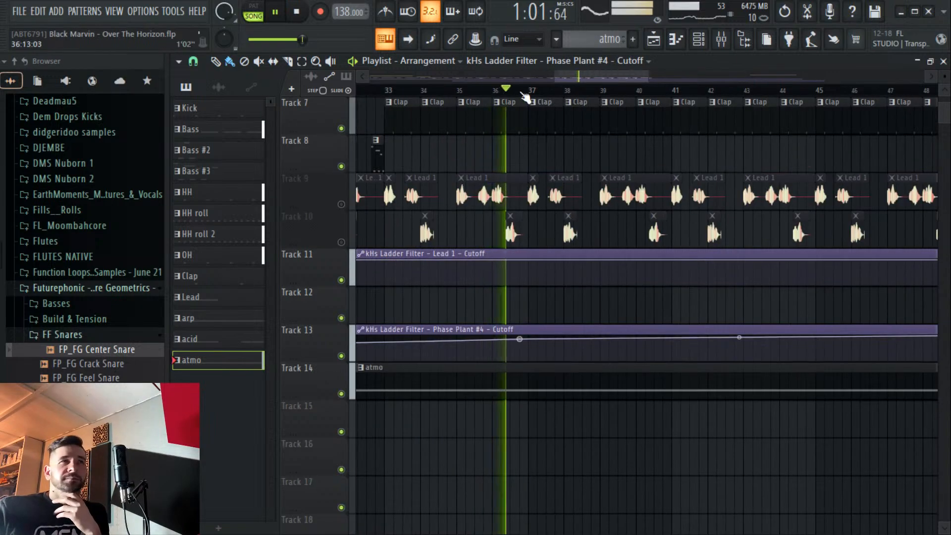
pyautogui.scroll(-6, 470, 92)
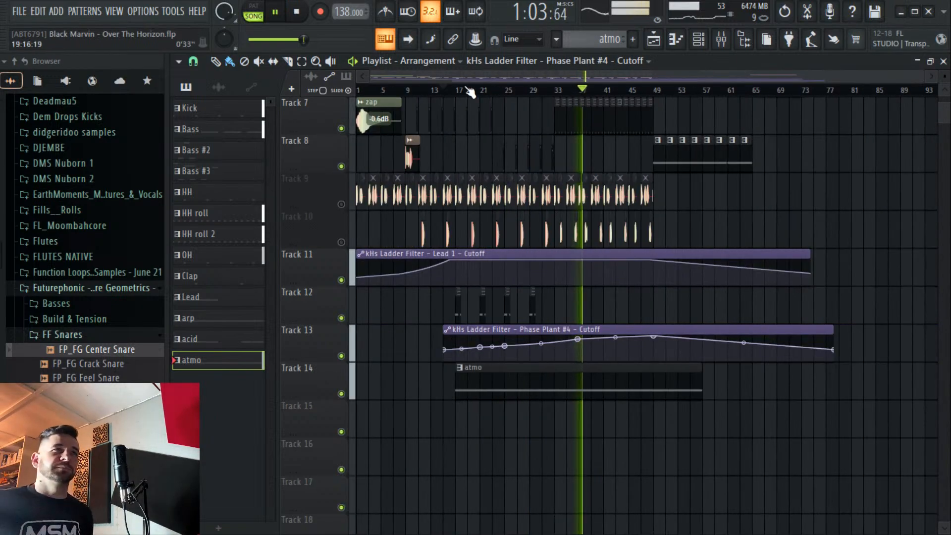
pyautogui.click(443, 90)
pyautogui.click(456, 312)
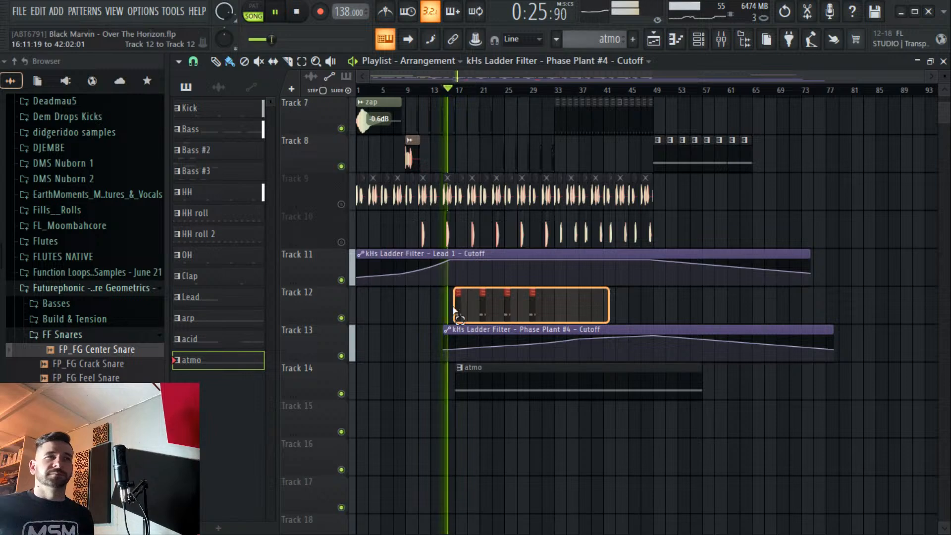
pyautogui.moveTo(453, 311); pyautogui.dragTo(685, 306)
# Play the section from about bar 32 and review the arrangement across the tracks up to the arp and Lead 2 parts.
pyautogui.scroll(2, 517, 94)
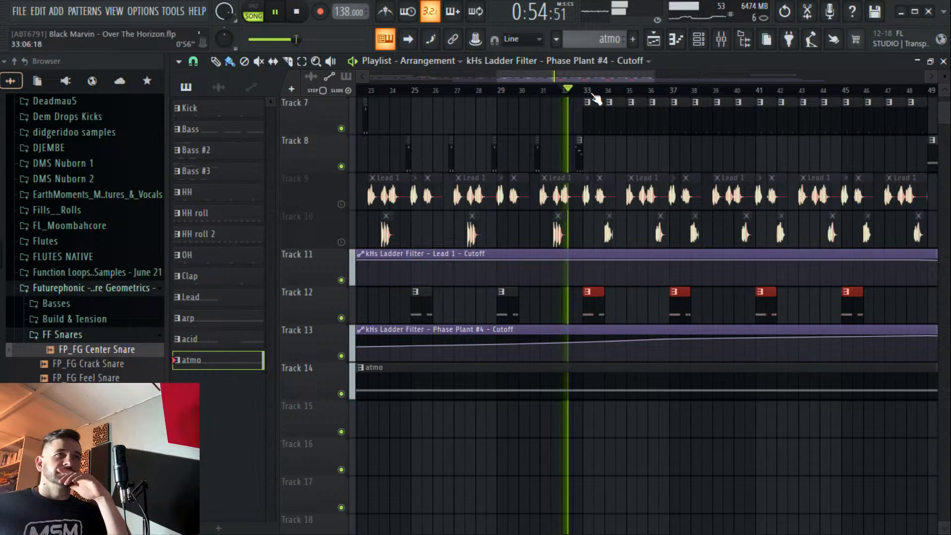
pyautogui.scroll(3, 671, 255)
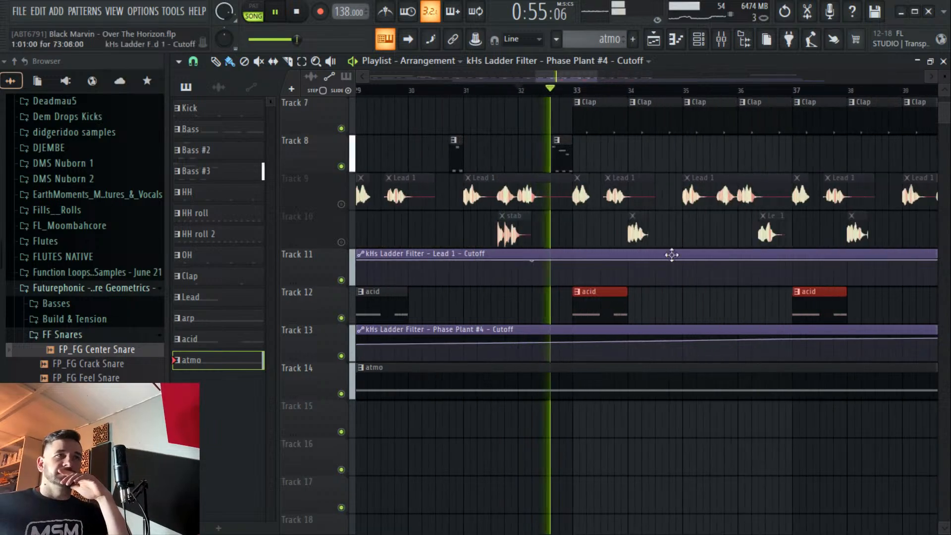
pyautogui.scroll(5, 637, 153)
pyautogui.scroll(-3, 612, 85)
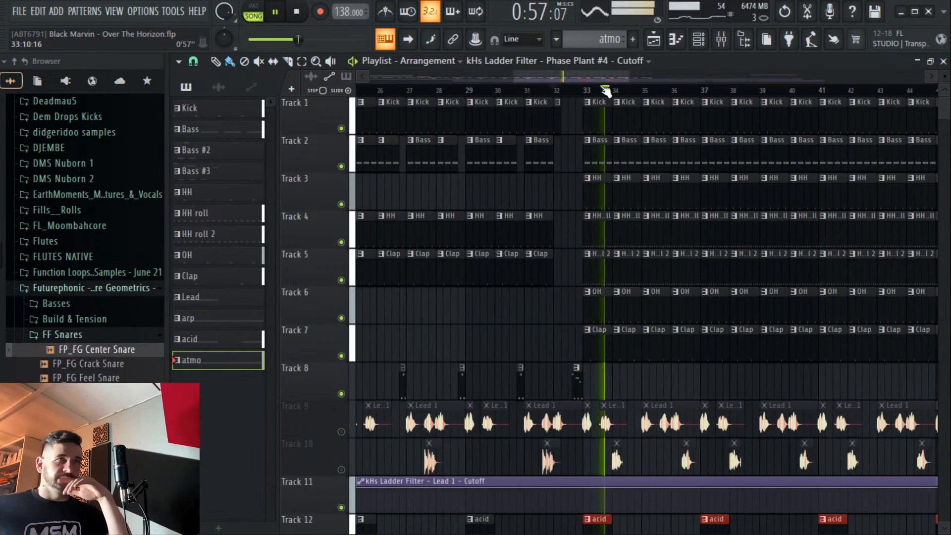
pyautogui.moveTo(612, 84); pyautogui.dragTo(688, 93)
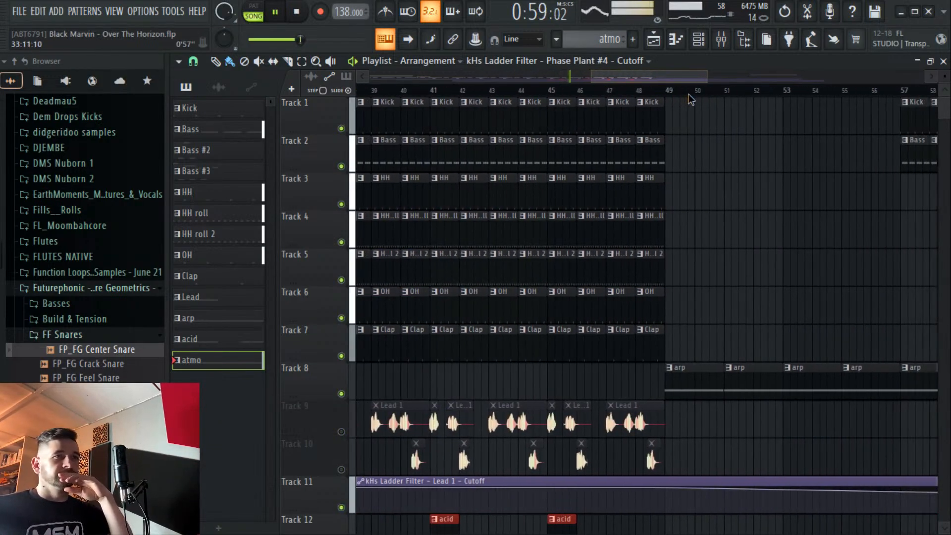
pyautogui.click(503, 94)
pyautogui.scroll(-4, 502, 93)
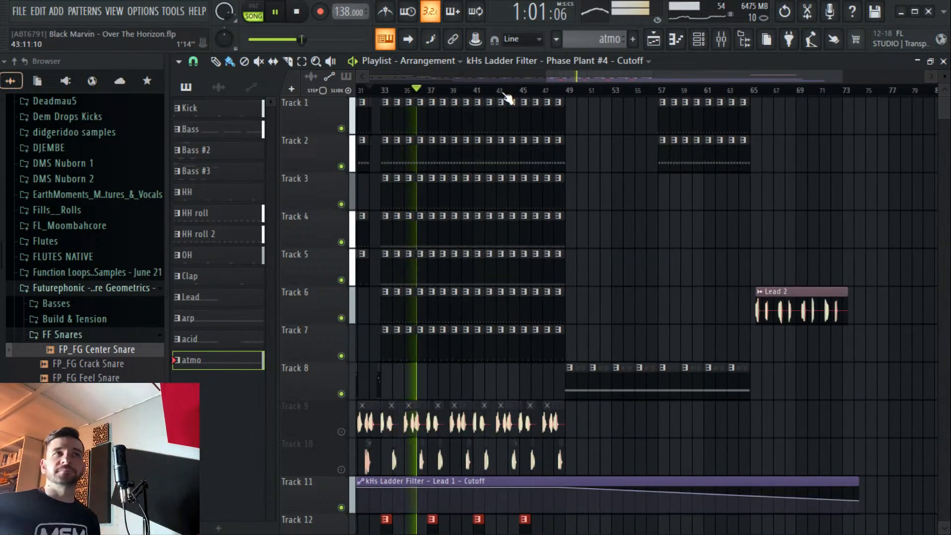
pyautogui.moveTo(565, 79); pyautogui.dragTo(590, 81)
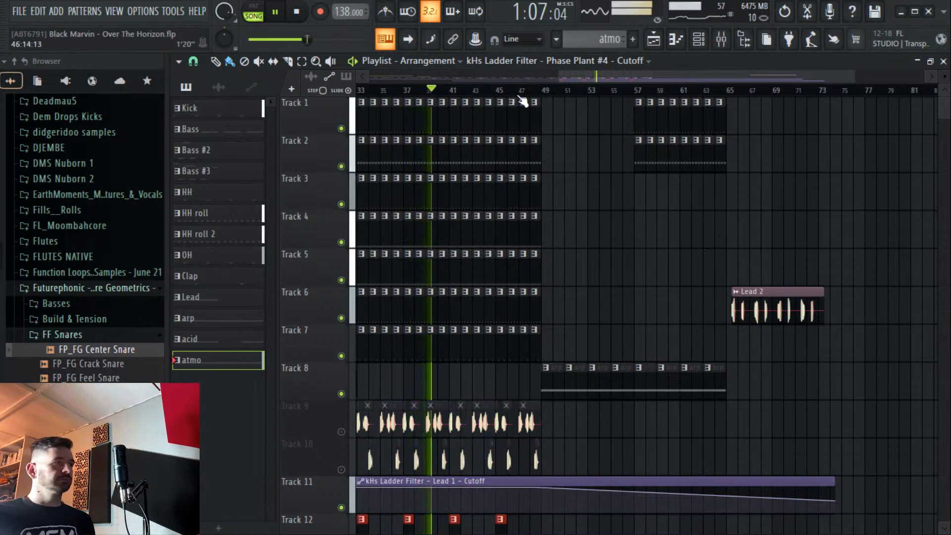
pyautogui.scroll(2, 522, 101)
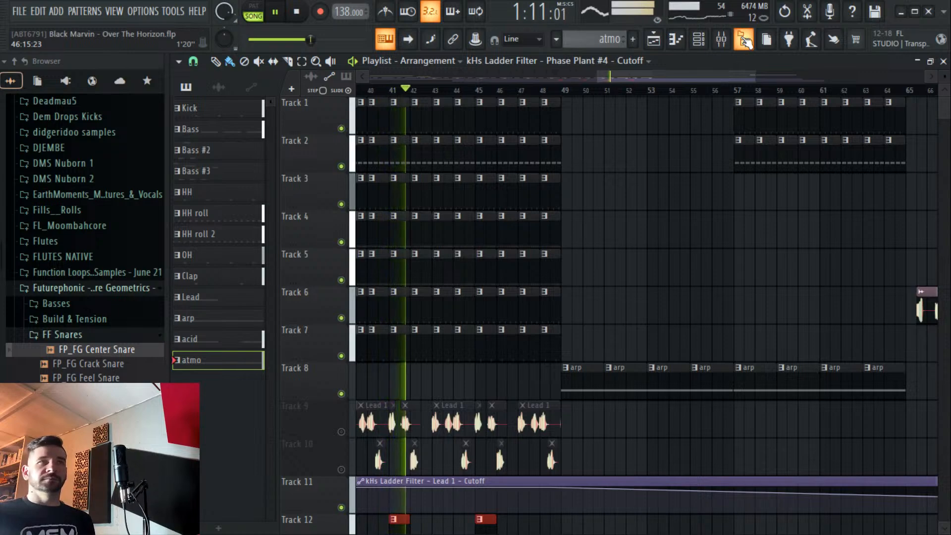
# Reopen Fruity parametric EQ 2 on the Phase Plant #4 track and pull band 5 down to about band 4's level.
pyautogui.click(721, 40)
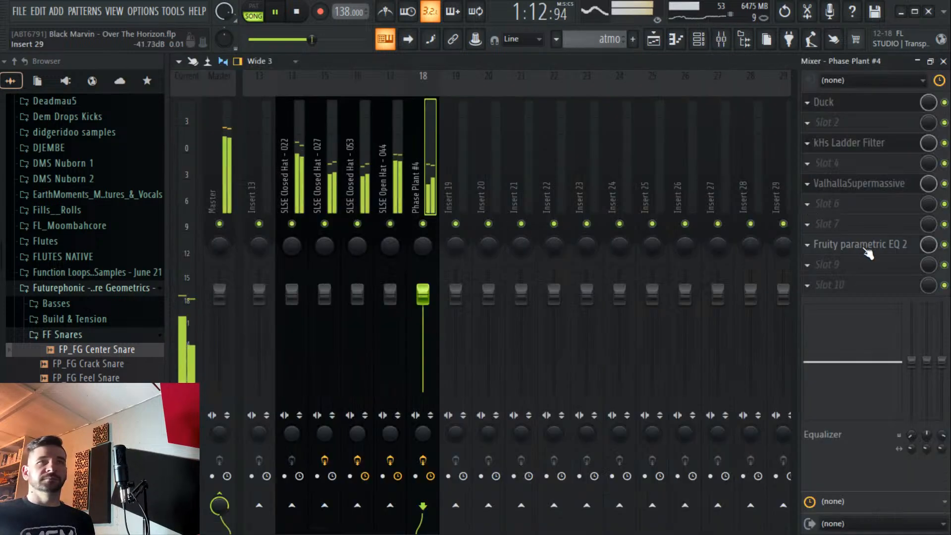
pyautogui.click(867, 254)
pyautogui.moveTo(498, 329); pyautogui.dragTo(521, 356)
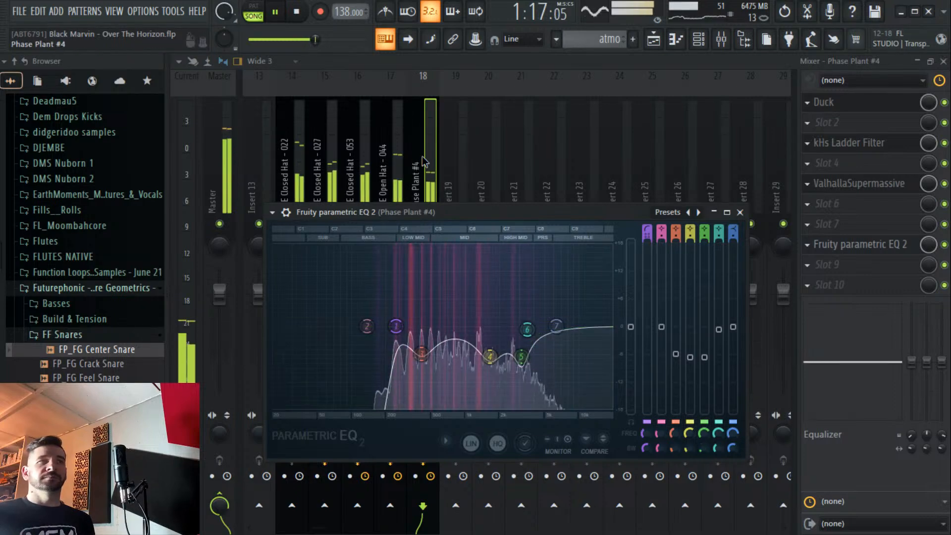
# Back in the playlist, hold the Lead 1 cutoff automation high until a new point near bar 63 on Track 11.
pyautogui.click(653, 39)
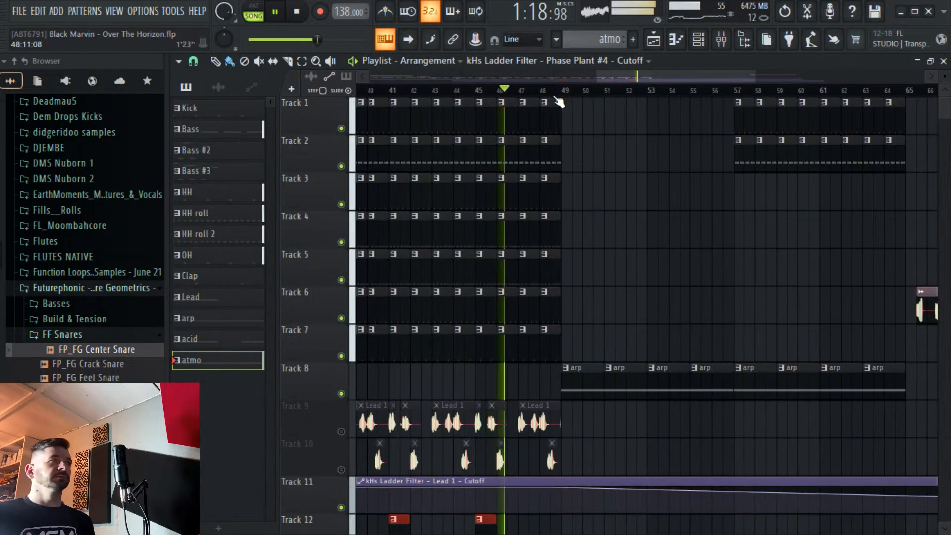
pyautogui.scroll(3, 558, 101)
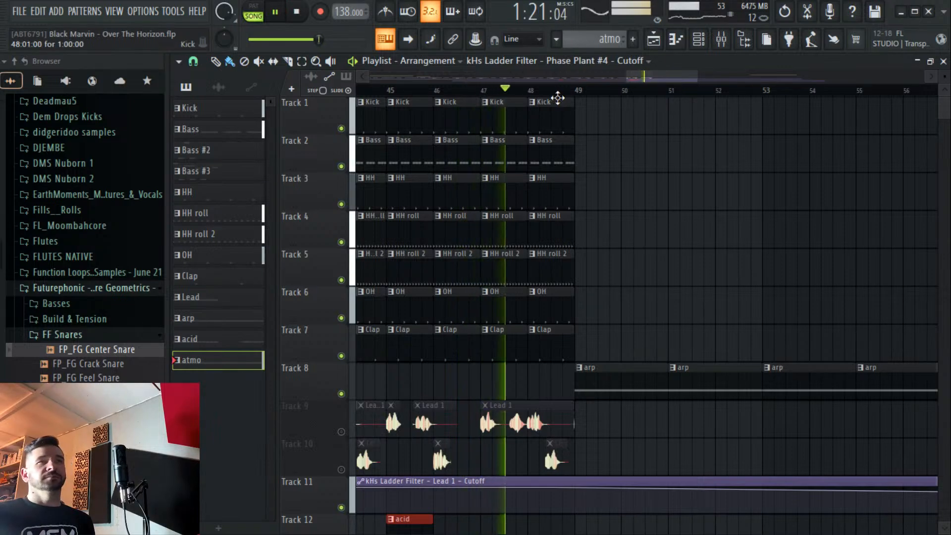
pyautogui.scroll(-5, 579, 99)
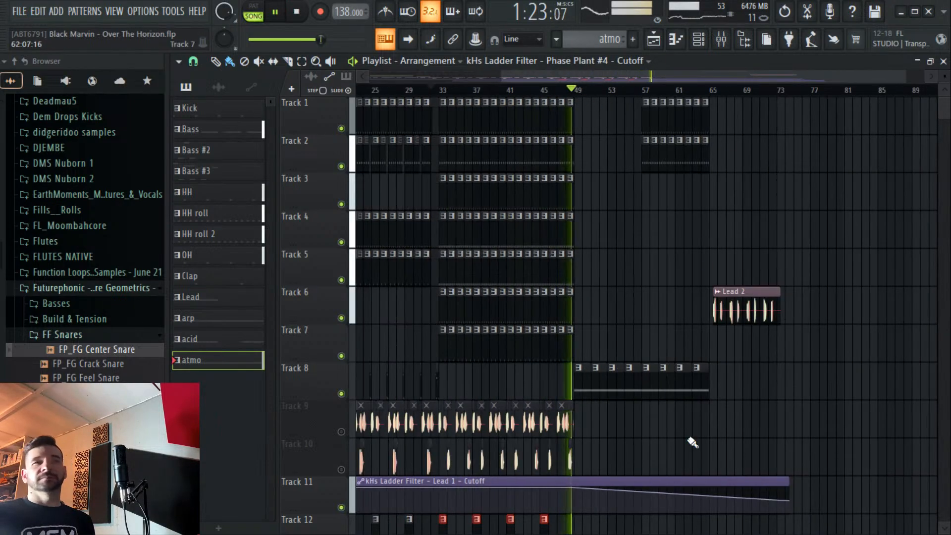
pyautogui.moveTo(698, 492); pyautogui.dragTo(700, 480)
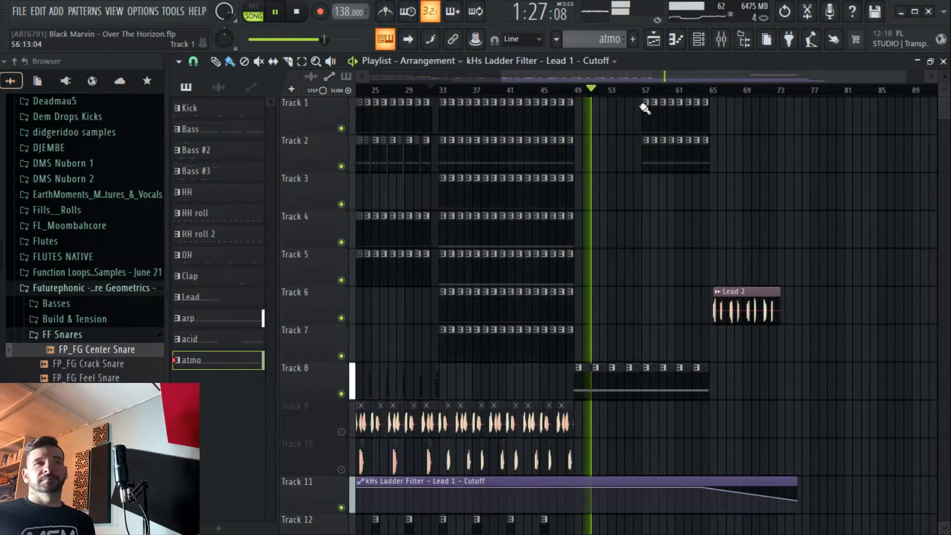
# Lengthen the atmo pattern's E5 note in the Phase Plant #4 piano roll so its Track 14 clip extends to about bar 73.
pyautogui.scroll(-3, 643, 272)
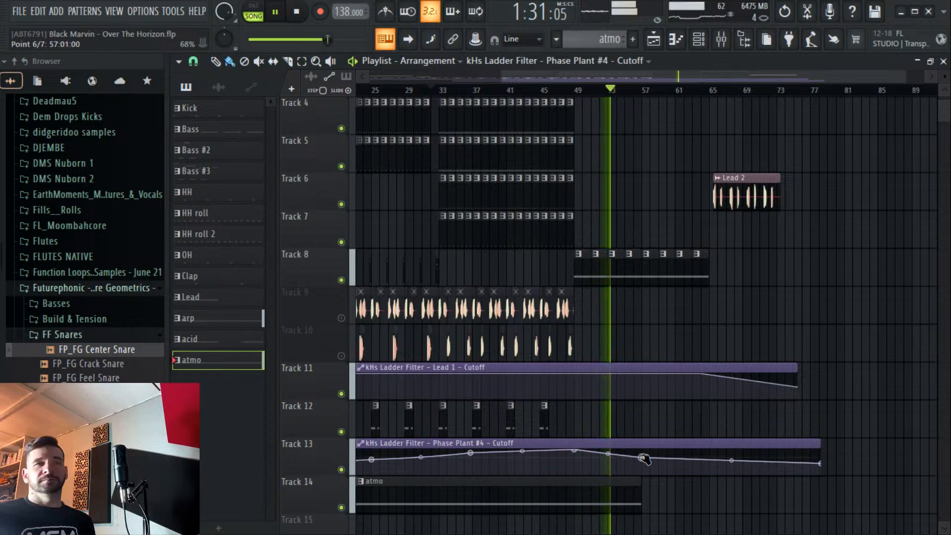
pyautogui.doubleClick(629, 488)
pyautogui.moveTo(258, 114); pyautogui.dragTo(571, 138)
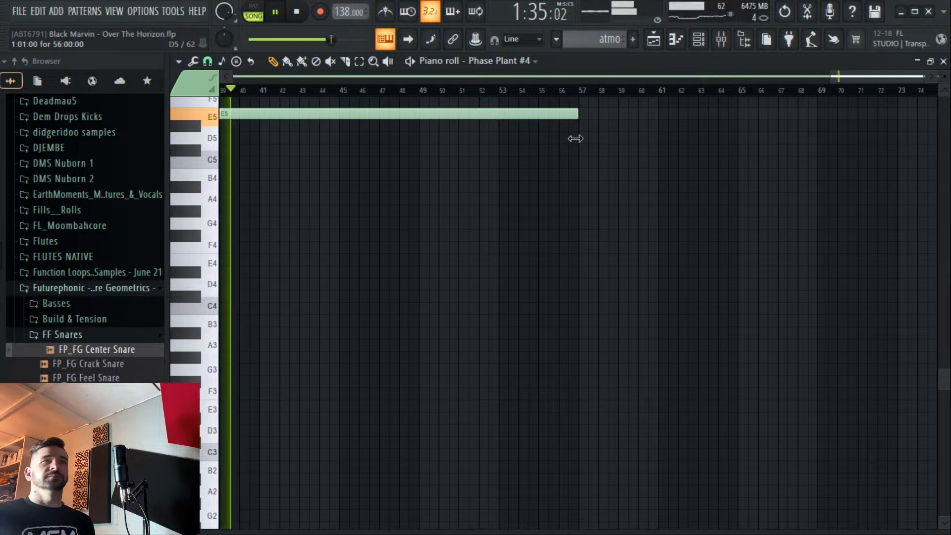
pyautogui.press('F5')
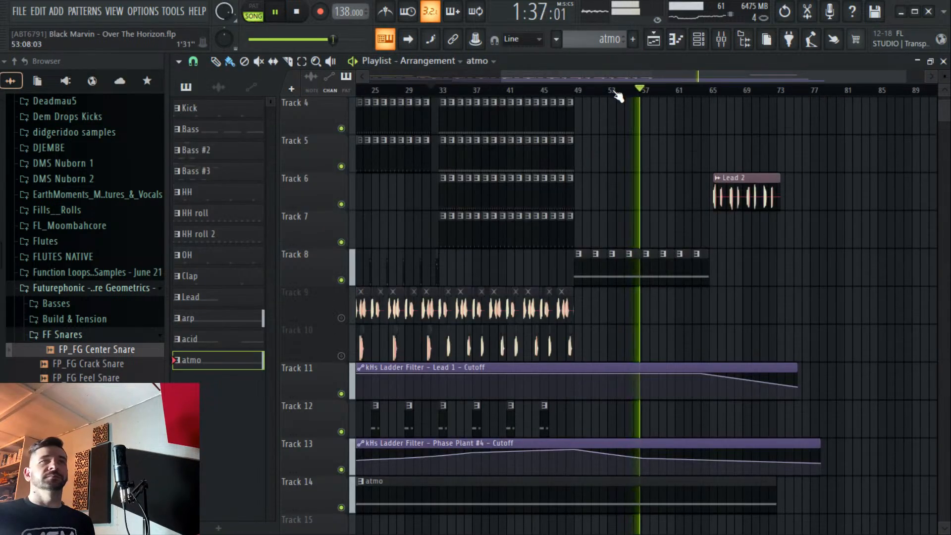
# Play the section past bar 57 through the returning kick and bass, stop playback, and save the project.
pyautogui.scroll(3, 628, 94)
pyautogui.keyDown('ctrl'); pyautogui.scroll(-2, 672, 98); pyautogui.keyUp('ctrl')
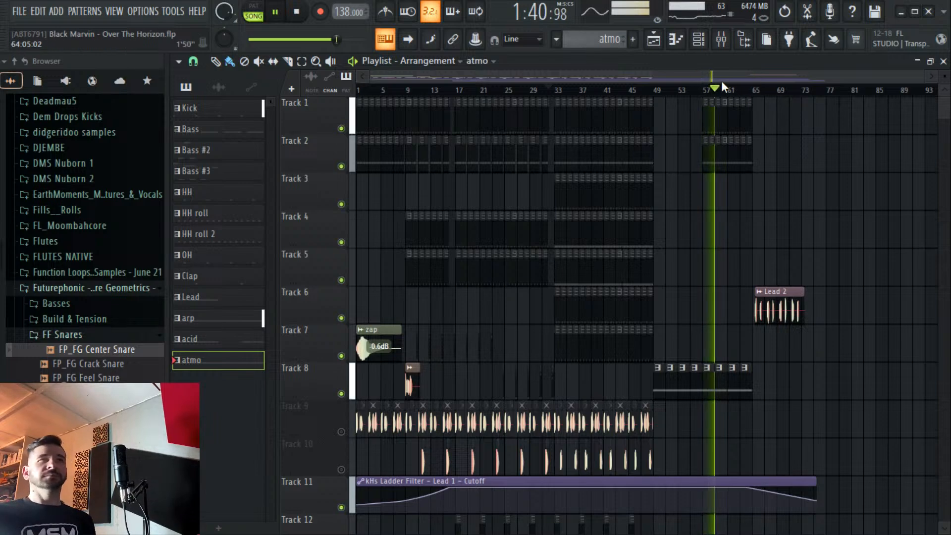
pyautogui.moveTo(721, 81); pyautogui.dragTo(861, 84)
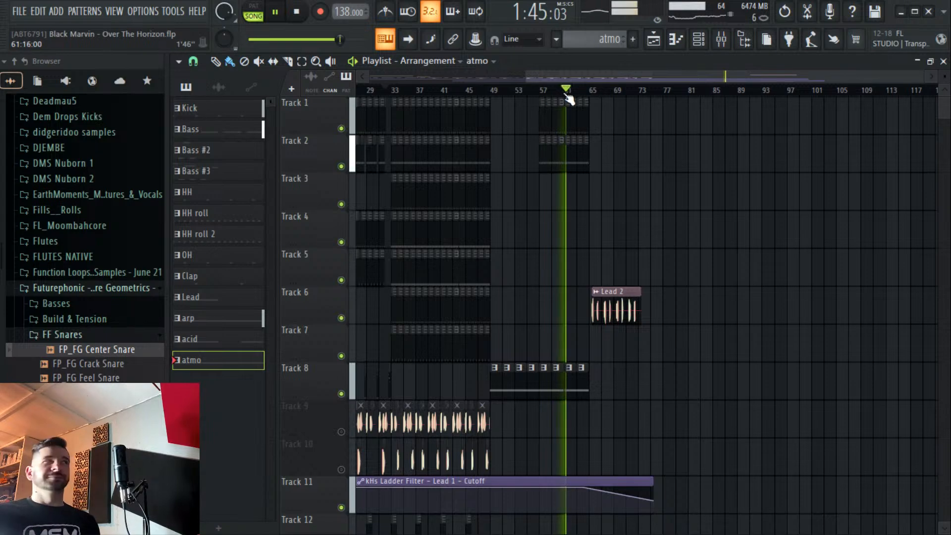
pyautogui.press('space')
pyautogui.click(20, 12)
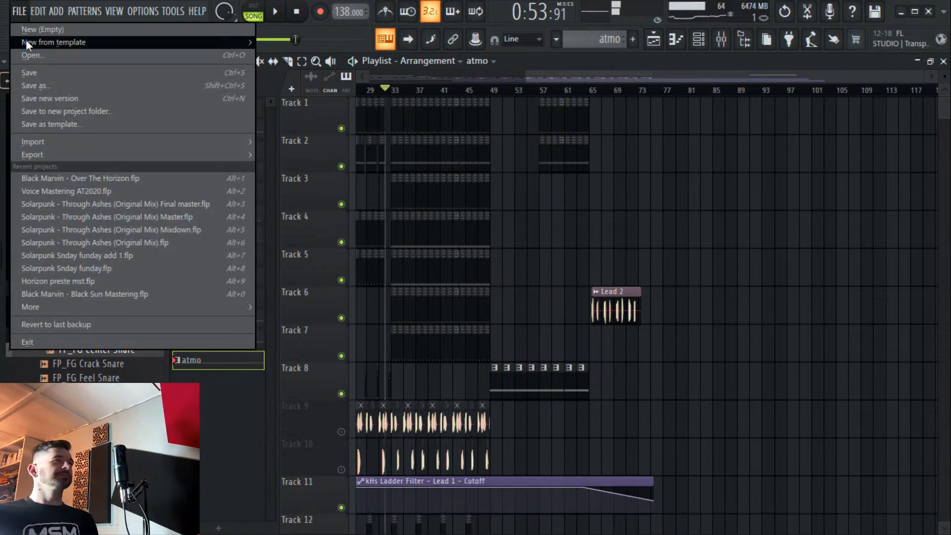
pyautogui.click(46, 68)
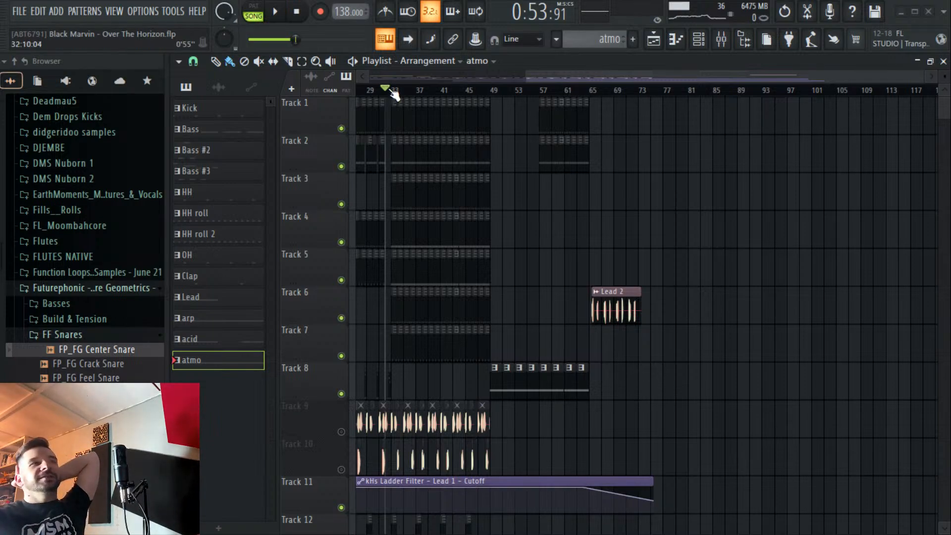
# Examine the arrangement around bar 33 through the arp and Lead 2 clips, and show the Channel rack's instruments.
pyautogui.scroll(3, 394, 94)
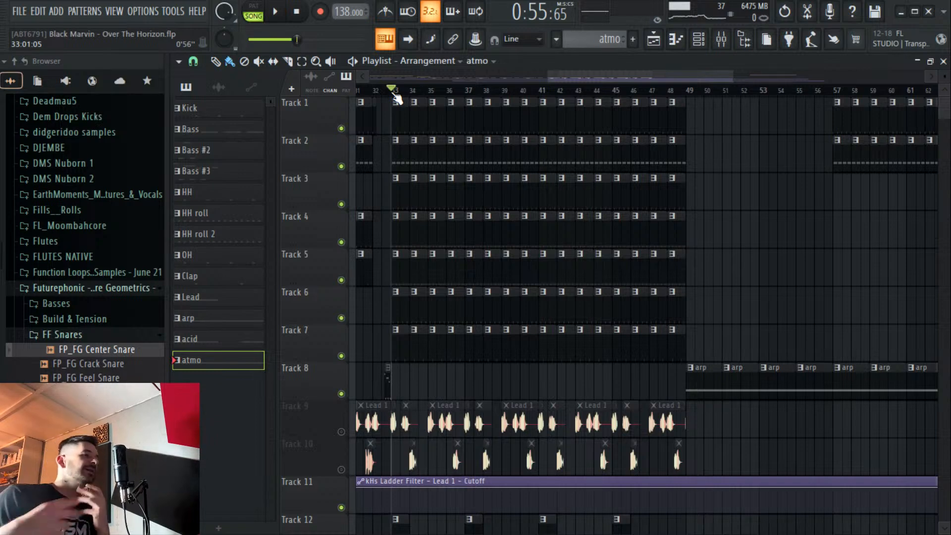
pyautogui.scroll(-3, 396, 99)
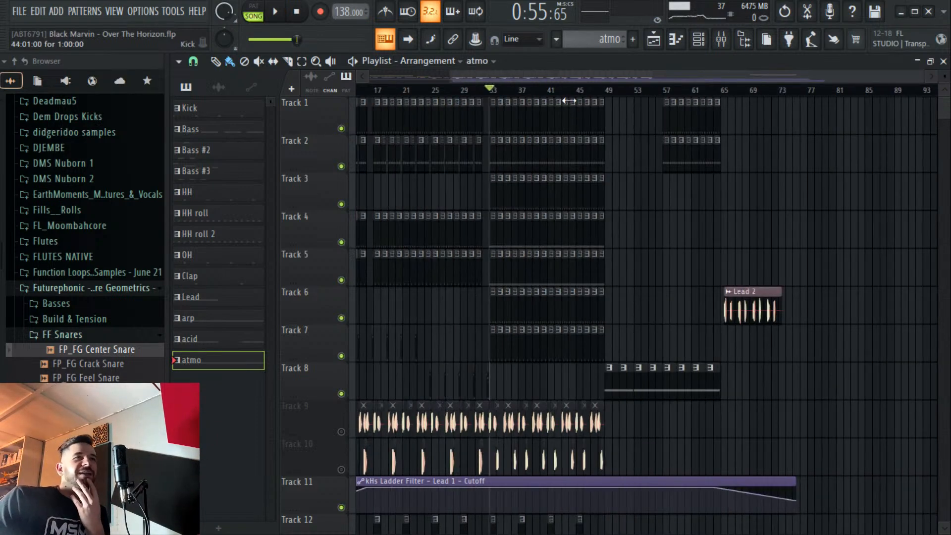
pyautogui.scroll(1, 577, 102)
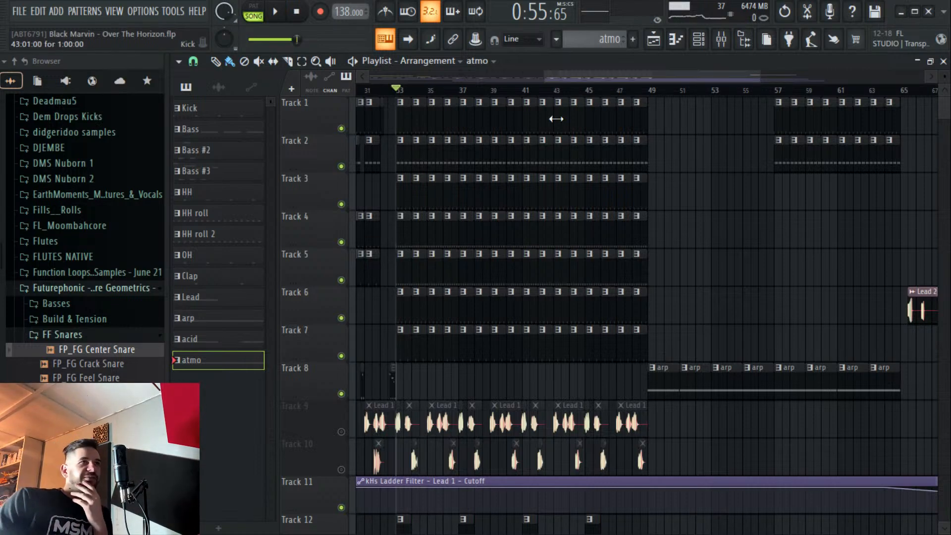
pyautogui.scroll(-2, 587, 93)
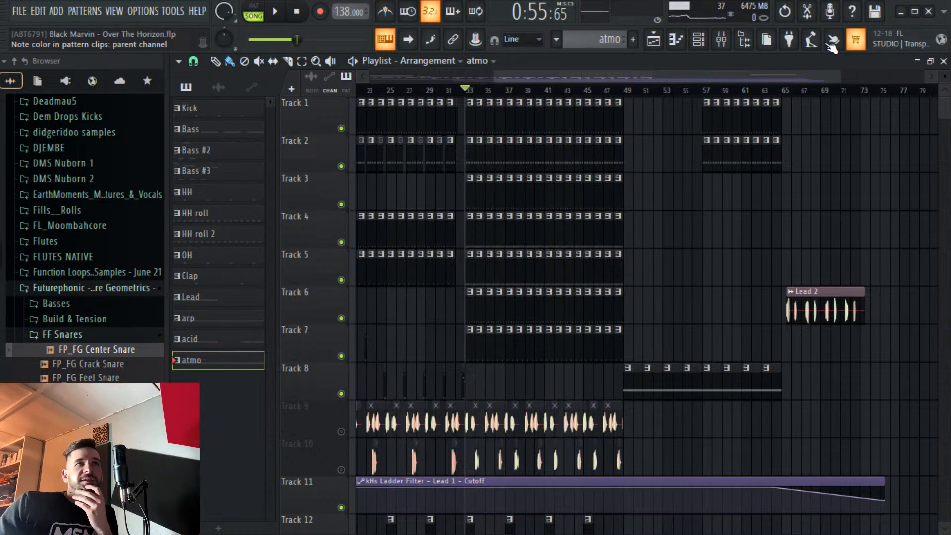
pyautogui.click(699, 38)
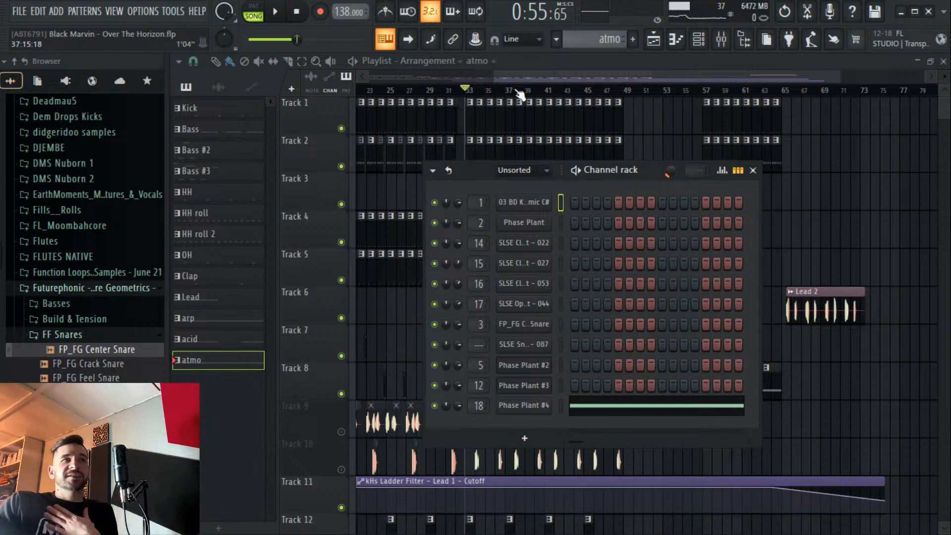
pyautogui.scroll(-3, 521, 92)
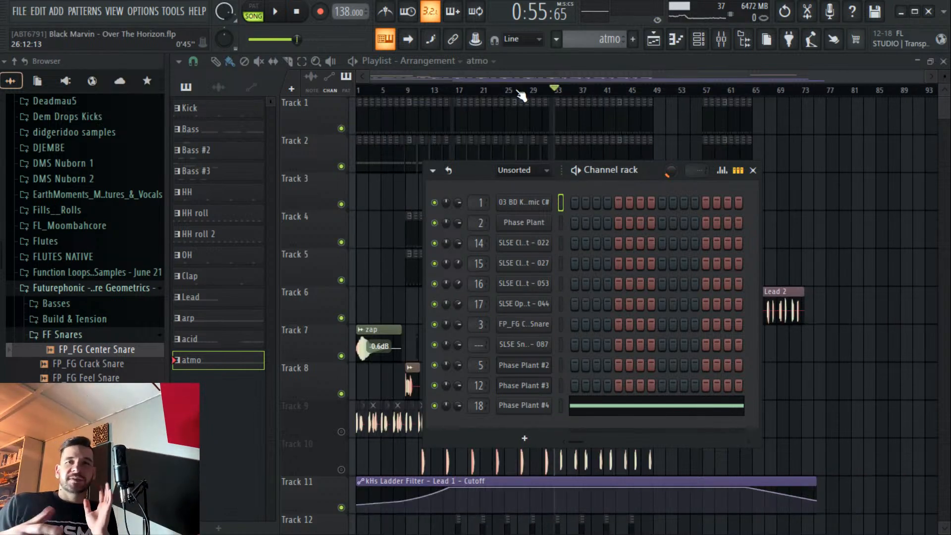